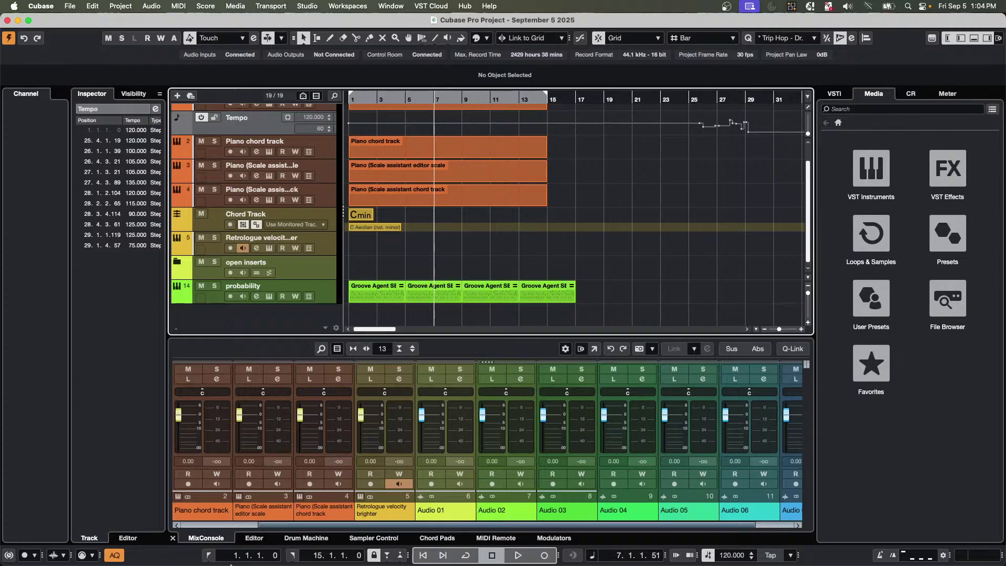
Switch to Finder, show the Downloads folder and close the separate Desktop window.
mouse_move(239, 557)
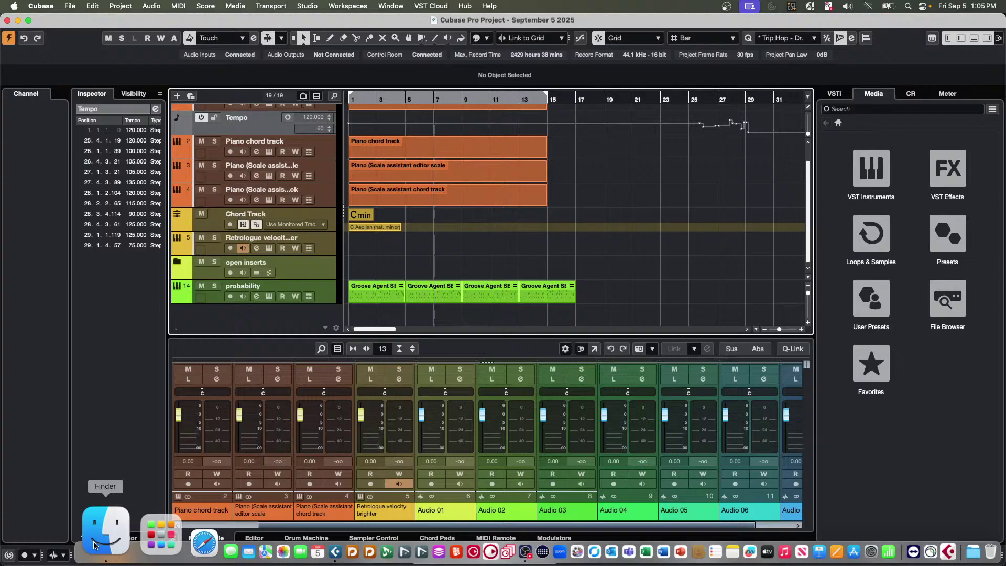
click(94, 545)
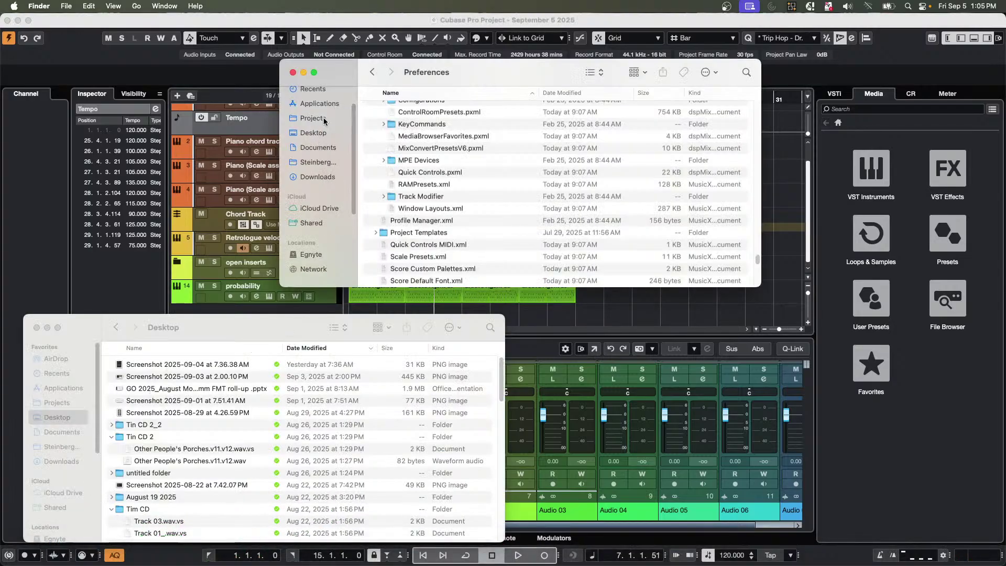
click(320, 178)
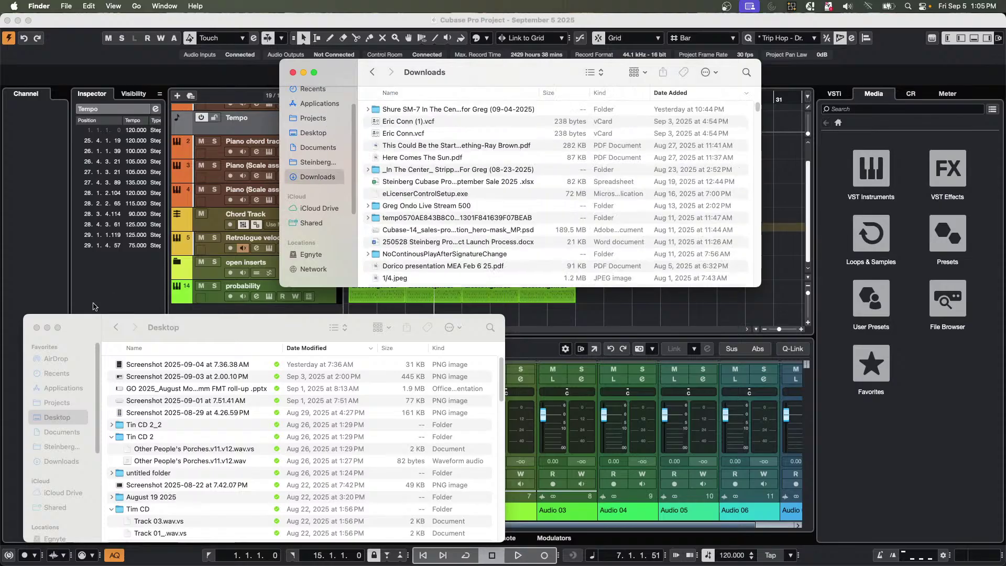
click(37, 328)
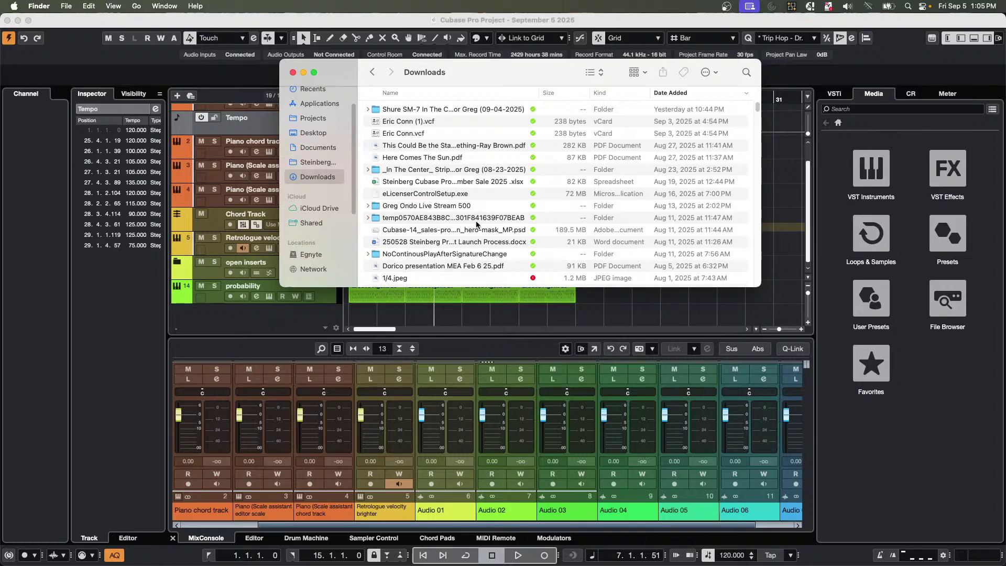
Search this Mac for ".dmg" files.
scroll(478, 225, down, 10)
scroll(477, 225, down, 10)
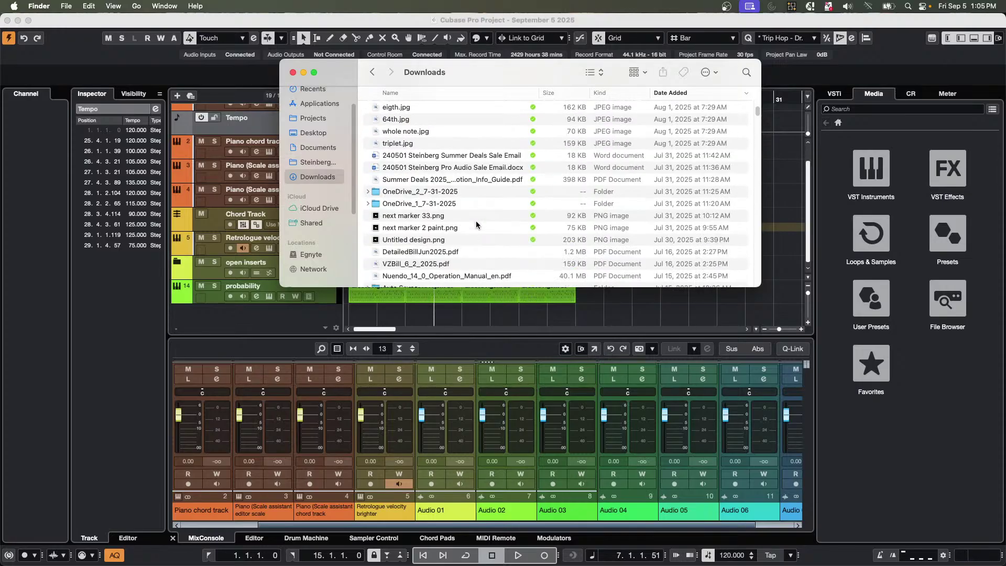
scroll(564, 141, up, 20)
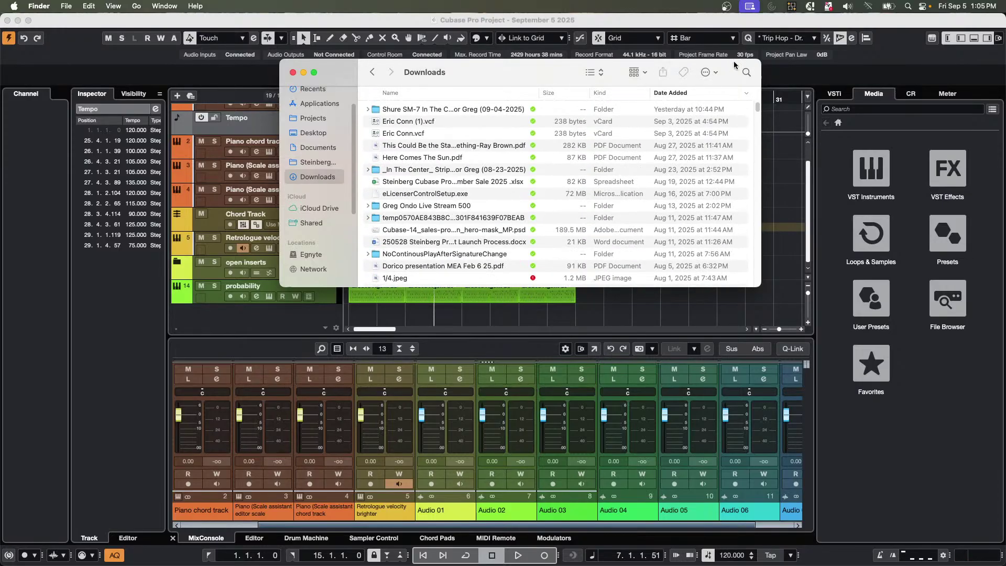
click(747, 72)
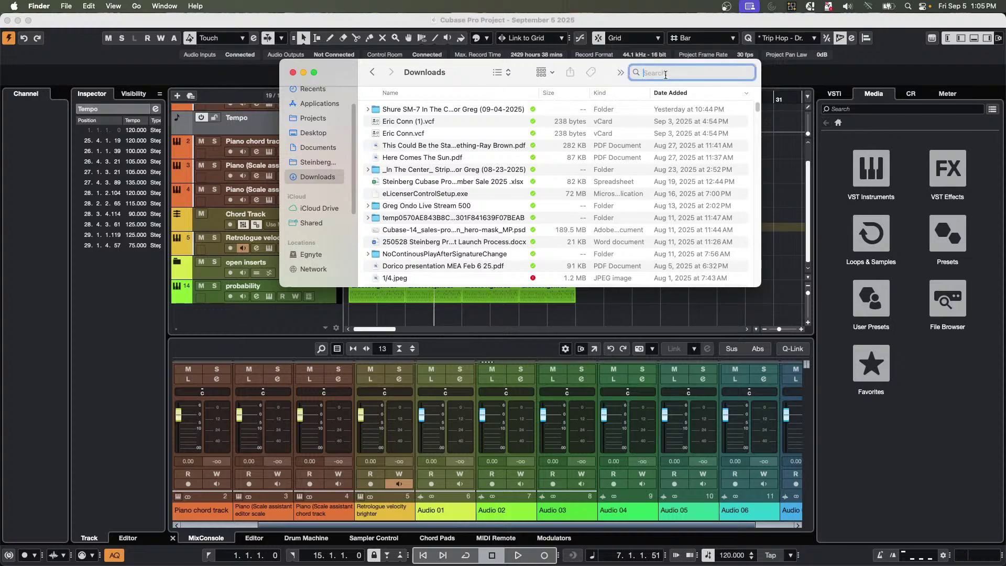
text(.)
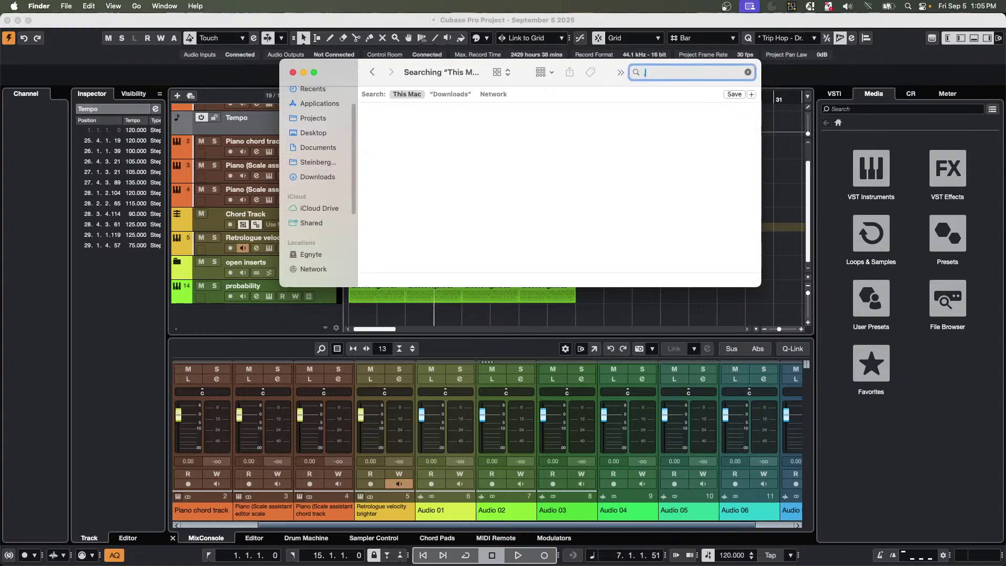
text(dmg)
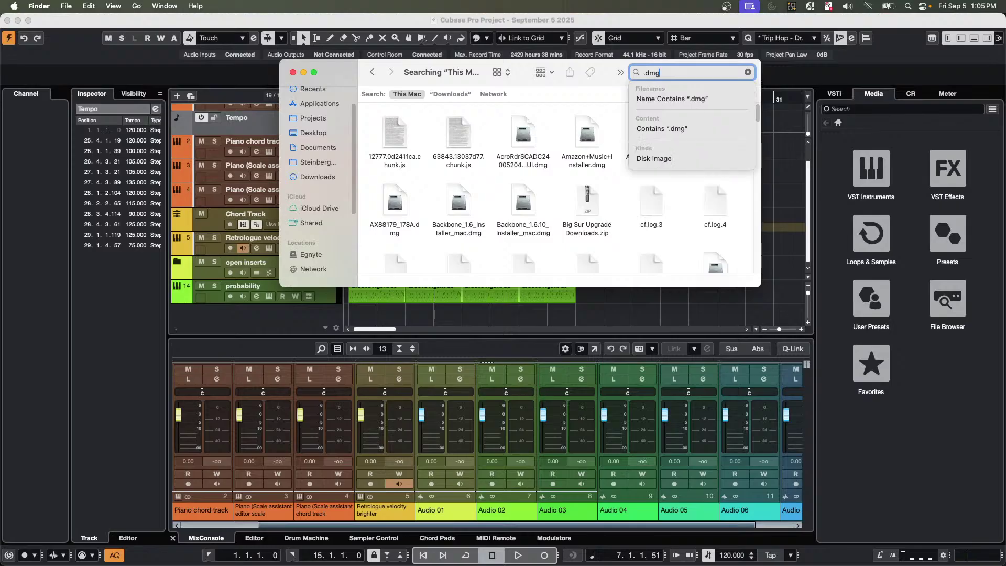
key(Return)
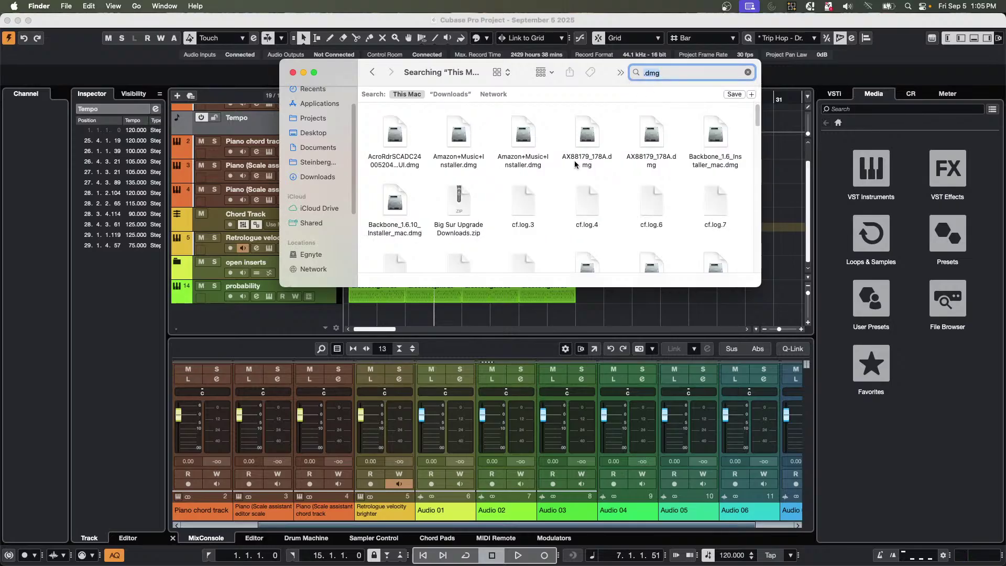
Open the Discord.dmg disk image from the search results.
scroll(575, 164, down, 2)
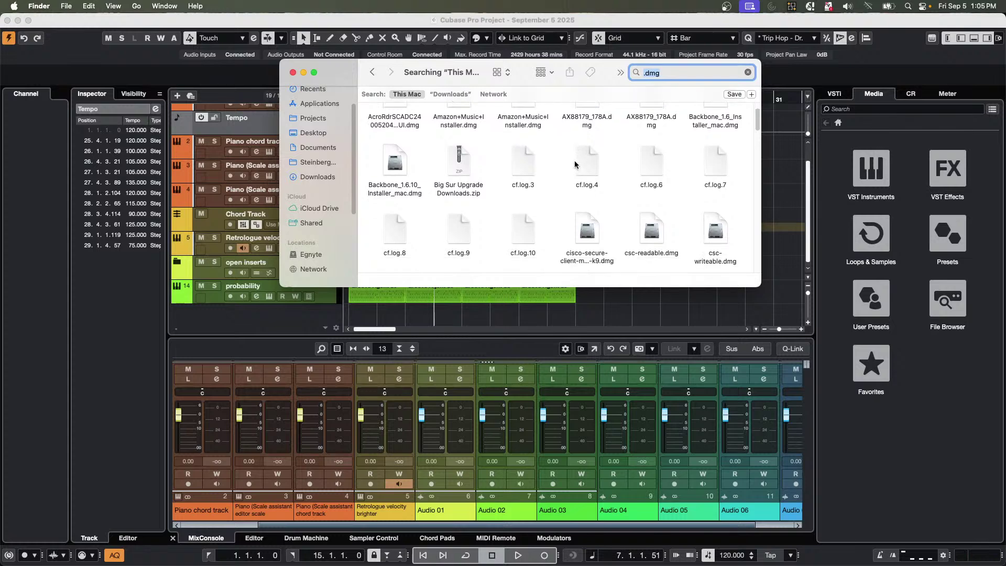
scroll(575, 164, down, 5)
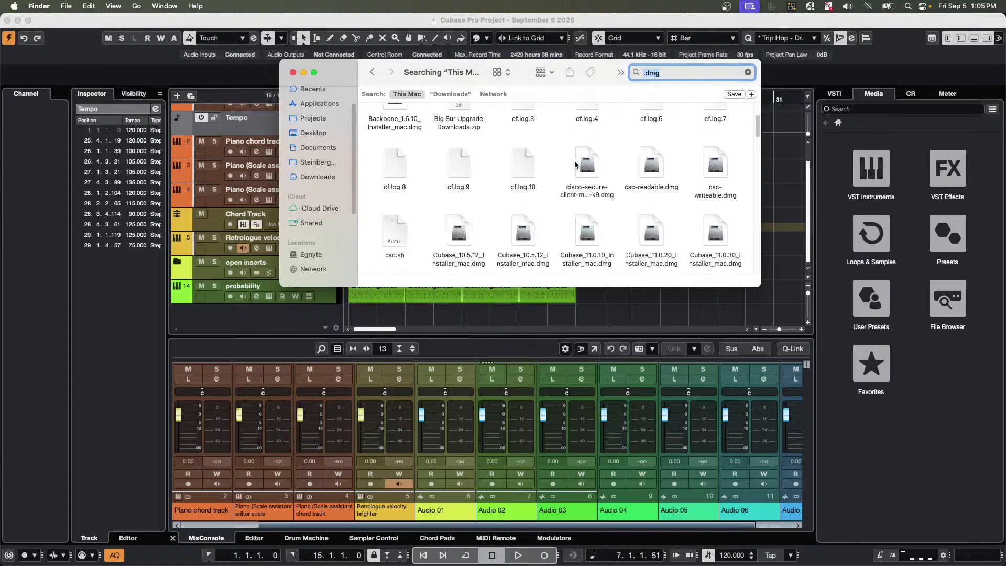
scroll(575, 164, down, 4)
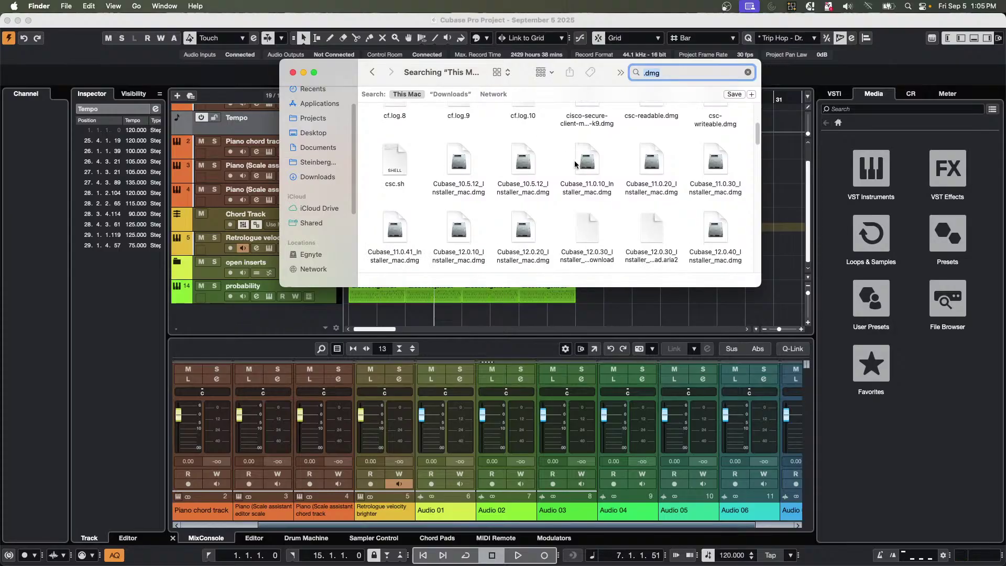
scroll(575, 164, down, 5)
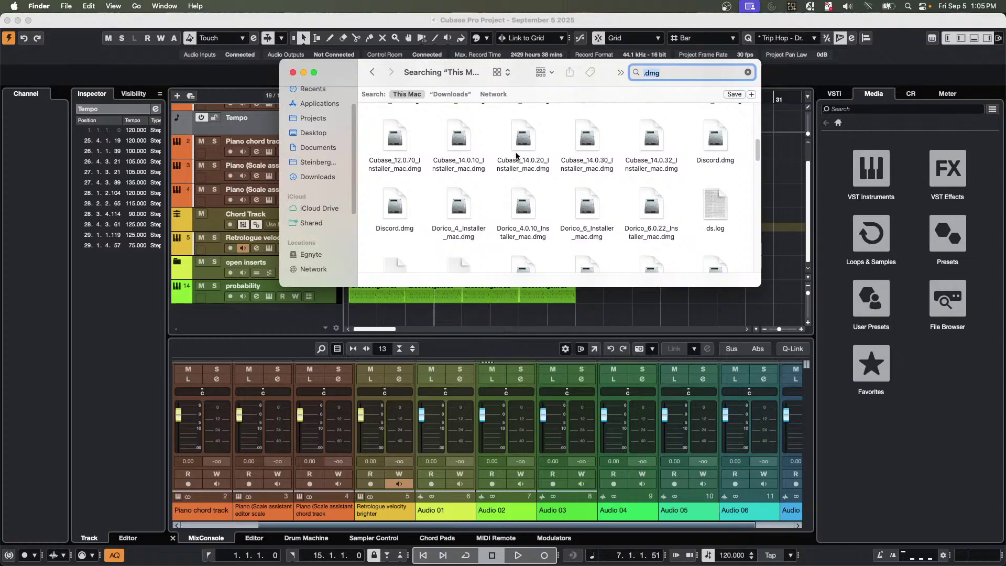
click(718, 140)
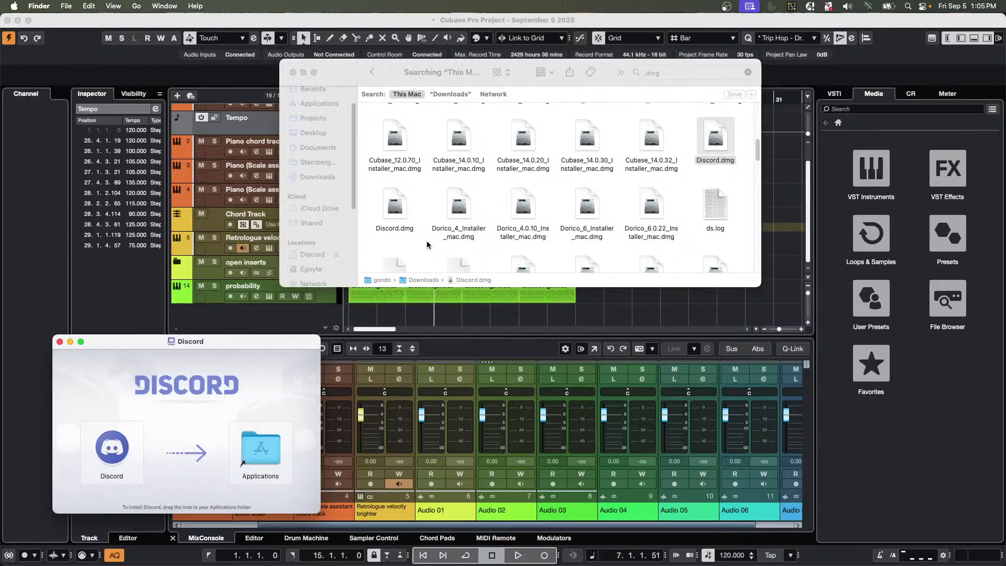
Find the rustdesk-1.3.8-aarch64.dmg disk image further down the search results and open it.
scroll(427, 242, down, 3)
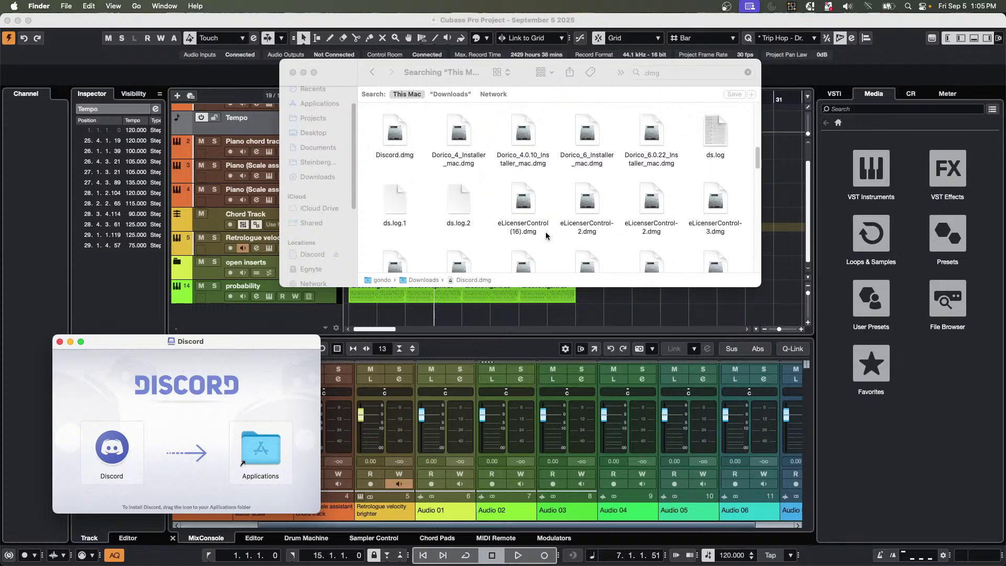
scroll(567, 223, down, 2)
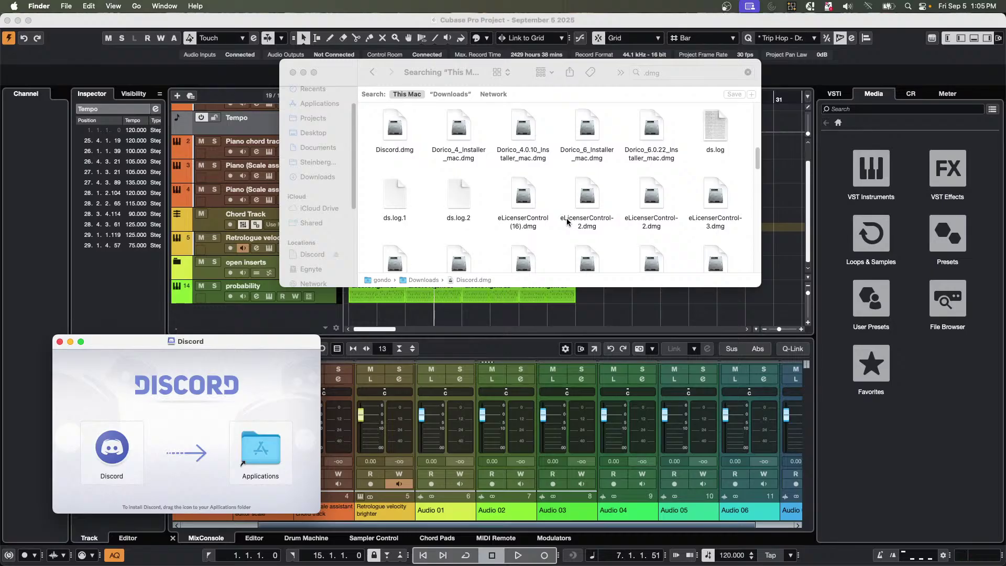
scroll(566, 222, down, 5)
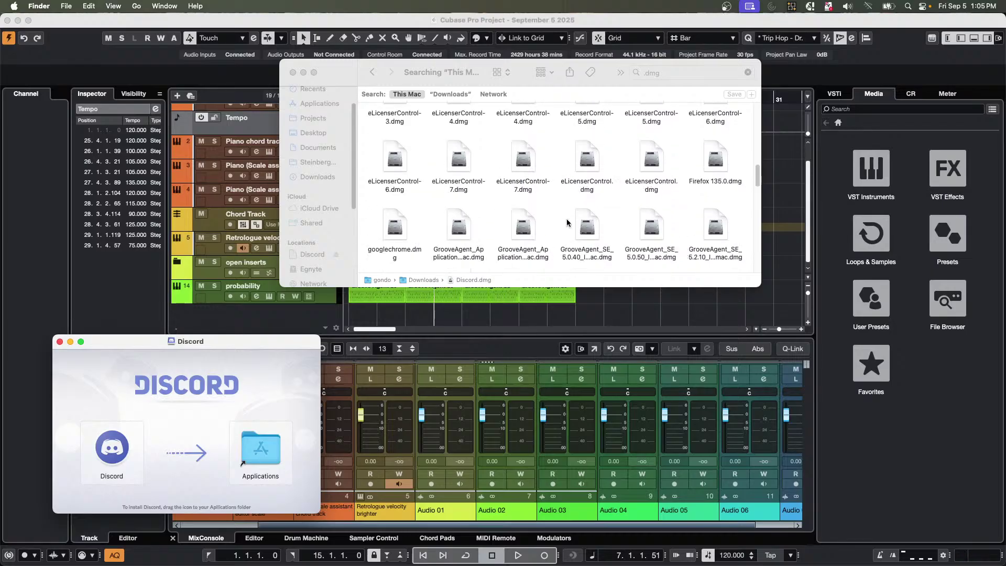
scroll(566, 222, down, 2)
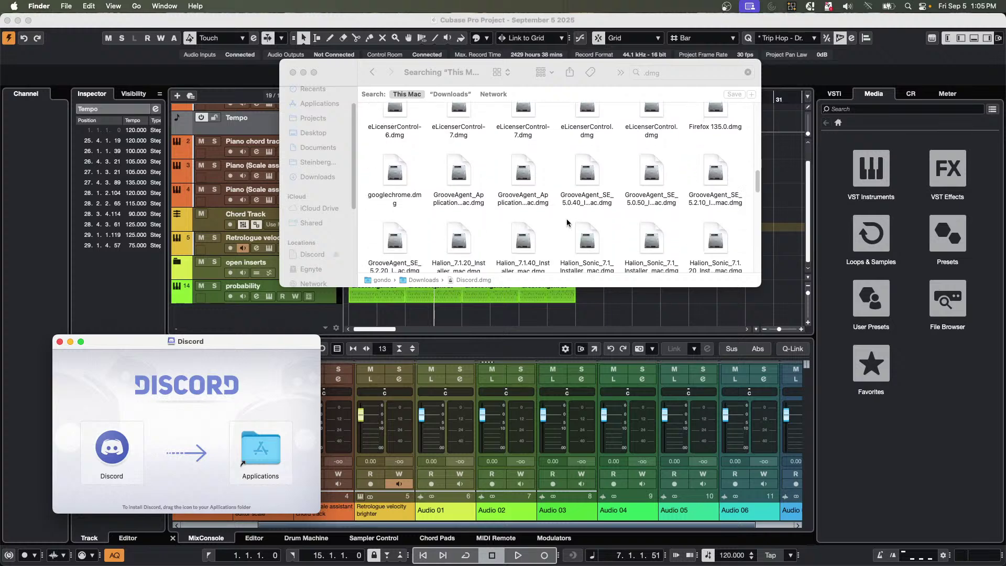
scroll(566, 222, down, 5)
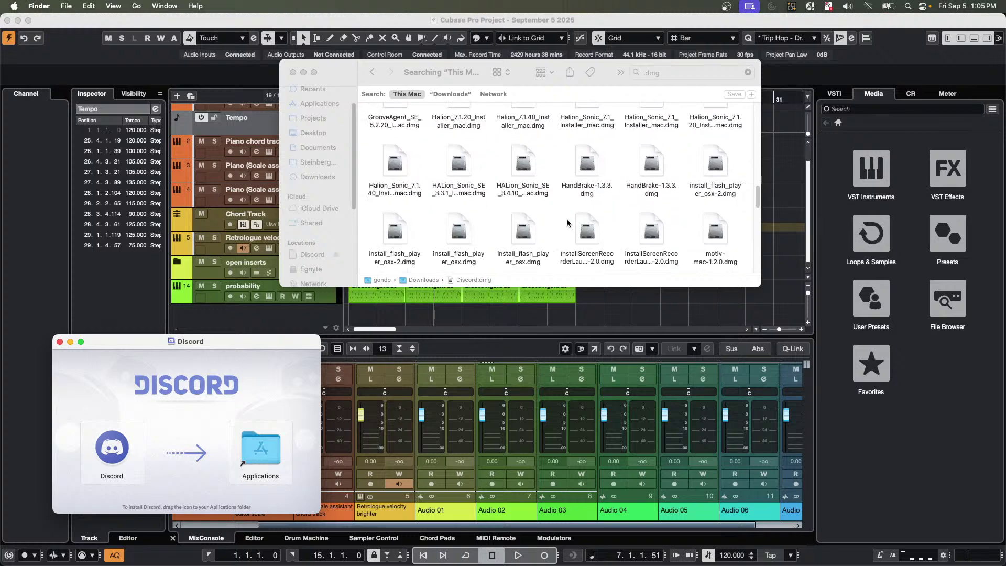
scroll(567, 222, down, 3)
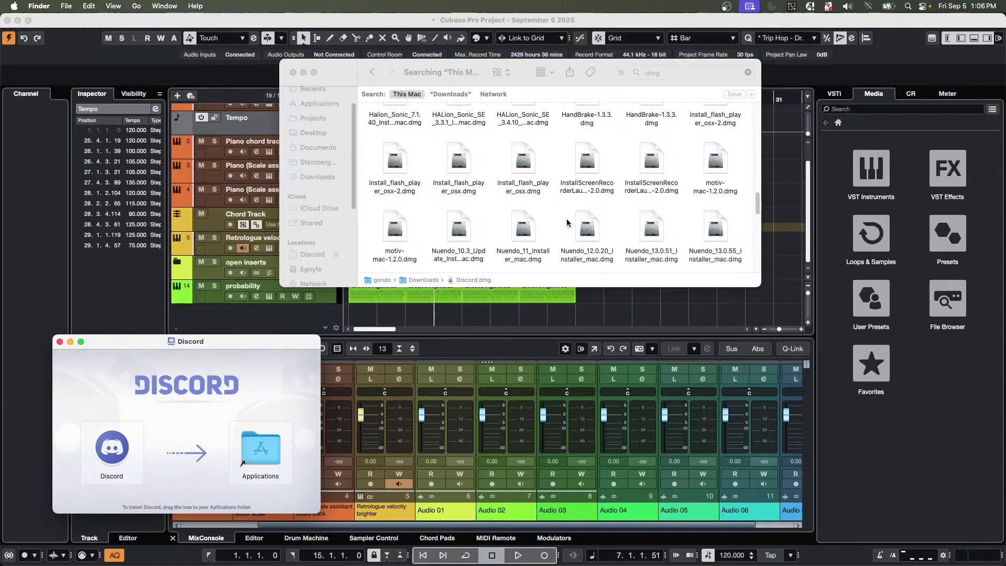
scroll(567, 223, down, 3)
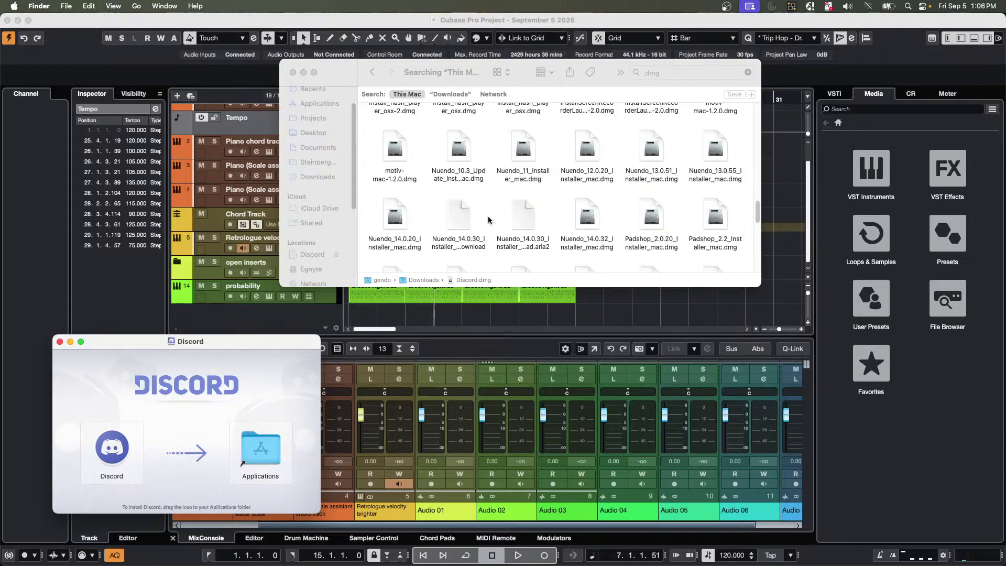
scroll(485, 220, down, 1)
scroll(485, 220, down, 2)
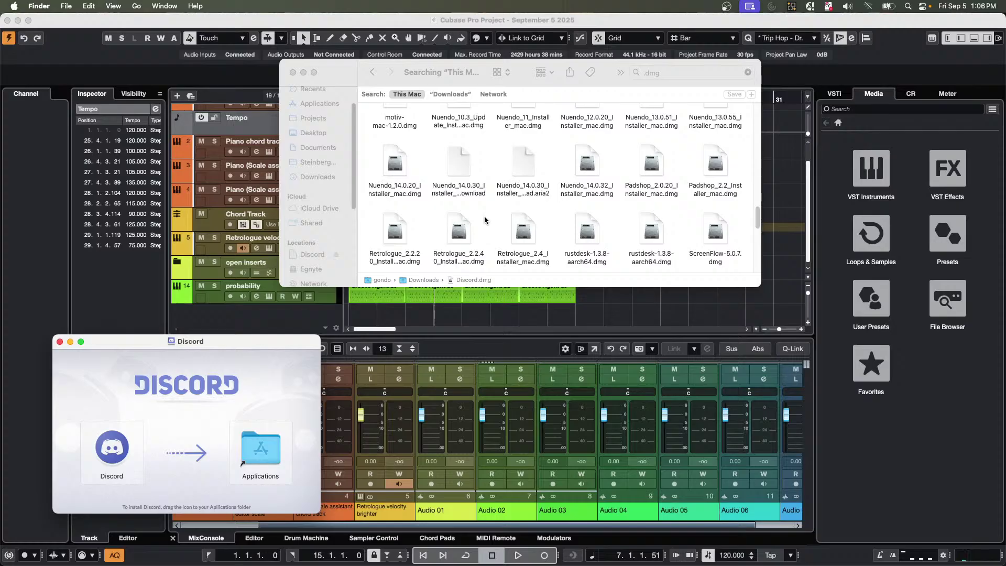
click(588, 234)
double_click(590, 233)
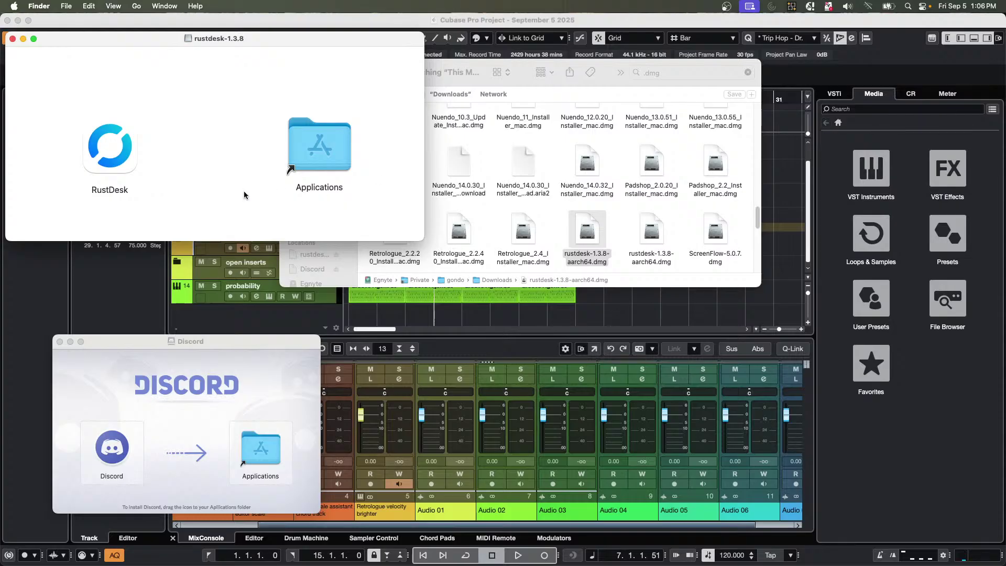
Close the RustDesk, Discord and Finder windows and switch back to the Cubase project.
click(13, 40)
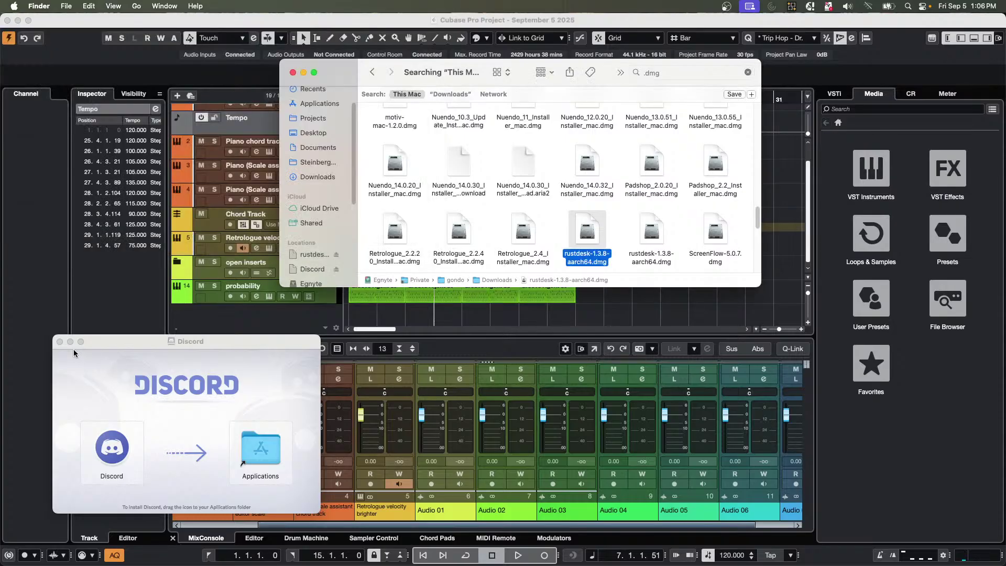
click(61, 342)
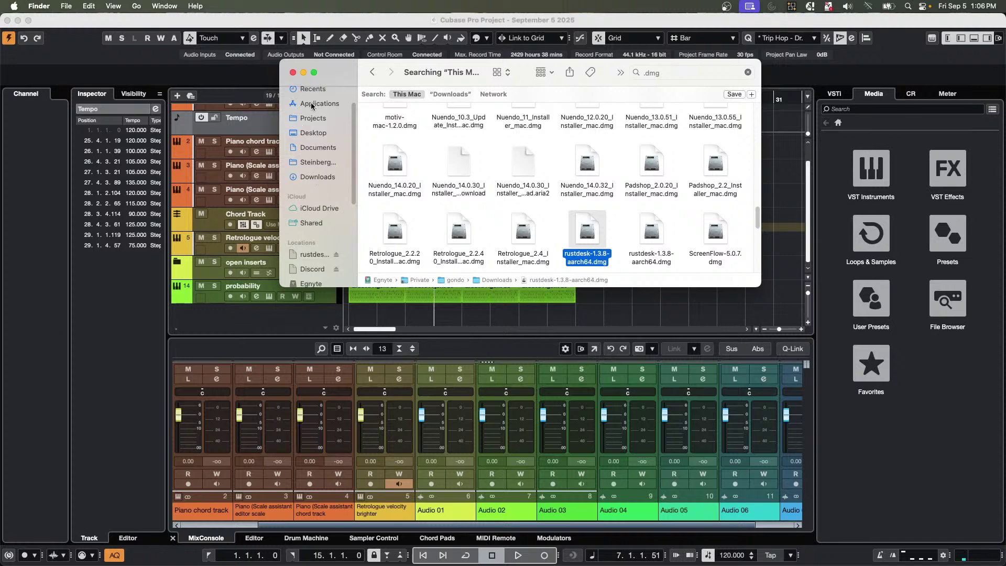
click(293, 73)
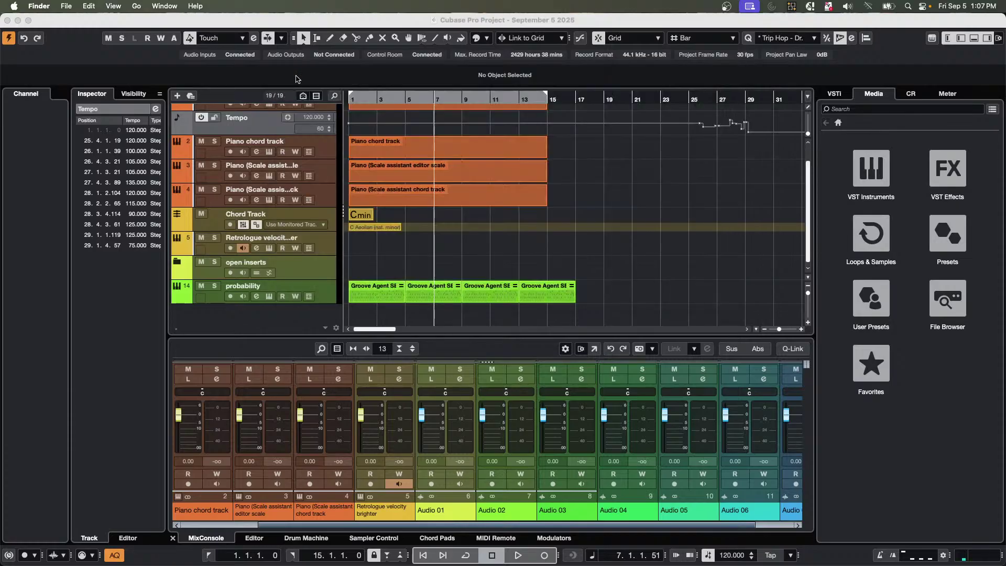
click(636, 222)
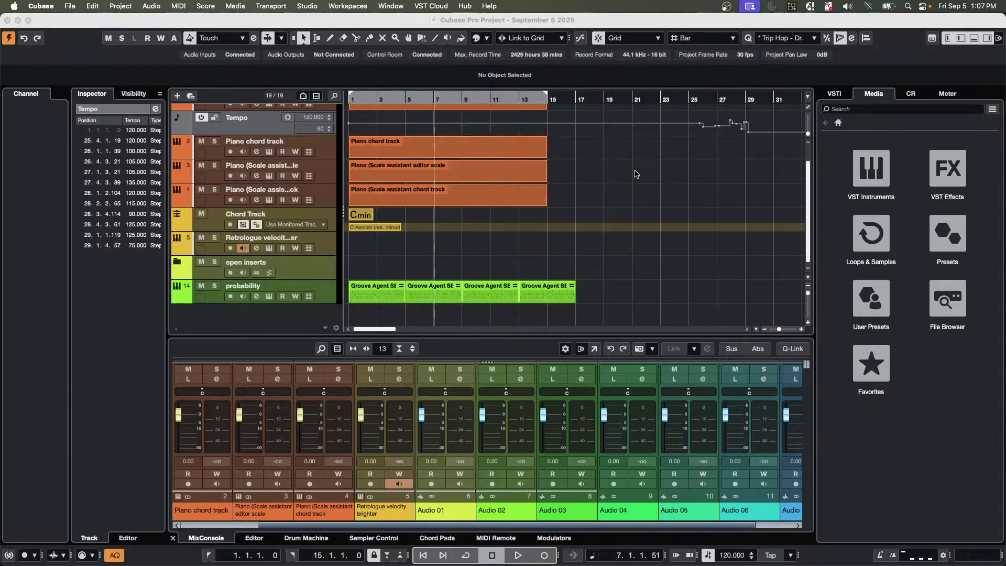
Switch to macOS System Settings and look through its categories and the options on the General page.
click(41, 5)
mouse_move(14, 5)
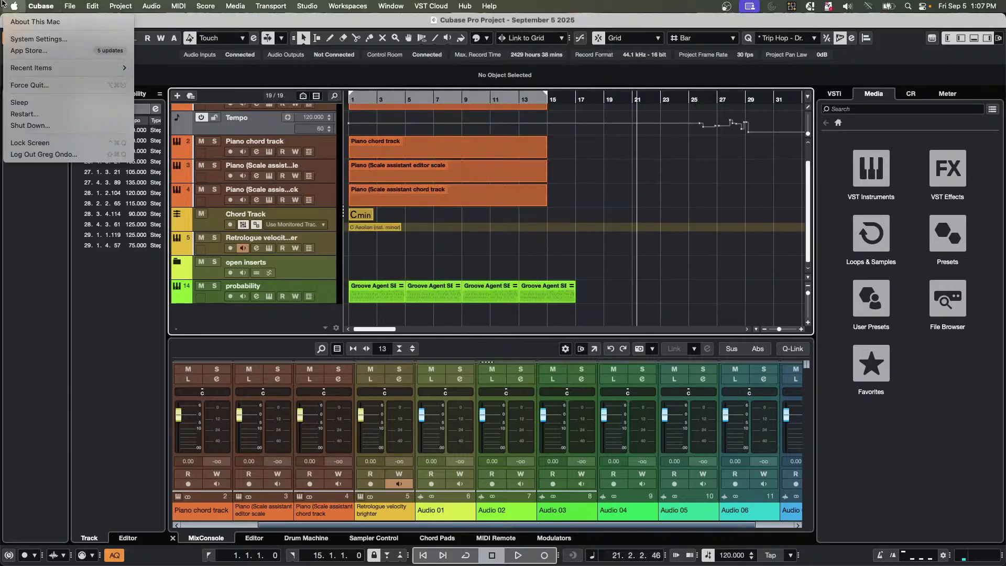
click(44, 32)
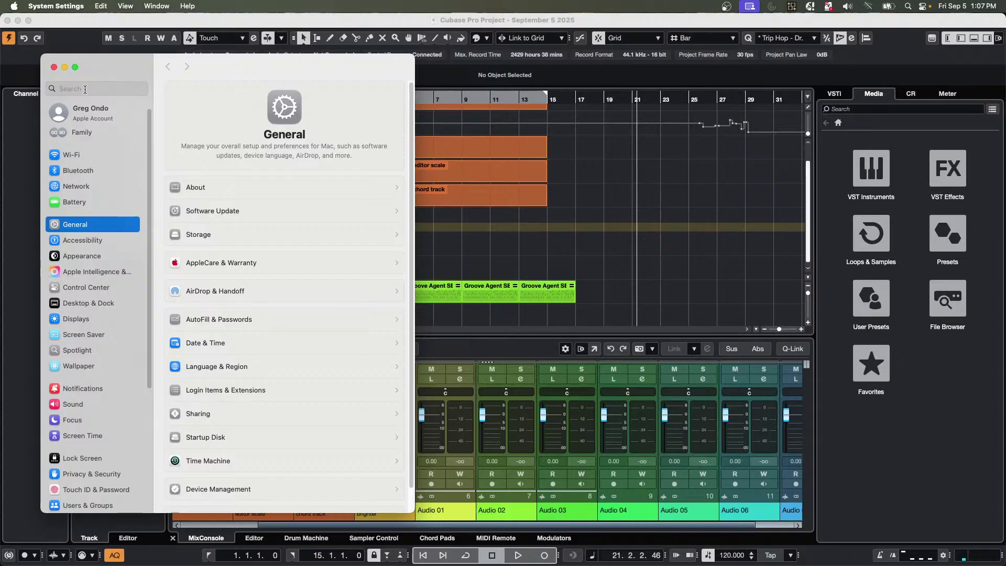
scroll(66, 323, down, 1)
scroll(65, 323, down, 4)
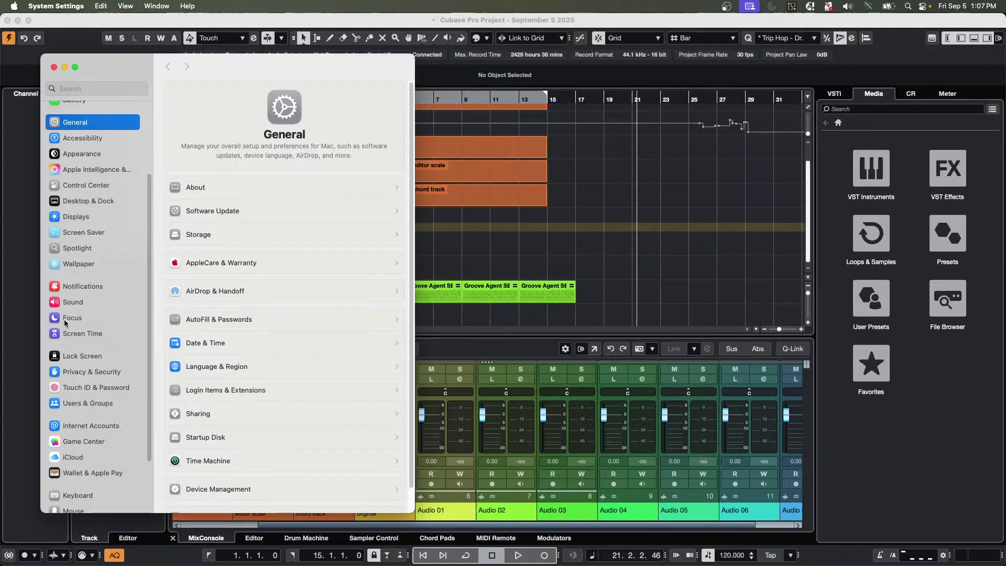
scroll(66, 324, down, 3)
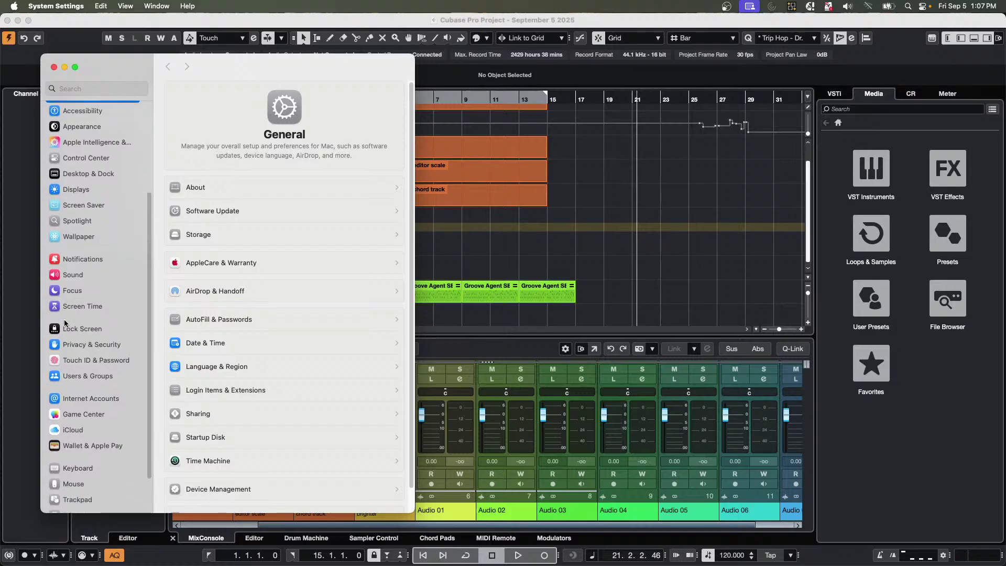
scroll(65, 323, down, 2)
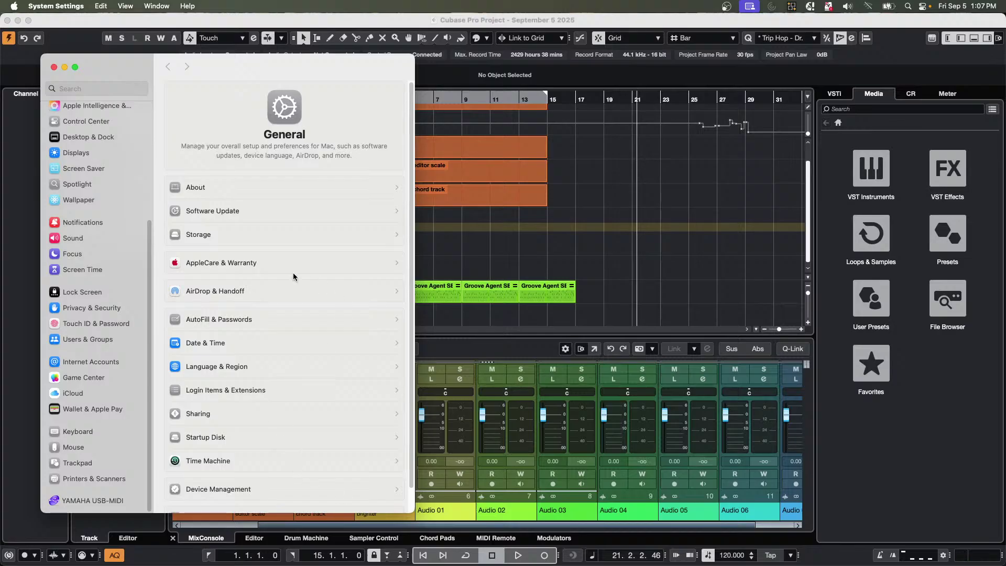
scroll(265, 335, down, 2)
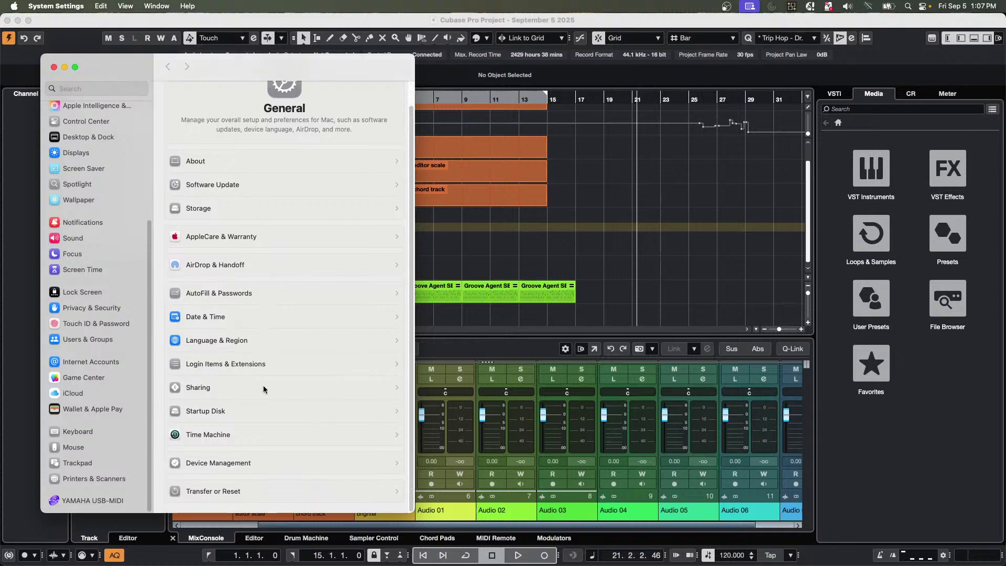
scroll(270, 388, up, 1)
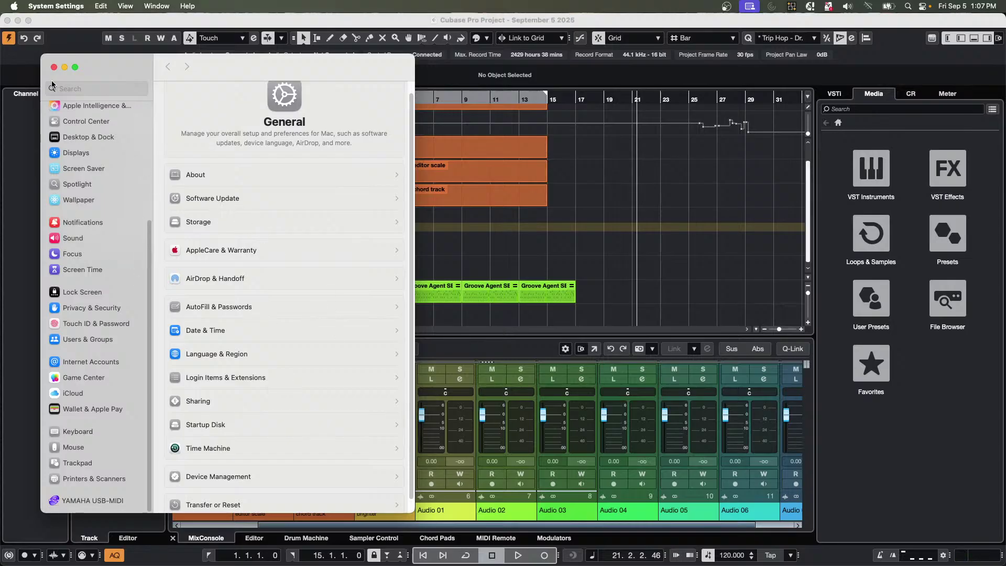
Open the Privacy & Security settings and look through the listed permissions down to the Security section.
click(69, 88)
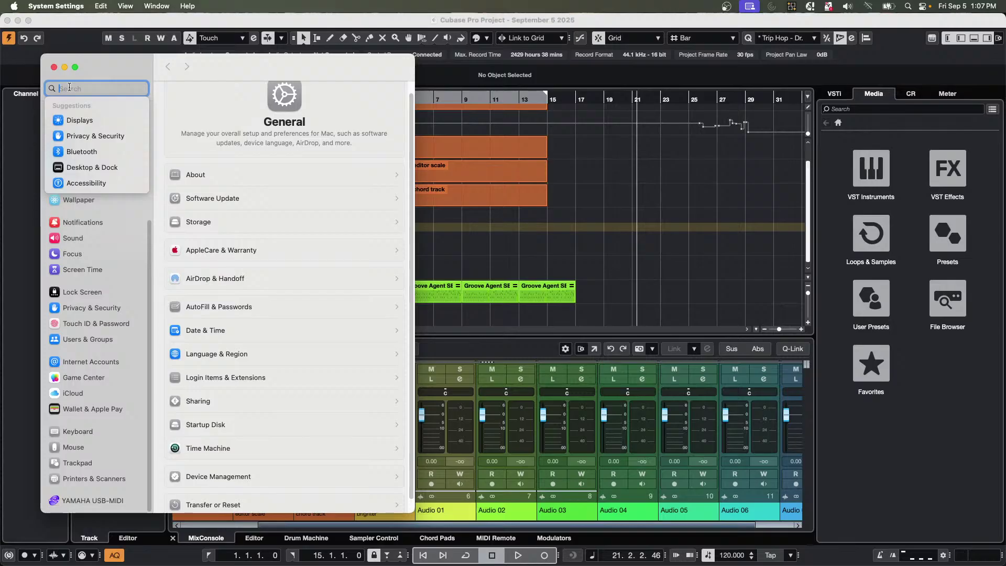
click(99, 139)
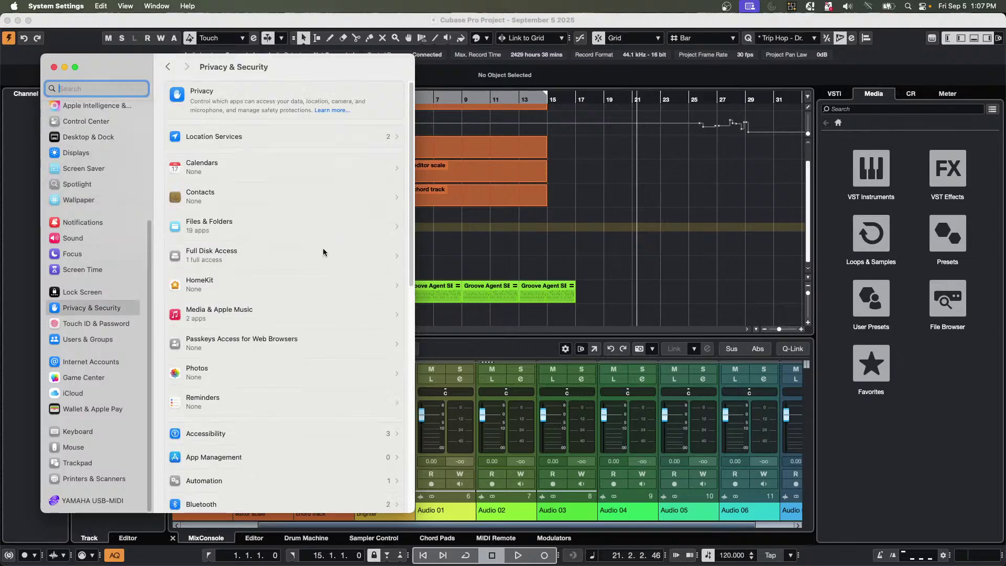
scroll(226, 271, down, 5)
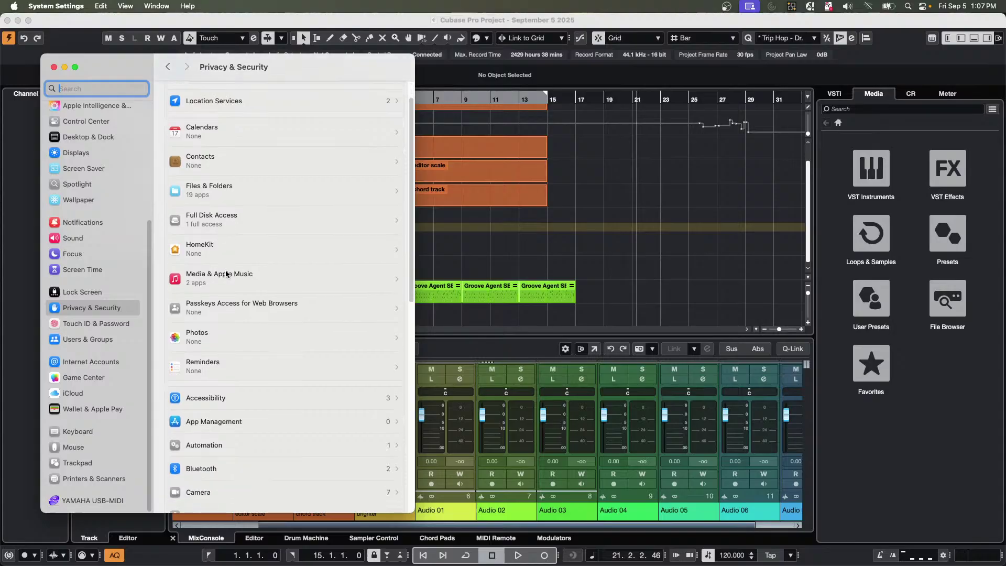
scroll(227, 272, down, 2)
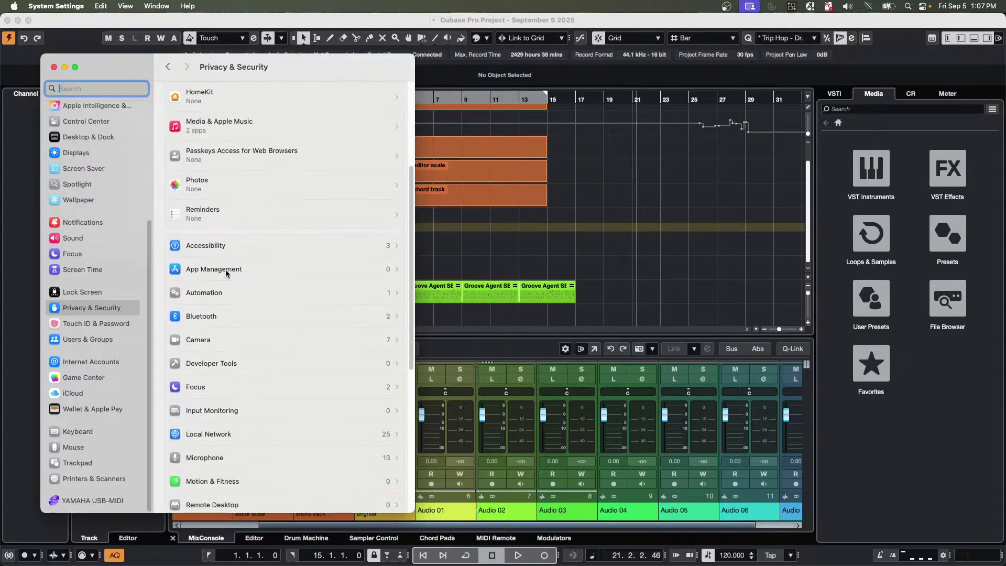
scroll(226, 273, down, 2)
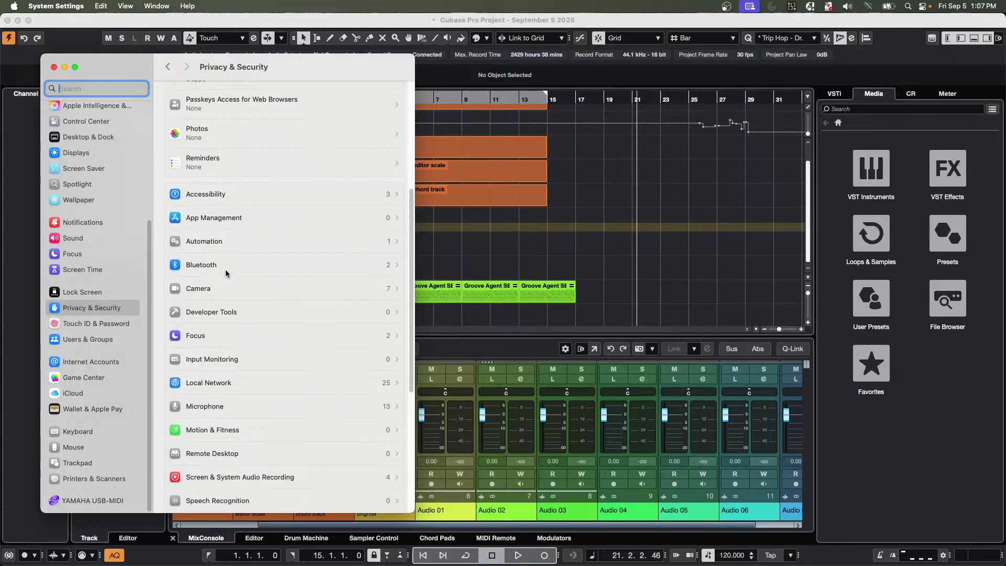
scroll(226, 273, down, 3)
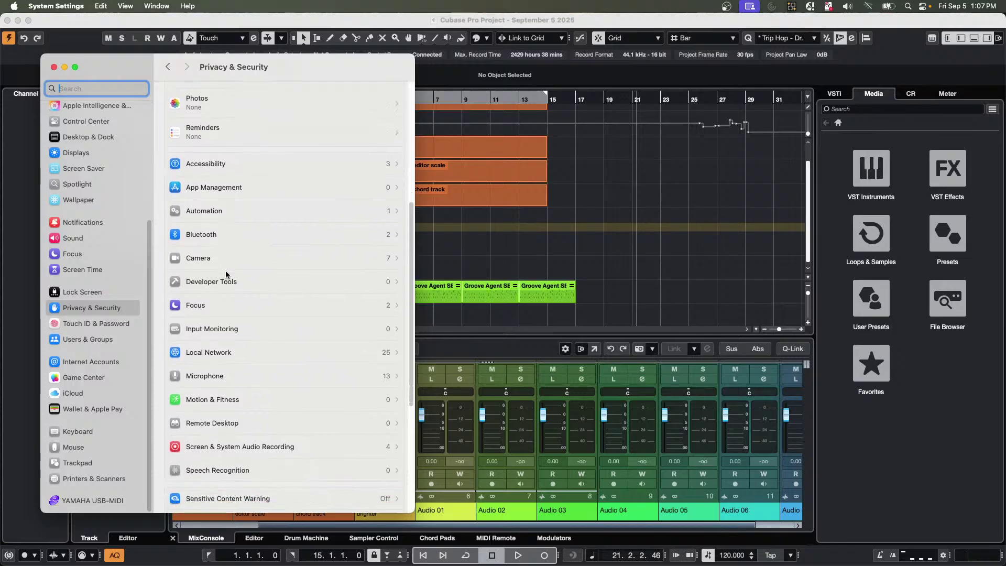
scroll(225, 271, down, 4)
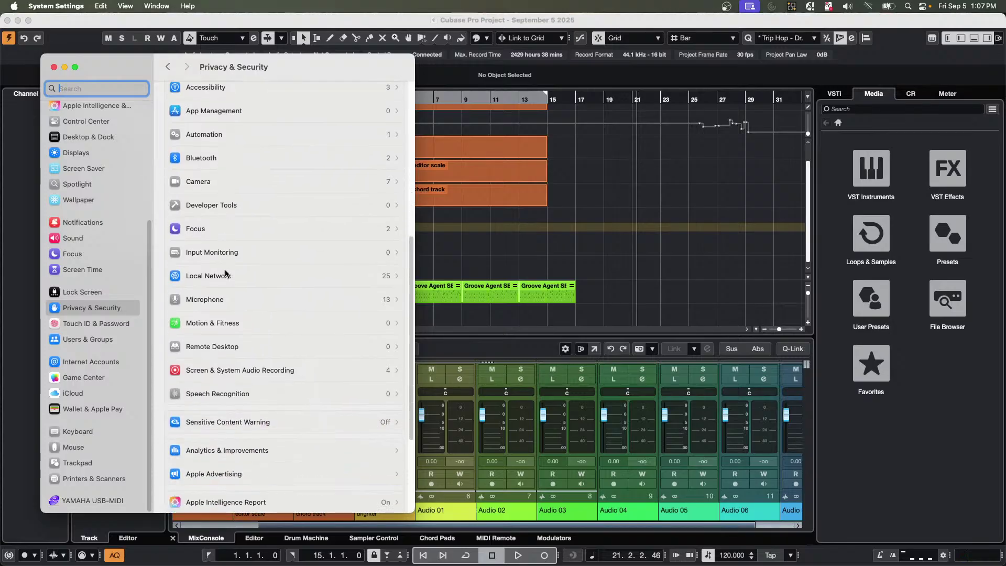
scroll(226, 273, down, 6)
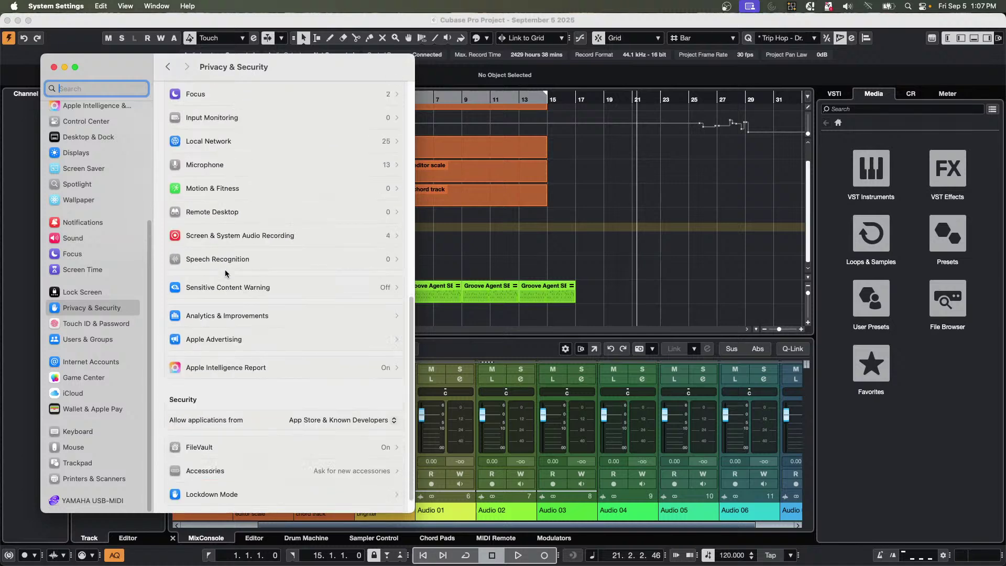
scroll(226, 272, down, 1)
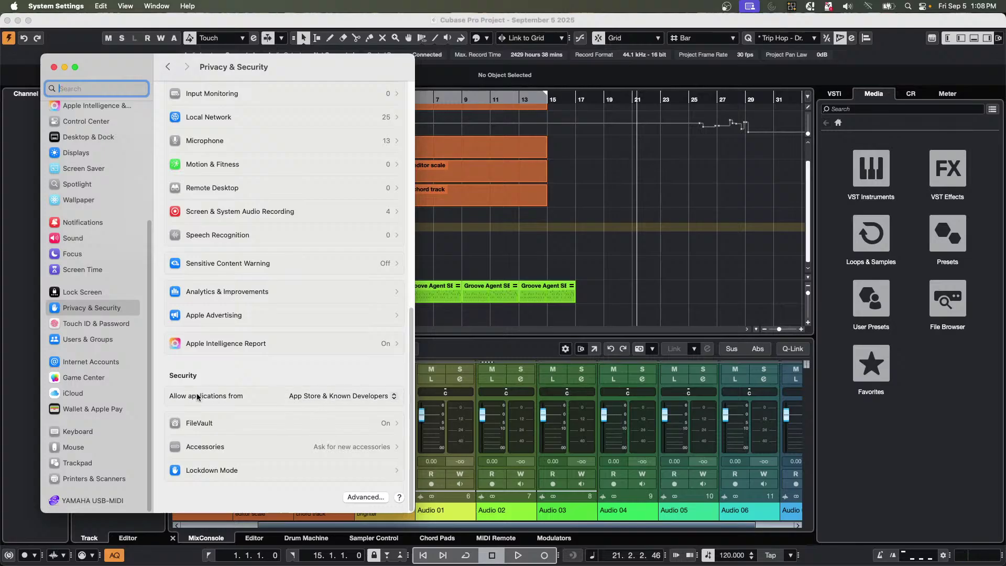
View the choices for where applications are allowed from, leave the setting as it is, and close System Settings.
click(392, 395)
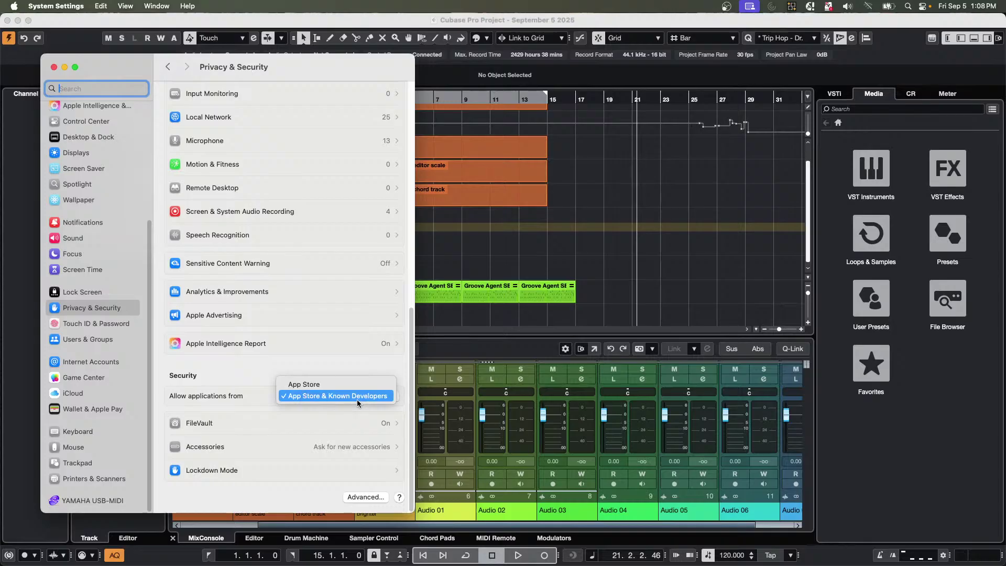
click(54, 65)
click(54, 66)
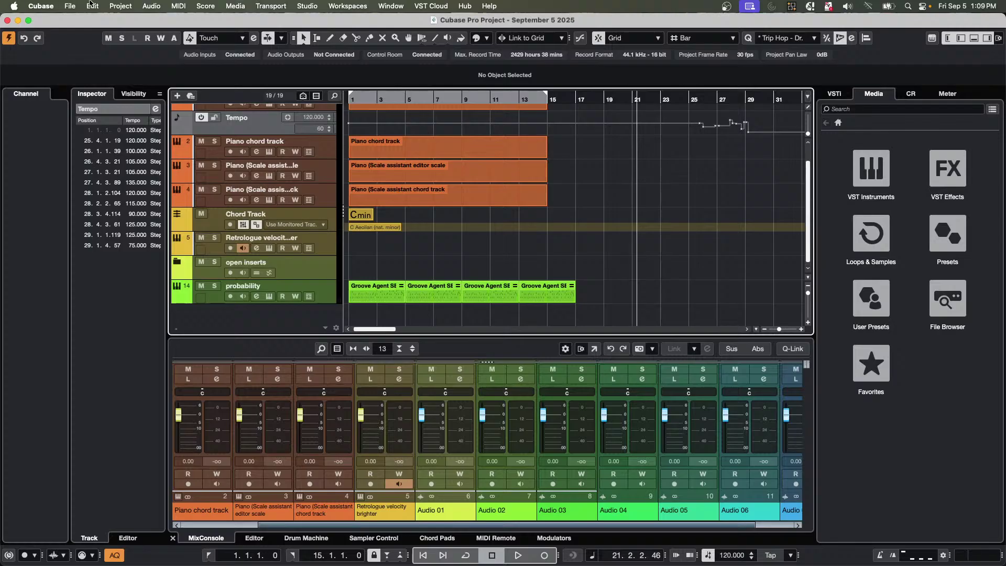
Check the Mac's sound output devices and the Audio System page in Cubase's Studio Setup, and close the setup.
click(848, 6)
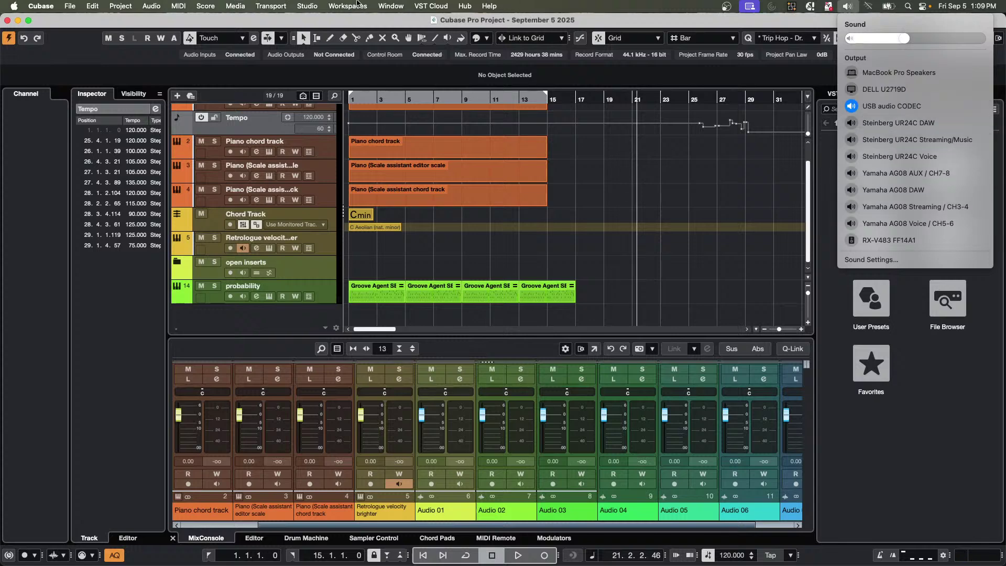
click(313, 6)
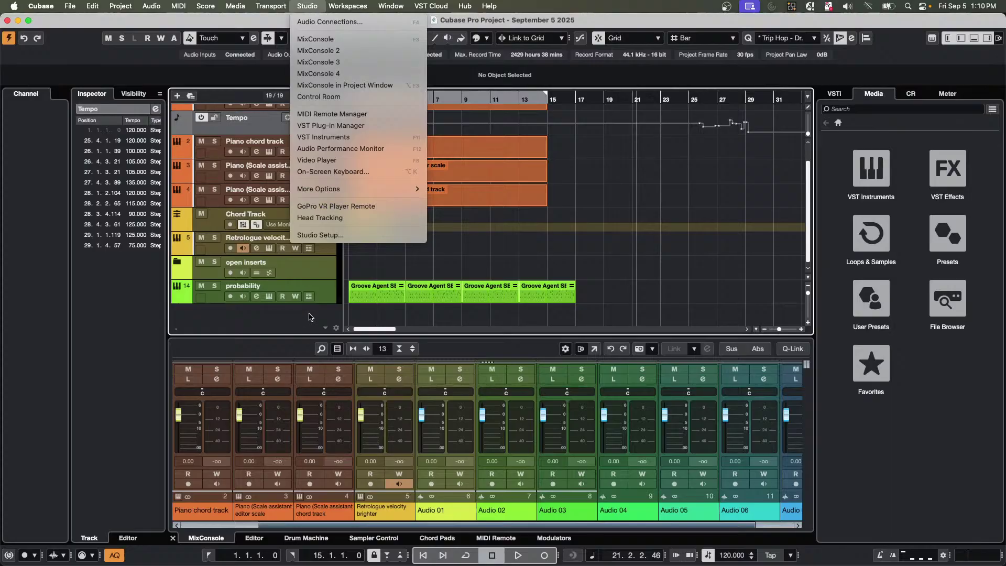
click(332, 237)
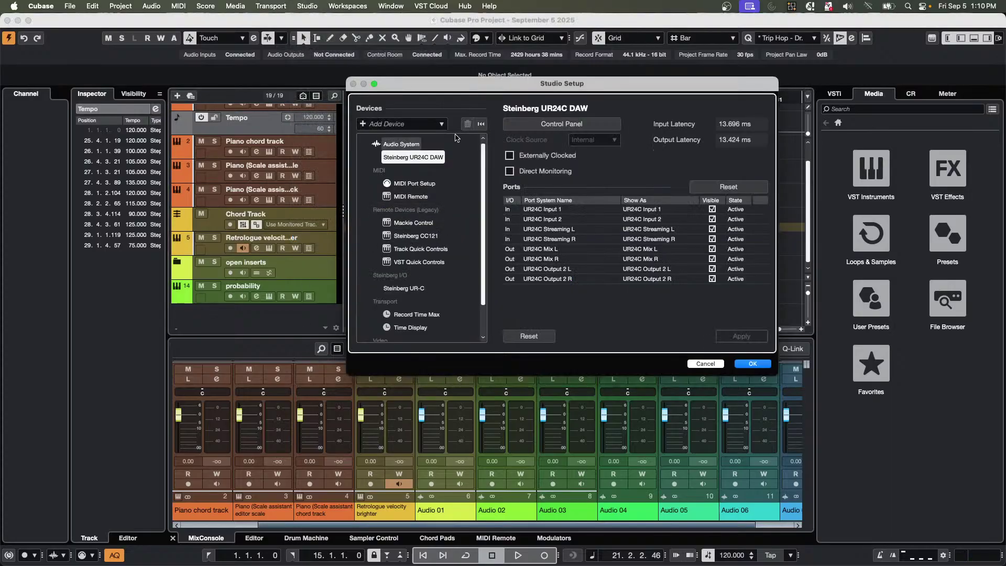
click(403, 145)
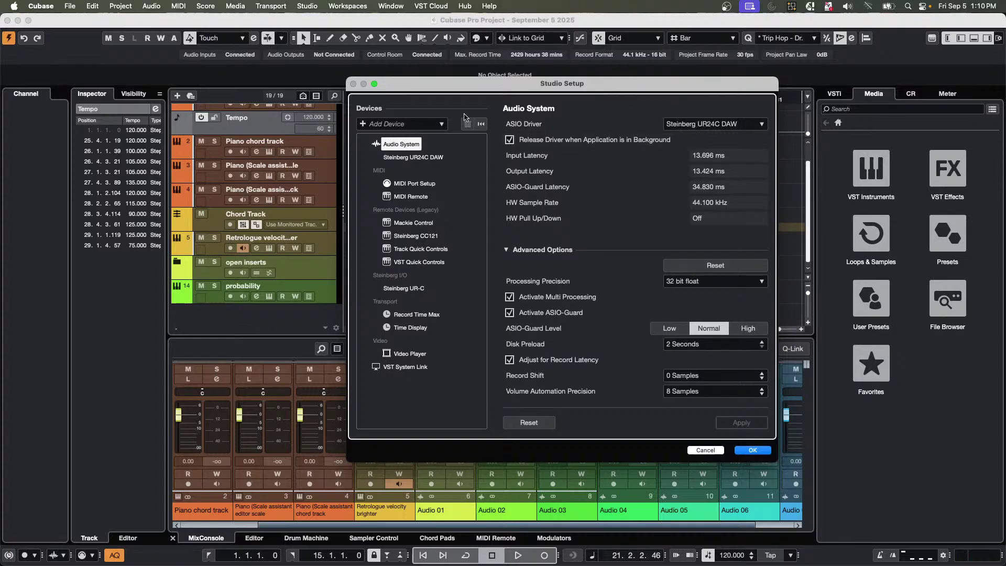
click(758, 452)
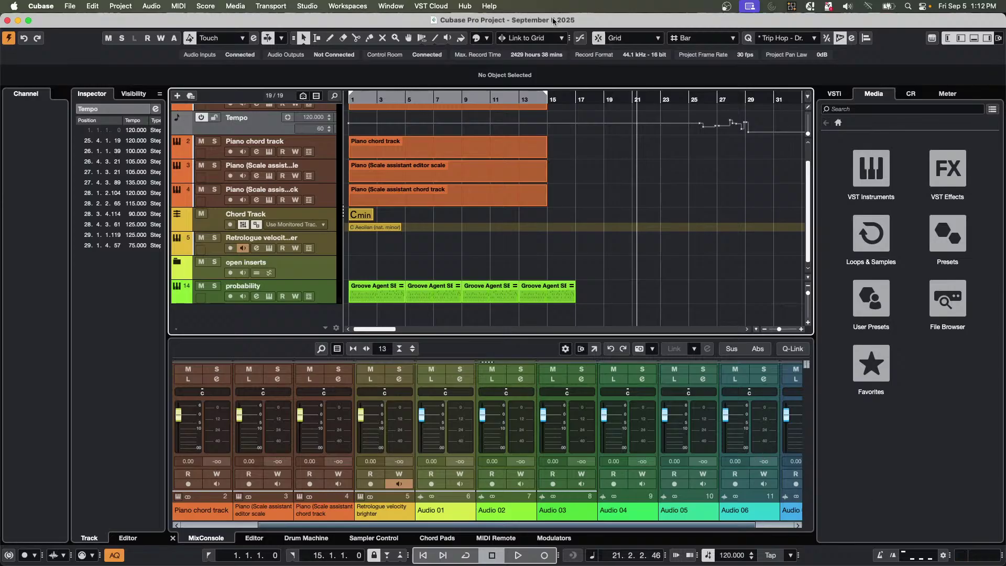
Add one instrument track with Groove Agent SE below the open inserts folder track.
right_click(314, 269)
mouse_move(317, 274)
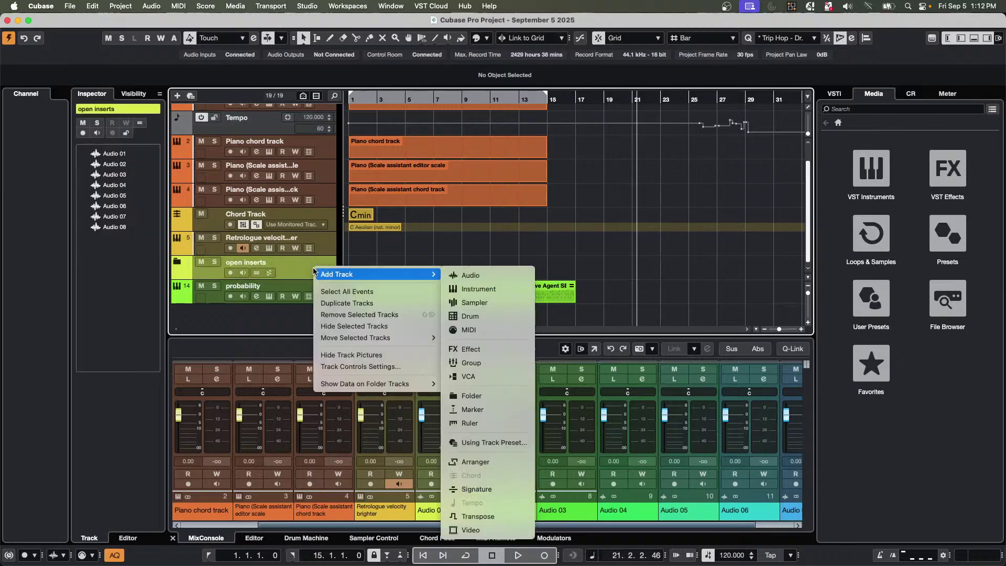
click(496, 289)
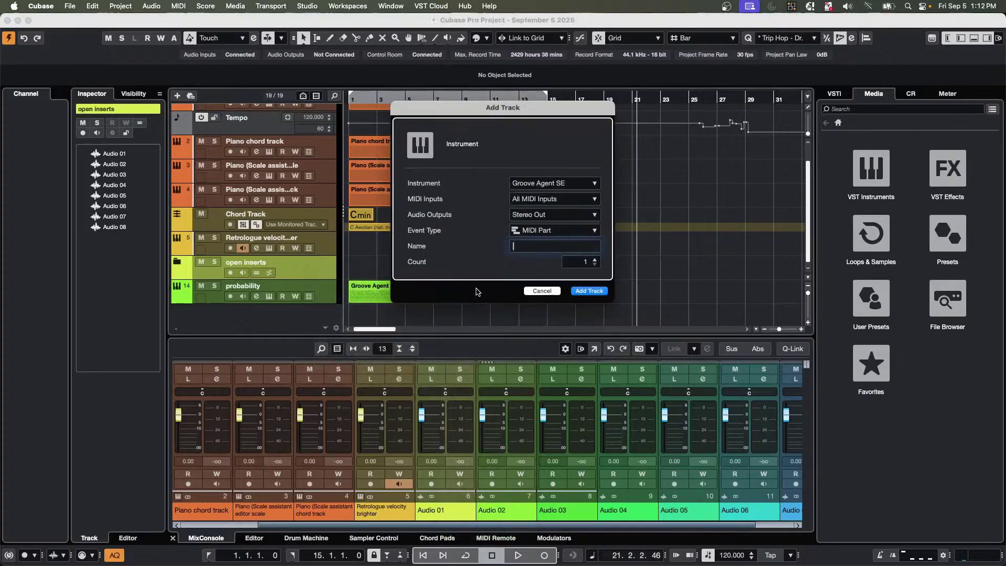
click(596, 293)
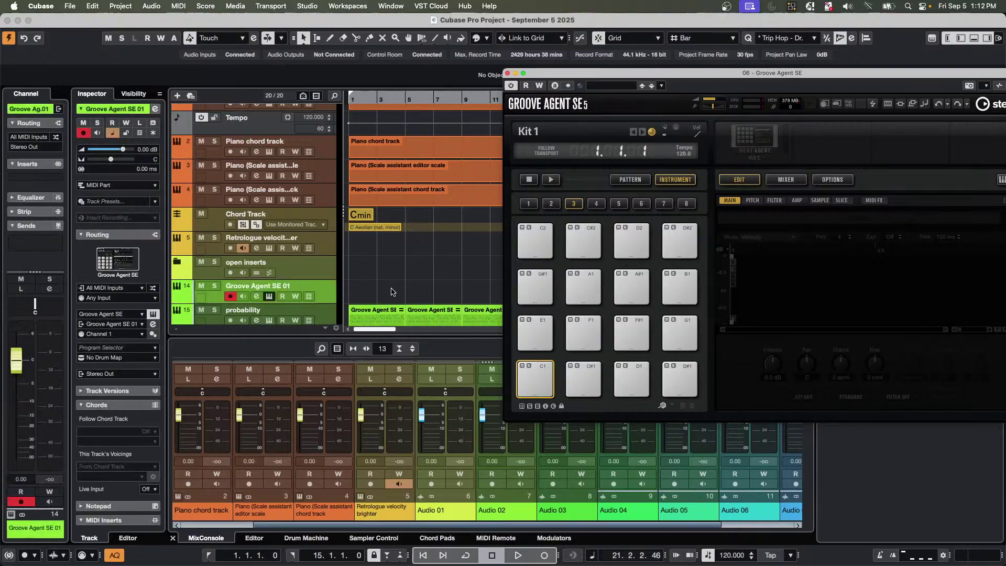
Create a MIDI part from bar 1 to bar 15 on the Groove Agent SE 01 track and show it in the Drum Editor.
double_click(370, 297)
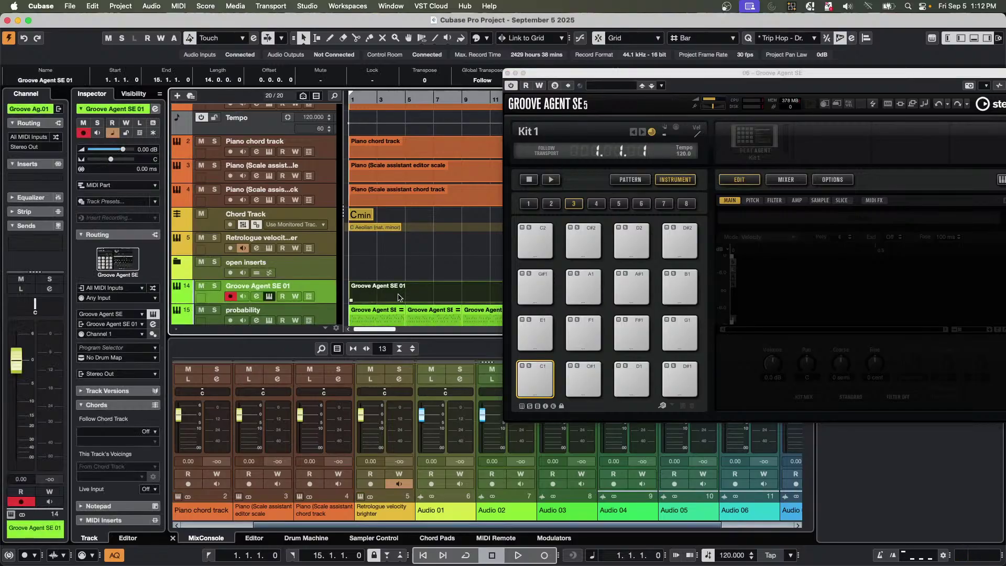
click(255, 538)
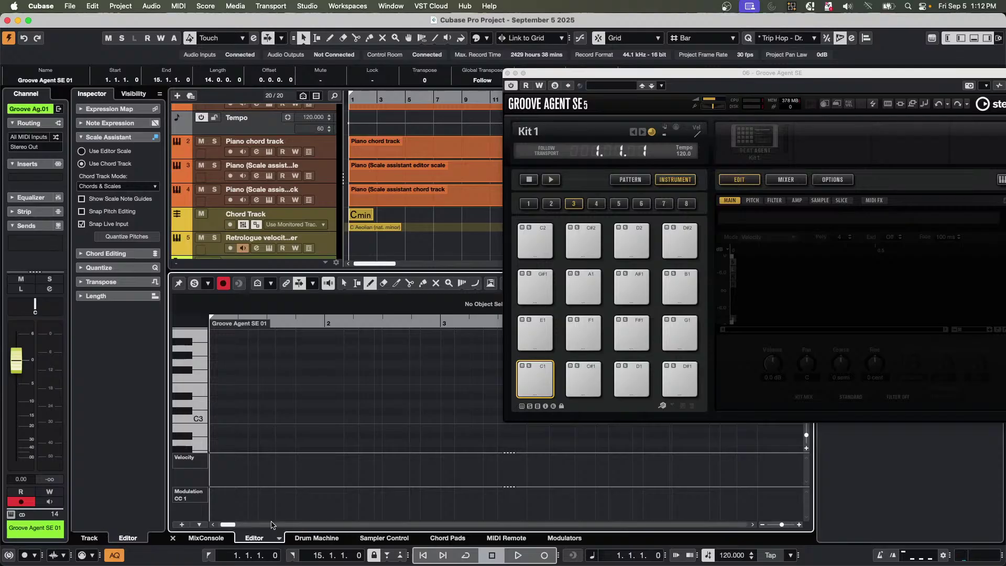
click(279, 538)
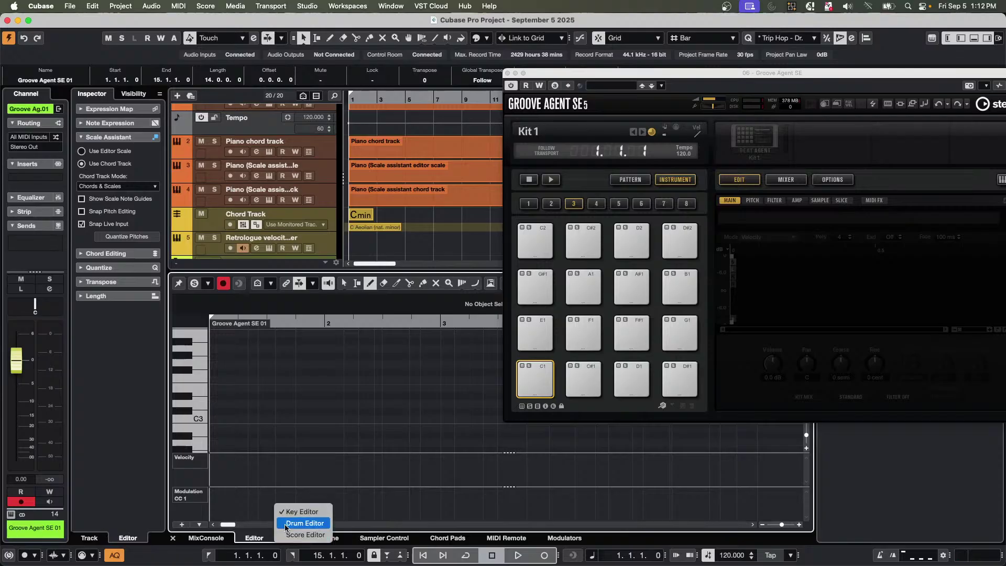
click(313, 524)
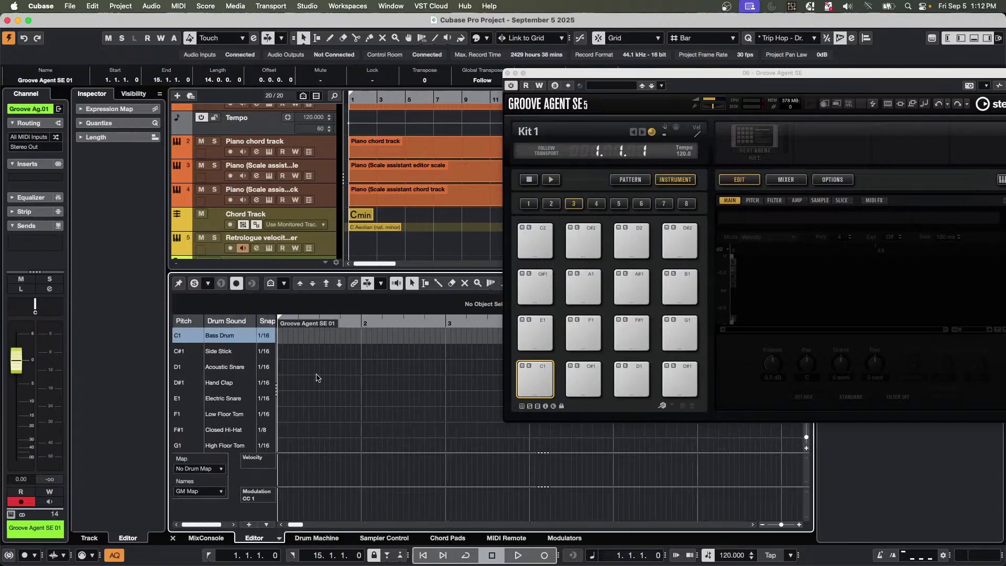
Draw a run of closed hi-hat eighth notes from bar 1 to beat 2 of bar 3 with the Drumstick tool.
right_click(333, 426)
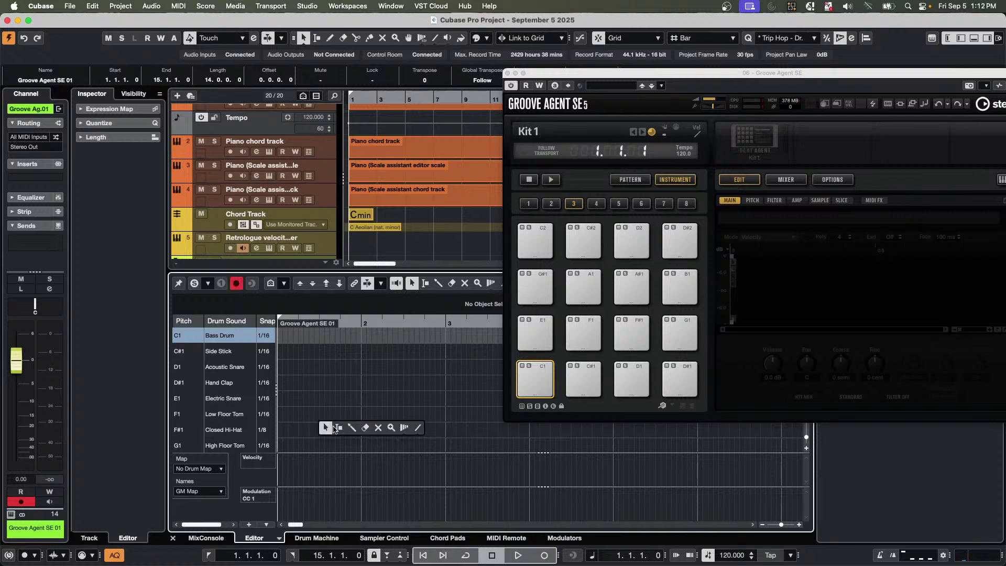
click(352, 427)
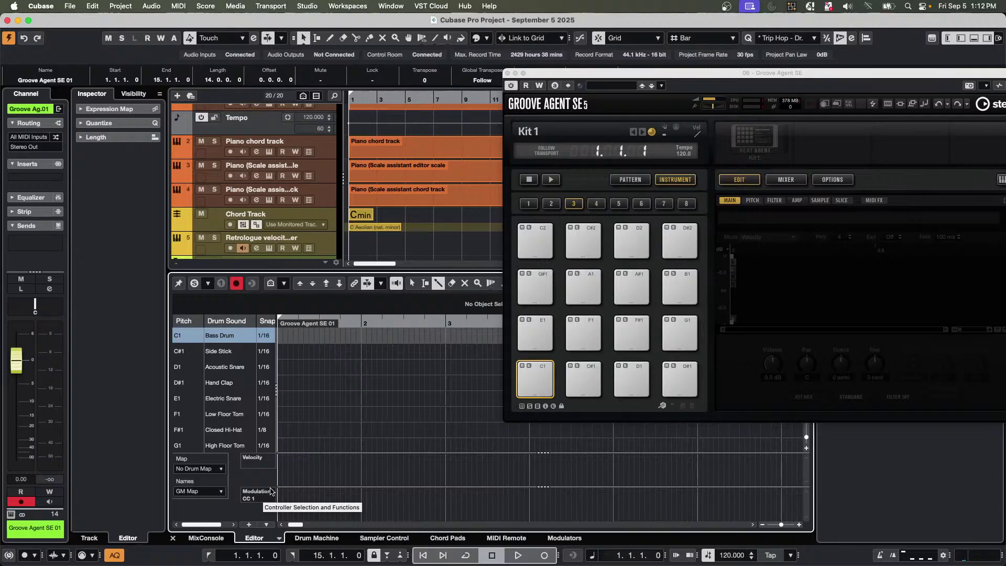
drag(289, 429, 466, 429)
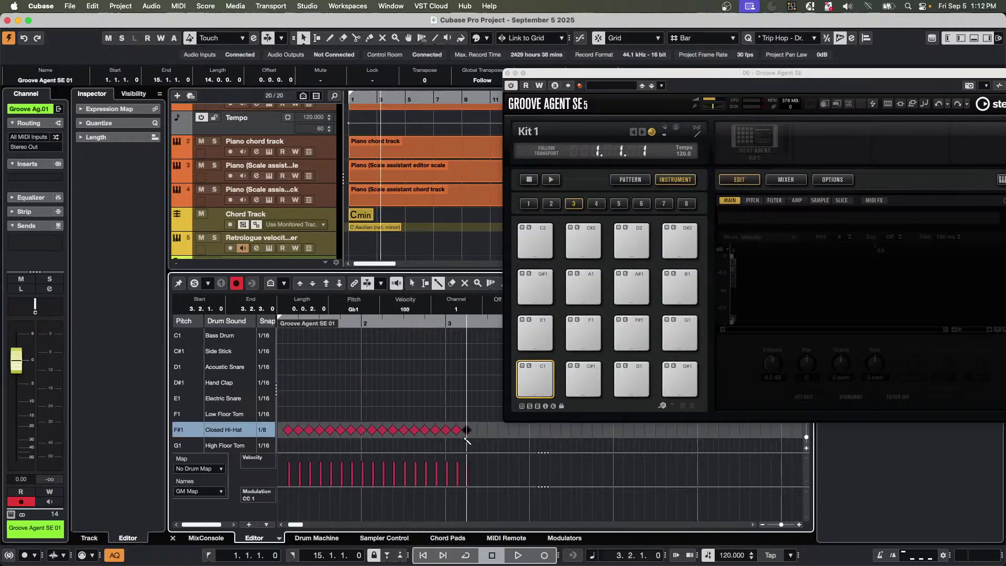
Lower the velocity of every second closed hi-hat note to soft values between about 7 and 27.
click(300, 480)
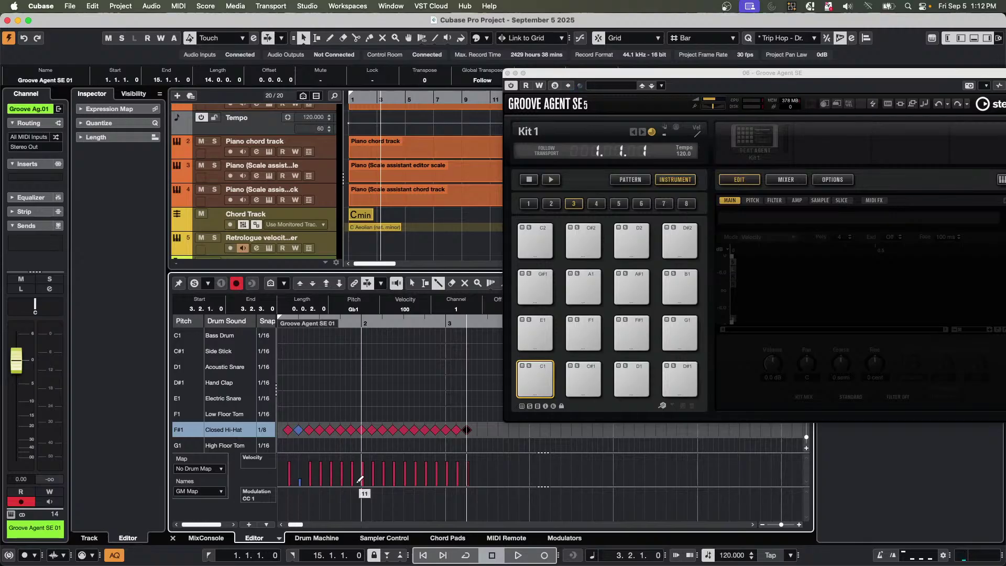
click(321, 479)
click(342, 480)
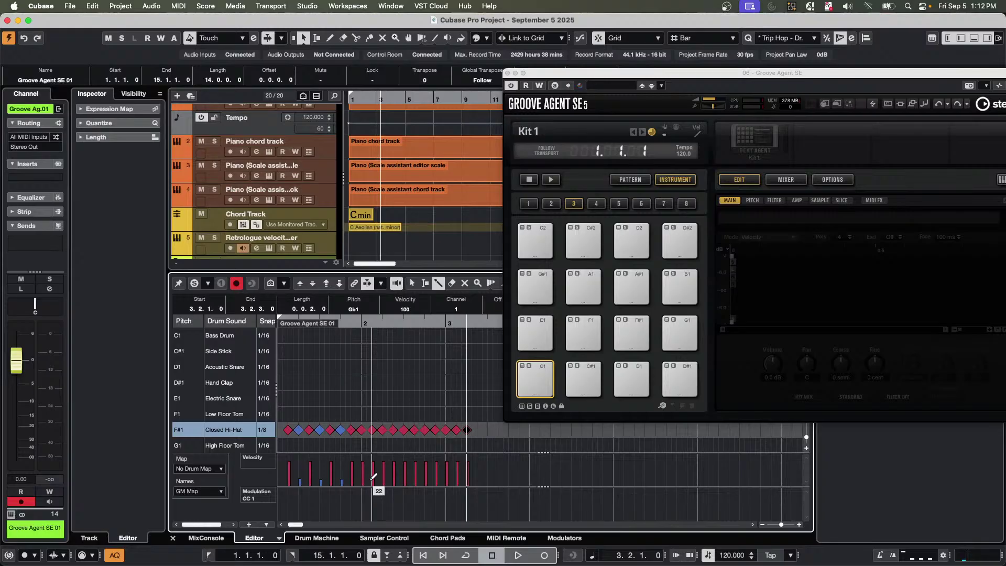
click(363, 480)
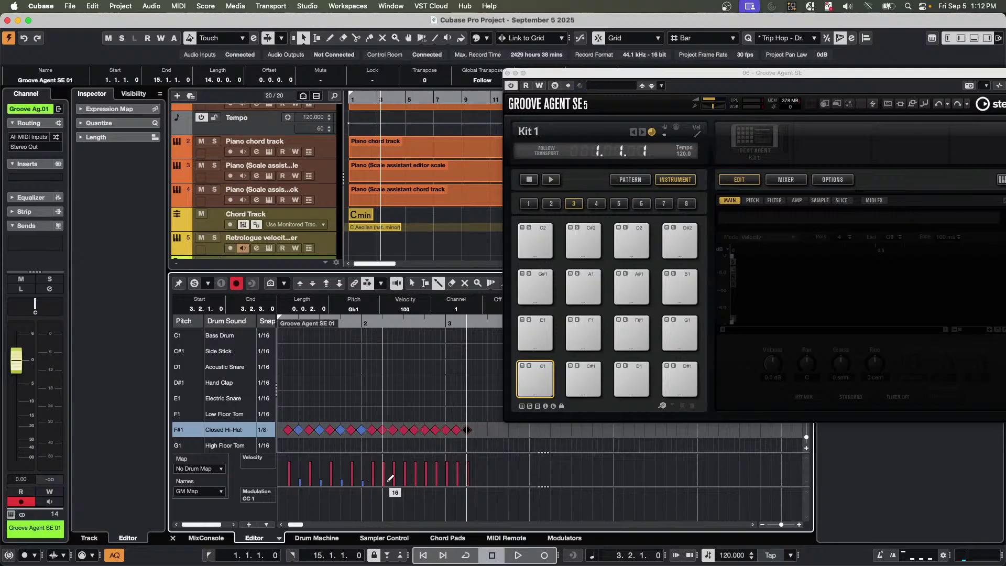
click(384, 480)
click(405, 479)
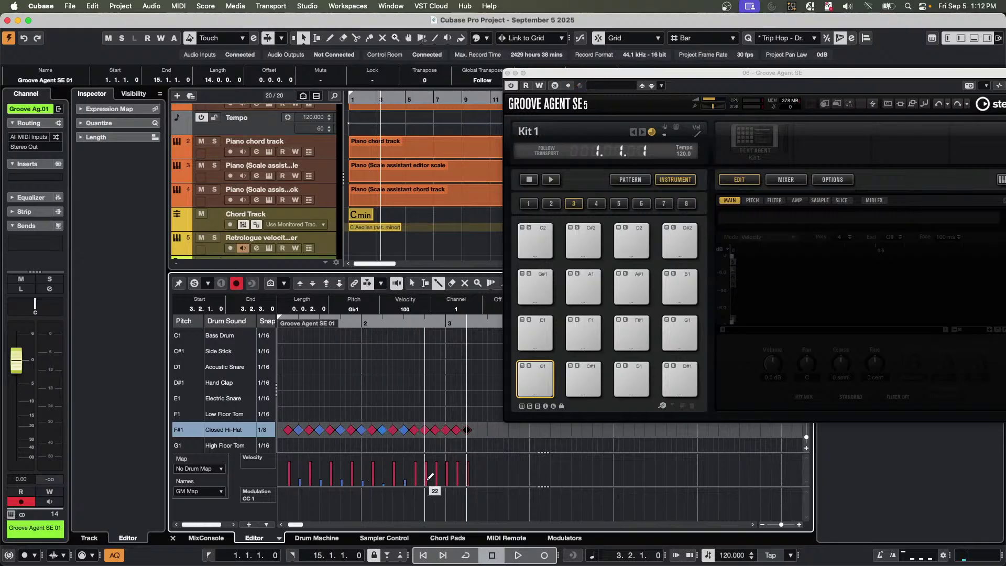
click(426, 480)
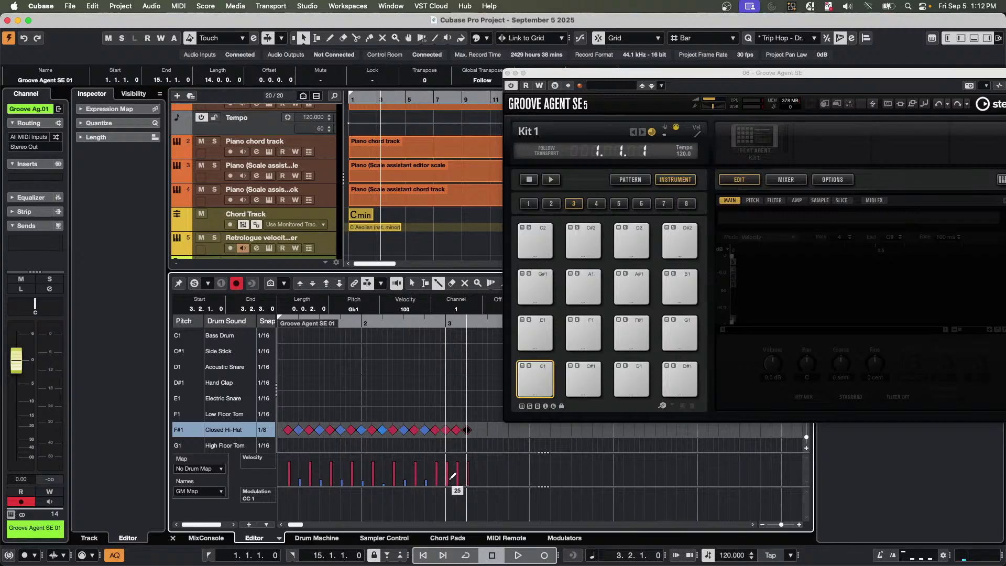
click(448, 480)
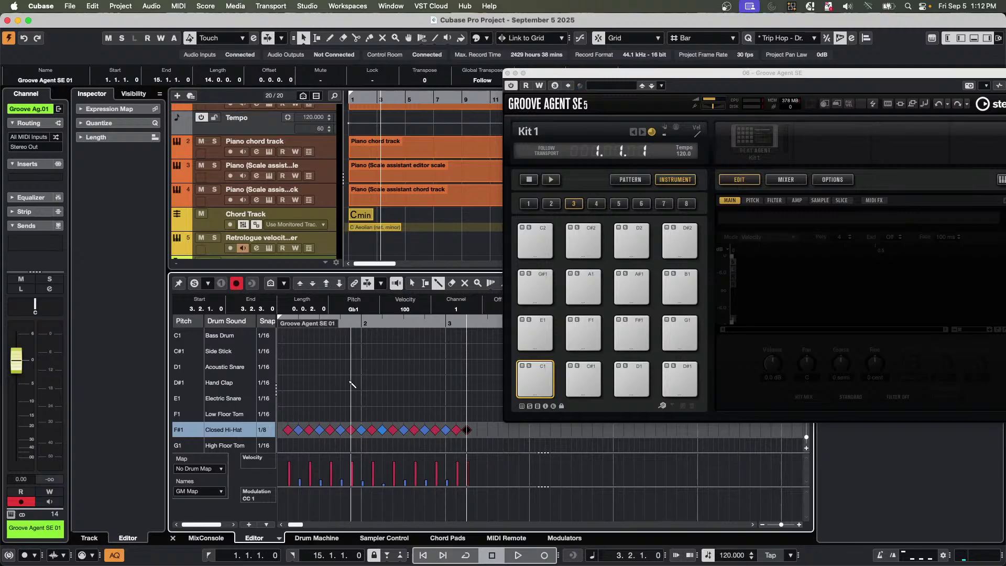
Close the Groove Agent SE window and select several of the soft closed hi-hat notes one by one to check their velocities.
key(1)
click(299, 430)
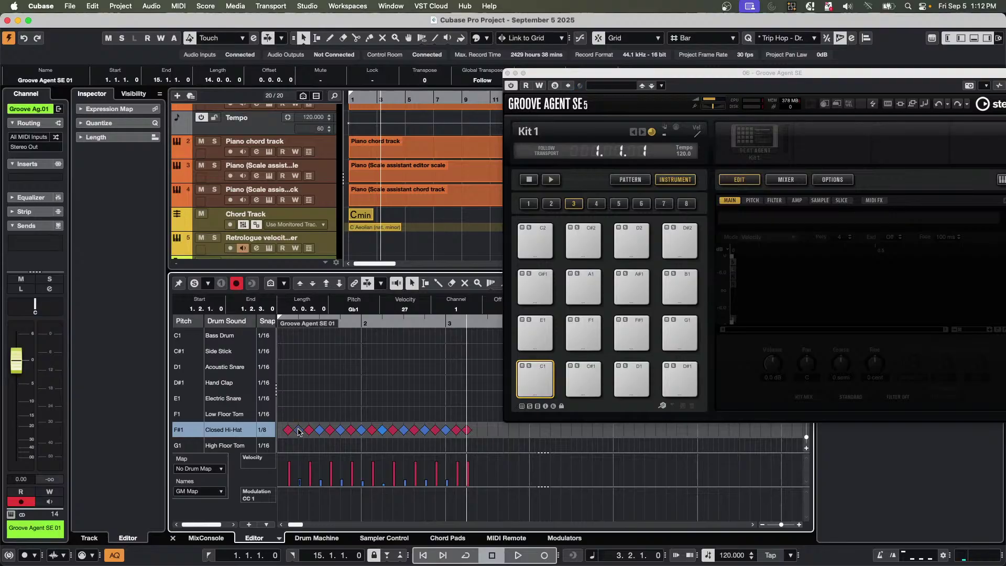
click(507, 73)
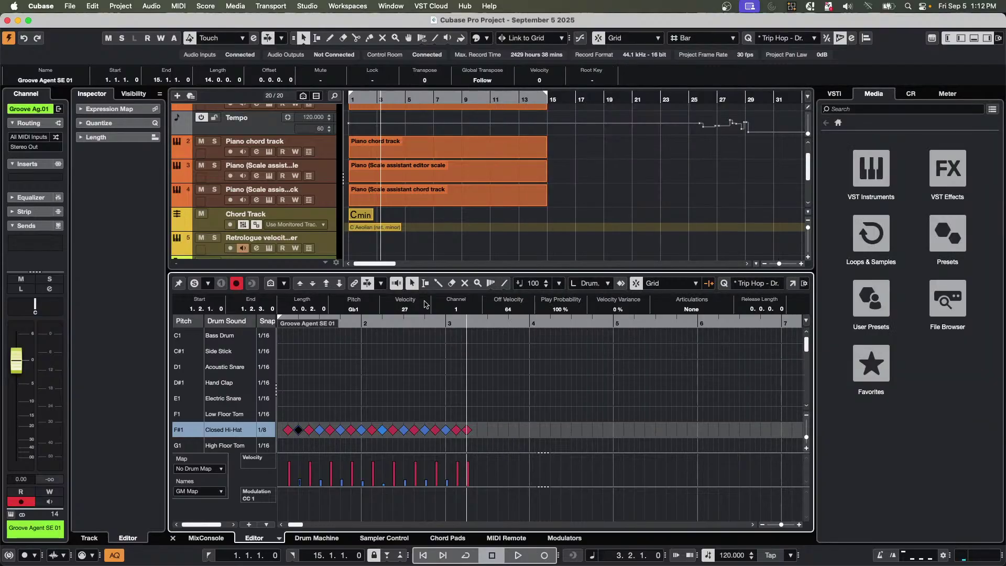
click(319, 434)
click(341, 430)
click(361, 431)
click(383, 431)
Open the MIDI Logical Editor setup and remove its default event target filter and transform action.
click(179, 6)
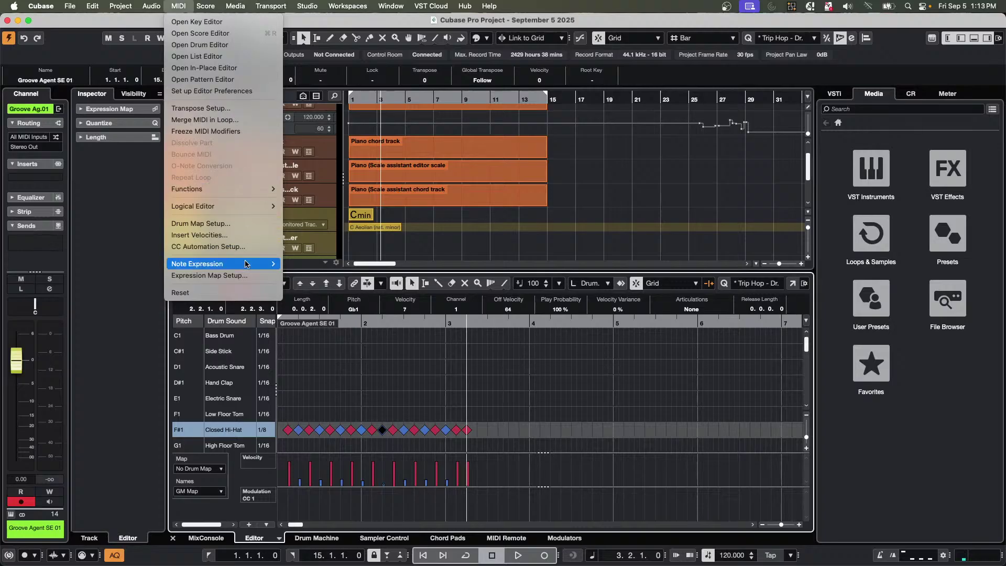
mouse_move(252, 206)
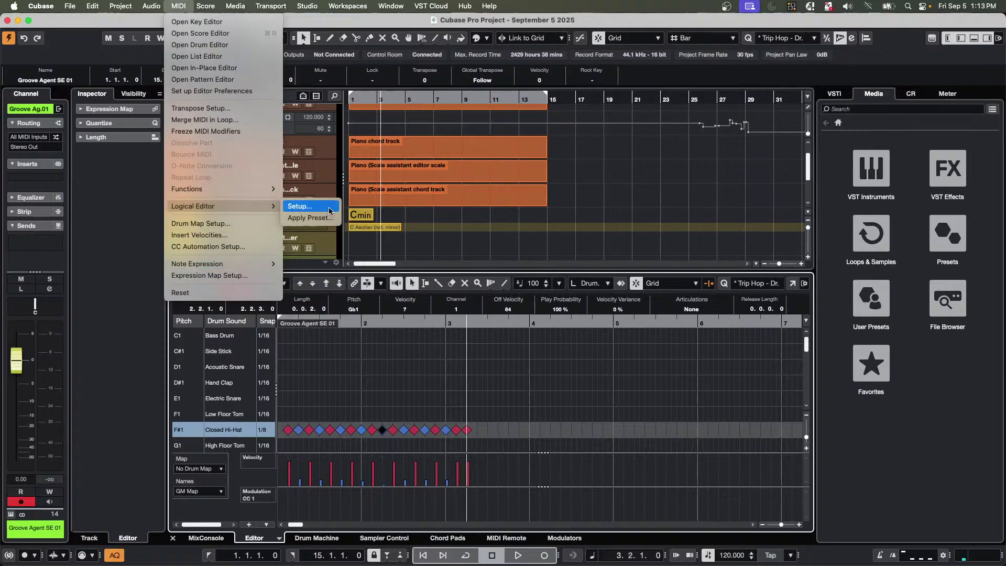
click(312, 207)
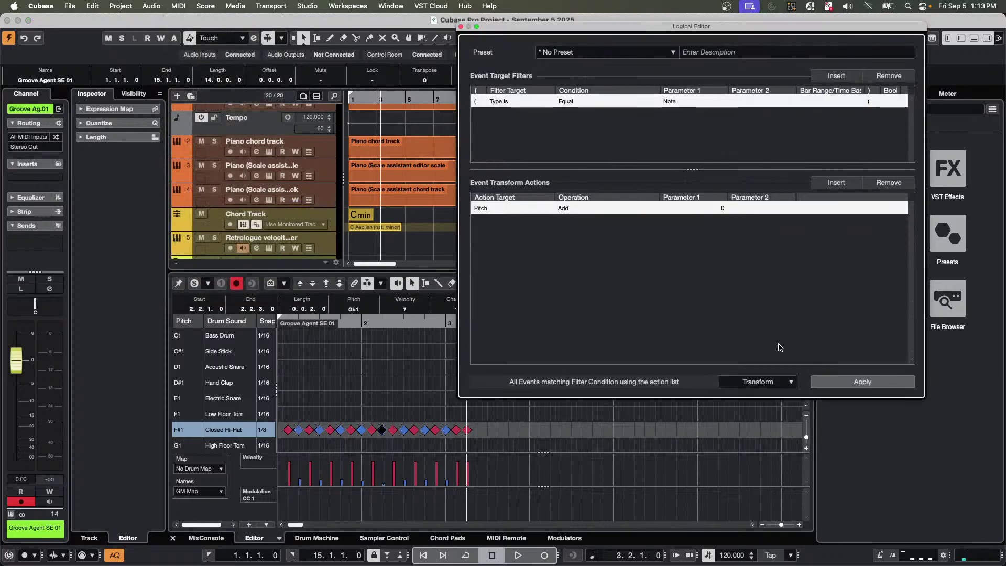
click(766, 382)
click(765, 382)
drag(597, 401, 598, 351)
click(889, 76)
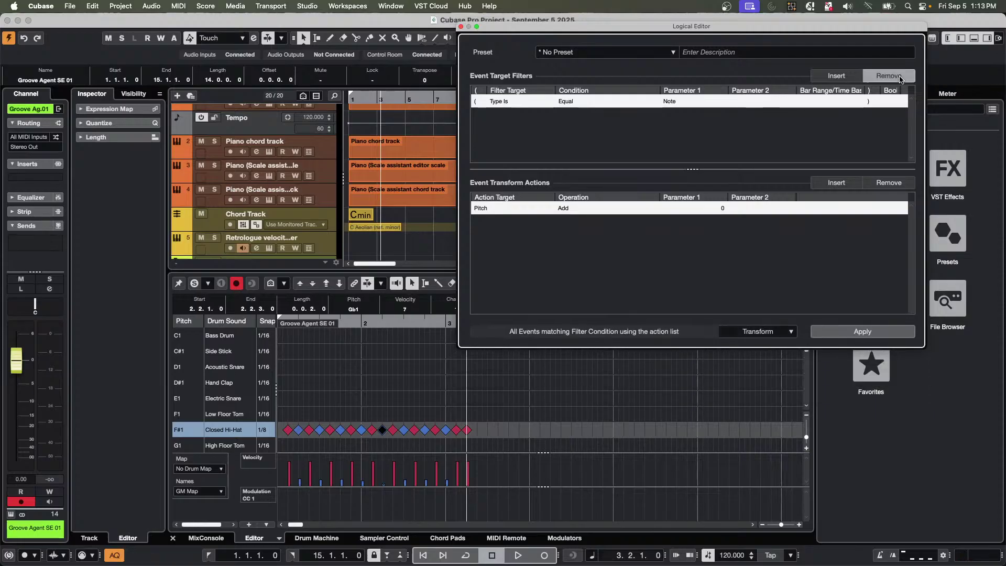
click(889, 183)
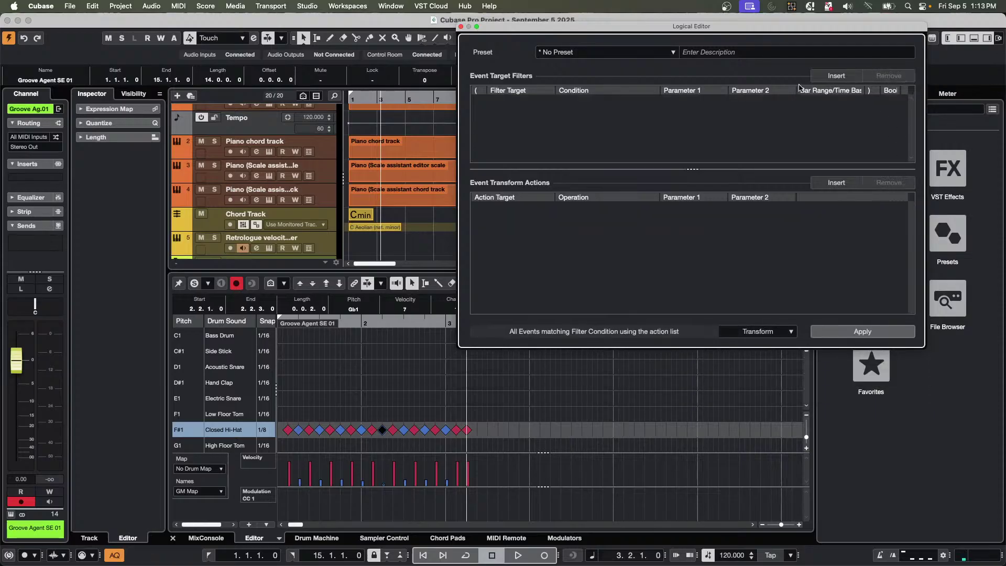
Insert an event target filter that matches events with Velocity Less than 40.
click(845, 78)
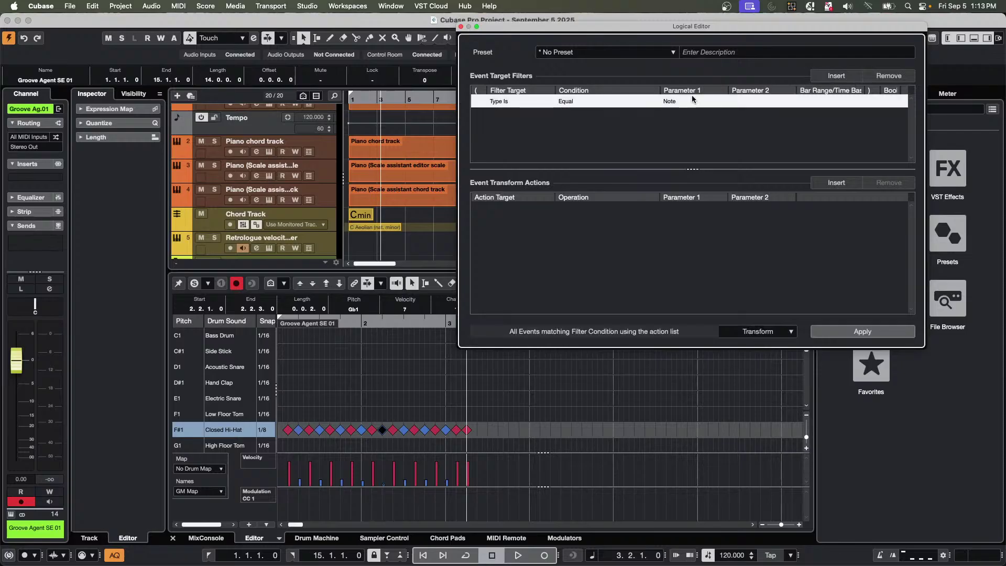
click(524, 102)
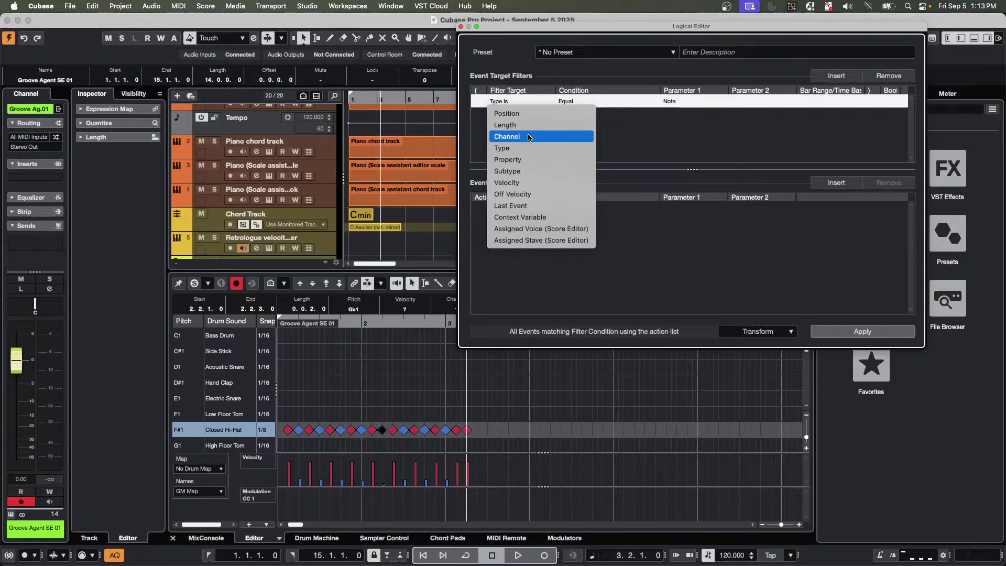
click(530, 183)
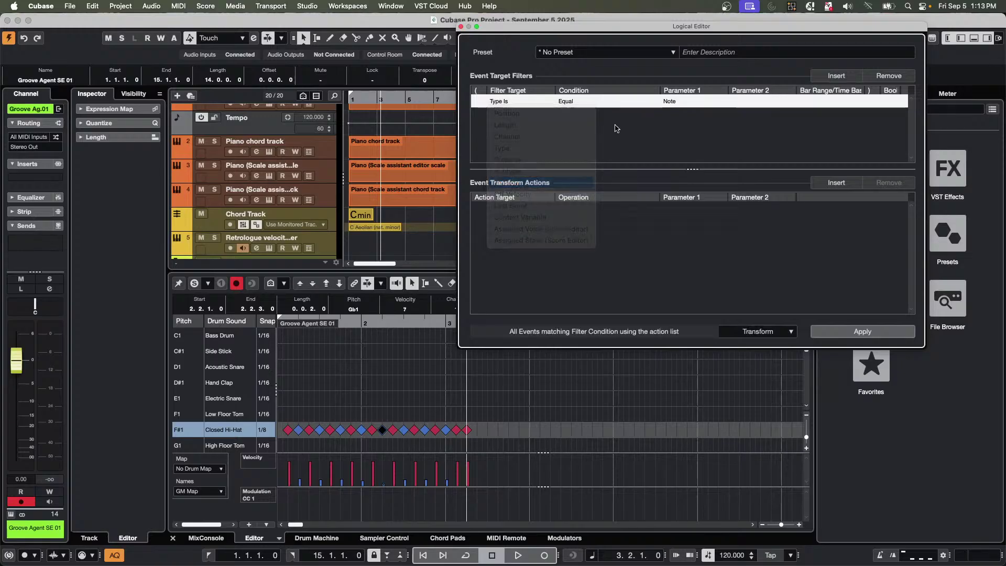
click(569, 105)
click(751, 92)
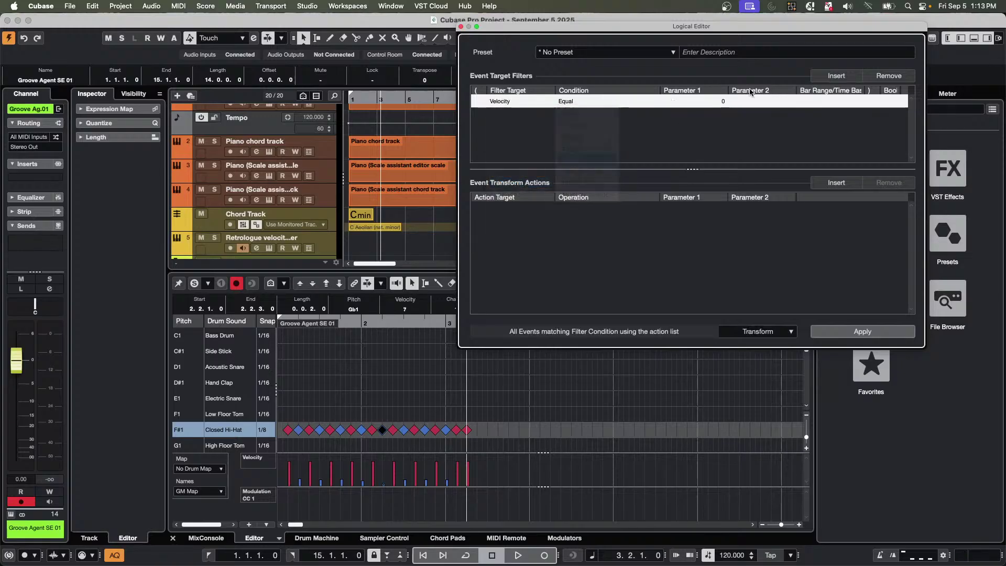
click(726, 102)
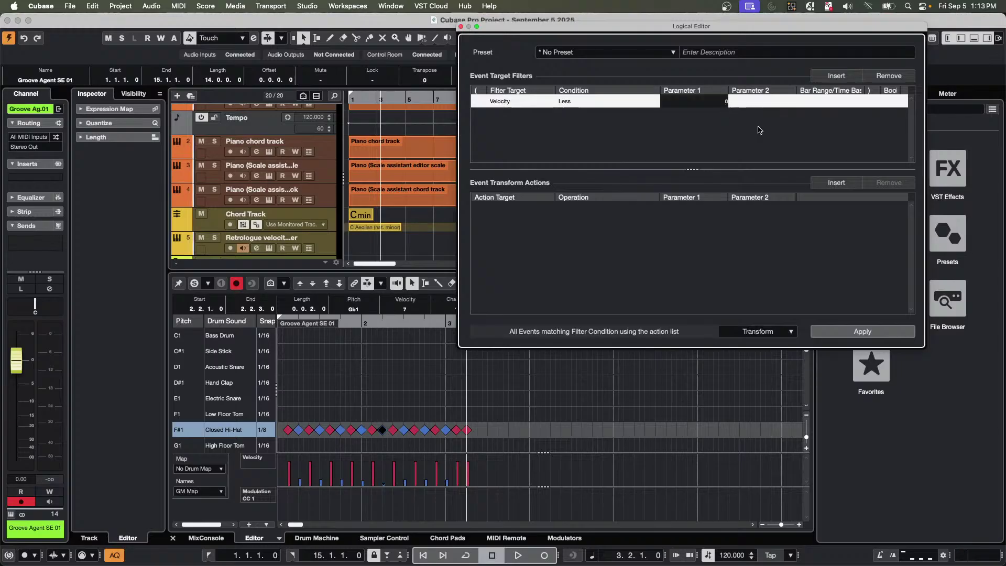
click(727, 103)
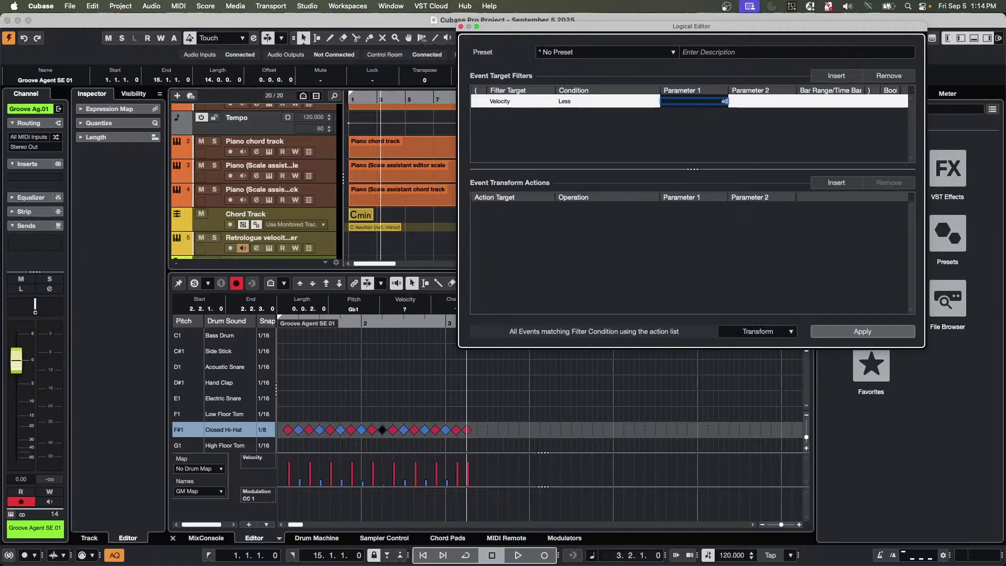
click(745, 122)
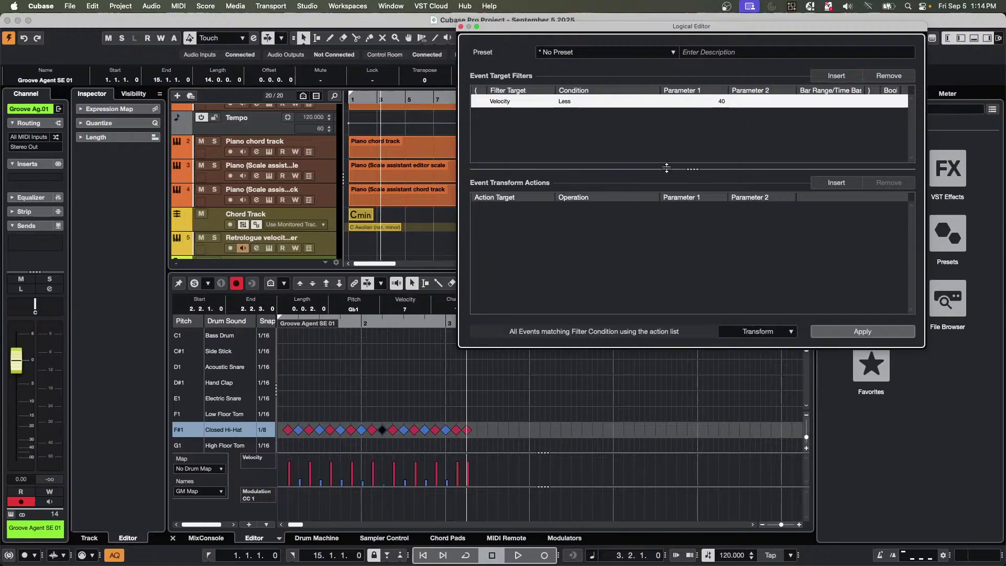
click(434, 146)
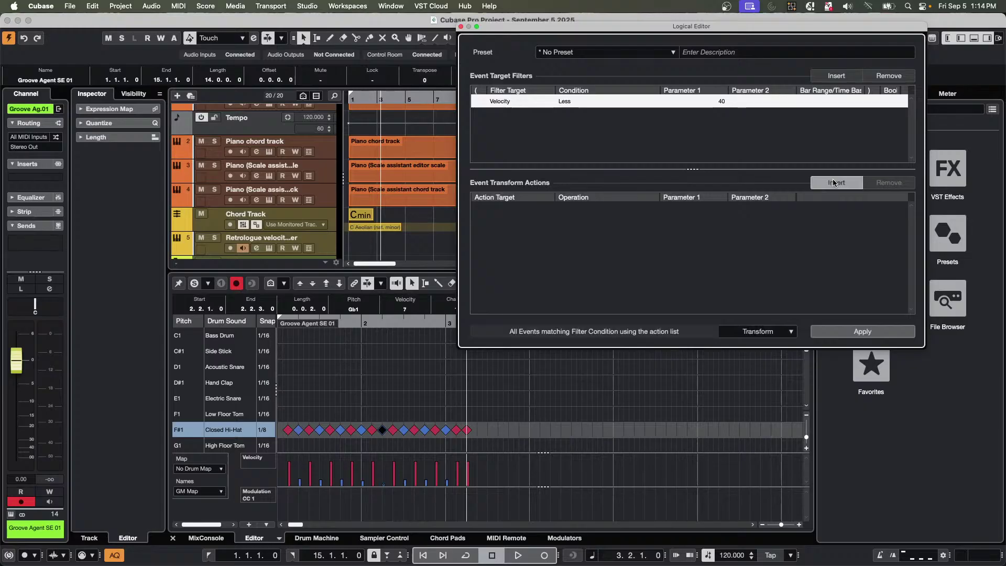
Insert an event transform action that multiplies Velocity by 2.
click(836, 183)
click(488, 208)
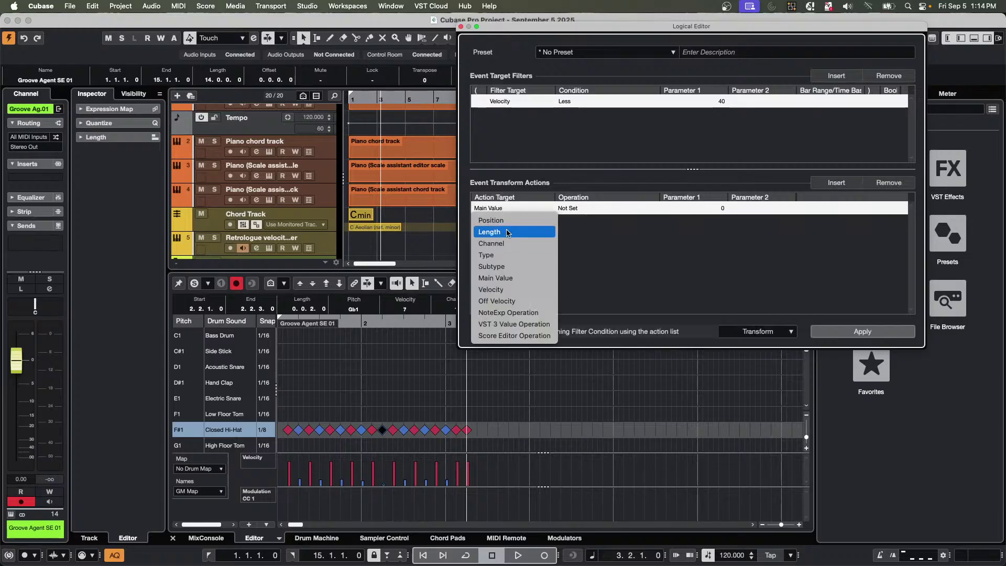
click(504, 289)
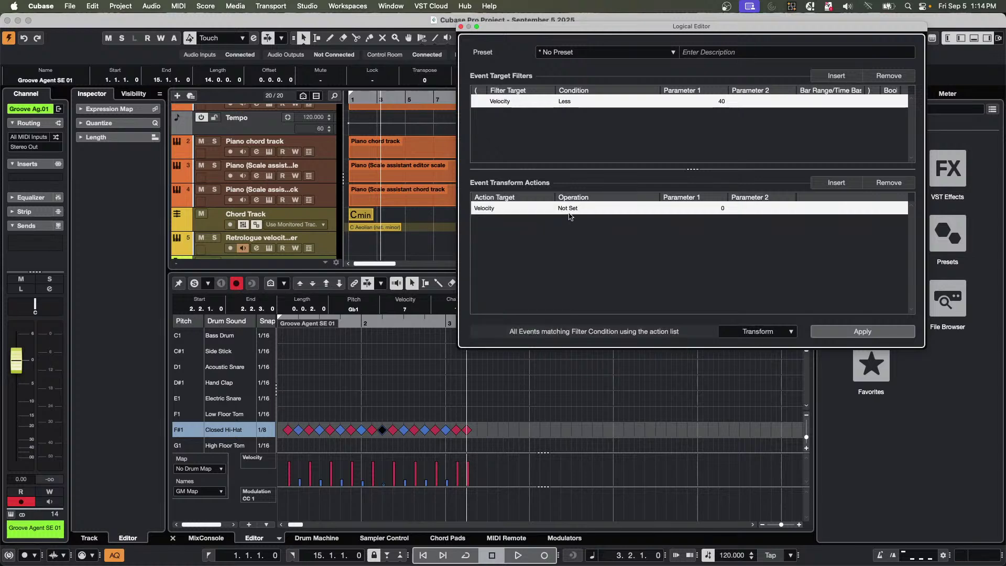
click(569, 209)
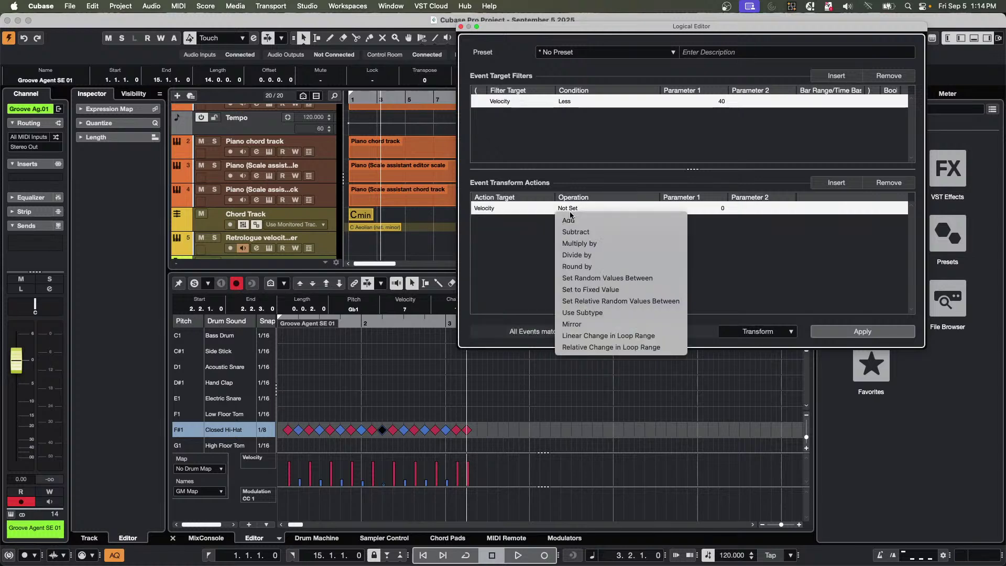
click(585, 244)
click(708, 216)
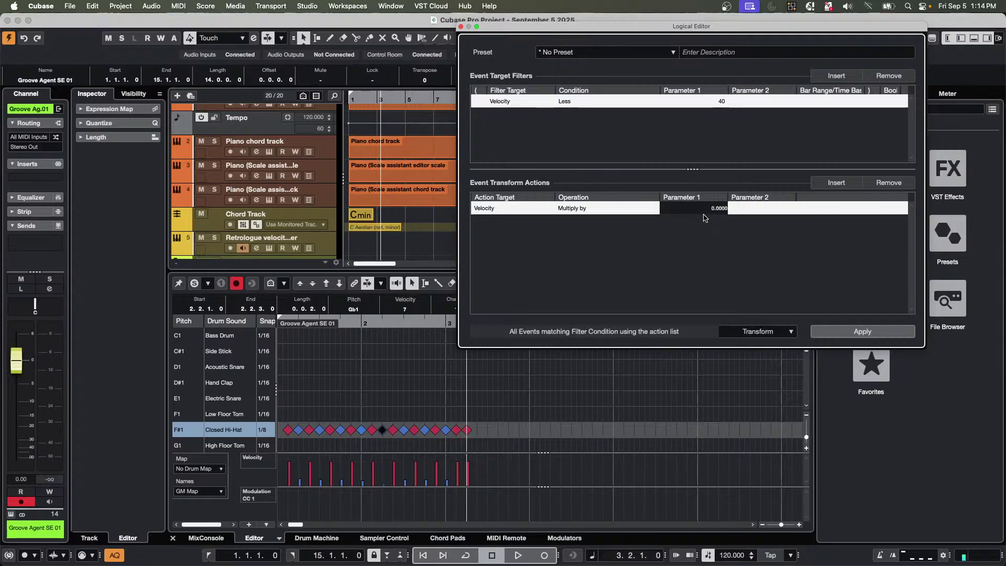
key(End)
key(Return)
click(704, 217)
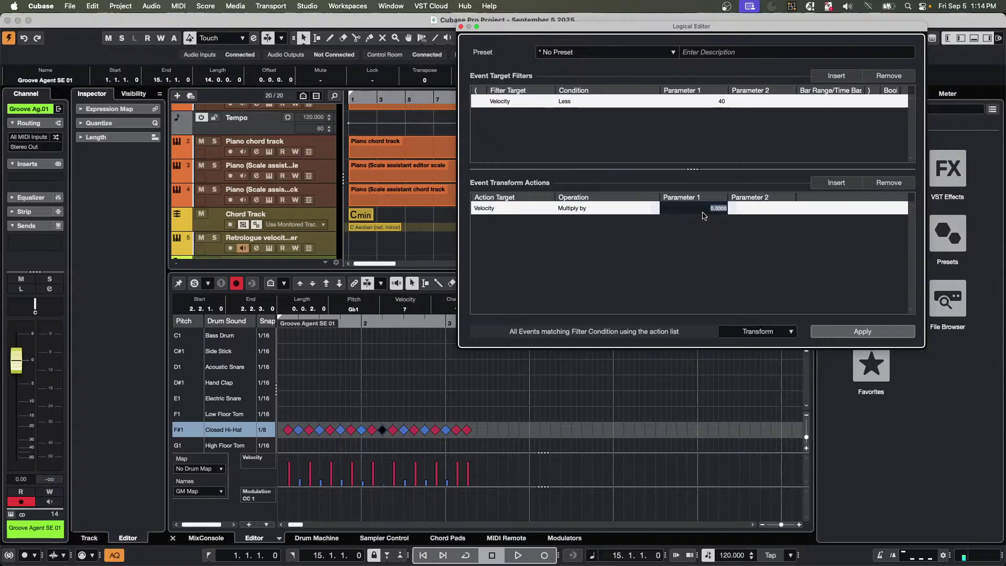
double_click(703, 209)
text(2)
key(Return)
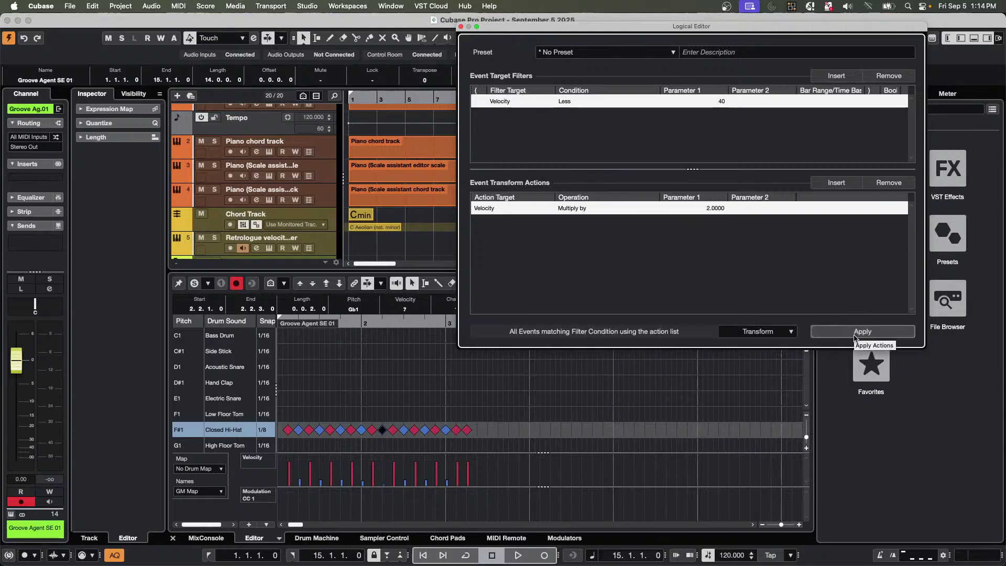
Apply the velocity doubling to the closed hi-hat notes below velocity 40 and undo it.
click(855, 336)
click(855, 336)
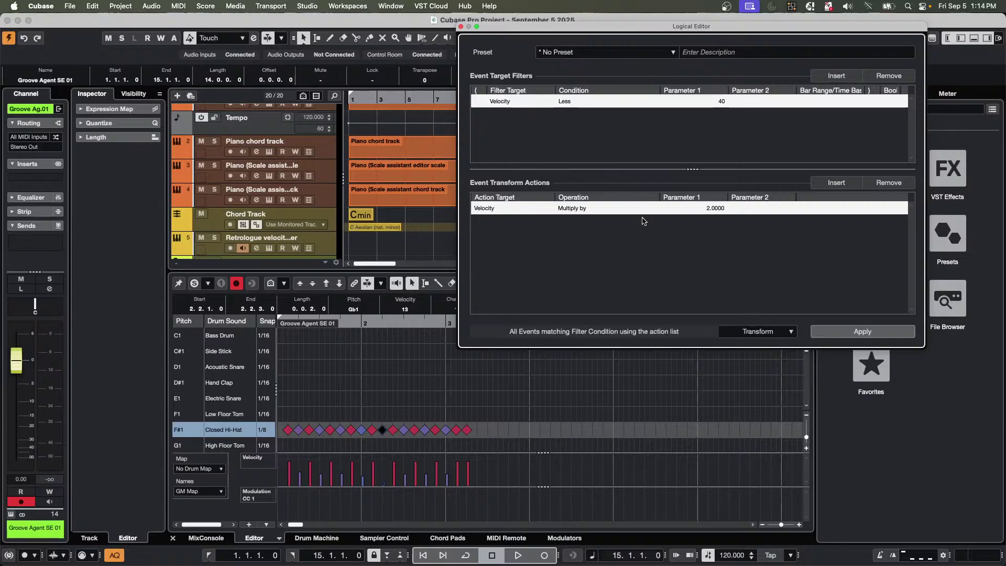
key(super+z)
Change the velocity transform action to Add 50 and apply it to the soft closed hi-hat notes.
click(577, 212)
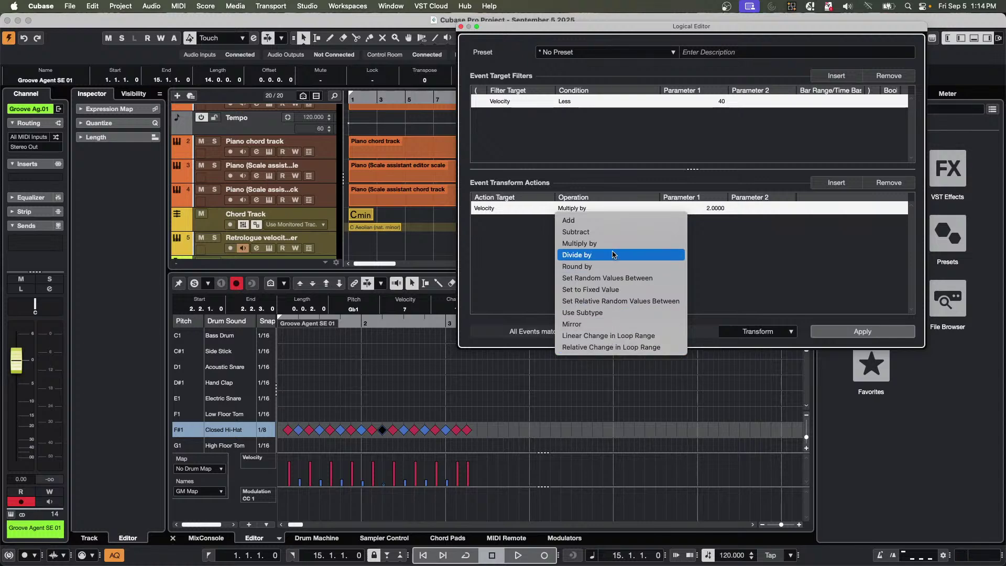
click(595, 220)
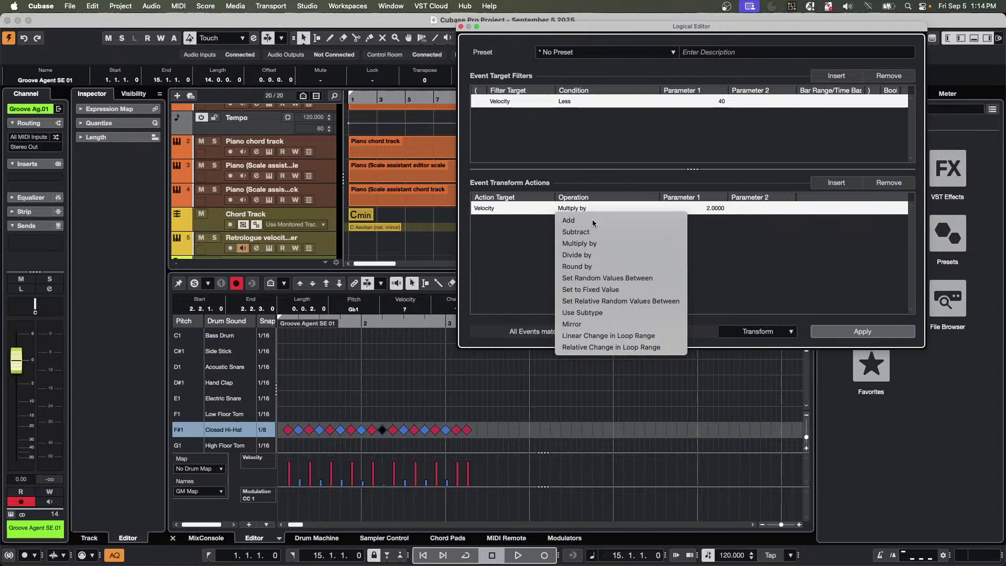
click(709, 212)
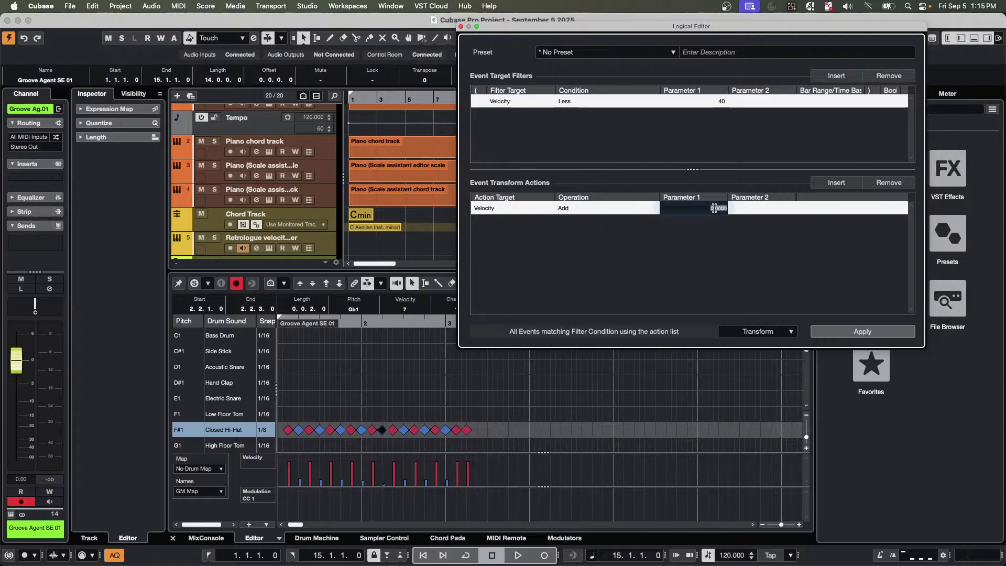
double_click(715, 209)
text(50)
key(Return)
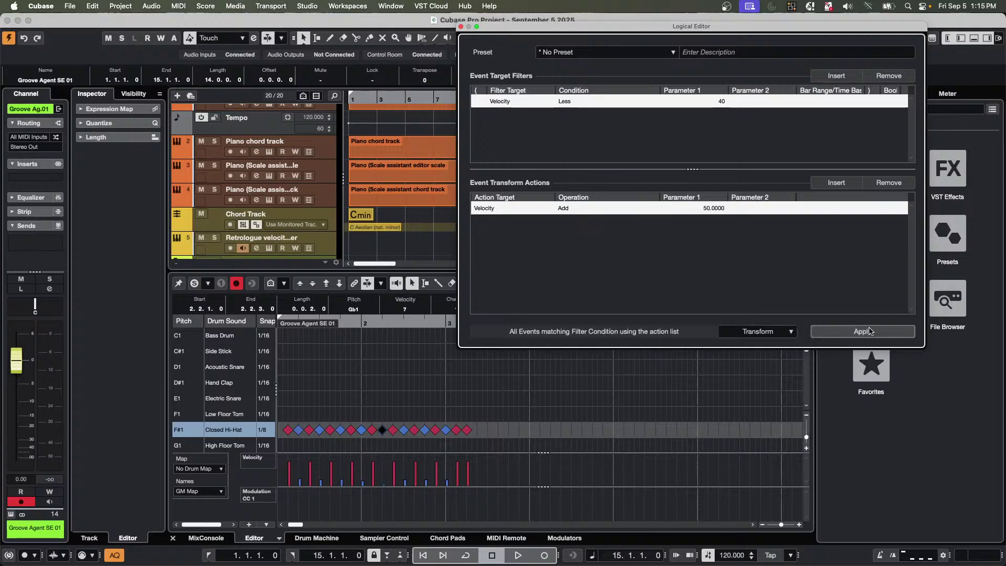
click(867, 332)
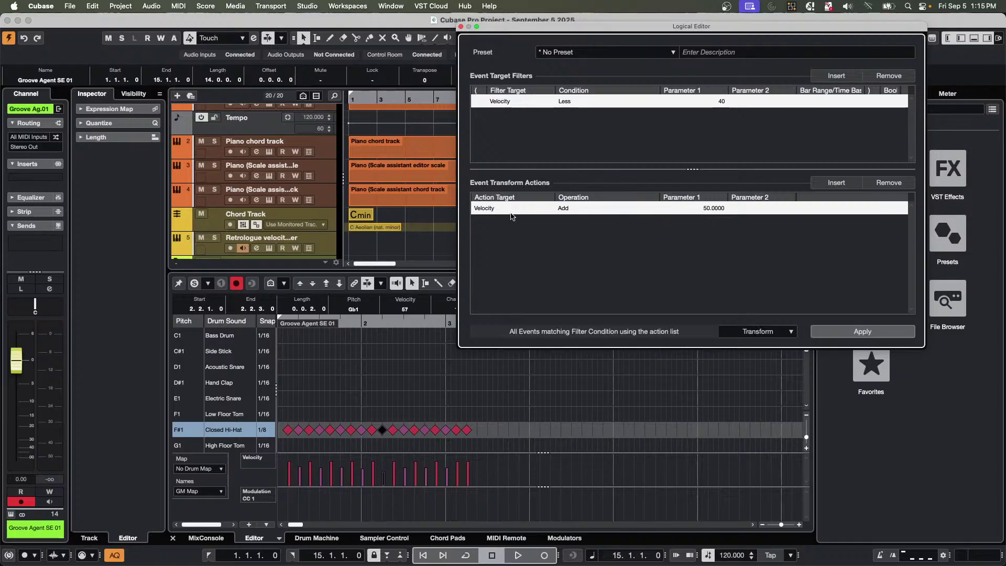
Look through the available velocity operations and undo the velocity addition on the hi-hat notes.
click(581, 210)
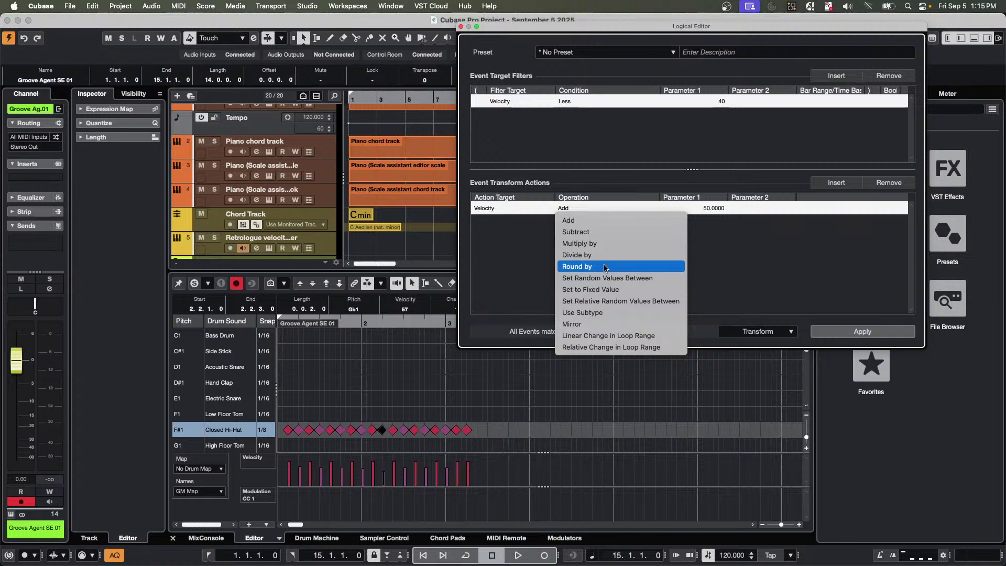
click(502, 263)
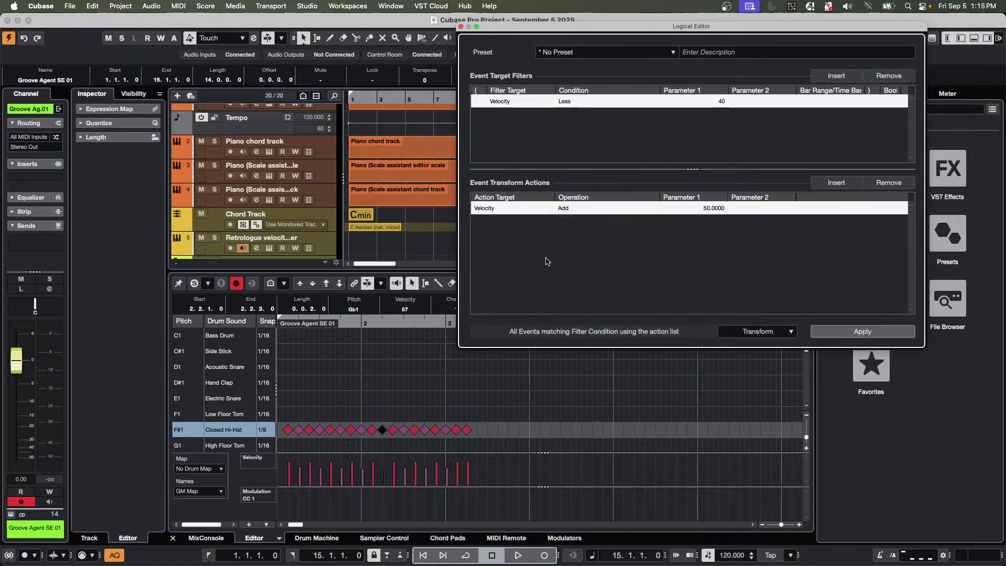
key(super+z)
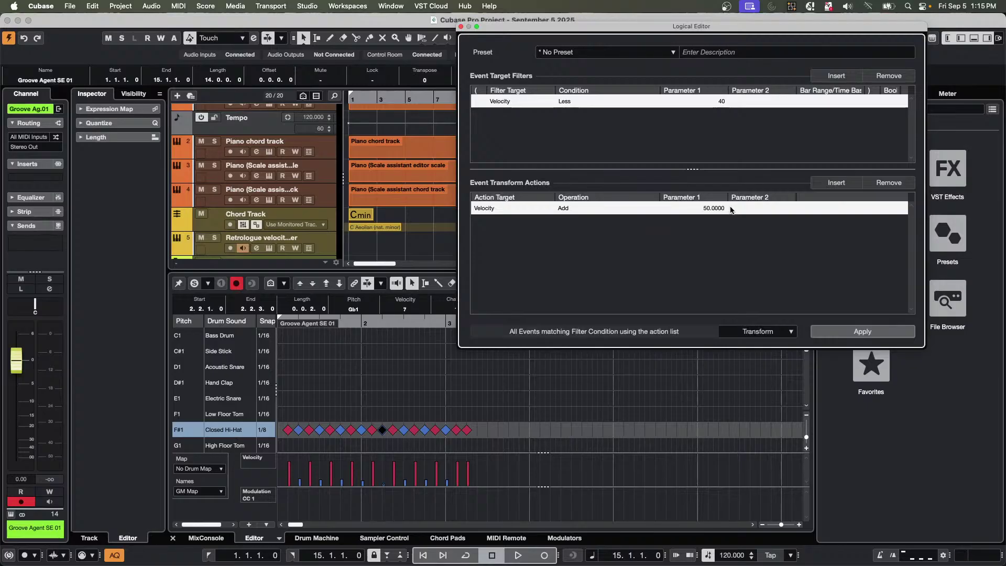
Set the velocity transform action to Multiply by 2 and apply it to the soft closed hi-hat notes.
click(580, 208)
click(581, 244)
click(712, 209)
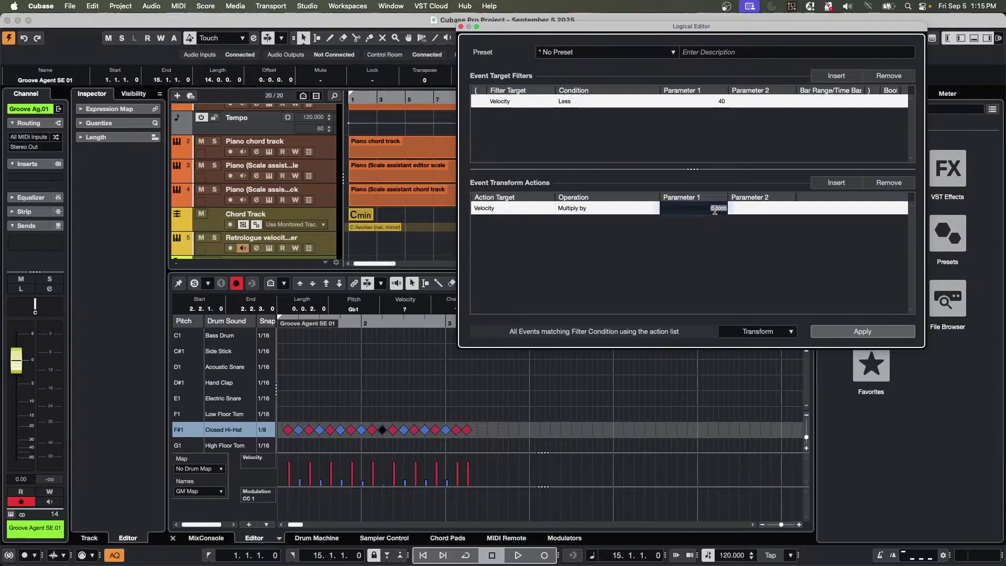
double_click(715, 210)
text(2)
key(Return)
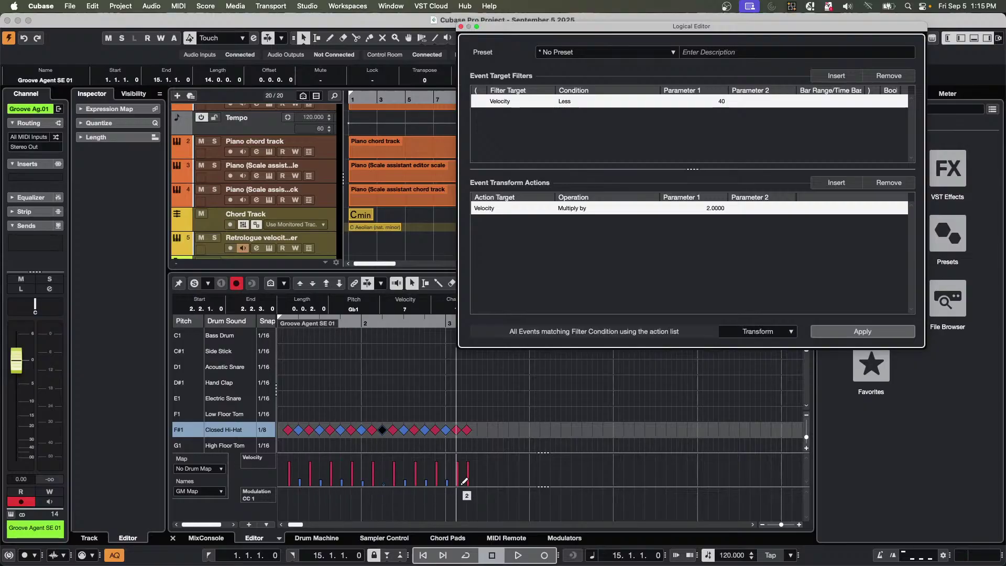
click(850, 330)
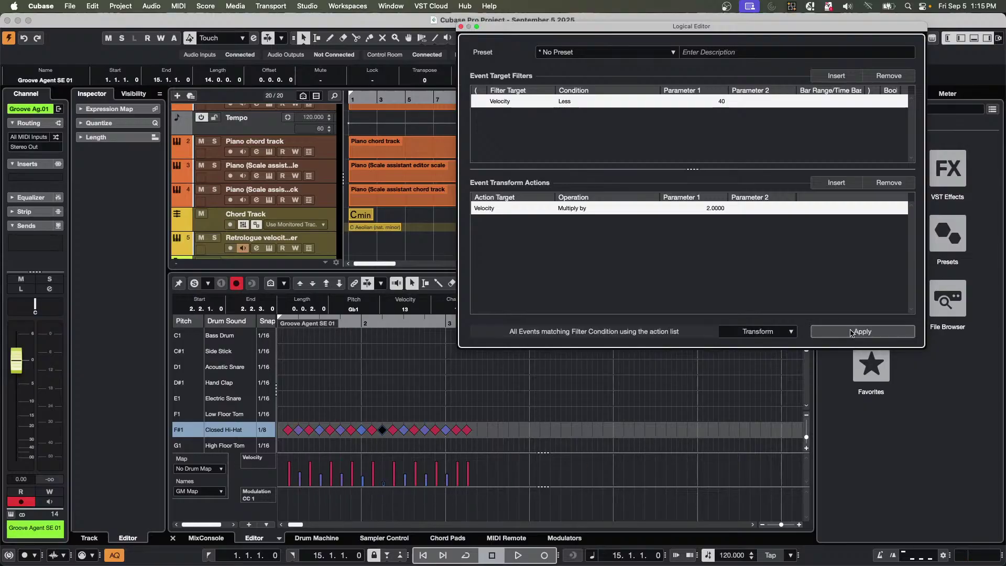
click(850, 332)
Undo and reapply the velocity doubling to compare the soft hi-hat notes, and view the other velocity operations.
key(super+z)
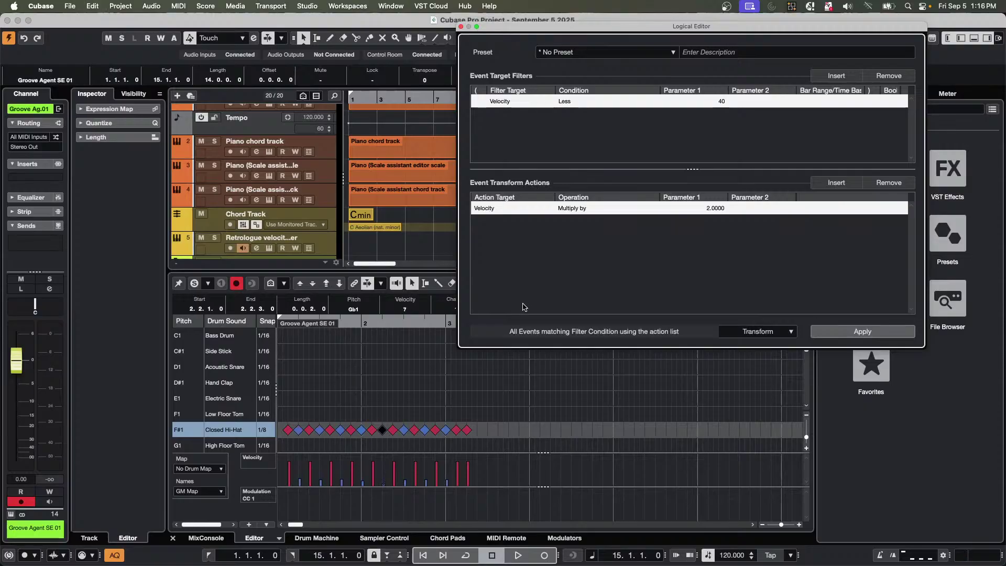
click(874, 340)
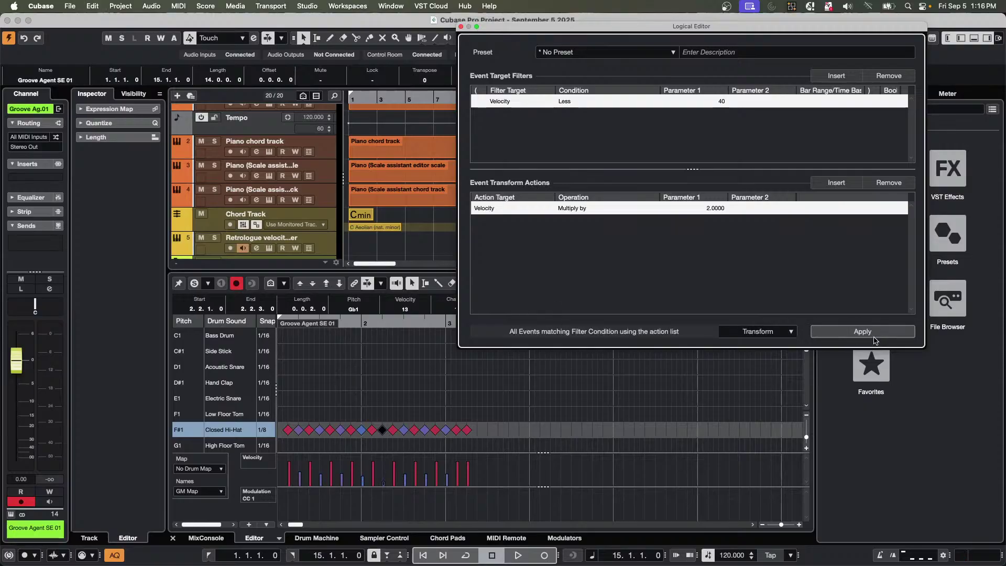
key(super+z)
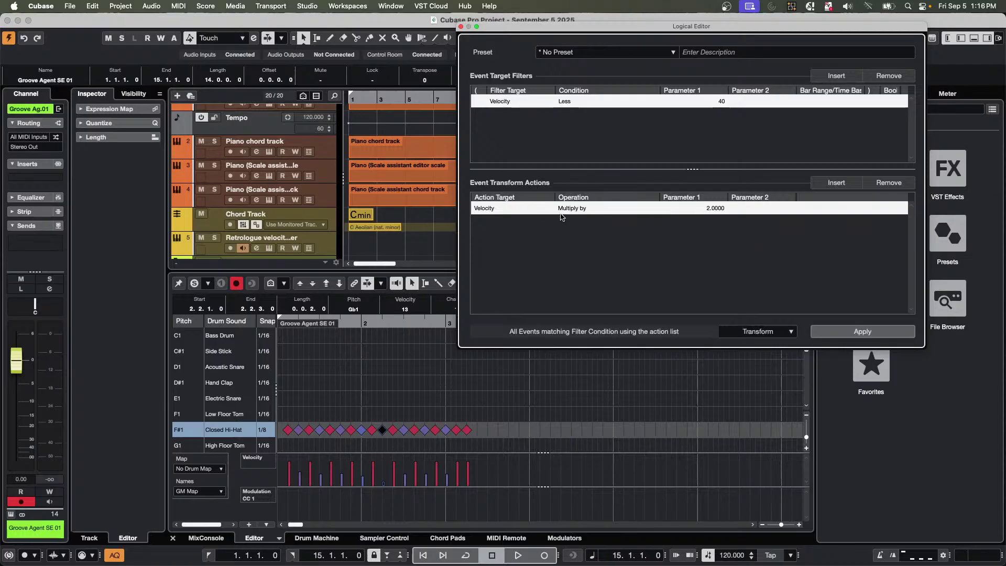
click(582, 210)
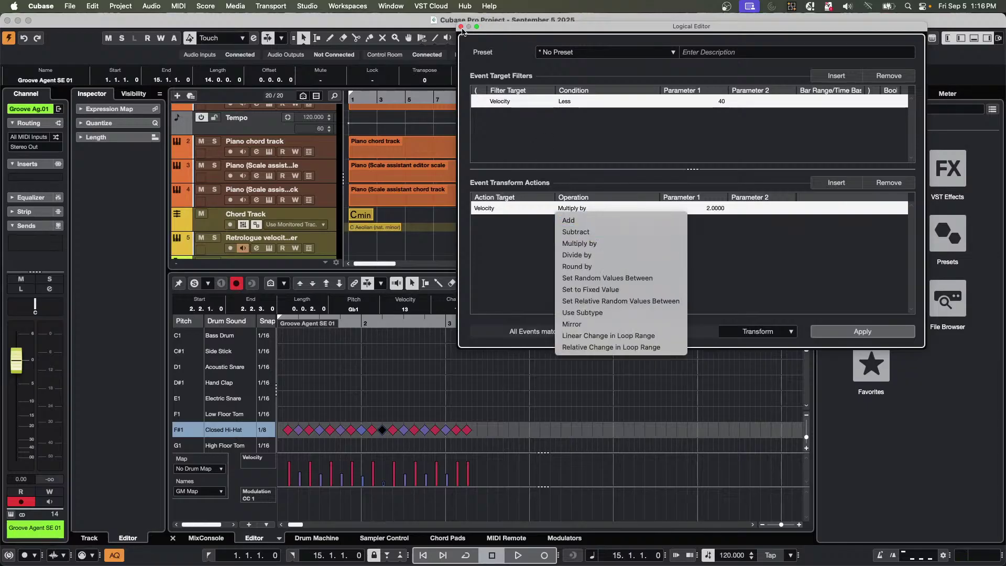
Close the Logical Editor, and view the VSTi rack before returning to the media browser.
click(462, 29)
click(461, 28)
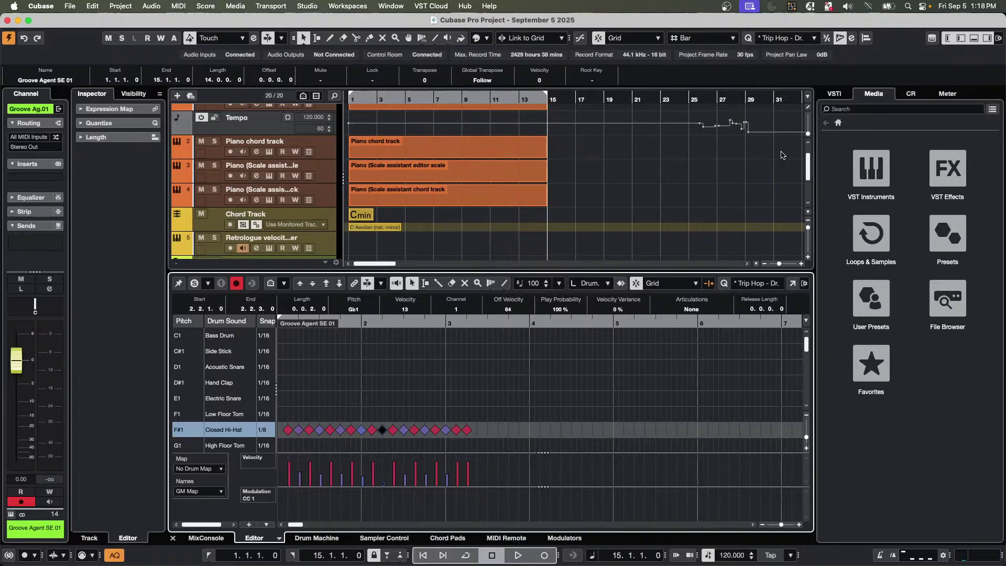
click(841, 98)
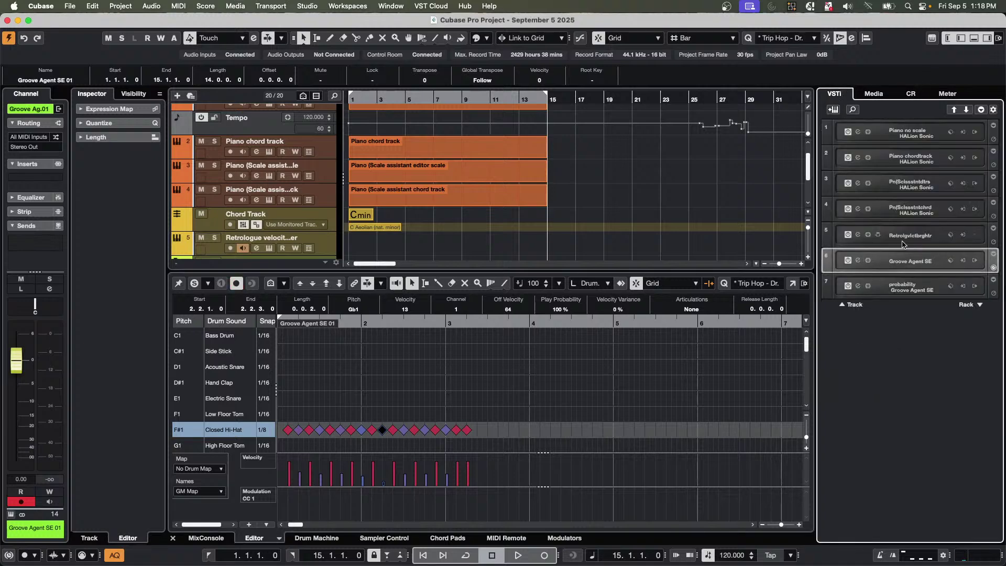
click(881, 99)
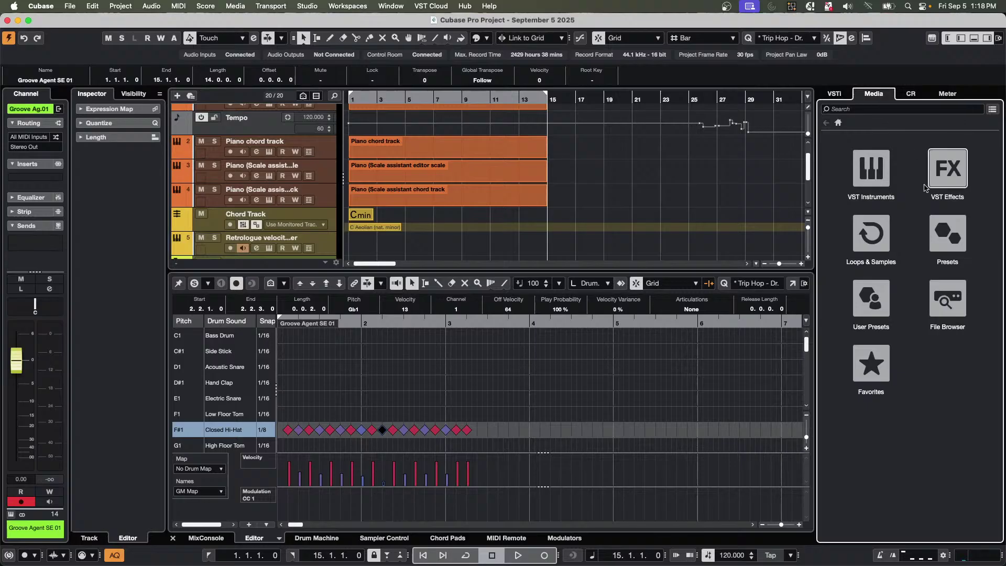
Browse the VST instruments in the media browser and show HALion Sonic's Flux presets.
click(881, 179)
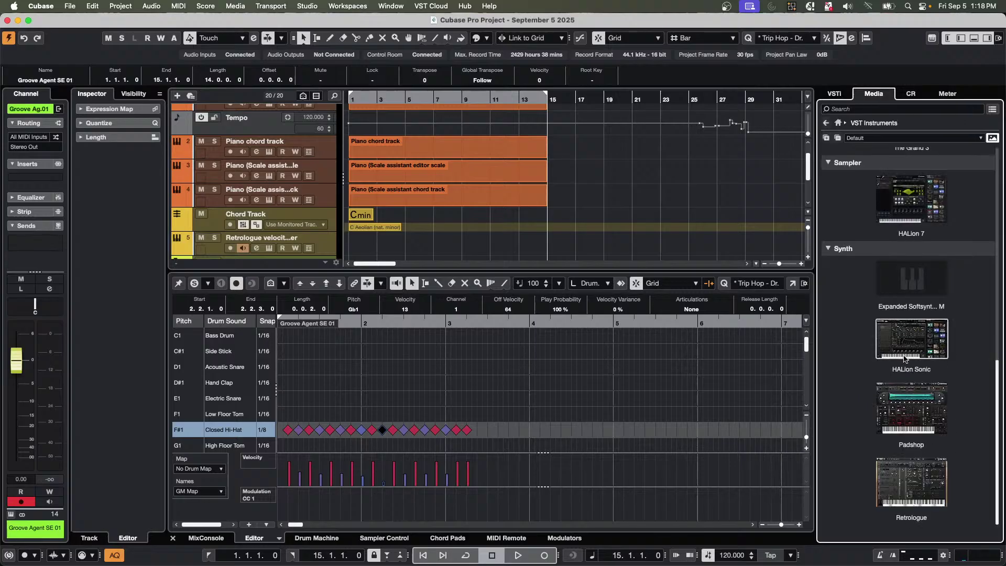
scroll(914, 391, up, 10)
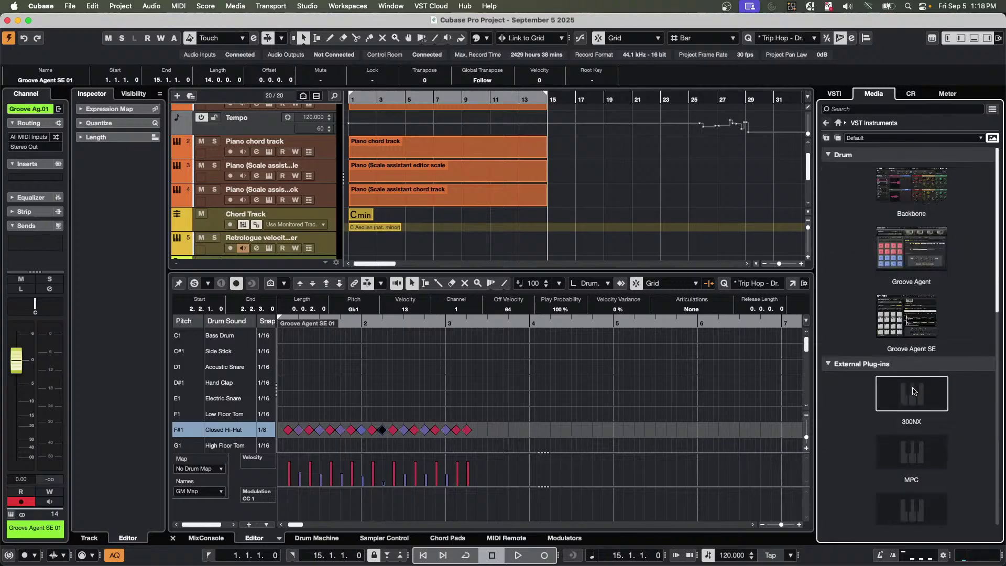
scroll(913, 391, down, 10)
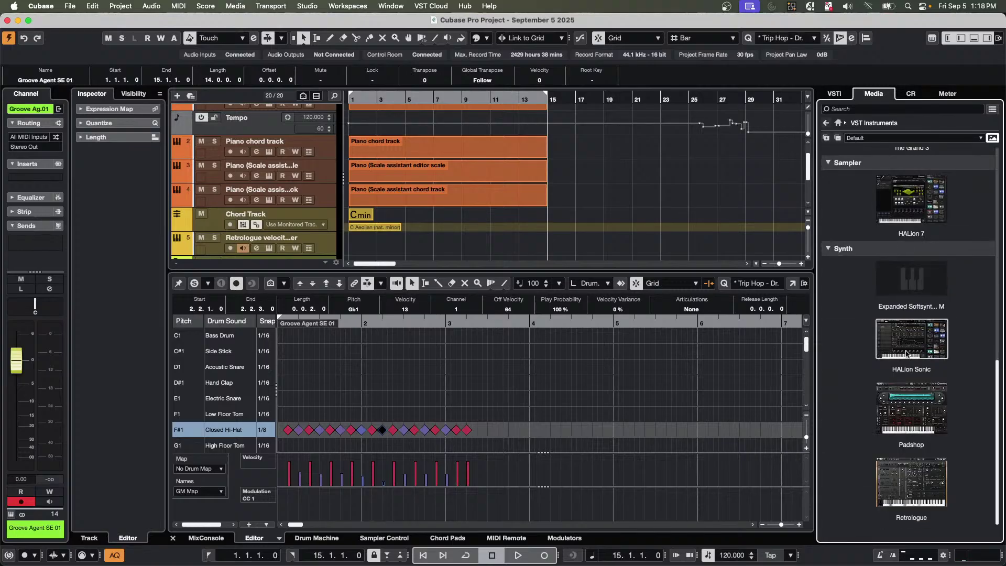
click(912, 350)
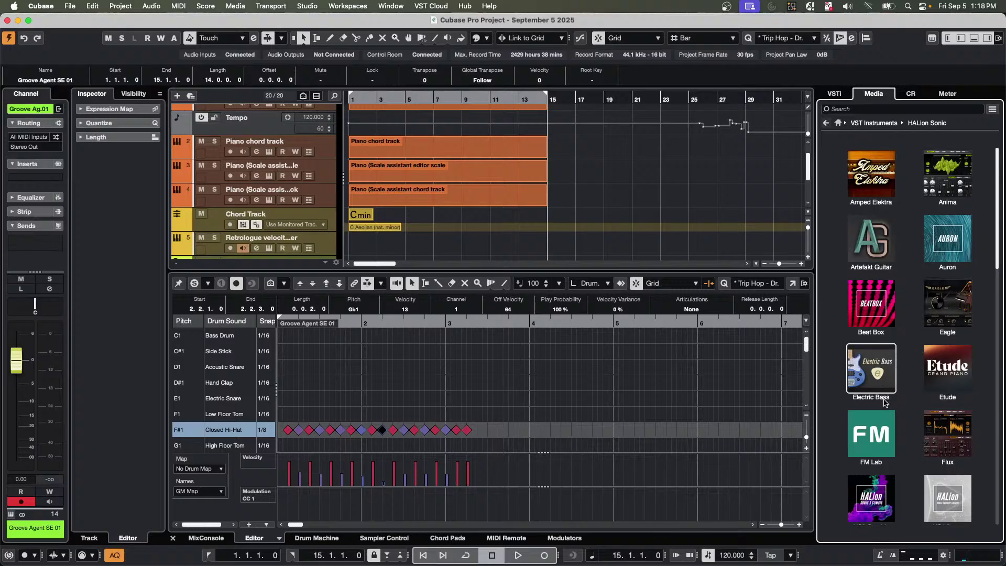
click(942, 417)
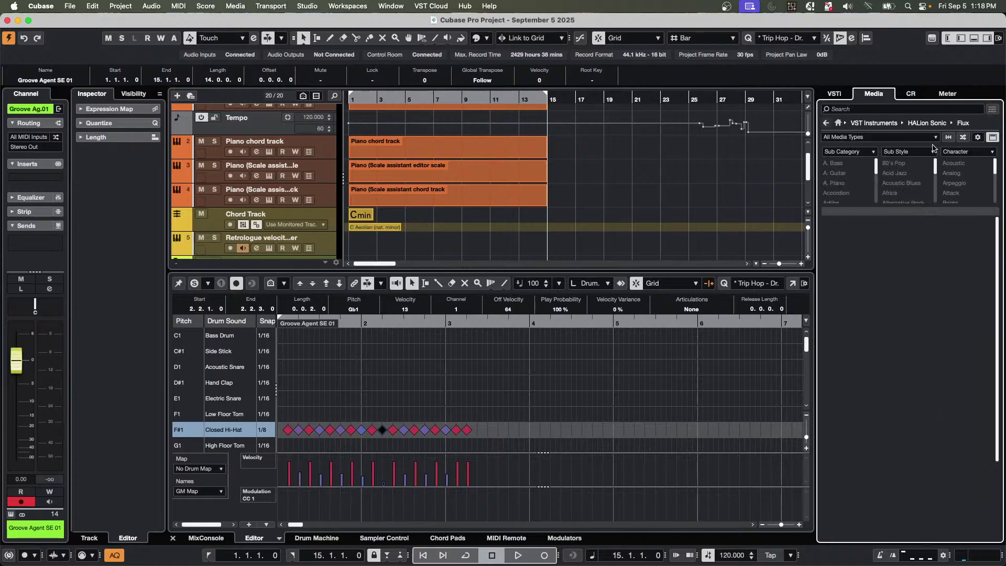
Audition the Flux presets Alarm Device, Amp Tronix, Andromeda, Arabic Dancing and Arcade.
click(859, 241)
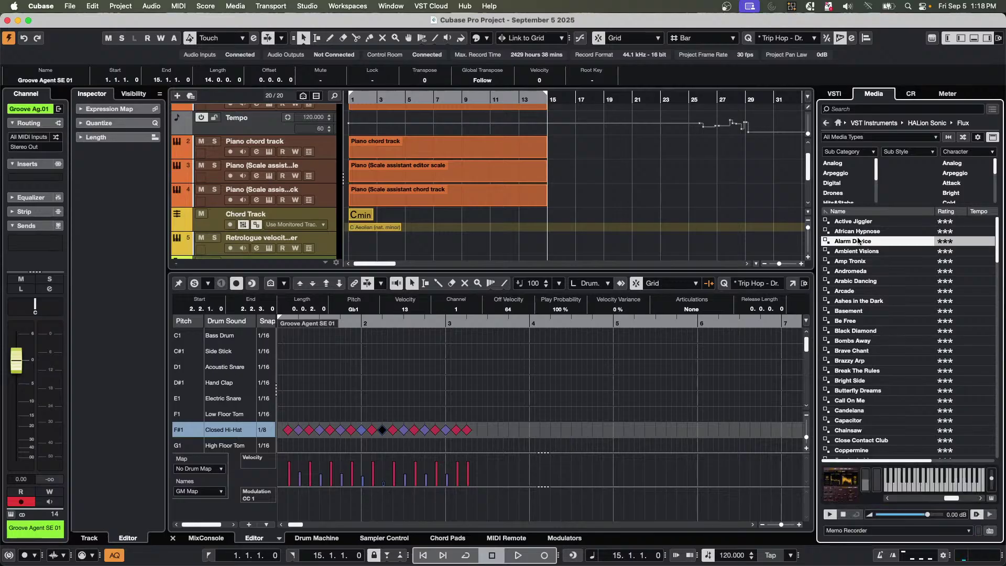
click(854, 262)
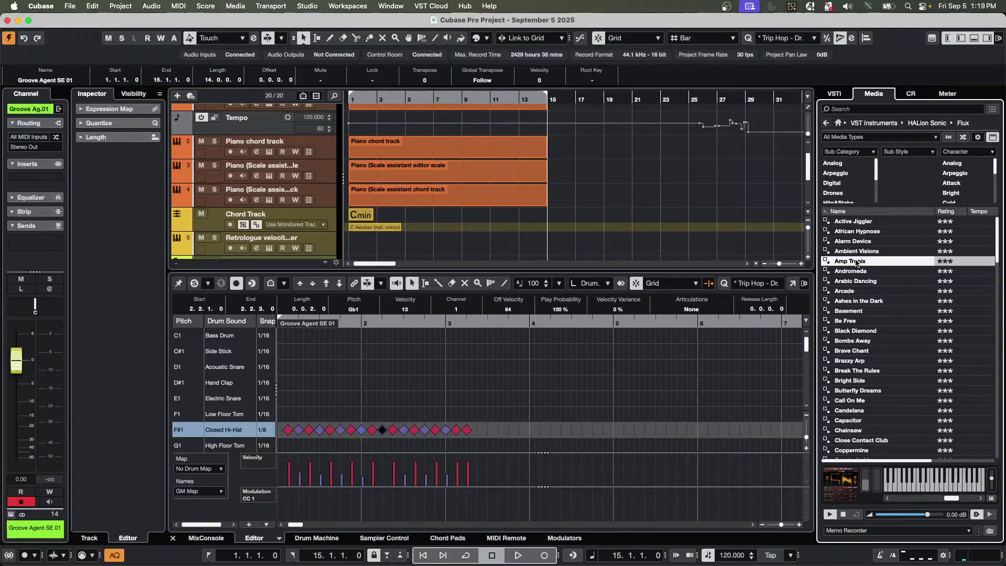
key(Down)
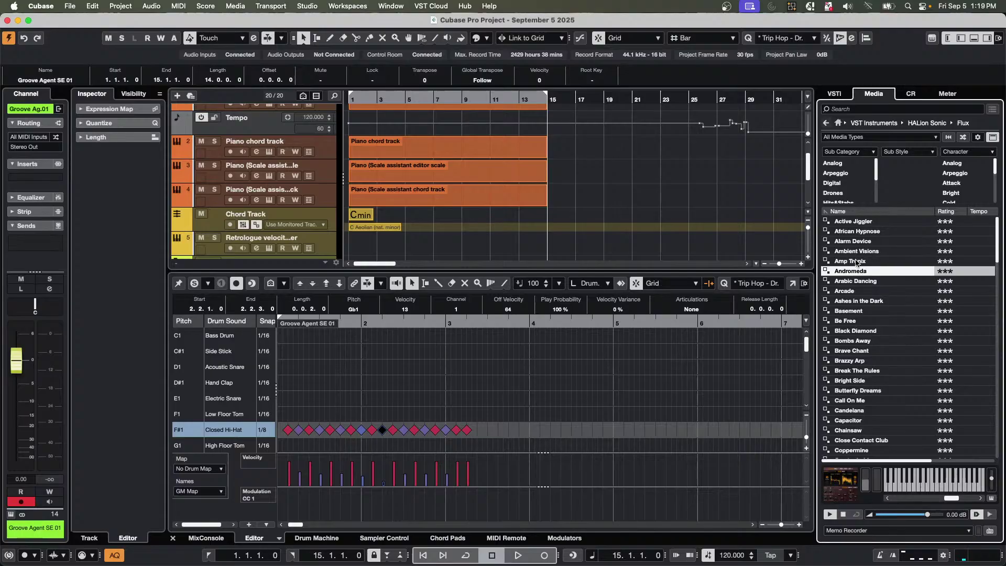
key(Down)
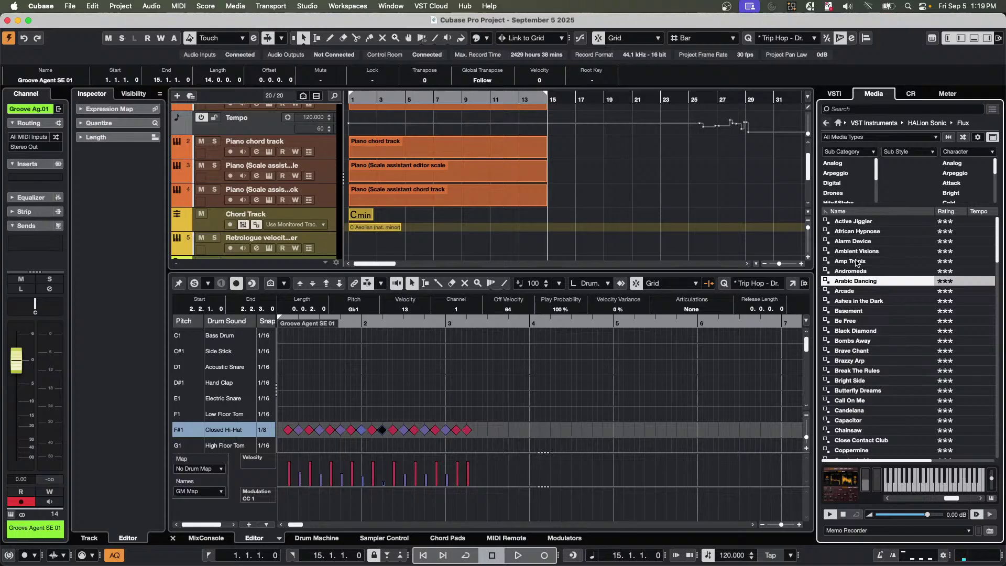
key(Down)
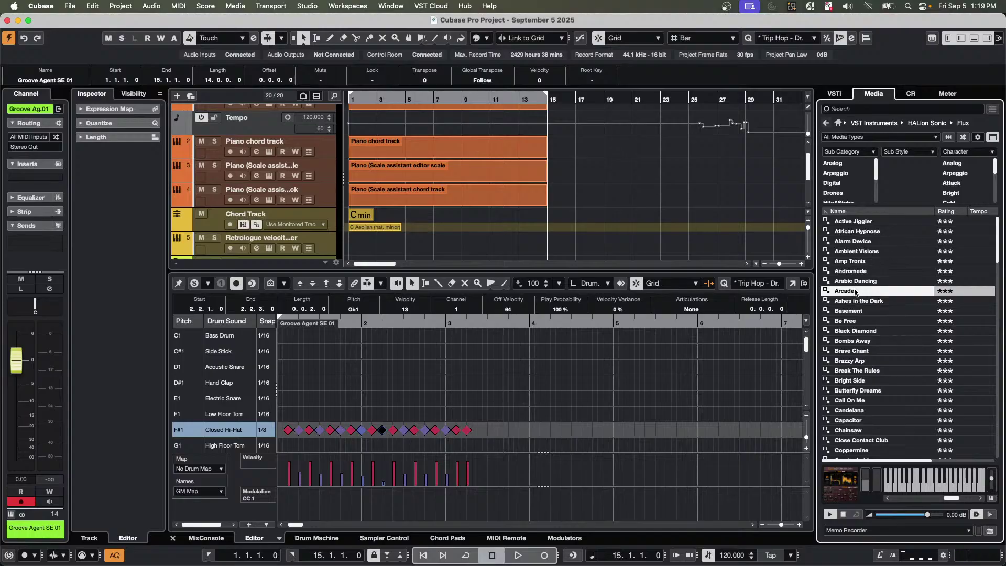
Create an instrument track from the Arcade preset, play test notes in its HALion Sonic window, and turn on the track's monitoring.
drag(856, 292, 451, 223)
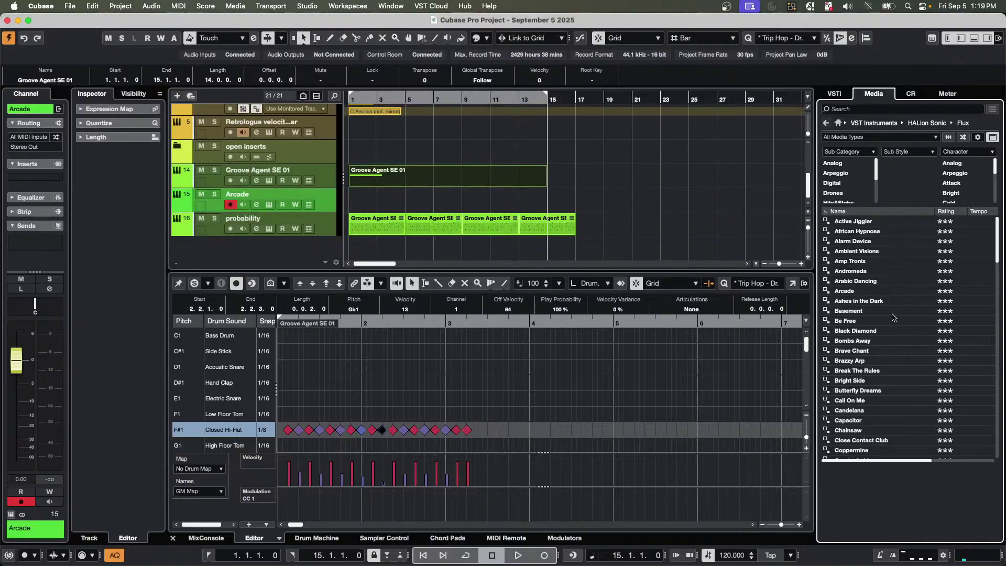
click(269, 205)
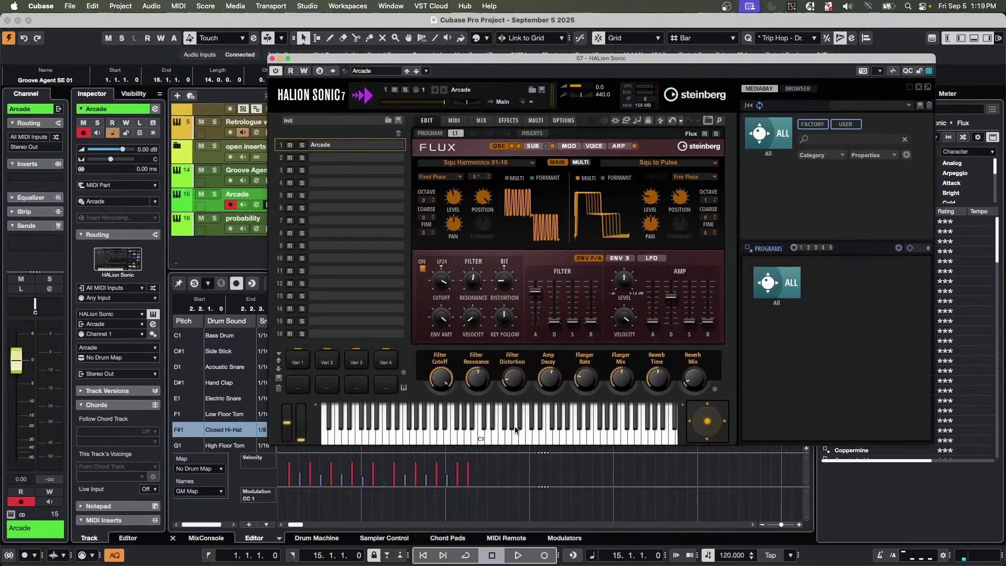
click(516, 429)
click(483, 432)
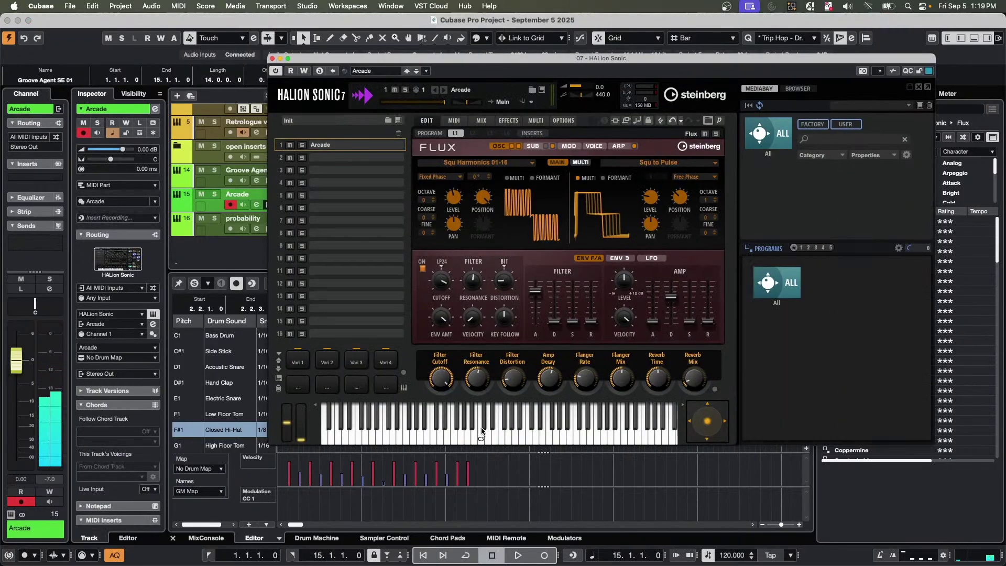
click(242, 210)
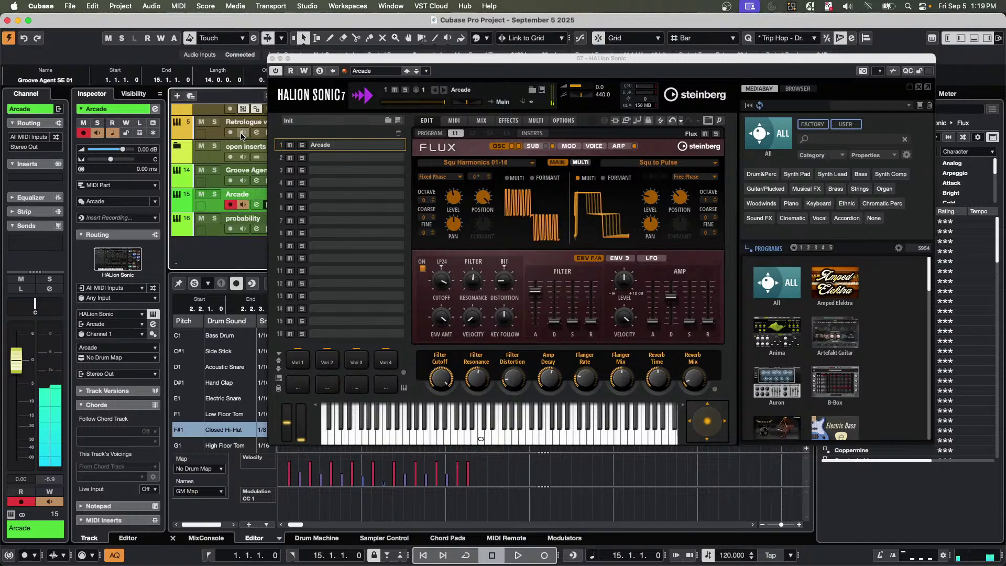
click(278, 59)
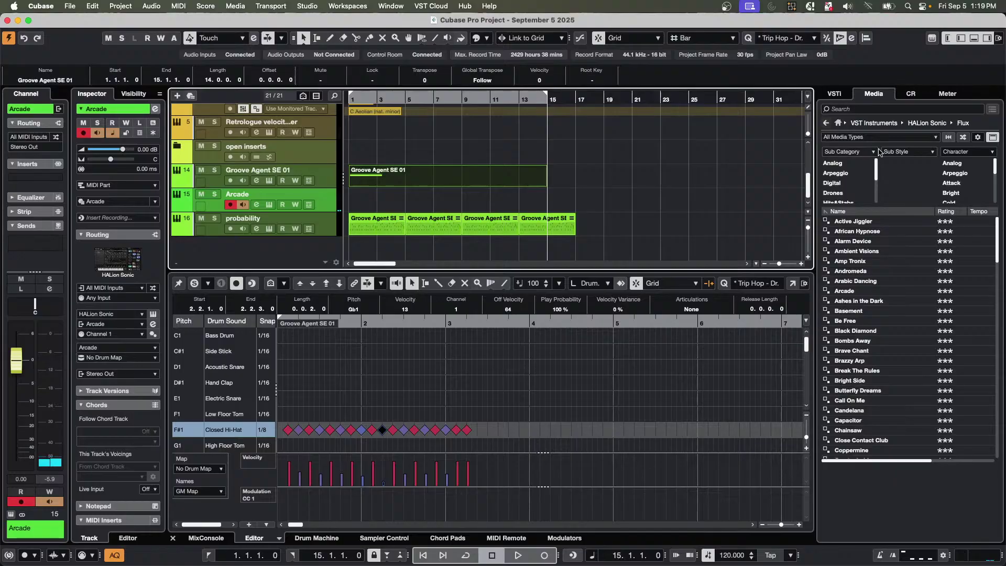
Return to the VST instruments in the media browser and show Retrologue's Sounds Of Soul presets.
click(839, 123)
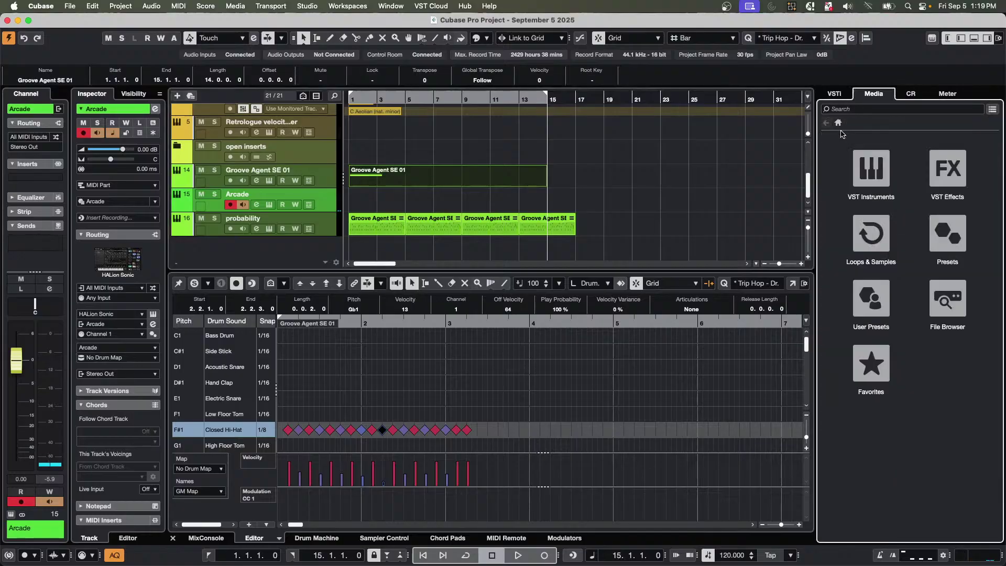
click(877, 162)
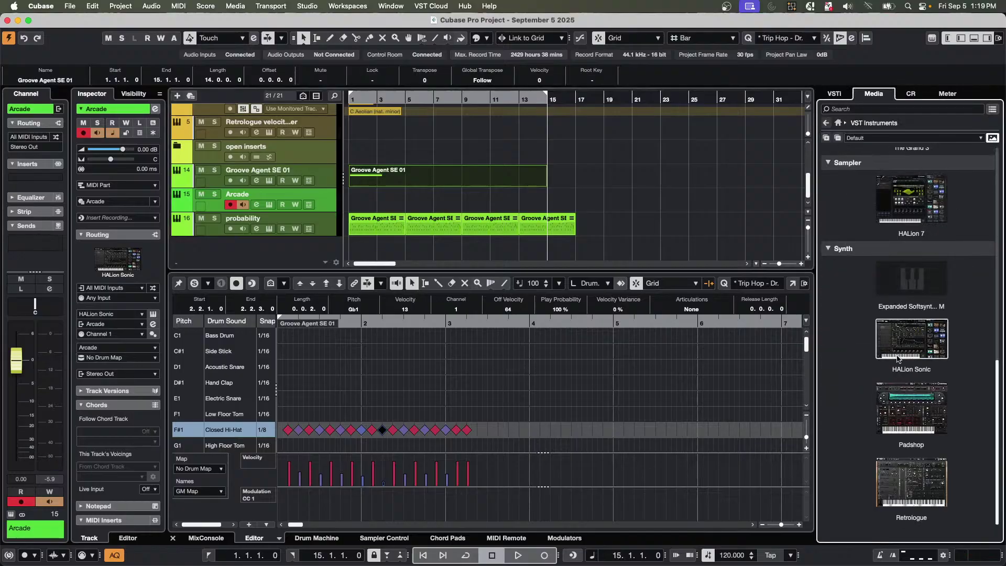
click(927, 463)
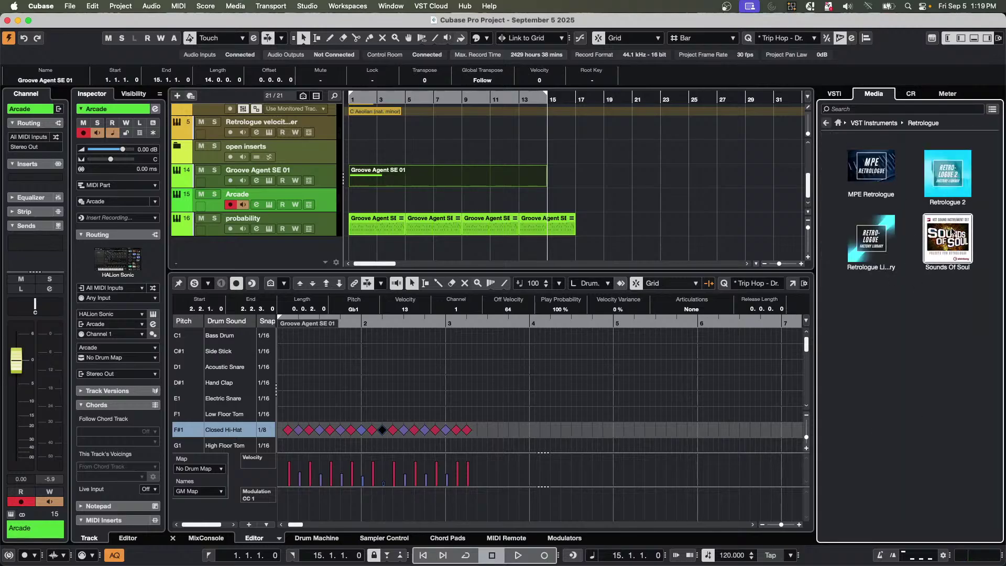
click(953, 233)
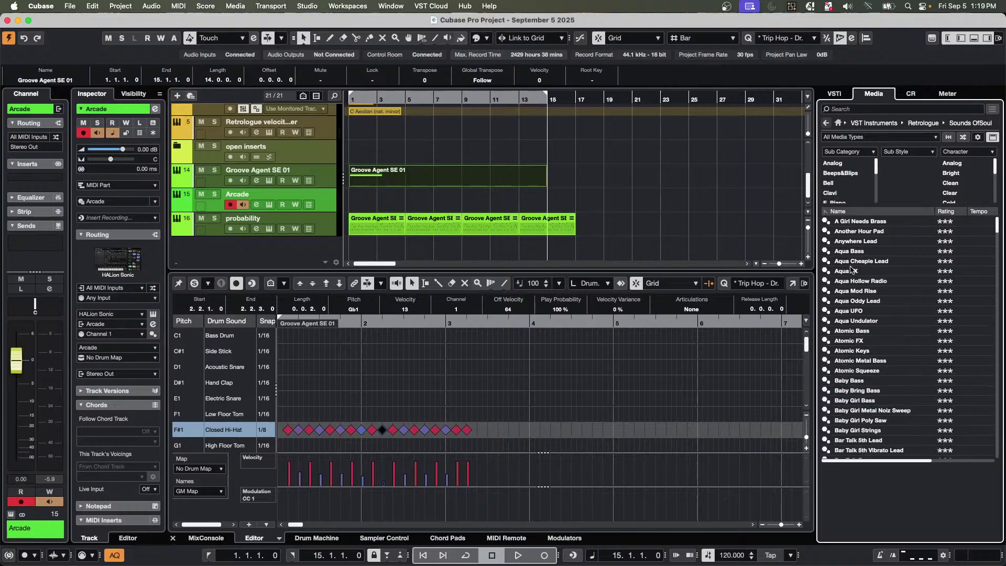
Audition the Sounds Of Soul presets Aqua FX, Aqua Undulator, Atomic FX and Baby Bass.
click(852, 270)
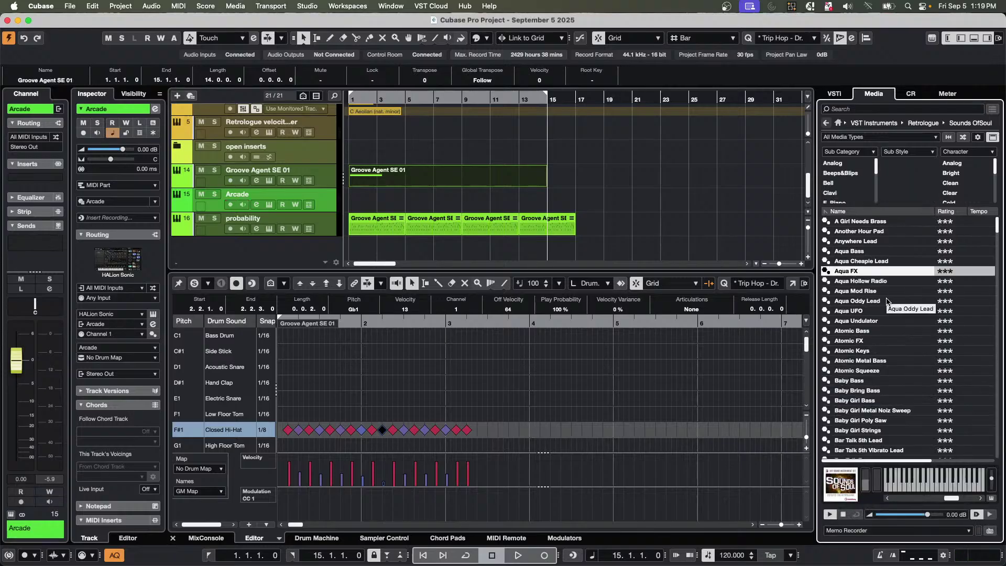
click(871, 322)
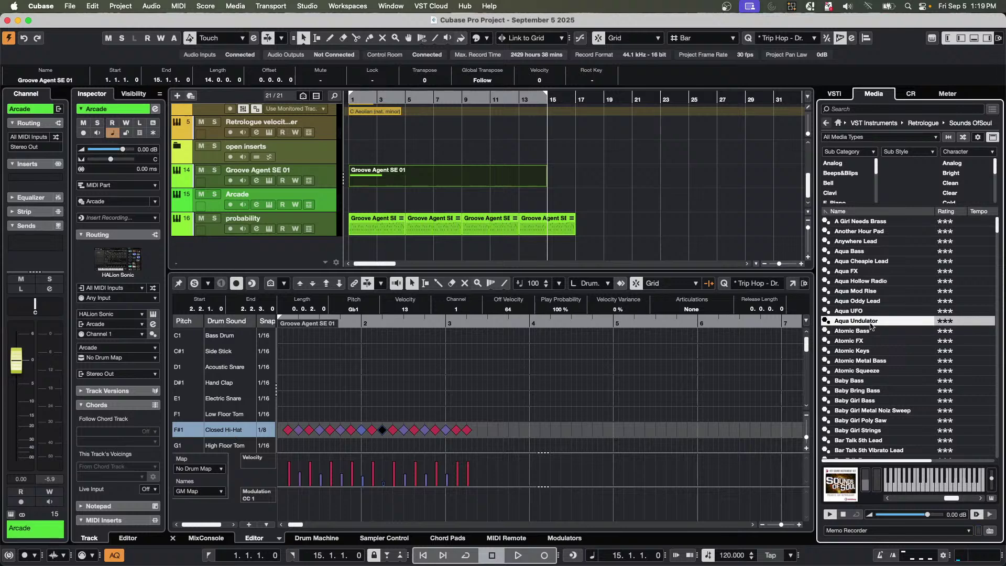
click(859, 341)
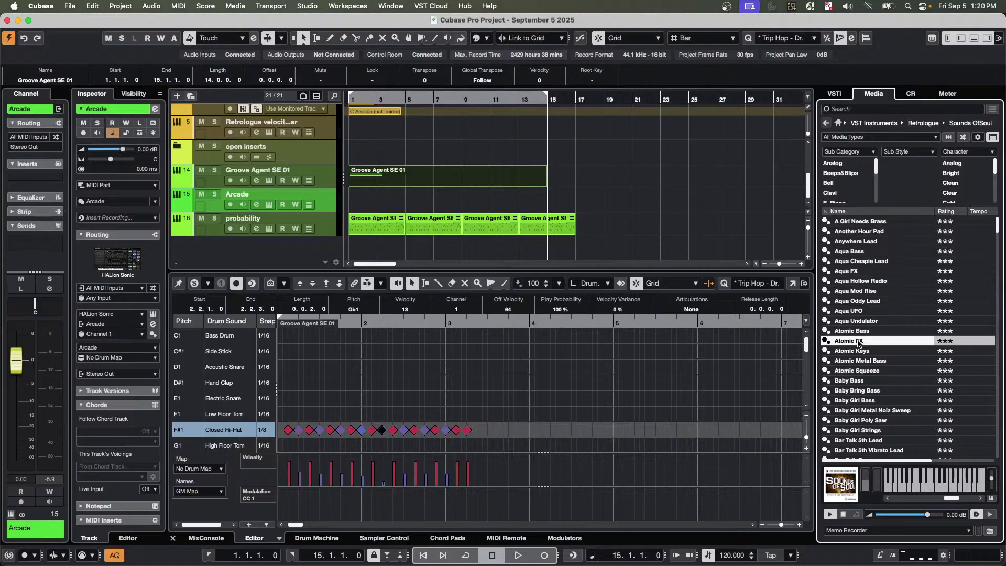
click(859, 380)
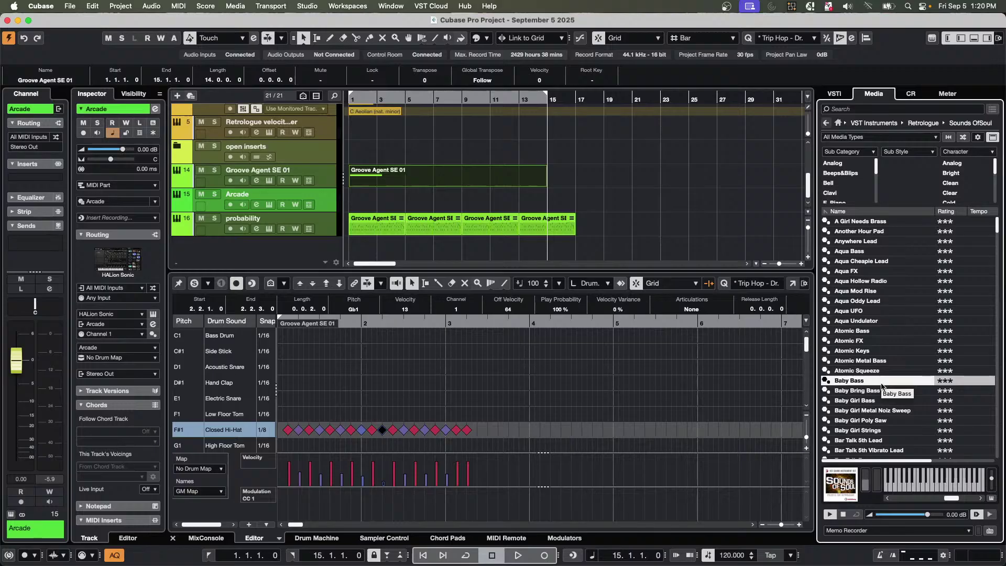
Create an instrument track from the Baby Bass preset, and undo the creation of both the Baby Bass and Arcade tracks.
double_click(882, 382)
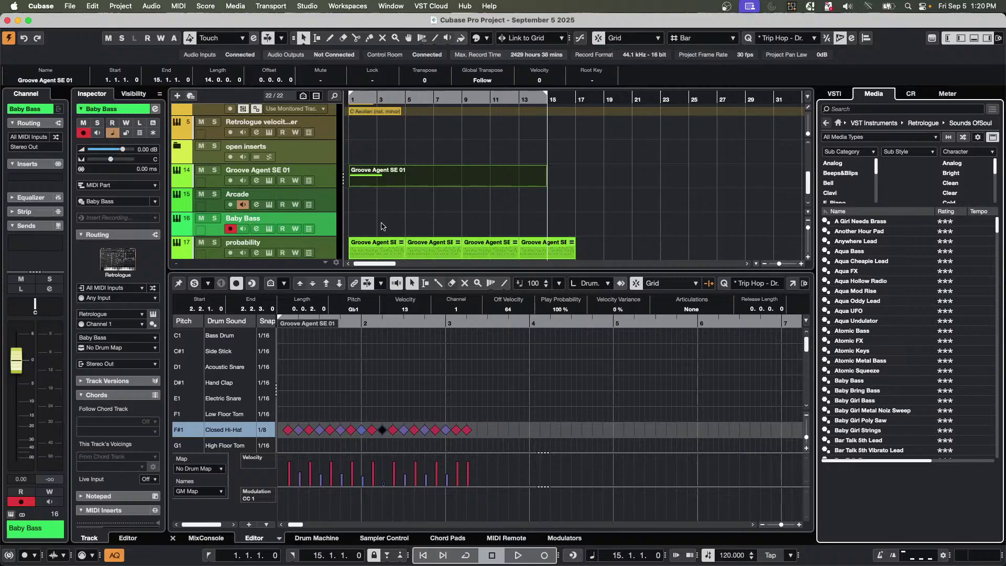
key(super+z)
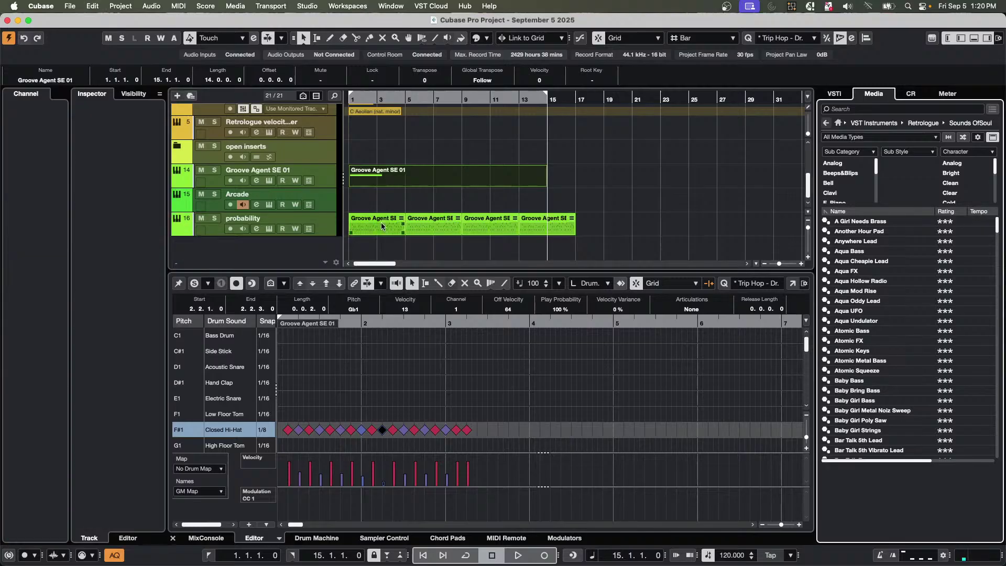
click(336, 199)
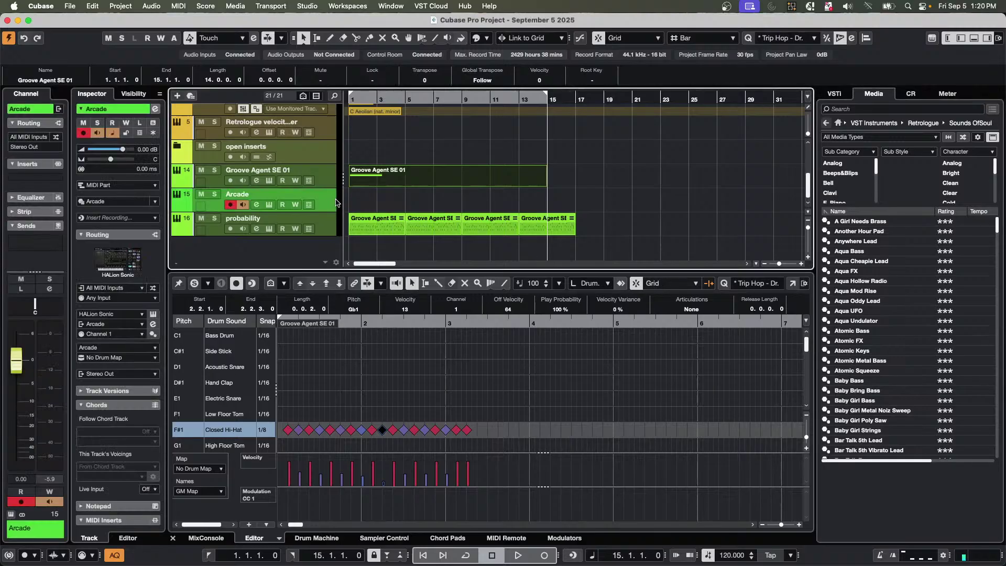
key(super+z)
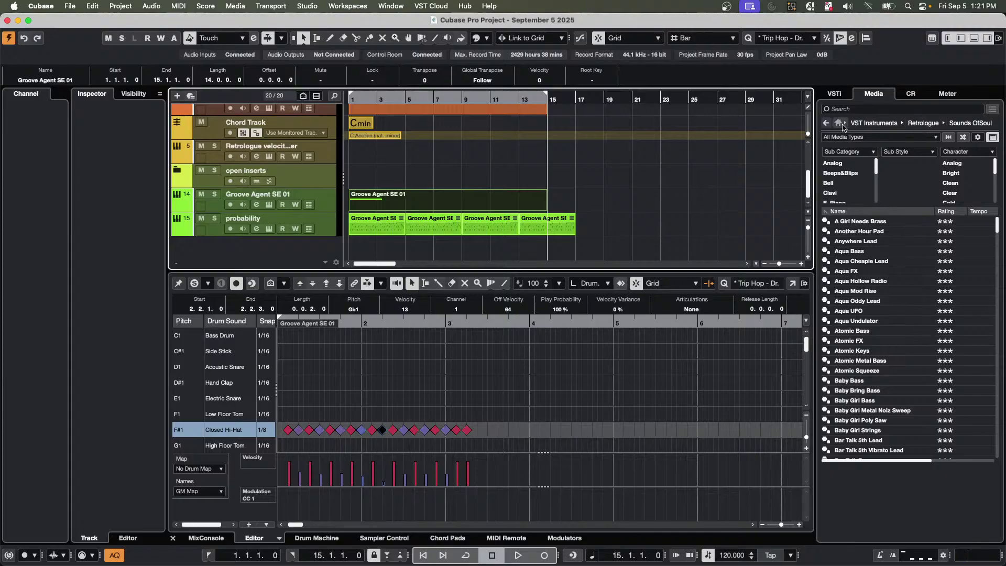
Open the File Browser from the media browser's home page and show the contents of the Projects folder inside Documents.
click(839, 123)
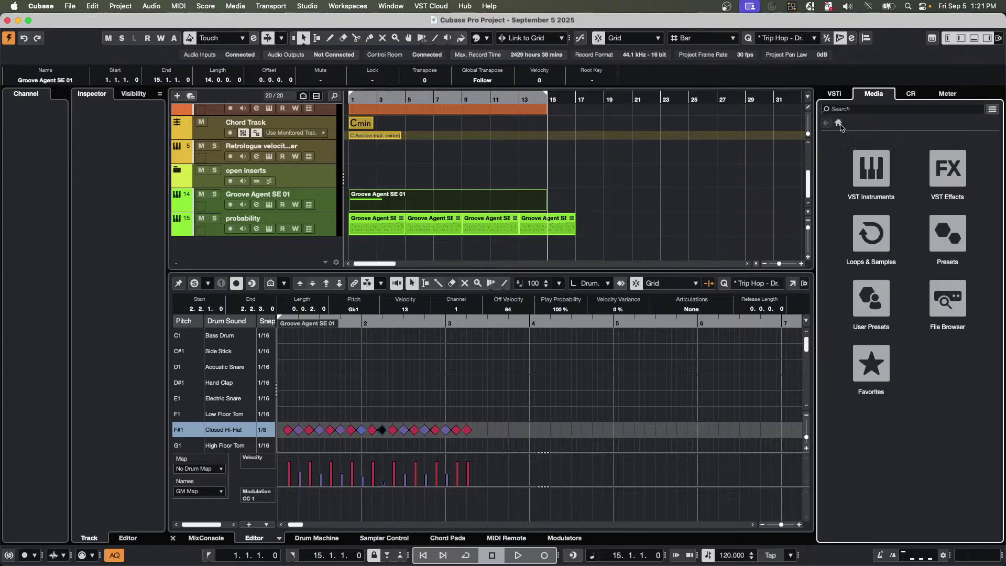
click(962, 308)
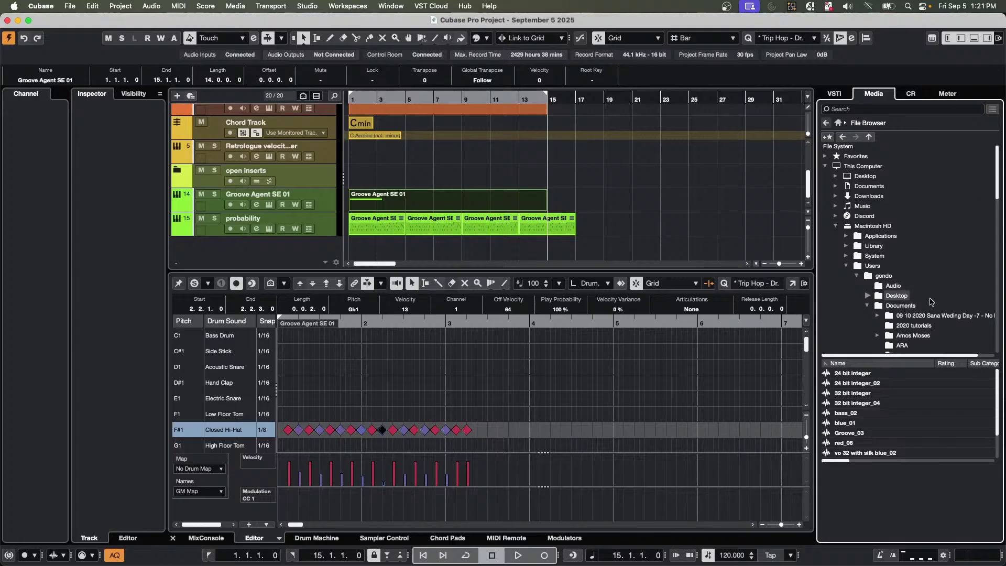
scroll(931, 301, down, 1)
scroll(931, 302, down, 2)
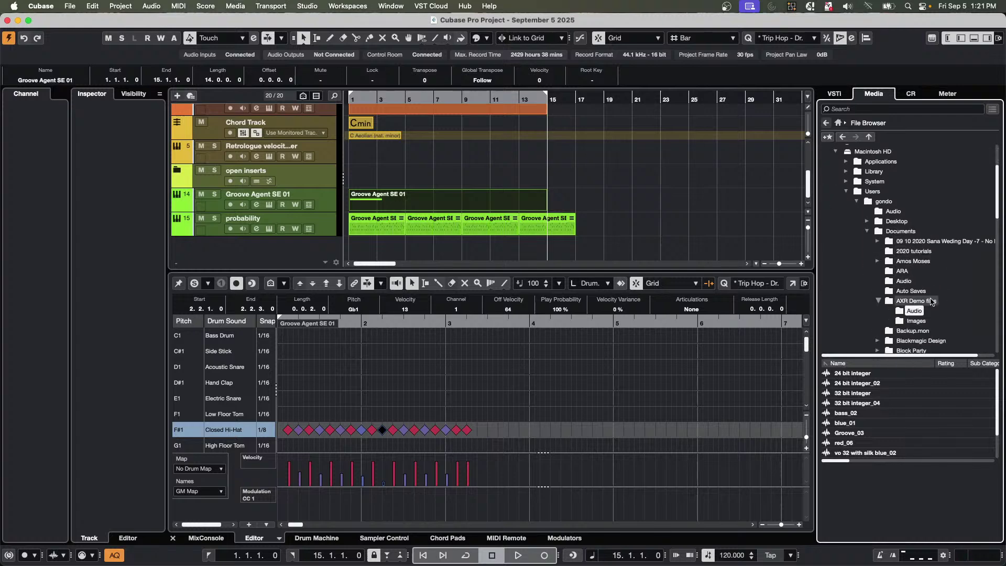
scroll(952, 267, down, 2)
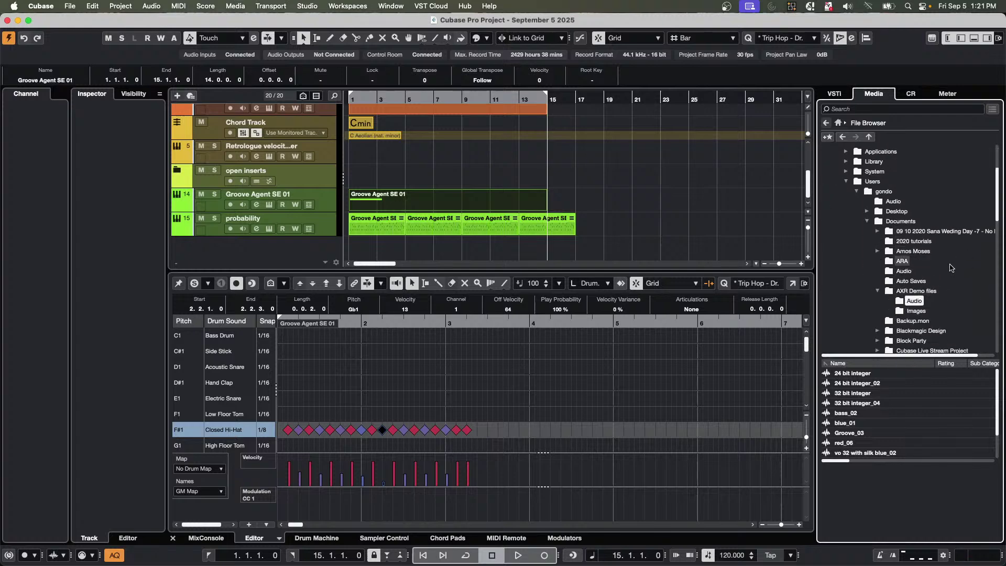
scroll(951, 268, down, 1)
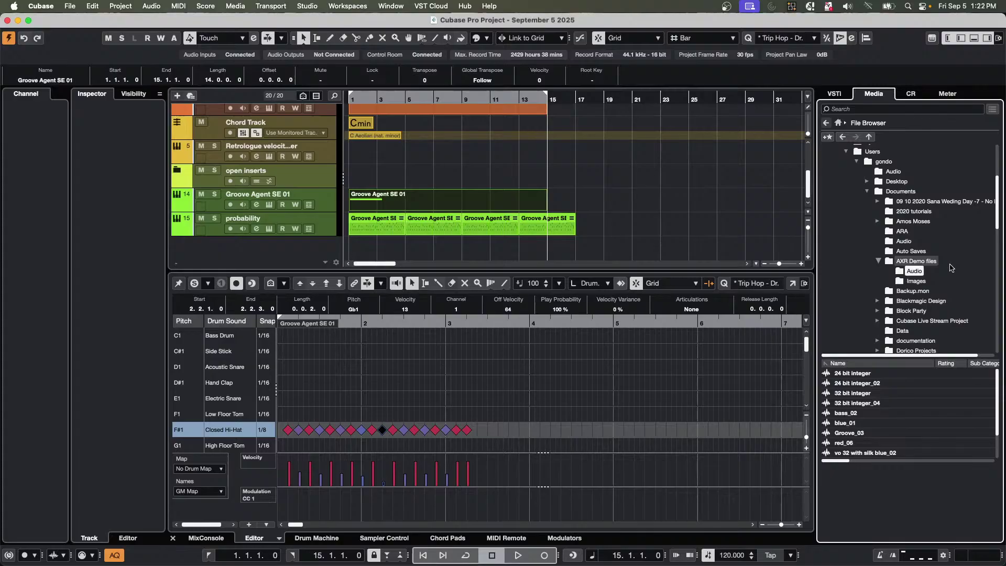
scroll(952, 267, down, 3)
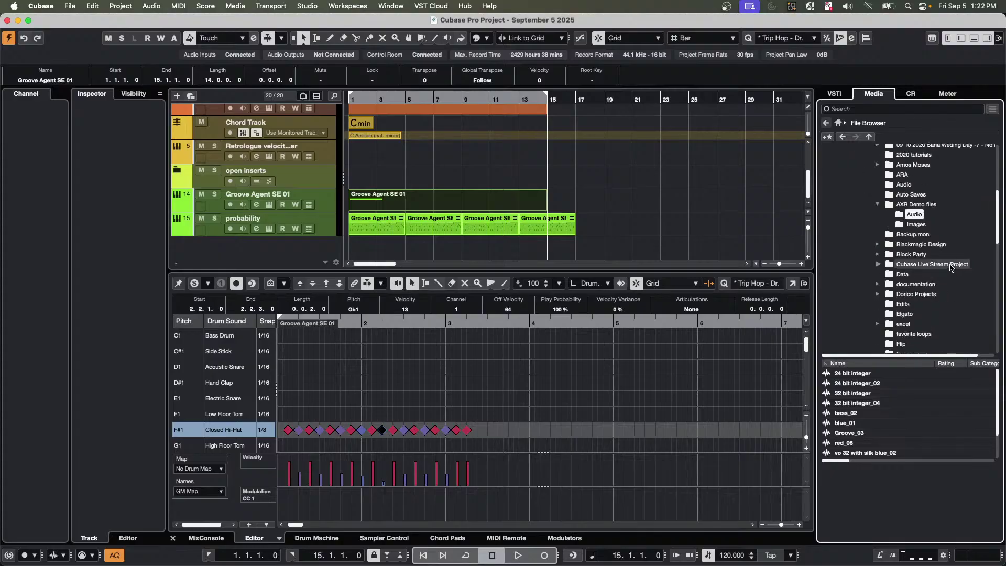
scroll(947, 297, down, 1)
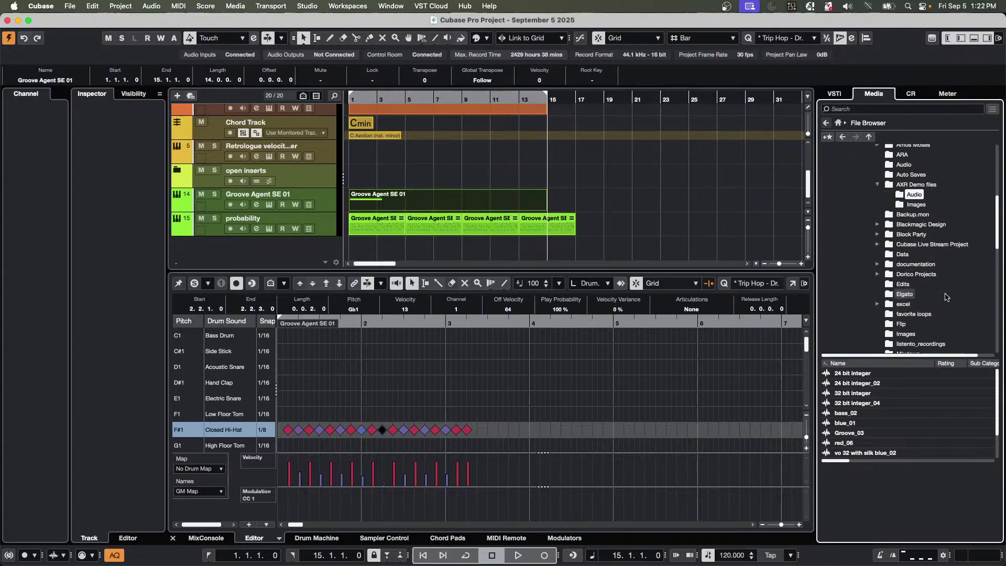
scroll(946, 297, down, 6)
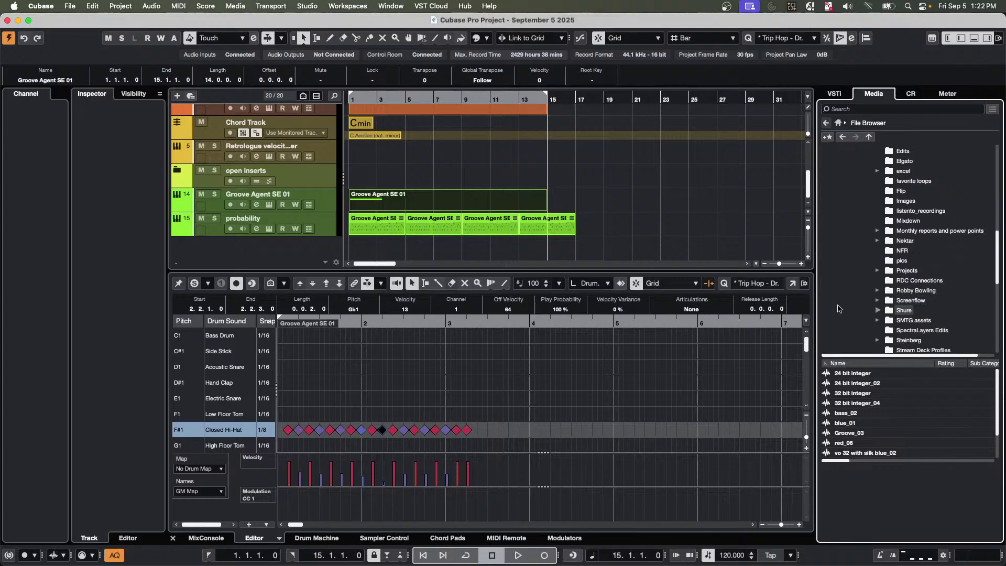
click(920, 272)
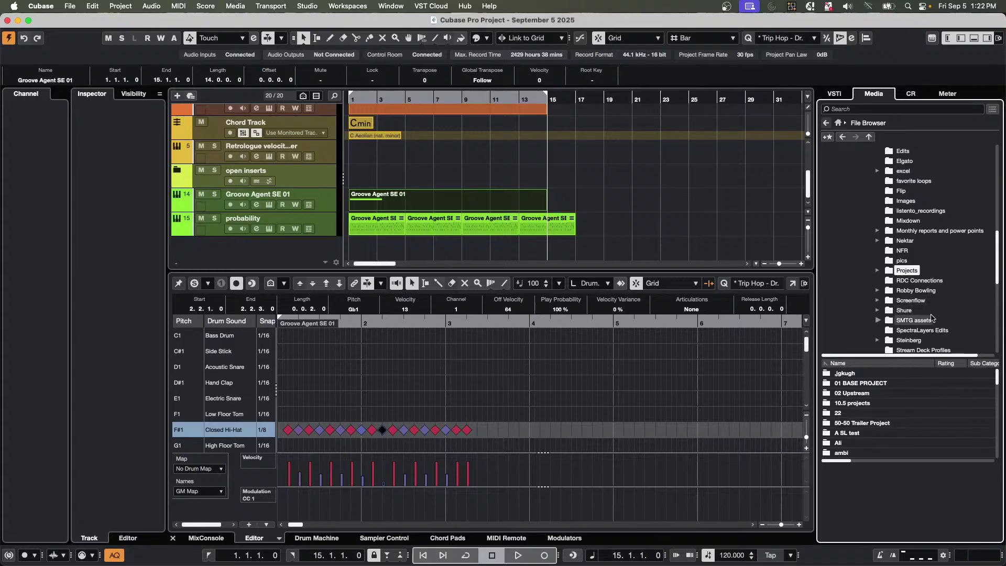
Expand the Projects folder, open the Audio folder of project 22, and audition FC02_PD16_SFX2_Loop_AM_02 and FC02_PD16_SFX2_Loop_AM_05.
scroll(936, 320, down, 5)
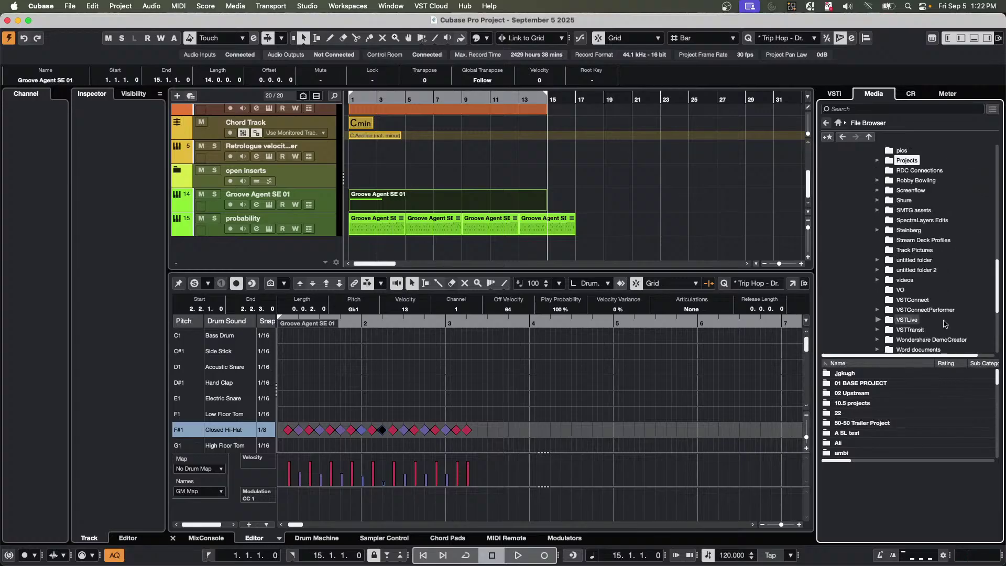
scroll(933, 273, up, 1)
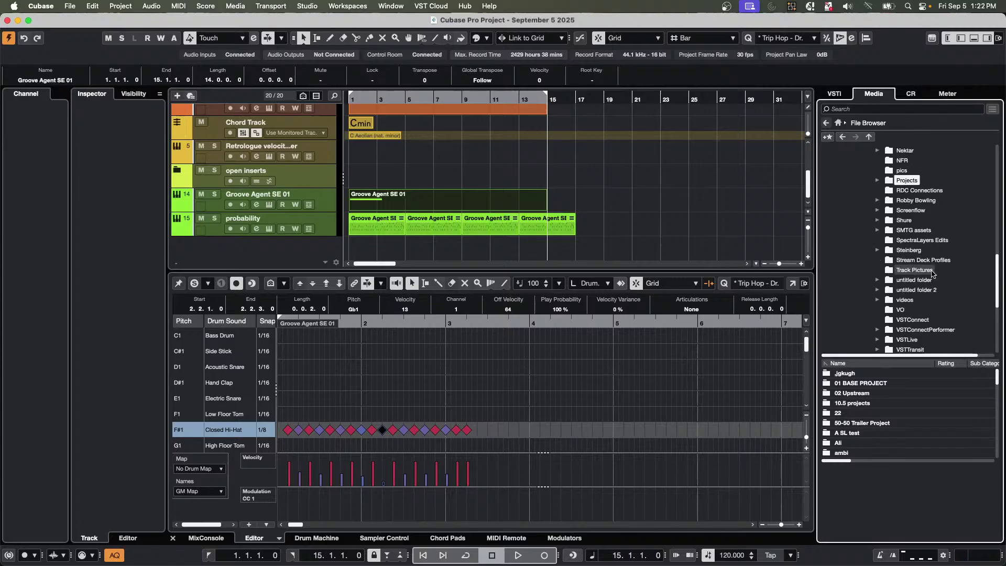
click(878, 181)
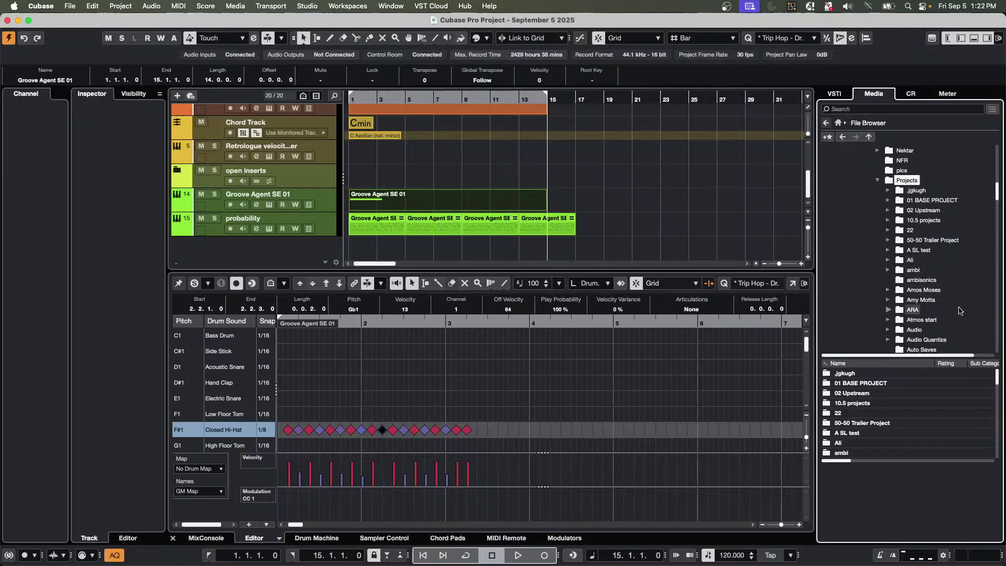
click(915, 231)
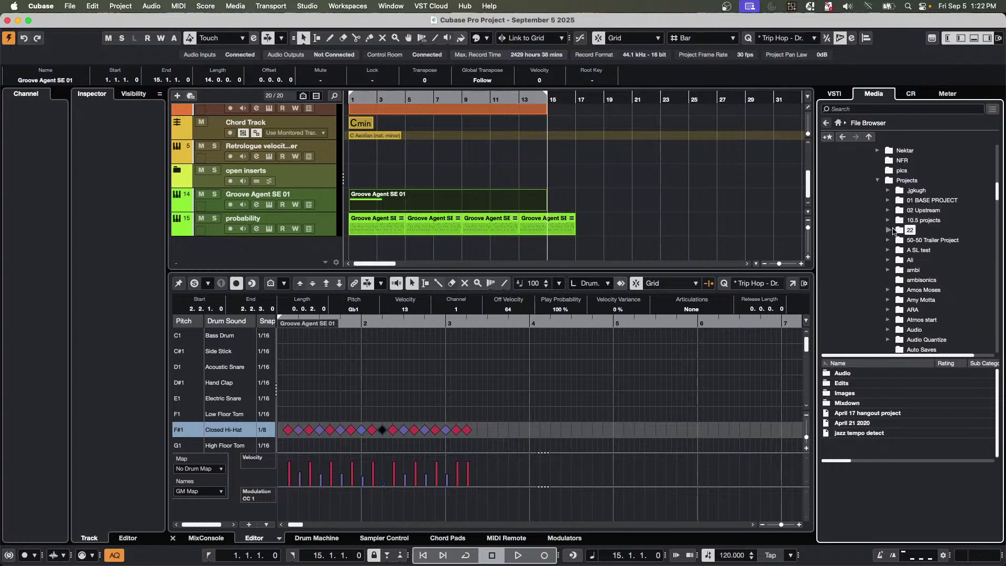
click(890, 230)
click(925, 240)
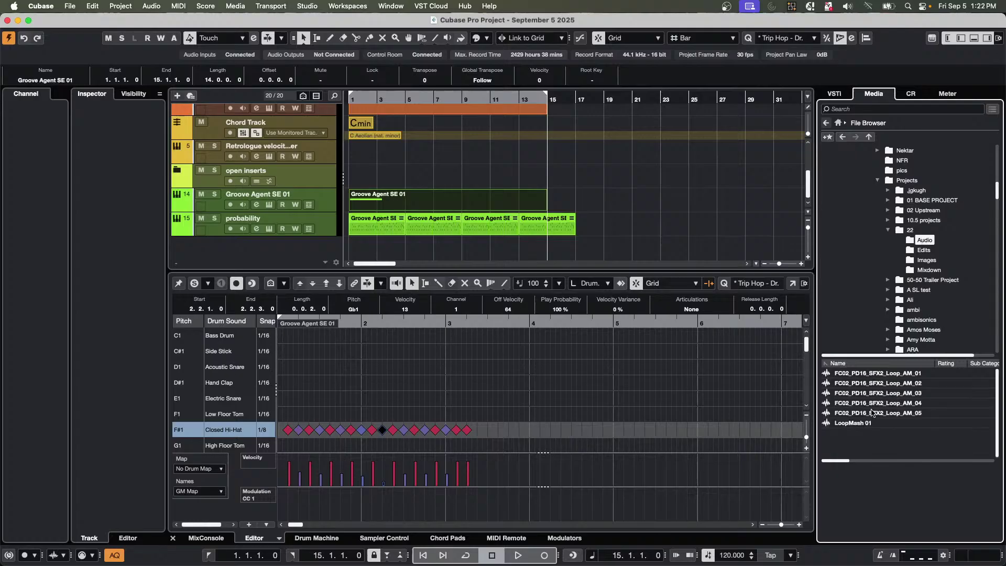
click(897, 383)
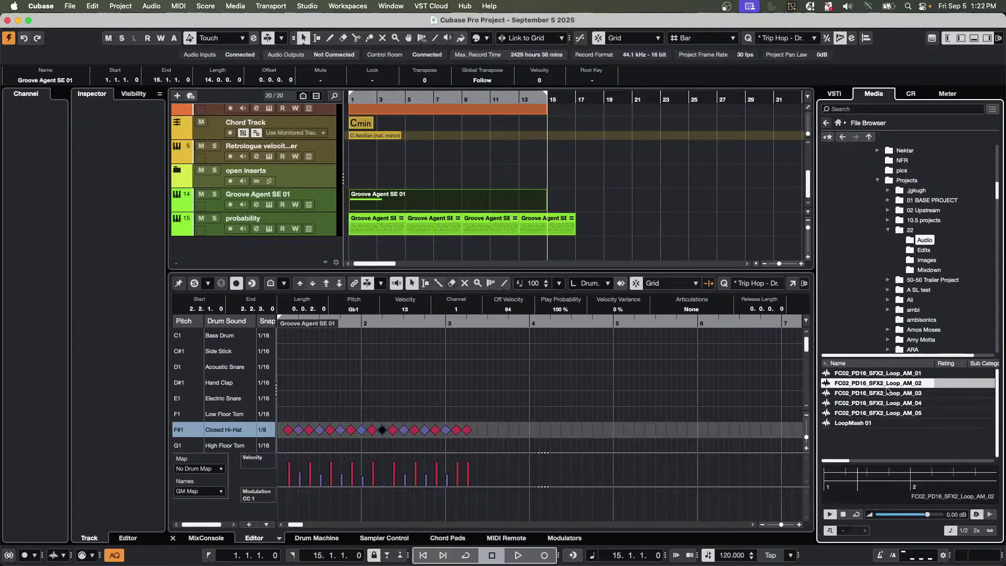
click(884, 413)
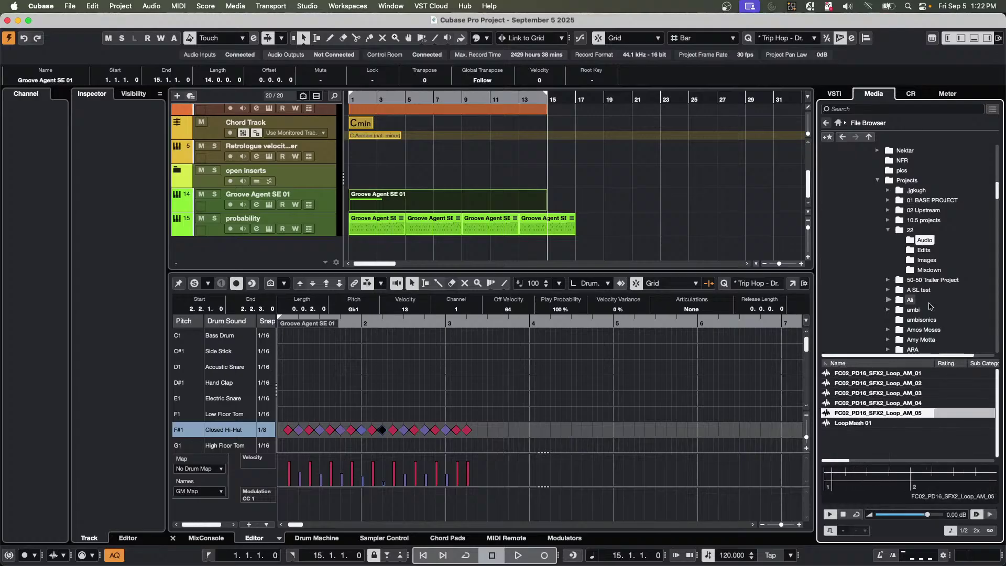
Open the Audio folder of the AXR Demo project and audition 24 bit integer_02, including from a point inside its waveform.
scroll(927, 299, down, 3)
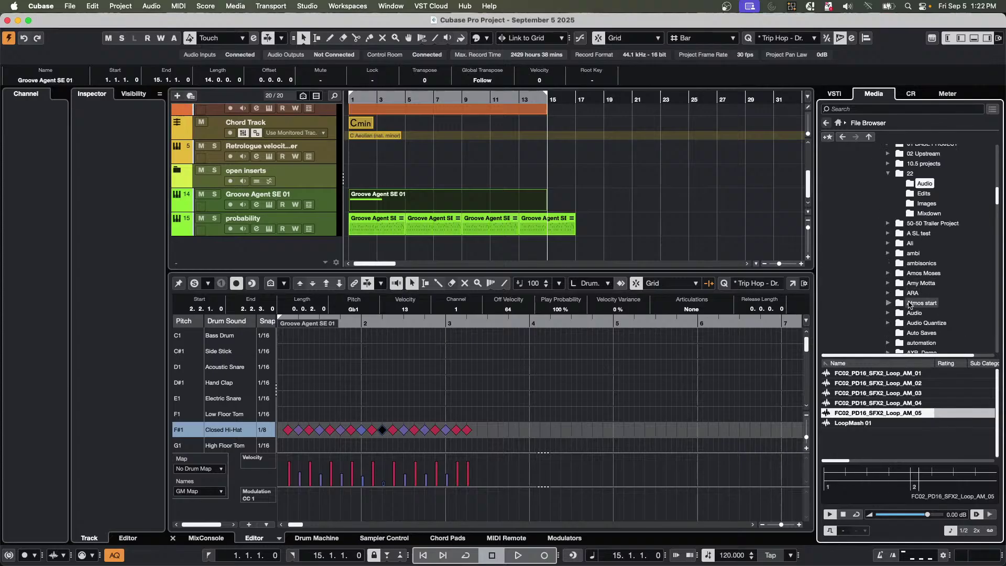
scroll(914, 305, down, 1)
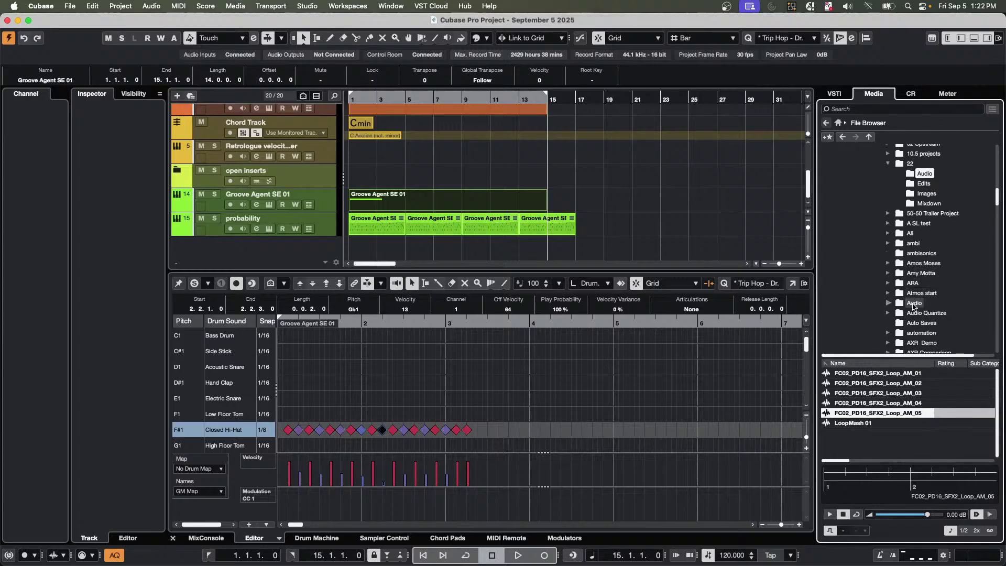
scroll(913, 305, down, 3)
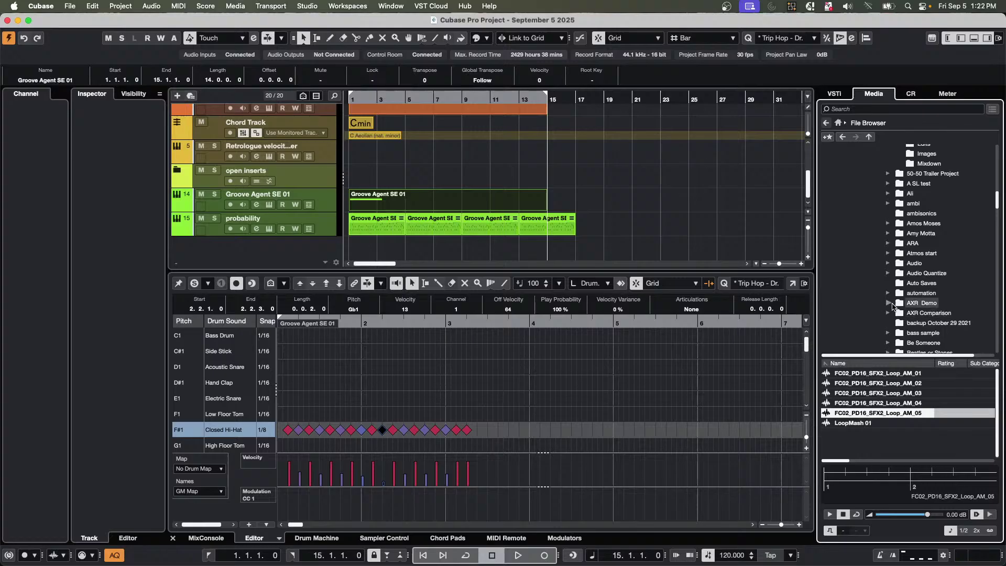
click(889, 304)
click(921, 313)
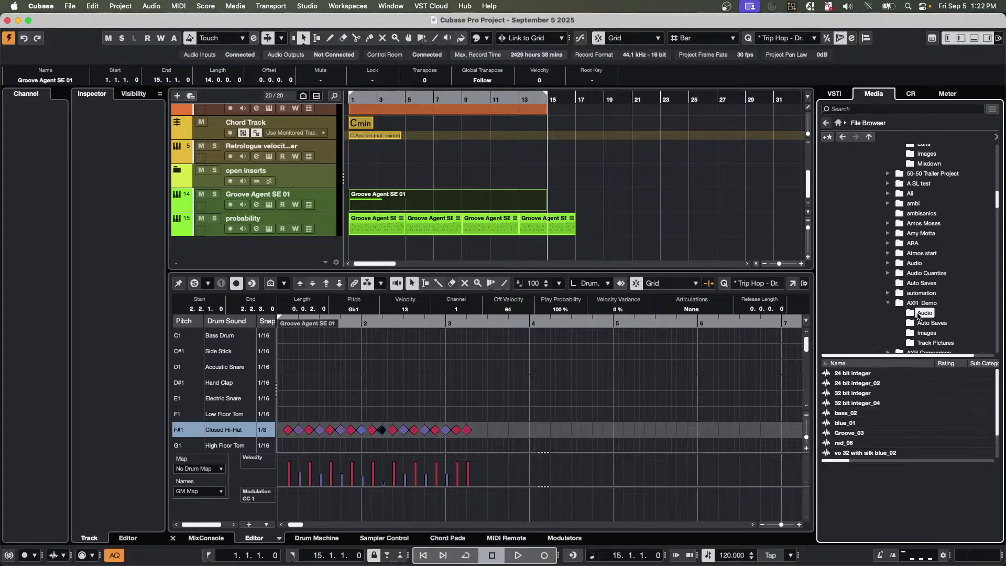
click(855, 385)
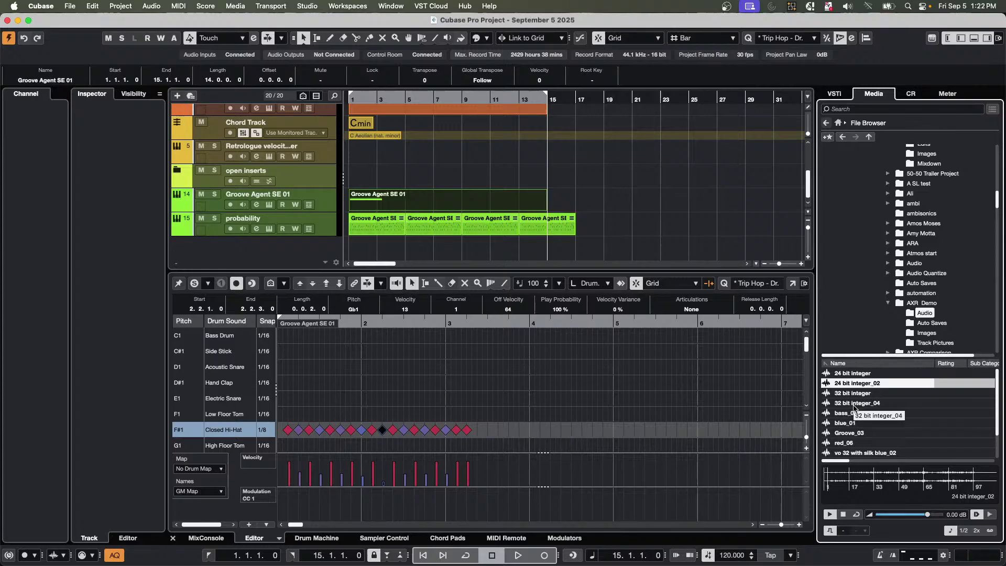
click(877, 478)
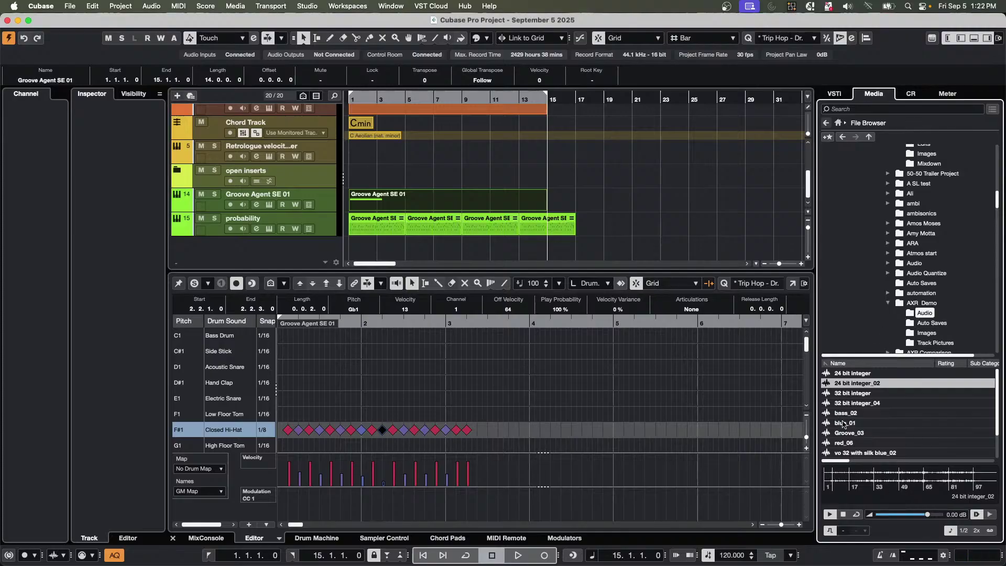
Audition blue_01, 32 bit integer, bass_02, vo 32 with silk blue_02 and Groove_03, and adjust the preview level.
click(843, 424)
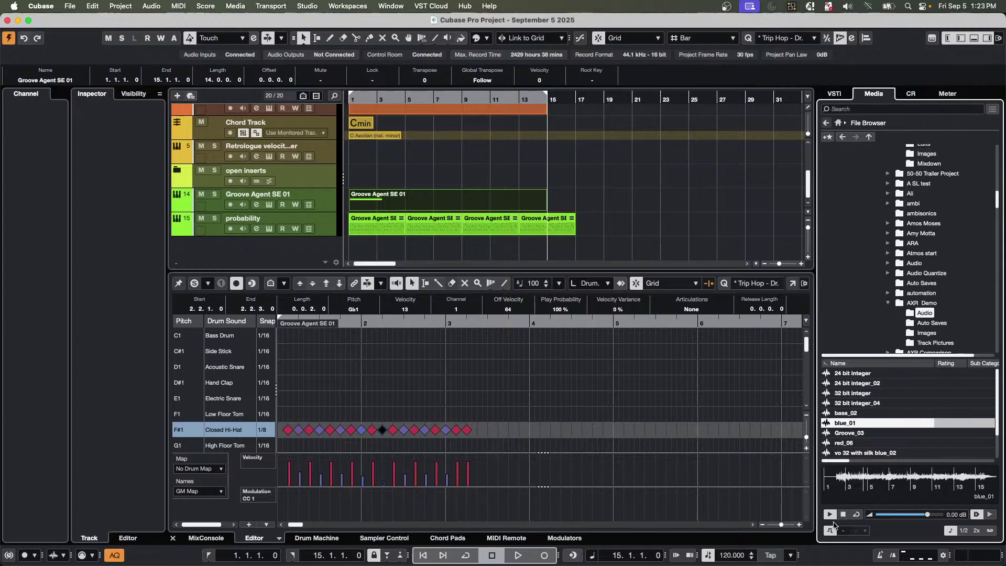
click(844, 515)
click(992, 110)
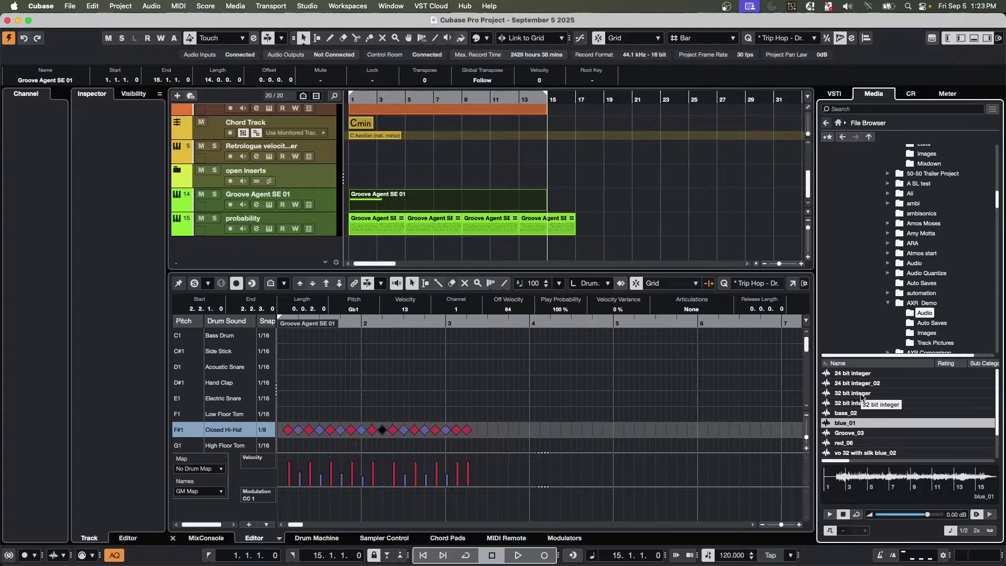
click(862, 396)
click(857, 414)
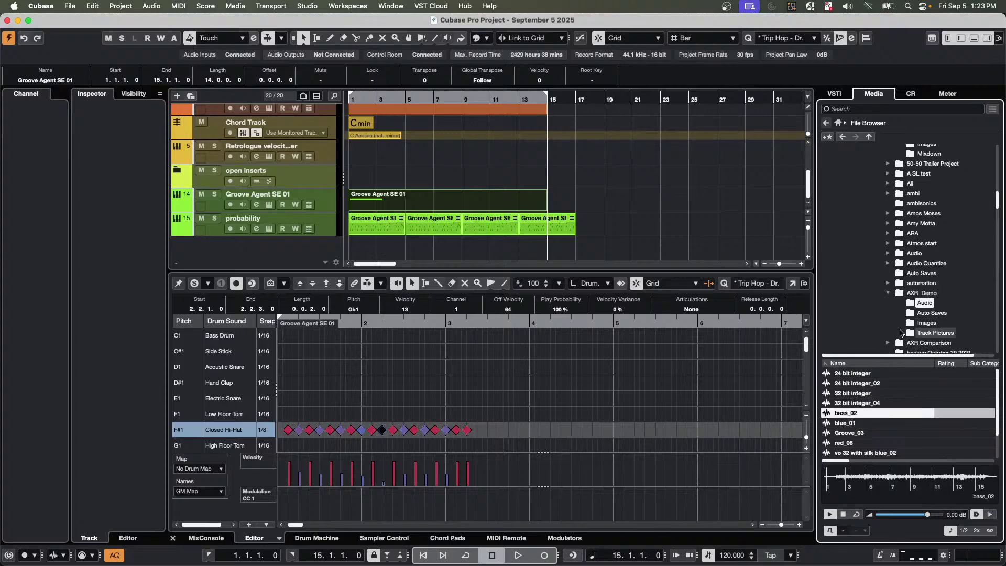
scroll(873, 401, down, 3)
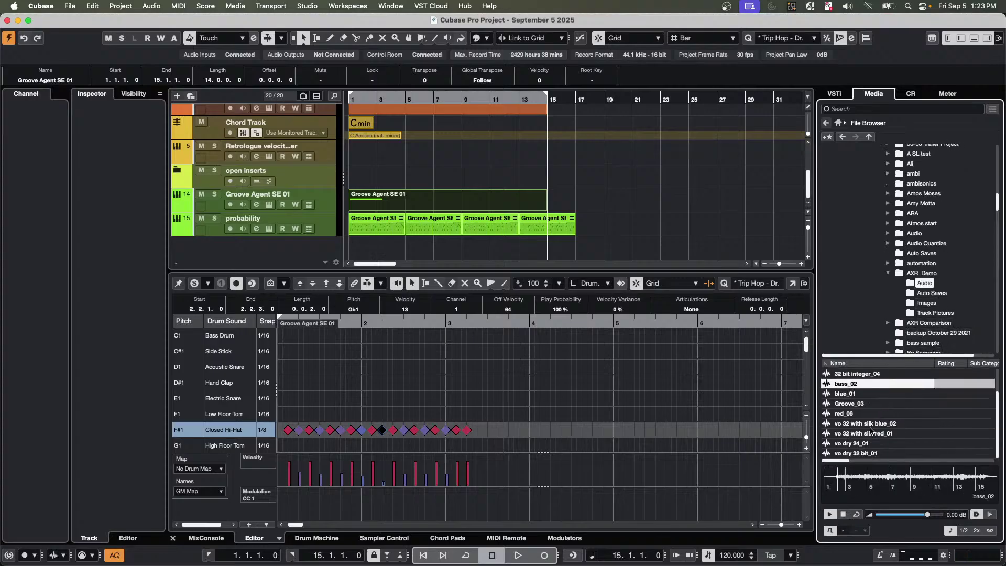
click(867, 425)
click(875, 403)
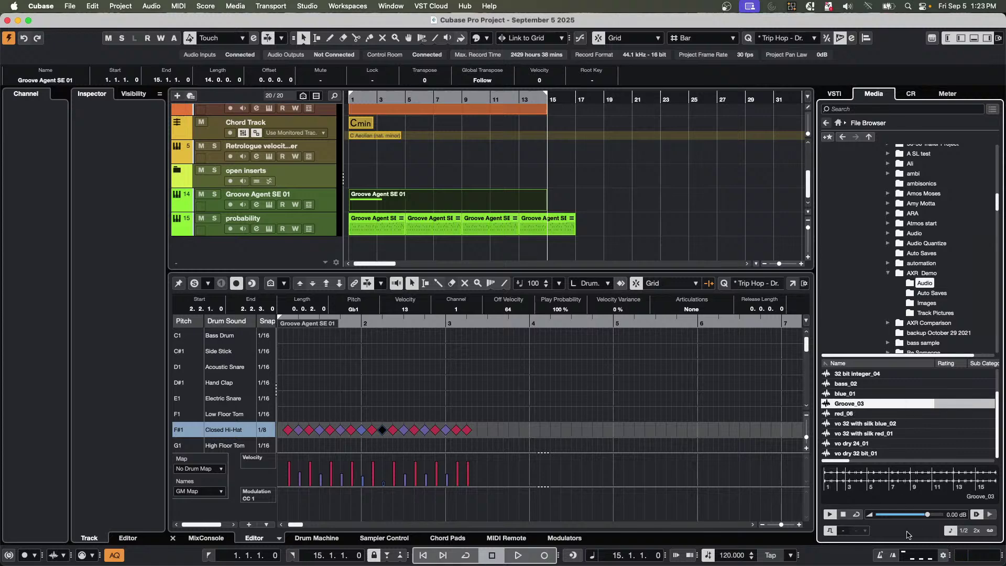
drag(929, 518, 939, 515)
Show the Control Room, and loop playback over the soloed probability track's first Groove Agent SE 01 event.
click(911, 94)
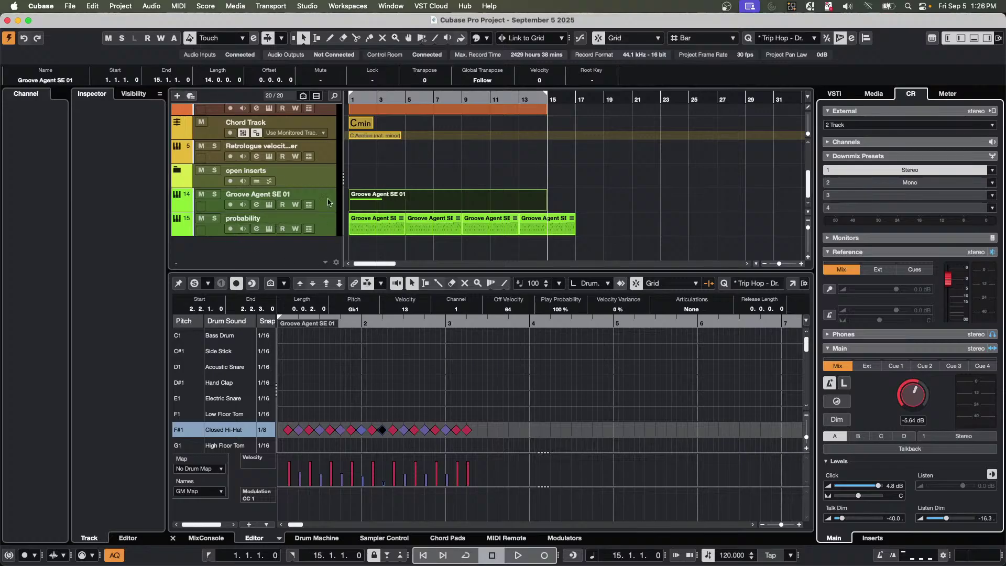
click(214, 220)
click(376, 227)
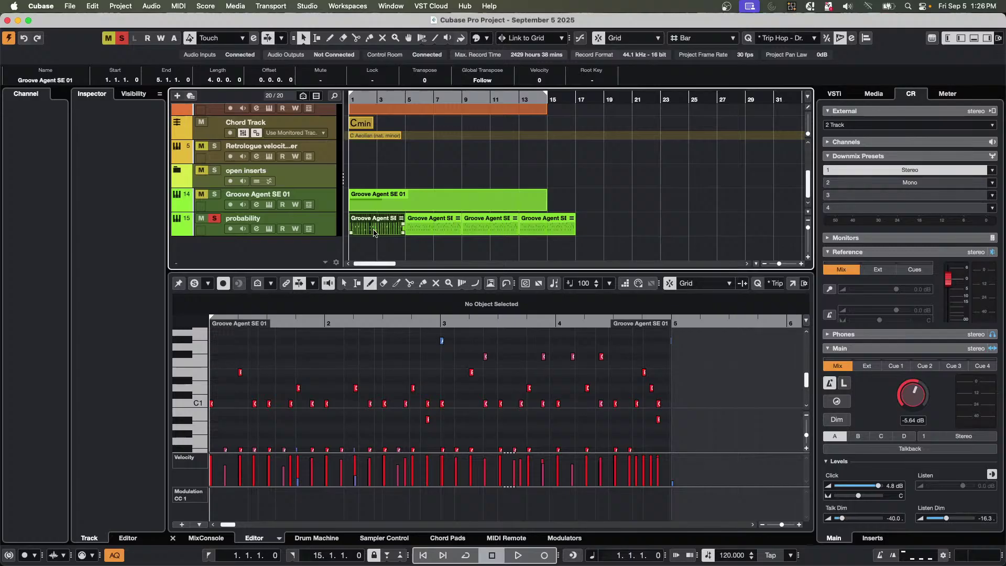
key(shift+g)
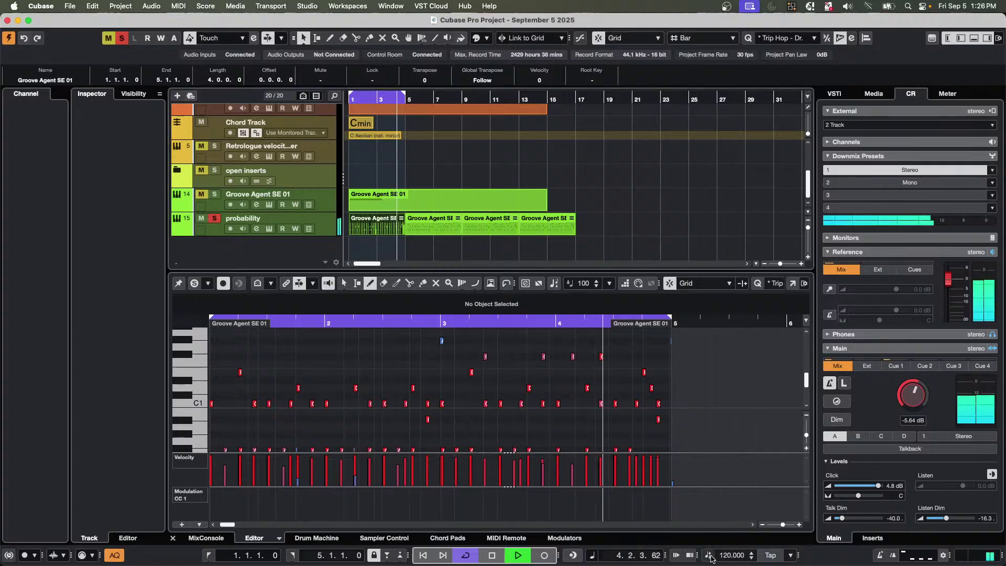
Set the project tempo to 108 BPM.
double_click(730, 555)
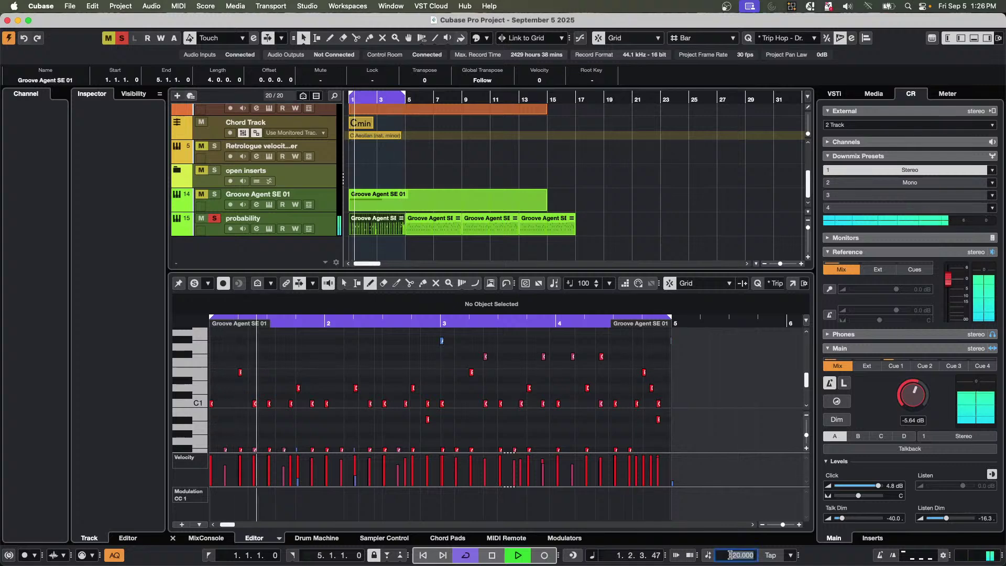
text(108)
key(Return)
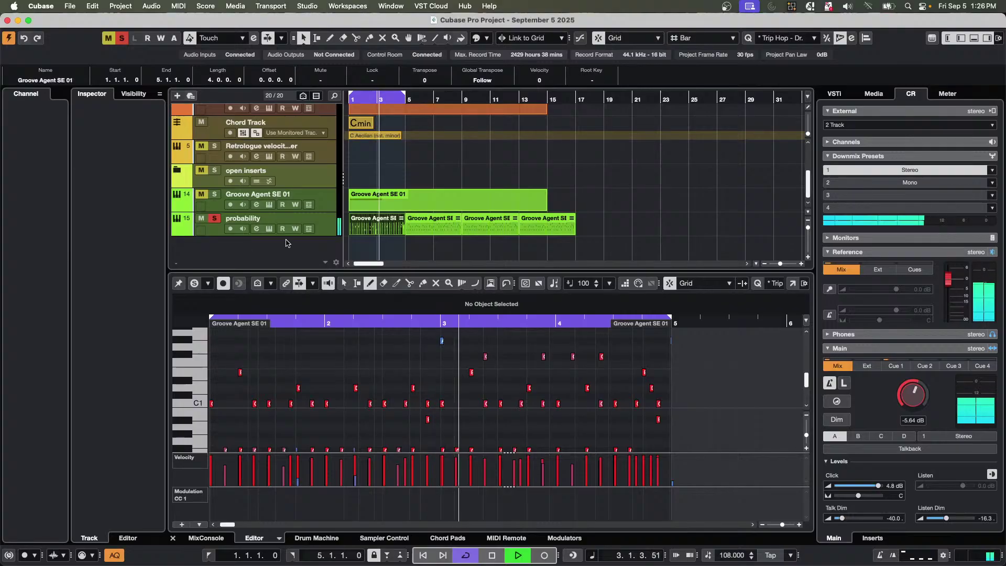
In the probability track's Groove Agent SE mixer, route Kick to Out 2, Snare to Out 3 and Hihat to Out 4.
click(269, 228)
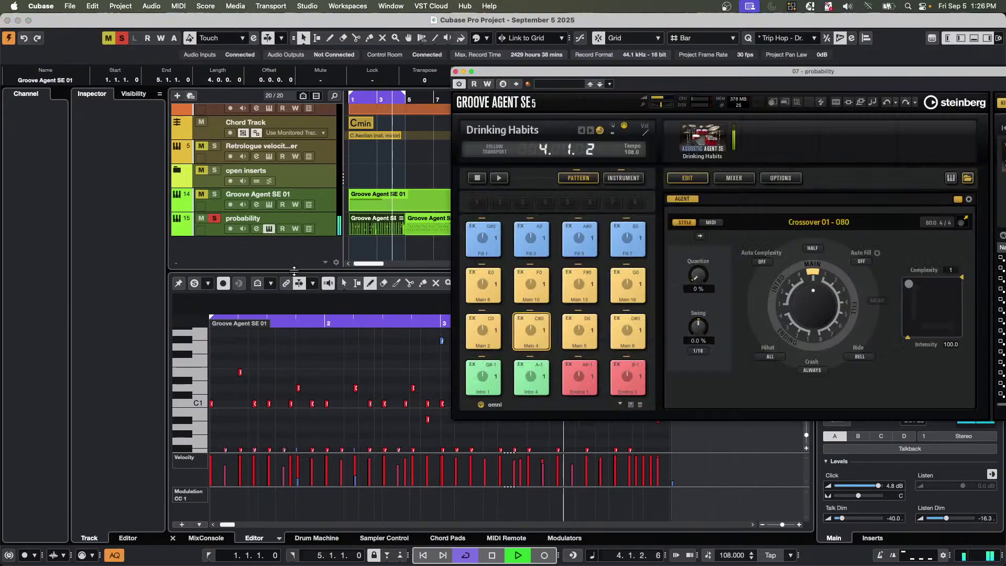
click(631, 180)
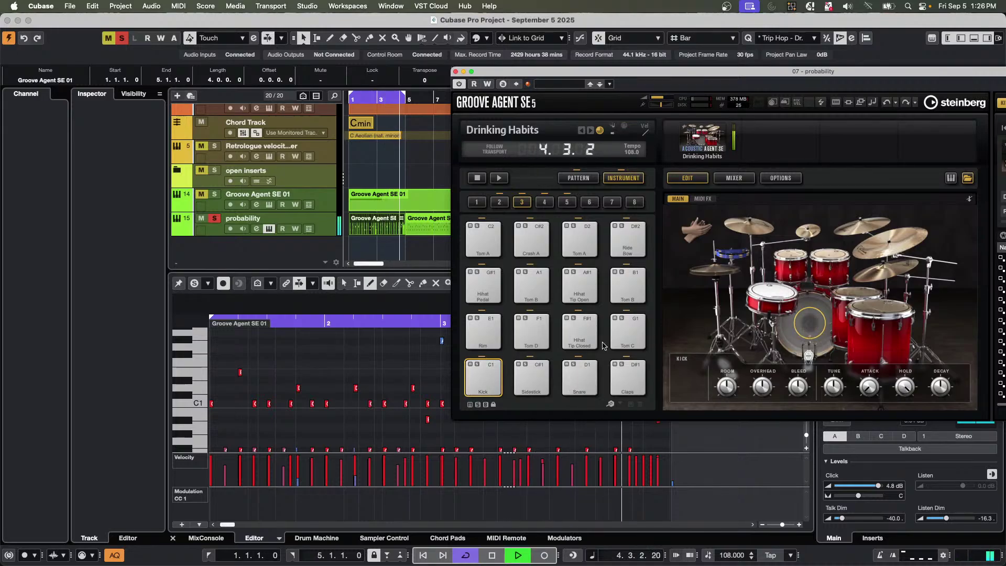
click(736, 179)
click(689, 222)
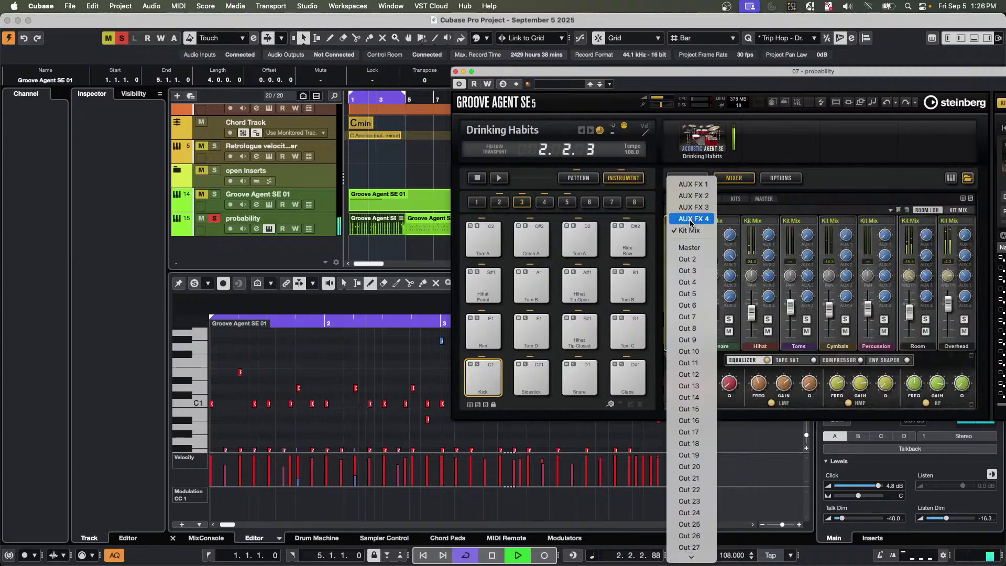
click(688, 259)
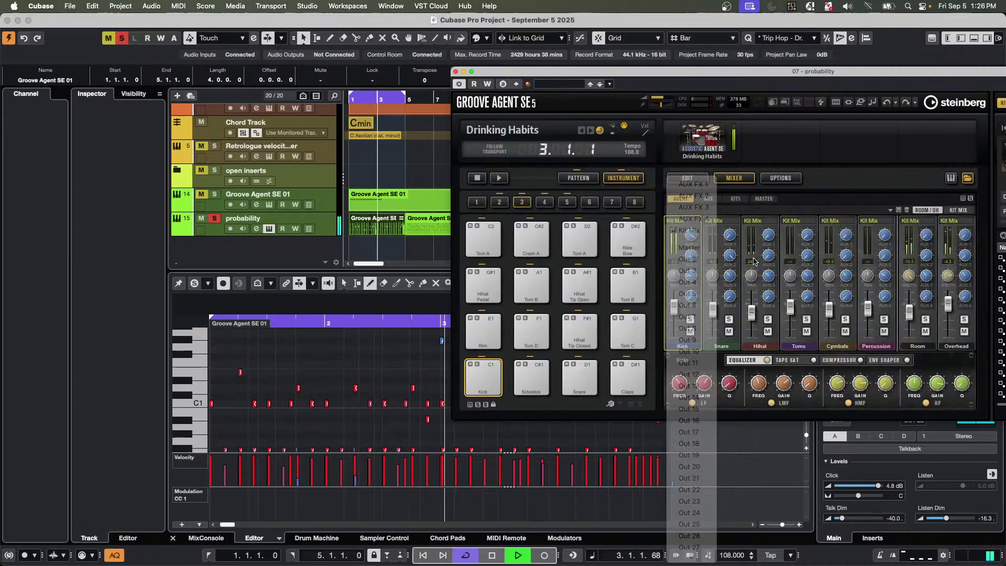
click(738, 223)
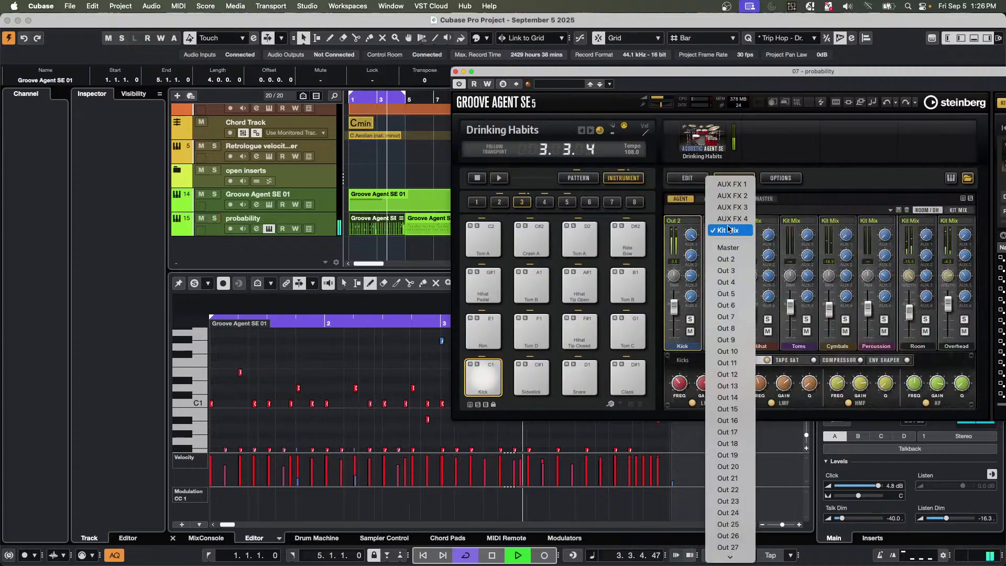
click(733, 271)
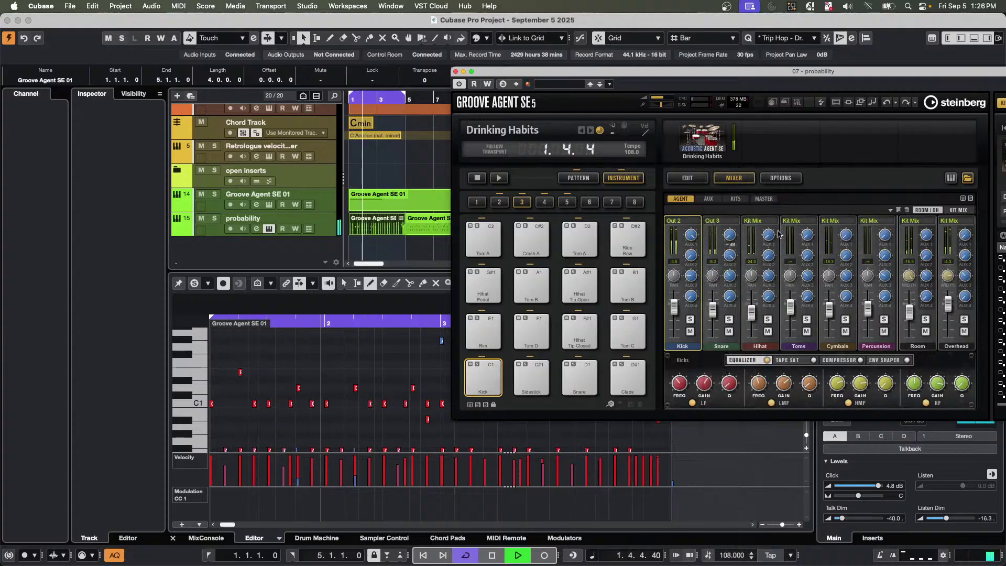
click(760, 220)
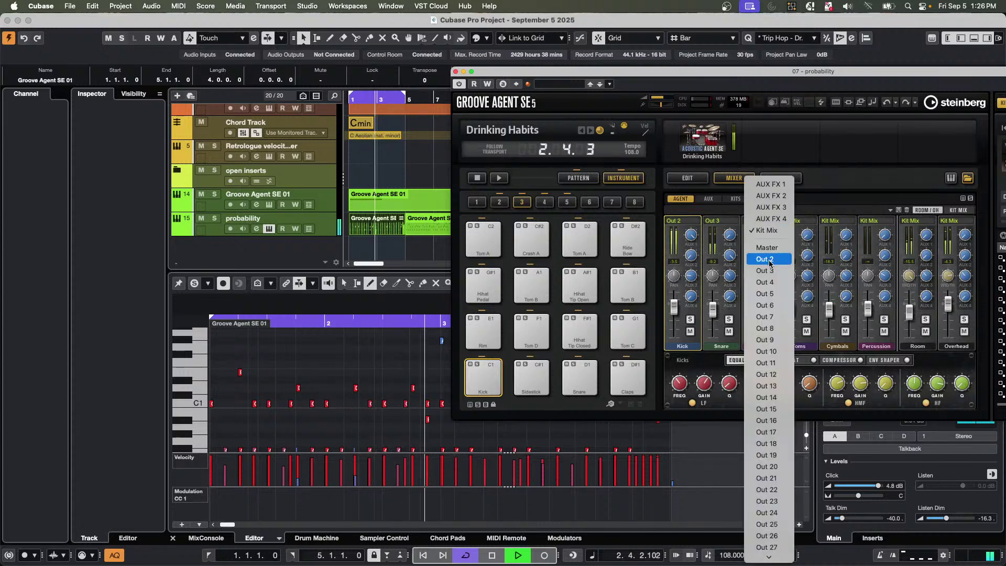
click(766, 282)
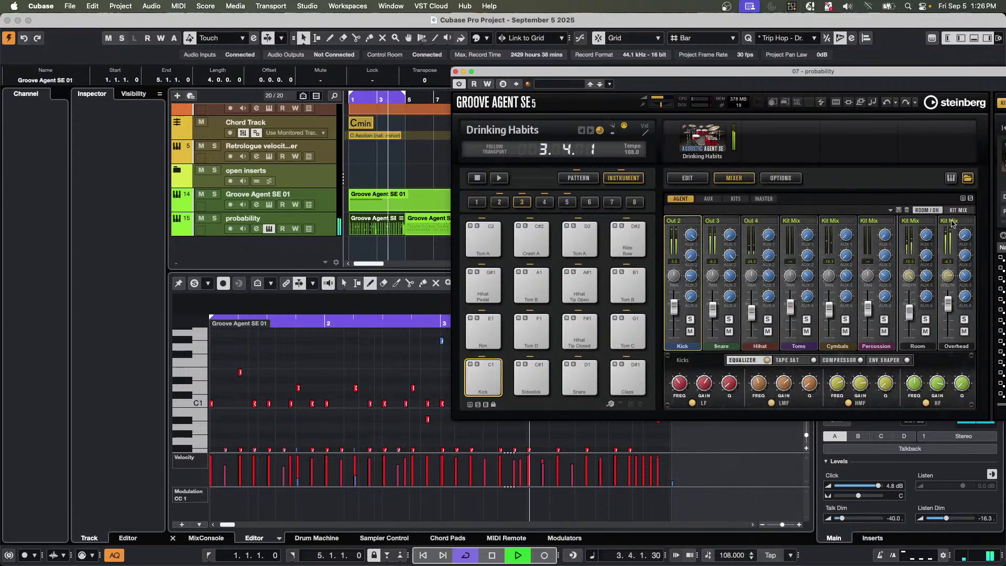
Route Overhead to Out 5 and Room to Out 6, and close the instrument window.
click(952, 221)
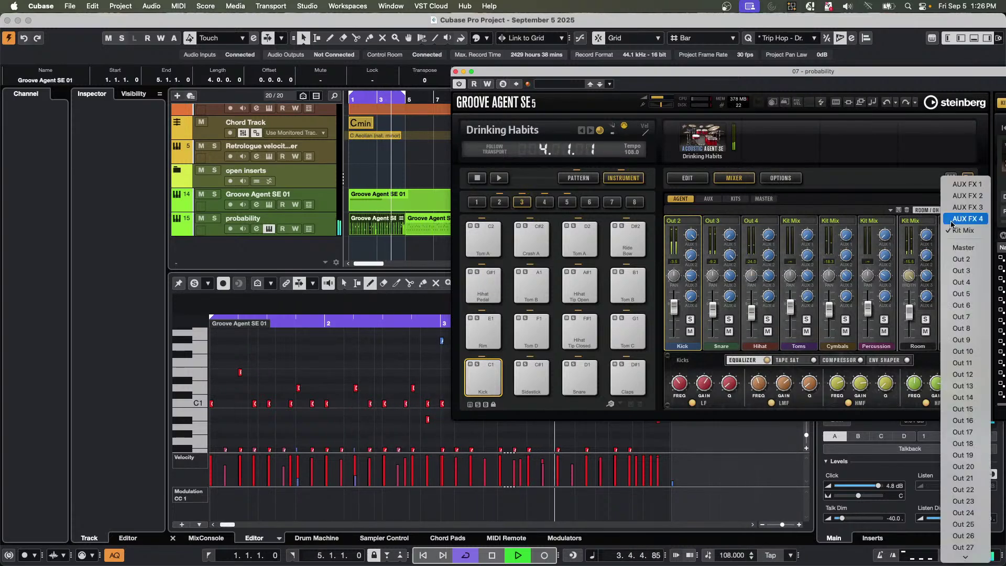
click(974, 294)
click(918, 221)
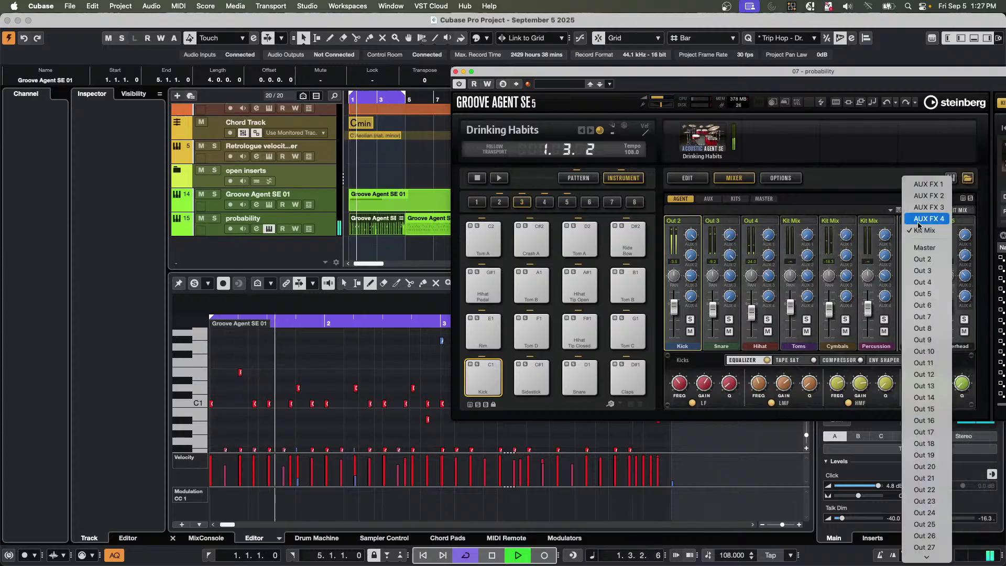
click(924, 305)
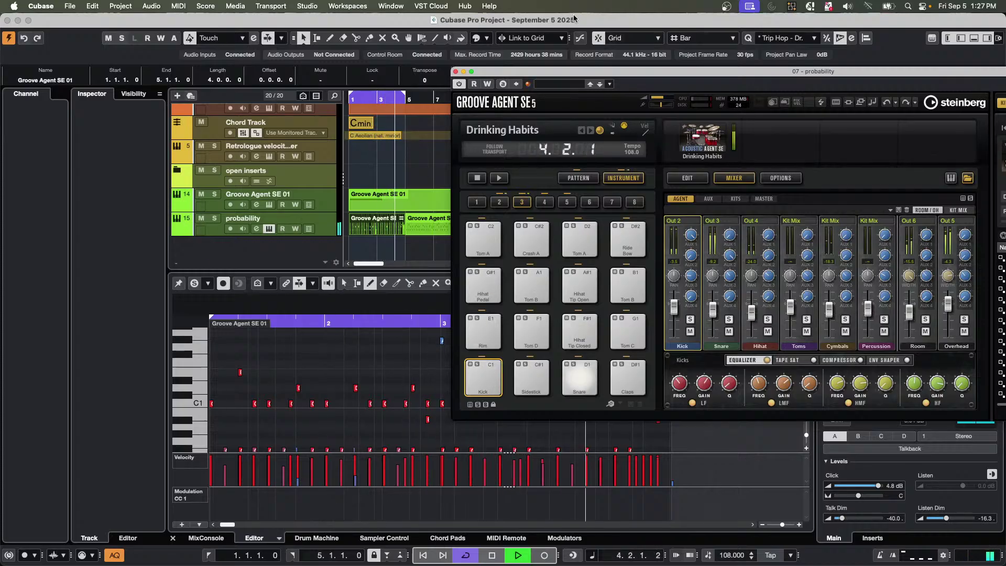
click(455, 71)
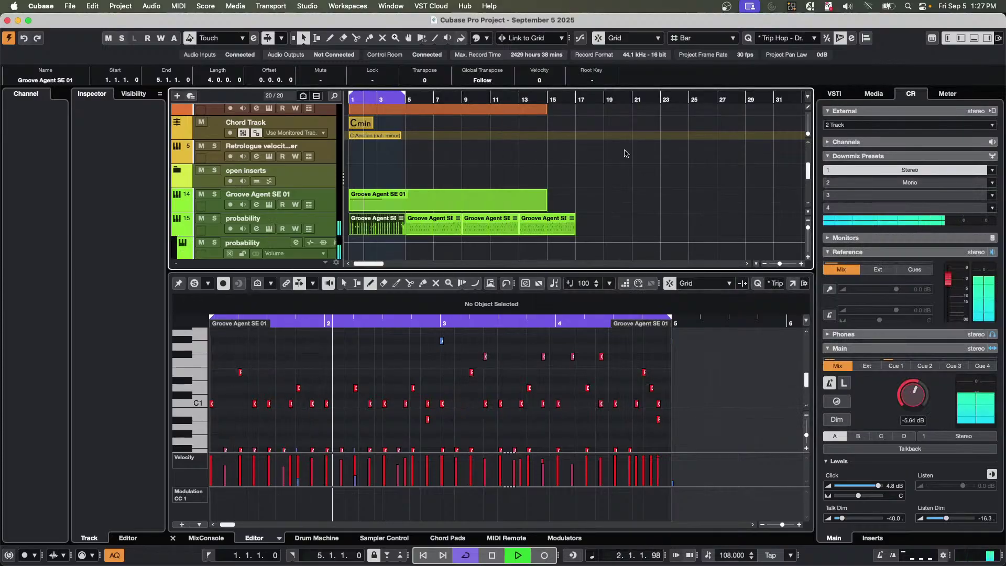
Show the MixConsole in the lower zone with the Kicks, Snares, Hihat, Overheads and Room channels in view.
scroll(503, 180, down, 5)
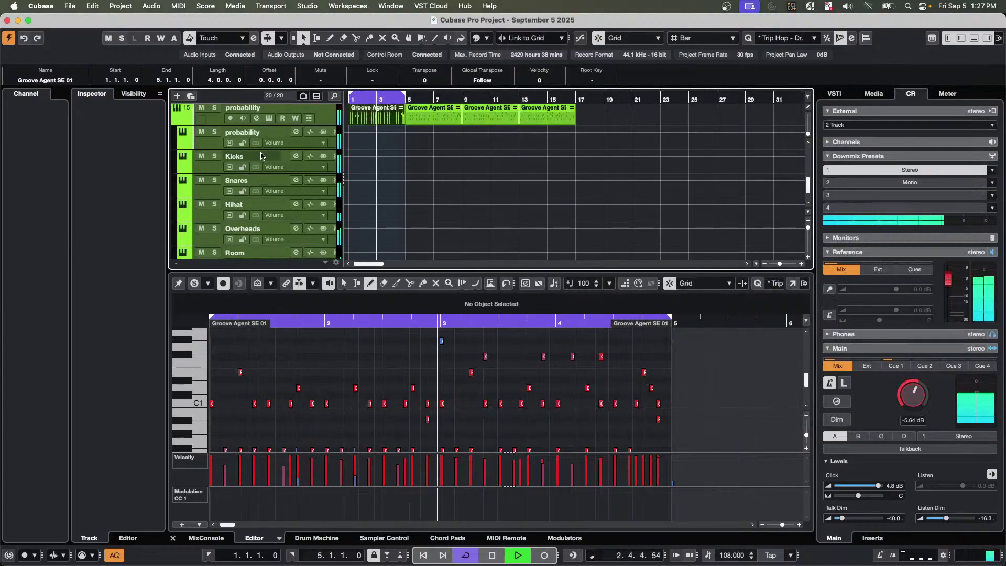
scroll(261, 156, up, 2)
key(alt+F3)
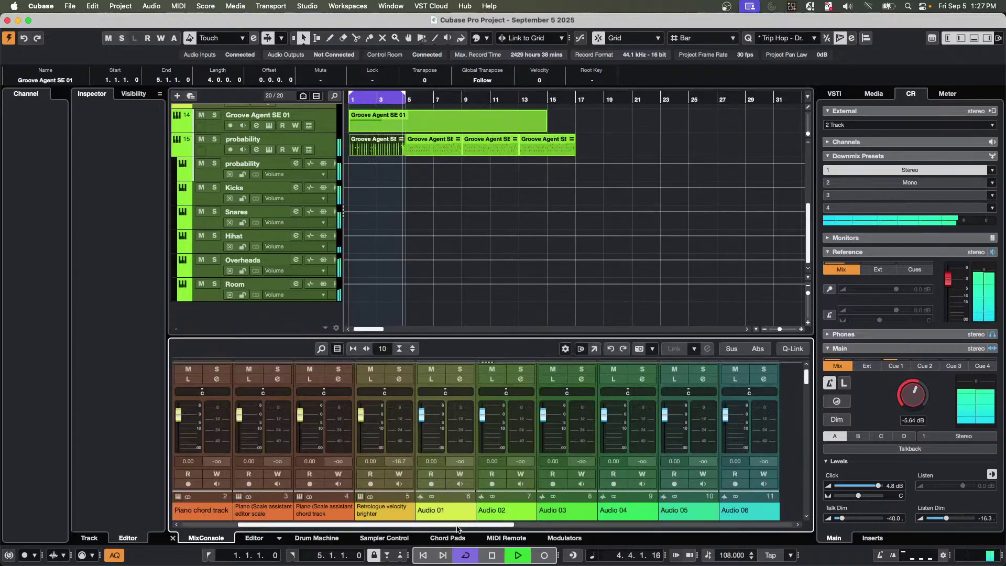
drag(457, 526, 700, 503)
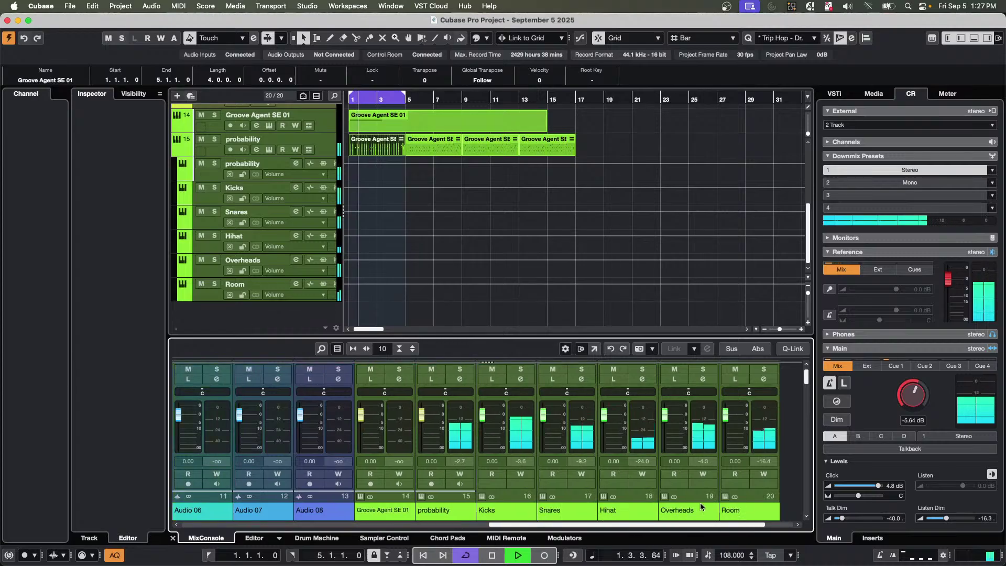
Audition the Kicks, Snares, Room and Overheads channels by soloing each briefly, toggle the Room mute, and stop playback.
click(521, 371)
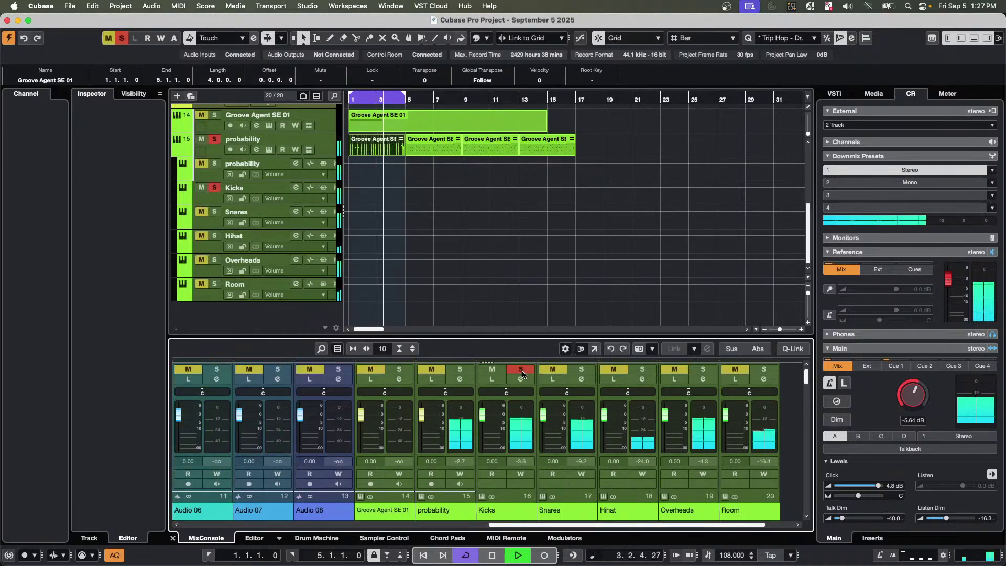
click(521, 371)
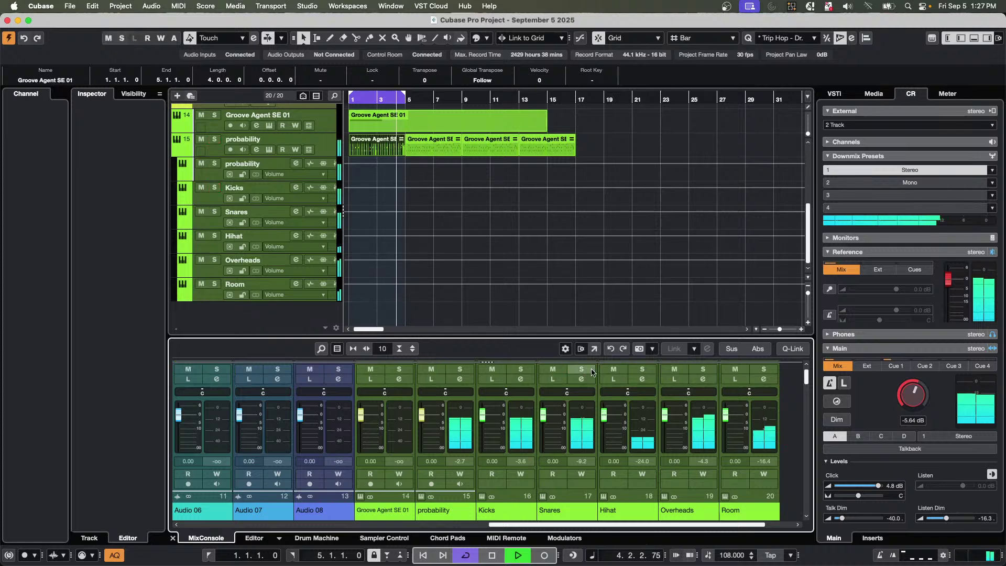
click(582, 370)
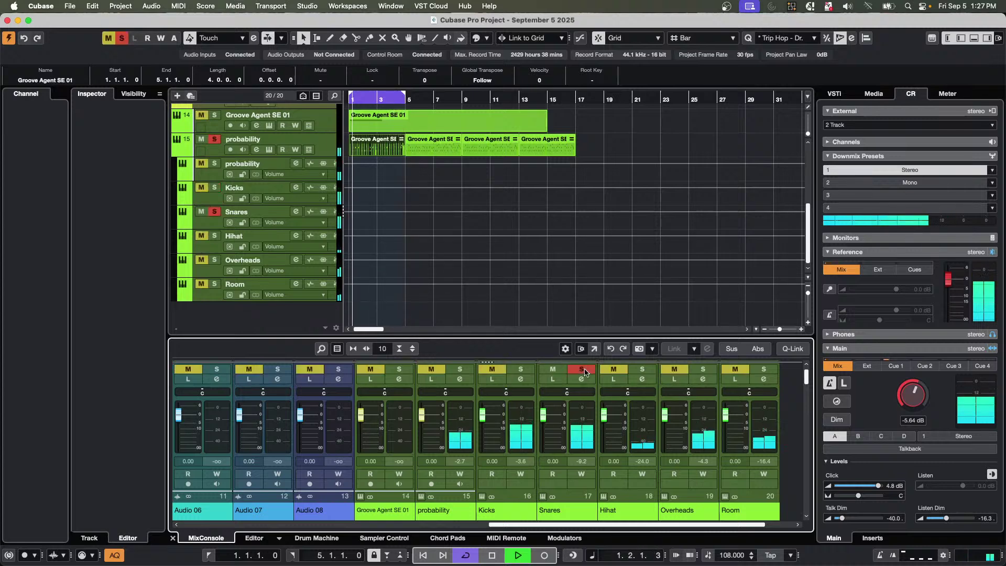
click(584, 371)
click(741, 371)
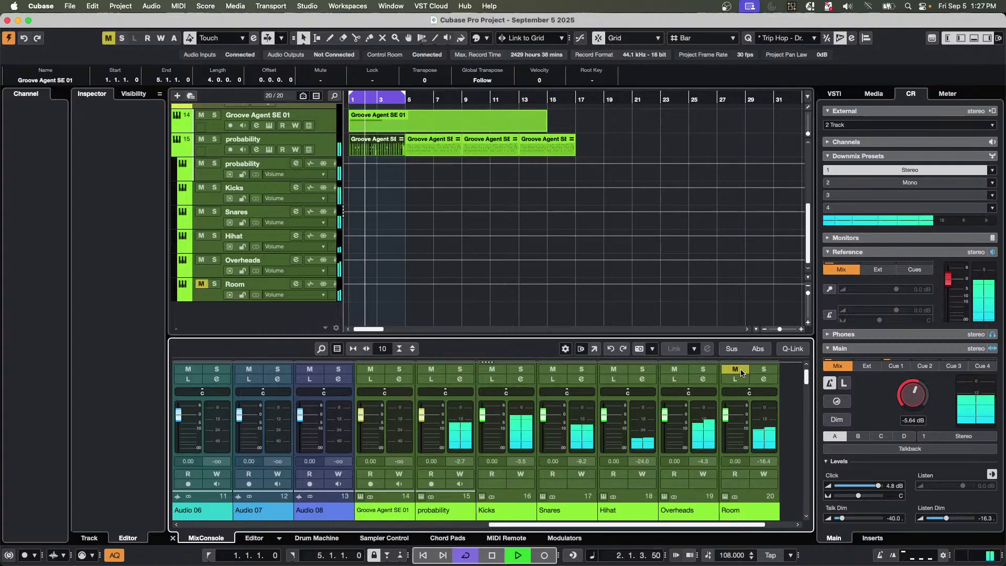
click(741, 372)
click(765, 371)
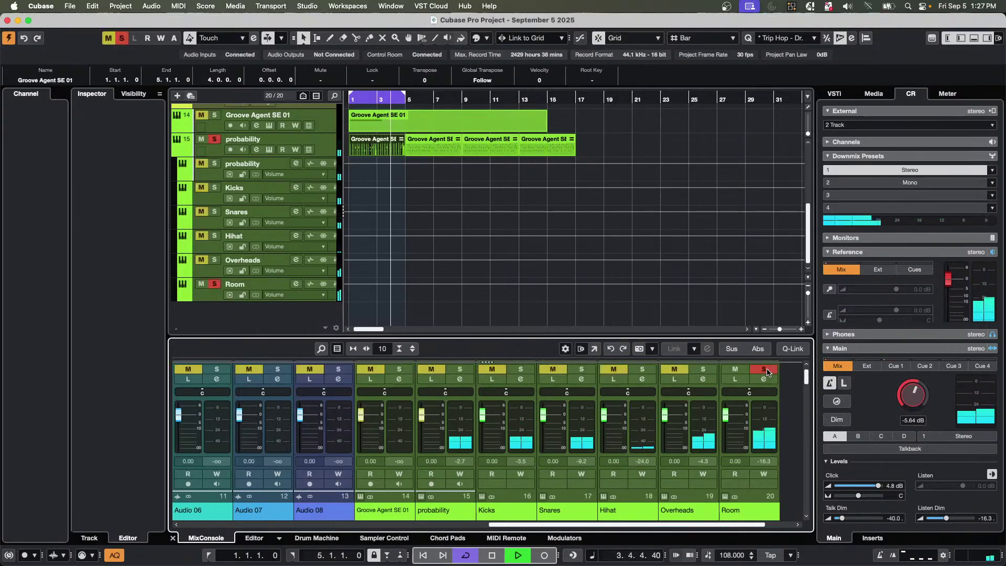
click(766, 371)
click(705, 370)
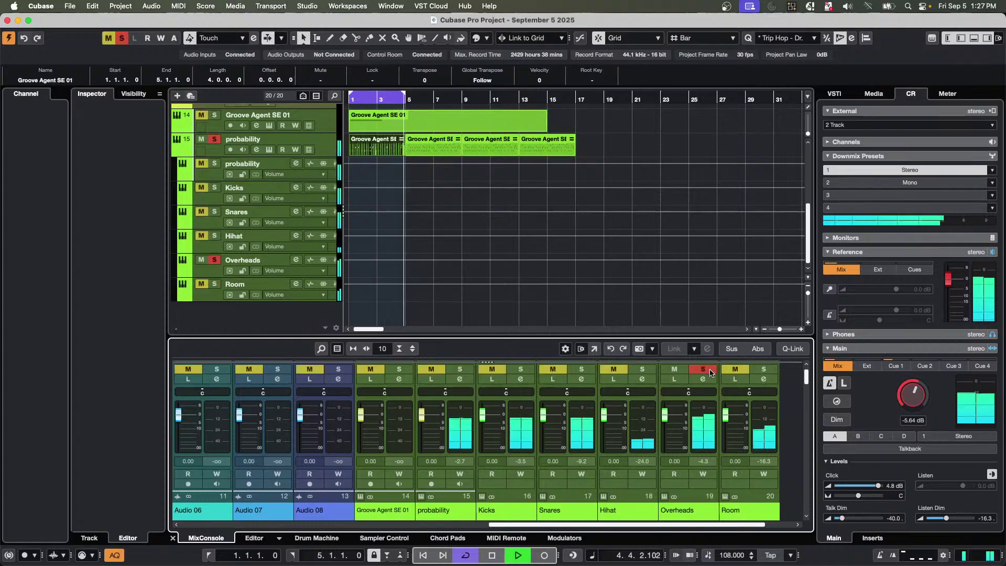
click(704, 370)
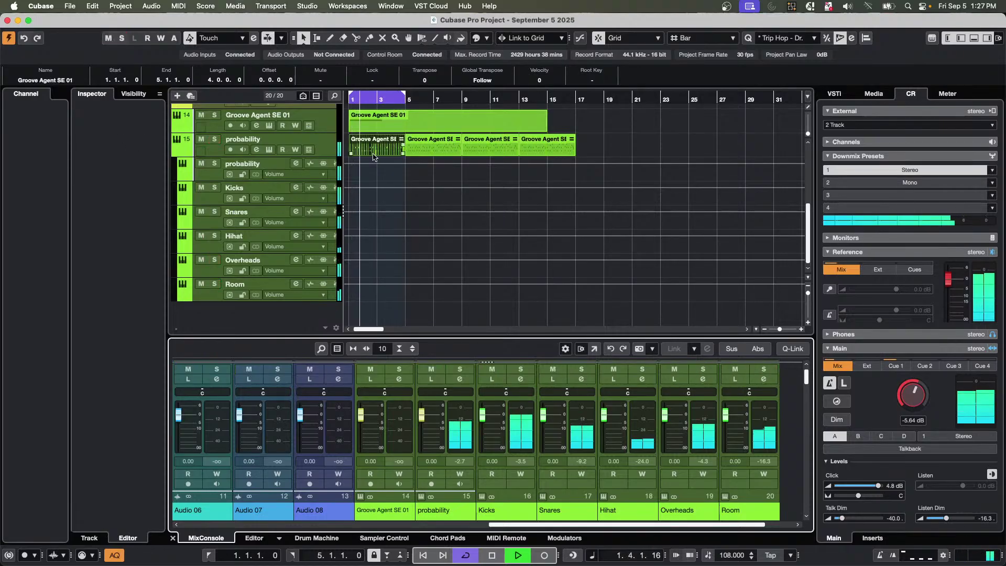
key(space)
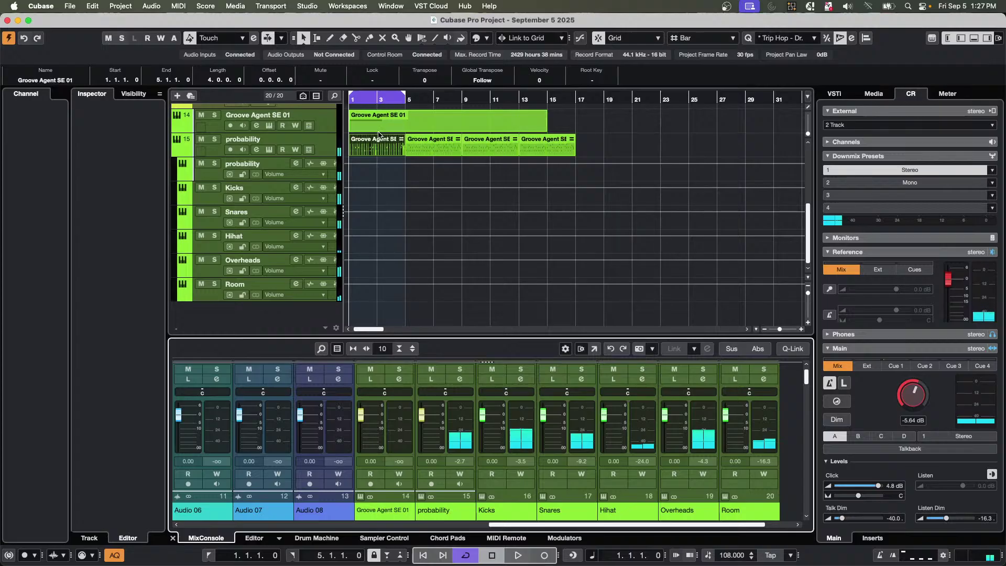
Render the probability track's first event in place as one event with the complete signal path, and undo the render.
click(379, 135)
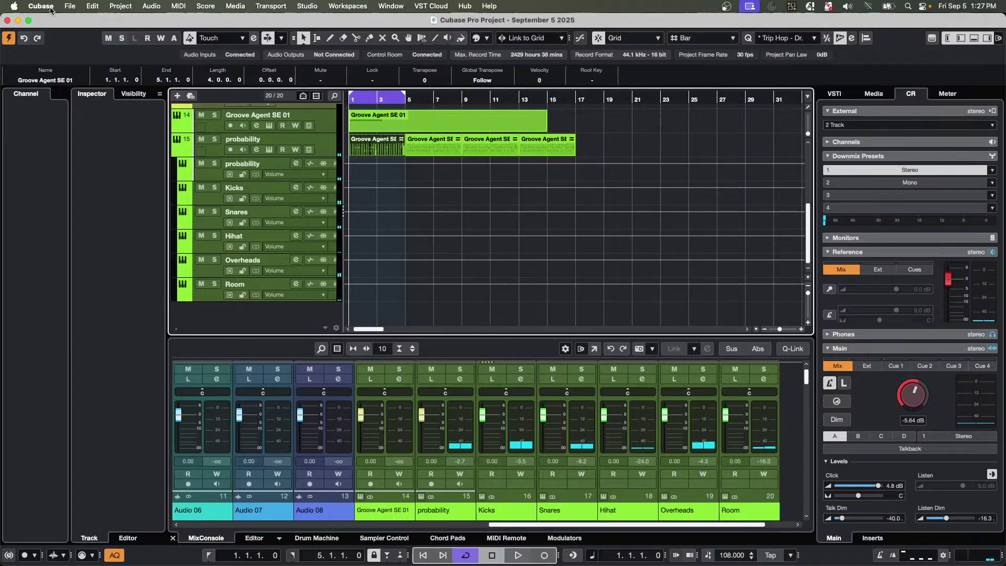
click(92, 6)
mouse_move(116, 117)
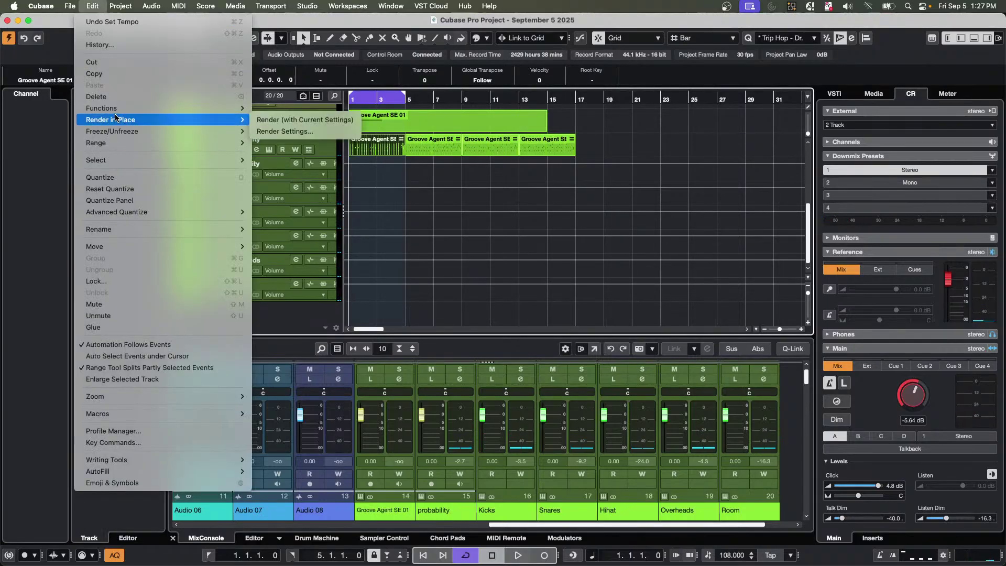
click(284, 131)
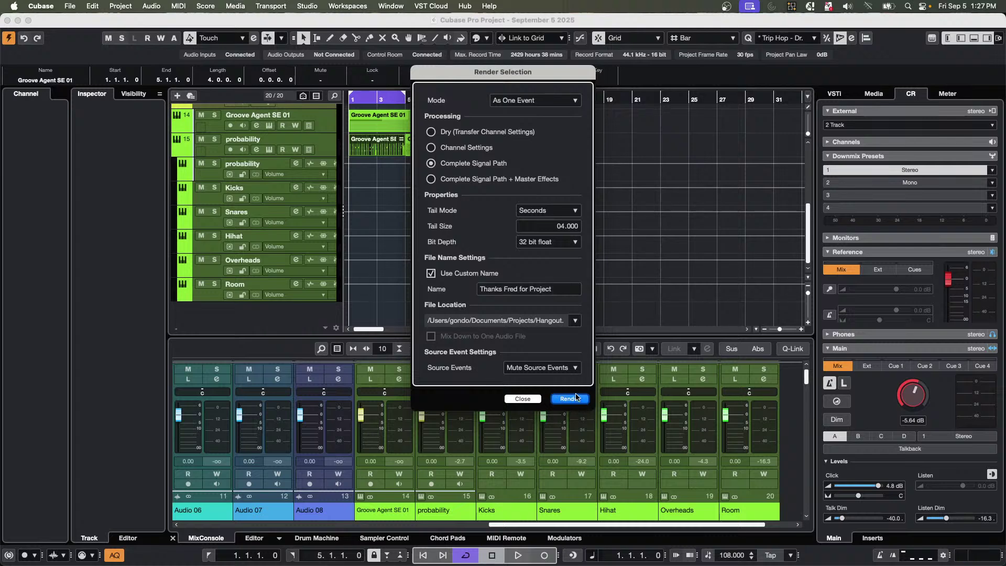
click(575, 399)
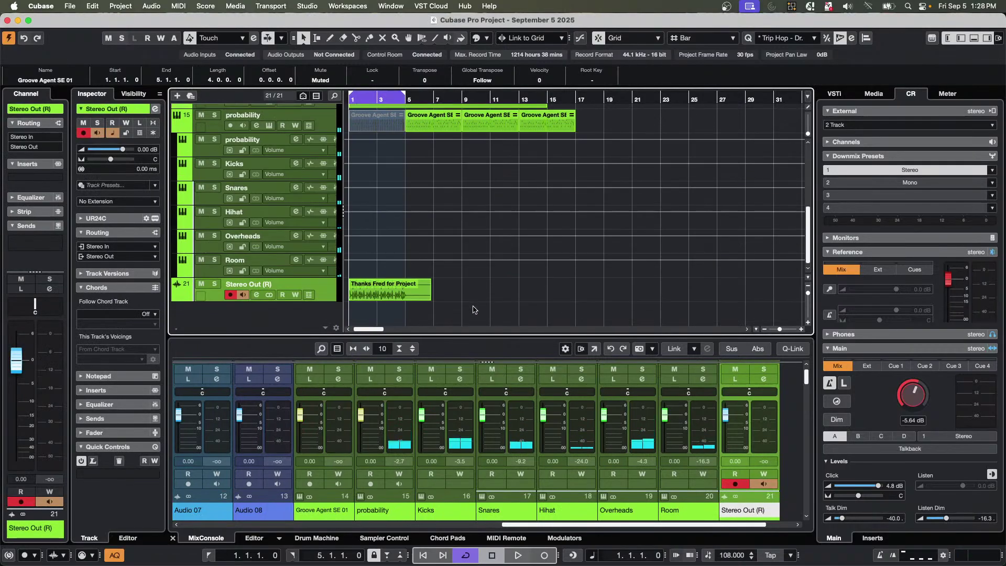
key(super+z)
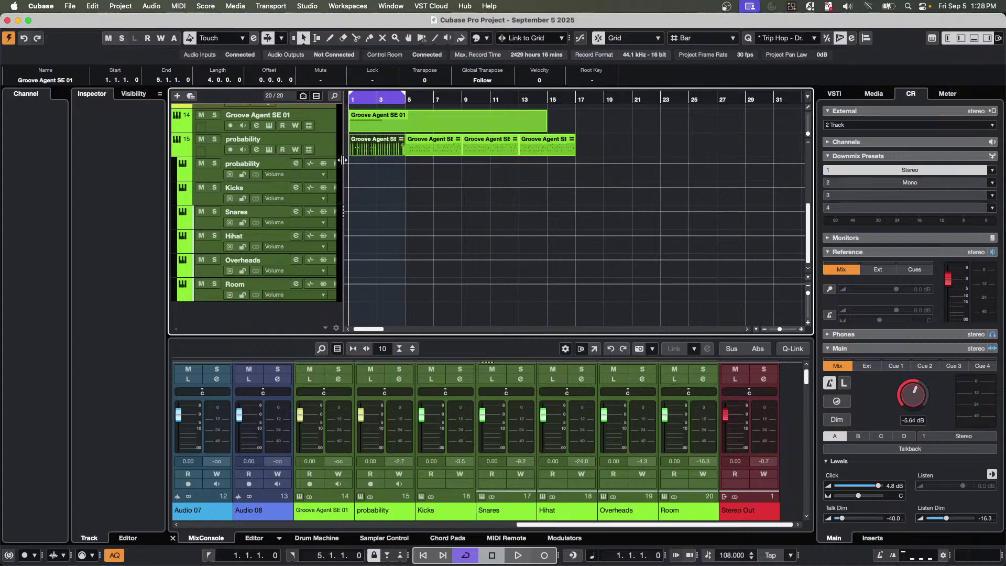
Select the probability track and check which Render in Place options are available for it.
click(405, 187)
click(317, 149)
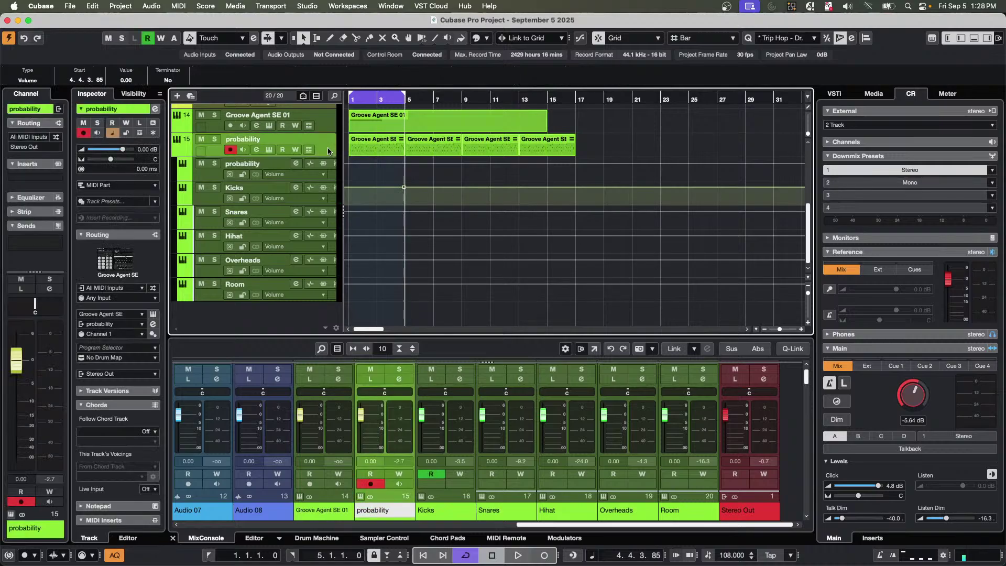
click(117, 5)
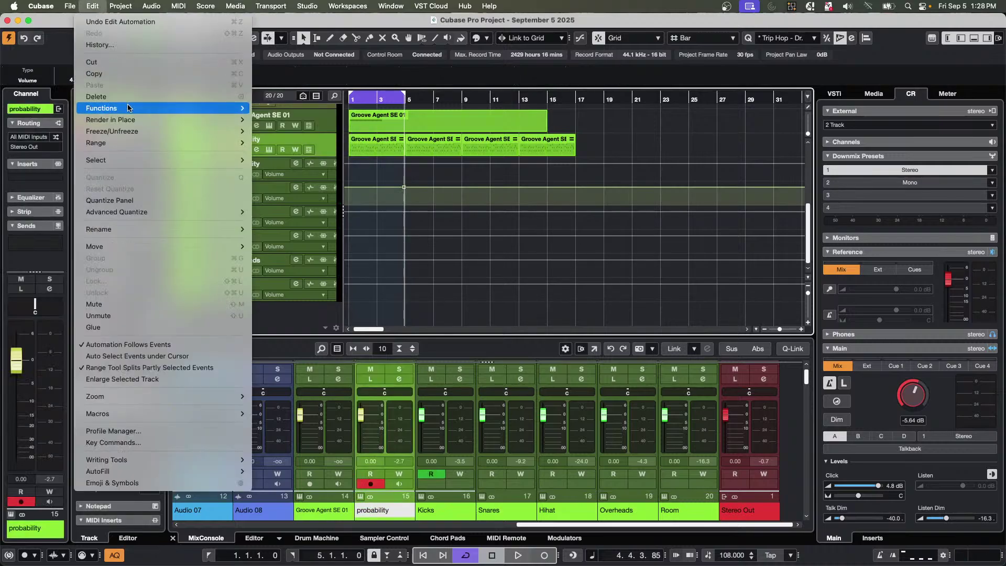
mouse_move(127, 108)
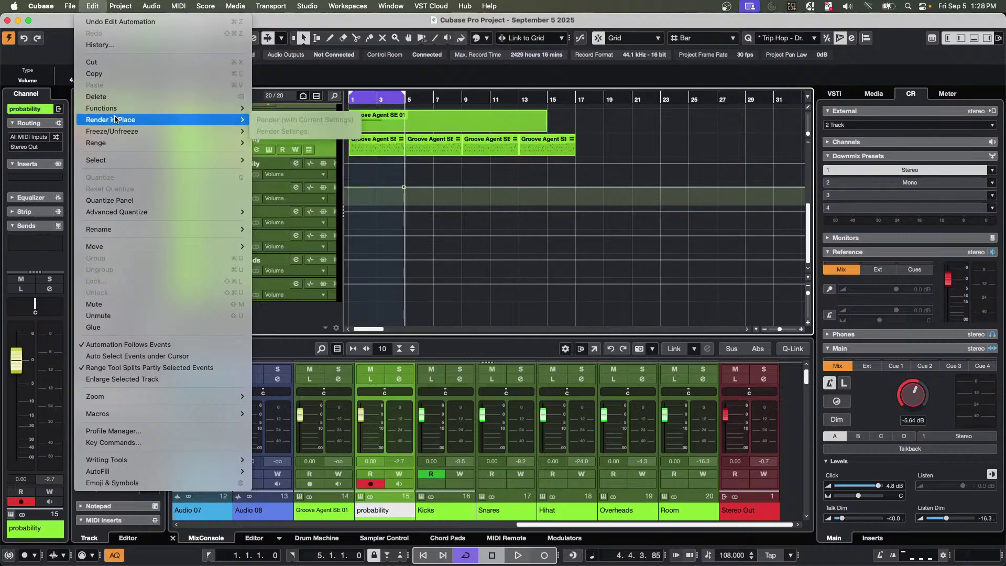
click(318, 152)
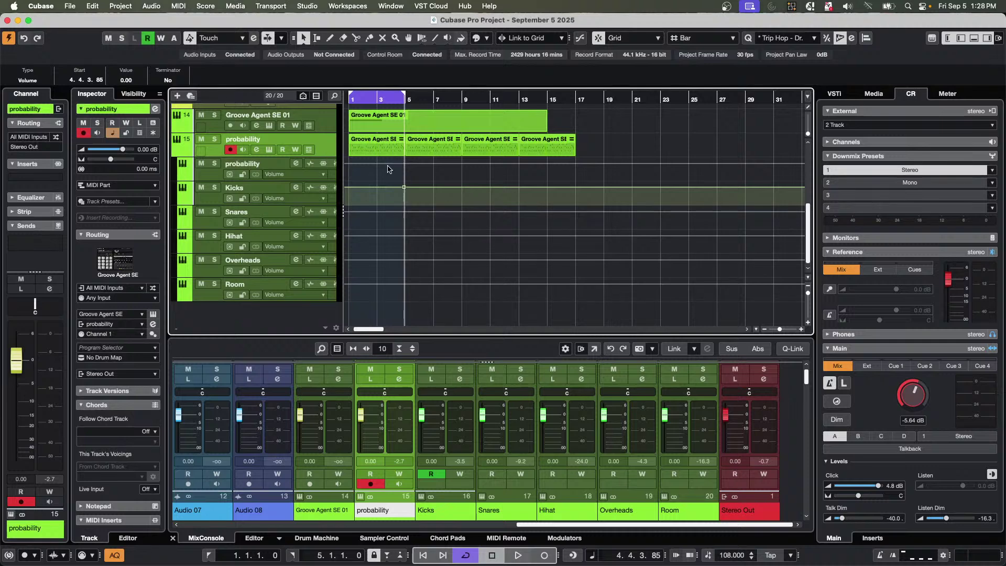
click(417, 201)
Select the probability track's first event, start playback, and check the project's track conversion options.
click(373, 143)
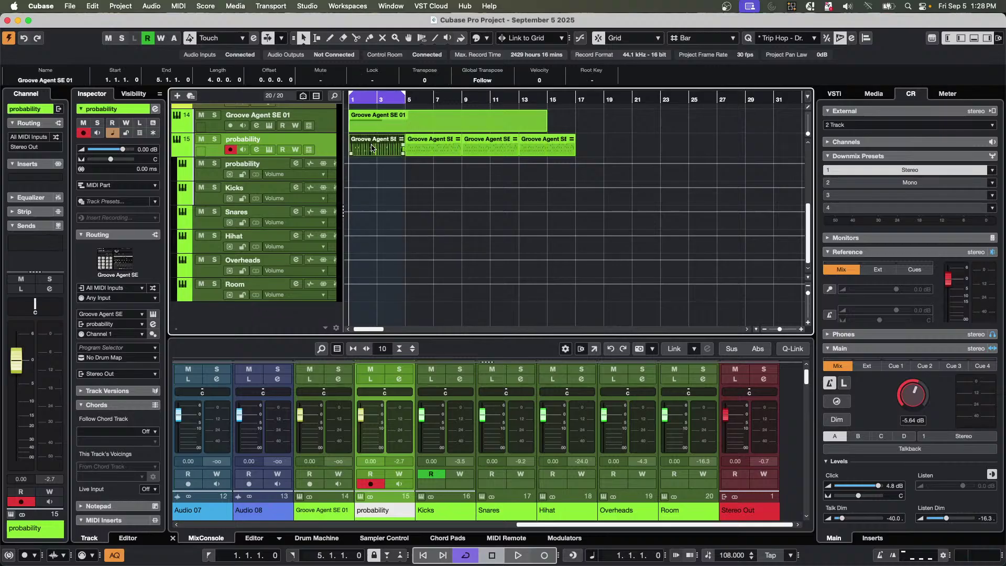
key(space)
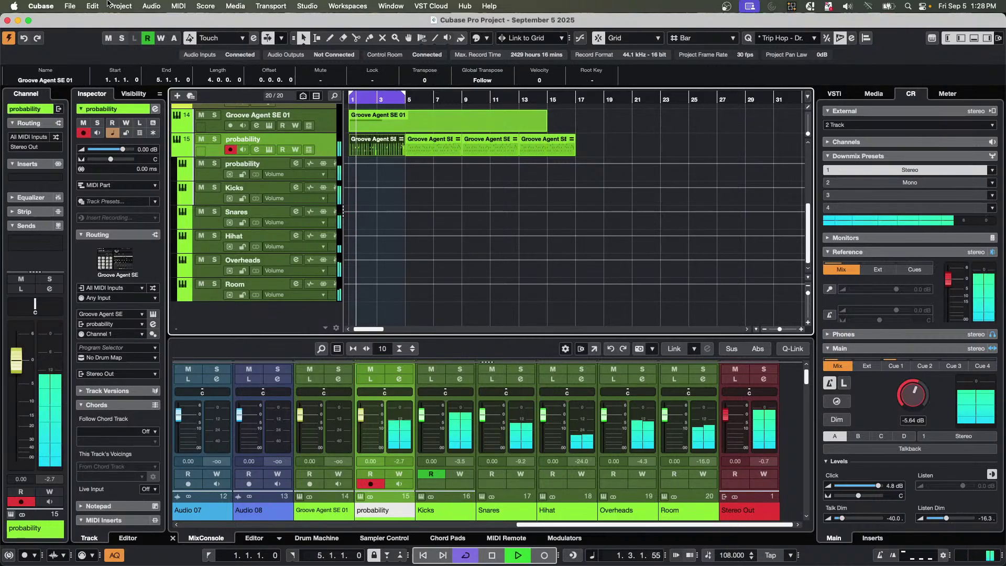
click(121, 6)
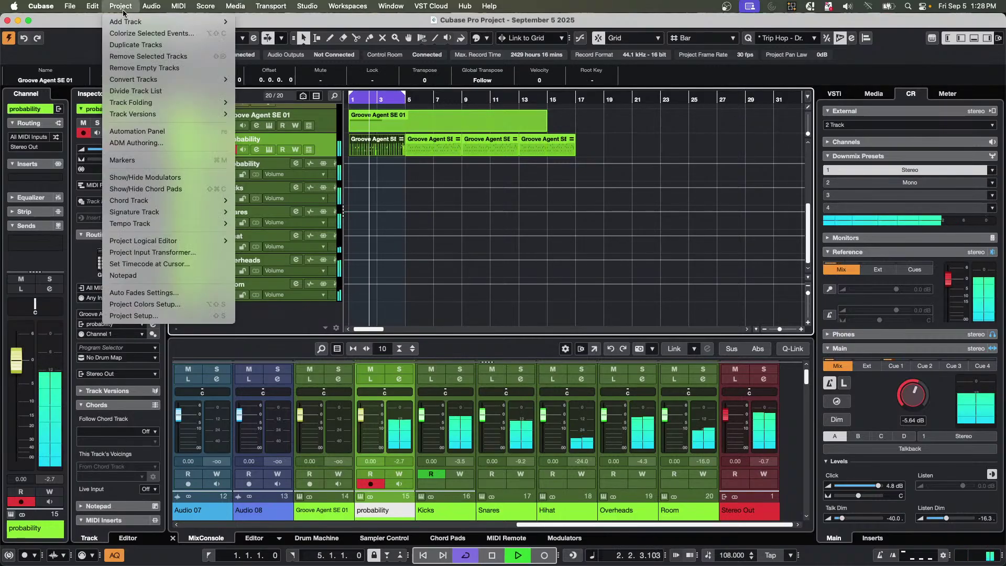
mouse_move(141, 109)
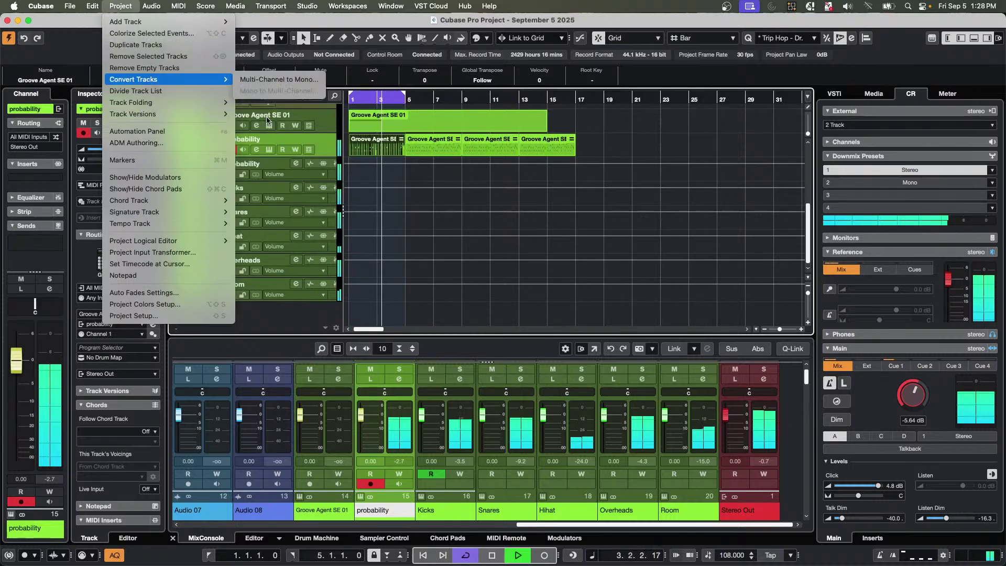
click(323, 143)
click(366, 166)
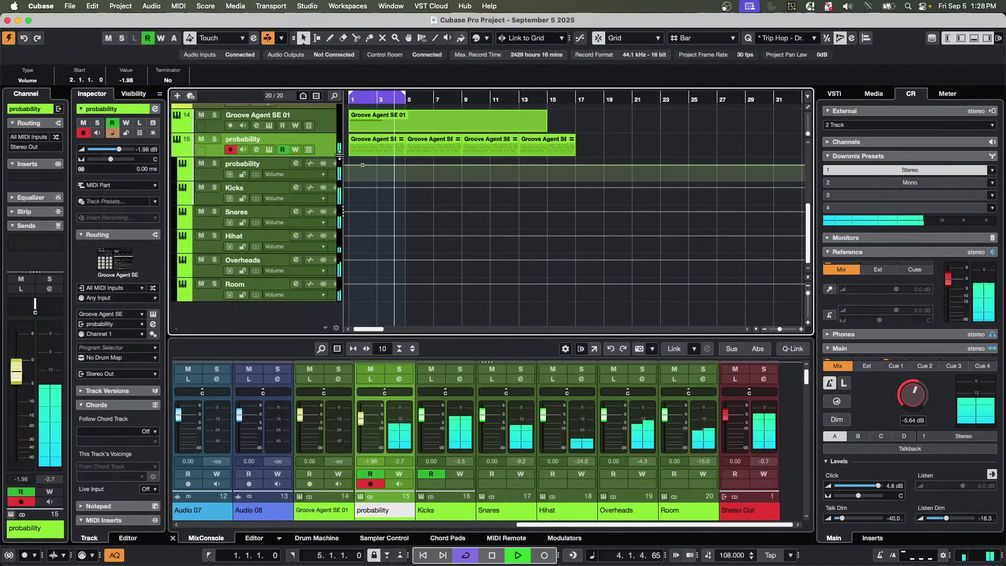
right_click(310, 139)
key(Escape)
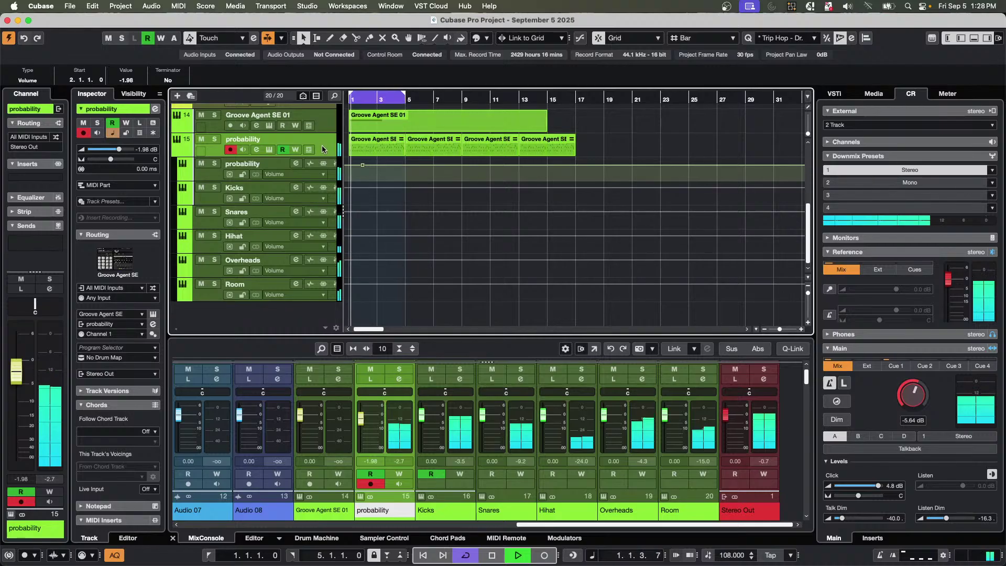
Render the probability track's first event in place as one event, with processing set to Channel Settings.
click(92, 5)
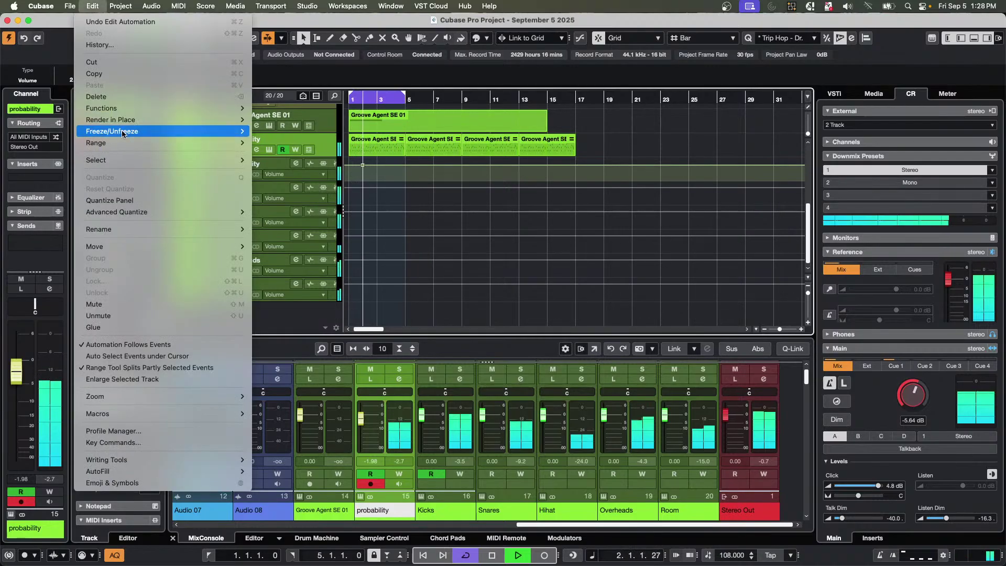
click(375, 149)
click(376, 149)
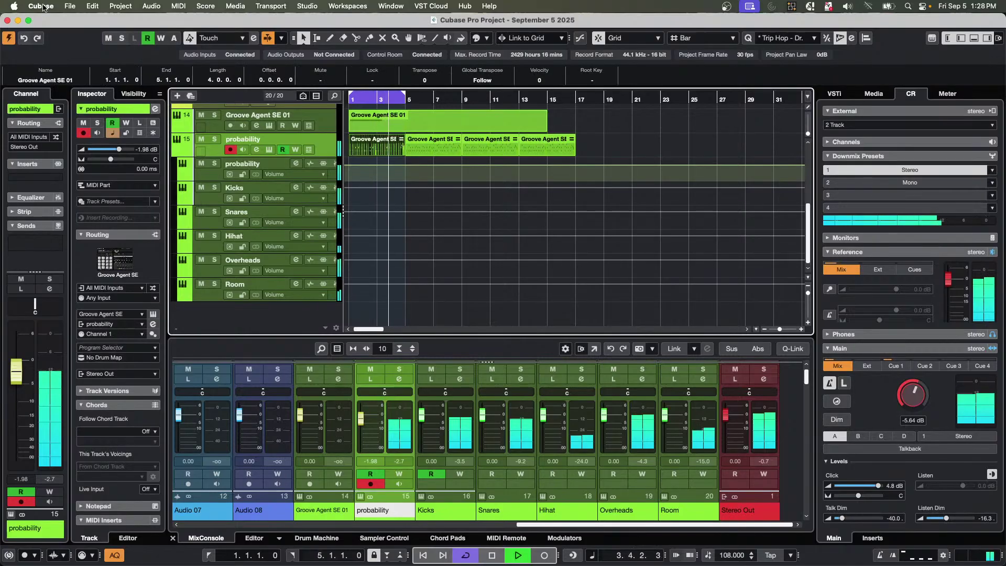
click(92, 6)
mouse_move(136, 120)
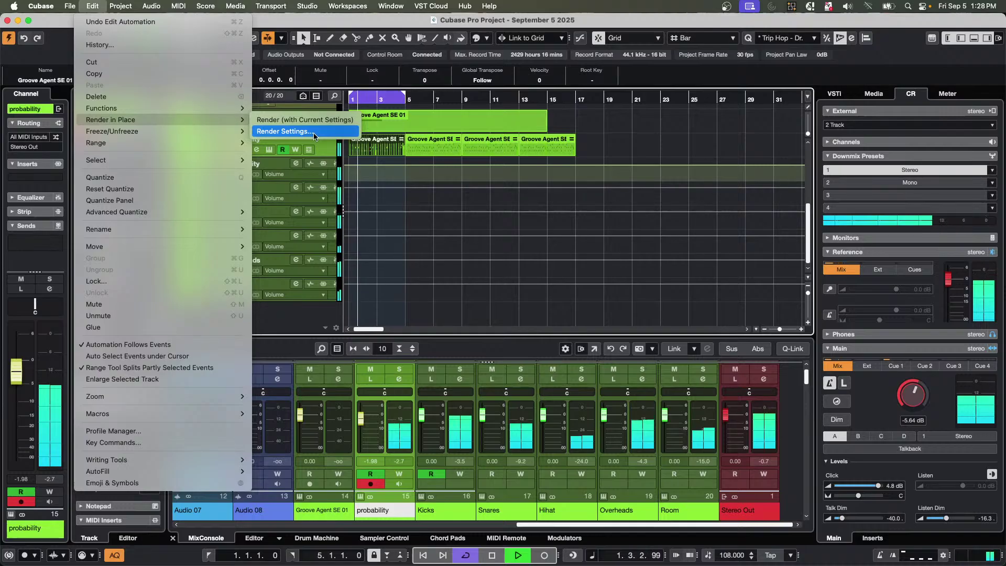
click(314, 133)
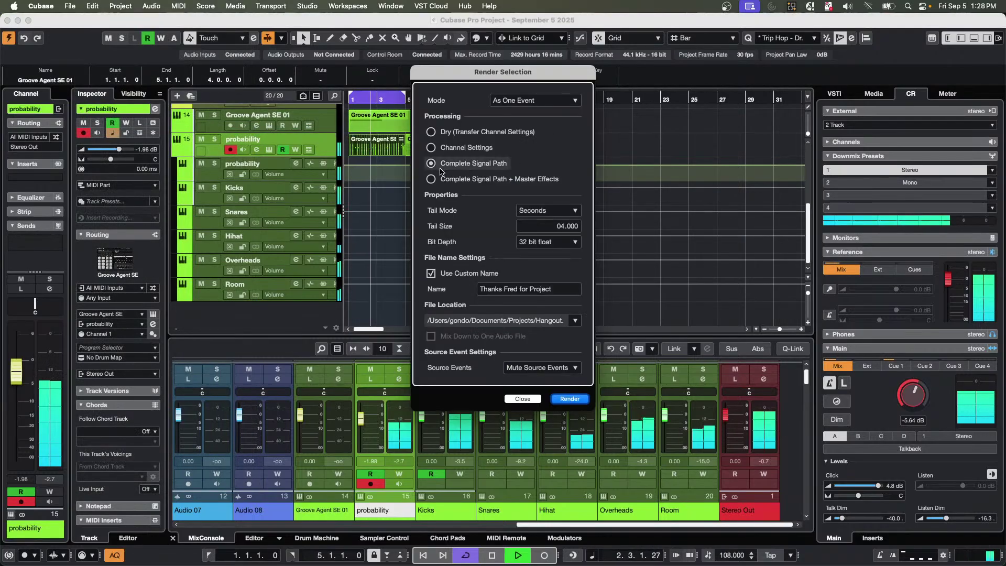
click(431, 148)
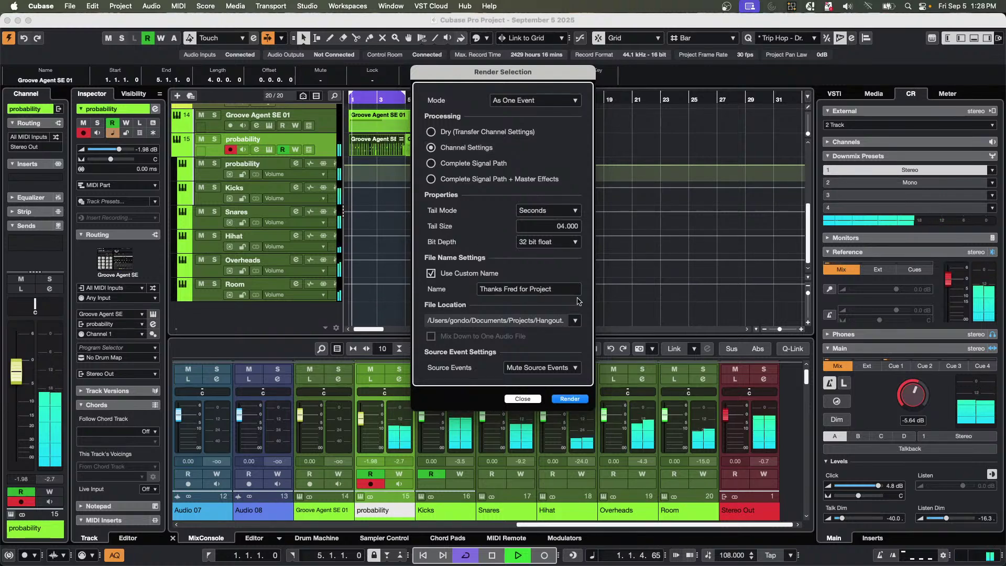
click(570, 399)
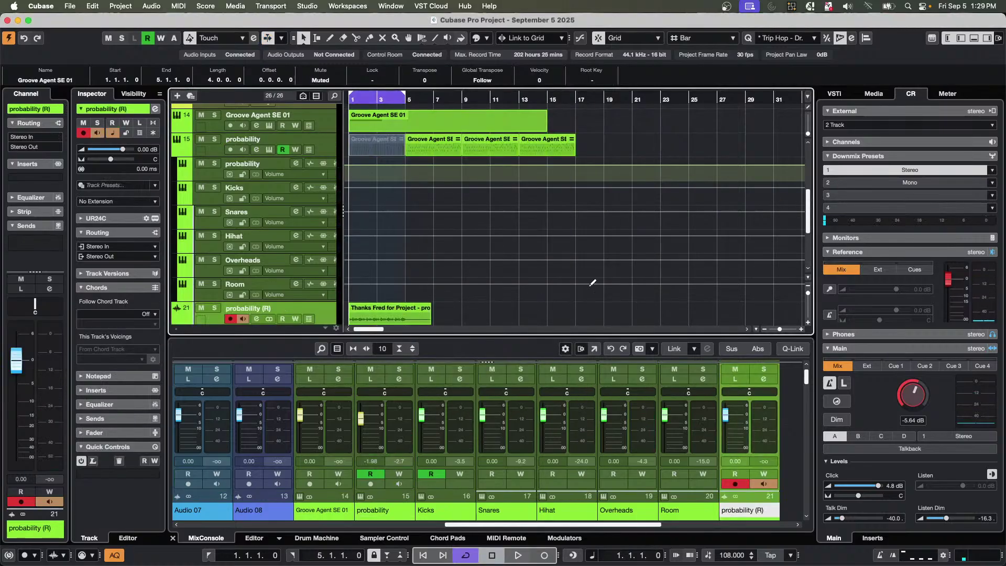
Audition the rendered probability, Kicks, Snares, Hihat, Overheads and Room audio events one by one with the Play tool.
scroll(475, 257, down, 6)
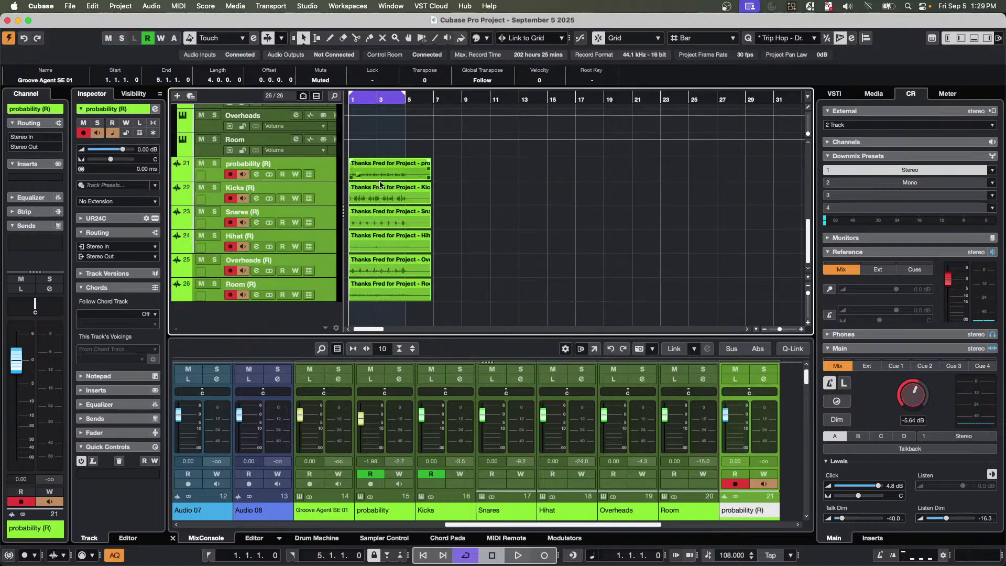
right_click(382, 187)
click(499, 189)
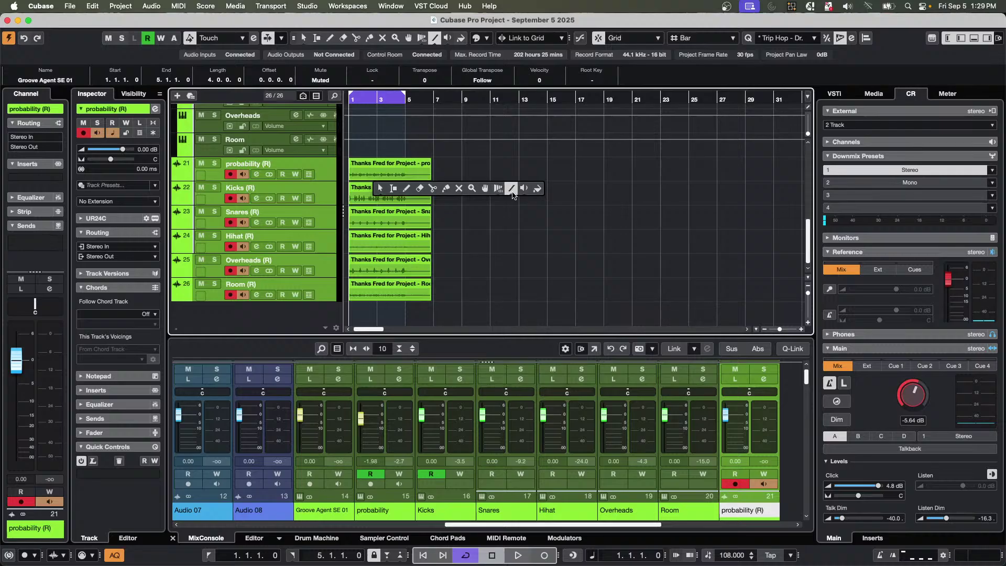
click(524, 188)
click(356, 167)
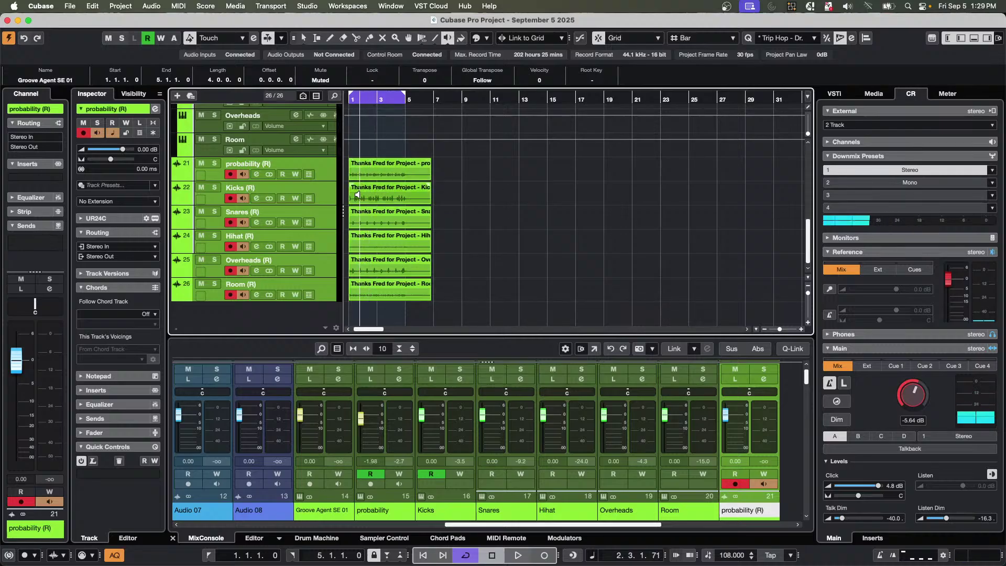
click(359, 191)
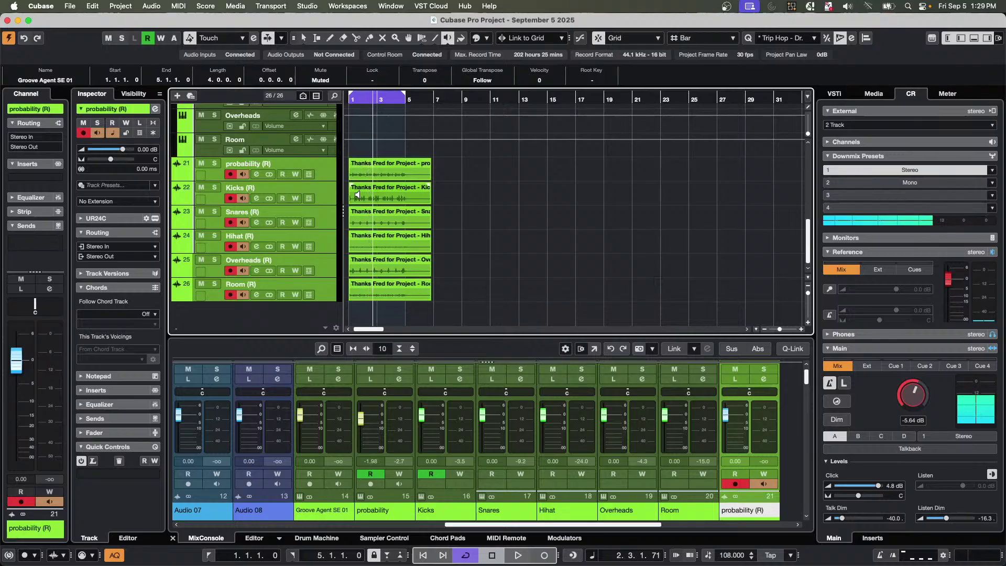
click(363, 219)
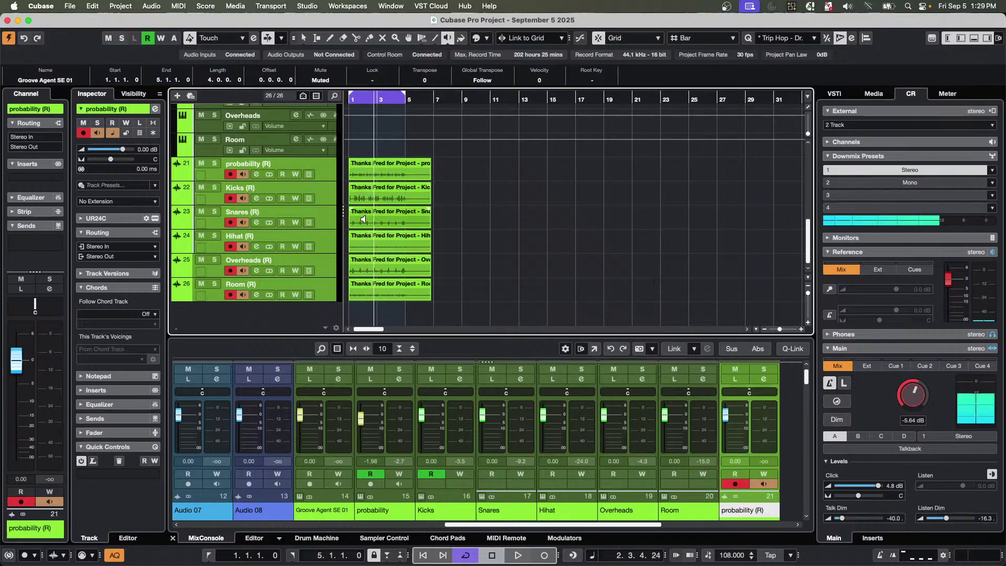
click(370, 242)
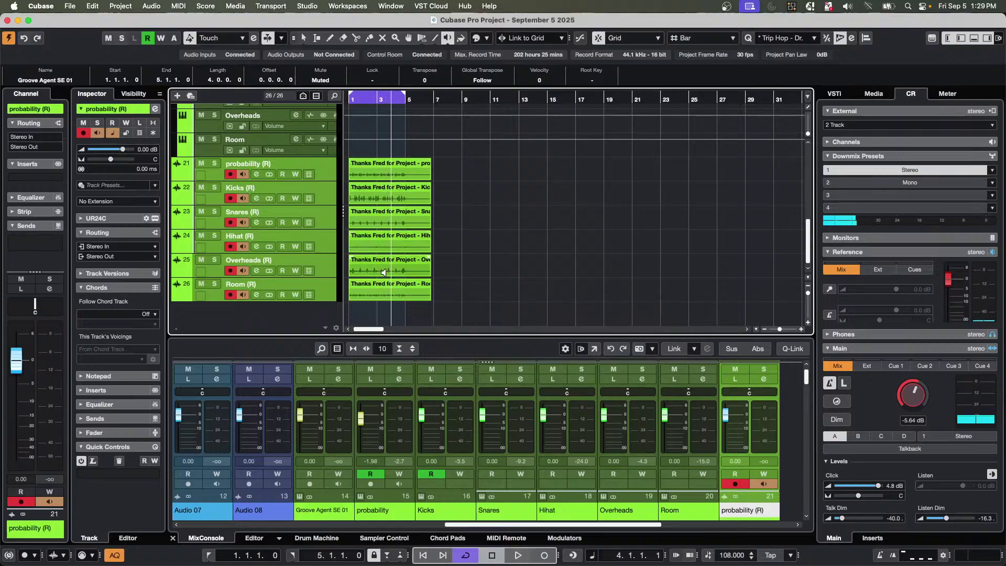
click(372, 269)
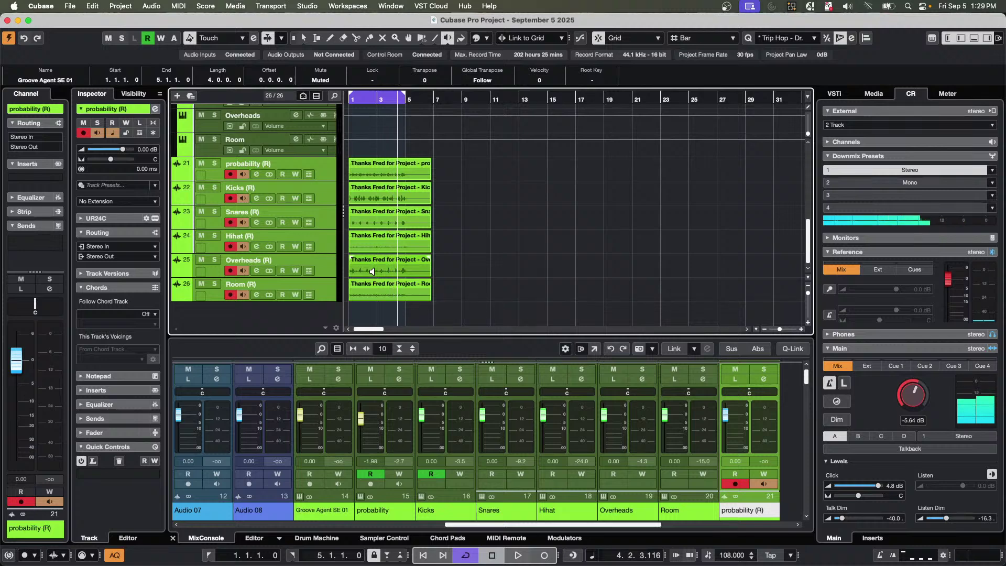
click(362, 286)
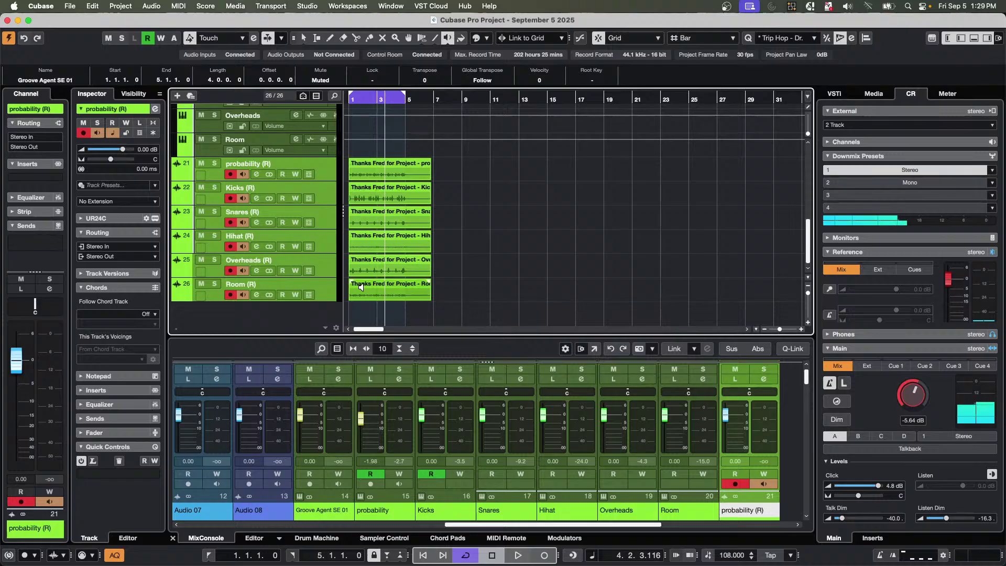
scroll(481, 141, up, 10)
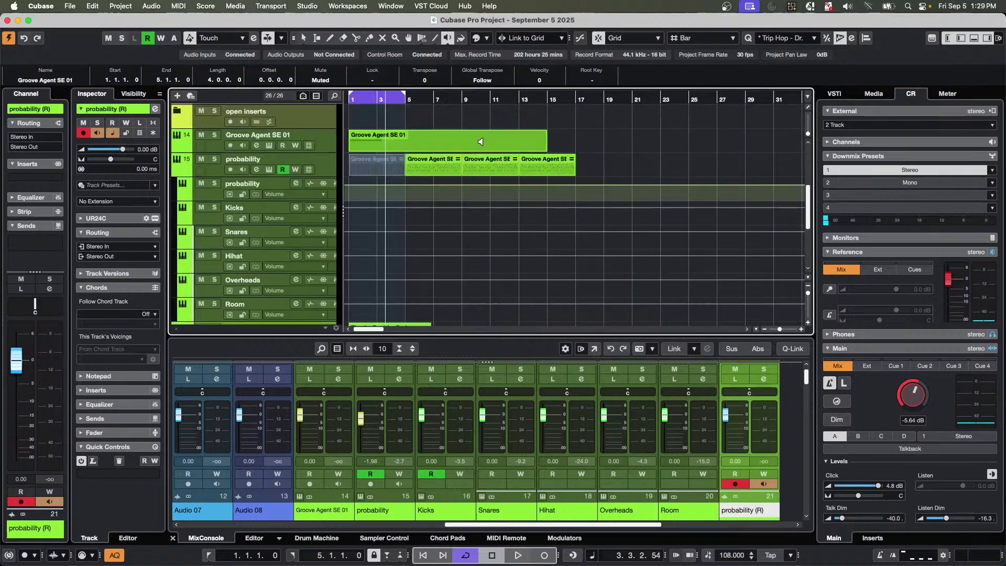
scroll(437, 153, down, 10)
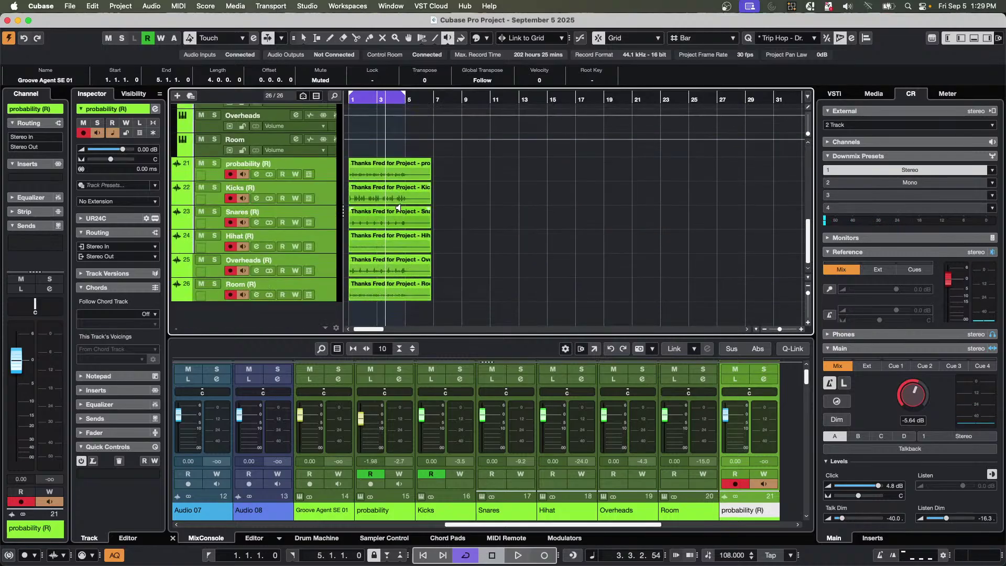
Add one Groove Agent SE instrument track below the Room (R) track, with its audio output set to Stereo Out.
click(331, 150)
right_click(331, 151)
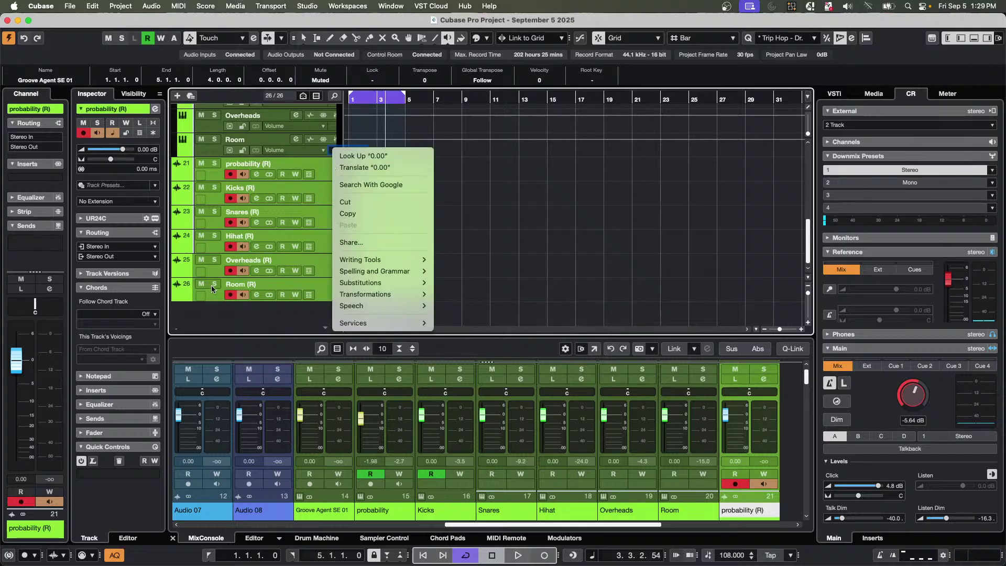
click(214, 299)
click(229, 298)
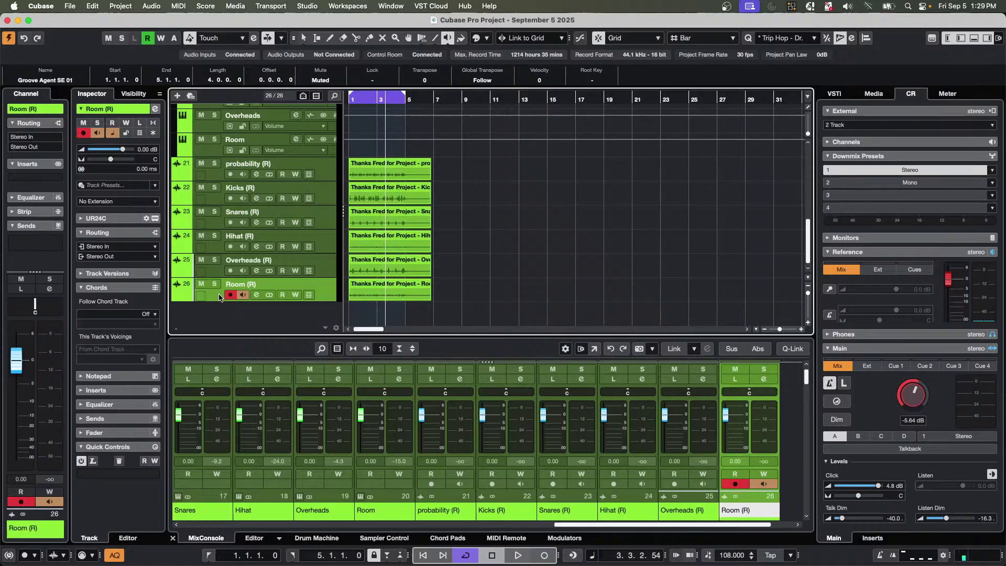
right_click(229, 298)
mouse_move(229, 298)
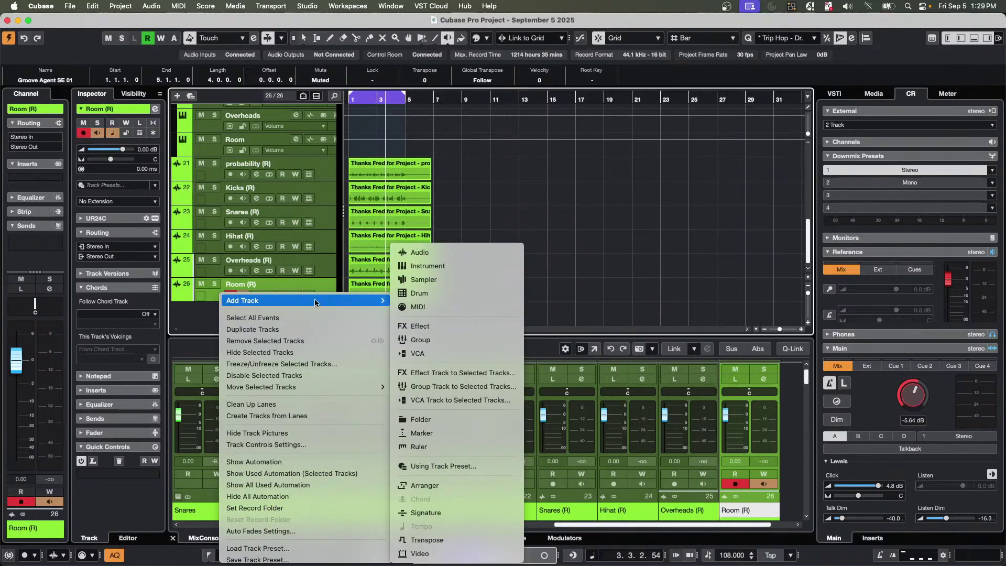
click(485, 265)
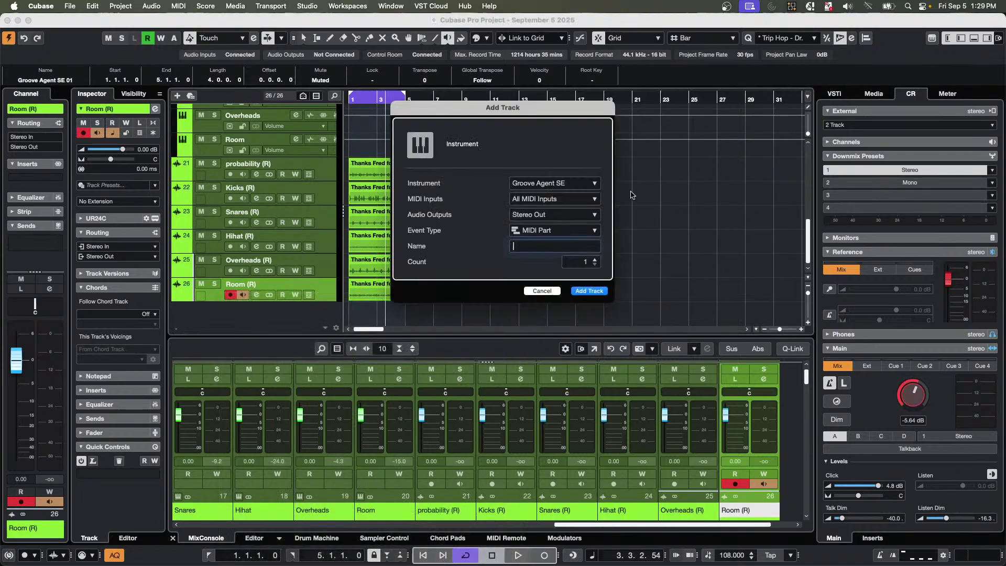
click(597, 292)
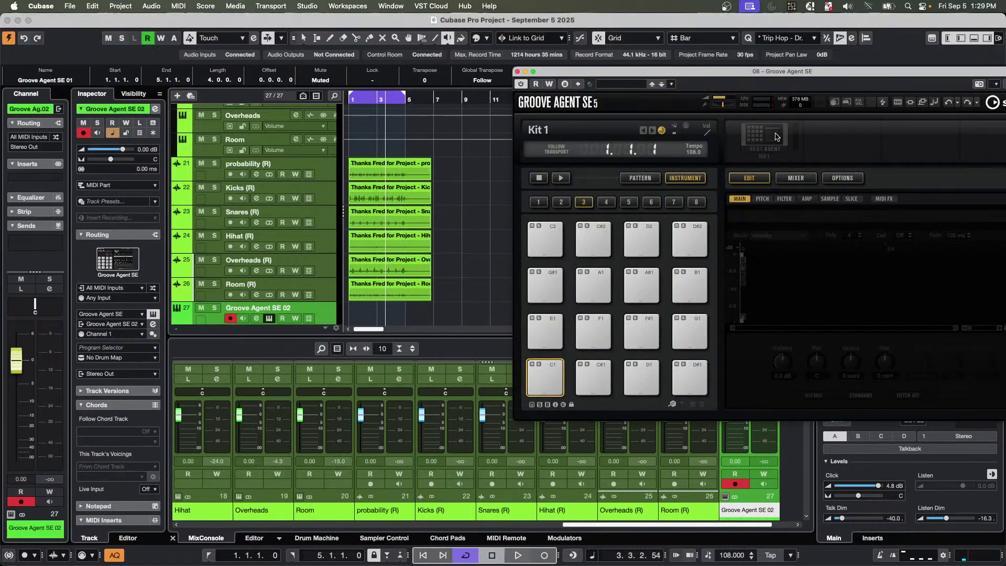
Load the Detroit 5am kit with its patterns from the Future Past Perfect library into the new Groove Agent SE.
drag(747, 72, 611, 56)
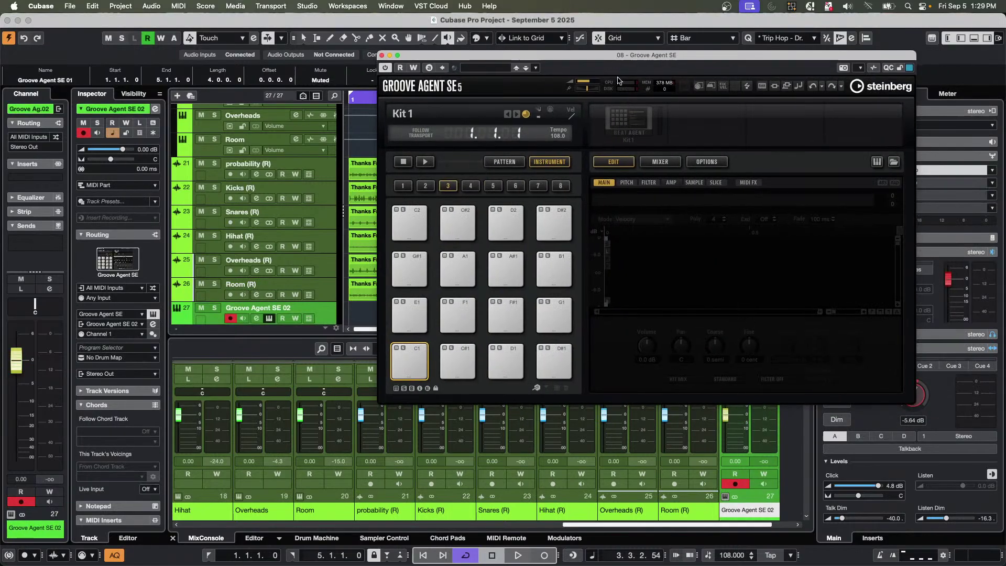
right_click(632, 125)
click(664, 131)
right_click(636, 126)
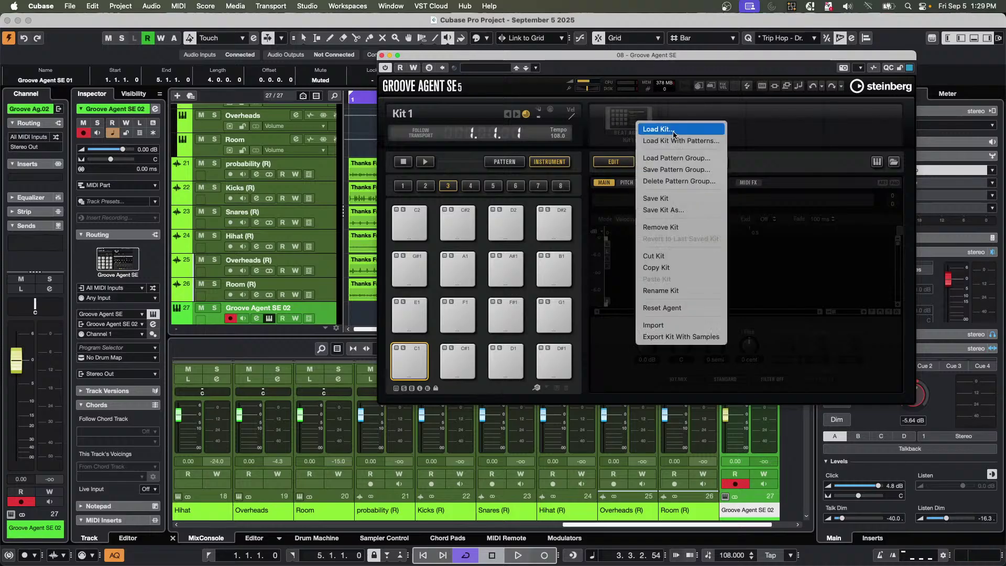
click(675, 141)
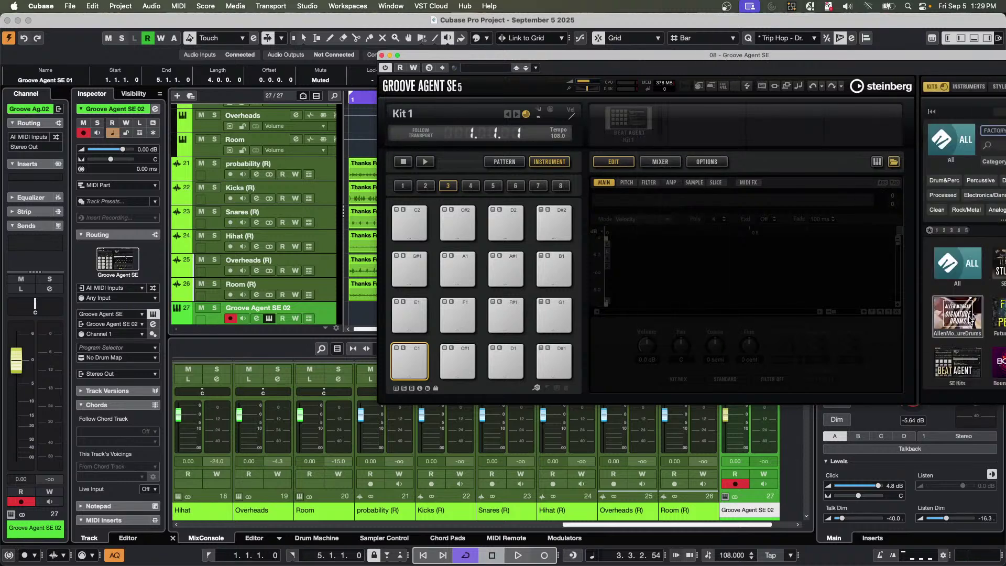
click(997, 315)
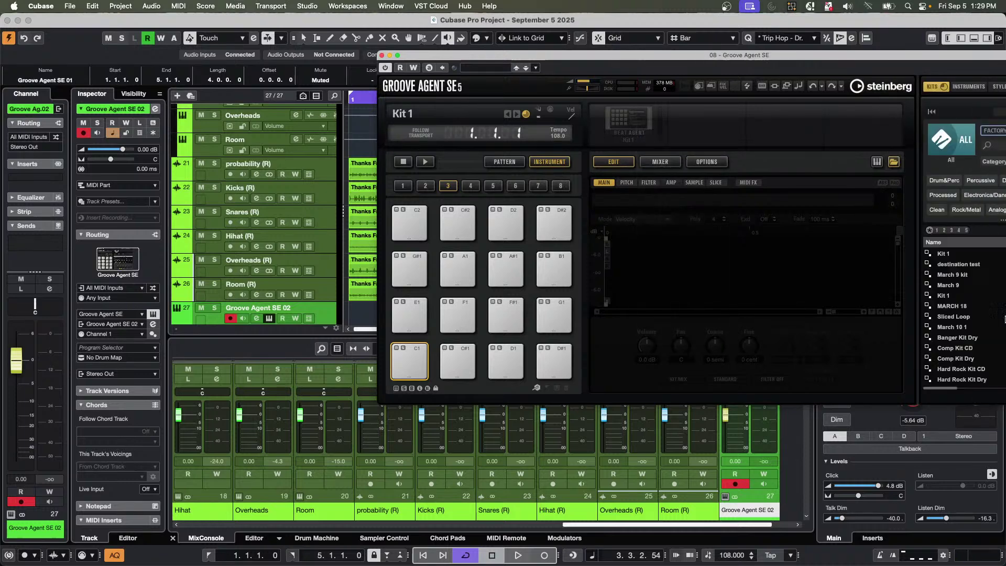
double_click(964, 306)
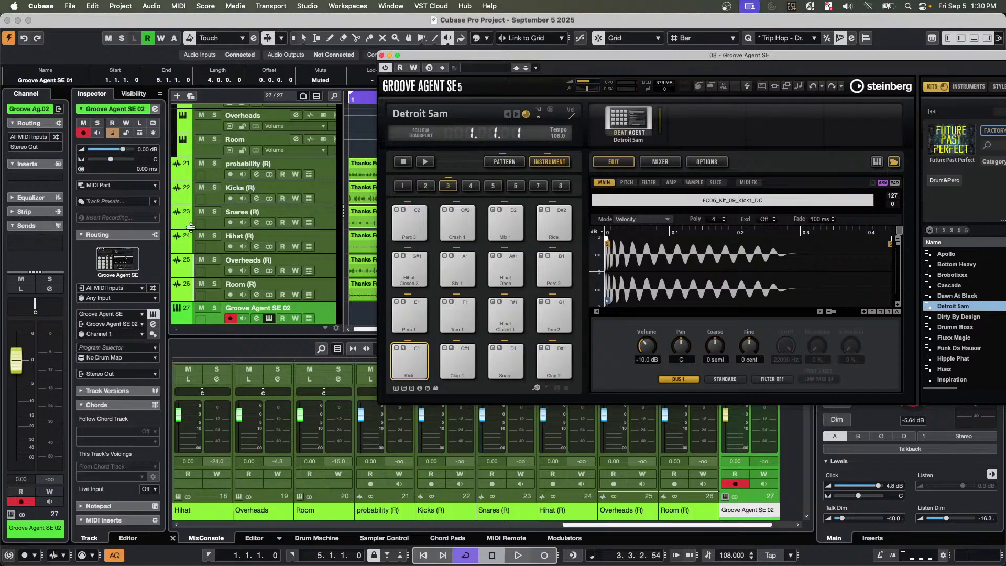
Audition the Kick pad, play the Detroit 5am kit's pattern, and examine the output routing options for the Kick pad.
click(412, 363)
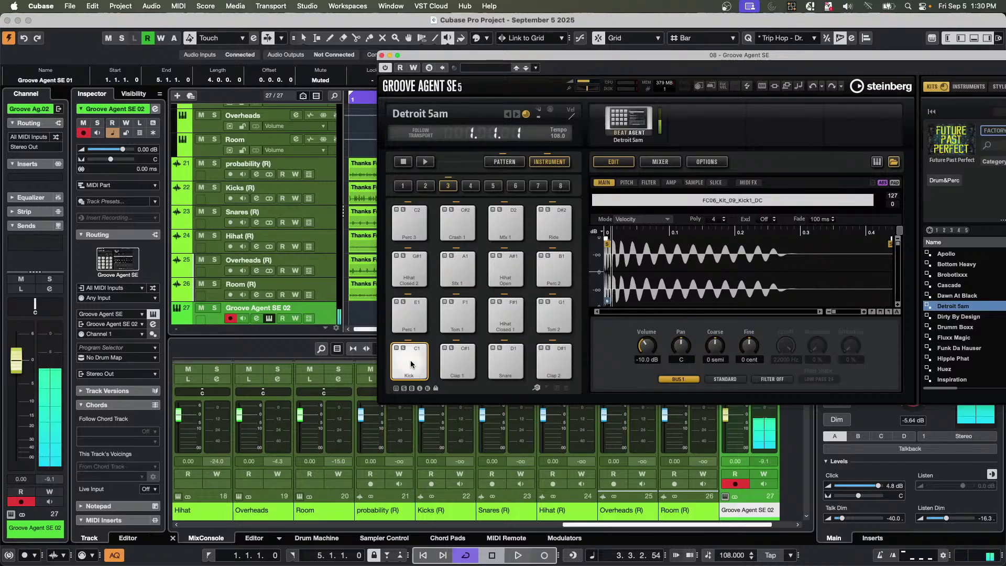
click(426, 162)
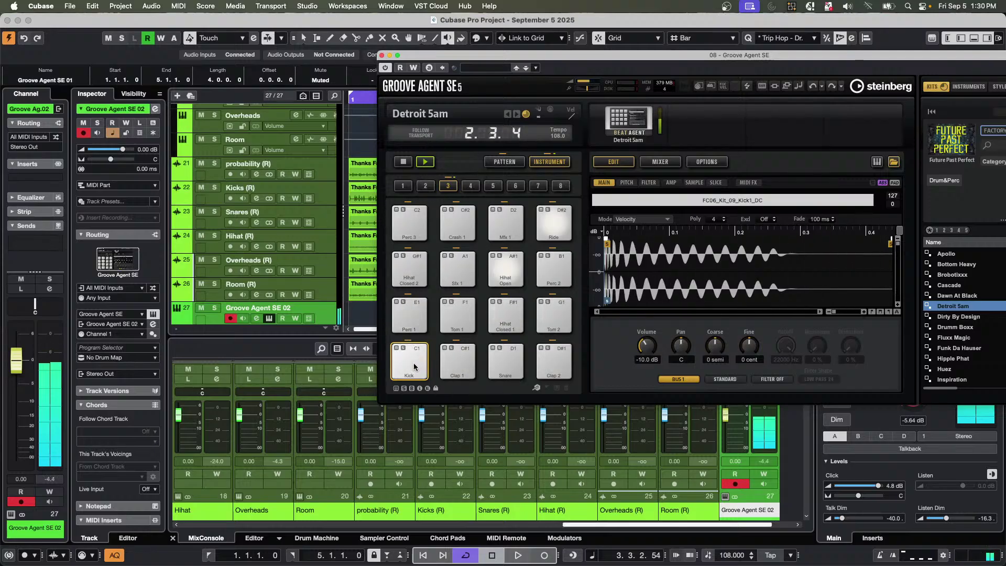
click(679, 379)
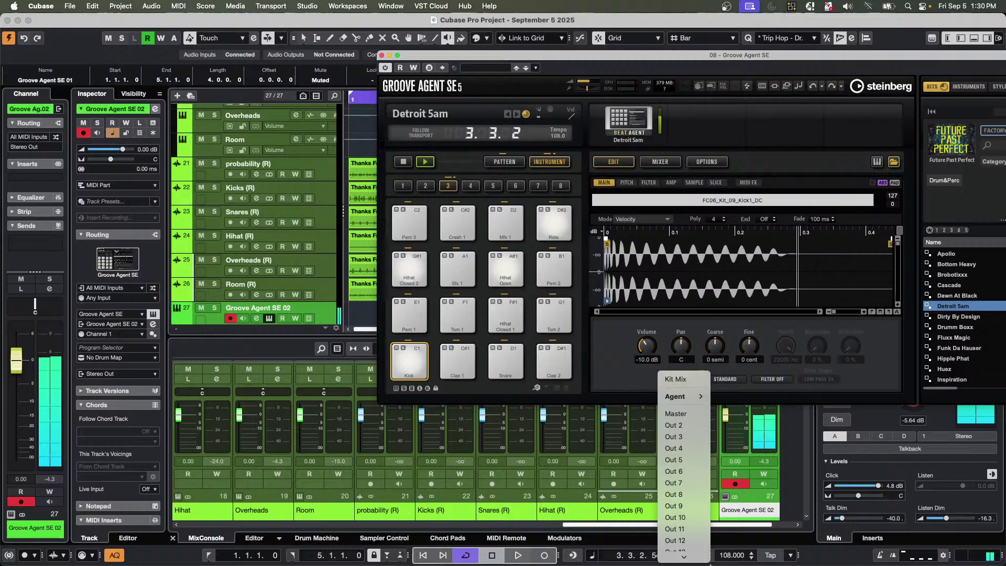
mouse_move(711, 562)
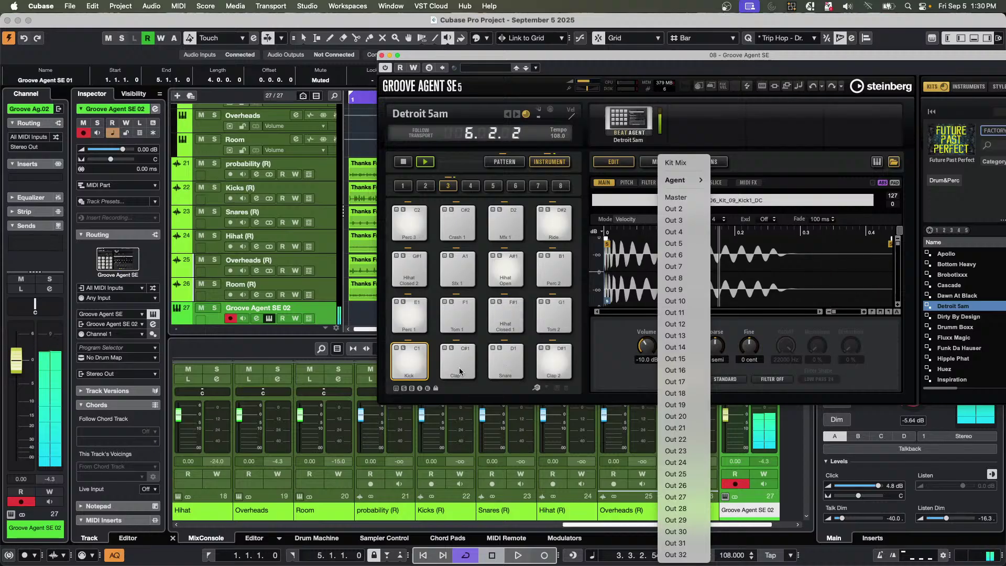
click(685, 278)
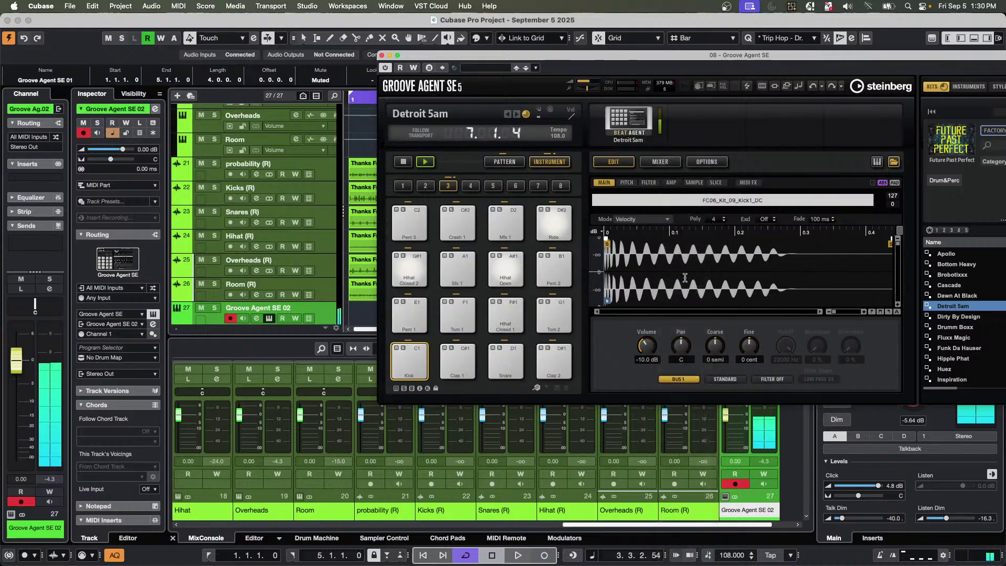
click(404, 161)
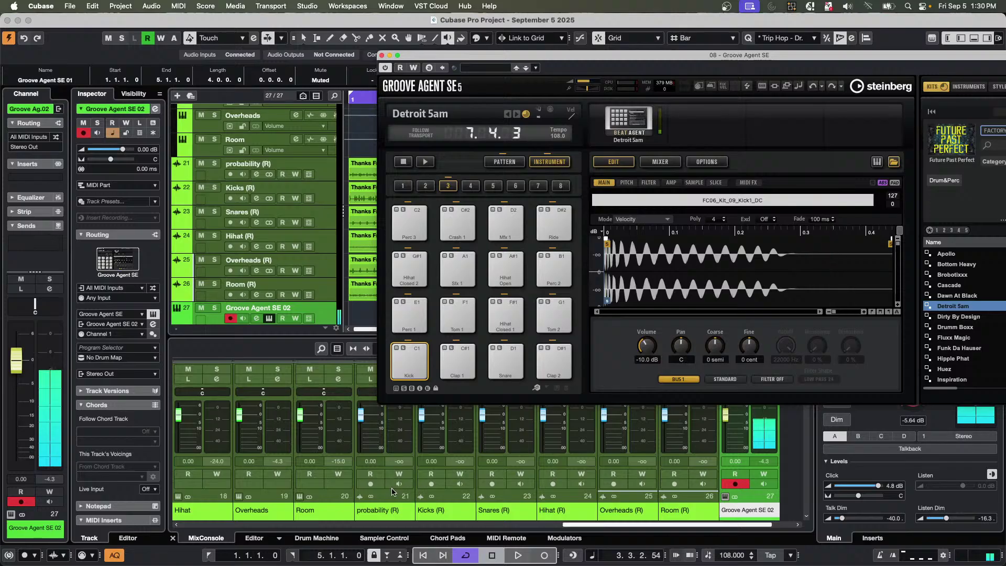
click(410, 361)
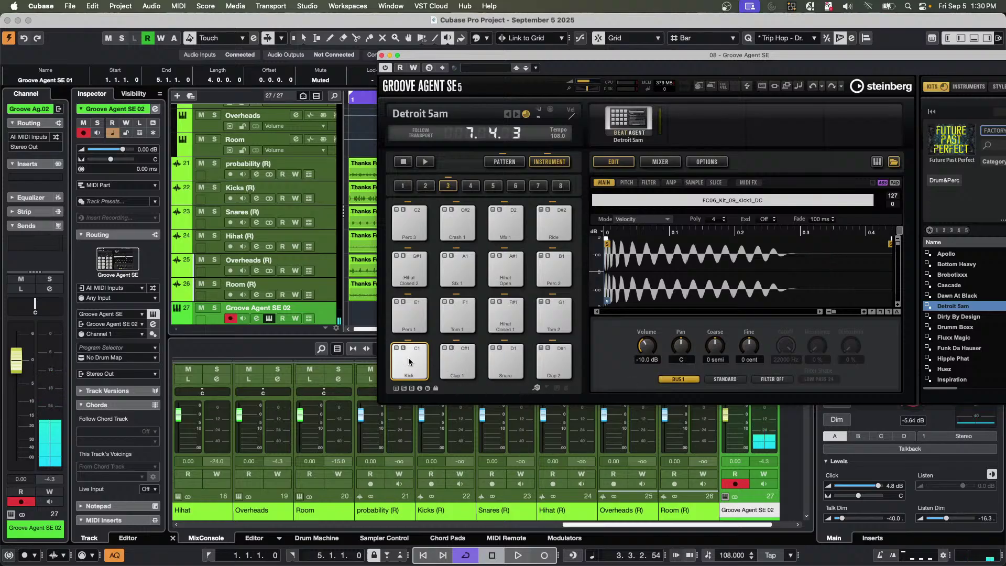
click(679, 379)
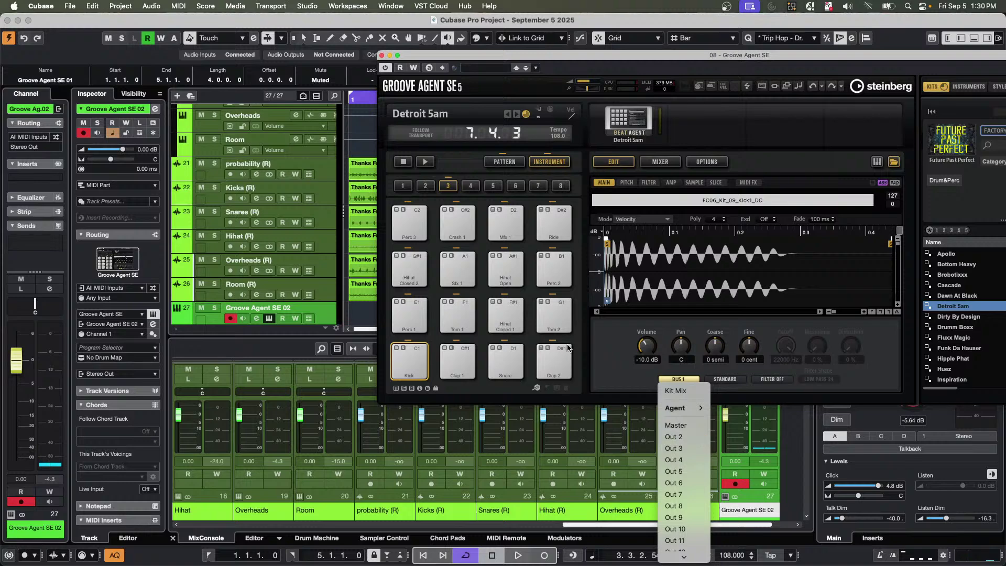
mouse_move(680, 408)
Close Groove Agent SE and undo adding its new instrument track and the rendered audio tracks.
click(382, 55)
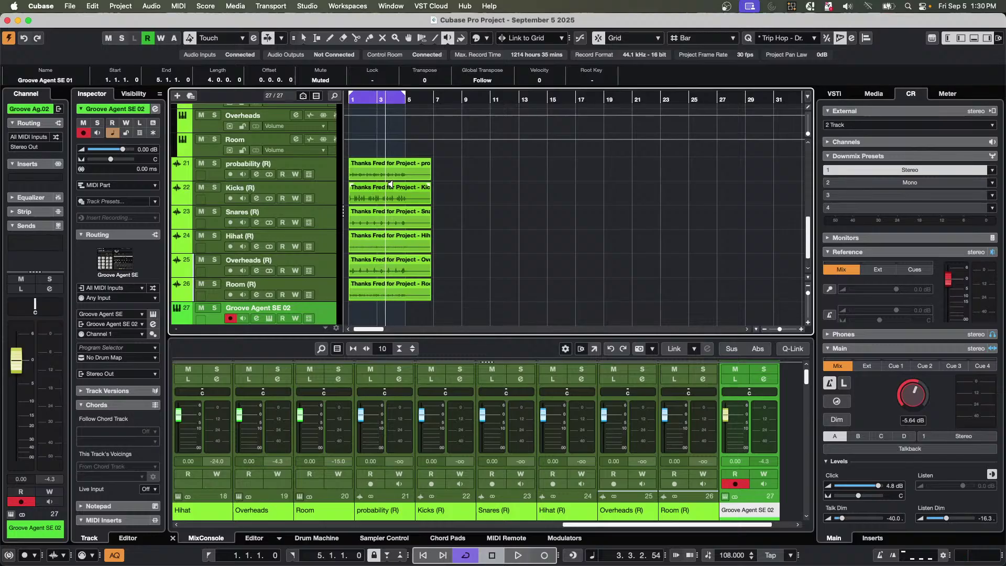
key(super+z)
key(super+z)
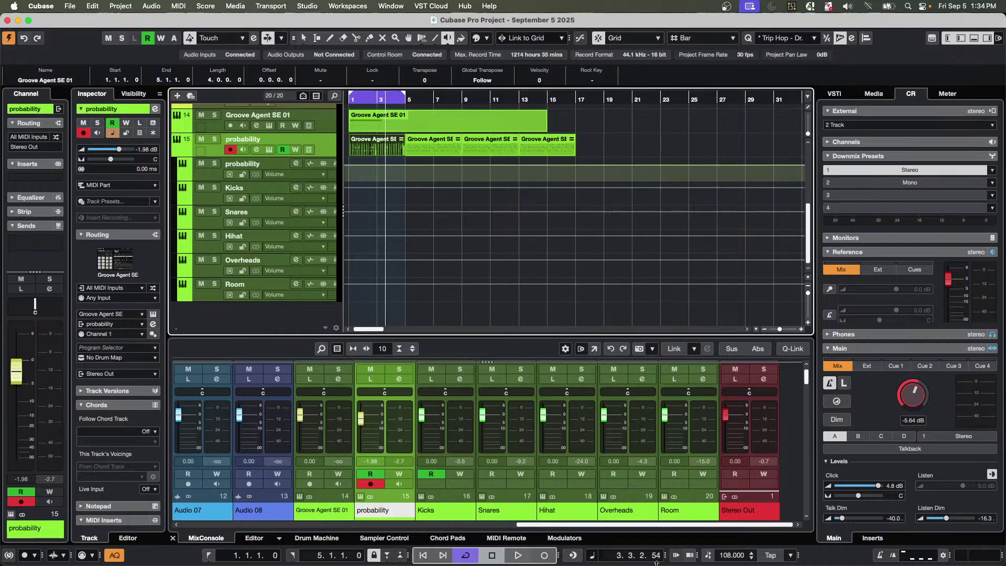
Show the Korg nanoKONTROL2 surface in MIDI Remote and list its available mapping pages.
click(457, 538)
click(507, 539)
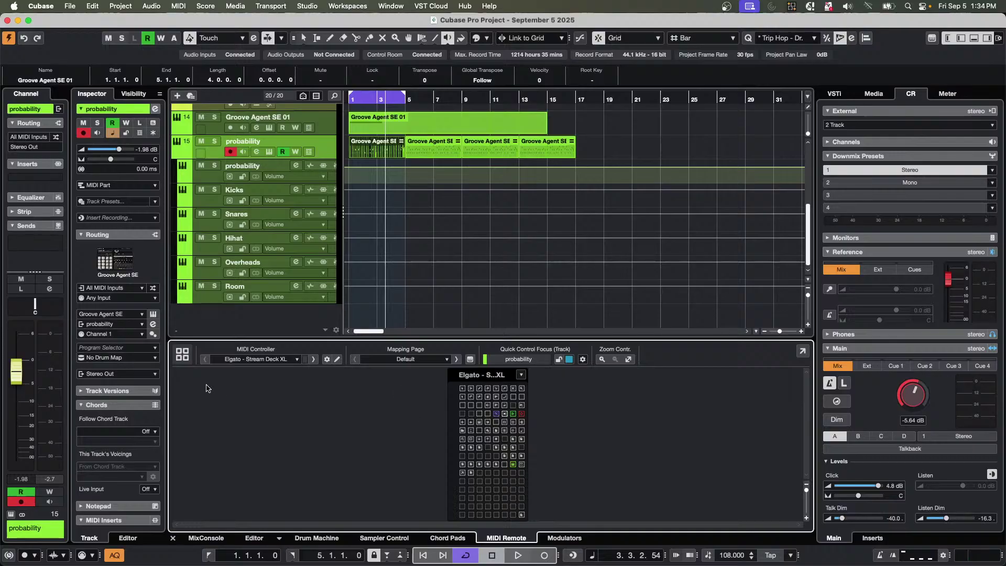
click(182, 354)
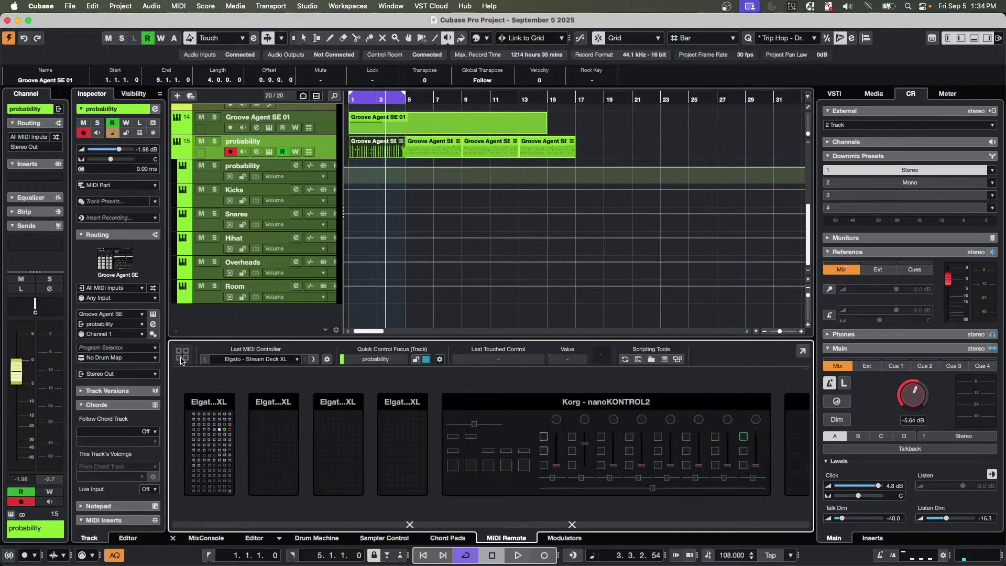
click(541, 402)
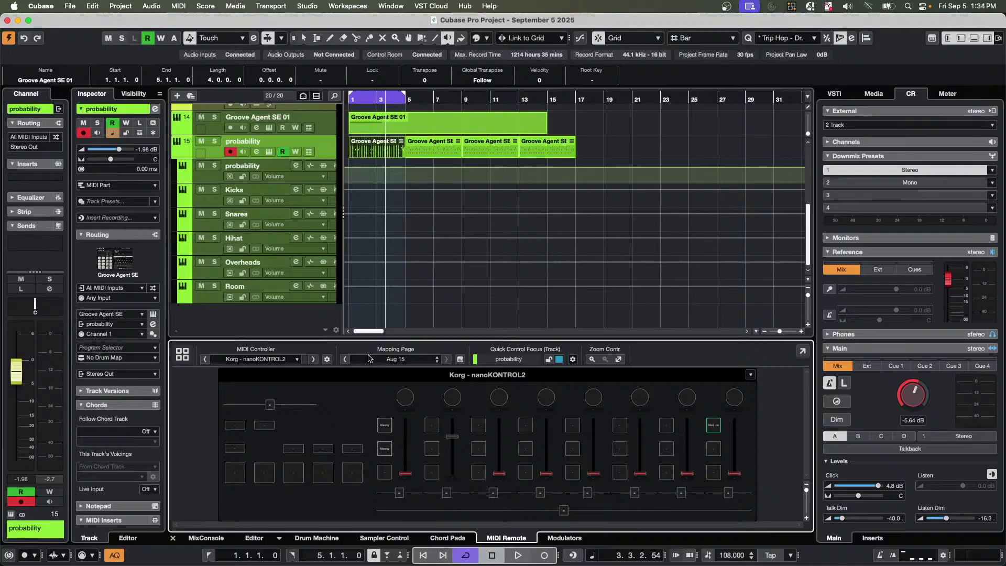
click(404, 361)
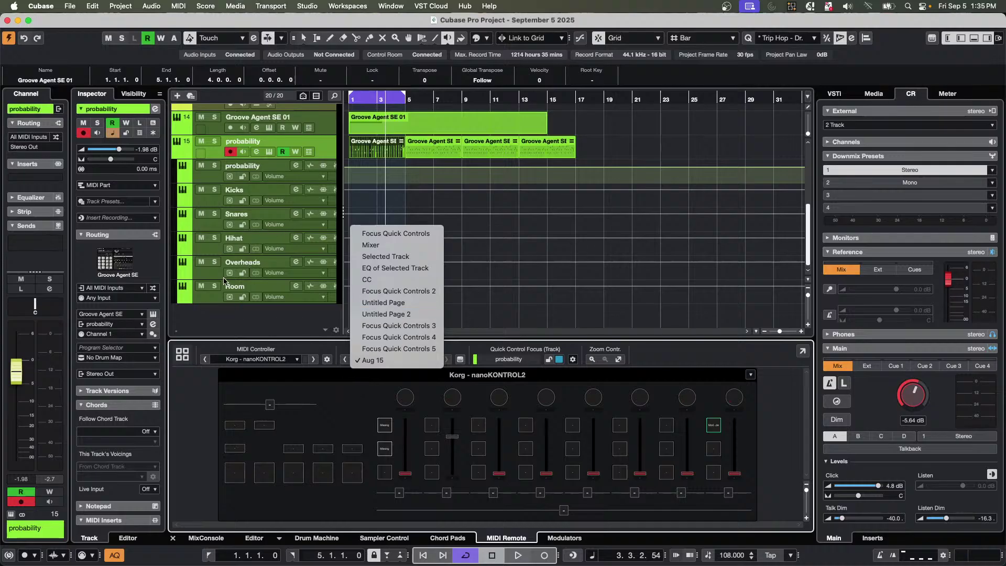
Select the Room channel and add the Frequency EQ to its first insert slot.
click(207, 299)
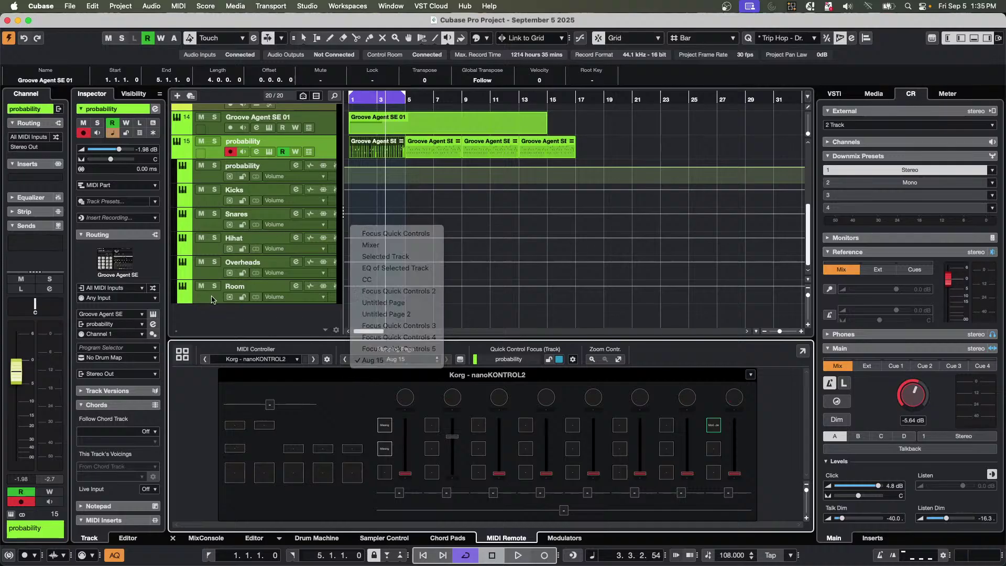
click(53, 178)
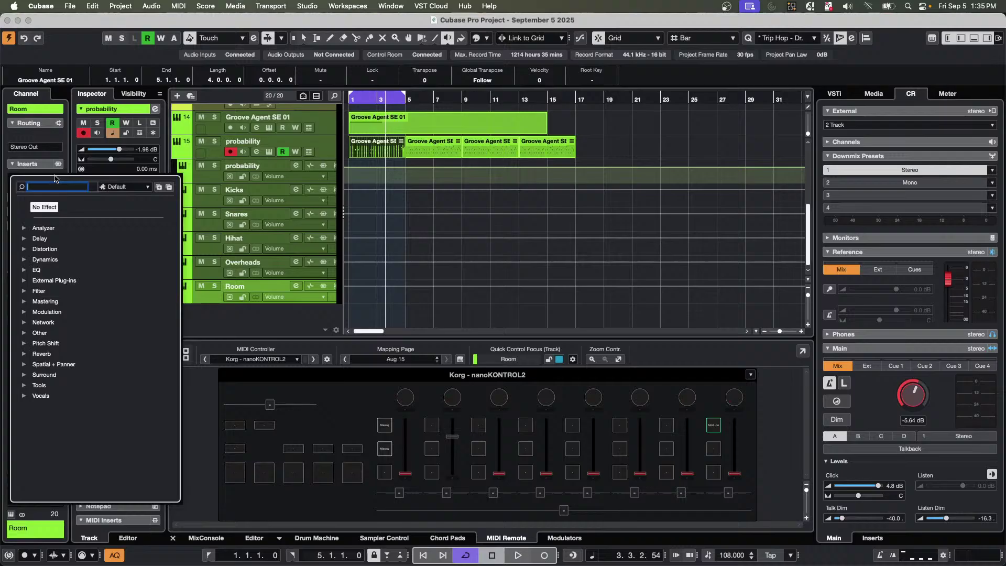
click(24, 270)
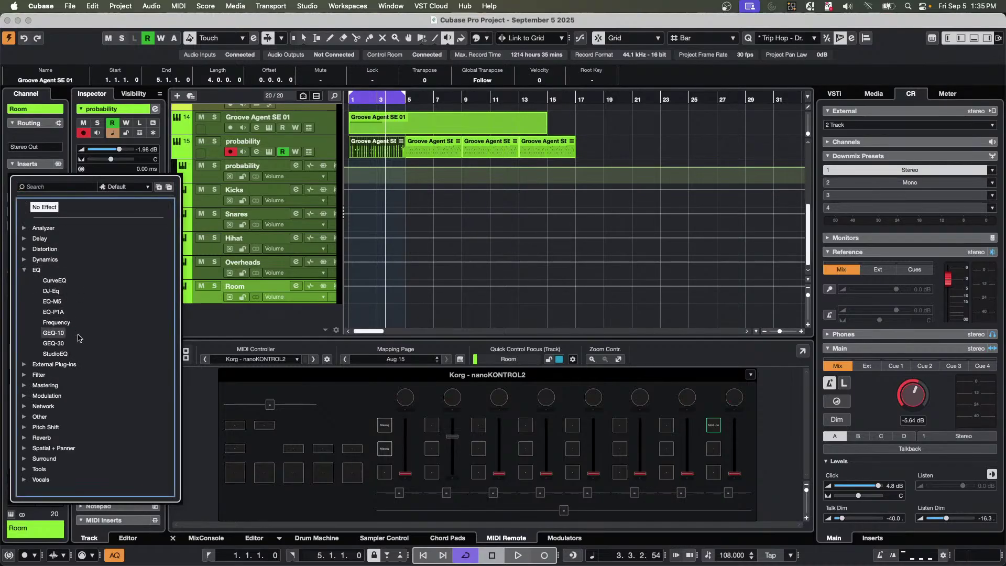
click(58, 322)
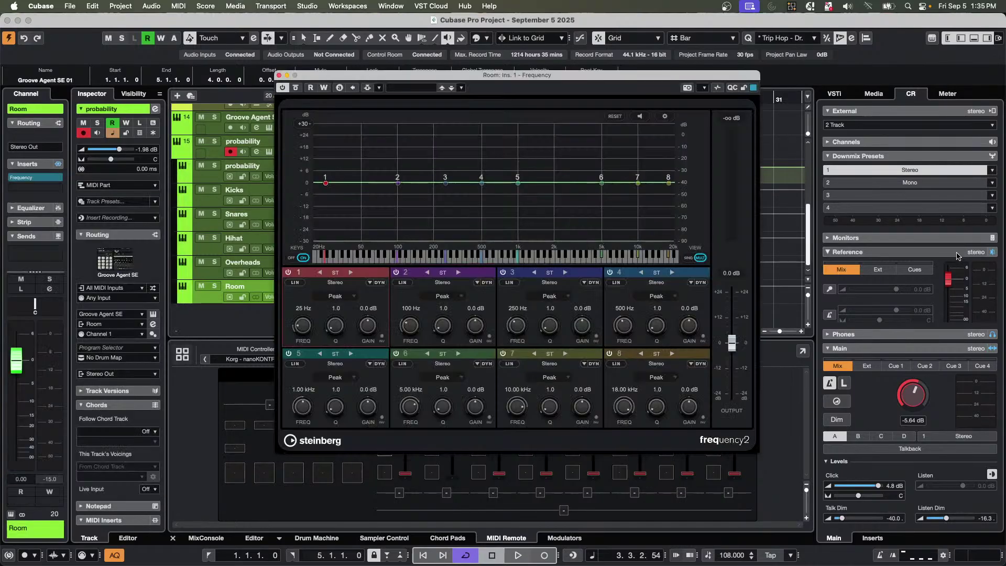
Show the Quick Controls section in the Frequency plug-in window.
click(717, 88)
click(718, 89)
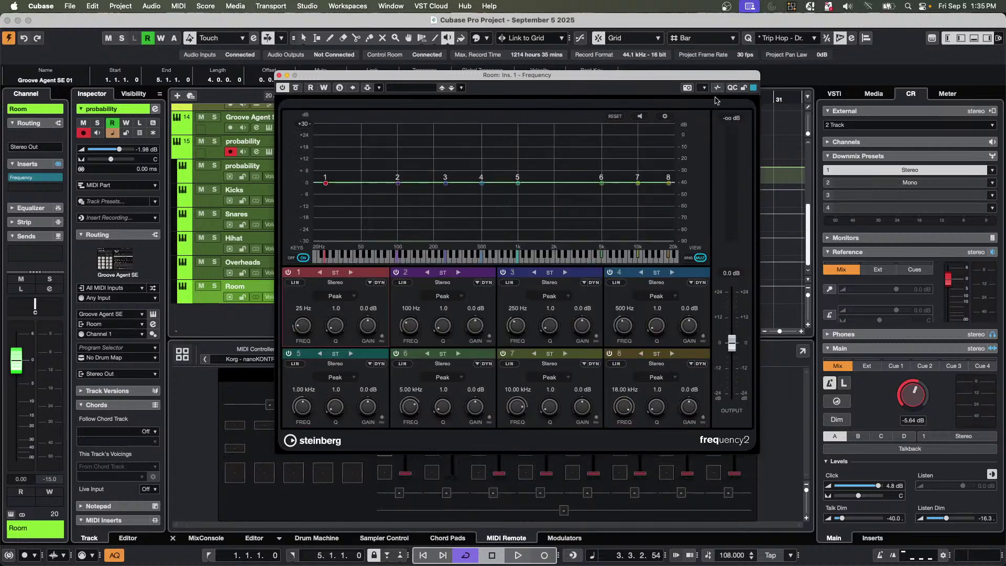
click(705, 89)
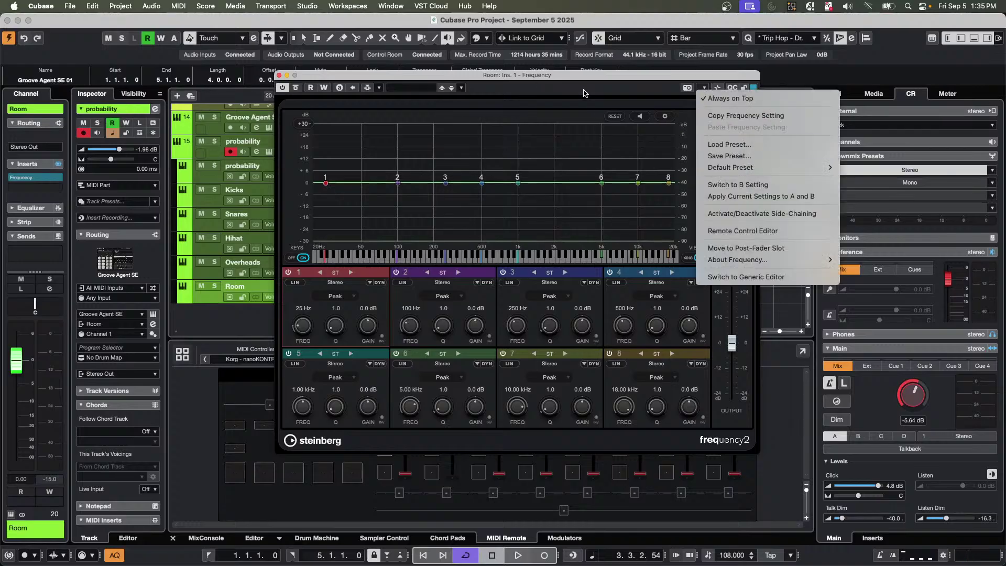
click(604, 107)
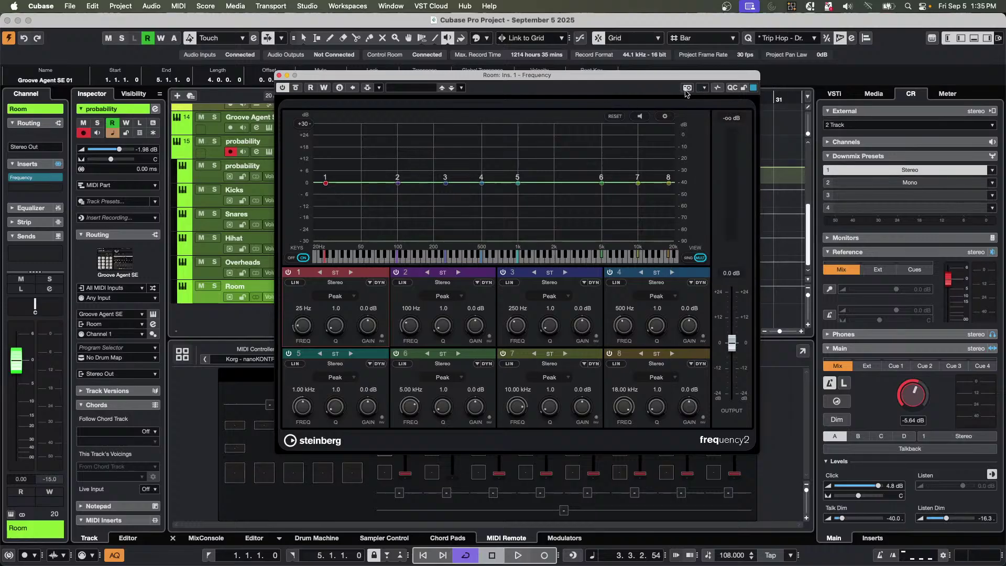
click(733, 88)
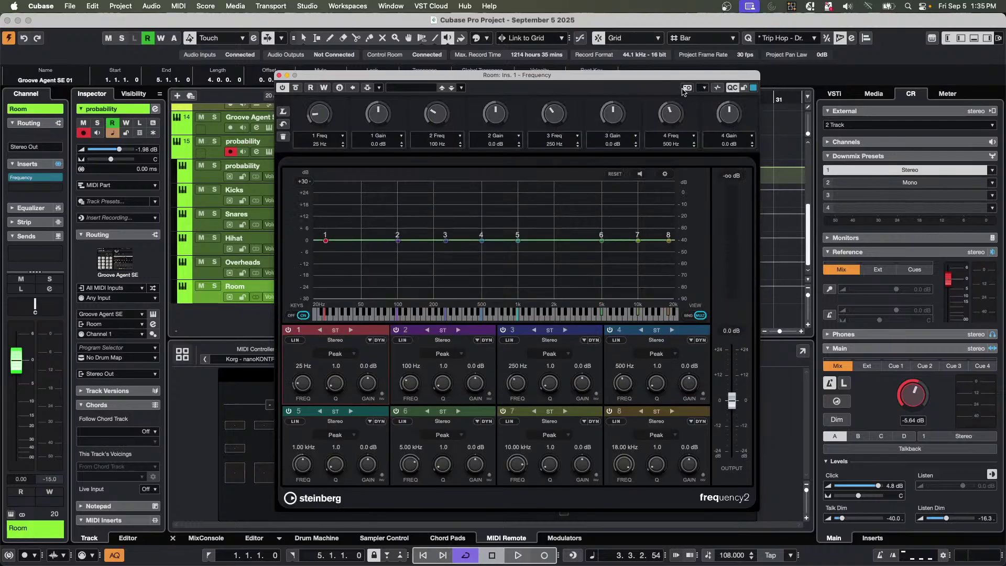
Set the nanoKONTROL2 mapping page to Focus Quick Controls and give the Frequency plug-in window the focus.
click(176, 408)
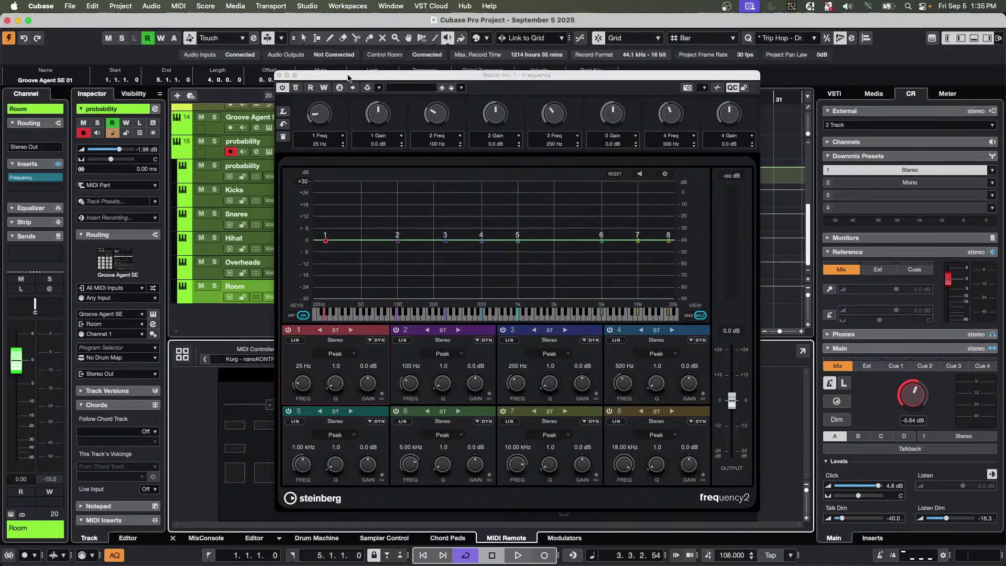
drag(350, 77, 594, 54)
click(401, 359)
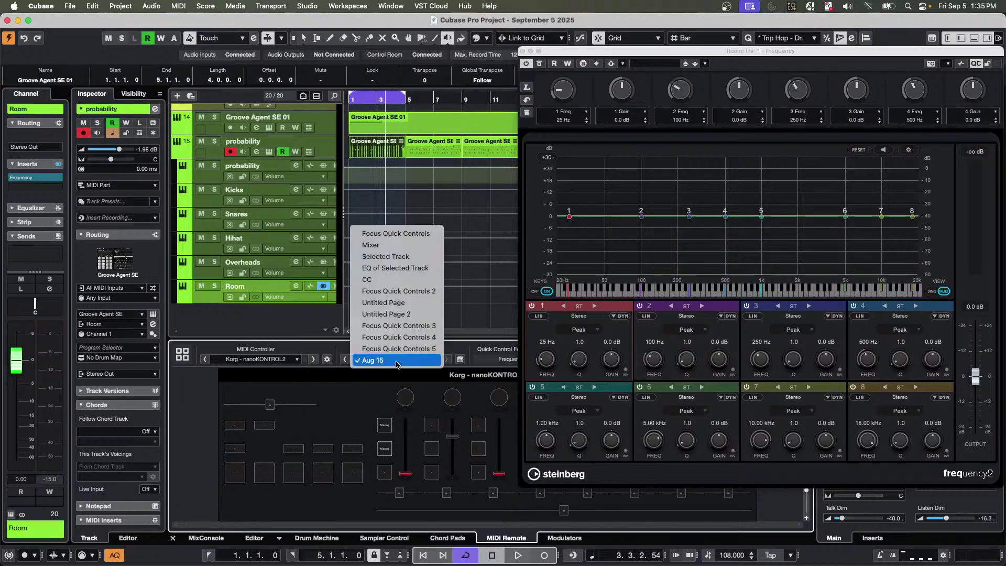
click(407, 234)
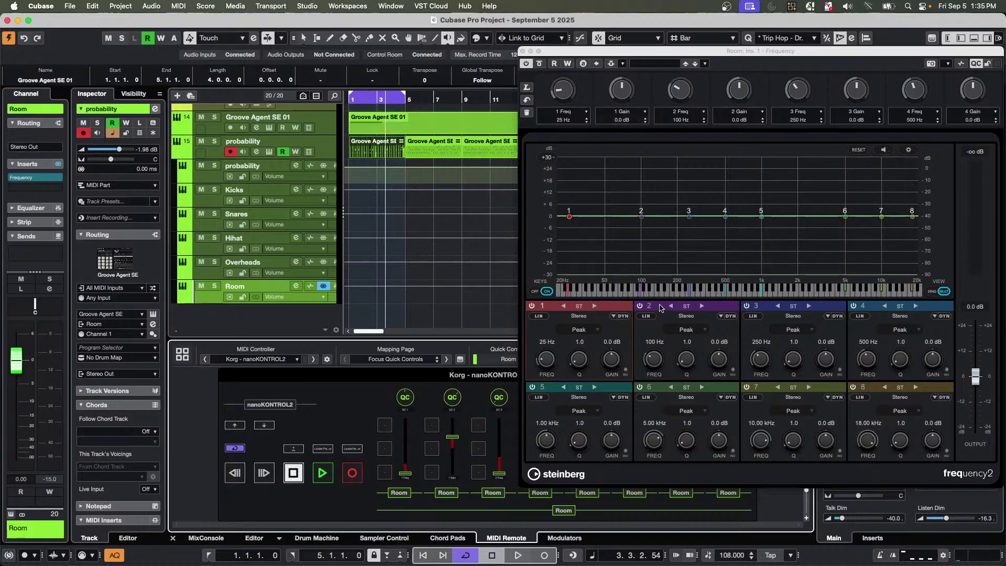
click(649, 60)
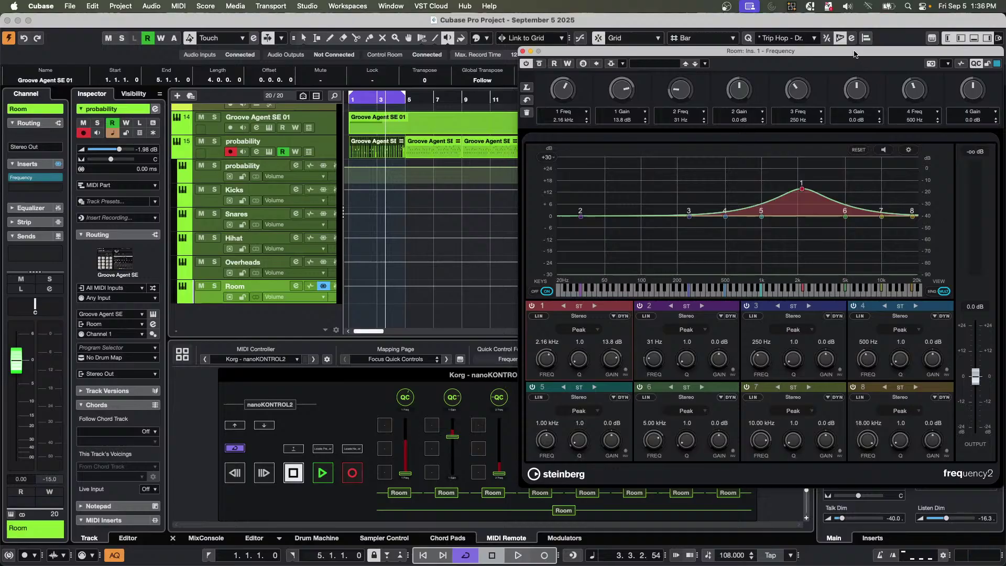
Examine the parameter pages of Frequency's standard layout in the Remote Control Editor, and close the editor.
drag(856, 52, 616, 58)
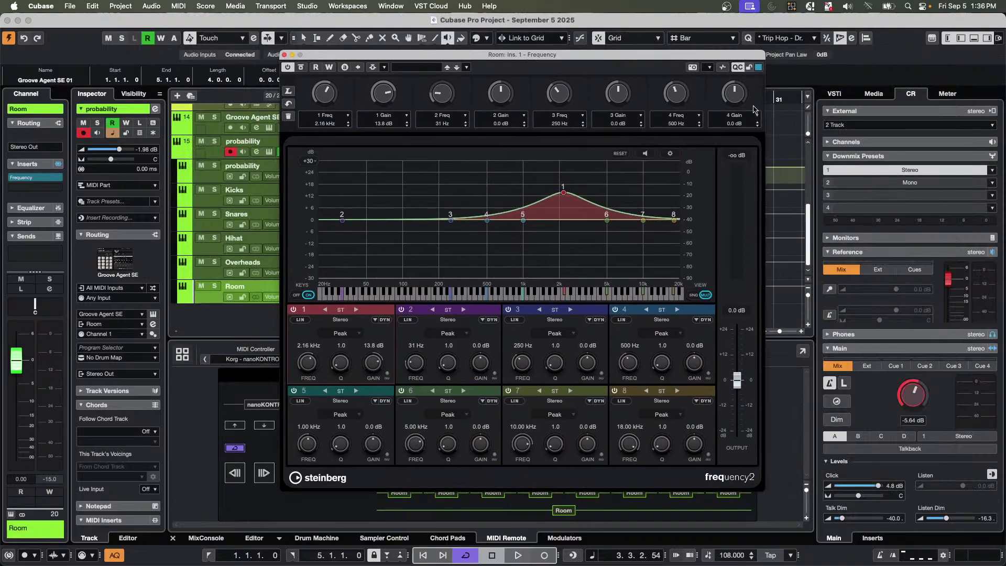
click(710, 68)
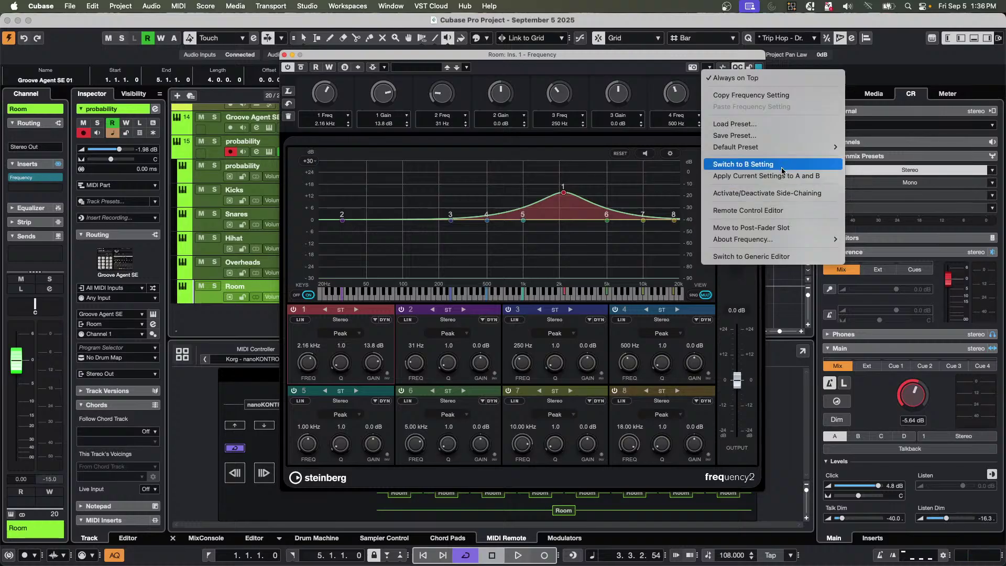
click(774, 212)
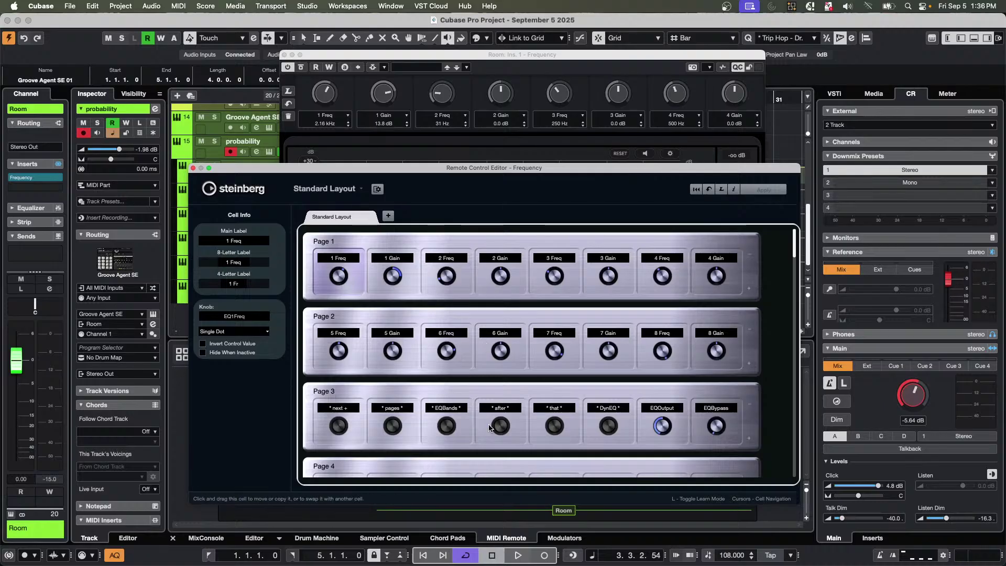
scroll(489, 352, down, 10)
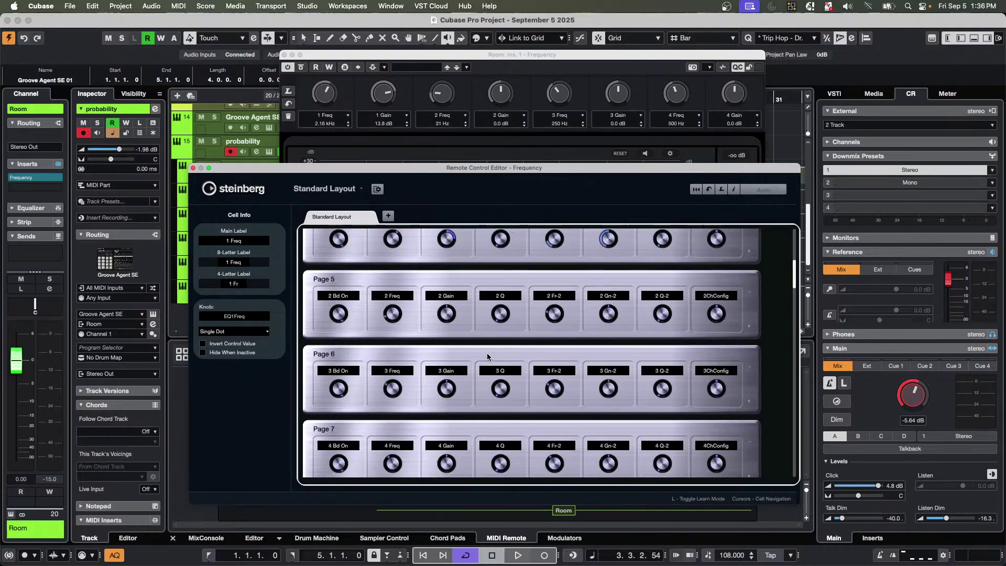
scroll(487, 354, up, 10)
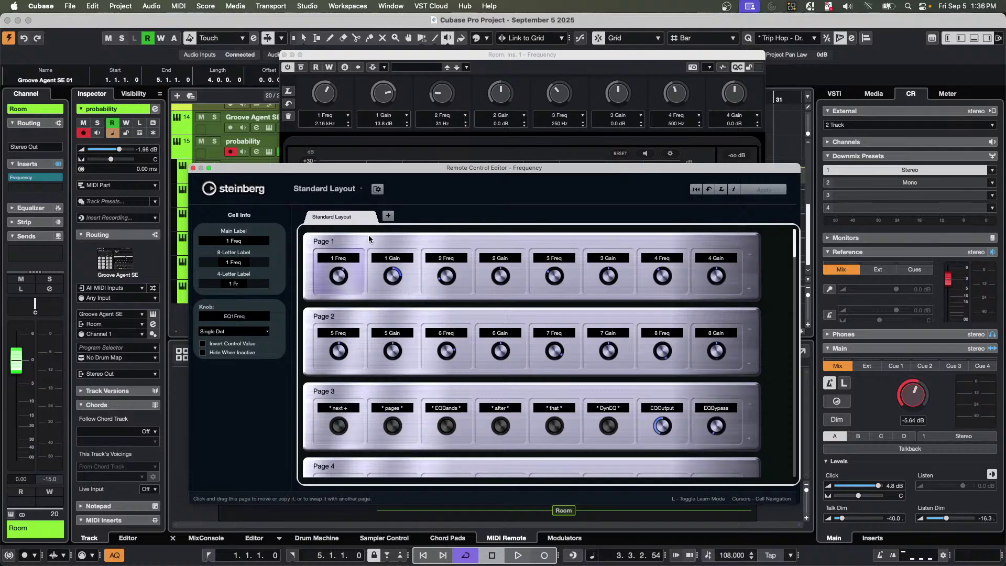
click(193, 169)
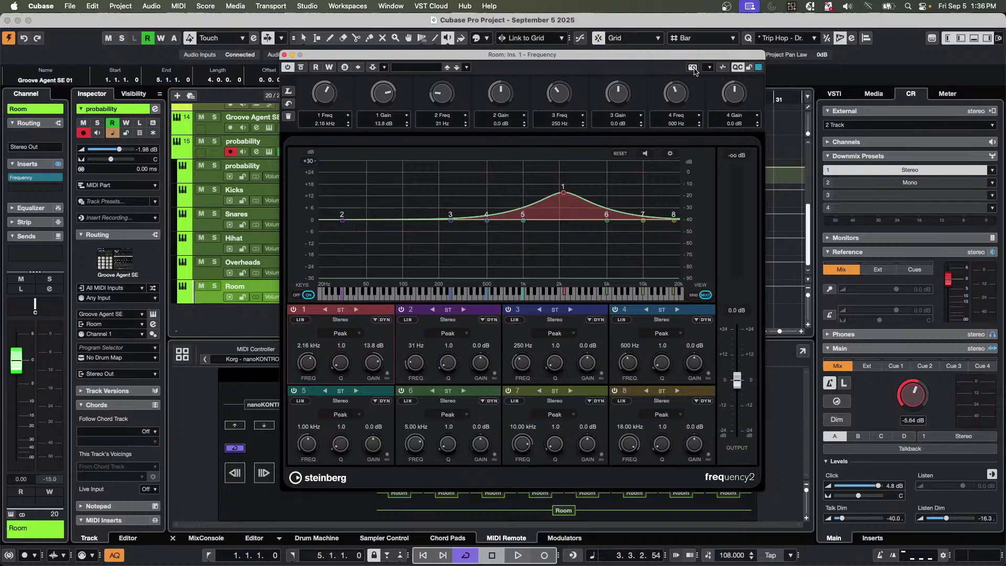
Move the Frequency window aside to view the quick control assignments on the nanoKONTROL2 surface, and bring it back.
click(739, 68)
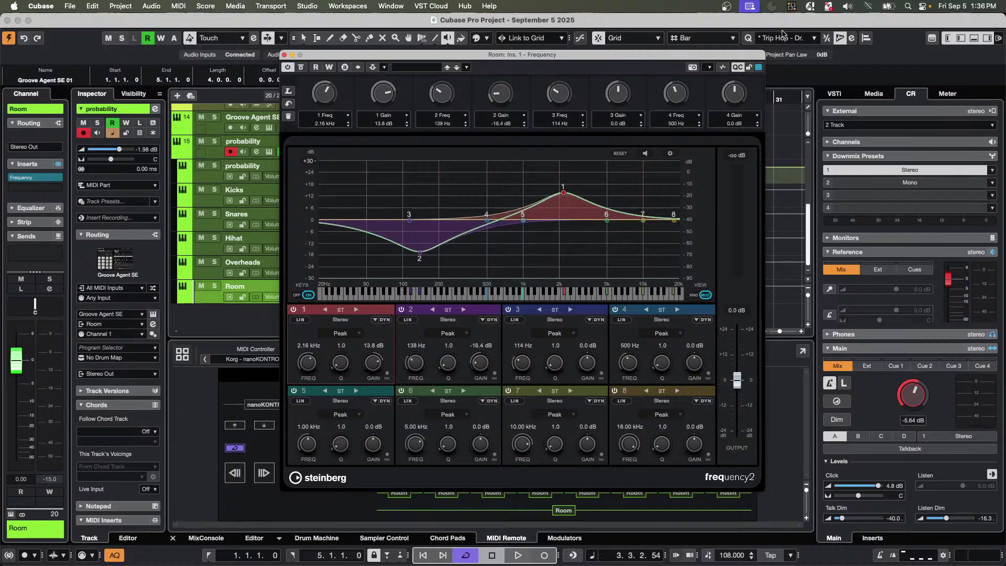
drag(650, 62, 309, 66)
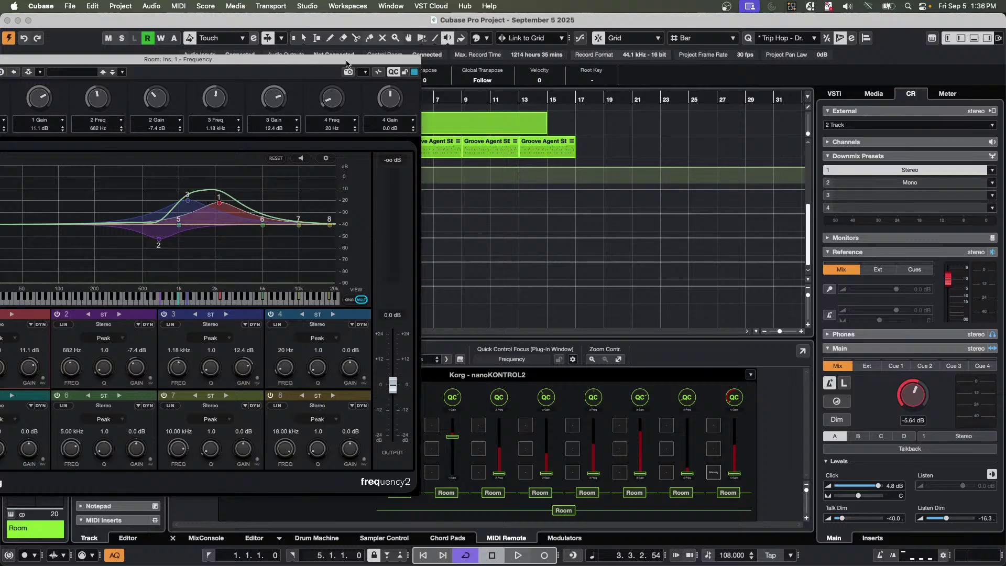
drag(347, 61, 713, 81)
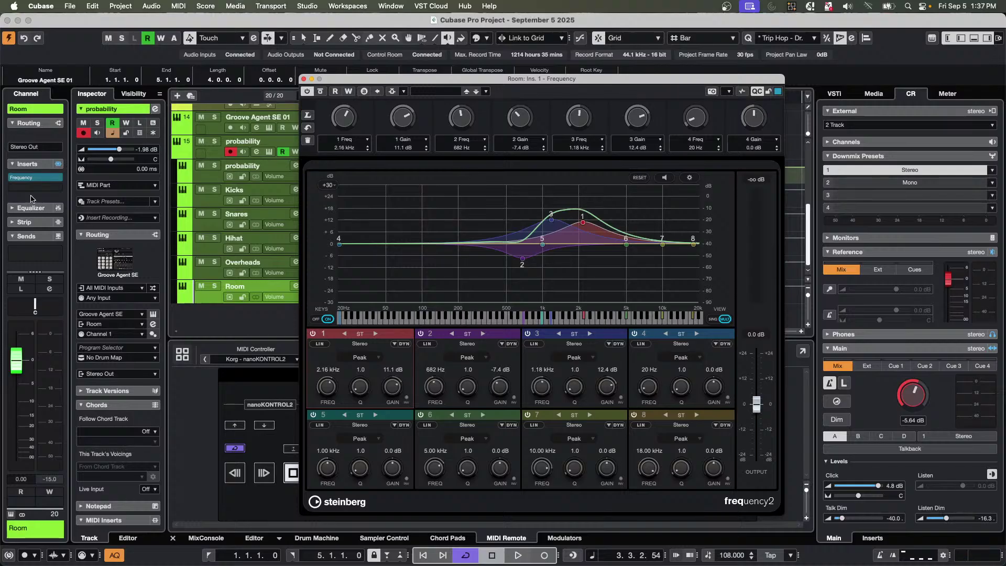
Switch the quick control focus between the Snares track and the Frequency plug-in with its window moved aside, and close the plug-in window.
click(205, 227)
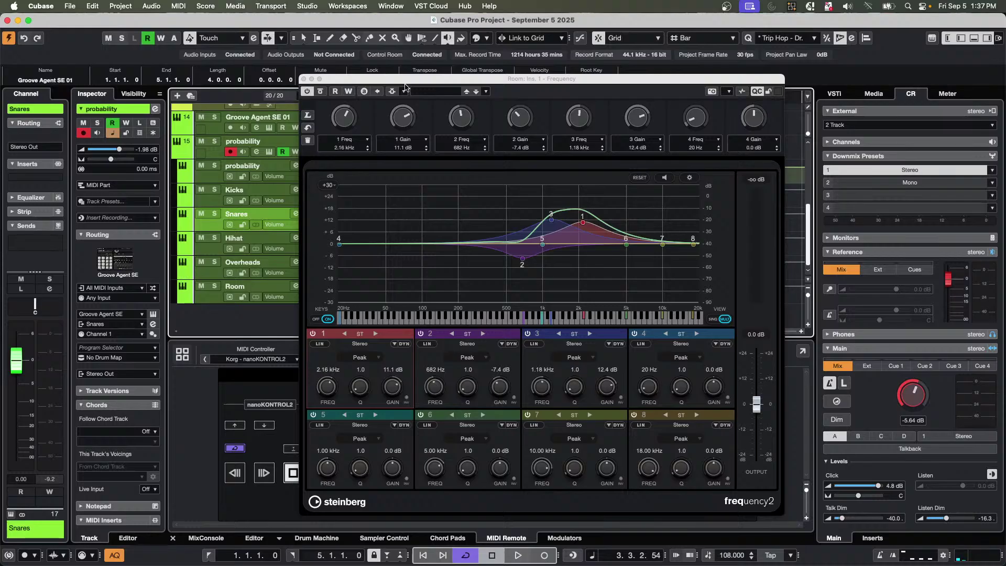
drag(405, 79, 597, 68)
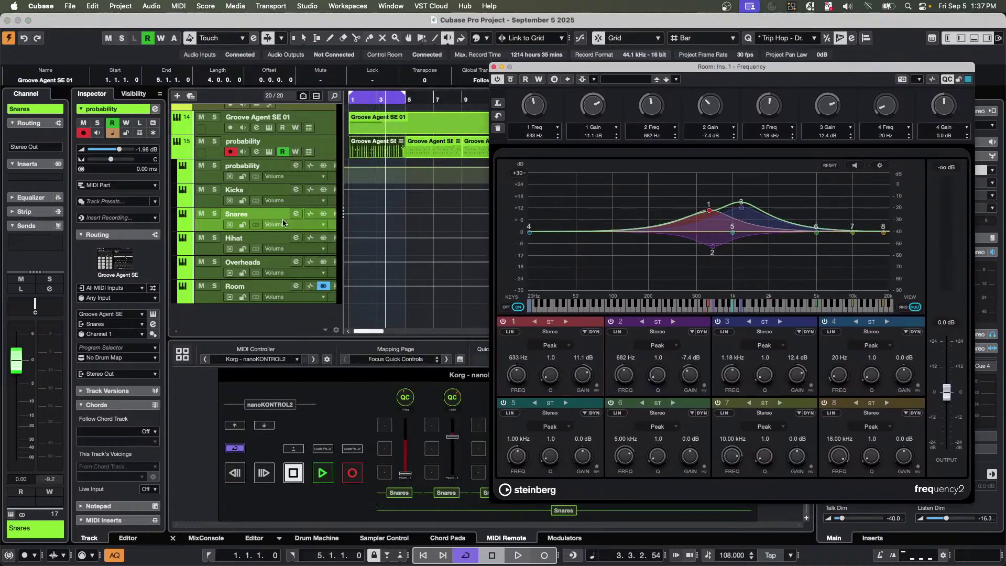
click(207, 227)
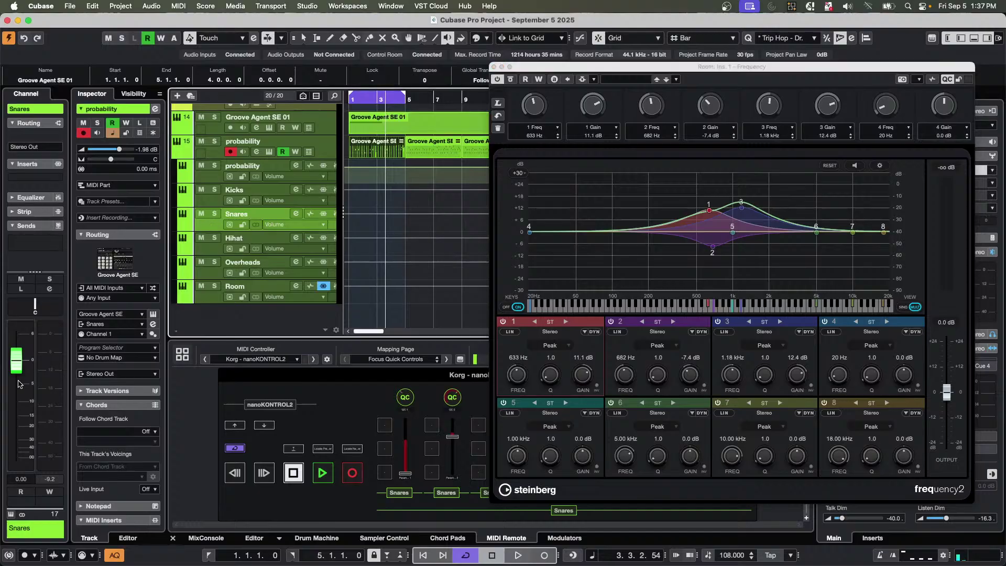
click(624, 214)
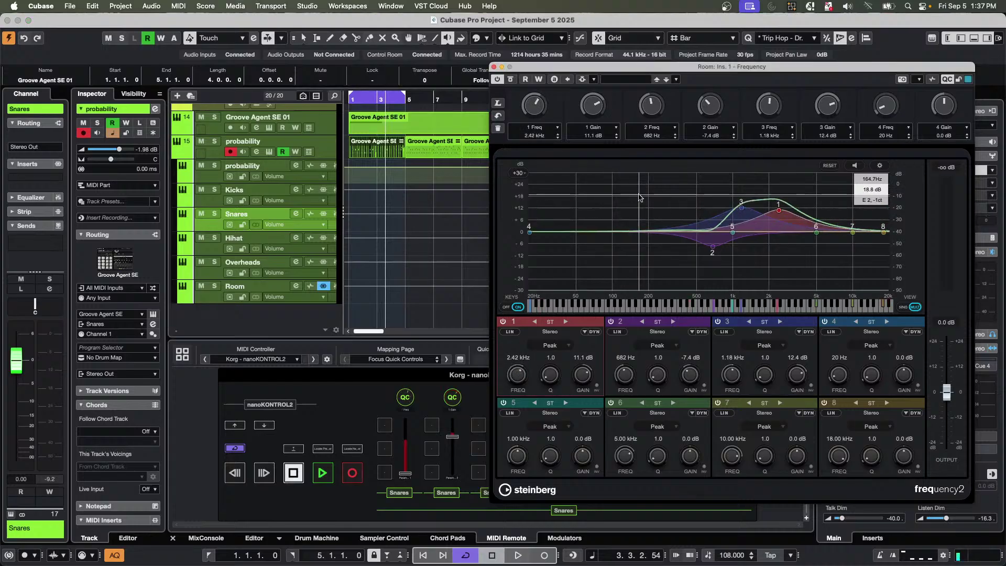
click(494, 68)
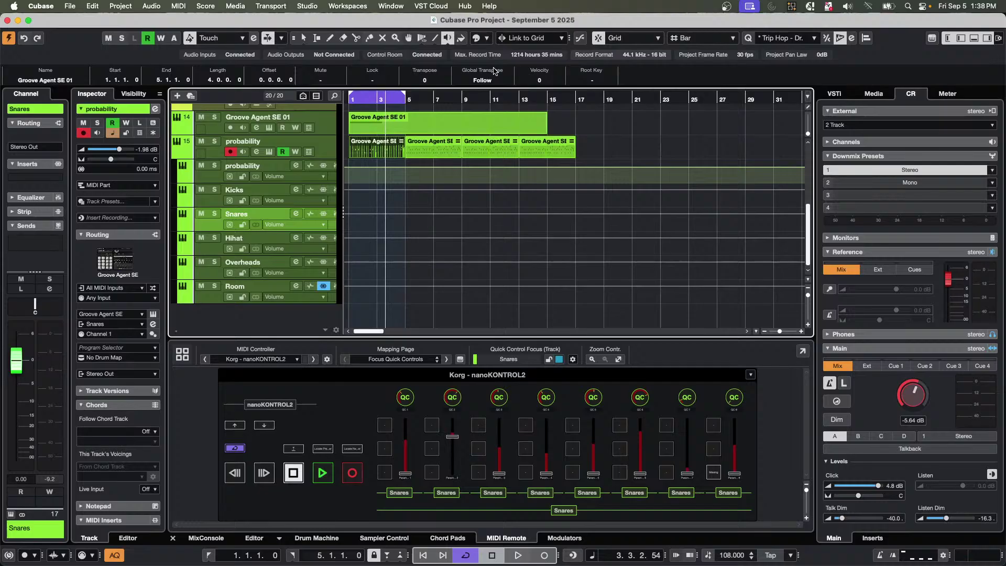
Switch to Finder, open a new window on the Projects folder, and expand the Audio folder inside VST Bass Amp.
key(super+Tab)
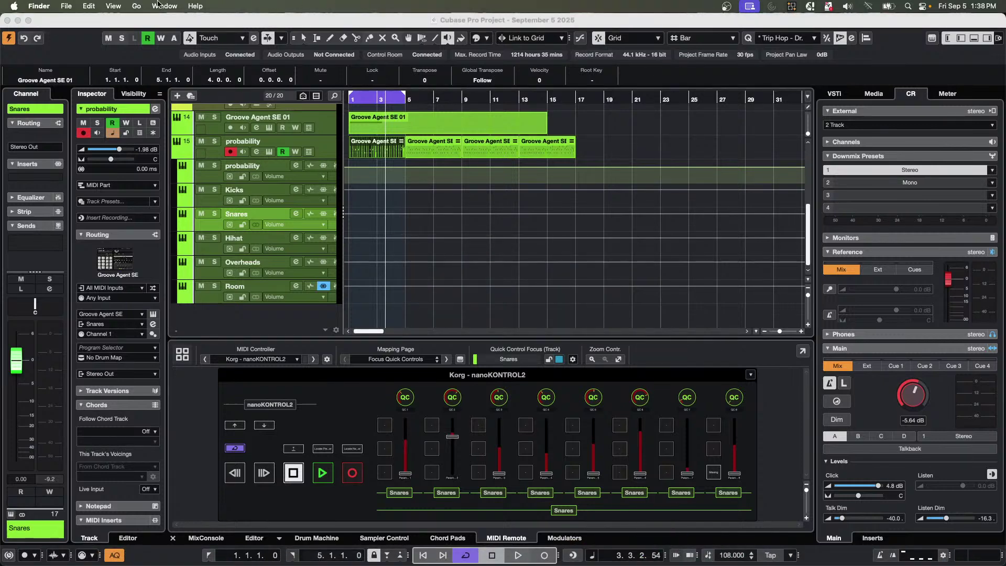
click(68, 6)
key(Escape)
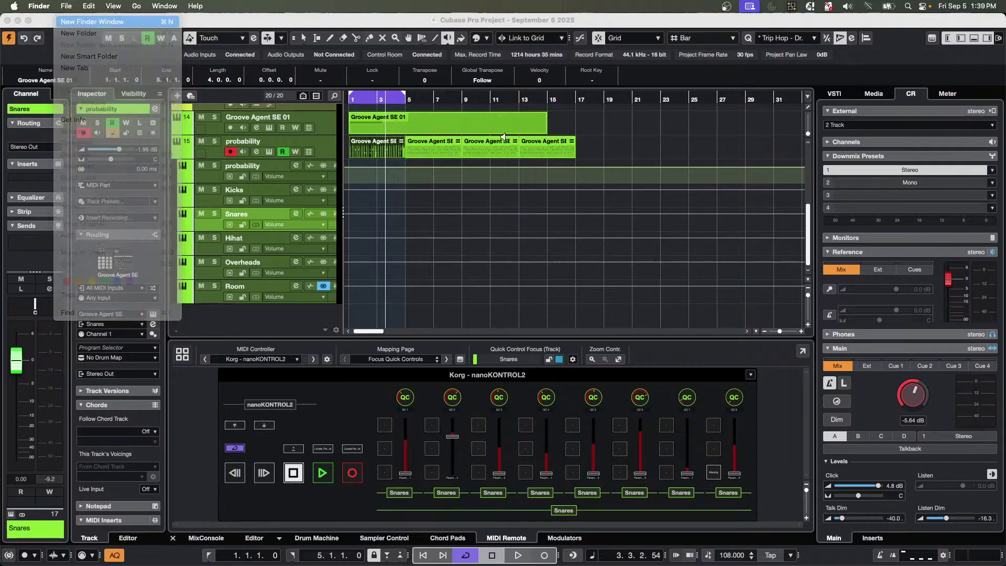
key(super+n)
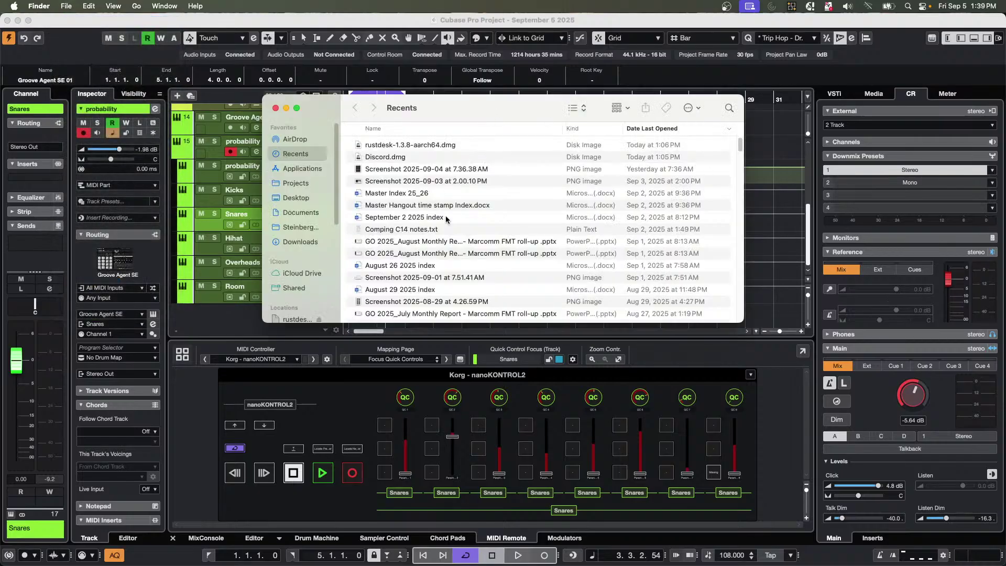
click(295, 183)
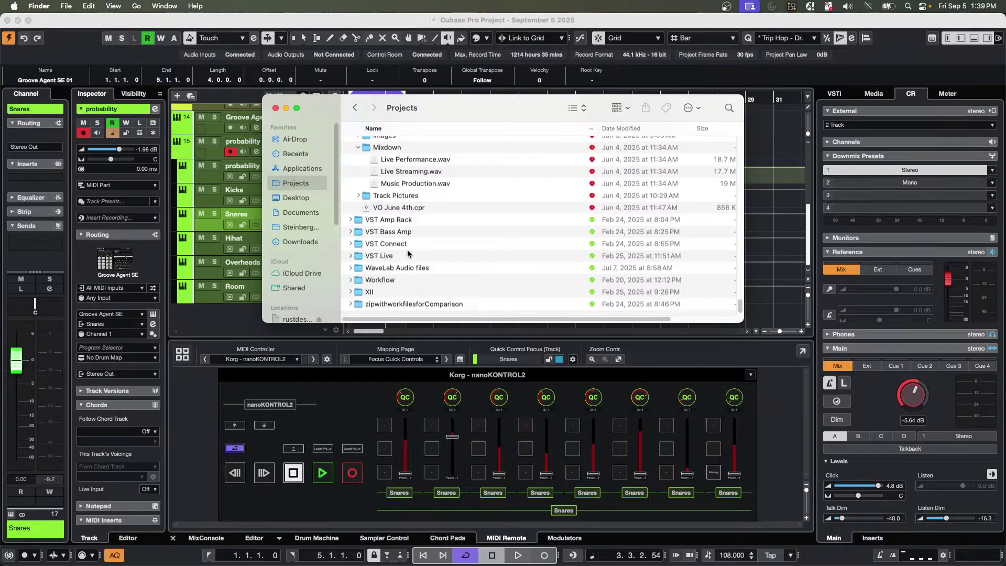
click(351, 231)
click(428, 281)
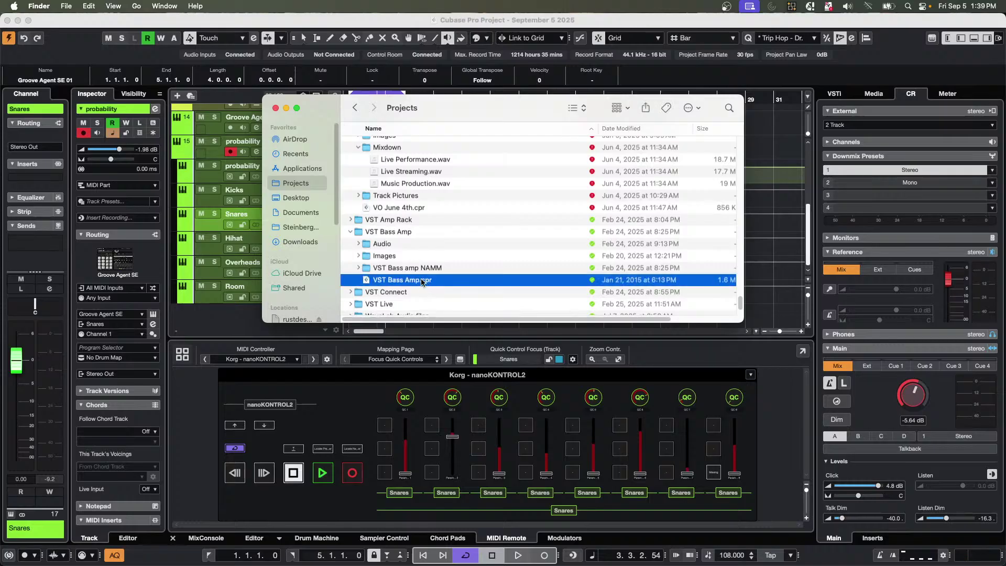
click(359, 244)
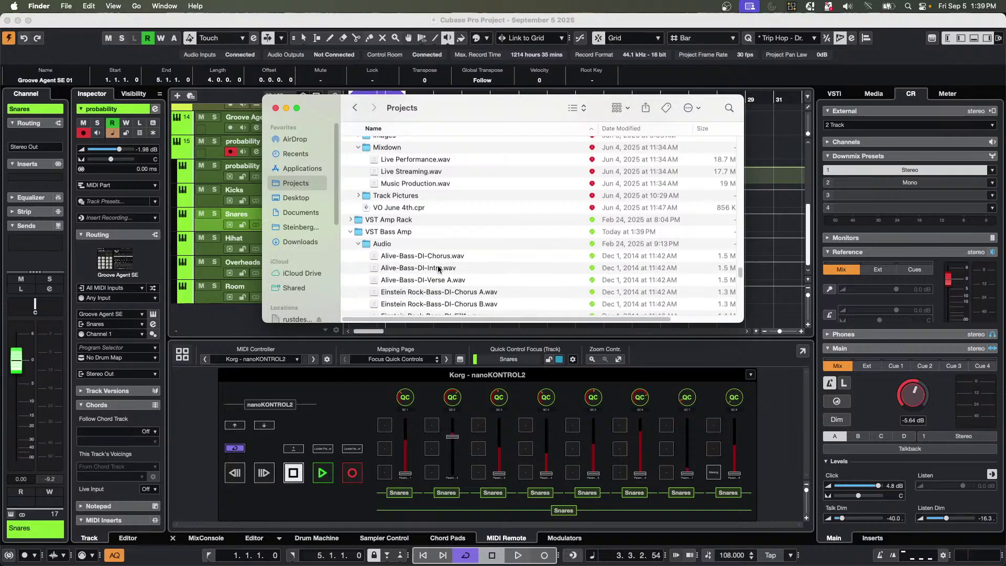
Show the Get Info details for the audio files from Alive-Bass-DI-Chorus.wav through Vegas Scene-Bass-Mic, and close all the info windows.
click(426, 257)
scroll(423, 268, down, 5)
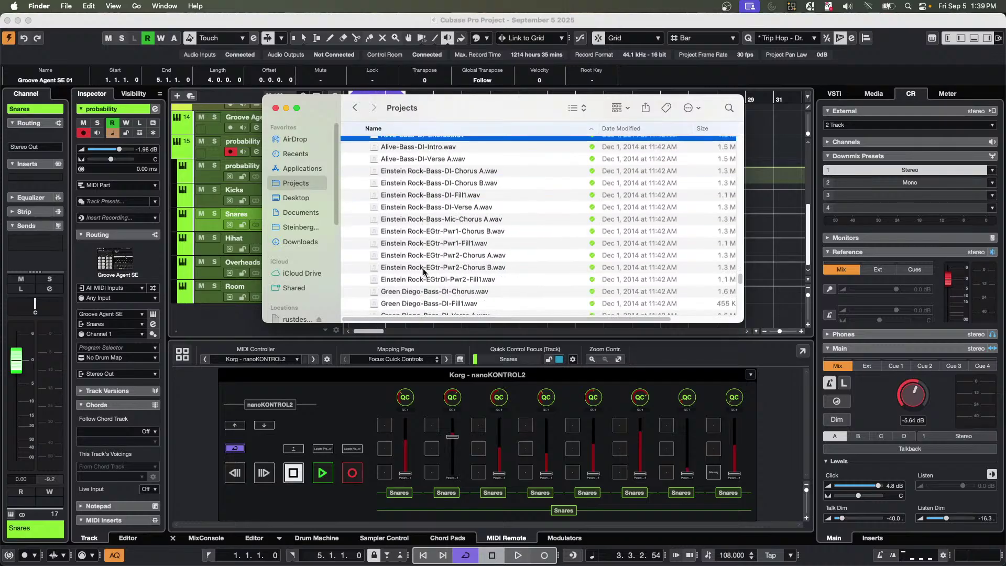
scroll(423, 269, down, 5)
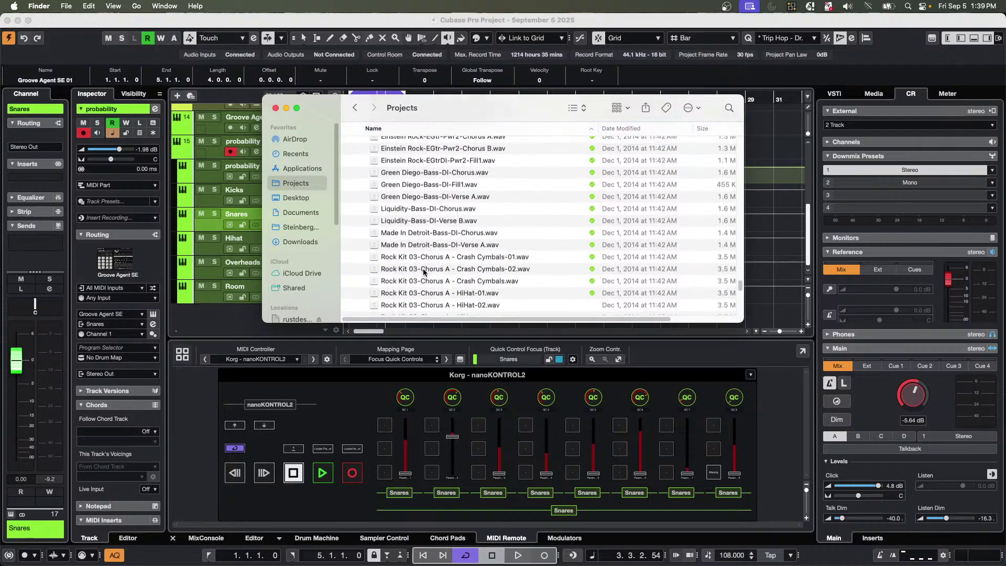
scroll(416, 280, down, 8)
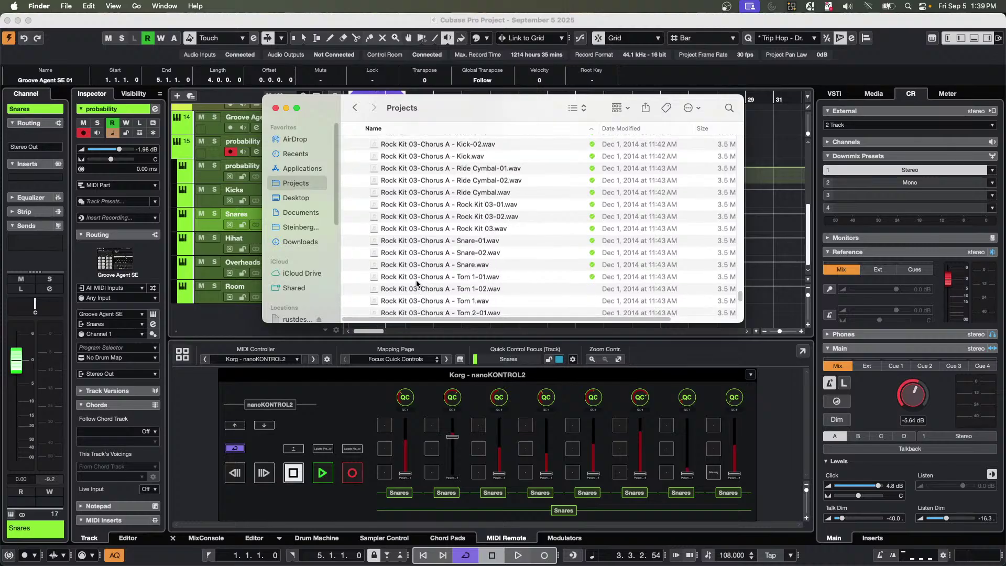
scroll(416, 281, down, 4)
shift+click(416, 281)
right_click(416, 236)
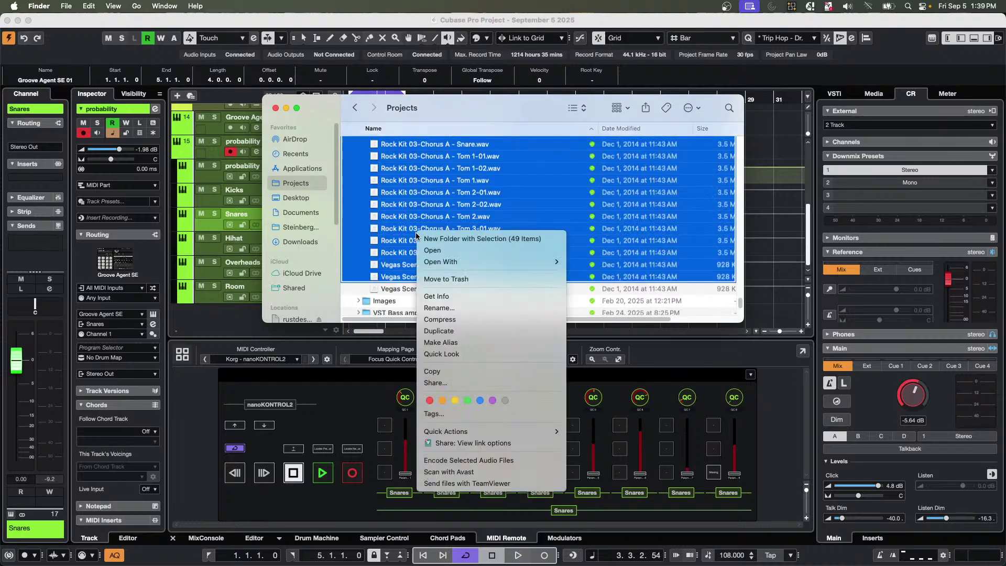
click(468, 296)
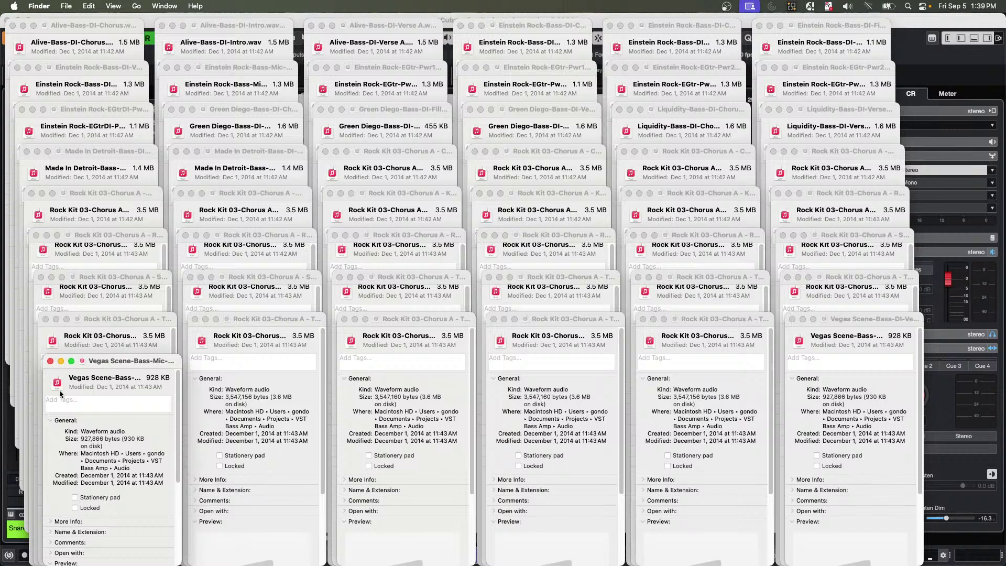
alt+click(50, 361)
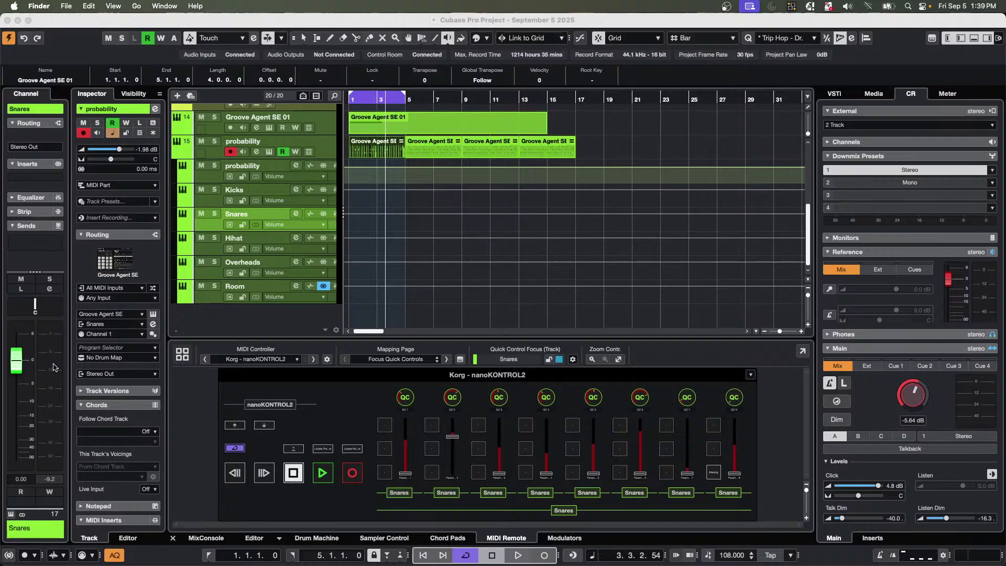
Switch back to Cubase, view the audio file import dialog, and close it without importing anything.
click(425, 249)
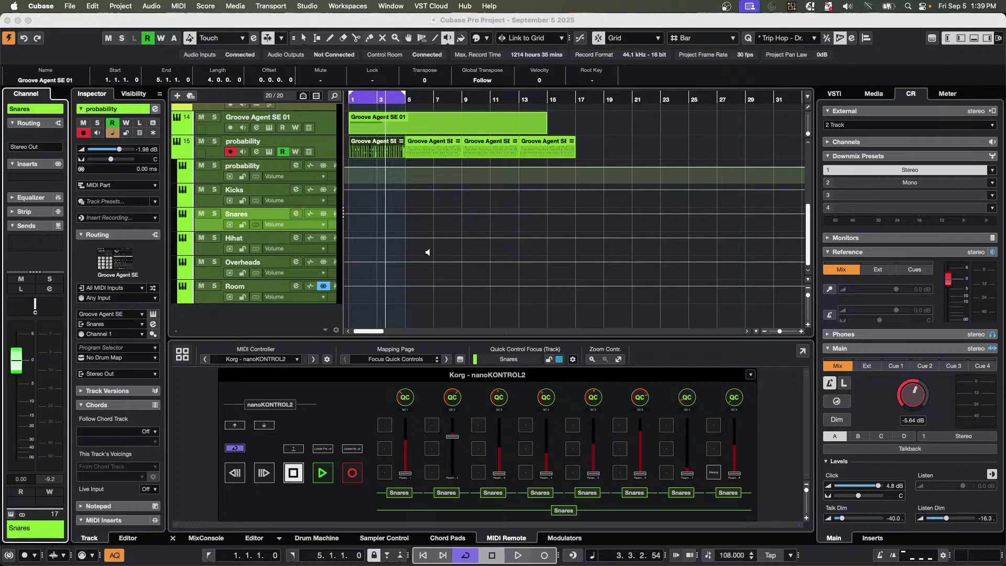
click(70, 6)
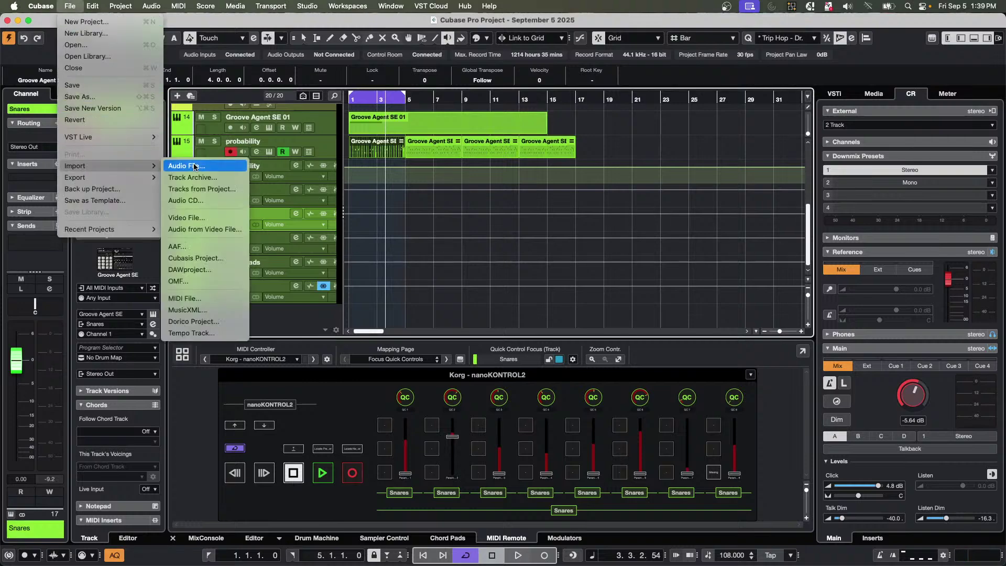
click(194, 166)
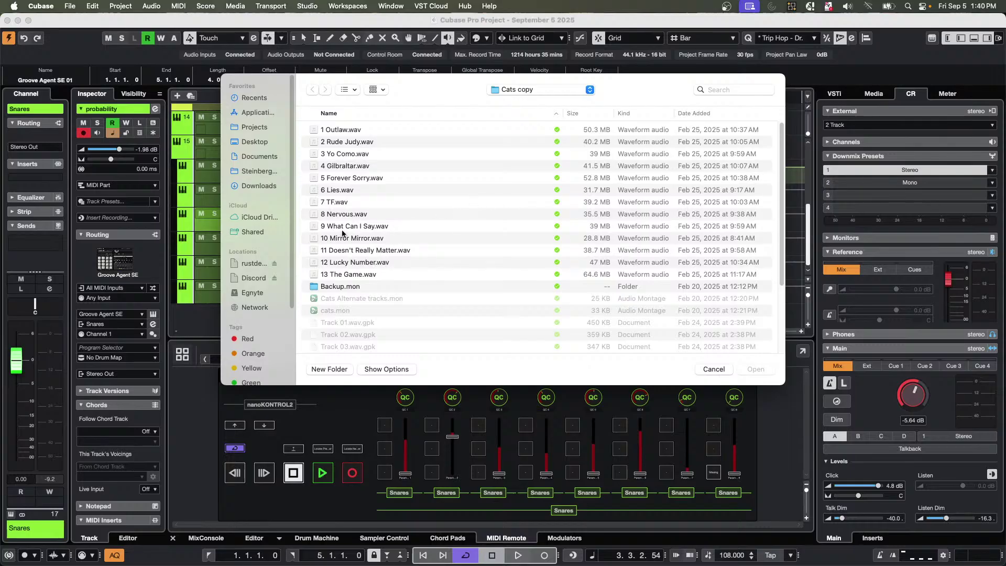
click(714, 369)
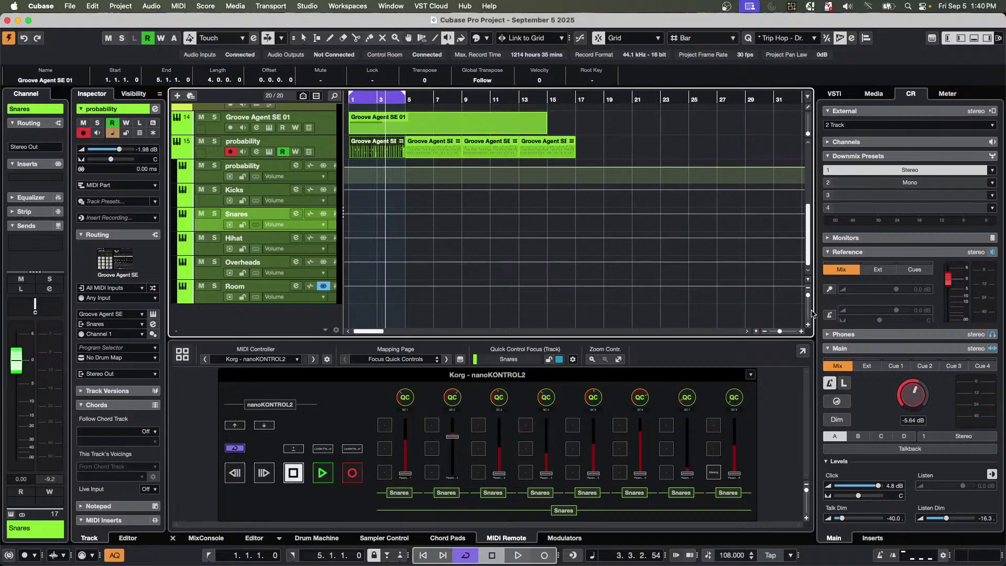
Widen the project area and open the MediaBay window.
drag(816, 312, 891, 313)
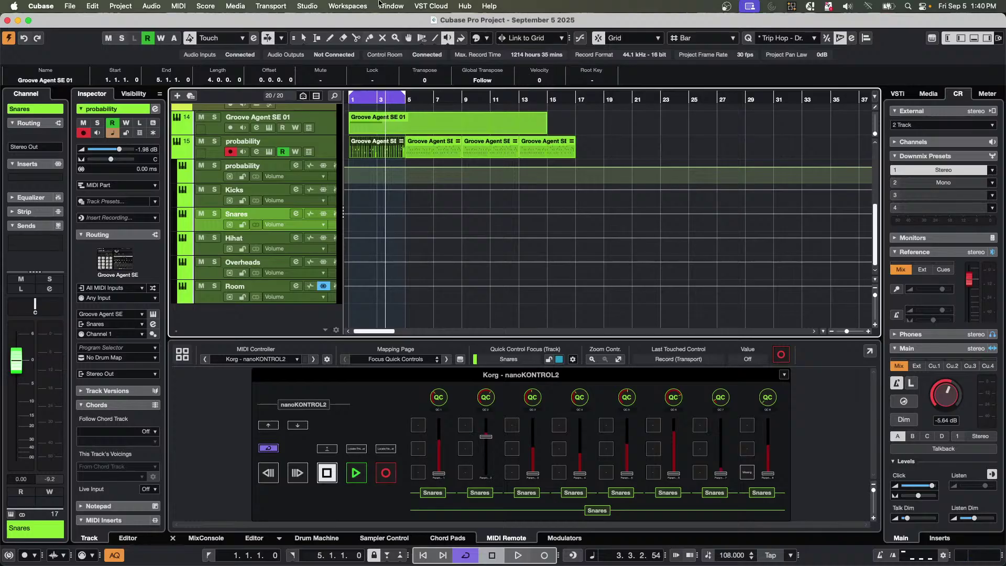
click(303, 5)
mouse_move(235, 6)
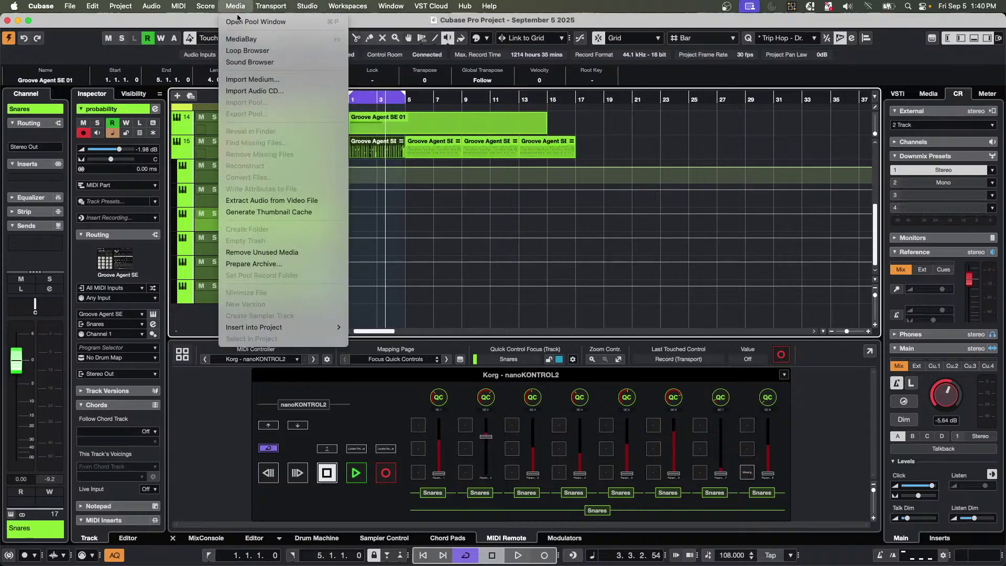
click(376, 74)
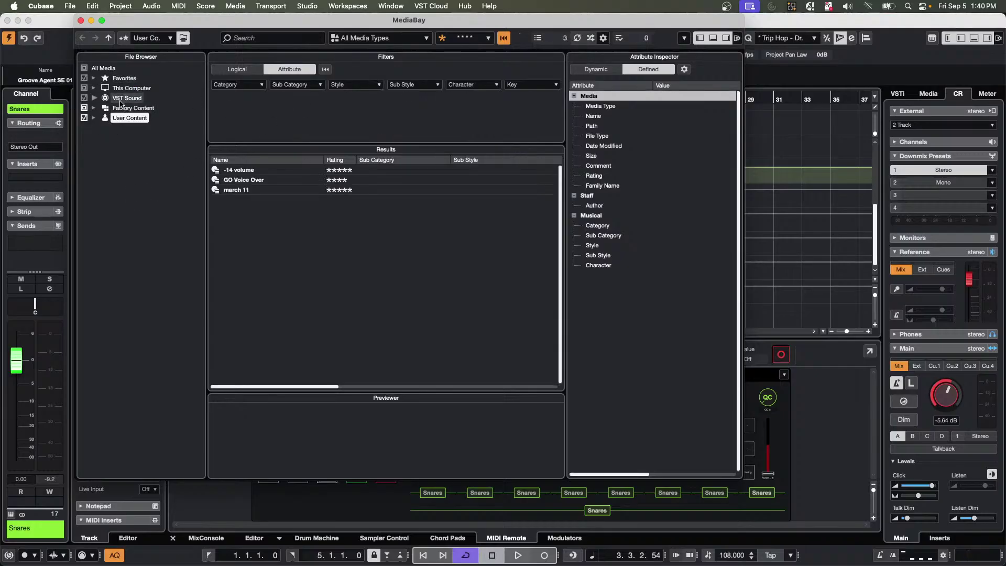
Expand This Computer, Documents and Projects in the MediaBay file browser to show the individual project folders.
click(94, 88)
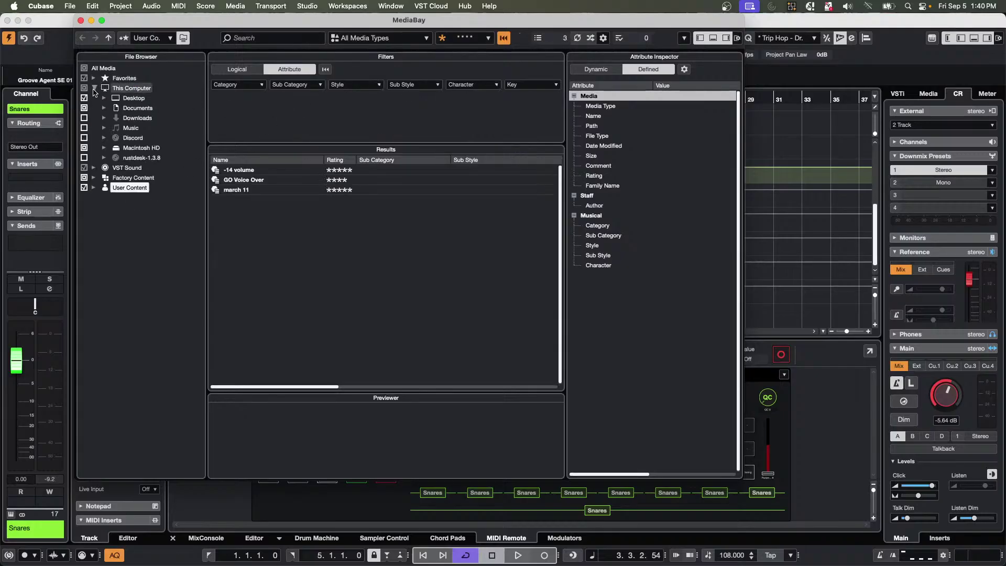
click(106, 118)
click(105, 119)
click(104, 108)
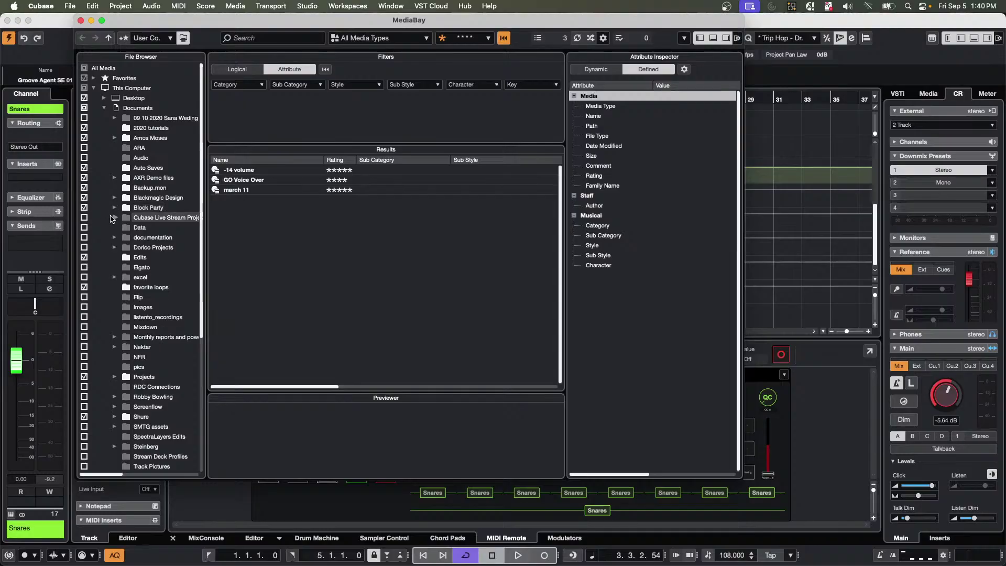
scroll(128, 251, down, 1)
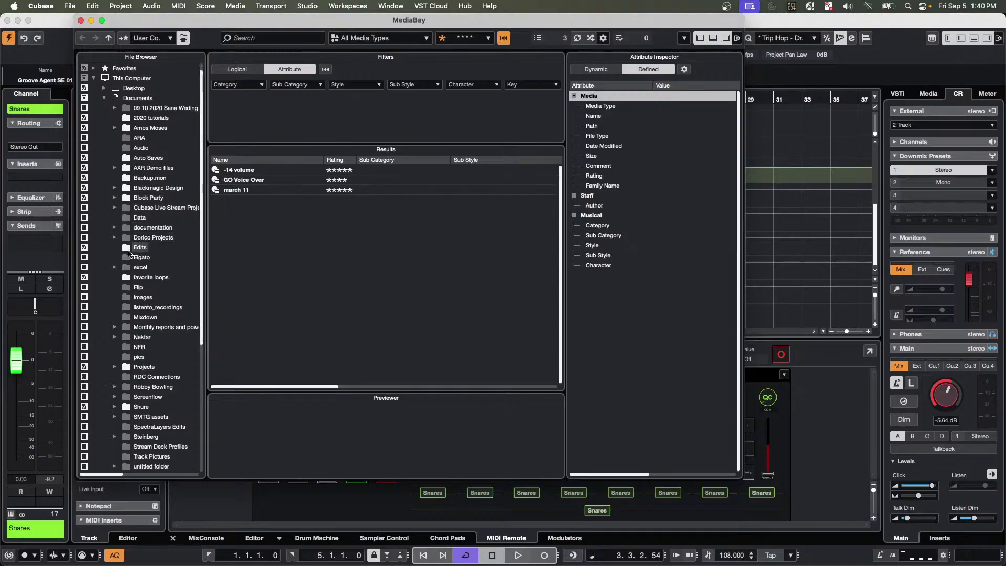
click(114, 367)
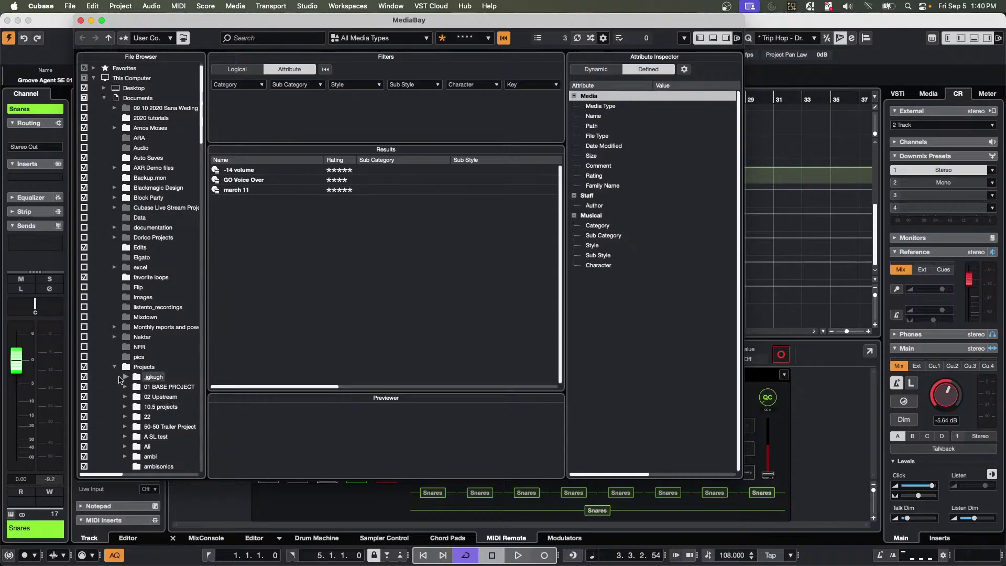
Refresh the .jgkugh folder by removing it from the media database, including it again and rescanning the disk, and close MediaBay.
click(85, 377)
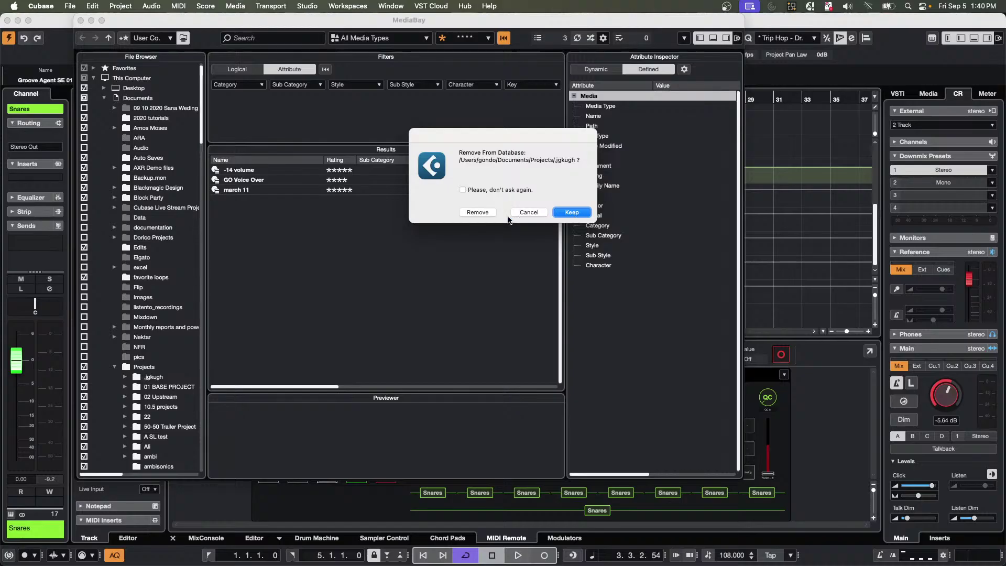
click(481, 212)
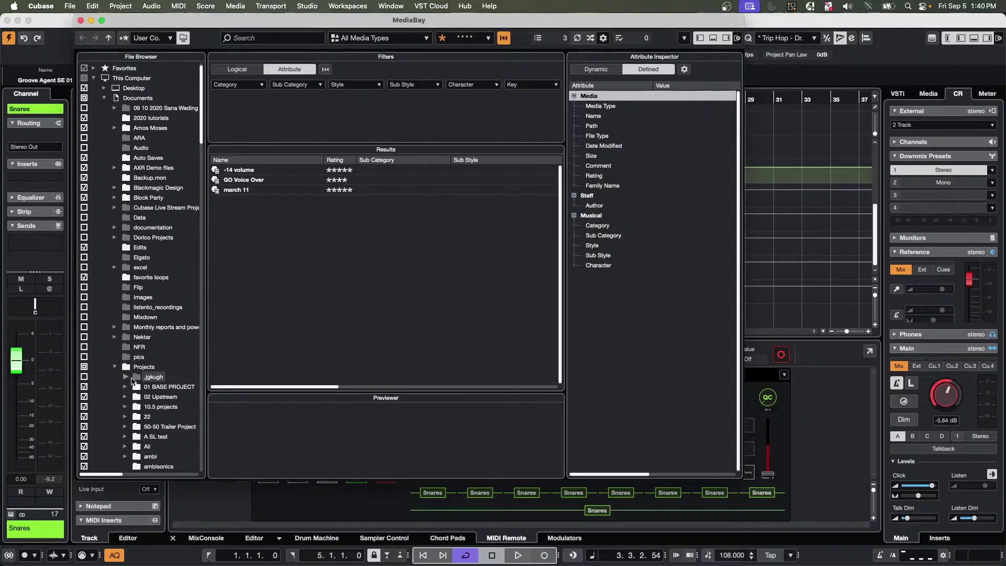
click(84, 378)
right_click(137, 381)
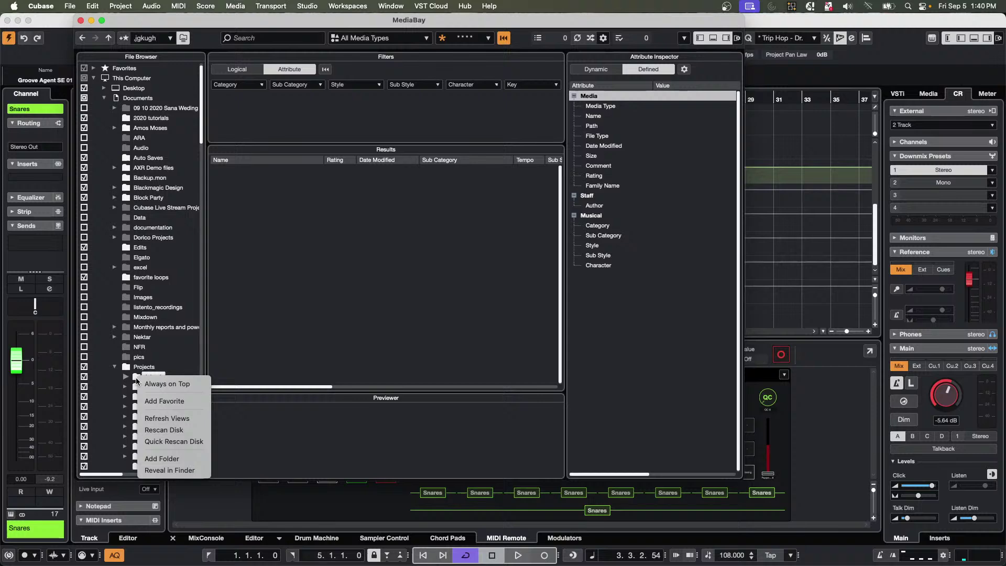
click(164, 430)
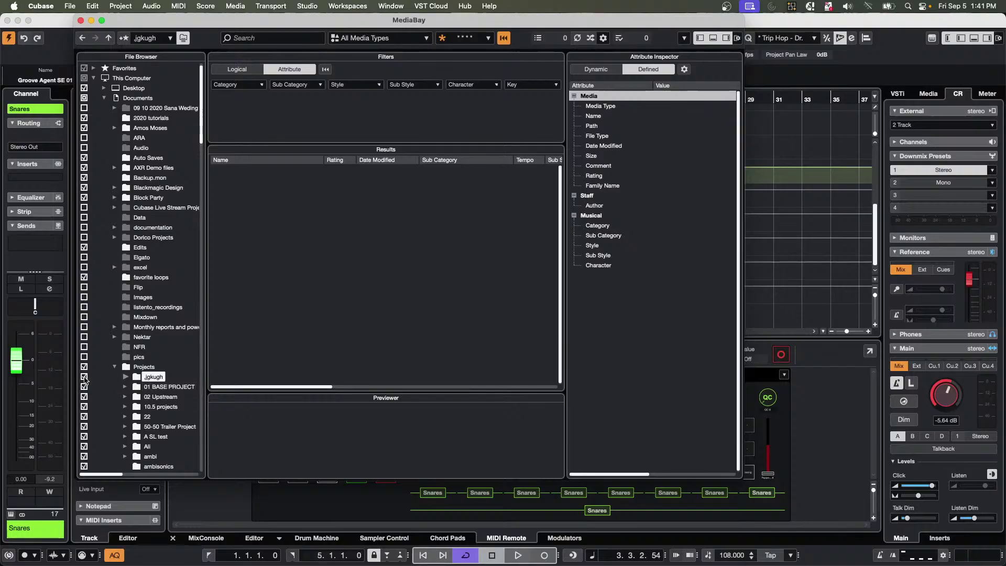
click(80, 21)
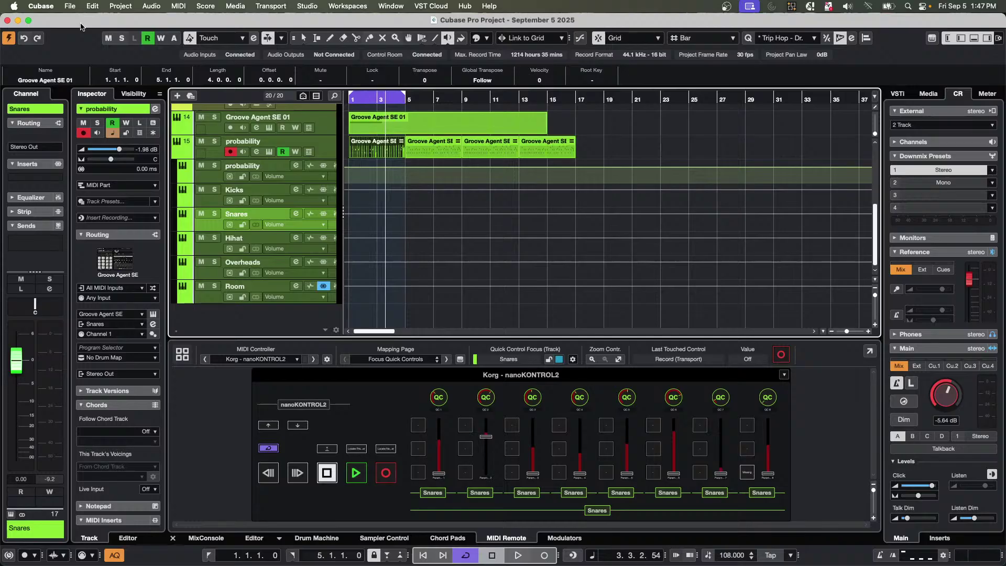
Delete the first three Groove Agent SE parts on the probability track and clear the selection of the remaining part.
key(Delete)
key(Delete)
key(Delete)
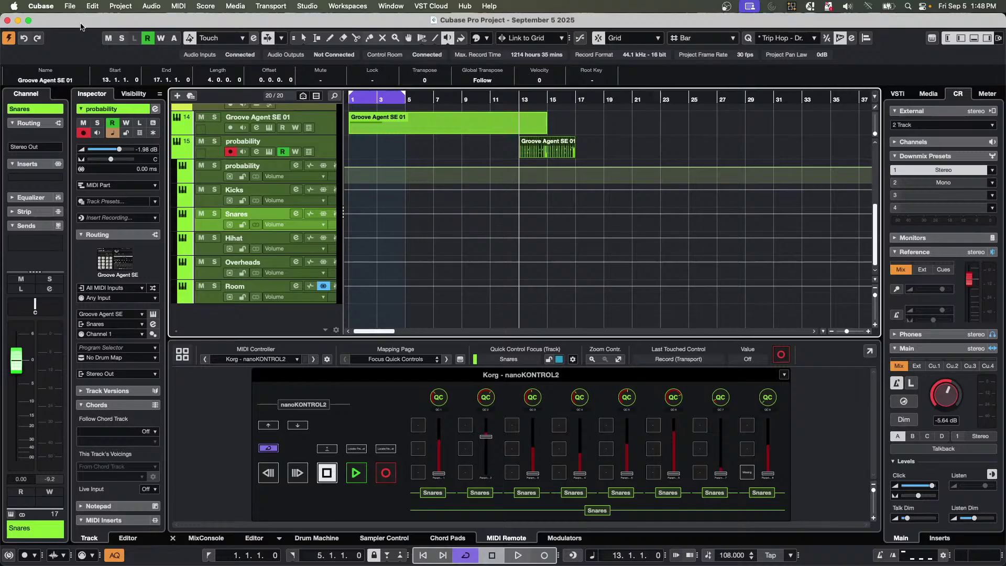
right_click(432, 154)
click(430, 155)
click(430, 155)
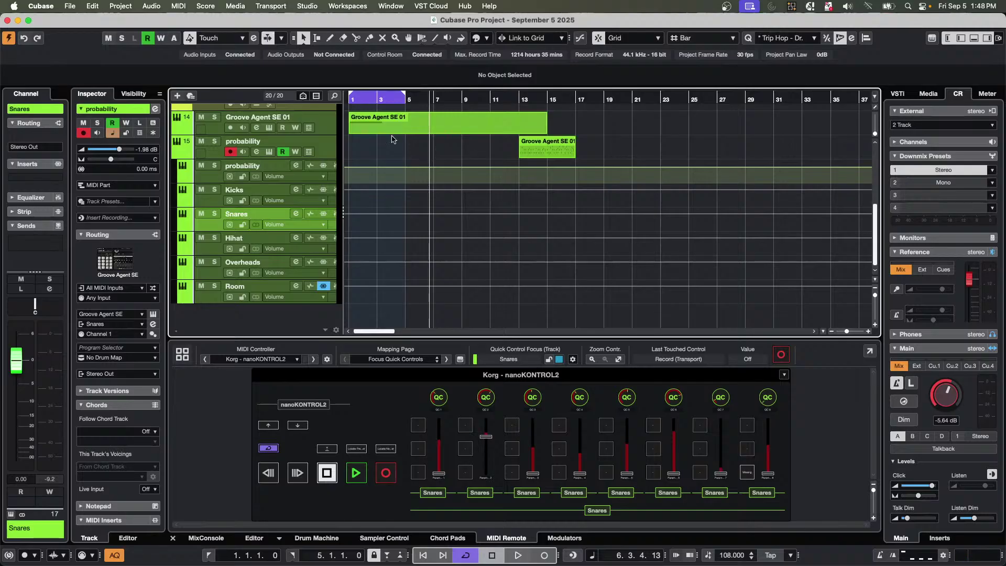
Open the MIDI Device Manager.
click(247, 4)
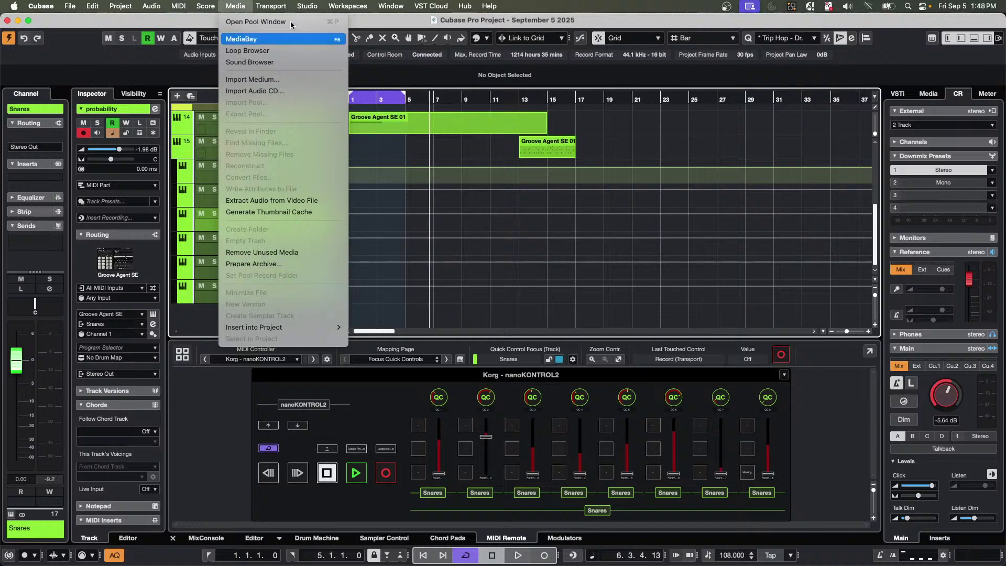
mouse_move(210, 5)
mouse_move(308, 5)
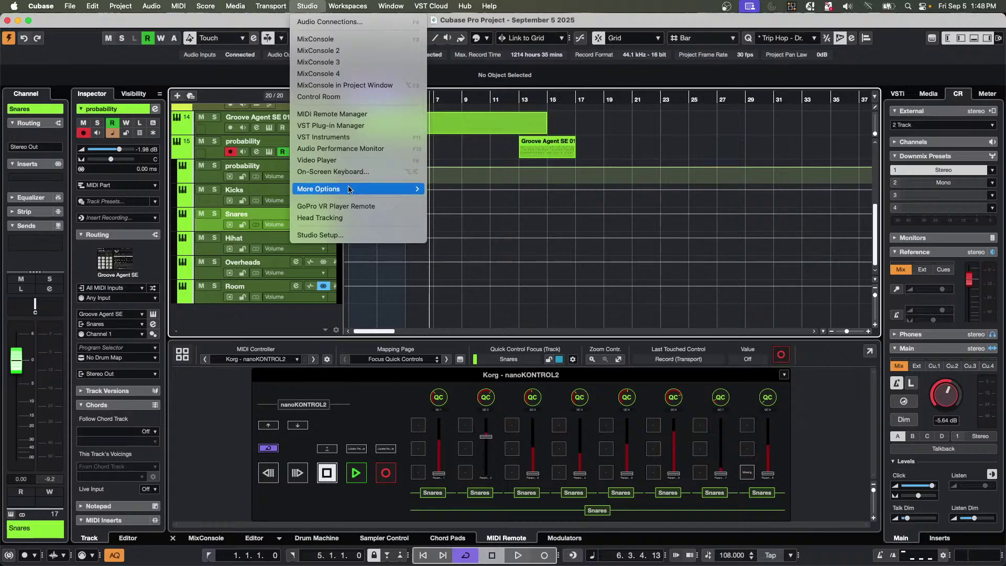
mouse_move(347, 191)
click(468, 189)
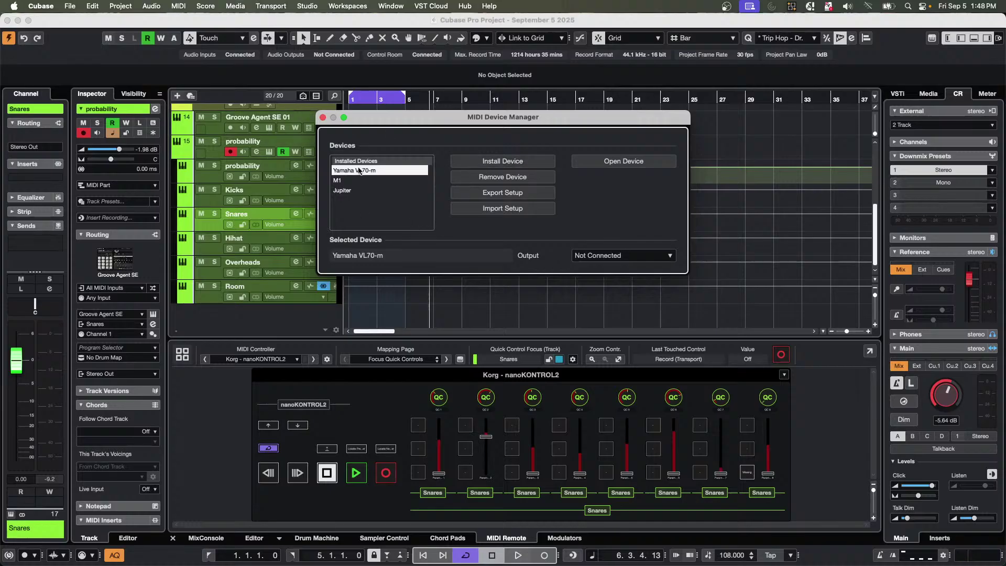
Install the XP-10 (ROLAND) script as a new MIDI device.
click(516, 163)
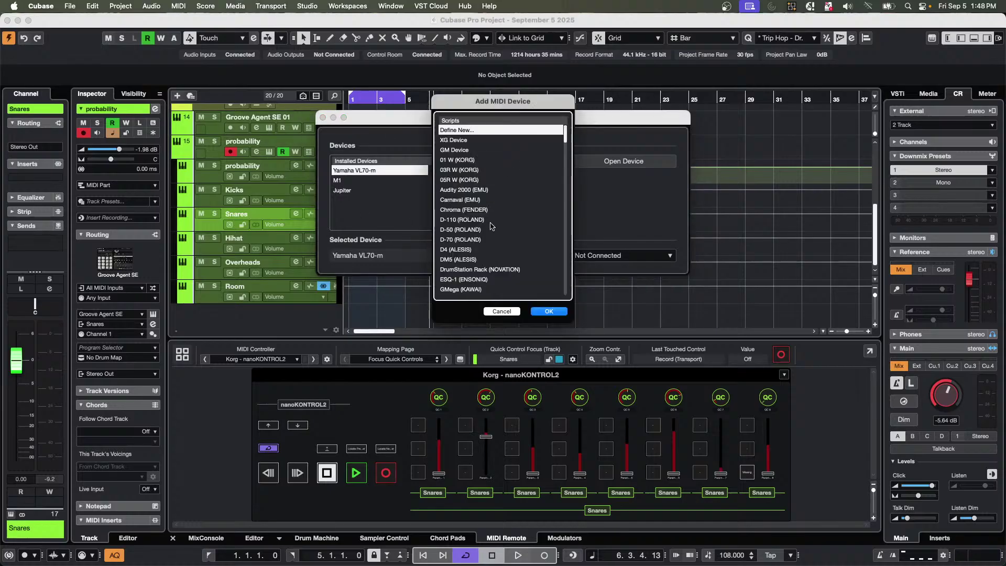
scroll(490, 226, down, 10)
scroll(491, 227, down, 10)
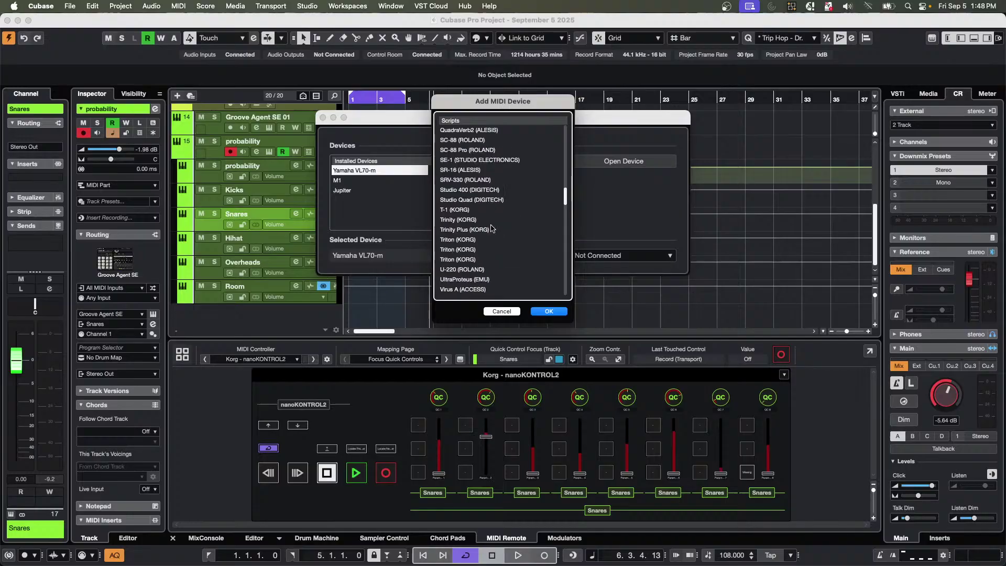
scroll(491, 228, down, 1)
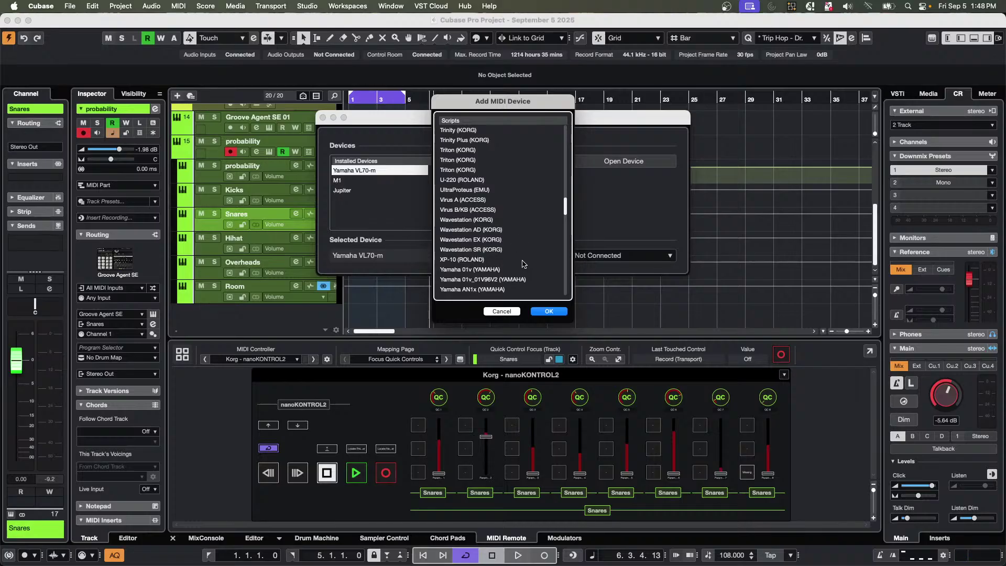
click(473, 261)
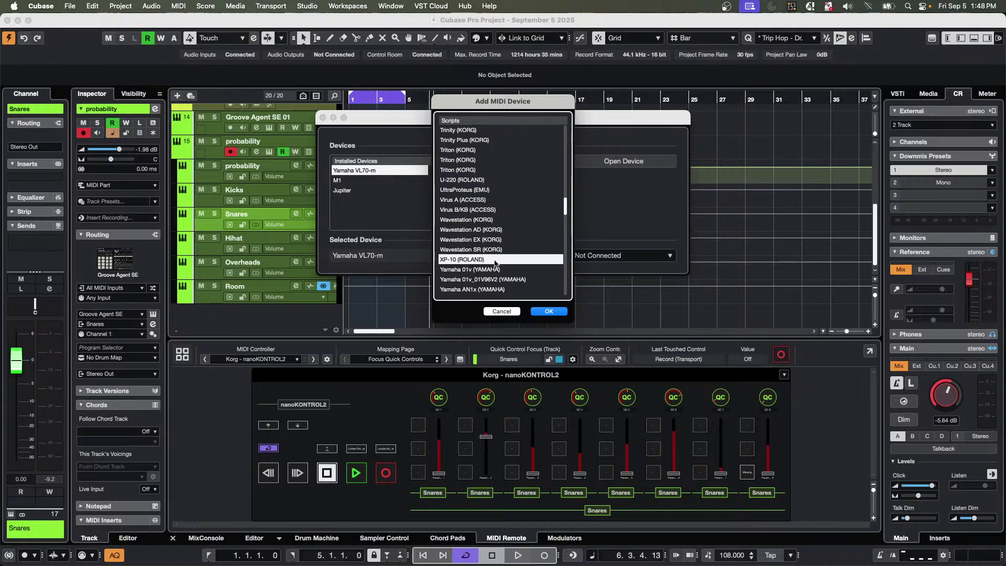
click(549, 312)
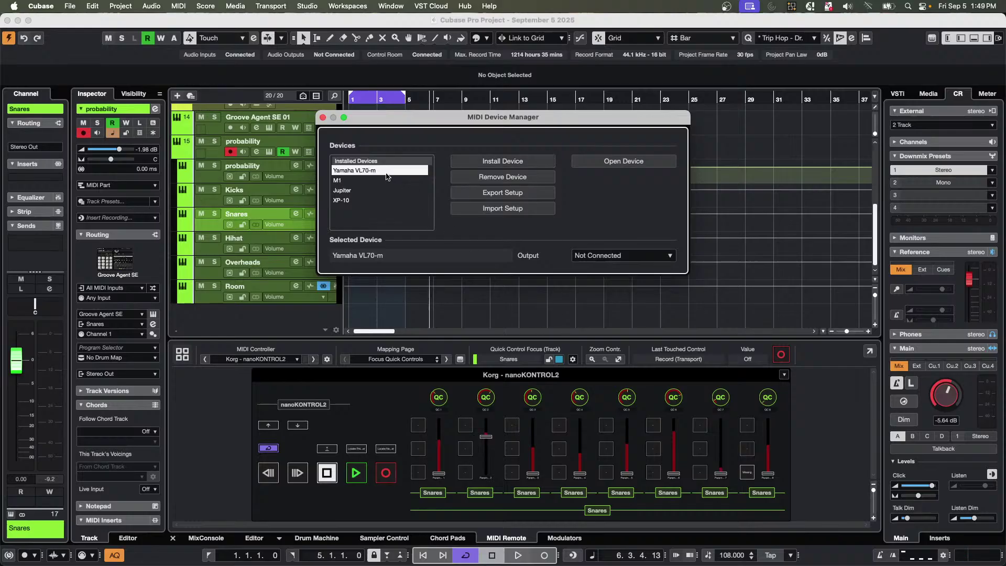
Open the installed XP-10 device and switch its window to the Patch Banks view.
click(353, 202)
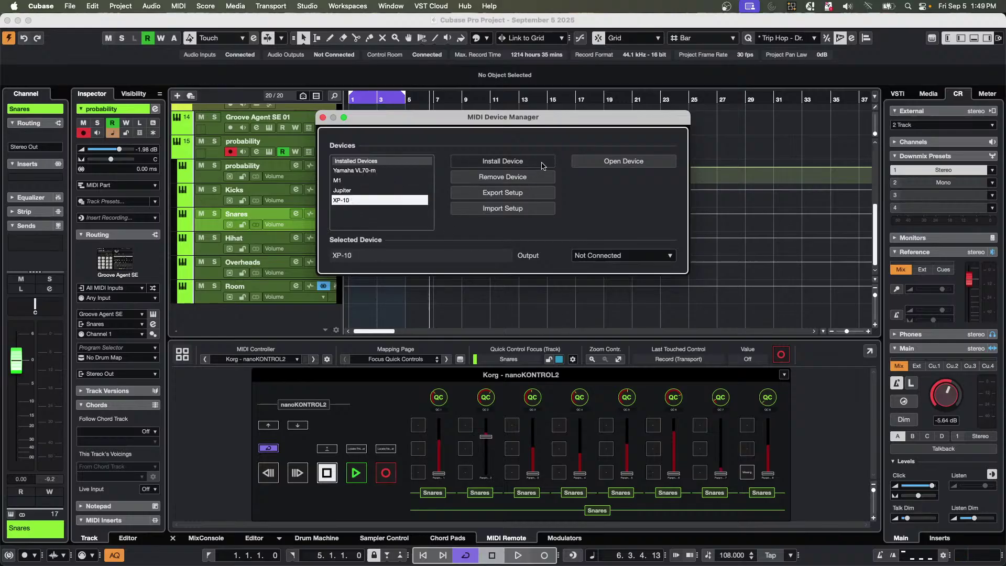
click(633, 166)
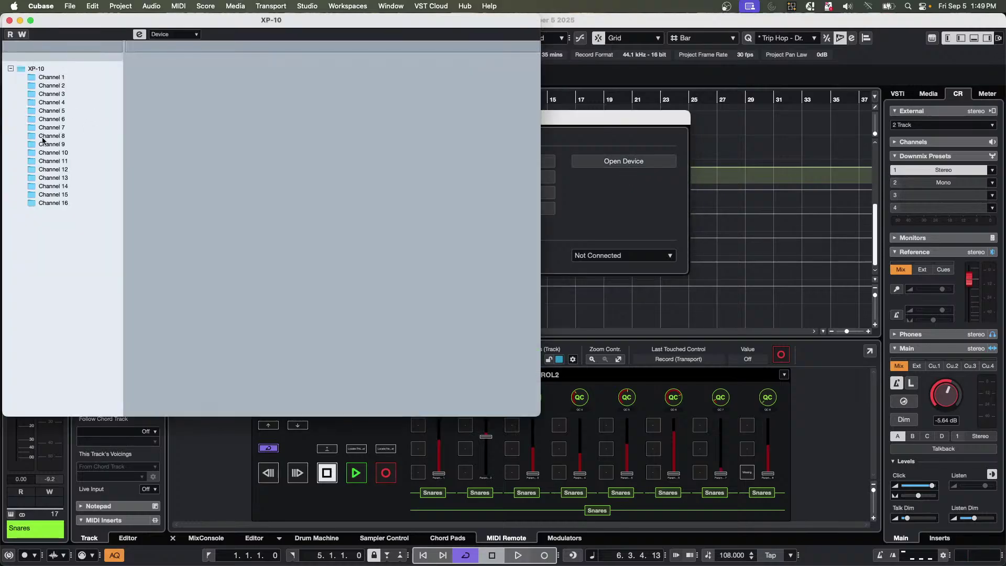
click(192, 35)
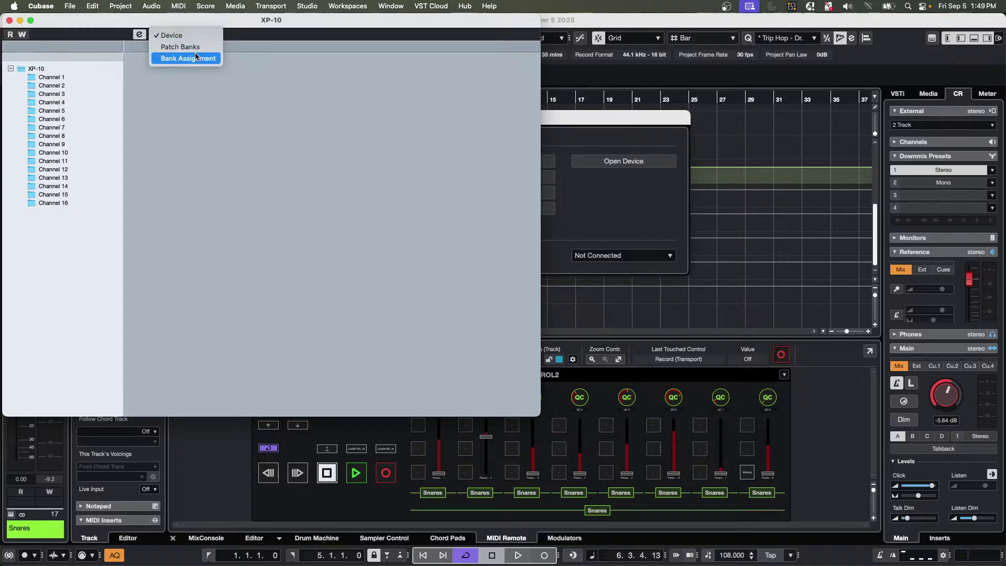
click(196, 49)
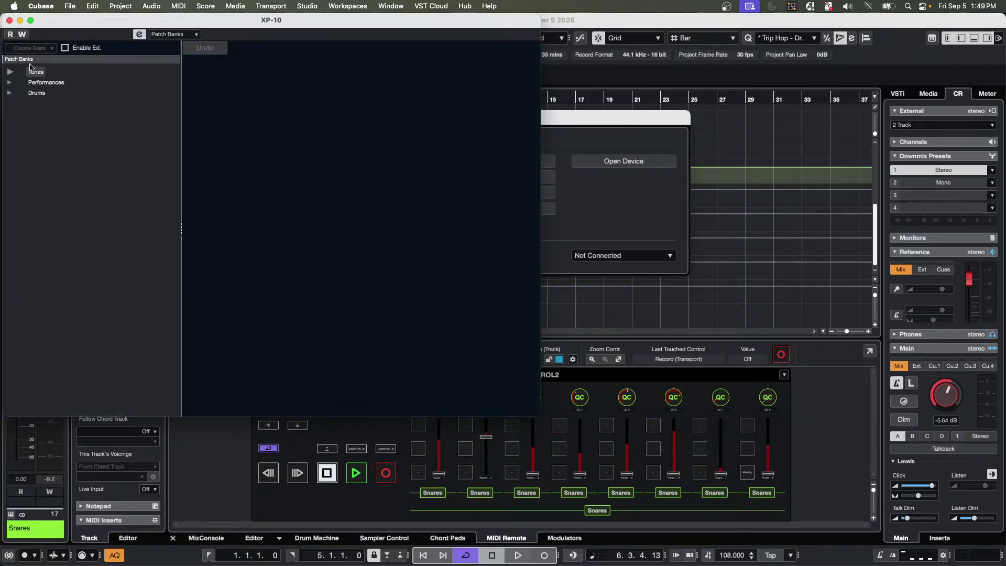
Examine the XP-10's Drums and Tones patch banks, including the patch names in tone Groups 1 and 4, and close the device window.
click(9, 93)
click(9, 72)
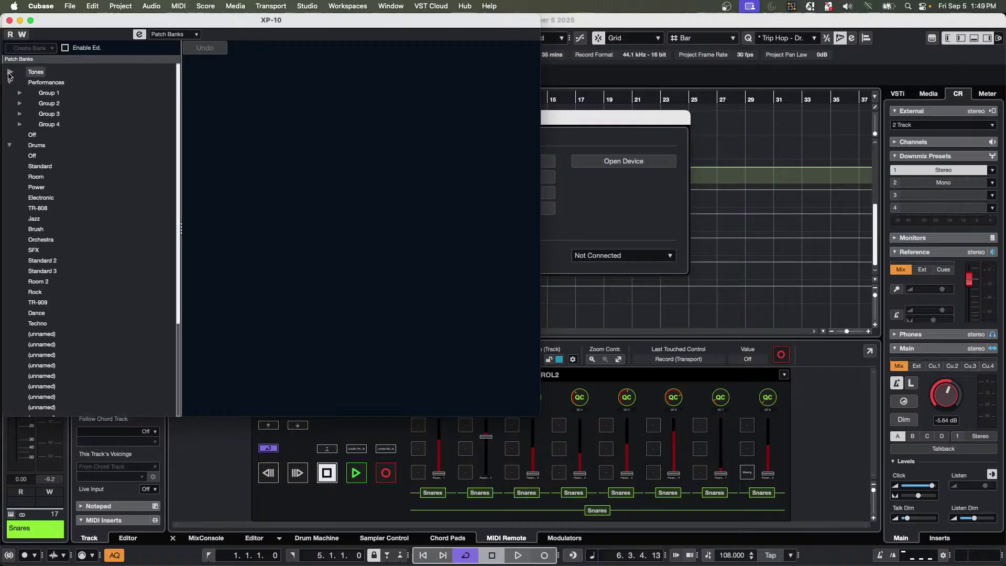
click(20, 83)
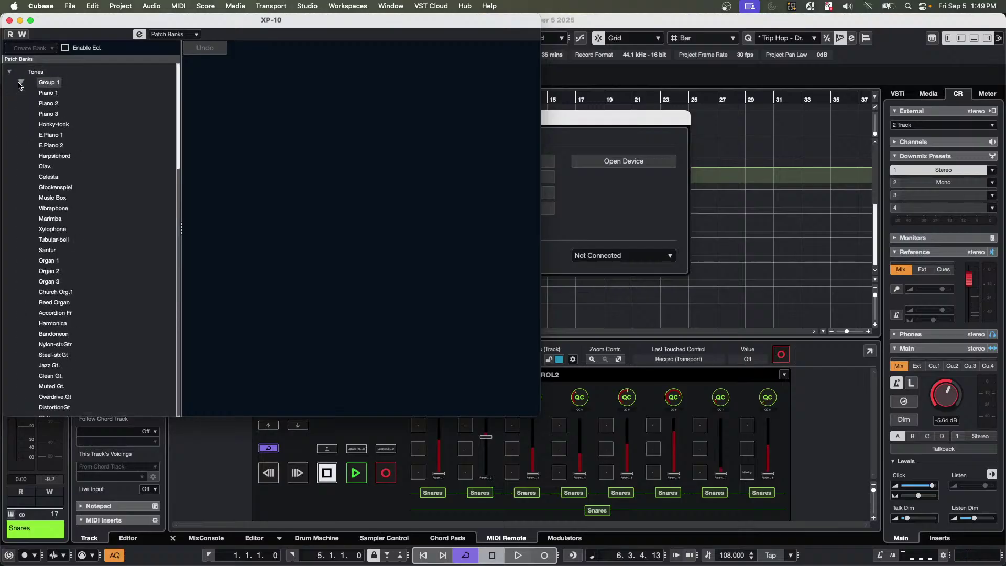
scroll(45, 207, down, 10)
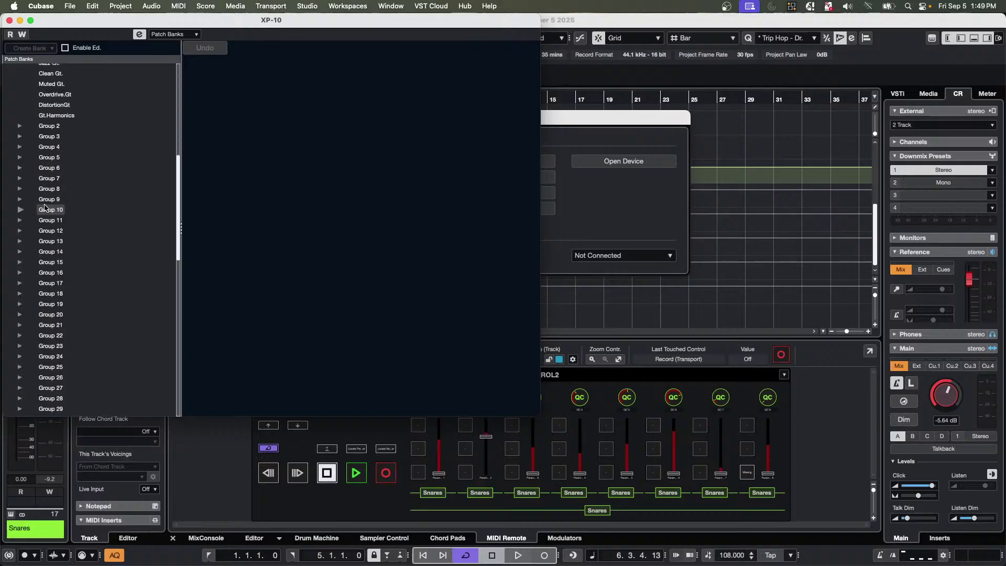
scroll(45, 208, down, 10)
scroll(45, 207, up, 20)
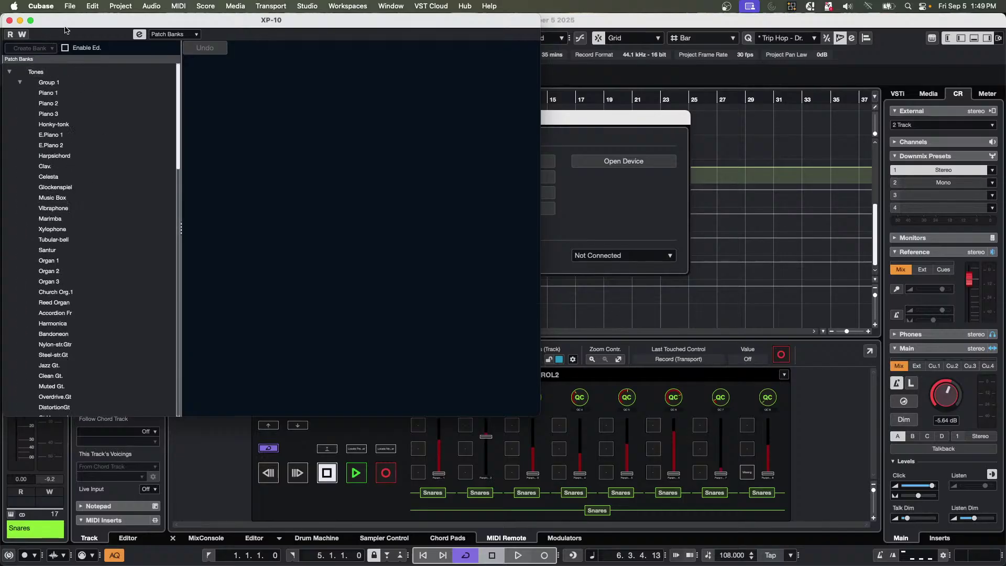
click(22, 83)
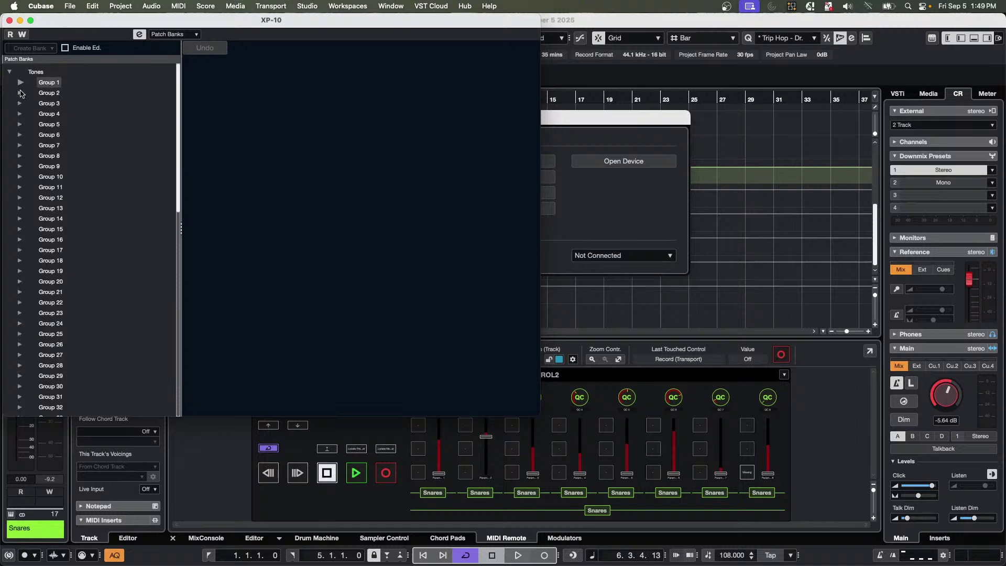
click(21, 114)
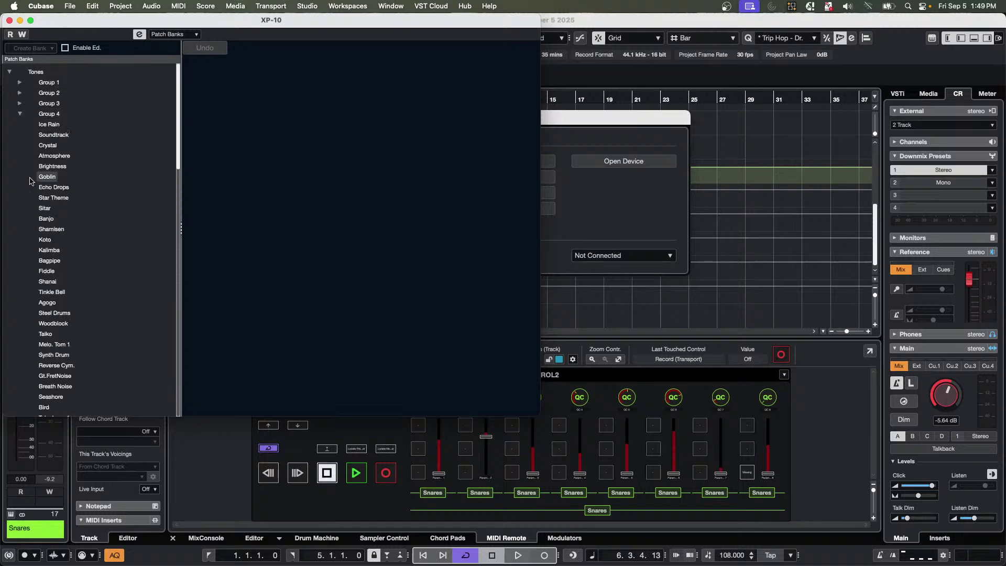
click(10, 20)
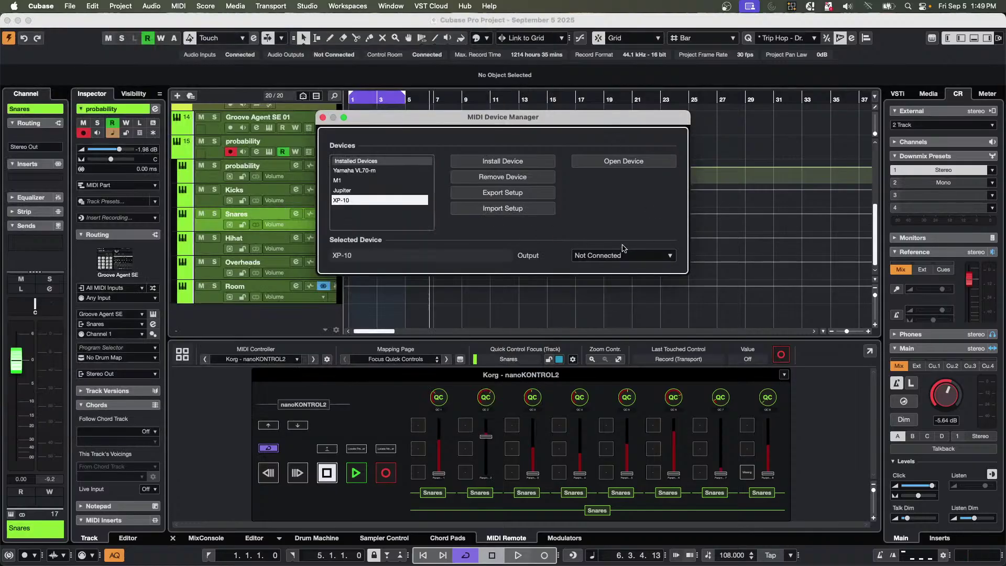
Set the XP-10 device's output to Steinberg UR24C Port1.
click(610, 258)
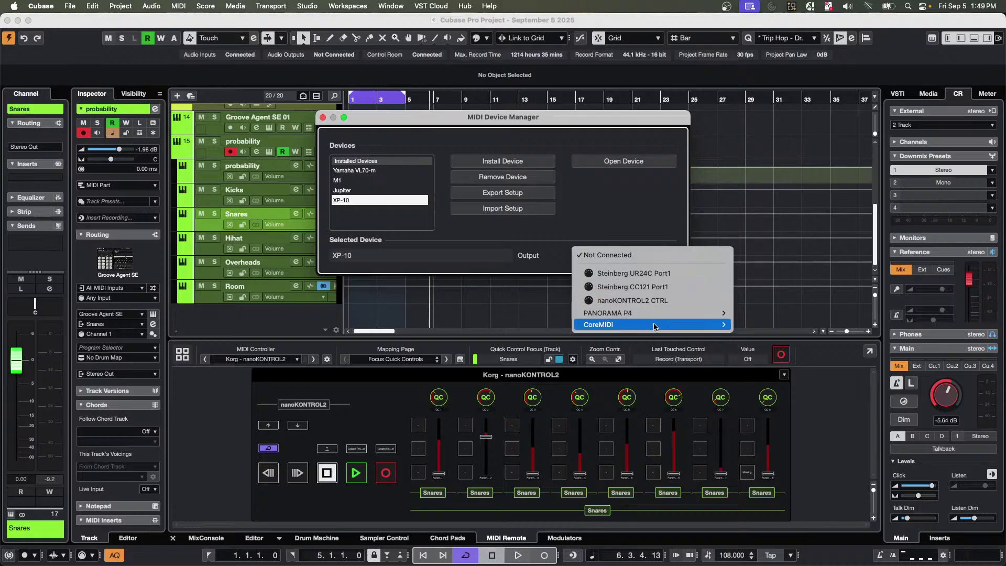
mouse_move(656, 326)
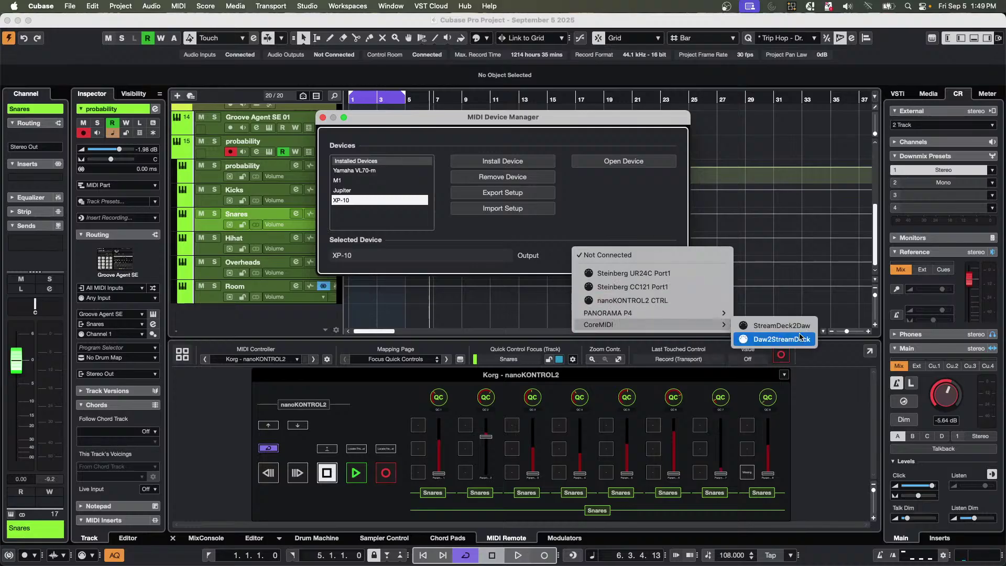
click(692, 278)
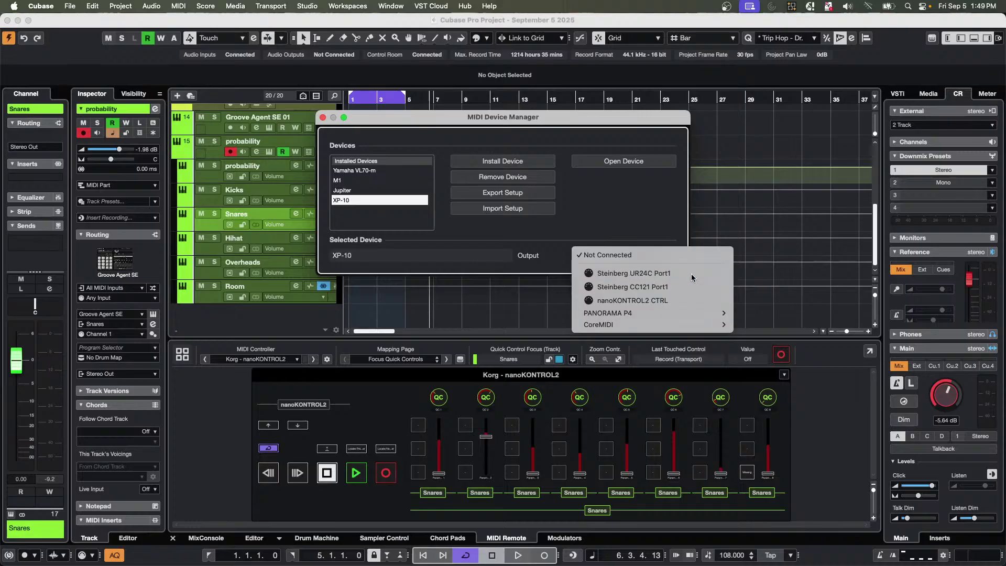
Add a MIDI track below the Room track with its MIDI output routed to the XP-10 device.
right_click(247, 320)
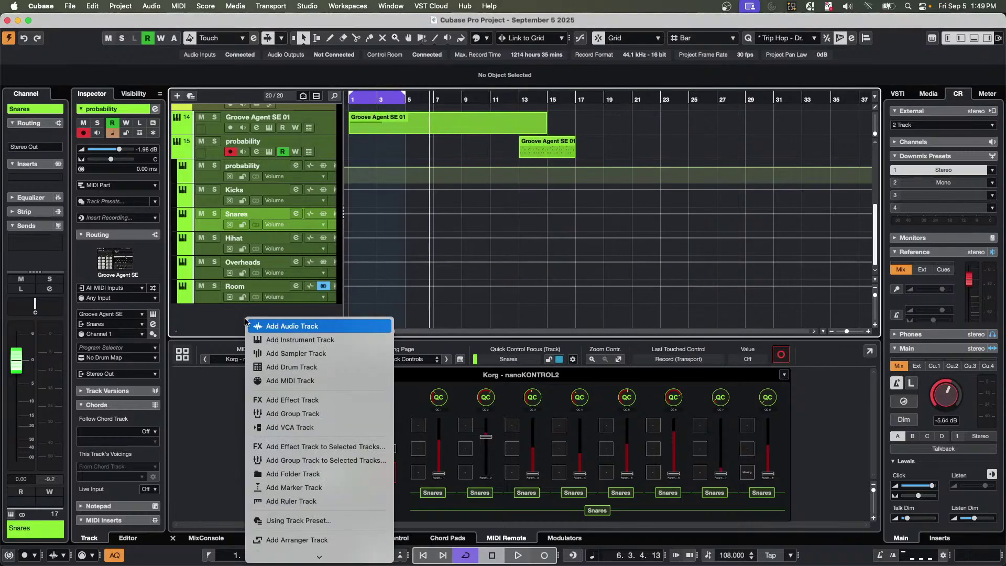
click(326, 381)
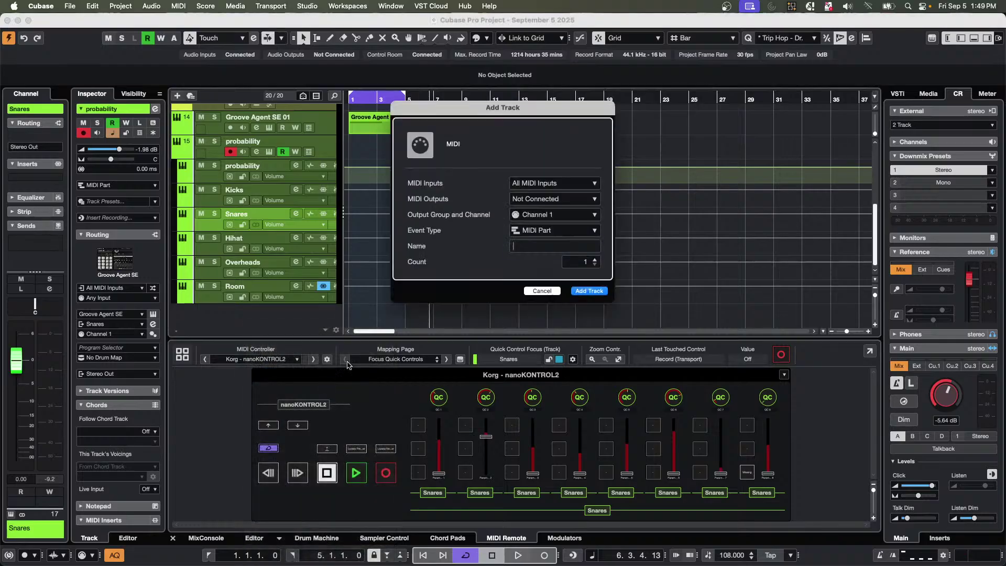
click(565, 199)
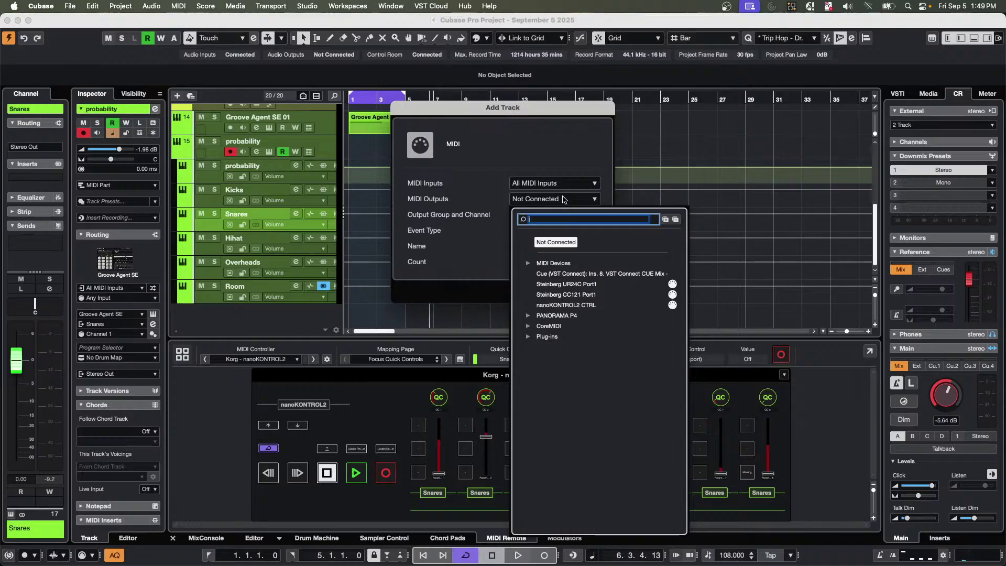
click(561, 178)
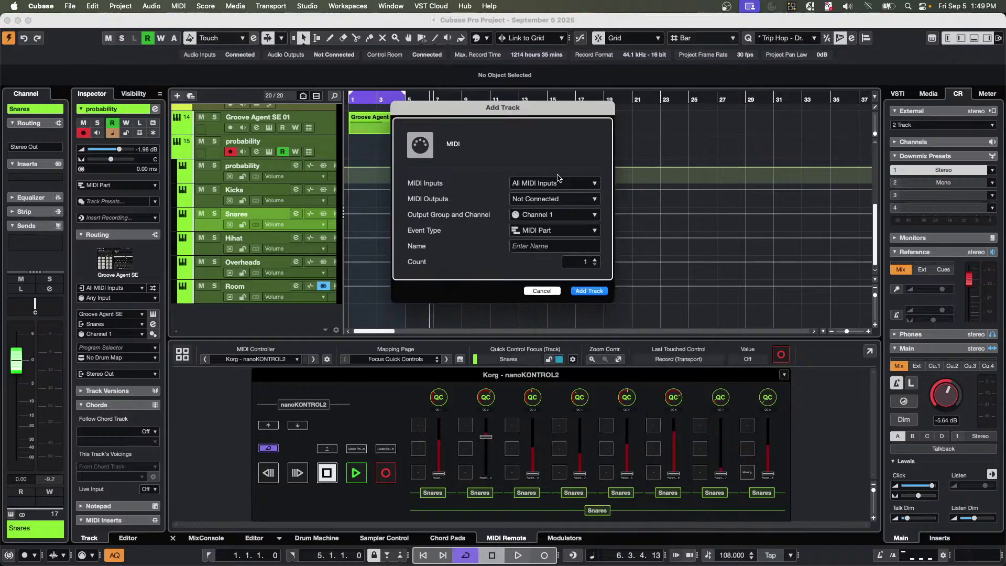
click(547, 200)
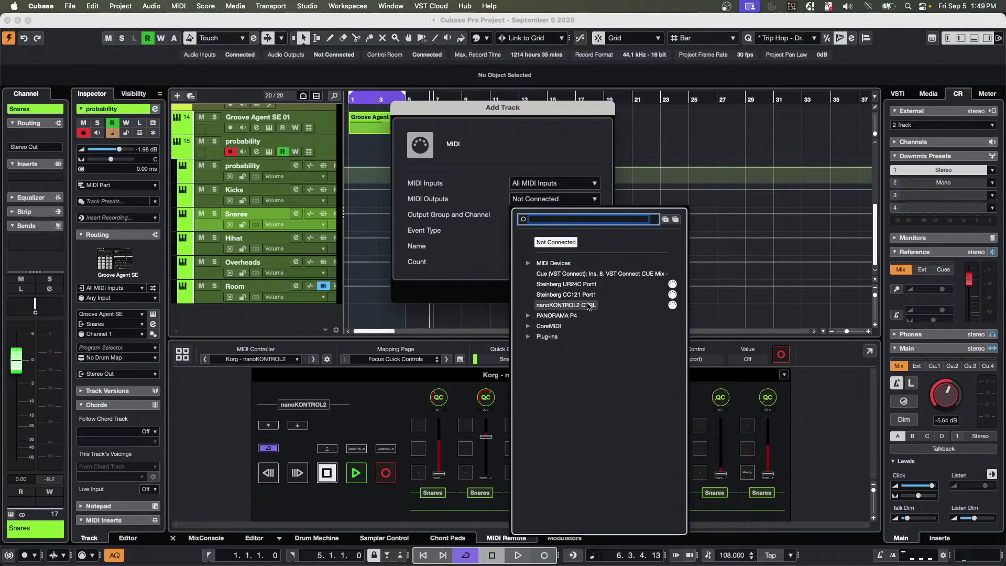
click(537, 265)
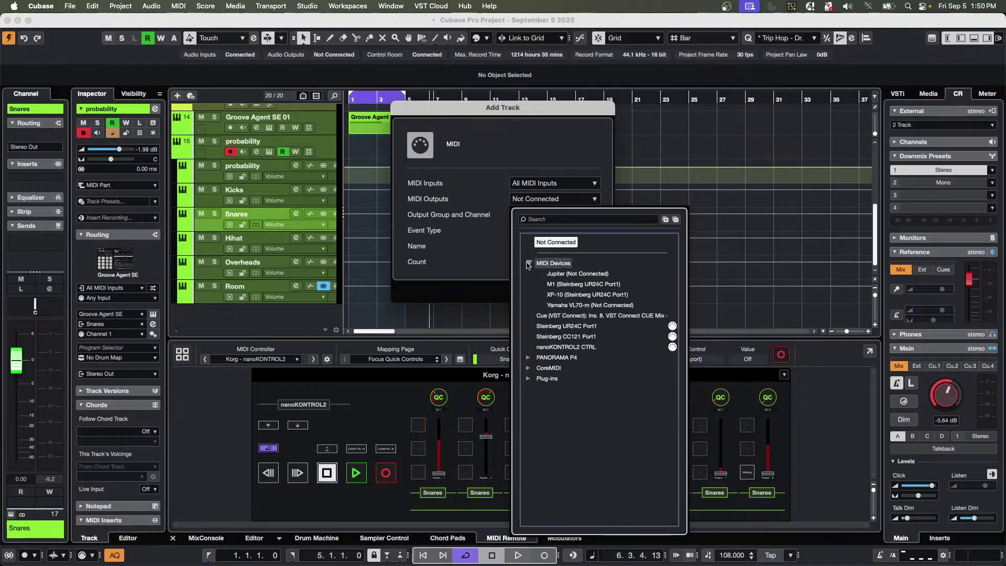
click(571, 295)
click(590, 292)
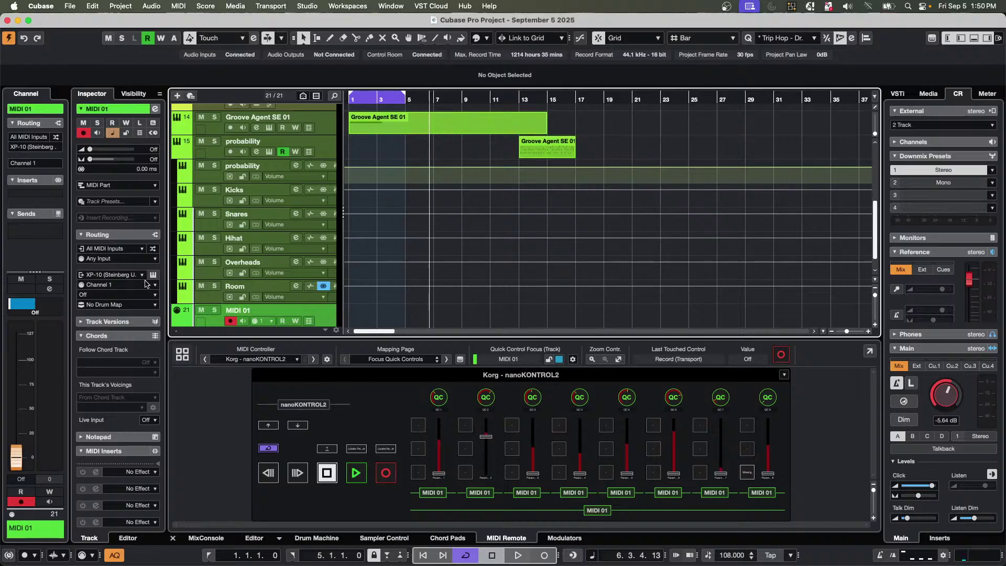
Choose the E.Piano 1 patch from Group 1 as the new MIDI track's program and close the patch list.
click(93, 295)
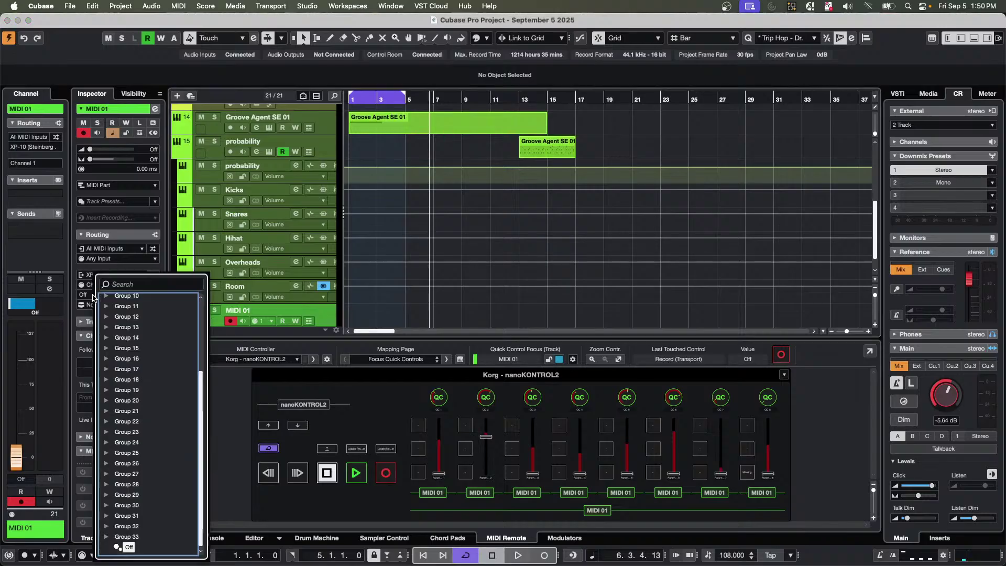
scroll(111, 309, up, 3)
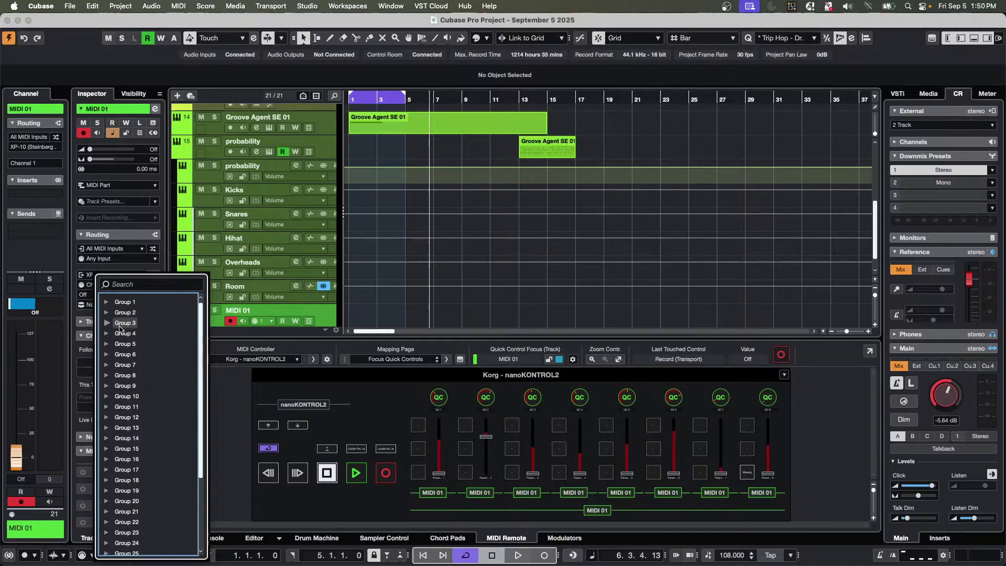
click(108, 303)
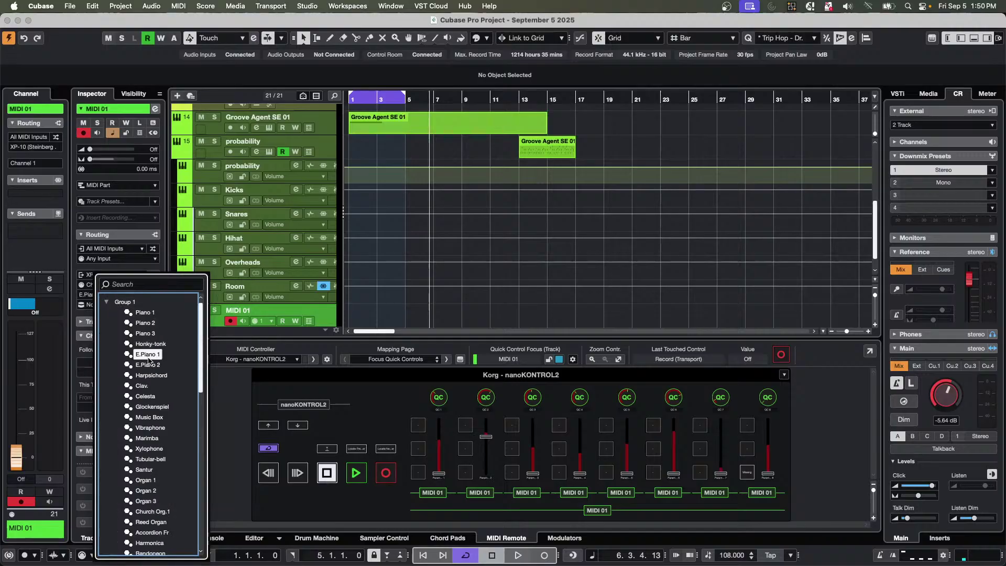
scroll(149, 361, down, 10)
scroll(152, 361, up, 10)
scroll(147, 435, down, 15)
scroll(147, 434, up, 15)
click(389, 314)
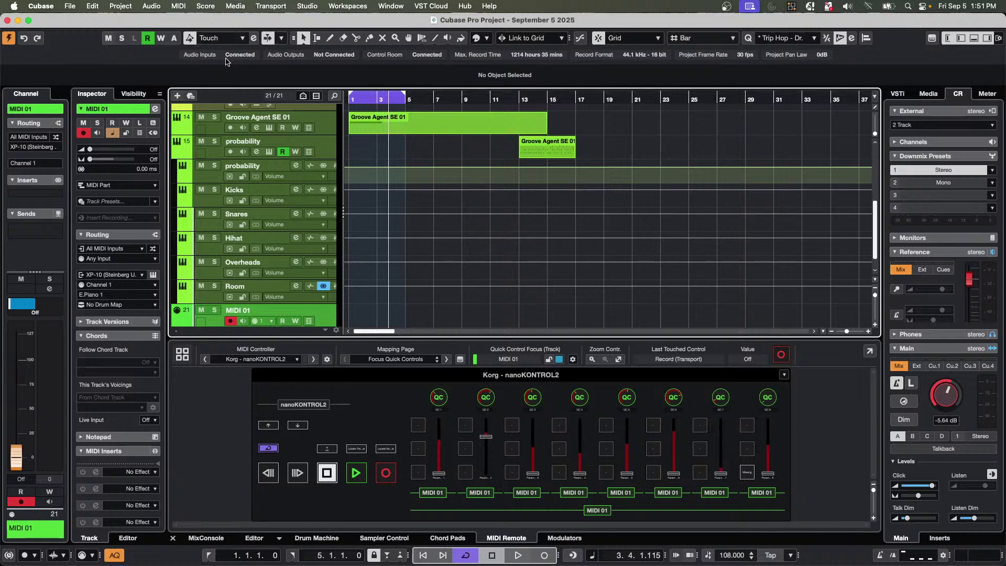
Open the recent project "be someone.cpr".
click(70, 6)
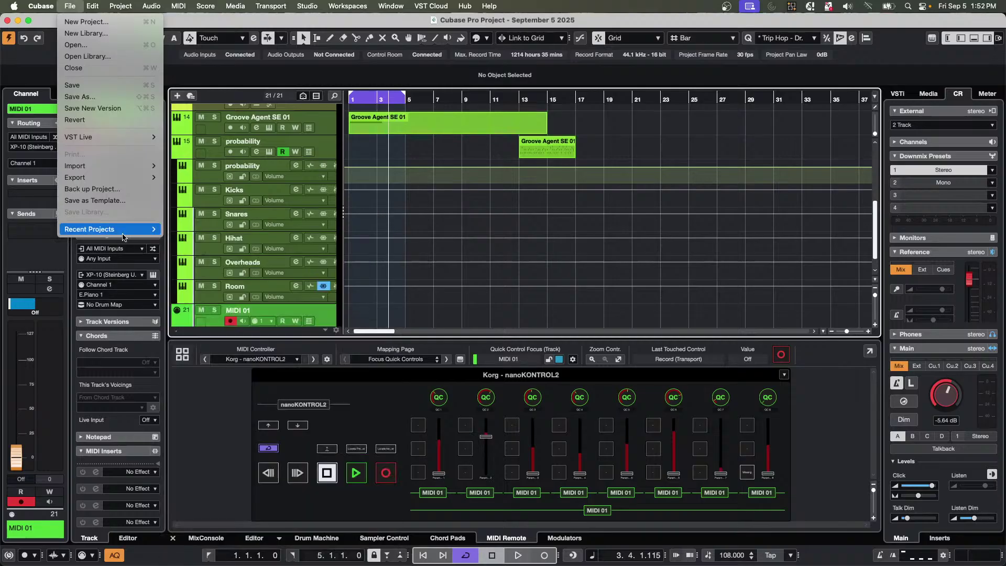
mouse_move(126, 231)
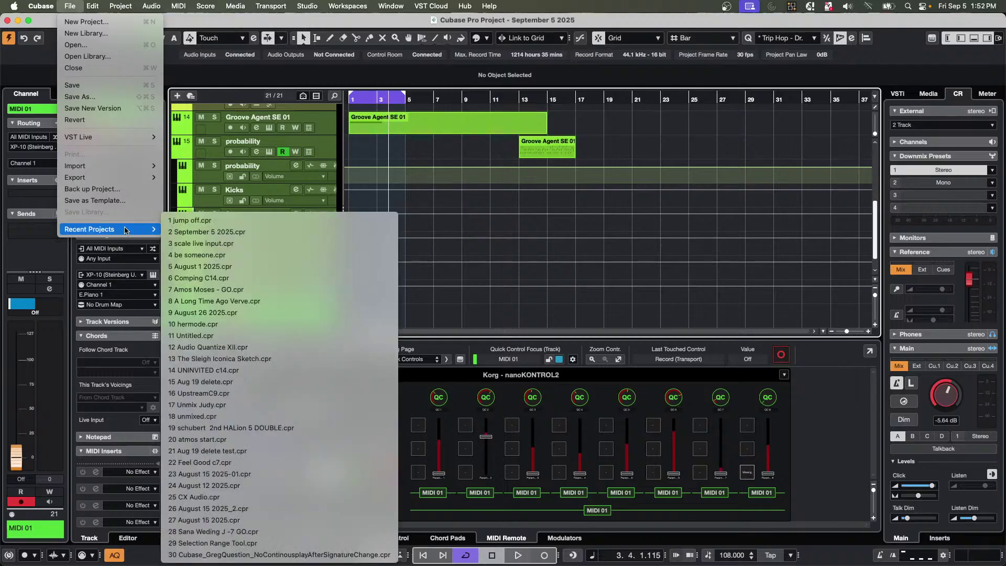
click(262, 255)
click(566, 202)
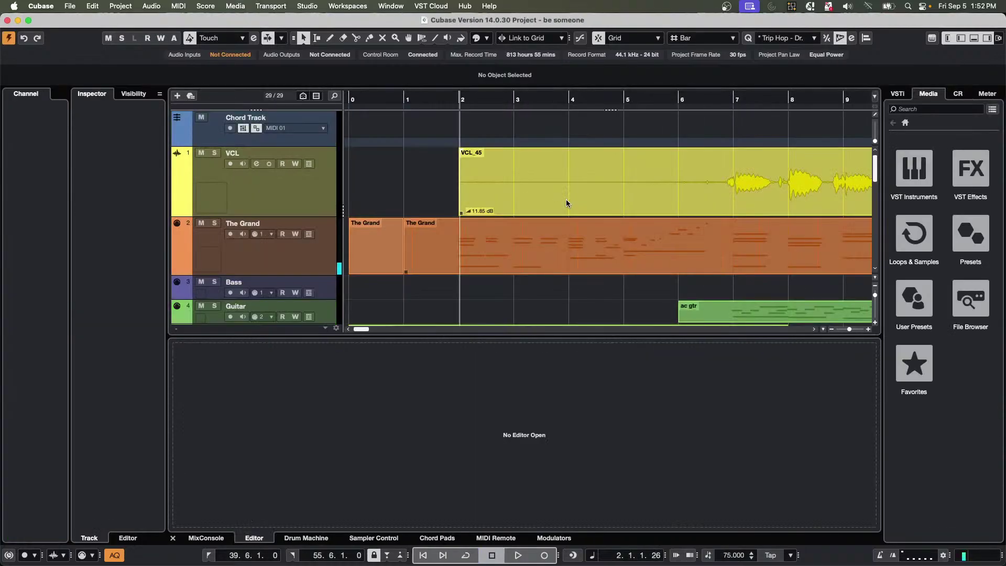
Open the VCL_45 audio event on the VCL track in the Sample Editor, showing its full length.
double_click(765, 193)
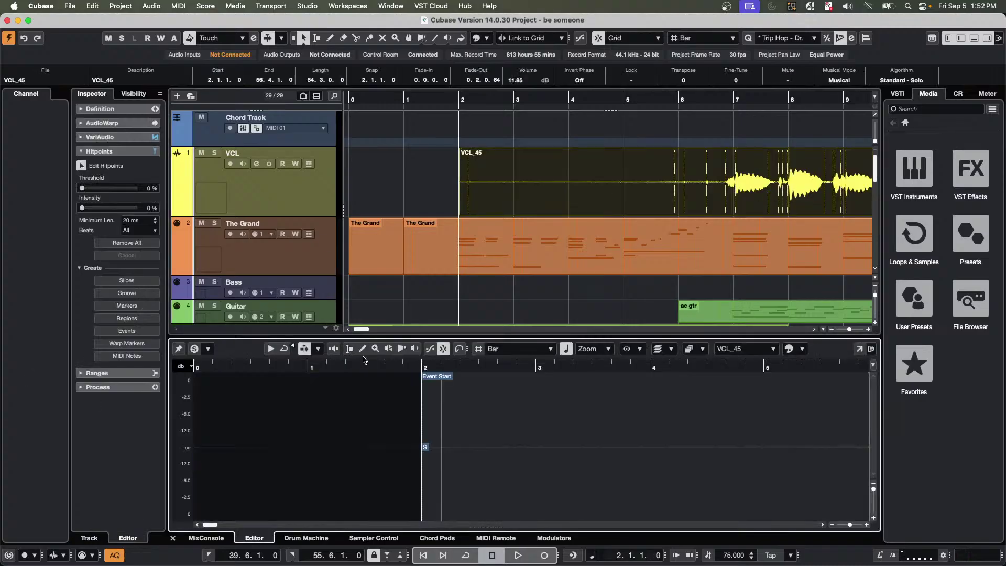
click(400, 364)
drag(400, 364, 399, 335)
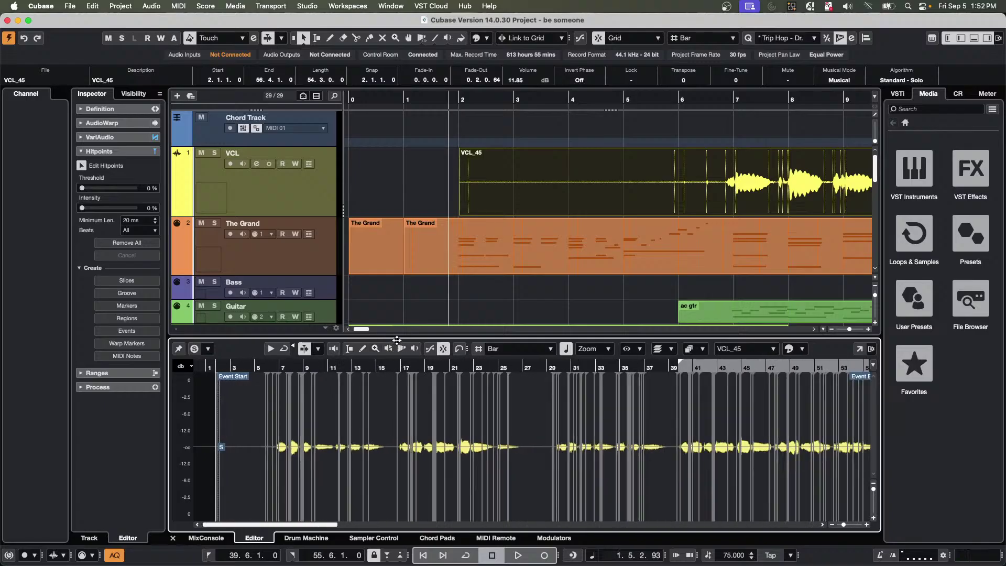
click(218, 367)
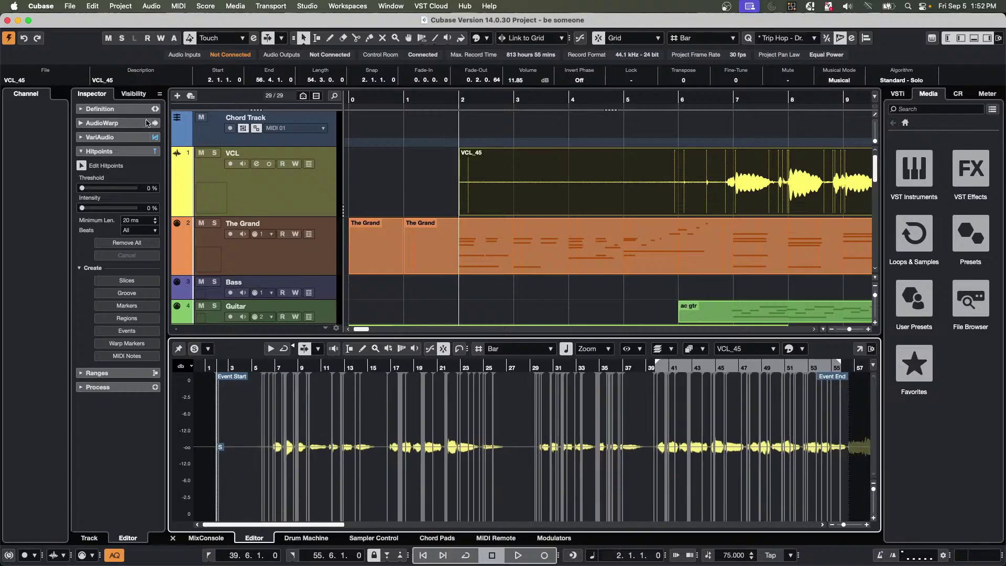
Turn on VariAudio editing for the VCL_45 event, view its pitch segments around bars 11 to 31, and place the project cursor at bar 5.
click(100, 137)
click(82, 151)
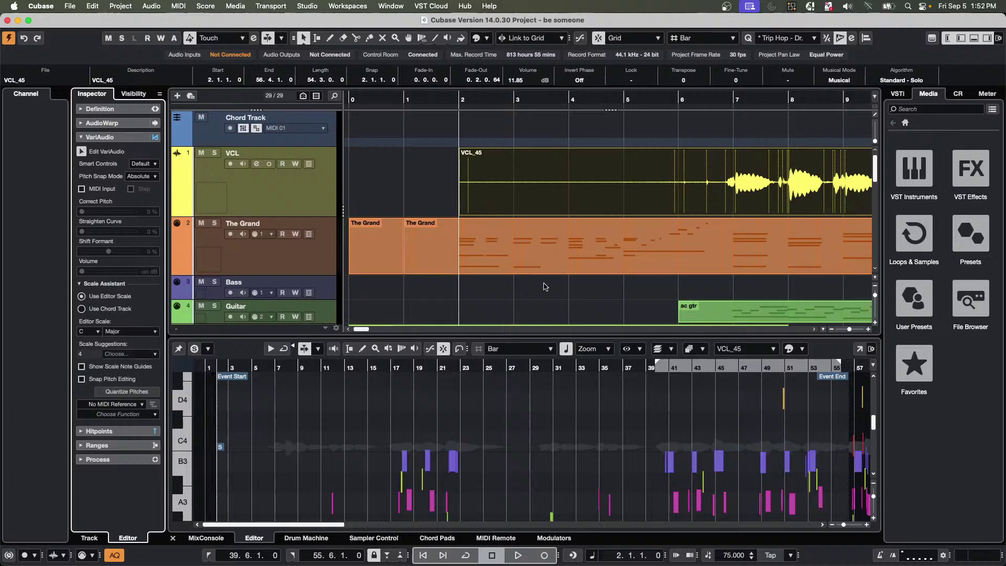
drag(383, 366, 384, 373)
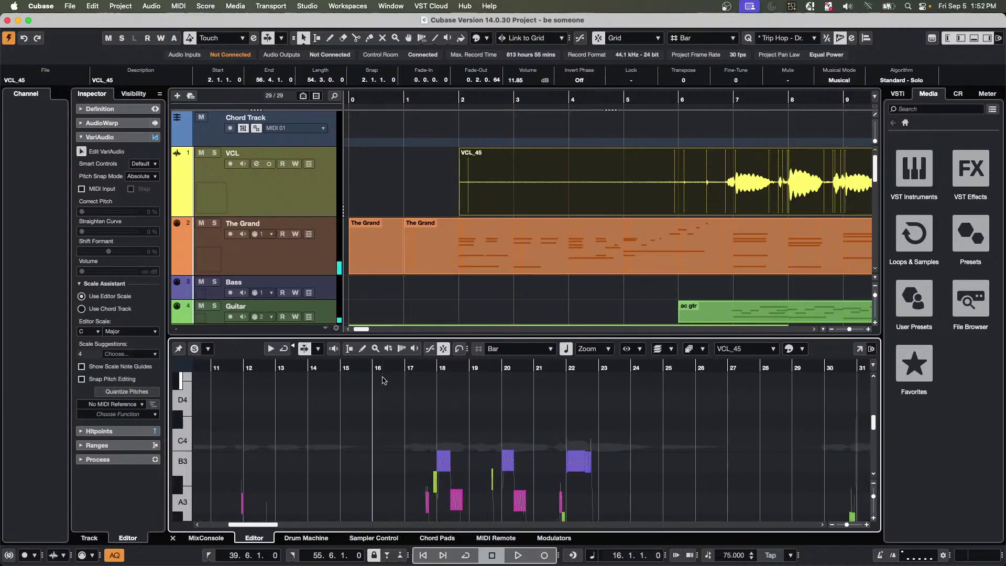
scroll(380, 385, down, 3)
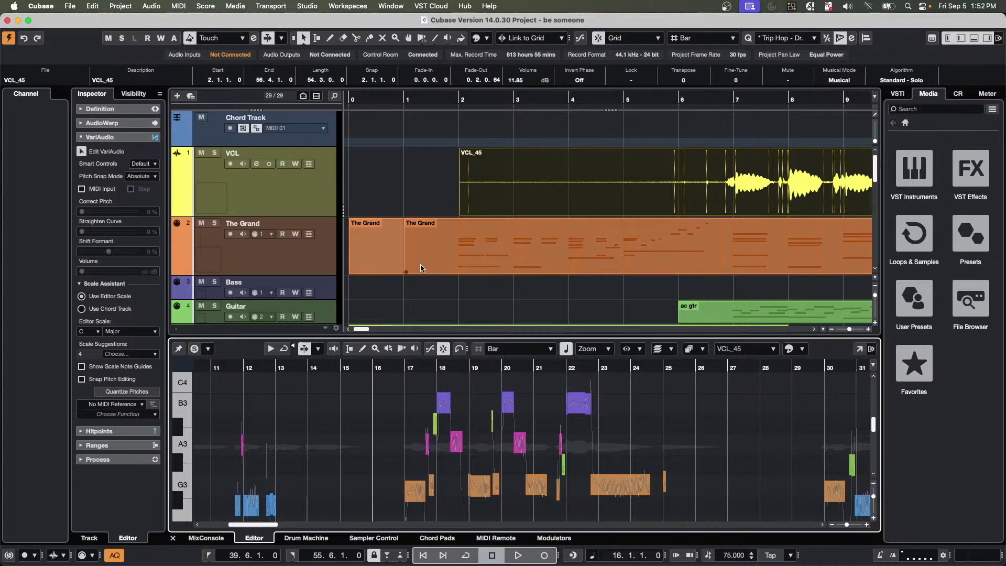
click(623, 99)
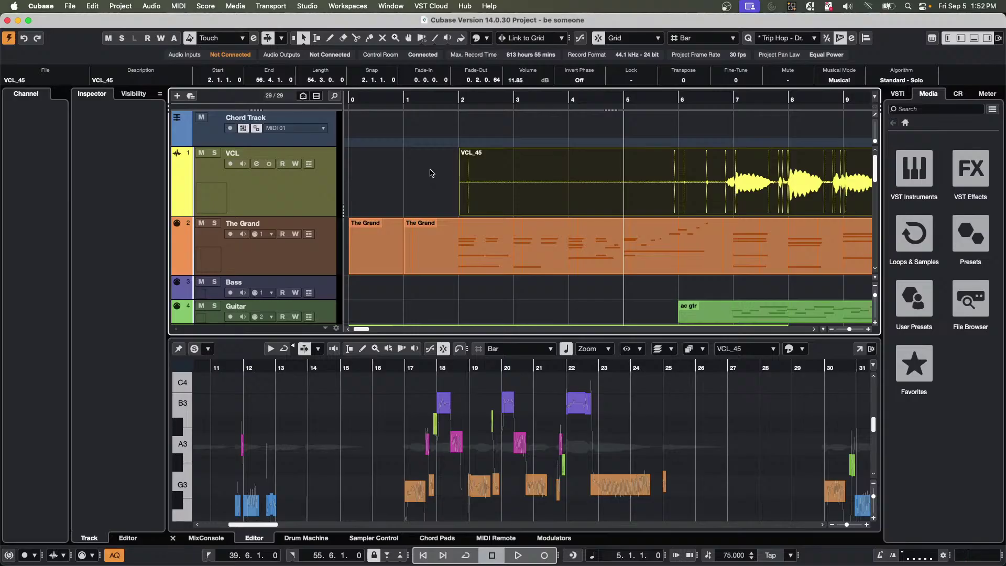
Play the project with the Control Room shown, soloing the vocal editor briefly for comparison, and stop playback.
key(space)
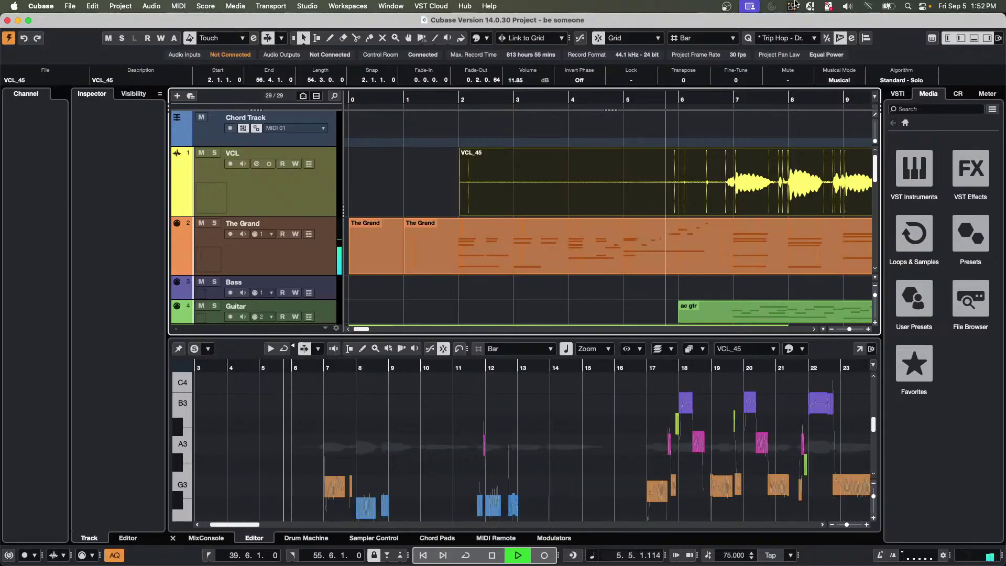
click(959, 97)
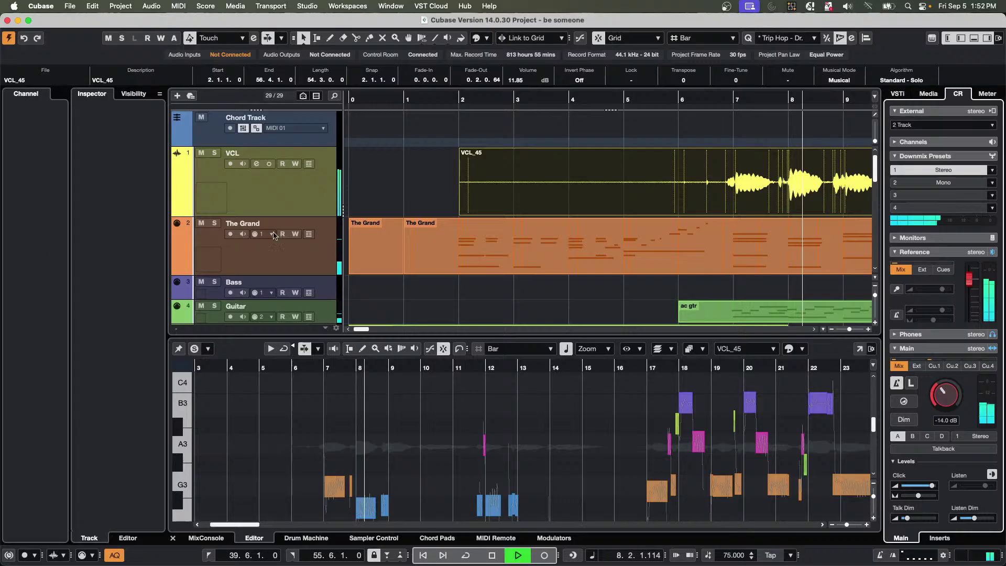
click(195, 349)
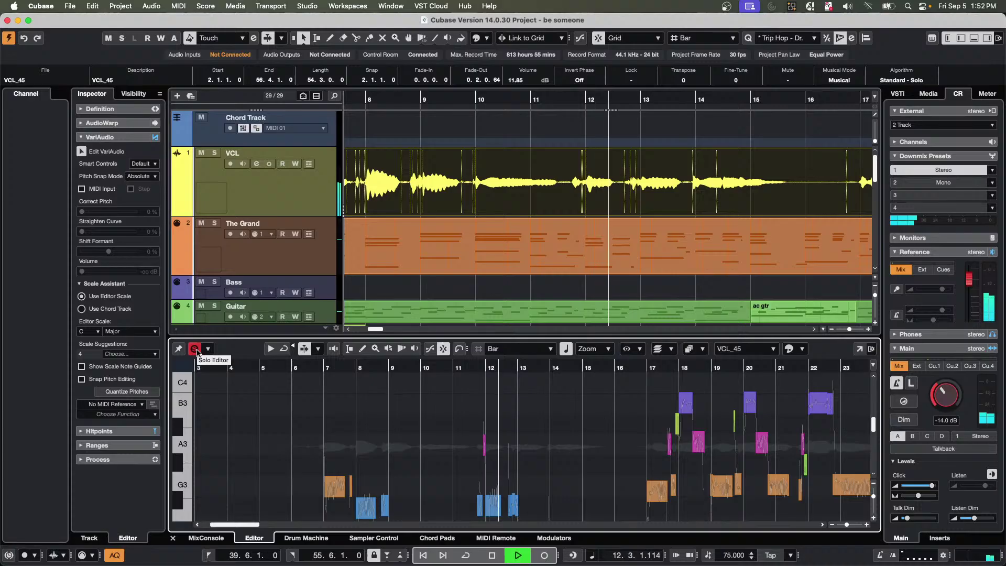
click(195, 349)
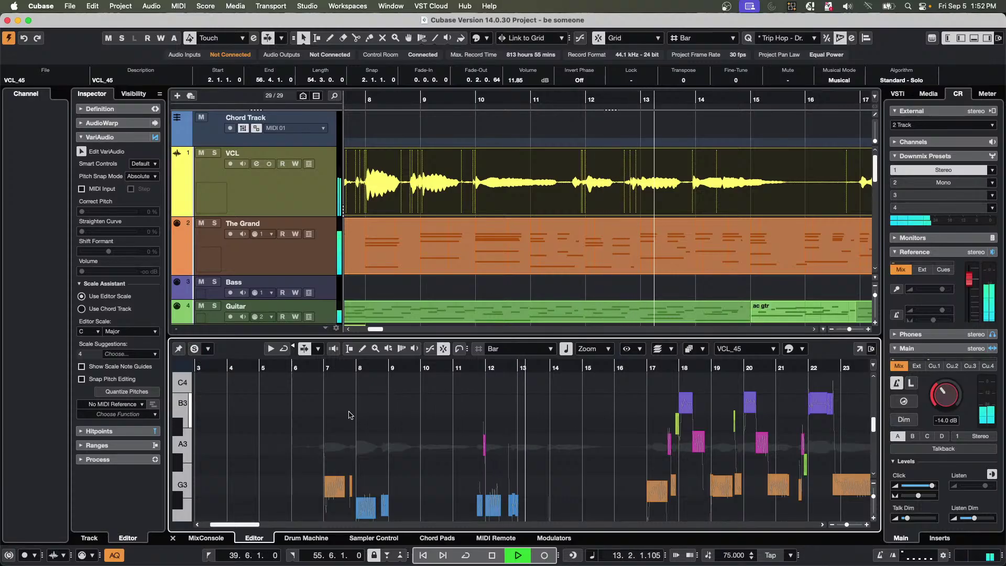
key(space)
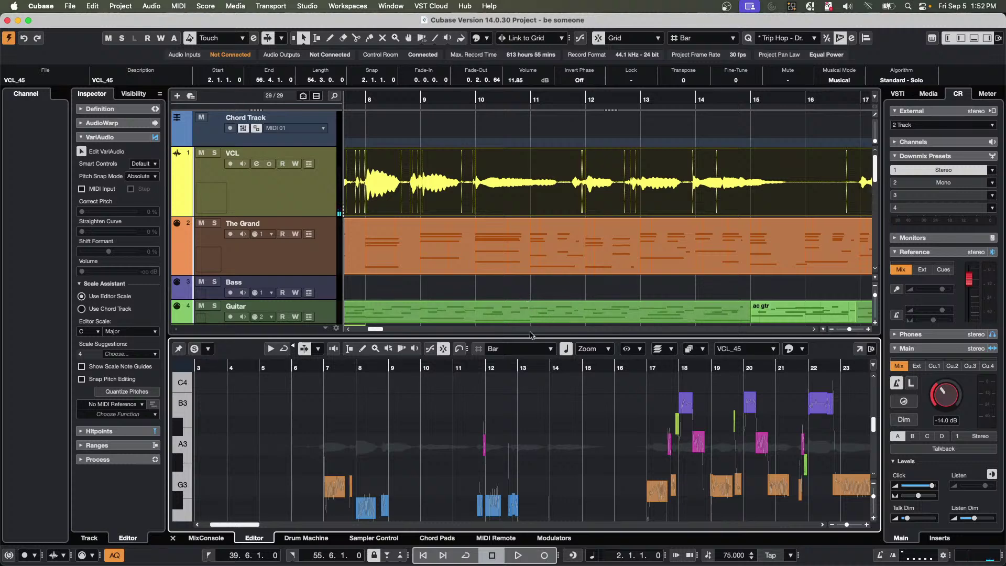
Play the project with the MixConsole shown, and reopen the VCL_45 vocal event in the sample editor.
click(209, 539)
key(space)
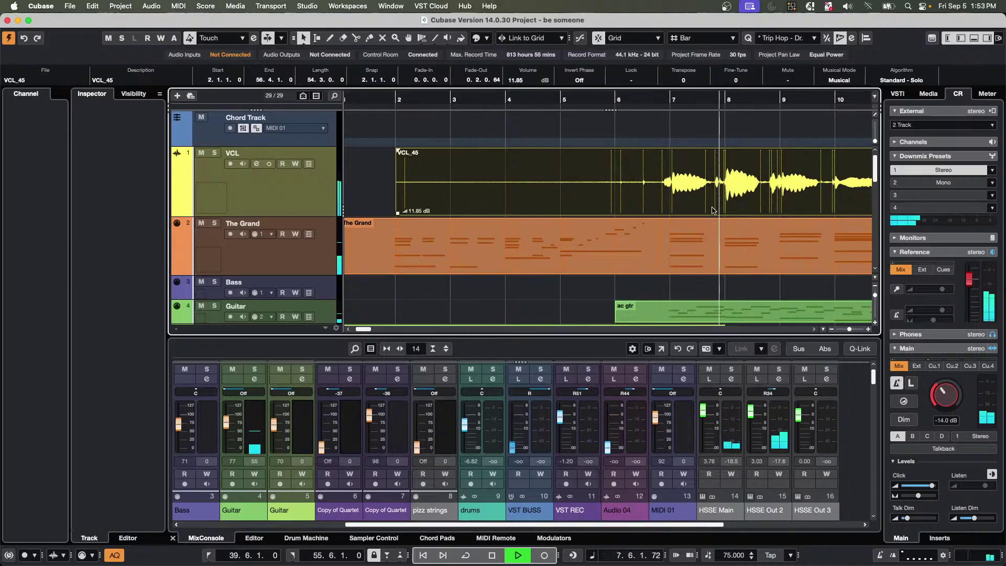
double_click(703, 205)
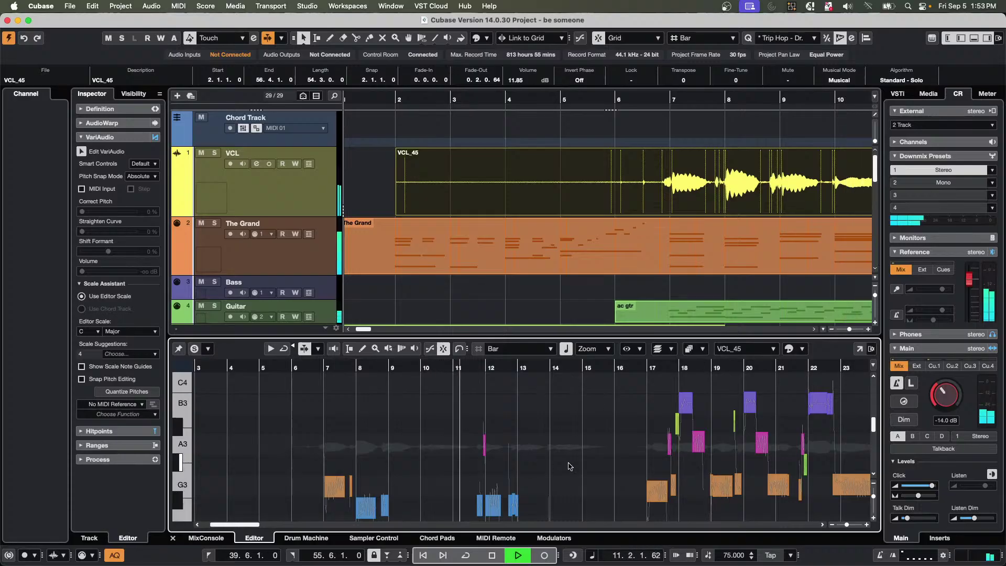
key(space)
Turn on Acoustic Feedback and audition the vocal segment at bar 7 while shifting its pitch around G3.
click(336, 491)
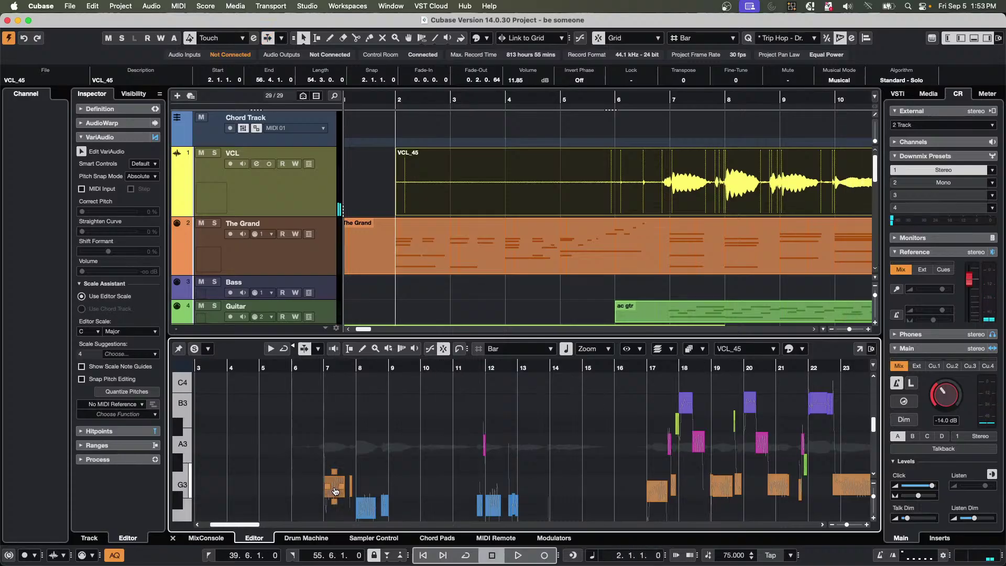
mouse_move(336, 492)
mouse_down()
mouse_move(336, 445)
mouse_move(336, 486)
mouse_up()
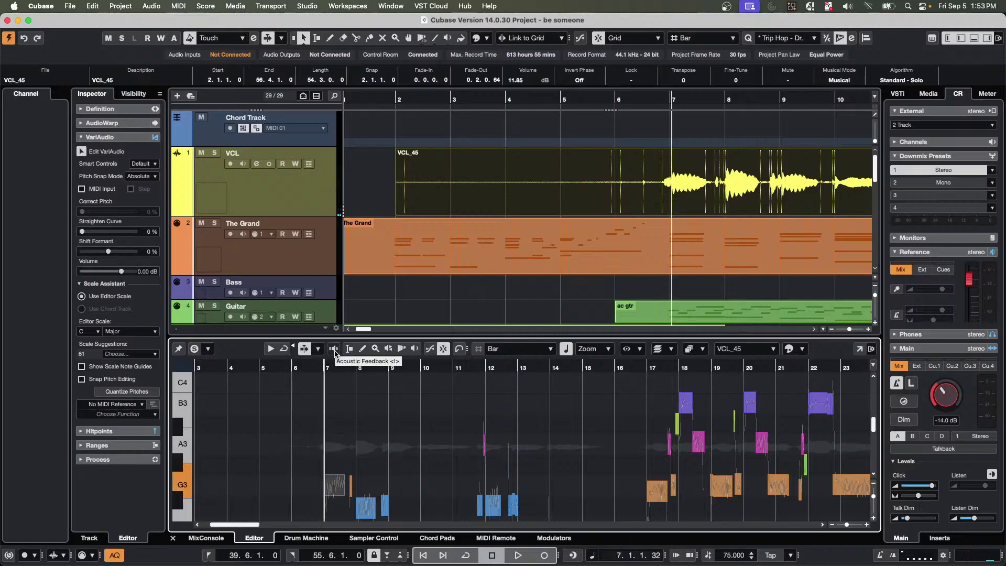
click(334, 349)
click(336, 490)
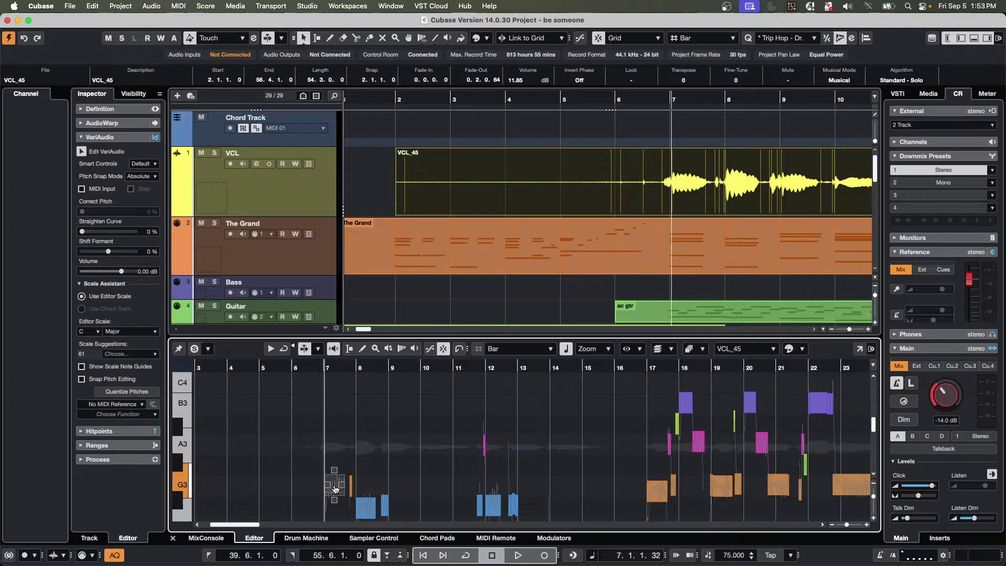
mouse_move(336, 488)
mouse_down()
mouse_move(333, 384)
mouse_move(333, 503)
mouse_up()
click(334, 350)
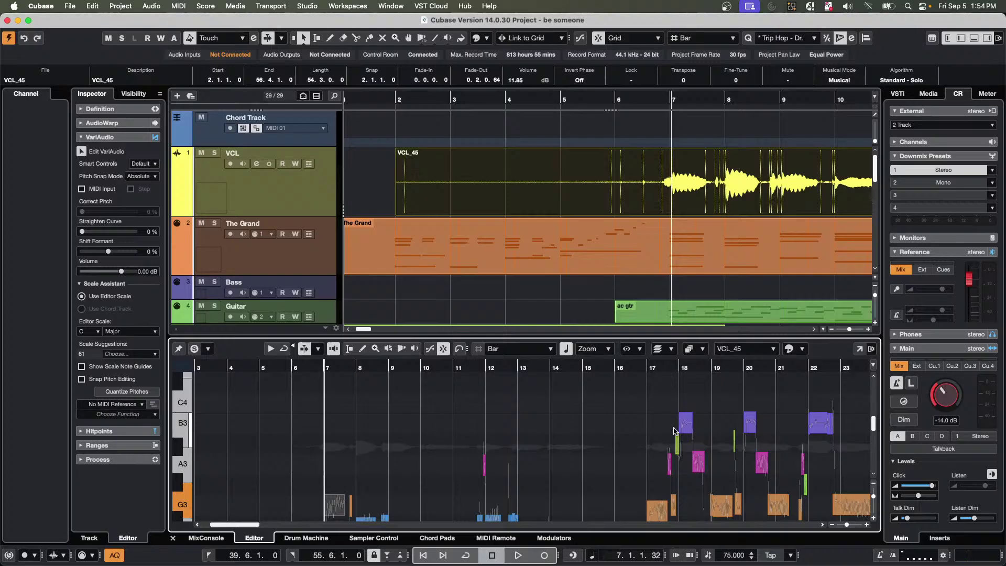
Audition the B3 vocal segment at bar 18 and inspect its pitch curve up close.
click(684, 430)
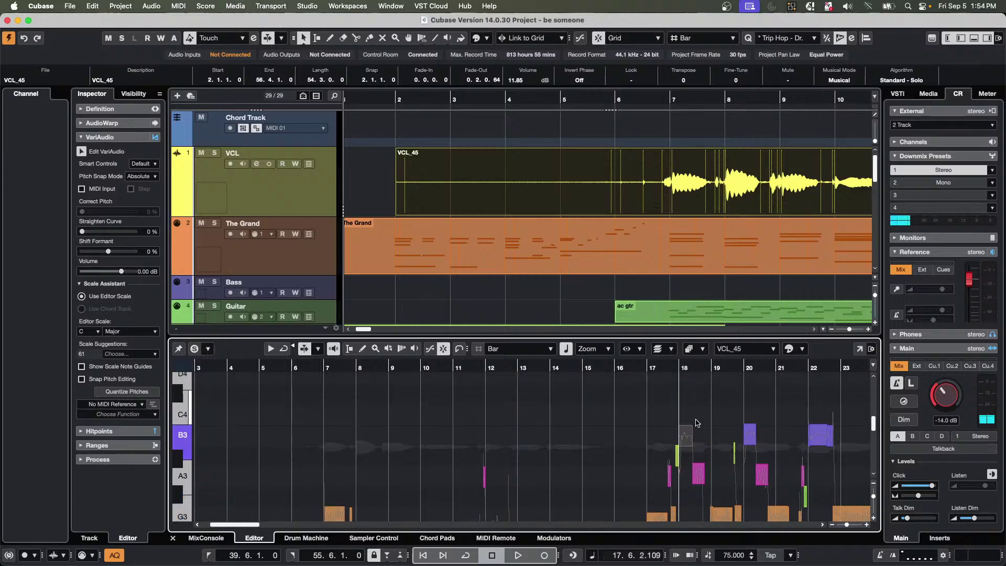
drag(678, 370, 702, 433)
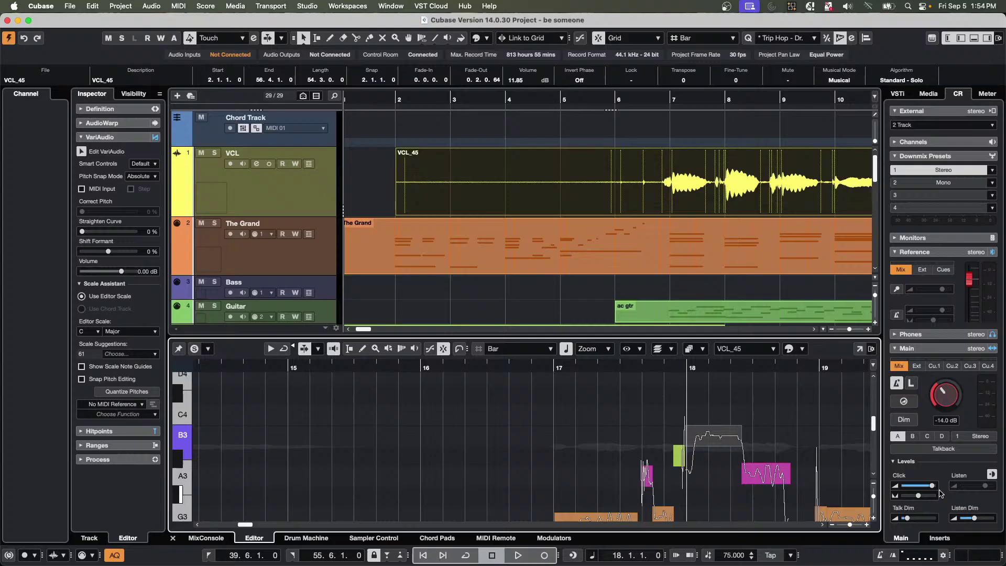
mouse_move(934, 487)
Review the Solo Editor Mode options for the vocal clip, switching Solo Editor on and off again.
click(208, 350)
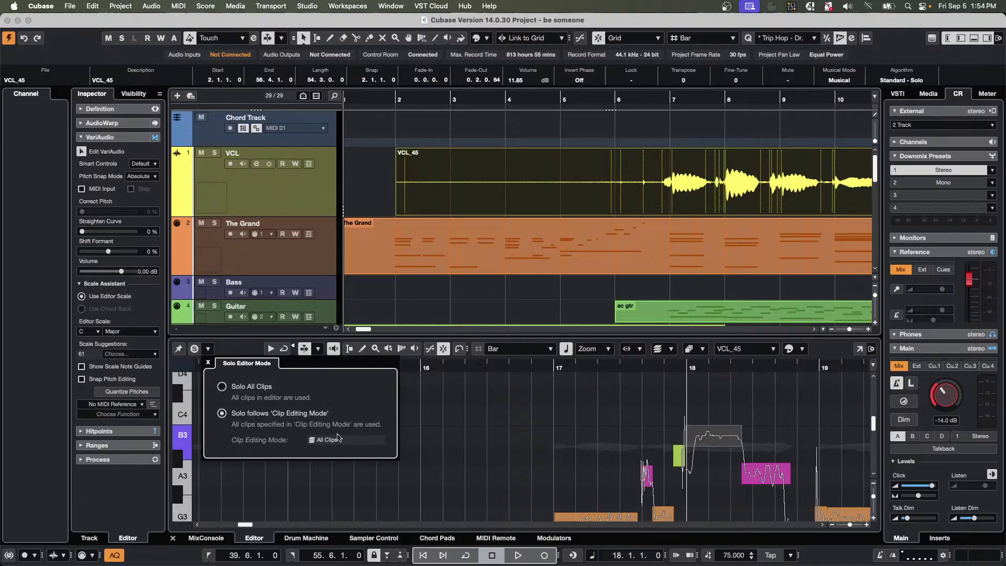
click(195, 348)
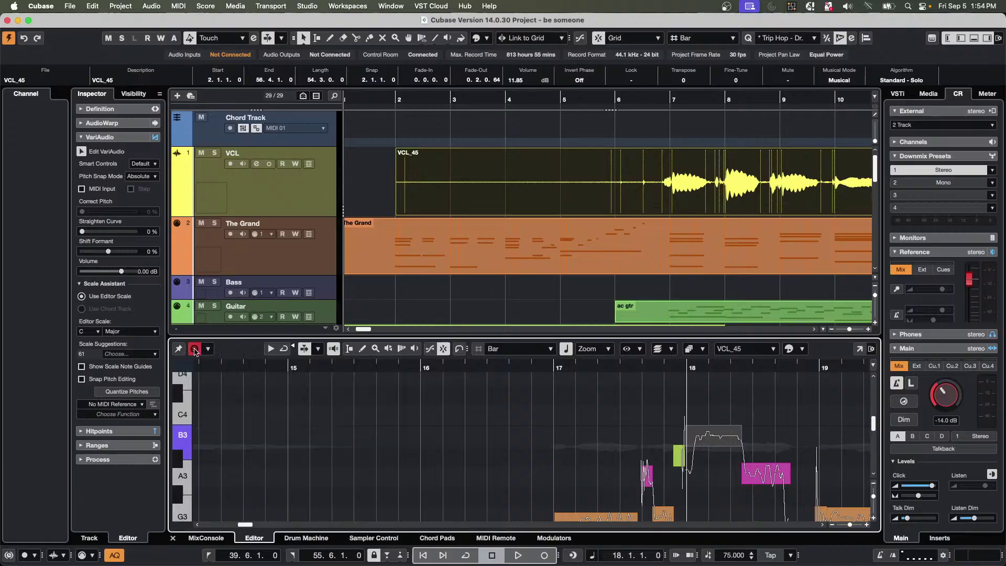
click(208, 350)
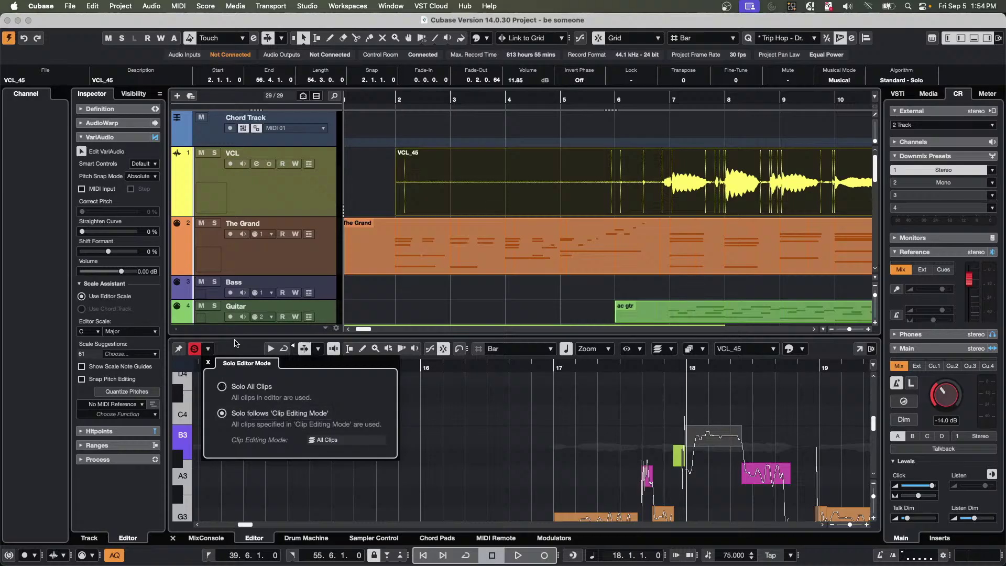
click(195, 349)
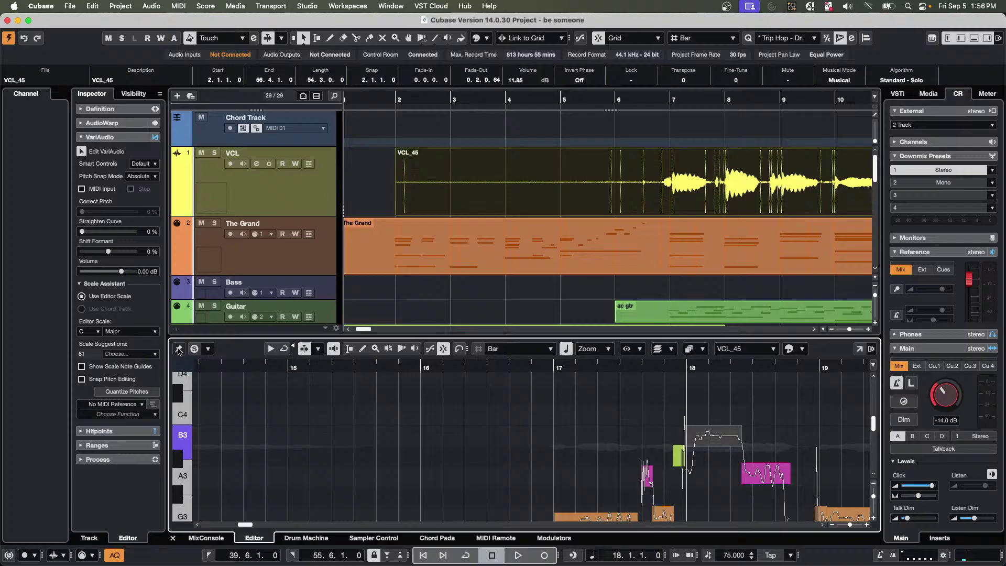
Switch to the September 5 2025 project window, select its Groove Agent SE 01 track and activate the project.
click(361, 228)
click(425, 7)
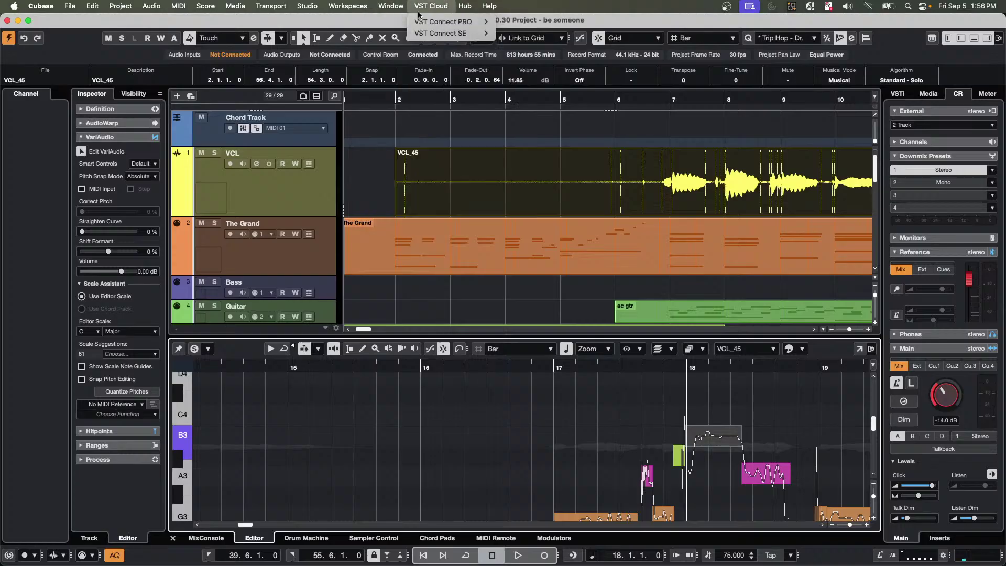
mouse_move(327, 14)
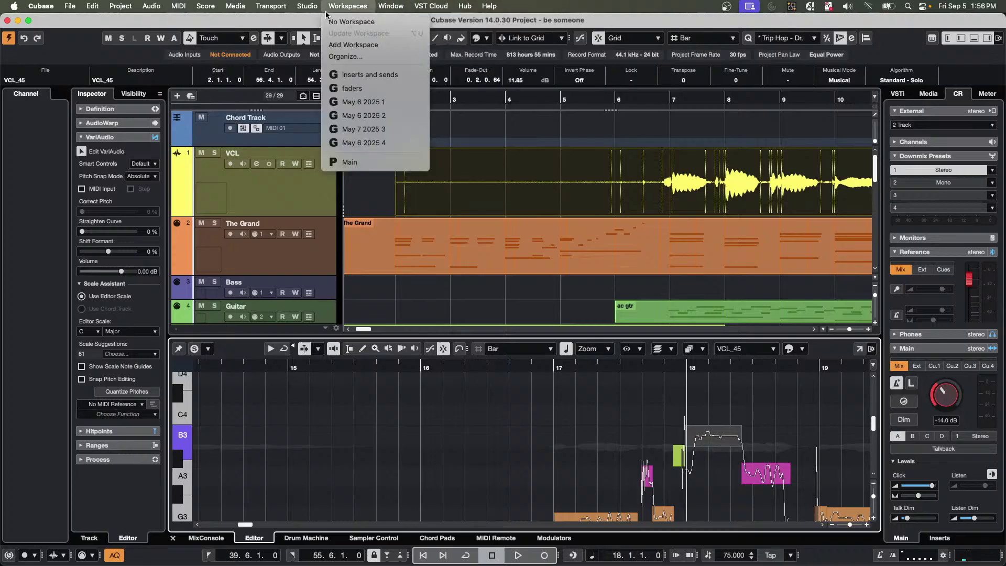
mouse_move(402, 11)
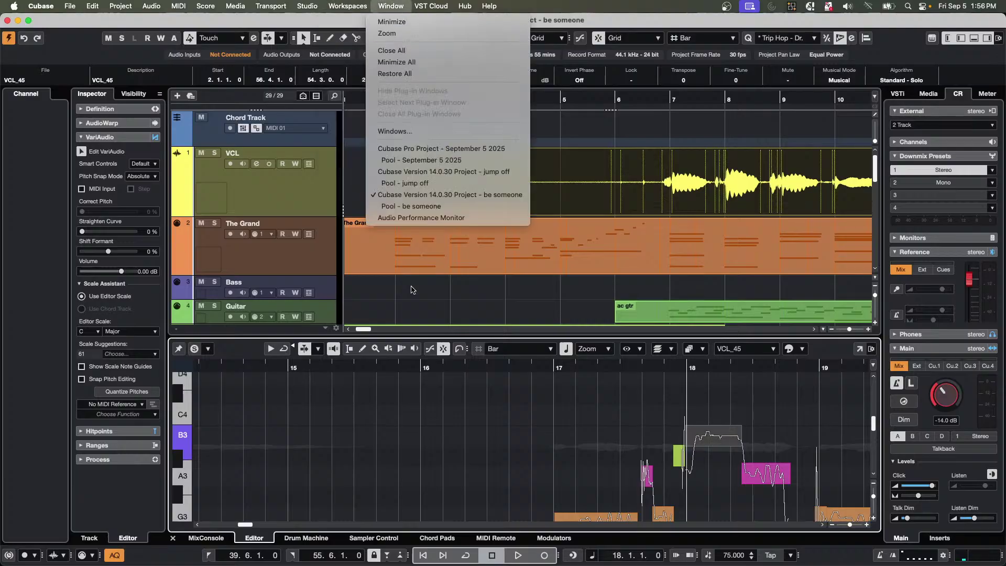
click(499, 151)
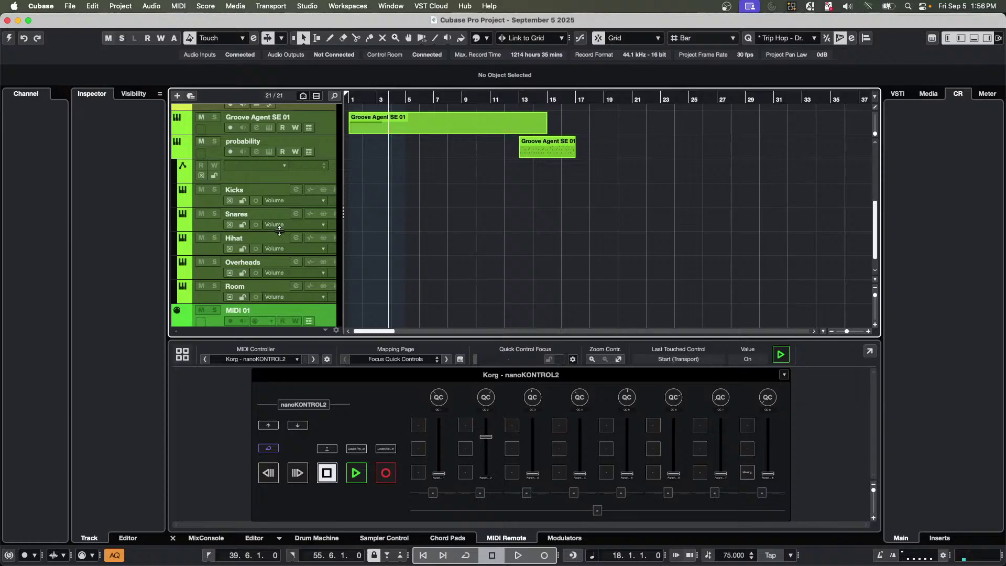
click(321, 127)
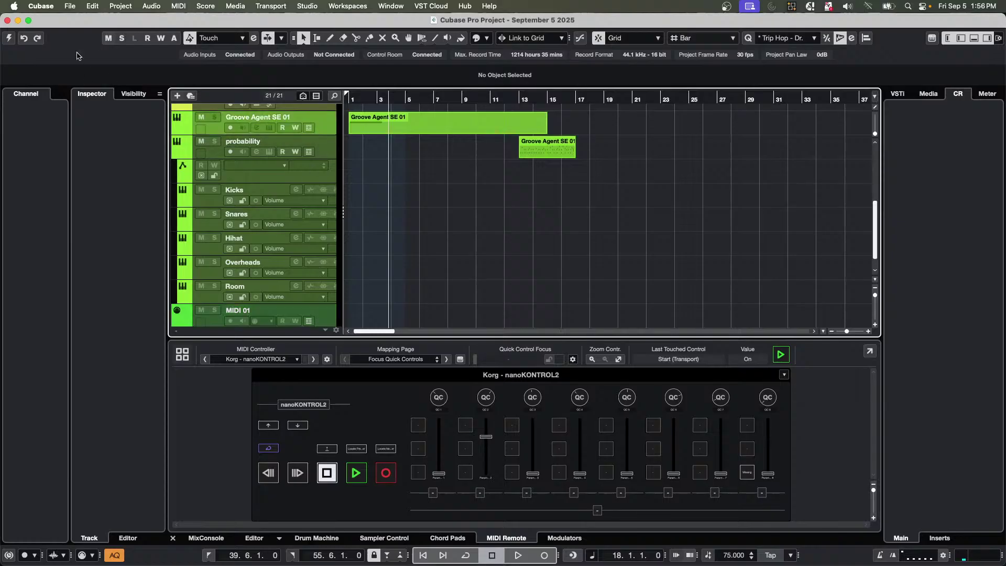
click(9, 38)
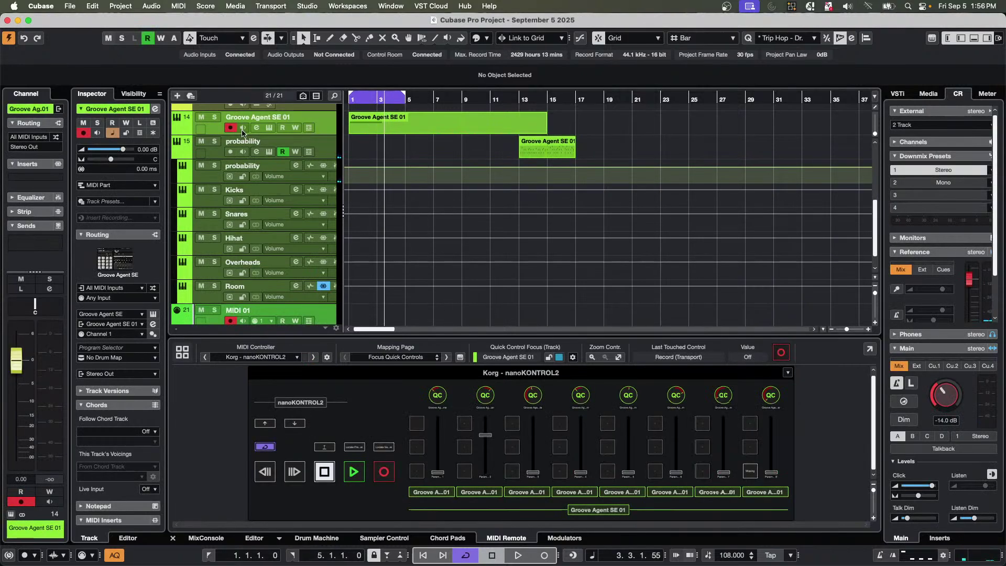
Mute and unmute the Groove Agent SE 01 part on track 14 with the Mute tool.
scroll(279, 221, up, 3)
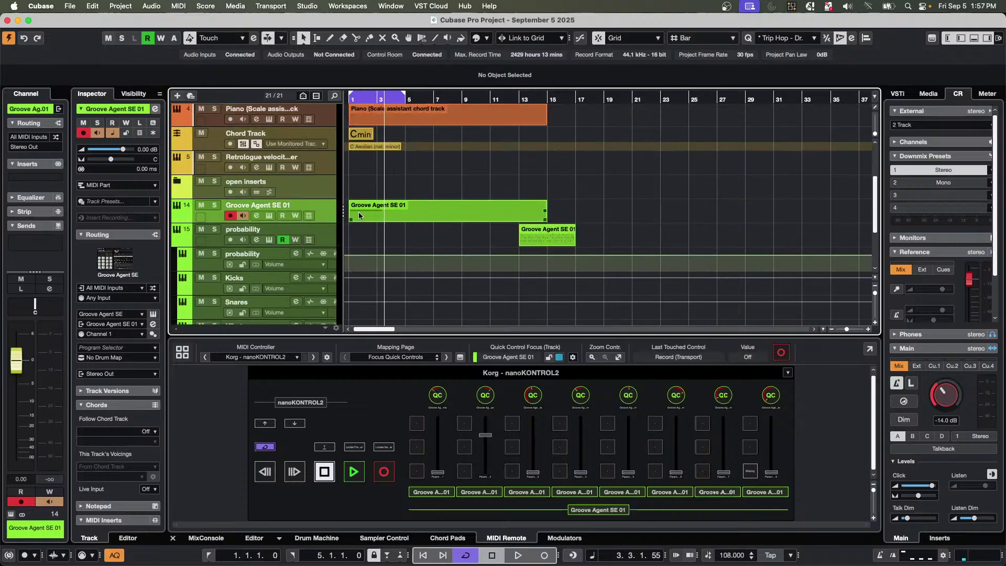
right_click(394, 220)
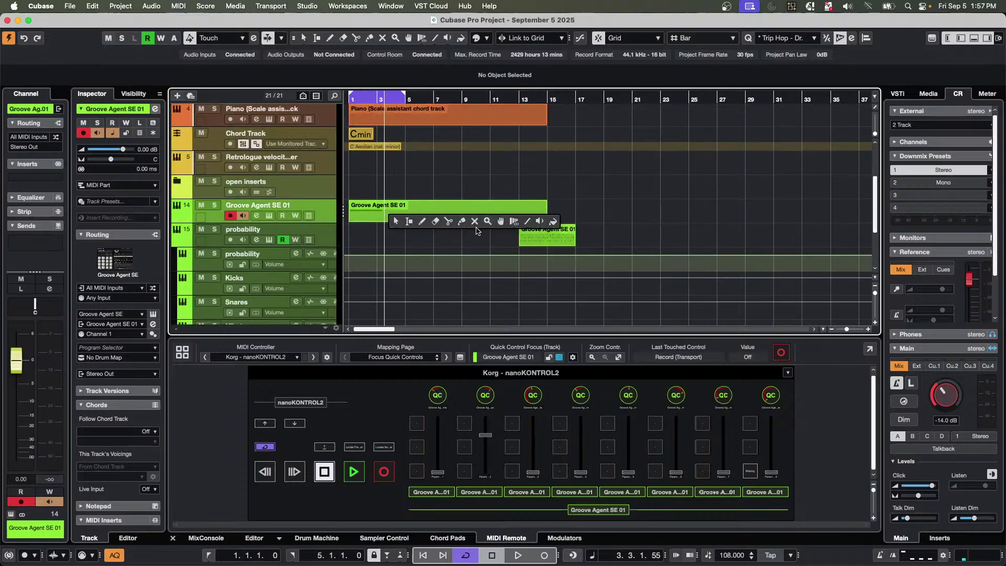
click(474, 220)
click(426, 219)
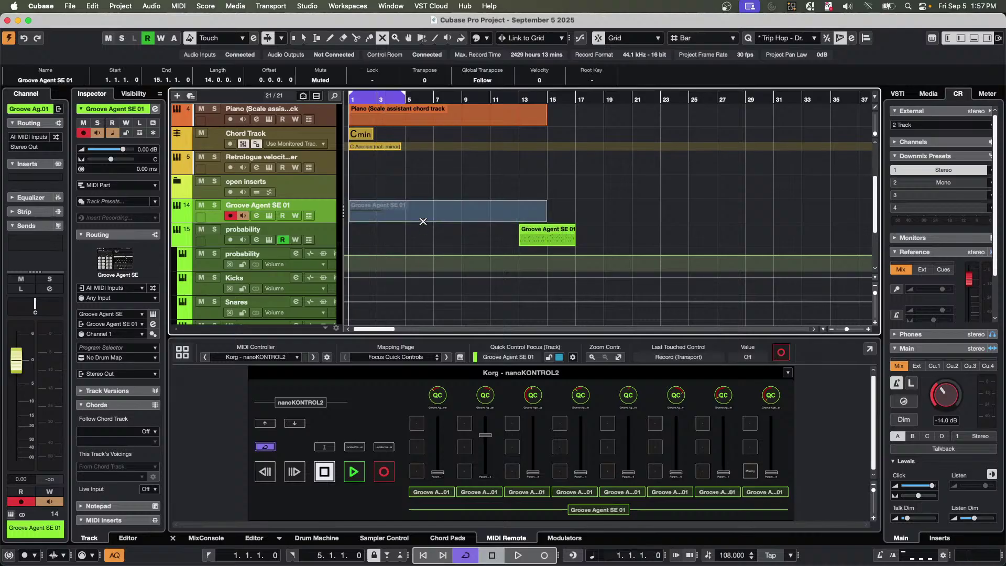
click(423, 222)
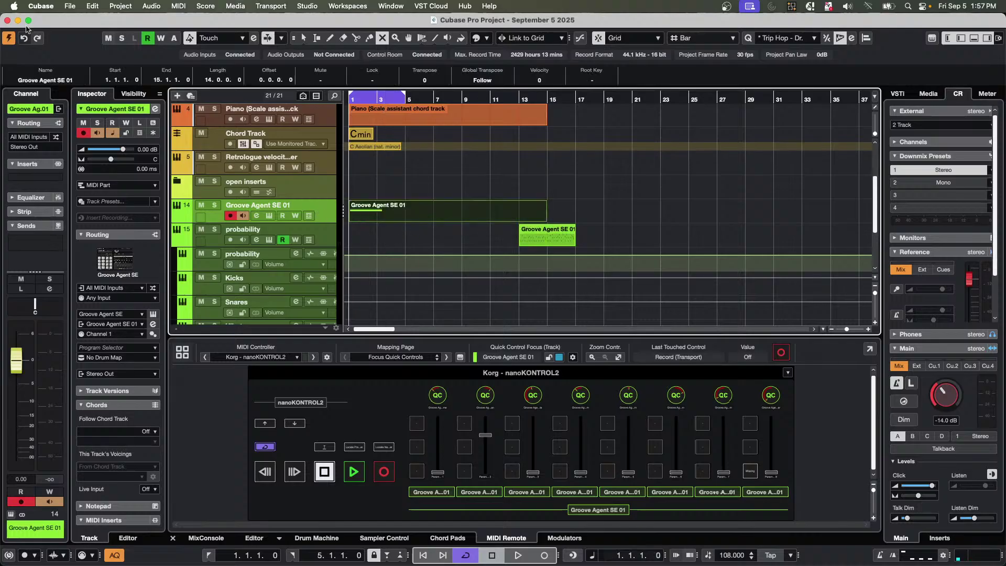
Revert the project to its last saved version and delete the files created since that save.
click(69, 6)
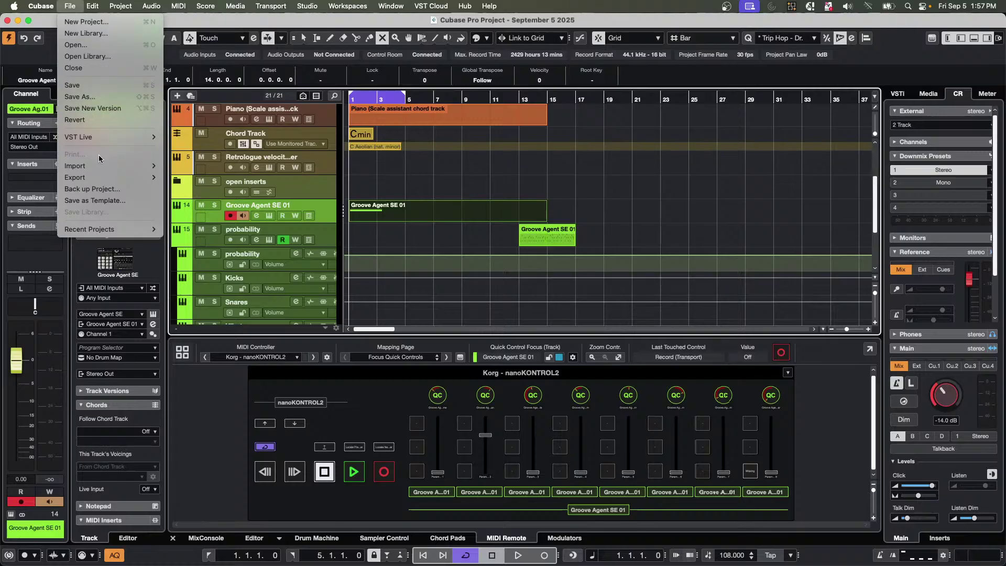
click(104, 120)
key(Return)
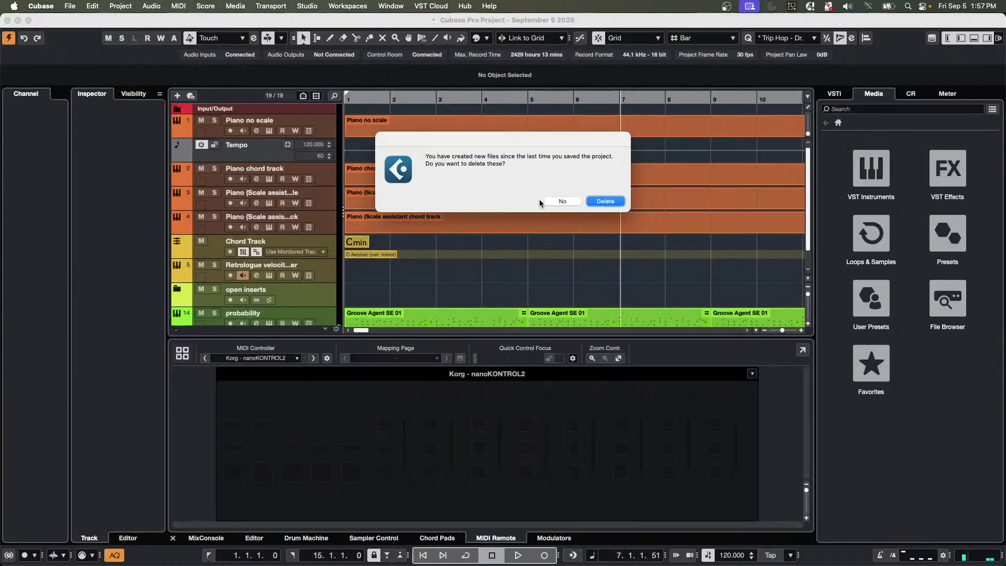
click(607, 202)
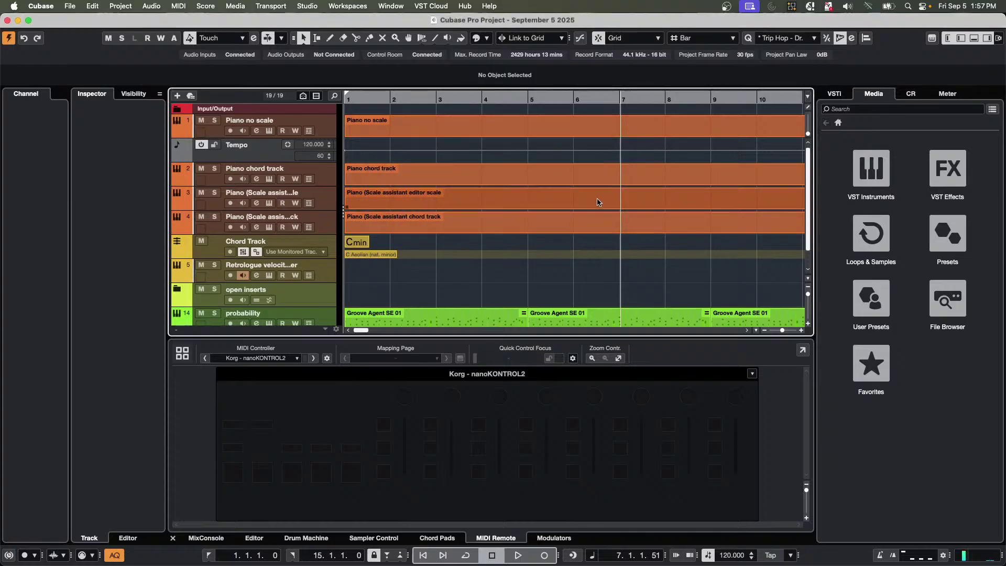
Select the probability track and enable monitoring on it.
click(323, 322)
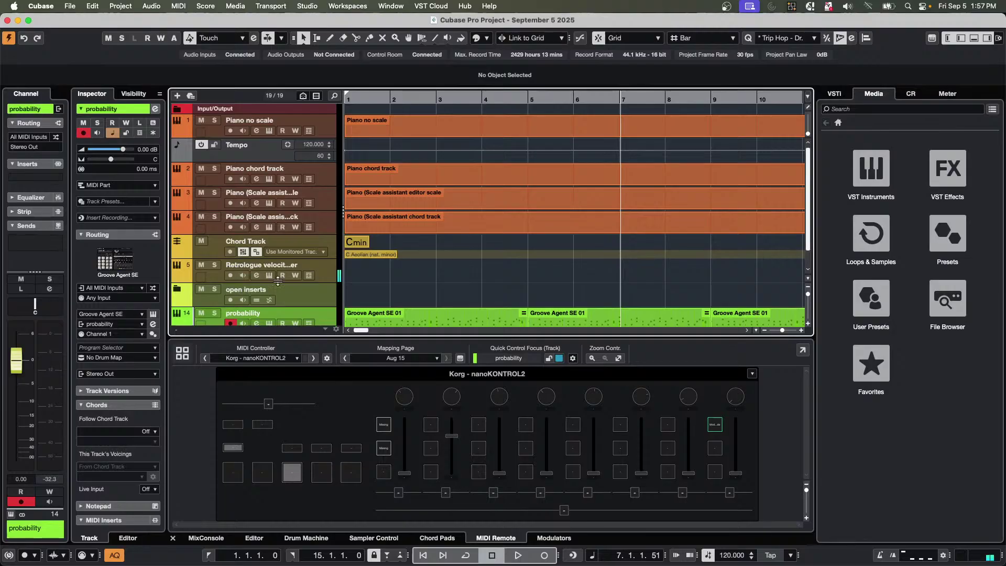
click(244, 323)
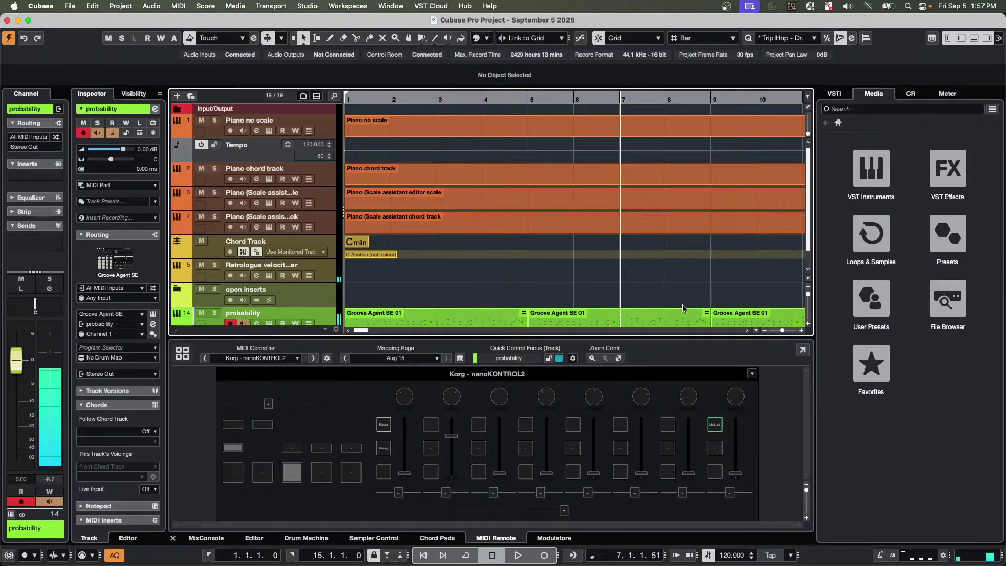
View the master level meter, switch to the Control Room and narrow its zone to widen the project area.
click(948, 92)
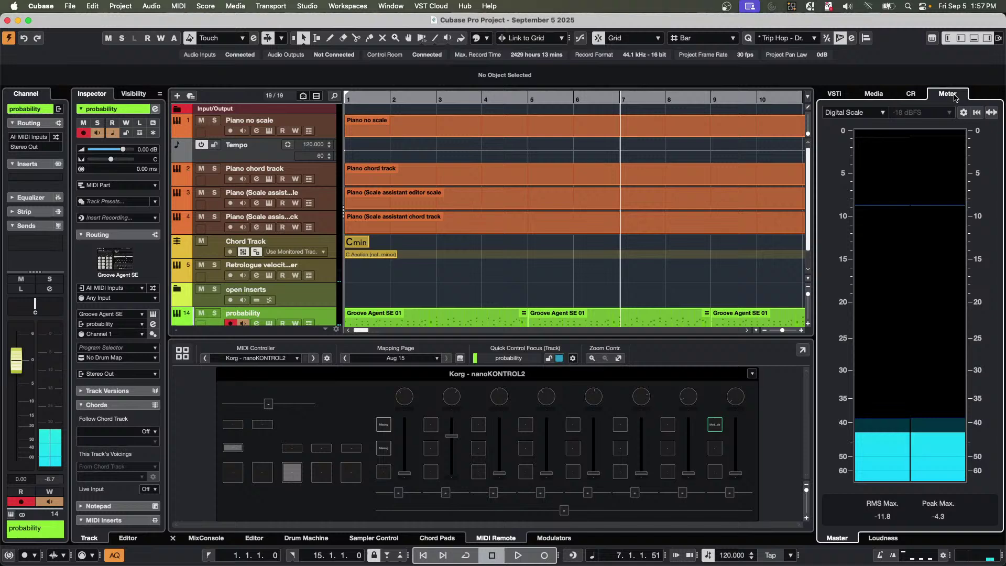
click(910, 94)
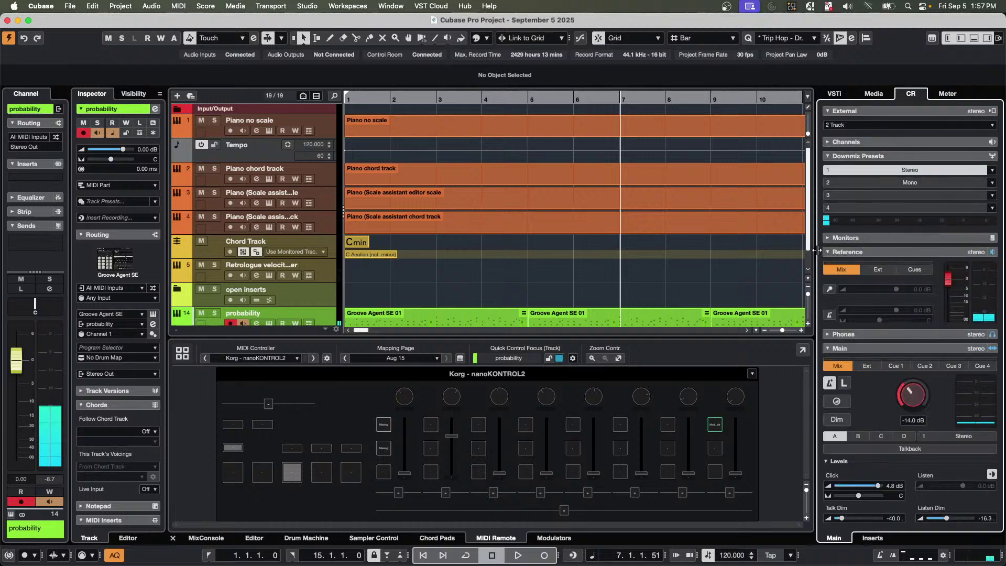
drag(819, 253, 886, 253)
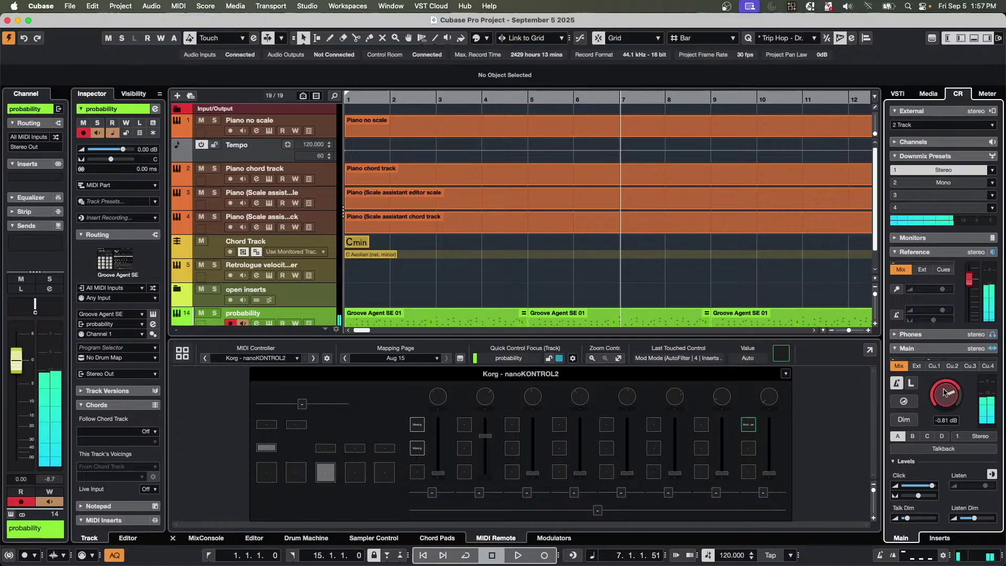
Raise the Control Room's main level to 6.02 dB and bring the probability track fully into view.
drag(942, 414, 943, 372)
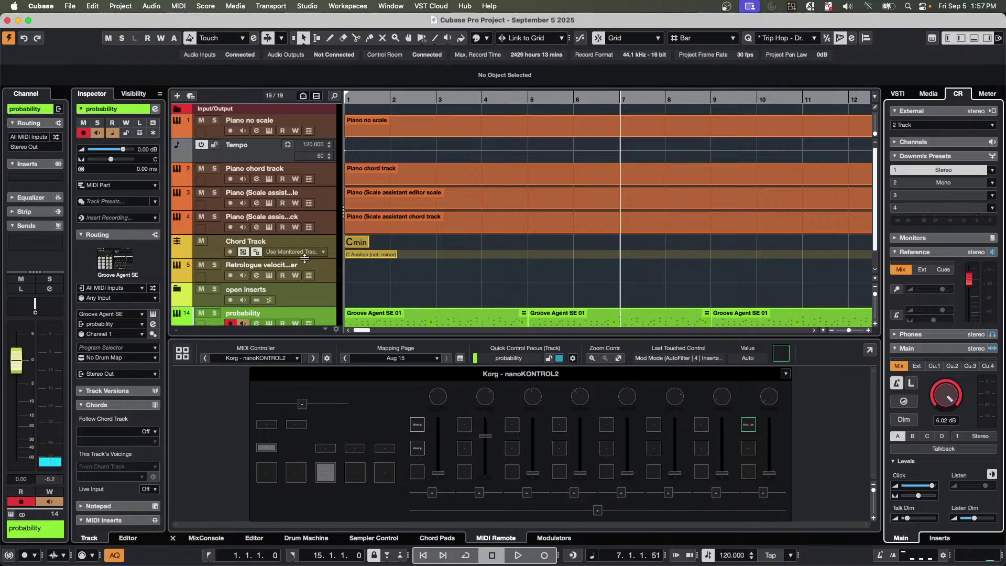
scroll(312, 268, down, 1)
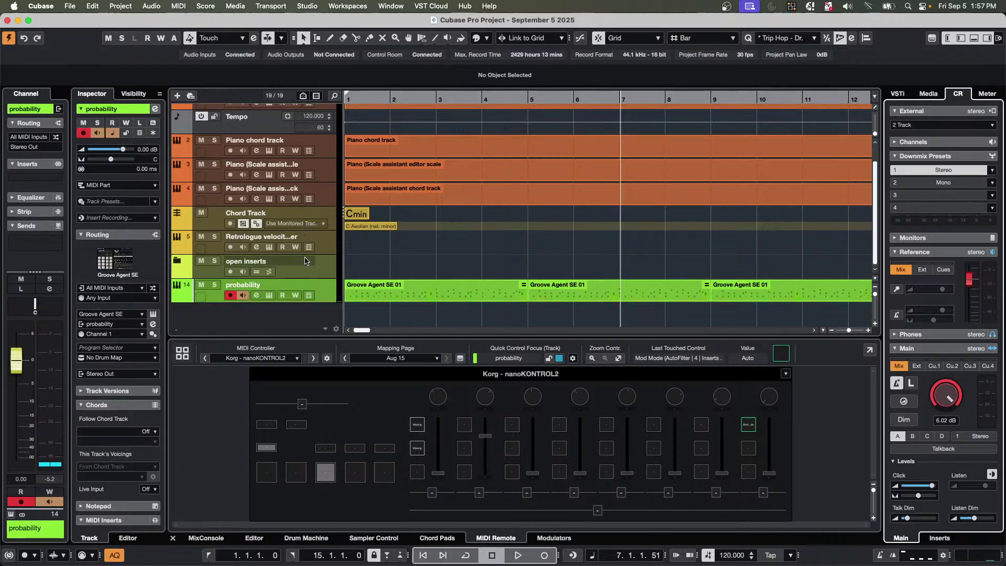
click(332, 291)
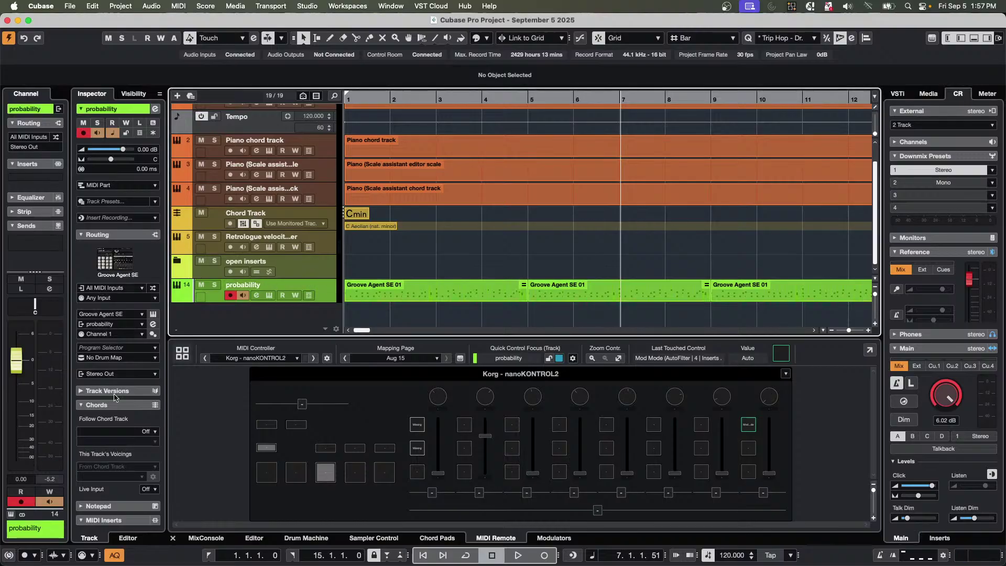
Collapse the probability track's Routing and Chords sections, keeping its MIDI Inserts slots expanded.
click(128, 237)
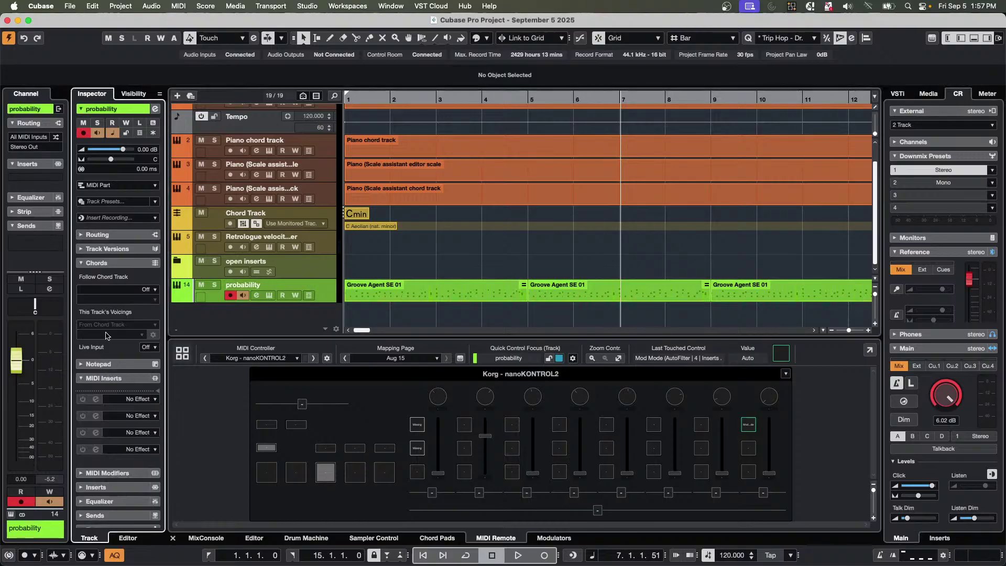
click(121, 263)
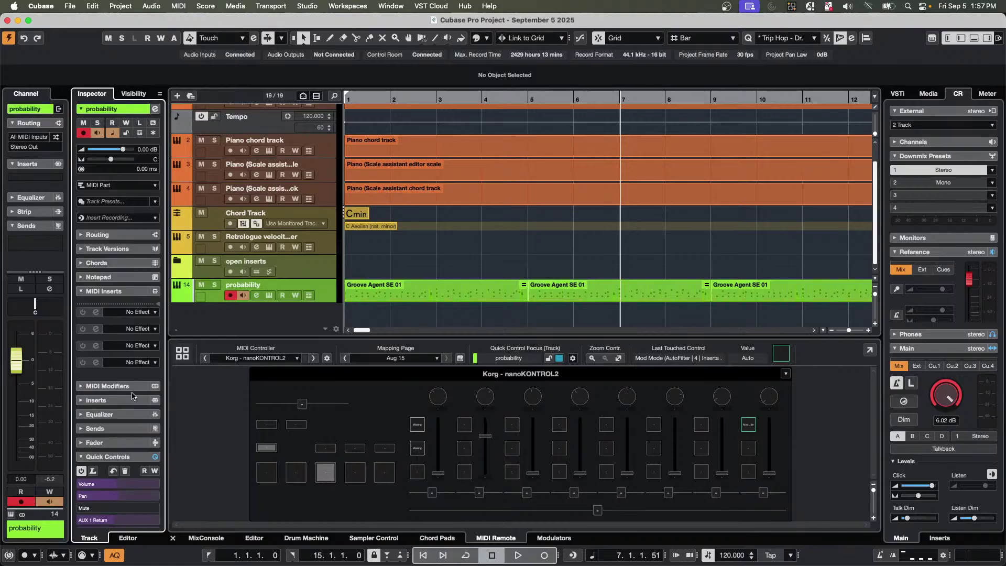
click(141, 292)
click(140, 292)
Try MIDI Monitor with a cleared event list in the first MIDI insert slot and reset the slot to No Effect.
click(138, 314)
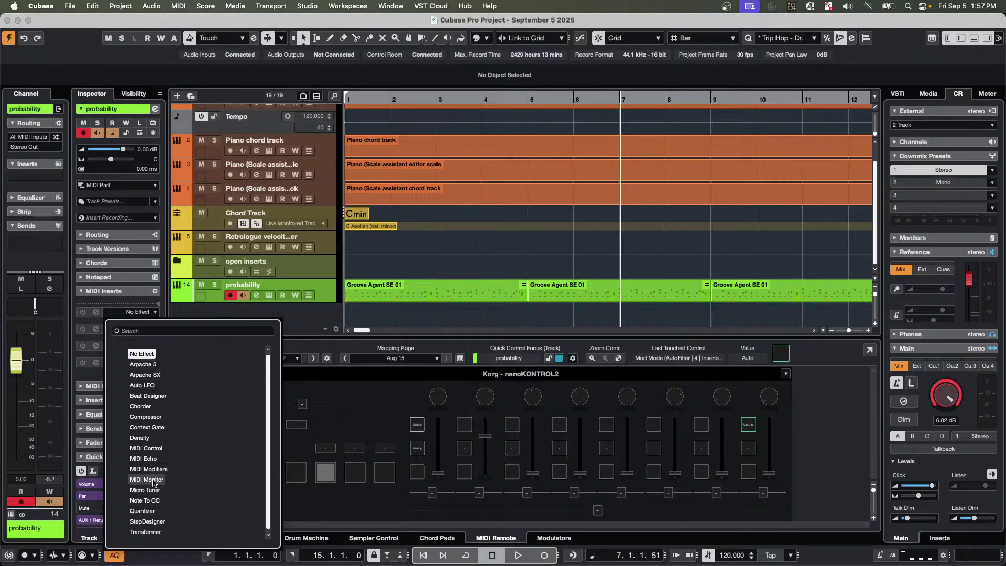
click(156, 481)
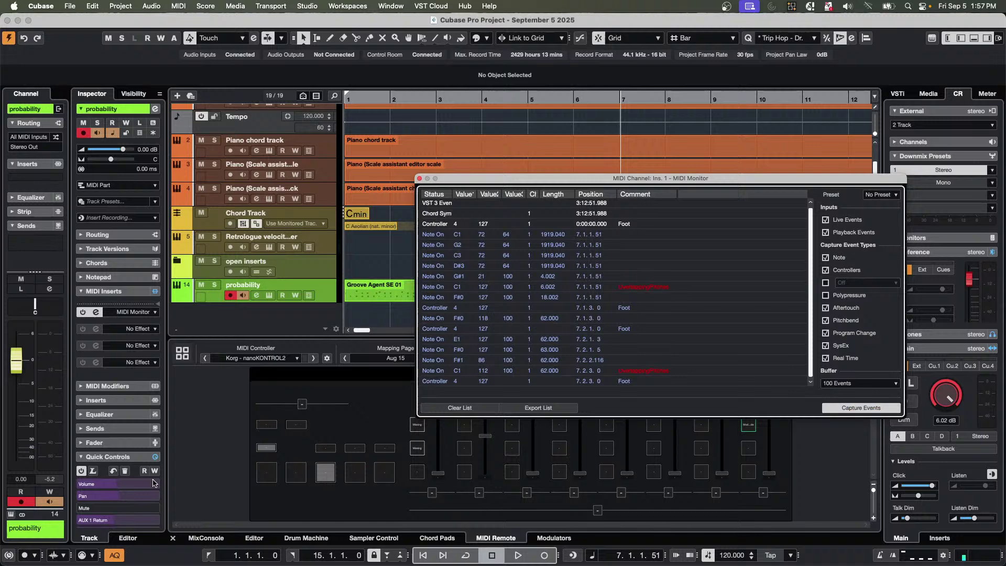
click(461, 408)
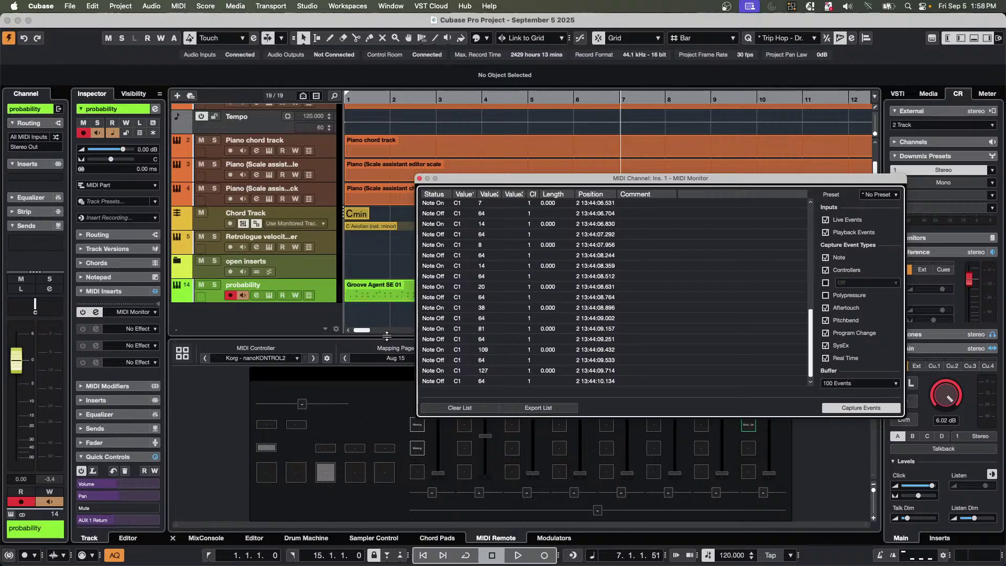
click(140, 312)
click(149, 355)
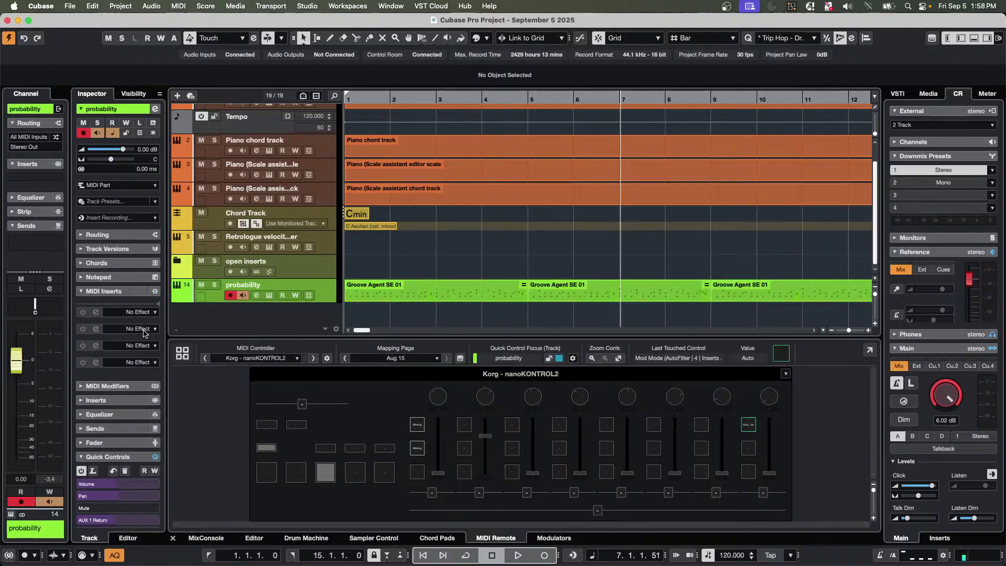
Load MIDI Monitor into the probability track's first MIDI insert slot and clear its event list.
click(140, 313)
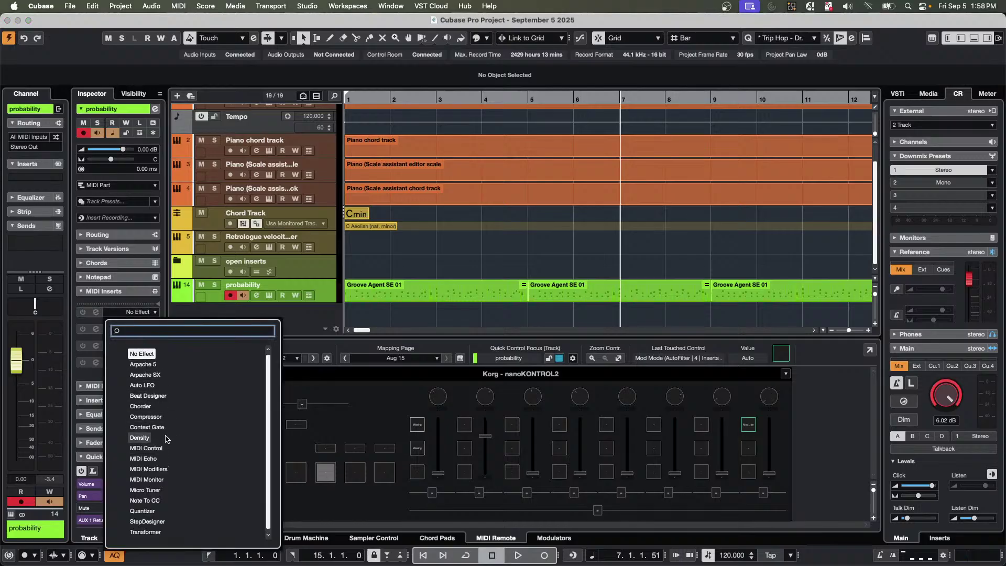
click(152, 480)
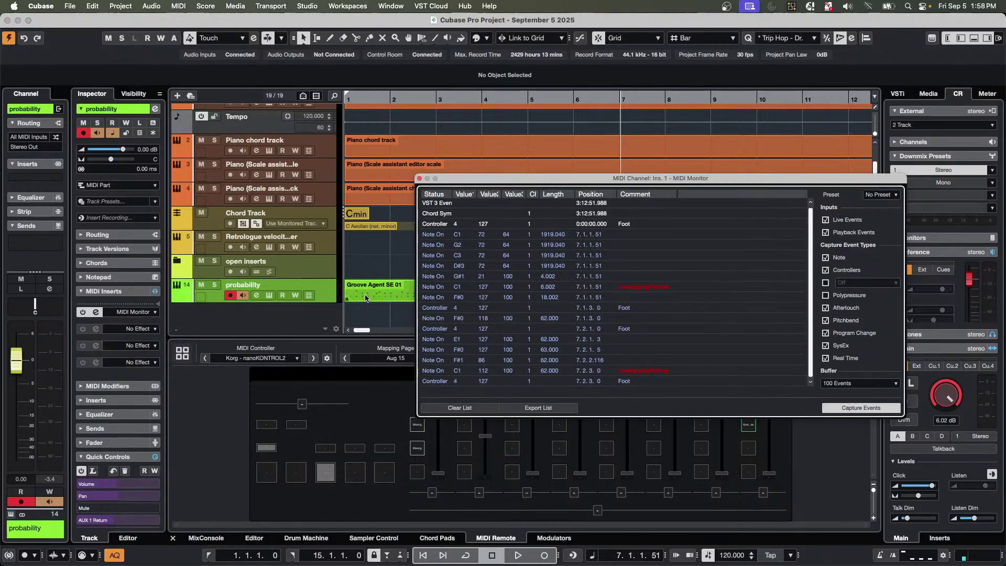
click(459, 408)
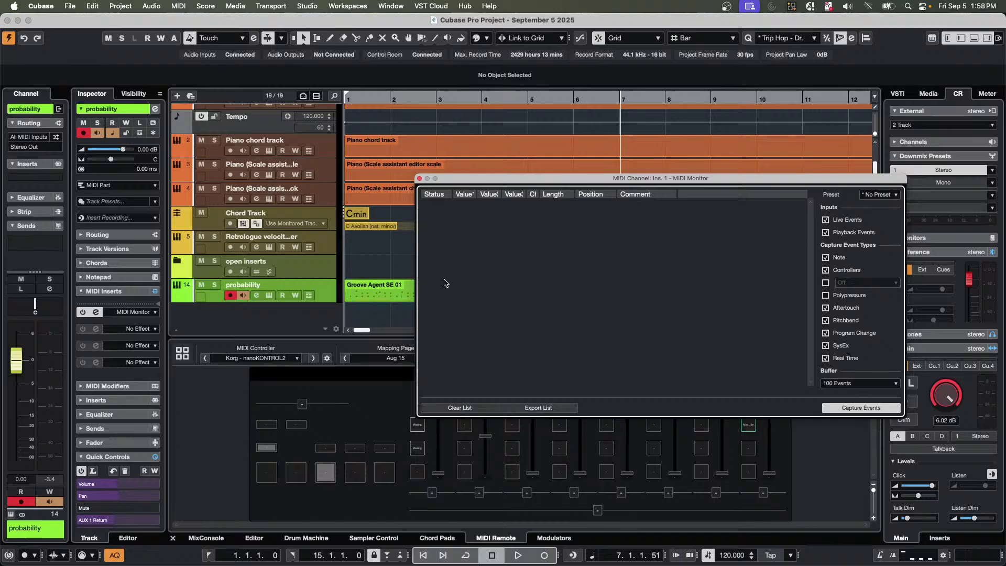
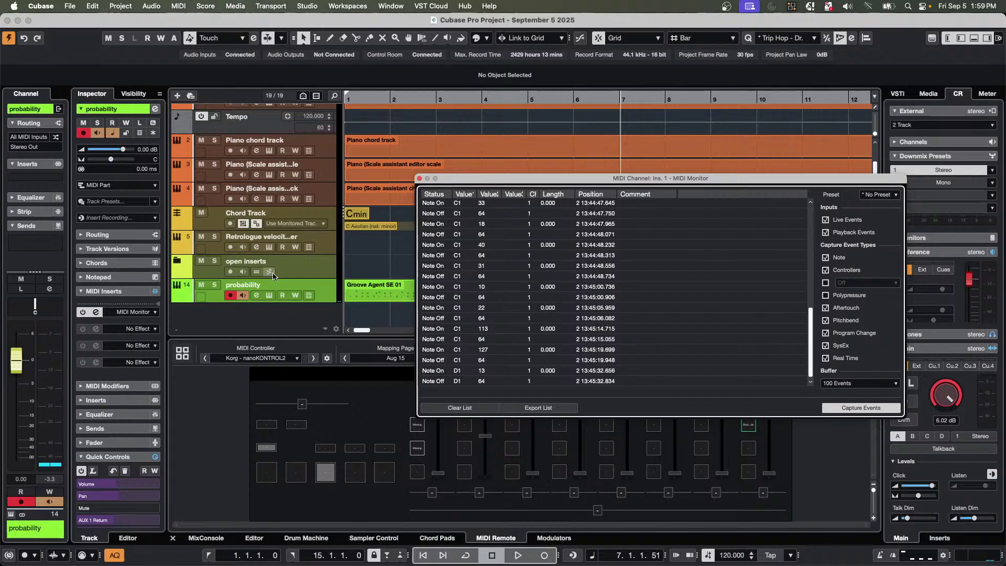
Open the probability track's Groove Agent SE, show its instrument pads and move the plug-in window fully into view.
click(270, 296)
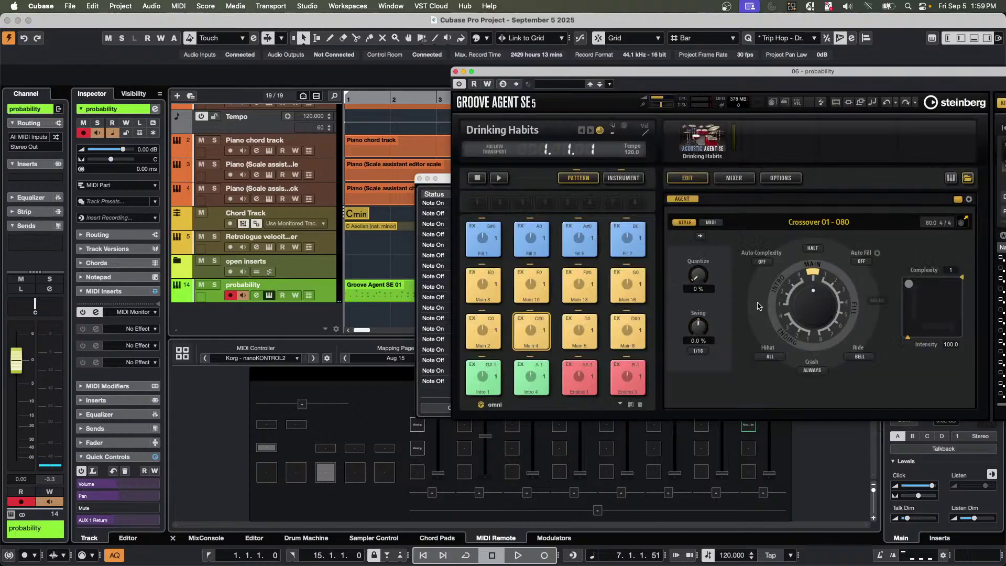
click(629, 178)
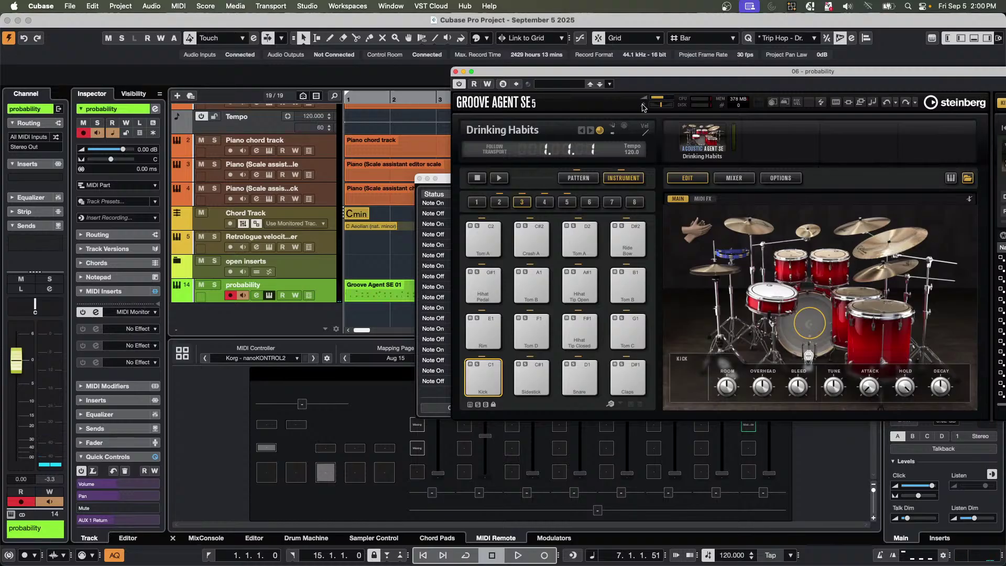
drag(742, 76, 583, 71)
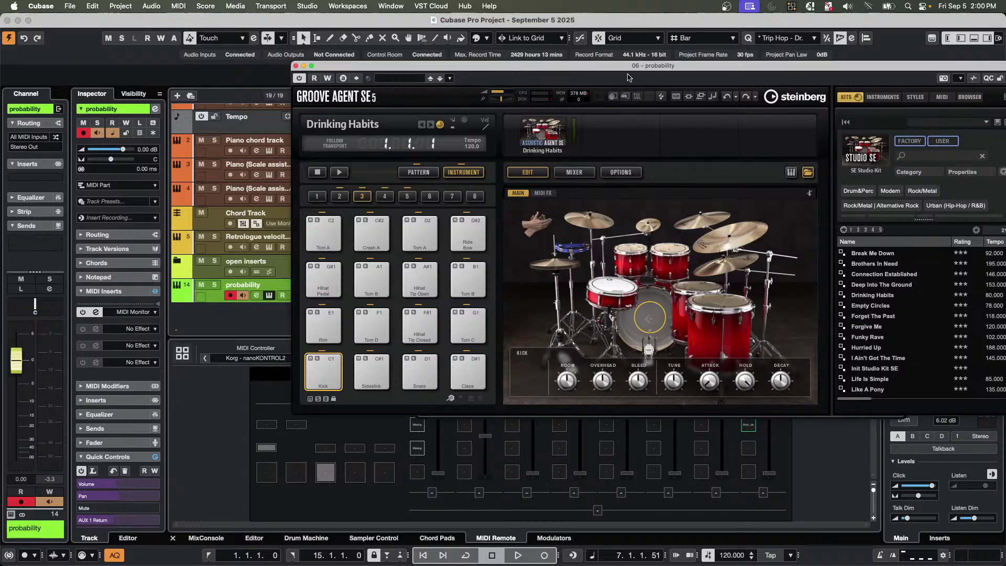
drag(628, 78, 458, 84)
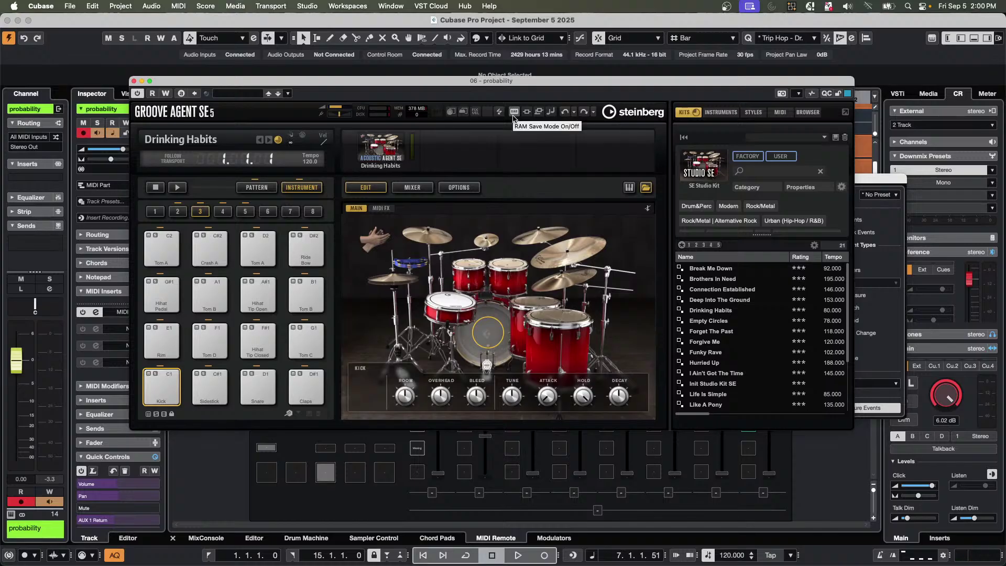
Enable Fix Velocity in Groove Agent SE with the value at 127.
click(475, 112)
click(477, 114)
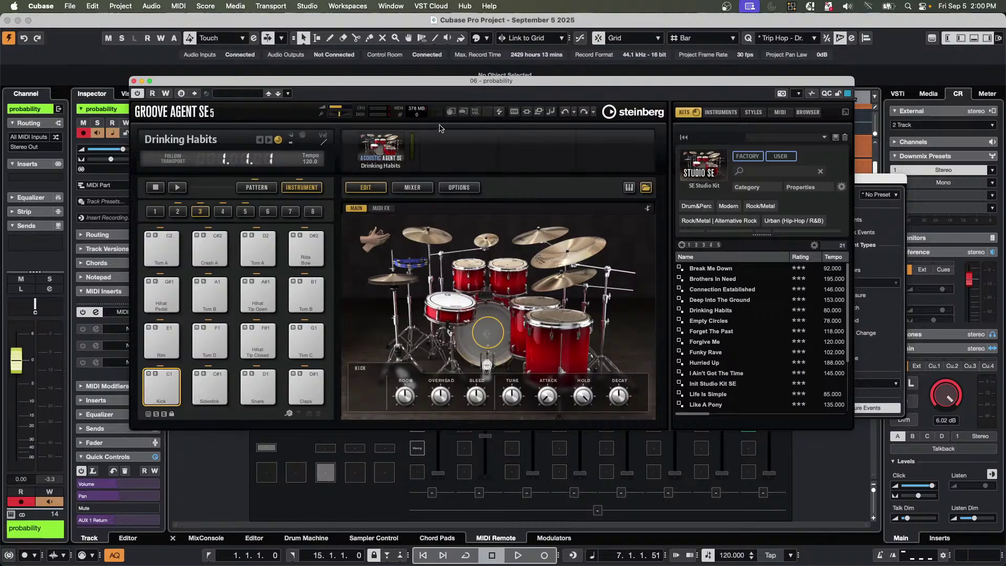
click(478, 114)
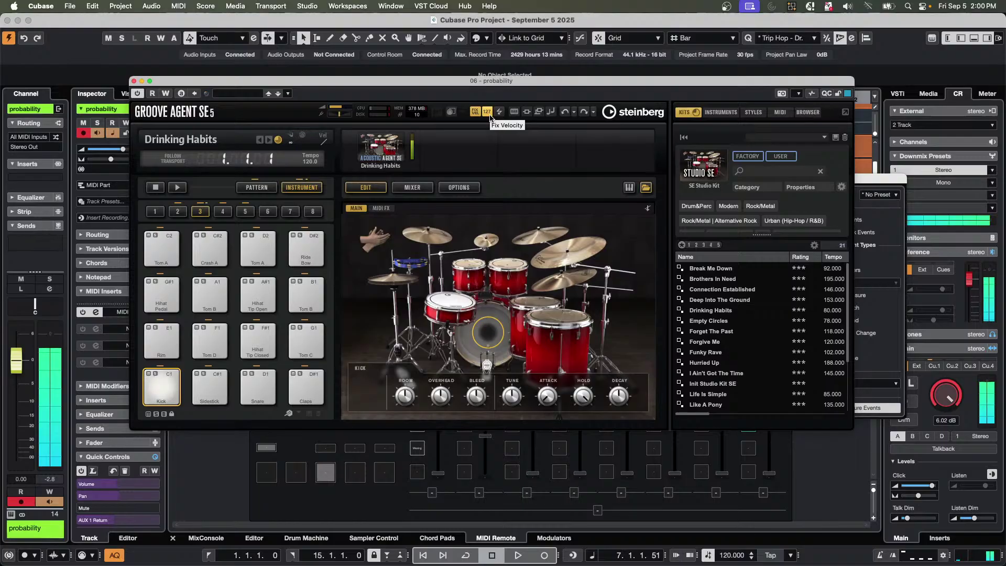
Move the Groove Agent SE window aside, examine the incoming note velocities in MIDI Monitor and close the monitor.
drag(457, 83, 599, 75)
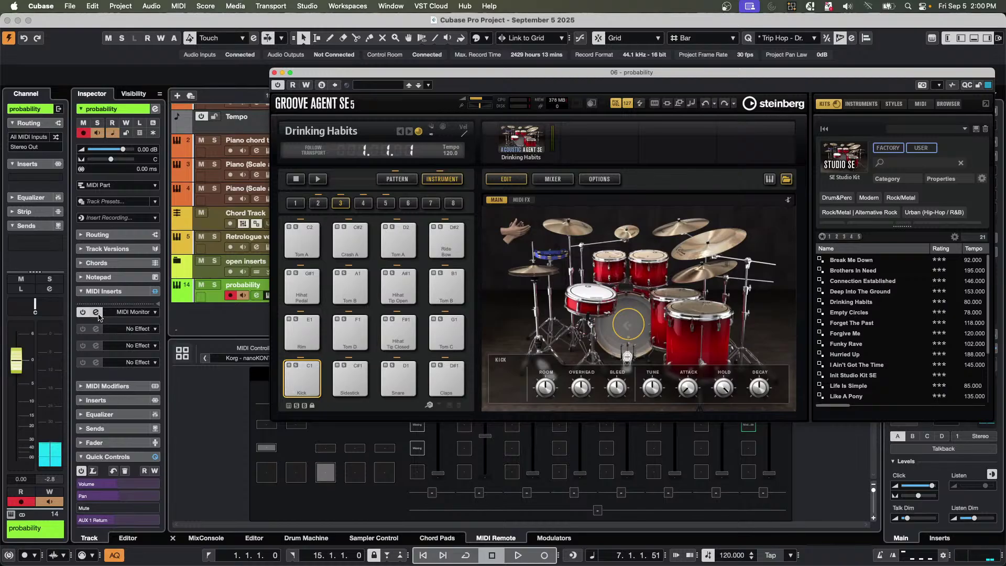
click(99, 316)
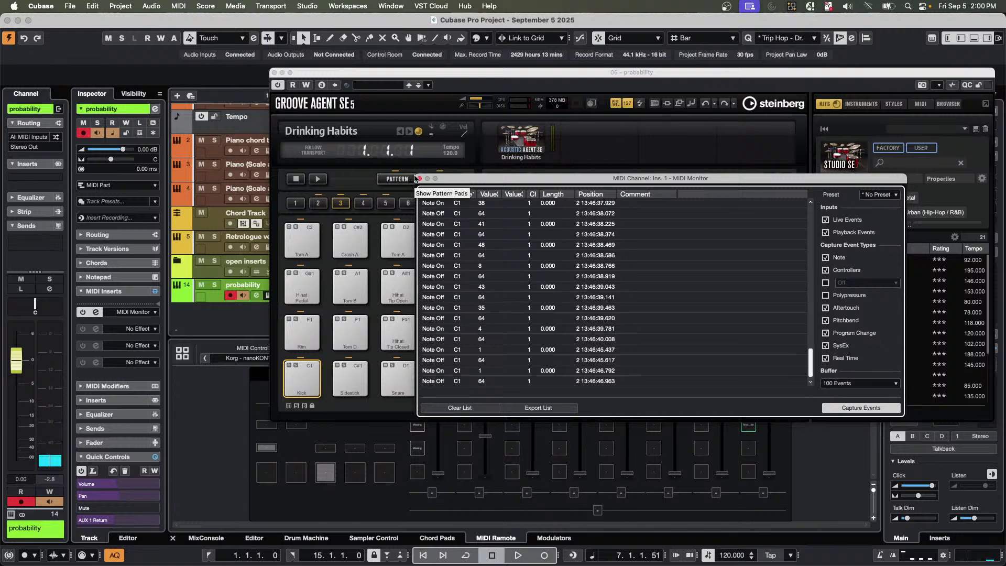
click(420, 179)
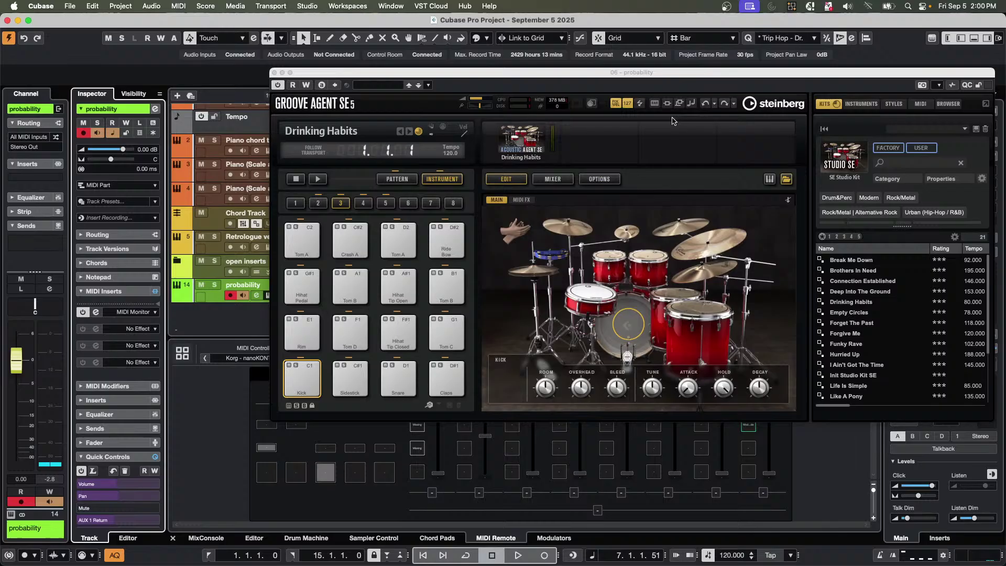
Vary the fixed velocity value in Groove Agent SE, return it to 127 and disable Fix Velocity.
click(628, 104)
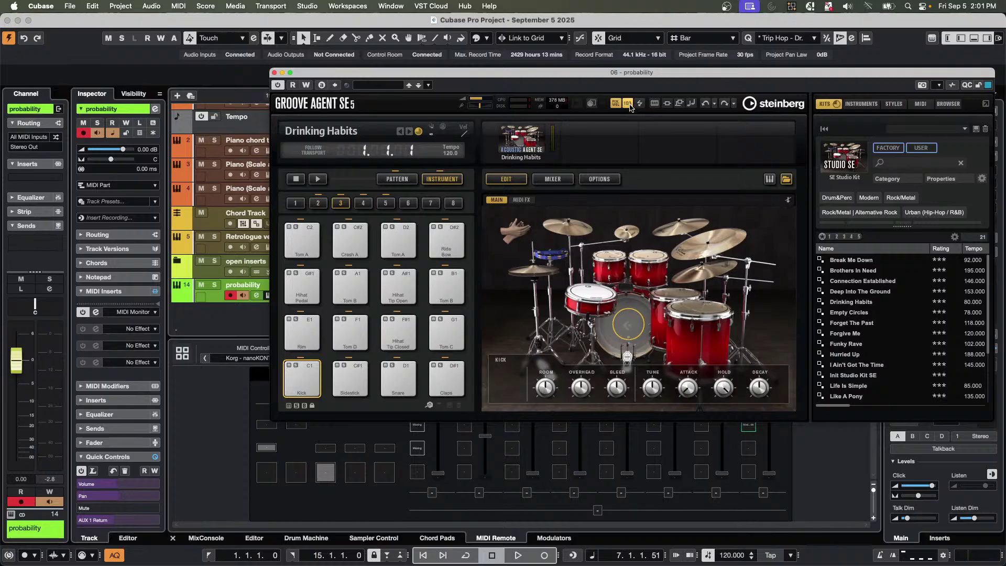
scroll(629, 108, up, 2)
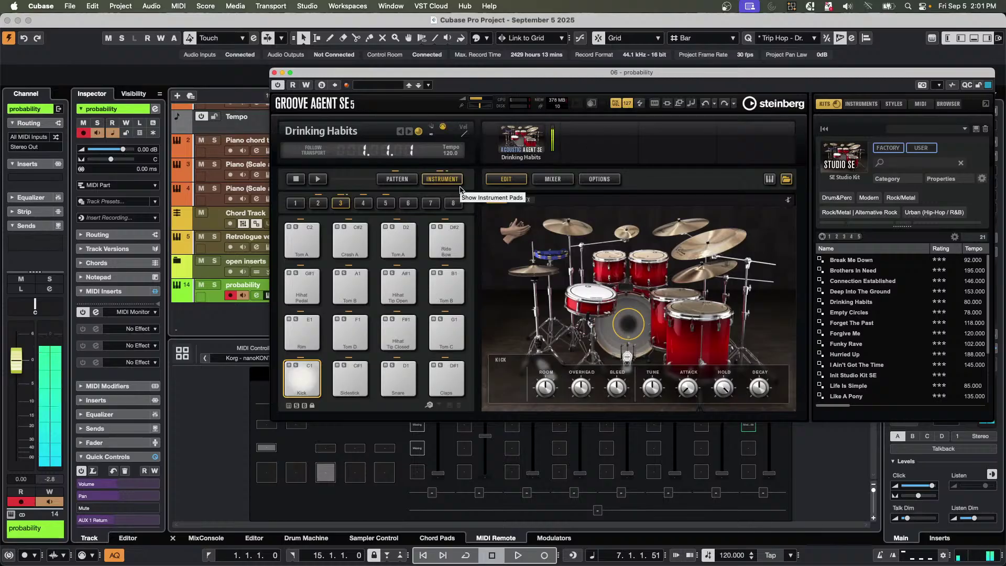
click(618, 105)
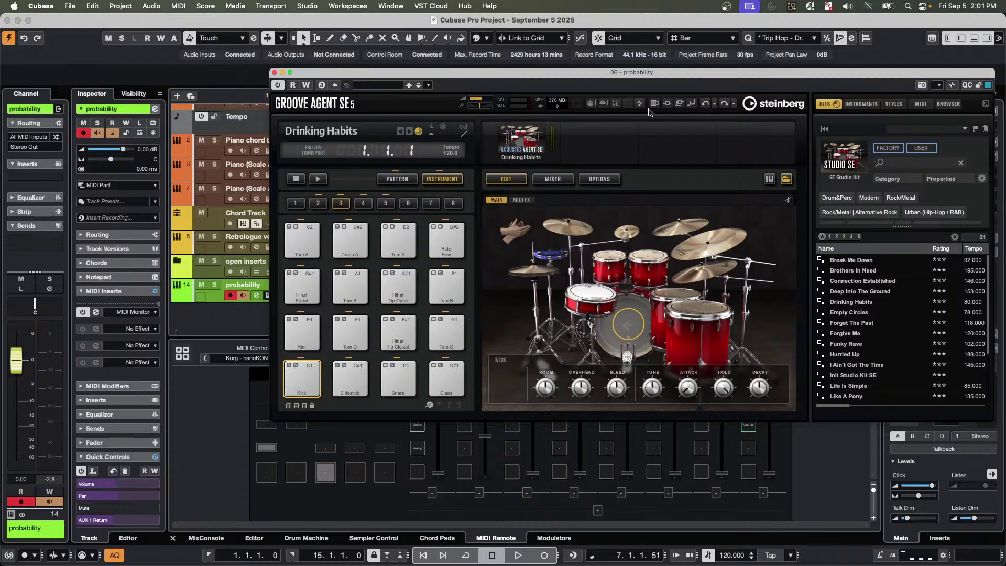
Check the received note velocities in MIDI Monitor again, and close both the monitor and the Groove Agent SE window.
click(96, 313)
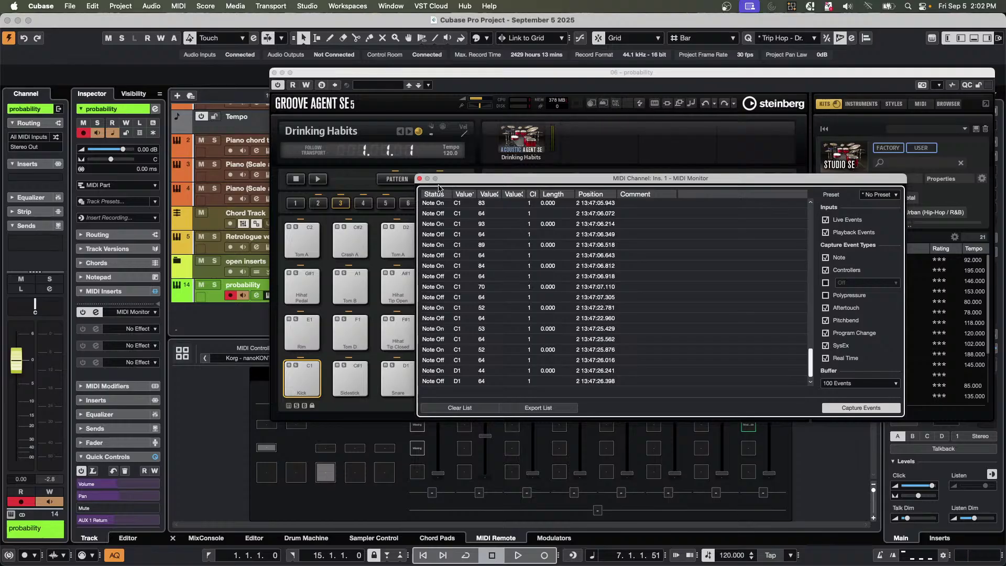
click(420, 180)
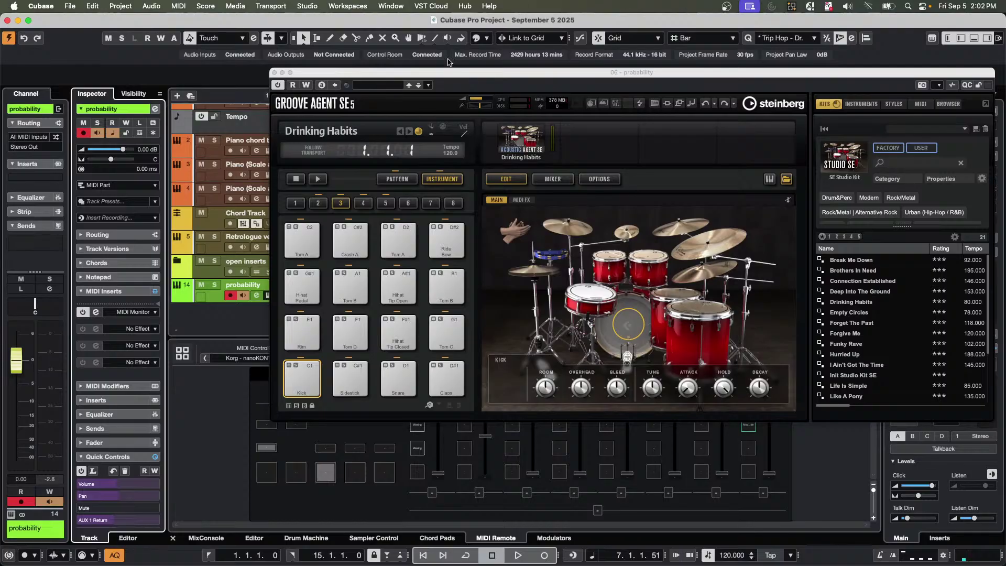
click(273, 73)
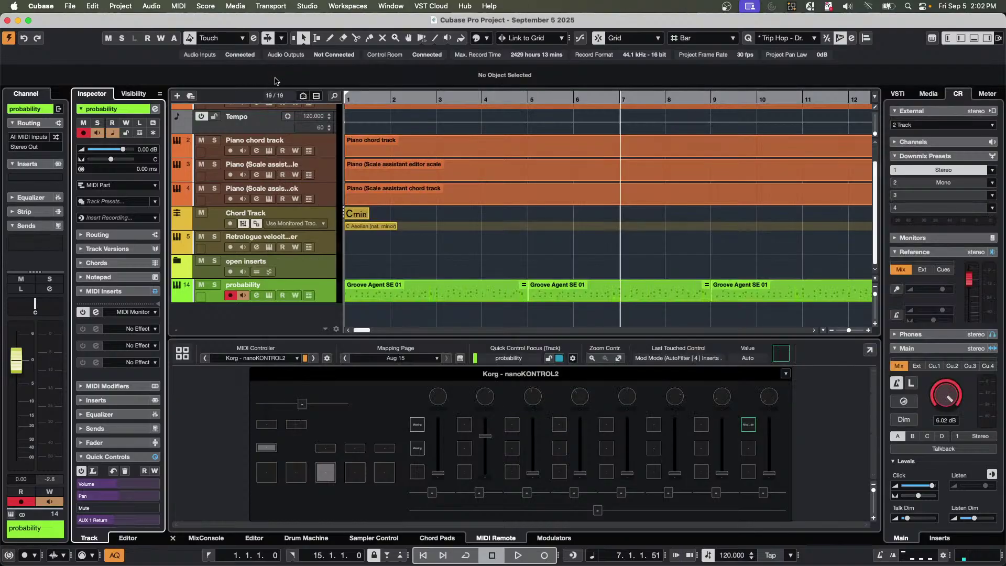
Add one instrument track using Retrologue below the probability track, with All MIDI Inputs and Stereo Out.
right_click(277, 320)
click(351, 340)
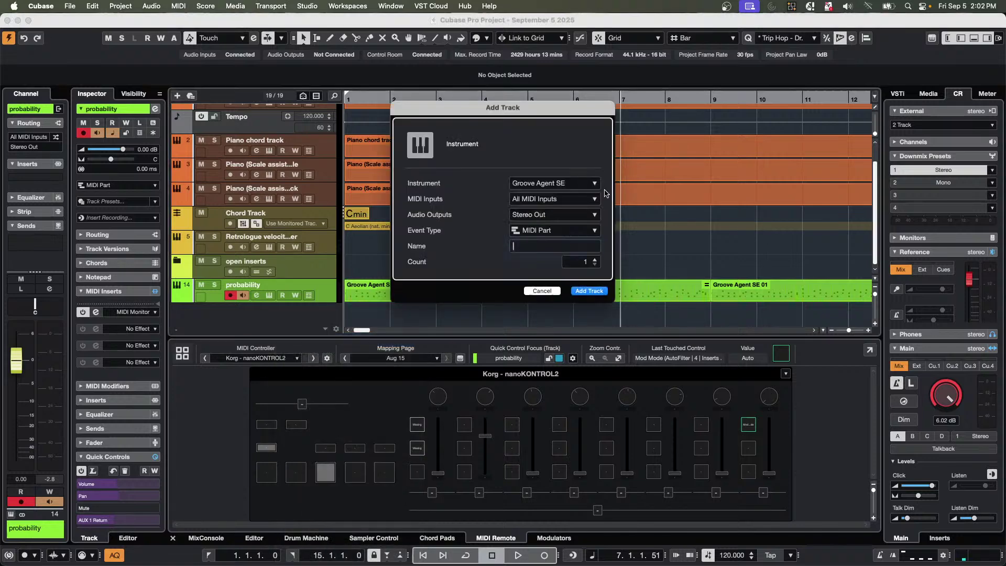
click(546, 183)
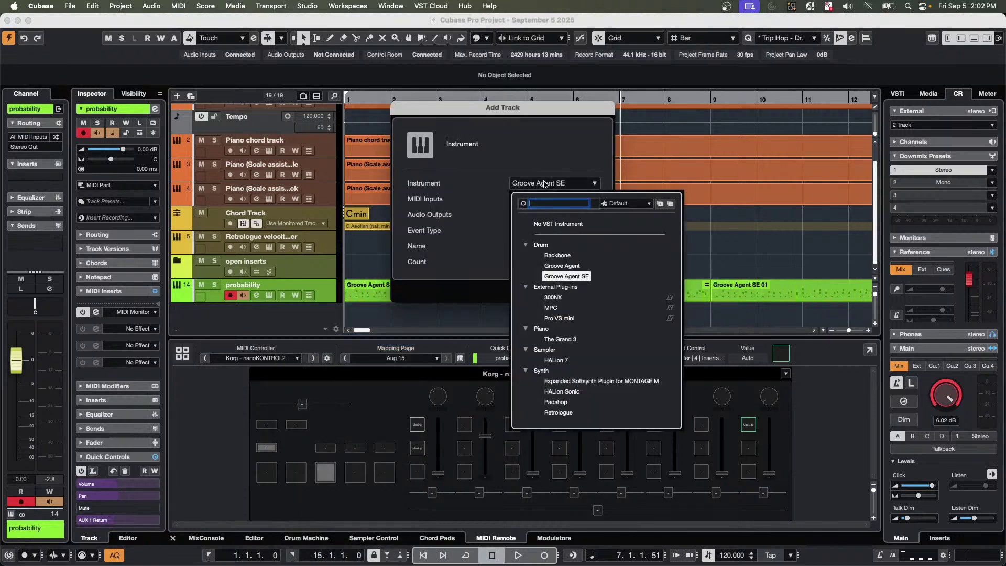
click(576, 414)
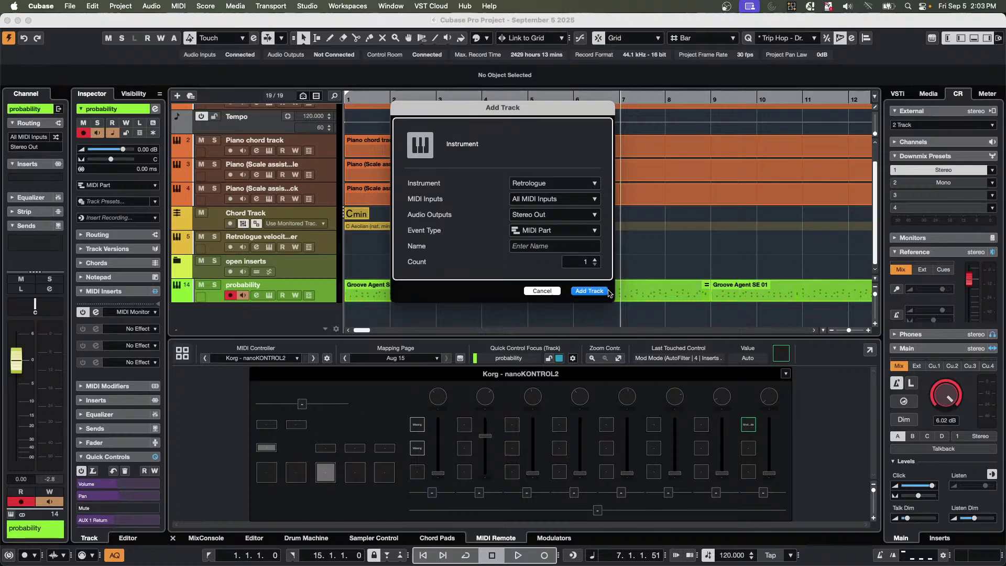
click(590, 292)
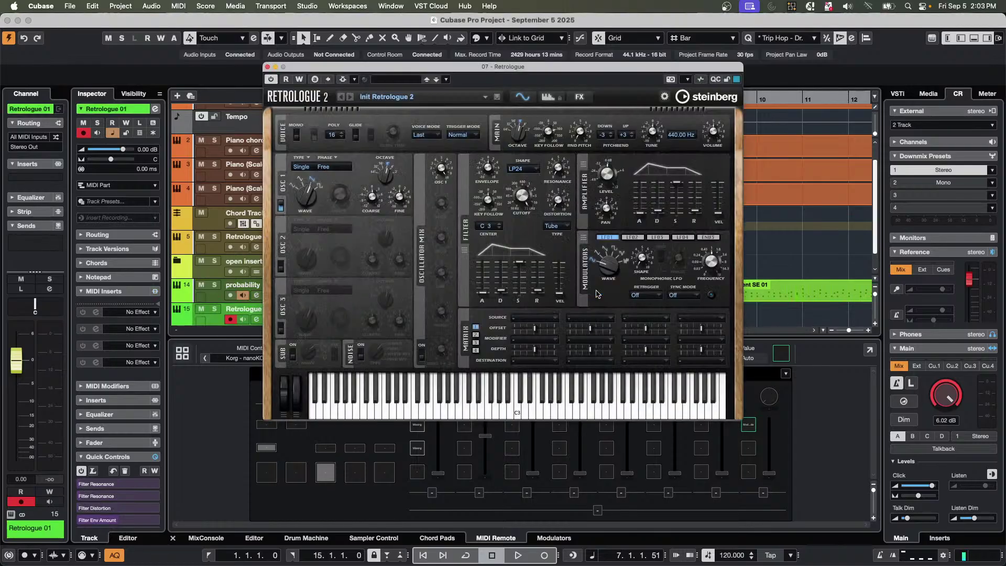
Load the Brass Me Up preset from the MPE Retrologue library into Retrologue.
click(374, 100)
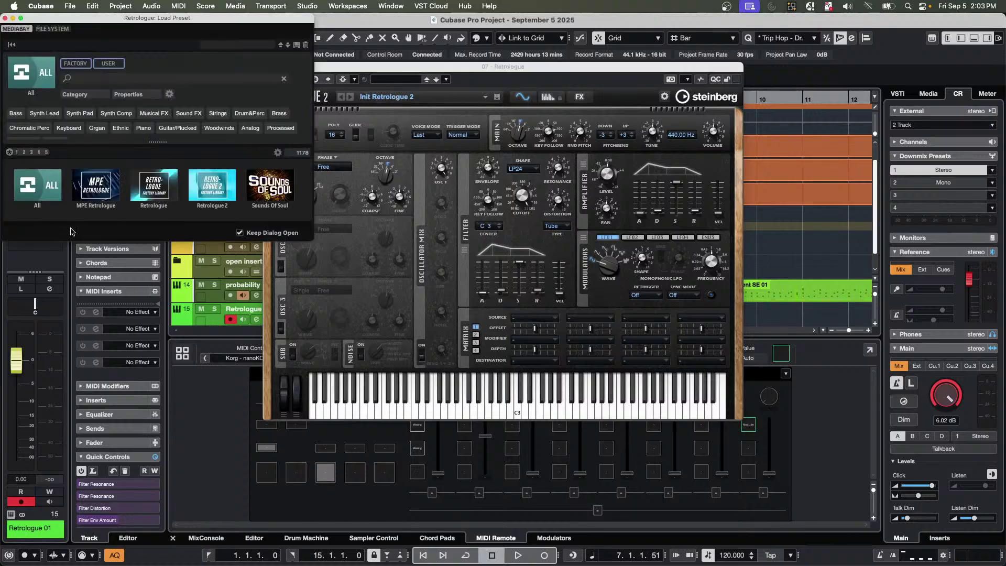
click(94, 187)
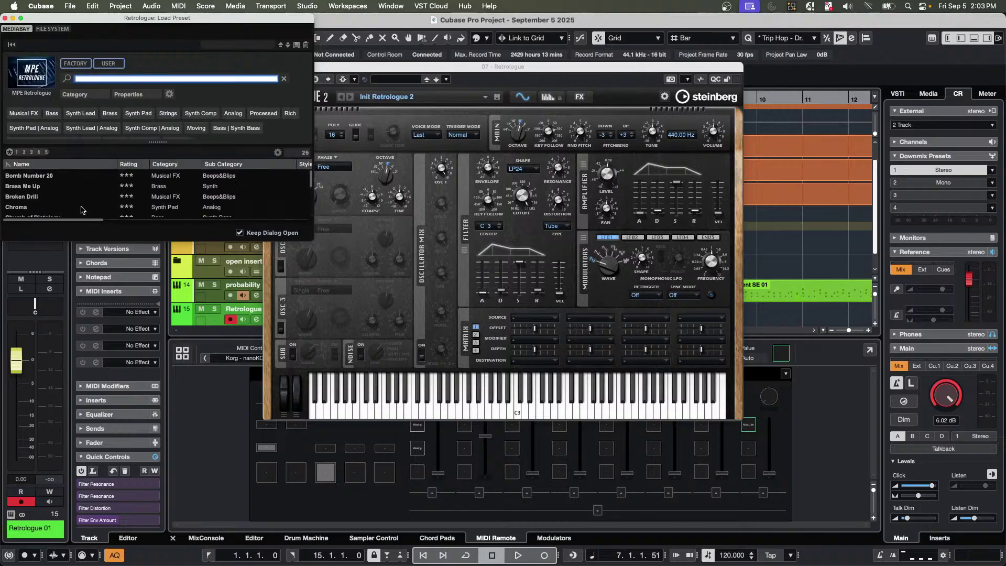
click(42, 187)
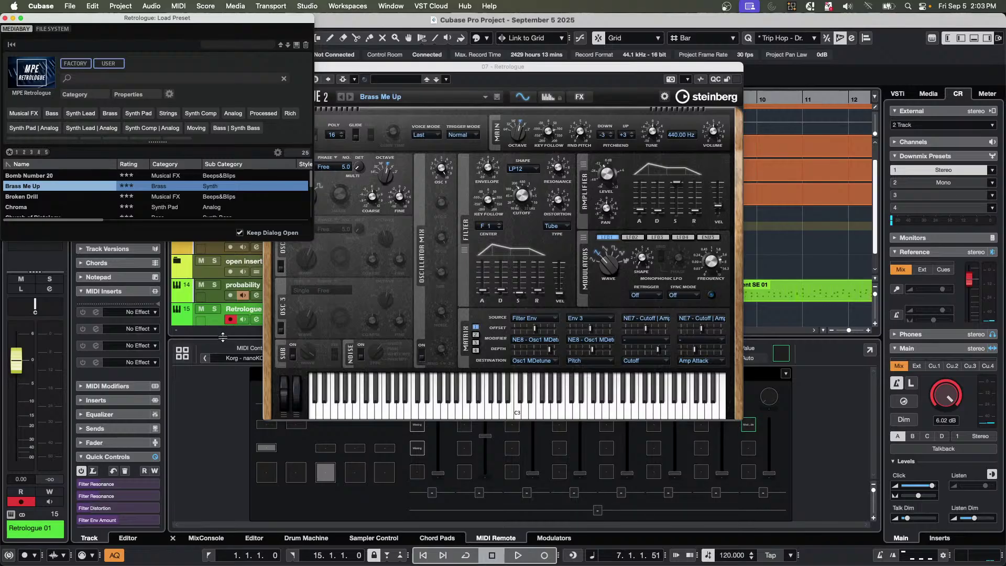
Enable input monitoring on the Retrologue 01 track and lower the Control Room main level to about -3.62 dB.
click(242, 319)
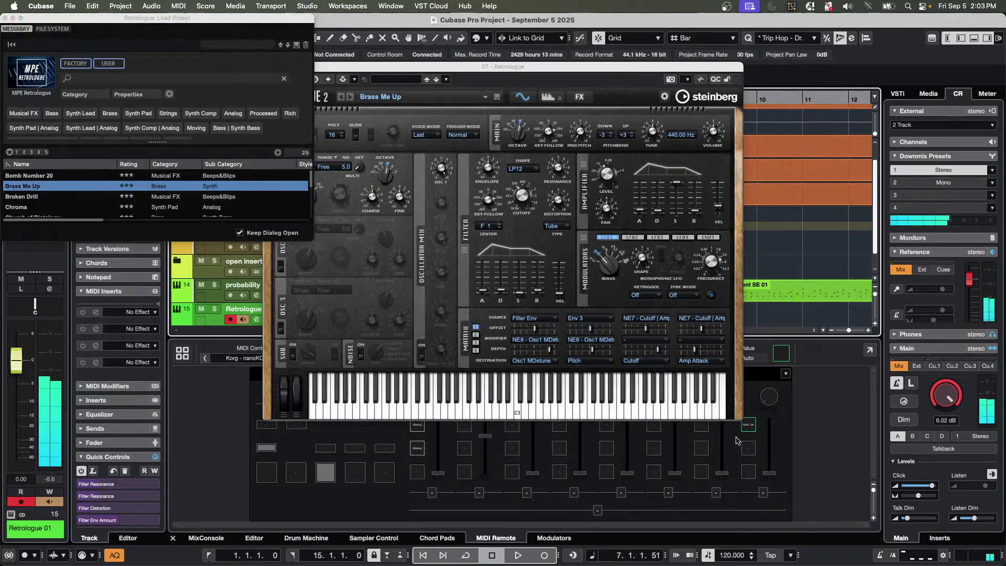
drag(947, 400, 951, 413)
scroll(950, 414, down, 3)
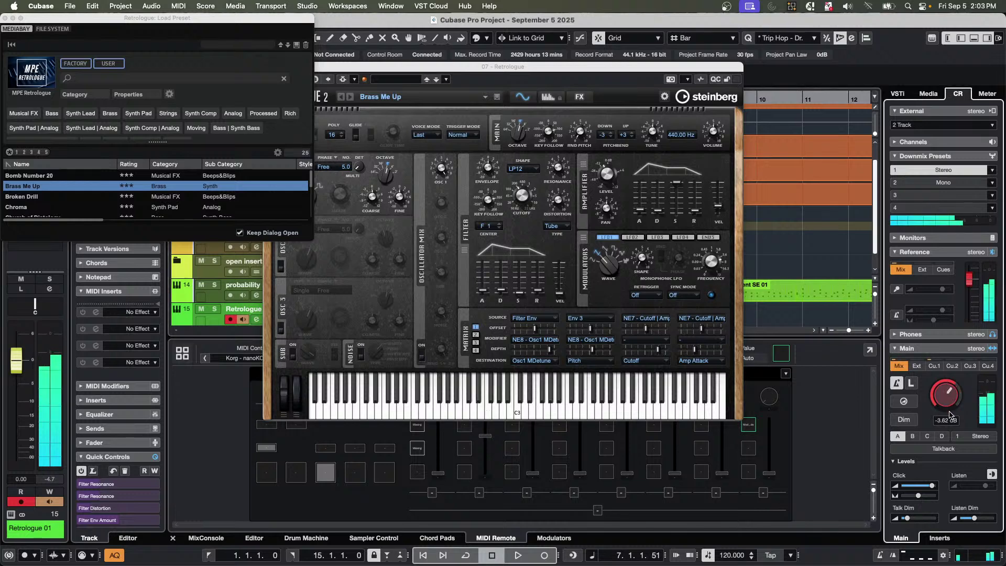
Audition the MPE Retrologue presets Broken Drill, Chroma, Church of Distology and Corroded Mouthpiece, ending on Broken Drill.
click(45, 198)
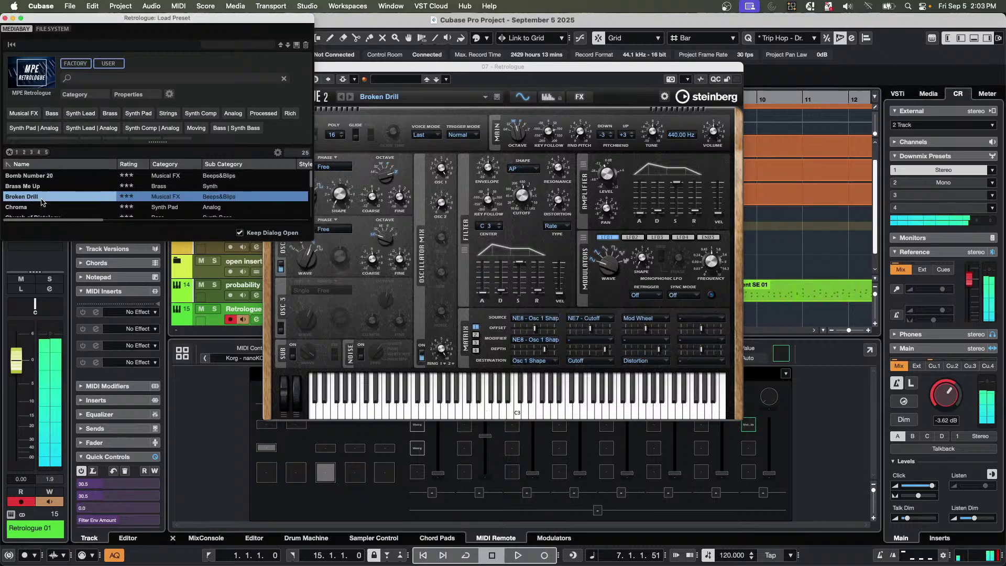
click(31, 207)
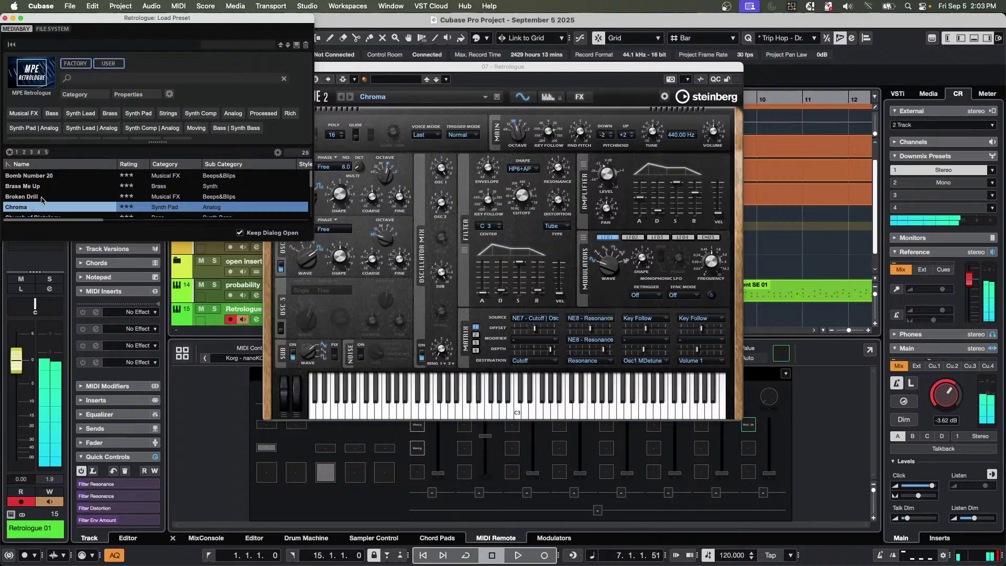
scroll(41, 202, down, 2)
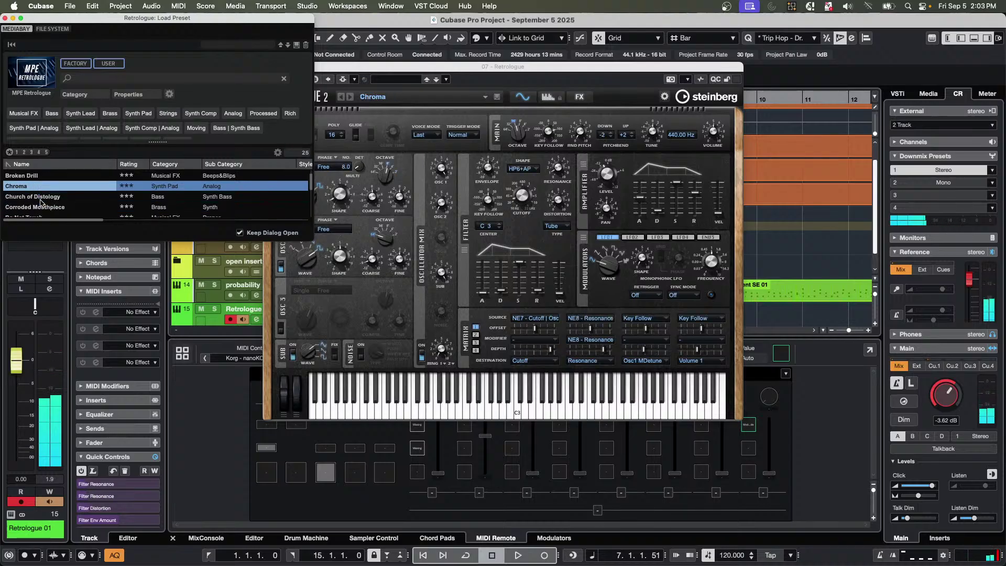
click(44, 199)
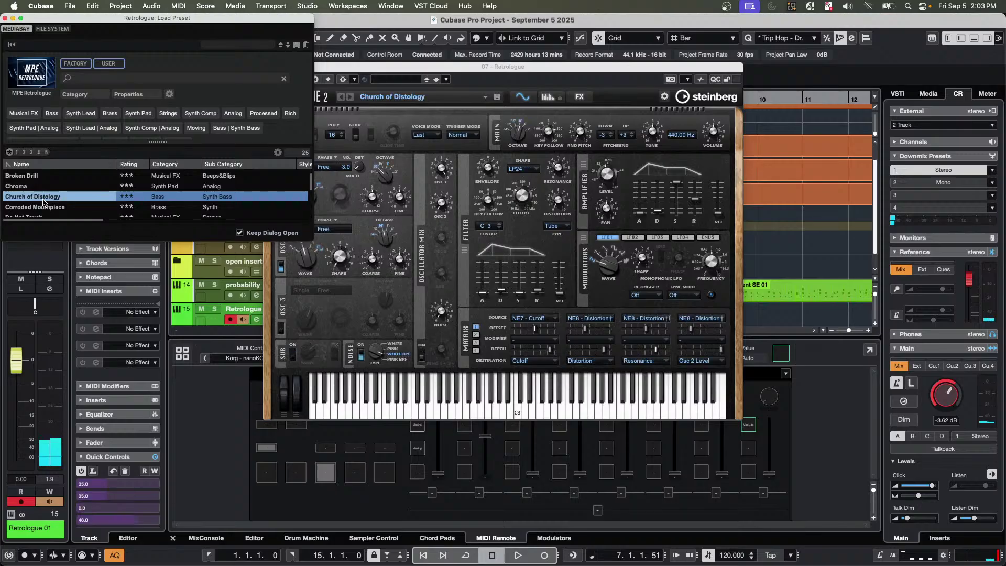
click(45, 209)
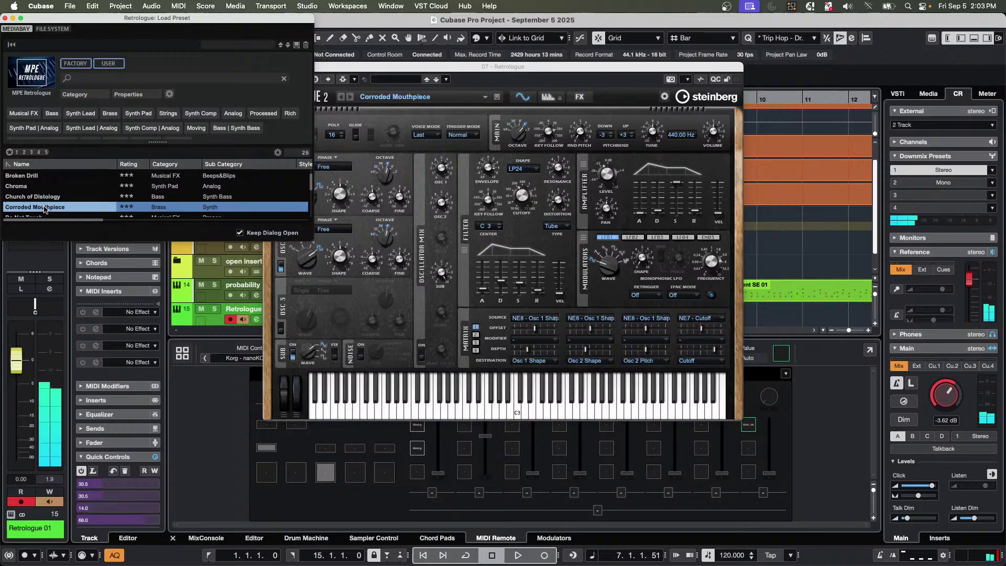
click(44, 178)
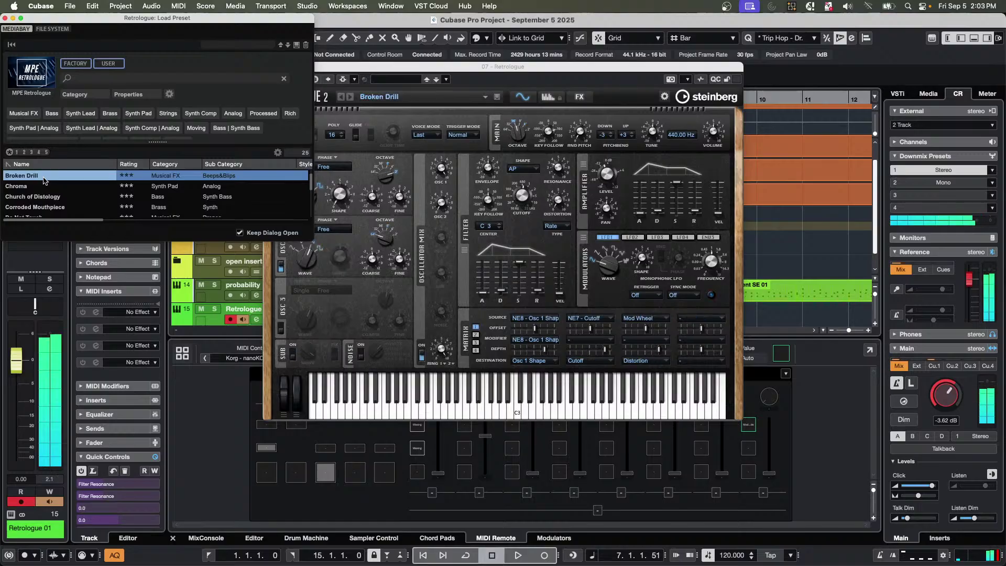
Load the Brass Me Up preset again and close both the preset browser and the Retrologue window.
scroll(43, 181, up, 1)
click(44, 178)
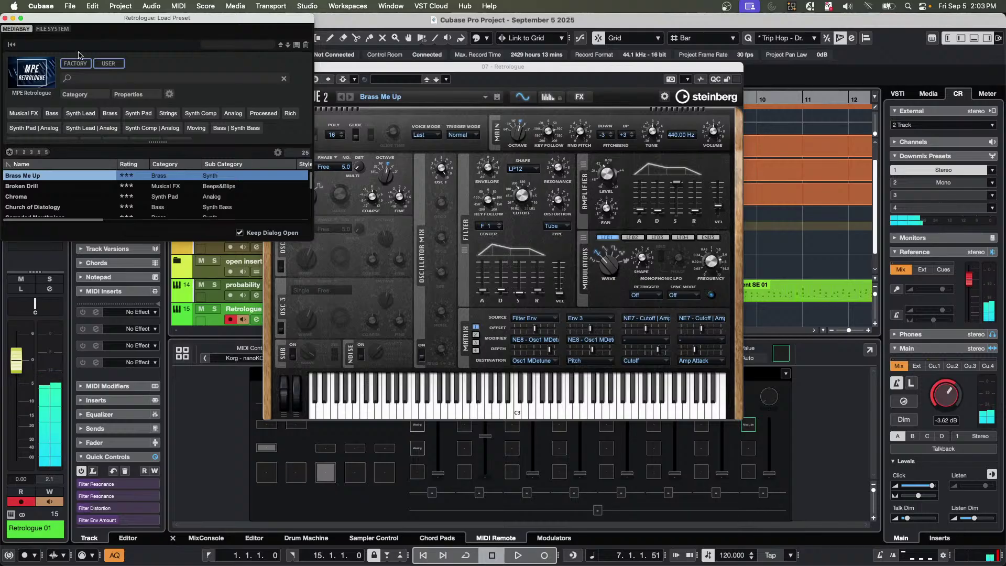
click(5, 18)
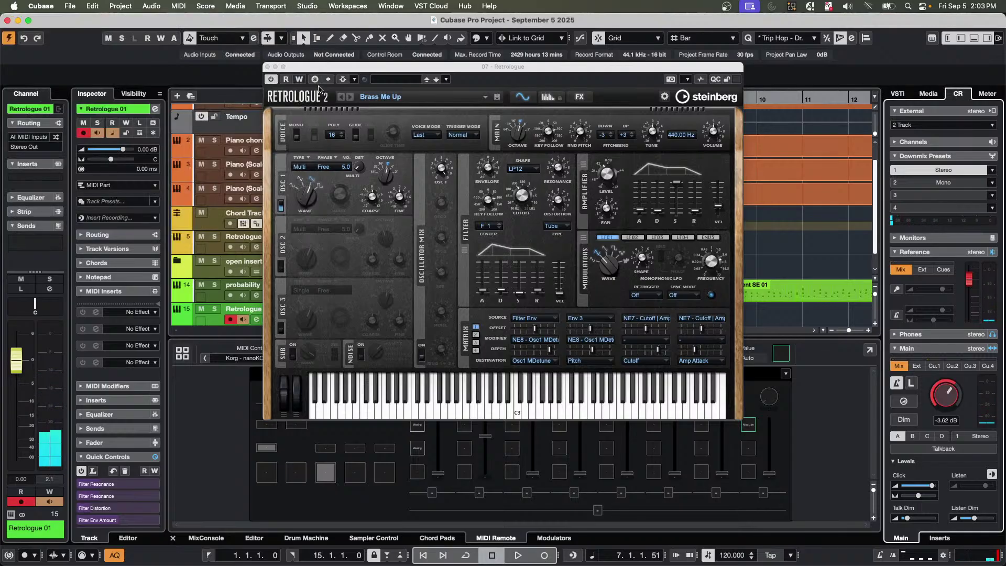
click(267, 67)
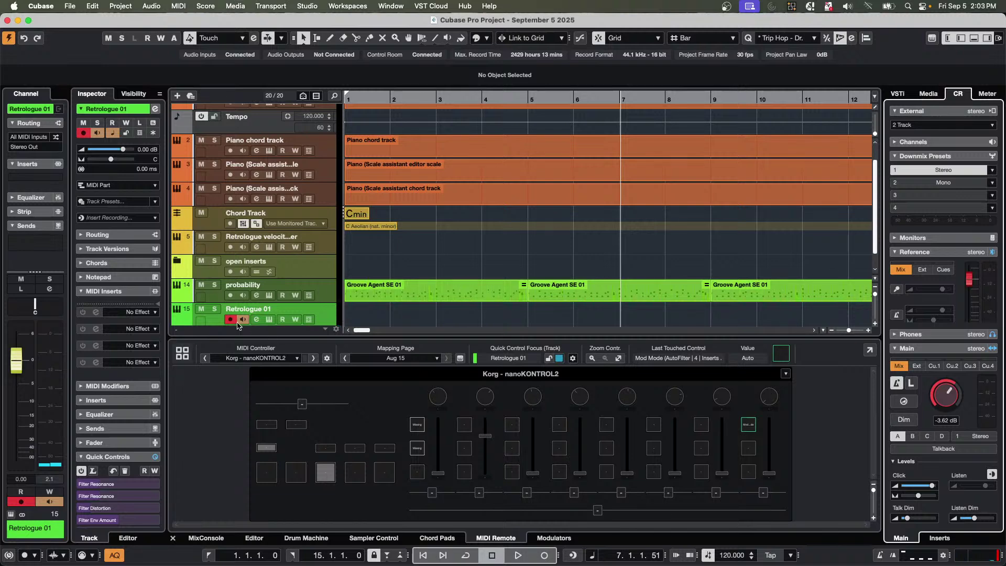
Solo the Retrologue 01 track and record sustained MIDI chords on it from bar 7 to about bar 16.
click(215, 309)
key(KP_Multiply)
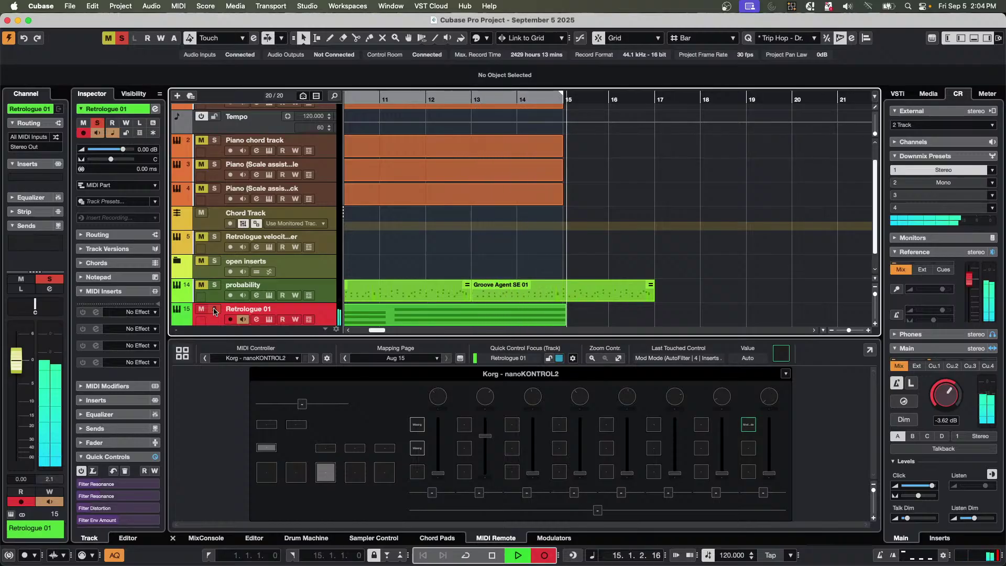
key(space)
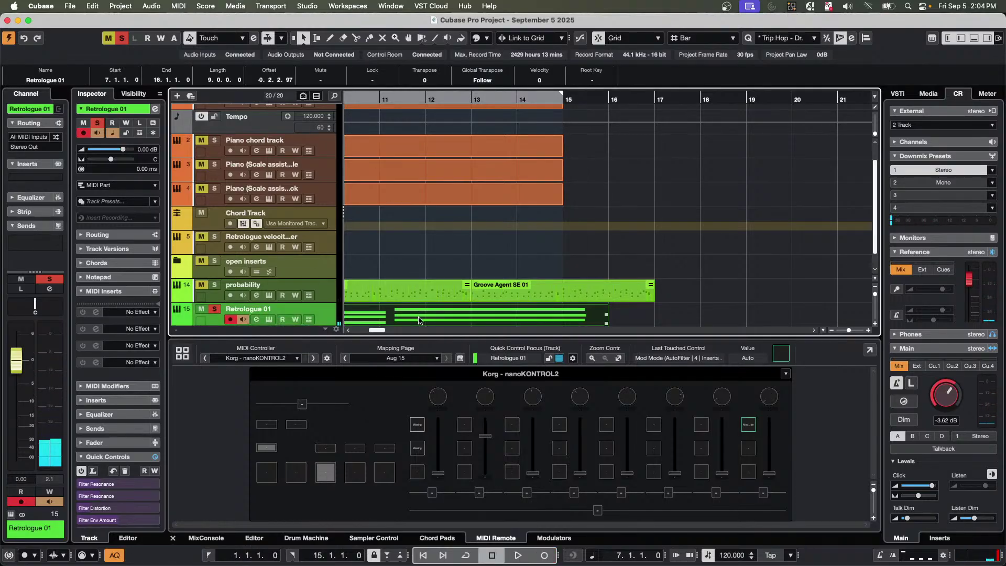
Open the recorded Retrologue 01 part in the Key Editor and activate the Object Selection tool.
scroll(410, 313, down, 1)
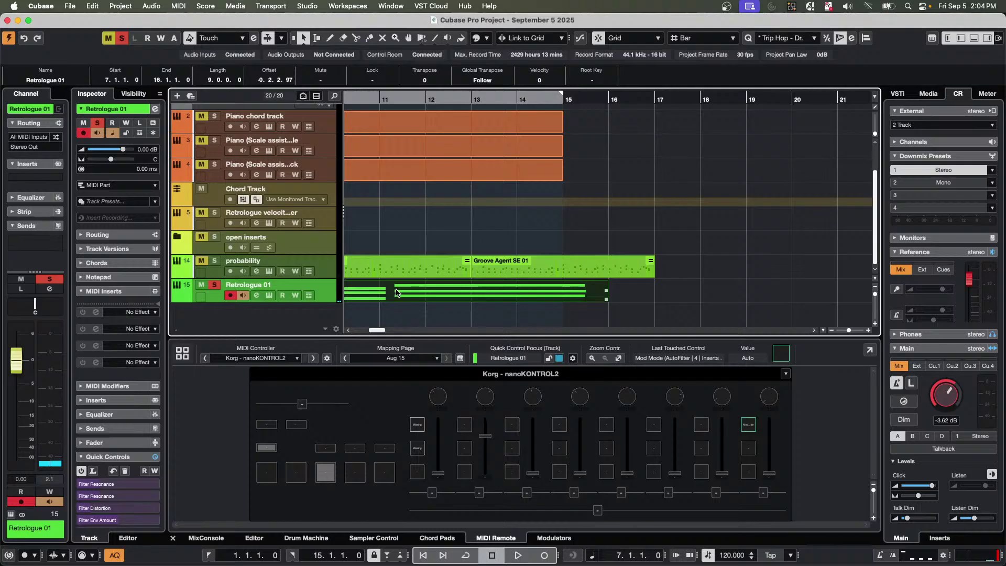
double_click(397, 287)
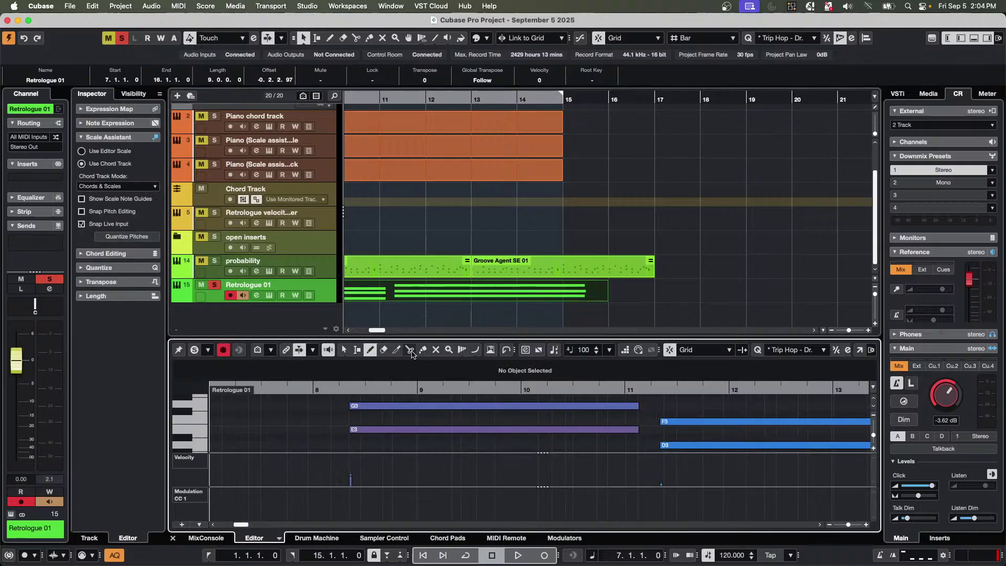
key(1)
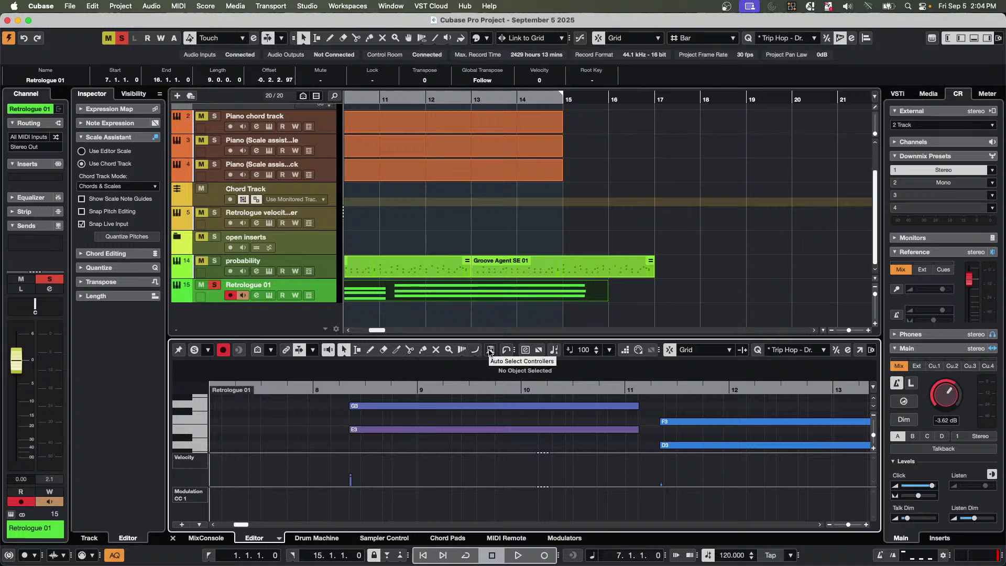
Delete the G3 note of the first recorded chord and undo the deletion.
click(527, 351)
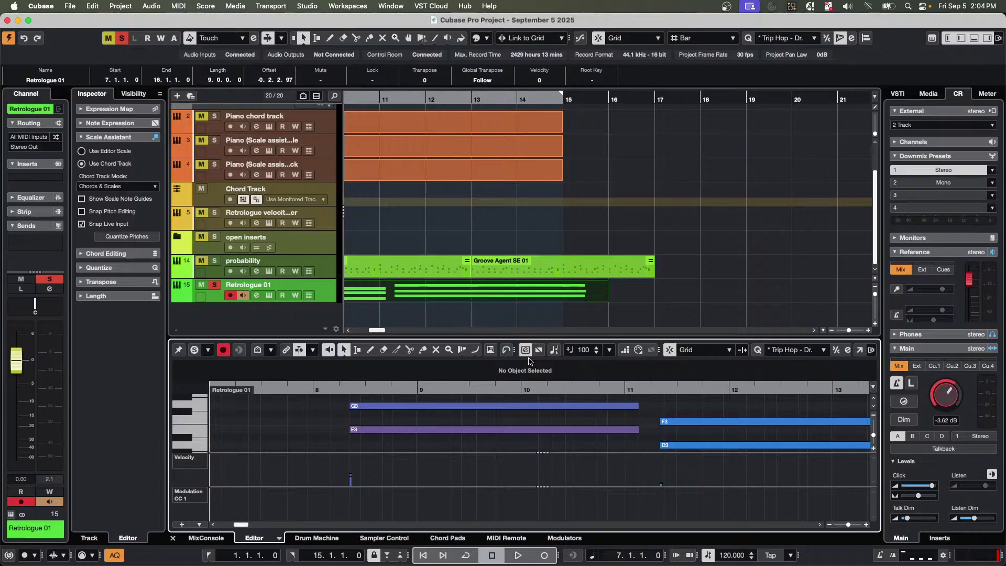
double_click(411, 407)
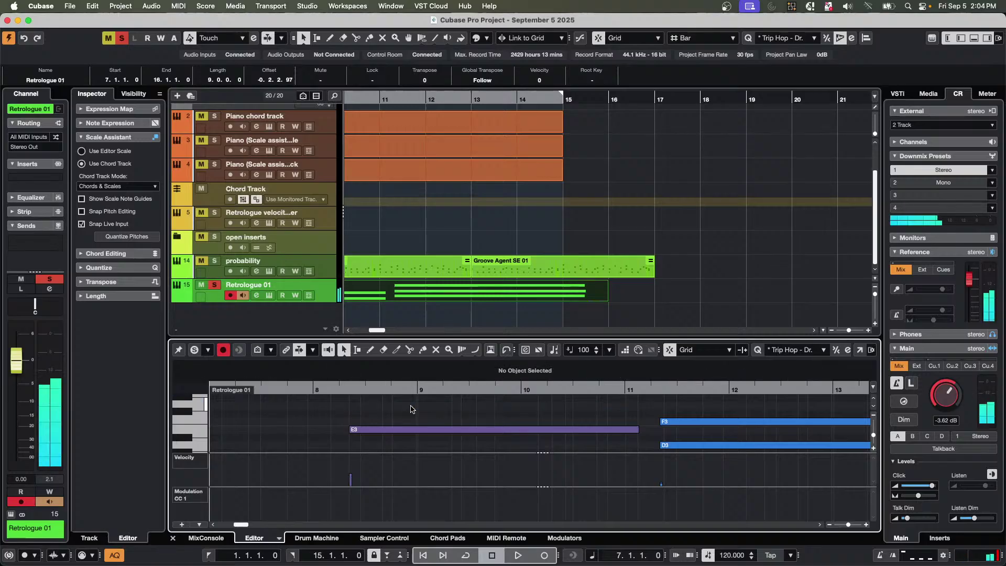
key(ctrl+z)
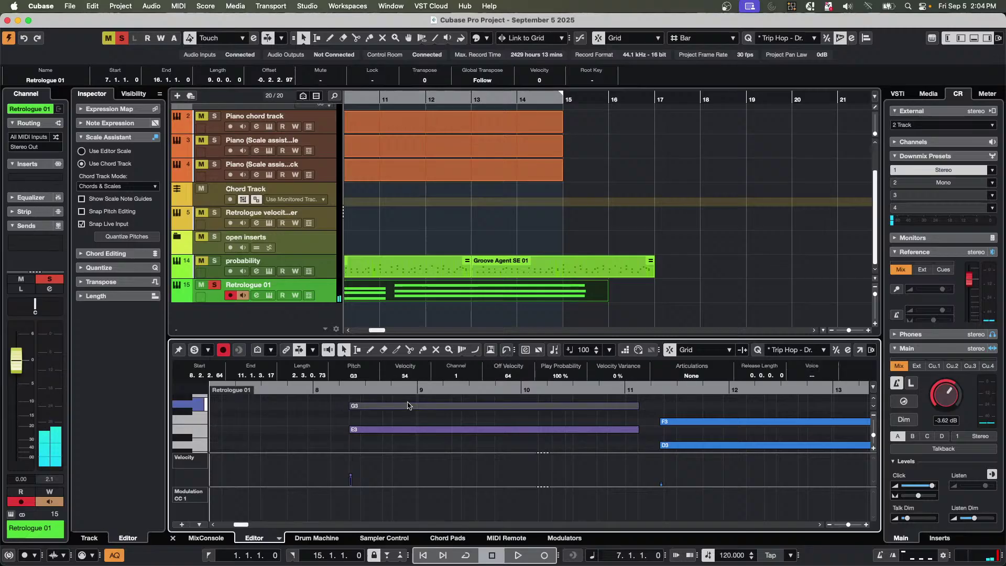
Turn on opening Note Expression from notes, enlarge the Key Editor, and open the E3 note's Note Expression editor.
click(525, 351)
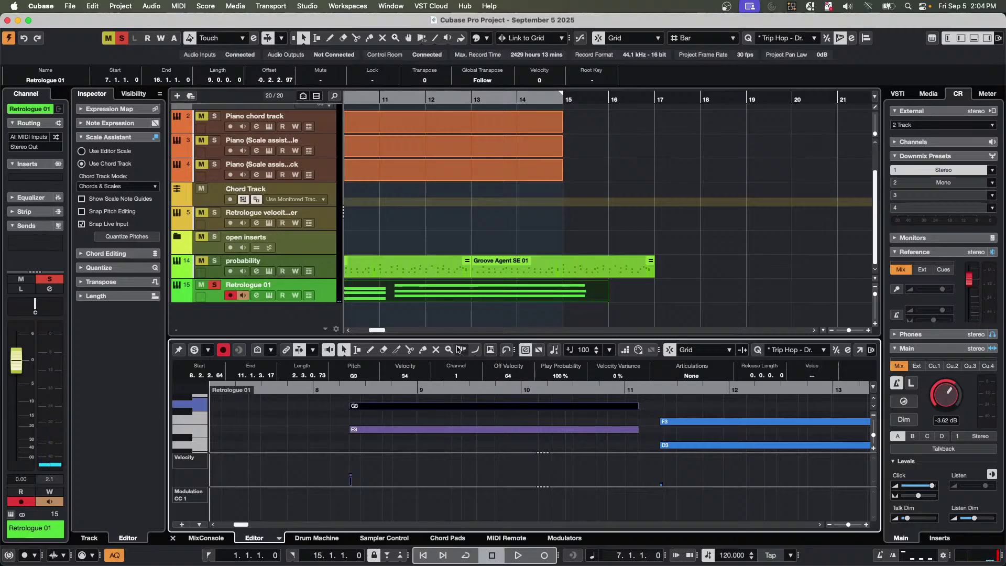
drag(459, 337, 461, 286)
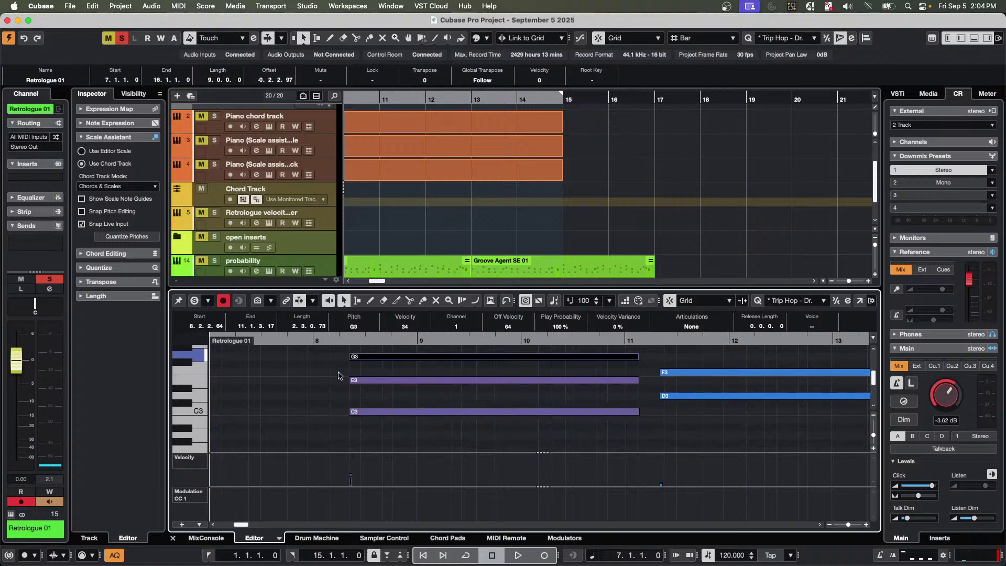
double_click(422, 382)
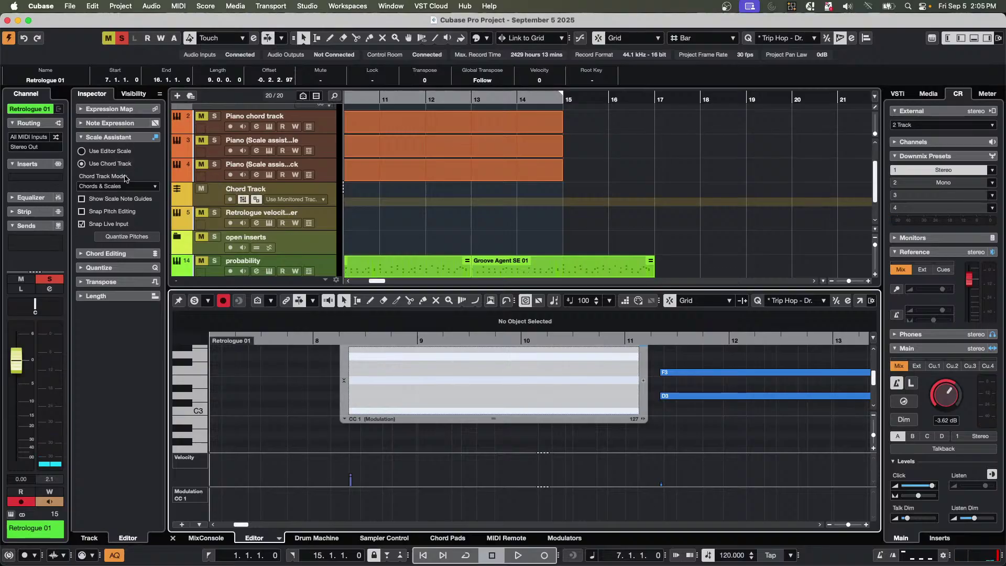
Choose Tuning as the Note Expression parameter and draw a stepped curve on the E3 note that falls and rises again near bar 10.
click(119, 125)
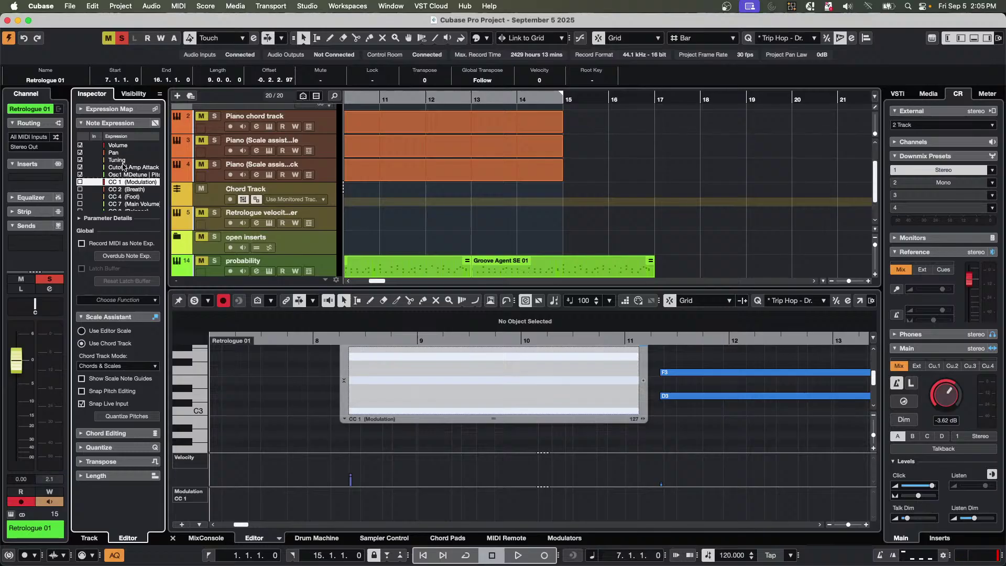
click(123, 166)
click(124, 161)
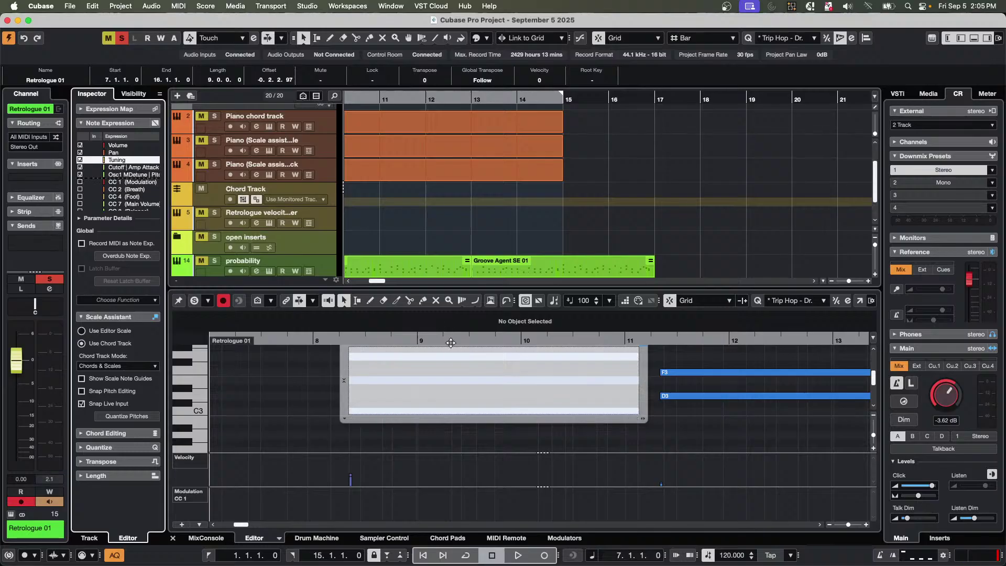
right_click(394, 374)
click(414, 373)
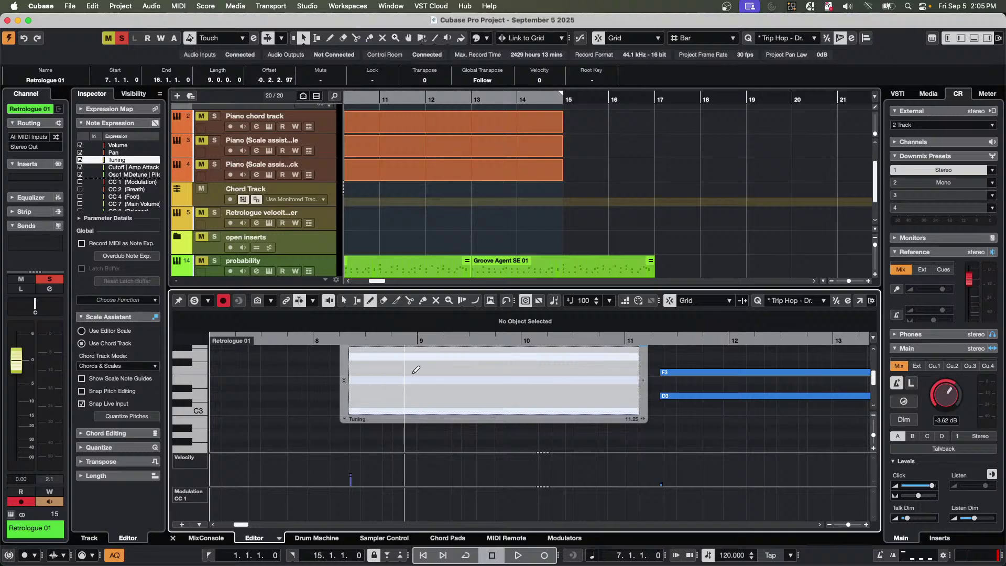
mouse_move(374, 363)
mouse_down()
mouse_move(512, 401)
mouse_move(545, 376)
mouse_up()
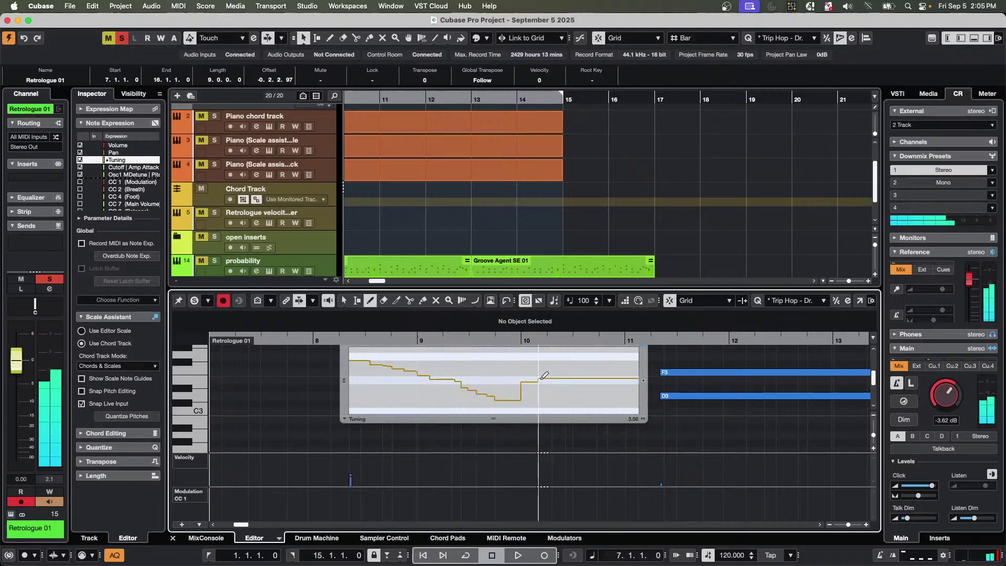
Close the E3 note's Note Expression editor and switch to editing Note Expression data directly on the notes.
click(422, 203)
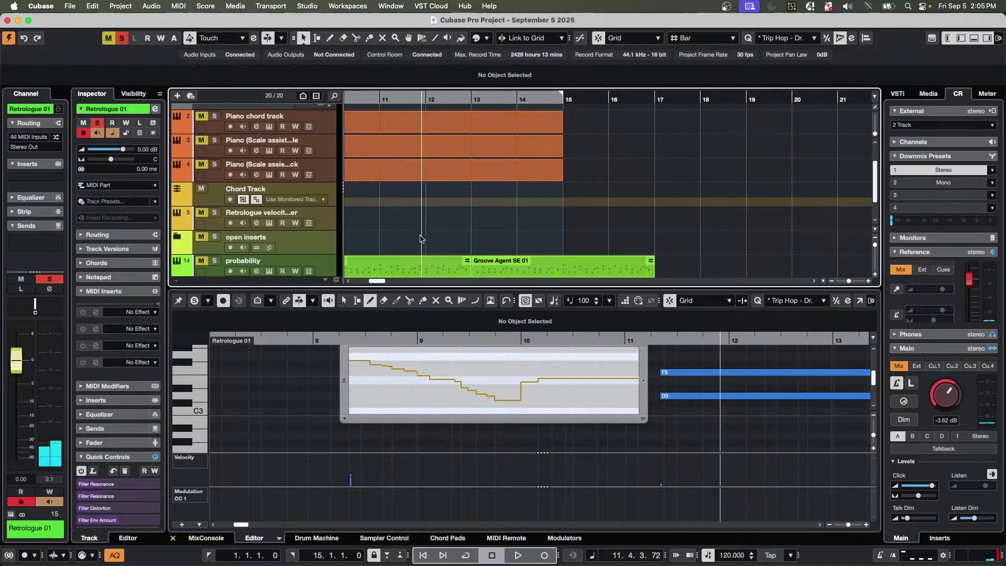
click(286, 364)
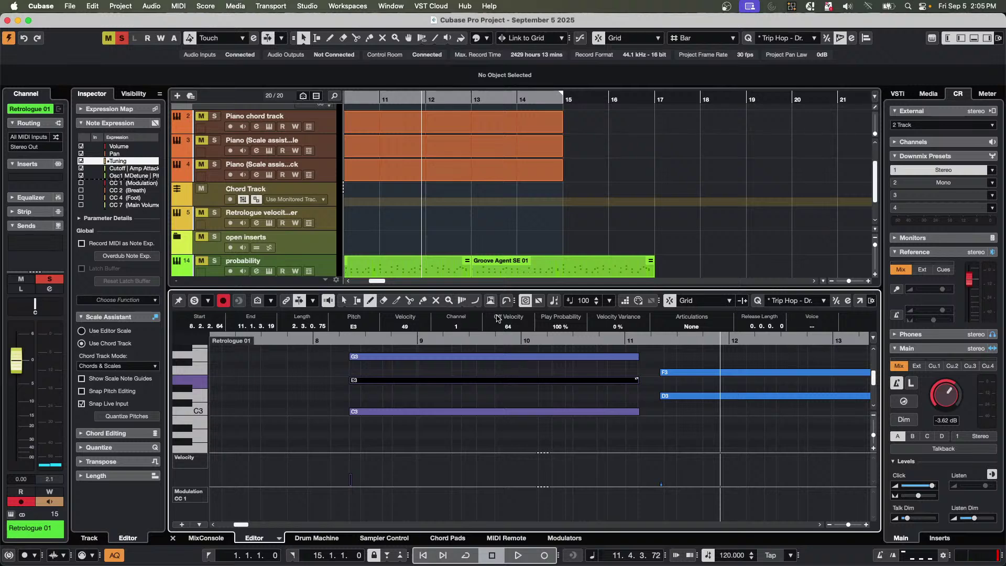
click(540, 301)
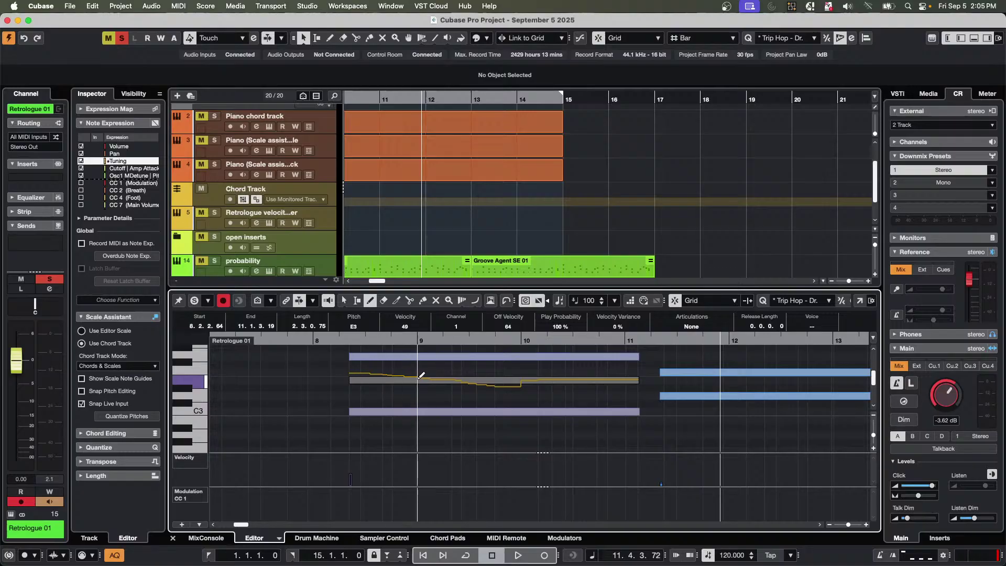
Play the recorded part from bar 8 to hear the tuning curve on the E3 note, and stop playback.
click(317, 340)
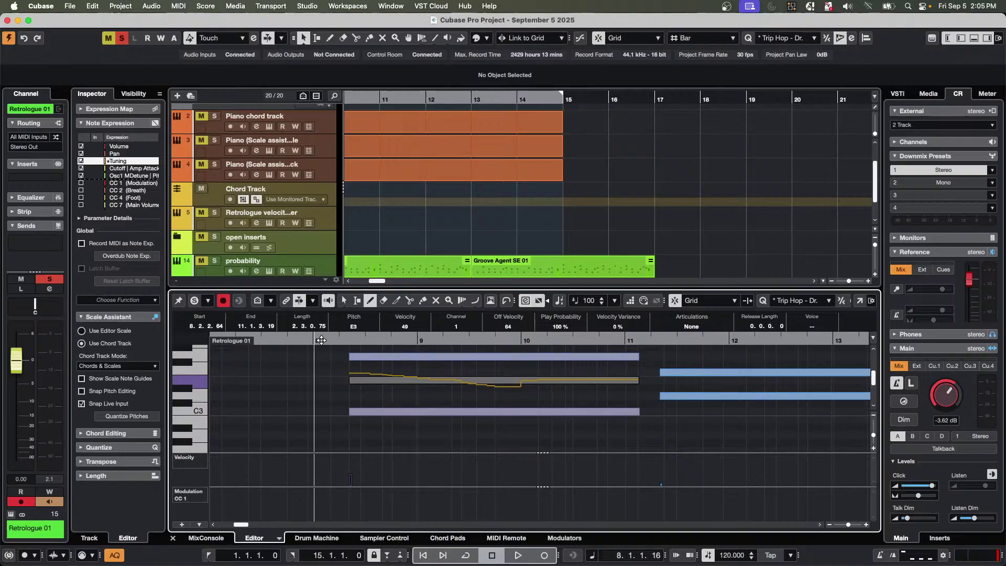
key(space)
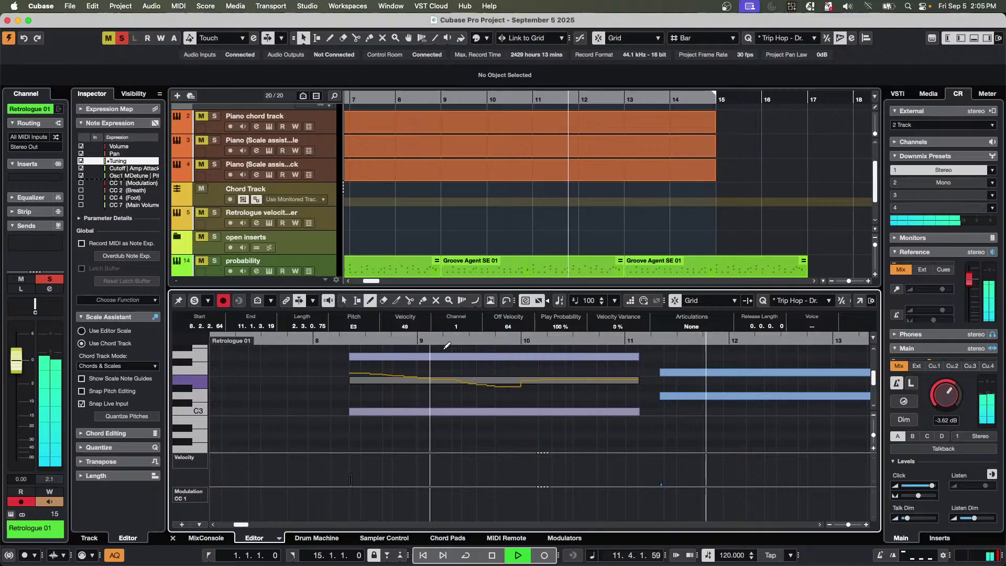
key(space)
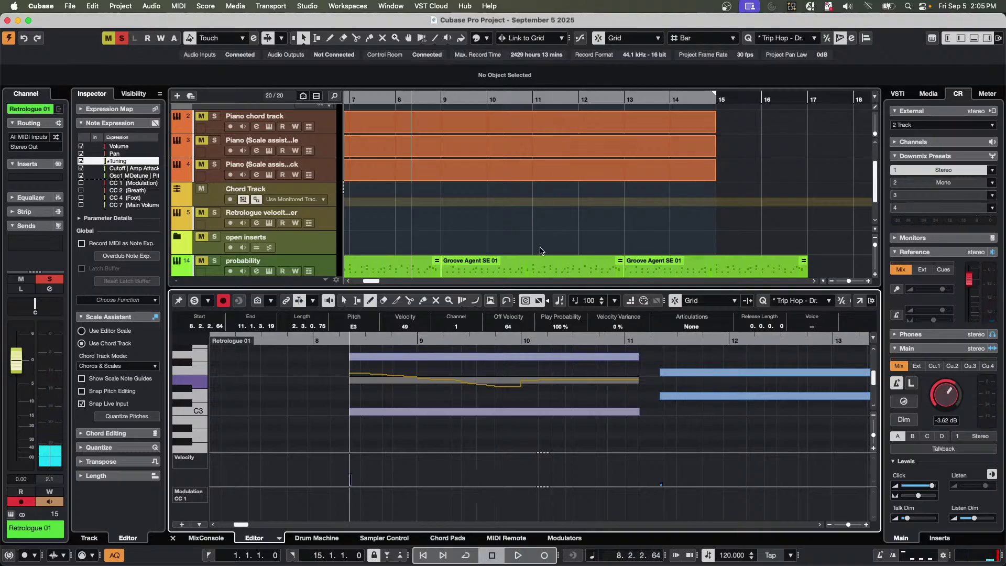
Reopen the Retrologue instrument of the Retrologue 01 track and bring up its preset browser.
scroll(420, 241, down, 2)
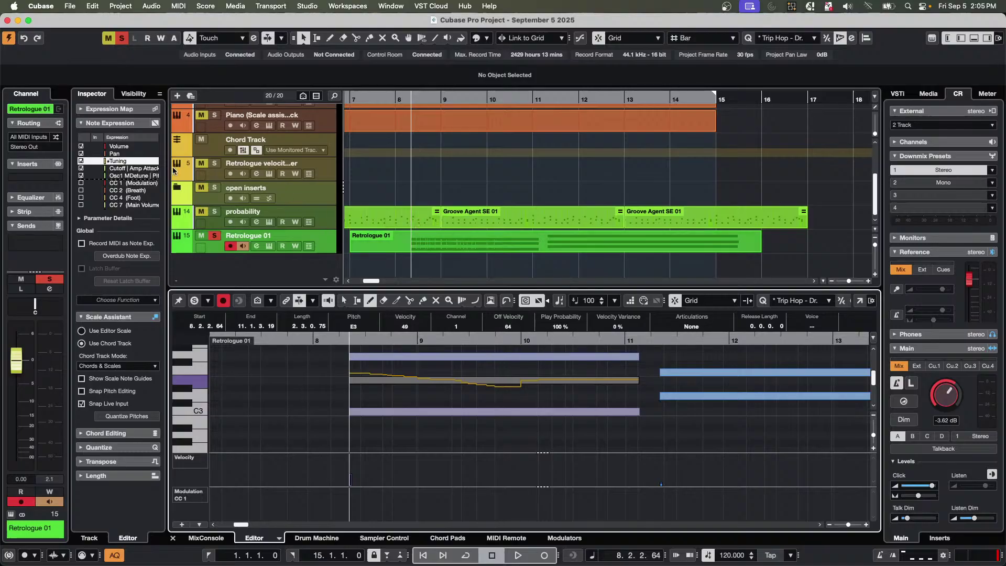
click(270, 246)
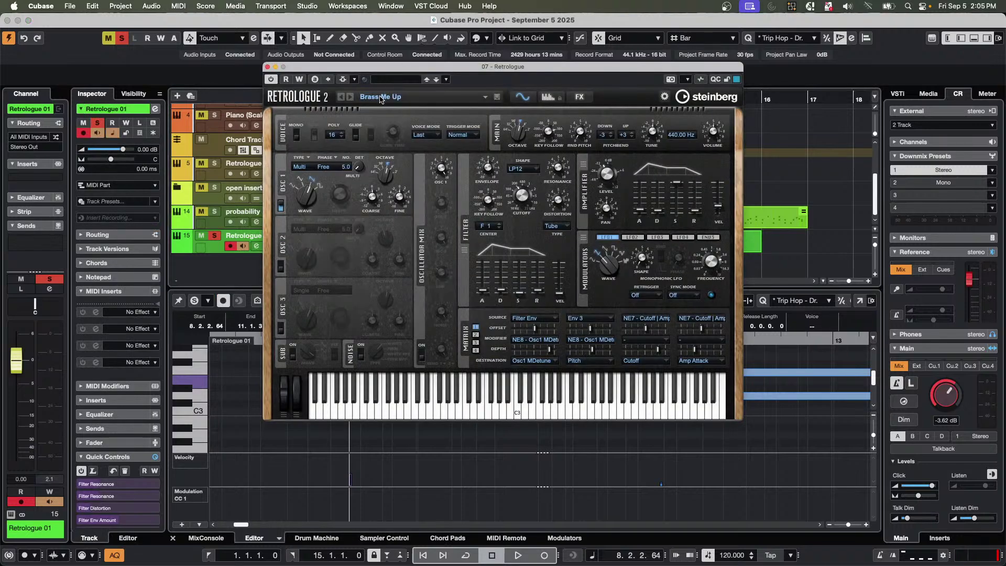
click(389, 82)
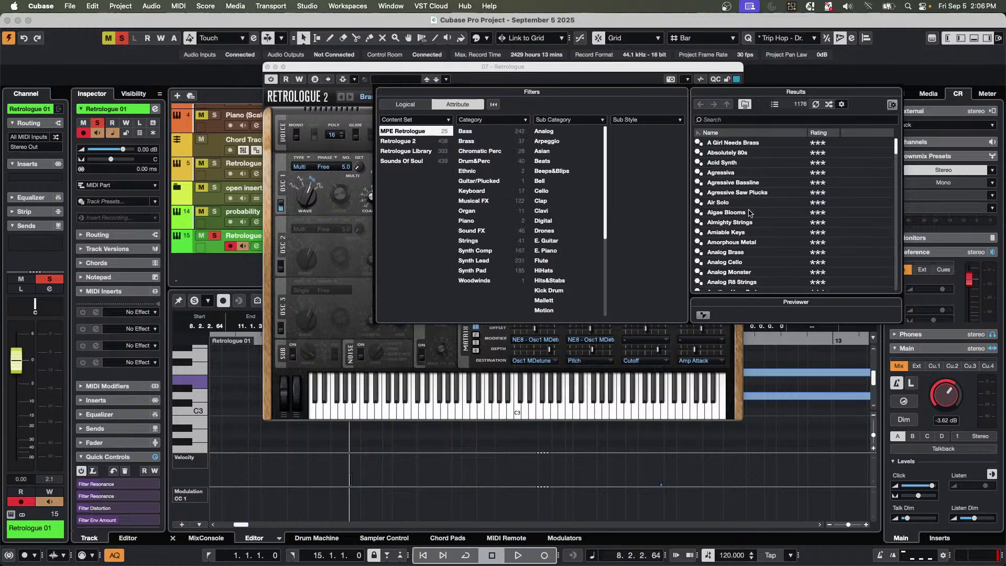
Load the Almighty Strings preset in Retrologue, play the recorded part with it from bar 8, and stop playback.
double_click(740, 224)
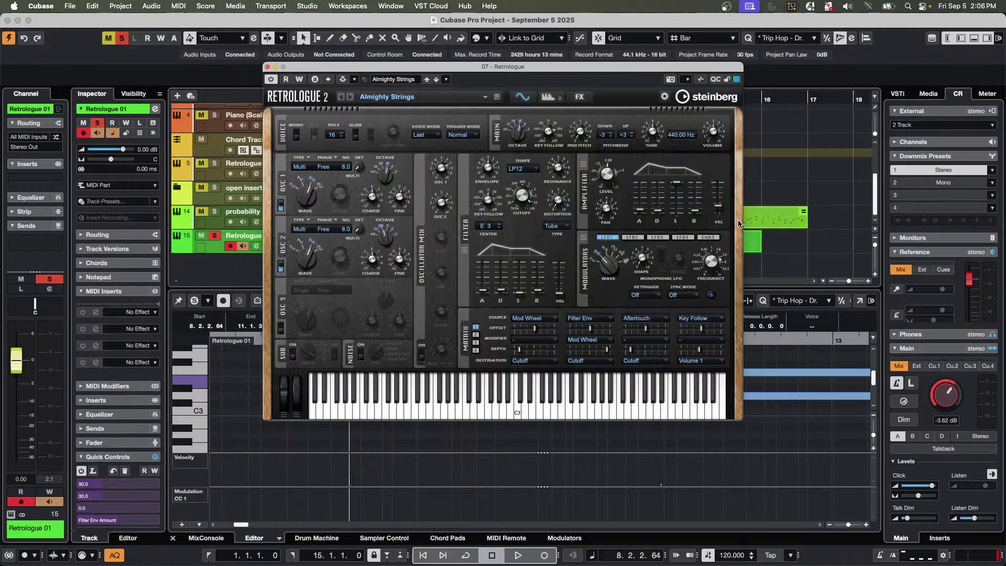
key(space)
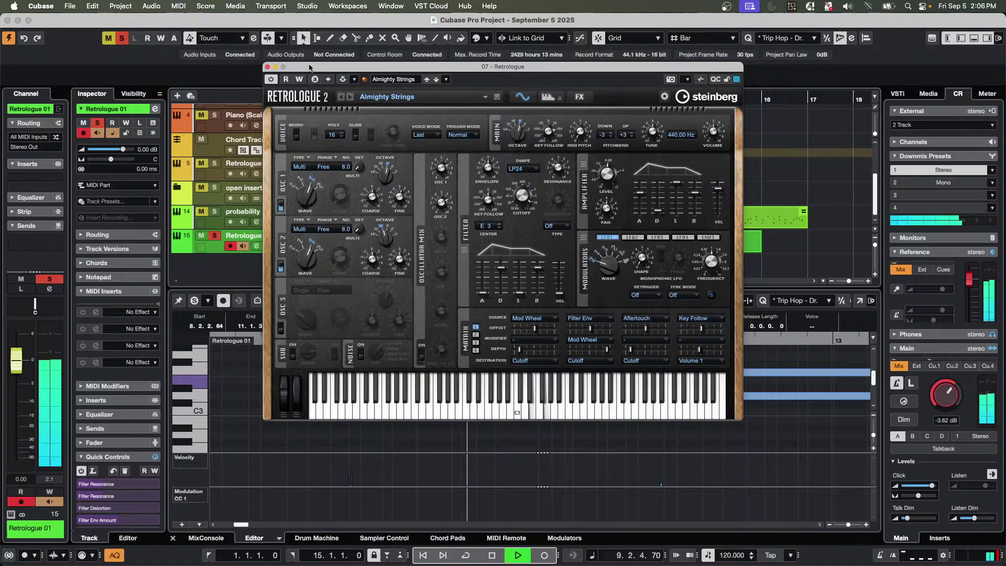
drag(310, 67, 83, 23)
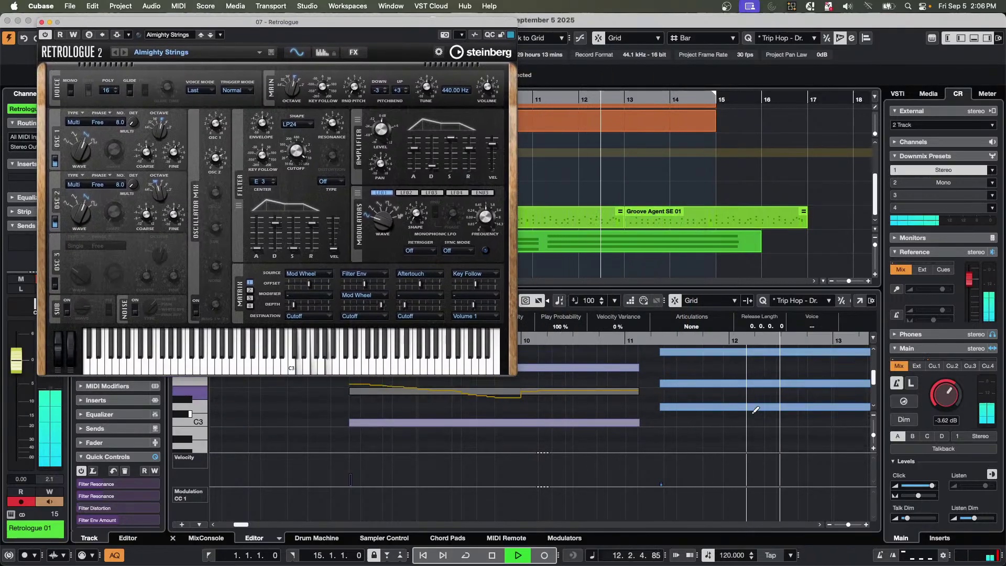
key(space)
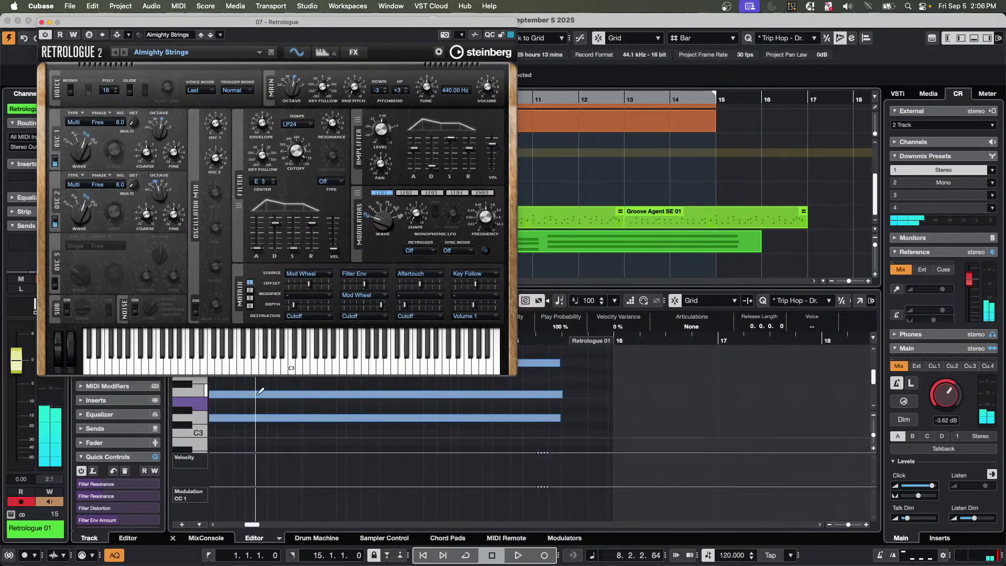
Open the D3 note's Note Expression editor and draw a Volume curve that rises between bars 13 and 14 and falls to 0 after bar 14.
click(259, 419)
double_click(259, 420)
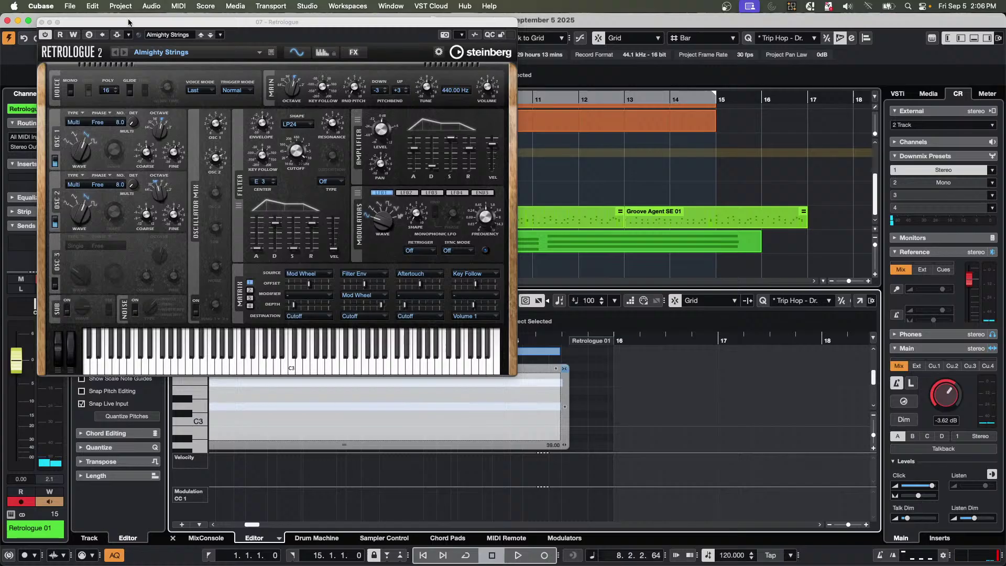
drag(128, 22, 698, 64)
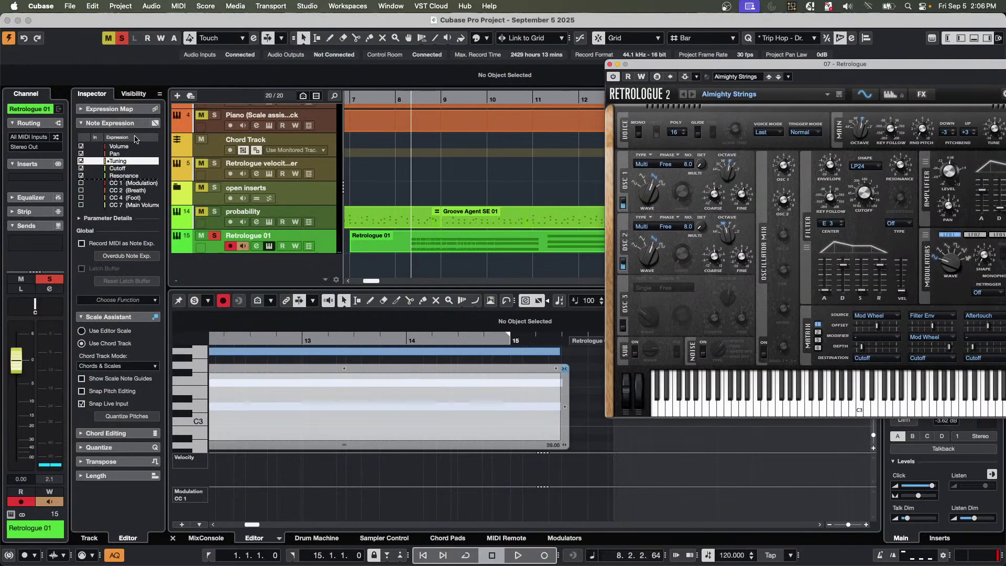
click(119, 147)
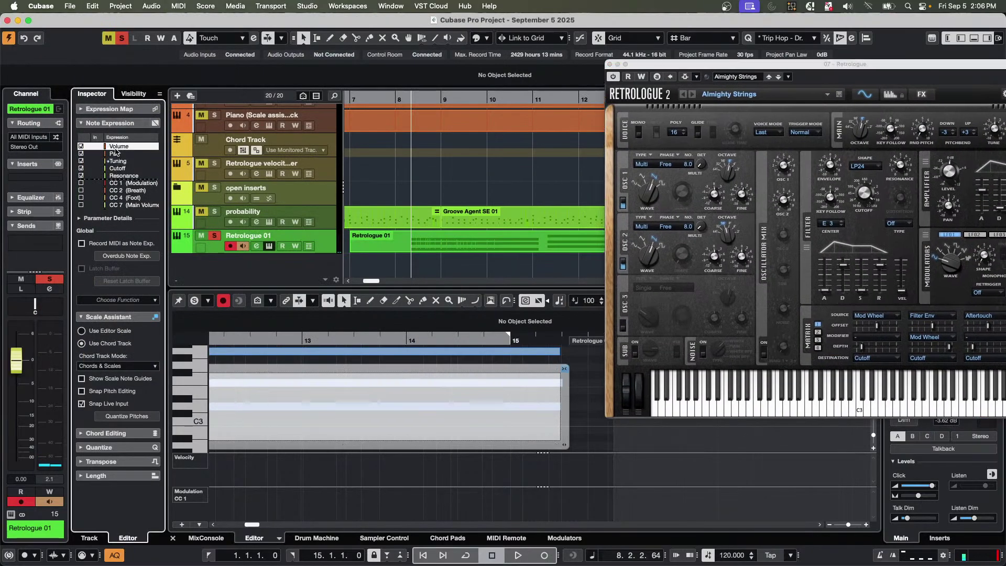
right_click(238, 408)
click(254, 404)
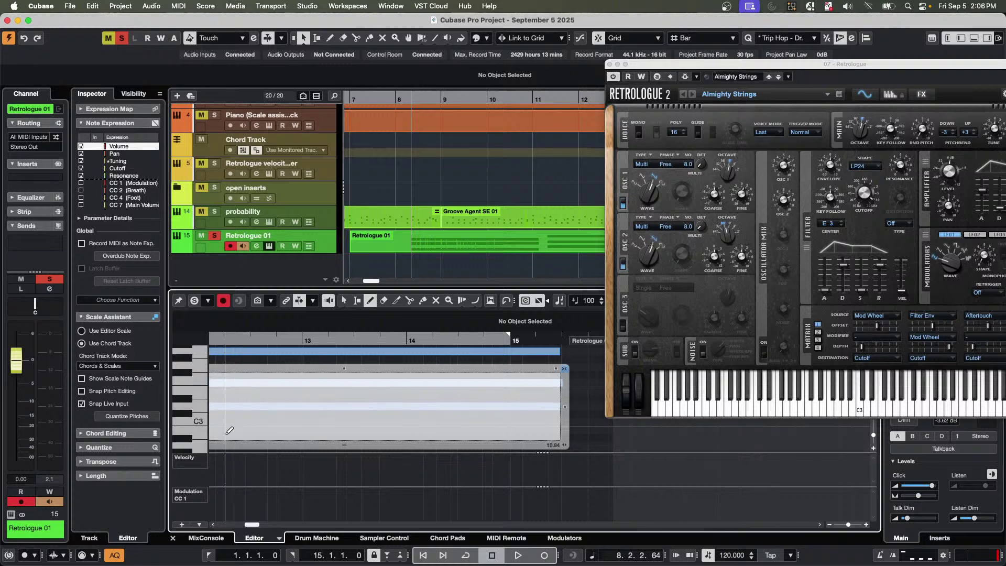
mouse_move(229, 431)
mouse_down()
mouse_move(359, 405)
mouse_move(412, 439)
mouse_move(437, 438)
mouse_up()
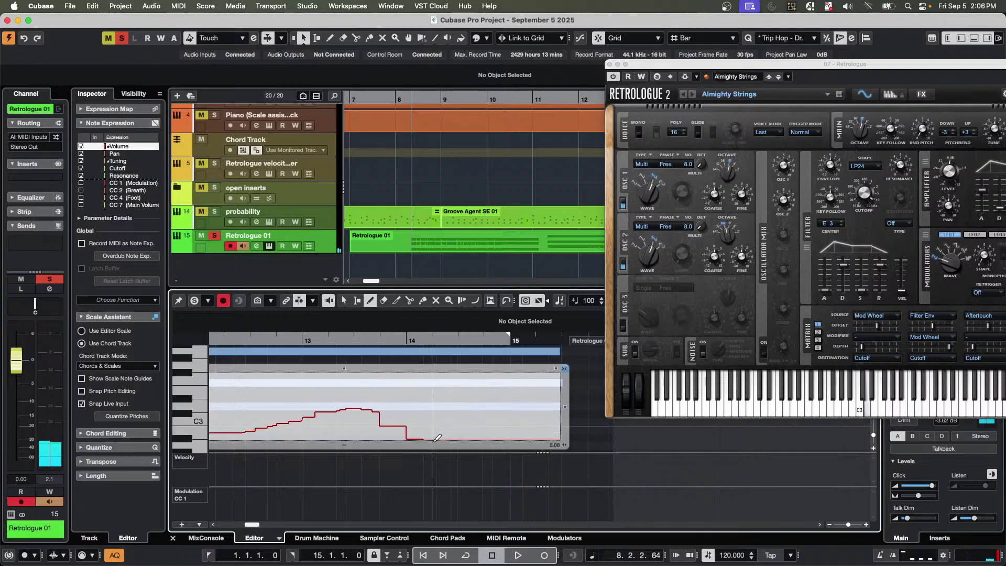
Play the part to hear the Volume curve on the D3 note, stop playback, and close the note's expression editor.
click(382, 98)
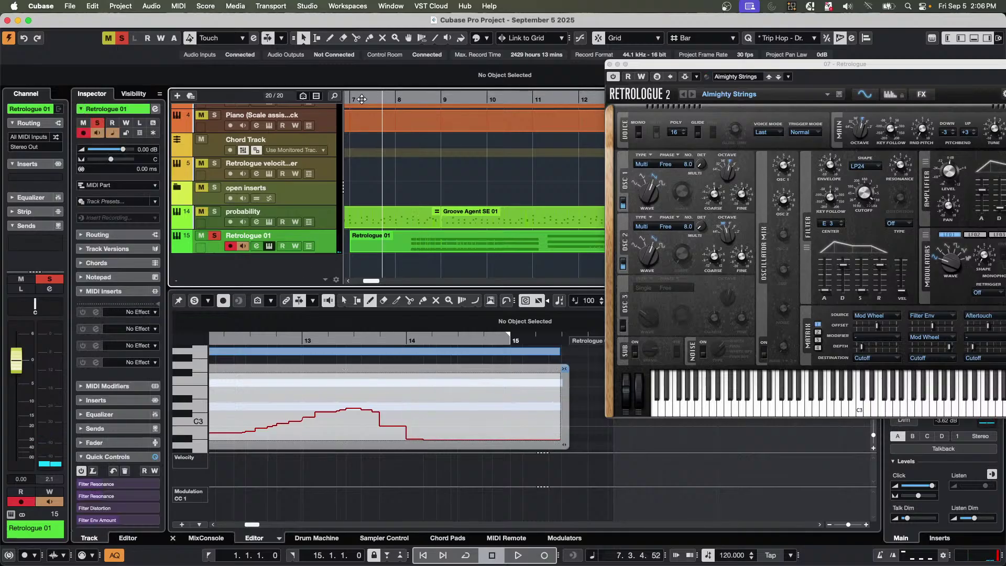
drag(263, 338, 284, 343)
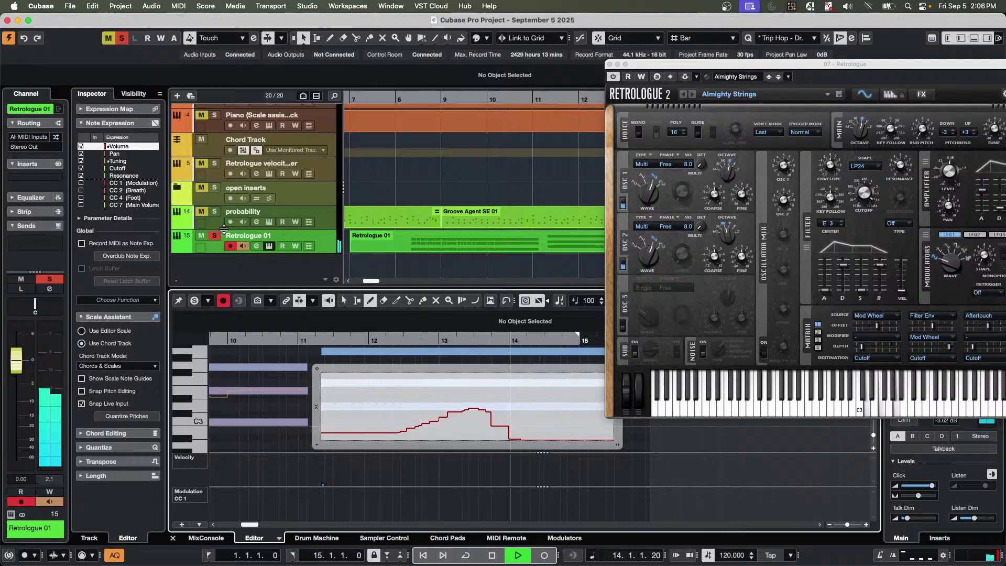
key(space)
key(1)
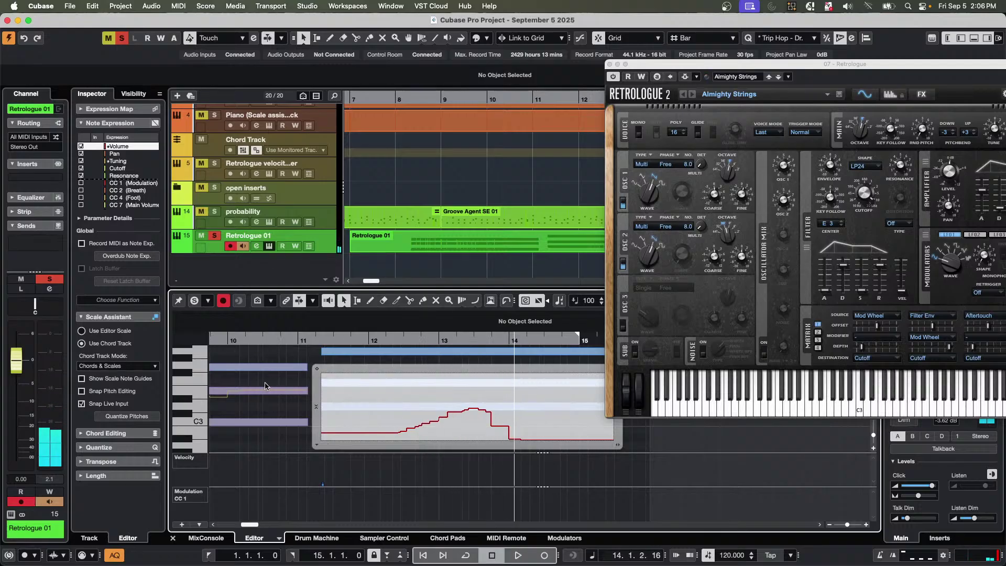
click(283, 376)
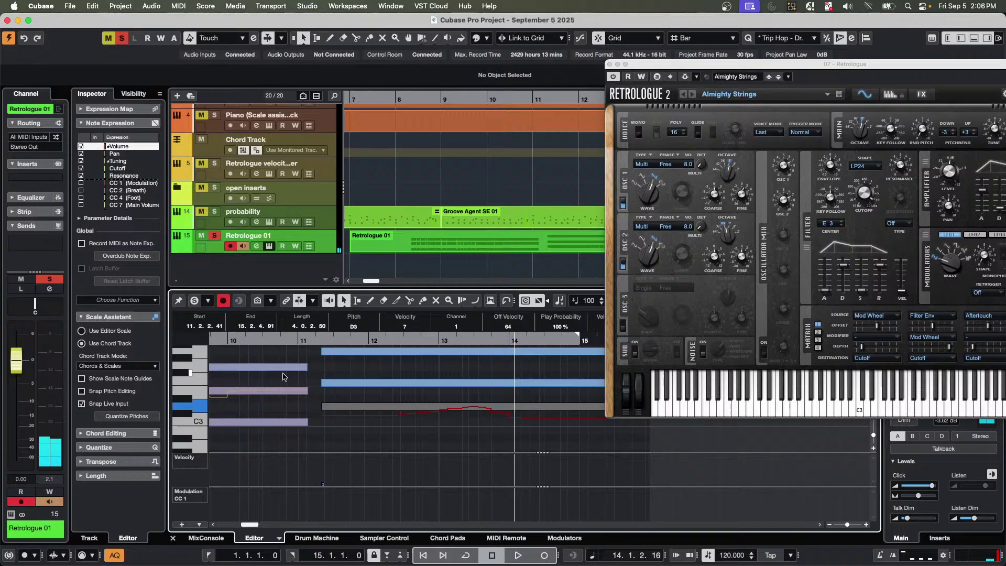
Choose Cutoff as the Note Expression parameter and delete the three notes of the chord that starts in bar 11.
click(362, 352)
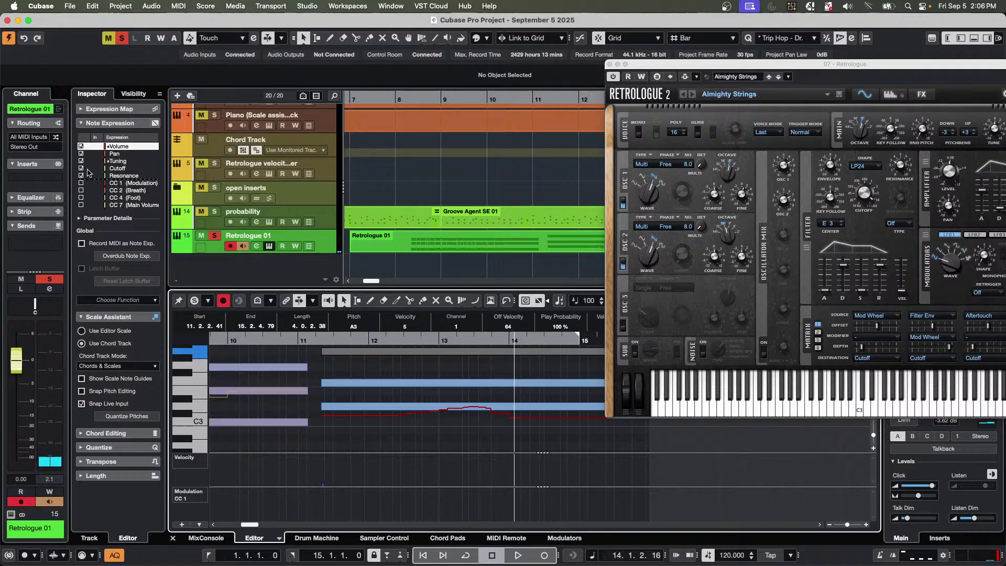
click(122, 169)
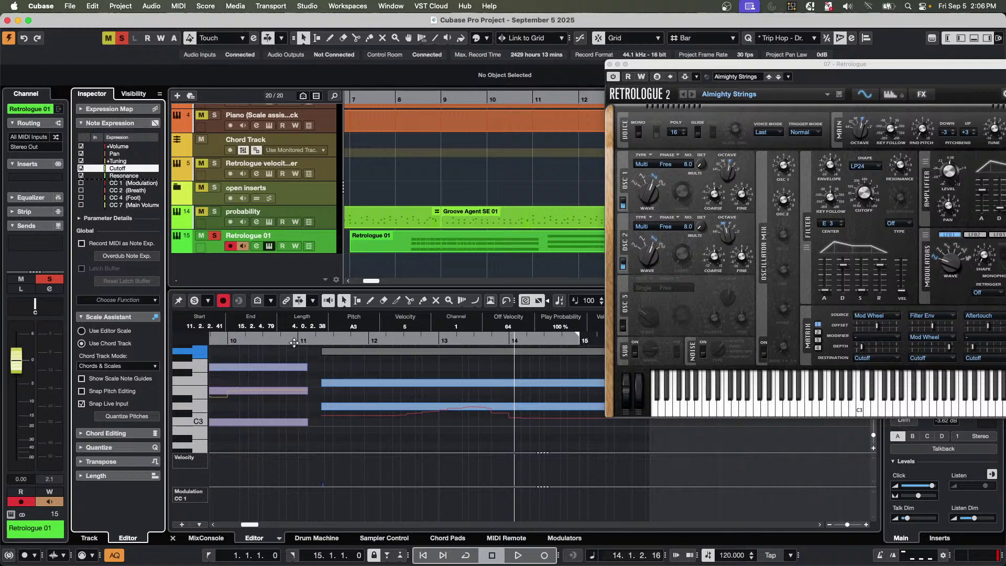
drag(324, 348, 395, 374)
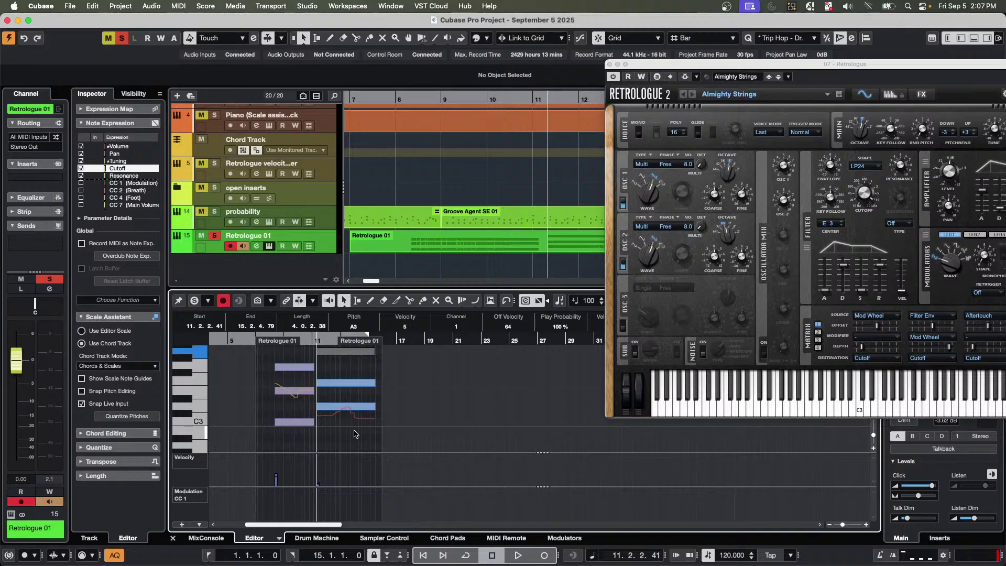
drag(355, 434, 348, 356)
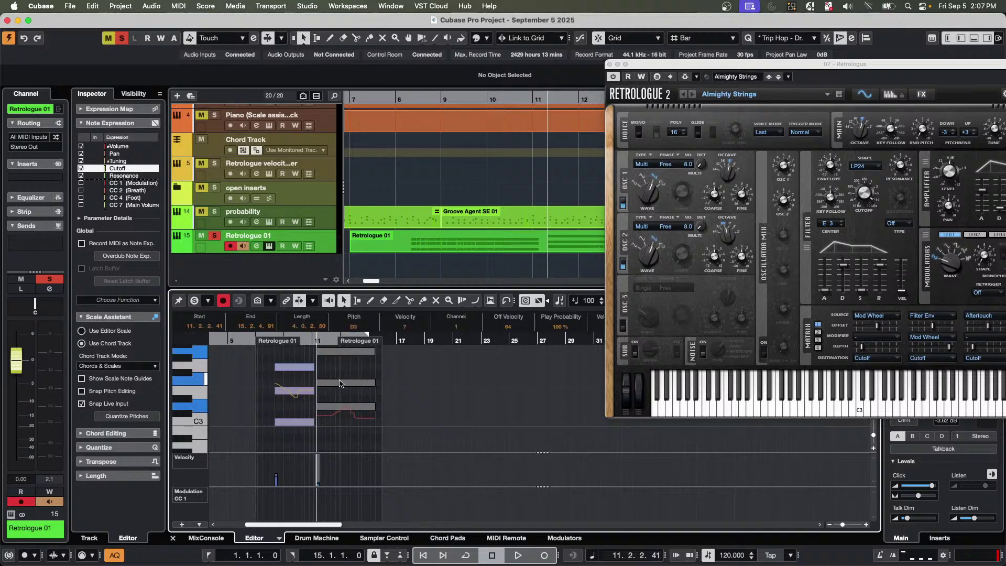
key(Delete)
Draw a long D3 note starting at bar 12 and an F3 note starting near bar 13, both ending around bar 16.
key(8)
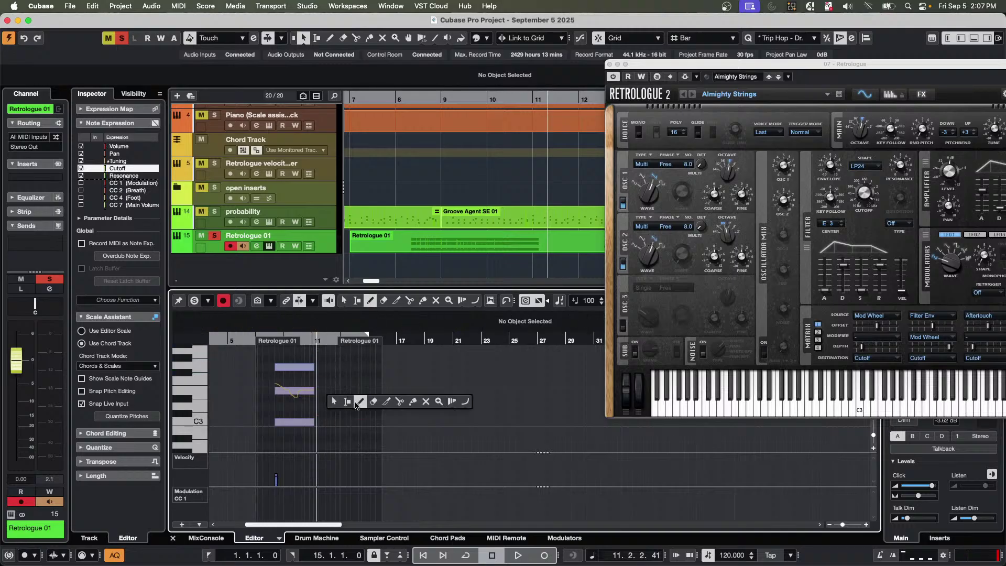
mouse_move(329, 407)
mouse_down()
mouse_move(383, 407)
mouse_move(326, 402)
mouse_up()
mouse_move(327, 383)
mouse_down()
mouse_move(384, 381)
mouse_move(337, 381)
mouse_move(338, 410)
mouse_up()
key(1)
Open the new D3 note's Note Expression editor and draw a rising Cutoff curve across the note.
double_click(338, 410)
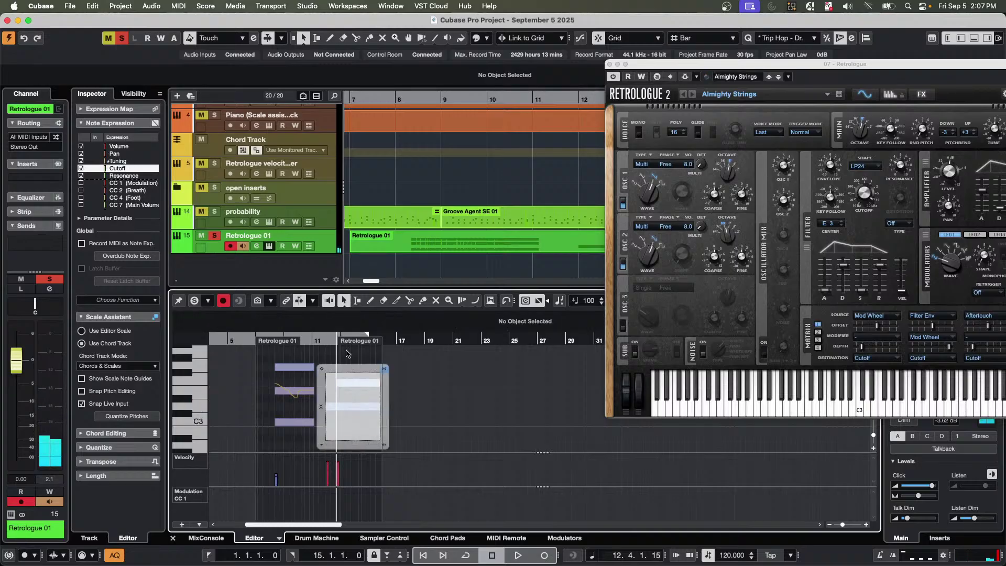
key(8)
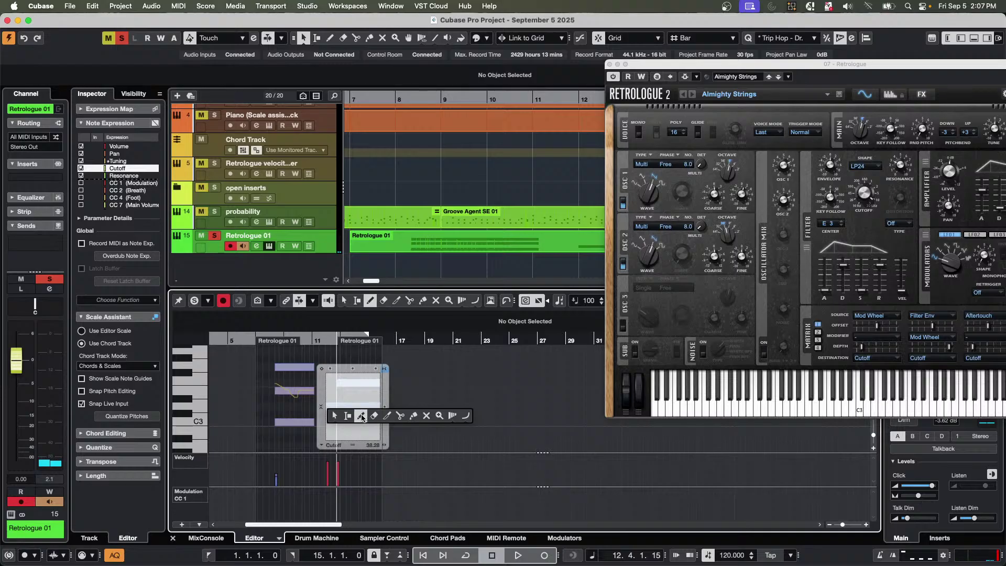
click(336, 422)
drag(337, 420, 366, 381)
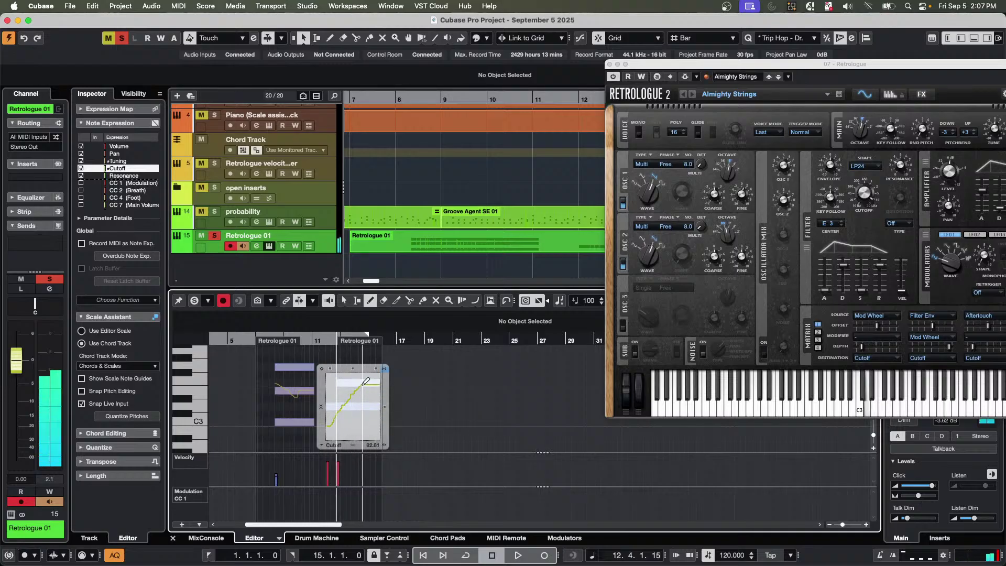
Close the D3 note's expression editor, play from bar 11 to hear the rising Cutoff curve, and stop playback.
click(322, 336)
click(323, 342)
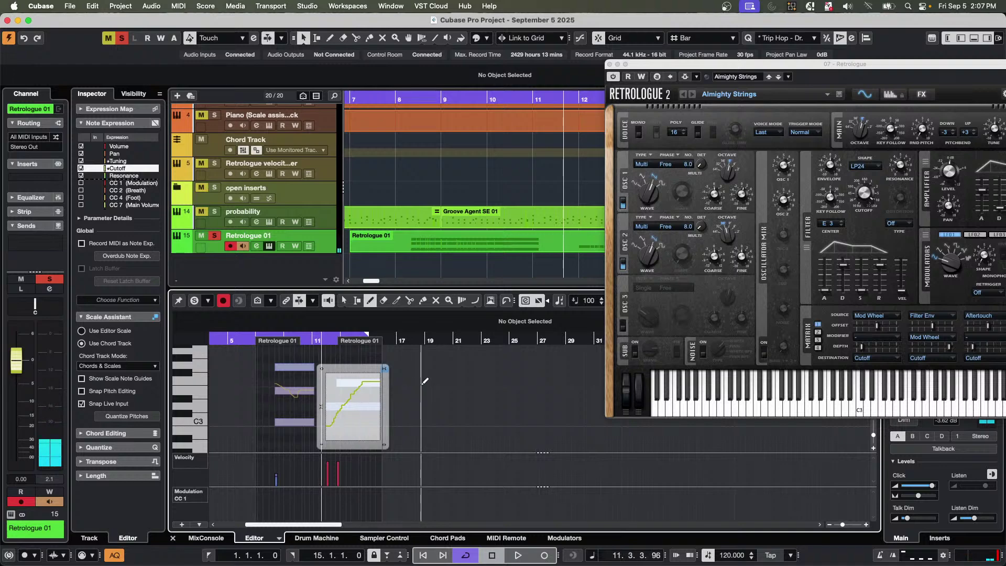
key(1)
key(space)
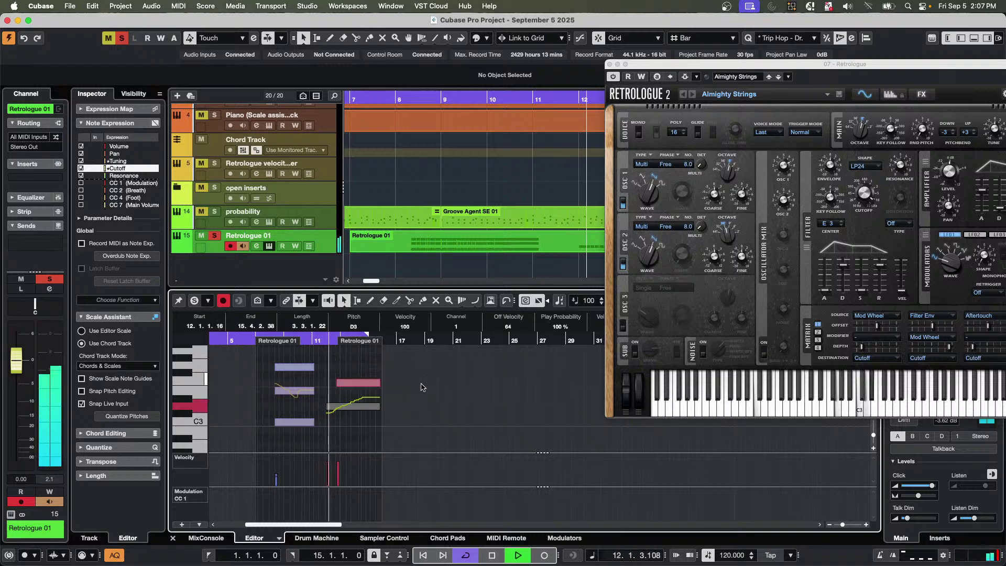
key(space)
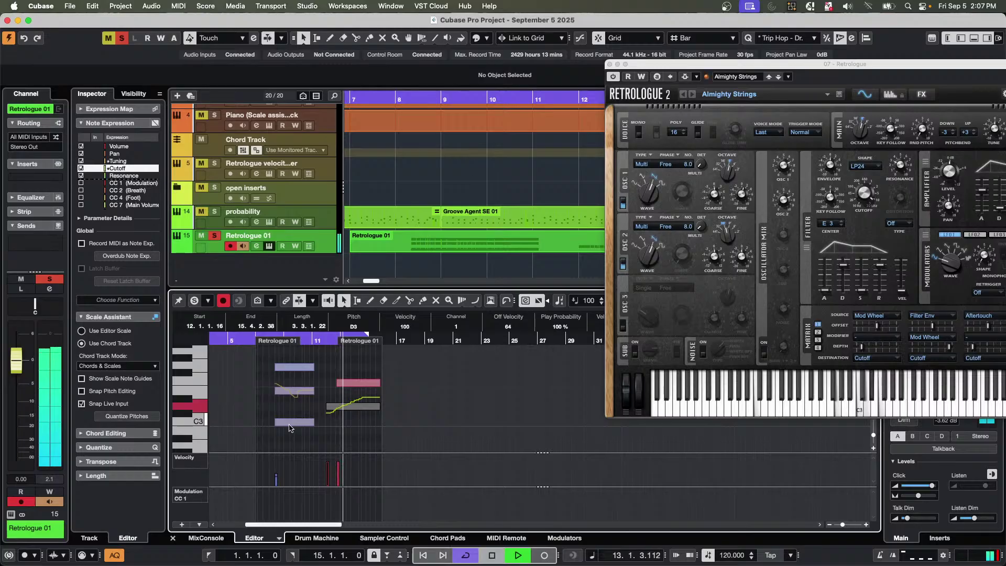
Delete the three notes of the chord before bar 11, play the remaining notes from bar 10, and stop playback.
drag(265, 352, 293, 450)
key(Delete)
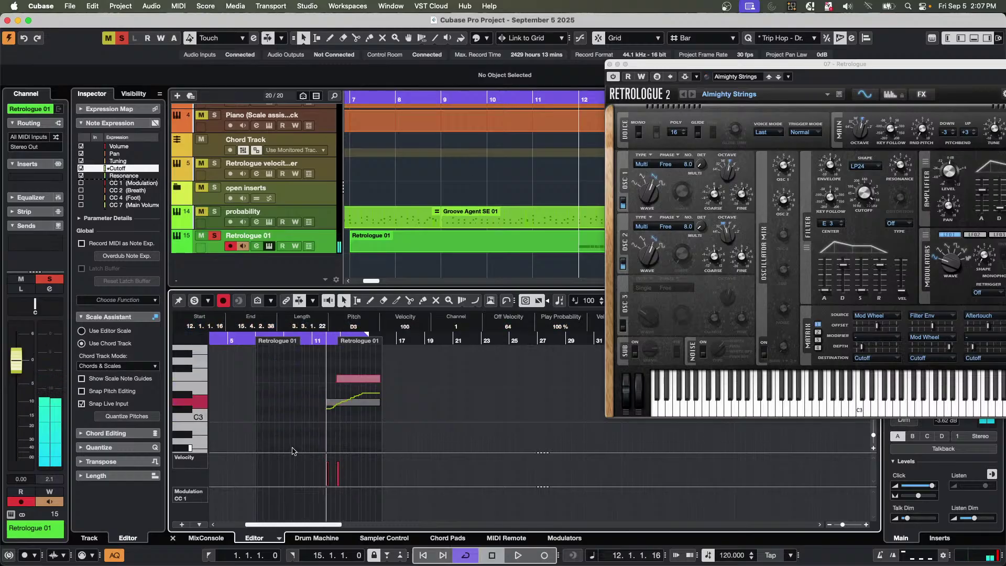
click(310, 346)
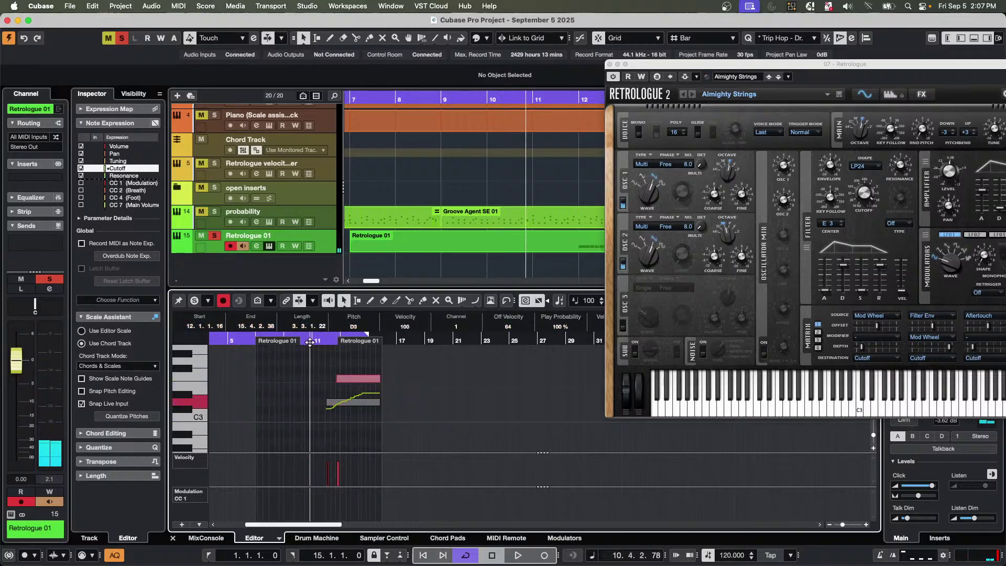
key(space)
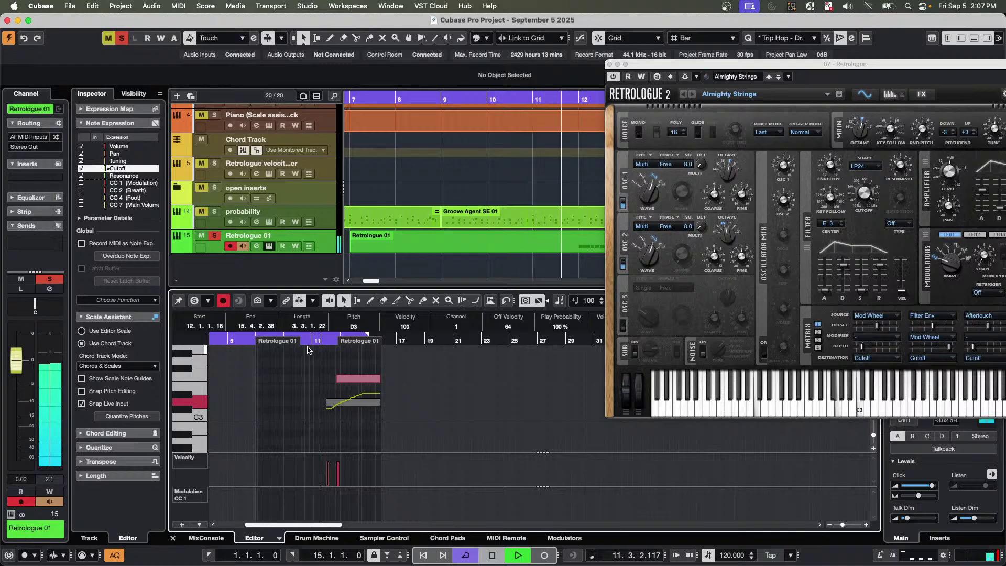
key(space)
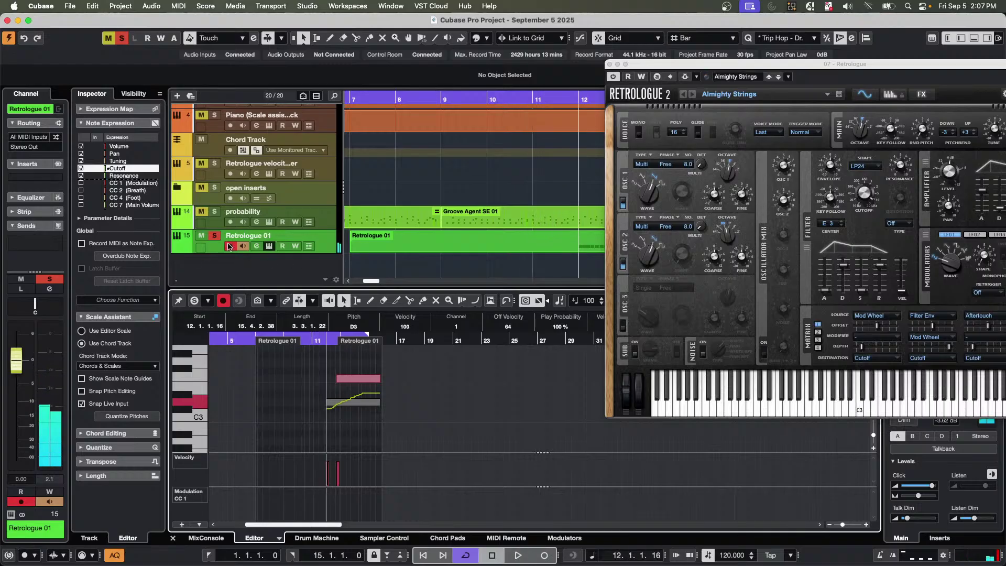
Play the project from bar 7 through the D3 and F3 notes to hear the Cutoff change, and stop playback.
scroll(241, 231, up, 3)
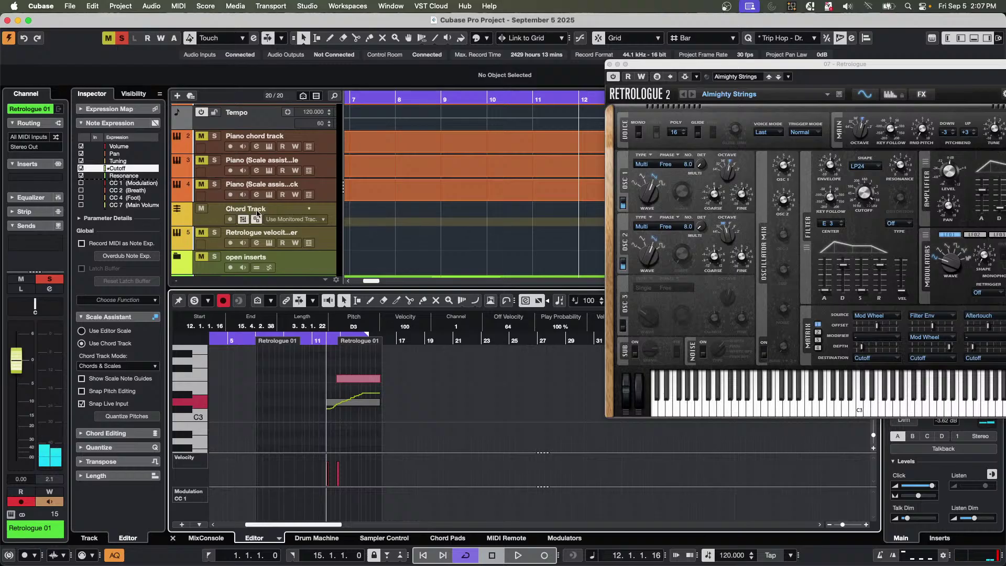
click(240, 230)
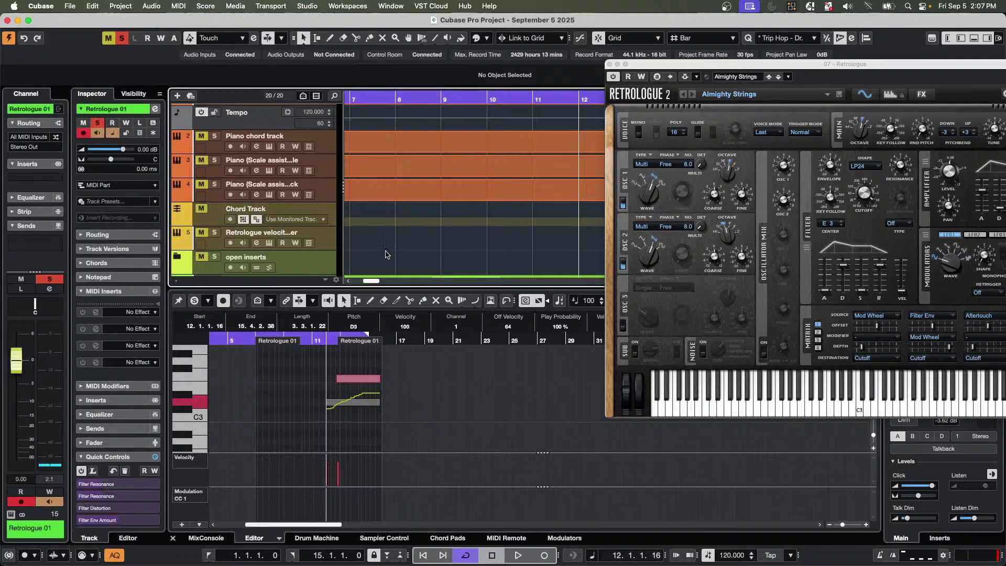
click(361, 100)
key(g)
key(space)
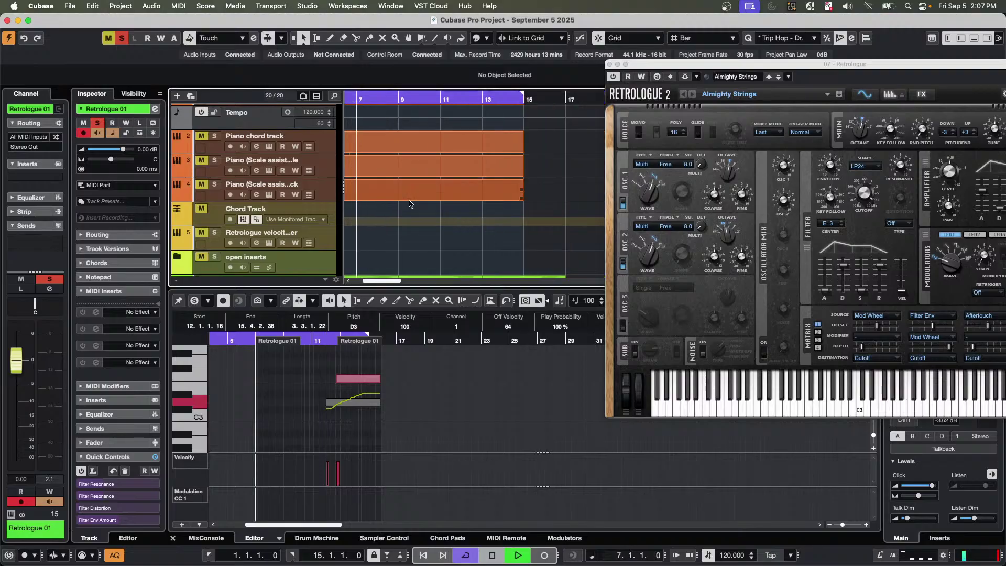
click(360, 372)
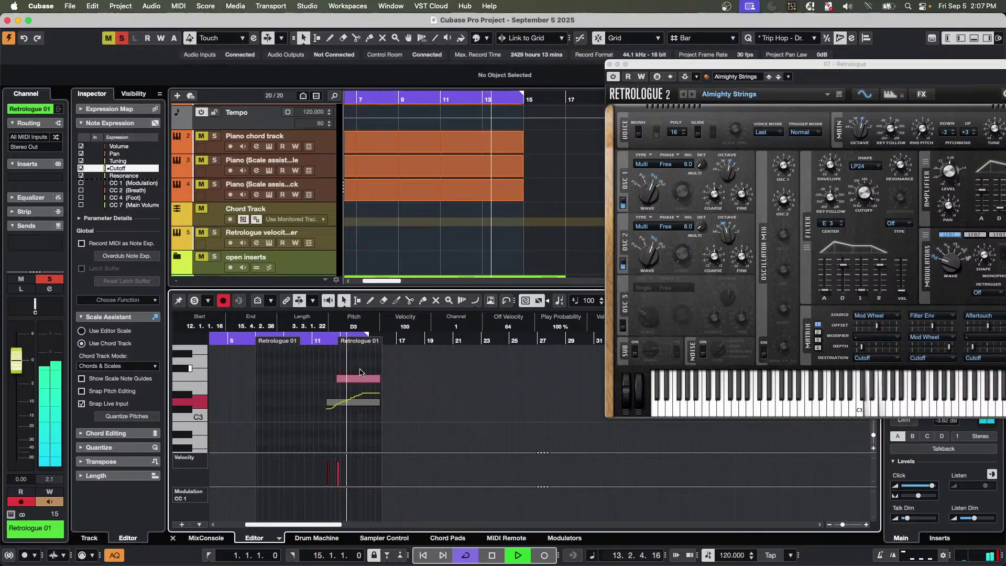
key(space)
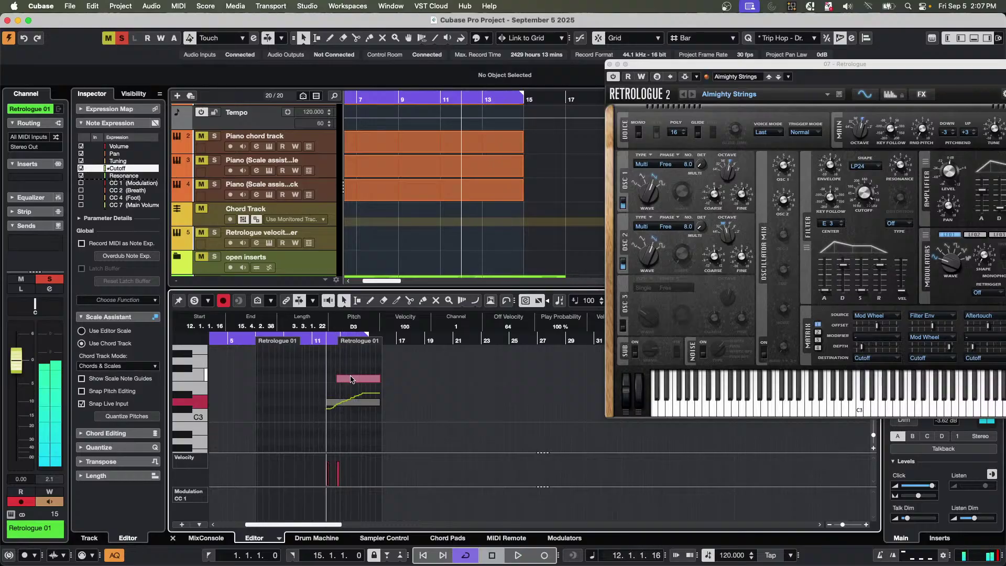
Open the F3 note's Note Expression editor, select the Tuning parameter, and draw a falling curve across the note.
click(351, 379)
double_click(352, 379)
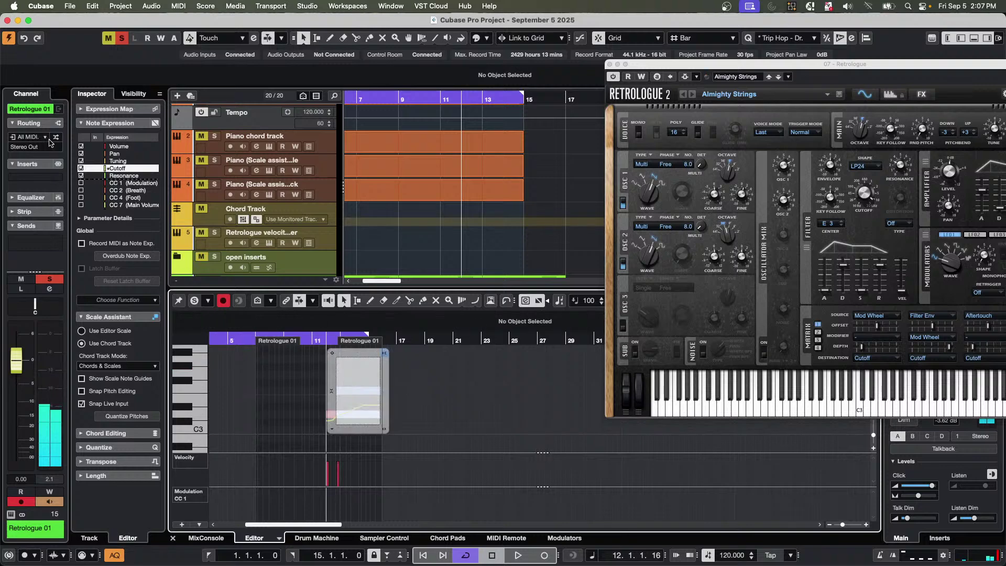
click(122, 162)
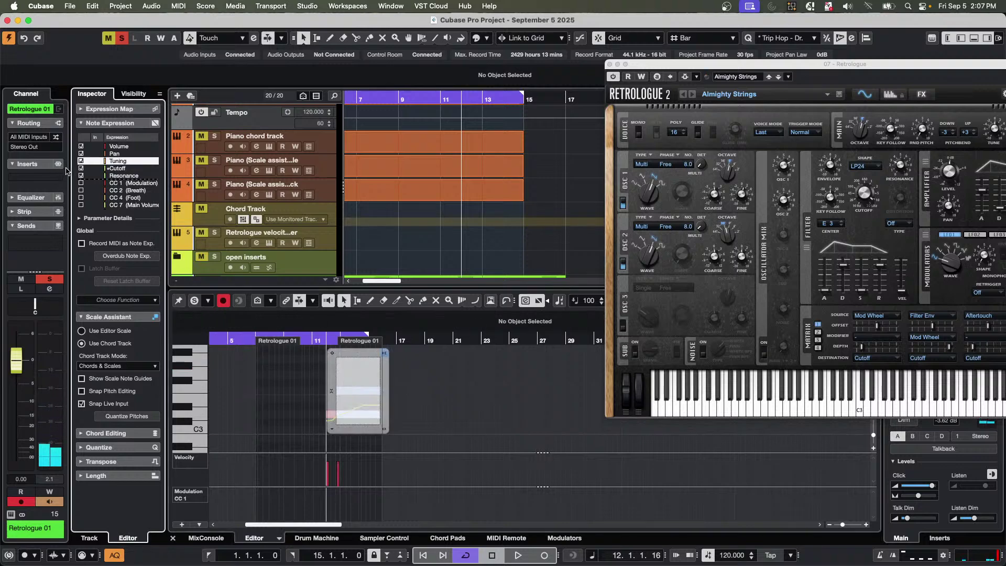
key(F10)
key(F10)
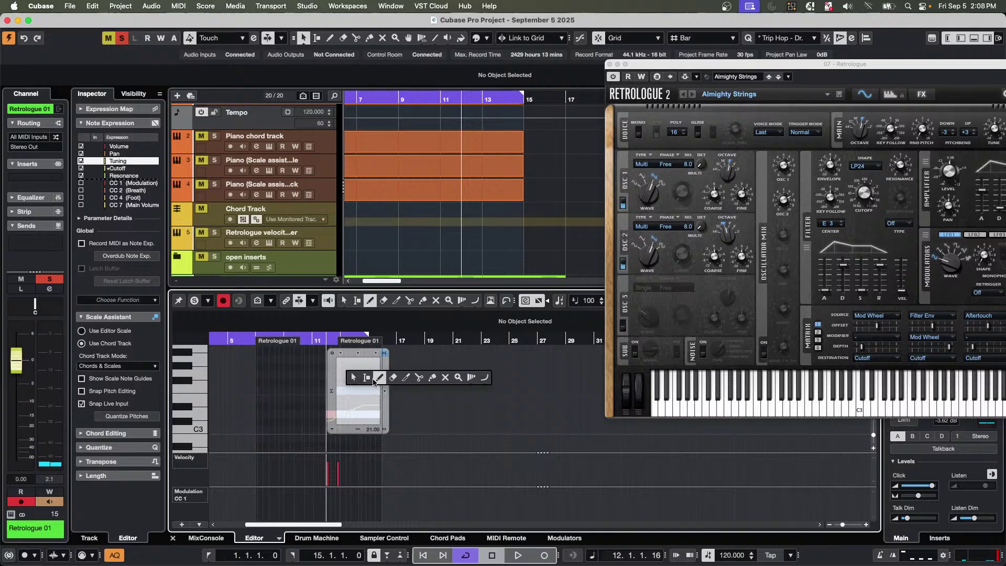
drag(348, 377, 371, 390)
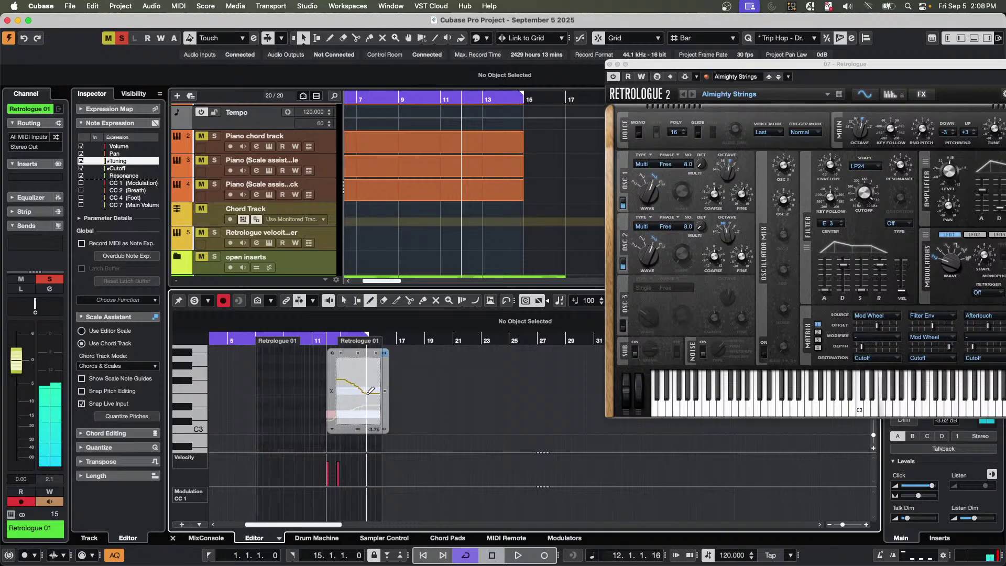
key(F9)
key(F9)
Close the F3 note's expression editor, play from bar 10 to hear the Tuning curve, and stop playback.
click(306, 341)
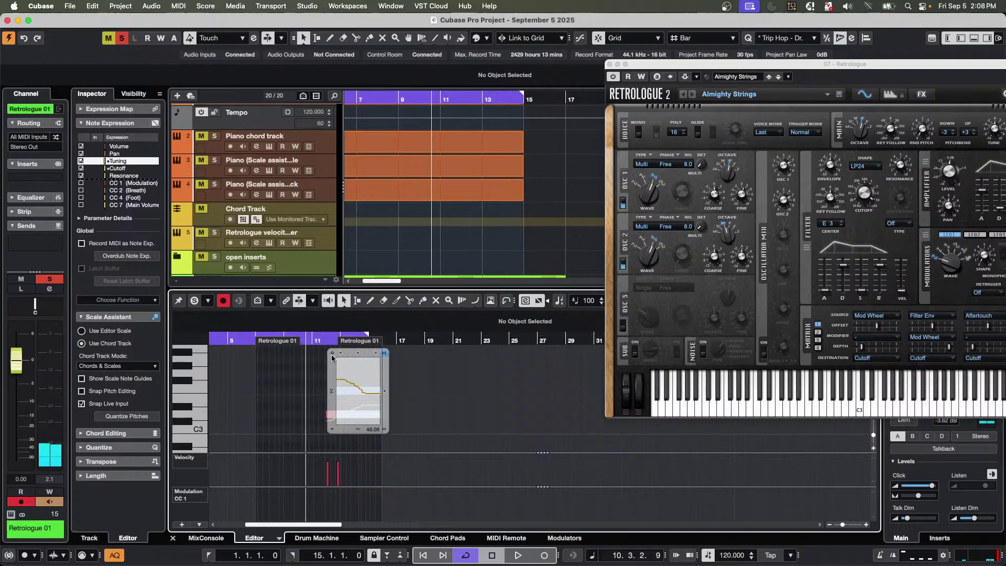
click(306, 370)
key(space)
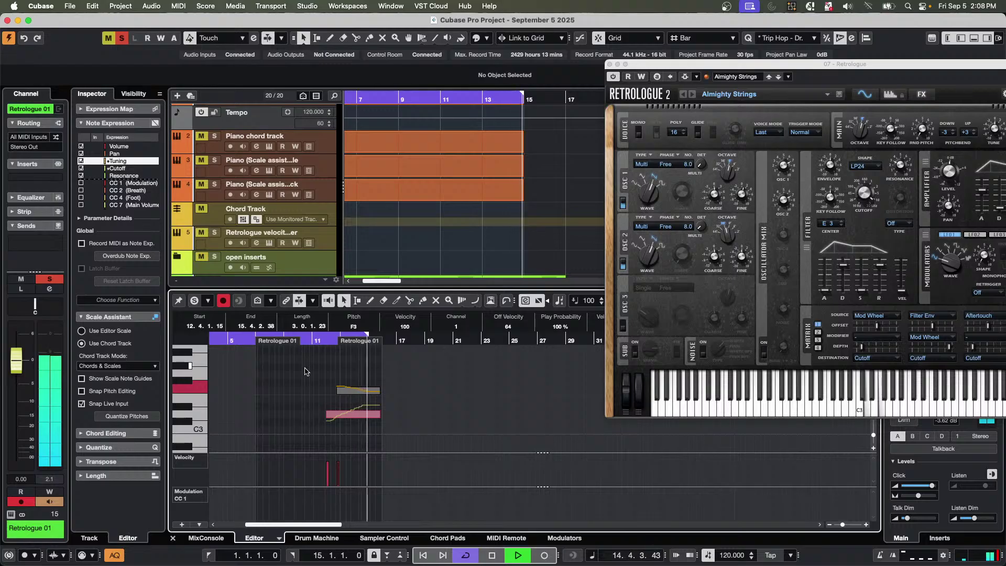
key(space)
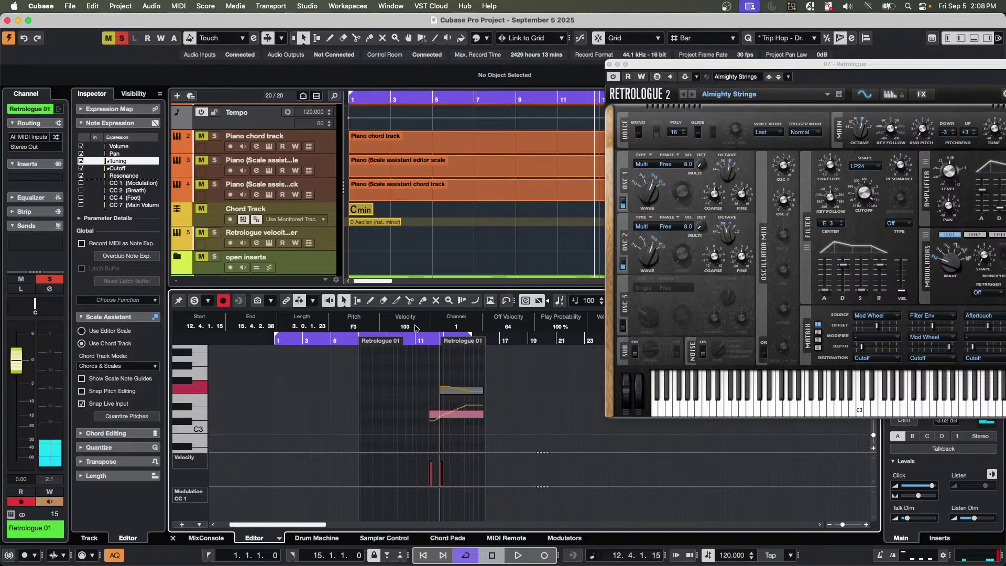
Open the Key Editor toolbar setup, examine the Show Note Expression Data option, and close the setup.
right_click(491, 307)
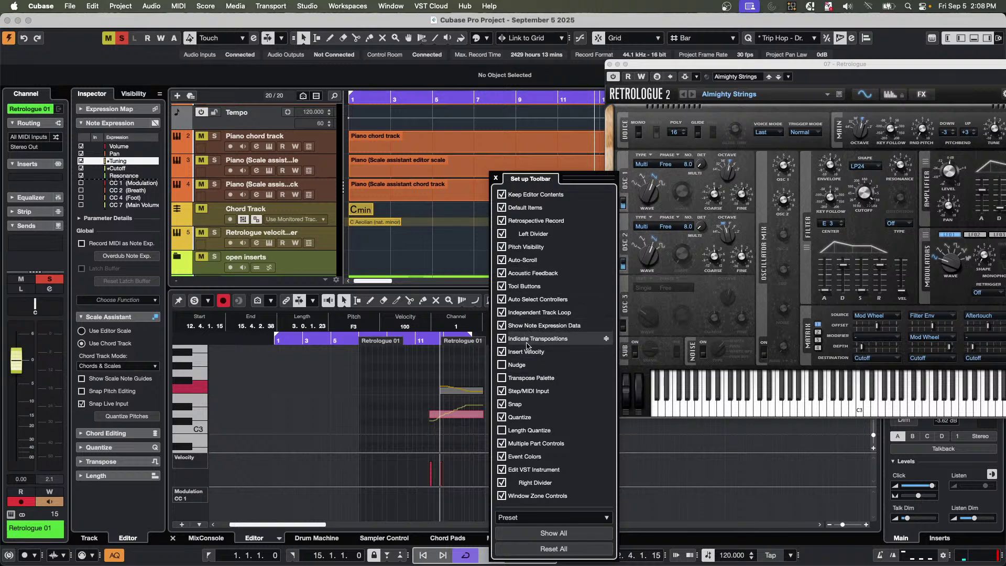
click(508, 327)
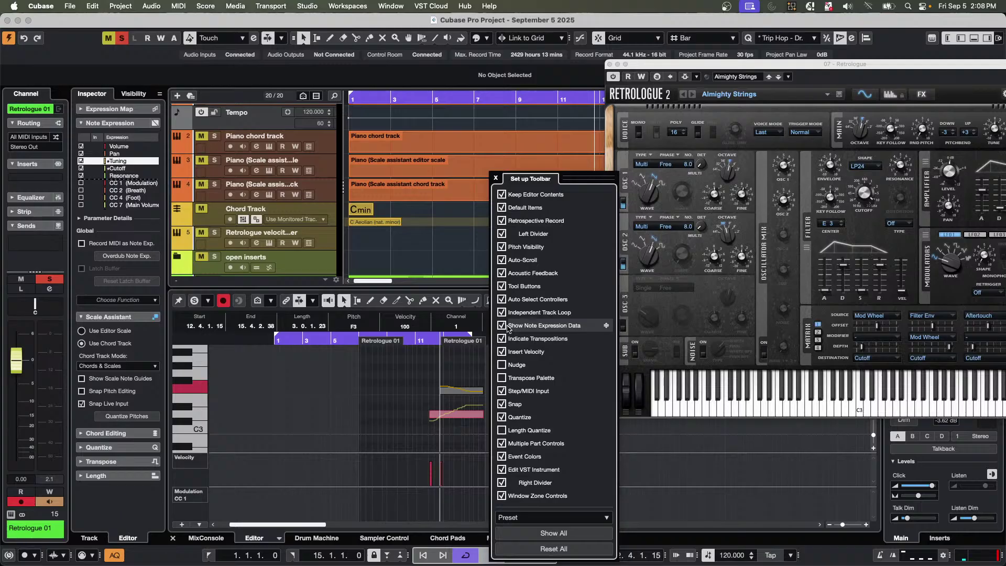
click(492, 332)
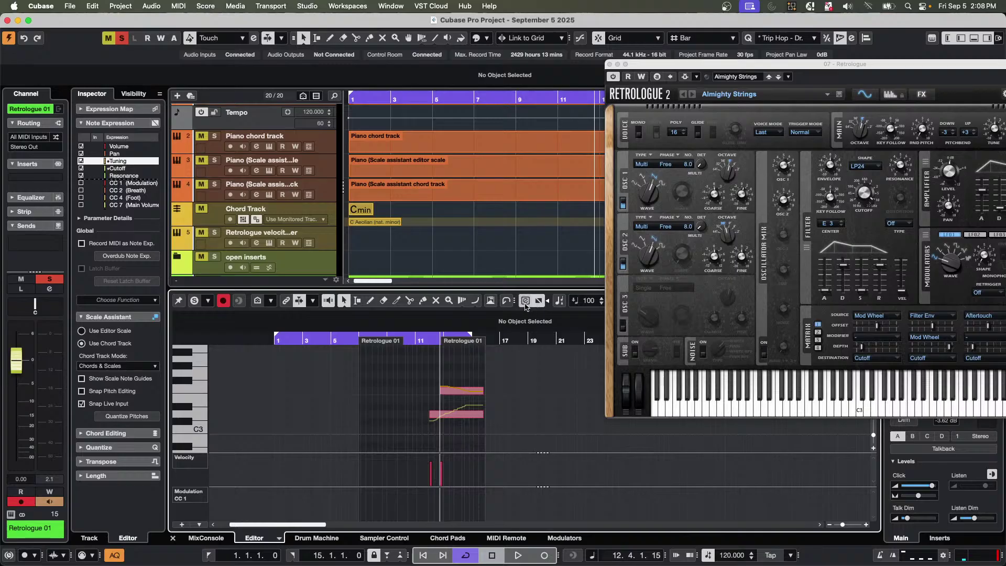
Draw an A3 note from bar 13 to the end of the Retrologue 01 part and open its Note Expression editor.
right_click(466, 363)
click(488, 363)
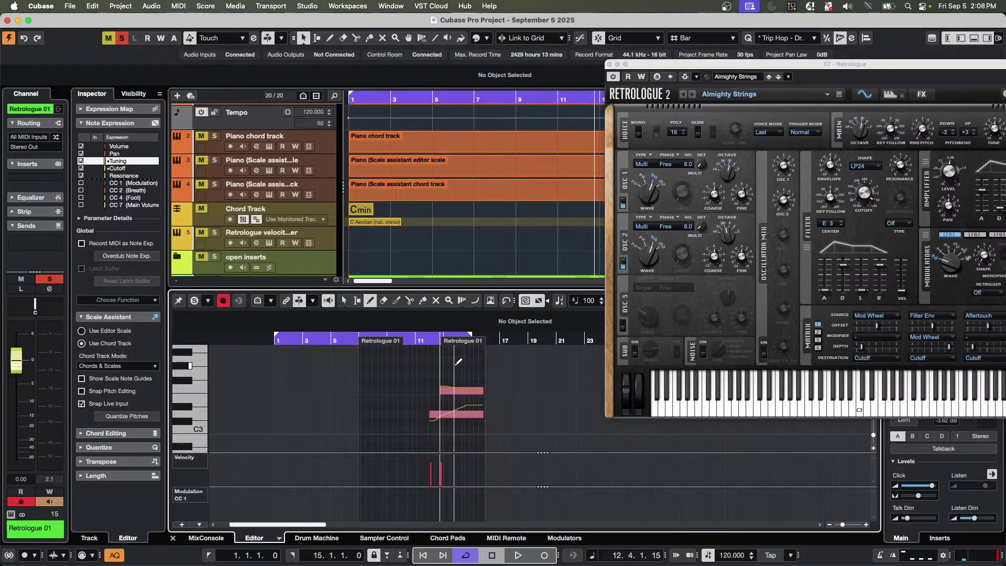
drag(445, 360, 483, 360)
key(1)
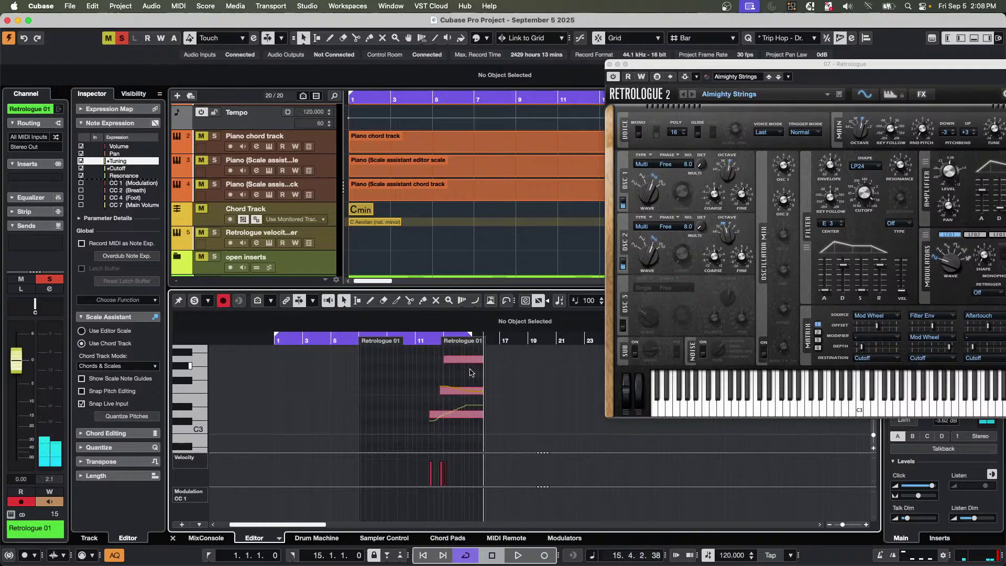
click(468, 361)
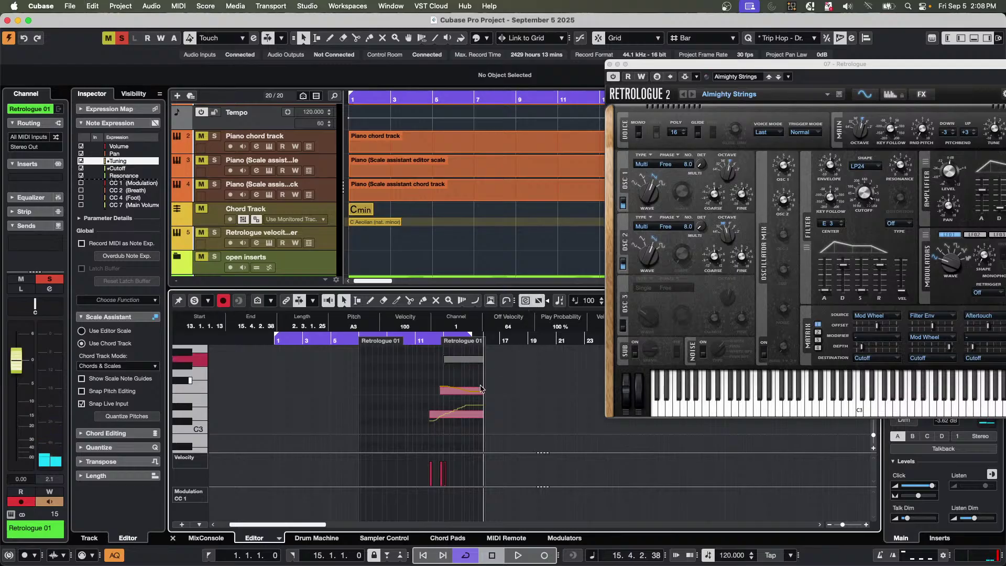
double_click(471, 361)
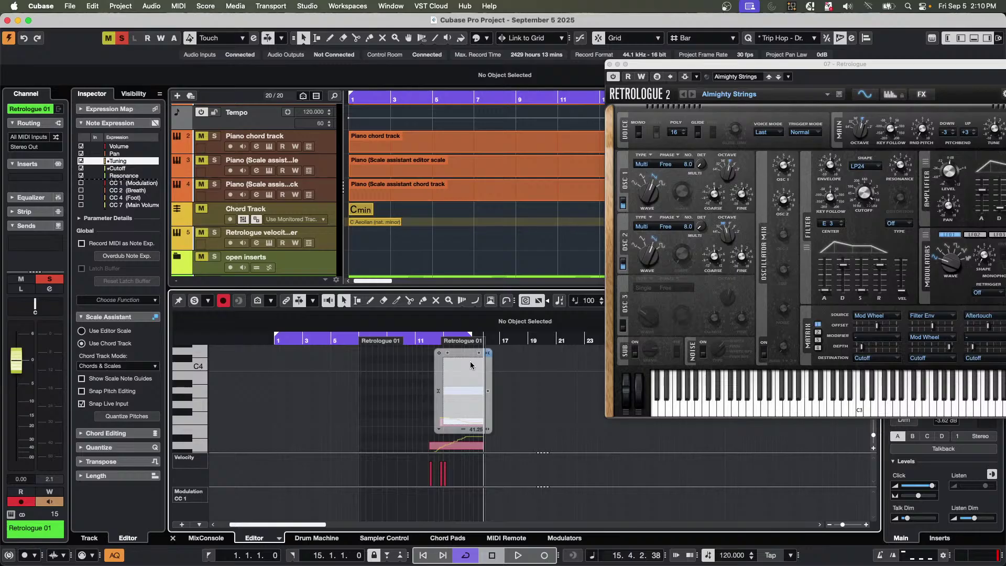
Open the probability track's Groove Agent SE, create a drum map from the instrument in the track routing, and close the instrument window.
scroll(336, 215, down, 5)
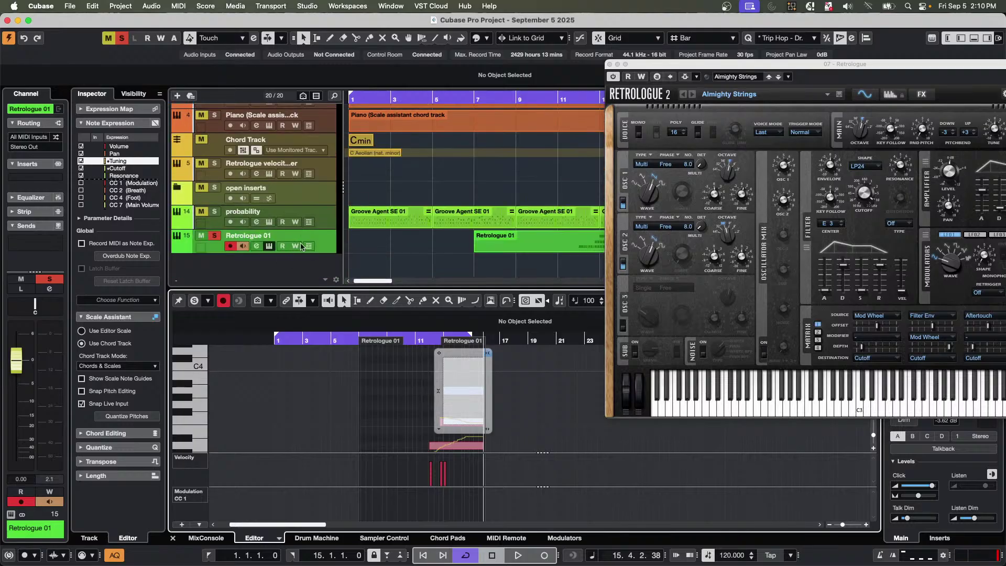
click(328, 219)
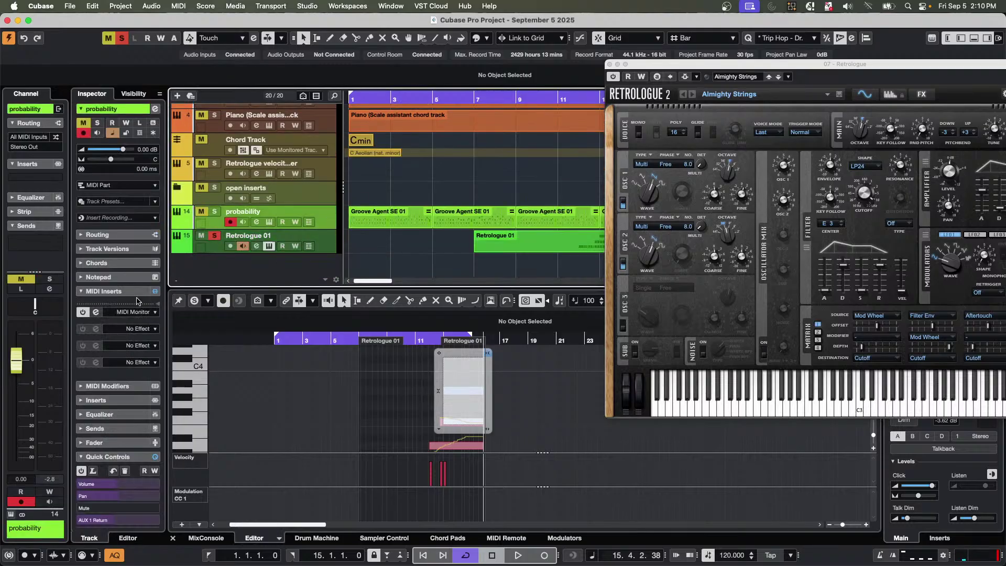
click(270, 224)
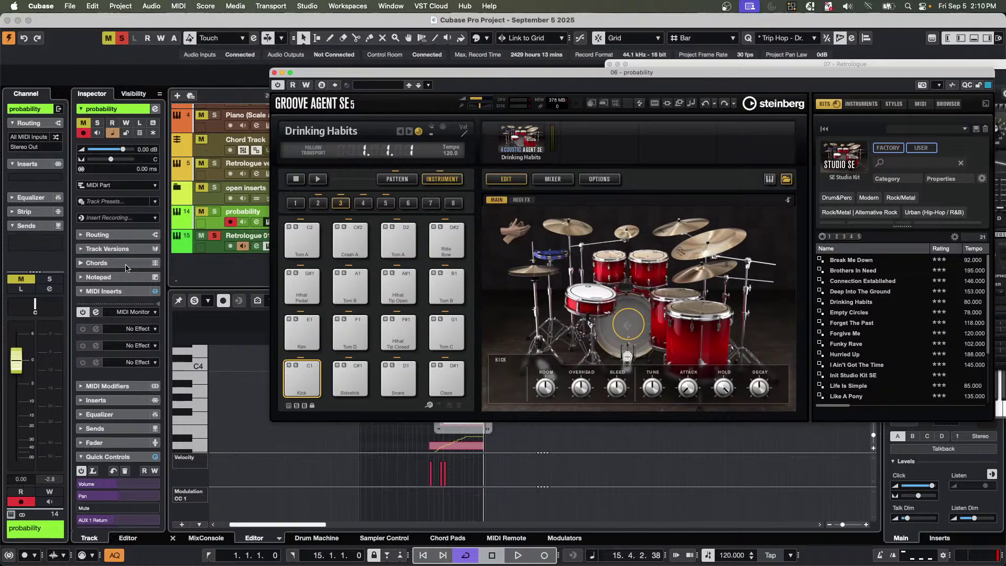
click(125, 234)
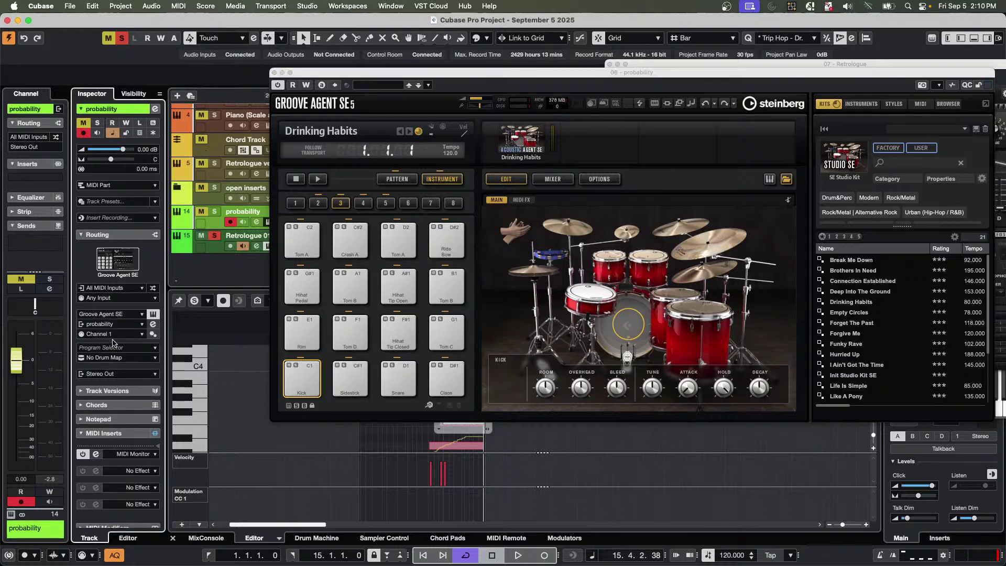
click(126, 358)
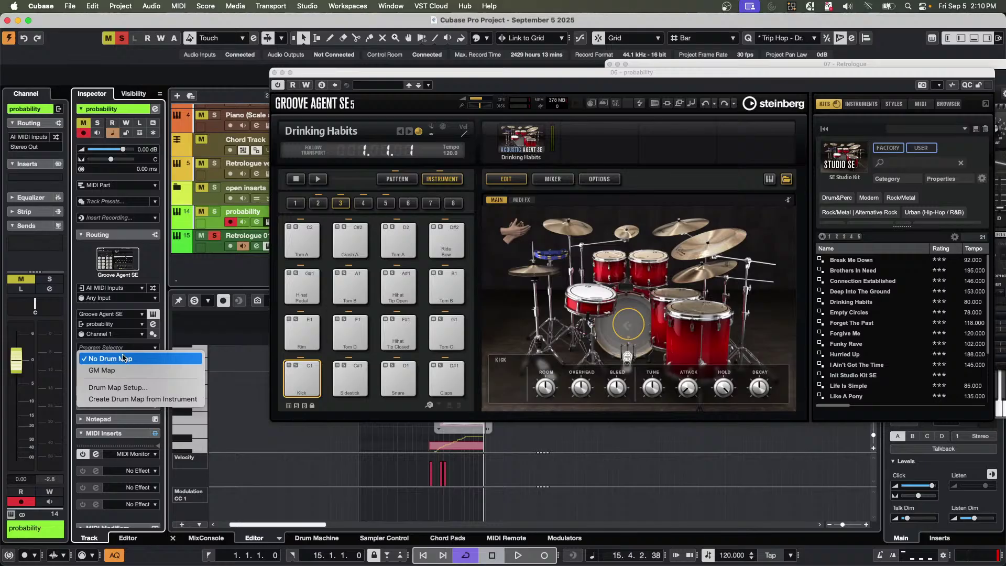
click(129, 400)
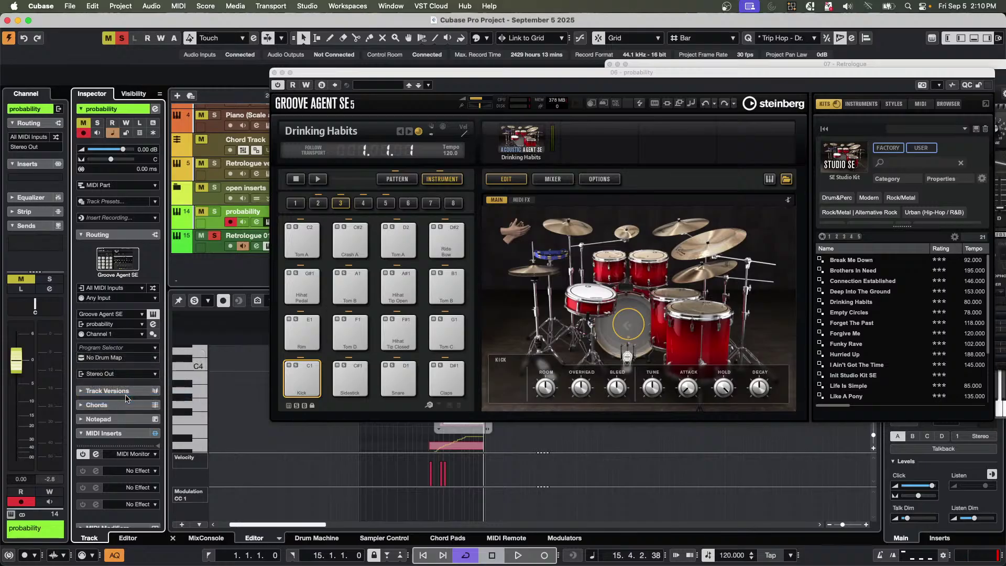
click(275, 73)
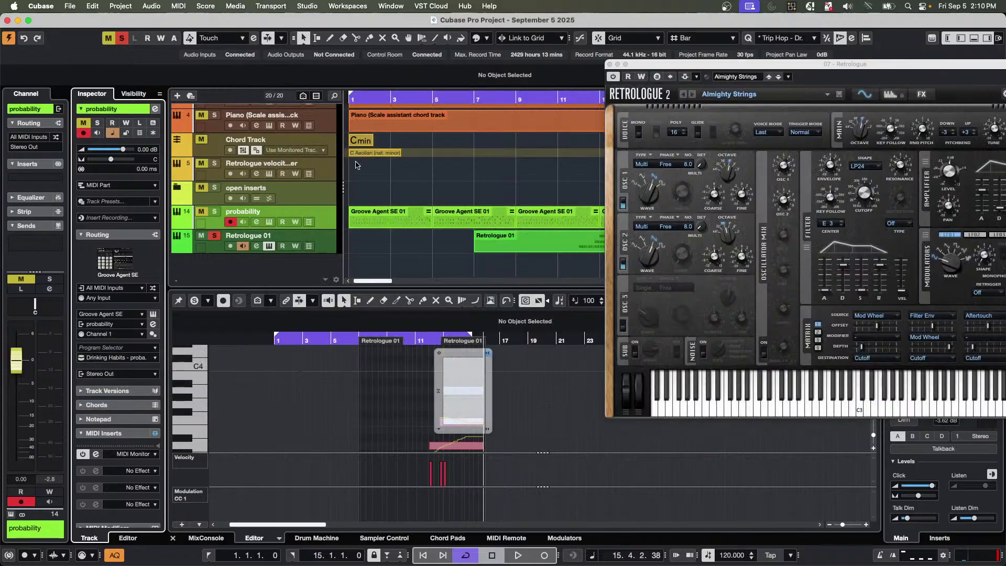
Show the first Groove Agent SE 01 part of the probability track in the Drum Editor and check the Dissolve Part command.
click(387, 220)
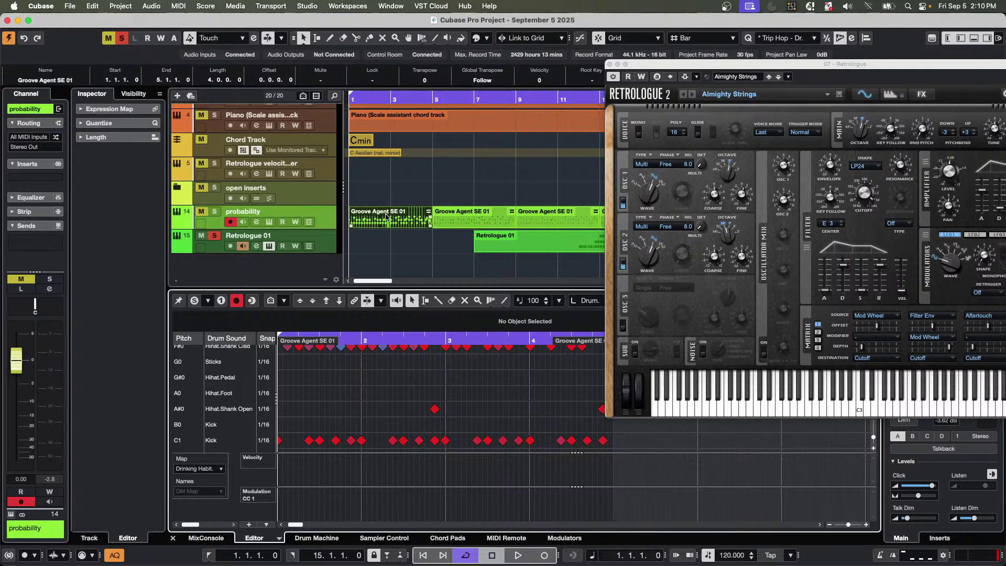
click(272, 5)
mouse_move(178, 6)
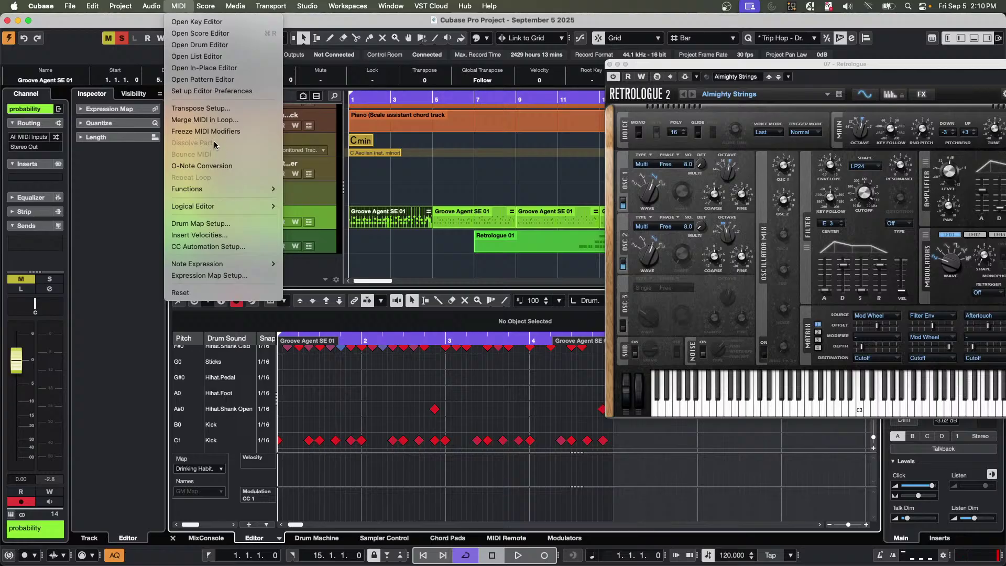
click(246, 134)
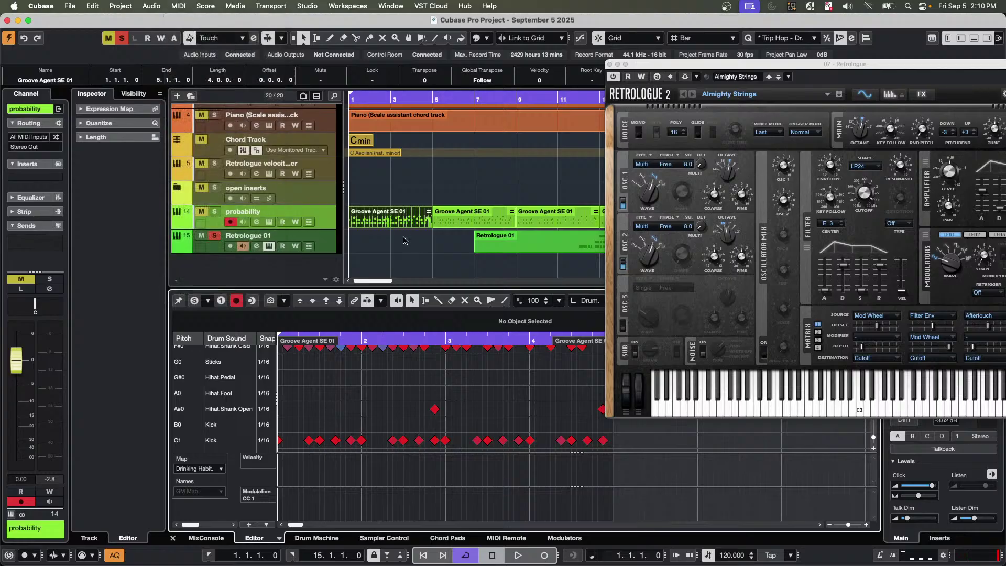
Turn off record enable on the probability track, solo it, and select its first Groove Agent SE 01 part.
click(231, 222)
click(215, 212)
click(388, 226)
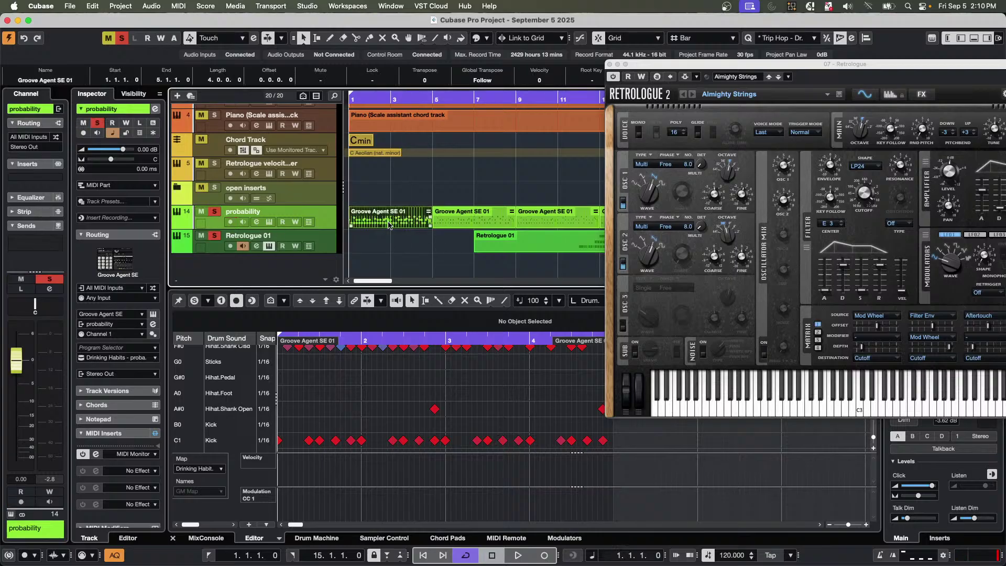
Dissolve the selected Groove Agent SE 01 part by Separate Pitches with Optimized Display enabled.
click(179, 6)
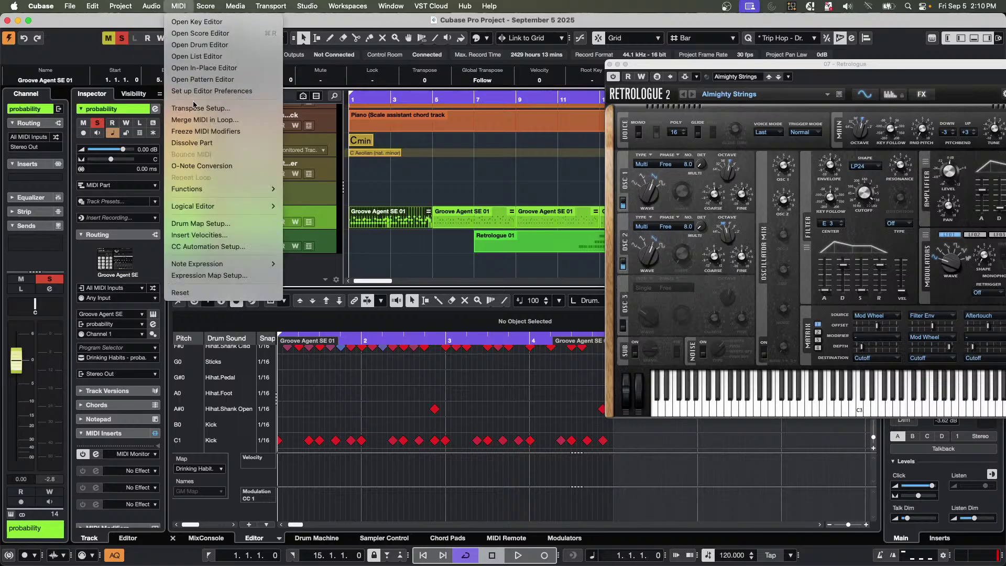
click(203, 142)
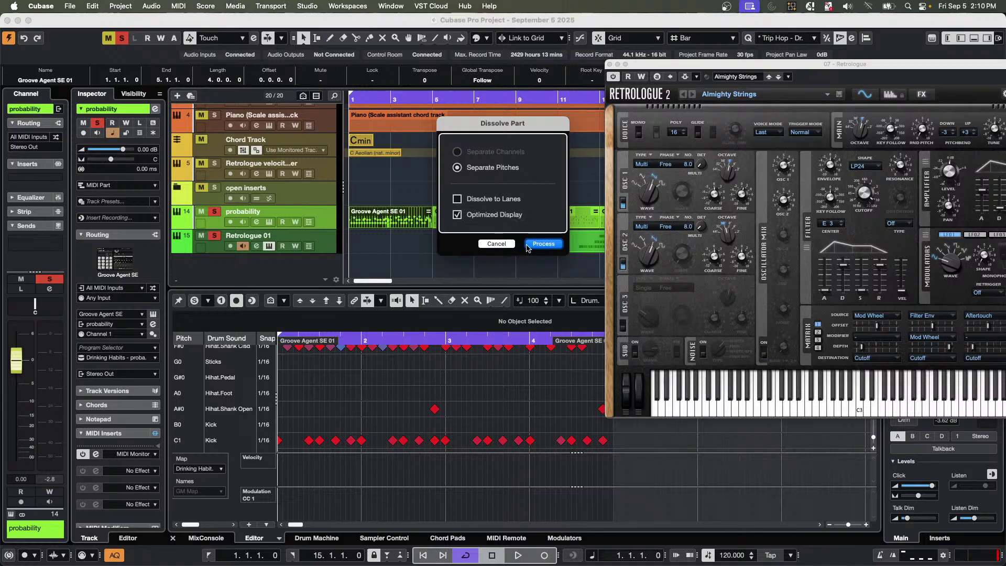
click(540, 245)
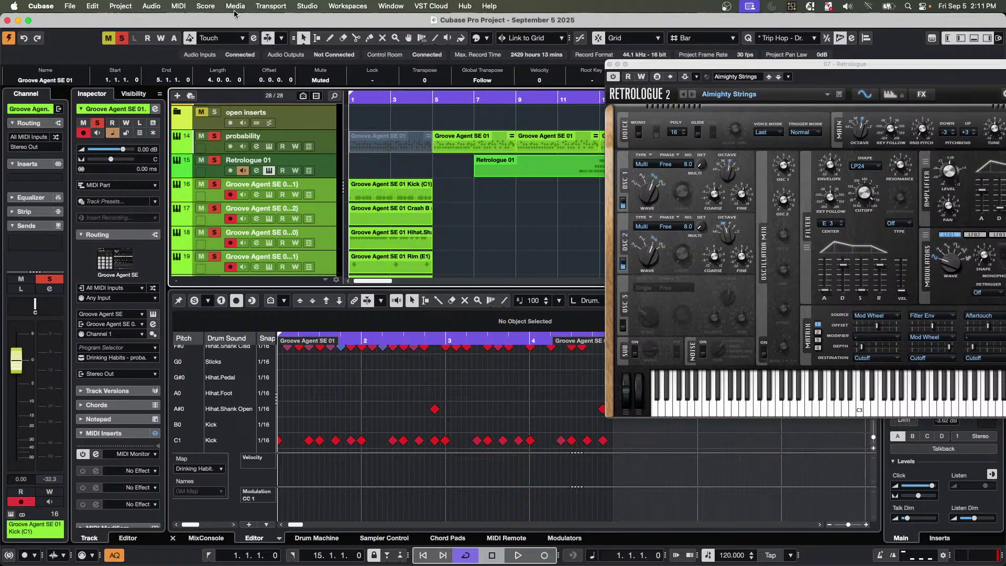
click(181, 6)
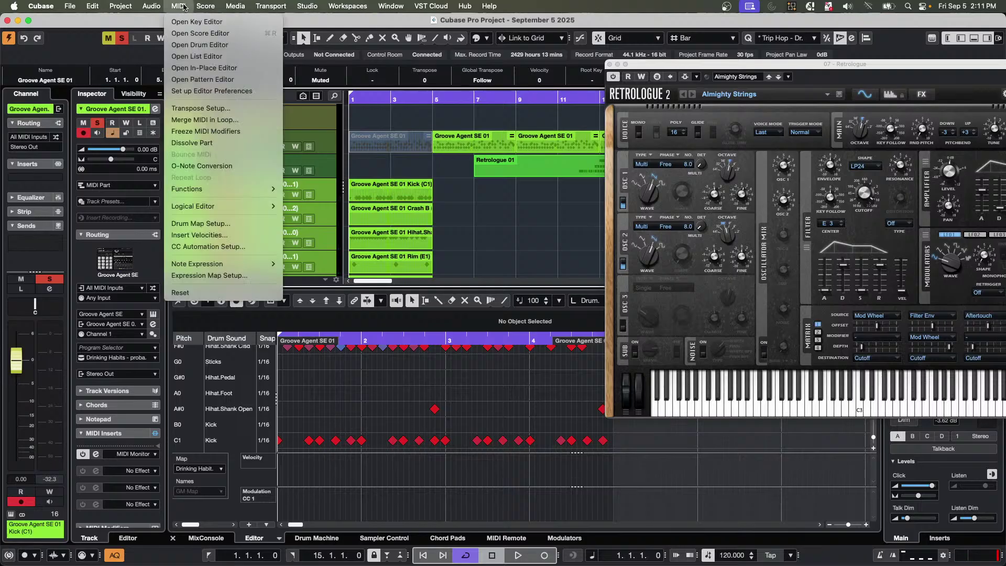
mouse_move(120, 7)
mouse_move(170, 224)
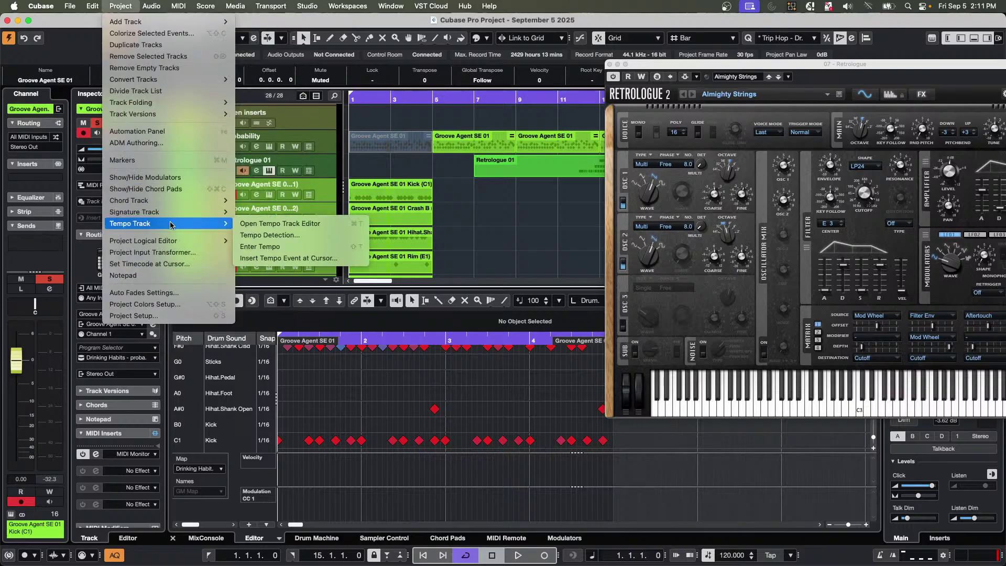
click(493, 205)
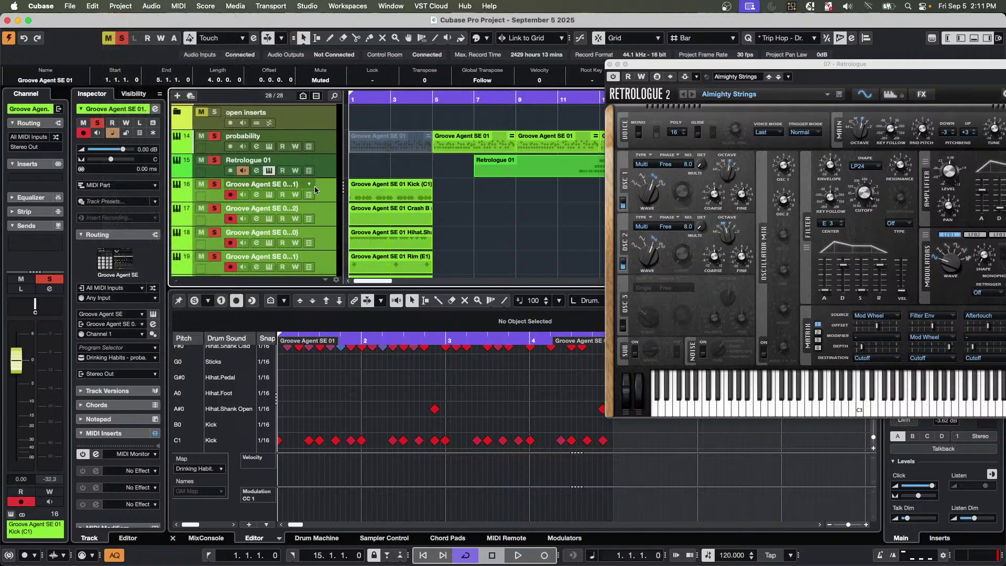
Widen the track list and open the Project Logical Editor setup.
drag(344, 187, 415, 188)
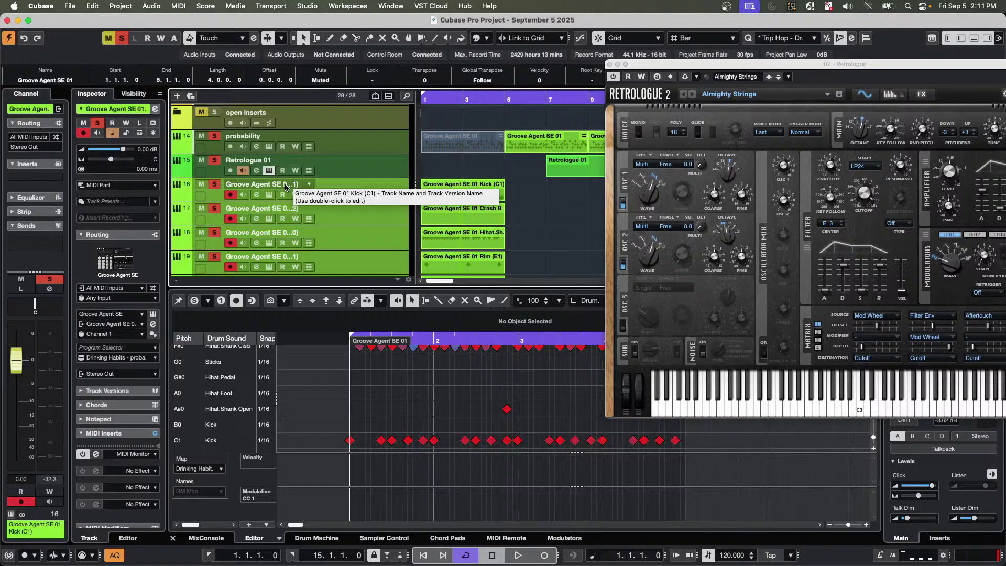
click(156, 5)
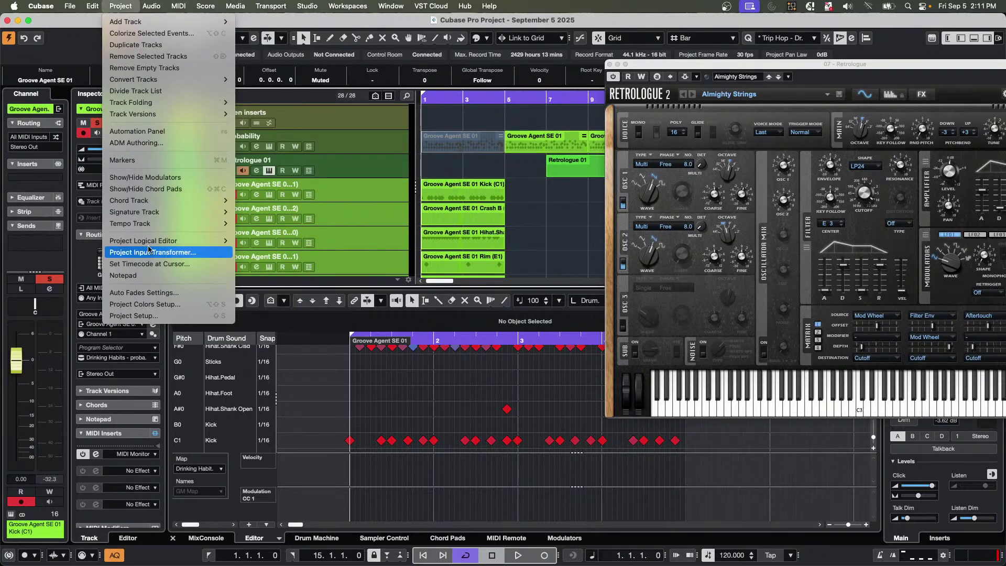
mouse_move(151, 219)
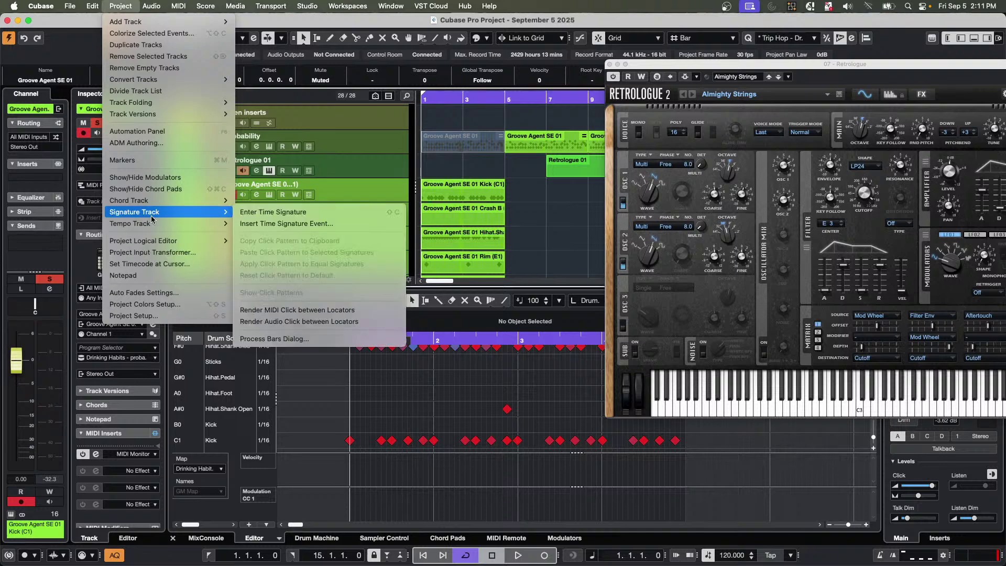
mouse_move(159, 242)
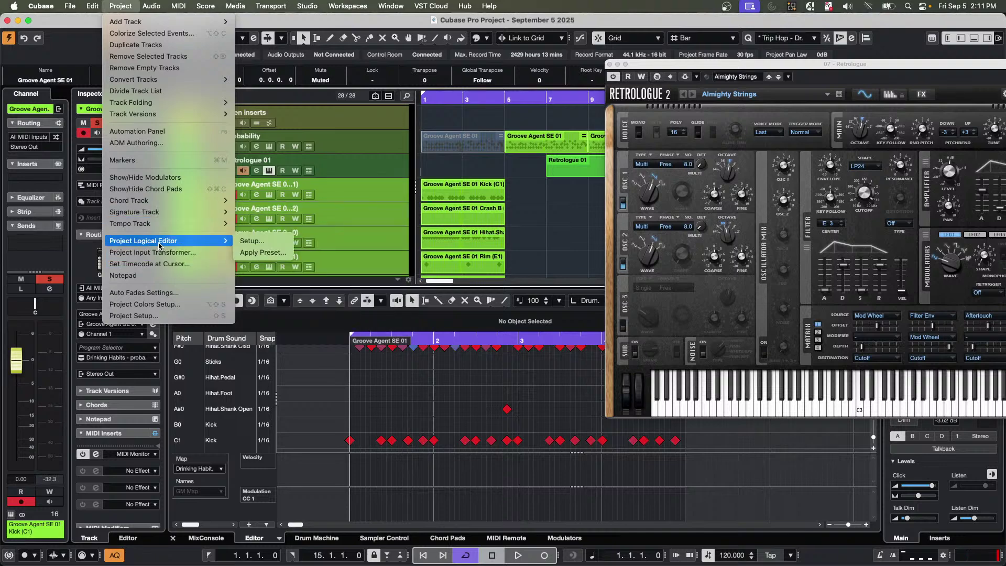
click(260, 243)
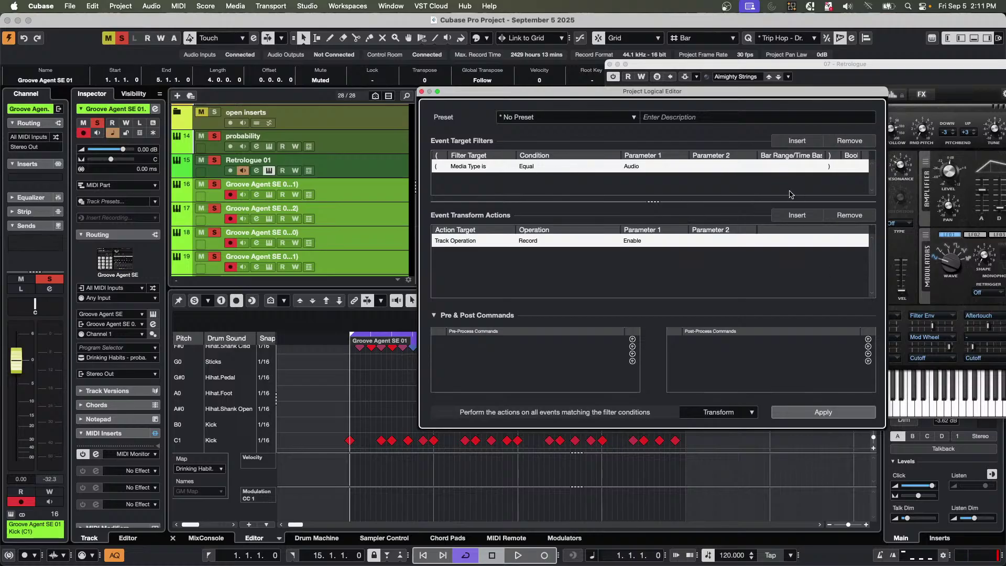
Remove the existing event target filter and transform action, keeping the function set to Transform.
click(855, 141)
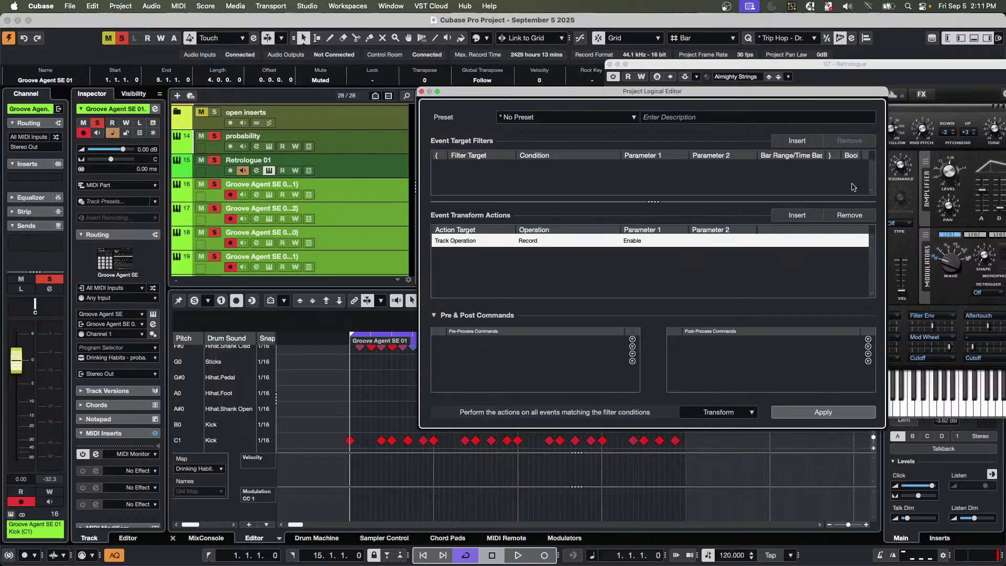
click(854, 217)
click(720, 413)
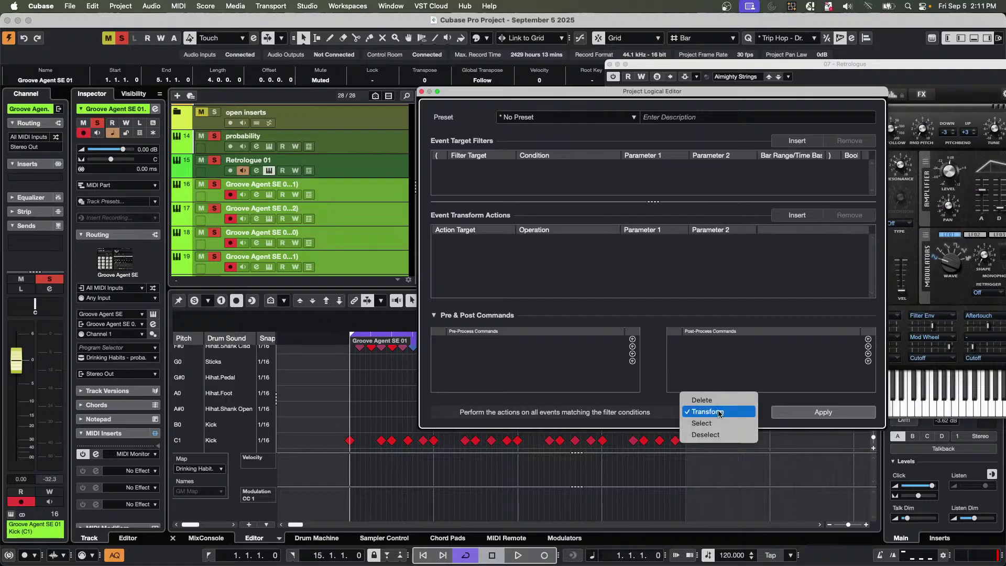
click(720, 412)
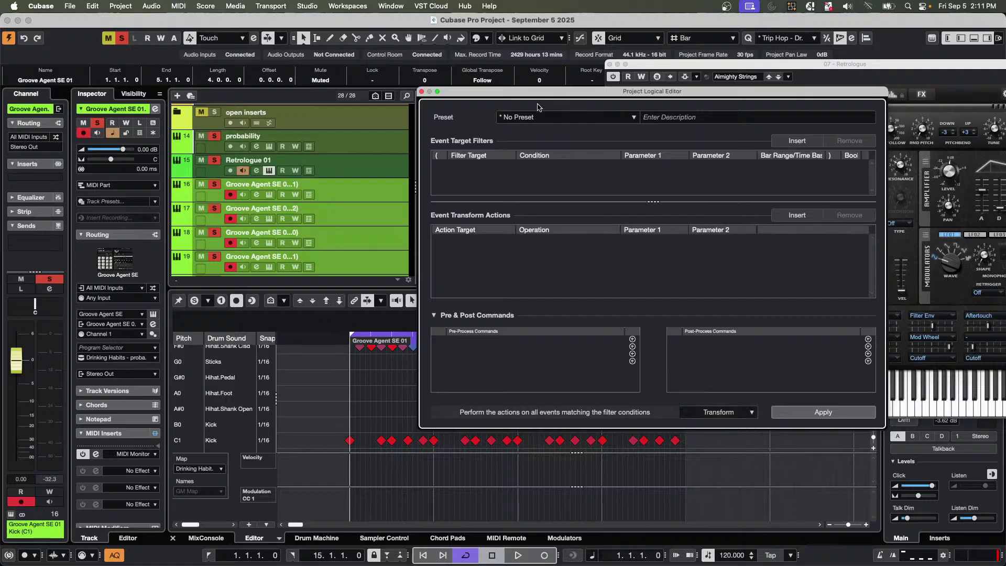
Add an event target filter for Container Type Equal Track and enlarge the filter list area.
click(797, 140)
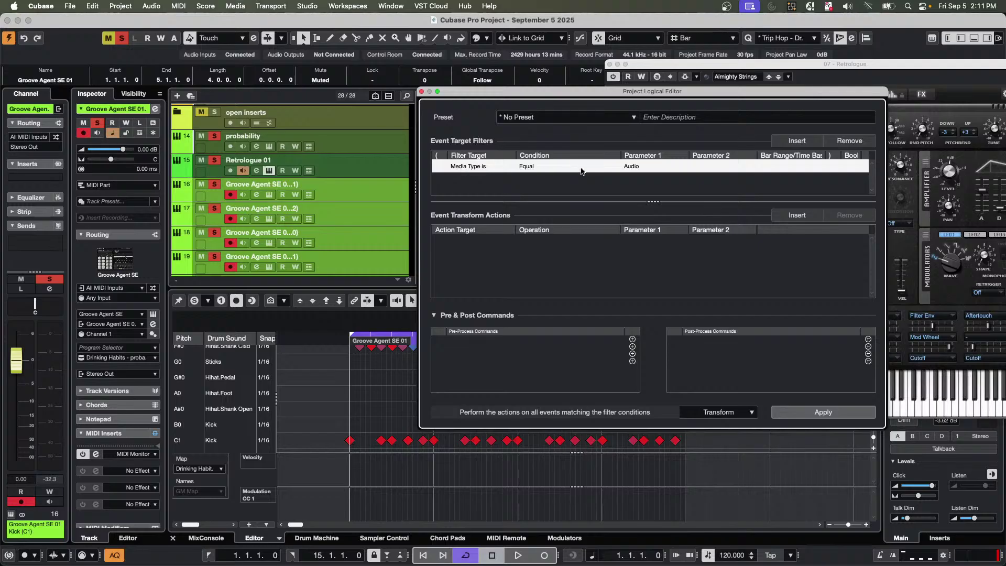
click(463, 168)
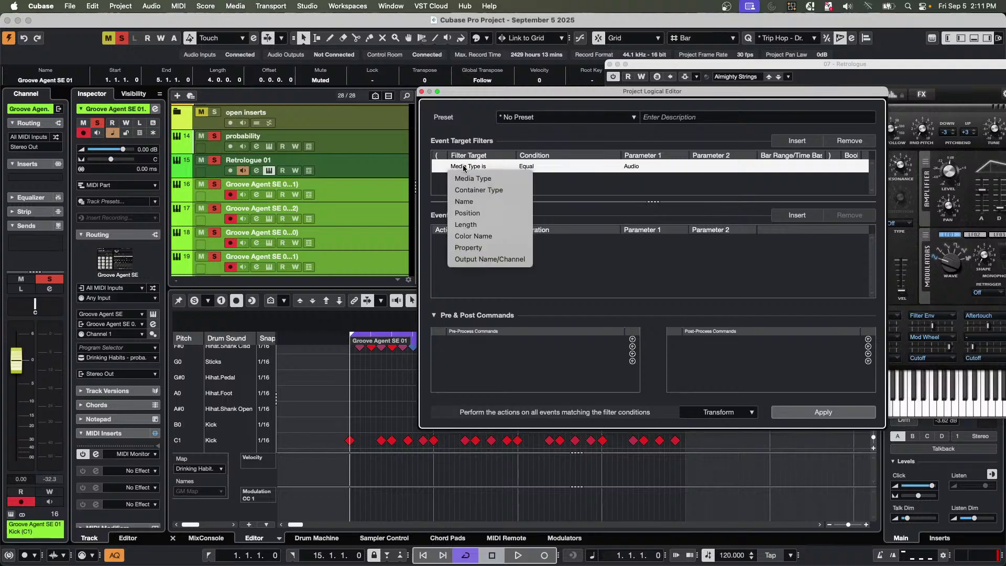
click(498, 190)
click(639, 166)
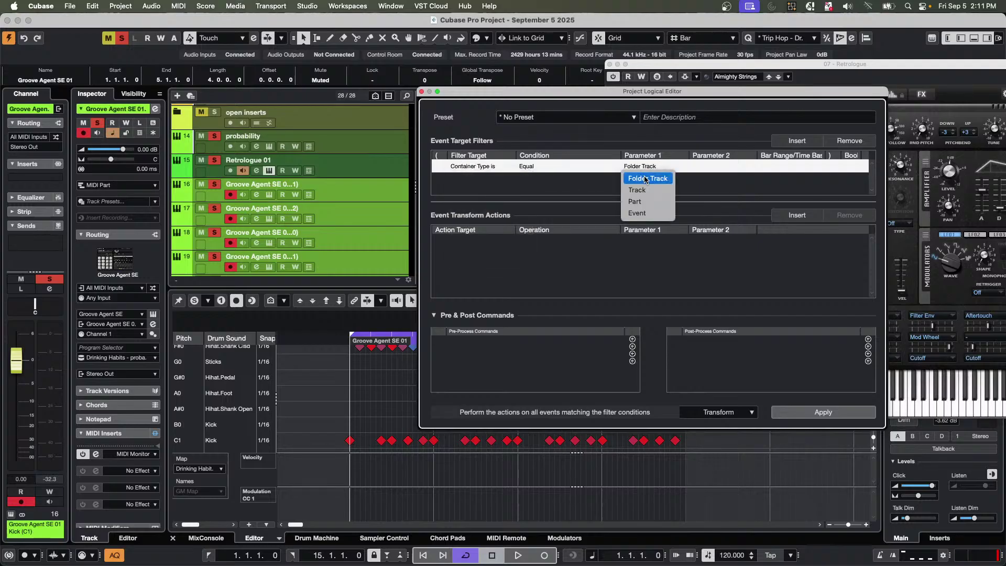
click(644, 191)
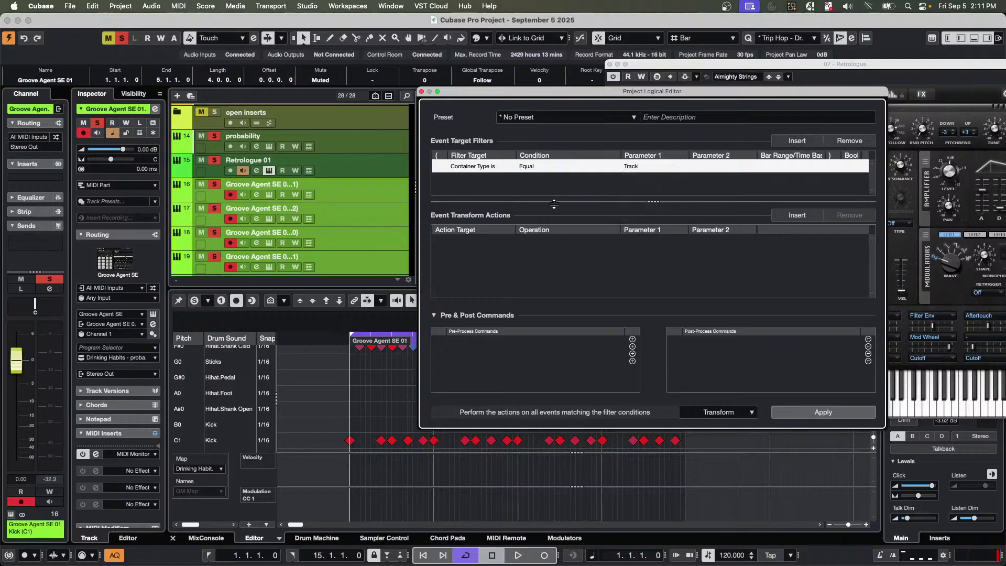
drag(555, 204, 556, 216)
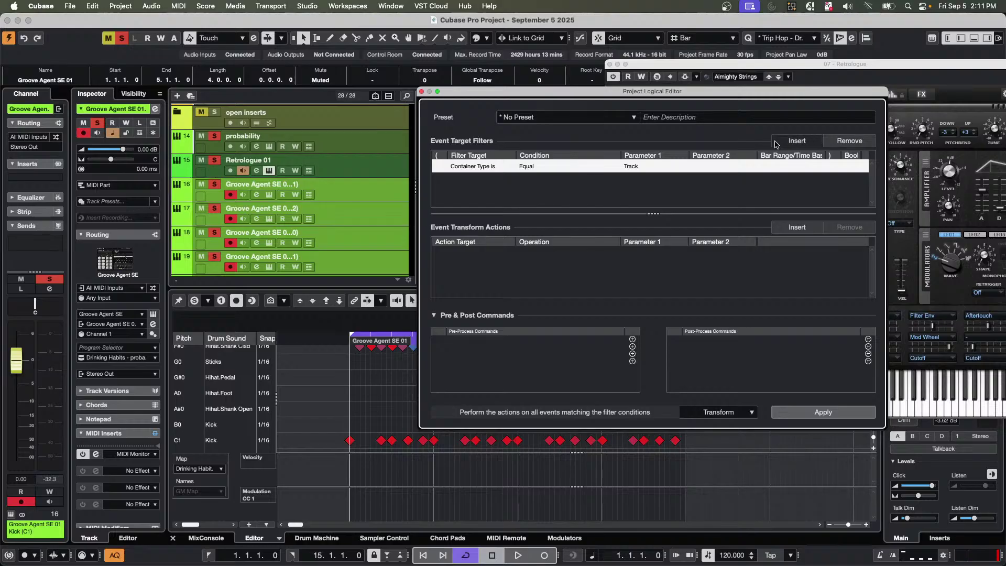
click(473, 167)
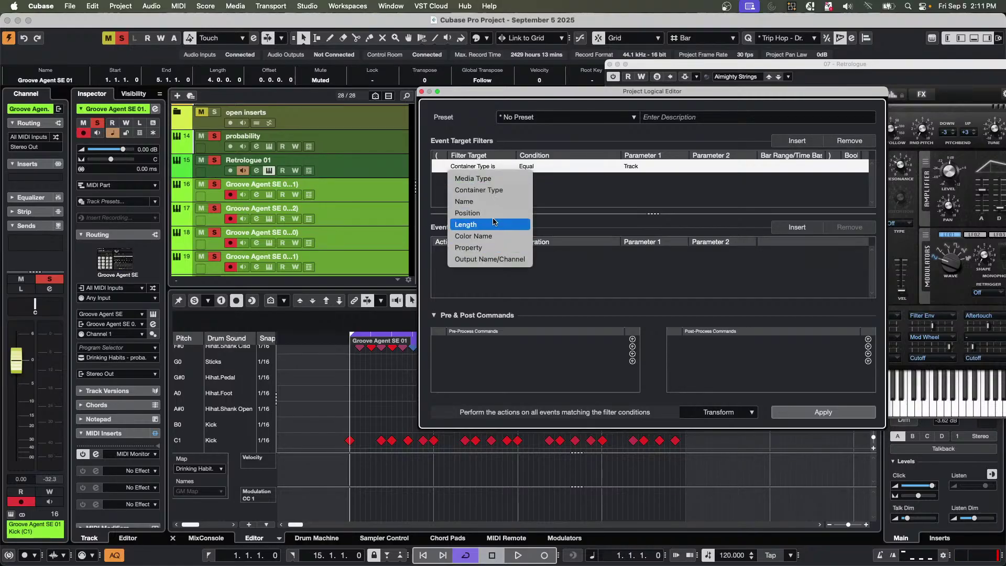
click(494, 202)
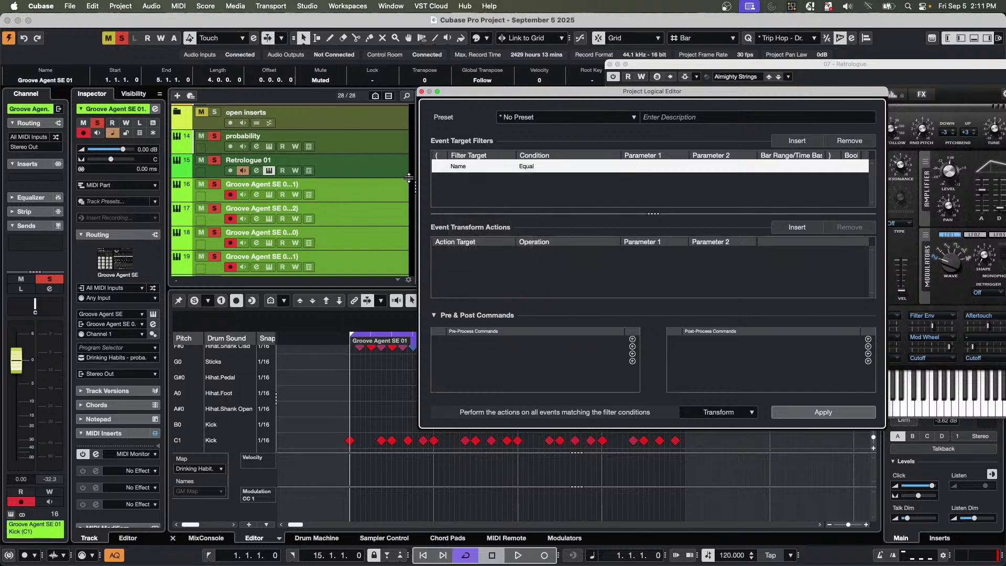
click(463, 169)
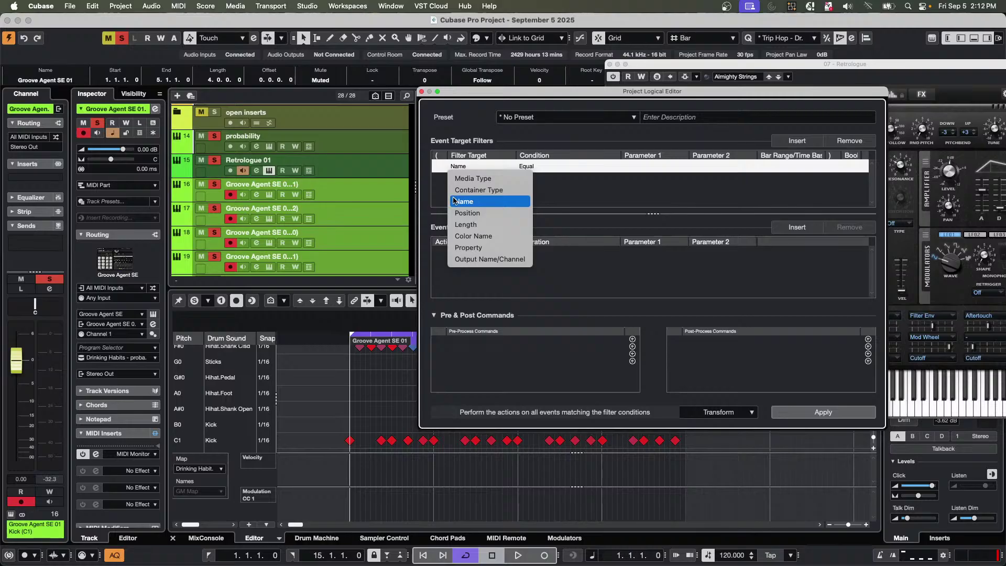
click(479, 190)
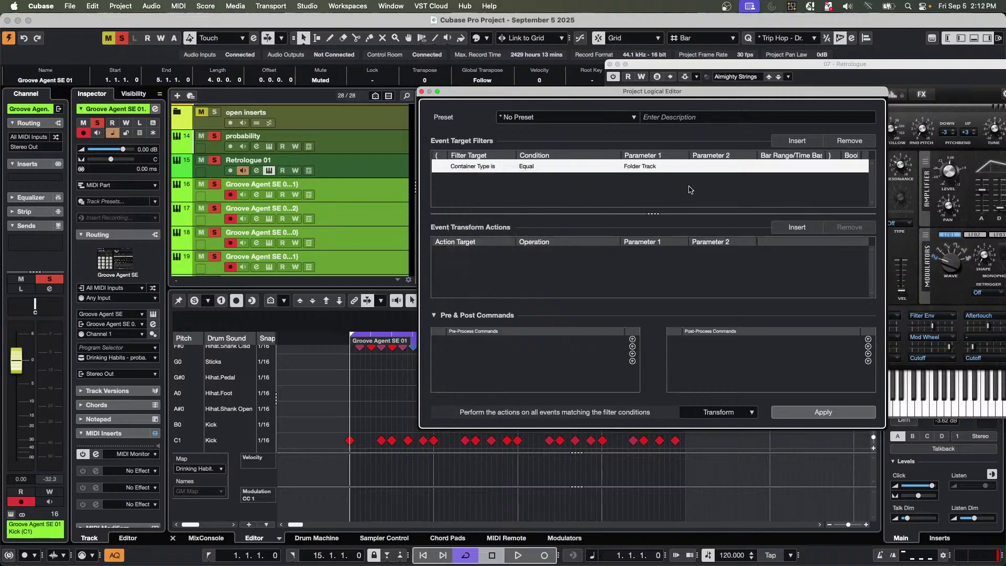
click(656, 167)
click(642, 188)
Add an event transform action targeting Name with the Replace operation.
click(798, 227)
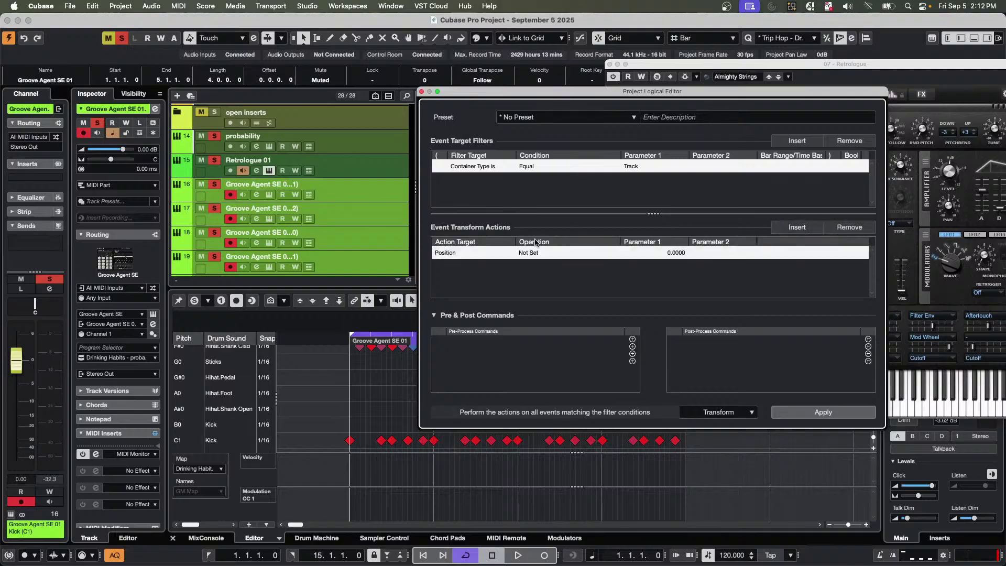
click(453, 253)
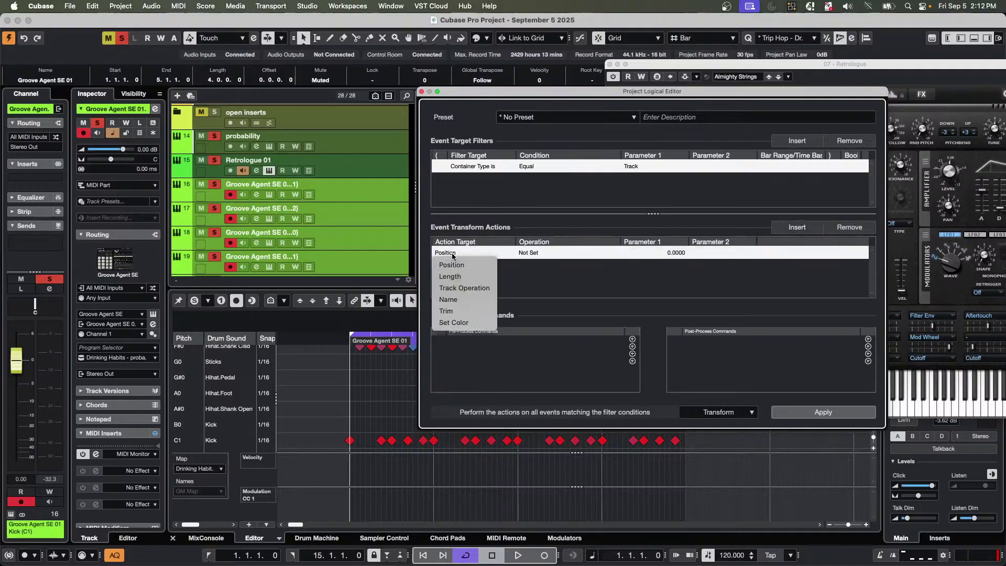
click(458, 300)
click(543, 253)
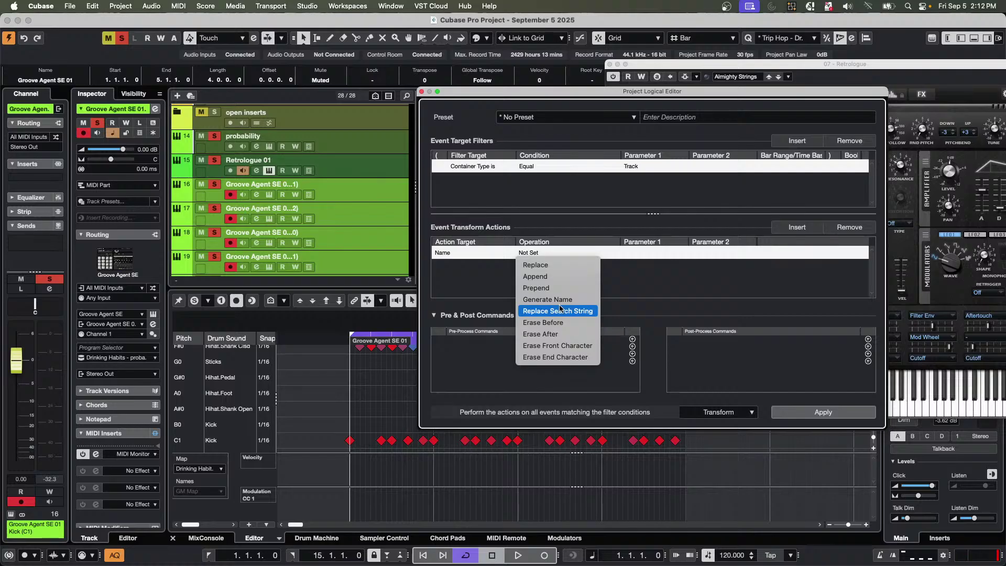
click(569, 265)
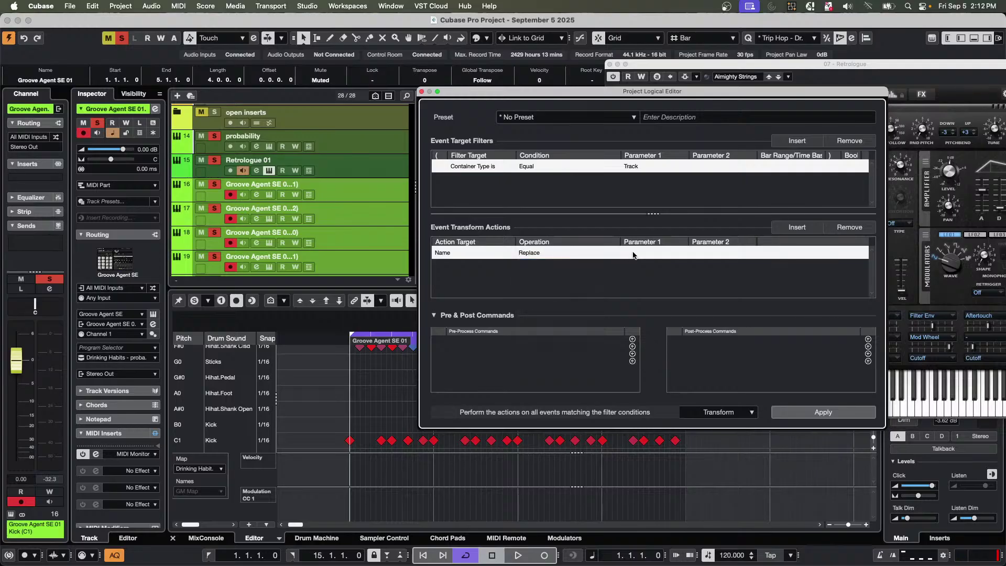
Try the Replace action with the name Groove Agent SE and undo the resulting track renaming.
click(636, 253)
text(d)
text(roove)
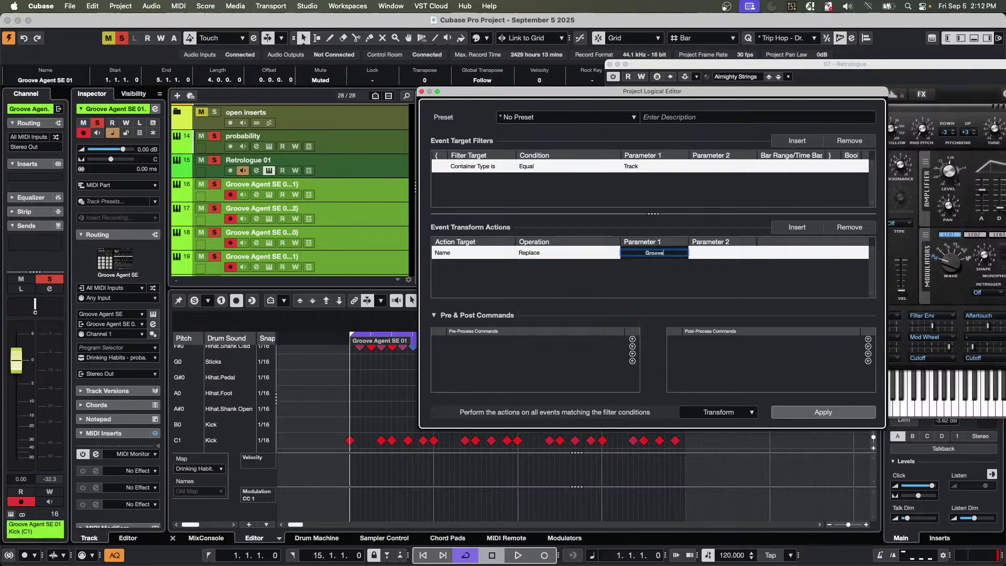
text(Agent SE)
click(710, 255)
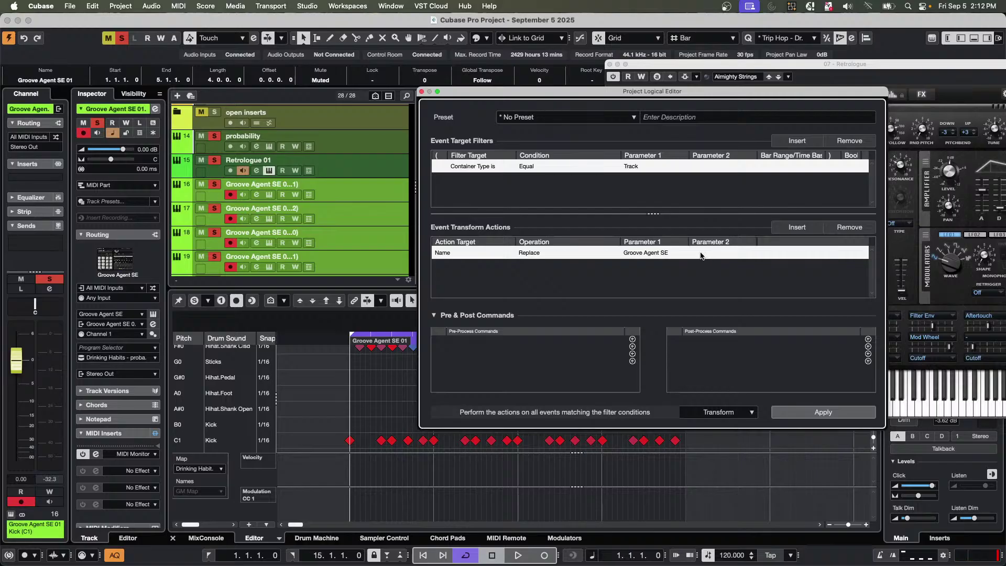
click(823, 416)
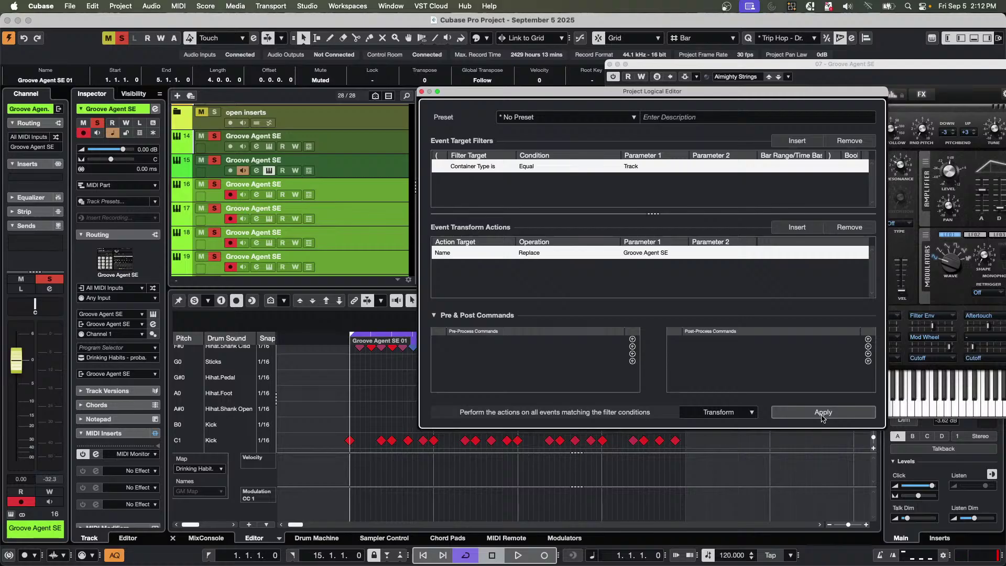
key(super+z)
Change the Name action to Replace Search String, searching for Groove Agent SE with an empty replacement.
click(526, 254)
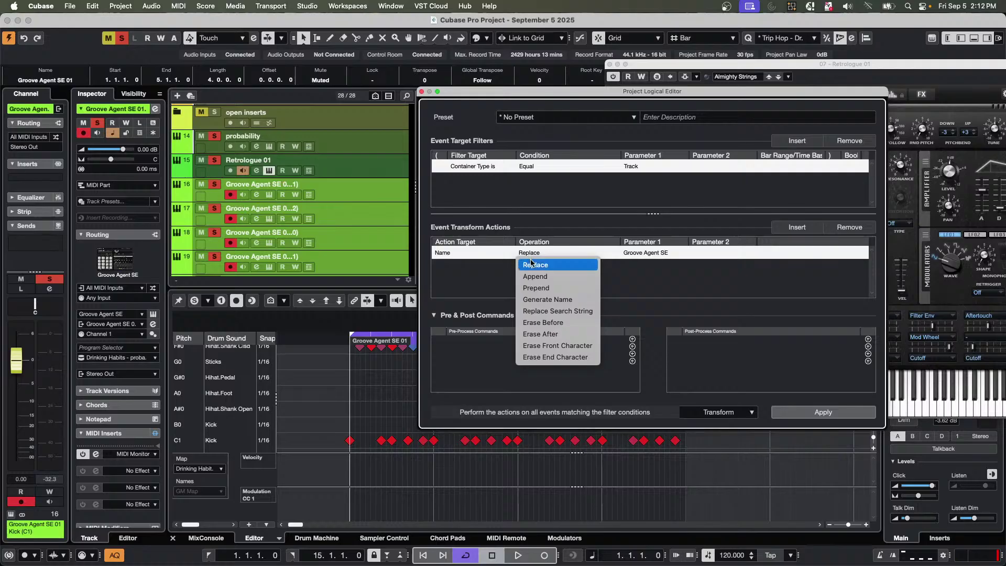
click(558, 311)
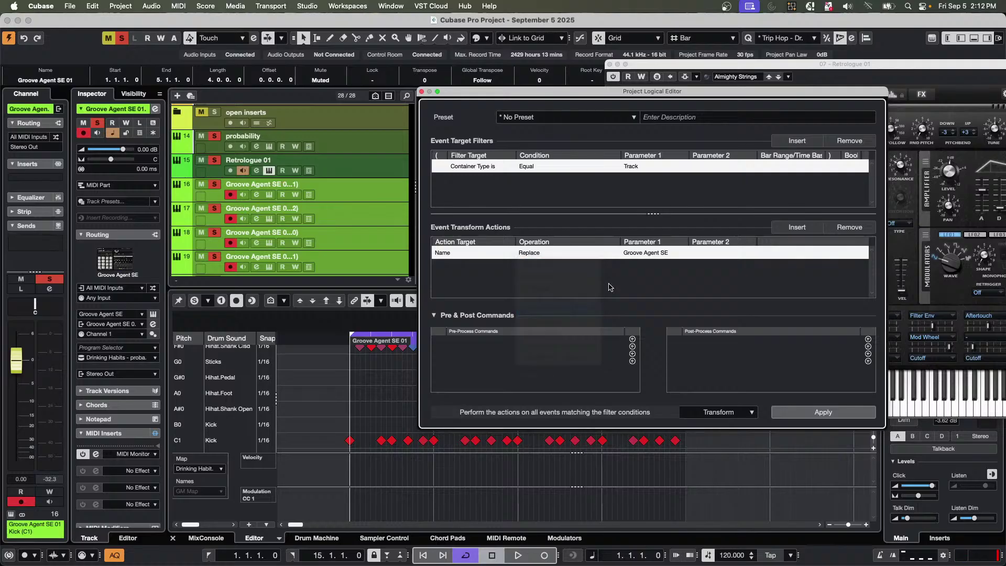
click(641, 252)
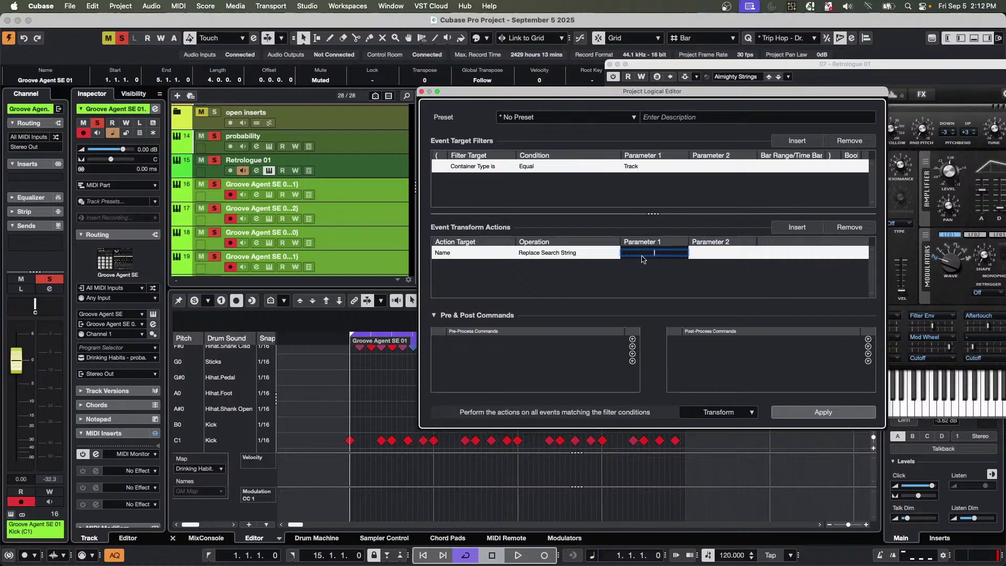
text(droove Agent SE)
click(723, 251)
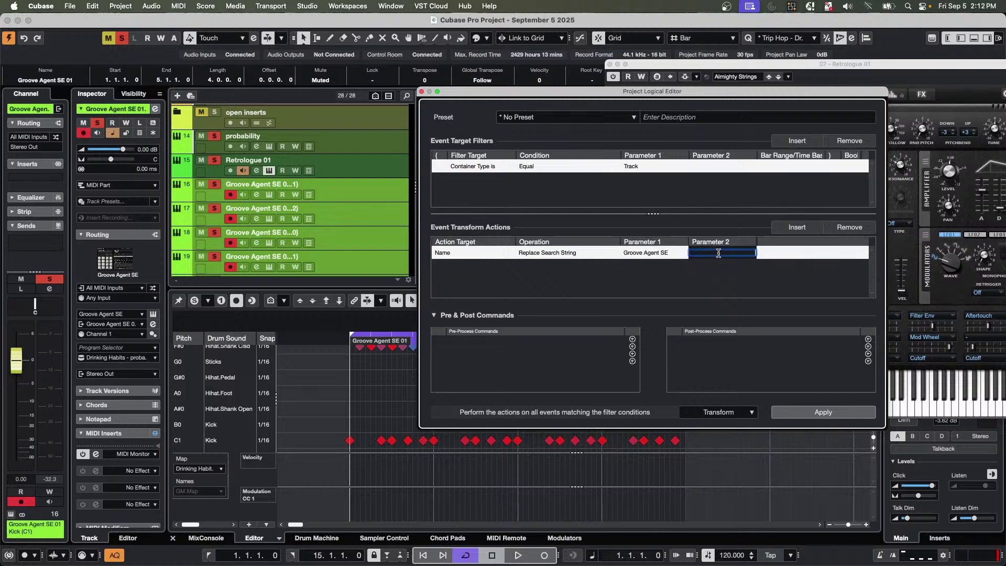
click(721, 266)
Test the search string replacement on the tracks and undo the renaming, leaving the replacement parameter empty.
click(815, 413)
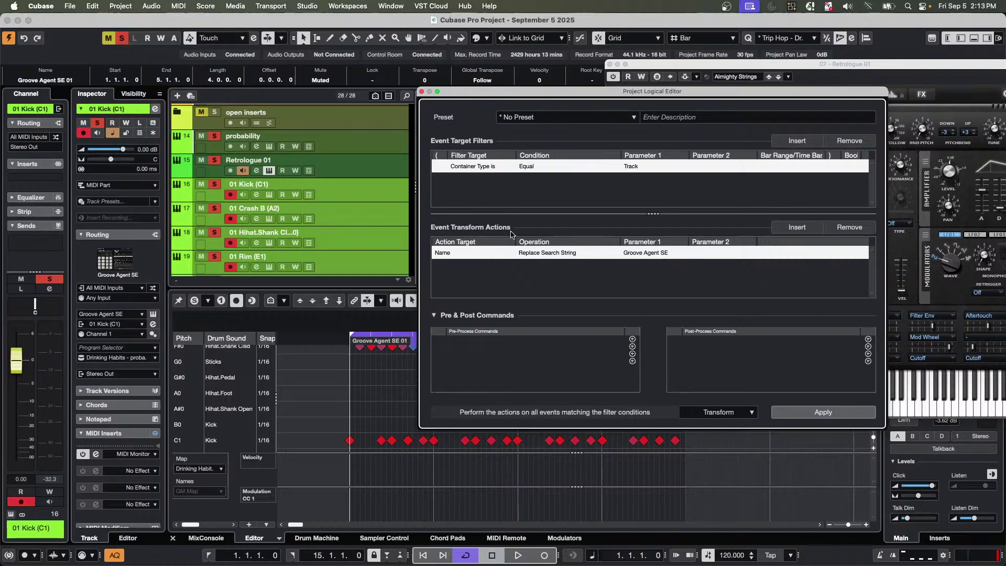
click(717, 253)
key(Return)
key(Return)
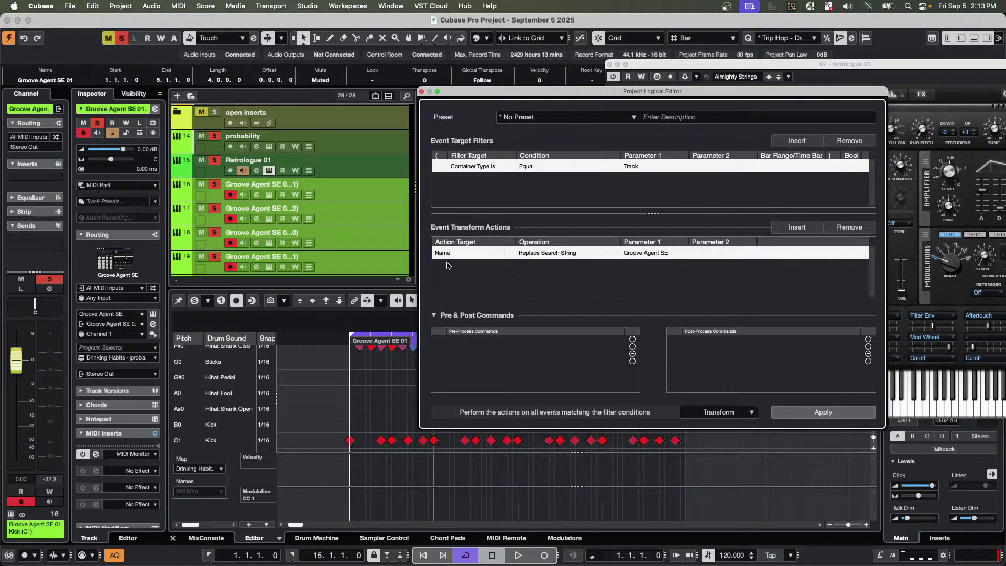
With only the Kick (C1) track selected, strip Groove Agent SE from the track names using the transform and close the Project Logical Editor.
click(291, 186)
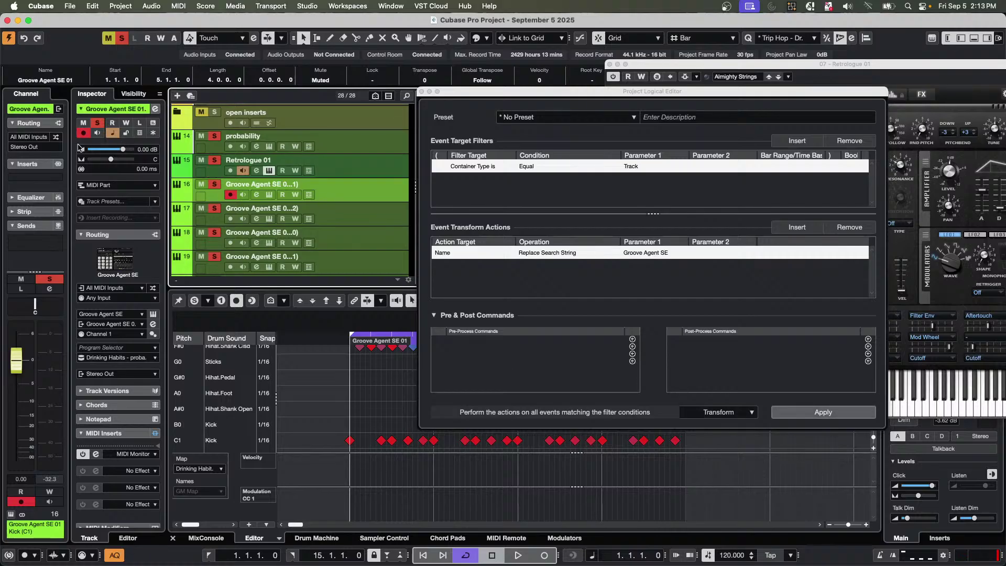
click(814, 414)
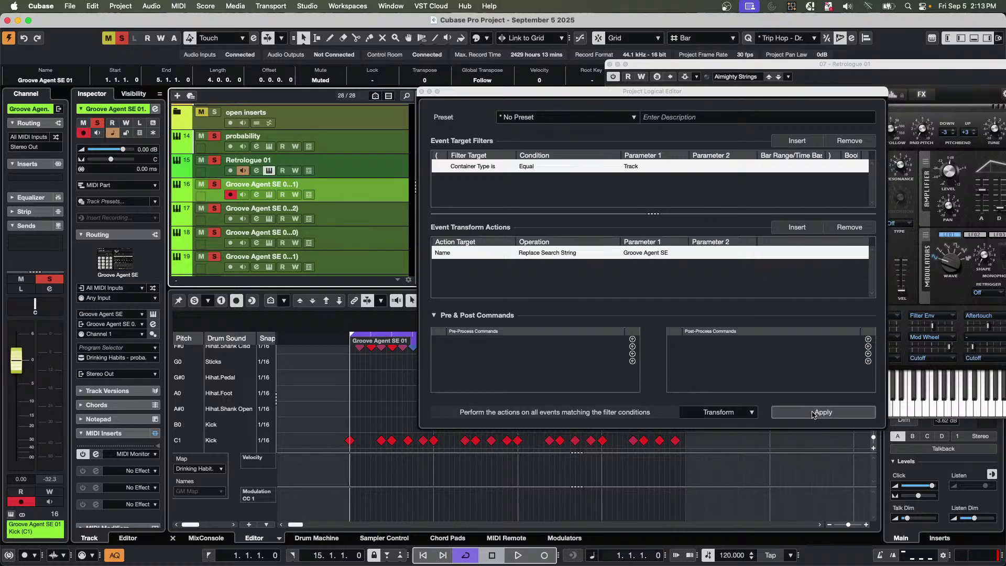
click(812, 413)
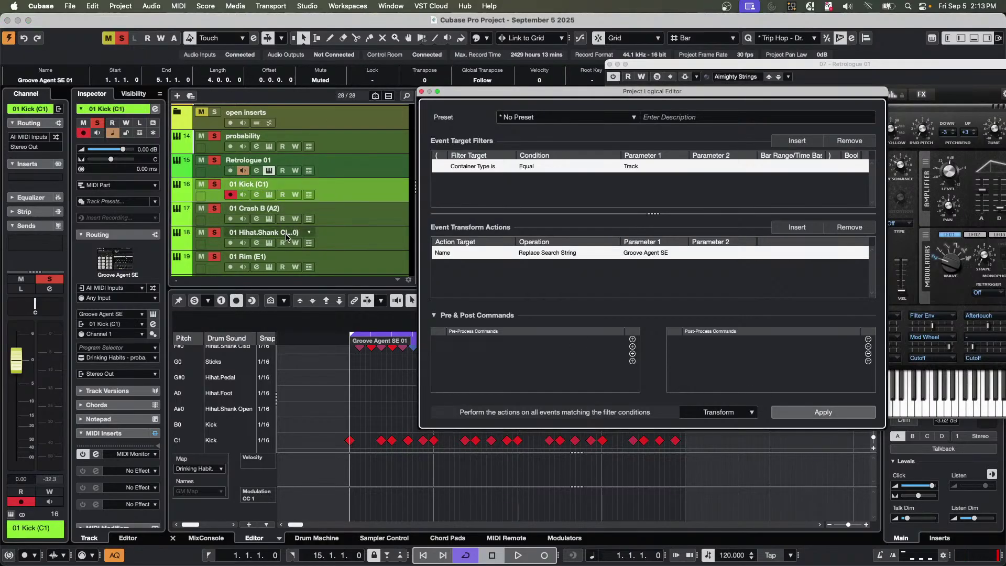
scroll(290, 226, down, 5)
scroll(288, 237, up, 15)
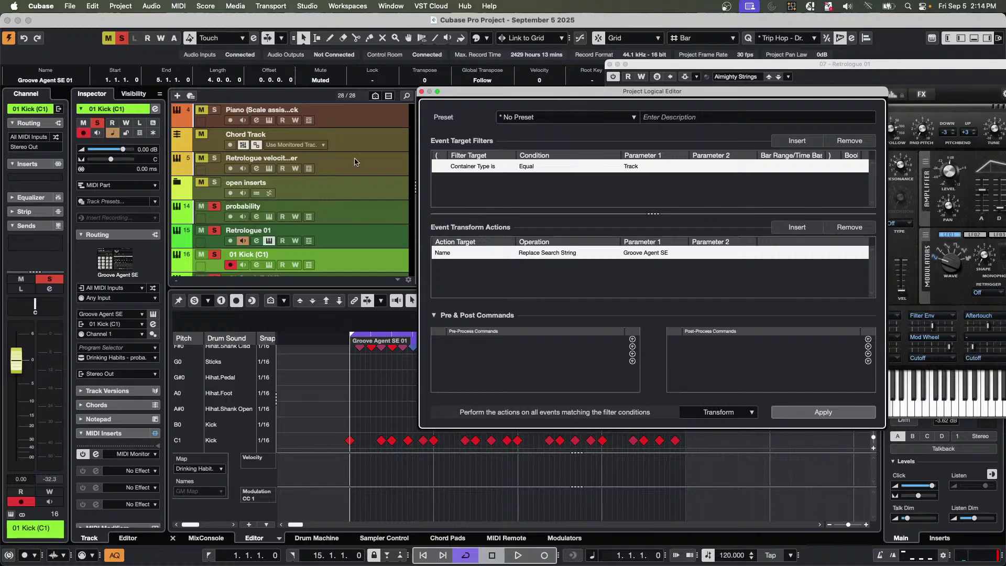
click(422, 92)
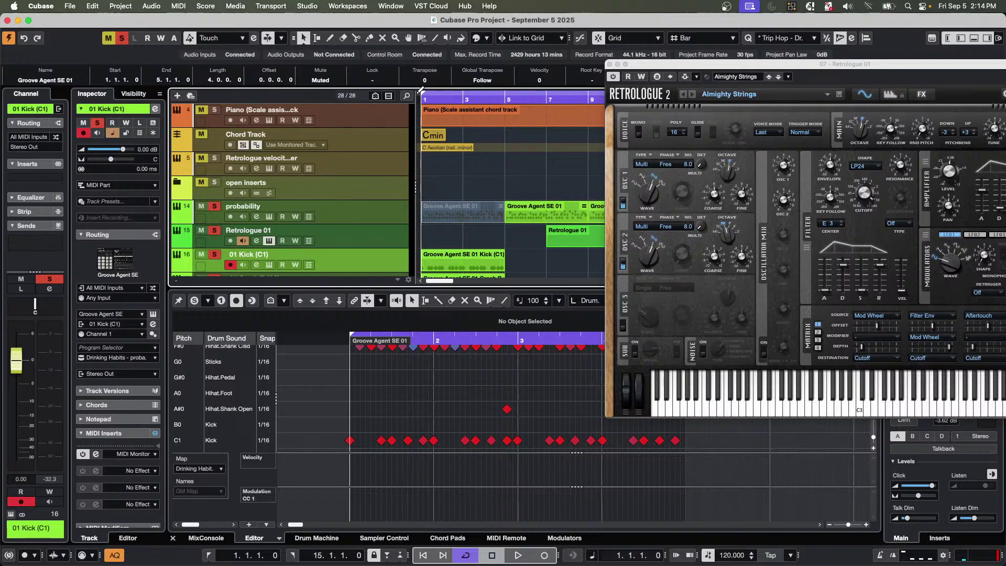
Close the Retrologue instrument window and open the recent project be someone.cpr.
click(610, 65)
scroll(378, 157, up, 1)
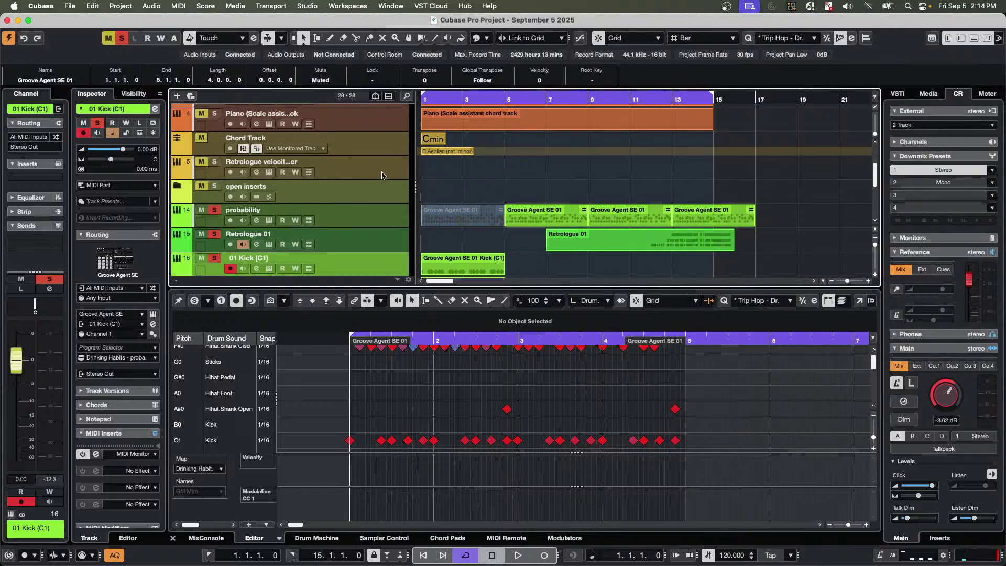
scroll(349, 155, up, 5)
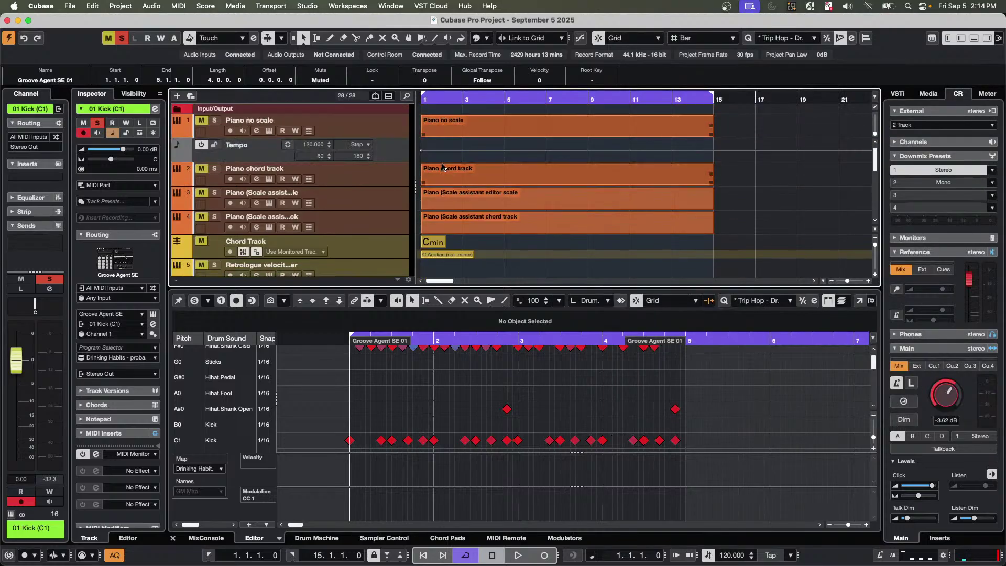
click(69, 7)
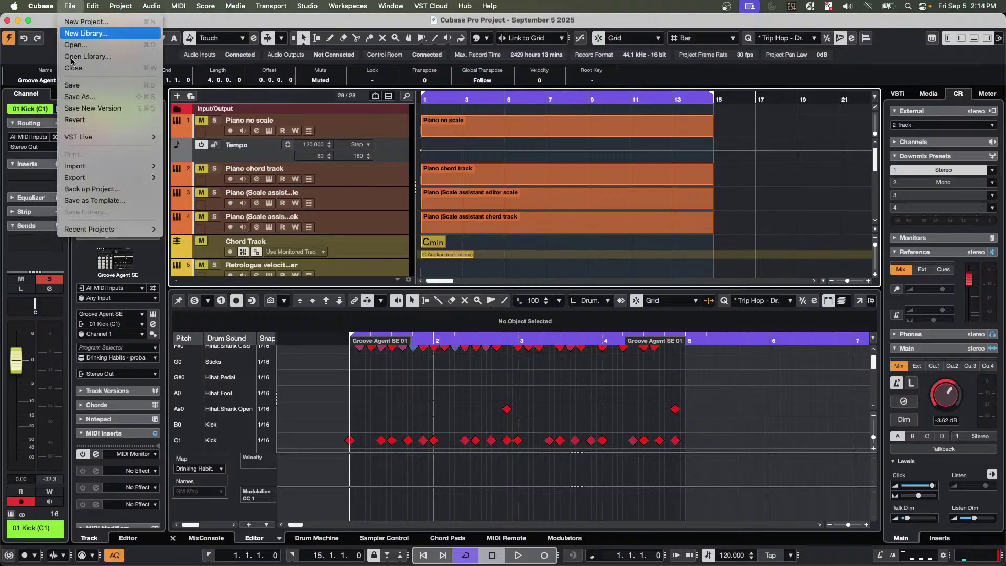
mouse_move(105, 229)
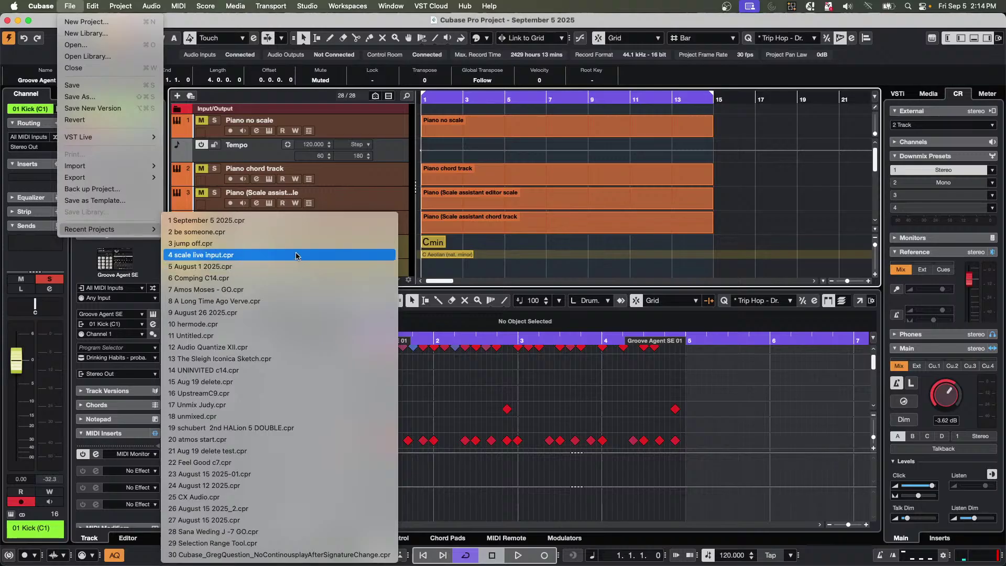
click(297, 231)
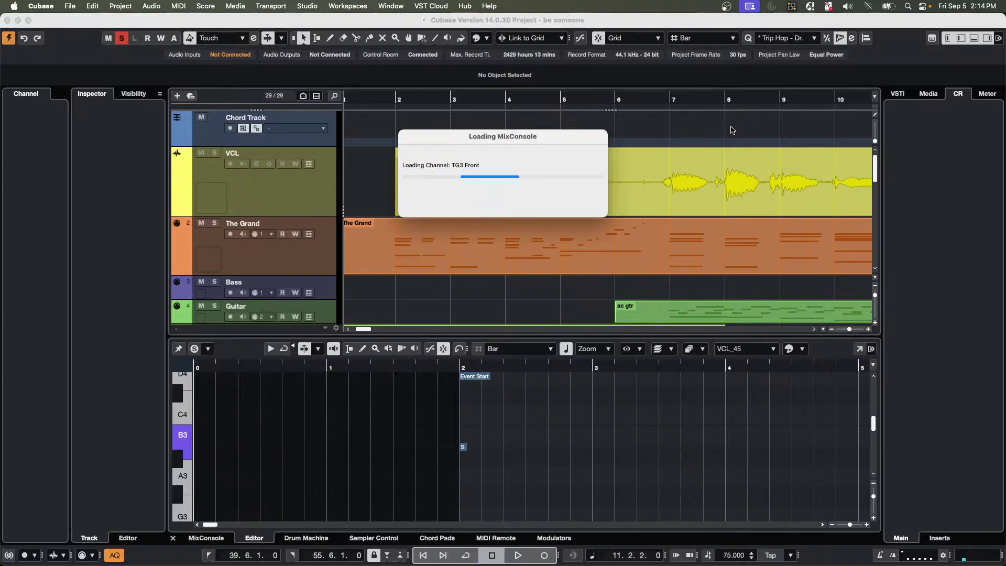
Place the playback cursor at bar 7 in the newly opened project.
click(395, 120)
key(g)
key(g)
key(g)
key(g)
key(g)
key(g)
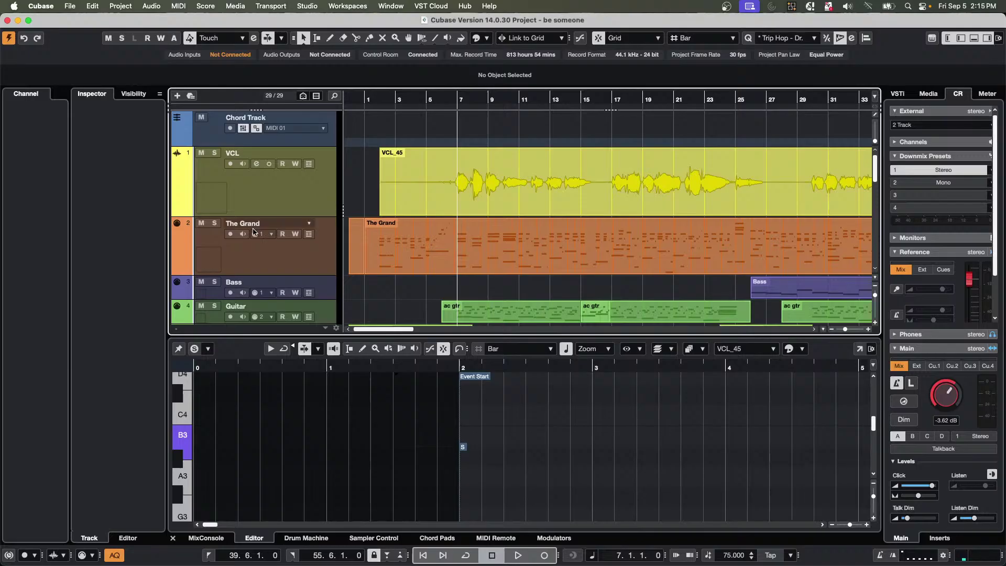
On the VCL track, switch off the FX 2-REVerence send and the Tube Compressor insert, and make the track stereo.
click(274, 191)
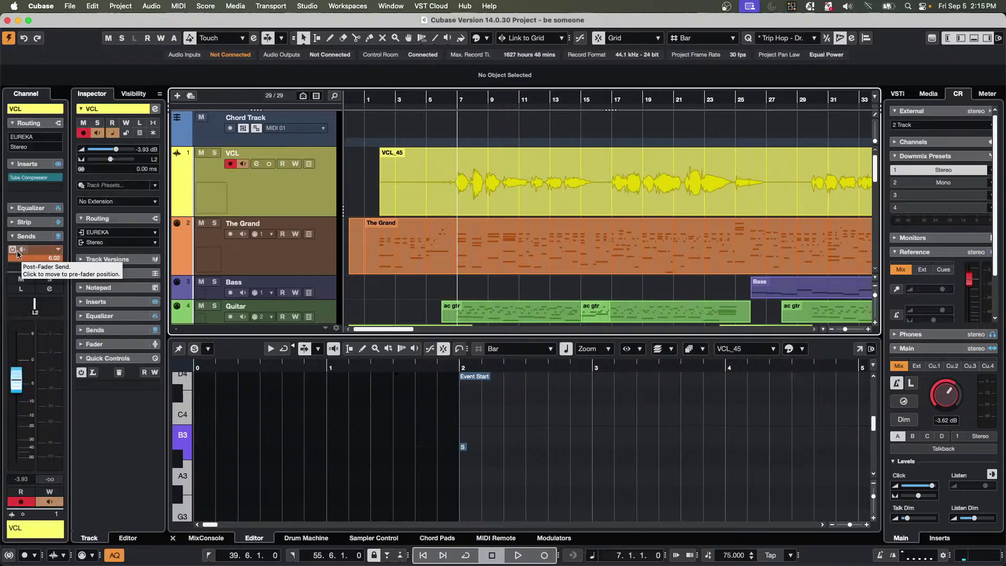
click(51, 255)
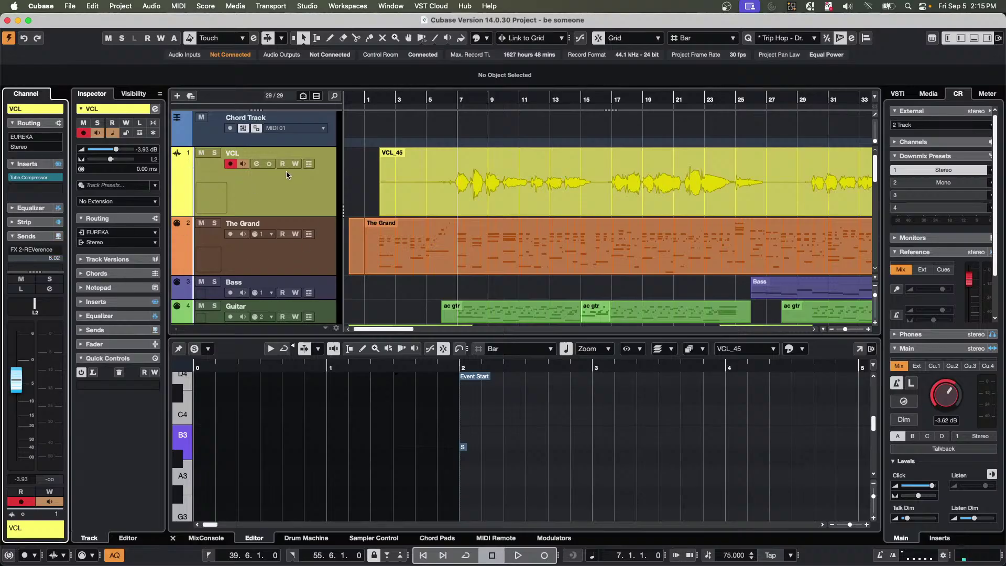
click(269, 164)
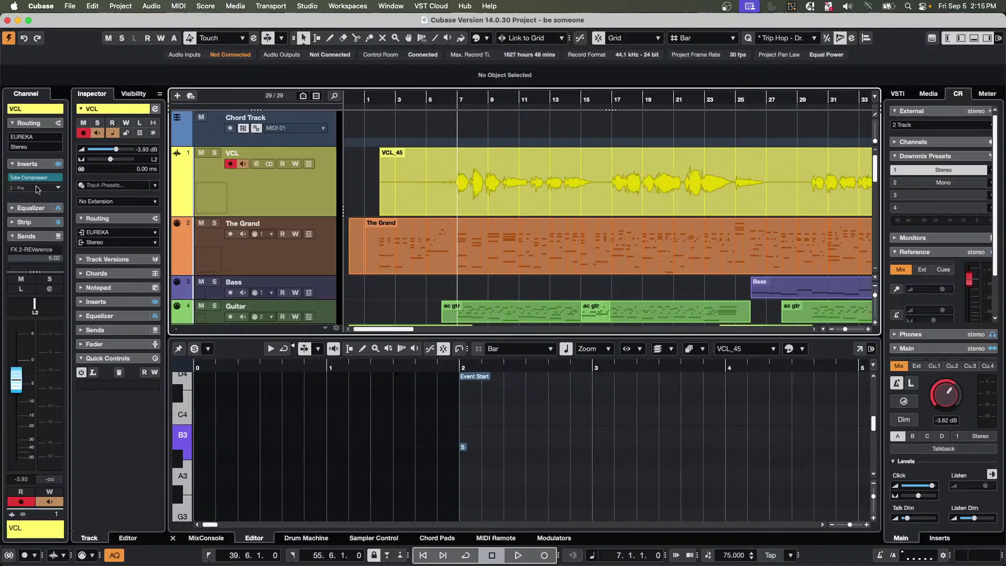
click(57, 190)
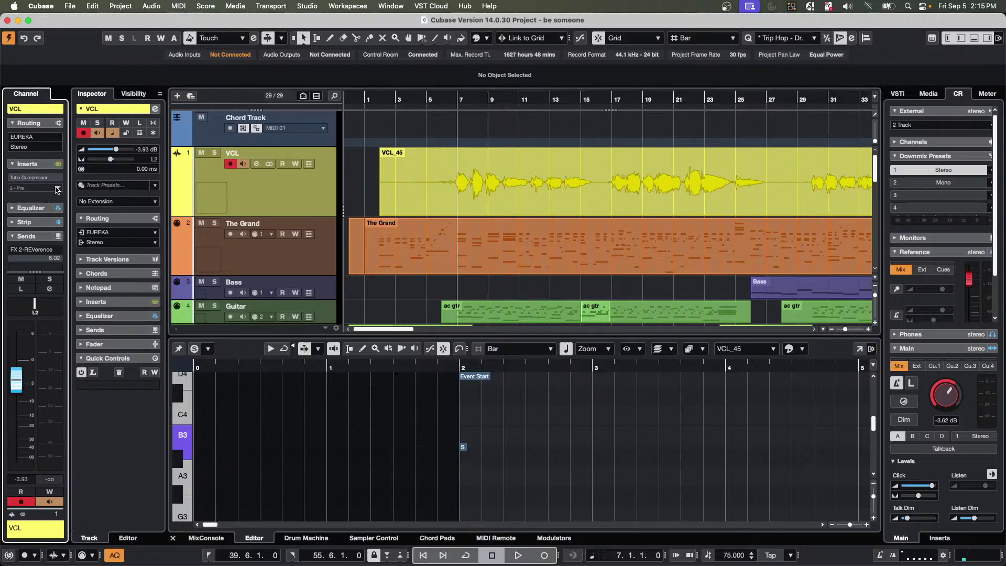
Load VocalChain from the Vocals category into the second insert slot of the VCL track.
click(57, 190)
click(25, 406)
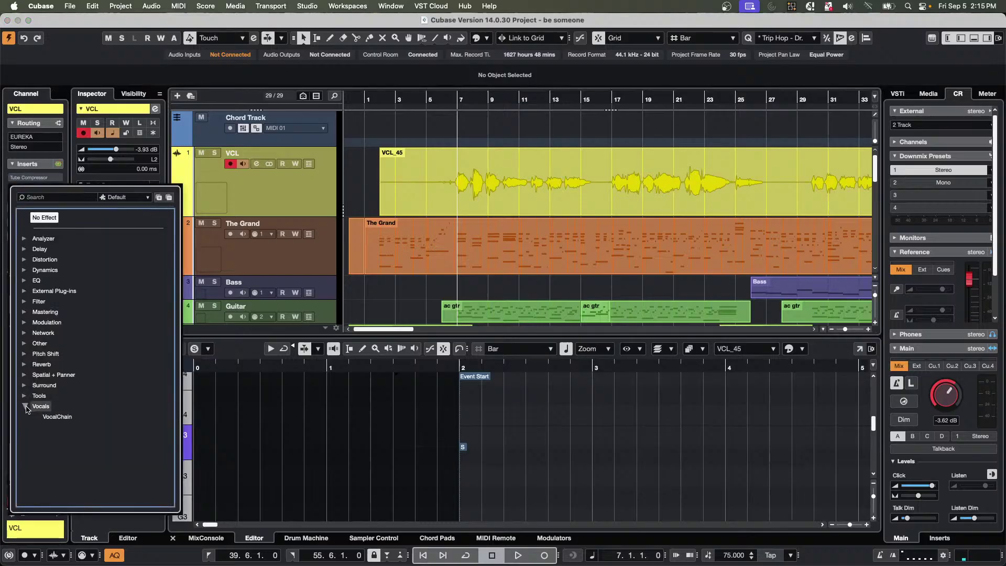
click(57, 416)
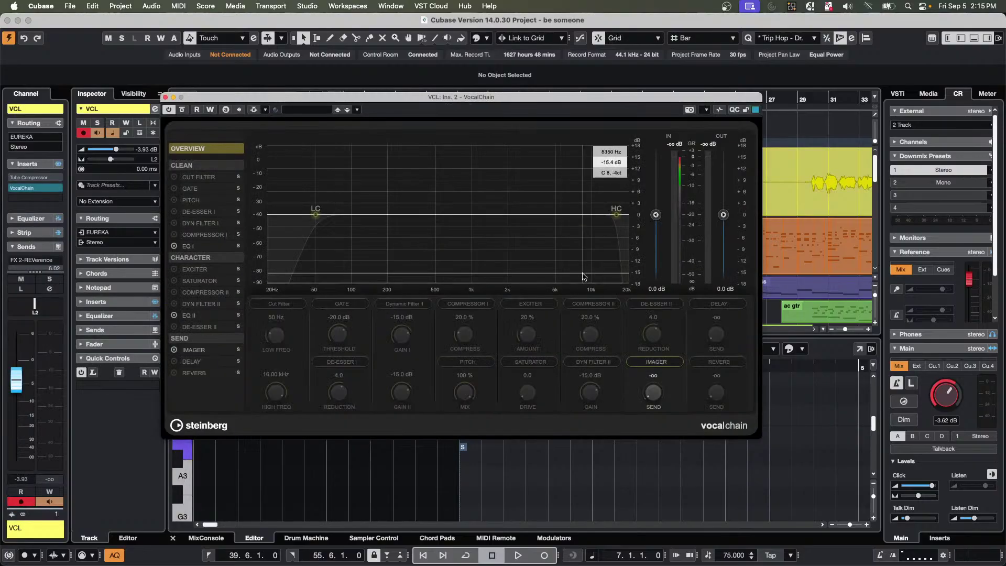
Play the project with the VCL track soloed, keeping the VocalChain window clear of the track controls.
key(space)
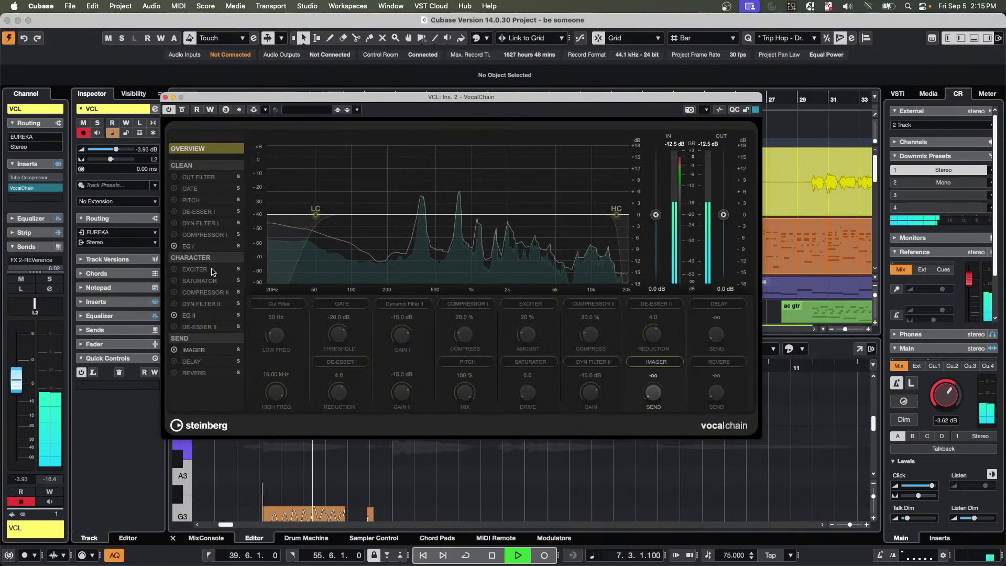
drag(269, 100, 476, 237)
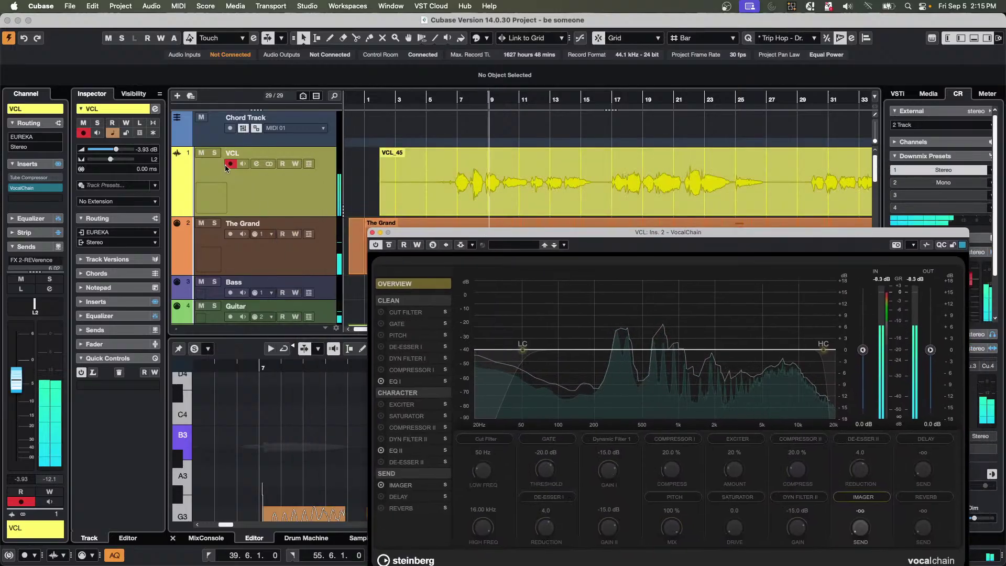
click(216, 153)
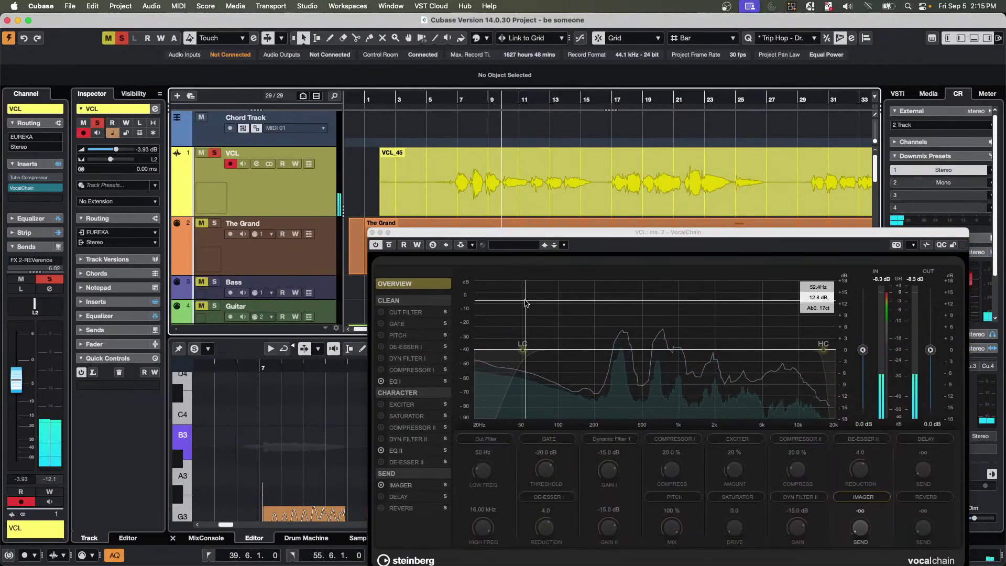
drag(445, 232, 353, 155)
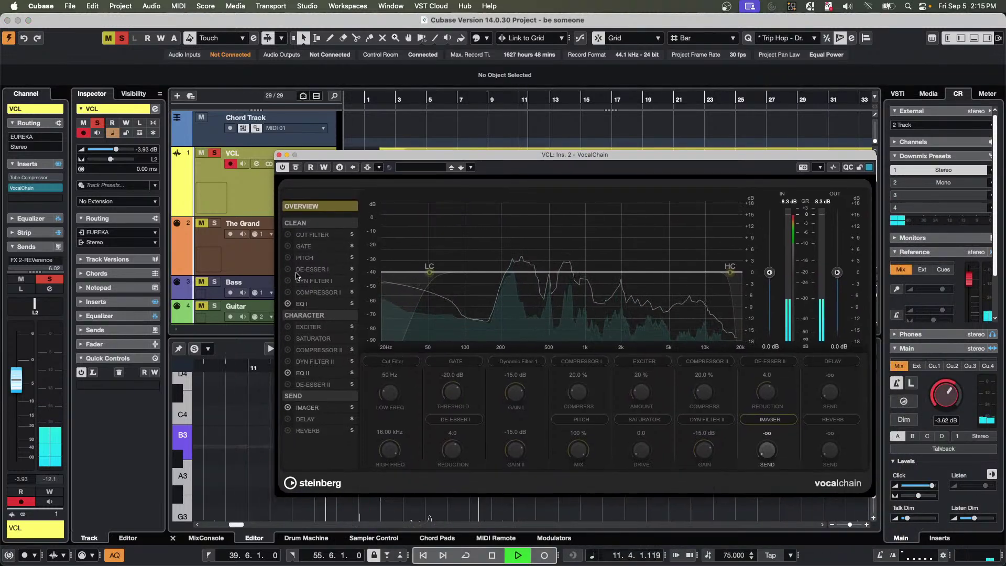
Enable VocalChain's Cut Filter with the low cut at about 74 Hz and move EQ I band 2 to about 2.03 kHz.
click(288, 234)
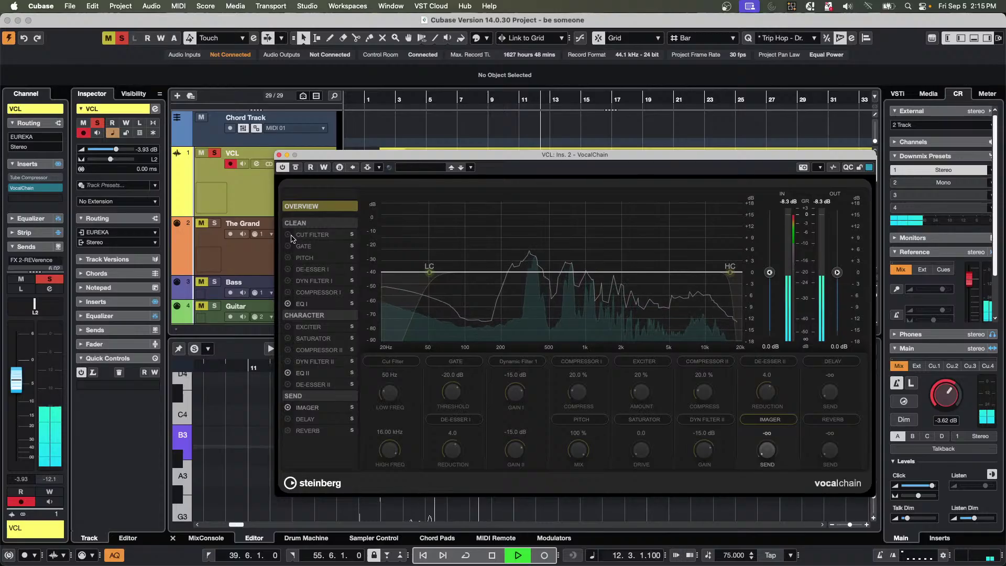
drag(429, 273, 450, 273)
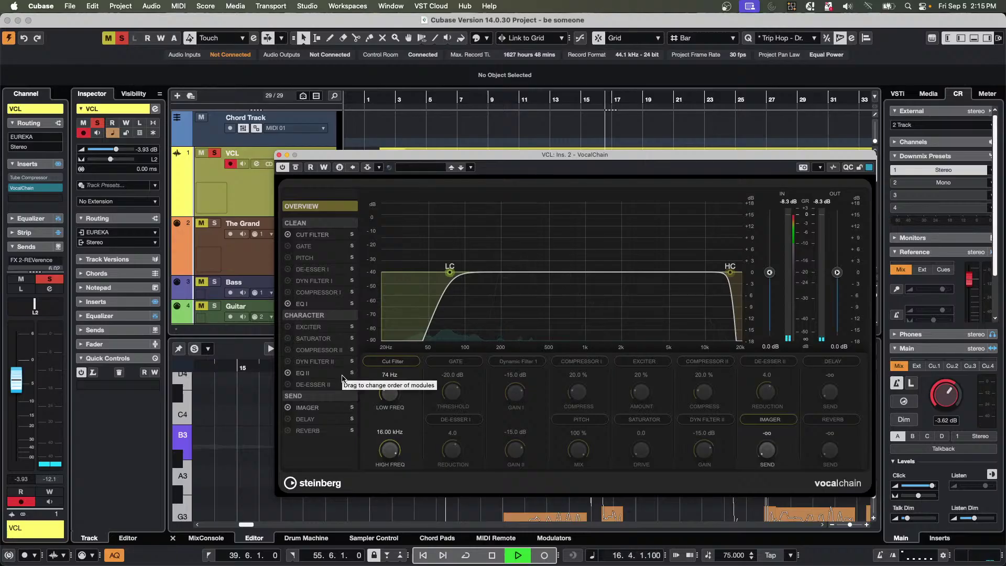
click(325, 303)
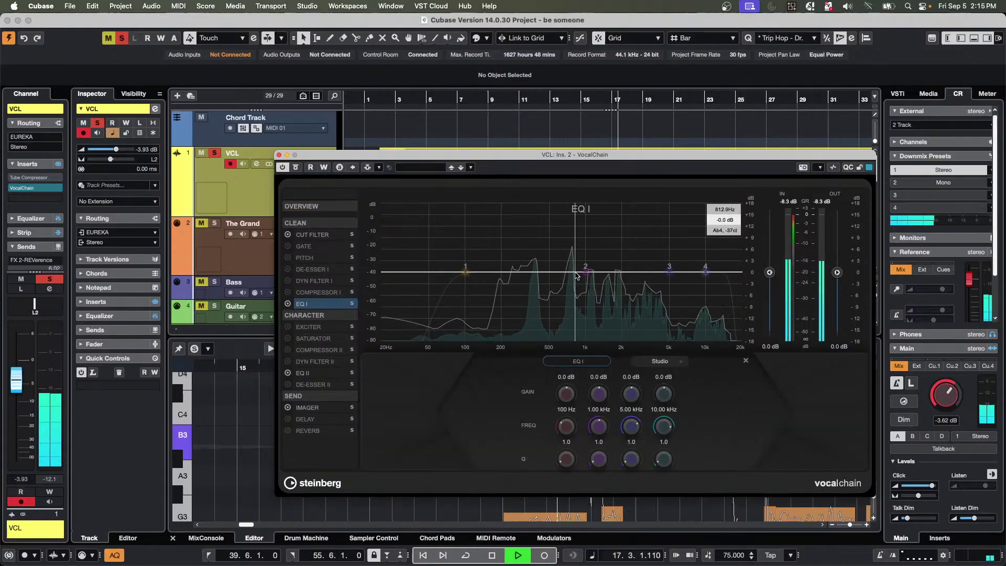
drag(588, 277, 624, 276)
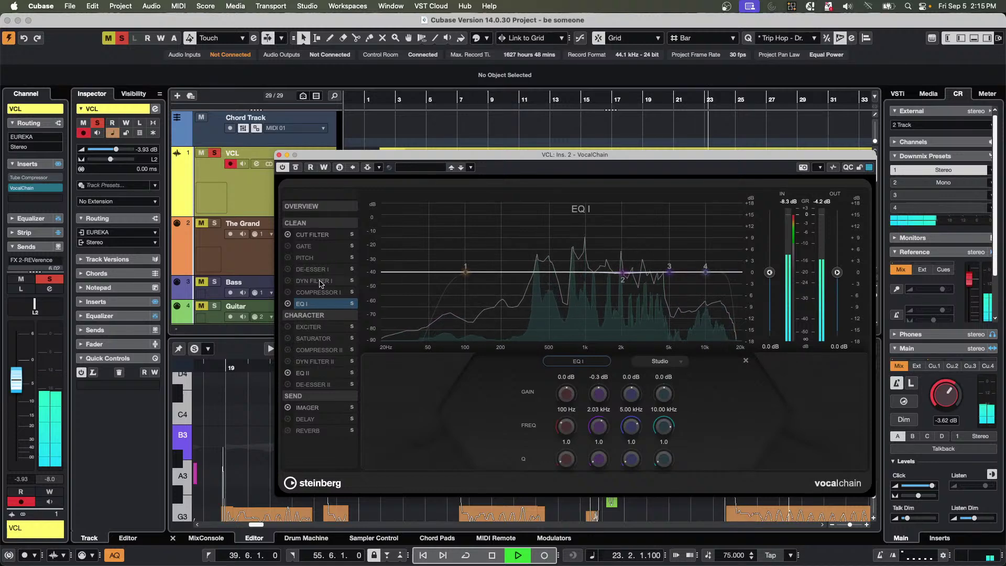
Enable Dyn Filter I with bands at 364 Hz, -6.0 dB and 2.38 kHz, -8.3 dB, and activate the second band's side-chain.
click(314, 281)
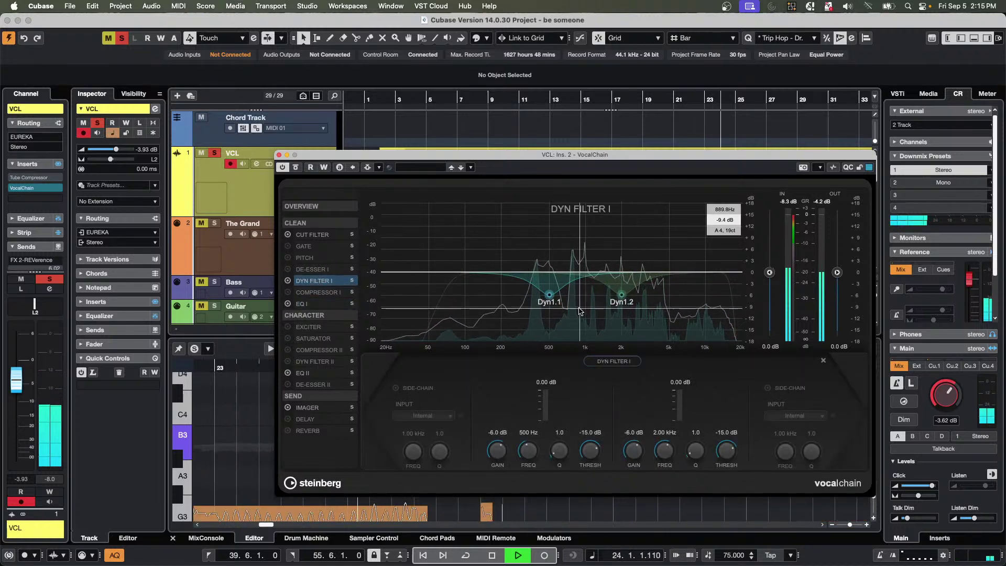
drag(549, 295, 533, 273)
drag(623, 297, 624, 300)
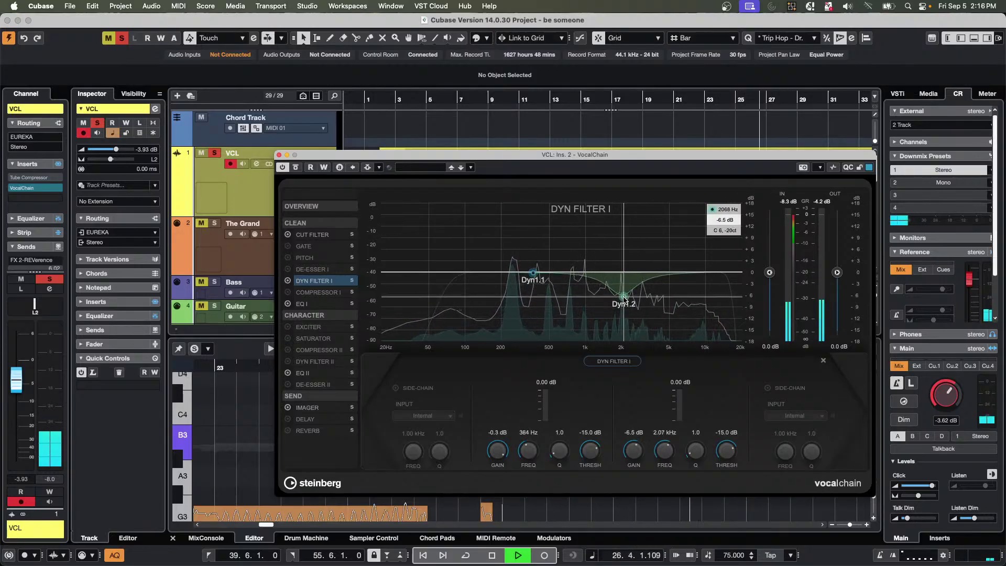
click(492, 100)
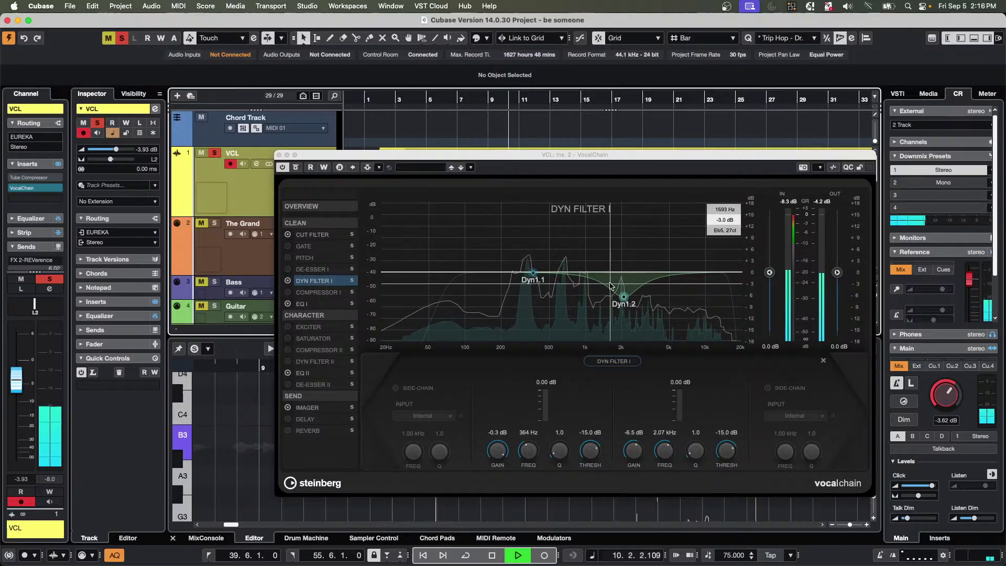
mouse_move(624, 297)
mouse_down()
mouse_move(611, 304)
mouse_move(615, 257)
mouse_move(618, 306)
mouse_up()
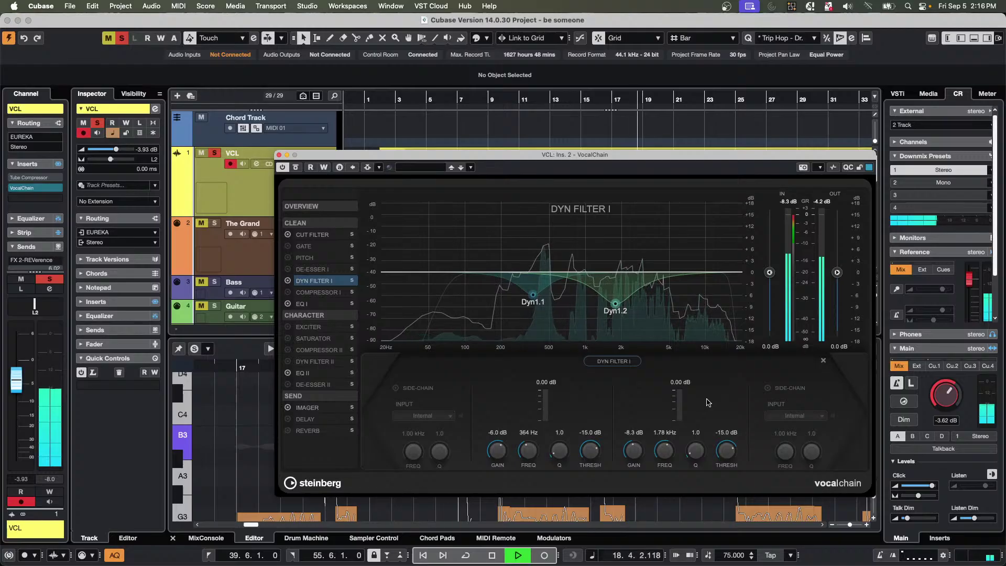
drag(666, 453, 667, 447)
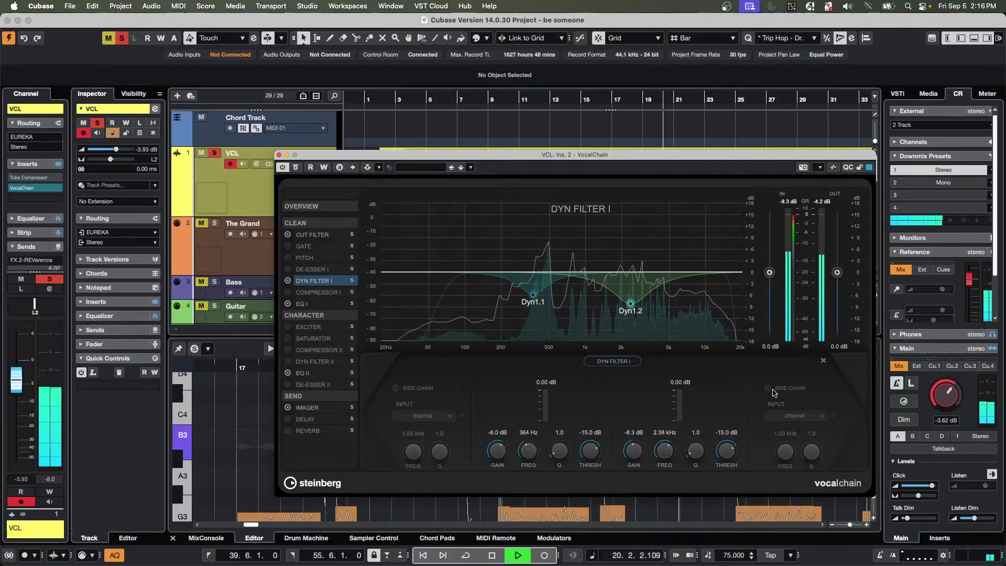
click(769, 389)
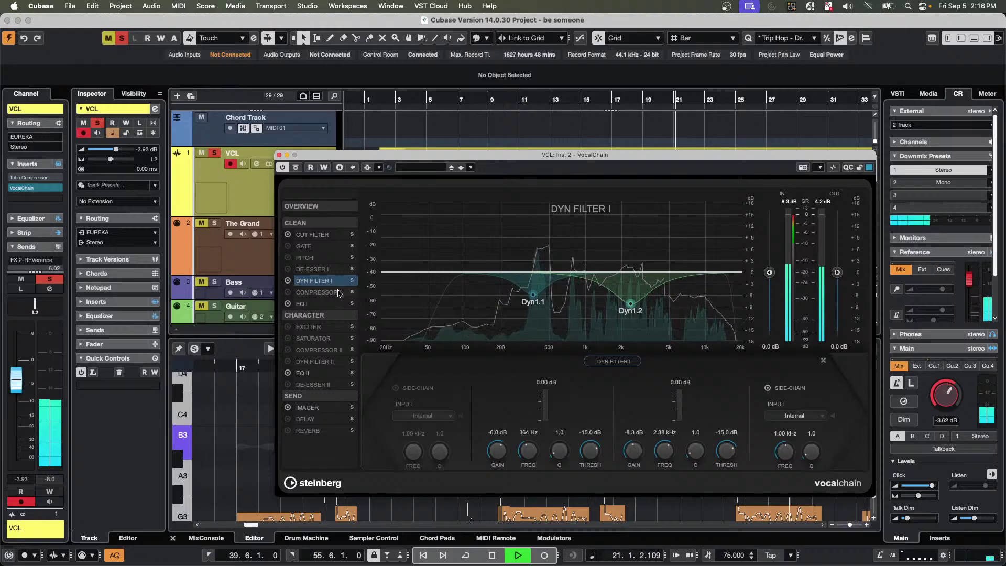
In EQ I, set band 2 to 964 Hz at -6.7 dB and band 3 to 5.31 kHz at 6.3 dB, replaying the vocal from an earlier bar.
click(301, 304)
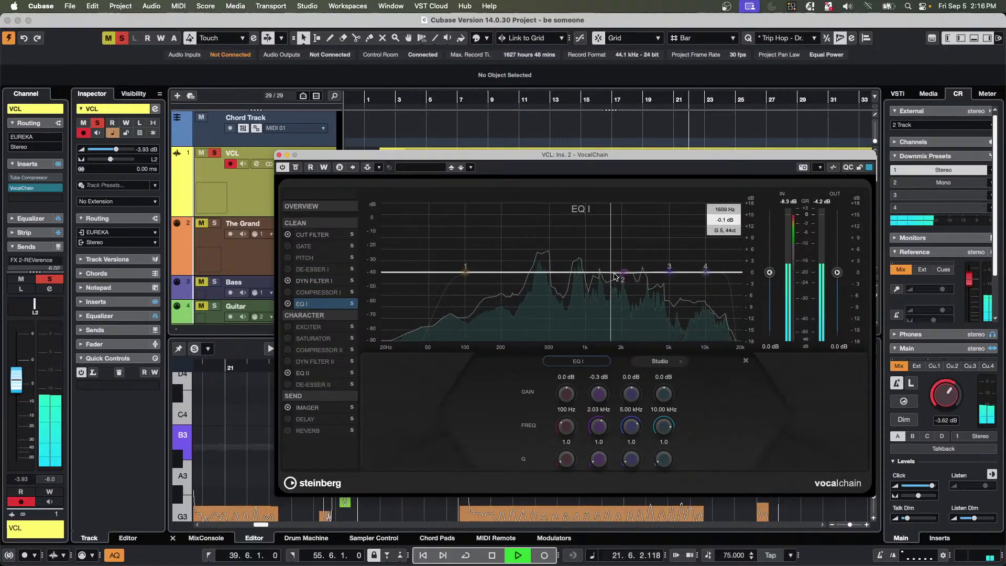
drag(623, 273, 584, 297)
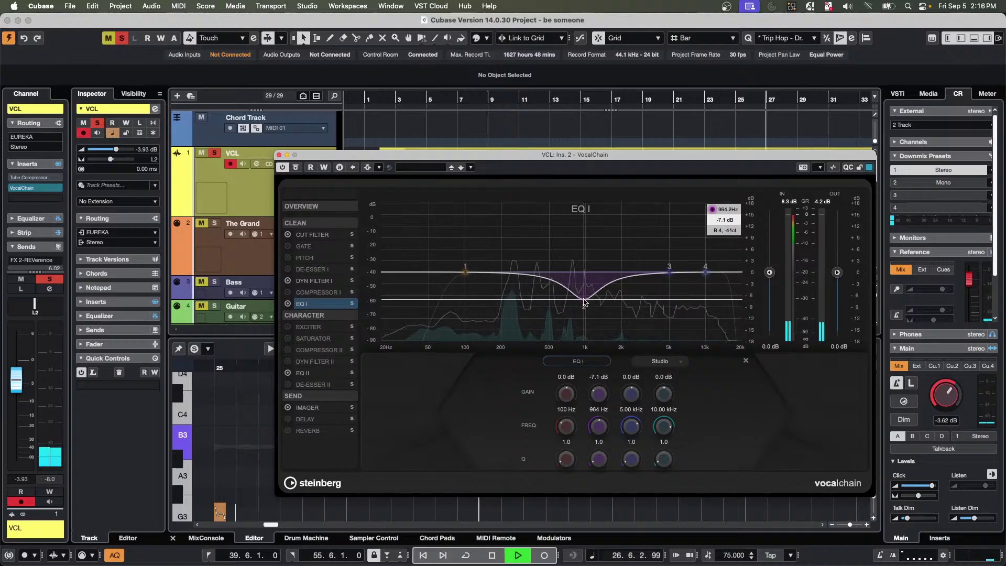
drag(672, 273, 674, 250)
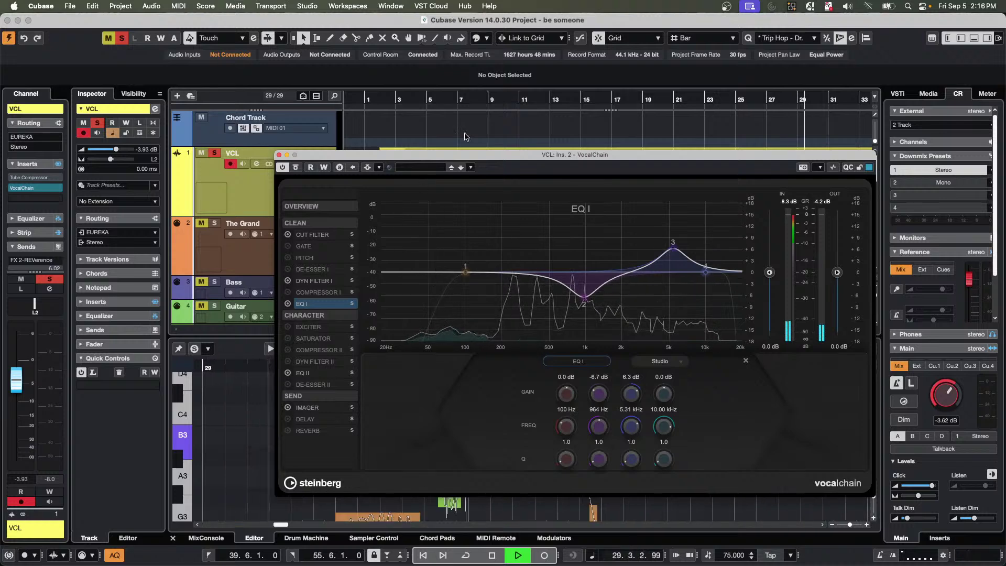
click(496, 142)
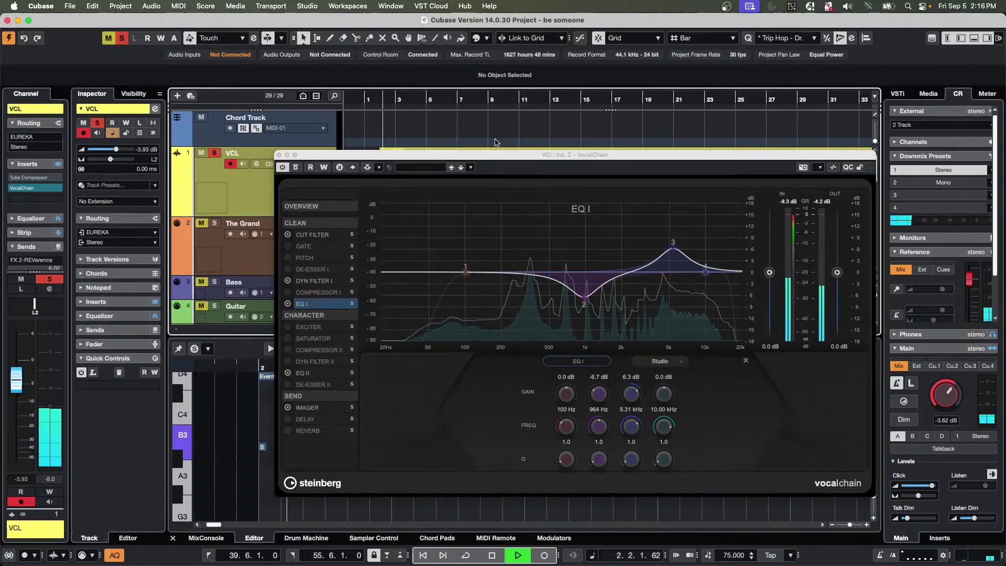
click(496, 142)
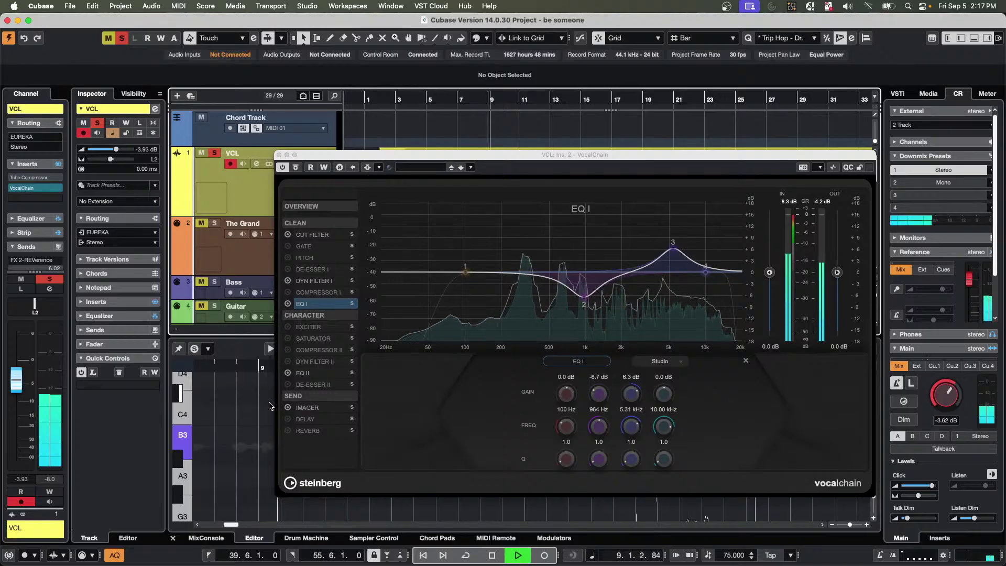
Enable VocalChain's Delay and Reverb modules, set the reverb send to -13.3 dB, and stop playback.
click(292, 433)
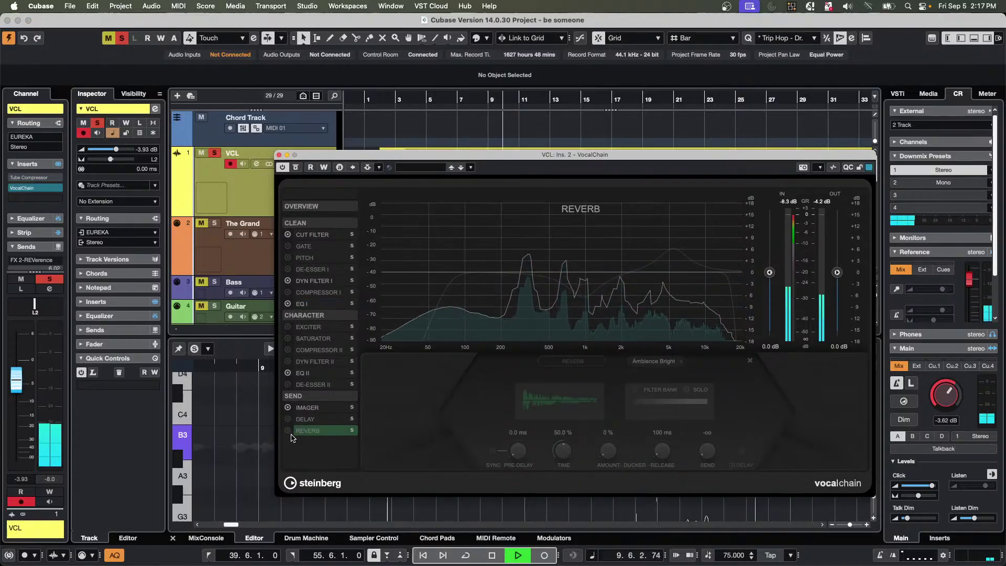
click(287, 431)
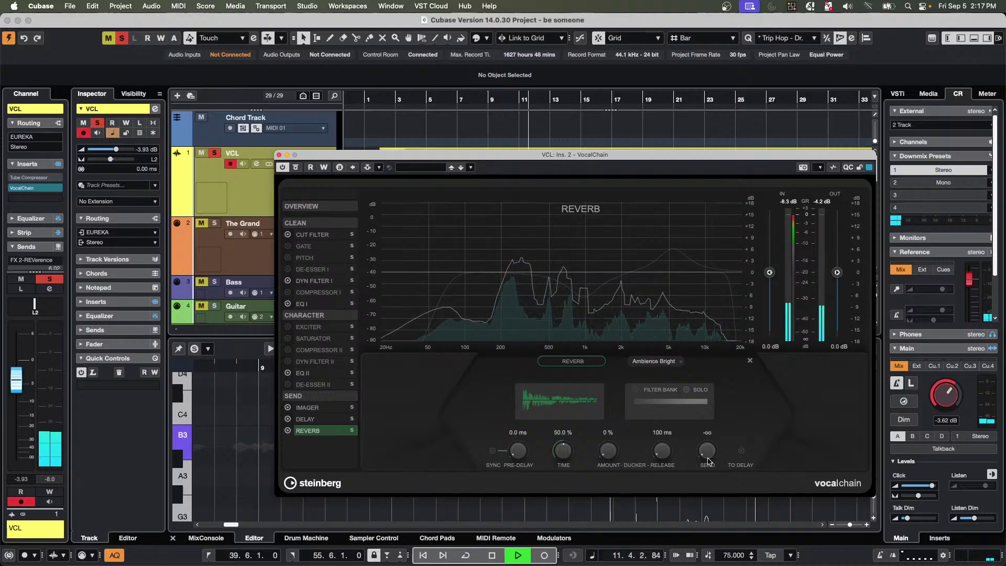
drag(700, 461, 711, 417)
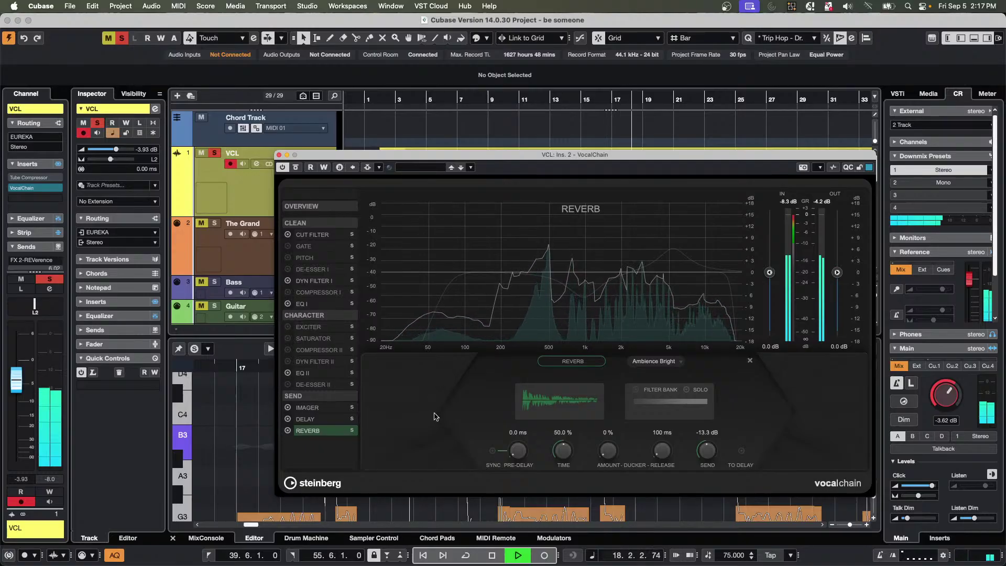
key(space)
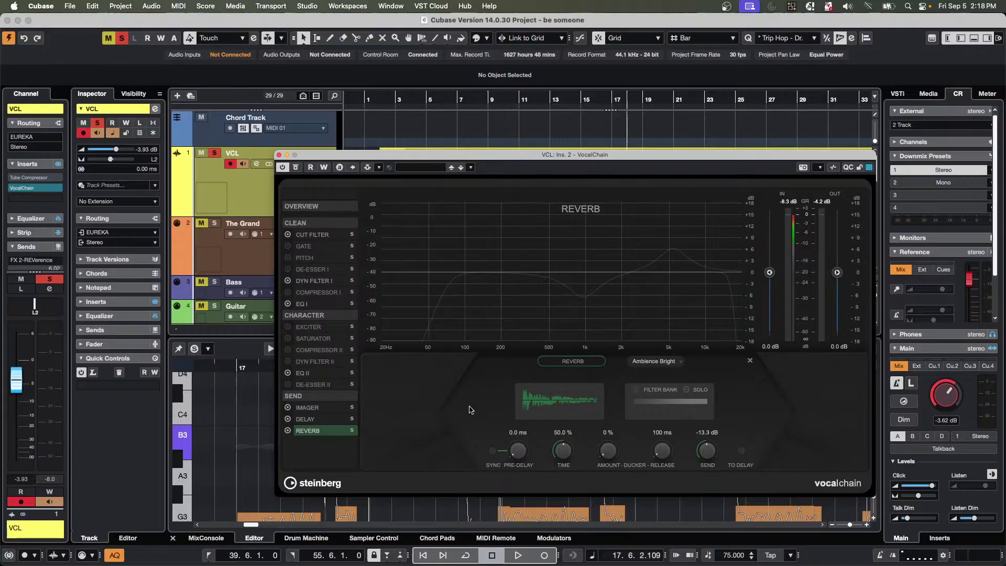
Open and activate Export Video.cpr from the Export Video folder in Projects, accepting the missing ports as unmapped.
click(73, 6)
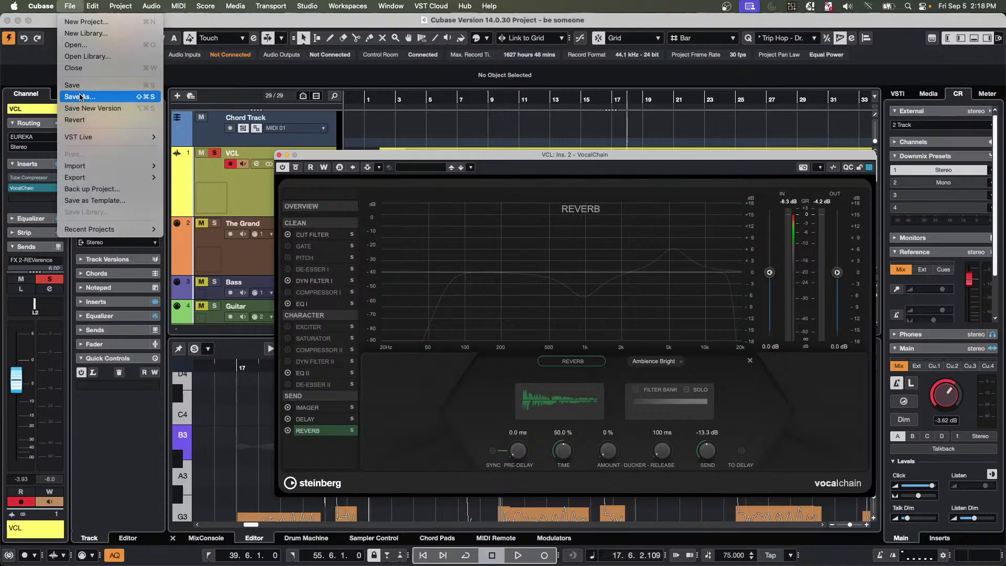
mouse_move(86, 171)
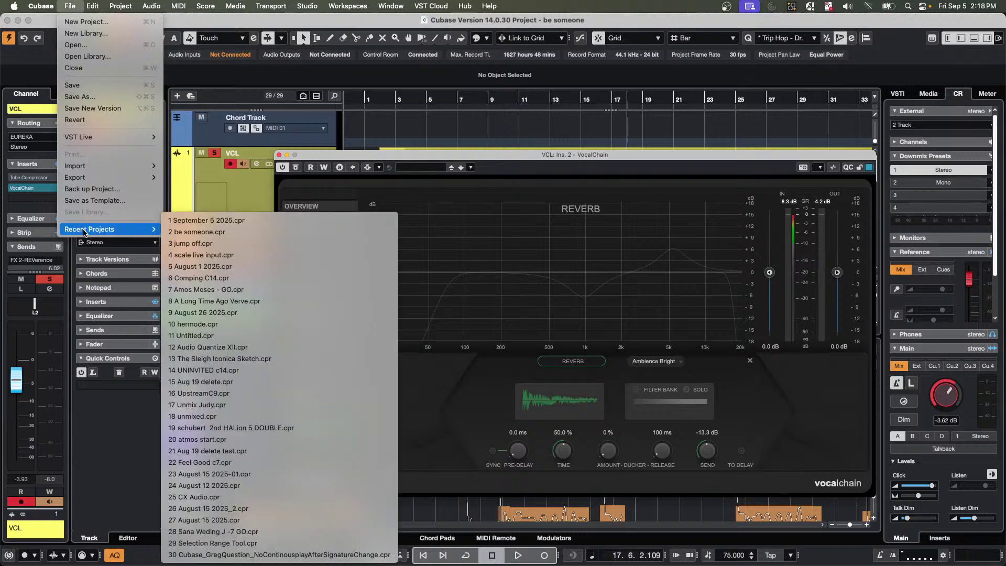
click(119, 45)
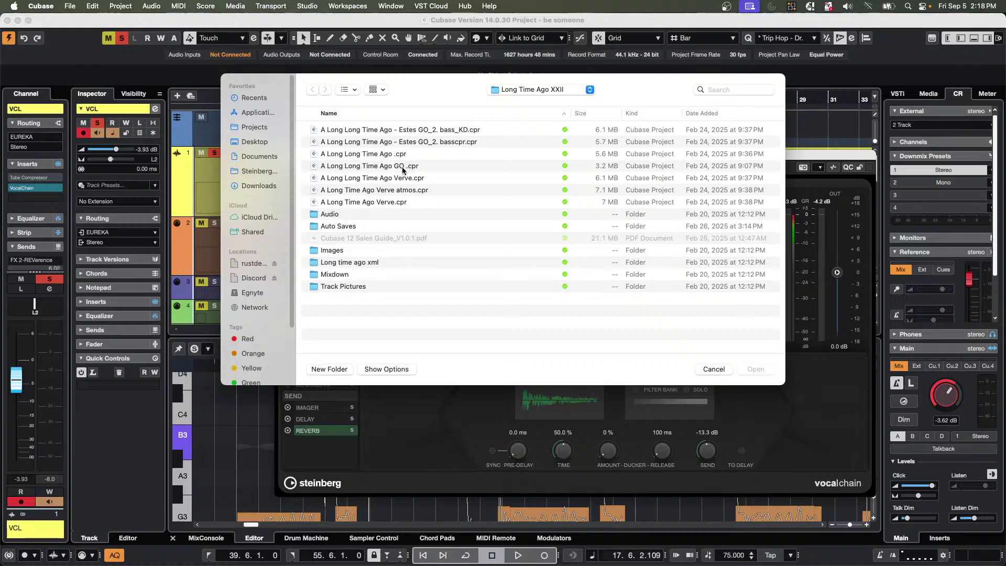
click(529, 90)
click(530, 107)
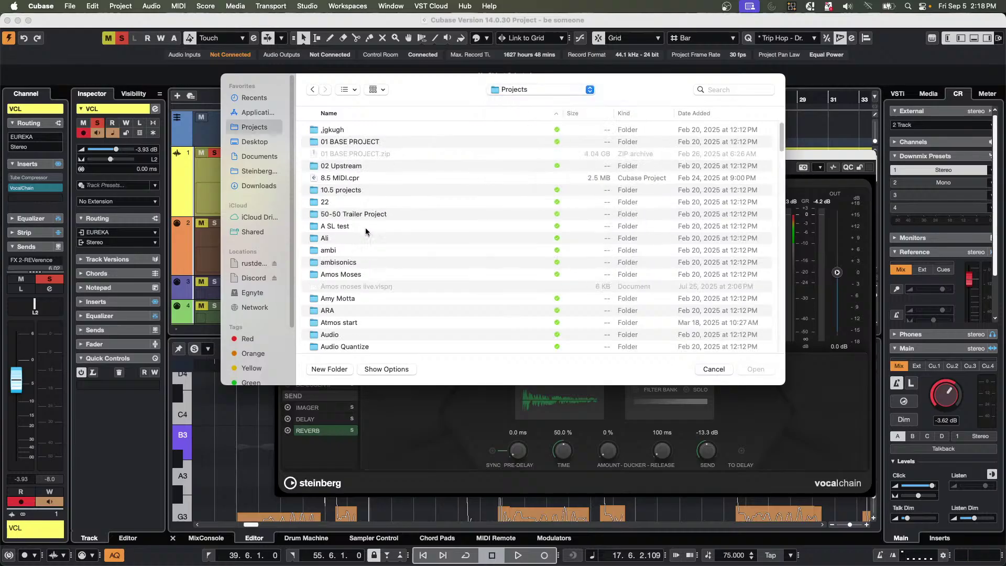
scroll(375, 296, down, 10)
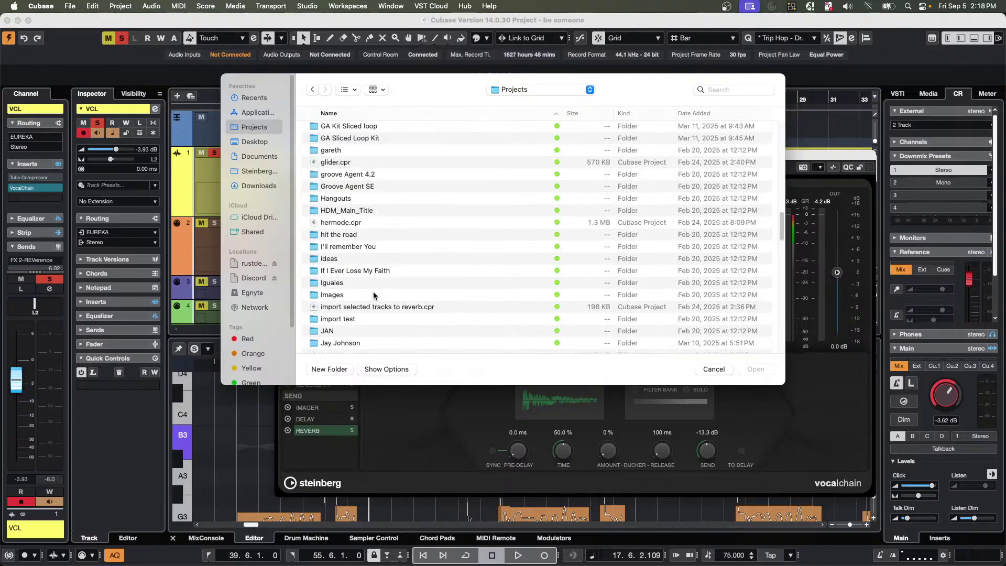
scroll(382, 165, up, 5)
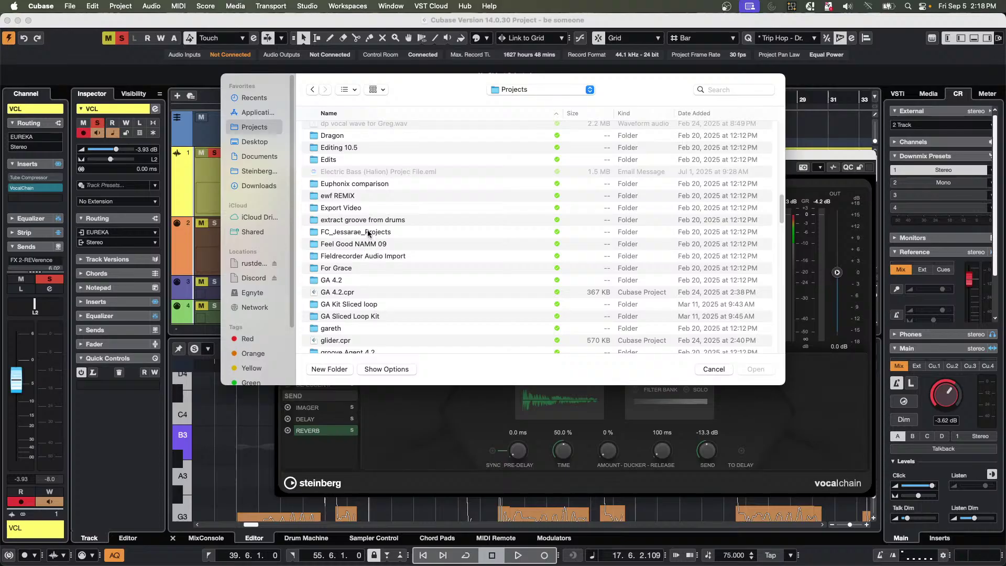
double_click(361, 209)
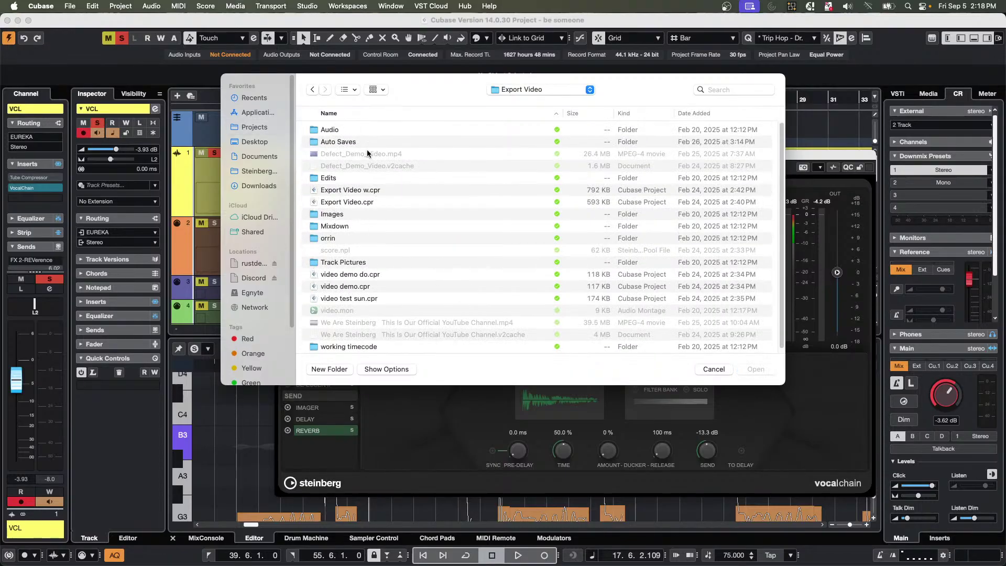
double_click(335, 202)
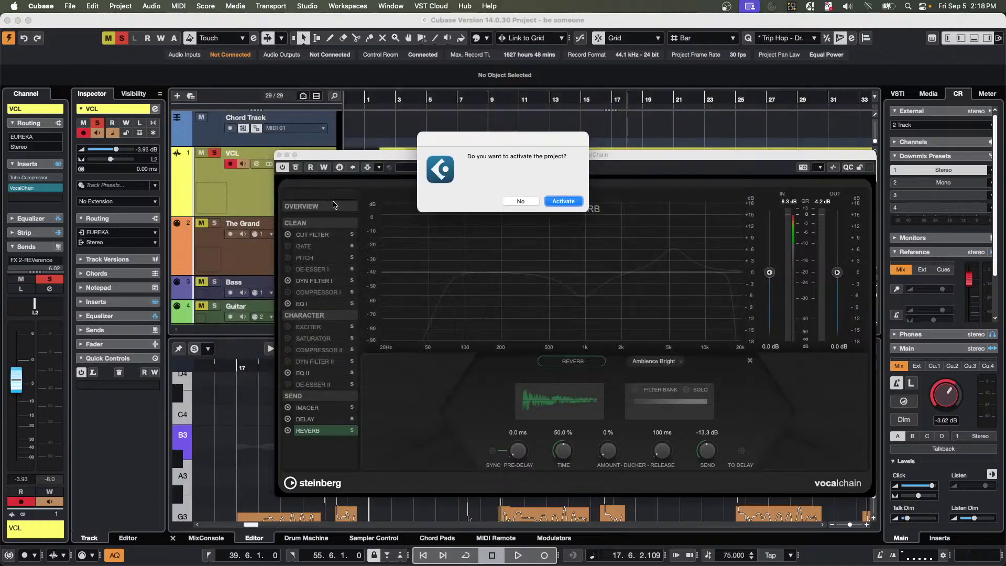
click(565, 204)
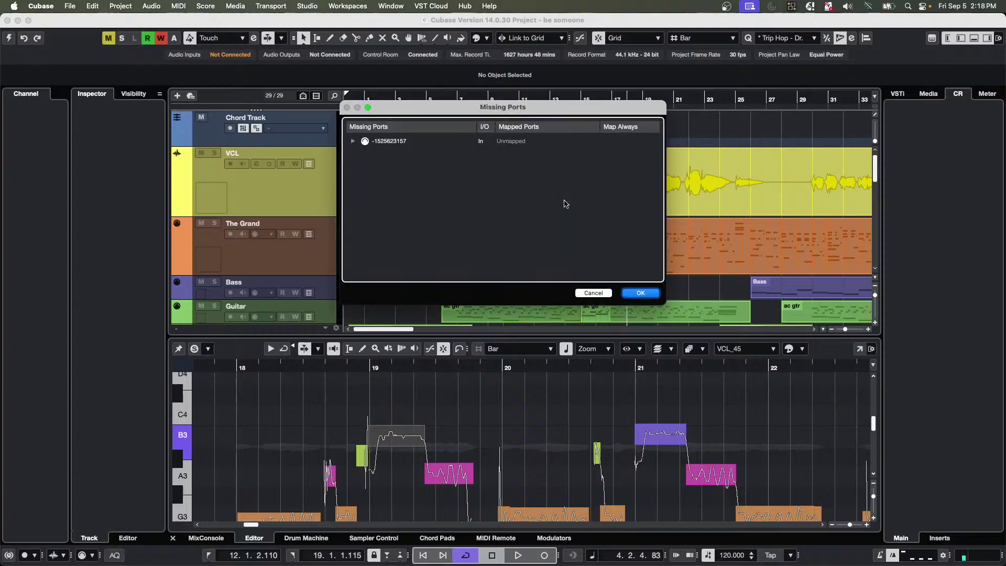
click(650, 297)
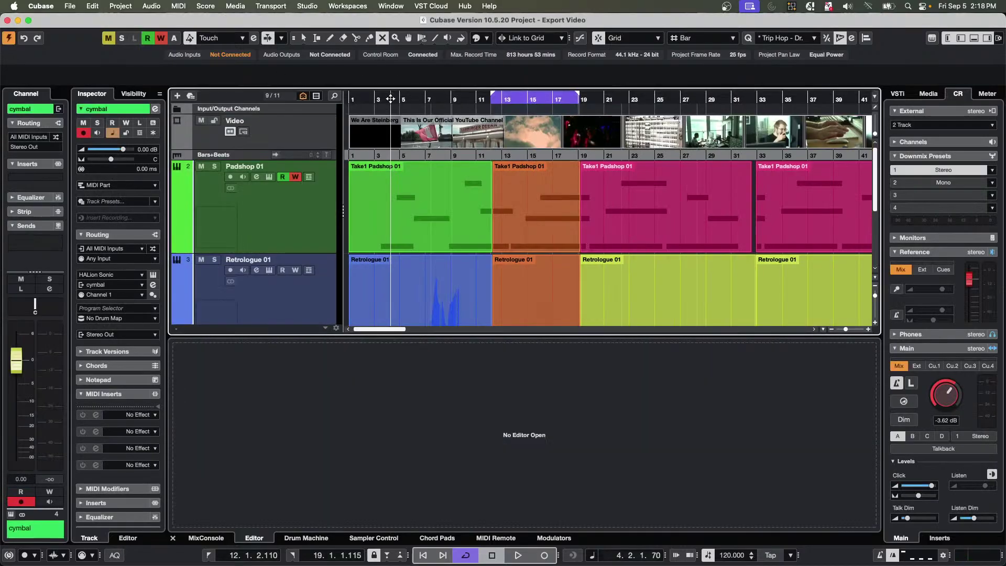
Open the video export settings for the project.
drag(388, 104, 400, 81)
click(92, 7)
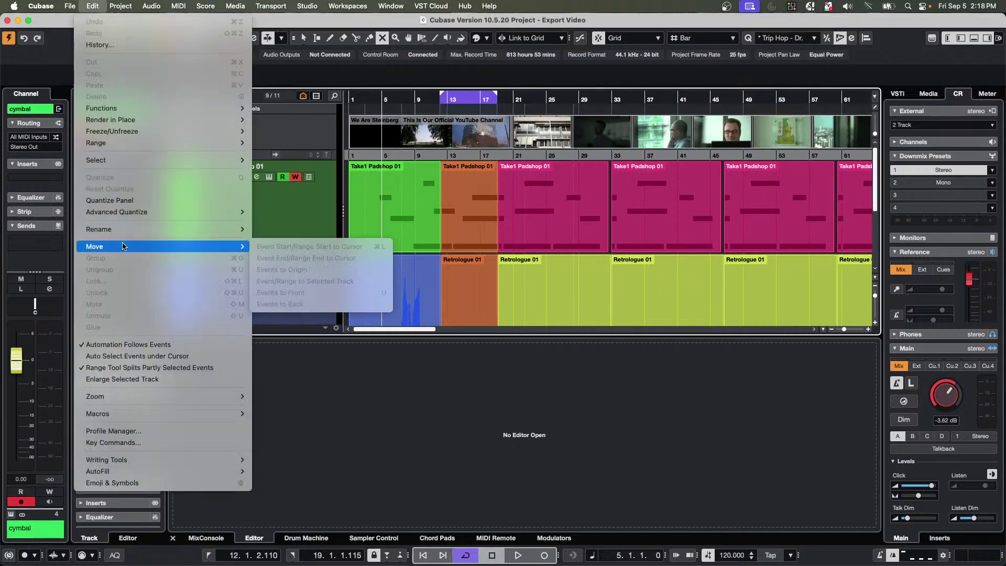
mouse_move(99, 232)
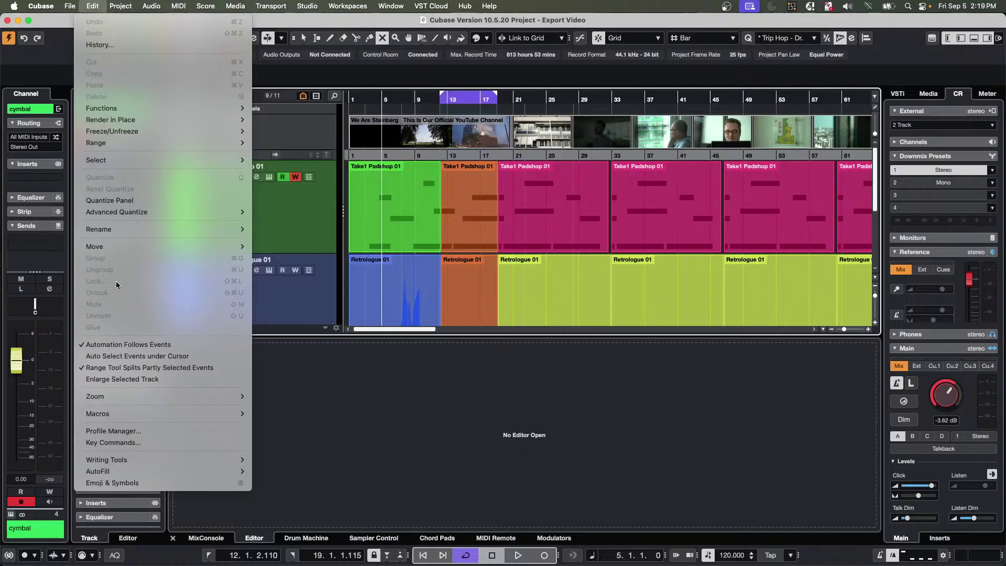
mouse_move(69, 6)
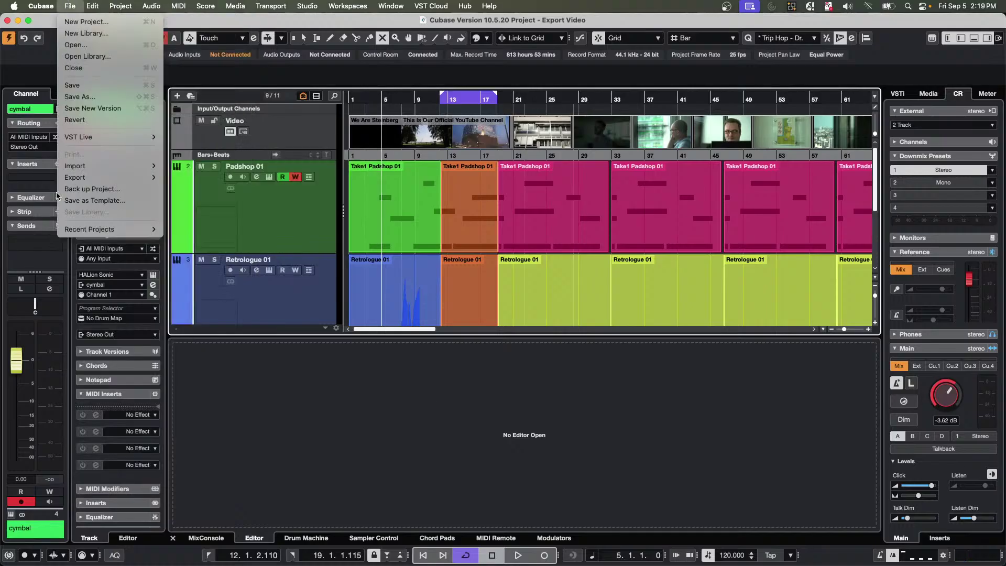
mouse_move(67, 177)
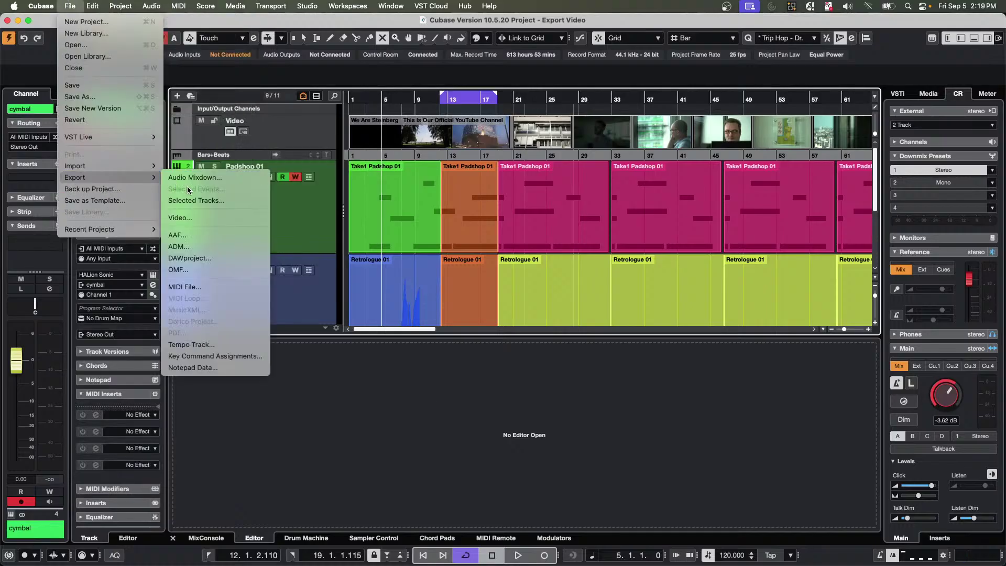
click(202, 219)
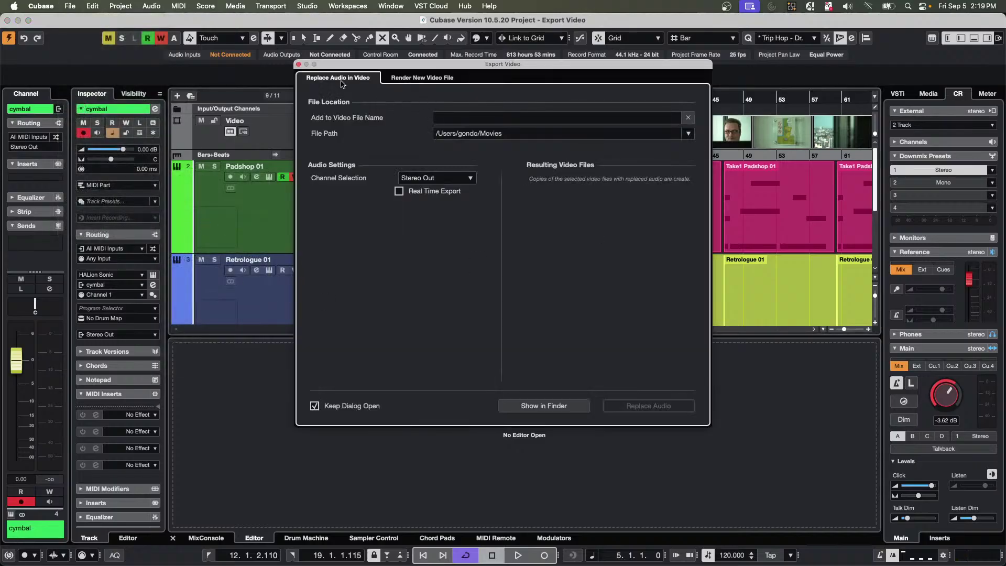
Compare the Replace Audio in Video and Render New Video File export options, and close the dialog without exporting.
click(404, 79)
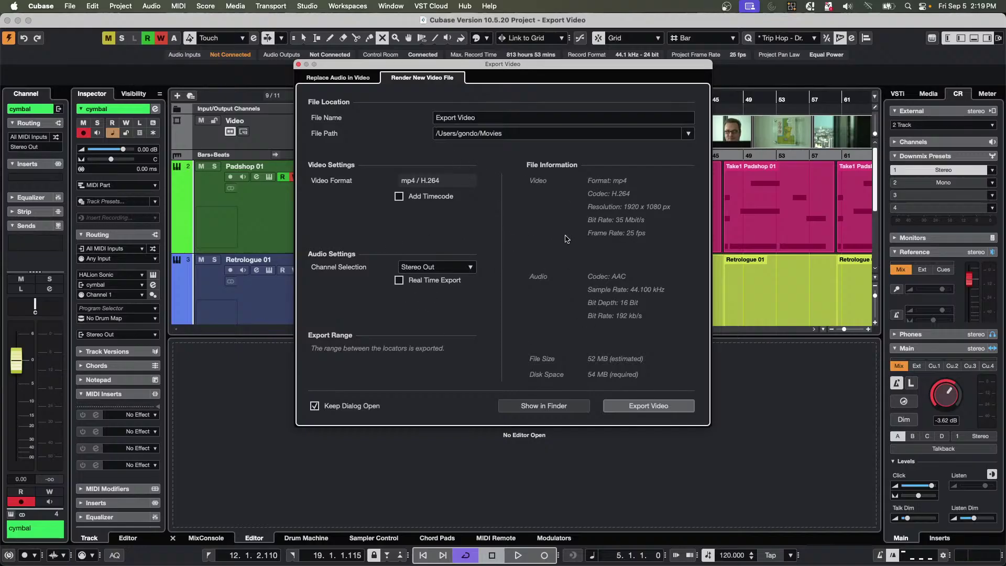
click(339, 79)
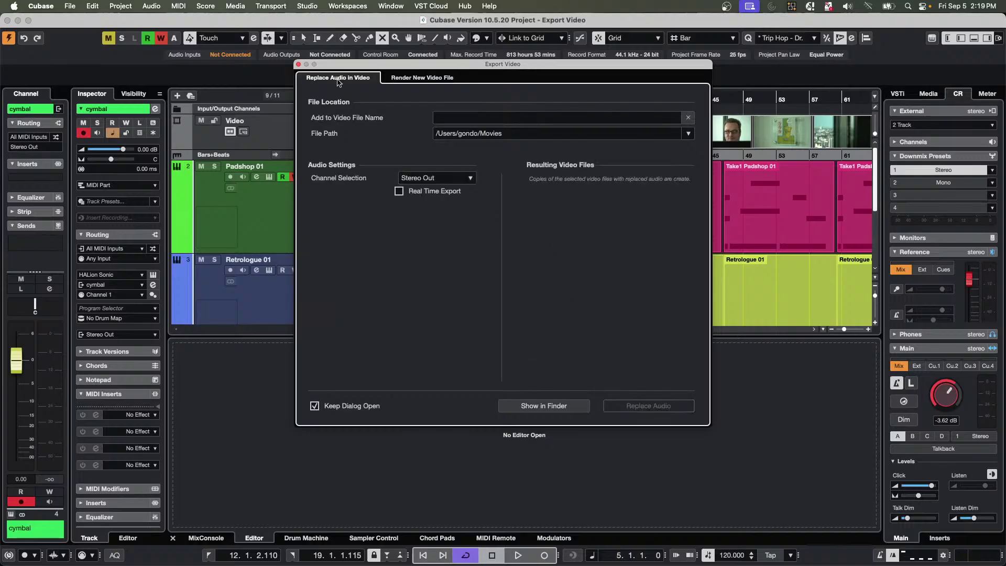
click(439, 80)
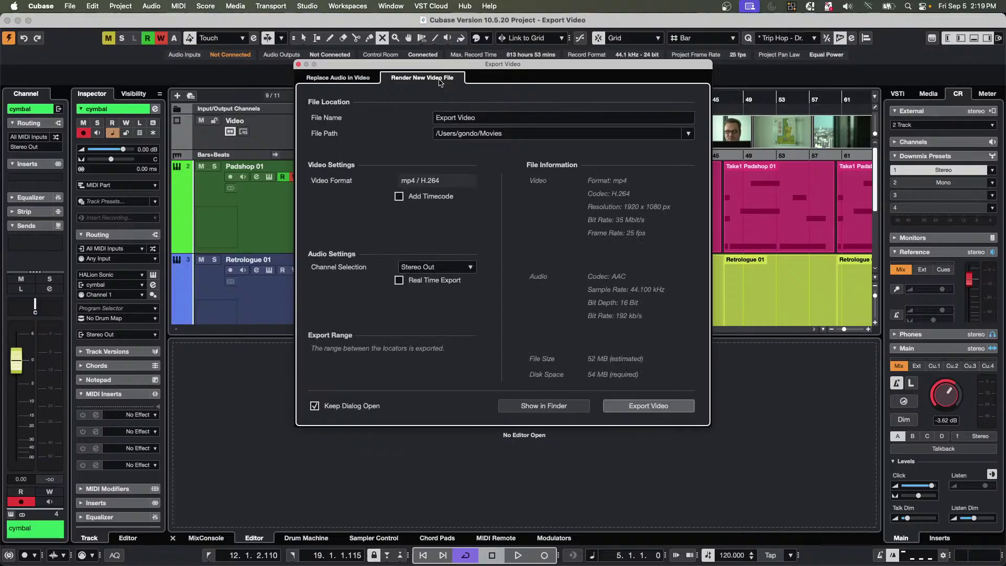
click(350, 78)
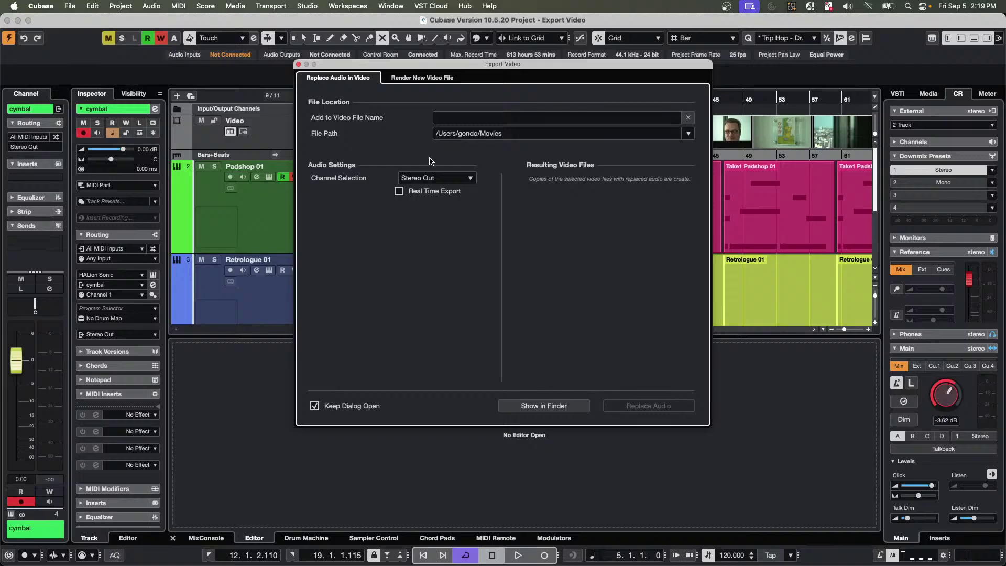
click(415, 79)
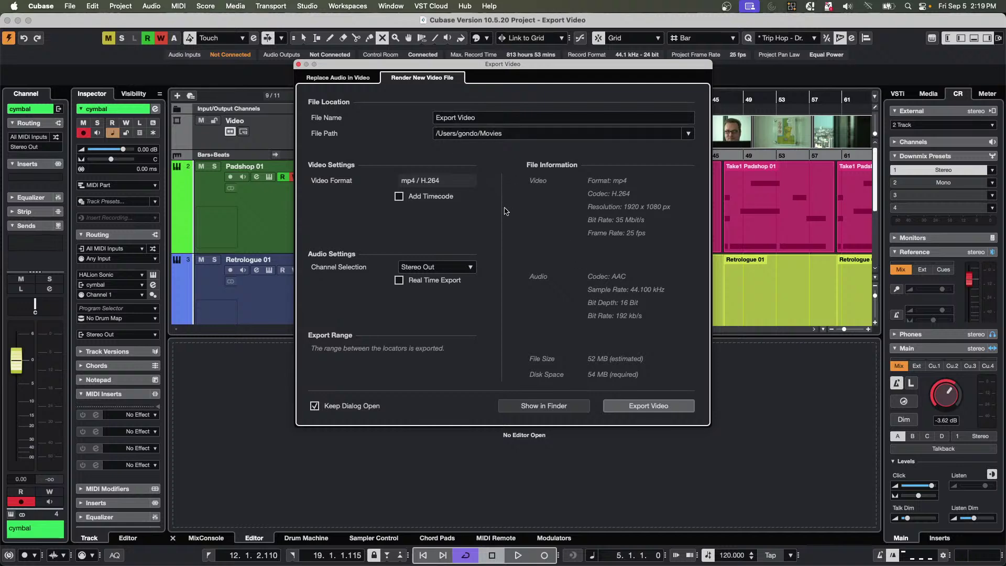
click(351, 79)
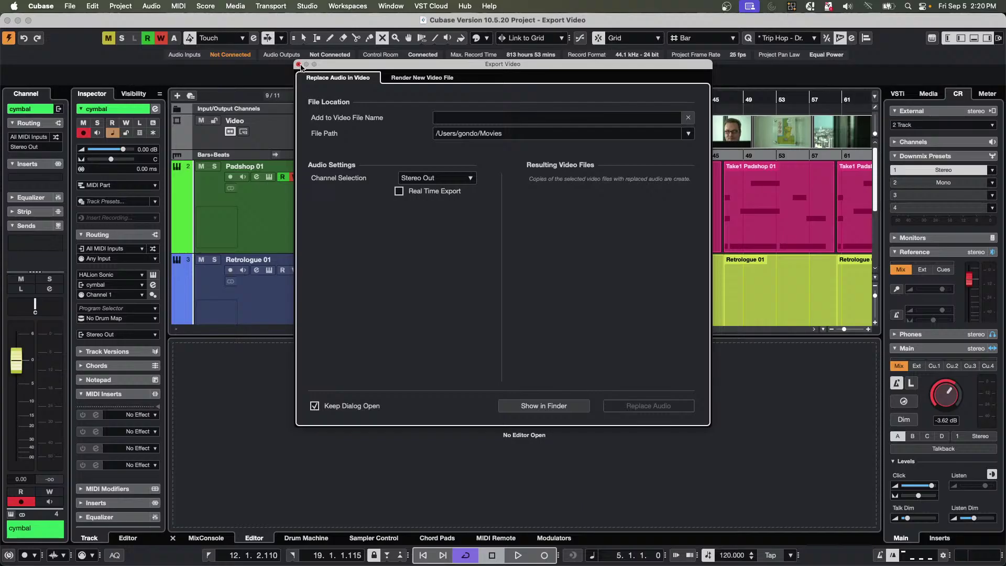
click(423, 78)
click(340, 78)
click(298, 64)
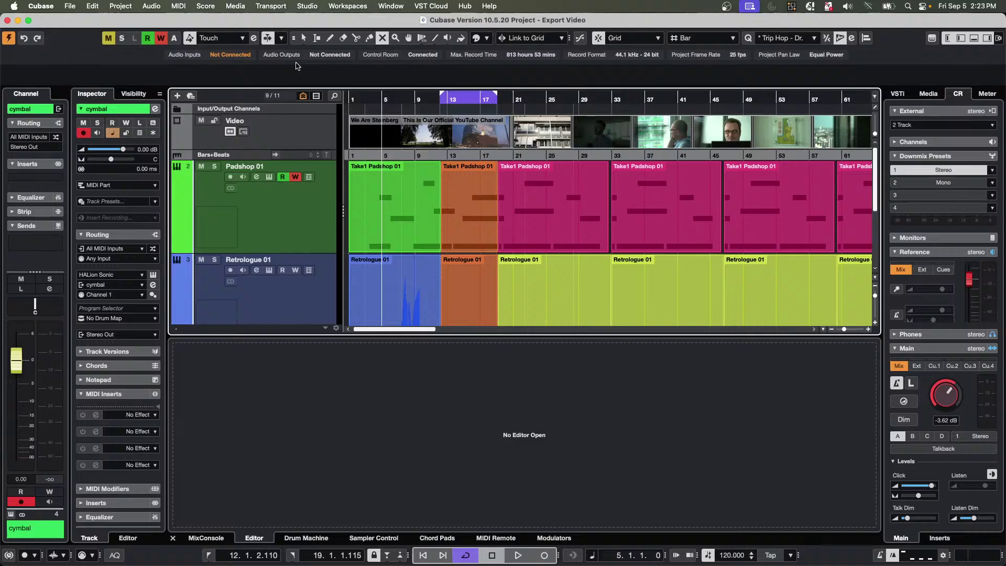
Mute and unmute the first Take1 Padshop 01 part with the Mute tool, and select it with the Object Selection tool.
click(395, 208)
right_click(395, 208)
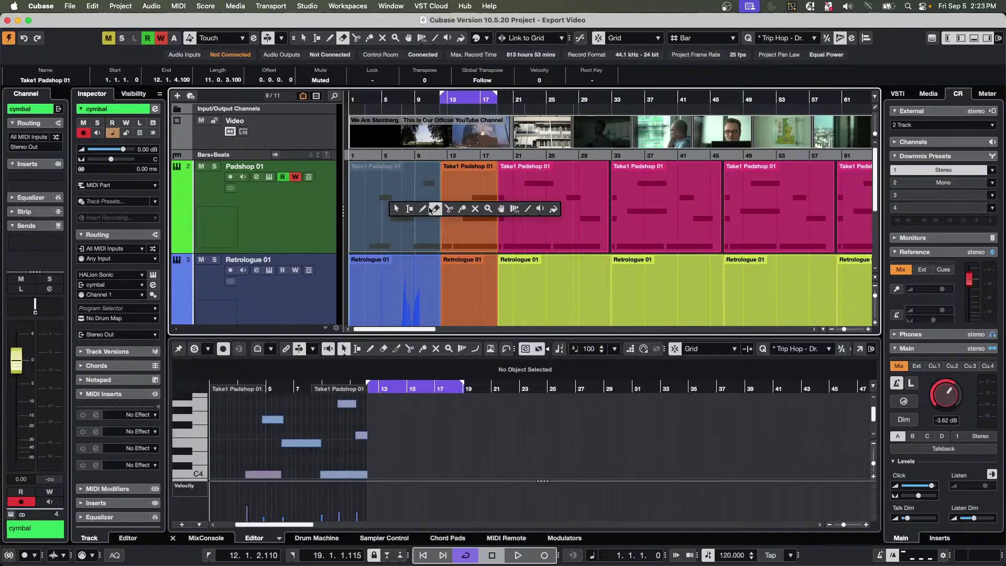
click(476, 209)
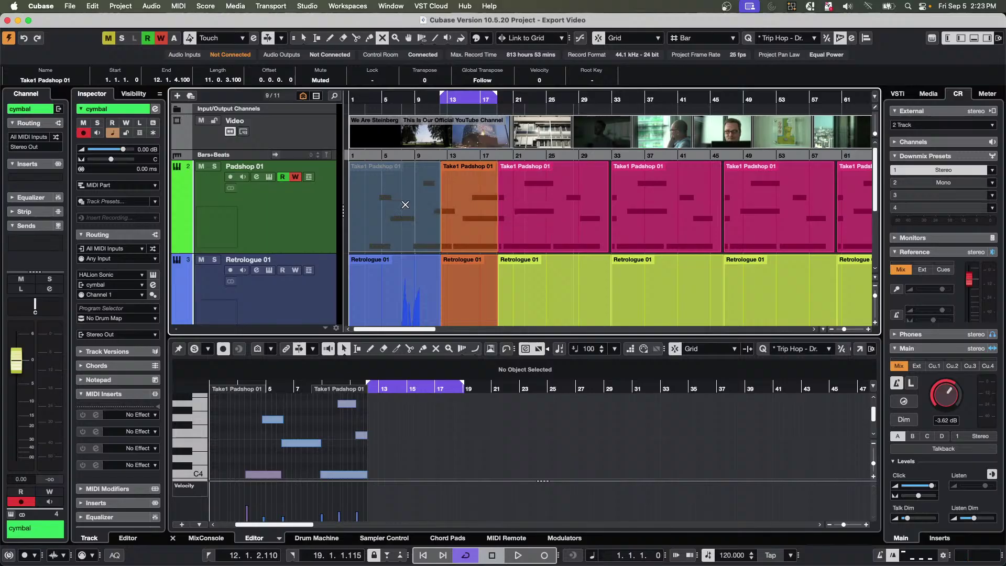
click(405, 205)
right_click(399, 209)
click(397, 209)
click(401, 222)
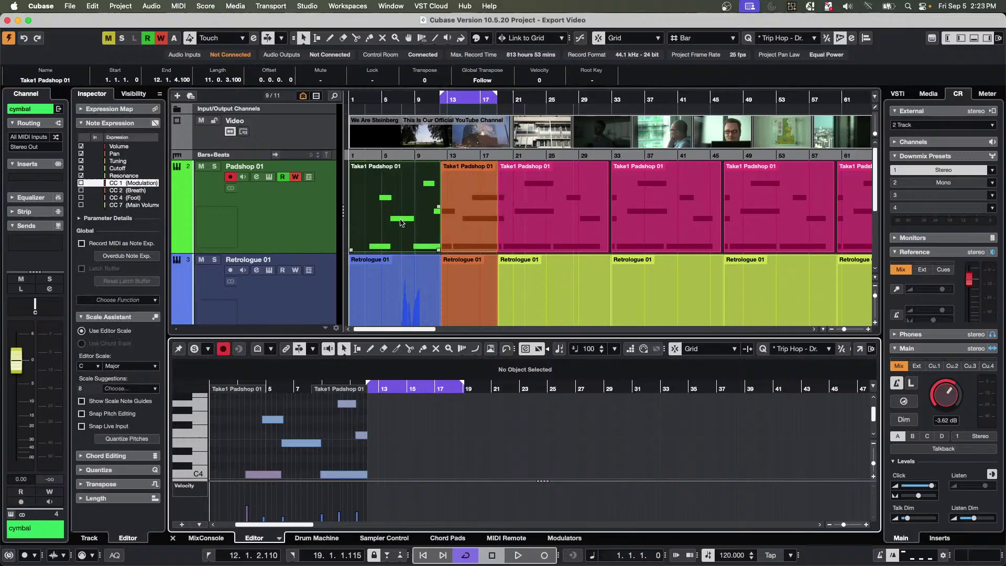
Open the Note Expression editor for the Padshop note starting at bar 6 and activate the Draw tool for CC 1 (Modulation).
right_click(299, 446)
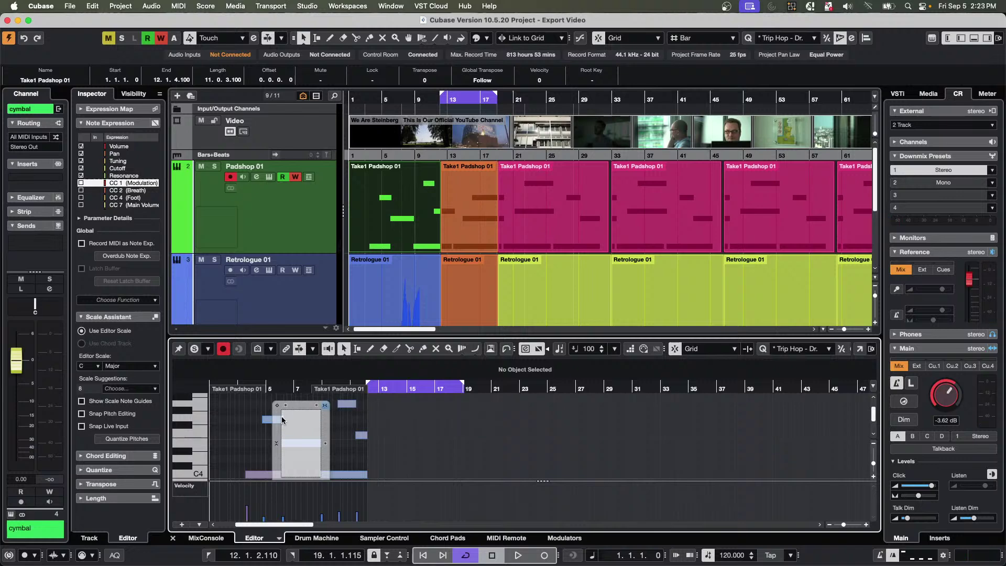
right_click(299, 436)
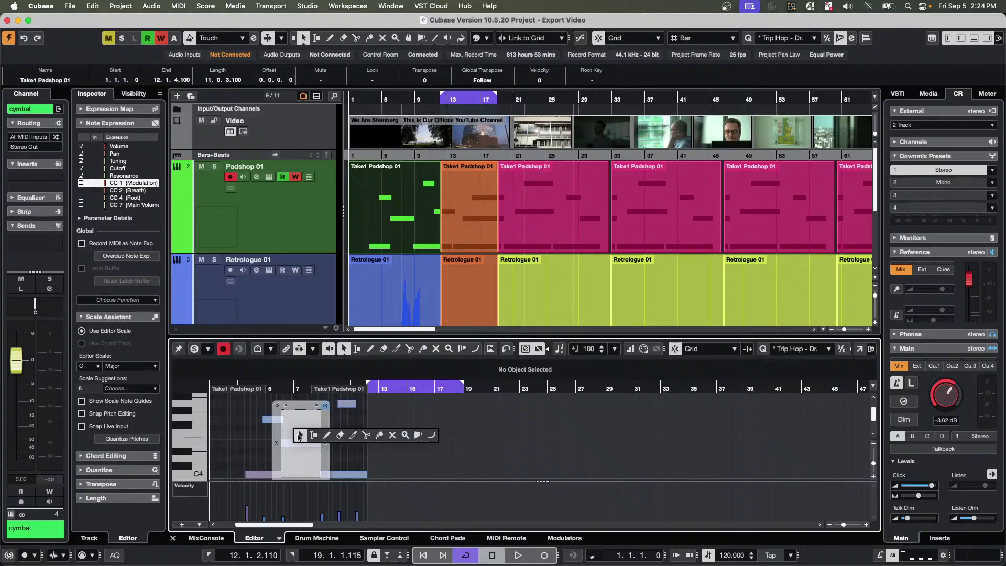
click(327, 435)
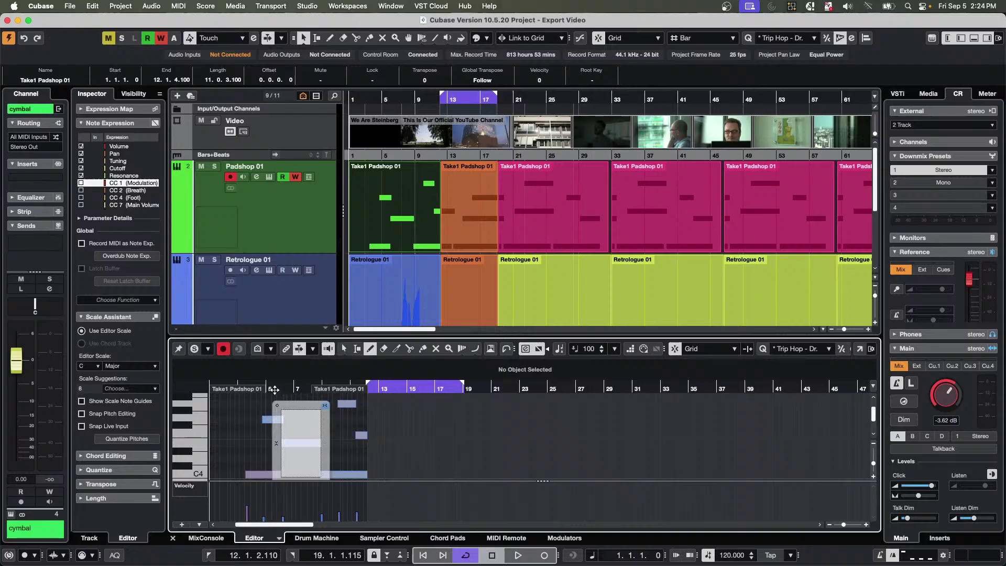
drag(274, 389, 275, 411)
Try drawing a falling and rising CC 1 (Modulation) curve across the note and lowering its end, and undo the edits.
drag(336, 424, 407, 457)
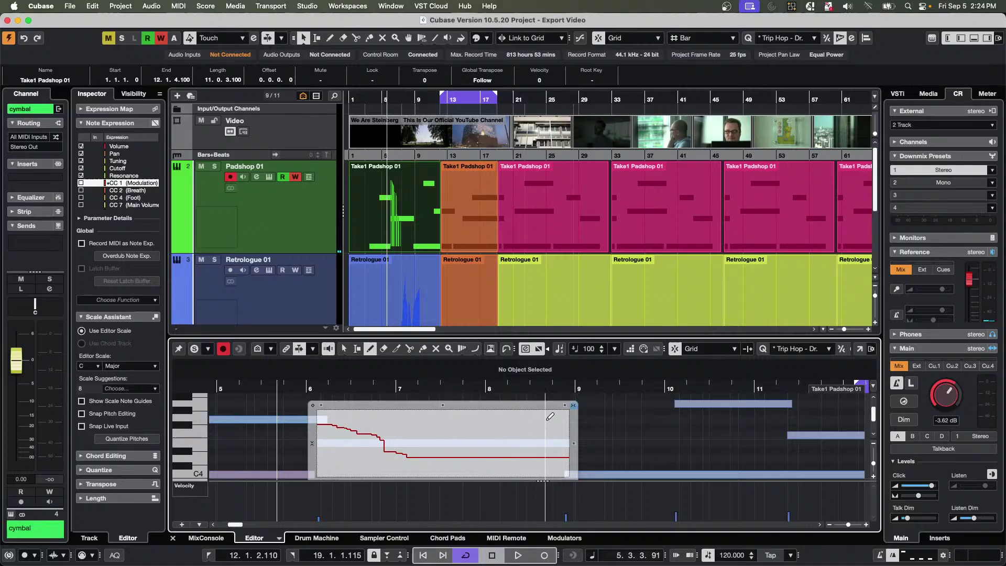
mouse_move(547, 420)
mouse_down()
mouse_move(568, 419)
mouse_move(376, 467)
mouse_up()
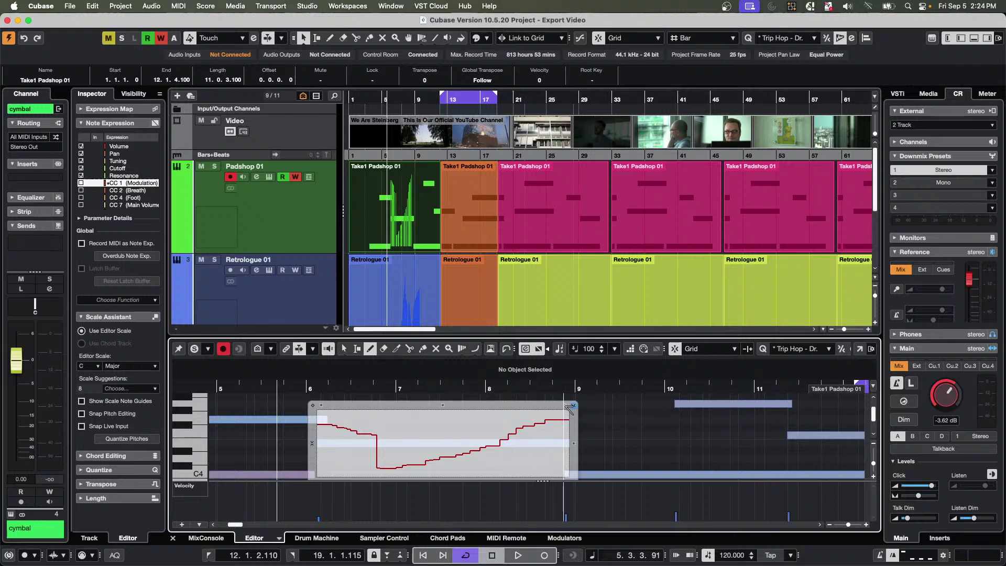
mouse_move(568, 408)
mouse_down()
mouse_move(570, 442)
mouse_move(570, 419)
mouse_up()
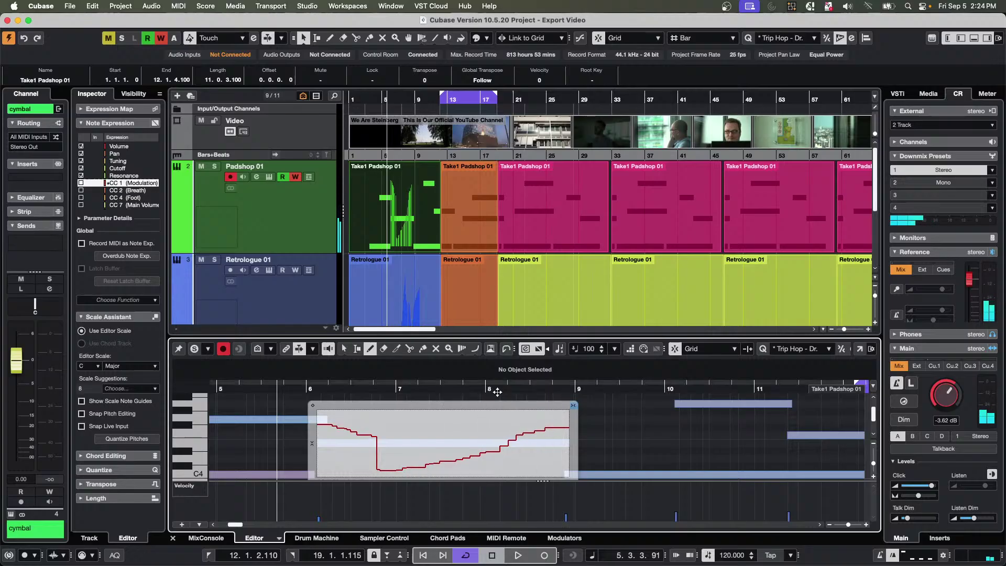
key(super+z)
key(super+z)
key(super+z)
key(super+z)
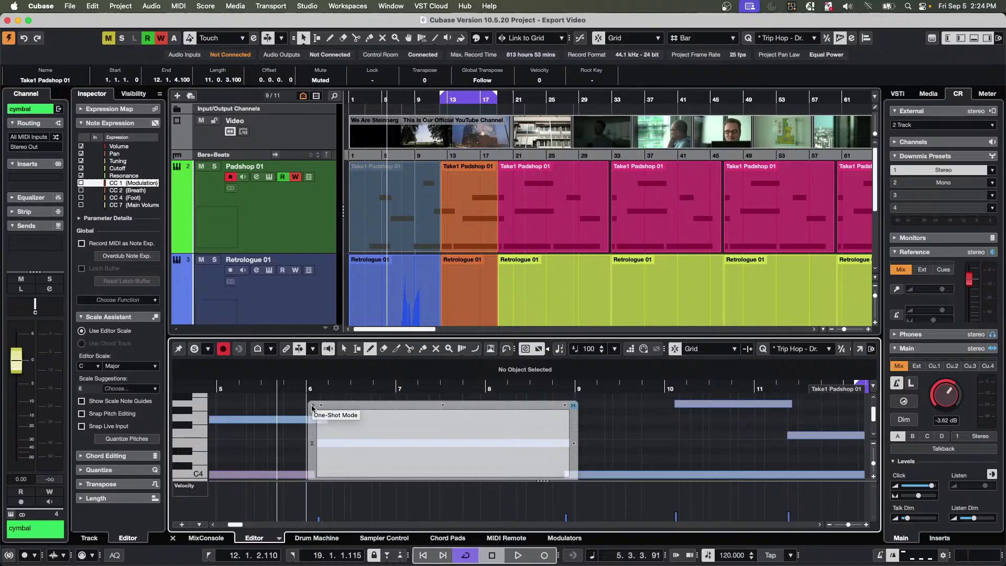
Draw a flat CC 1 (Modulation) line across the bar 6 note, adjust its level, and step it down just after bar 8.
click(351, 414)
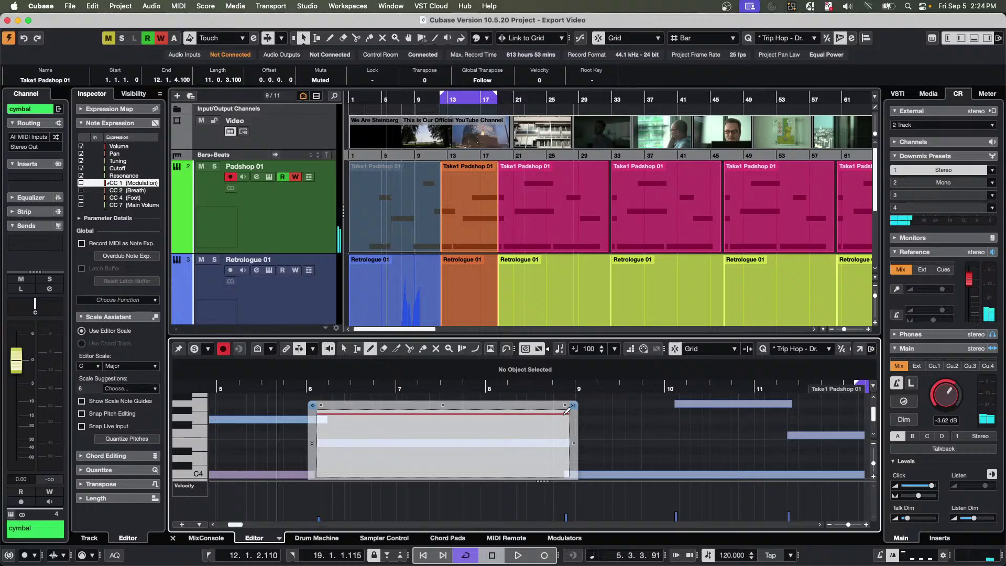
drag(567, 414, 553, 444)
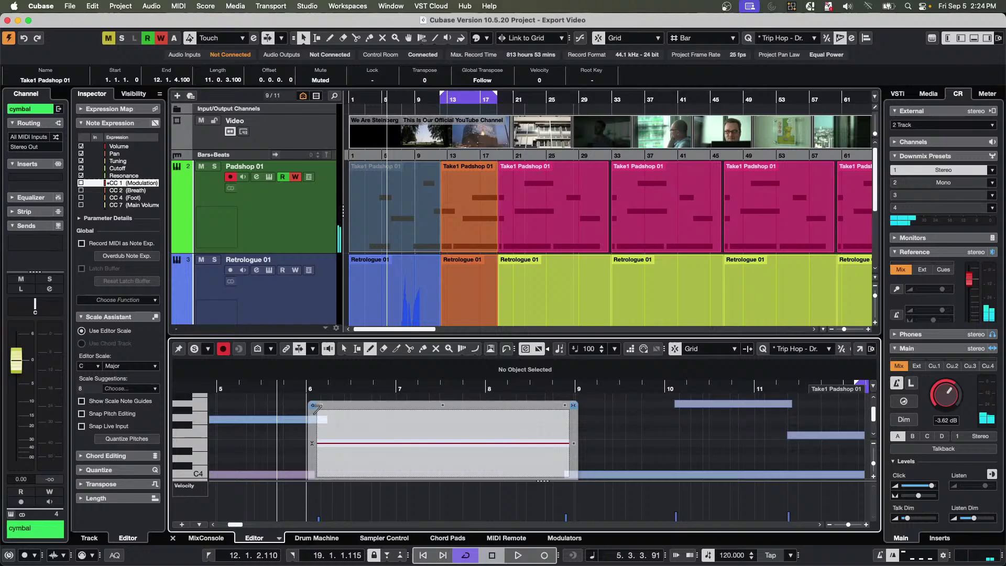
mouse_move(317, 414)
mouse_down()
mouse_move(319, 387)
mouse_move(318, 423)
mouse_up()
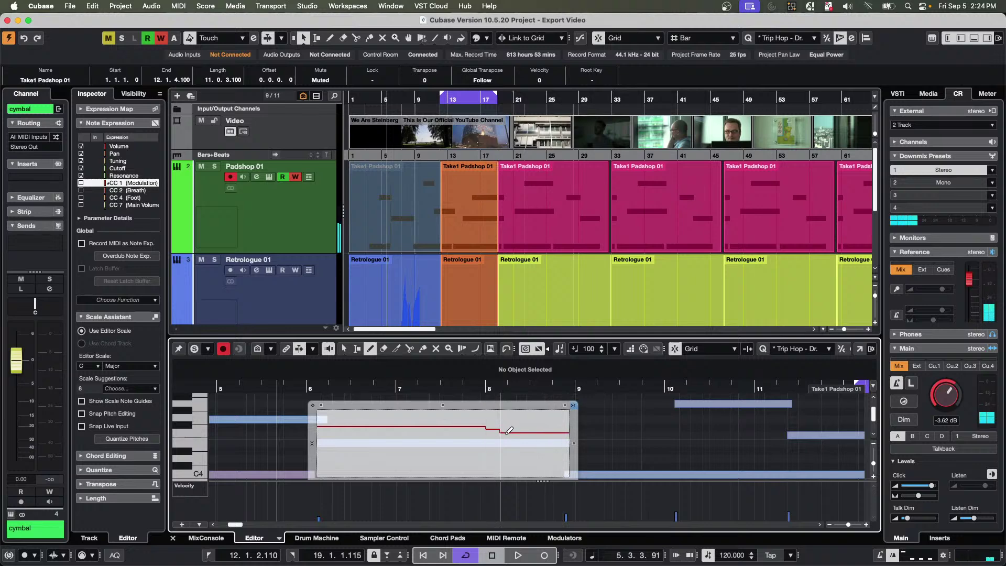
drag(499, 426, 505, 437)
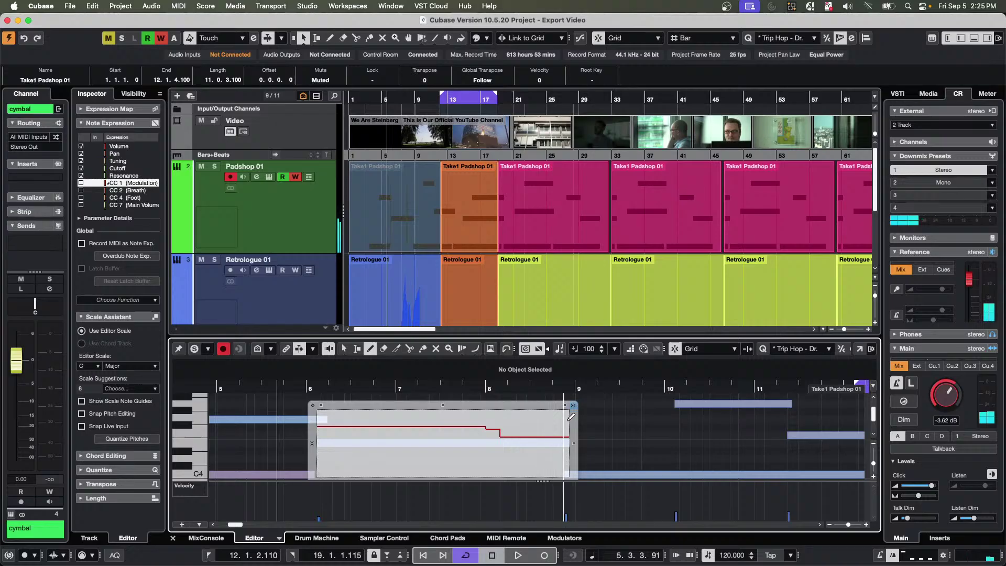
Lower the end of the bar 6 note's CC 1 (Modulation) curve further and scale the whole curve down vertically.
key(super+z)
key(super+z)
key(super+shift+z)
key(super+shift+z)
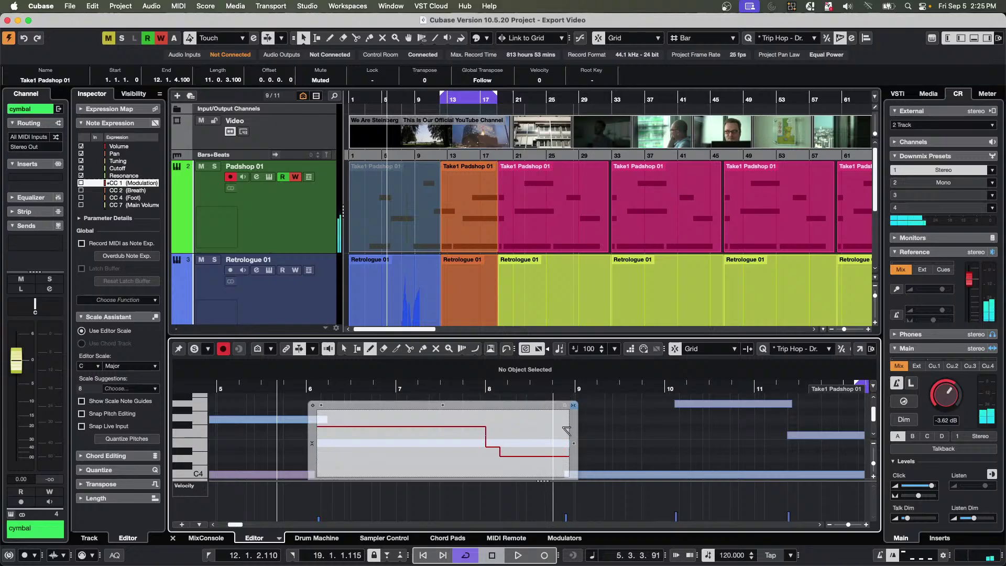
key(super+shift+z)
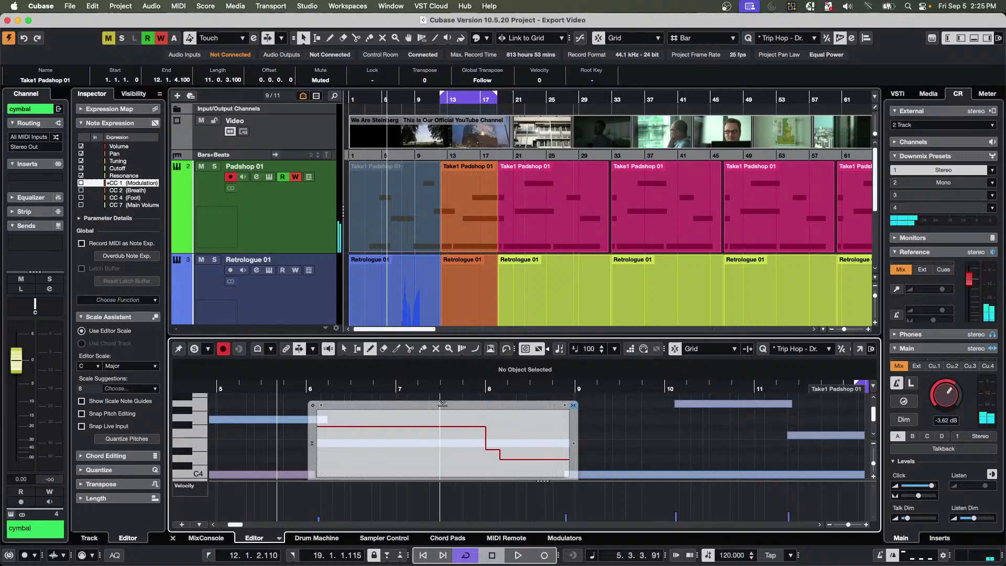
drag(443, 405, 445, 447)
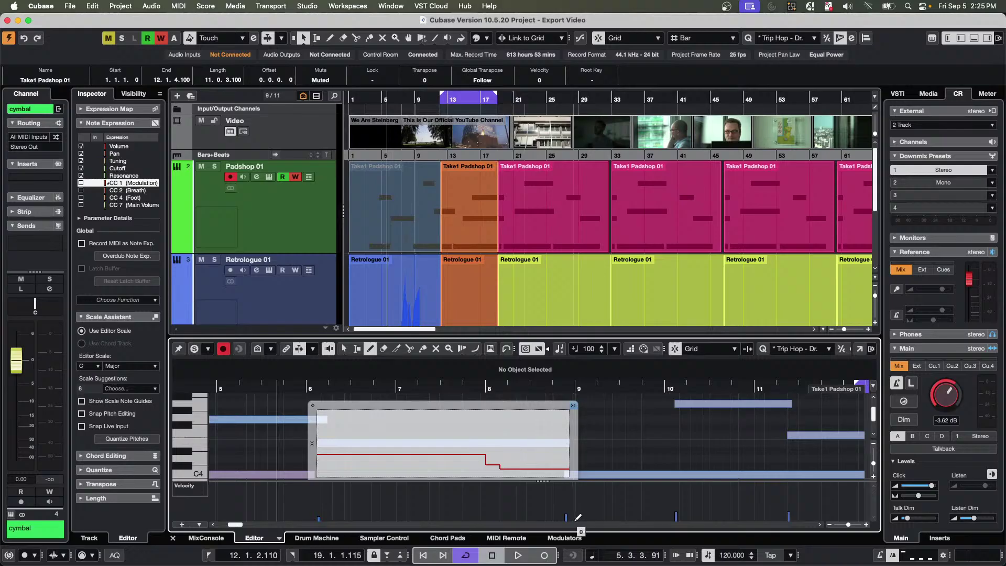
key(1)
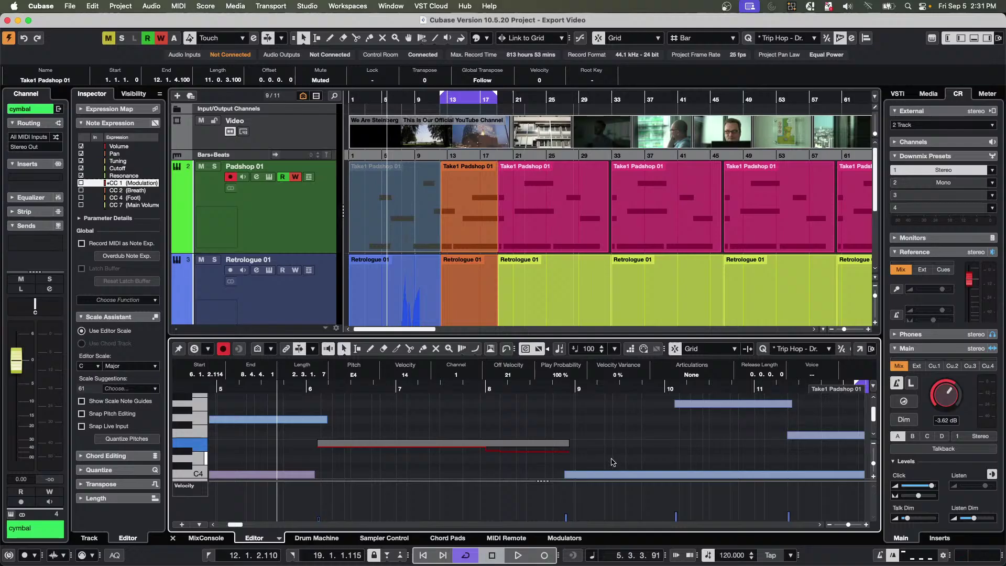
Open the Note Expression editor for the note at bar 5 and draw a rising Parabola curve for CC 1 (Modulation).
double_click(365, 445)
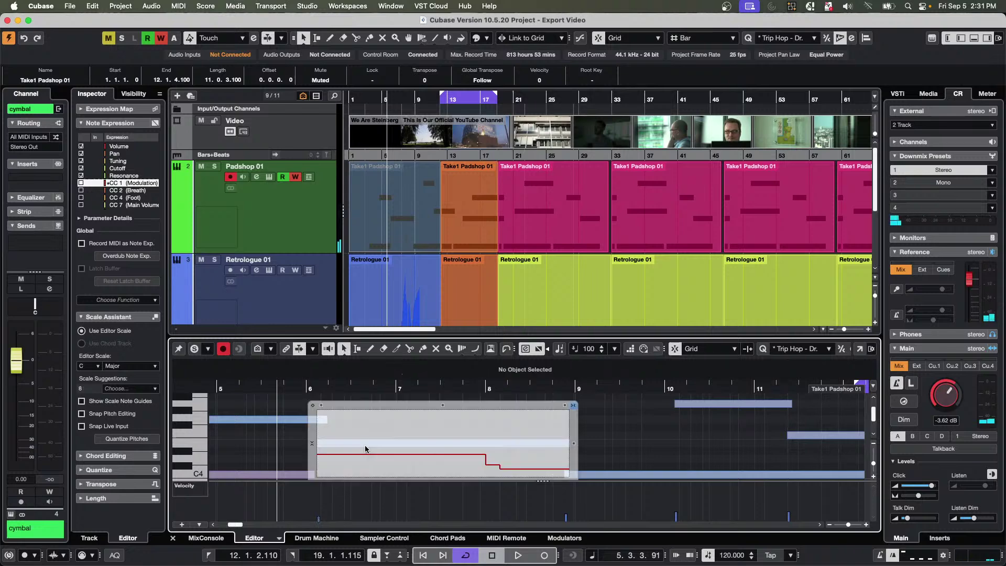
double_click(257, 422)
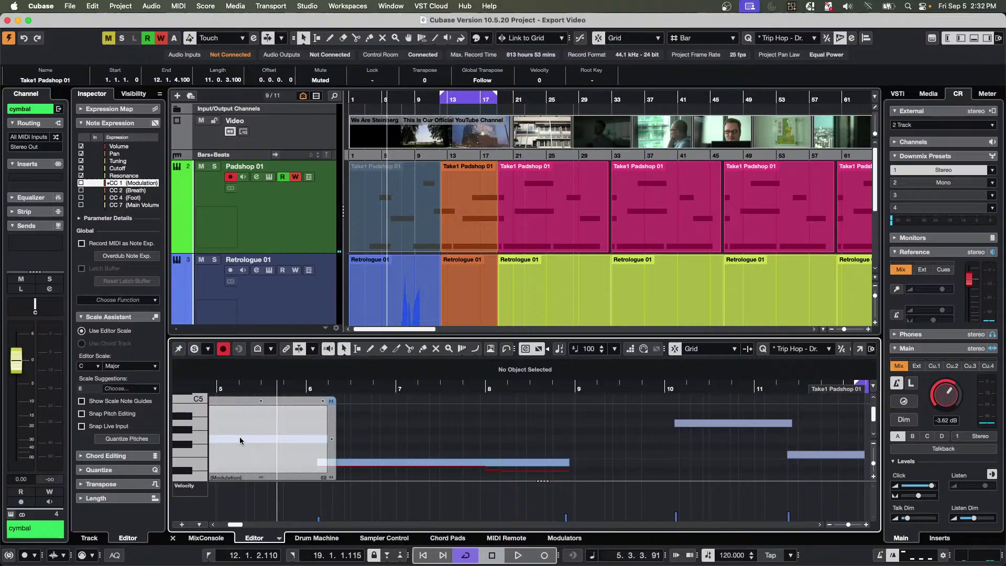
right_click(226, 438)
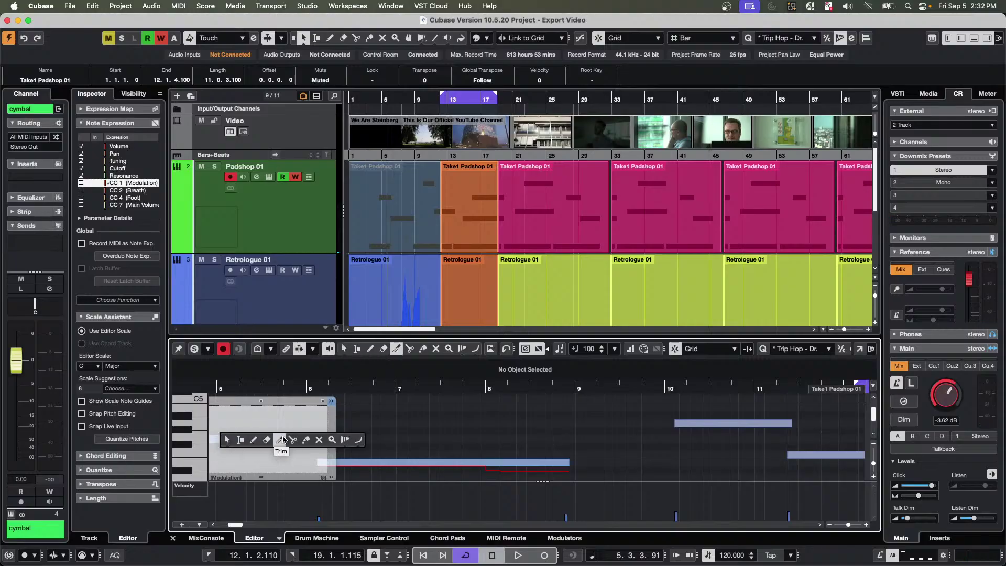
click(360, 445)
drag(217, 458, 306, 416)
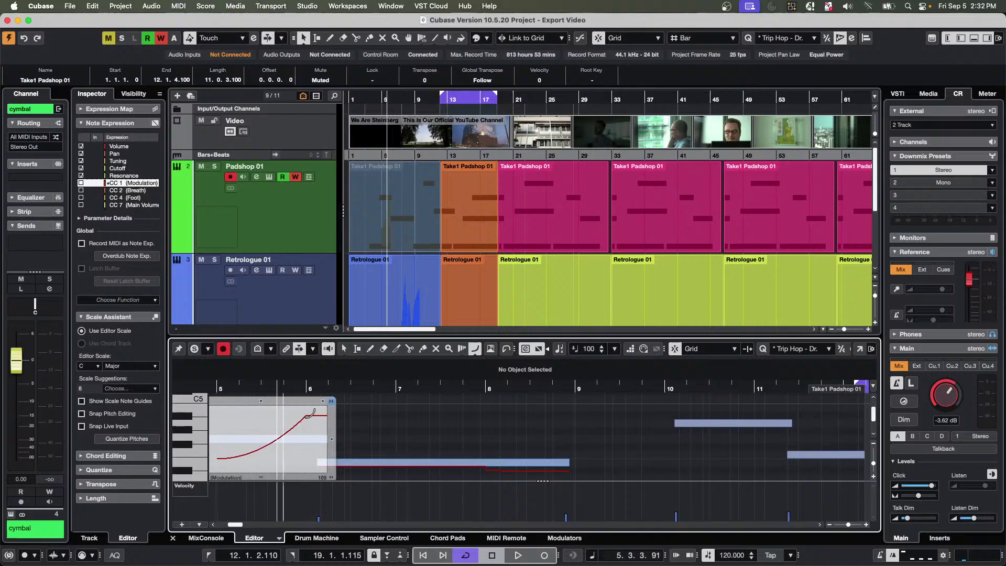
Open the Note Expression editor for the note at bar 10 and draw a straight rising CC 1 (Modulation) ramp with the Line shape.
right_click(642, 417)
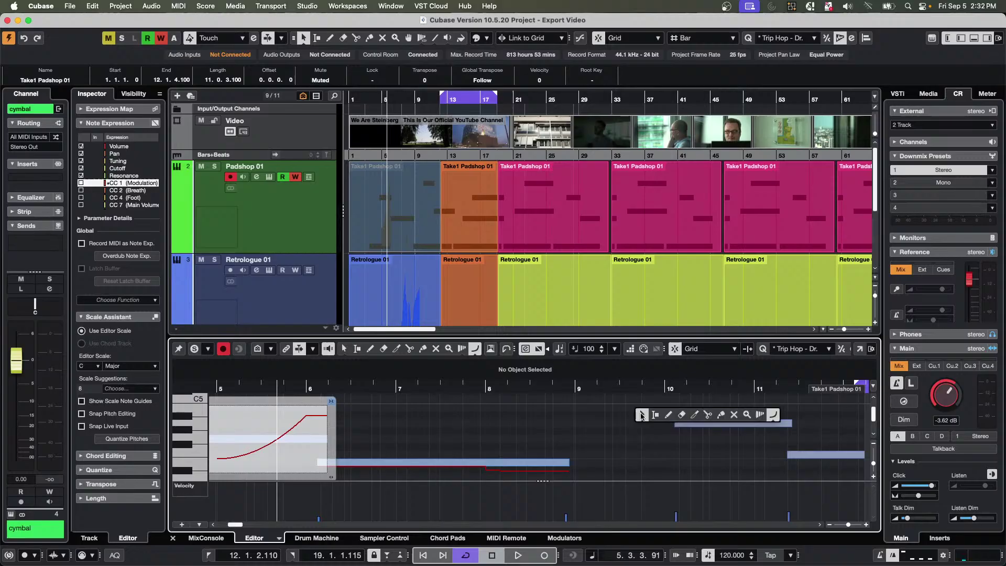
click(641, 417)
double_click(716, 424)
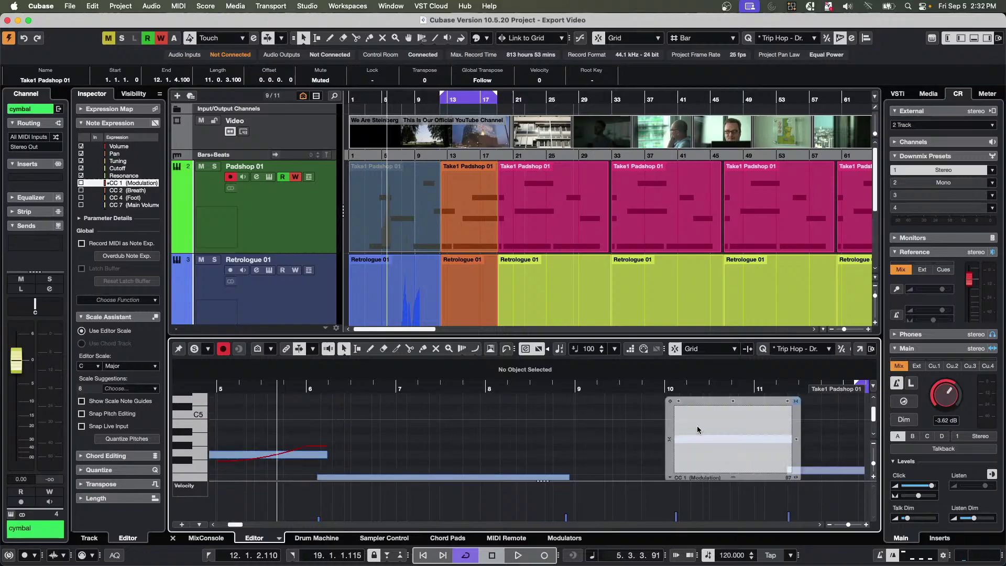
right_click(704, 430)
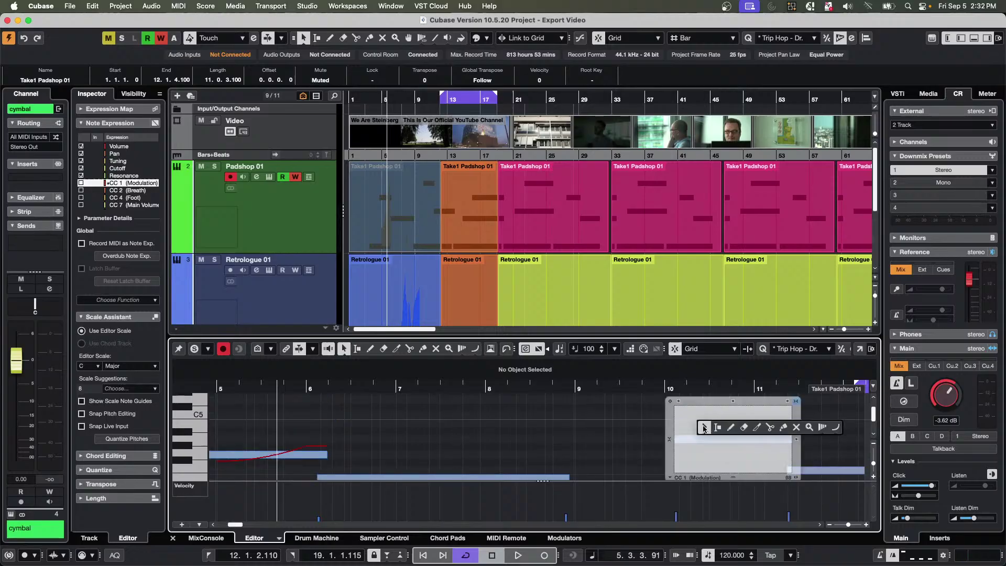
click(834, 429)
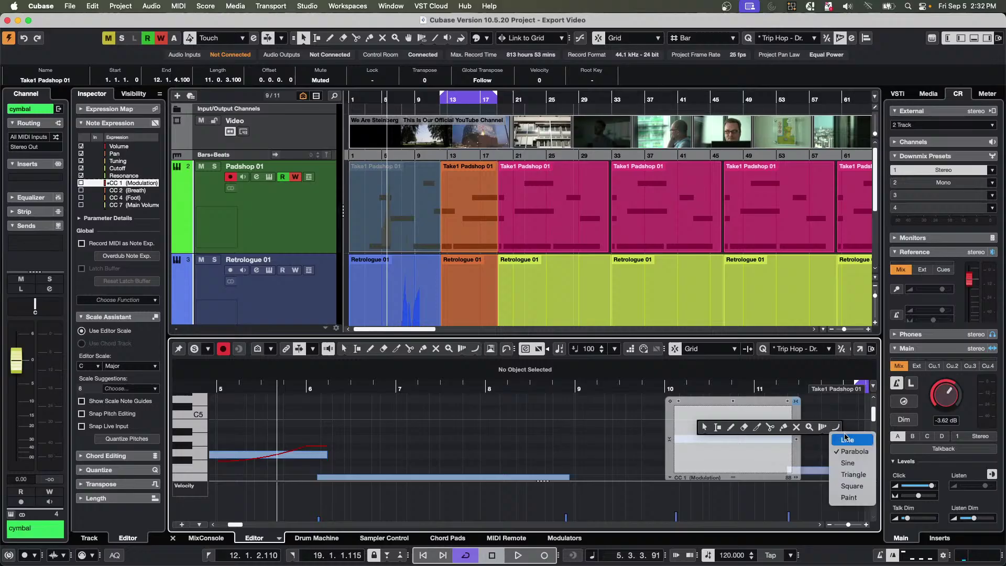
click(851, 464)
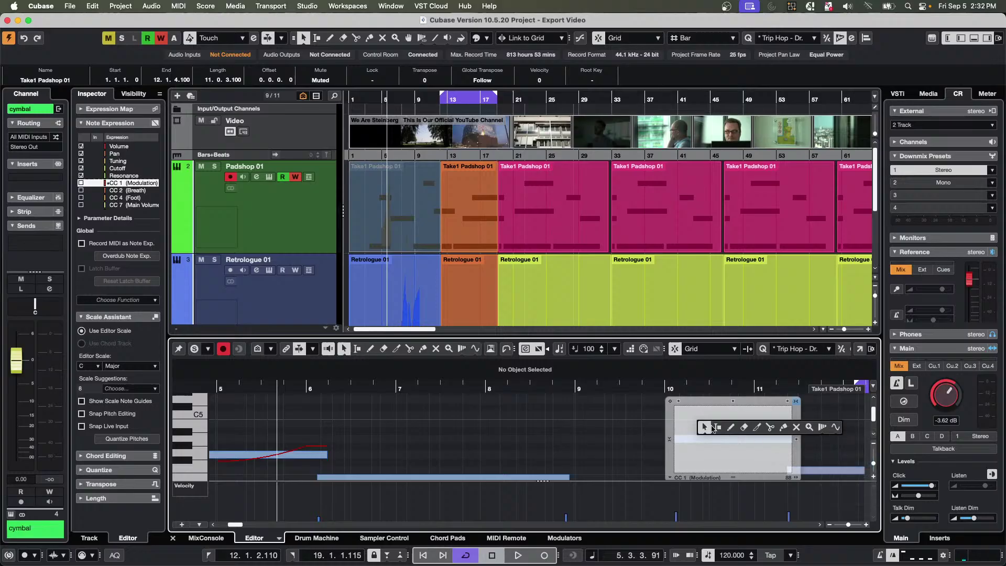
right_click(969, 430)
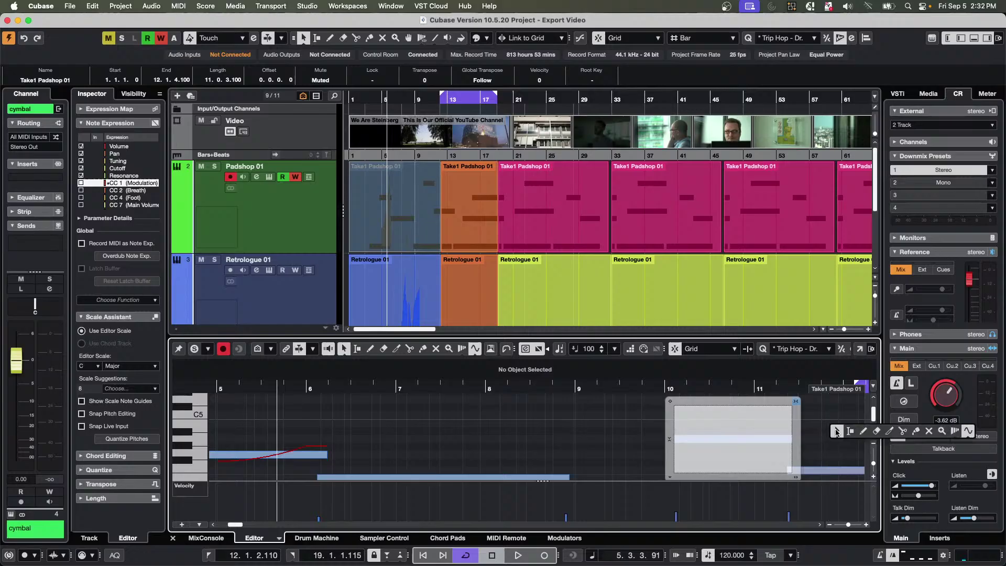
click(969, 433)
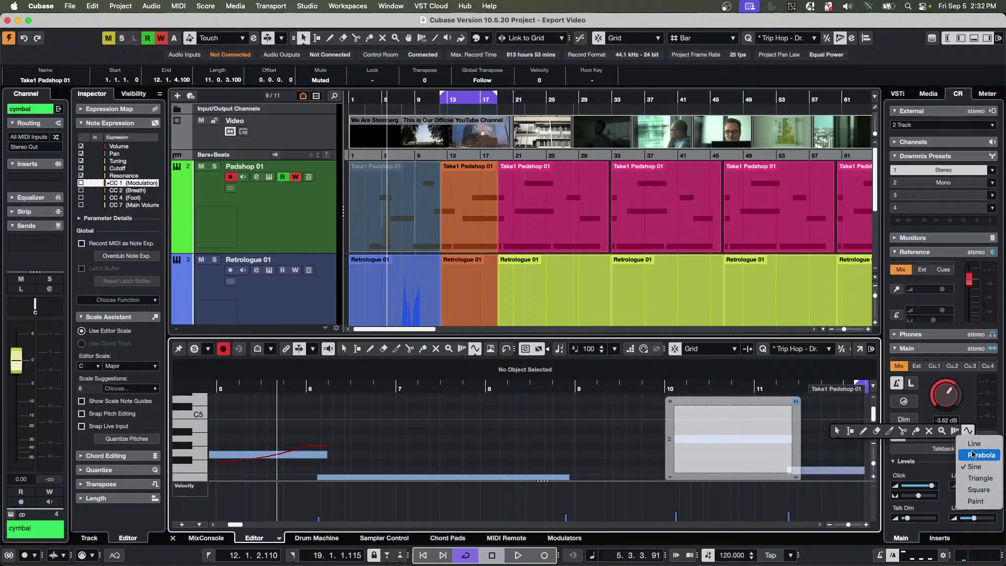
click(974, 444)
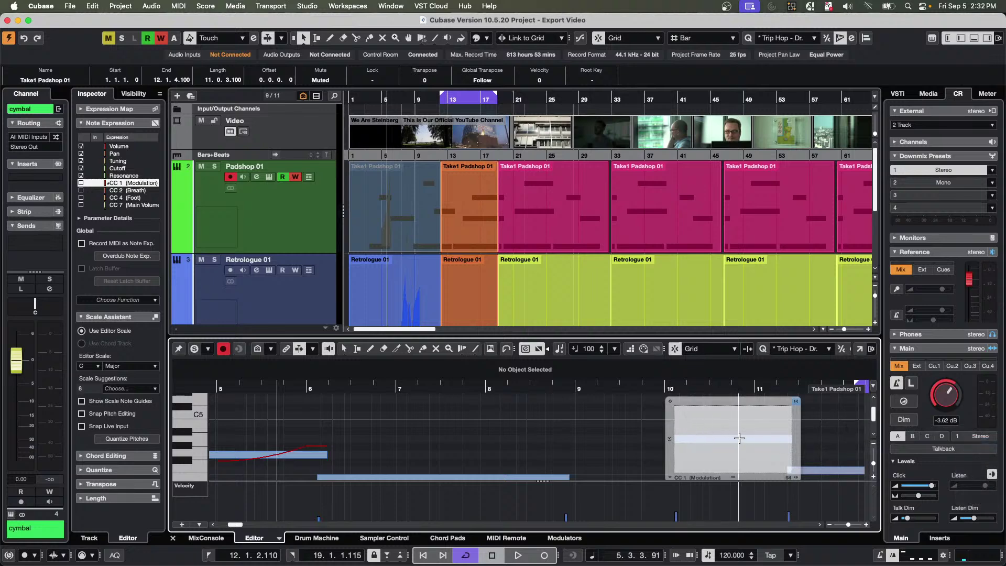
drag(680, 468, 788, 409)
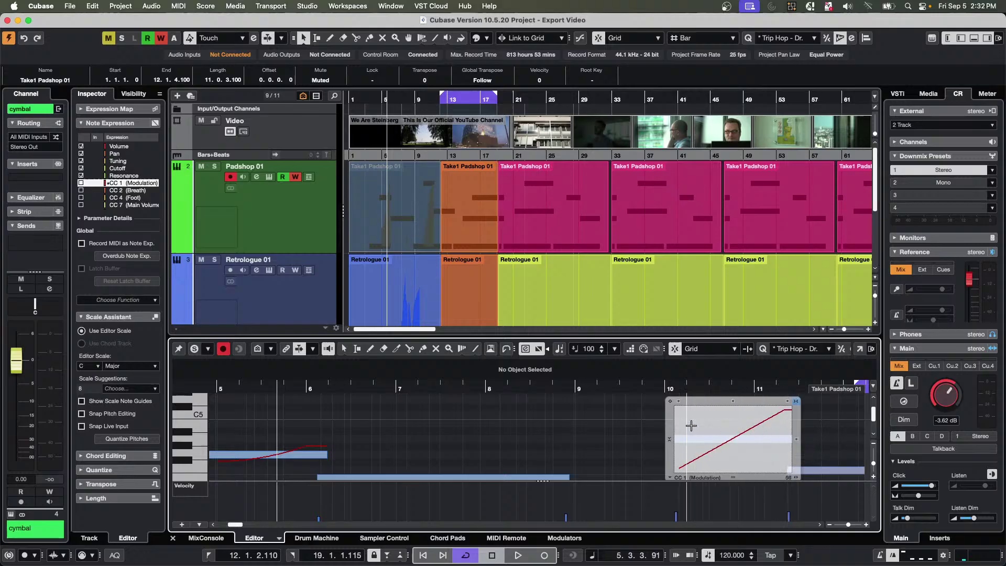
key(1)
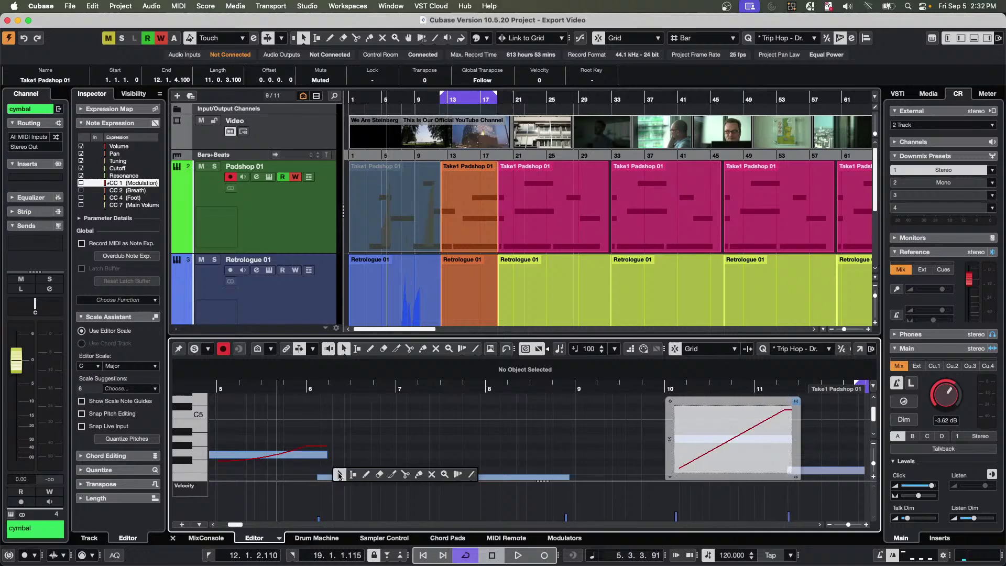
Reopen the Note Expression editor for the bar 6 note and replace its stepped CC 1 (Modulation) curve with a rising Parabola.
click(350, 478)
scroll(350, 478, down, 2)
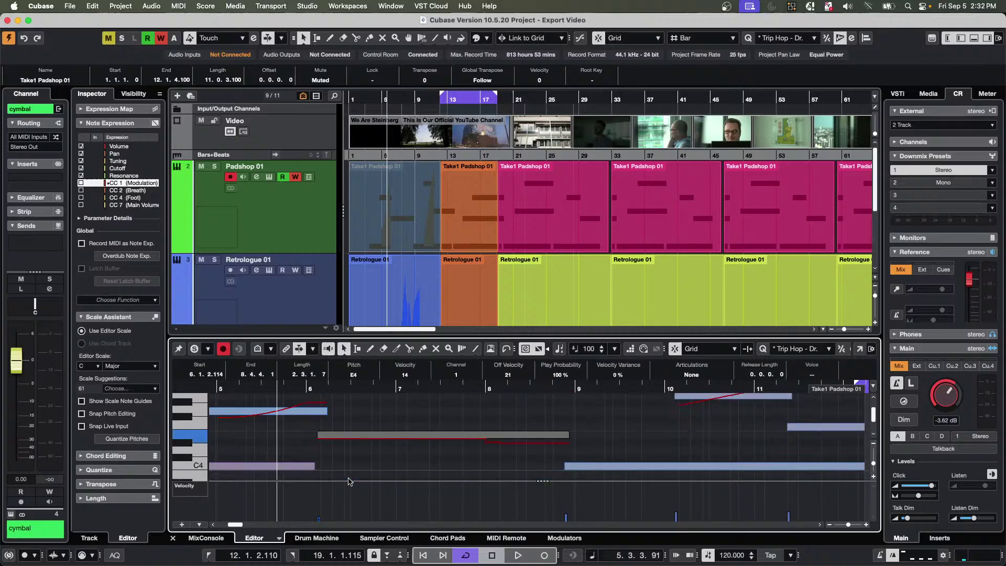
double_click(375, 435)
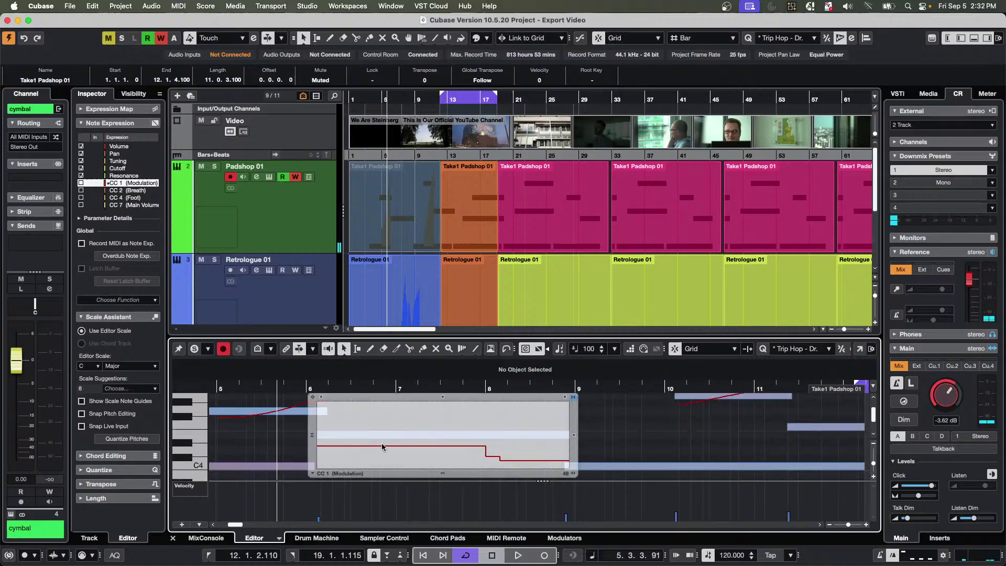
right_click(367, 445)
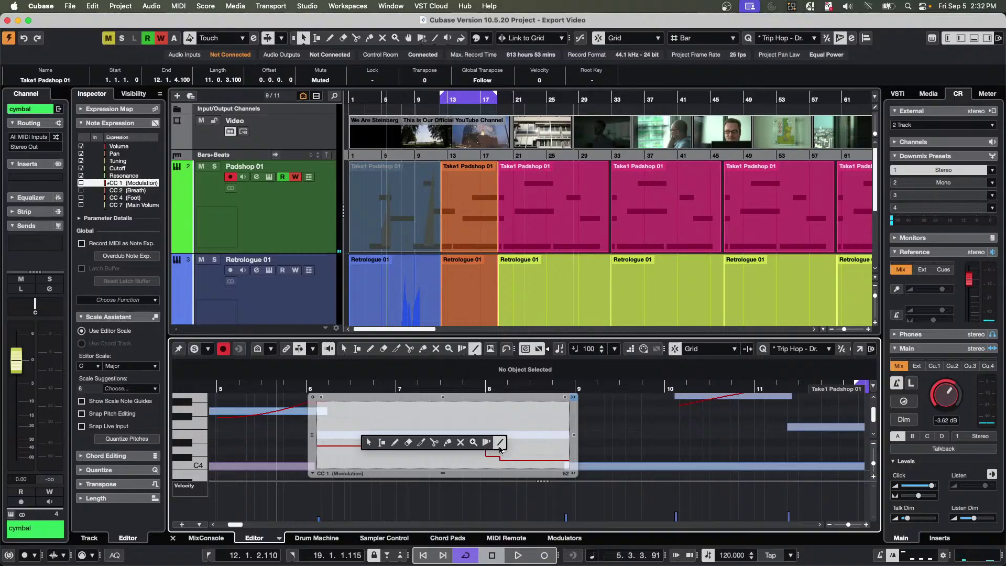
click(499, 446)
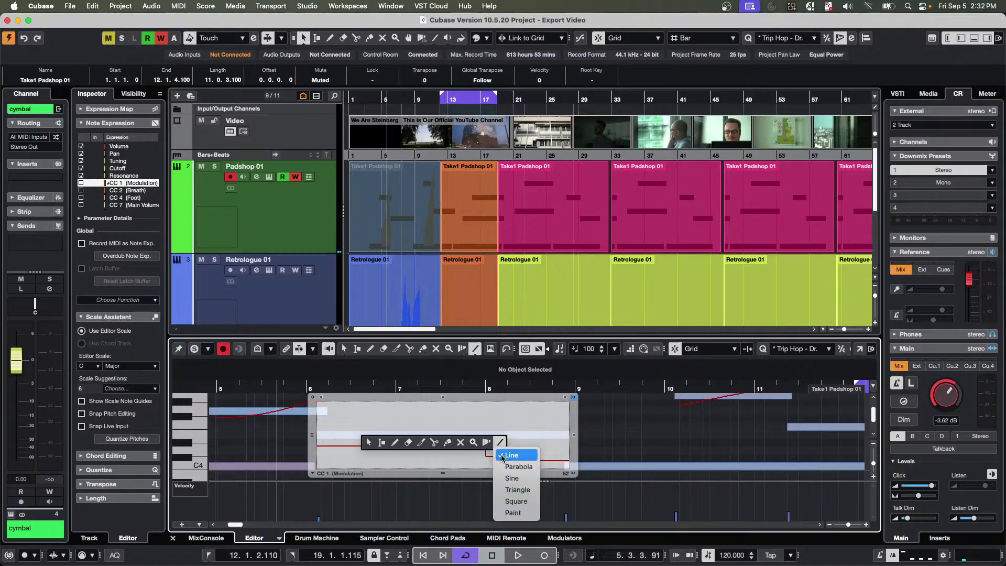
click(510, 467)
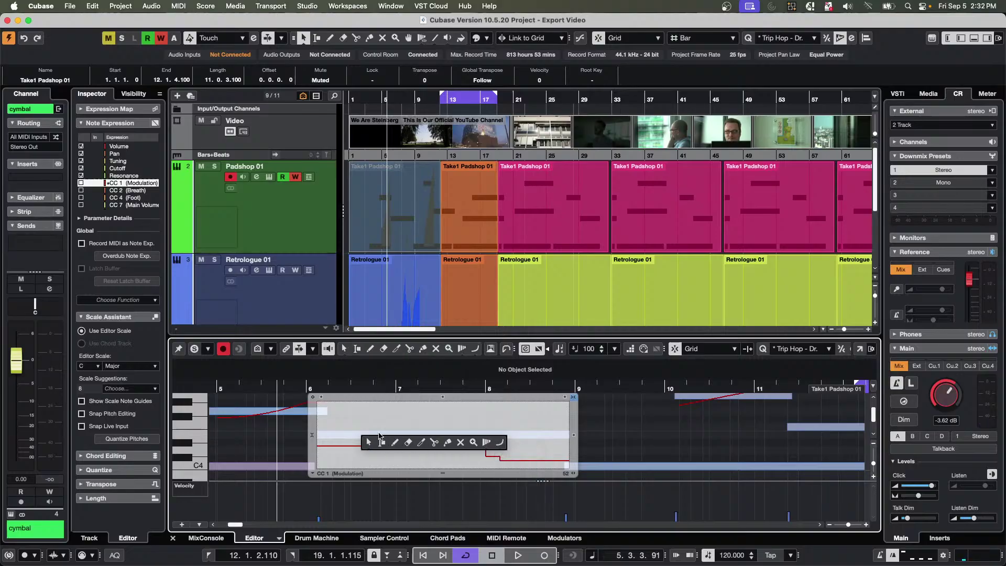
click(496, 444)
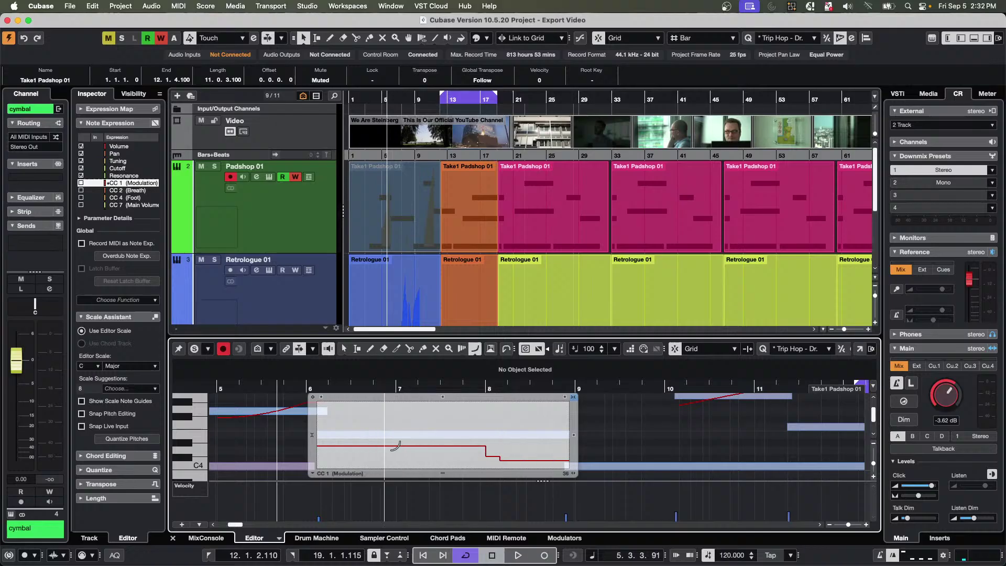
drag(320, 465, 567, 401)
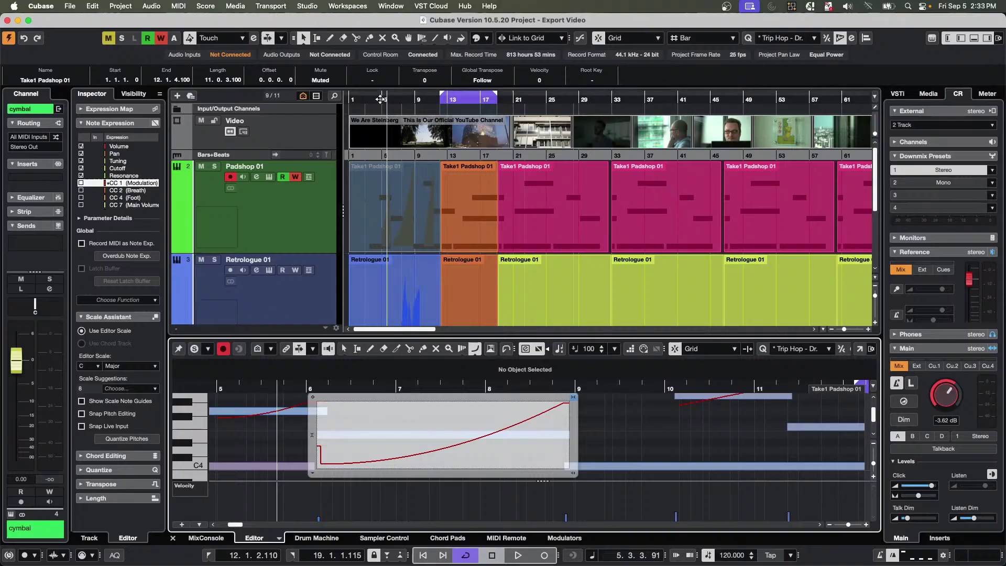
Open the recent project September 5 2025.cpr.
click(64, 7)
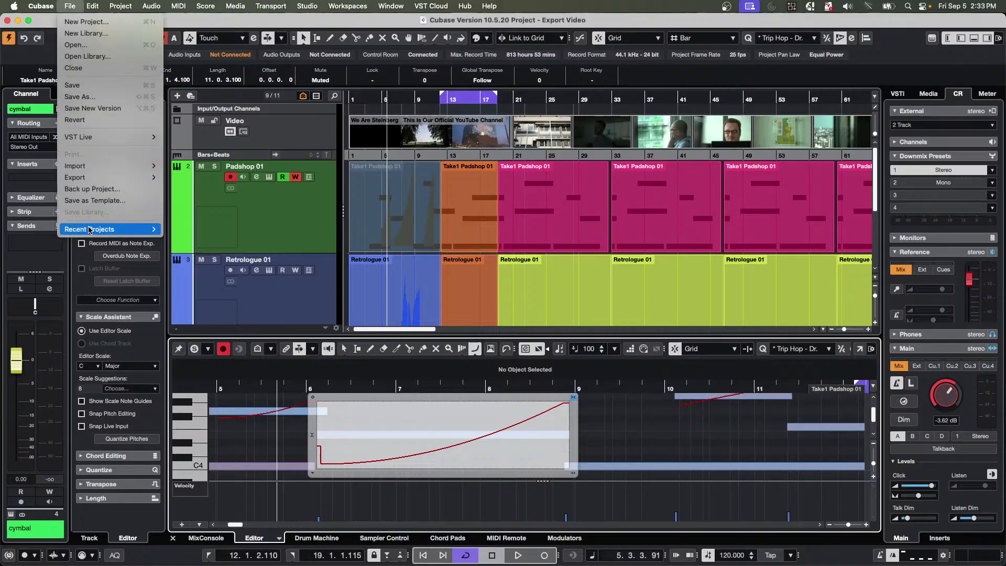
mouse_move(92, 230)
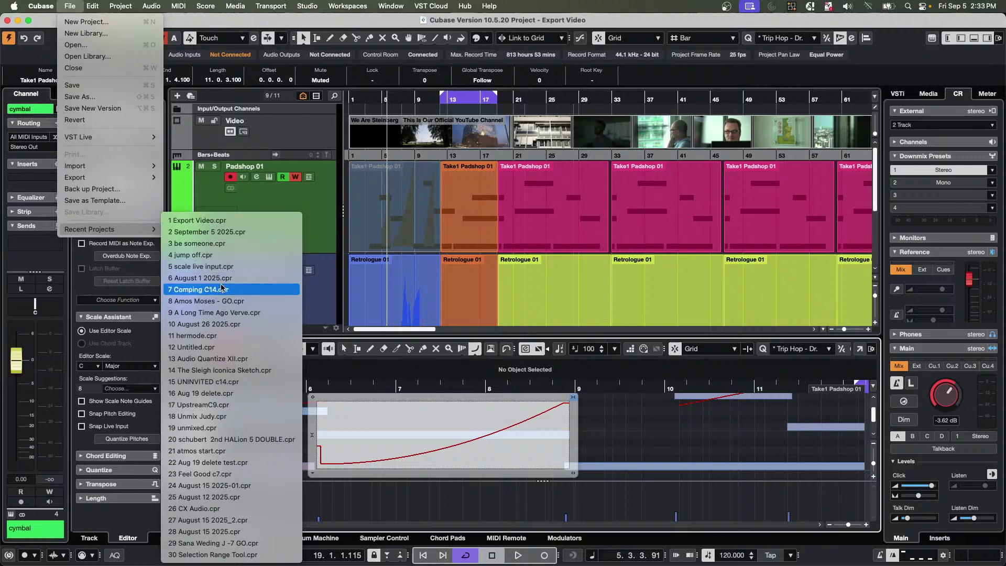
click(239, 231)
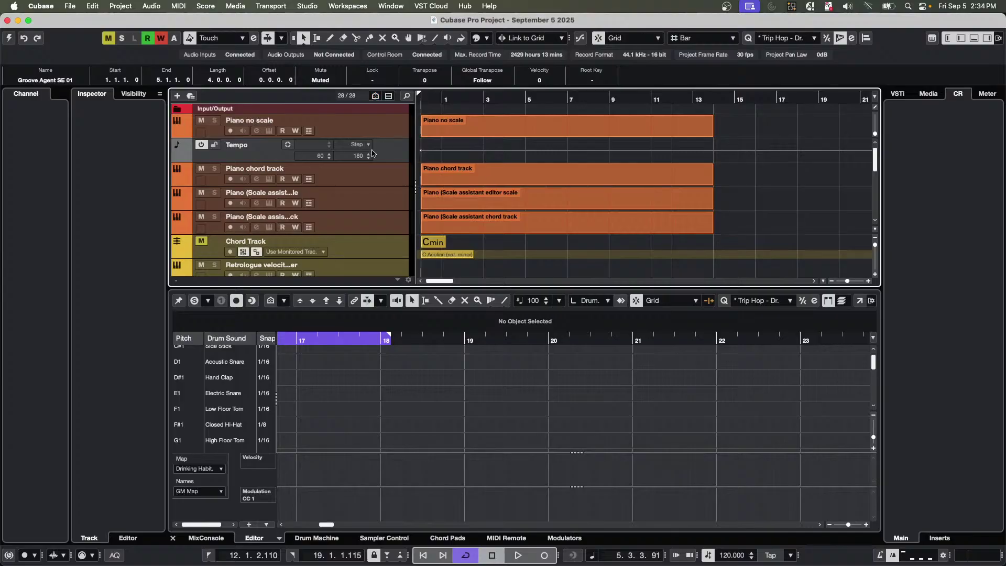
Select the Piano (Scale assistant chord track) part and look through the project's tracks down to the Groove Agent SE drum parts.
click(456, 229)
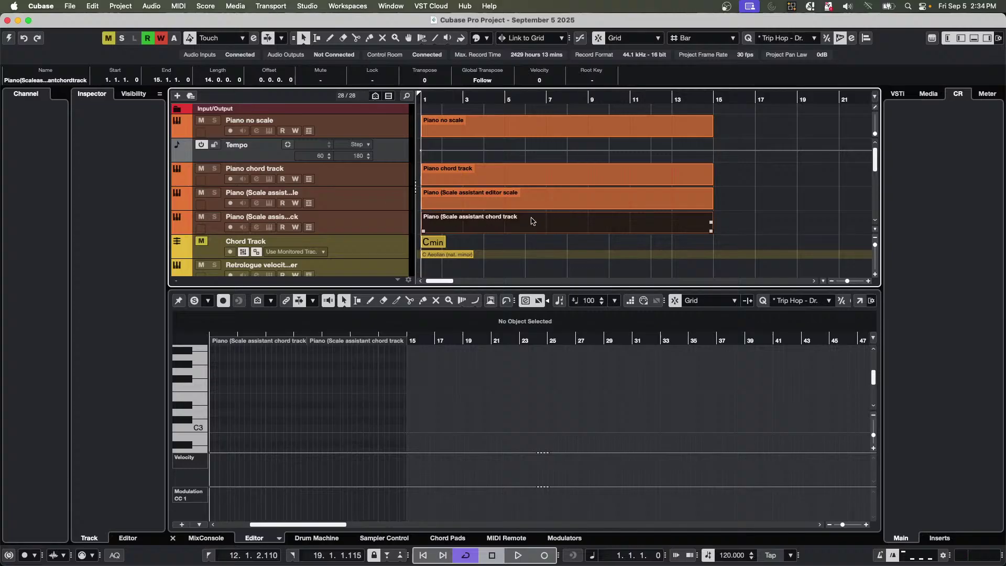
scroll(498, 230, down, 5)
scroll(498, 230, down, 4)
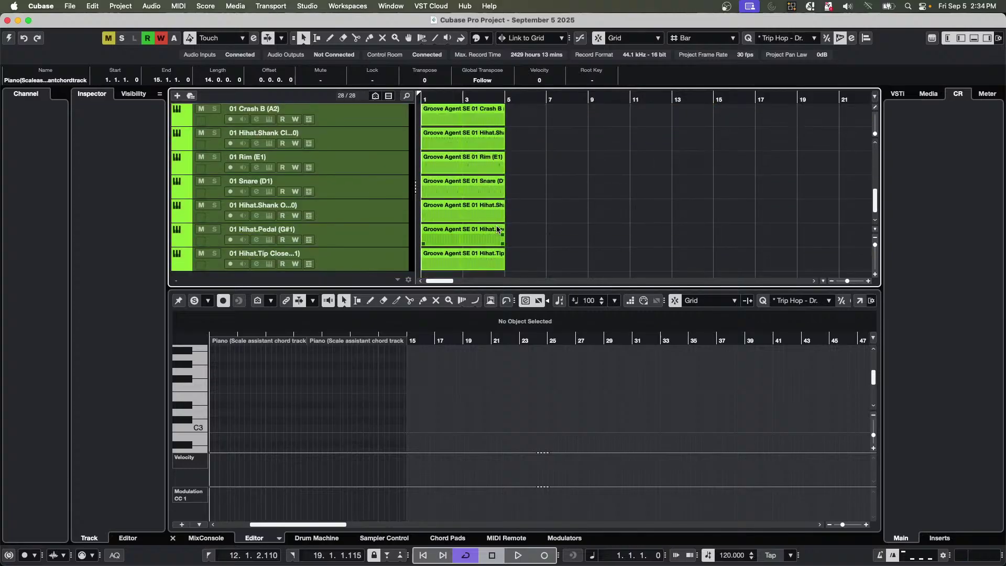
scroll(498, 230, up, 3)
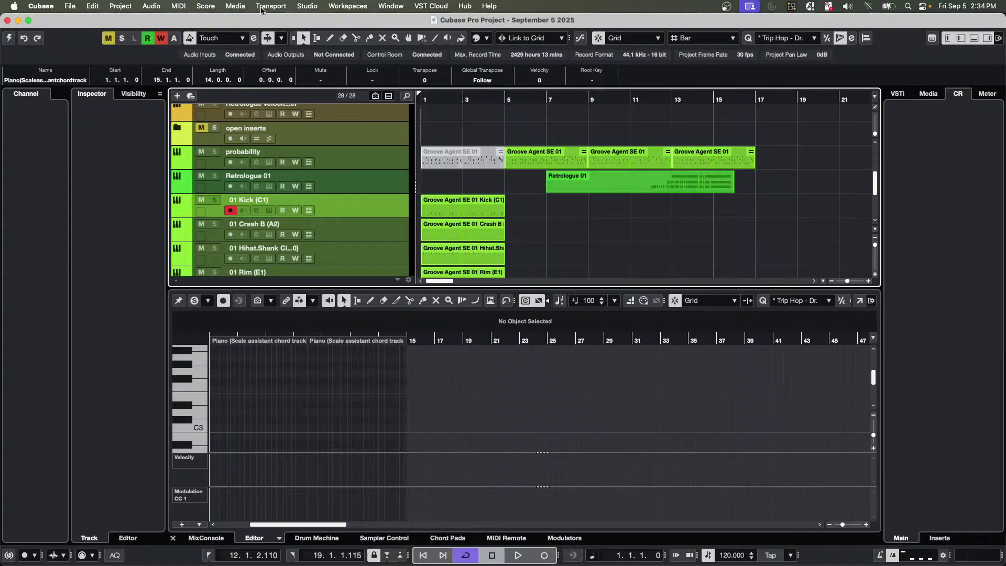
Revert the project to its previously saved version.
click(63, 5)
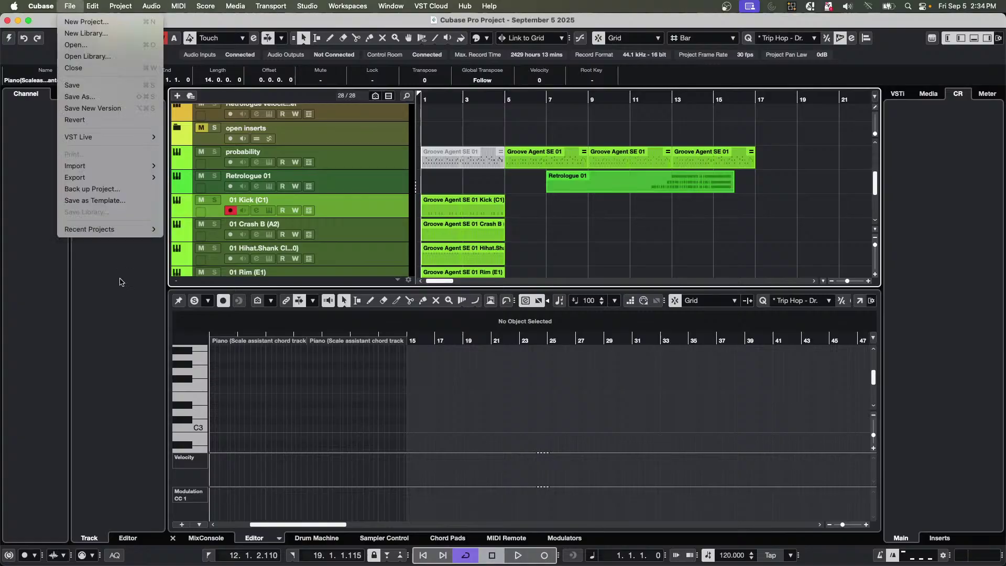
mouse_move(112, 180)
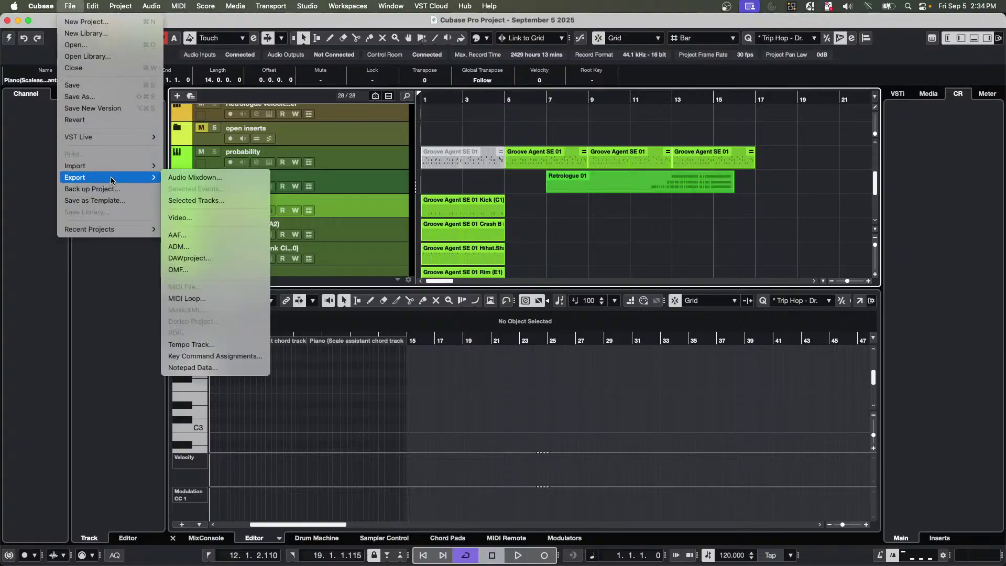
click(109, 120)
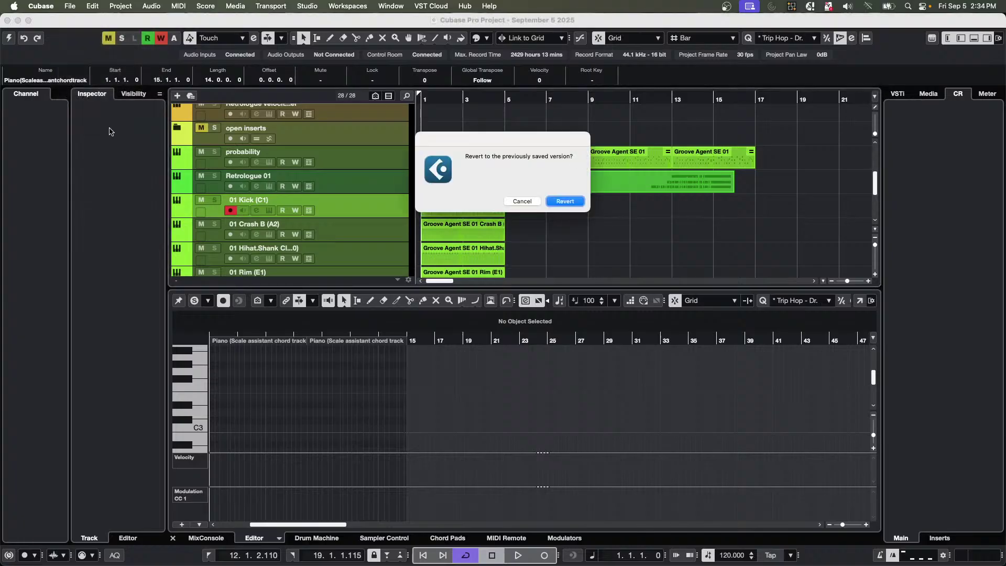
click(579, 204)
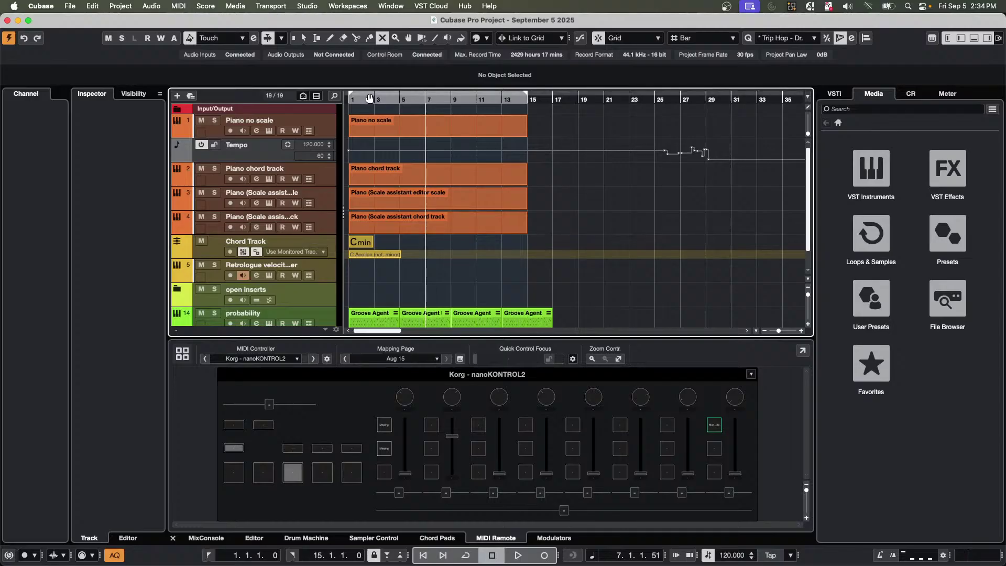
Select the first Groove Agent SE part on the probability track and check the track's Groove Agent SE instrument.
scroll(473, 190, down, 2)
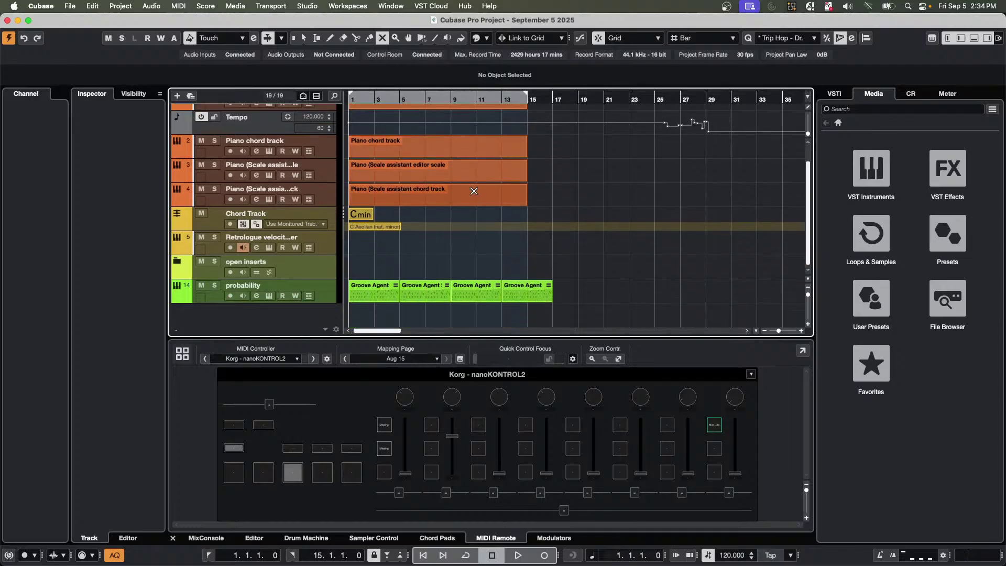
click(375, 297)
click(376, 297)
key(1)
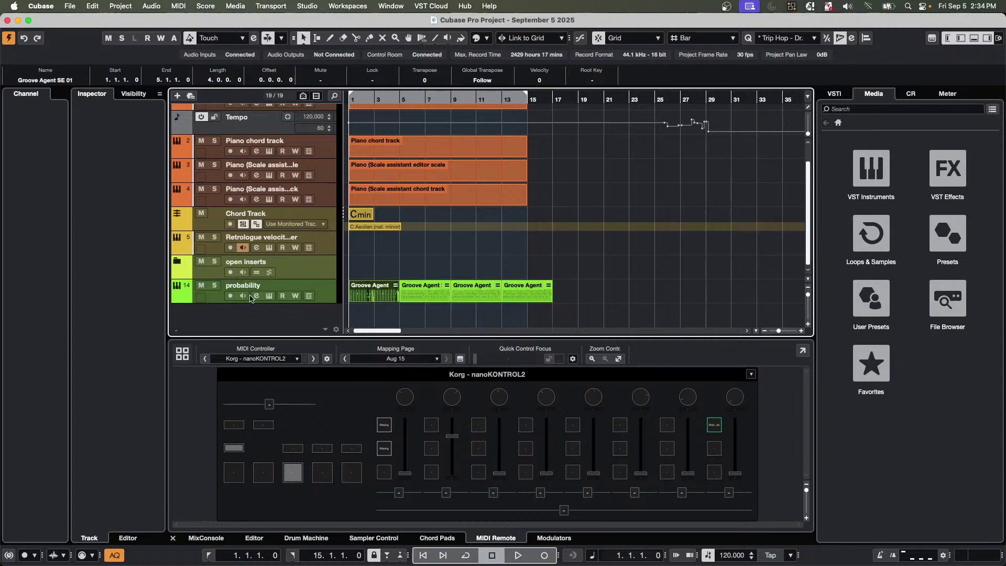
click(269, 295)
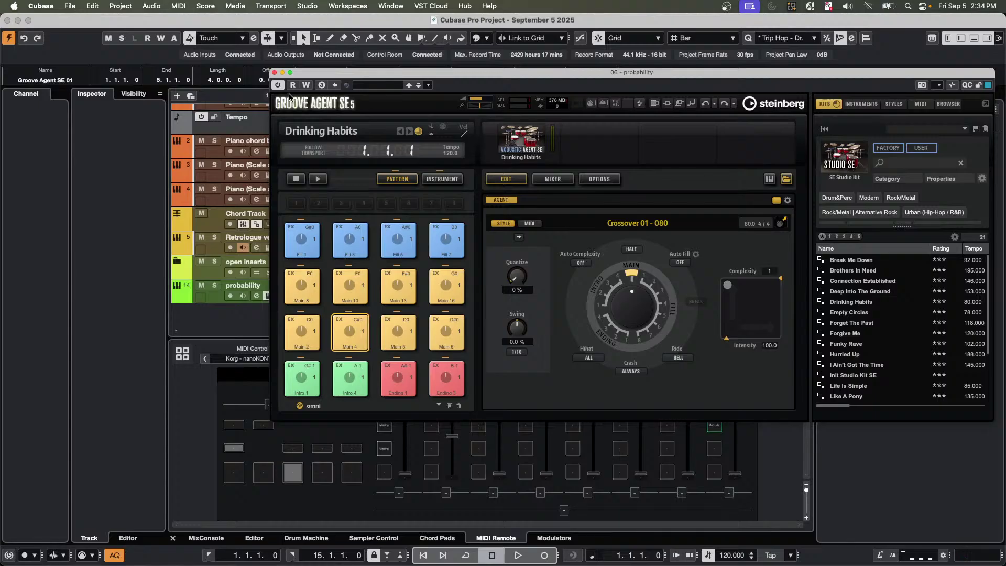
click(275, 73)
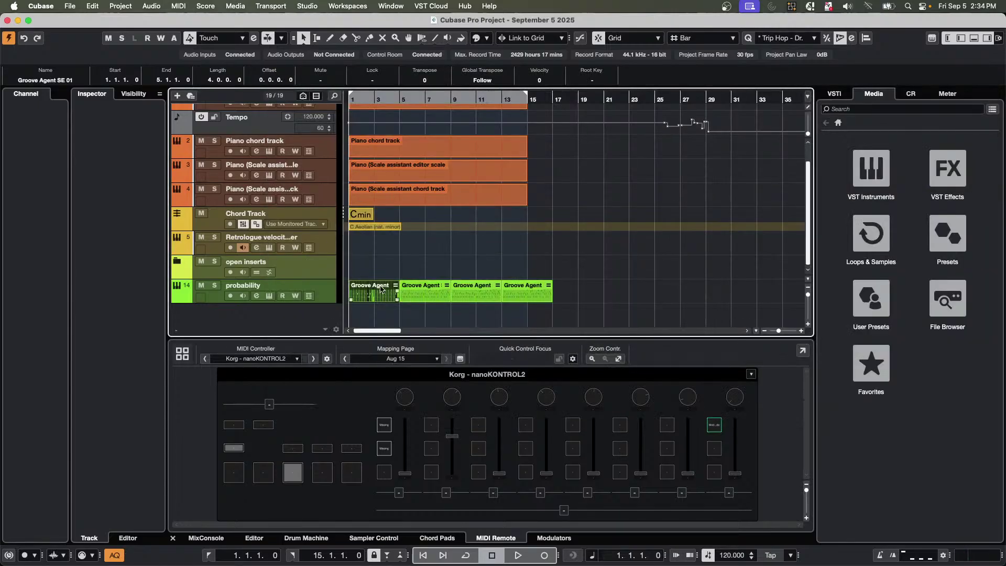
Solo the probability track and play its first Groove Agent SE part, then stop playback.
click(381, 204)
key(space)
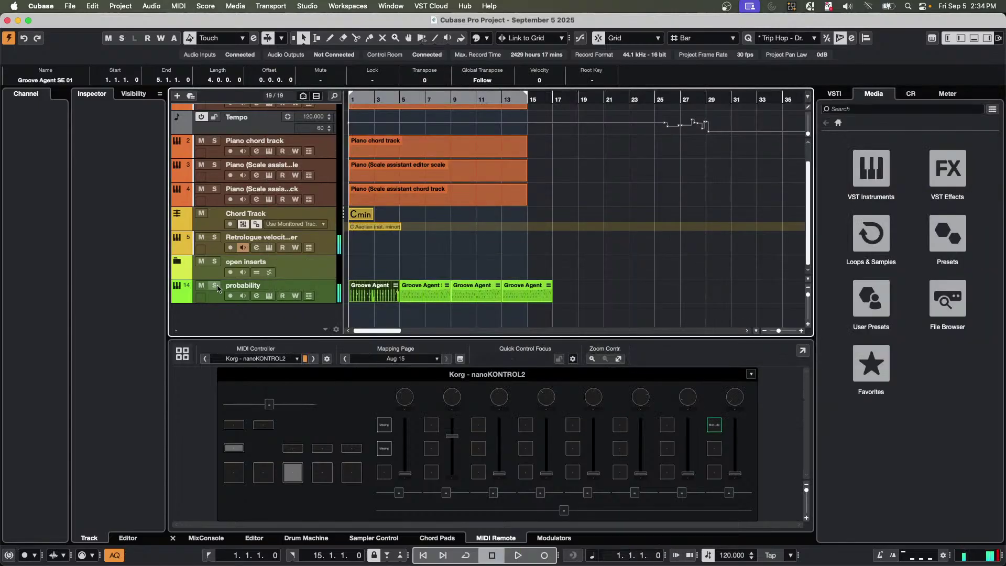
click(214, 285)
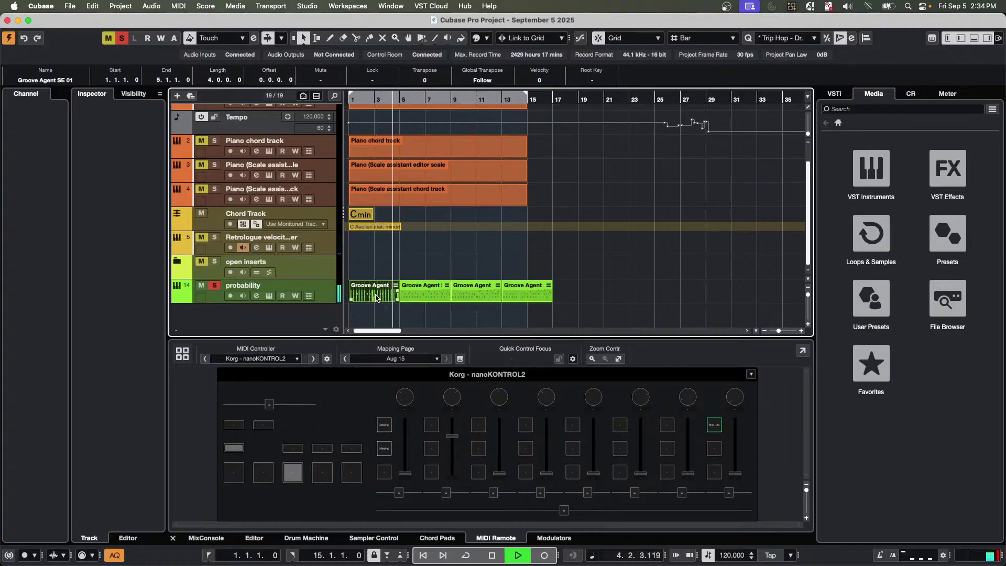
key(space)
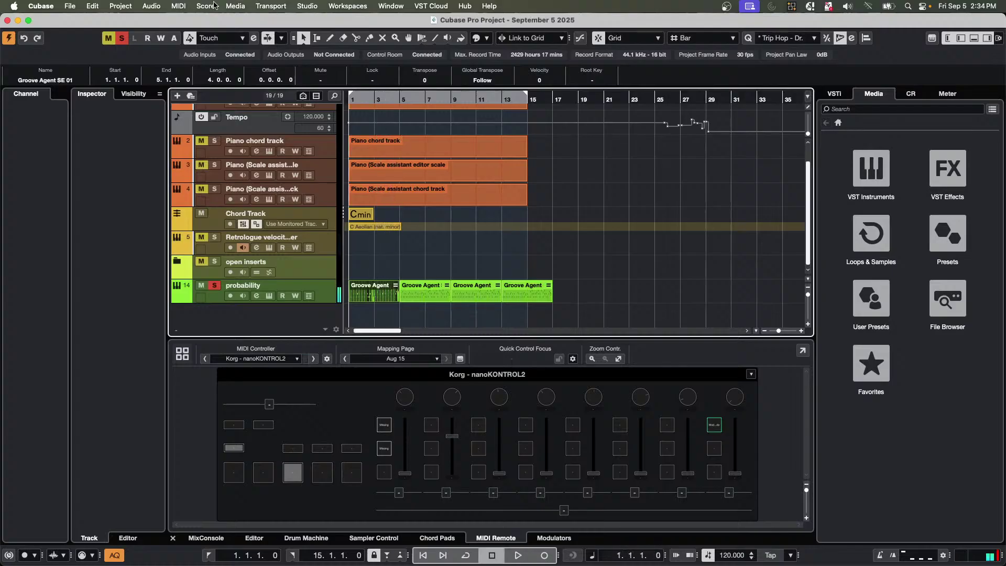
Reopen Groove Agent SE on the probability track, examine its mixer page of kit channels, and close it.
click(120, 6)
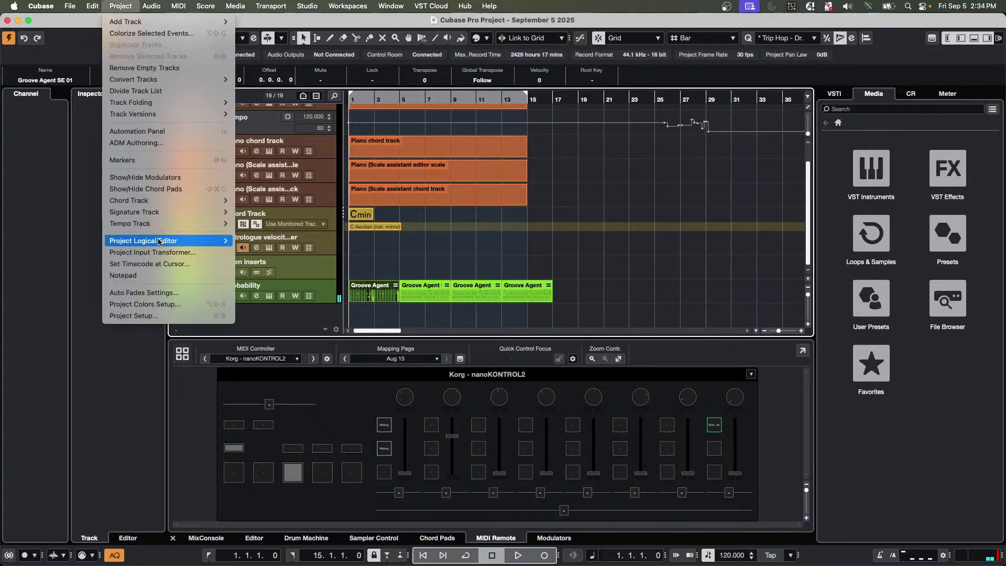
click(302, 294)
click(269, 296)
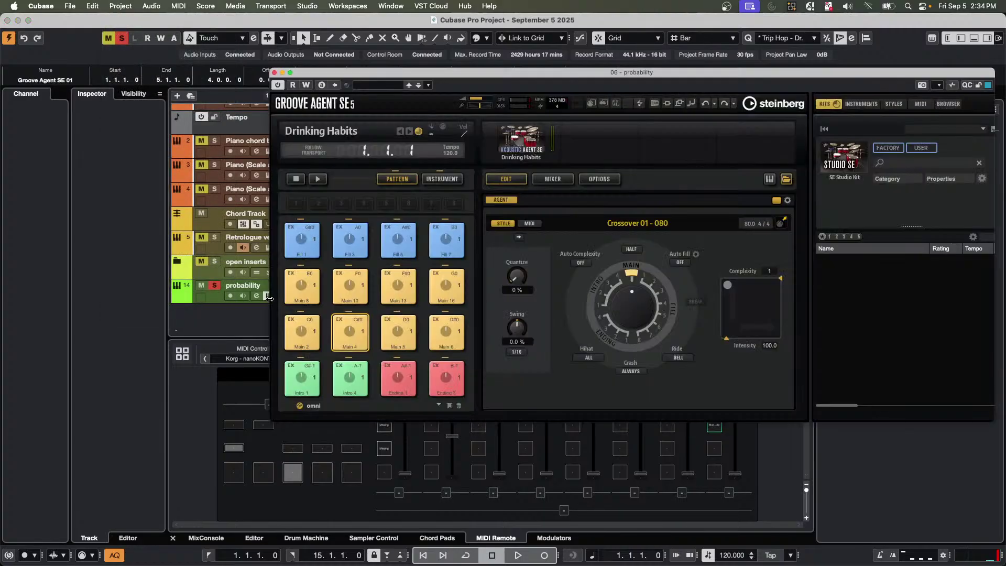
click(564, 180)
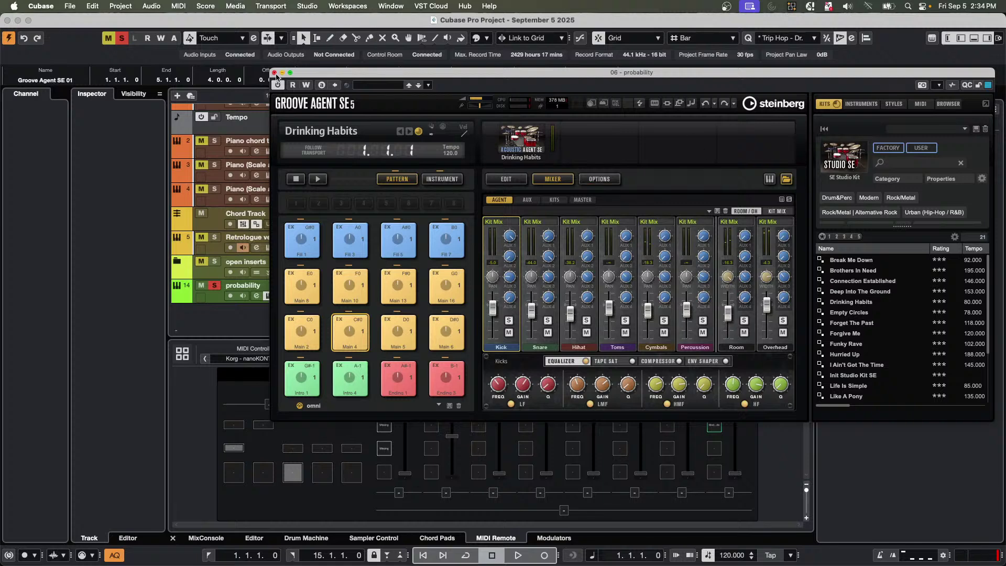
click(275, 74)
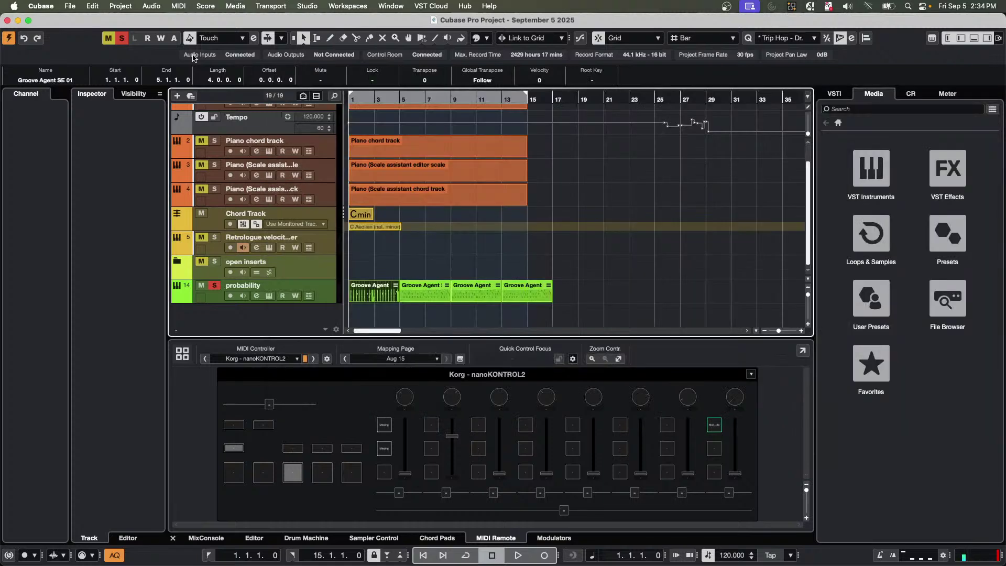
Render the selected Groove Agent SE part in place as one event with Channel Settings processing, muting the source event.
click(120, 5)
mouse_move(153, 6)
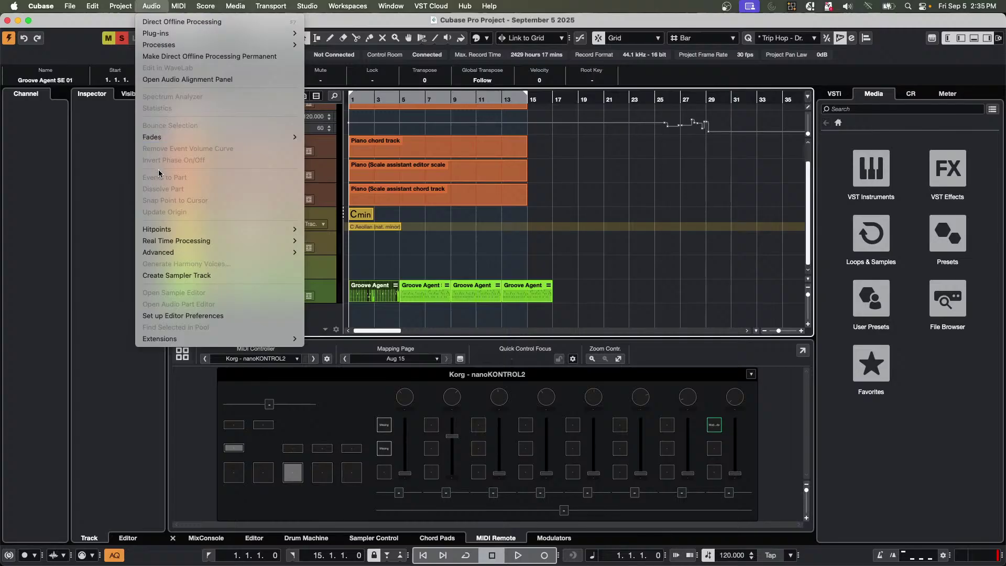
mouse_move(92, 6)
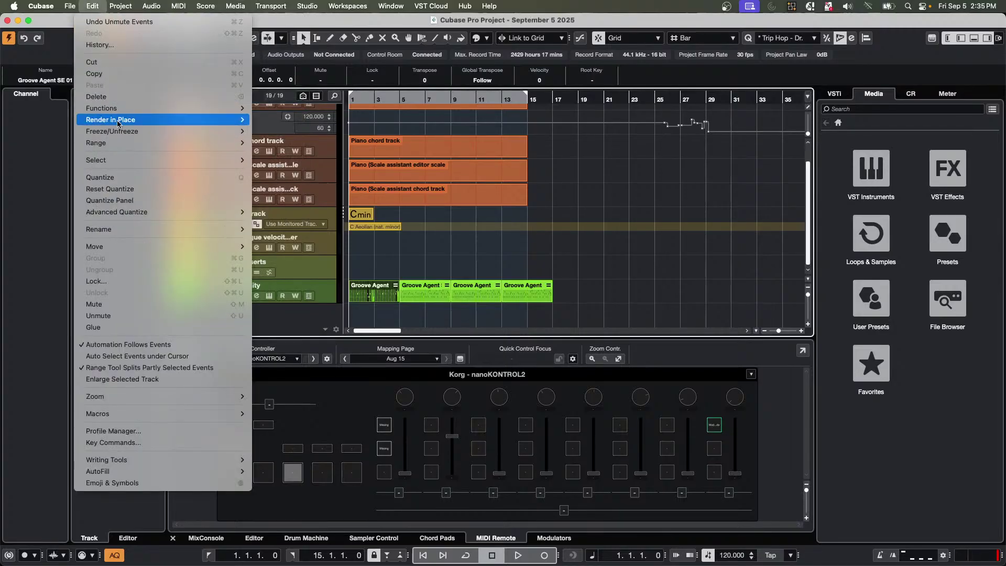
mouse_move(146, 119)
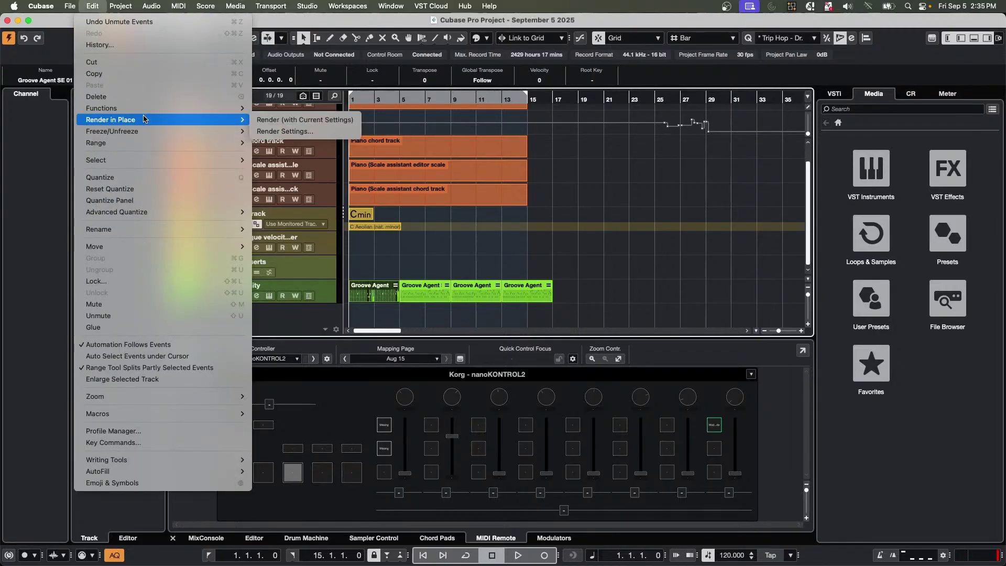
click(323, 131)
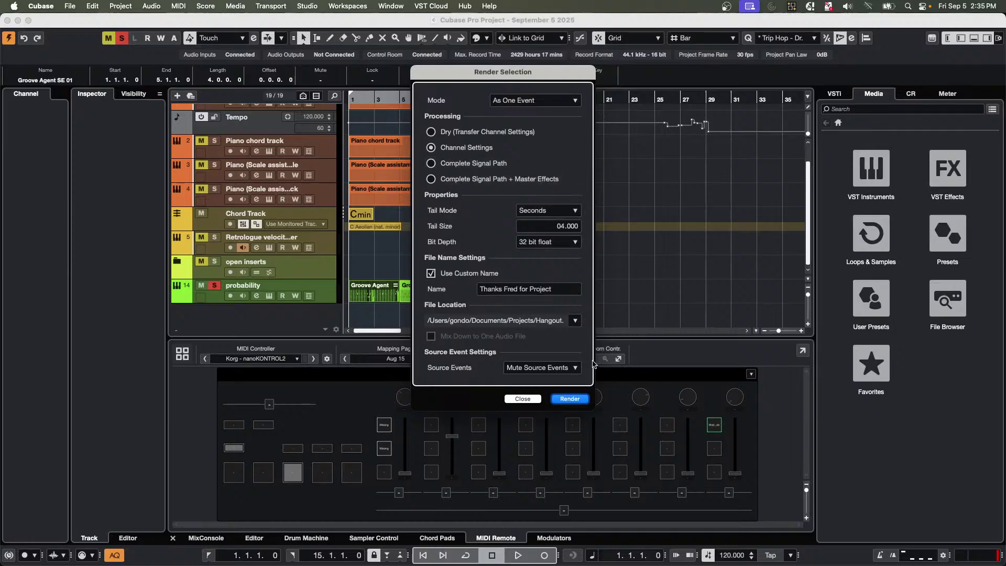
click(570, 399)
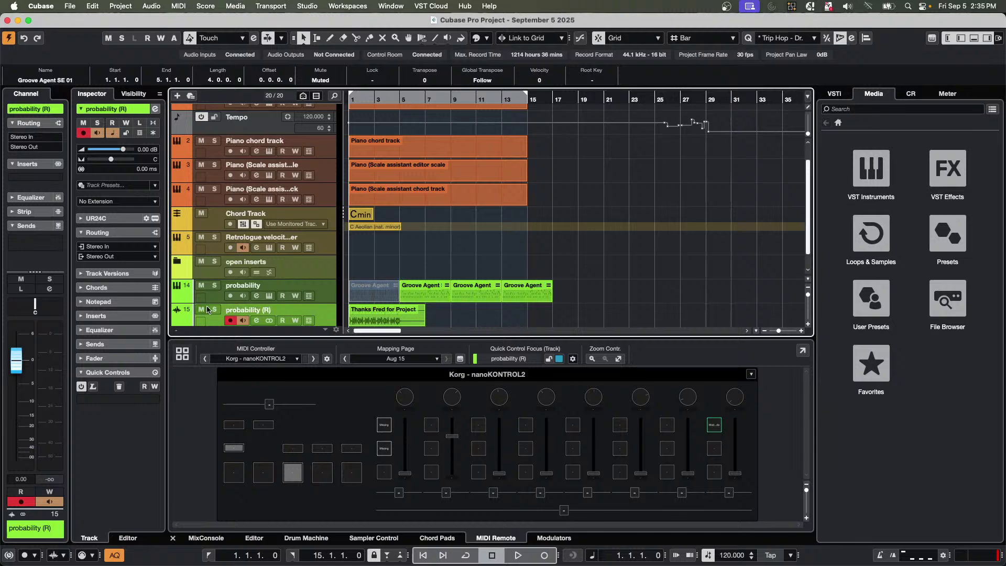
Unmute the first Groove Agent SE part on the probability track with the Mute tool and return to the Object Selection tool.
right_click(374, 274)
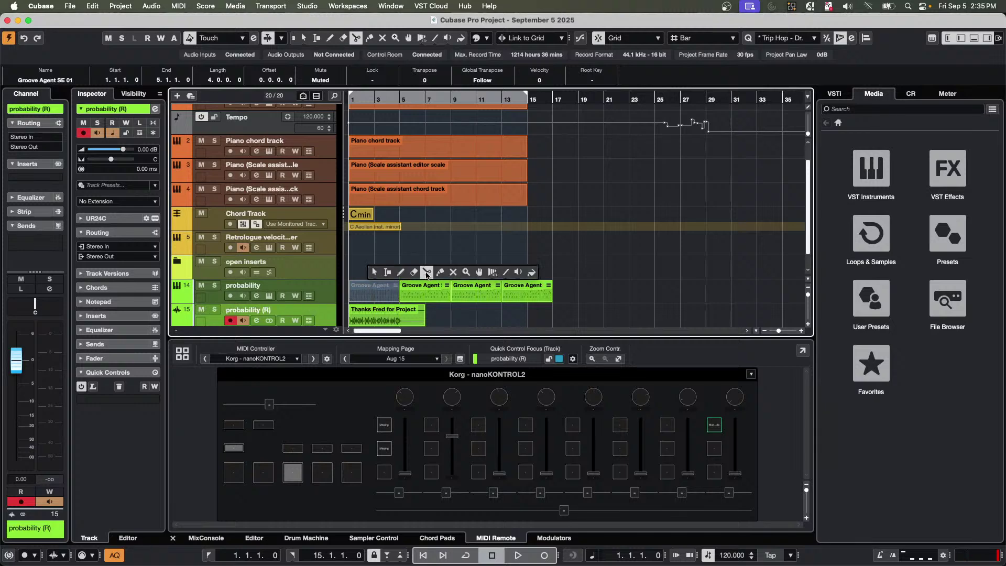
click(452, 272)
click(380, 294)
right_click(381, 295)
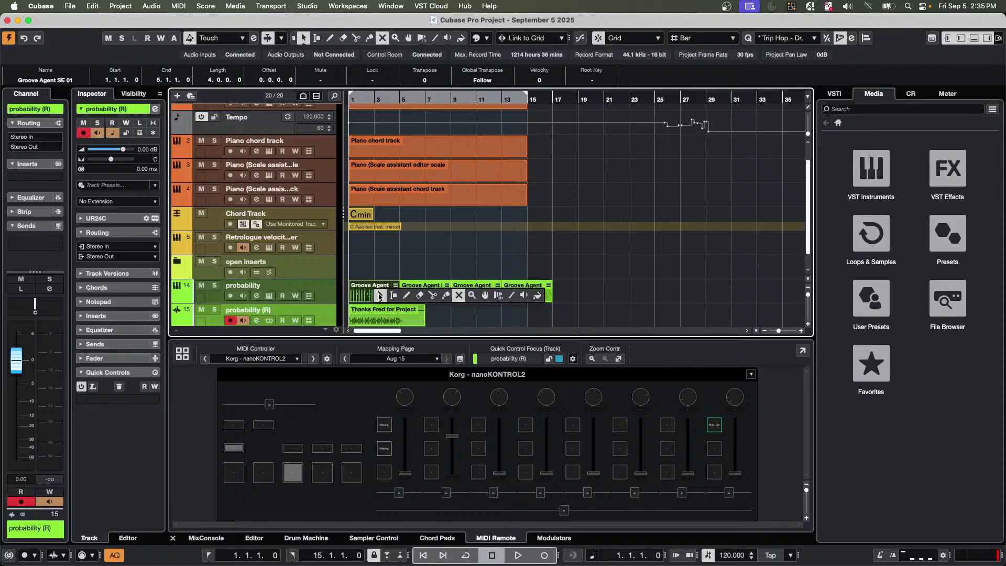
click(380, 296)
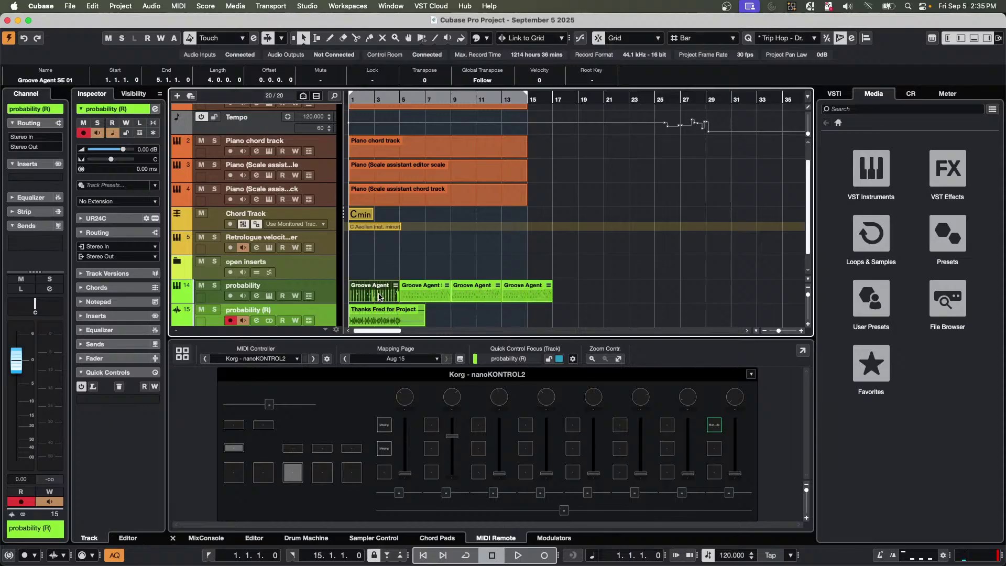
Add a Vintage Compressor to the third insert of the Drinking Habits kit in Groove Agent SE, raising its attack and input.
click(270, 295)
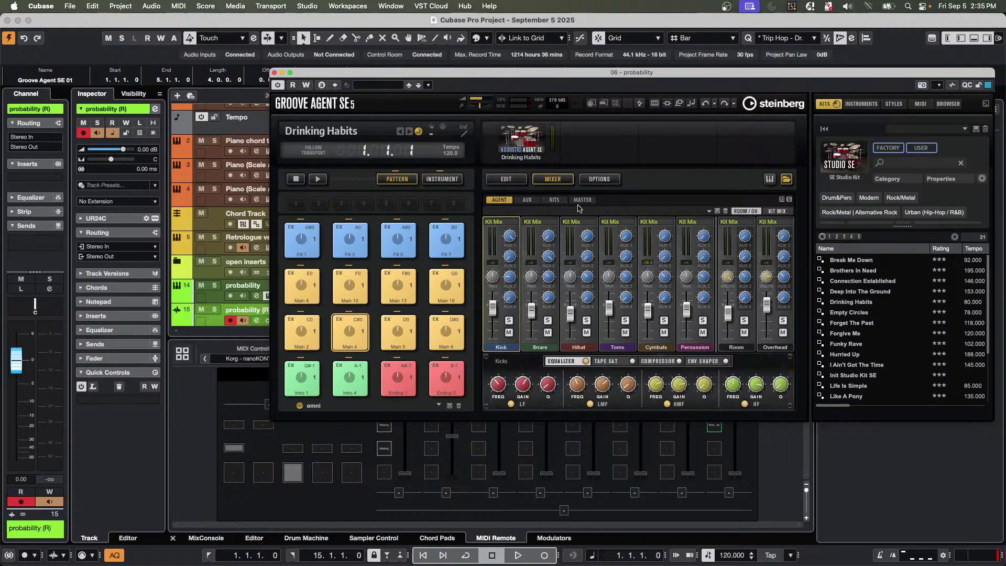
click(554, 200)
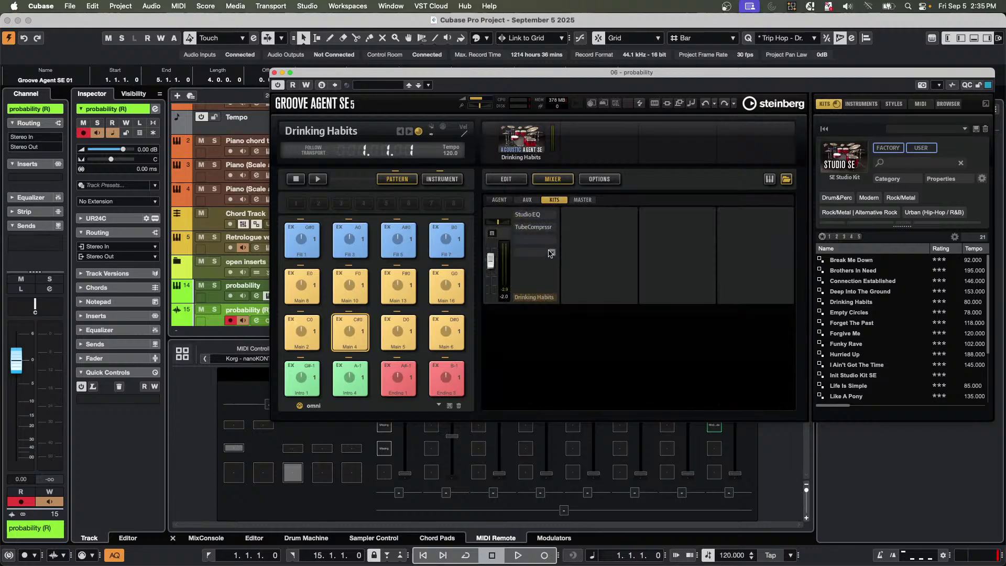
click(553, 241)
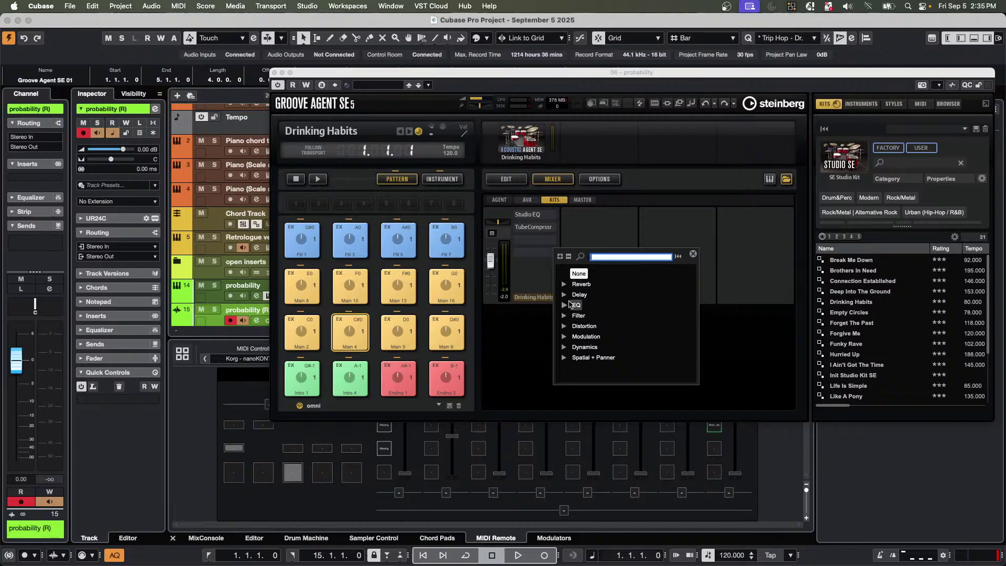
click(565, 347)
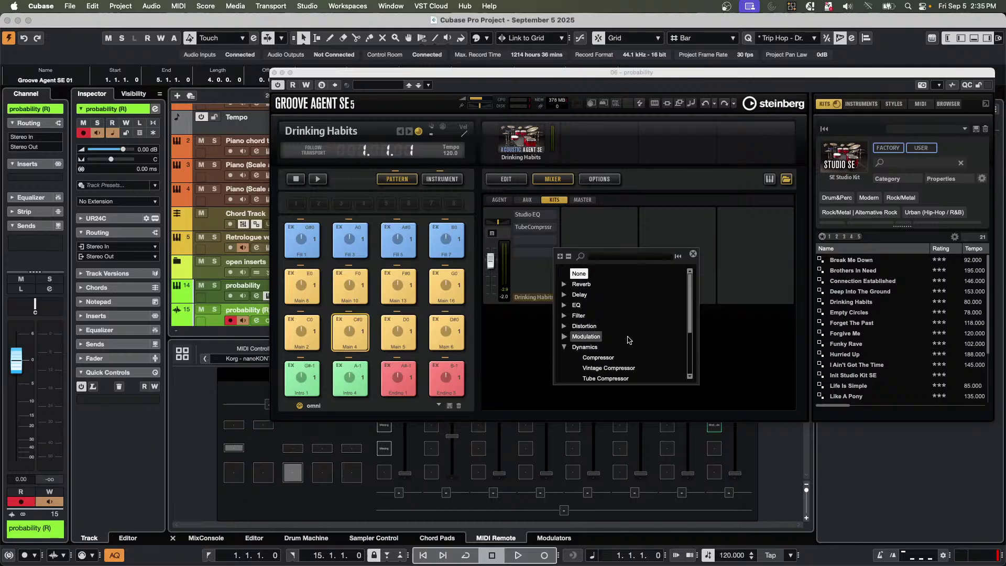
click(631, 368)
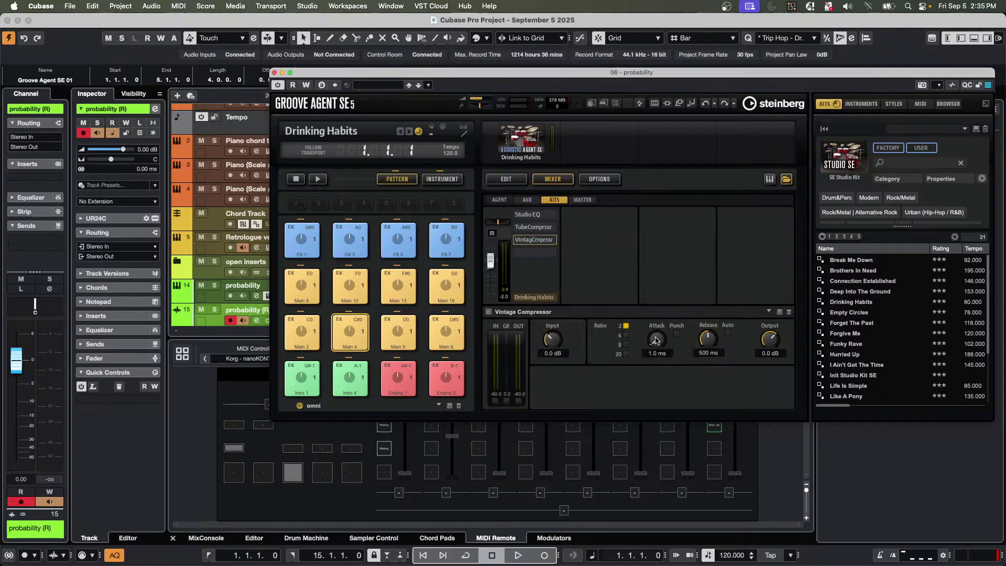
drag(656, 341, 660, 288)
drag(553, 342, 554, 333)
Add a Graphic EQ to the kit's fourth insert, boost upper-mid bands, cut low bands, and close Groove Agent SE.
click(553, 254)
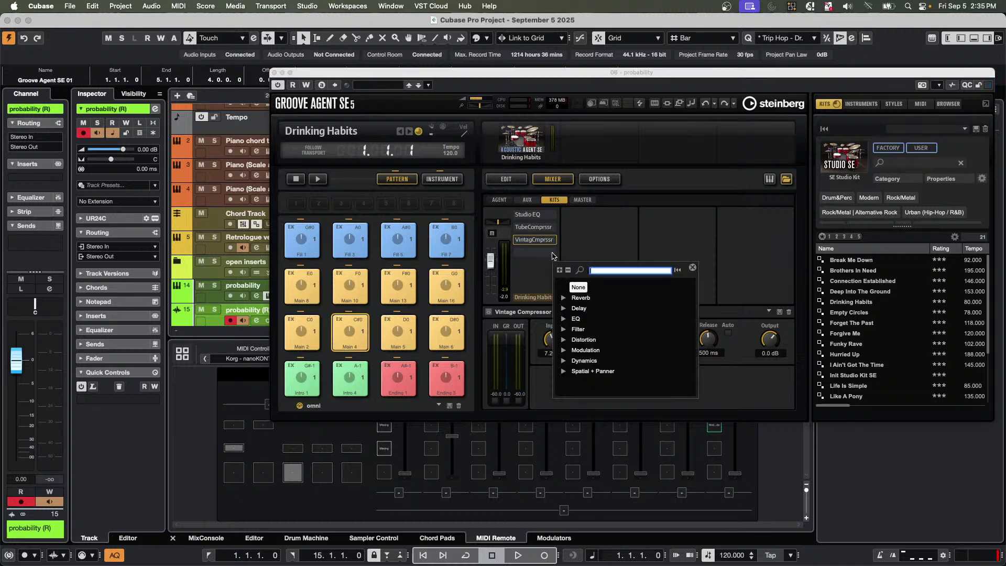
click(564, 319)
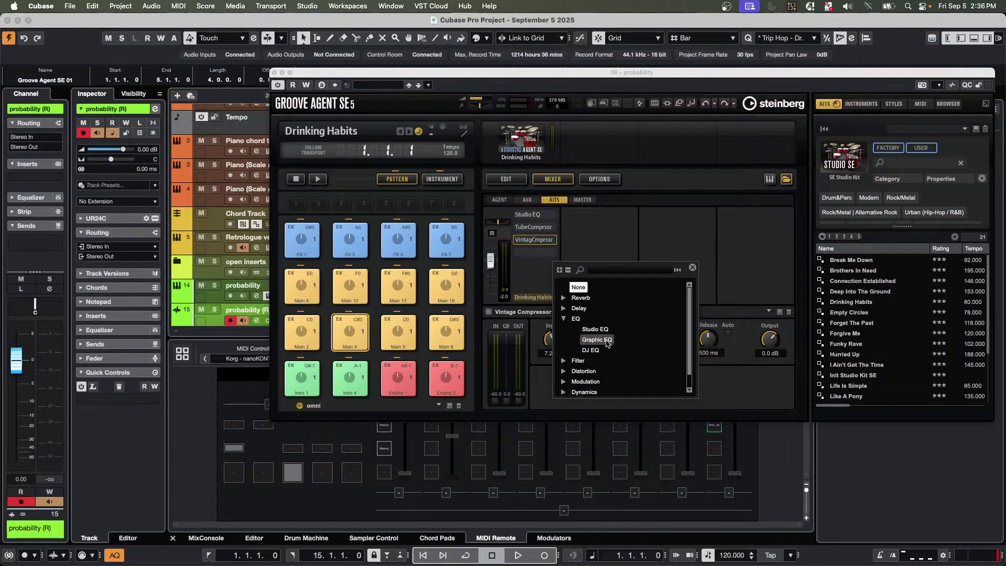
click(607, 341)
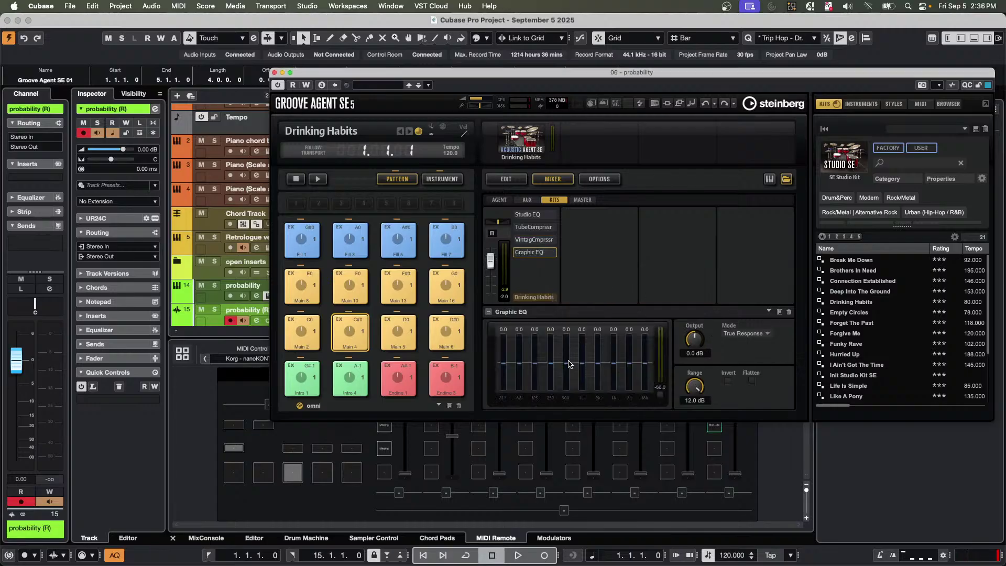
mouse_move(567, 363)
mouse_down()
mouse_move(573, 352)
mouse_move(614, 345)
mouse_up()
mouse_move(526, 369)
mouse_down()
mouse_move(524, 379)
mouse_move(535, 374)
mouse_up()
click(275, 73)
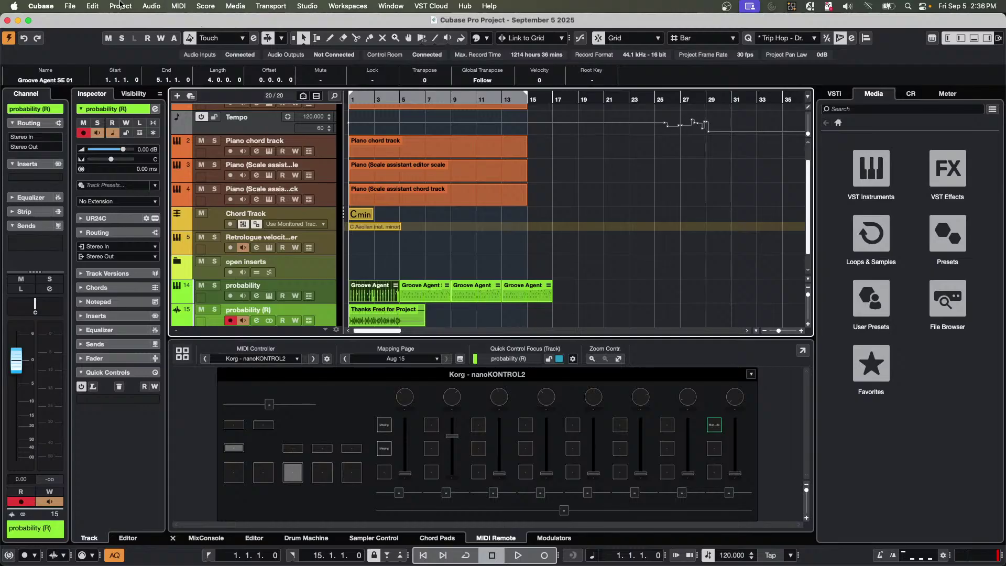
Render the first Groove Agent SE part in place again with the current render settings.
click(144, 4)
mouse_move(94, 6)
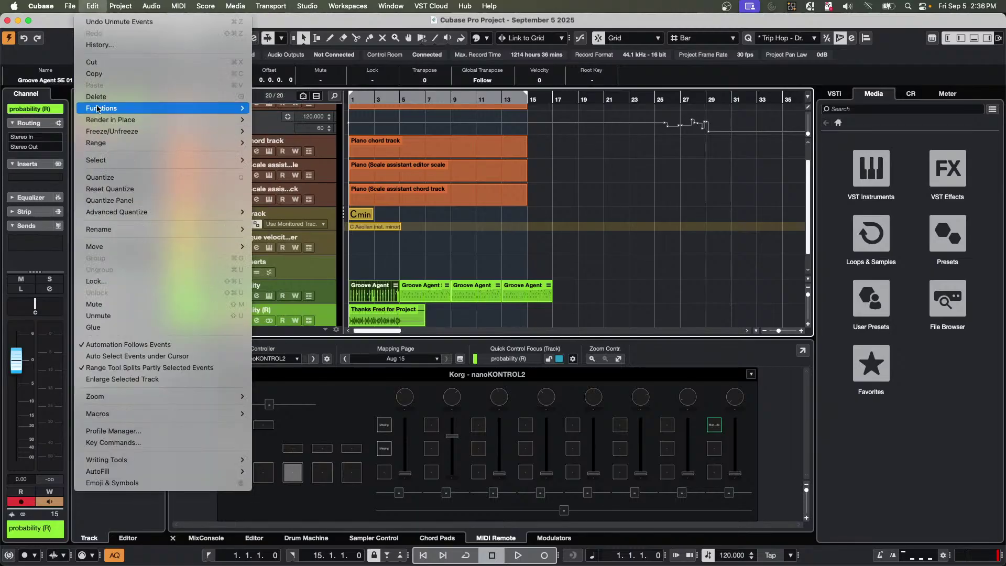
mouse_move(127, 122)
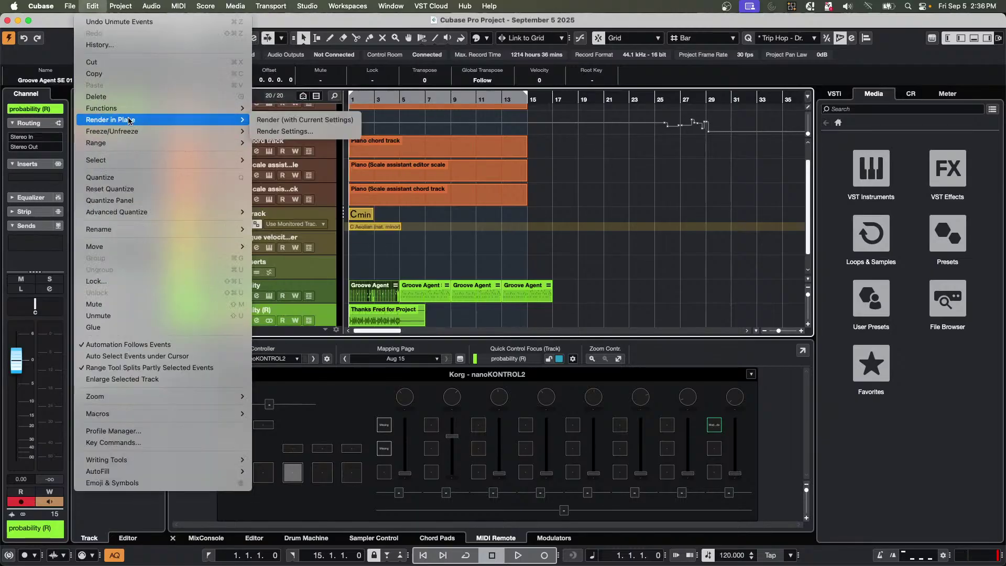
click(325, 120)
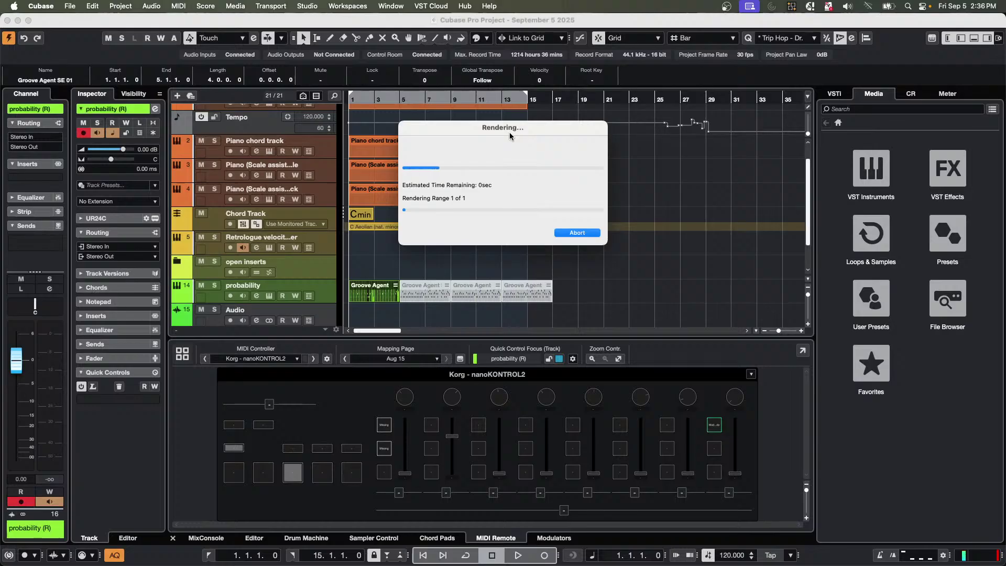
Solo both rendered audio tracks, probability (R) 01 and probability (R), and start playback to compare them.
scroll(539, 214, down, 2)
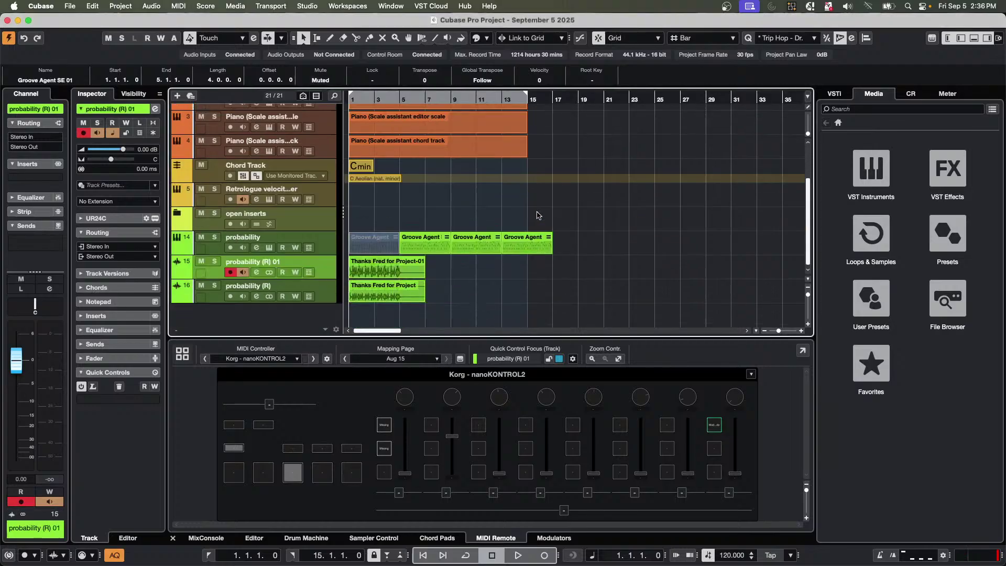
click(215, 262)
click(214, 285)
key(space)
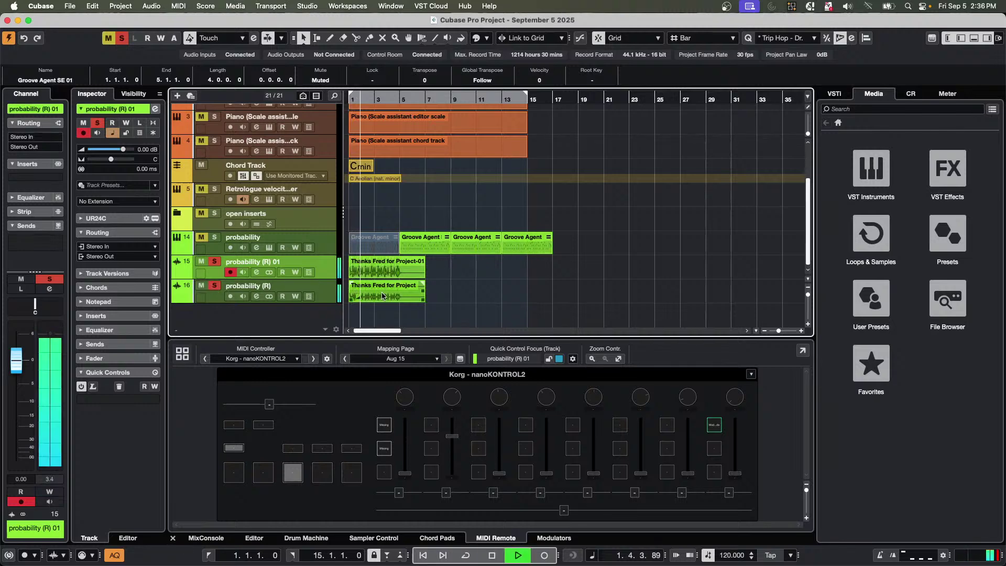
Try inverted phase on the probability (R) audio event during playback and switch the inversion back off.
click(359, 299)
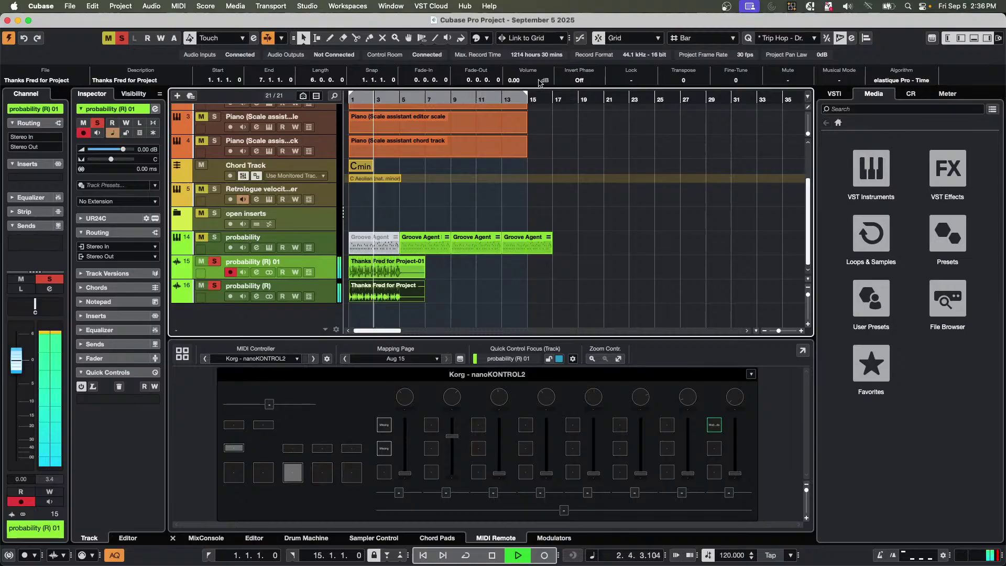
click(579, 81)
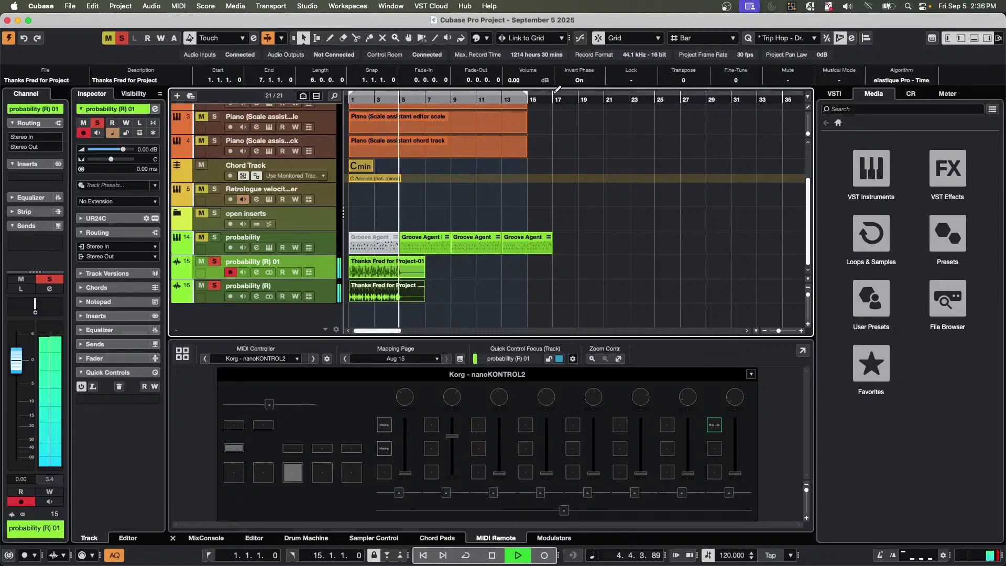
click(437, 145)
key(space)
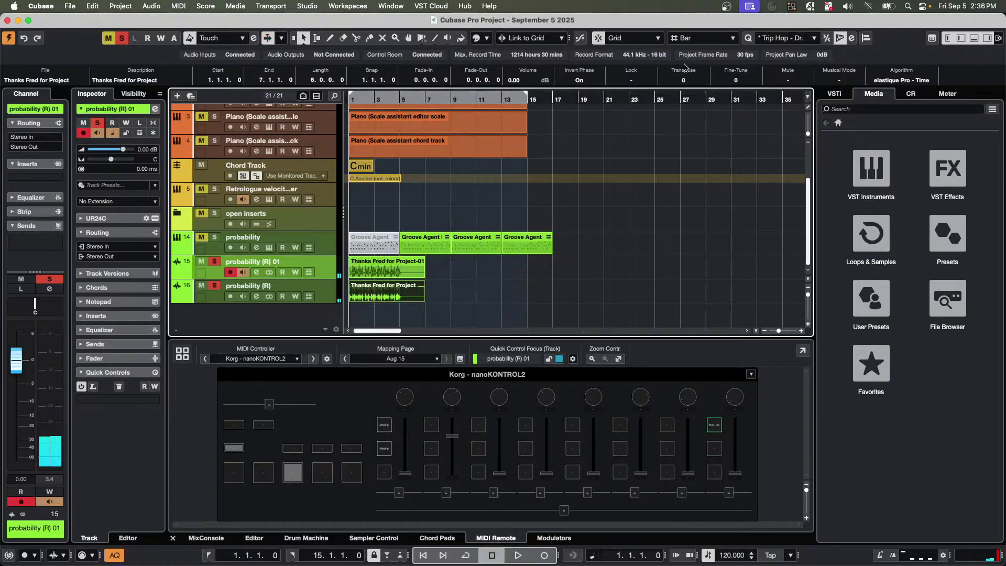
click(583, 80)
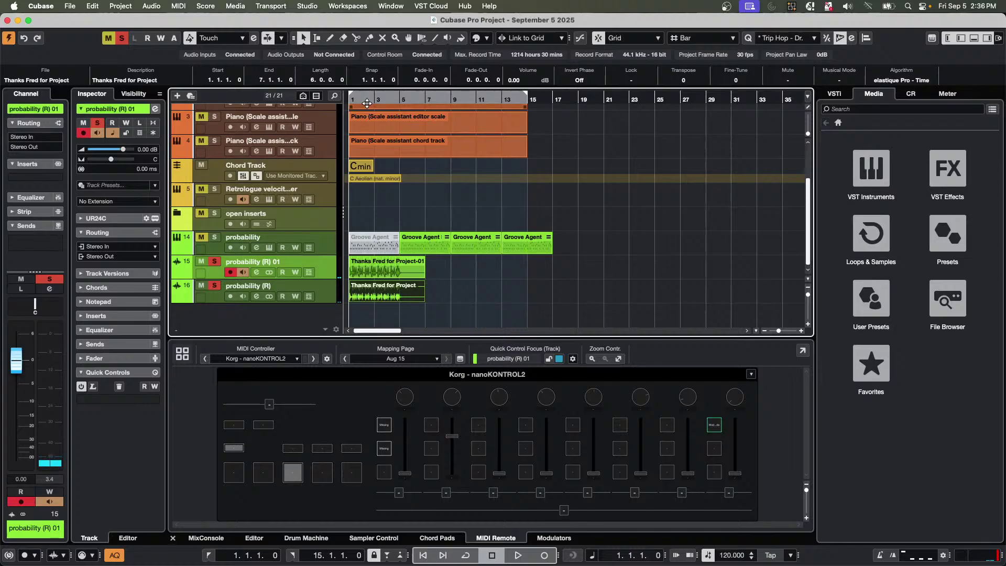
Enlarge the probability (R) 01 and probability (R) tracks and compare their waveforms closely around the start of bar 2.
mouse_move(368, 98)
mouse_down()
mouse_move(386, 141)
mouse_move(456, 200)
mouse_move(445, 228)
mouse_move(400, 239)
mouse_move(401, 259)
mouse_up()
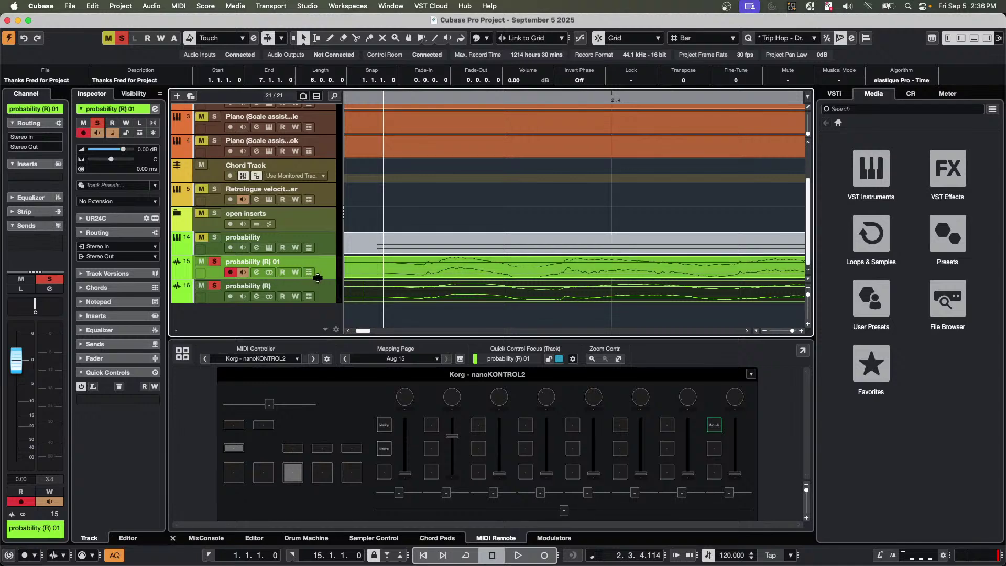
drag(319, 278, 321, 340)
scroll(315, 305, down, 1)
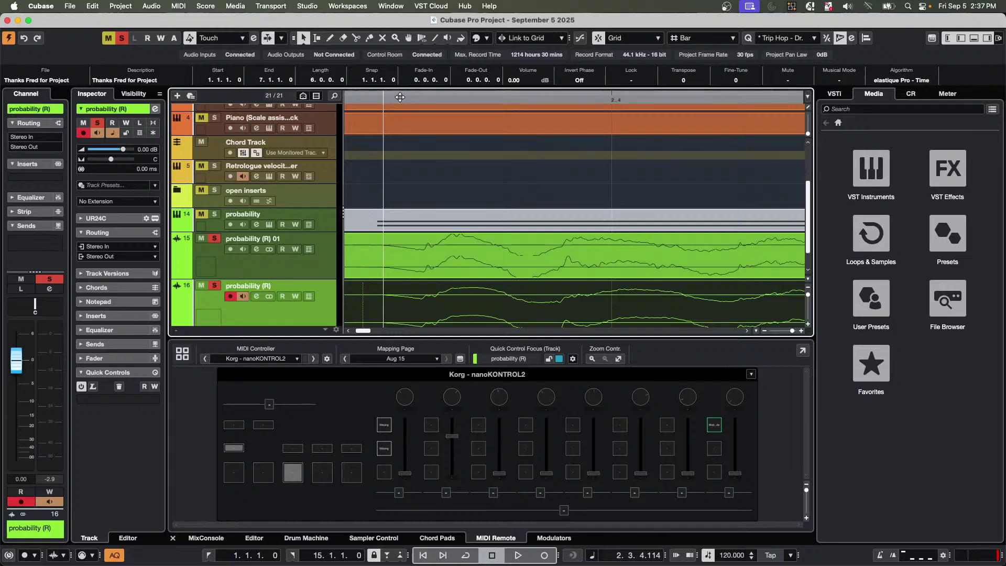
drag(401, 96, 429, 21)
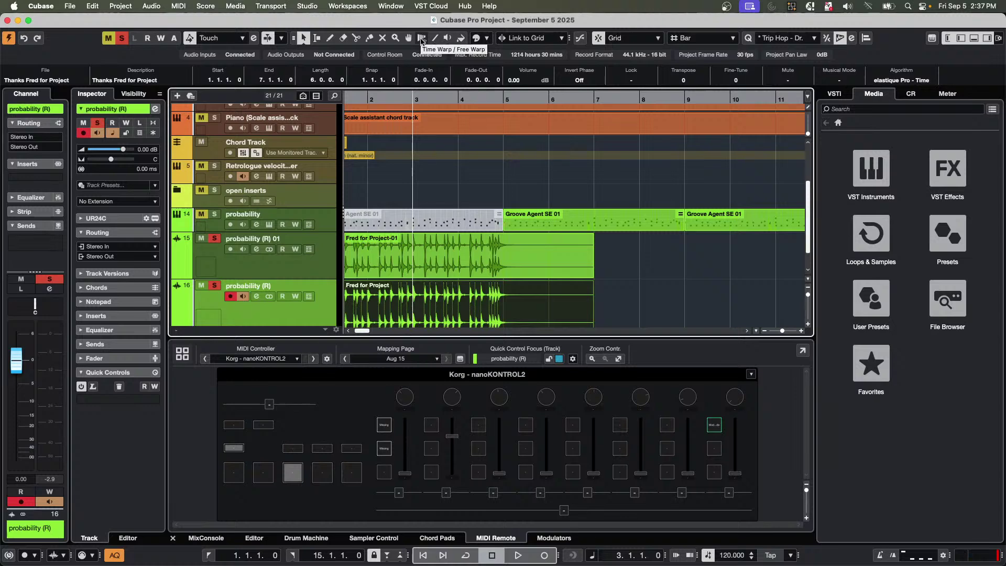
Play the two soloed audio tracks from the project start and compare their levels in the MixConsole.
key(space)
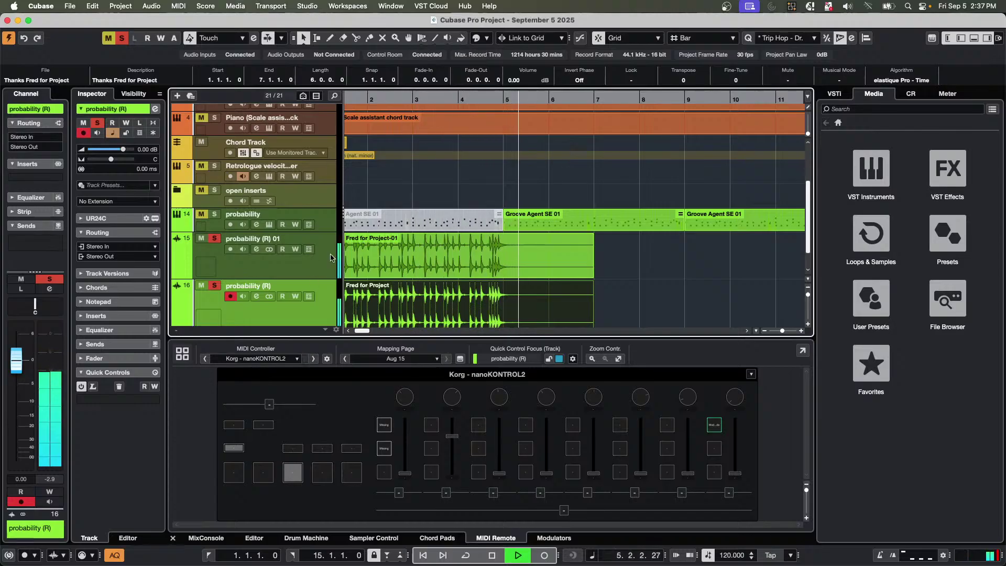
key(Home)
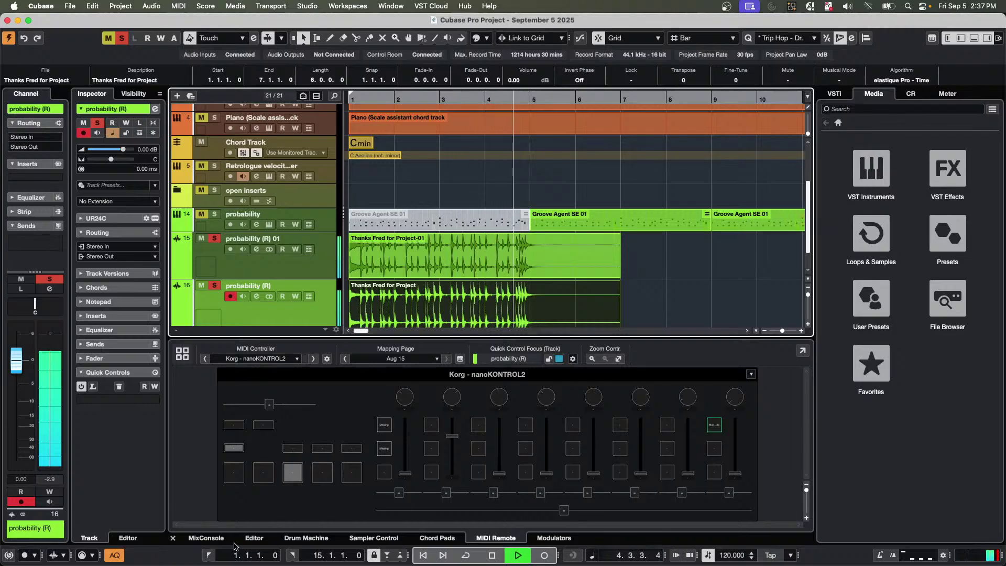
click(206, 537)
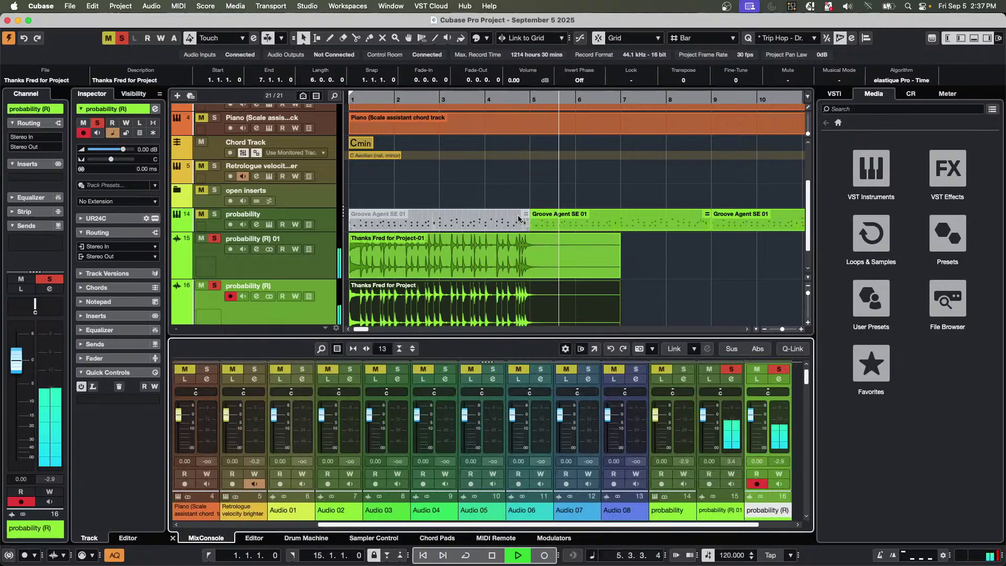
key(space)
key(space)
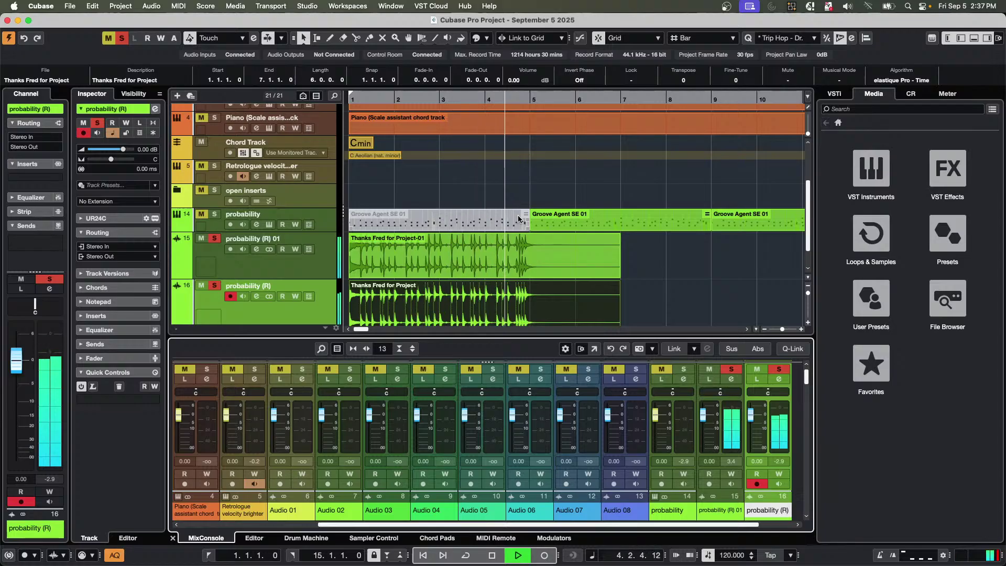
key(space)
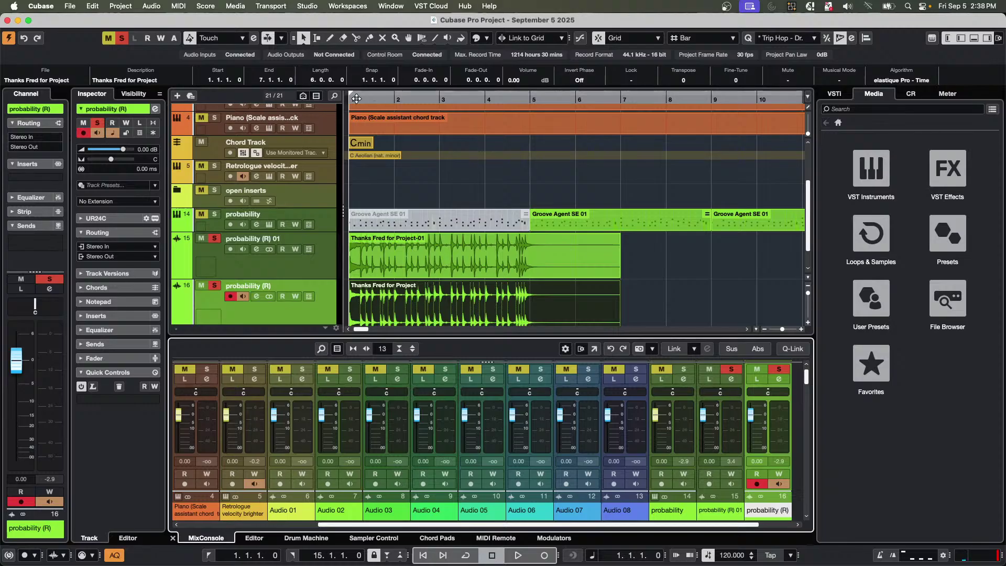
drag(384, 97, 357, 82)
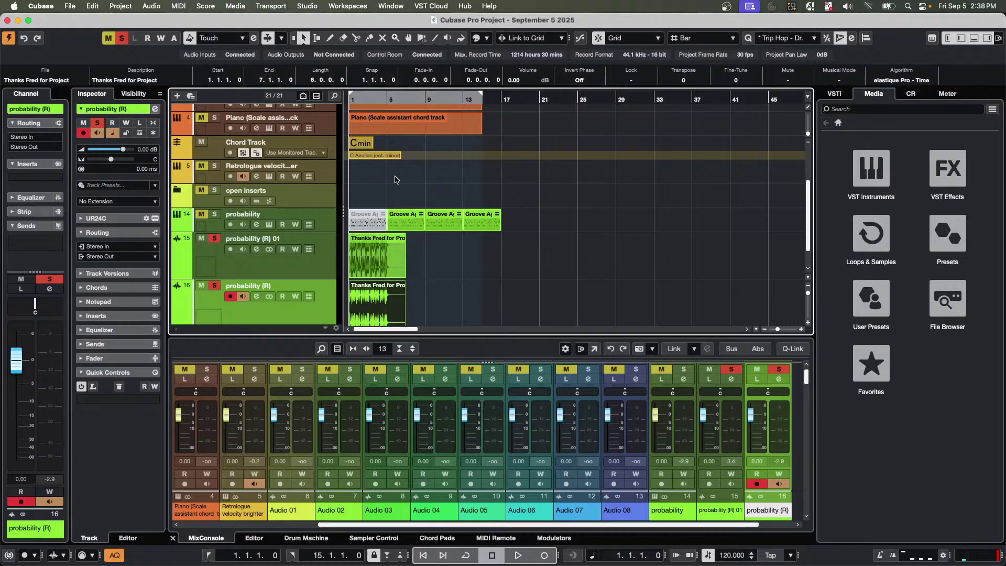
key(8)
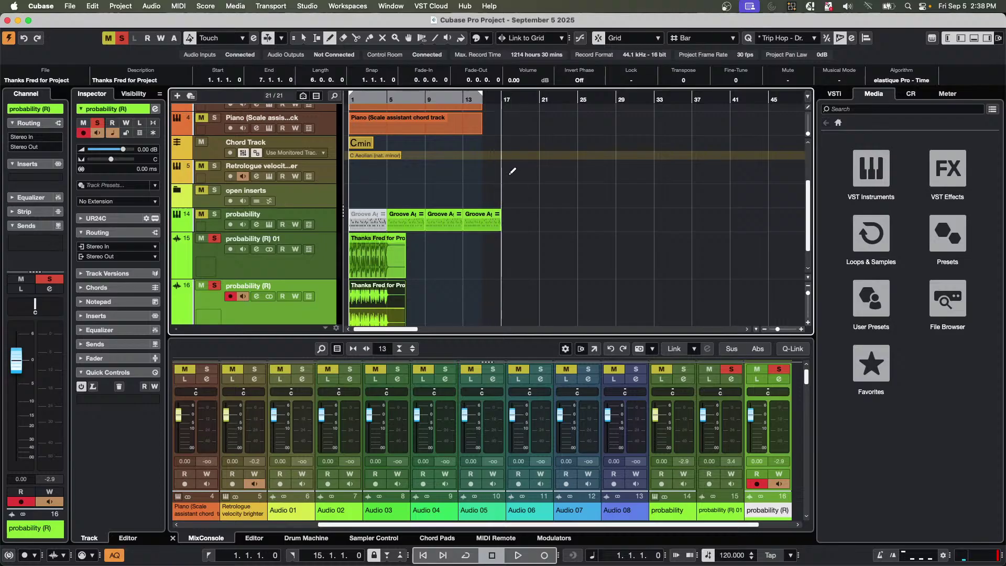
drag(511, 173, 594, 173)
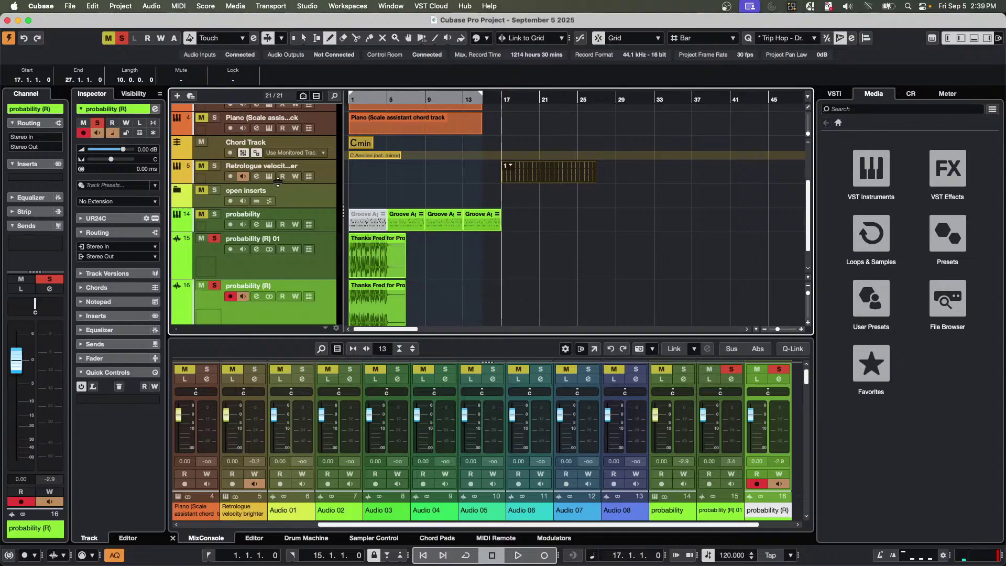
key(Delete)
Add one marker track directly below the Retrologue velocity brighter track.
right_click(332, 172)
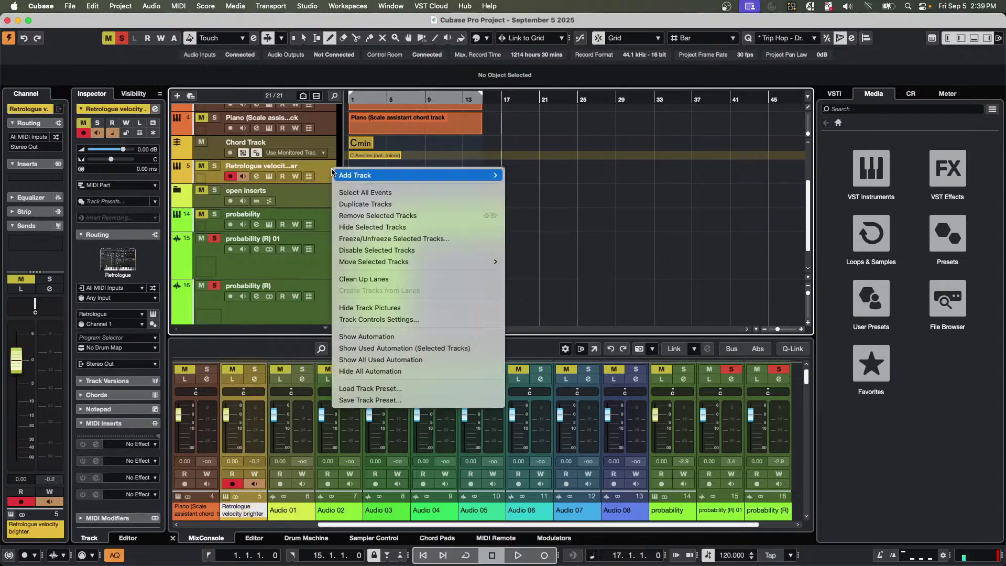
mouse_move(461, 178)
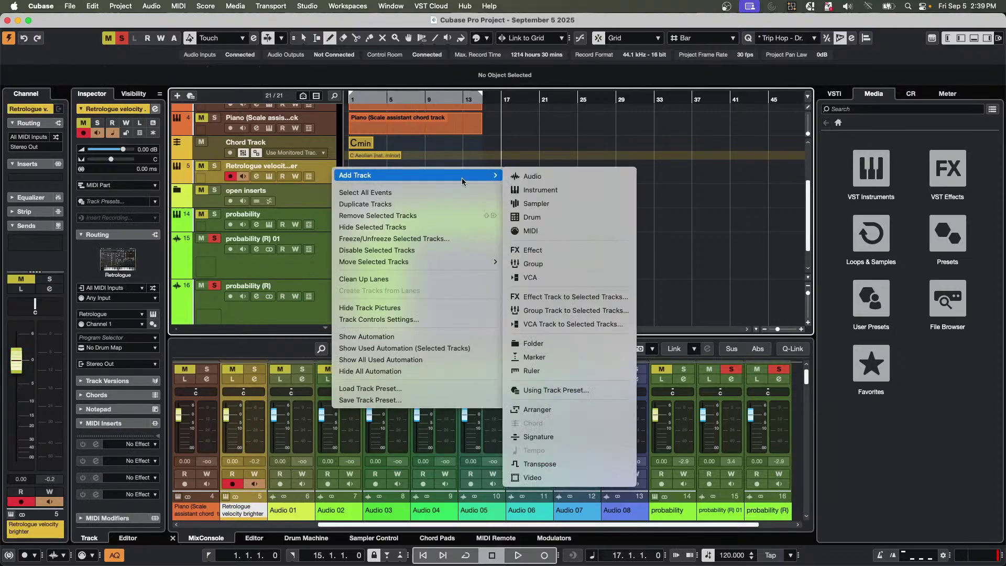
click(600, 359)
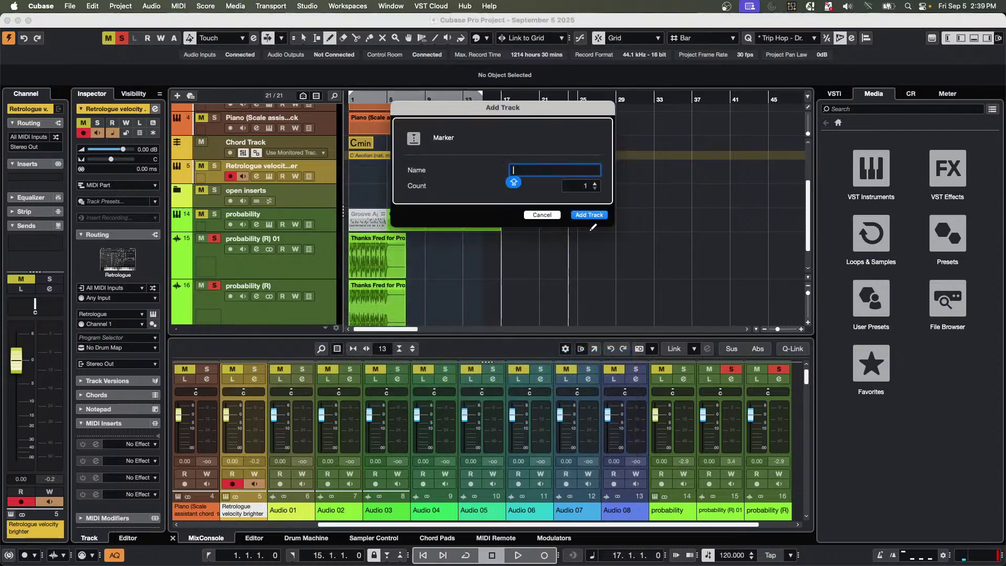
click(595, 214)
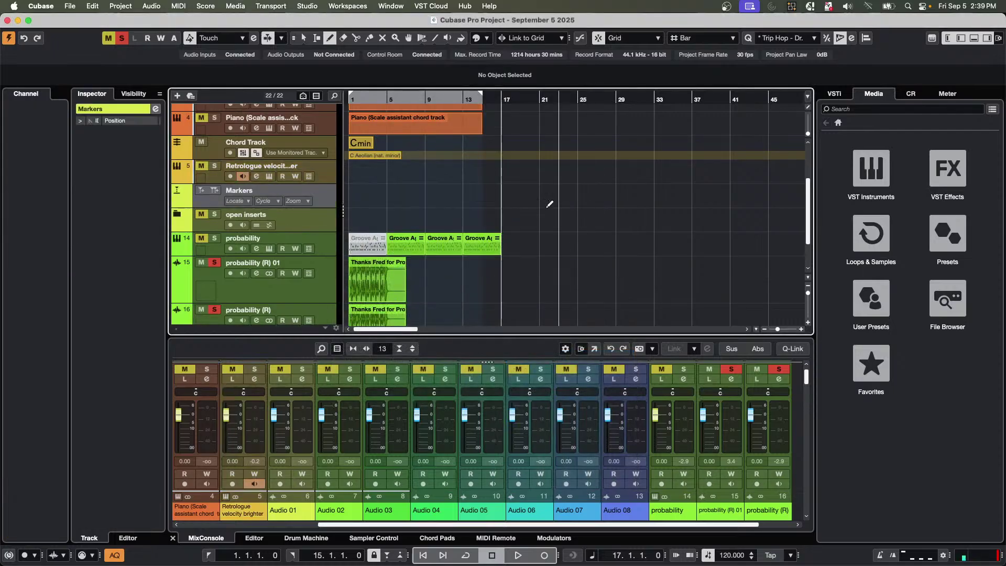
Draw cycle markers HEY HO 1 from bar 17 to 25 and HEY HO 2 from bar 29 to 37 on the marker track.
mouse_move(508, 191)
mouse_down()
mouse_move(597, 194)
mouse_move(583, 197)
mouse_up()
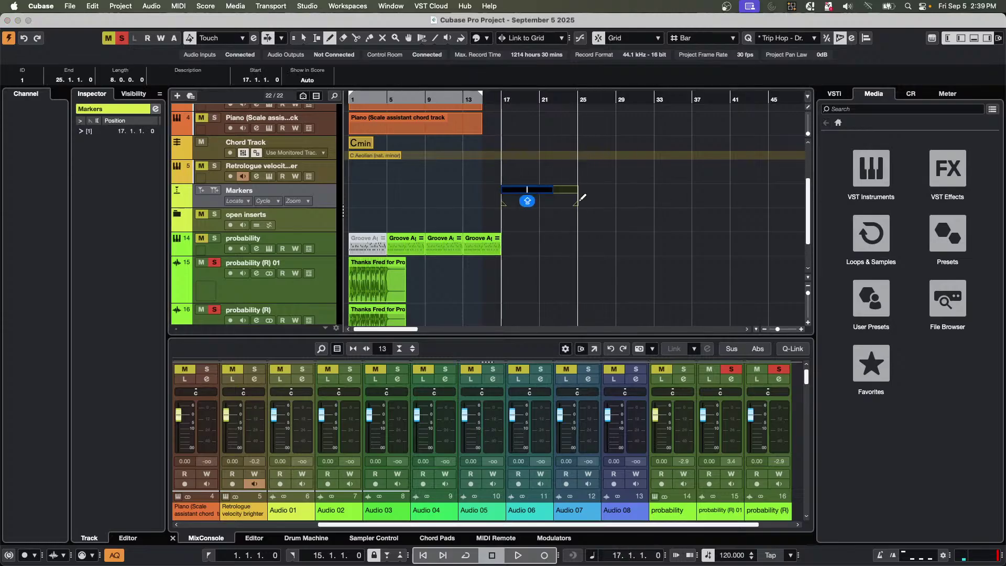
text(HEY HO 1)
key(Return)
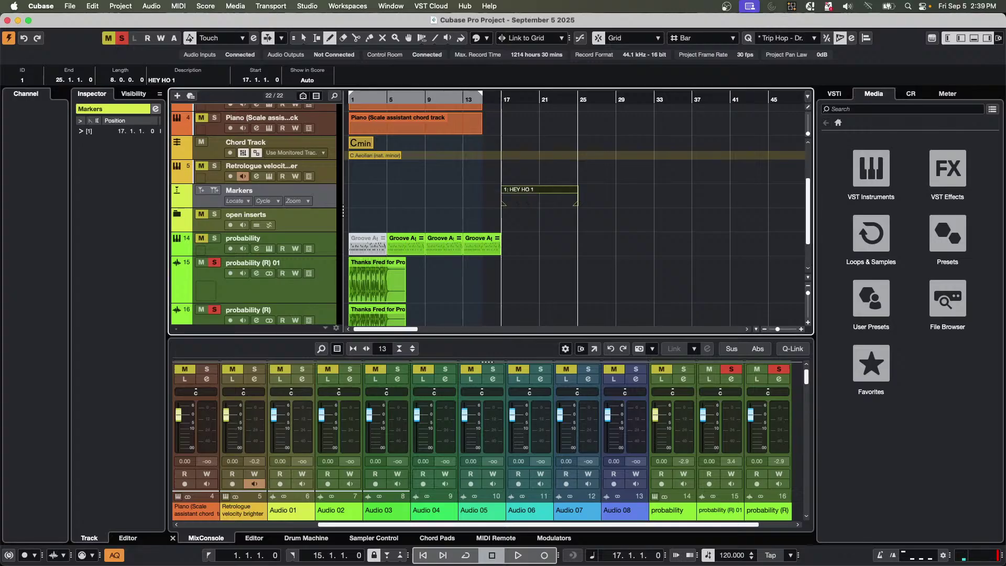
drag(619, 190, 694, 191)
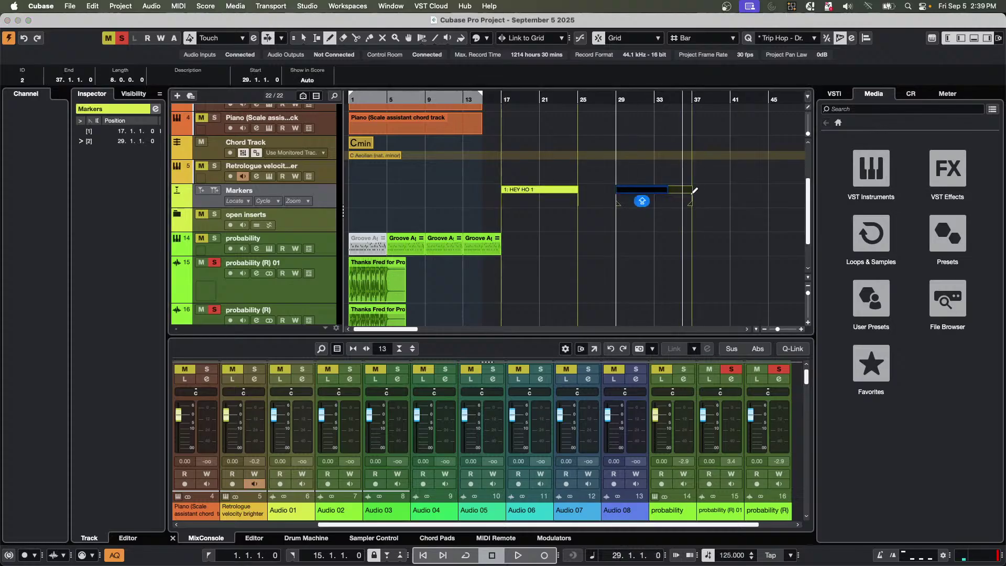
text(HEY HO 2)
key(Return)
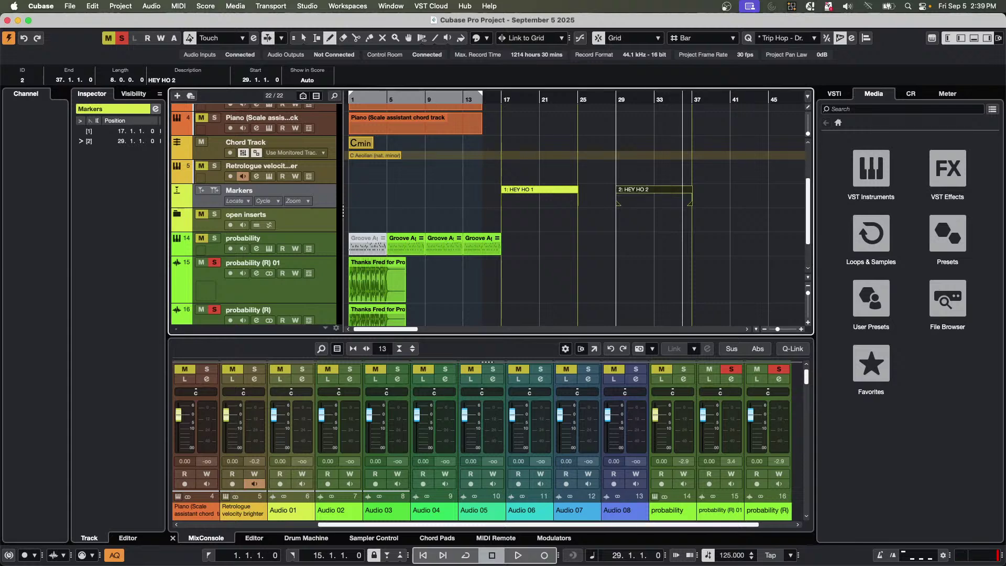
Draw a third cycle marker from bar 40 to bar 49 and name it HEY HO 3.
click(737, 192)
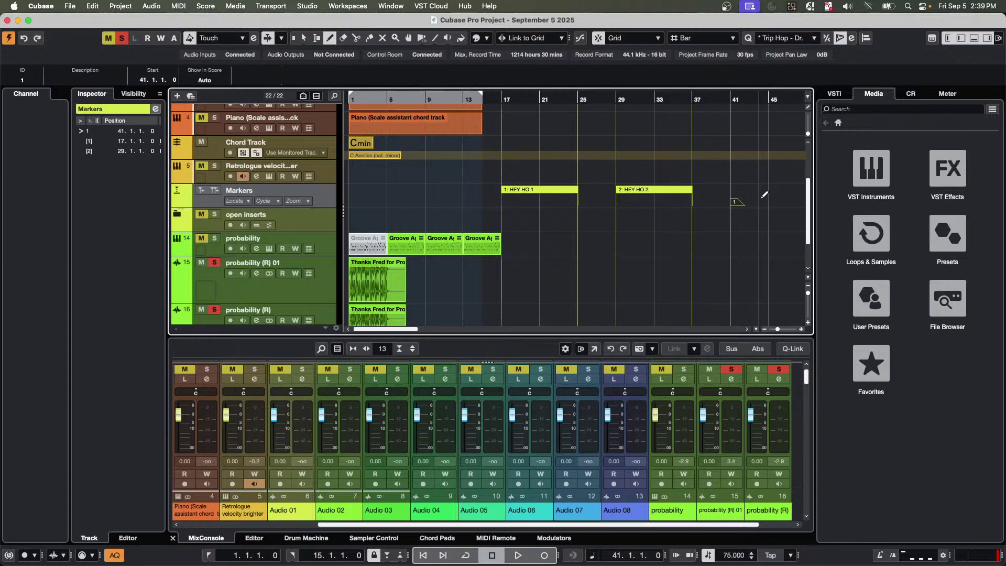
key(Delete)
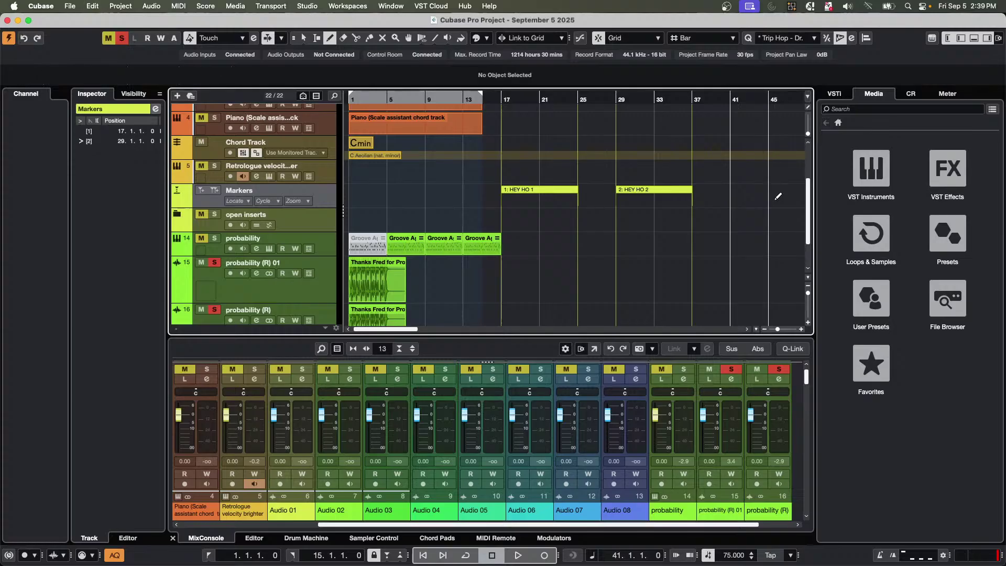
drag(734, 187, 807, 189)
text(HEY HO)
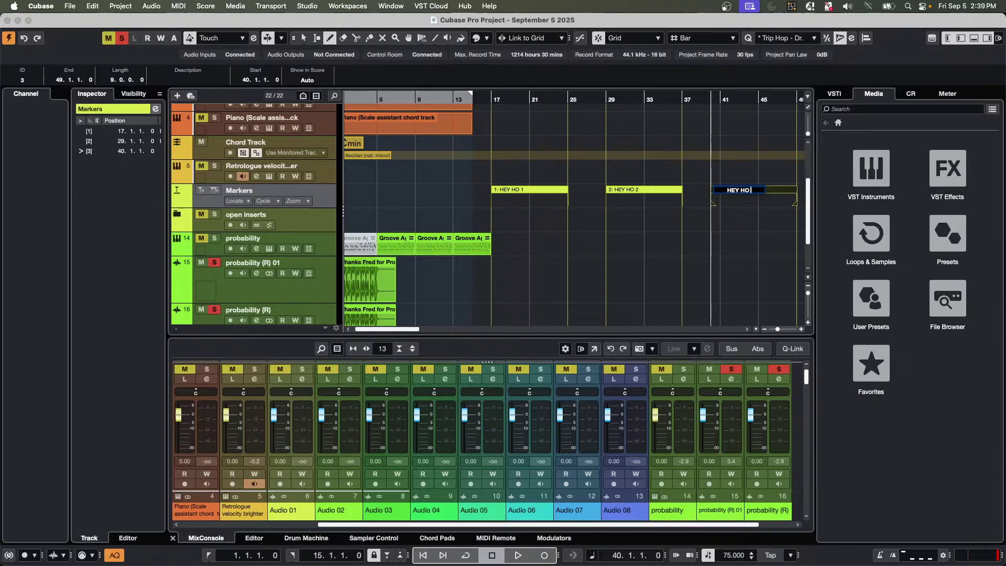
key(Caps_Lock)
text(3)
key(Return)
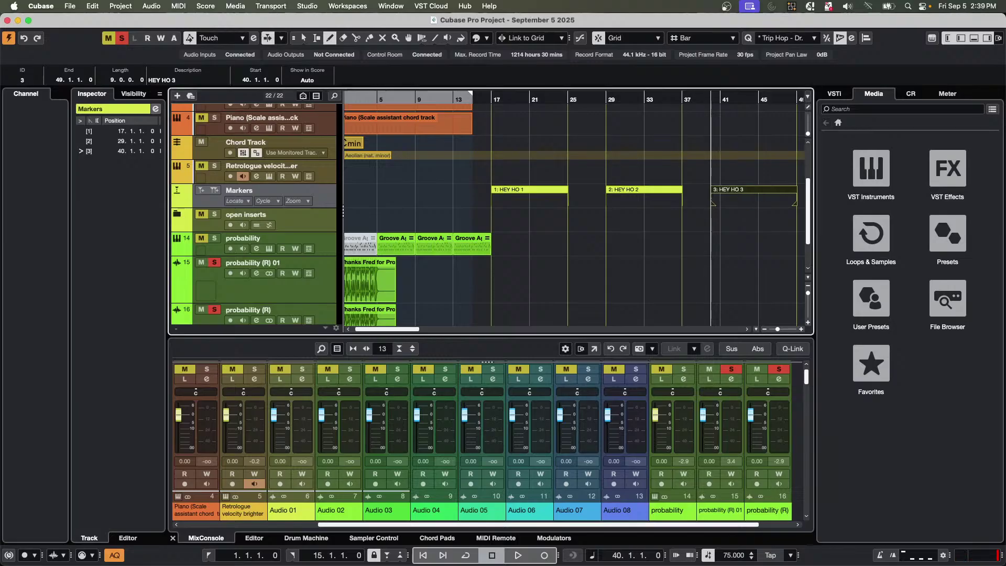
Select the HEY HO 1 cycle marker with the Object Selection tool and open the Project Logical Editor.
key(1)
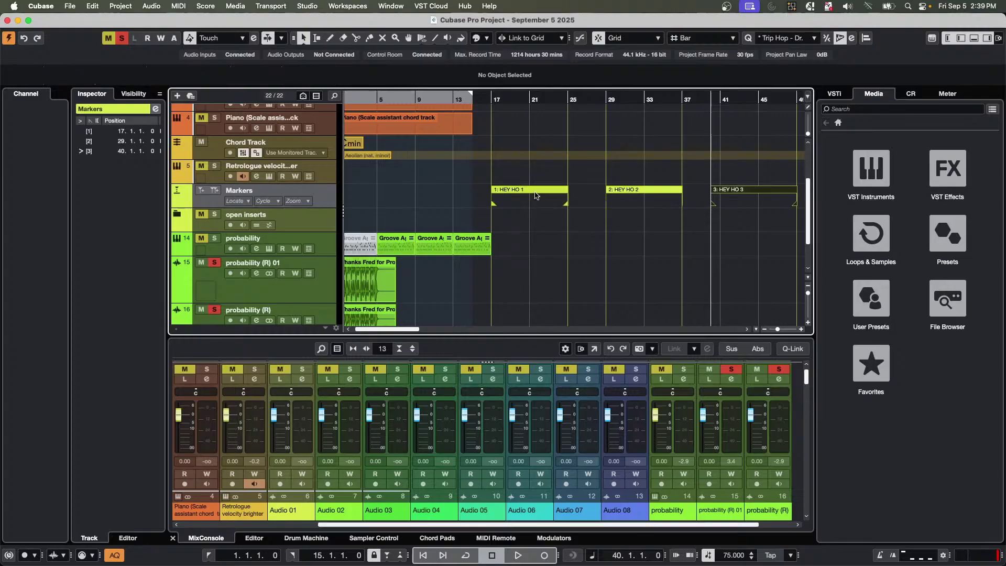
click(537, 191)
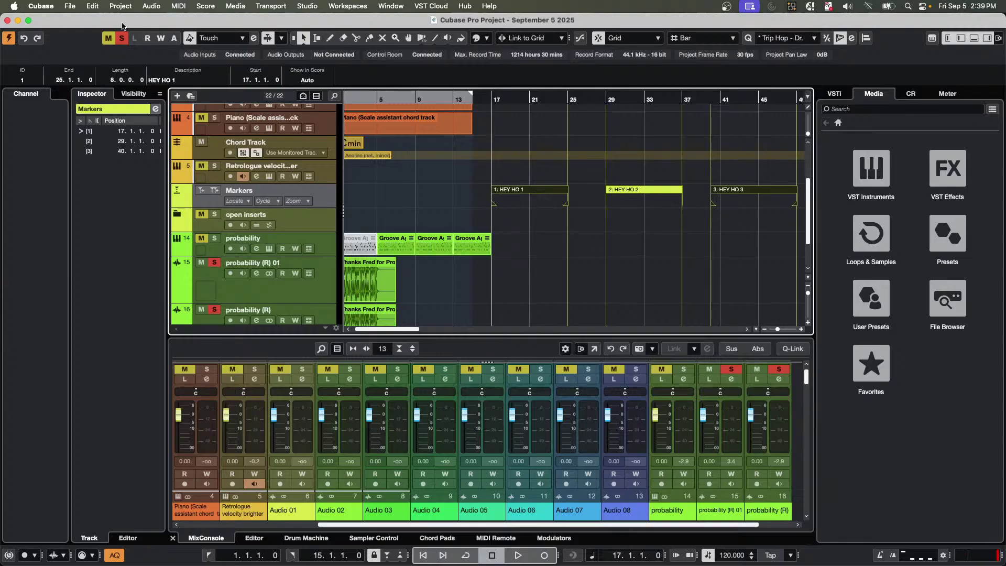
click(121, 6)
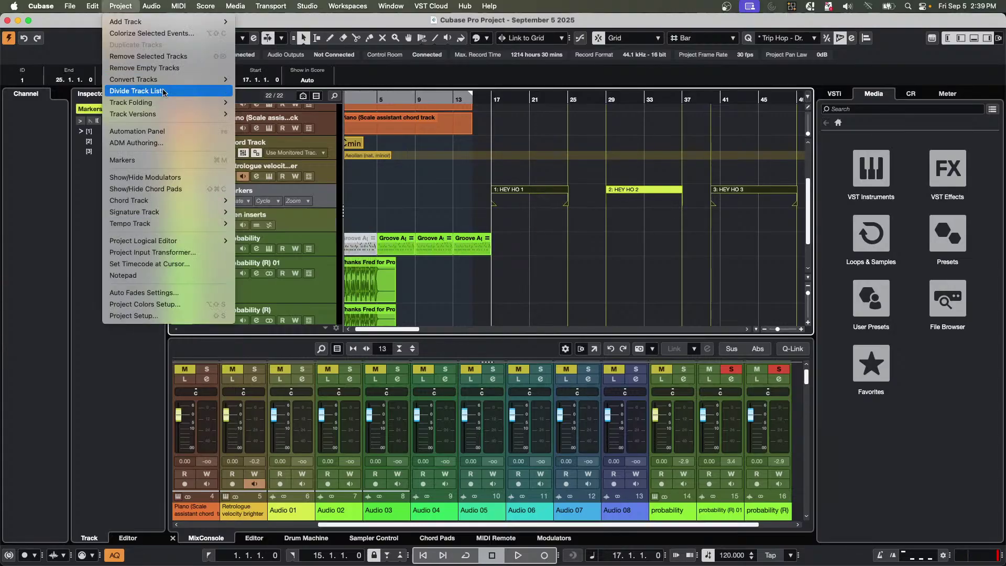
mouse_move(161, 114)
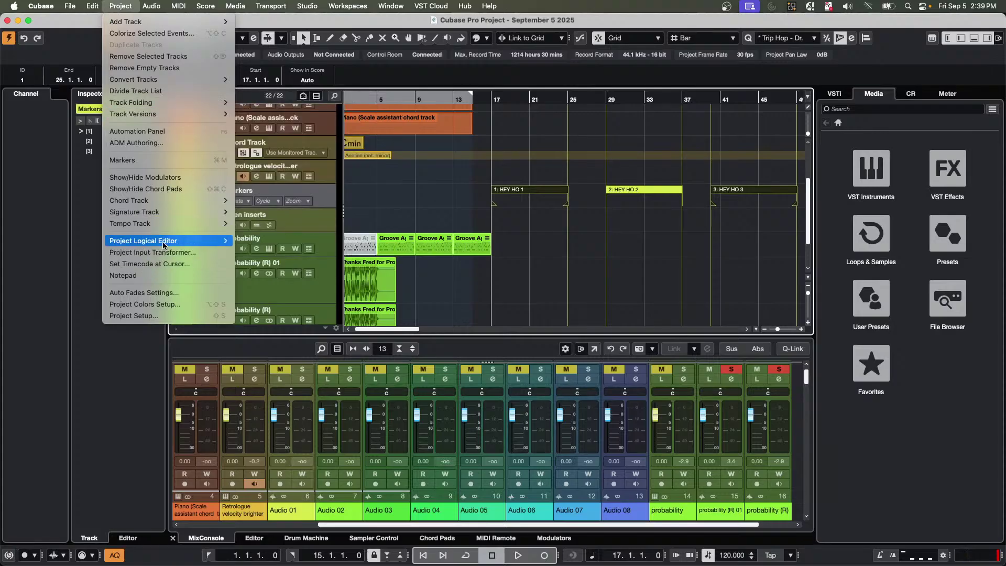
mouse_move(164, 242)
click(270, 242)
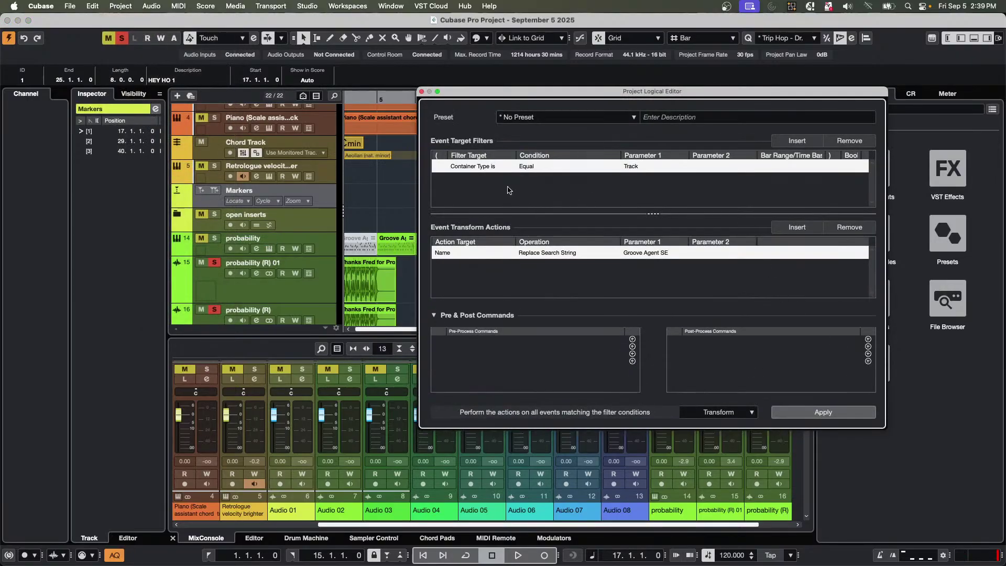
Set the event target filter to Media Type is Equal Marker and move the editor window clear of the cycle markers.
click(485, 167)
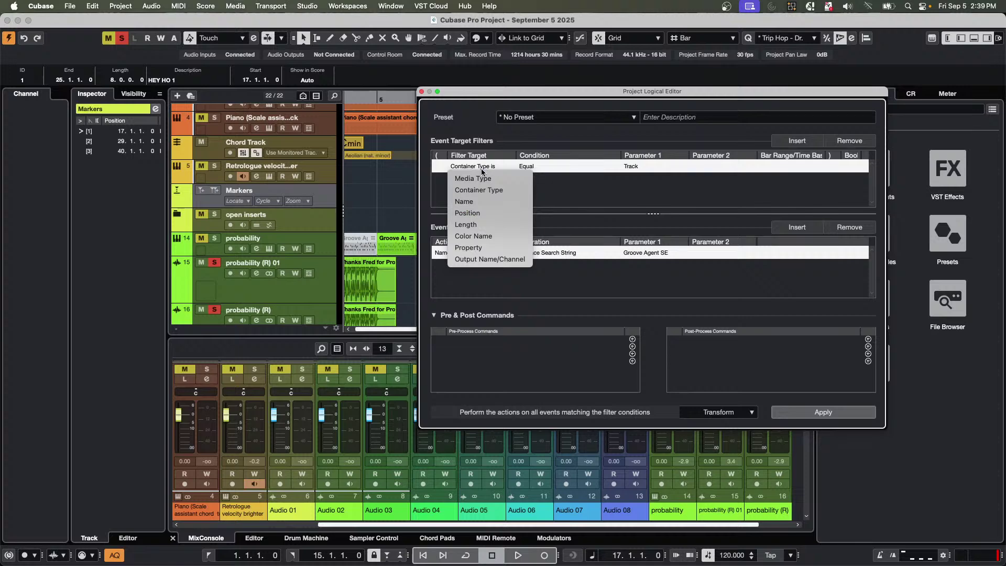
click(473, 179)
click(634, 167)
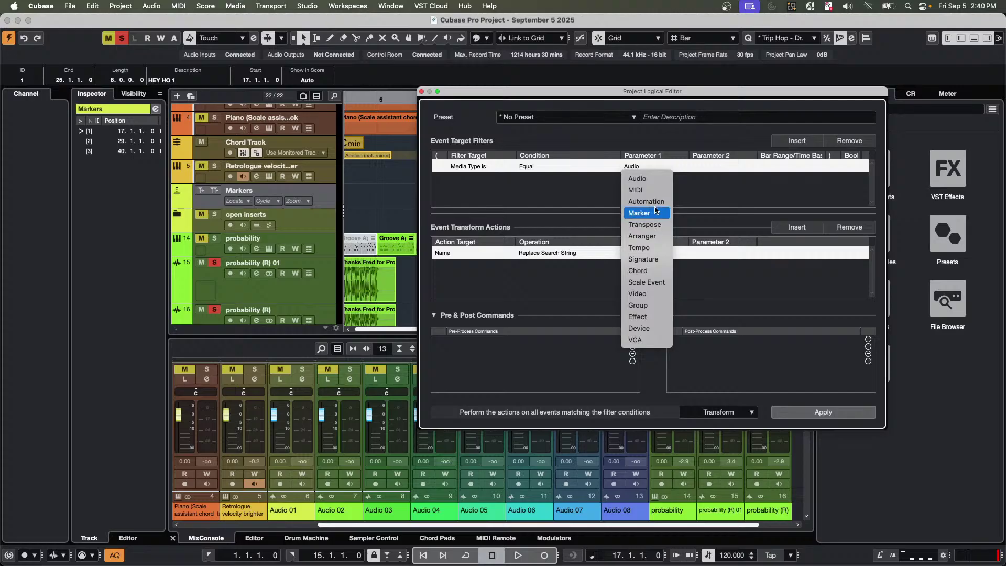
click(640, 213)
mouse_move(590, 93)
mouse_down()
mouse_move(299, 156)
mouse_move(203, 157)
mouse_up()
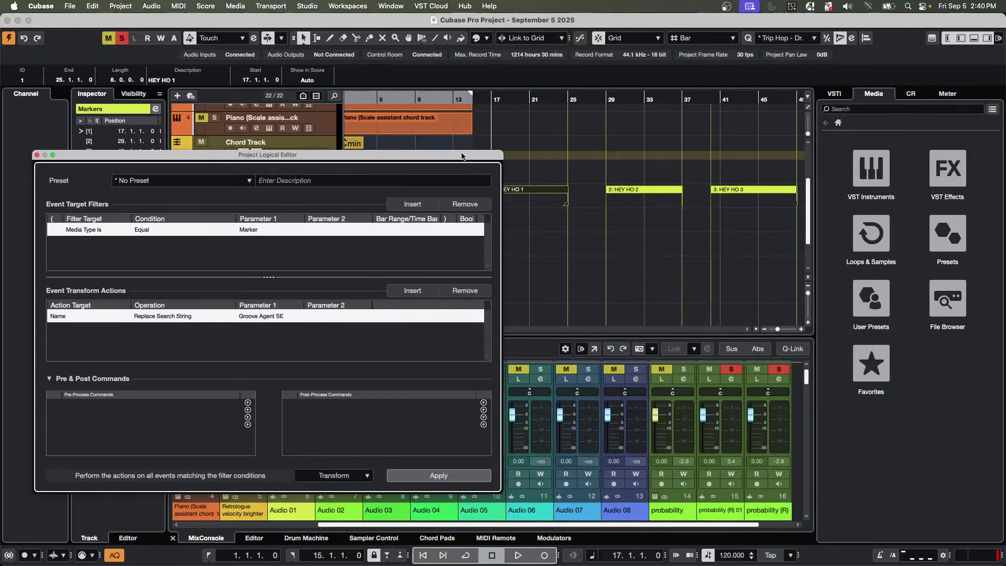
Deselect the cycle markers and set the name replacement's search string to HEY HO in the Project Logical Editor.
drag(462, 156, 438, 156)
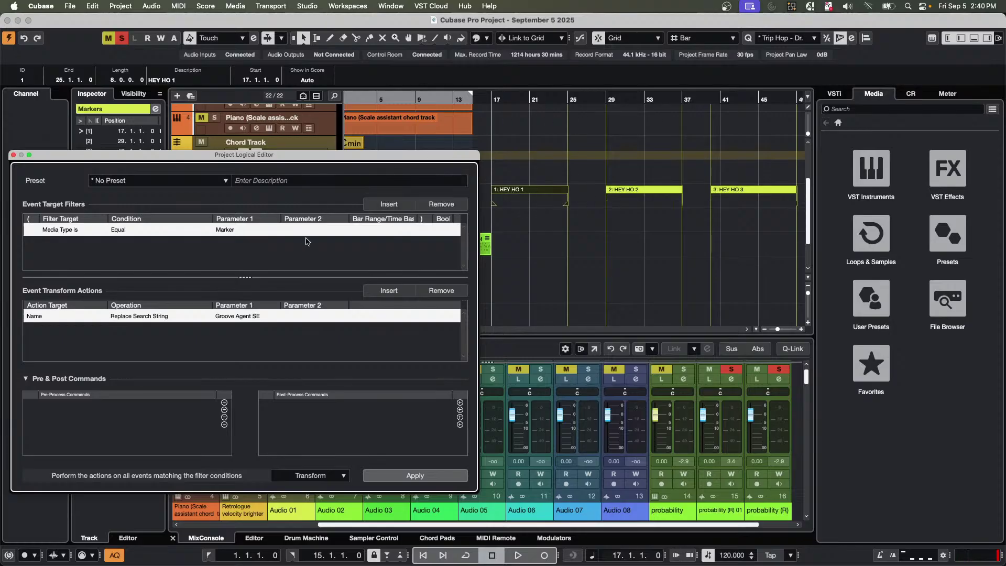
click(593, 203)
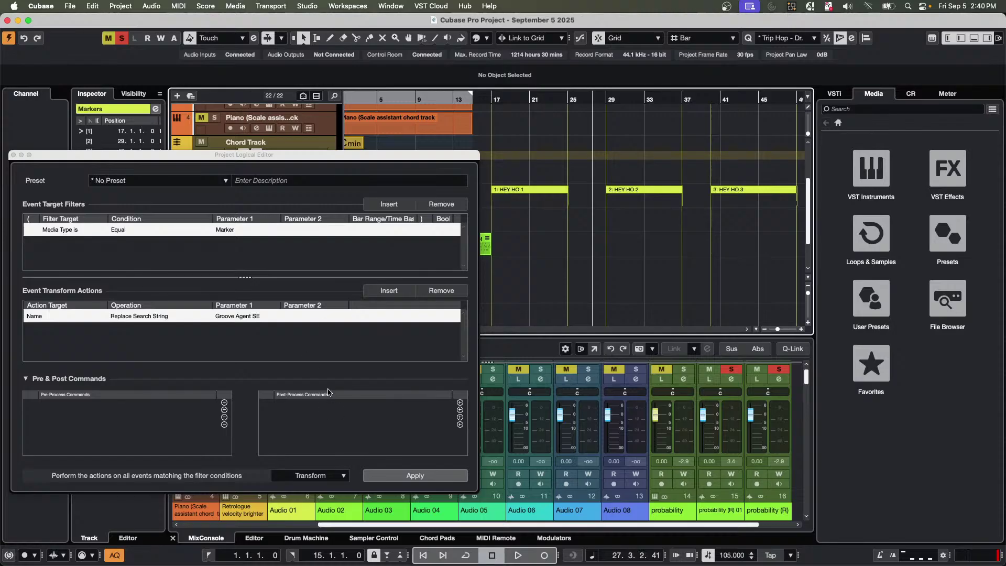
double_click(213, 317)
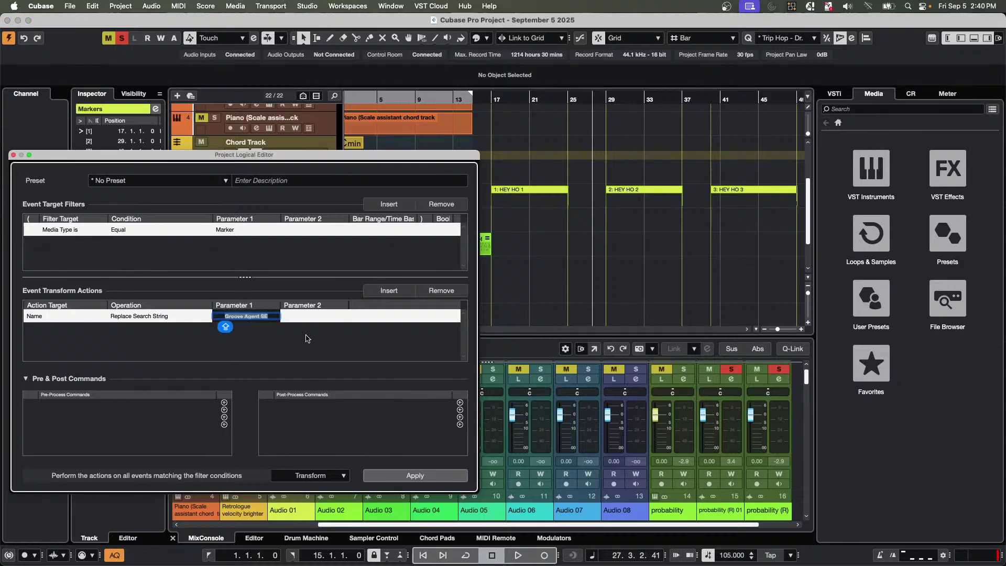
text(HEY HO)
key(Return)
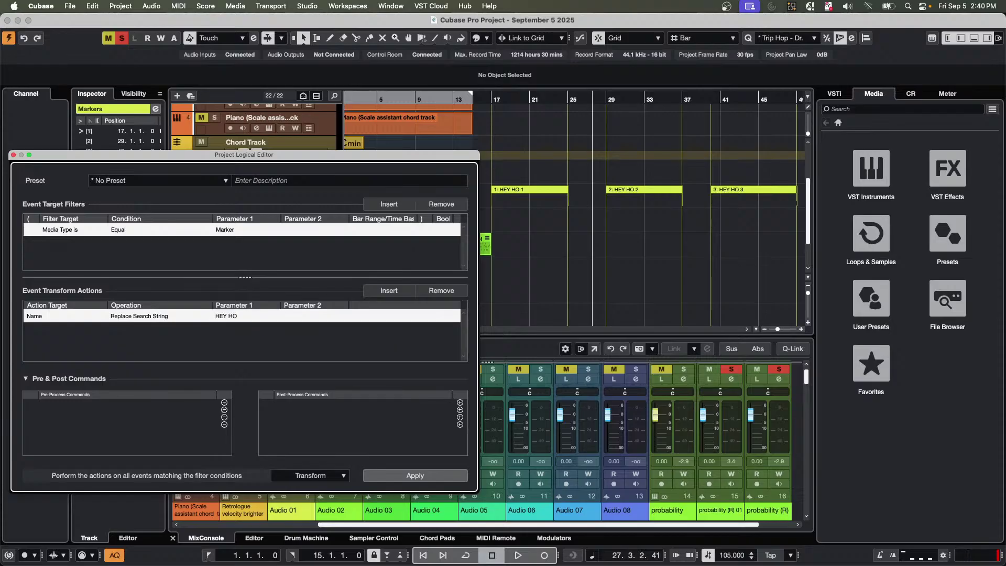
Try to strip HEY HO from the marker names by applying the replacement with an empty second parameter.
click(308, 318)
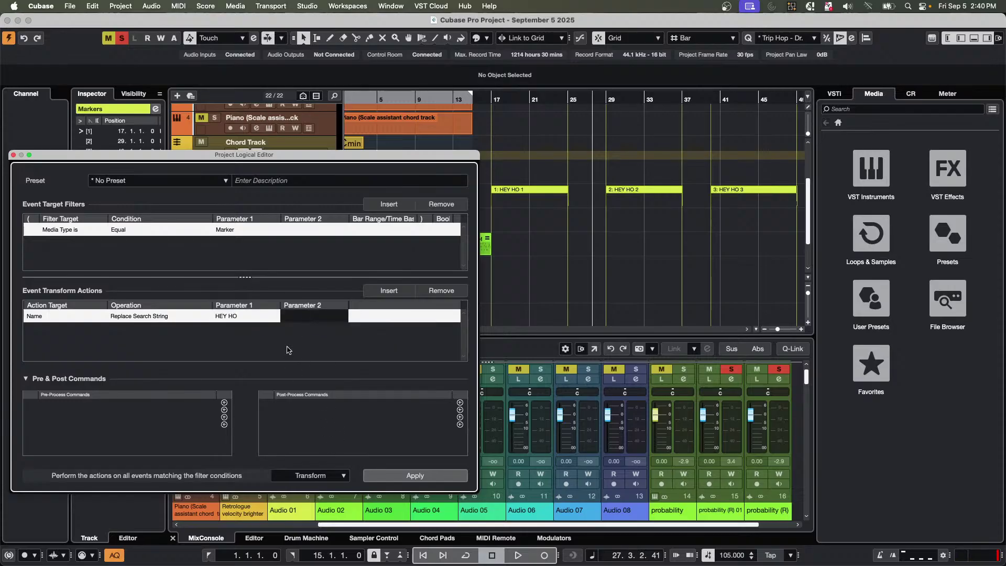
key(space)
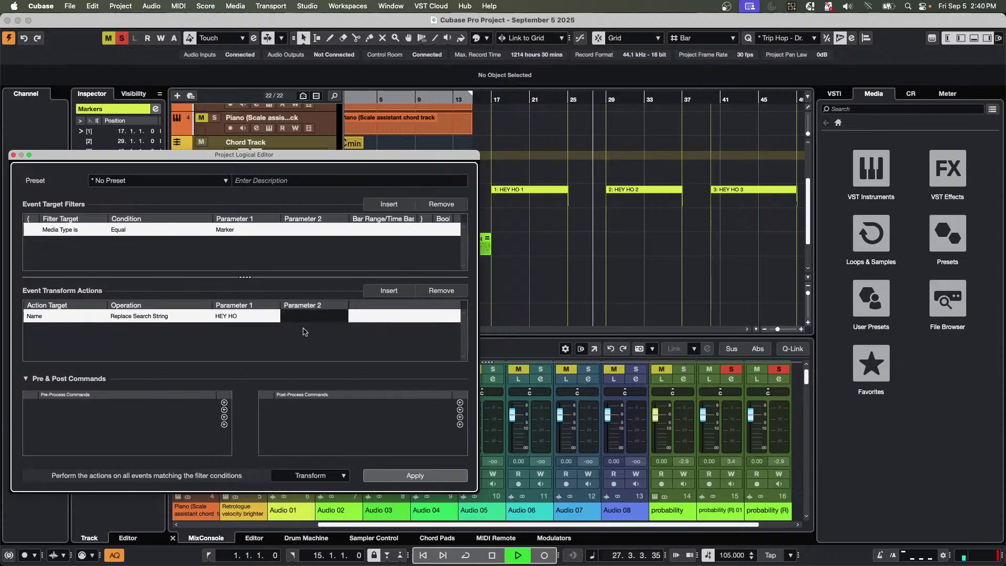
click(403, 476)
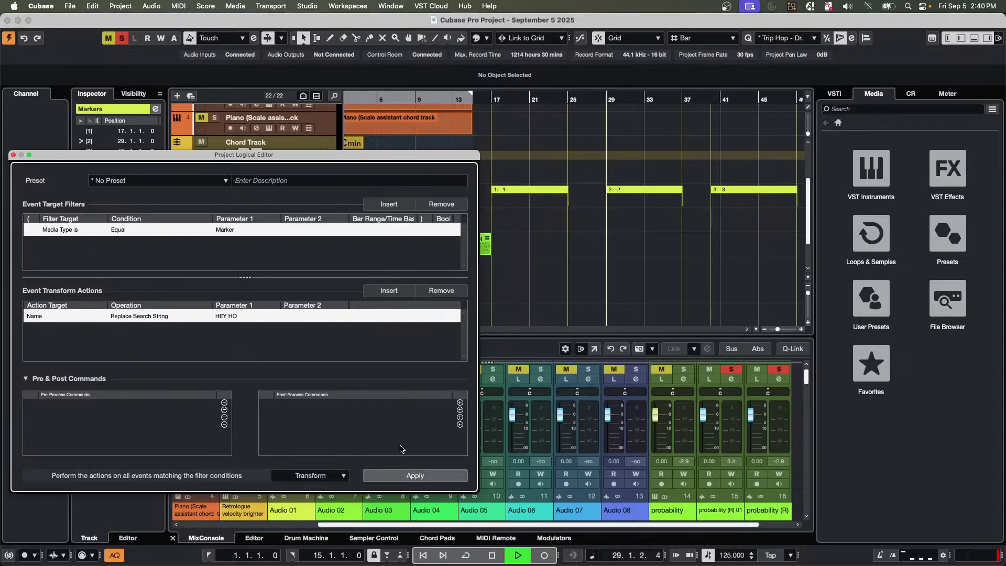
mouse_move(339, 160)
mouse_down()
mouse_move(347, 192)
mouse_move(335, 204)
mouse_move(336, 145)
mouse_up()
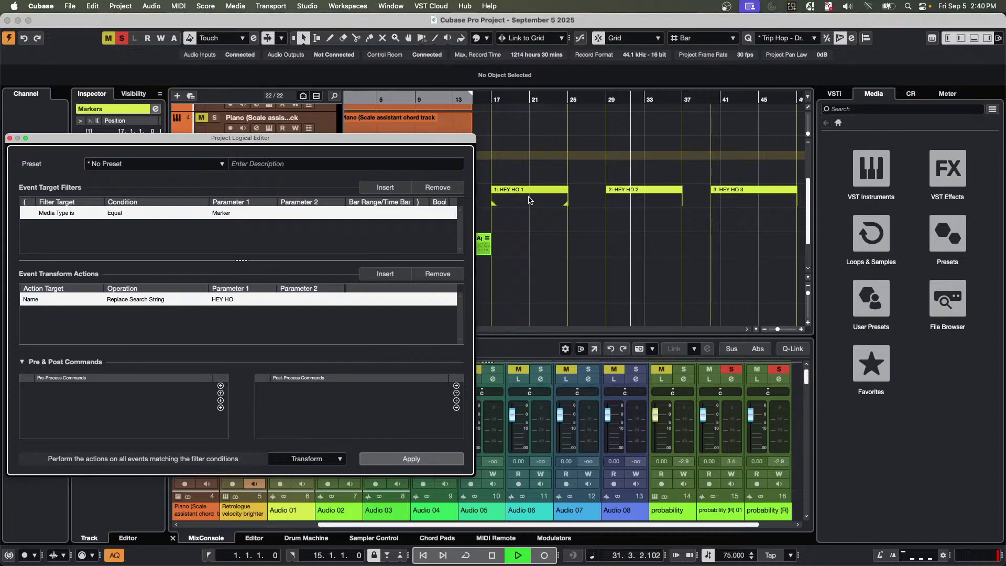
key(space)
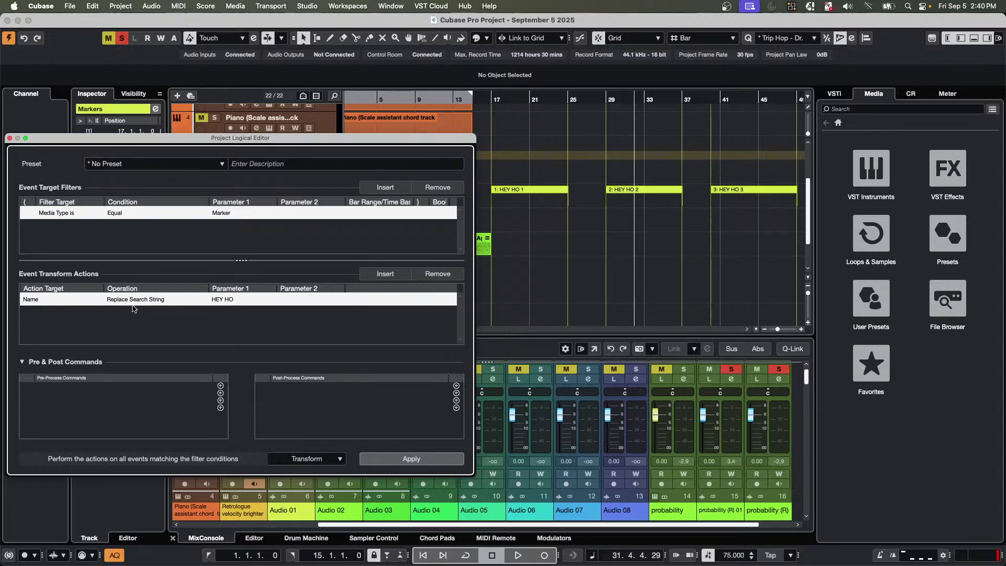
Set the replacement text to SEPTEMBER 5, apply it to all marker names, and close the Project Logical Editor.
click(295, 300)
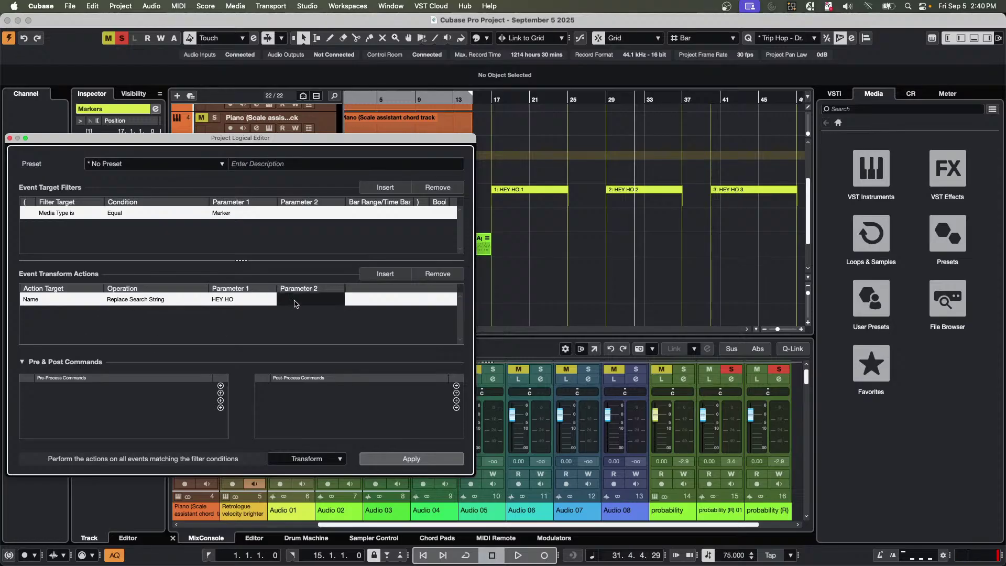
key(shift+s)
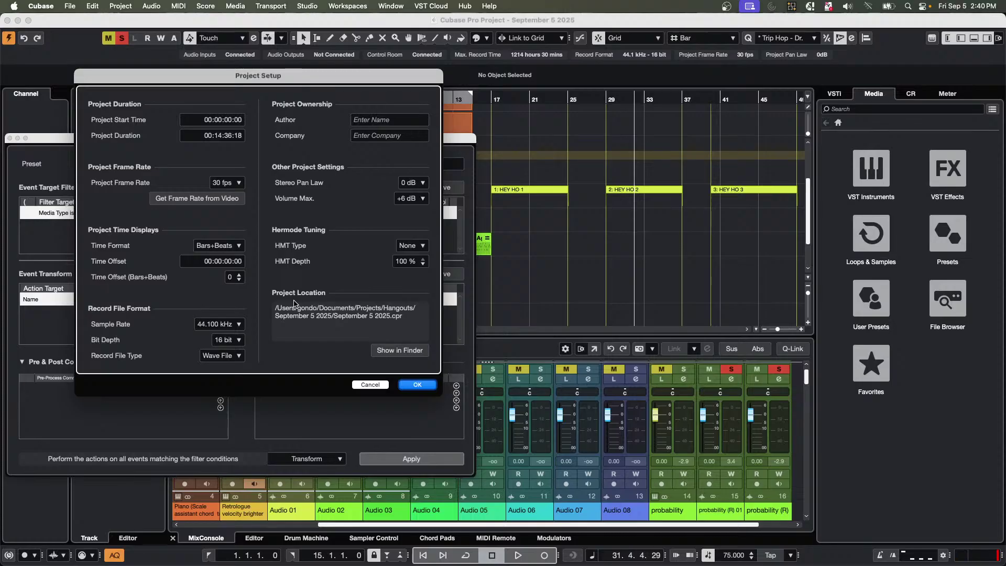
key(Escape)
key(Caps_Lock)
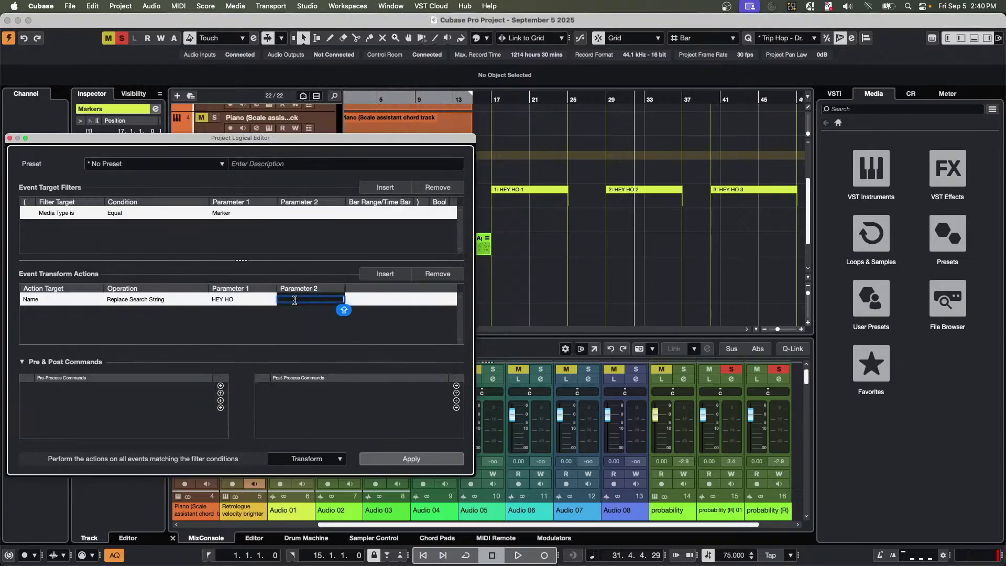
text(sEPTEMBER 5)
key(Return)
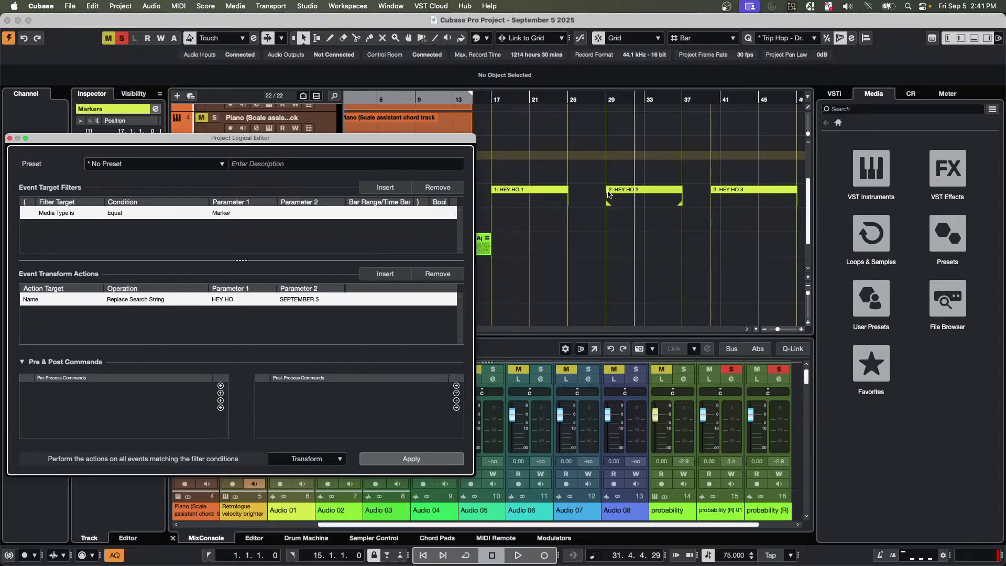
click(413, 465)
click(10, 138)
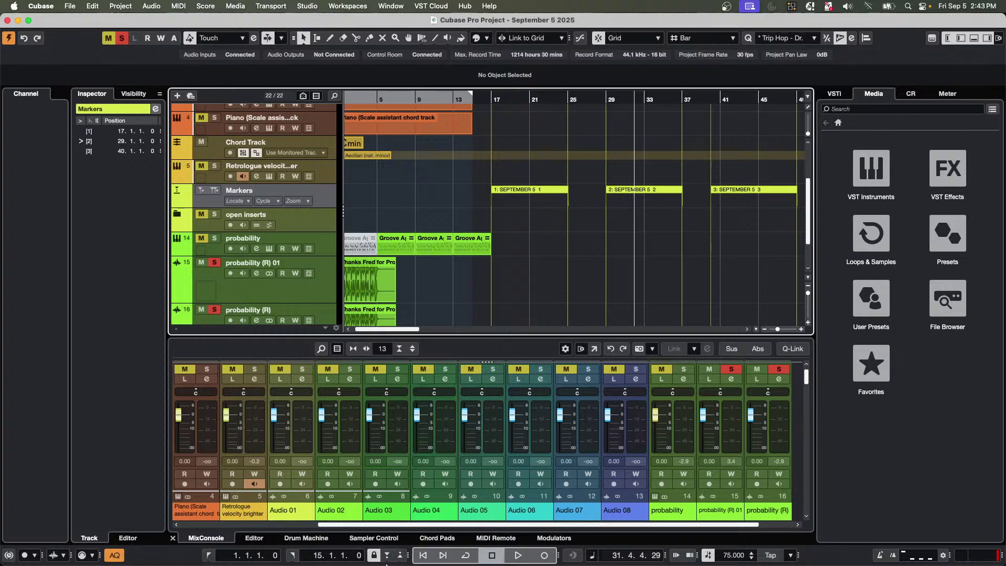
Switch to Safari.
mouse_move(408, 561)
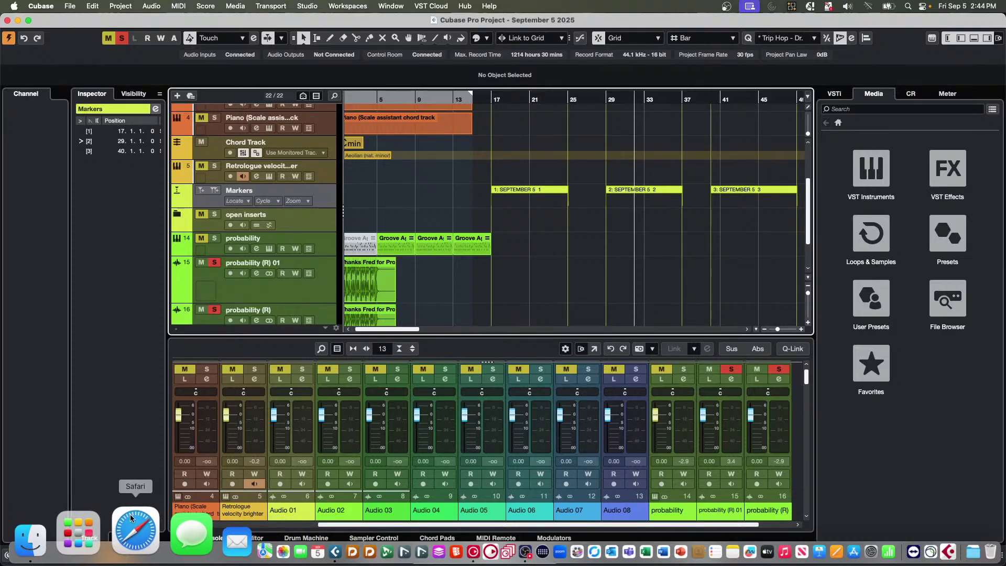
click(129, 519)
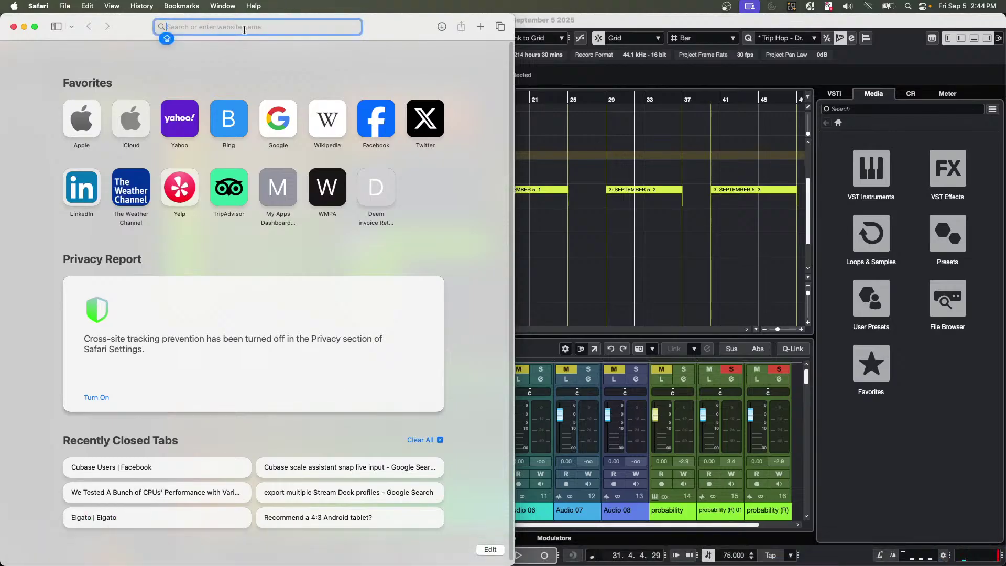
text(SPECTRA)
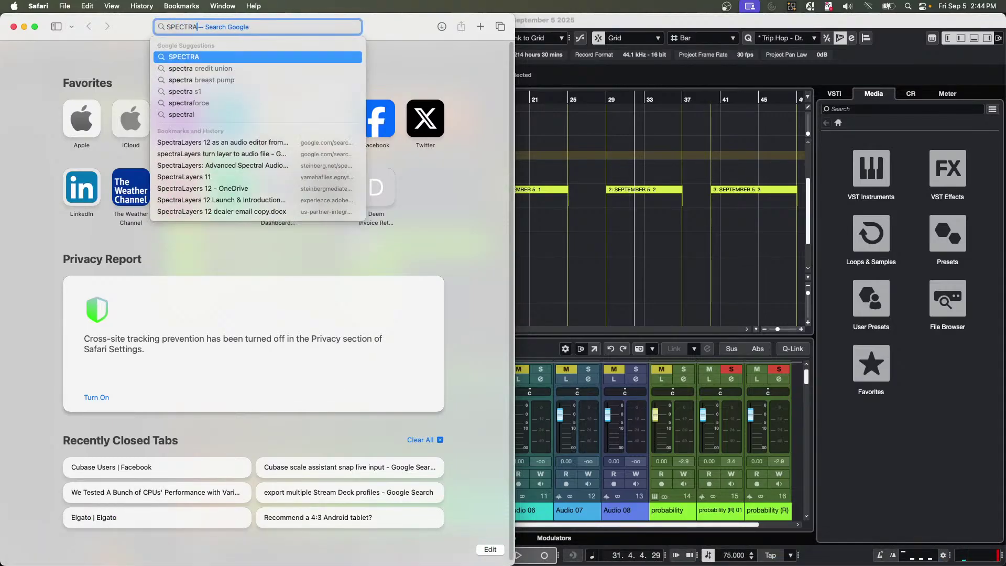
text(LAYE)
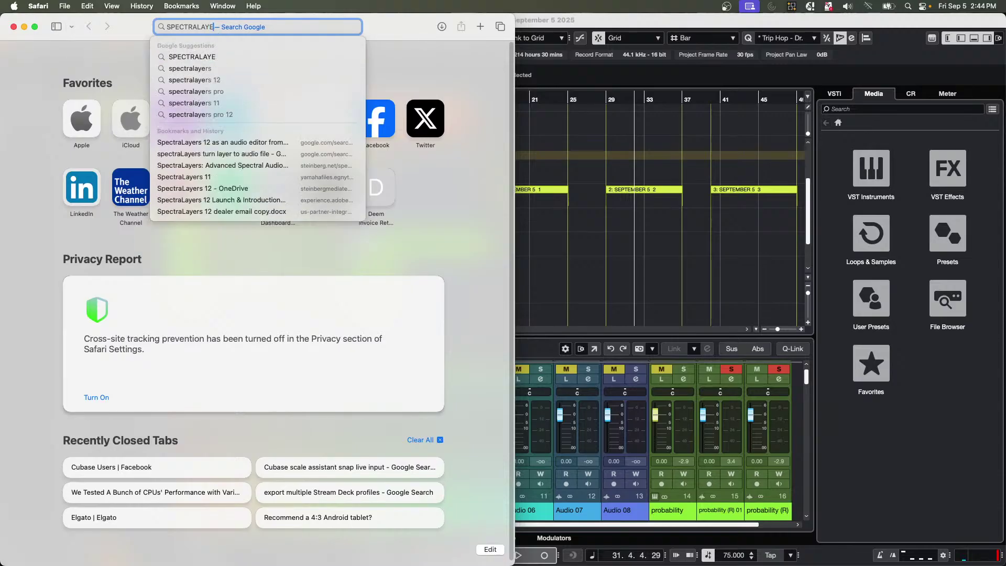
key(BackSpace)
key(BackSpace)
key(BackSpace)
key(BackSpace)
key(BackSpace)
key(BackSpace)
key(BackSpace)
key(BackSpace)
key(BackSpace)
key(BackSpace)
key(BackSpace)
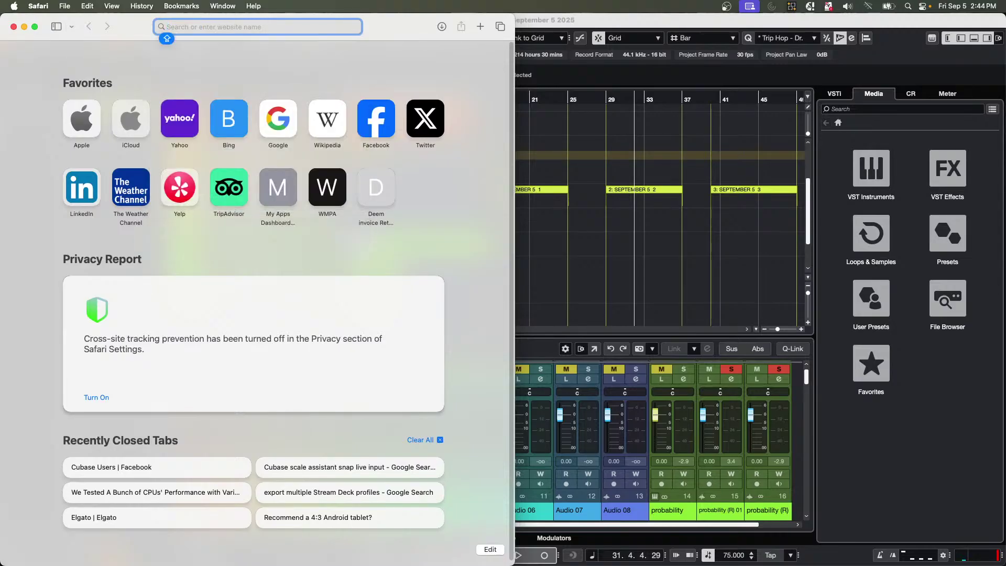
Search the web for "SpectraLayers 12 tutorial".
key(Caps_Lock)
text(Spect)
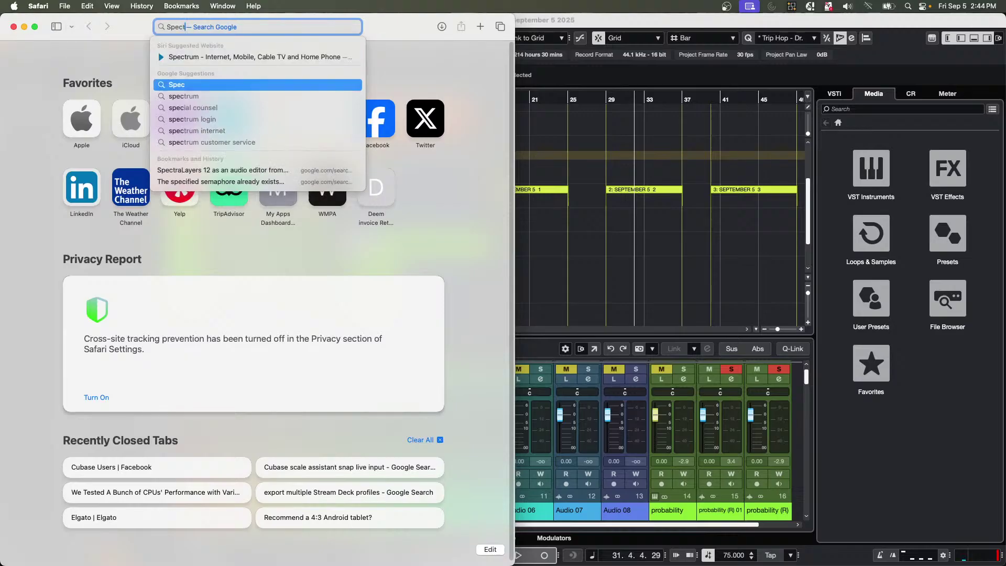
text(raLayer)
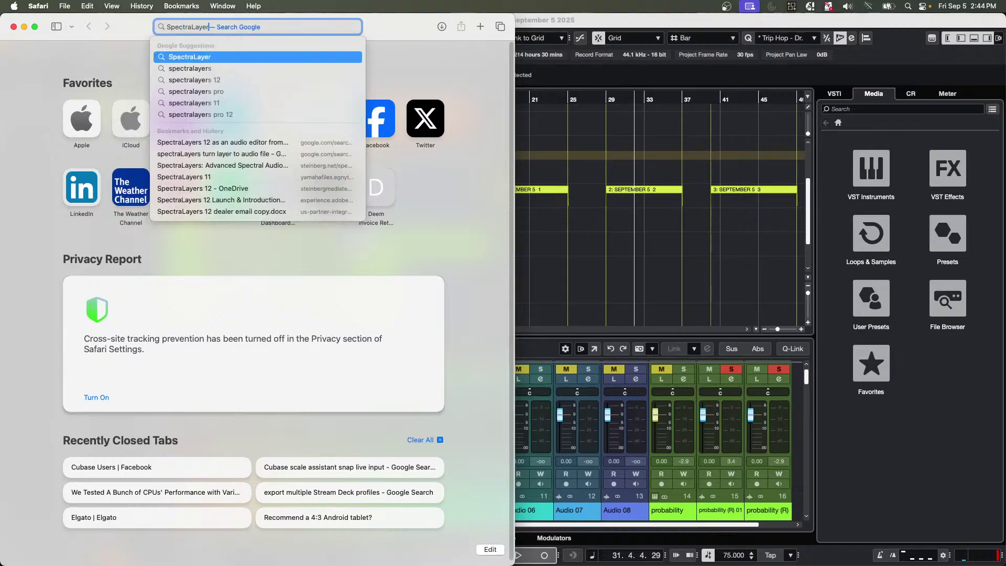
text(s 12)
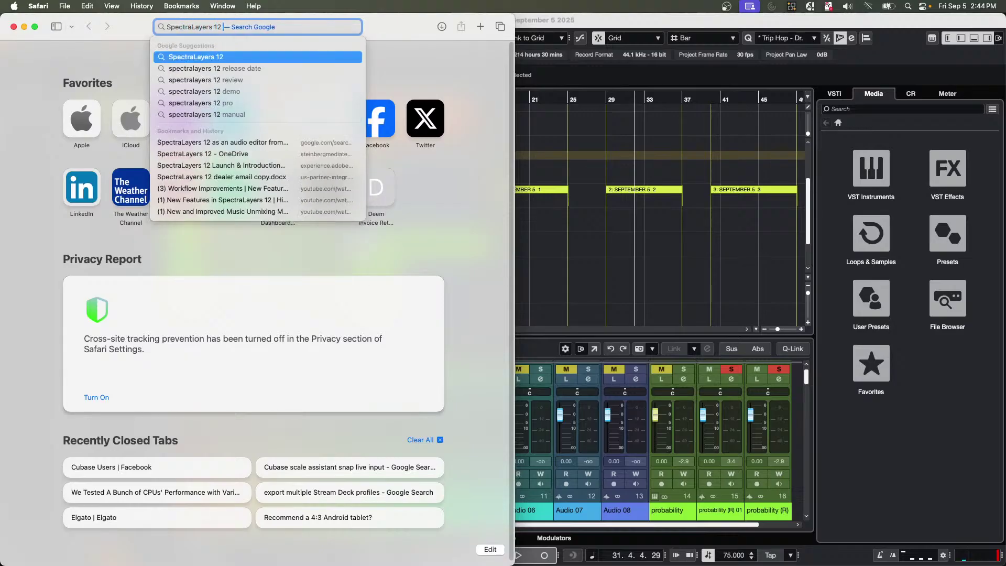
text( tutorial)
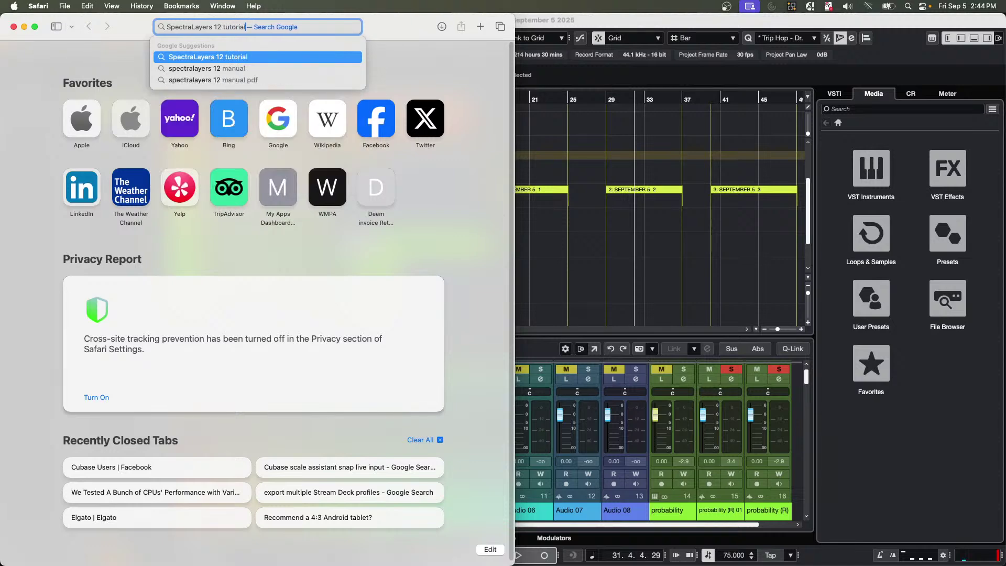
key(Return)
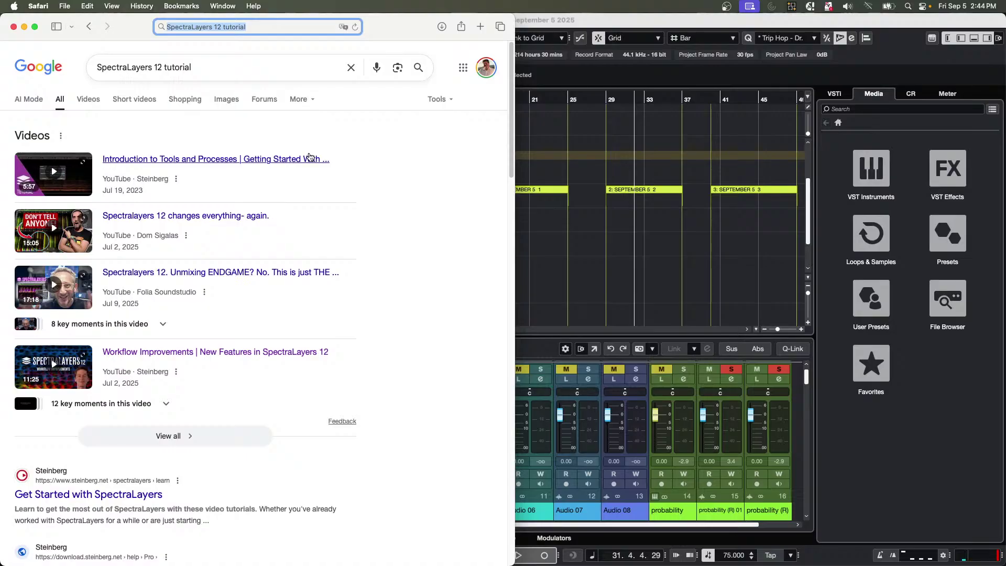
Reach the Steinberg channel through the Introduction to Tools and Processes video and open Unmix Soundtrack Applications with the browser in full screen.
click(173, 163)
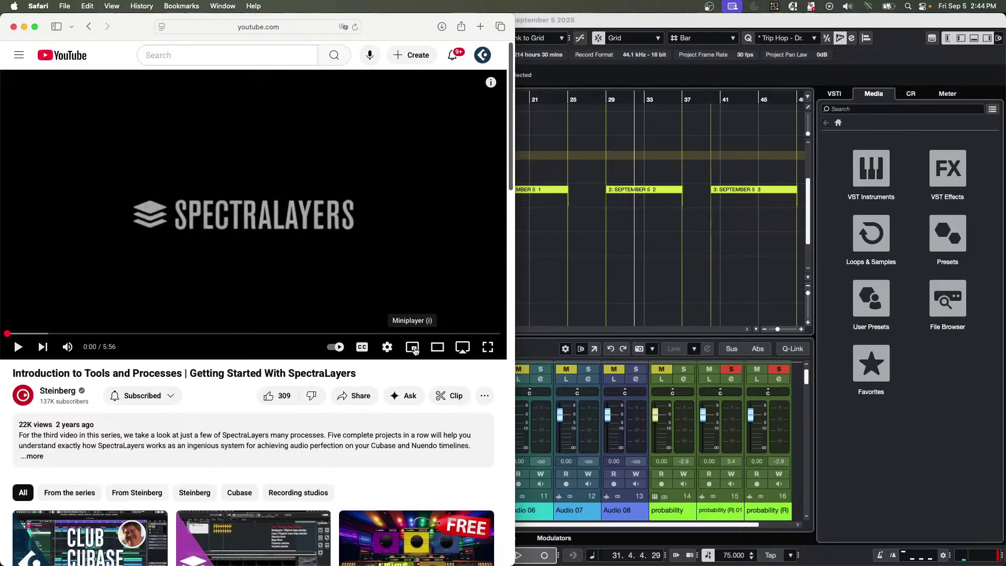
click(51, 394)
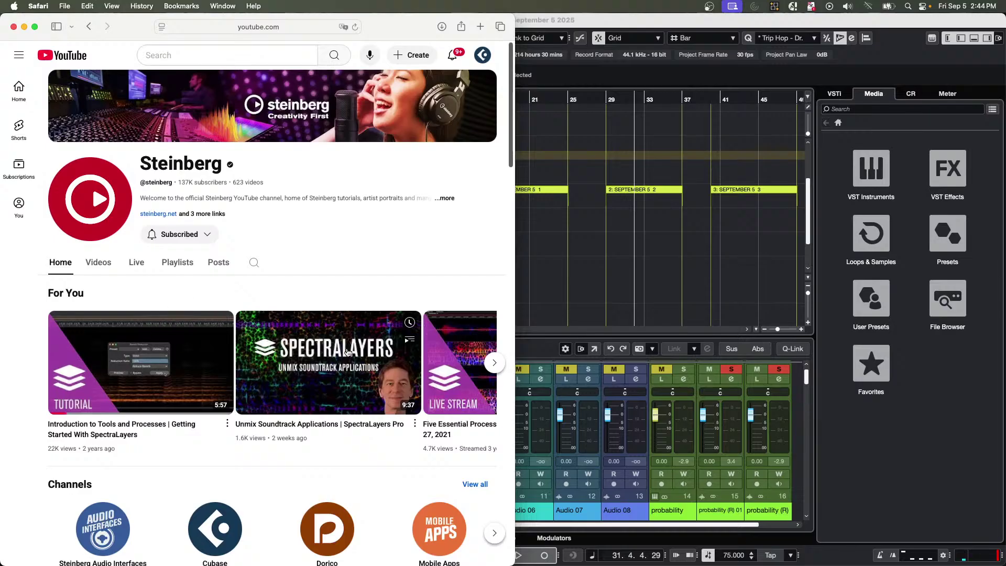
click(347, 351)
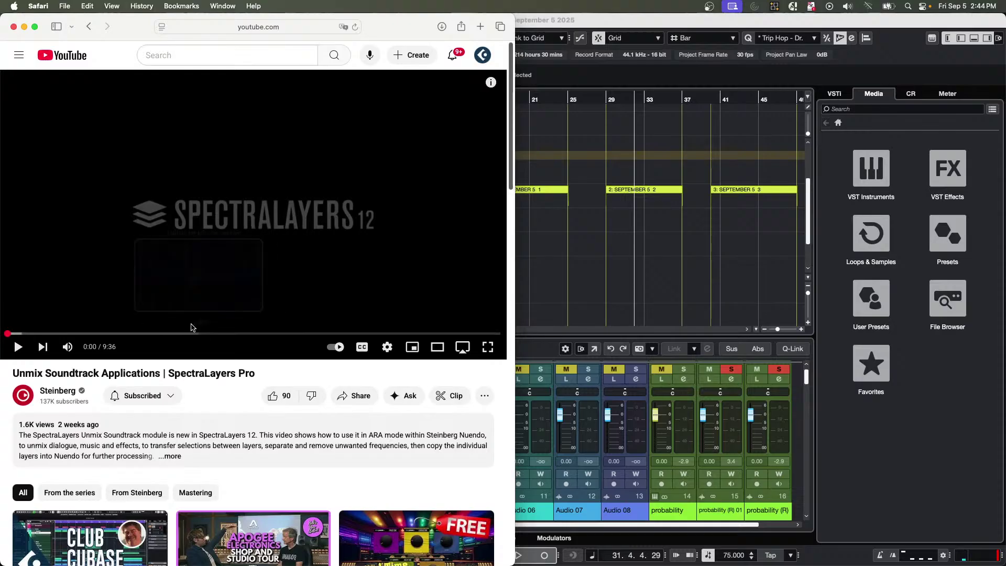
click(35, 26)
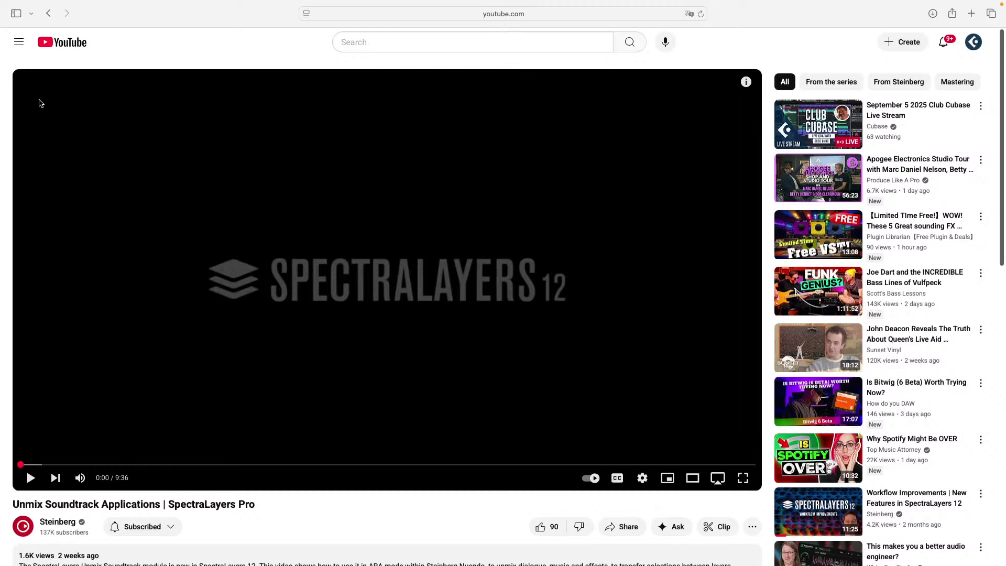
Return to the Steinberg channel page and browse its suggested videos and related channels.
click(49, 13)
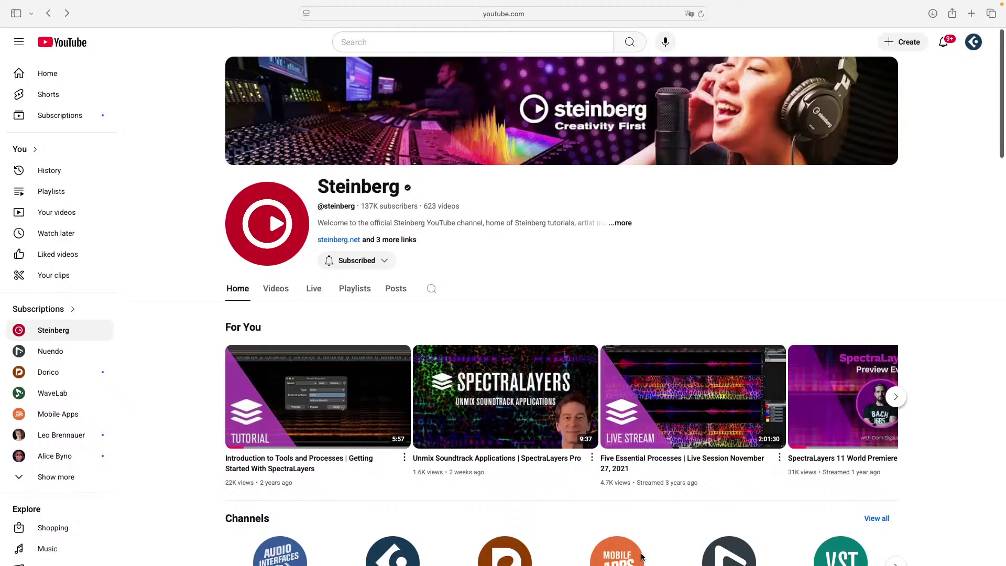
scroll(692, 564, down, 1)
scroll(707, 564, down, 5)
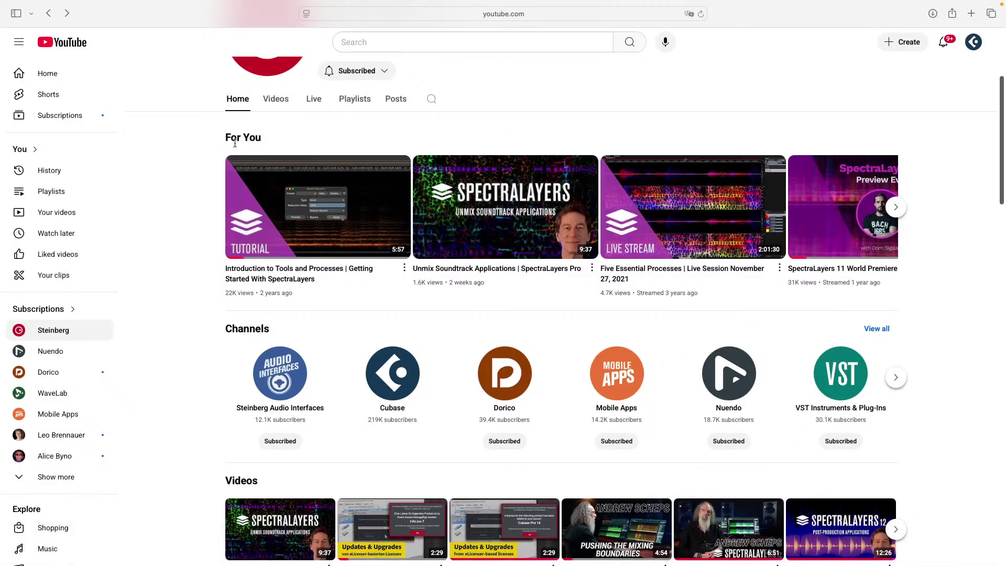
Switch back to Cubase, open the recent project Comping C14.cpr, and activate it.
mouse_move(107, 3)
key(ctrl+Left)
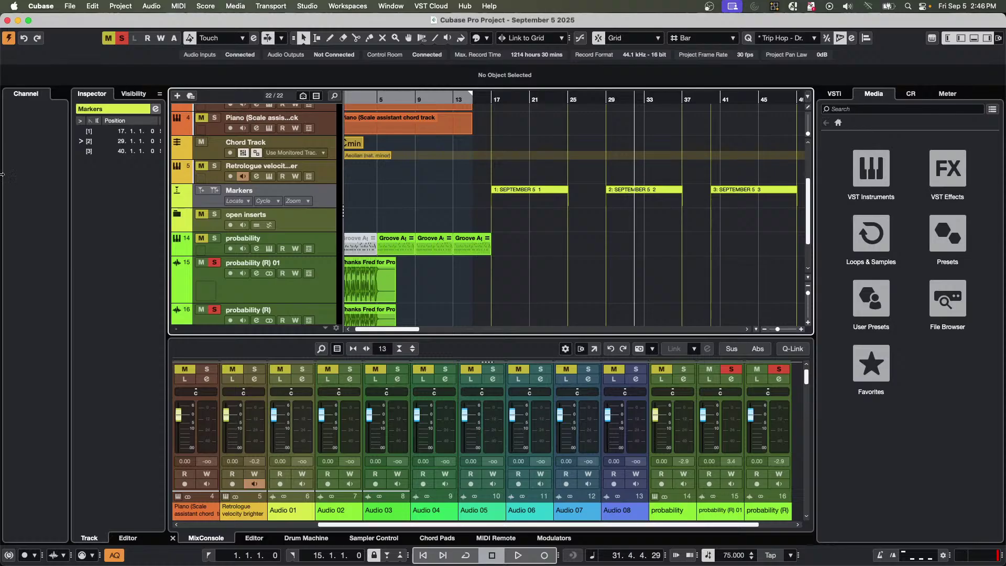
click(70, 6)
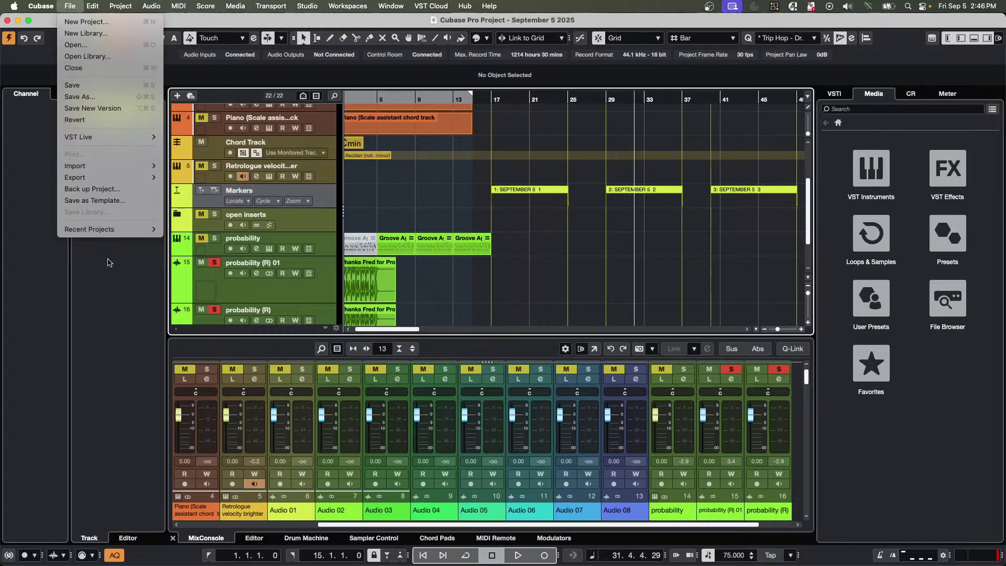
mouse_move(111, 228)
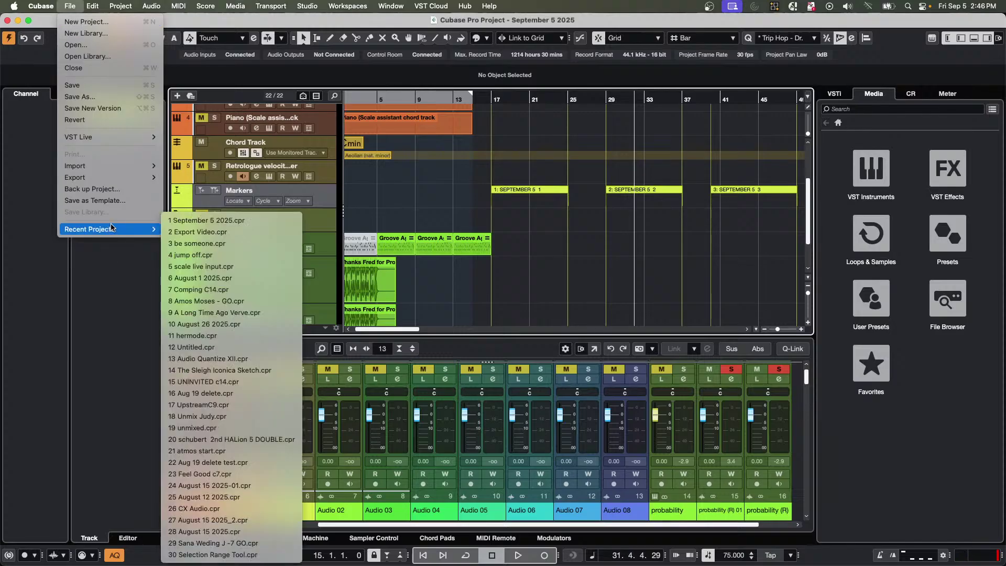
click(215, 292)
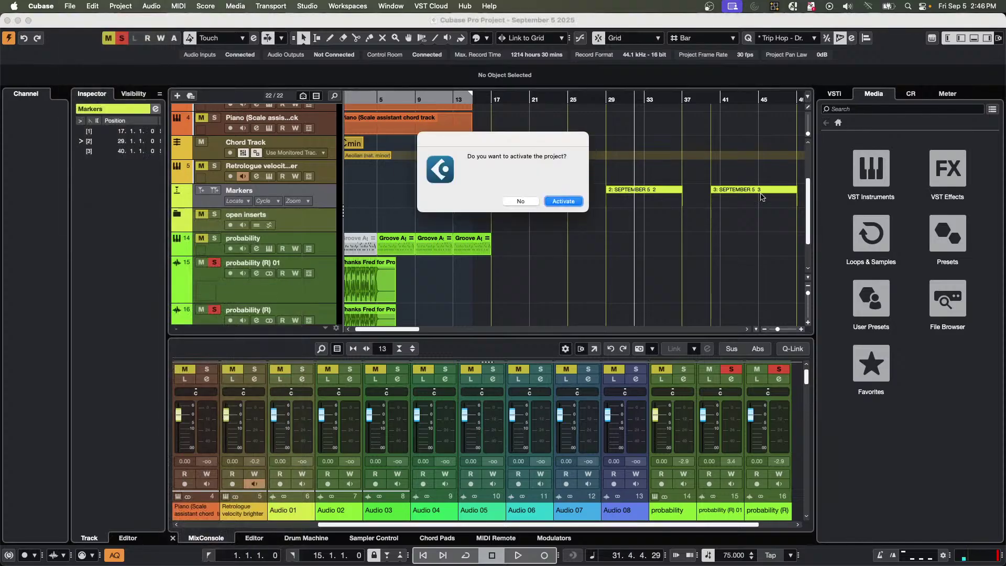
click(551, 203)
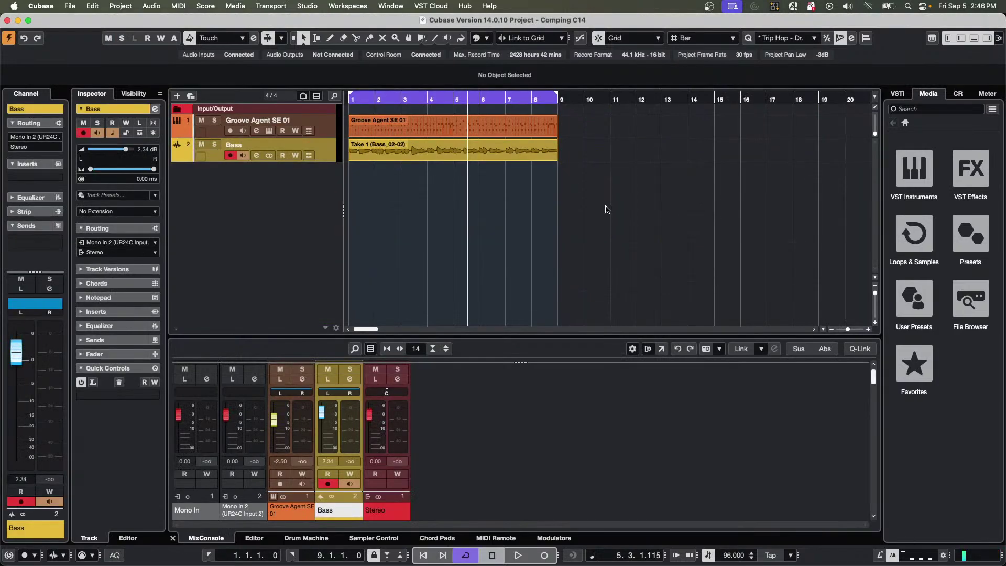
Show the Bass track's lanes, select all of its takes, and create track versions from the lanes.
click(309, 155)
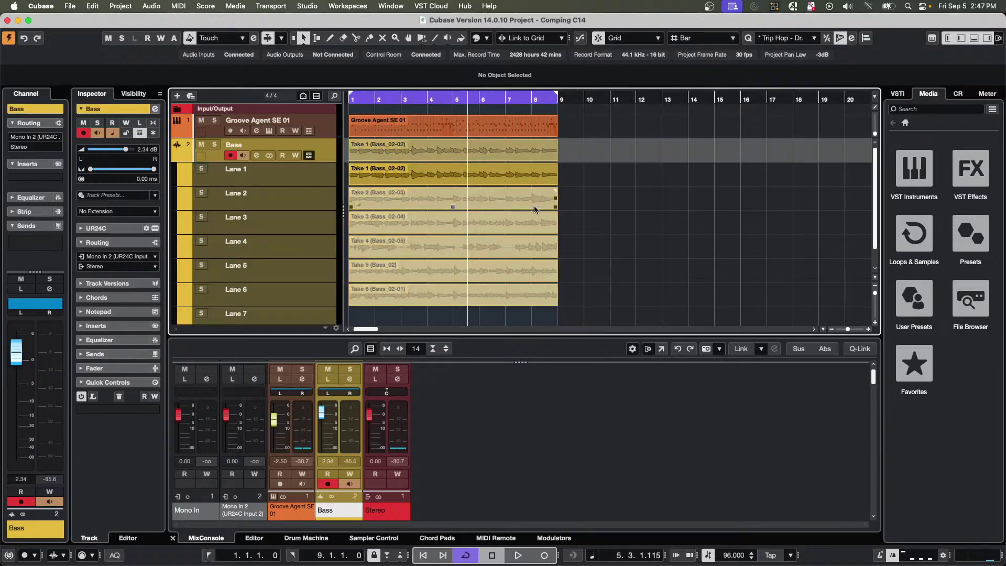
drag(567, 178, 435, 305)
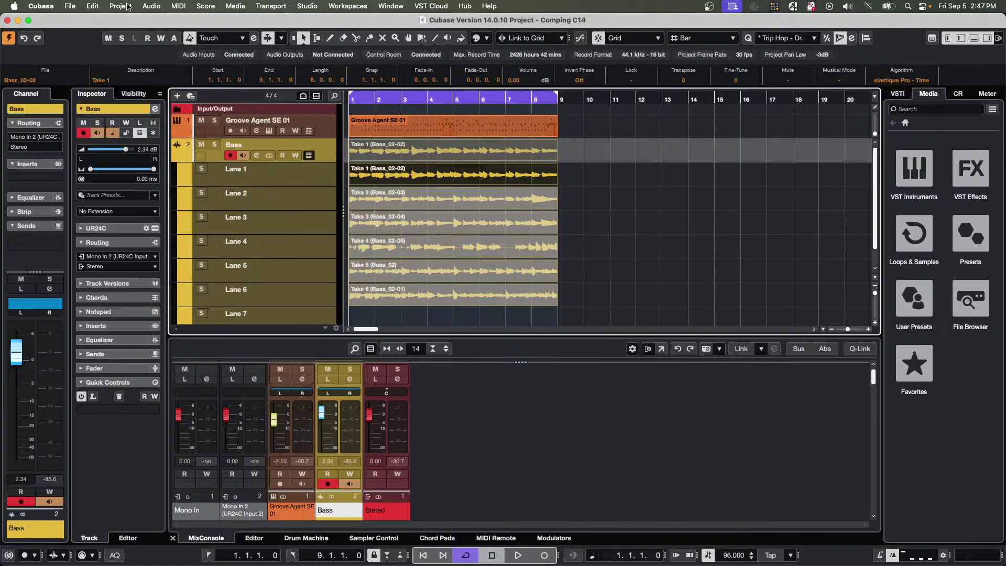
click(150, 6)
mouse_move(134, 199)
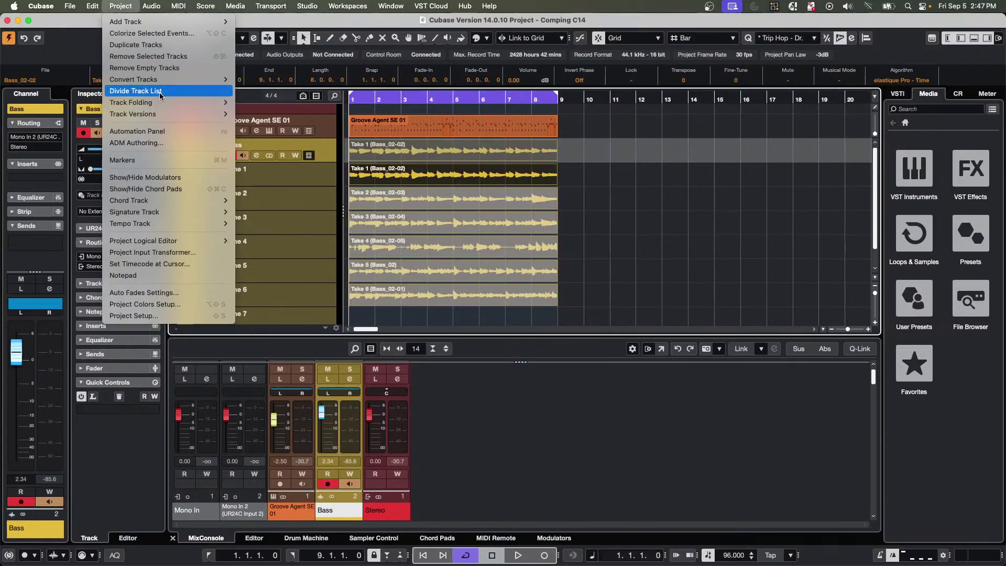
mouse_move(157, 114)
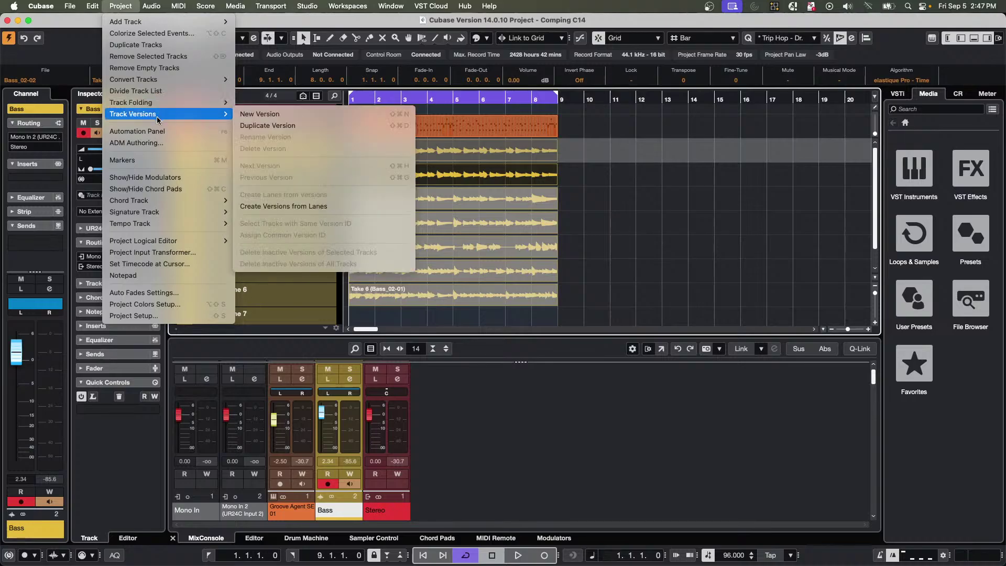
click(331, 208)
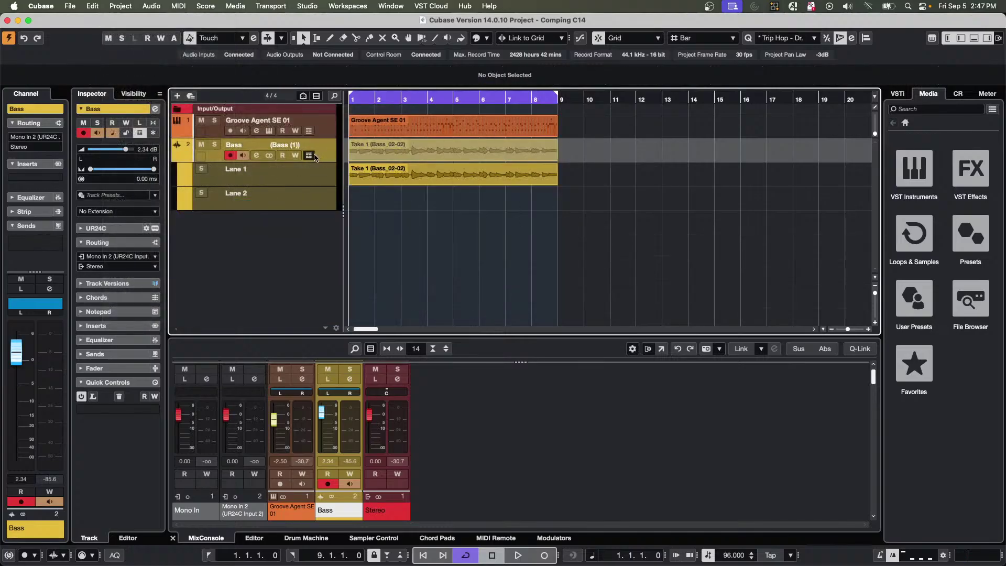
Hide the Bass lanes, switch the track to version Bass (3), and return it to version v1.
click(309, 156)
click(298, 148)
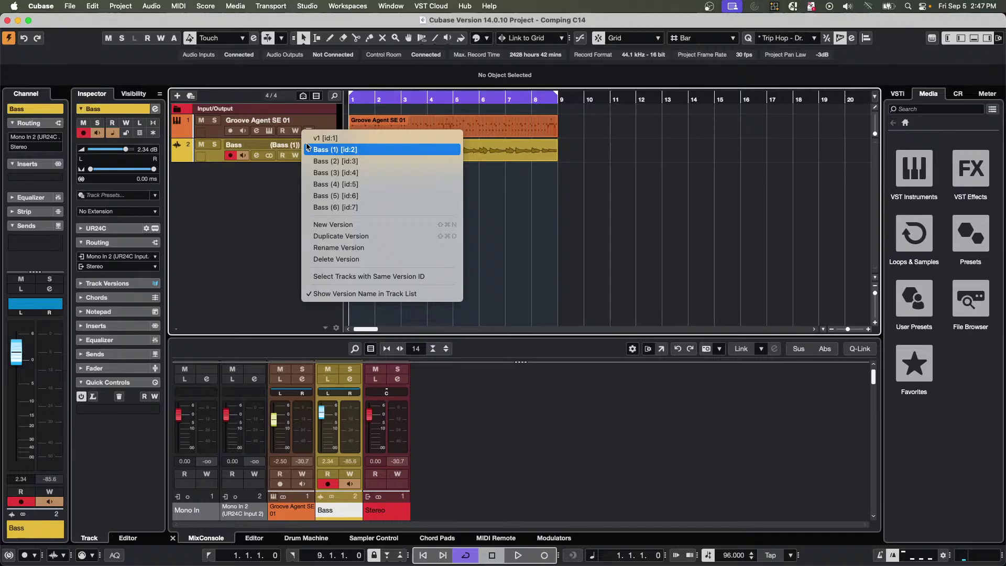
click(315, 173)
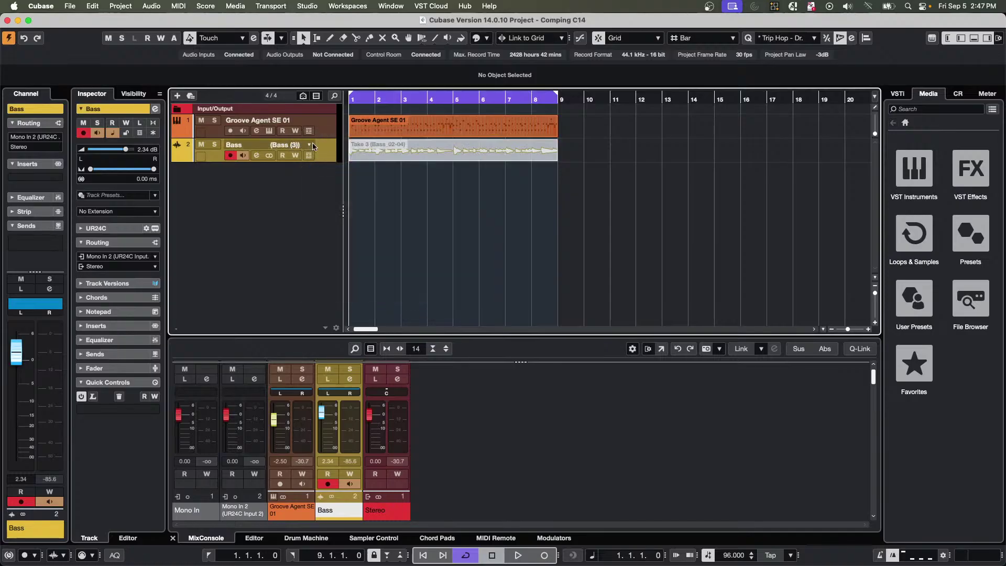
click(313, 146)
click(327, 173)
click(307, 145)
click(335, 90)
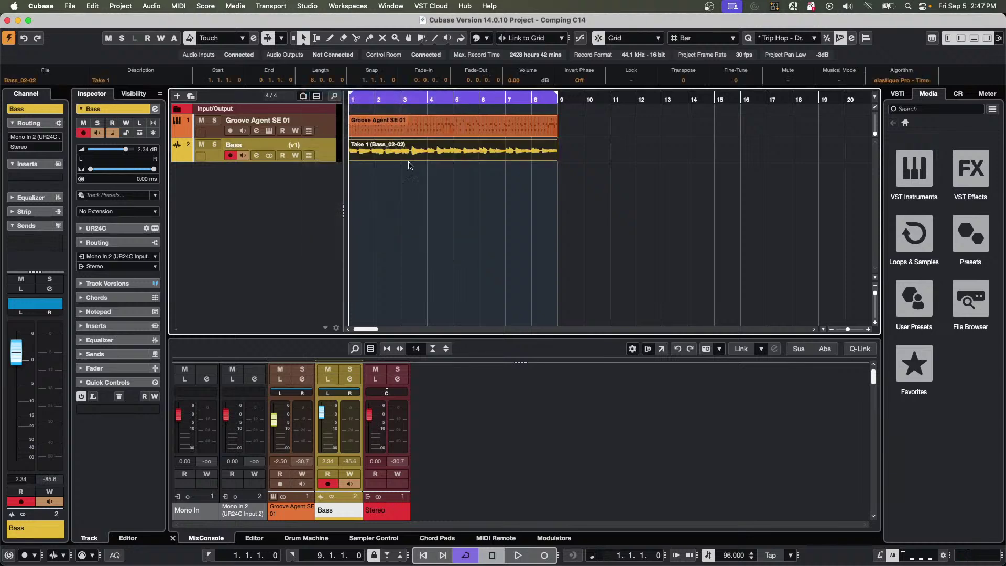
Select the Take 1 event on the Bass track and create lanes from its track versions.
click(526, 197)
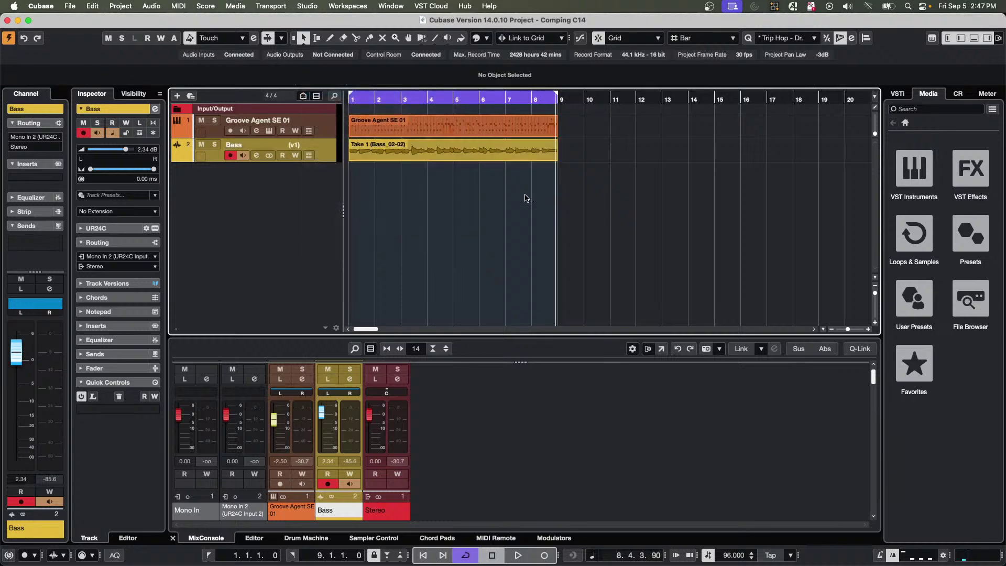
click(439, 159)
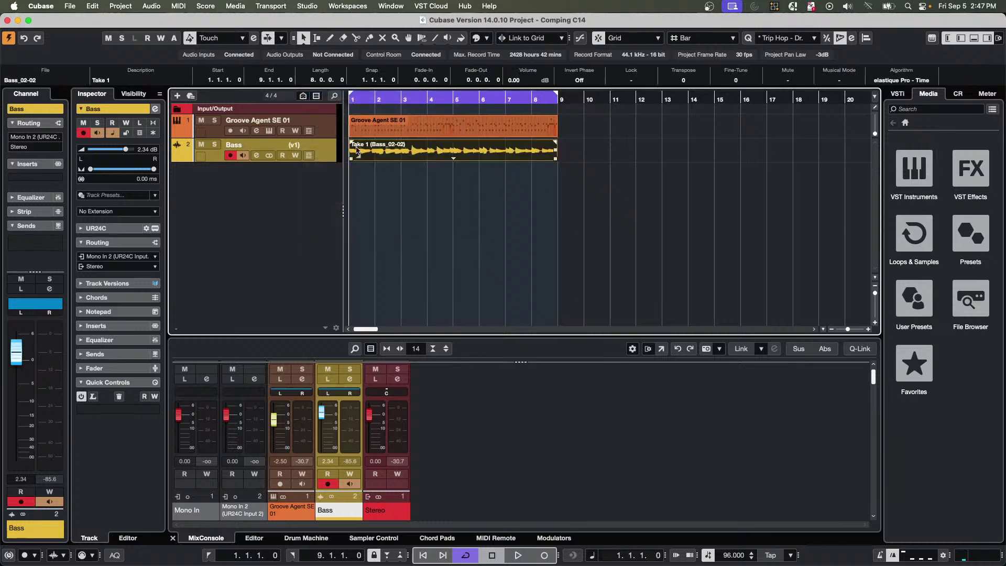
click(121, 6)
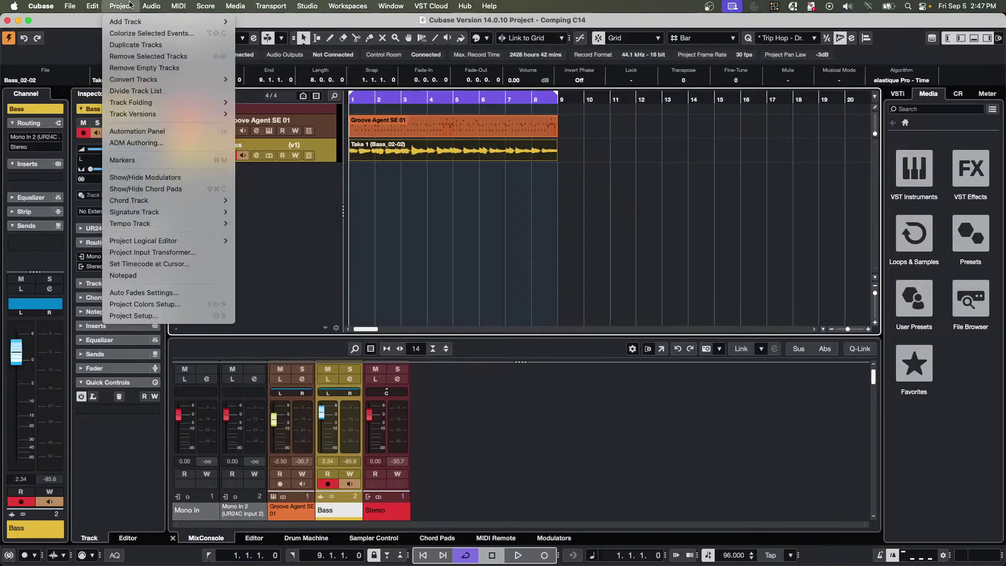
mouse_move(130, 115)
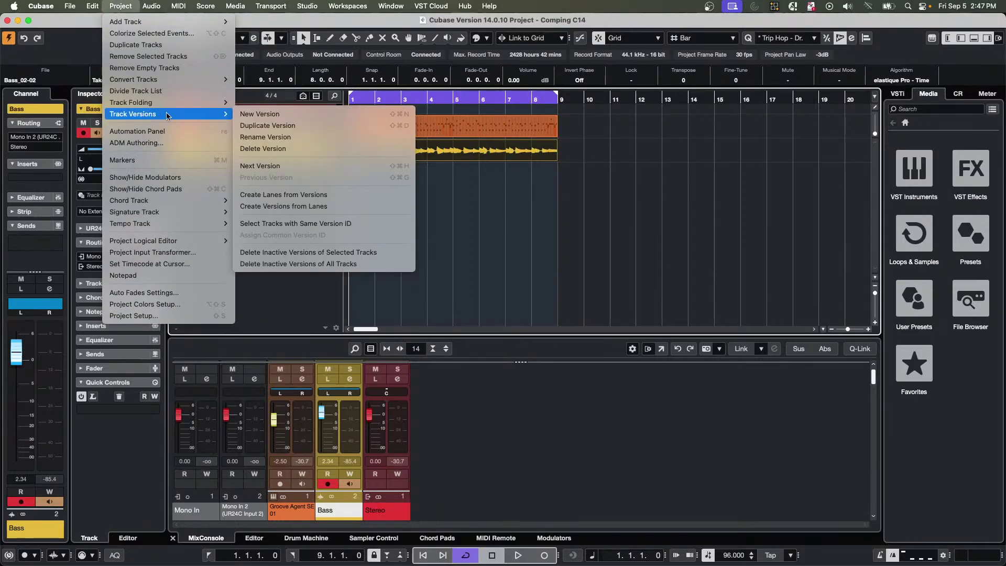
click(310, 195)
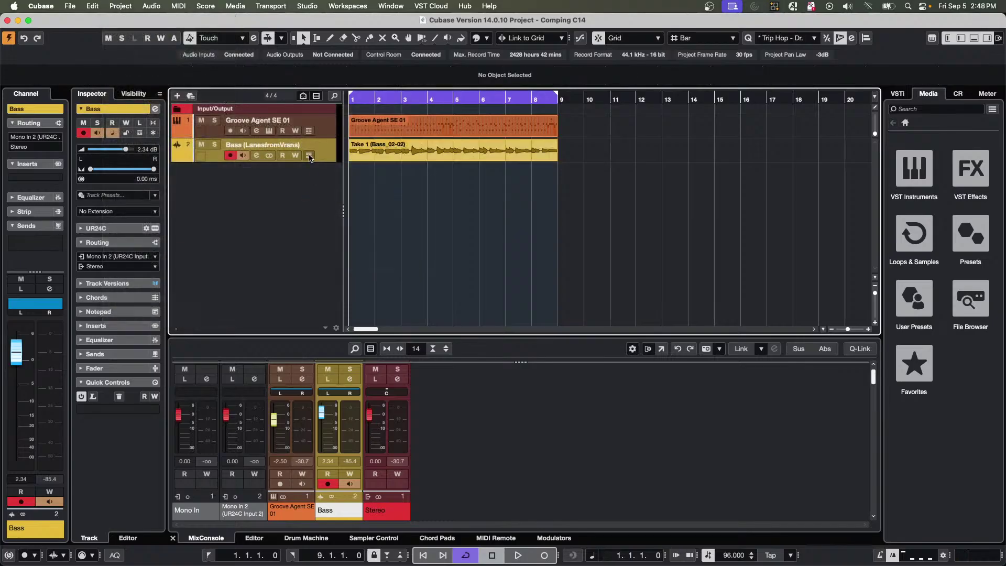
Show the lanes of the new Bass version and examine its takes and the Track Versions commands.
click(309, 156)
scroll(590, 234, down, 5)
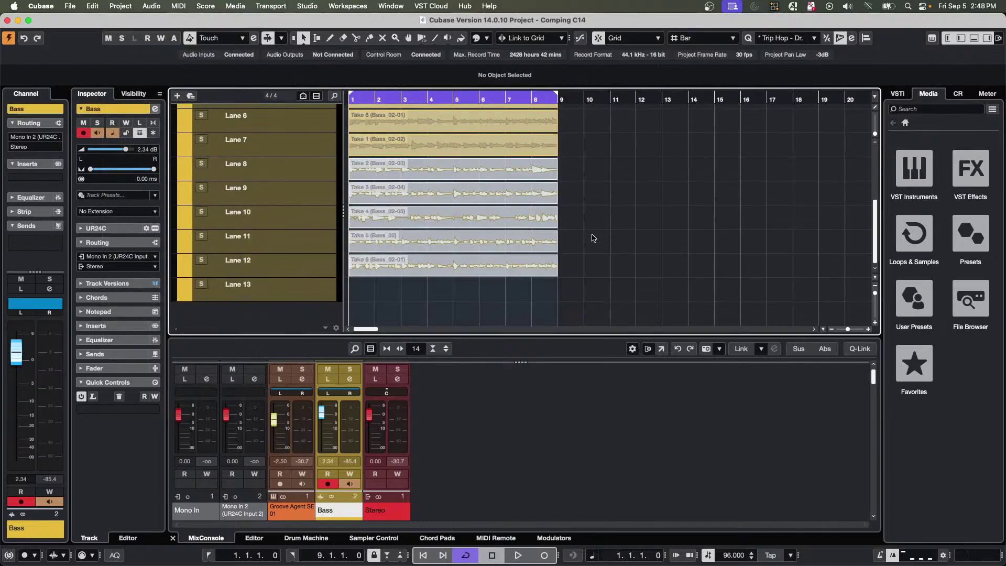
scroll(587, 235, up, 5)
click(120, 5)
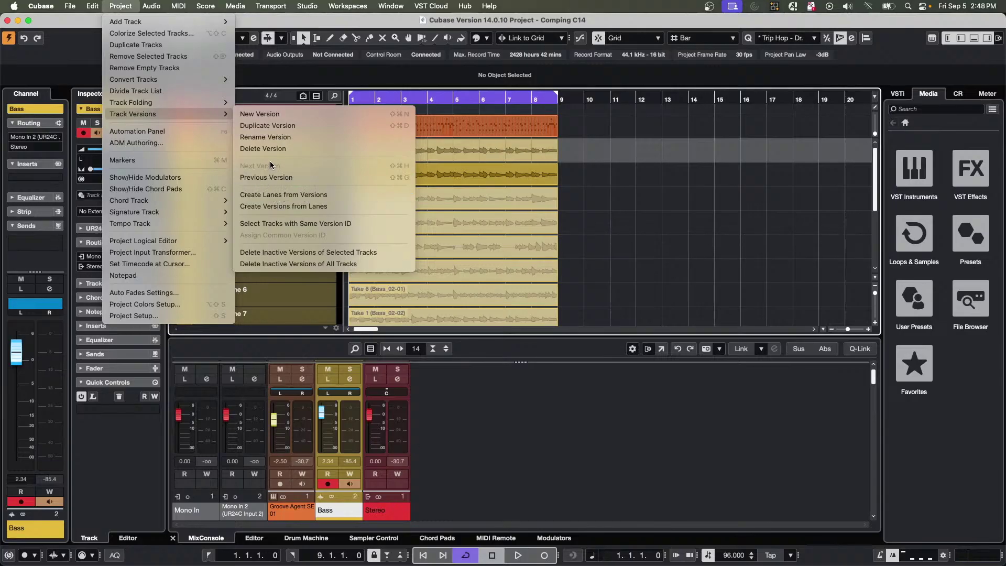
click(332, 196)
click(344, 6)
Open the recent project be someone.cpr and close the VocalChain plug-in window.
mouse_move(3, 4)
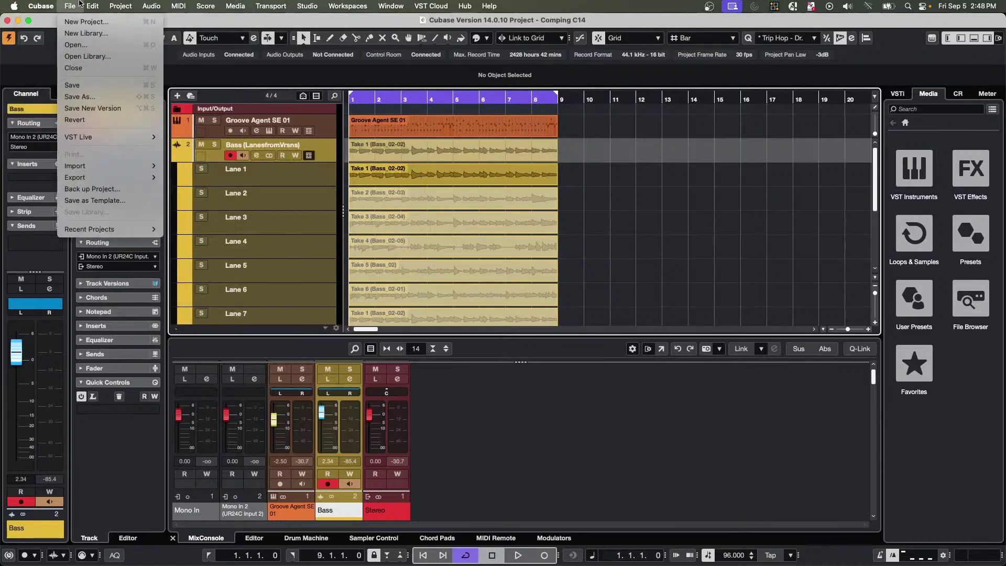
mouse_move(92, 6)
mouse_move(126, 229)
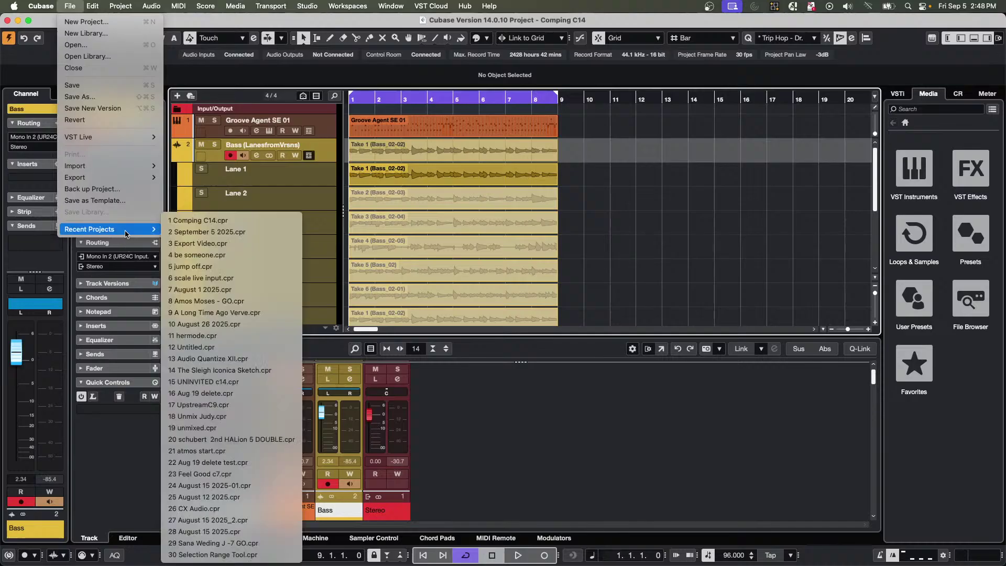
click(278, 255)
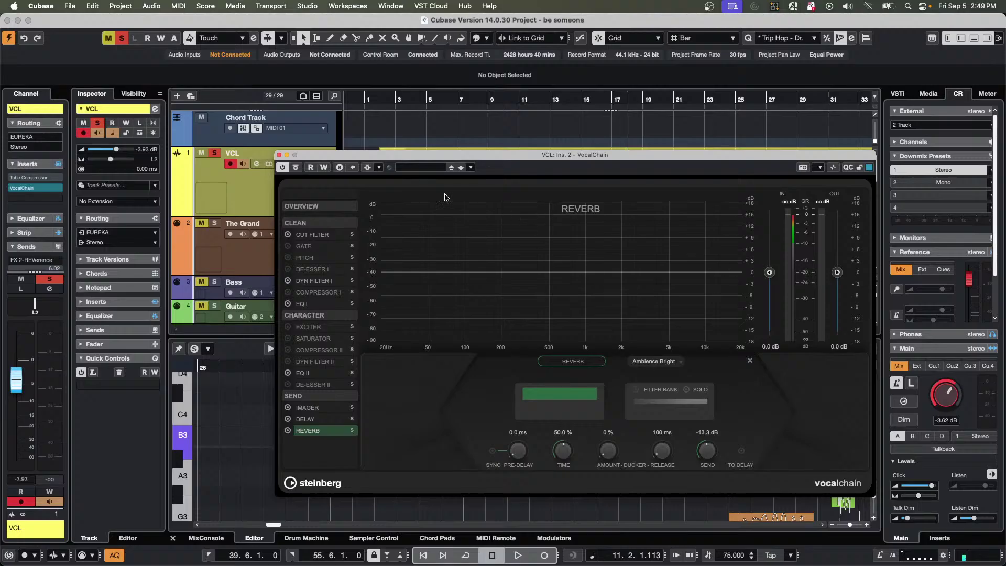
click(279, 156)
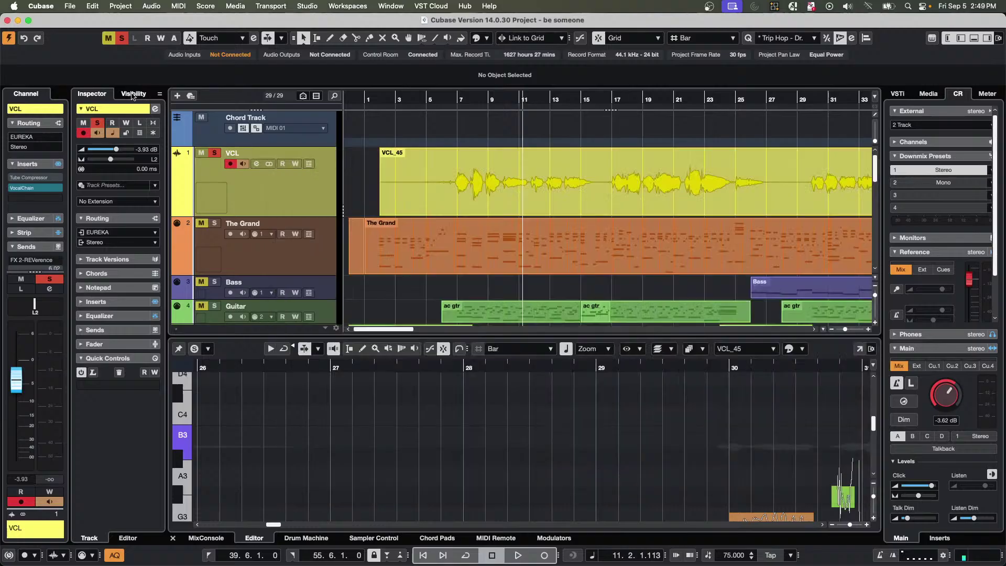
Revert the be someone project to its previously saved version.
click(66, 6)
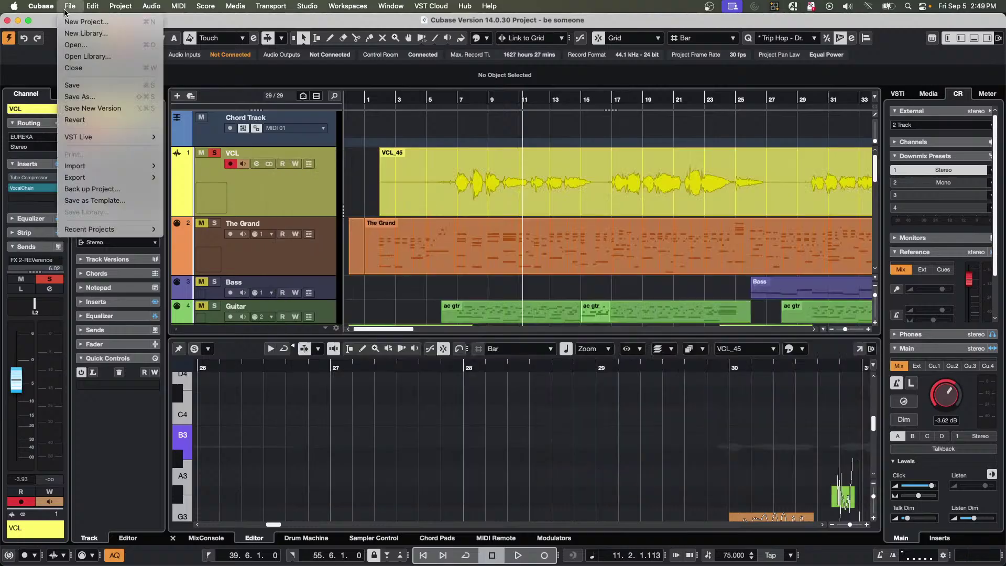
click(106, 122)
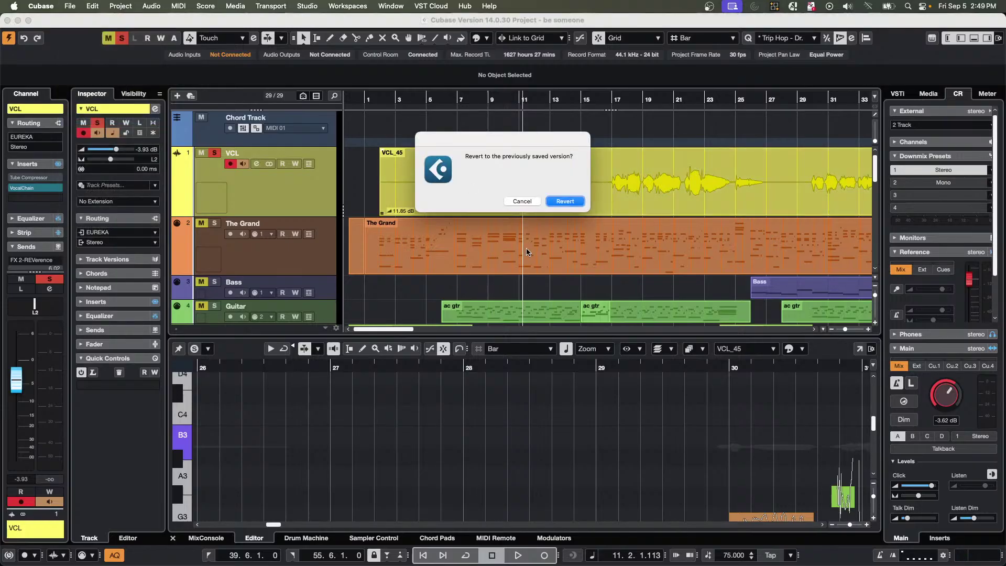
click(577, 205)
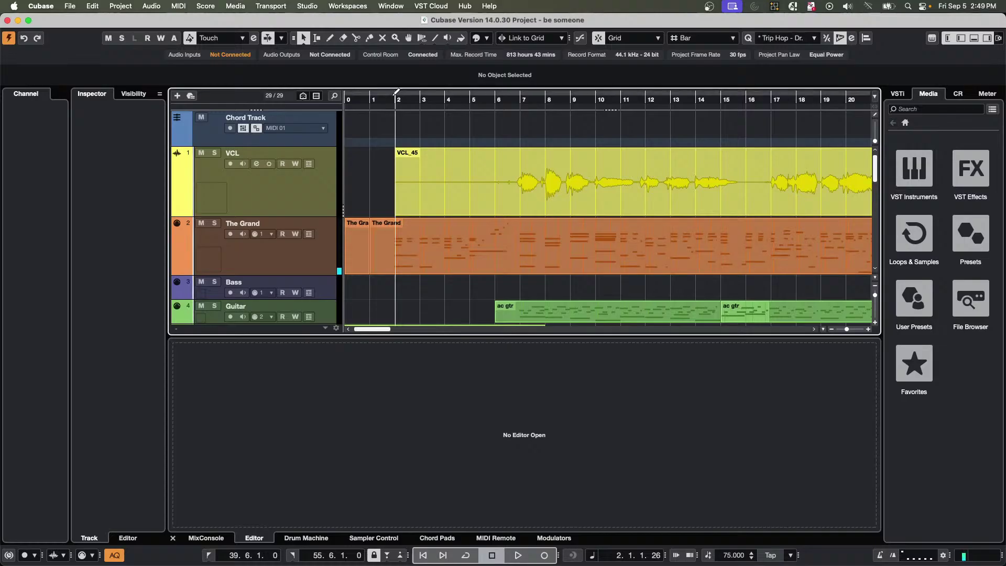
Show the full length of the arrangement and play back a short passage from its beginning.
drag(397, 92, 389, 81)
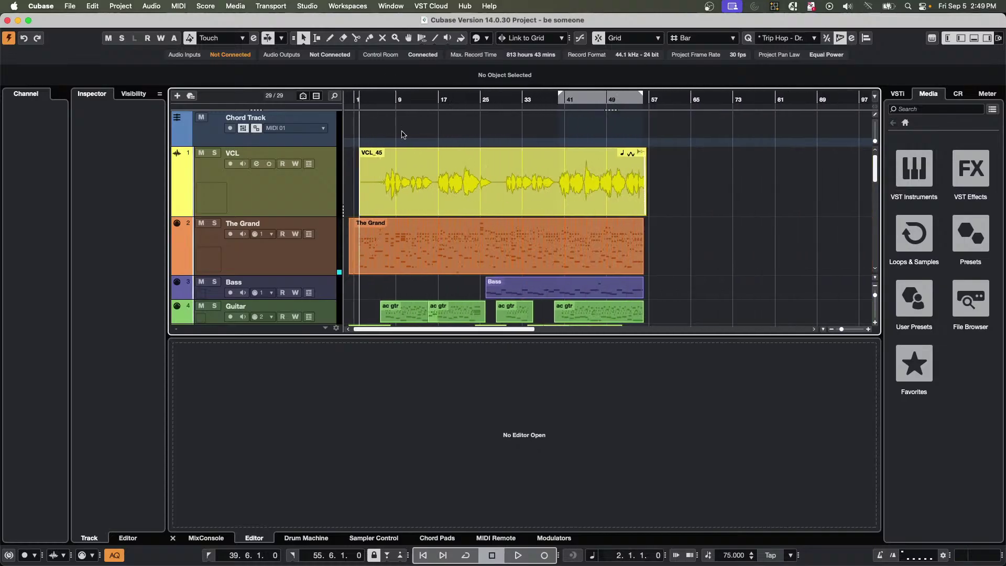
key(g)
key(space)
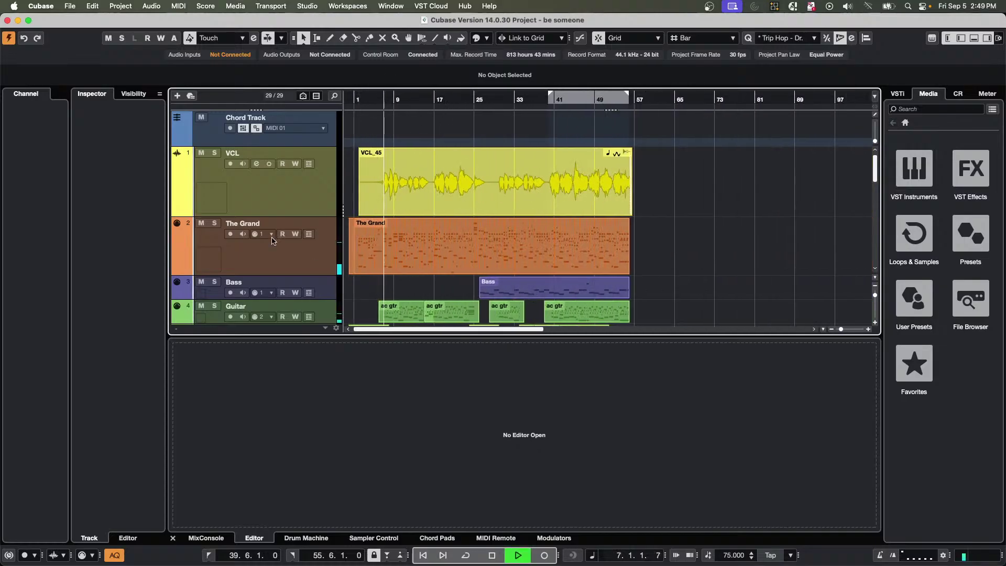
key(space)
Select the VCL track and duplicate its current track version.
click(304, 194)
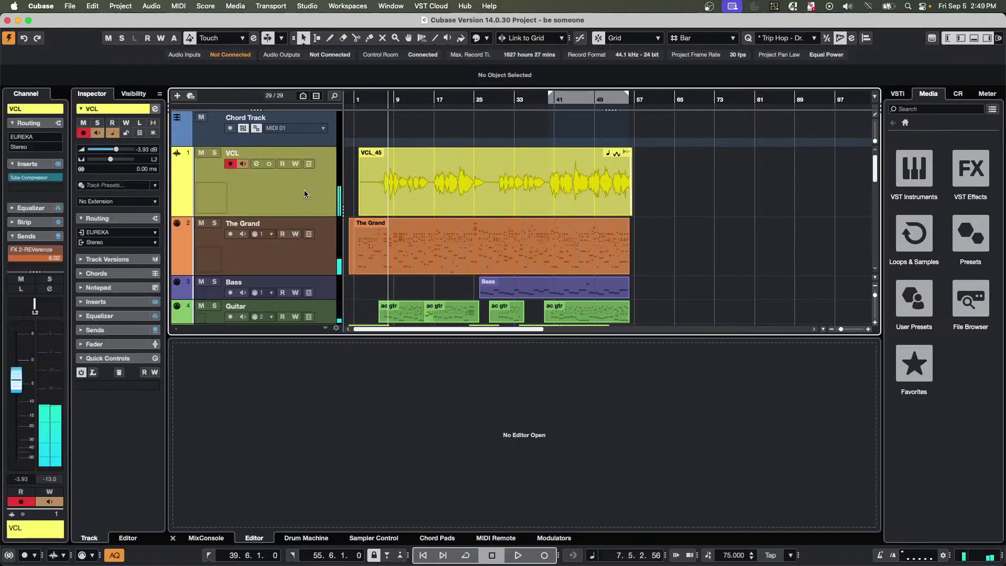
click(305, 154)
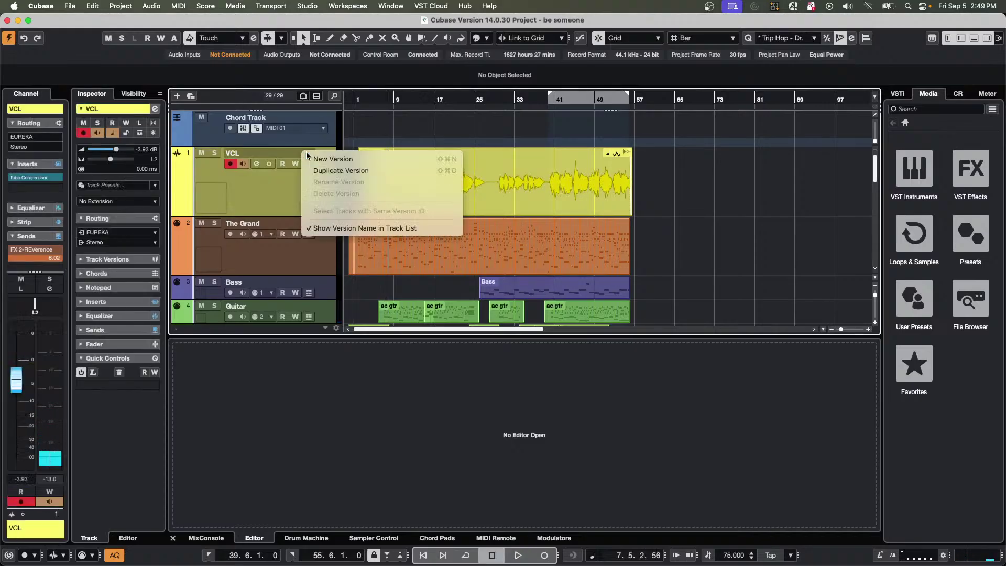
click(365, 172)
Bounce the VCL_45 vocal event in the duplicated version, replacing it with the bounced audio.
double_click(460, 196)
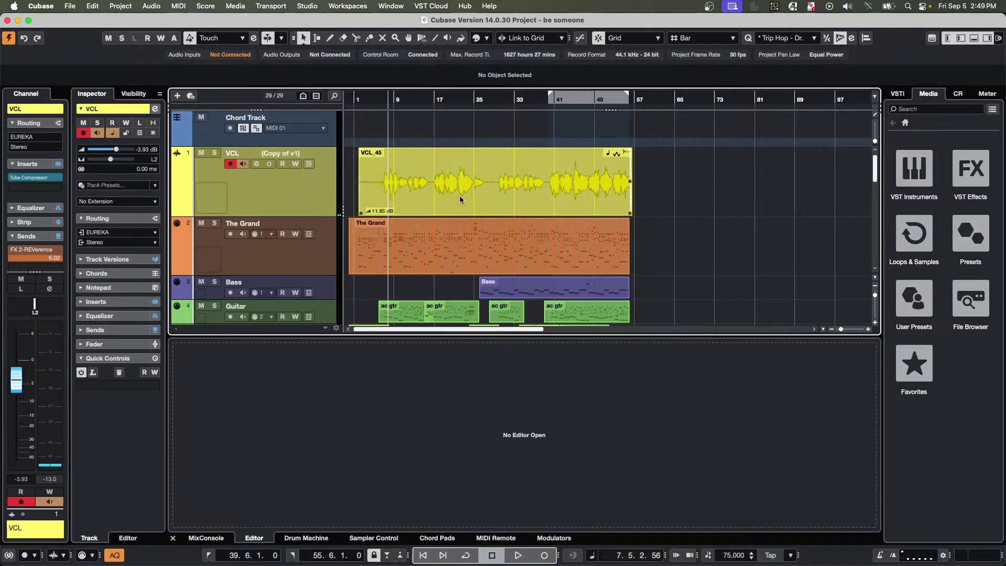
click(120, 6)
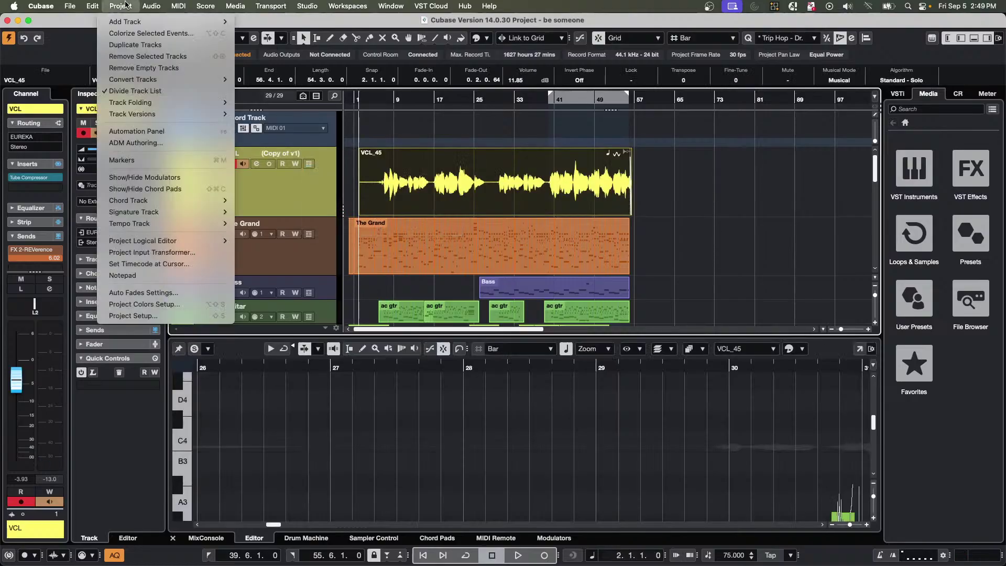
mouse_move(150, 5)
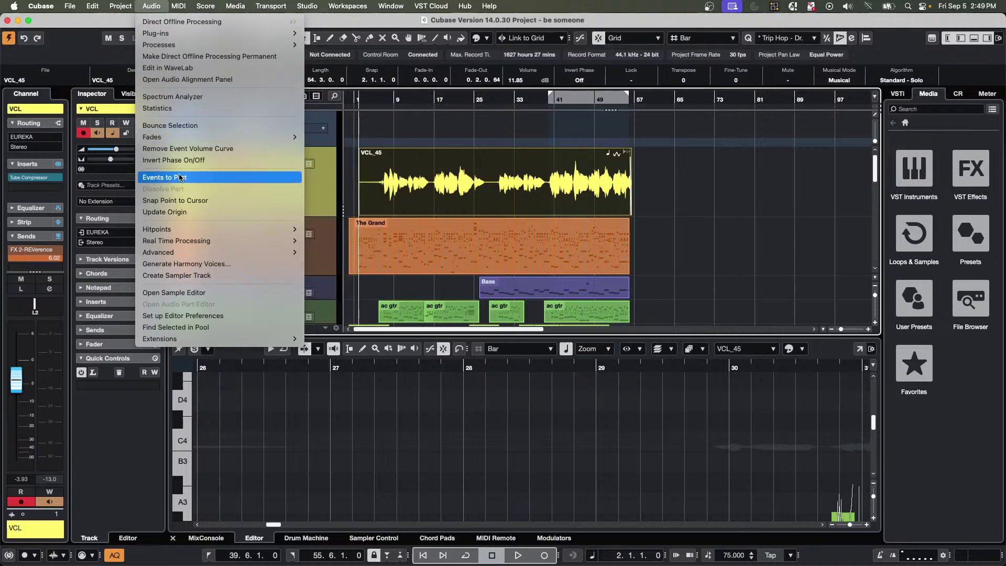
mouse_move(190, 134)
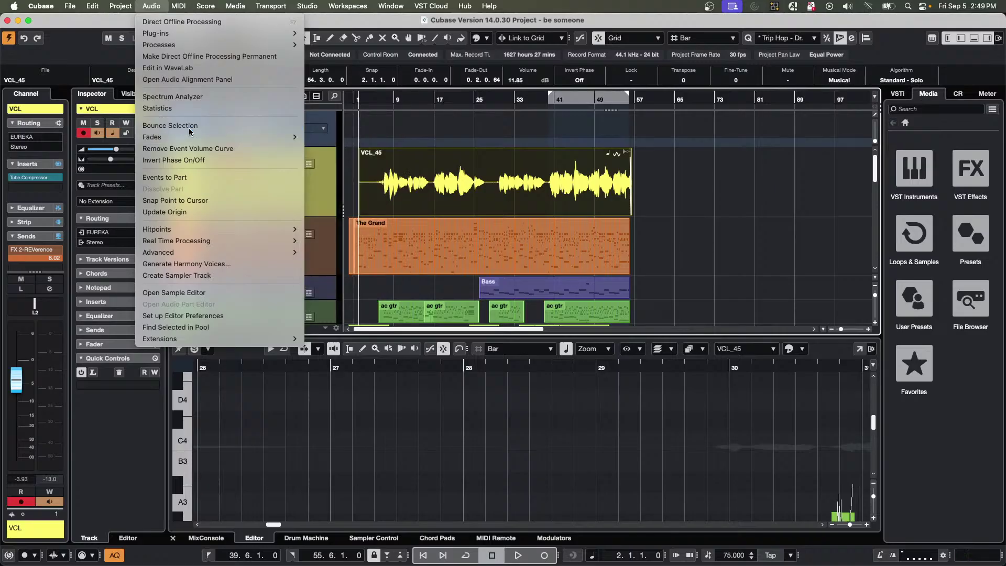
click(494, 188)
click(494, 189)
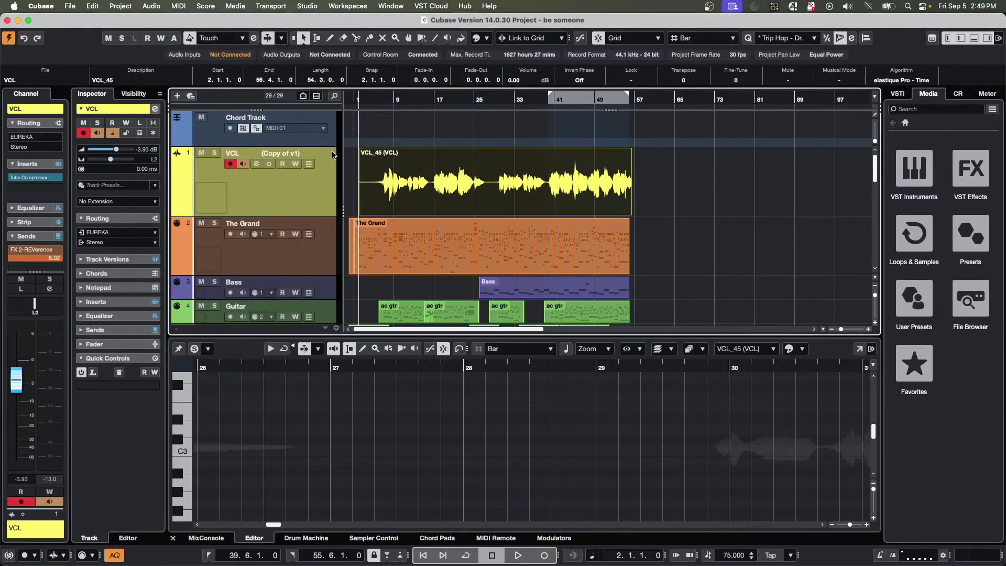
Switch the VCL track back to version v1 and rename that version as Original.
click(309, 154)
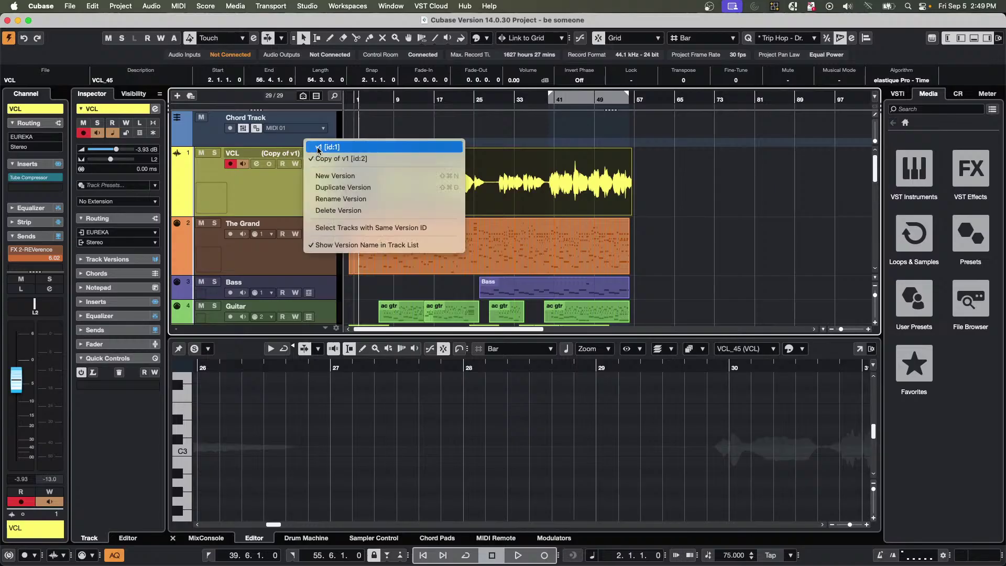
click(319, 146)
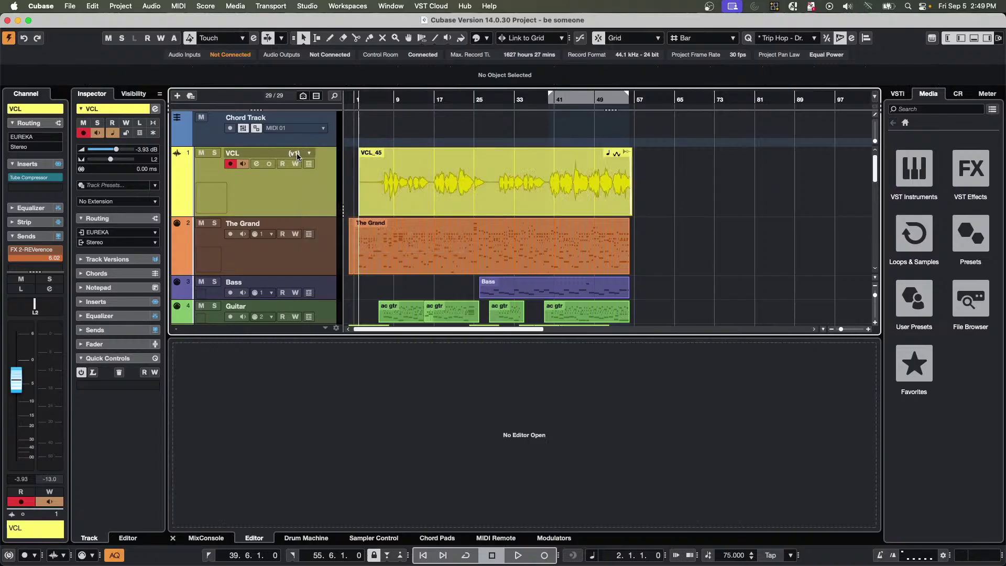
double_click(296, 155)
text(O)
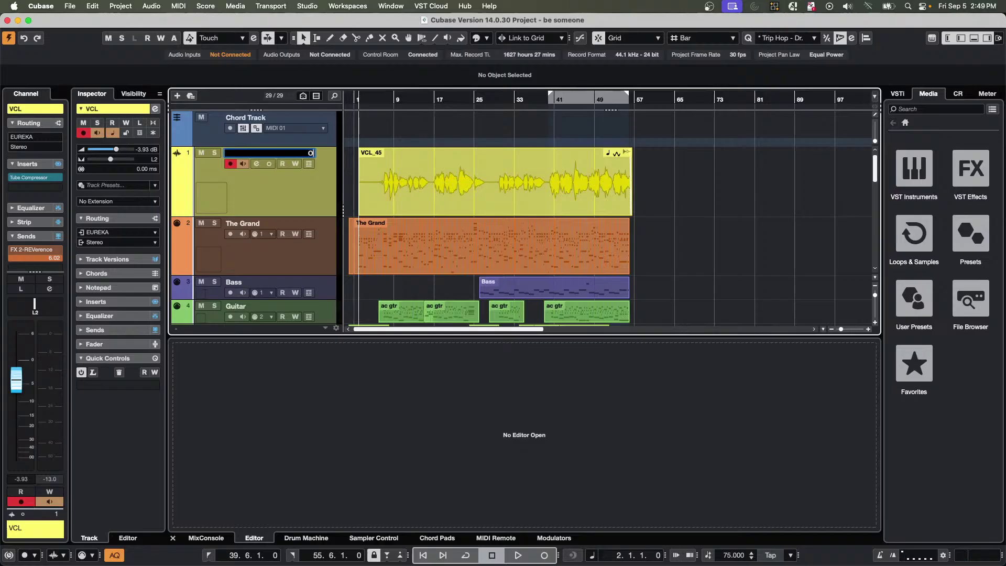
text(riginal)
key(Return)
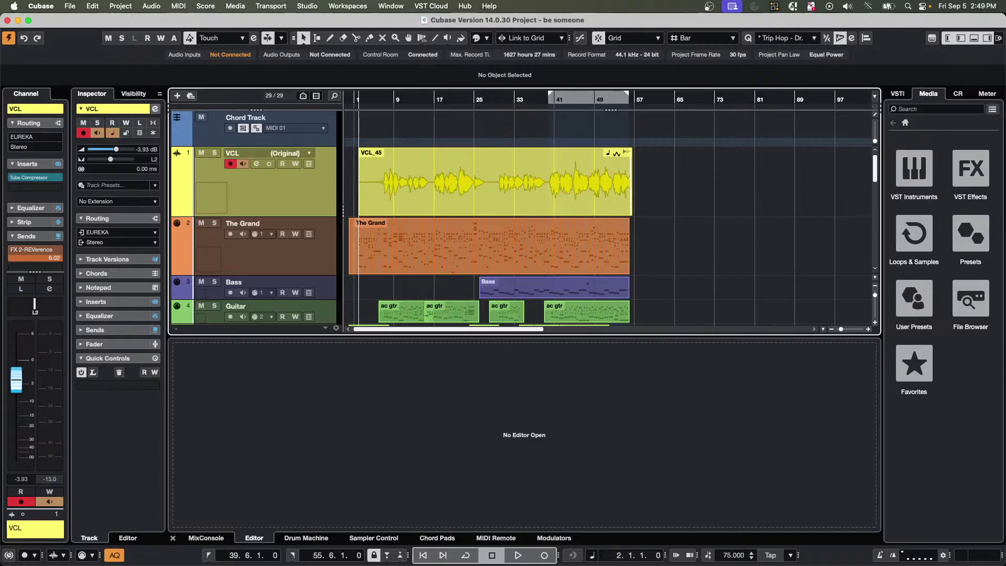
Switch the VCL track to its Copy of v1 version and rename that version as Vari Audio.
click(309, 154)
click(340, 171)
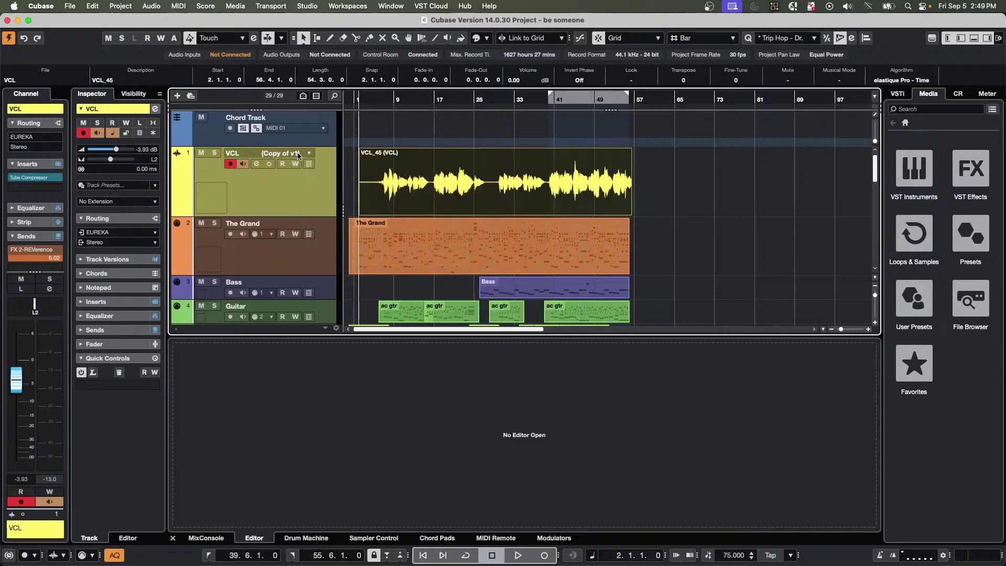
click(297, 153)
click(299, 156)
double_click(297, 153)
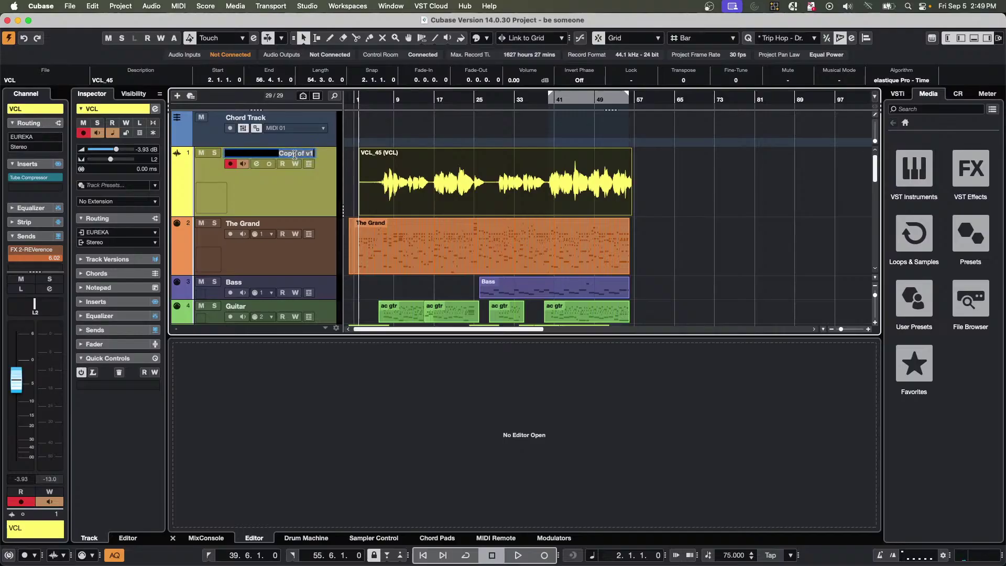
text(Vari Audio)
key(Return)
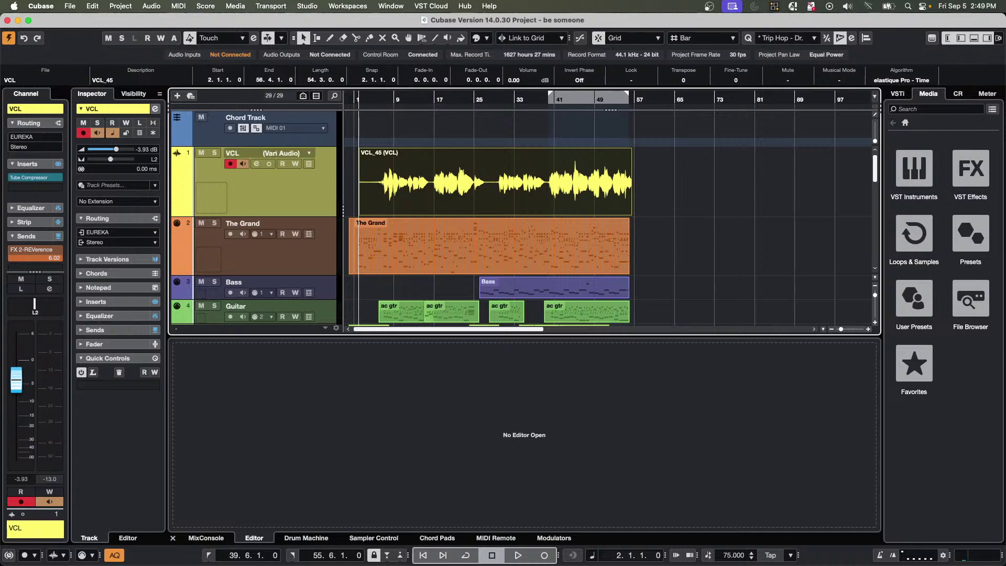
Open the bounced VCL_45 event in the sample editor and activate VariAudio editing.
click(423, 159)
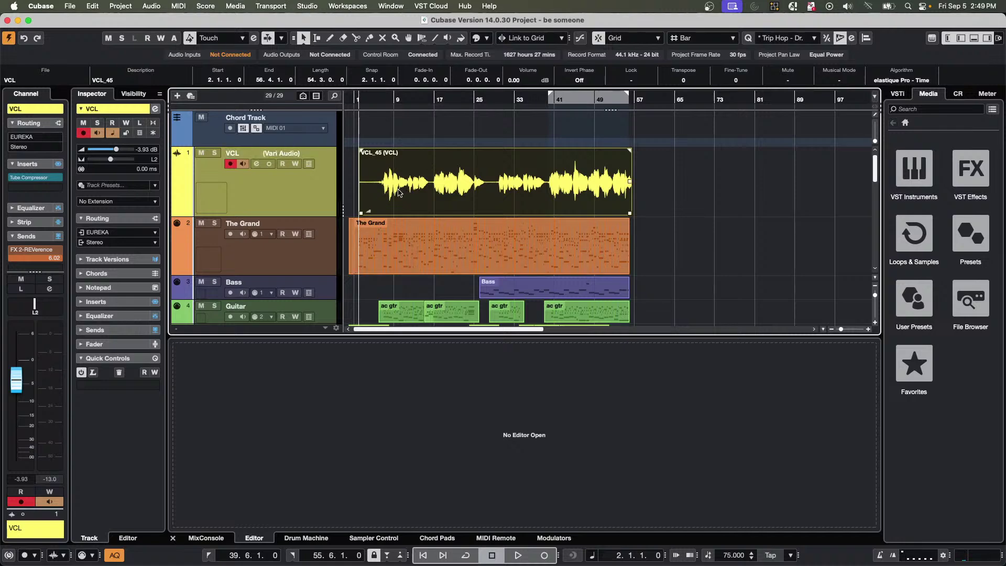
double_click(399, 192)
drag(384, 366, 5, 130)
click(81, 152)
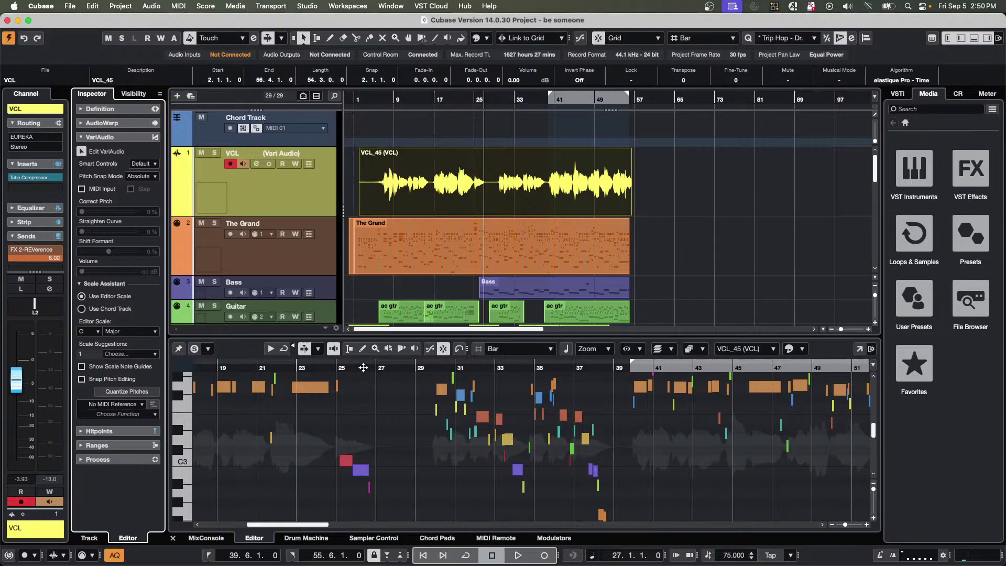
Select all the vocal pitch segments, set their Correct Pitch to 100 %, and play back the passage from bar 7.
click(212, 375)
scroll(211, 374, up, 4)
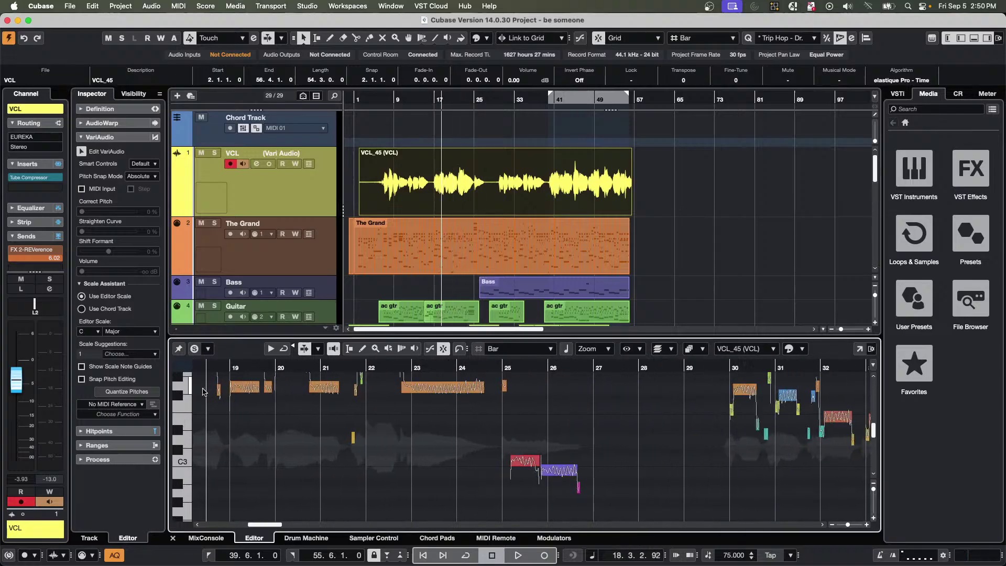
click(277, 435)
scroll(277, 435, up, 3)
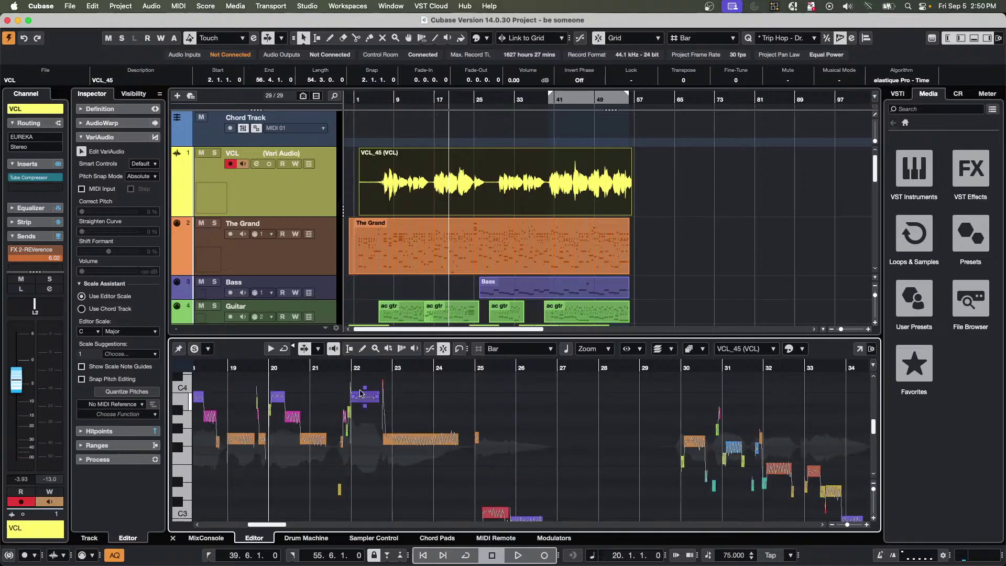
scroll(388, 364, left, 10)
click(388, 364)
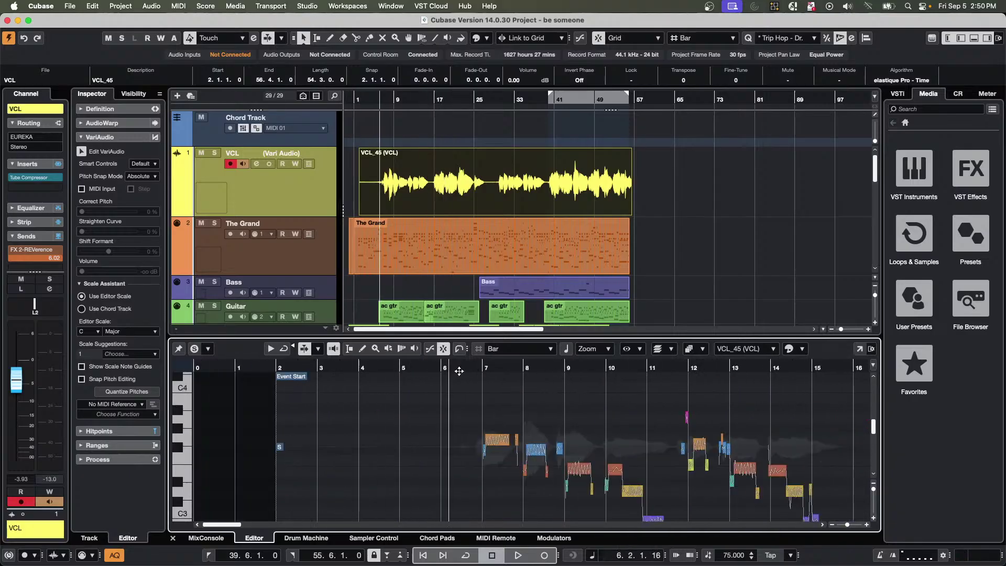
click(461, 387)
drag(455, 411, 830, 522)
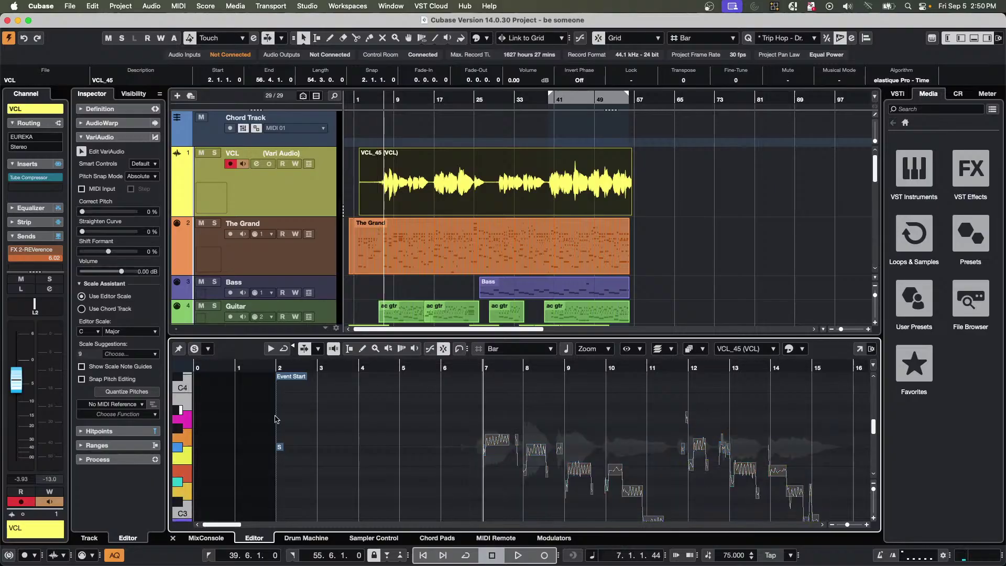
double_click(497, 450)
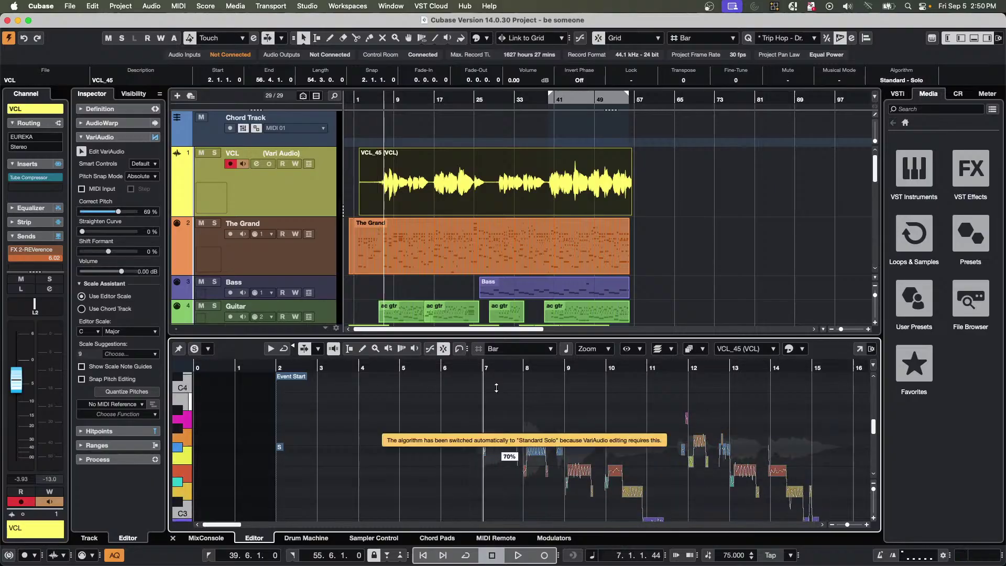
key(space)
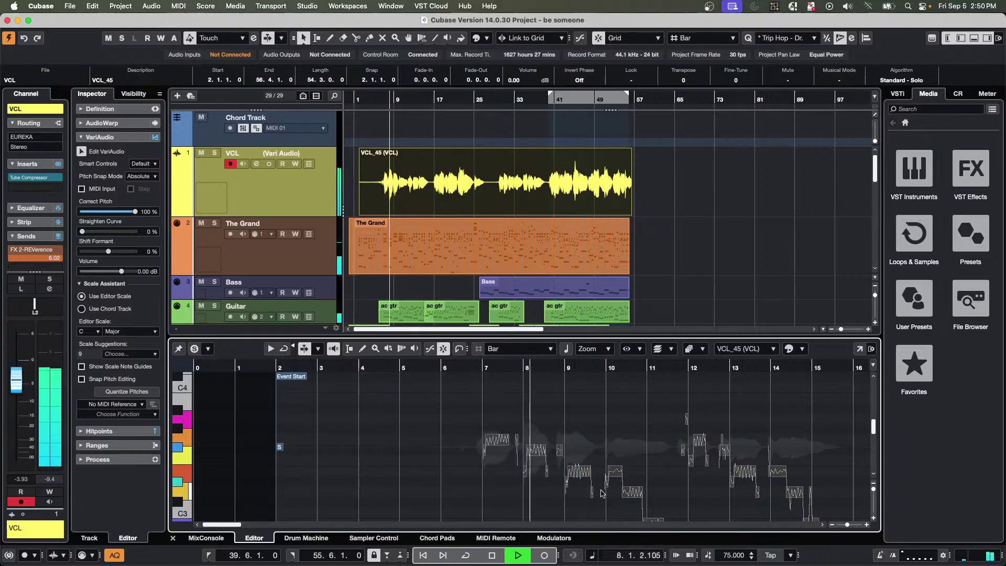
key(space)
Raise the long vocal segment at bar 8 to A3 and play back the edited passage.
click(539, 455)
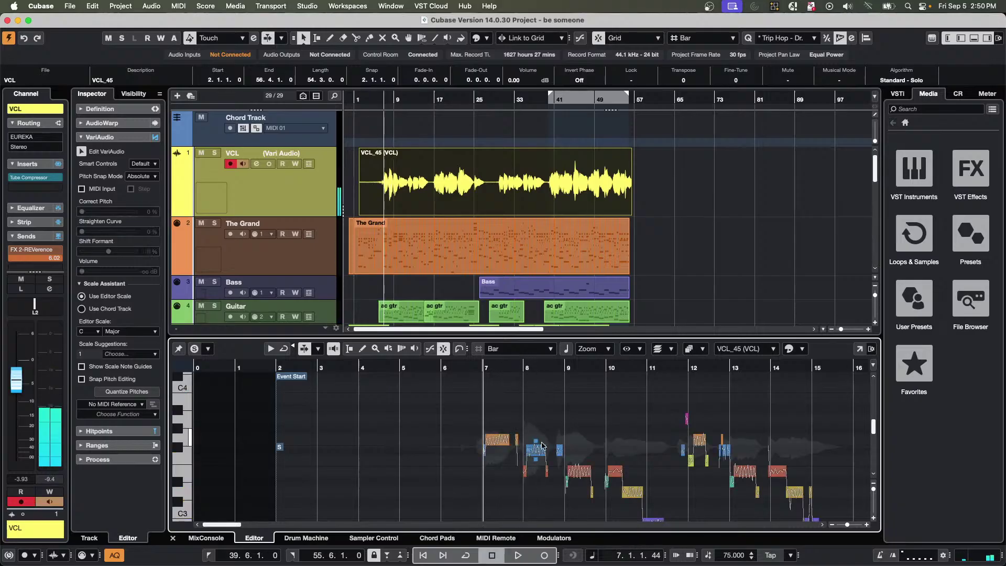
drag(537, 450, 536, 418)
key(space)
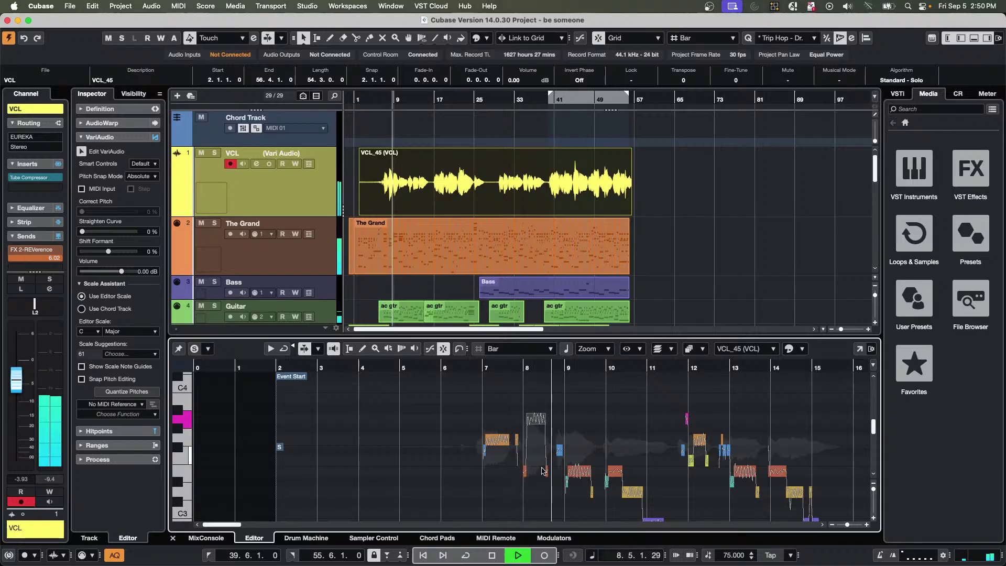
key(space)
Raise the short segment at the start of bar 8 close to the long A3 segment and play back from bar 6.
click(525, 476)
drag(526, 476, 527, 433)
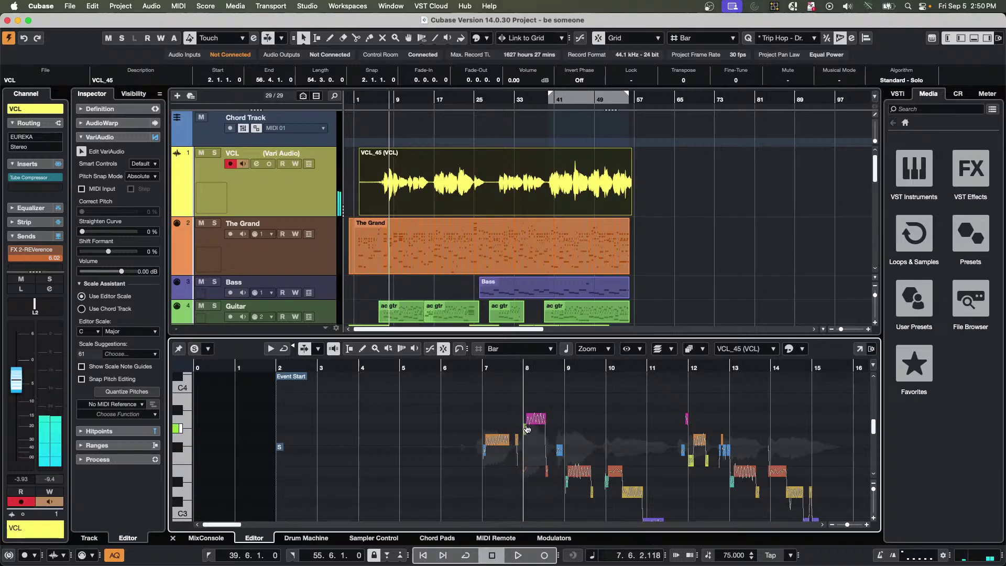
click(460, 370)
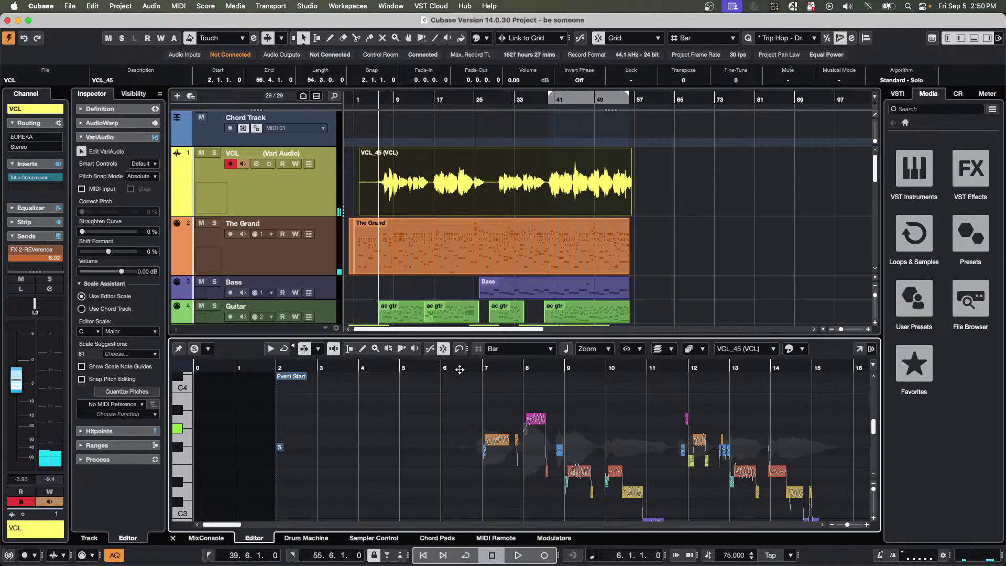
key(space)
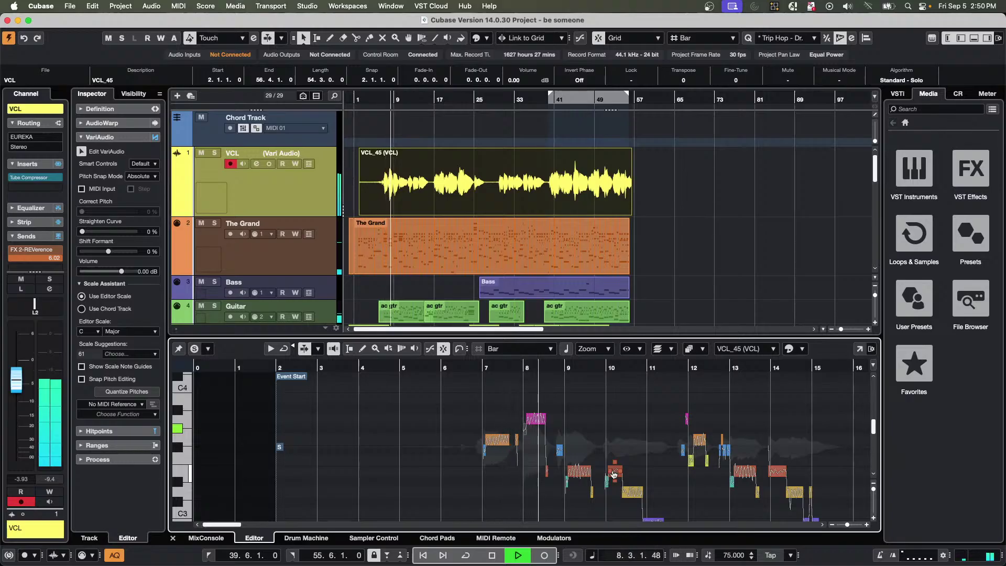
key(space)
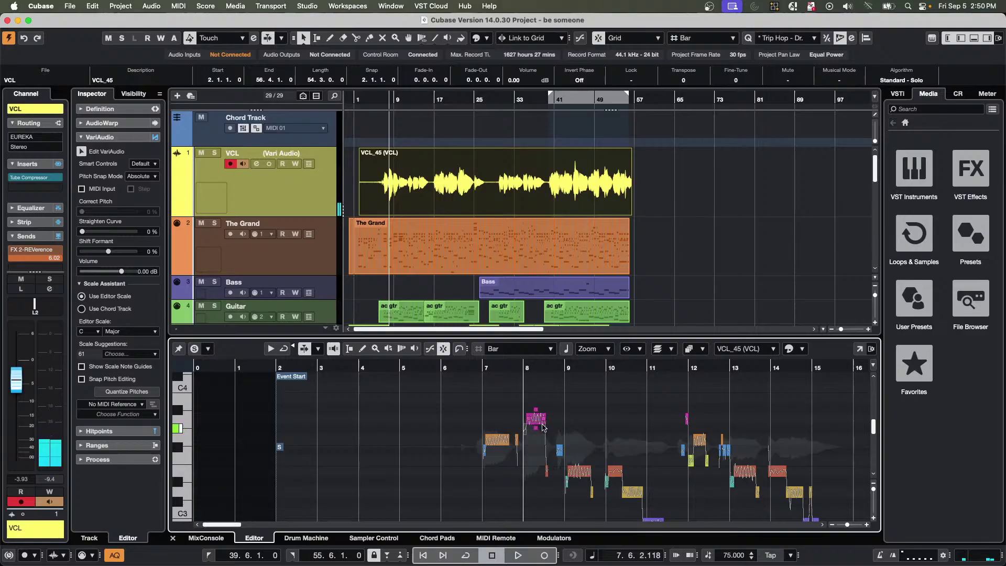
Stretch the bar 8 vocal segment to a ratio of about 1.29, shorten the bar 7 segment to about 0.31, and play back.
mouse_move(547, 418)
mouse_down()
mouse_move(539, 446)
mouse_move(537, 417)
mouse_up()
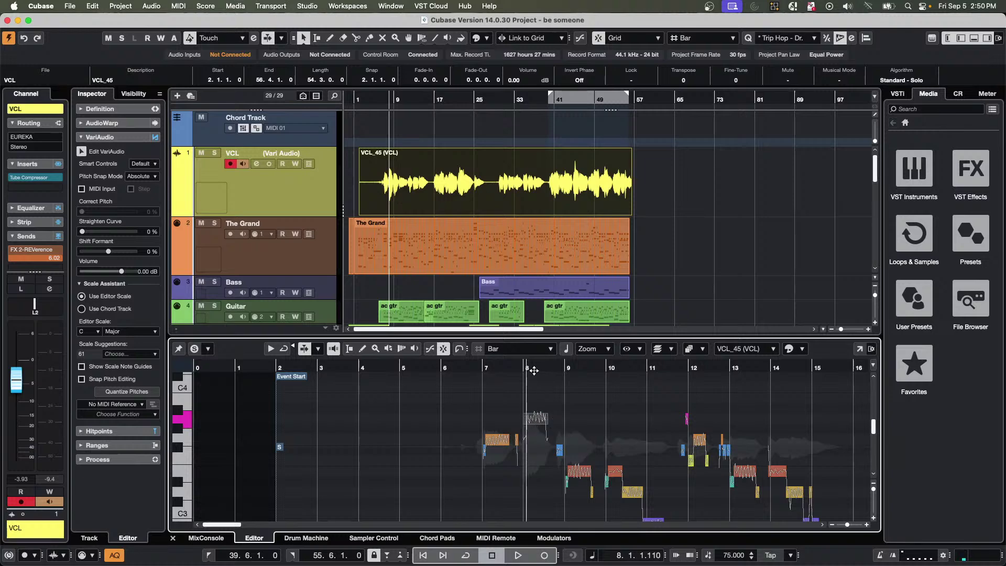
drag(534, 370, 607, 417)
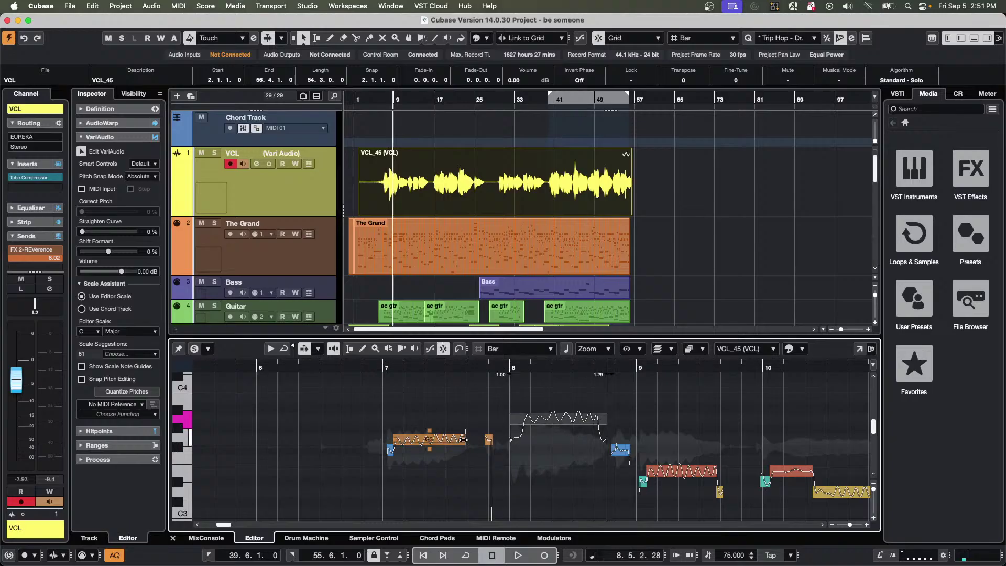
drag(463, 438, 415, 439)
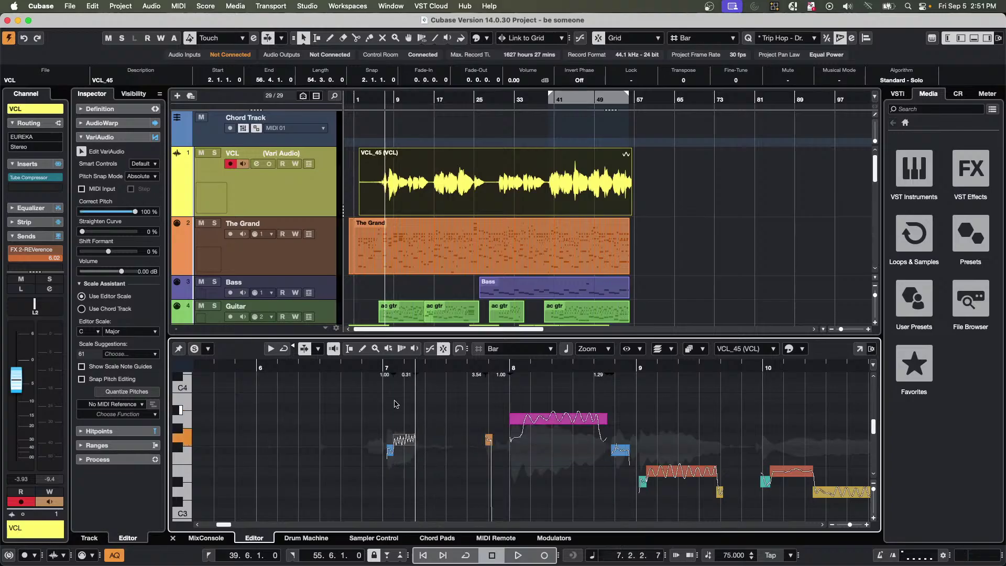
click(351, 366)
key(space)
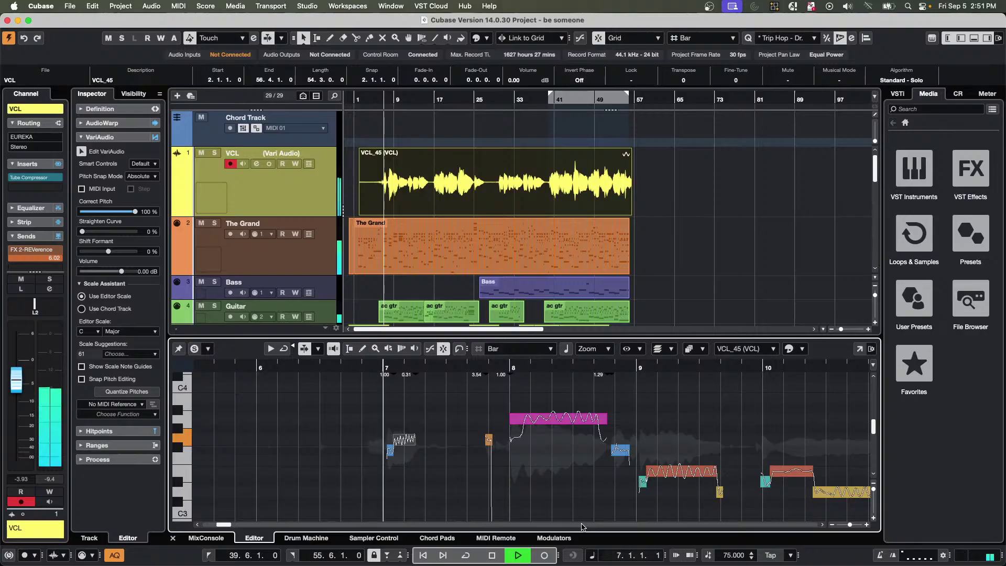
key(space)
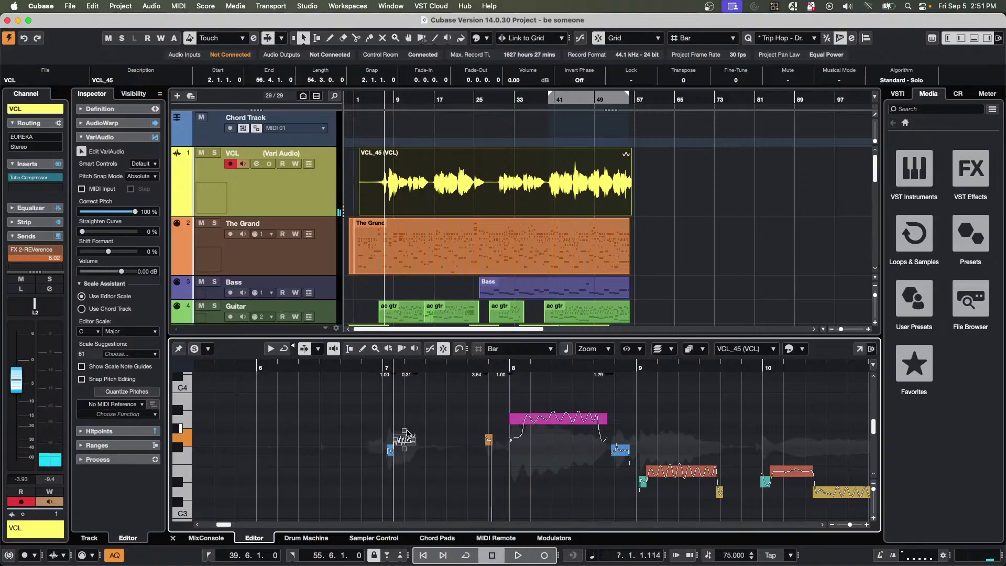
Set Straighten Curve to 100 % for the shortened bar 7 segment and play back the phrase.
drag(407, 434, 417, 422)
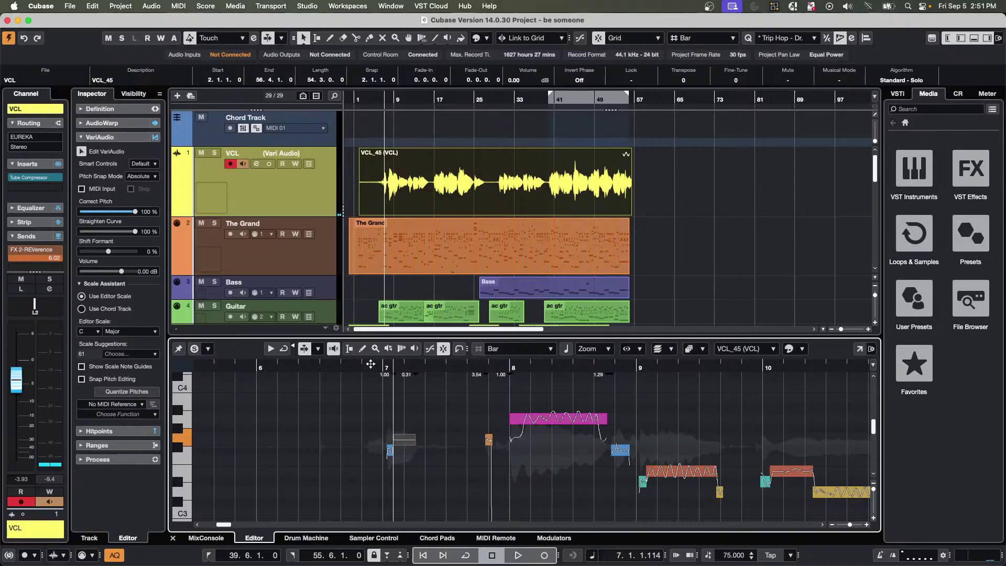
key(space)
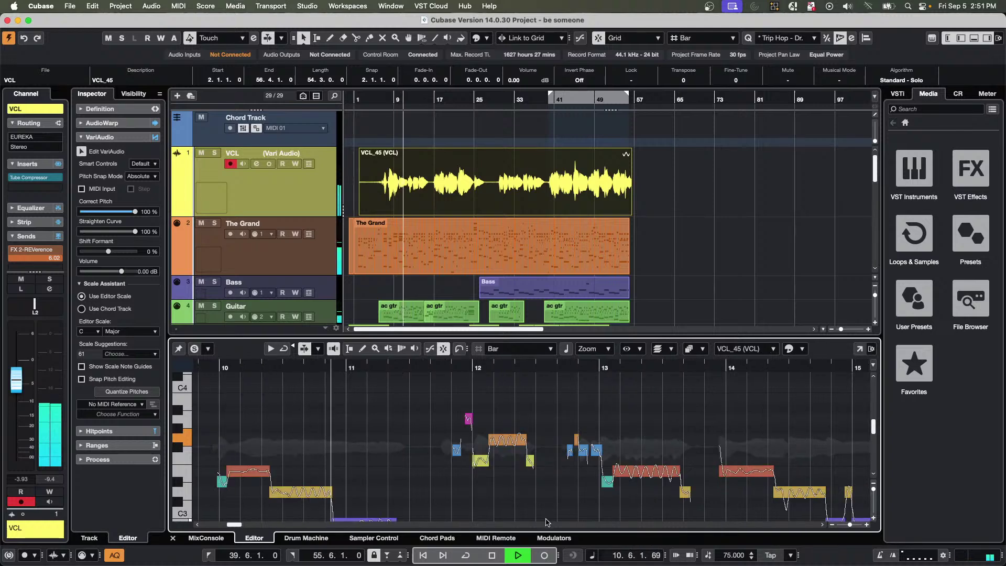
key(space)
Raise the low C3 segment at bar 11 to match the pitch of the segment before it and play back the edited vocal phrase.
scroll(359, 505, down, 1)
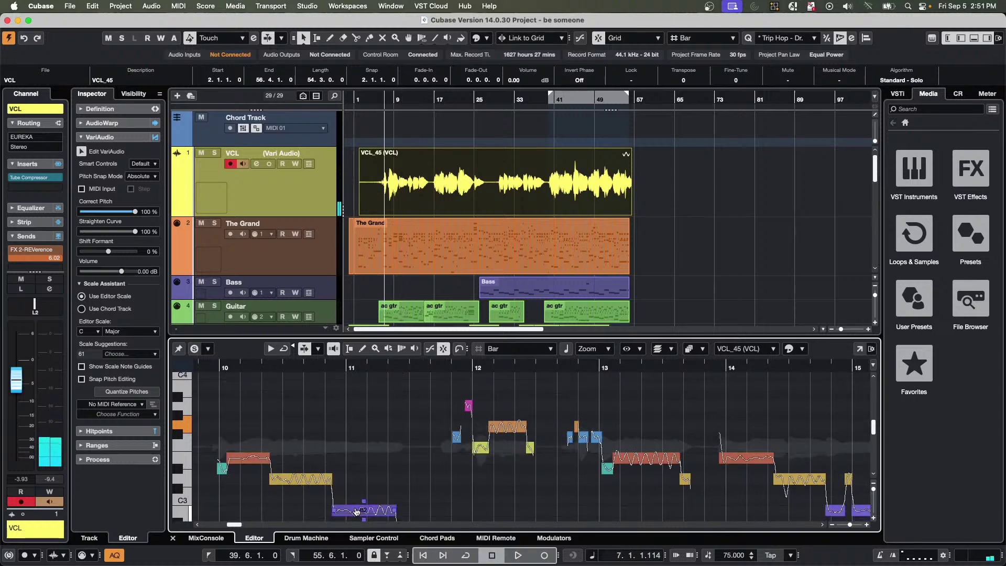
drag(356, 513, 357, 479)
click(399, 152)
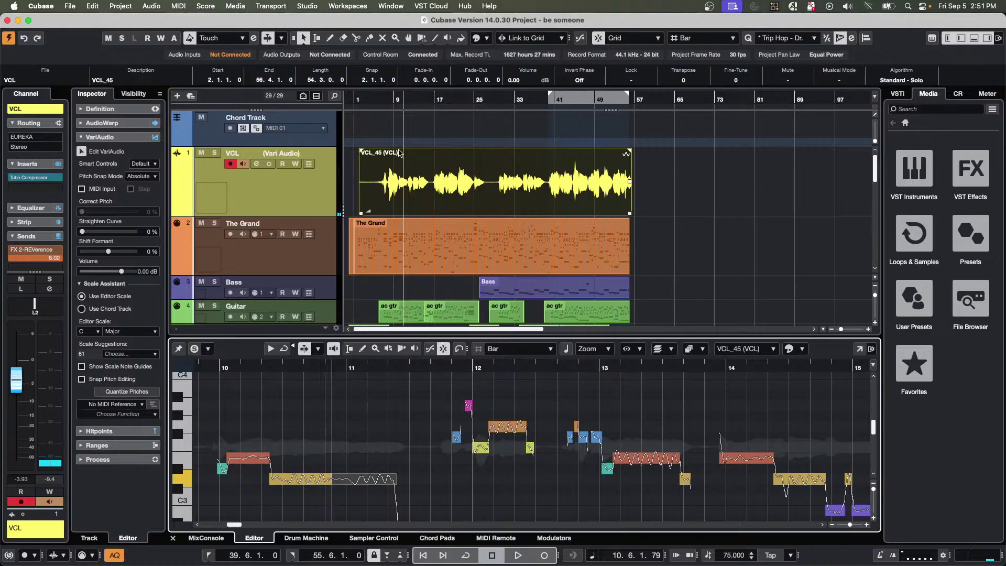
drag(386, 97, 411, 129)
key(space)
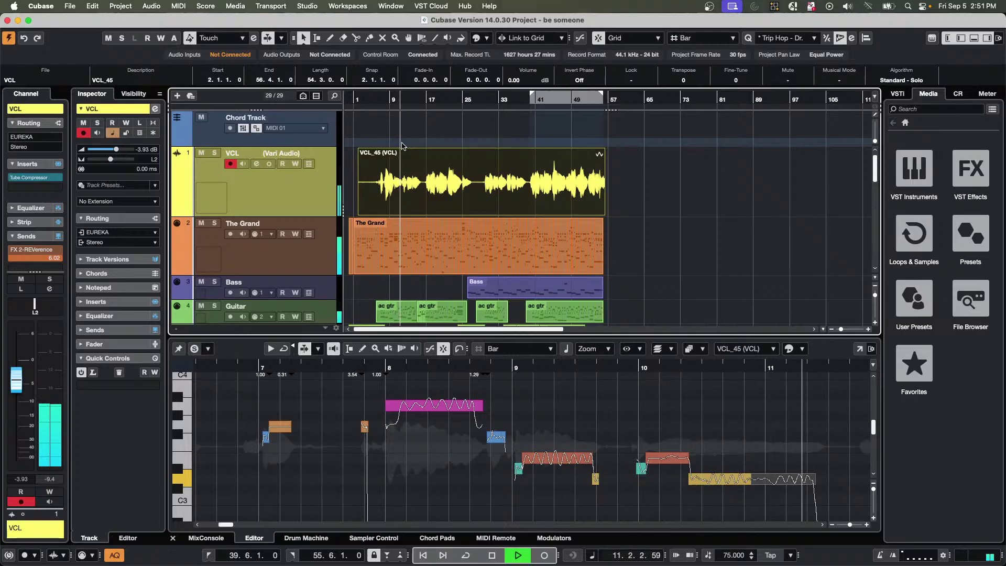
key(space)
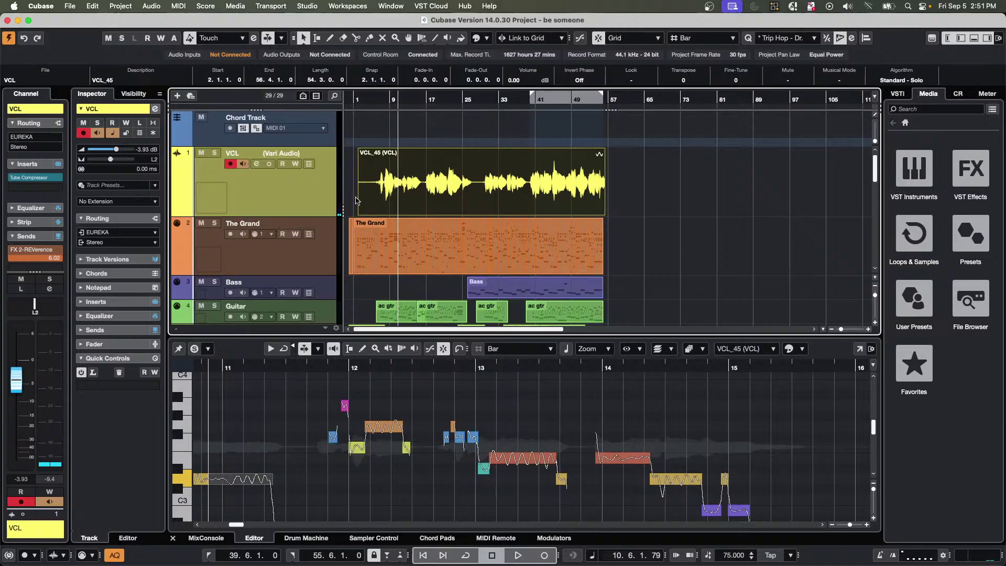
Switch the VCL track to the Original version, play it from bar 6 for comparison, and open its VCL_45 event in the editor.
click(307, 156)
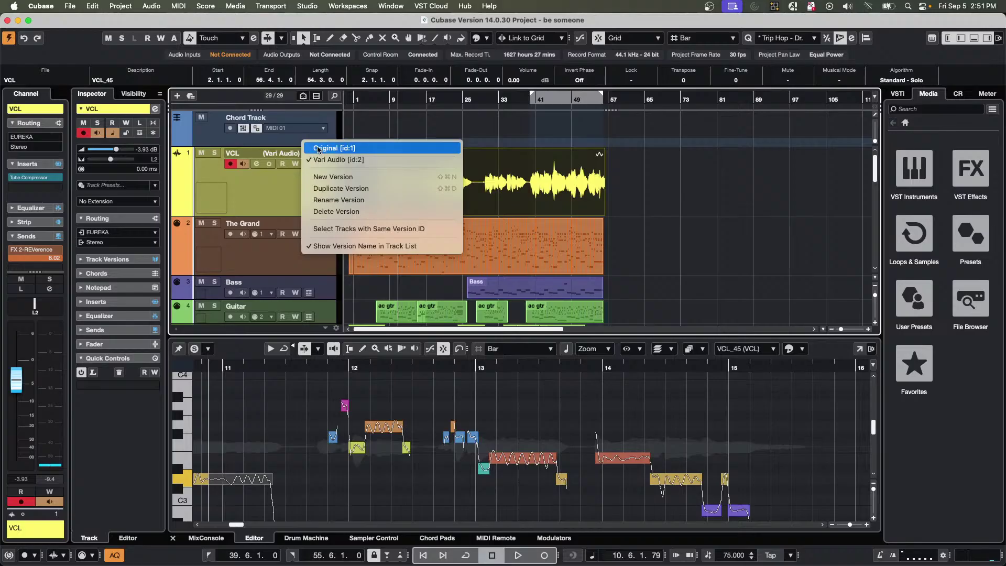
click(317, 148)
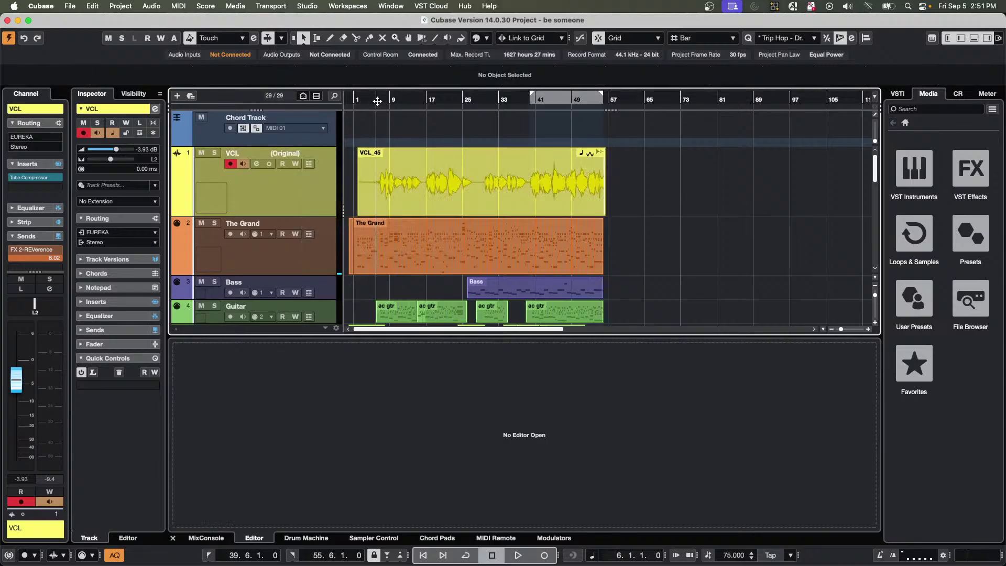
key(space)
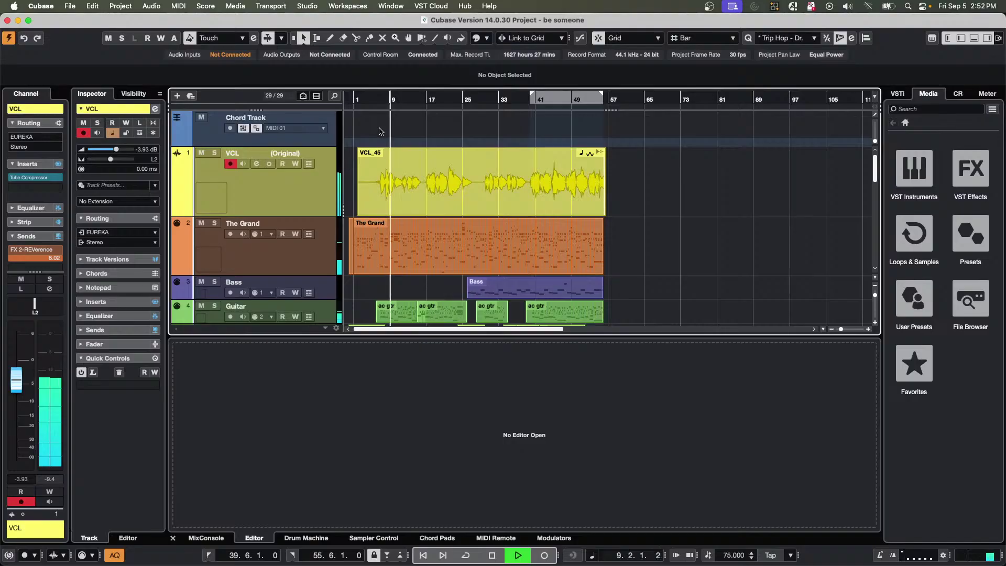
click(400, 183)
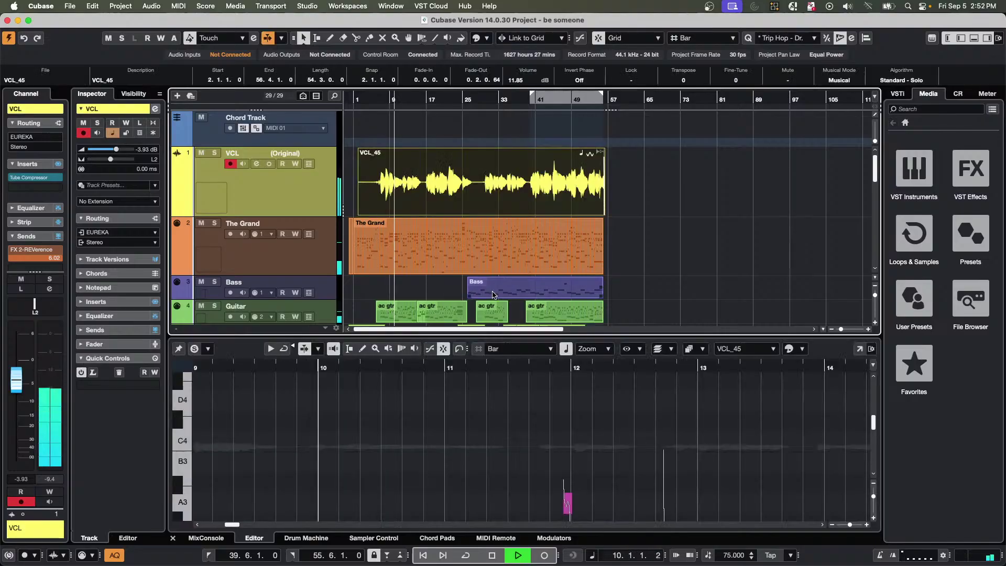
scroll(488, 435, down, 1)
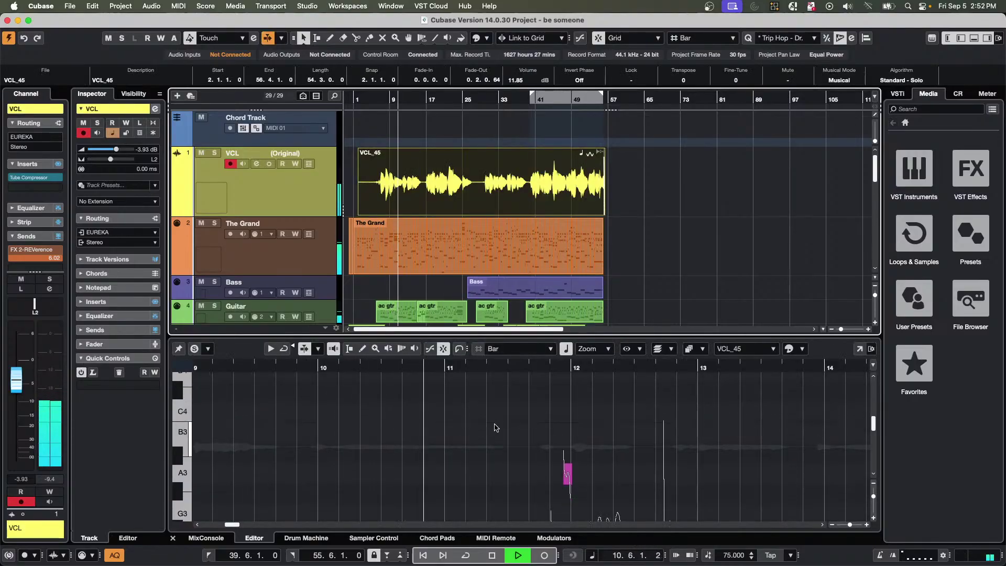
key(space)
Switch the VCL track back to the Vari Audio version.
click(306, 153)
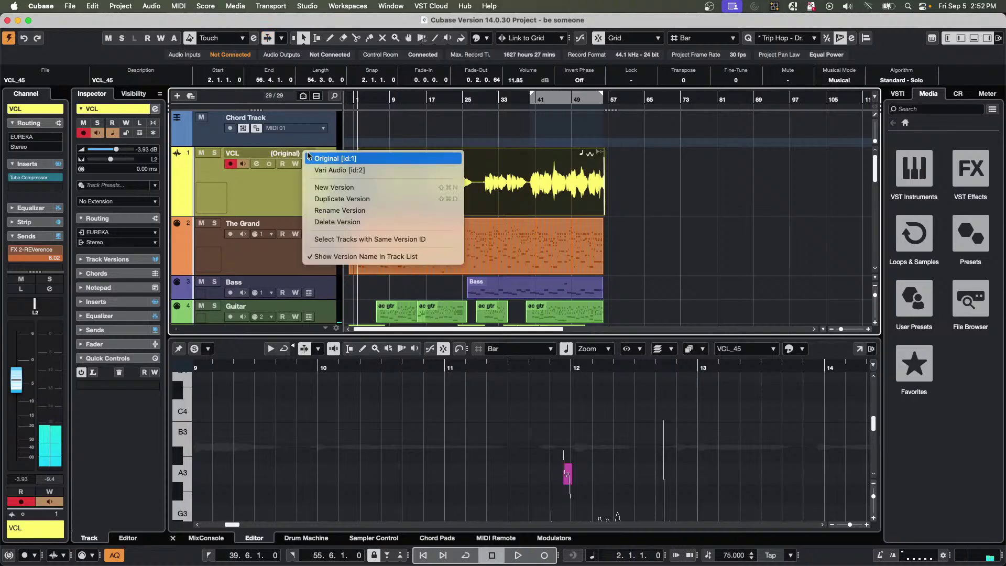
click(349, 171)
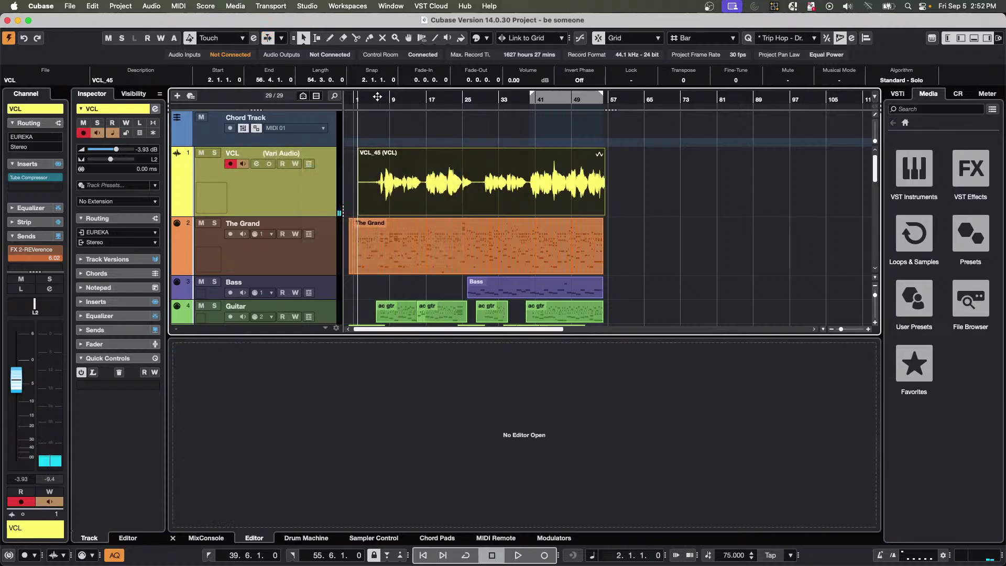
Play the VCL track's Vari Audio version from about bar 6 and open its VCL_45 event in the editor.
click(378, 97)
key(space)
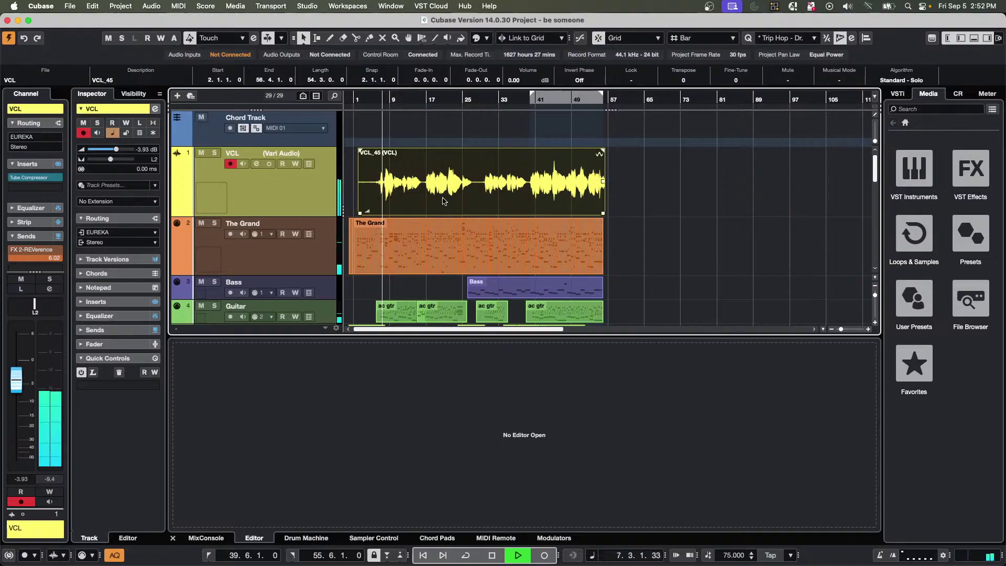
double_click(435, 199)
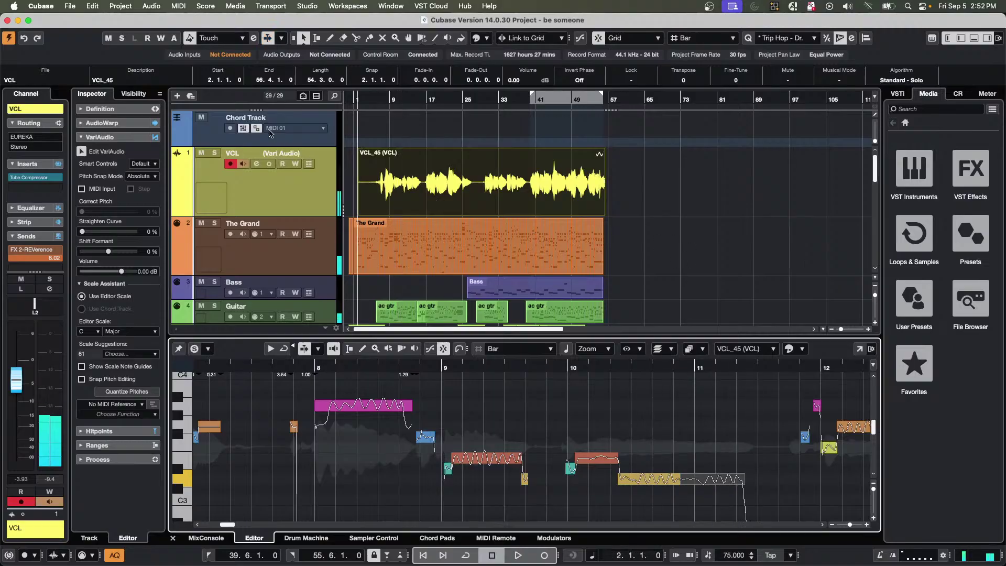
key(space)
Switch the VCL track to the Original version for comparison, and return it to the Vari Audio version.
click(307, 155)
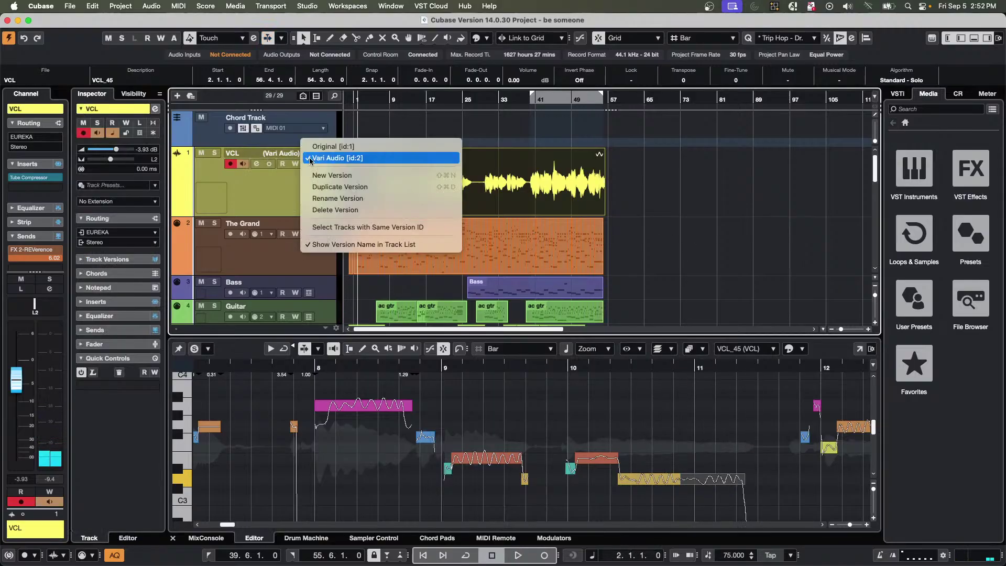
click(316, 145)
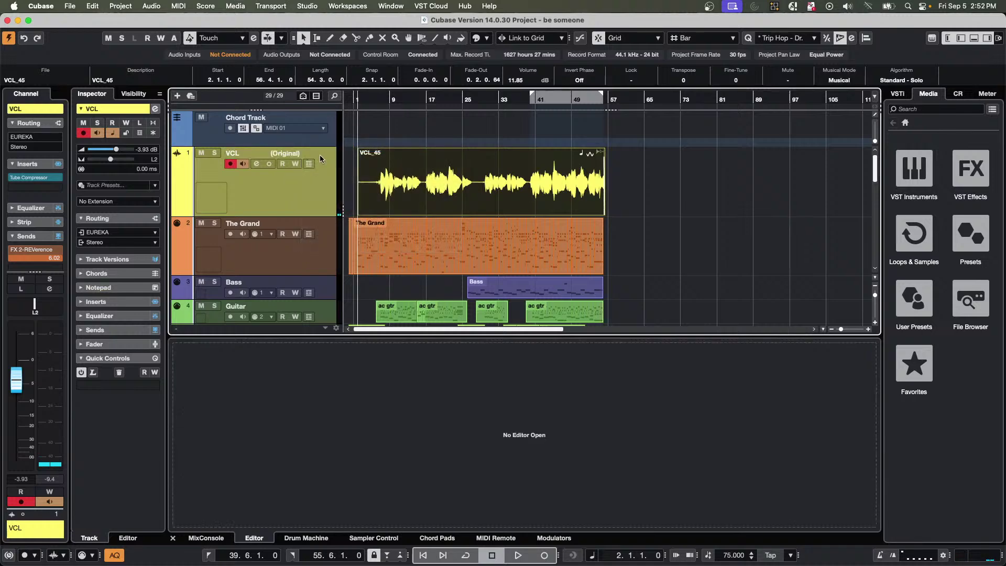
click(307, 155)
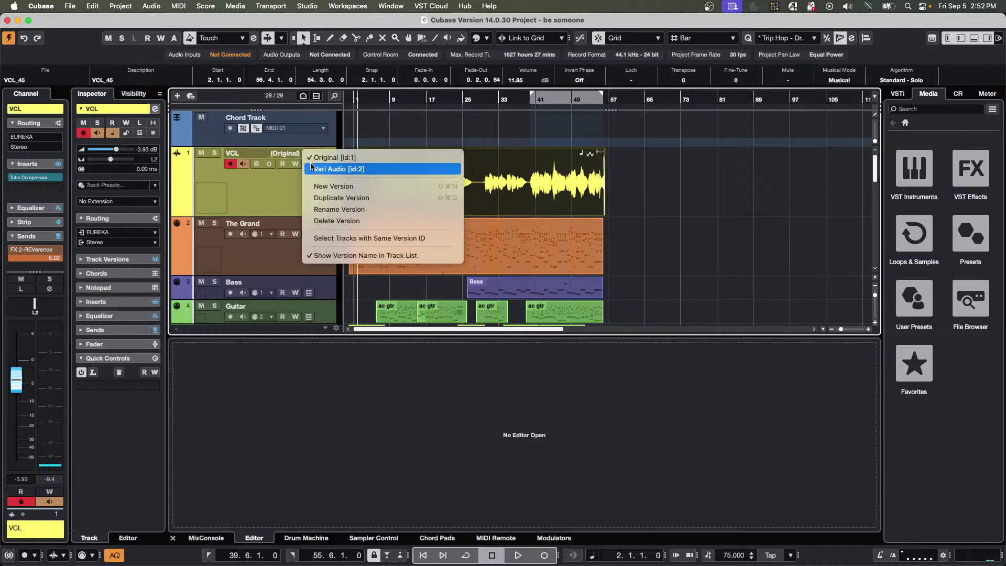
click(313, 169)
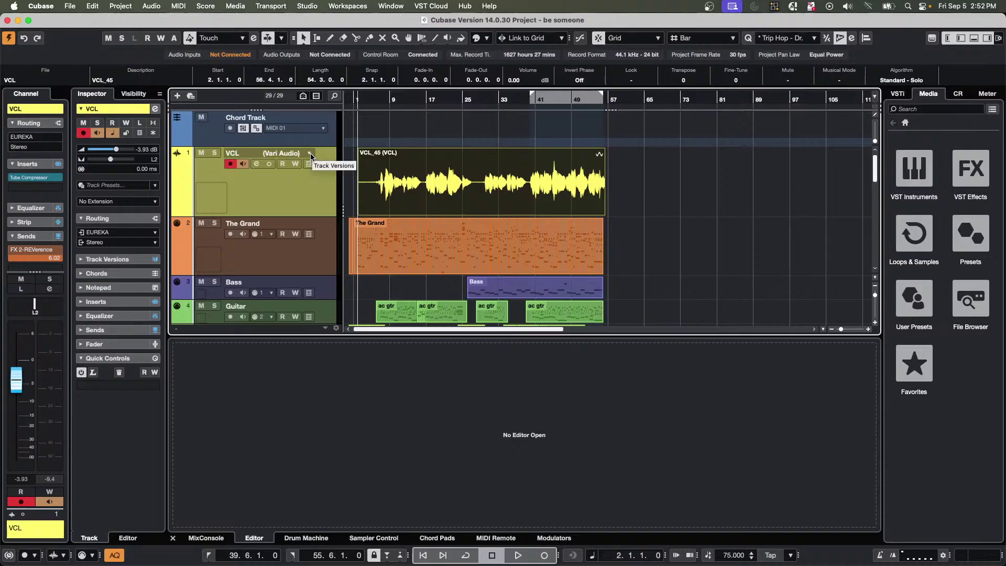
click(310, 155)
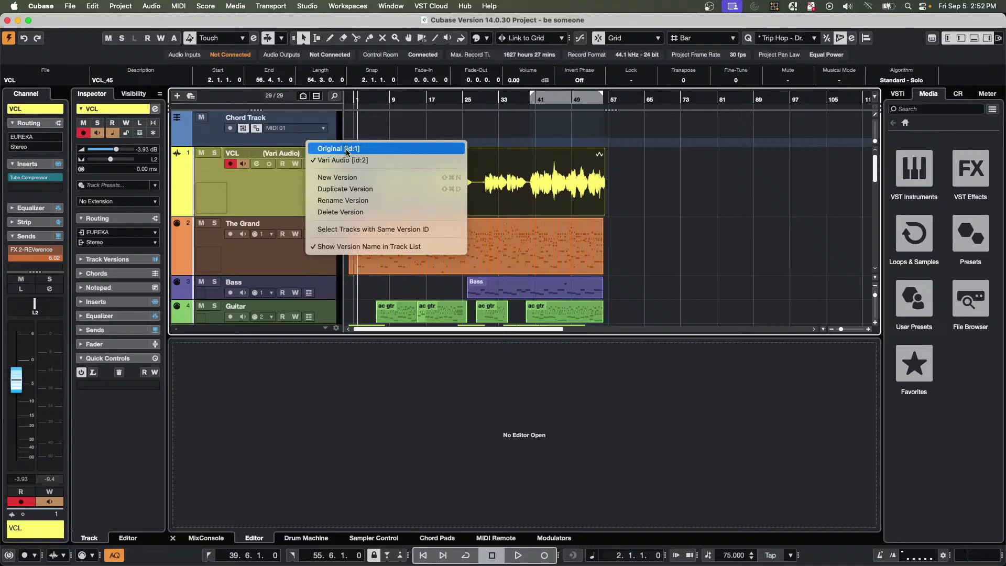
click(279, 169)
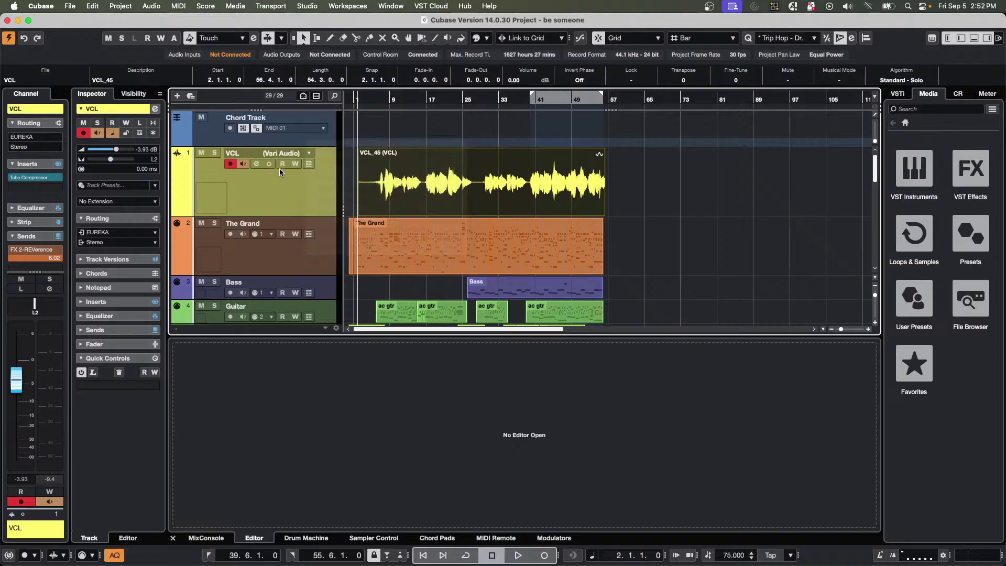
click(311, 154)
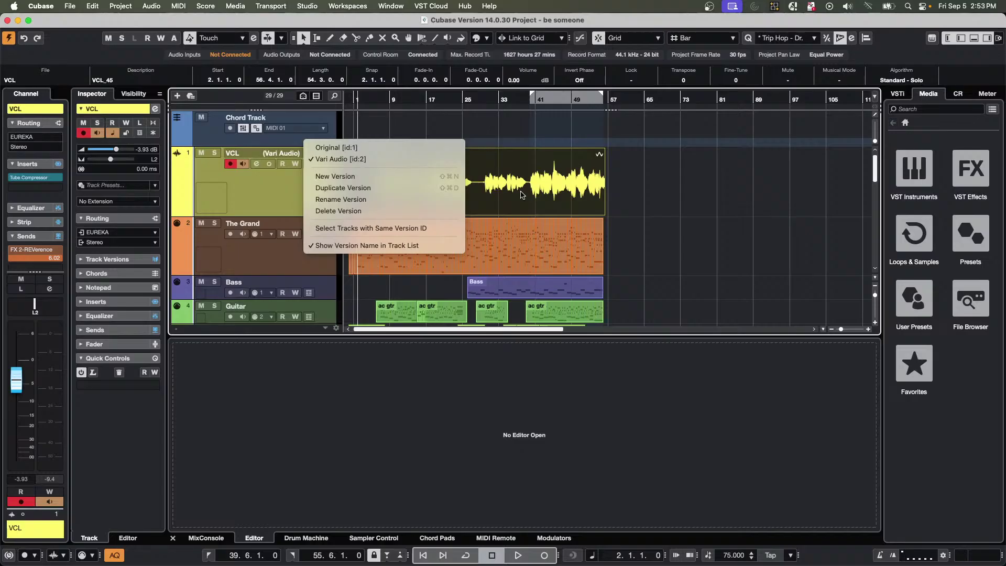
click(664, 192)
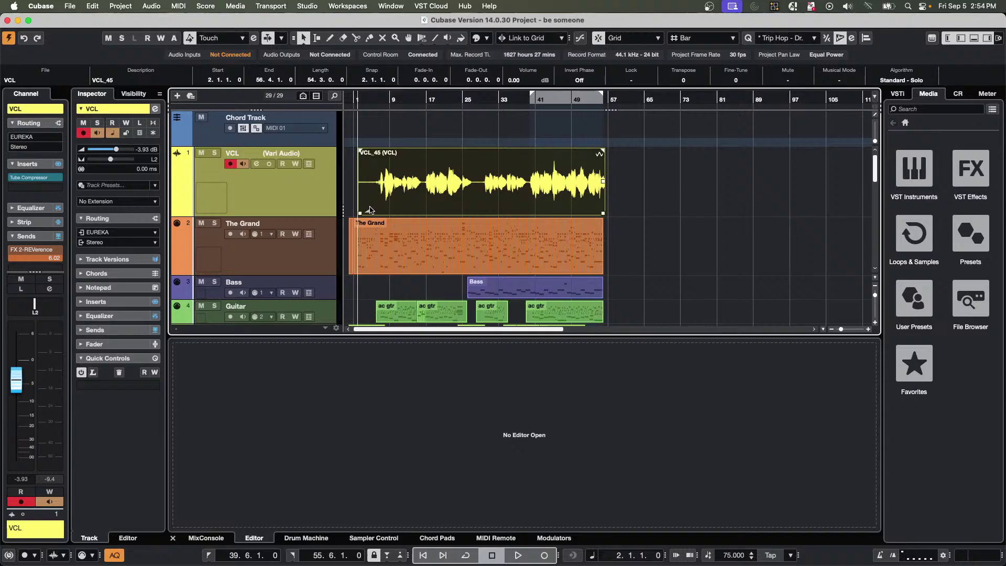
Demonstrate the VCL_45 event's volume at -17.04 dB and 24 dB, and leave it at 0.92 dB.
mouse_move(370, 216)
mouse_down()
mouse_move(364, 195)
mouse_move(364, 214)
mouse_up()
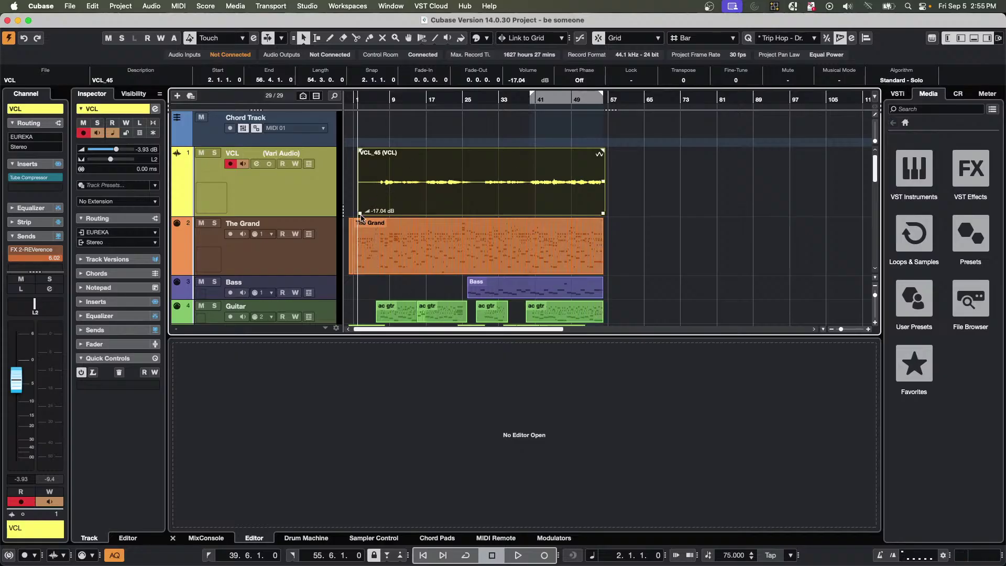
drag(369, 216, 364, 180)
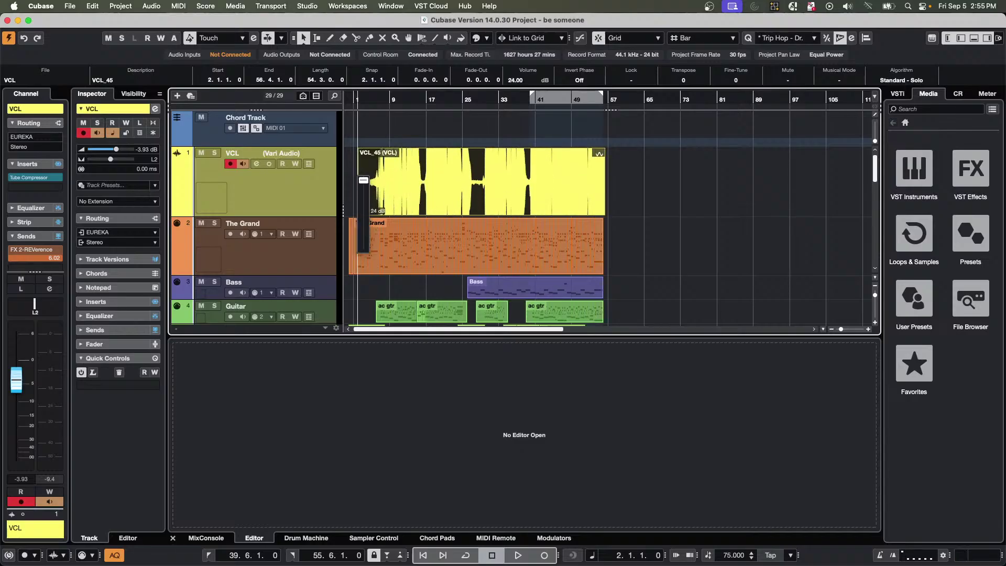
drag(363, 179, 363, 199)
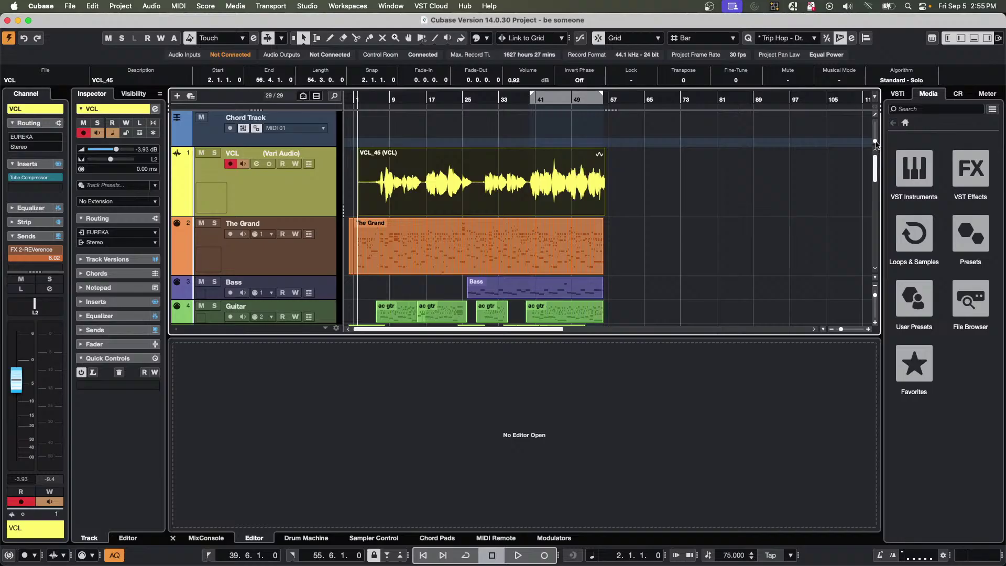
Lower the VCL_45 event's volume to -15.76 dB and bring it back up to 0.92 dB.
mouse_move(876, 142)
mouse_down()
mouse_move(875, 121)
mouse_move(875, 141)
mouse_up()
drag(363, 103, 357, 122)
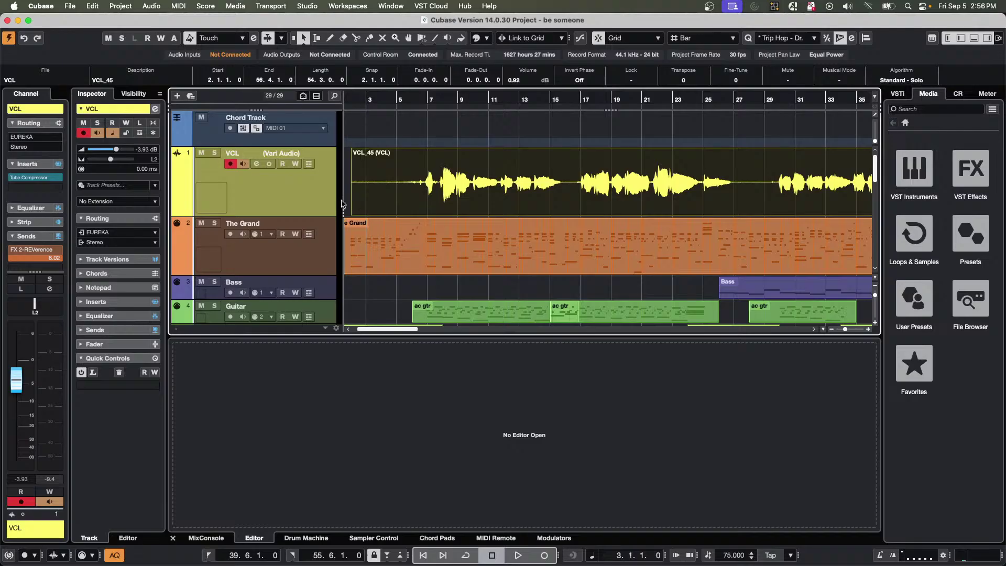
drag(362, 213, 363, 233)
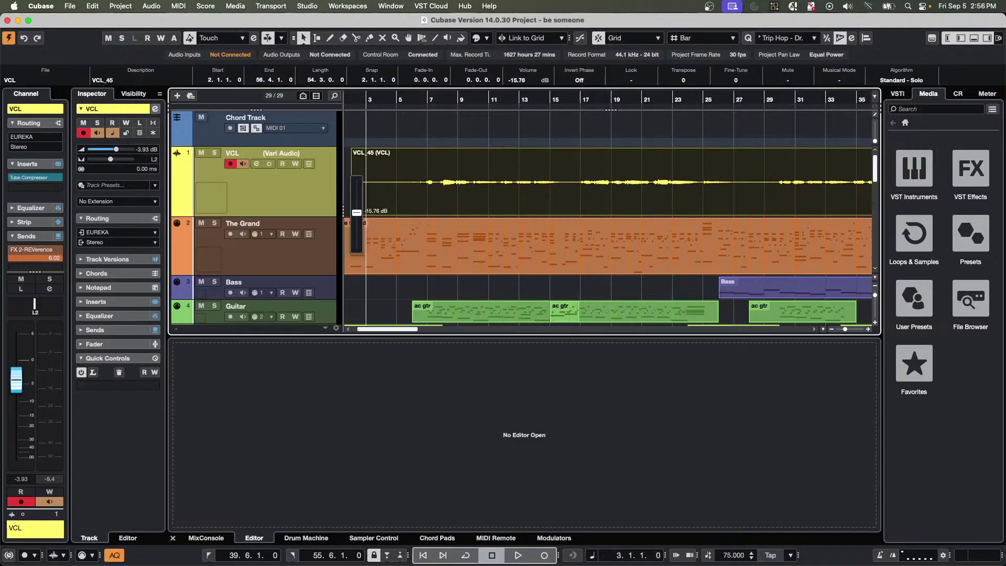
drag(363, 233, 362, 233)
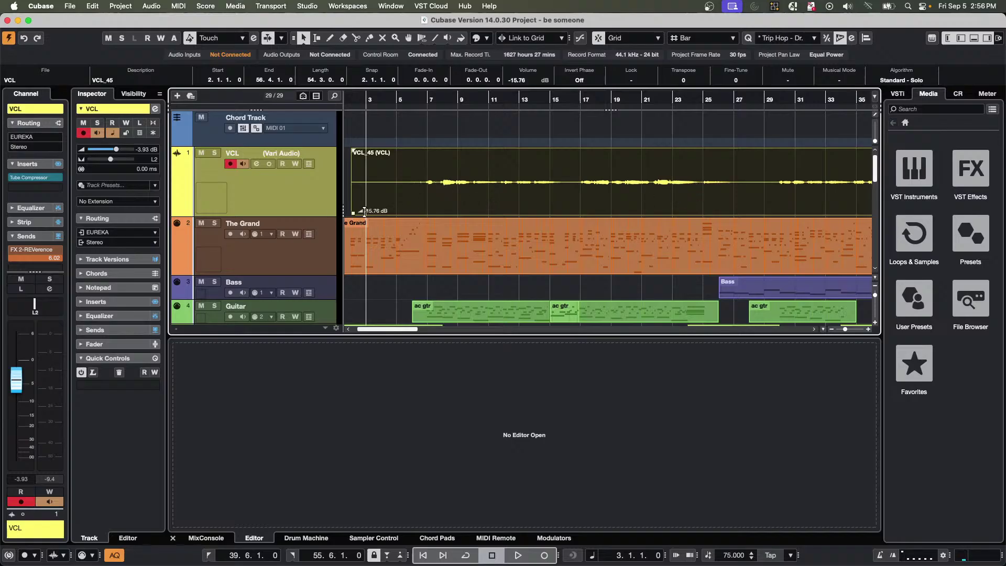
click(362, 212)
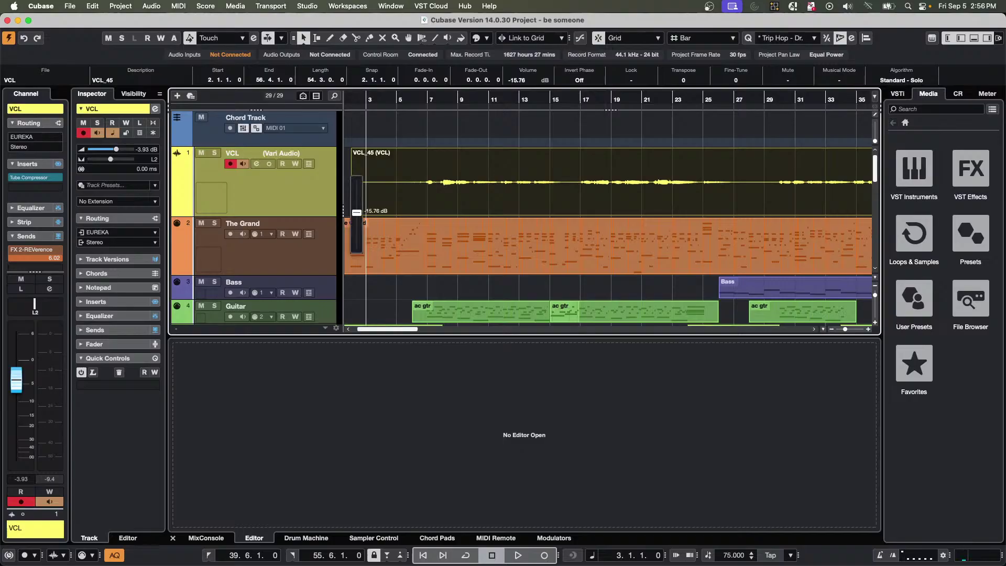
drag(356, 212, 356, 198)
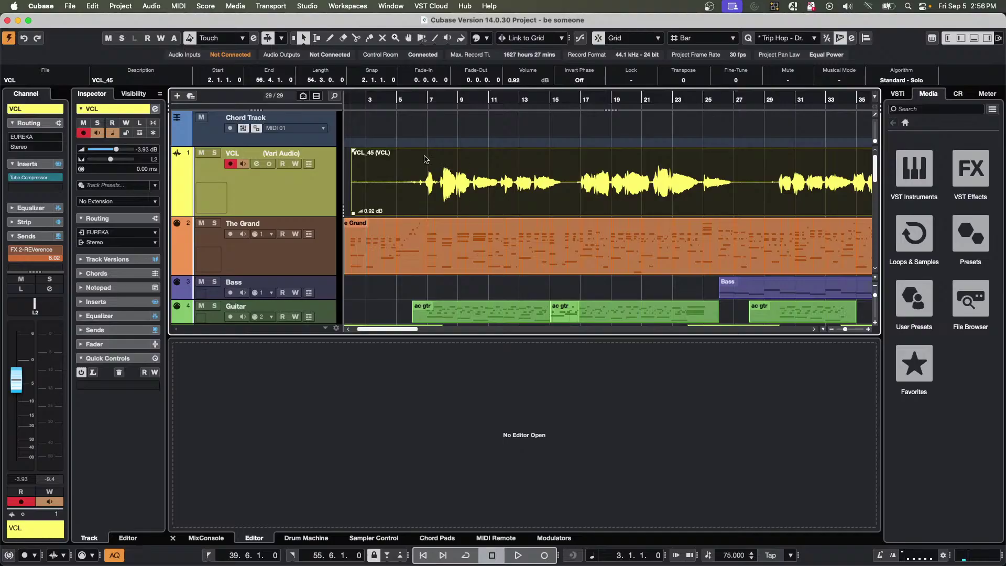
Split the VCL_45 event at bar 11 and at many further points toward its end, and select the segment at bar 19.
click(445, 97)
key(g)
key(g)
key(g)
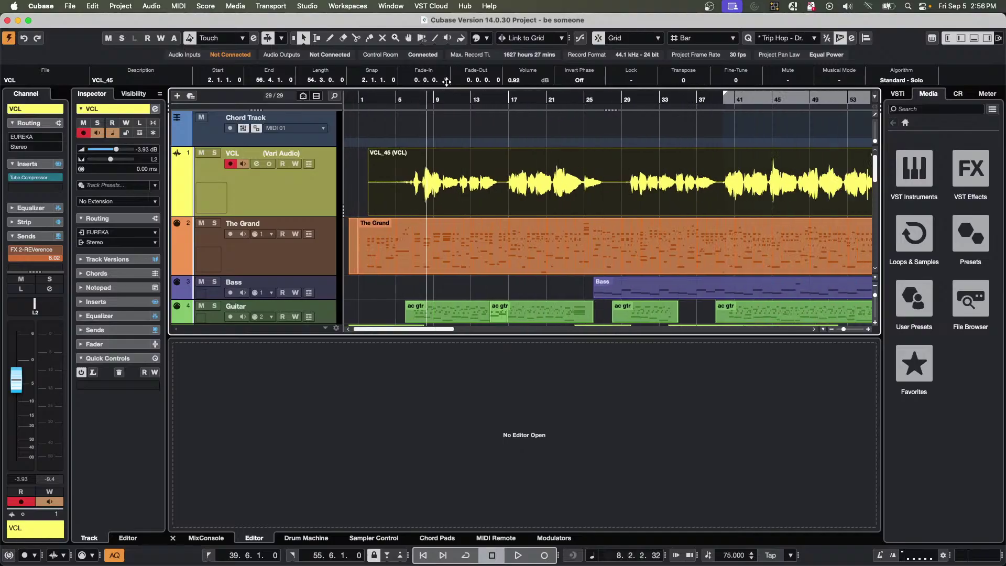
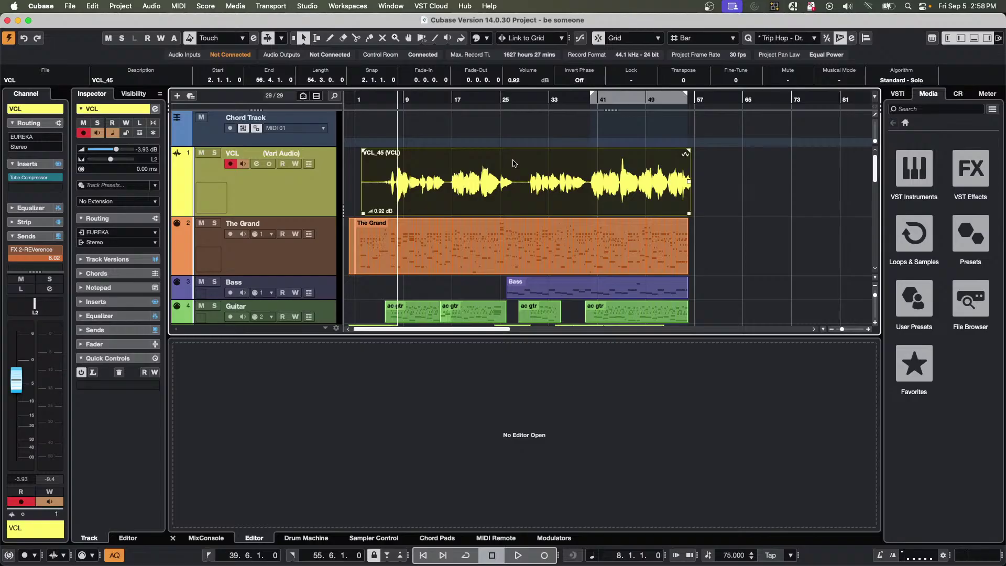
right_click(419, 197)
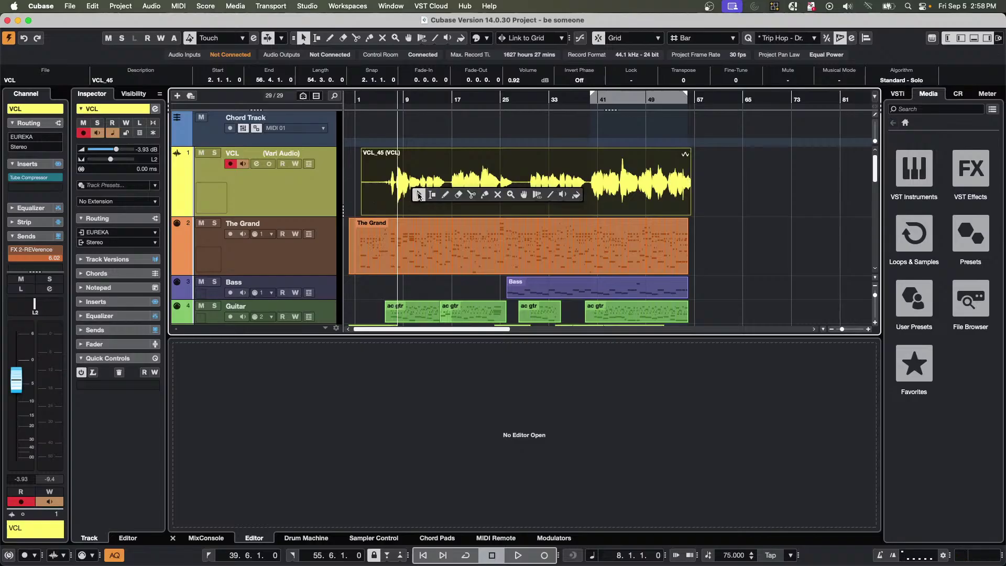
click(472, 194)
click(422, 195)
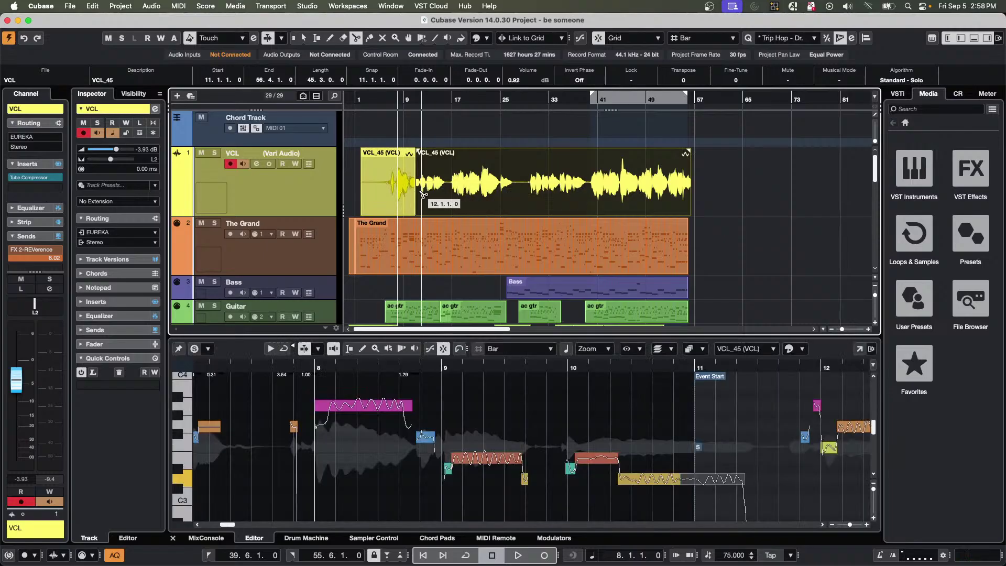
drag(422, 195, 689, 194)
key(1)
click(474, 191)
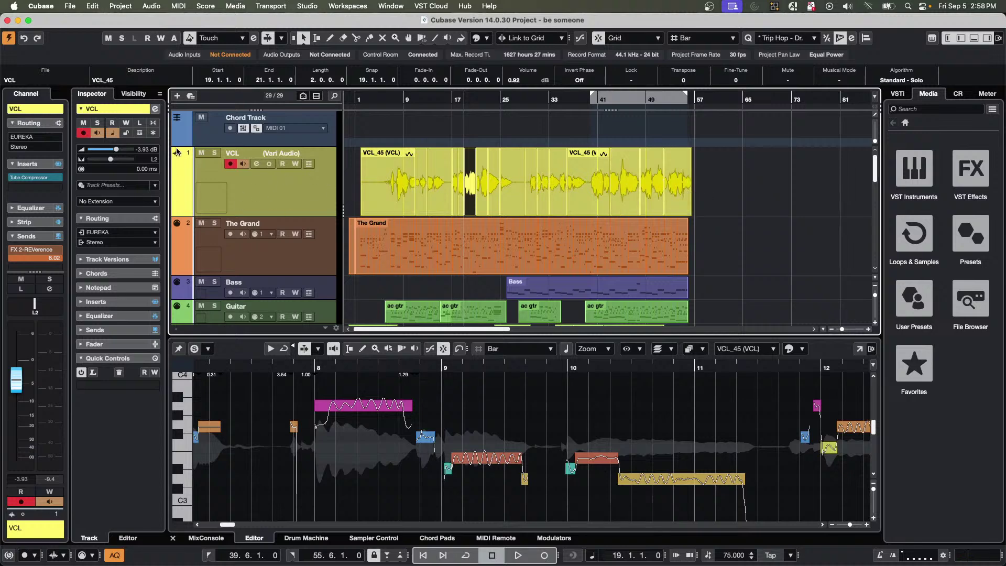
Duplicate the VCL track's Vari Audio version and bounce all segments of the copy into one continuous event.
click(310, 153)
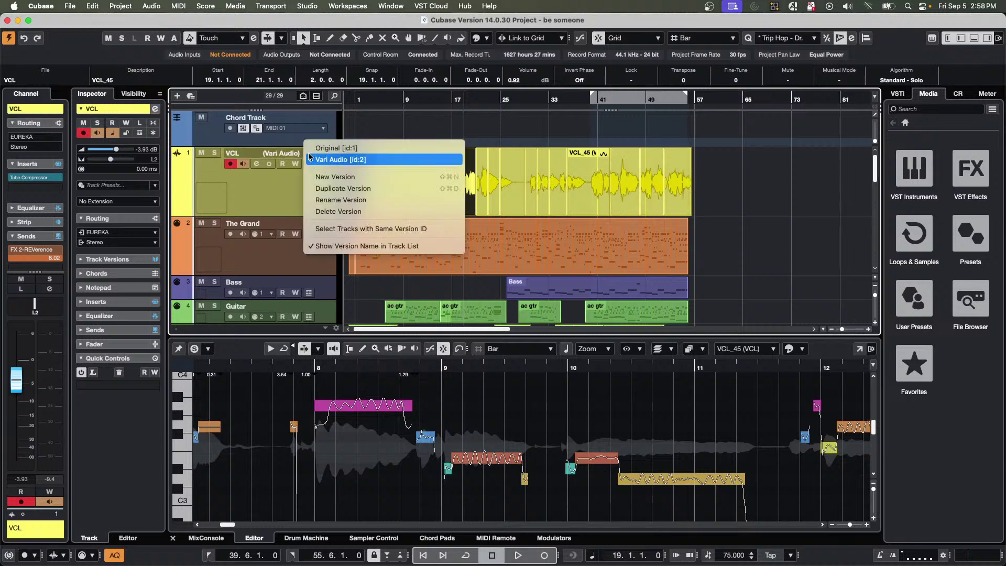
click(317, 189)
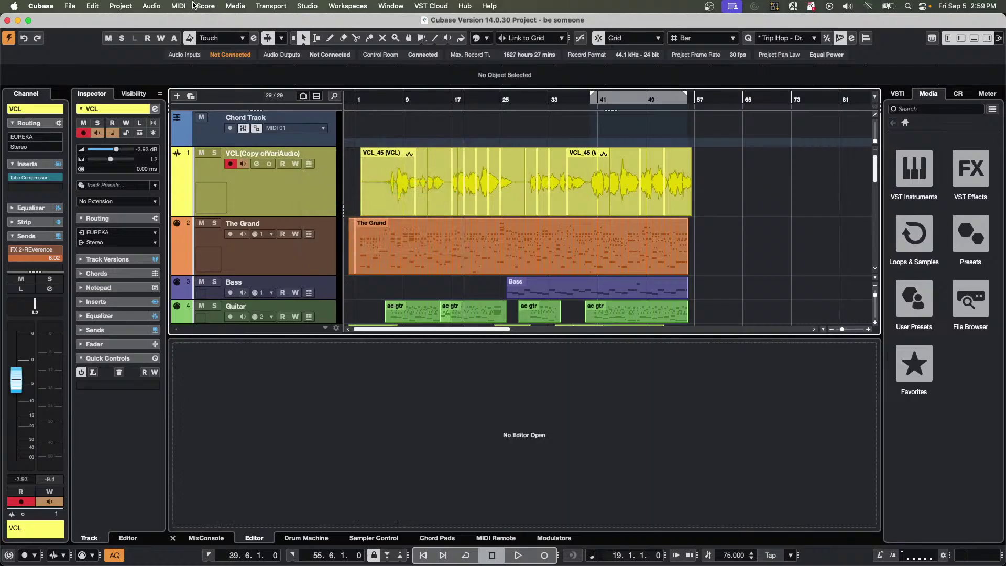
click(183, 7)
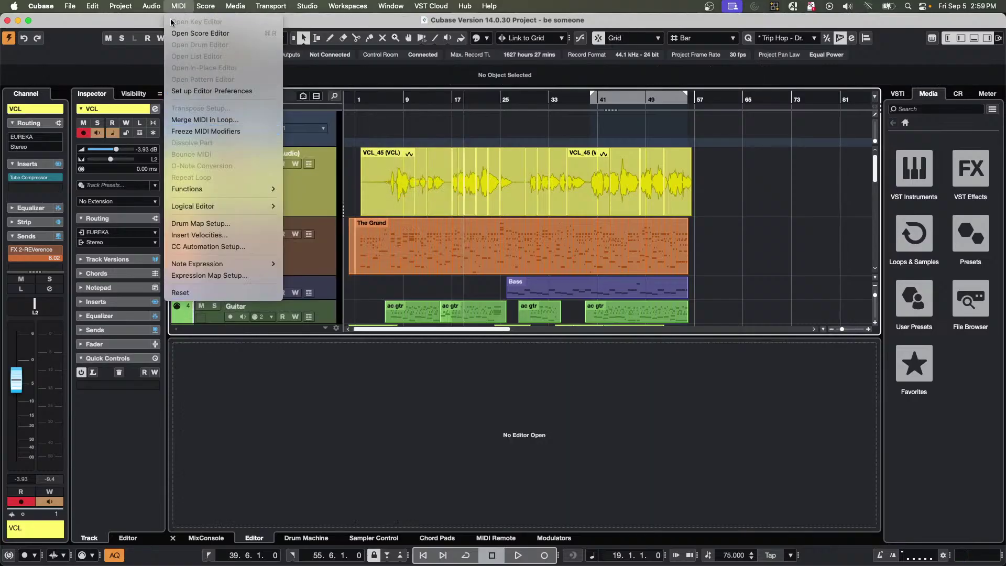
mouse_move(153, 6)
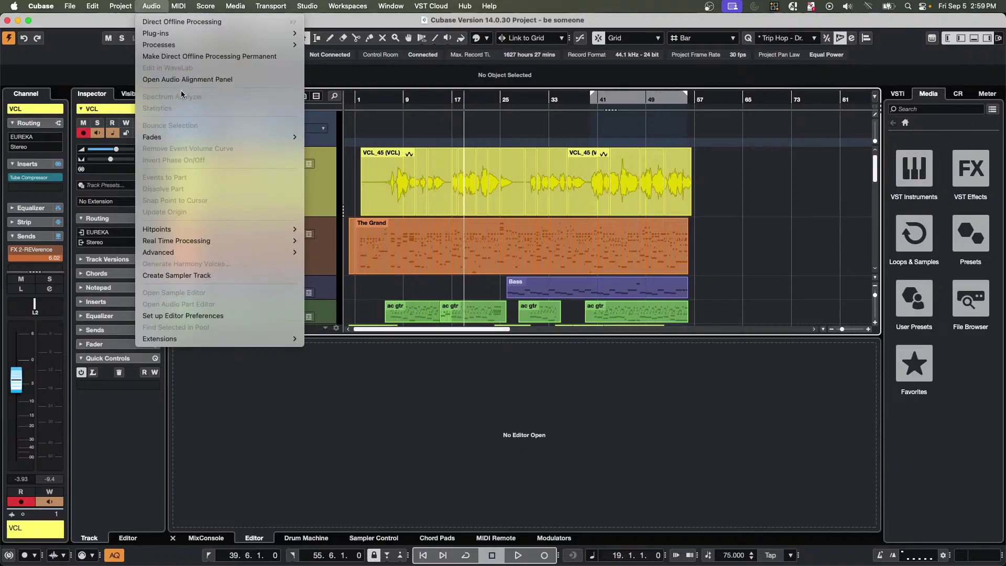
click(429, 192)
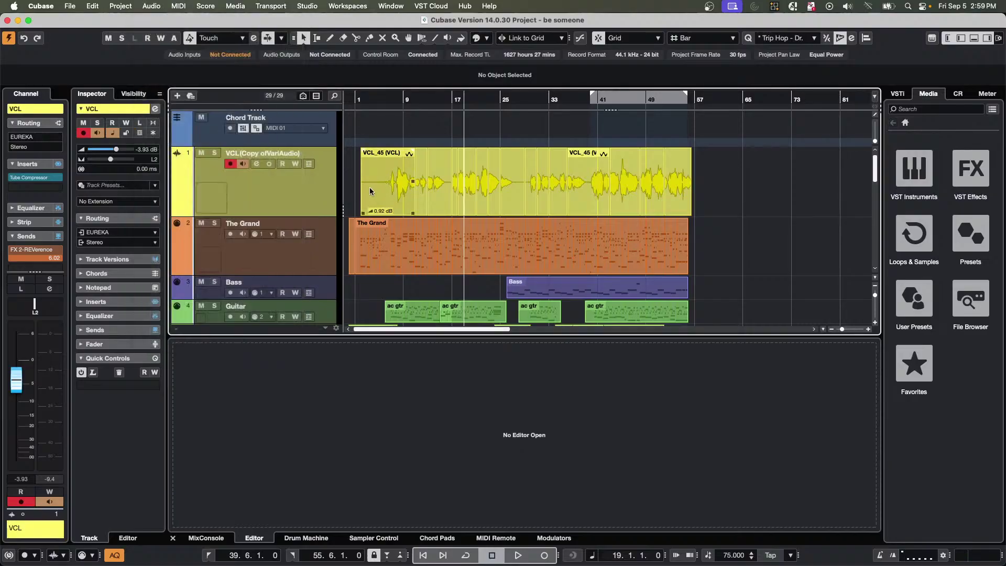
double_click(446, 176)
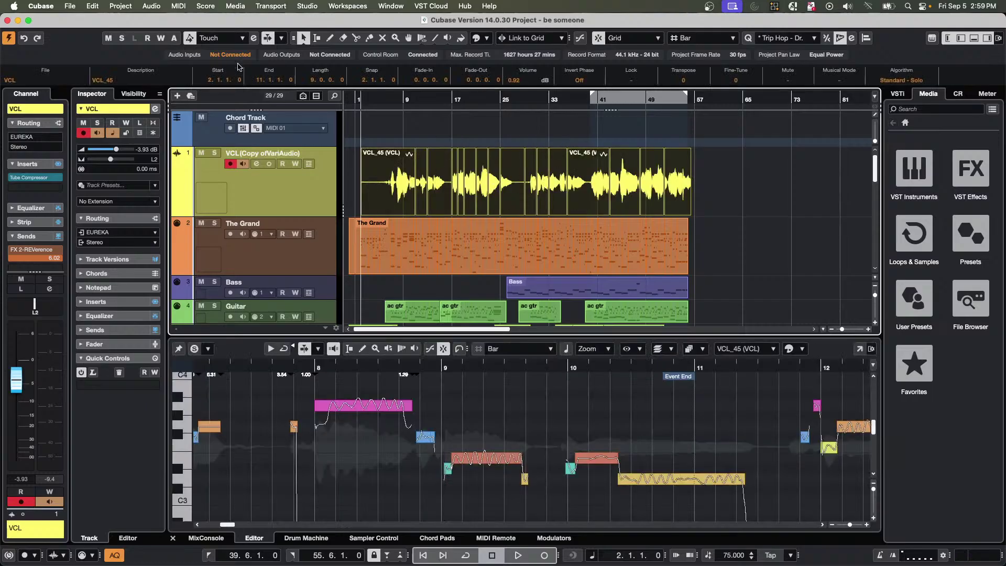
click(178, 7)
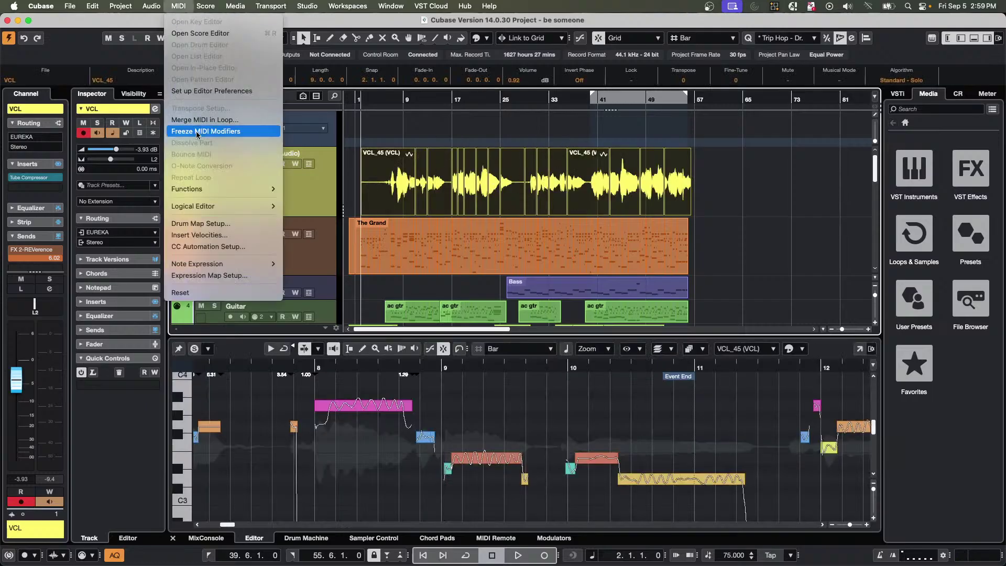
mouse_move(154, 10)
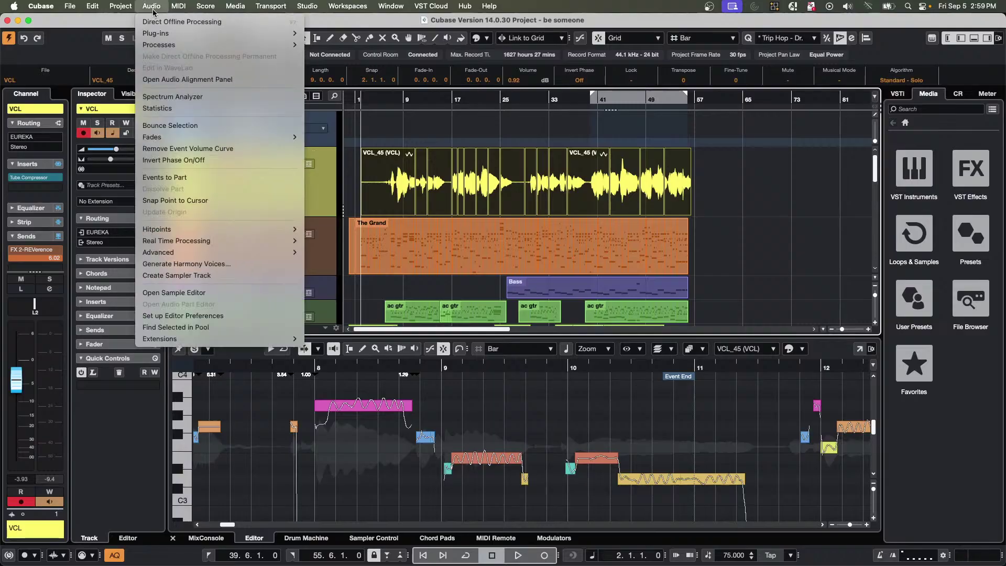
click(218, 131)
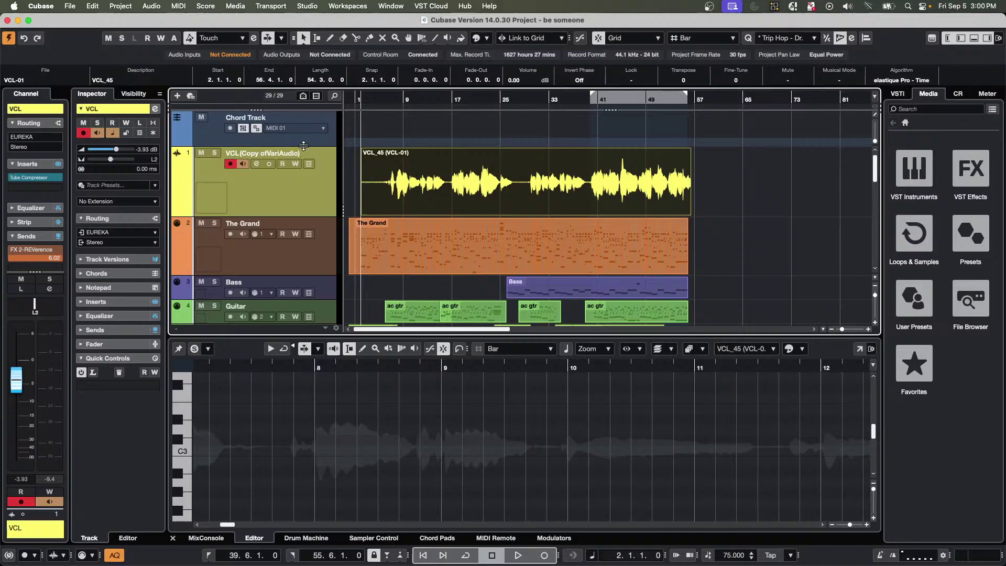
Switch the VCL track between its Vari Audio version and the bounced copy to compare their events.
click(306, 153)
click(336, 148)
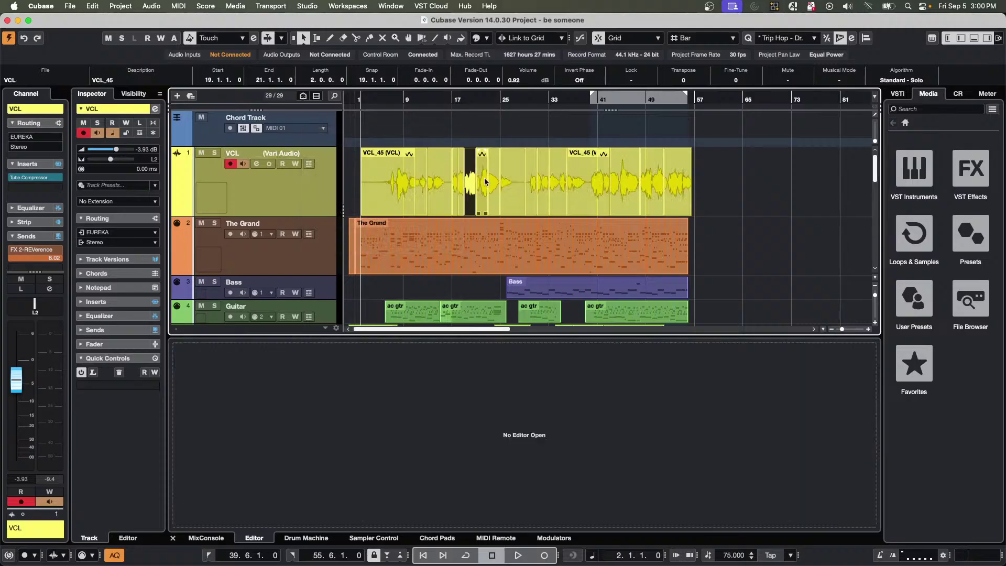
drag(485, 182, 430, 178)
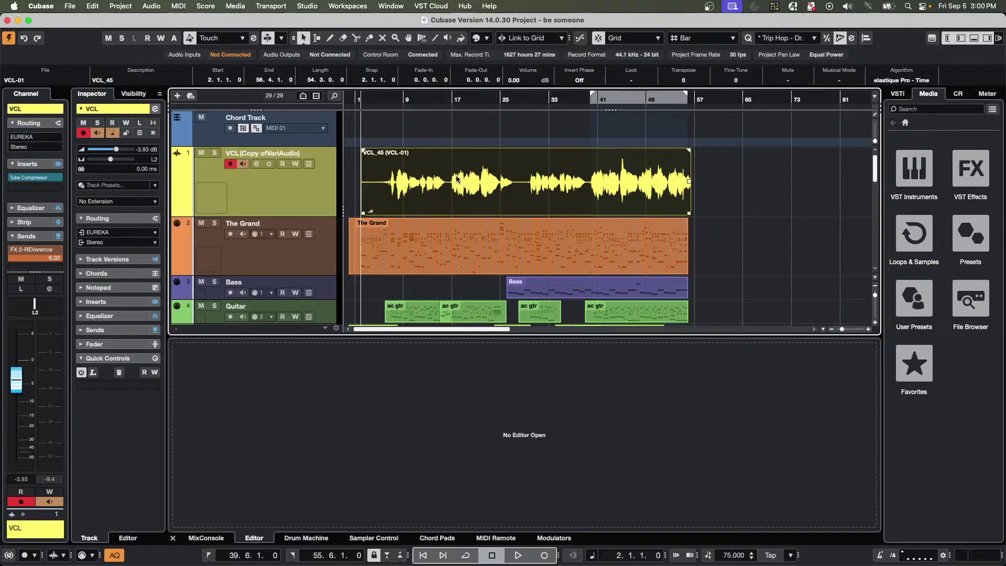
double_click(456, 182)
Undo the bounce, the version copy and all splits so that VCL_45 is one continuous event.
key(super+z)
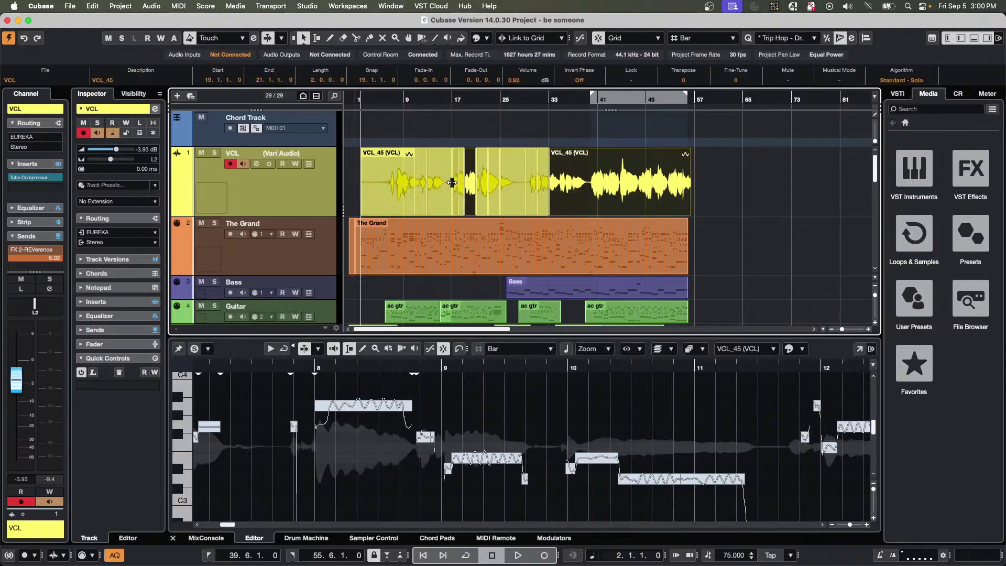
key(super+z)
key(super+z)
key(super+z)
key(super+z)
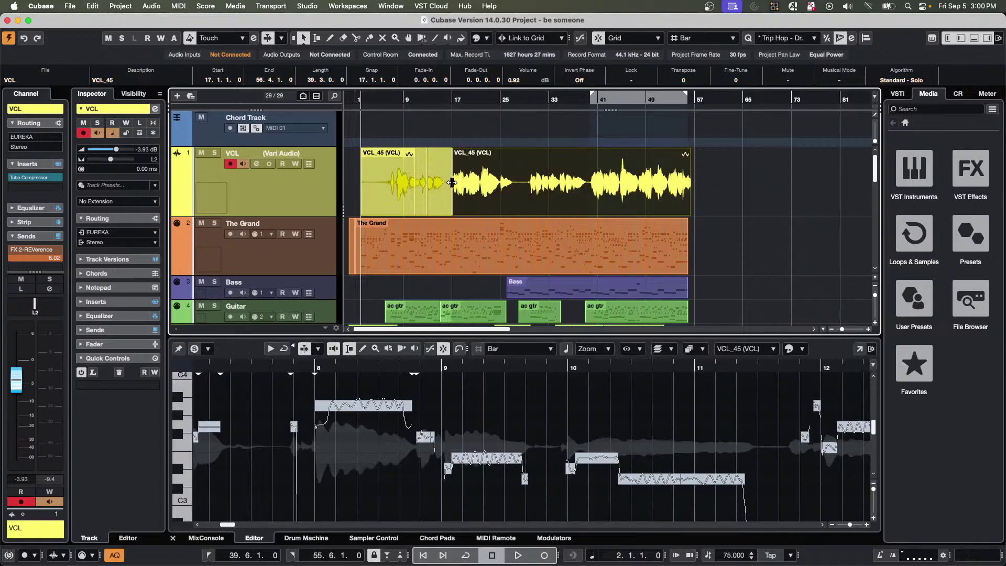
key(super+z)
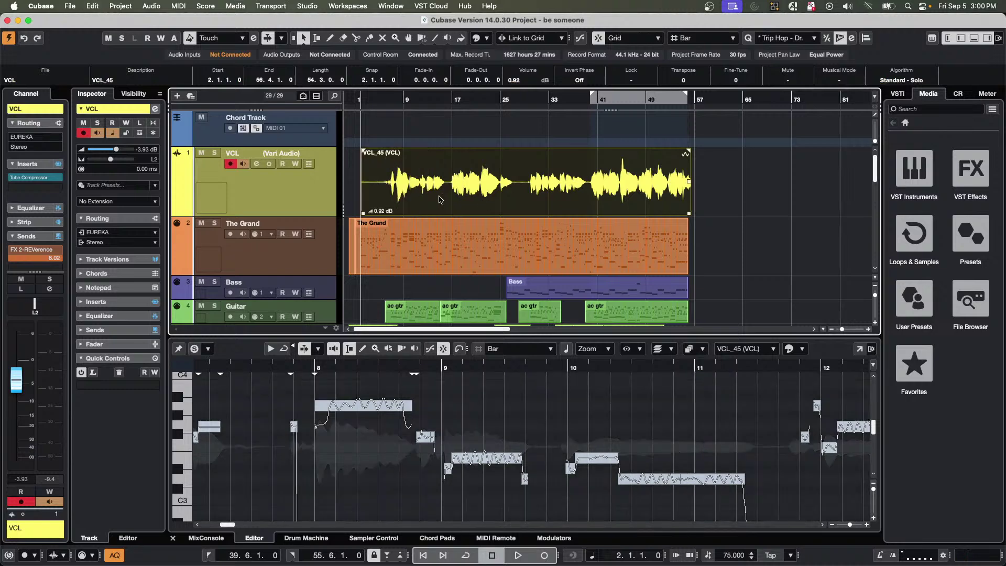
key(super+z)
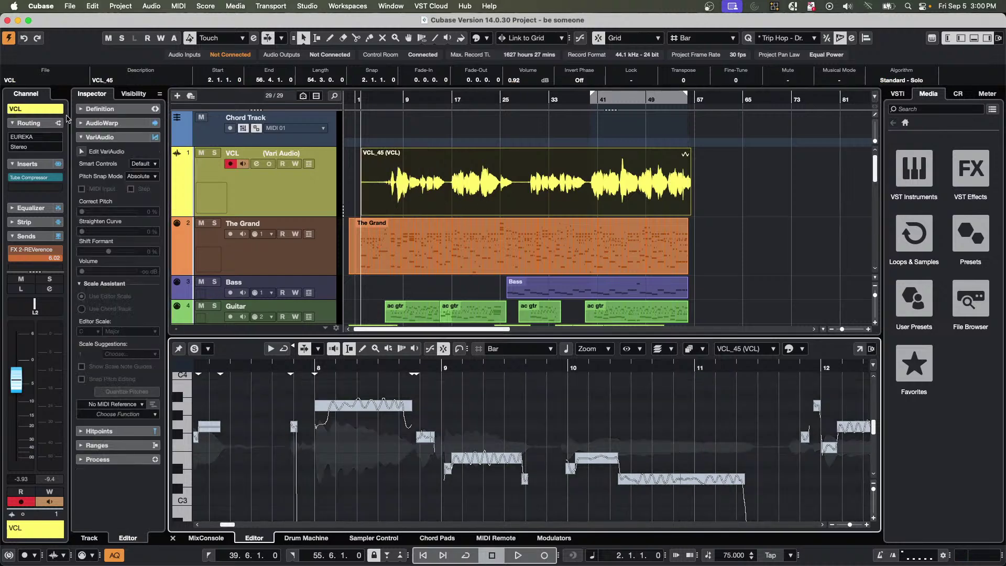
Enable VariAudio editing, lower the VCL_45 segment at bar 8 by about six semitones and try to reset all its changes.
click(81, 151)
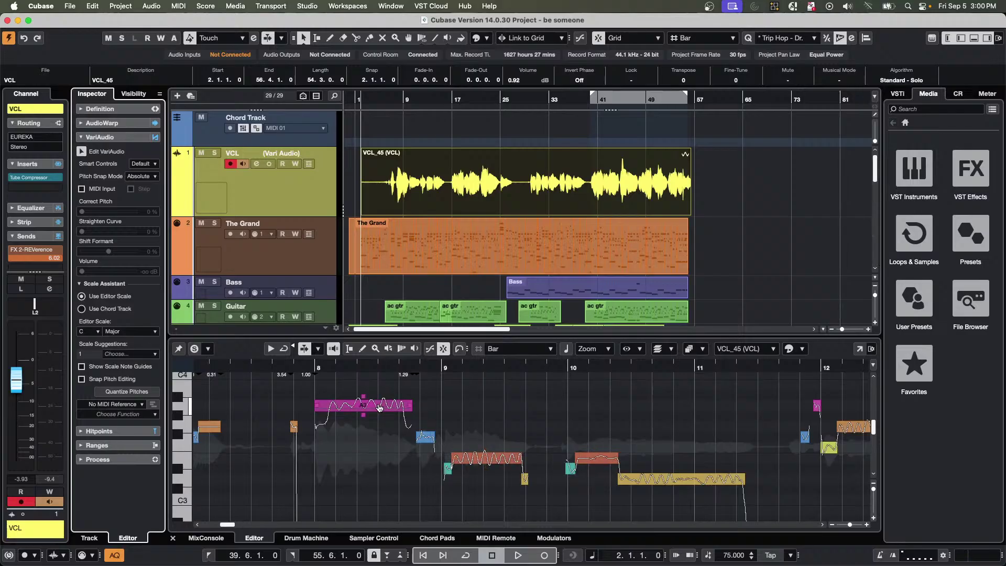
drag(367, 406, 376, 470)
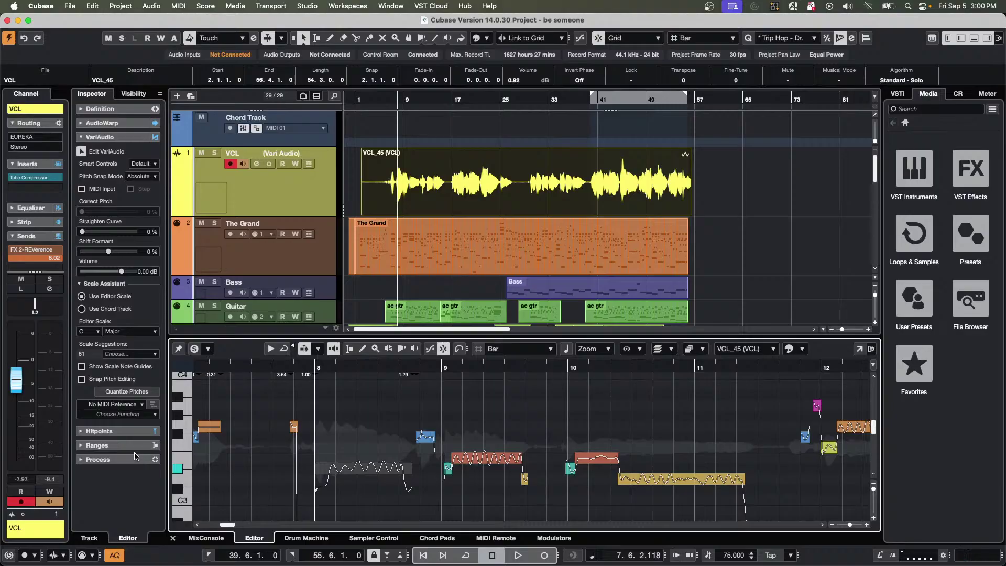
click(128, 415)
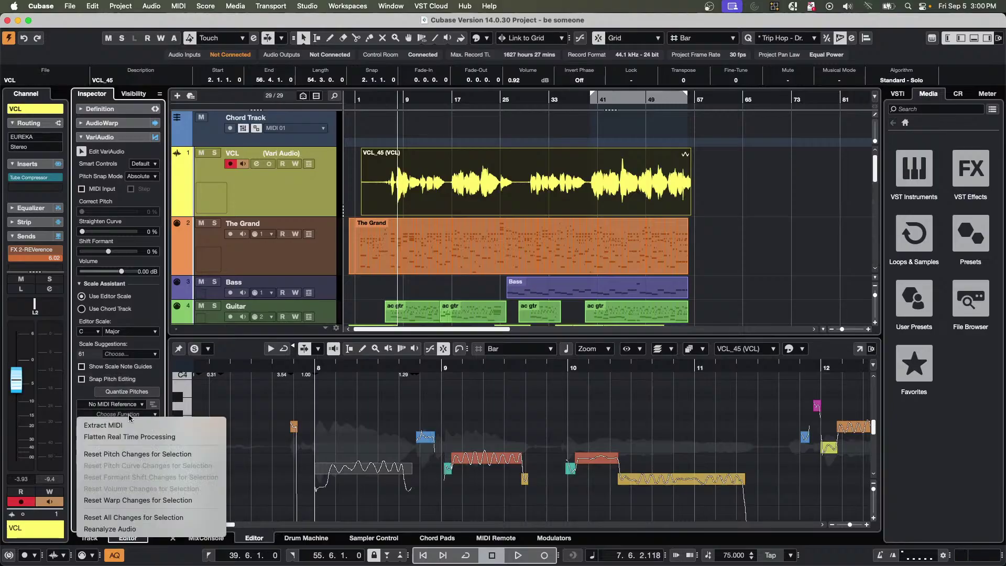
click(186, 520)
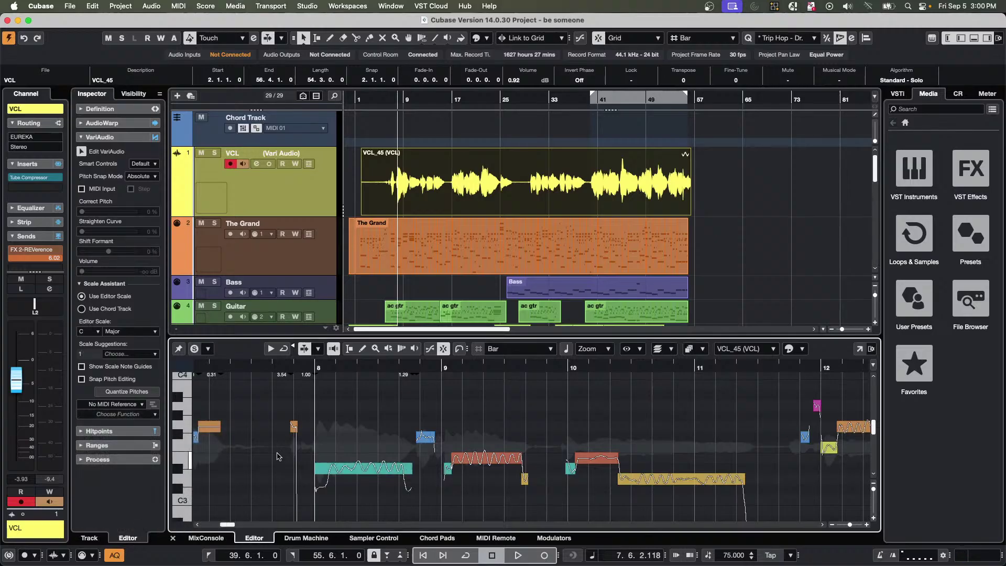
Select all VariAudio segments of VCL_45, reset all changes for the selection and check which reset functions remain available.
key(ctrl+a)
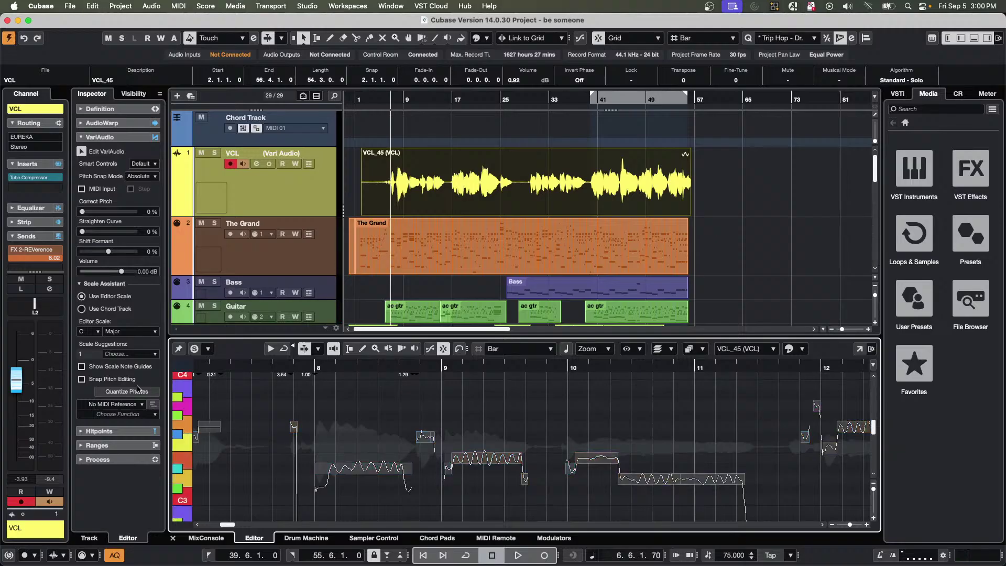
click(134, 414)
click(133, 416)
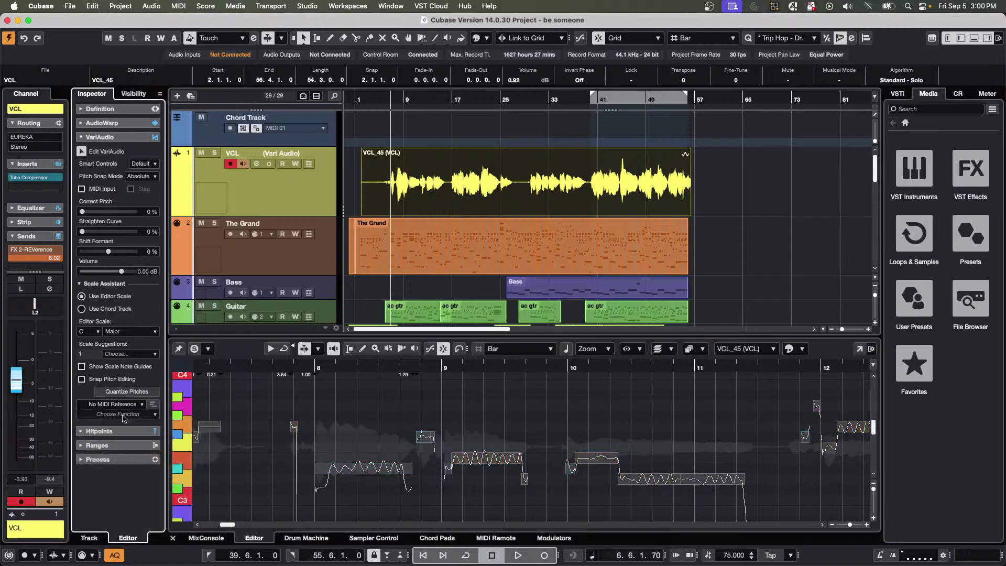
click(130, 415)
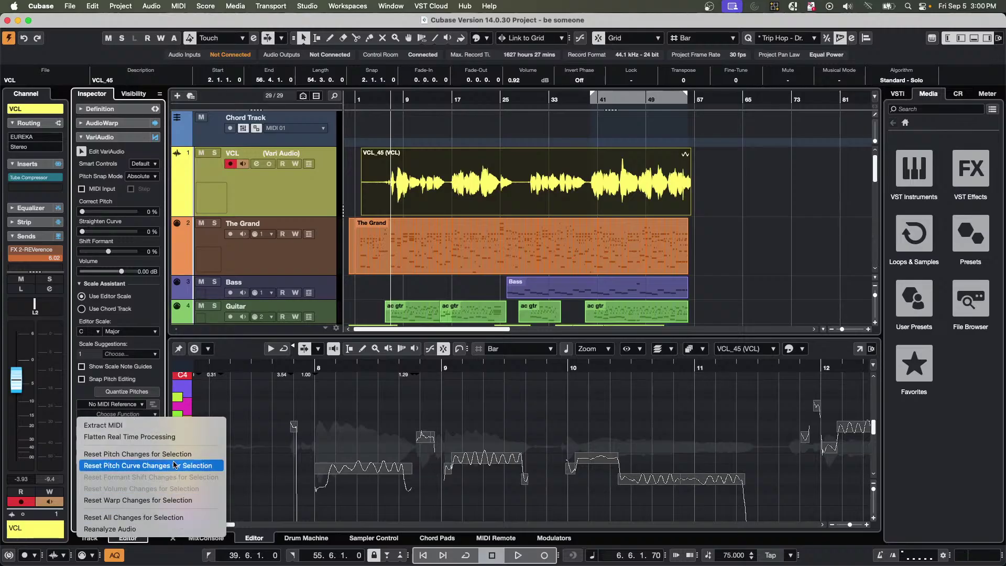
click(195, 520)
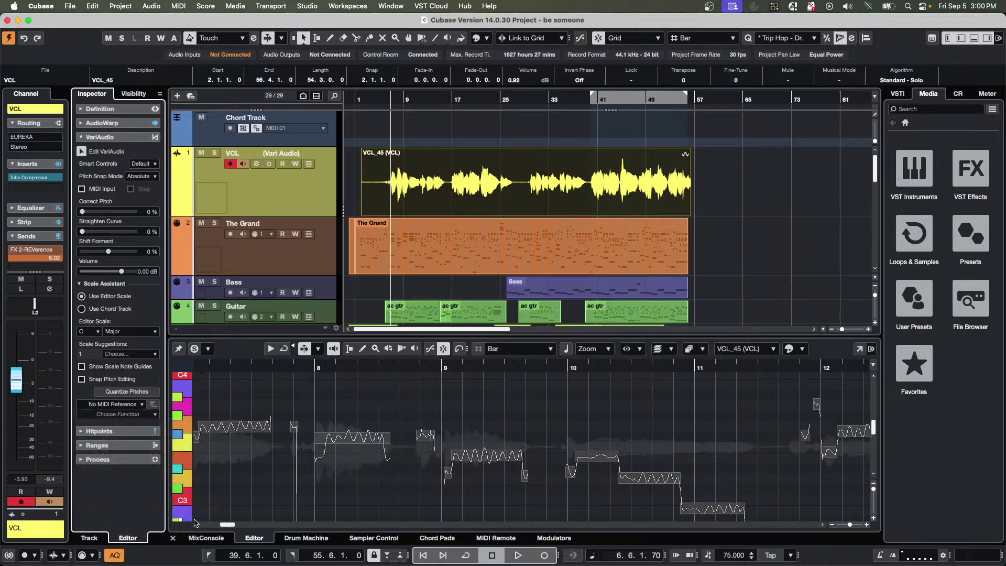
click(289, 470)
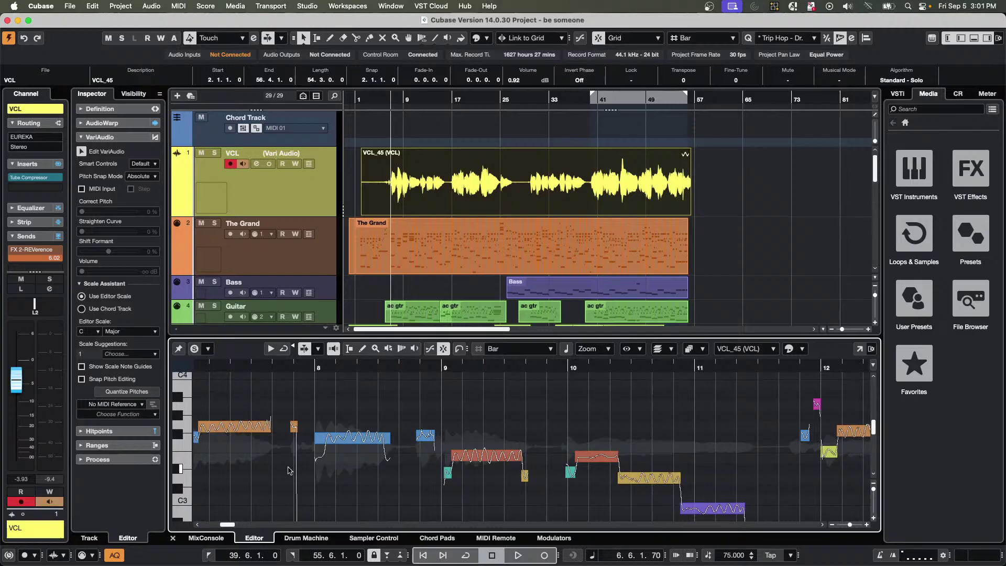
click(115, 416)
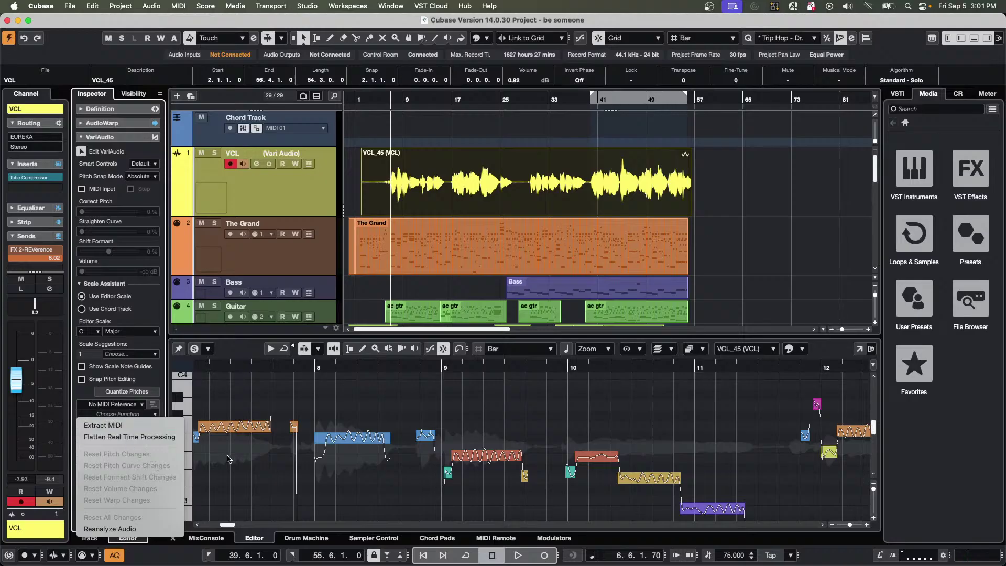
click(363, 449)
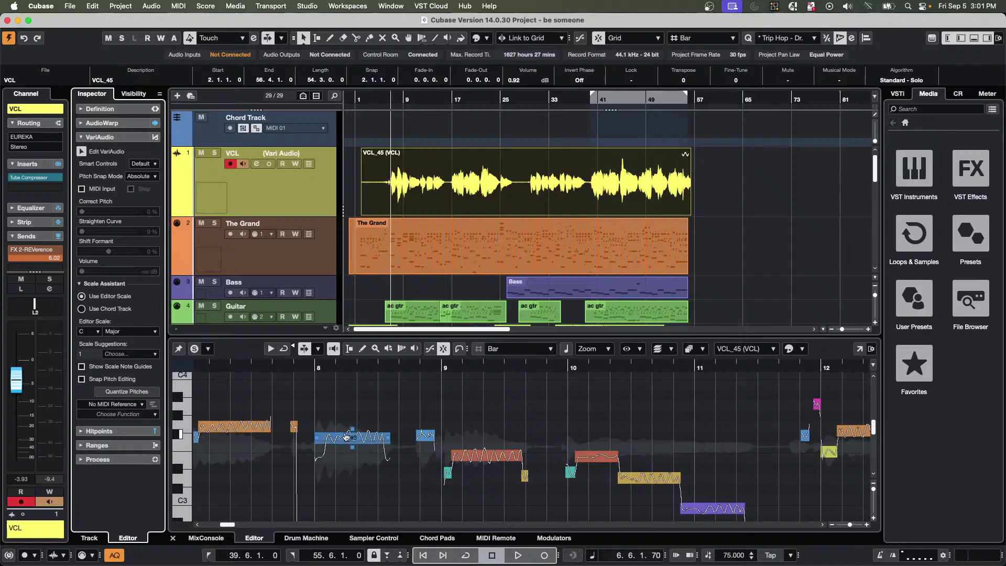
Raise the pitch of the VariAudio segment at bar 8 and of the later part of the segment at bar 9.
click(344, 439)
drag(384, 442, 384, 393)
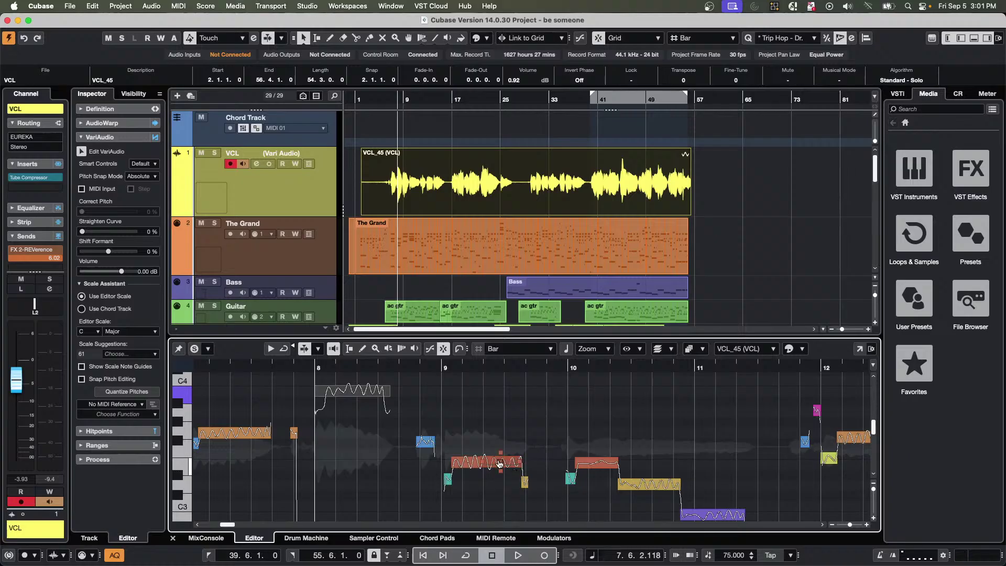
drag(503, 461, 502, 422)
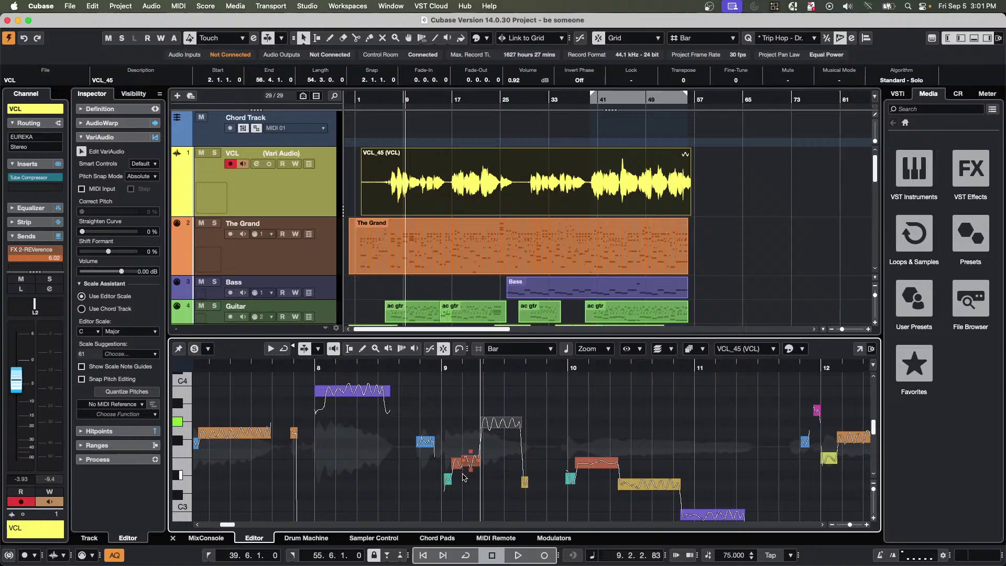
click(633, 486)
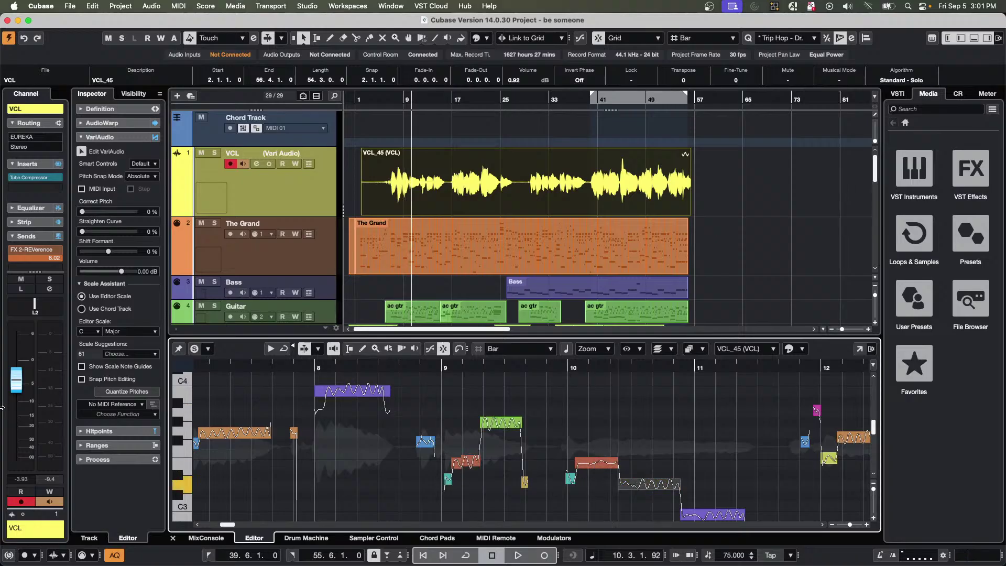
Select all VariAudio segments again and reset all changes for the selection.
click(119, 415)
click(114, 427)
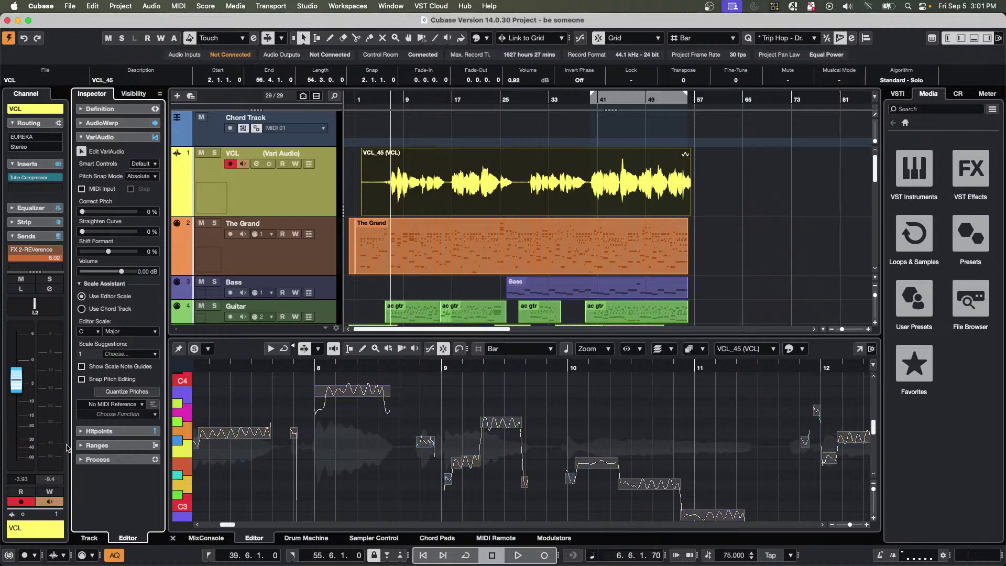
click(125, 416)
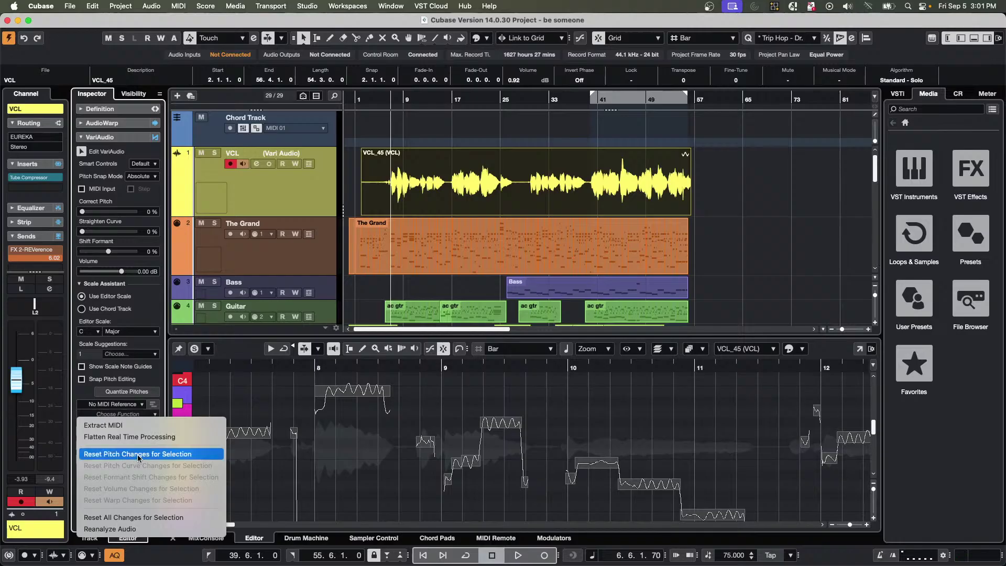
click(129, 517)
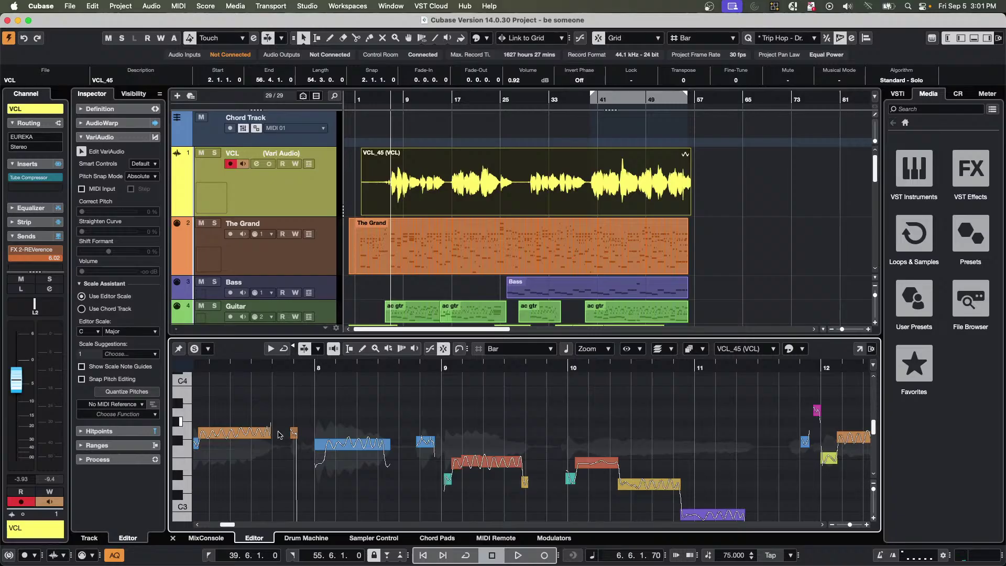
click(116, 415)
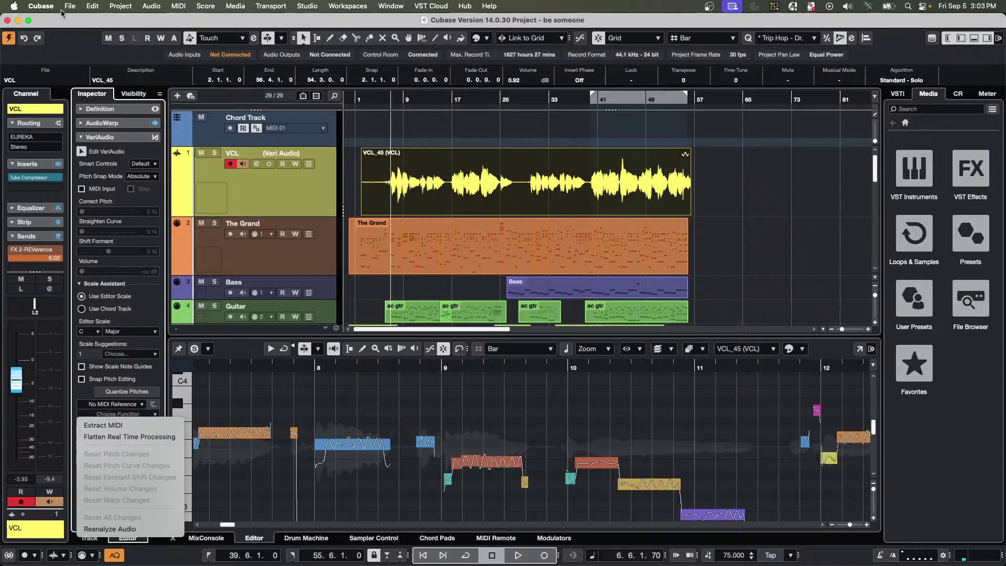
key(Escape)
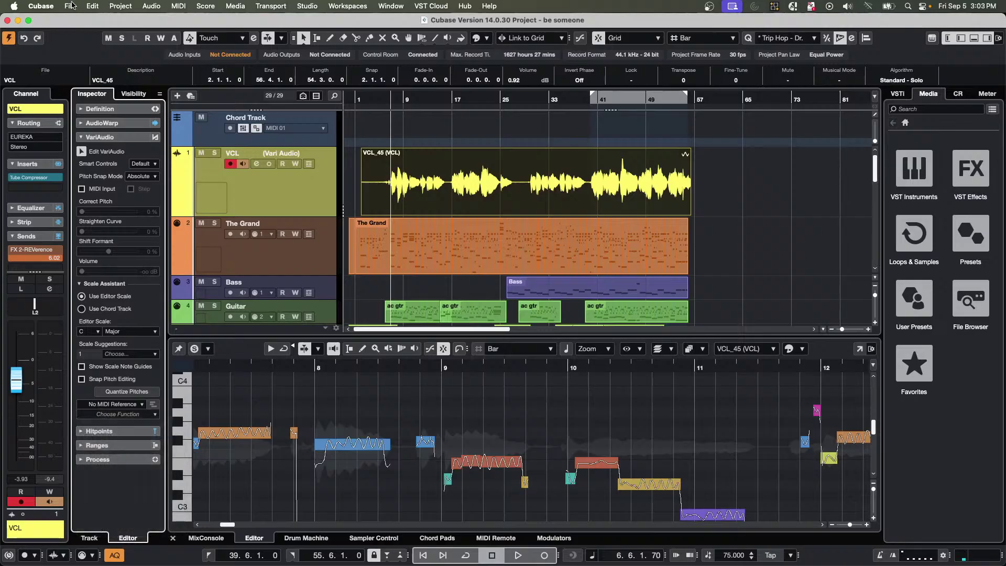
Create a new empty project.
click(72, 6)
mouse_move(93, 6)
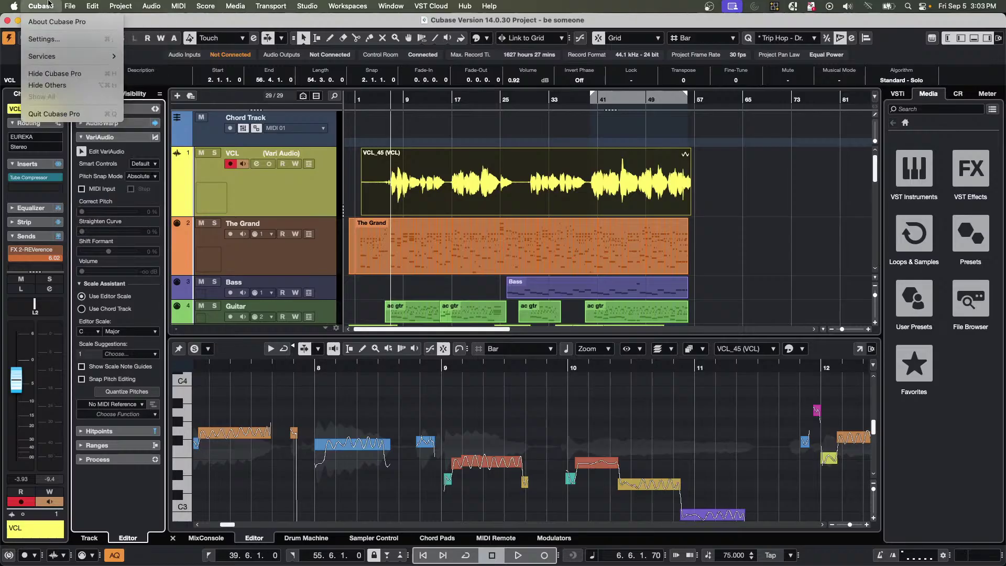
click(66, 21)
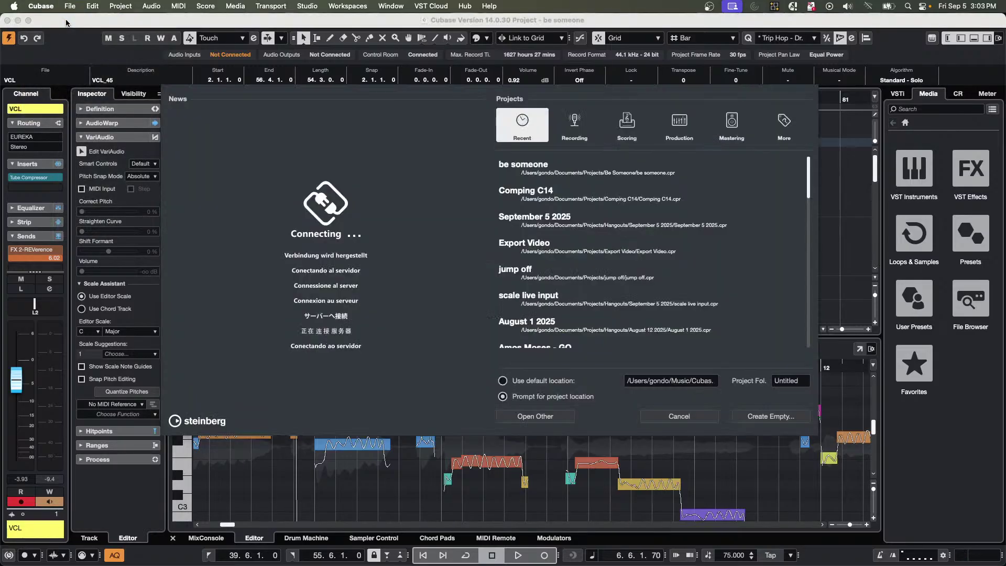
key(Return)
key(Return)
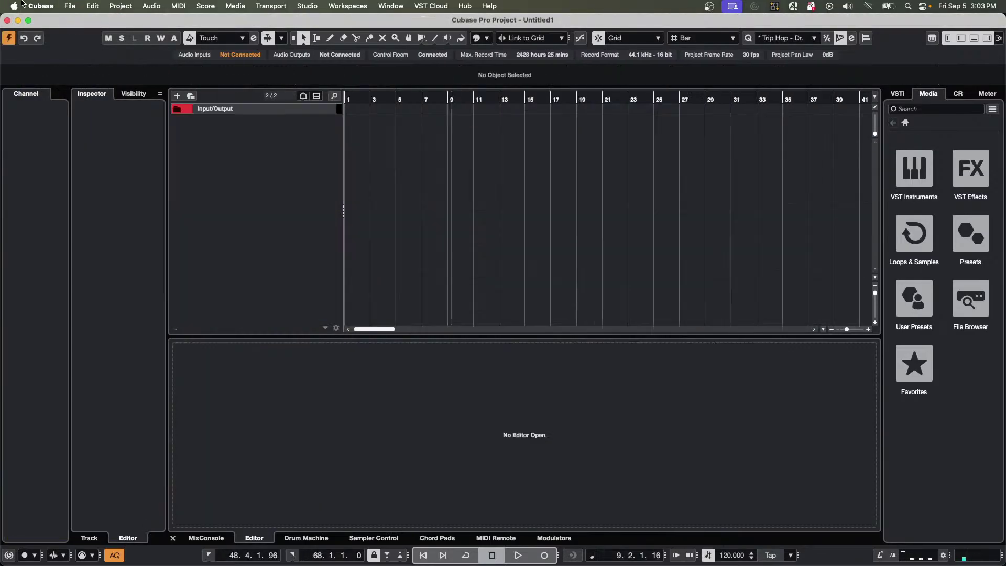
Import the audio file 9 What Can I Say.wav and move its event to the start of bar 1.
click(73, 7)
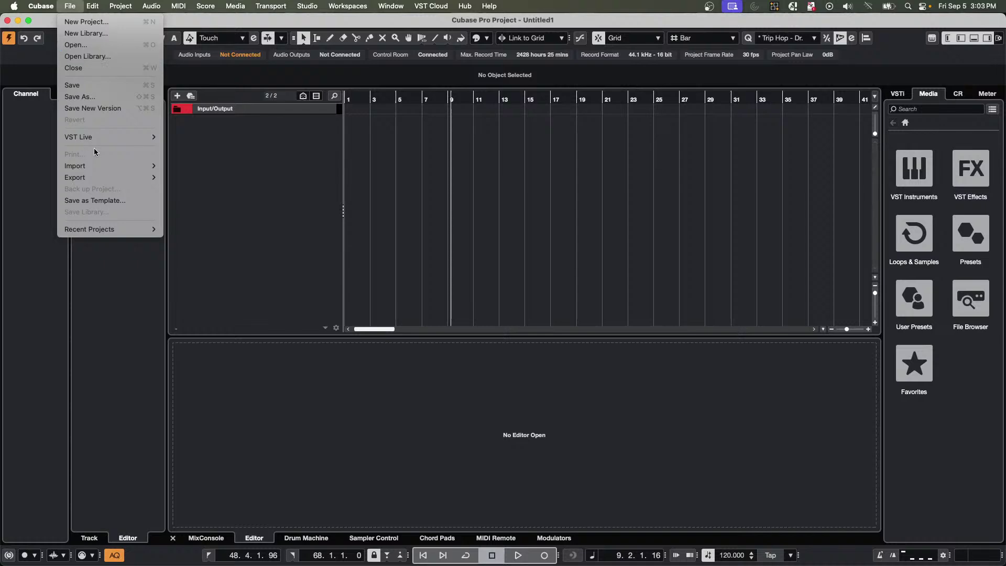
mouse_move(105, 165)
click(199, 166)
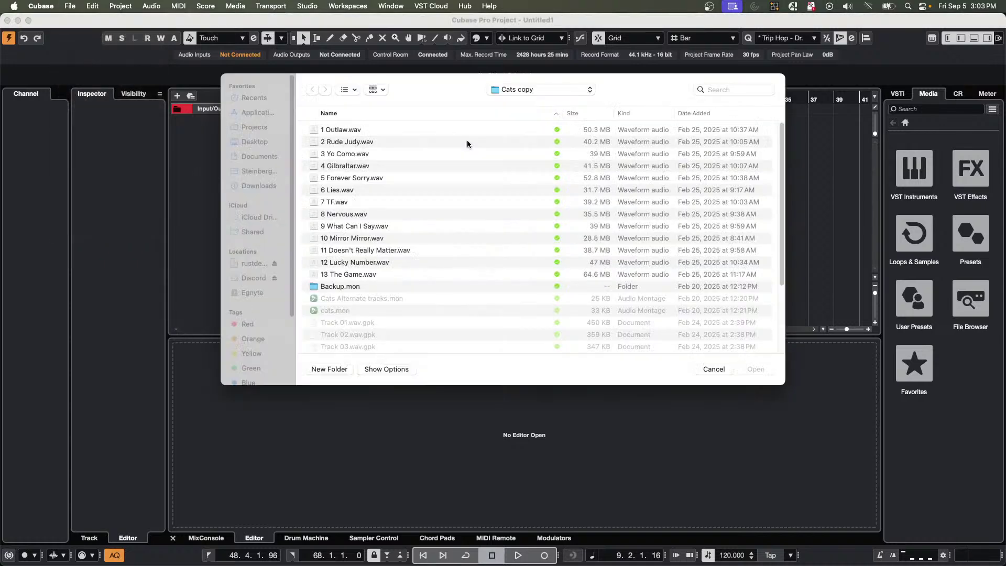
click(374, 227)
double_click(374, 228)
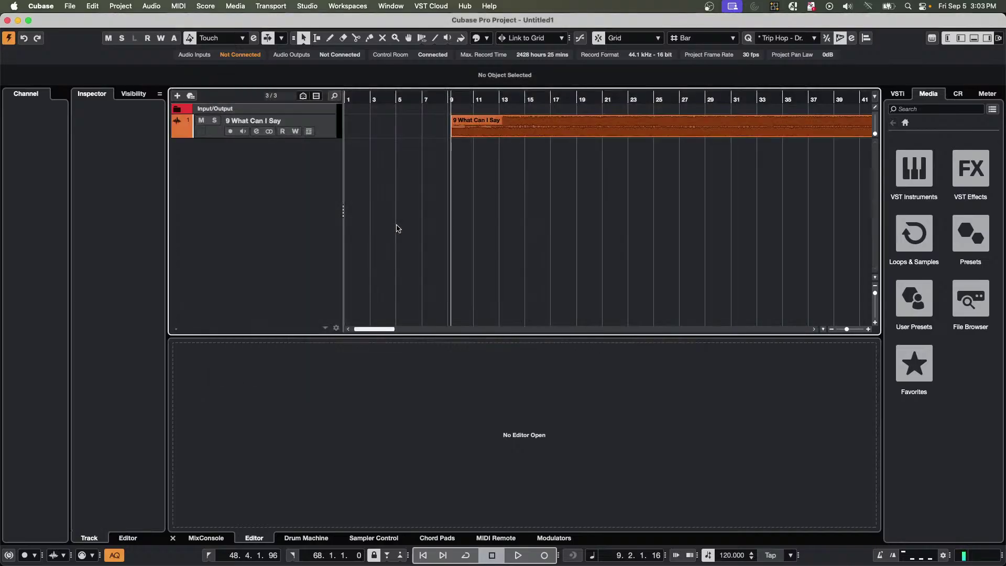
drag(485, 131, 372, 135)
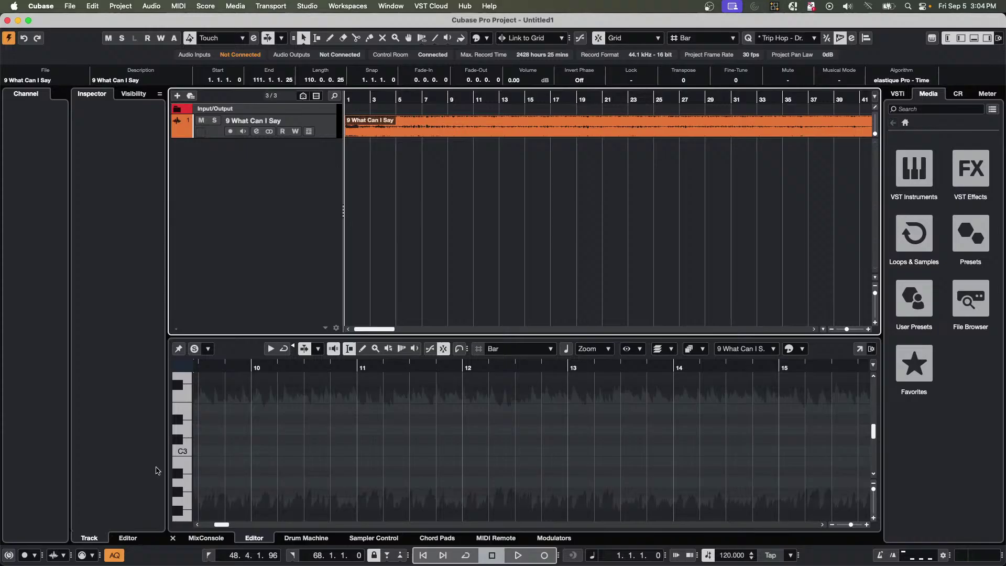
Lower the 9 What Can I Say track's volume to -20.3 dB in the mixer and start playback.
click(201, 538)
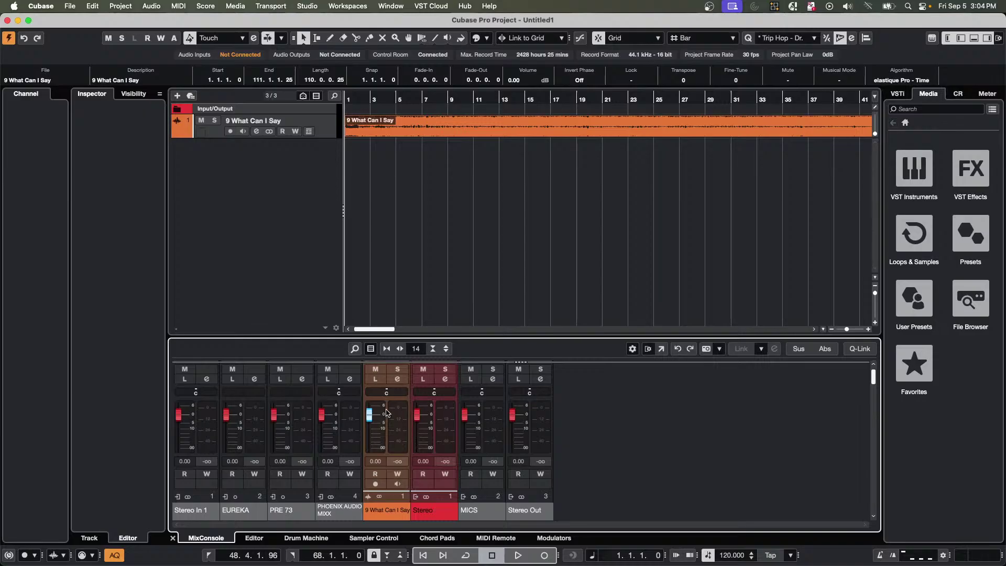
click(331, 126)
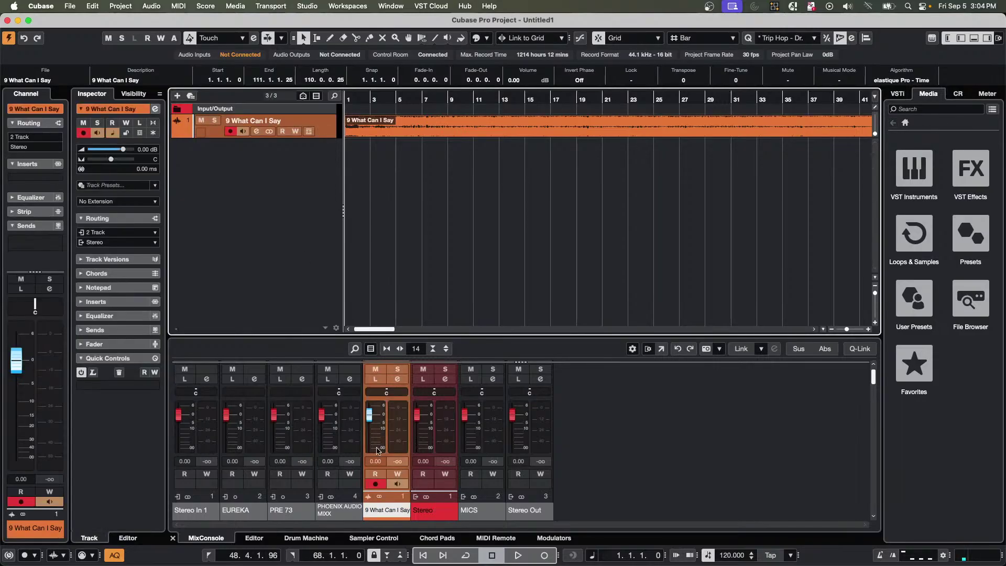
drag(369, 415, 370, 449)
key(space)
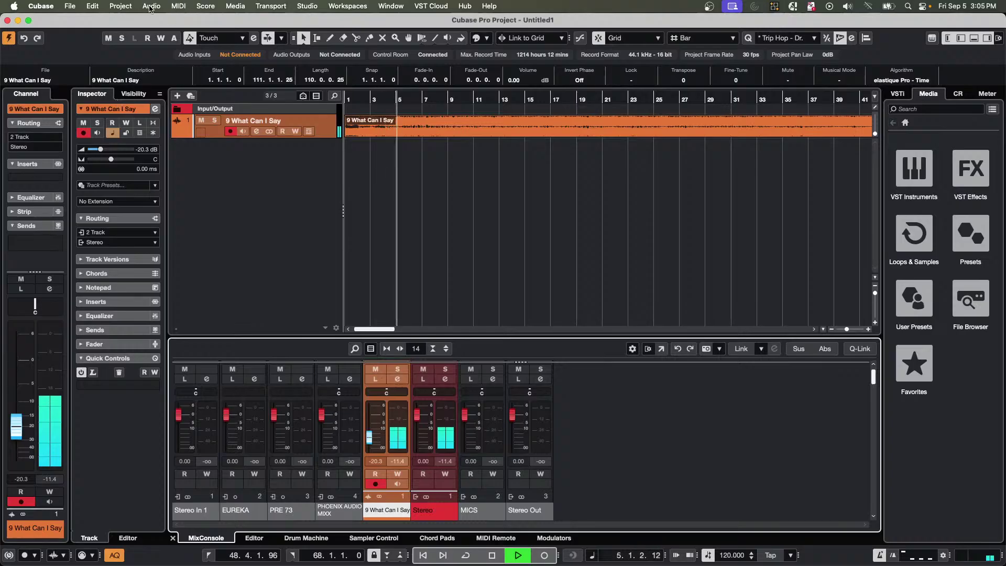
Run Tempo Detection analysis on the 9 What Can I Say event to generate a tempo map, and close the Tempo Detection Panel.
click(115, 7)
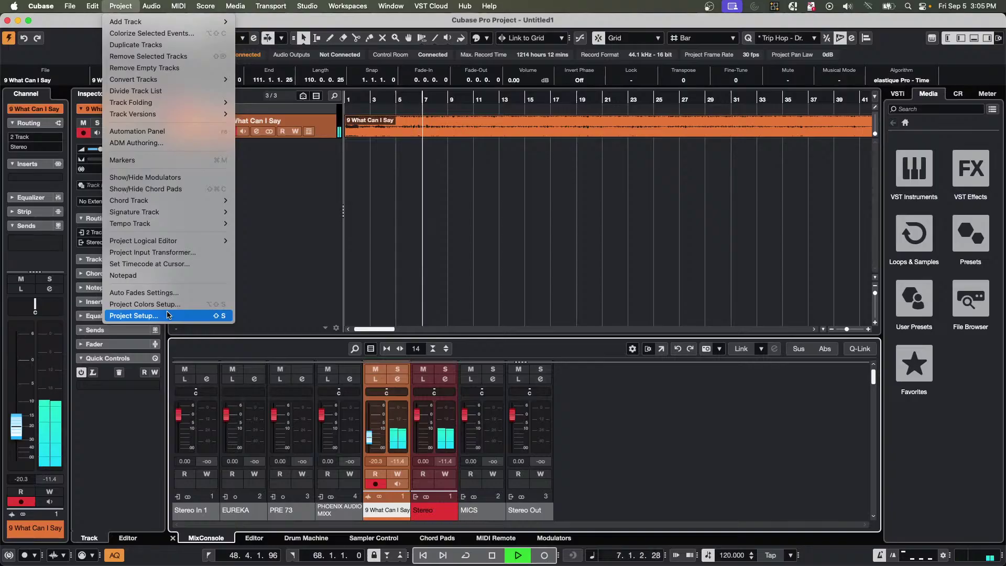
mouse_move(189, 245)
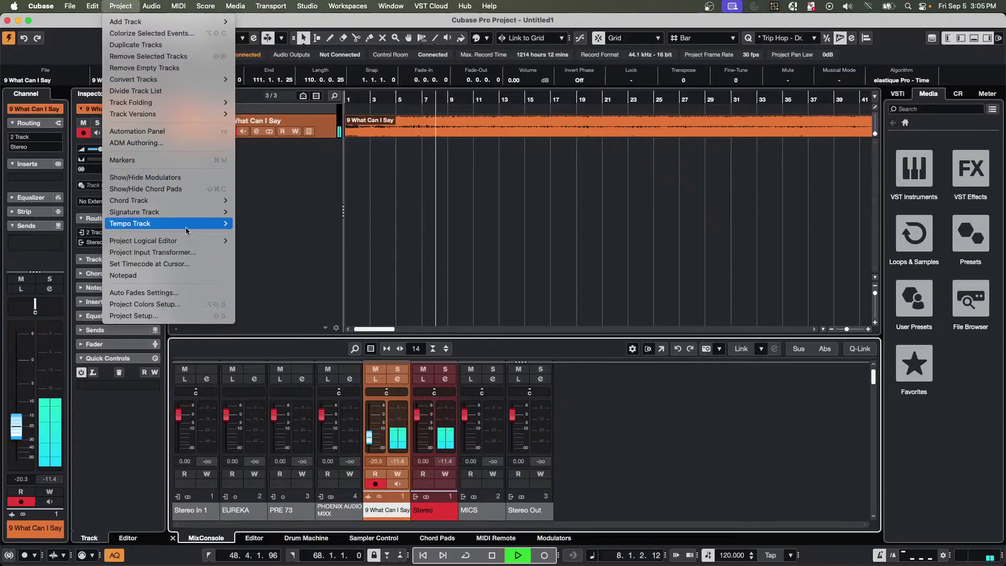
mouse_move(209, 223)
click(293, 236)
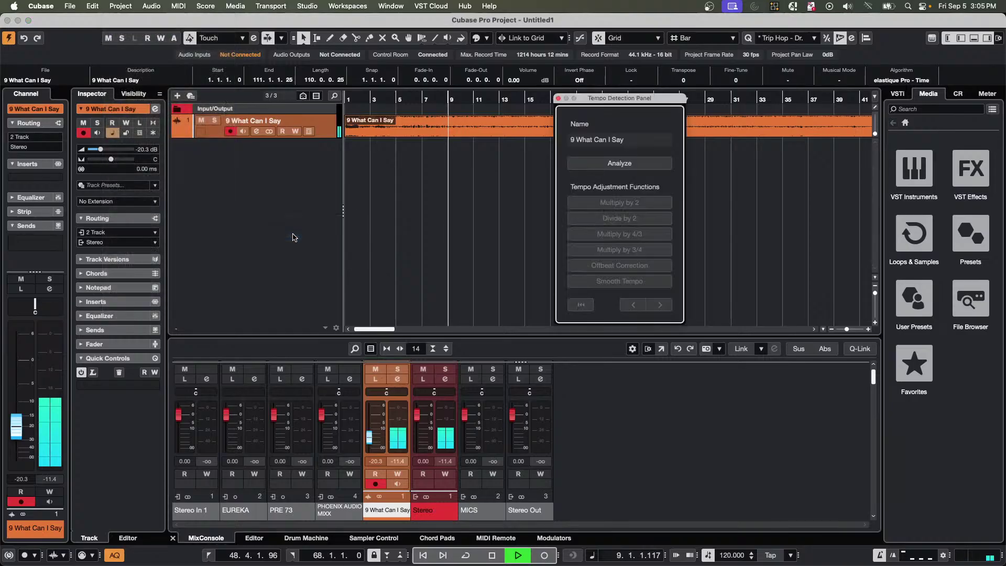
click(640, 162)
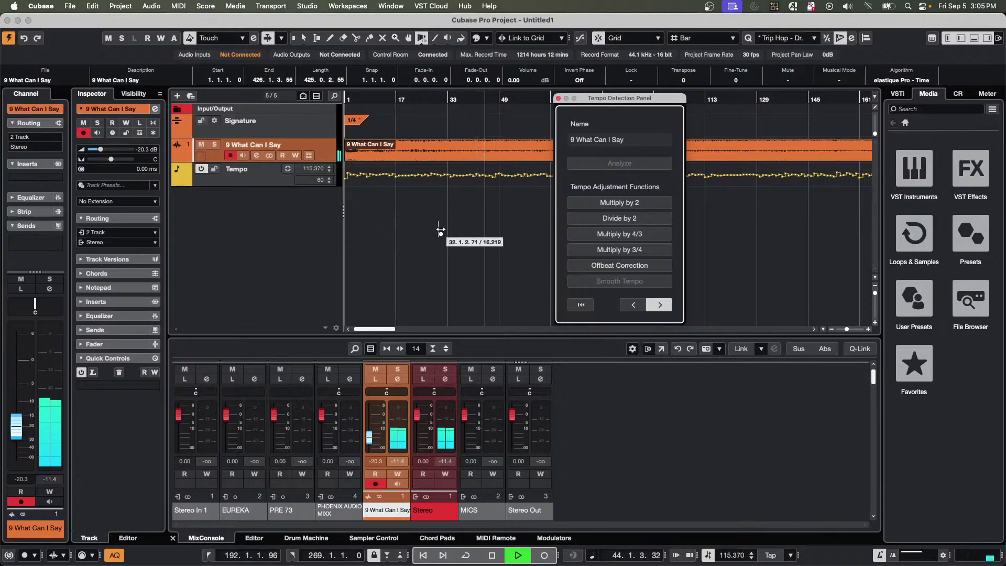
click(558, 99)
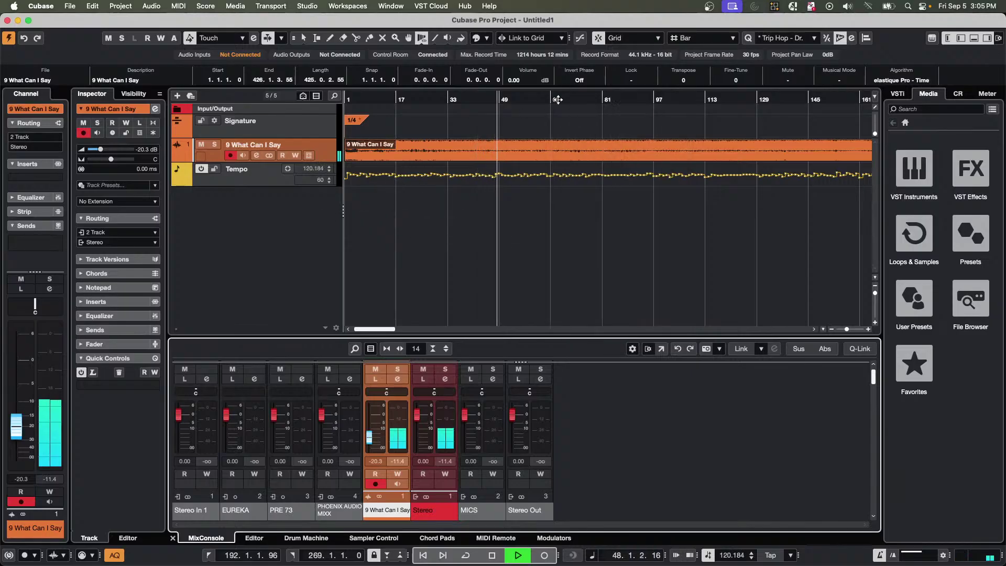
Change the time signature event at bar 1 to 4/4 and stop playback.
click(354, 122)
double_click(353, 122)
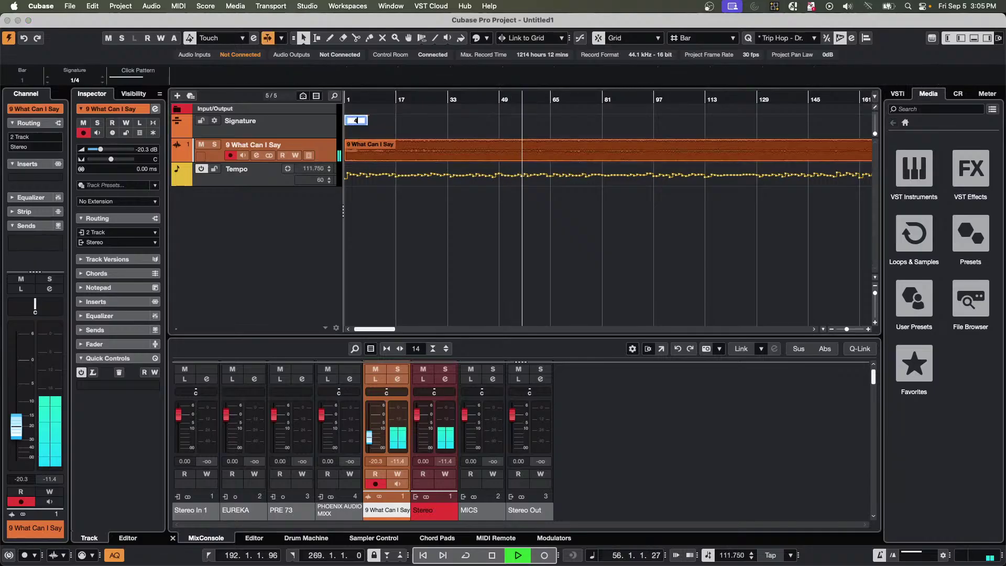
text(4)
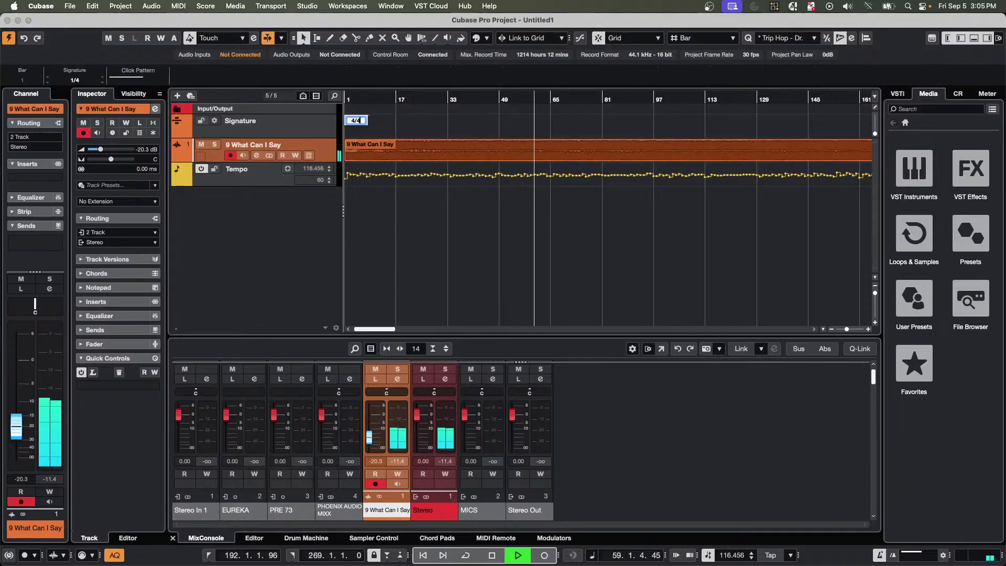
key(Return)
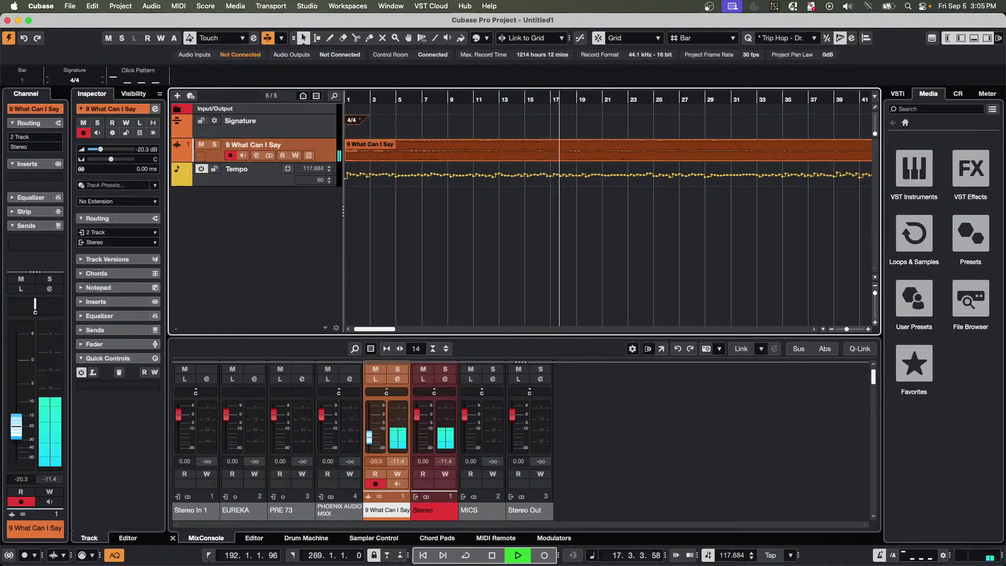
key(space)
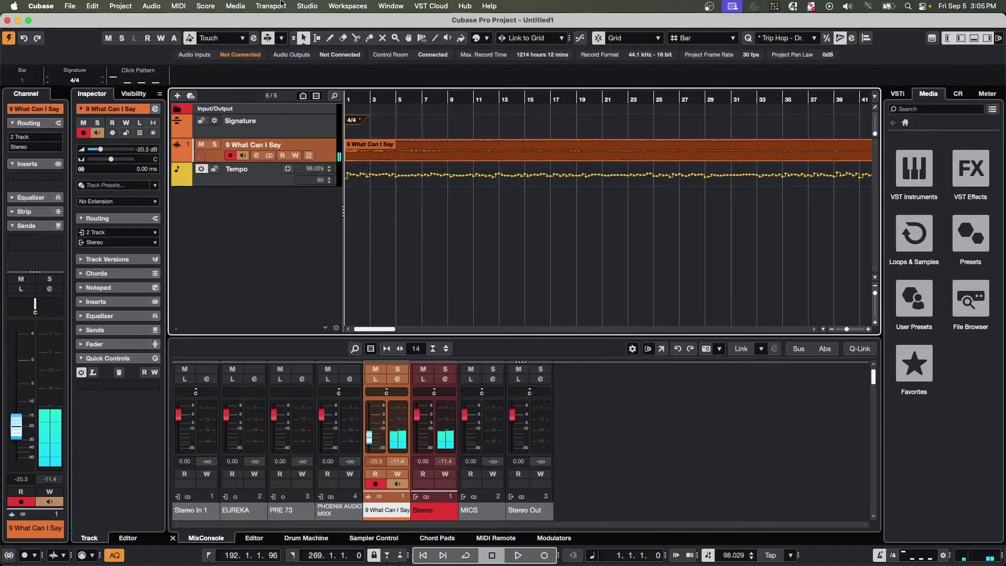
Open the recent project September 5 2025.cpr.
click(126, 6)
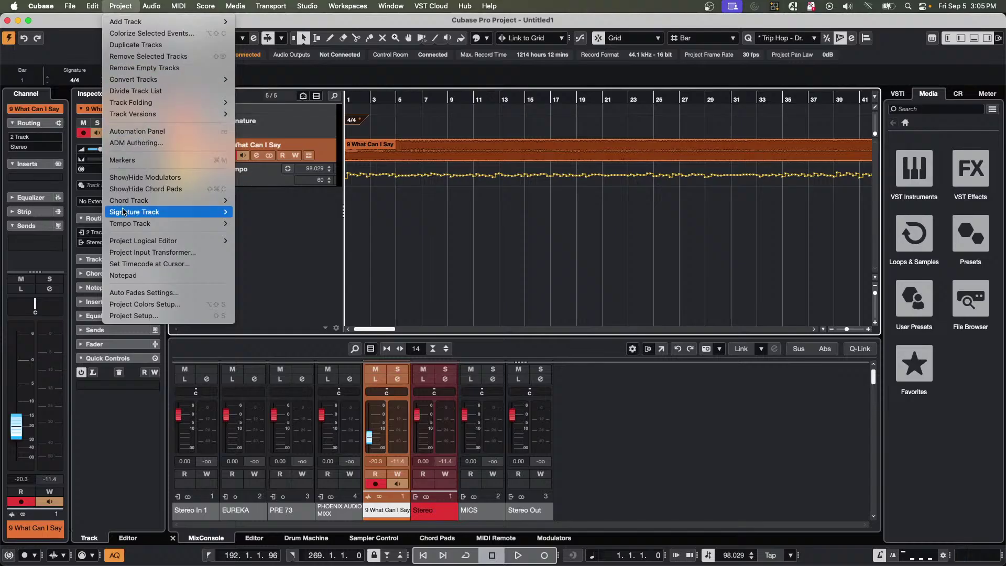
mouse_move(173, 223)
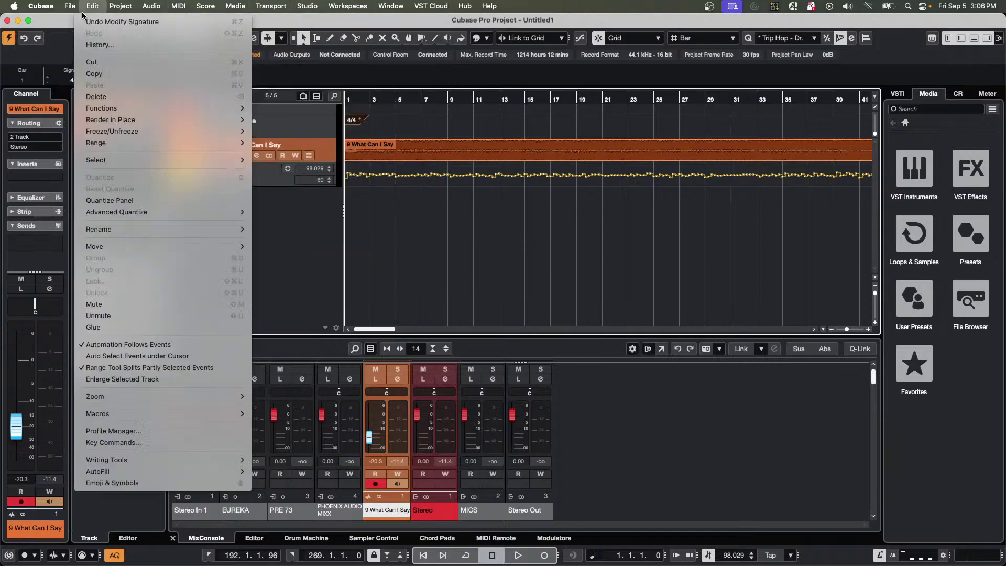
mouse_move(73, 7)
mouse_move(72, 137)
mouse_move(81, 229)
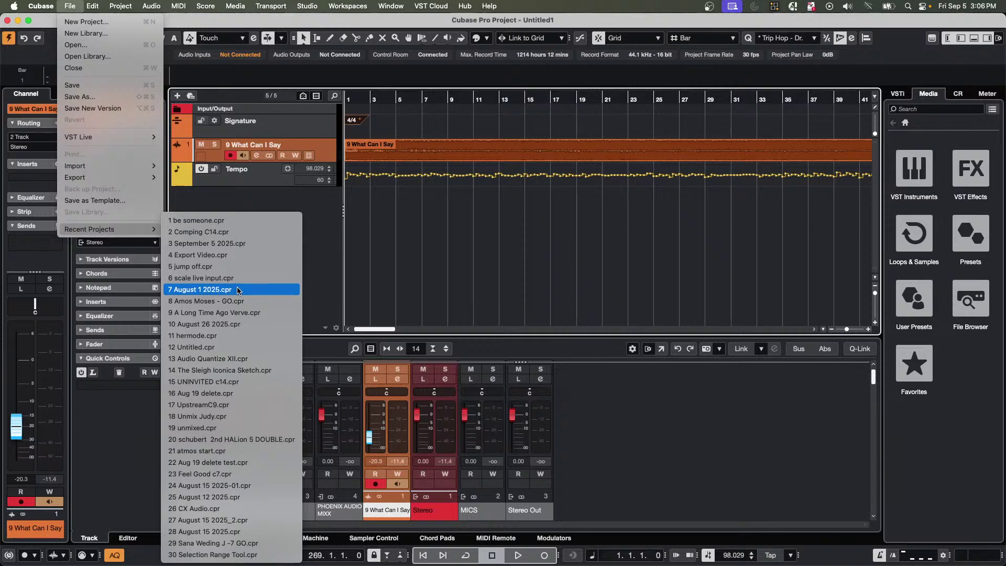
click(242, 244)
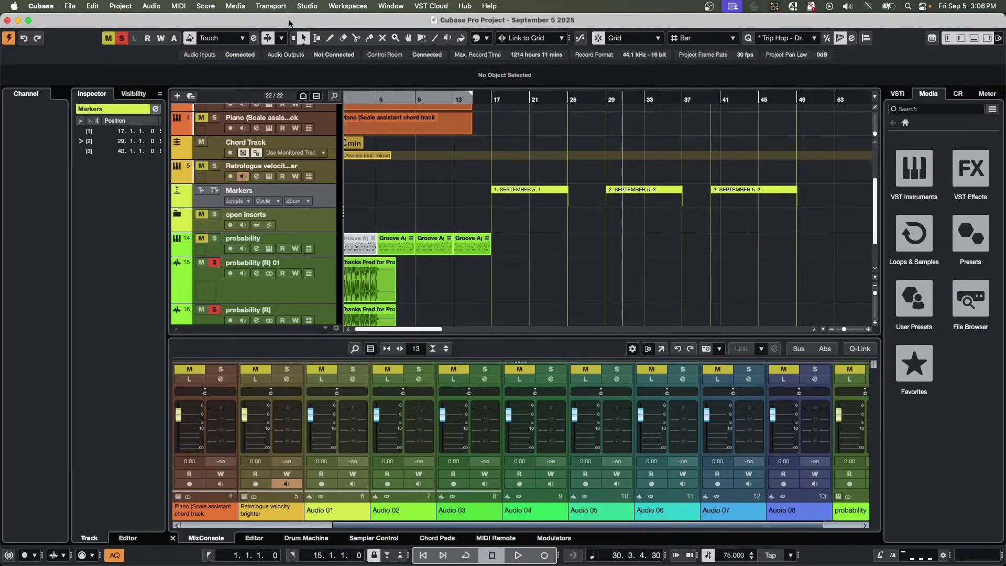
Revert the September 5 2025 project to its previously saved version and delete the files created since the last save.
click(63, 11)
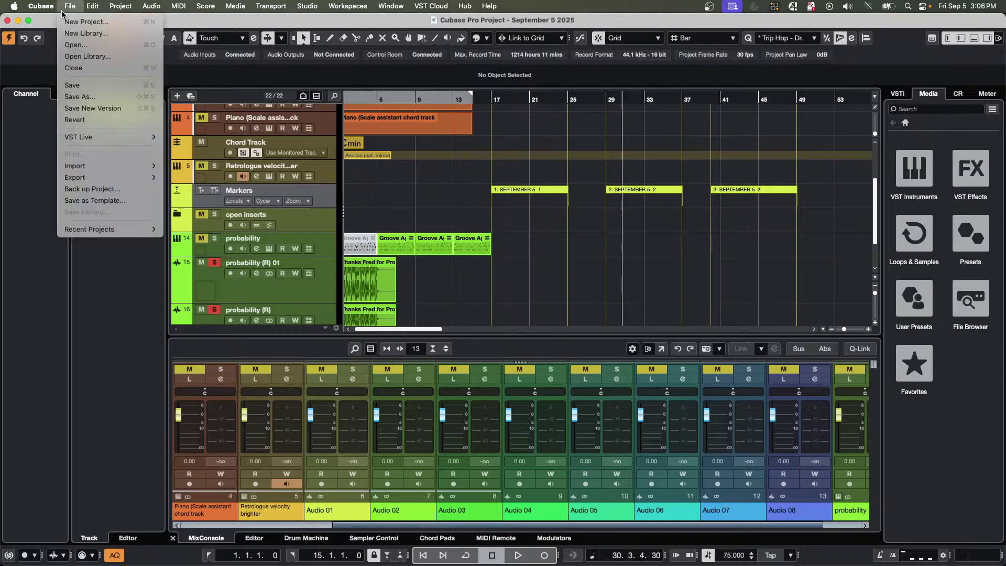
mouse_move(90, 12)
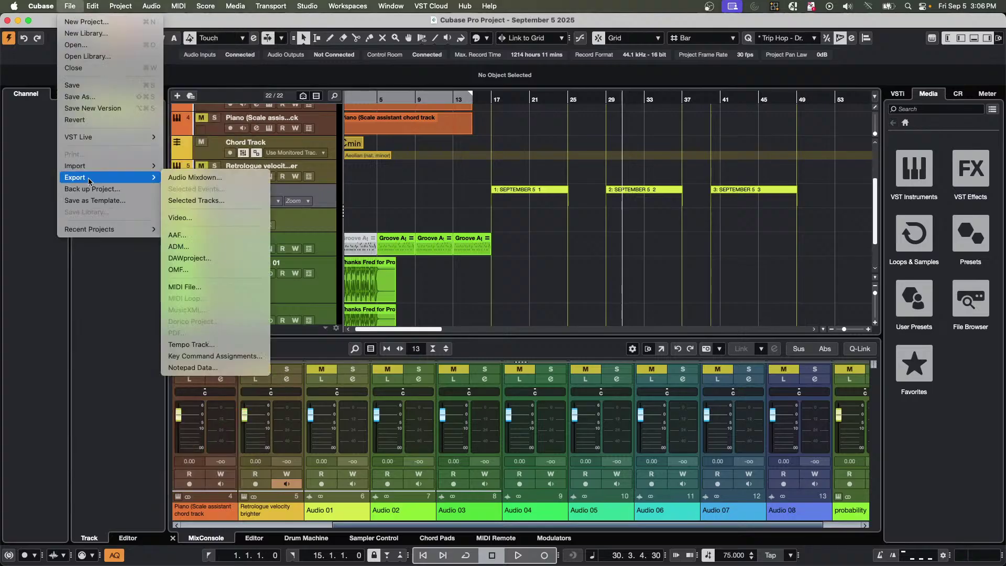
click(90, 121)
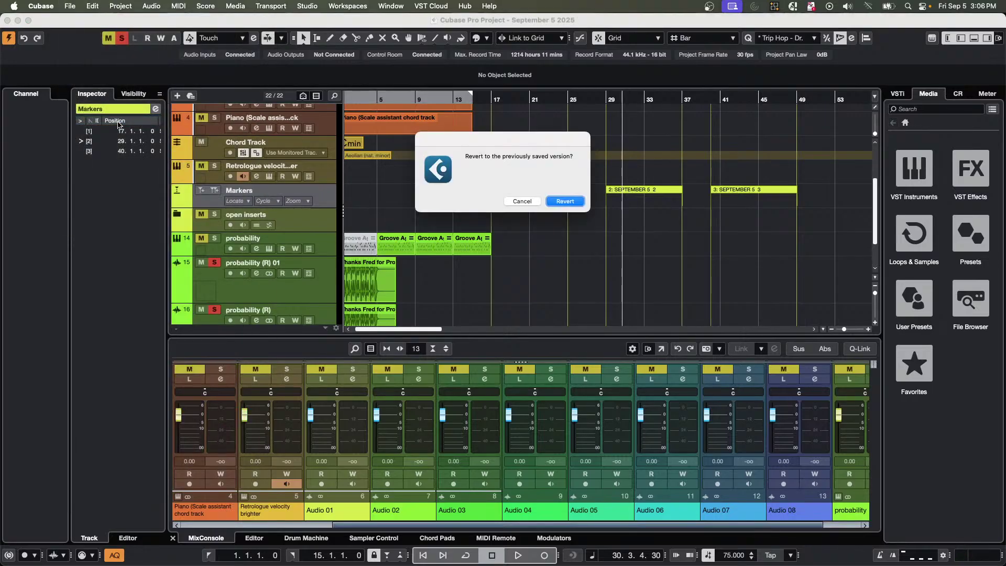
key(Return)
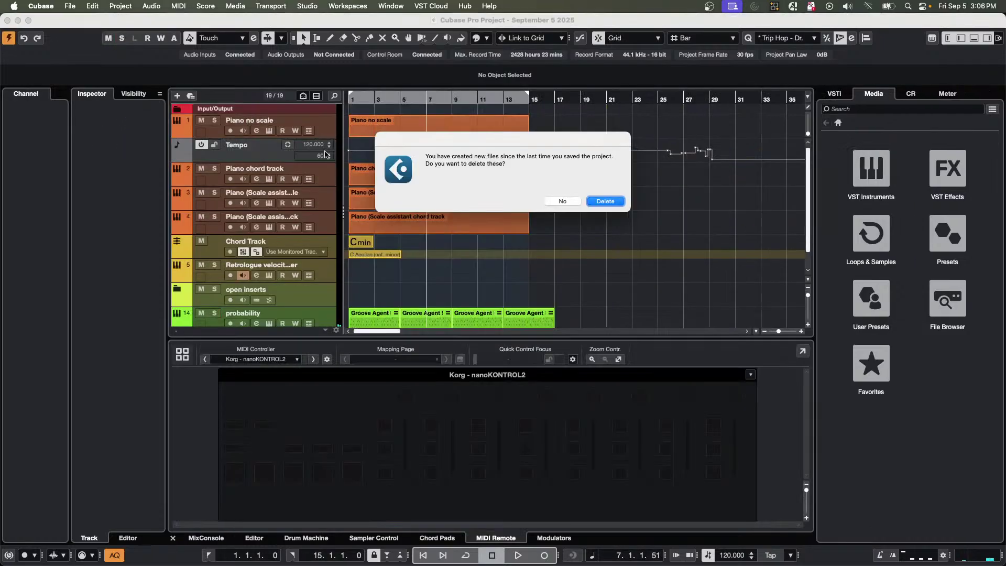
click(605, 201)
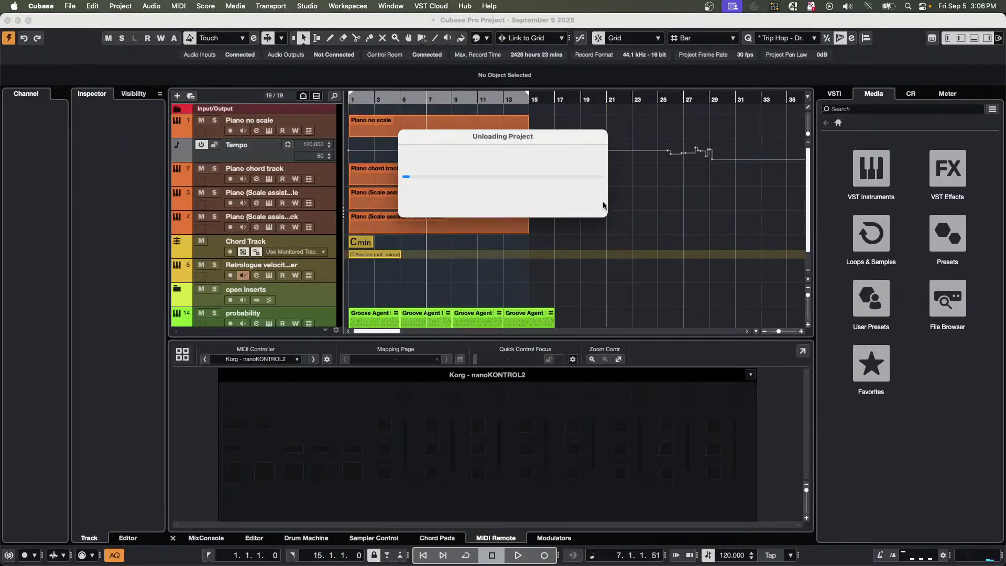
Zoom in on the tempo changes around bar 26 and make the Tempo track taller.
drag(703, 100, 690, 154)
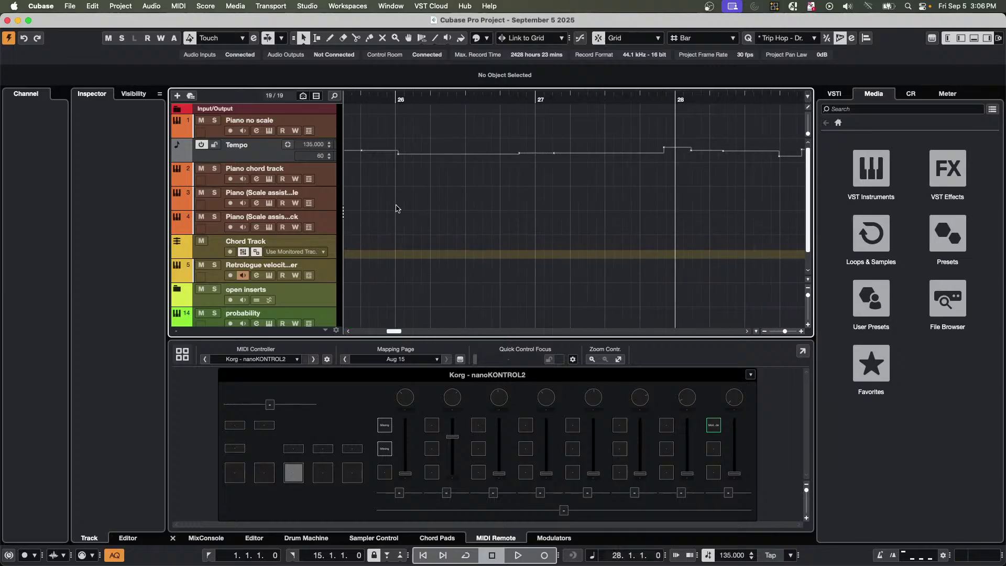
drag(278, 161, 278, 207)
click(386, 97)
drag(387, 97, 389, 126)
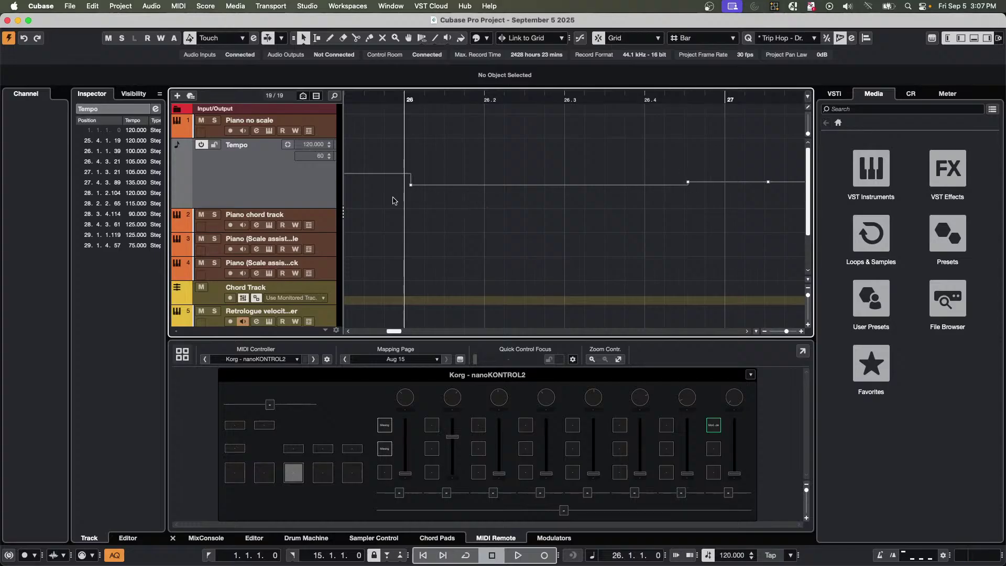
Try snapping the tempo points after bar 26 to the starts of bars 26 and 27, and undo both moves.
mouse_move(413, 189)
click(598, 39)
drag(410, 189, 414, 186)
drag(691, 184, 771, 185)
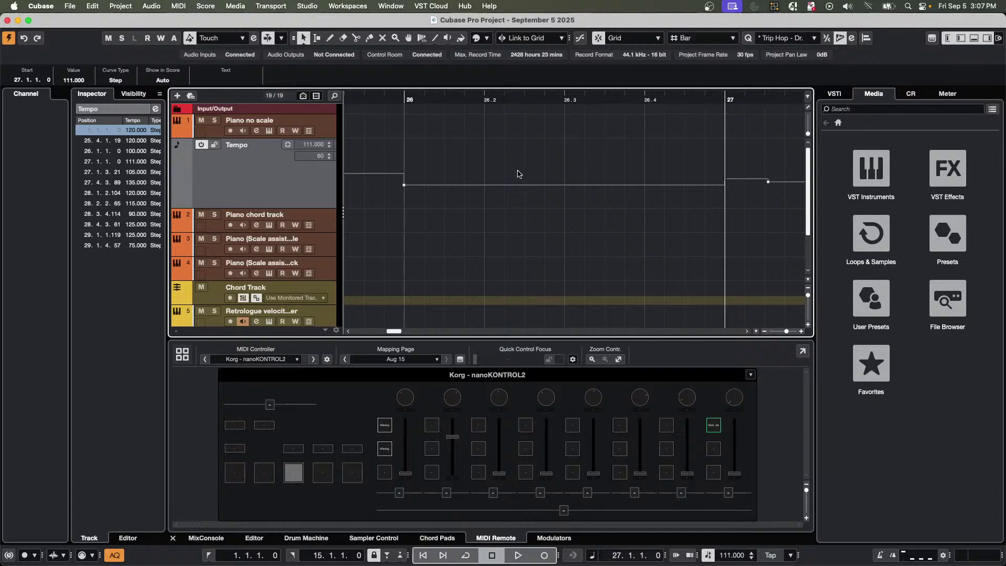
key(super+z)
key(super+z)
click(591, 213)
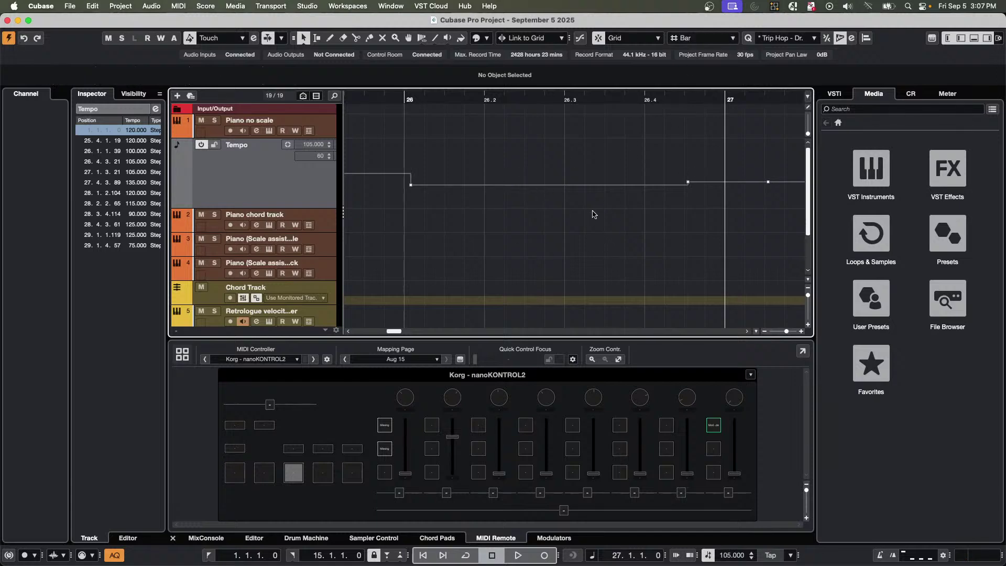
Set the grid type to Beat and move the tempo point just before bar 27 to 26.3.1.0 at 122 BPM.
drag(690, 185, 664, 187)
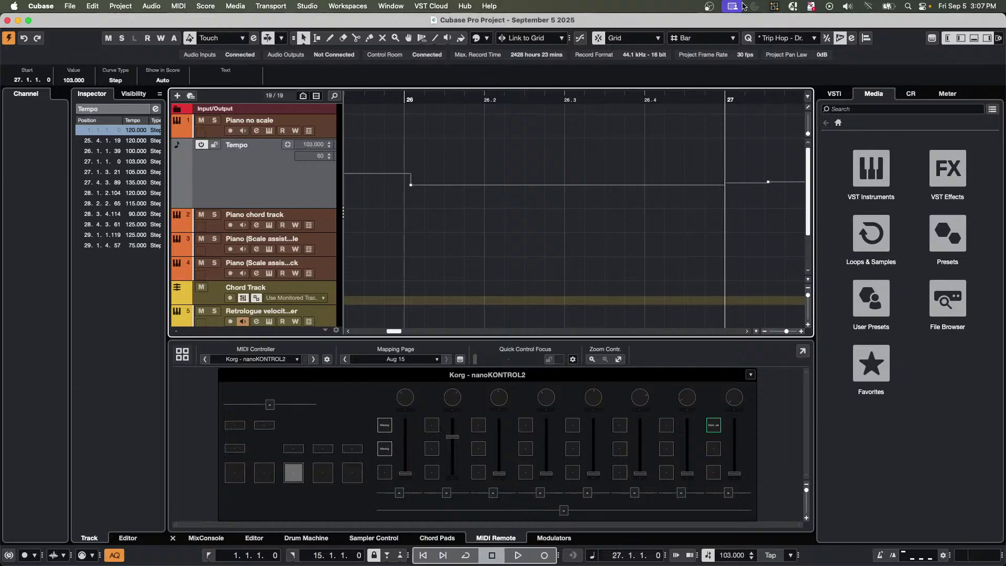
click(698, 38)
click(704, 49)
key(super+z)
click(702, 196)
drag(689, 184, 575, 179)
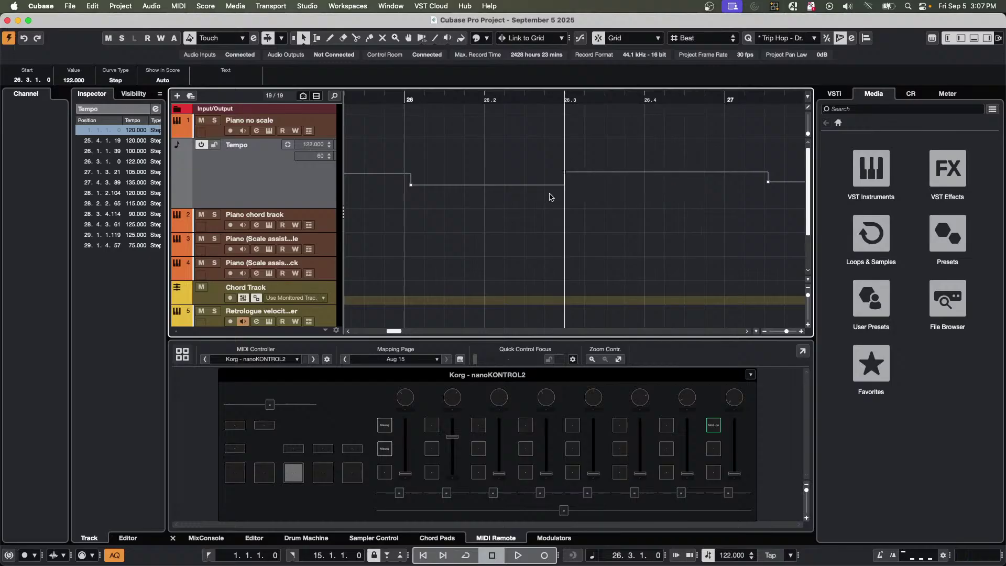
Move the tempo point just after bar 26 to 26.1.1.0 at 103 BPM and set the 26.3.1.0 point to 119 BPM.
click(437, 202)
mouse_move(414, 189)
mouse_down()
mouse_move(486, 187)
mouse_move(401, 188)
mouse_move(517, 187)
mouse_move(398, 183)
mouse_up()
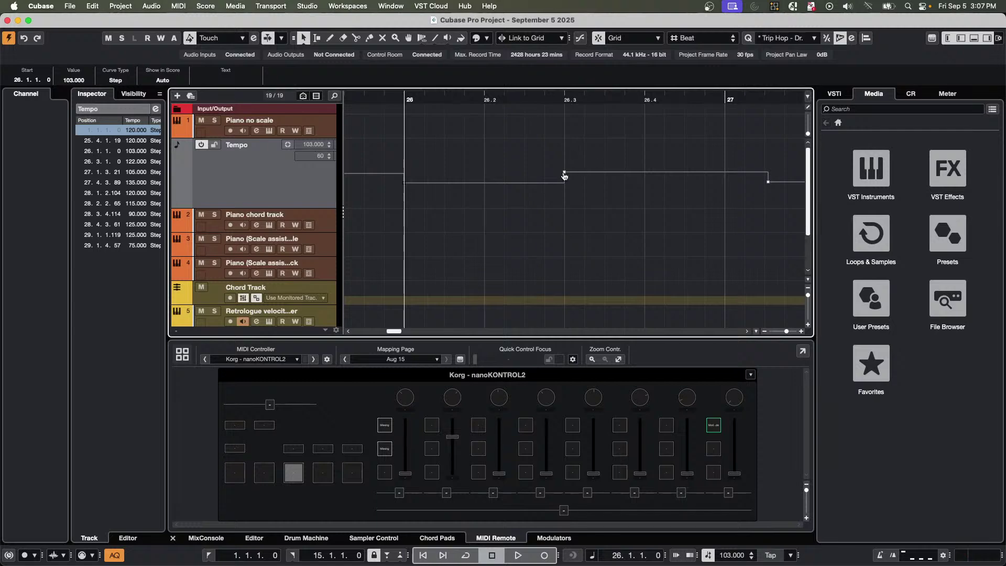
mouse_move(565, 176)
mouse_move(566, 177)
mouse_down()
mouse_move(637, 176)
mouse_move(511, 177)
mouse_move(593, 172)
mouse_up()
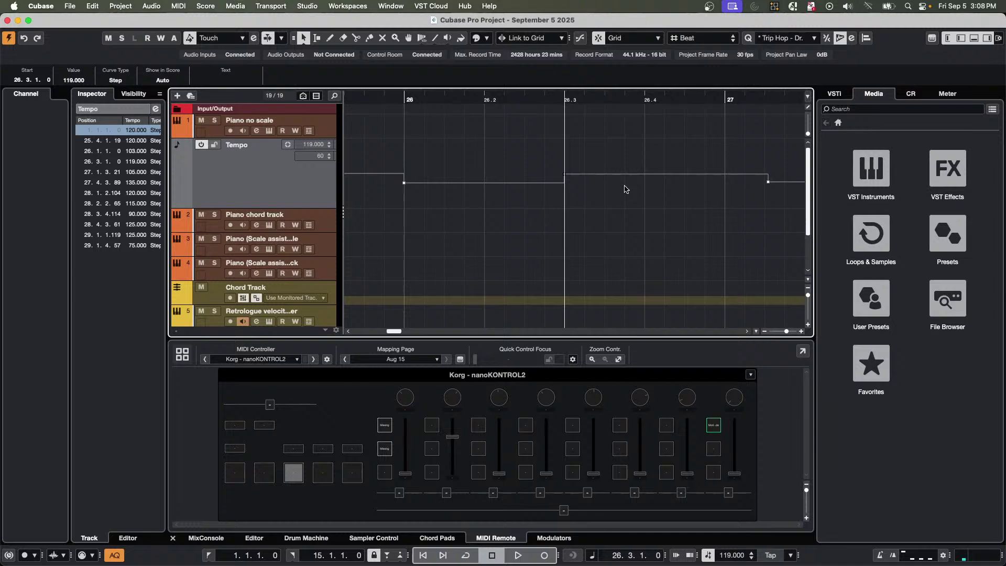
Open the recent project be someone.cpr as the active project and place the zoomed-in project cursor at bar 7.
click(72, 6)
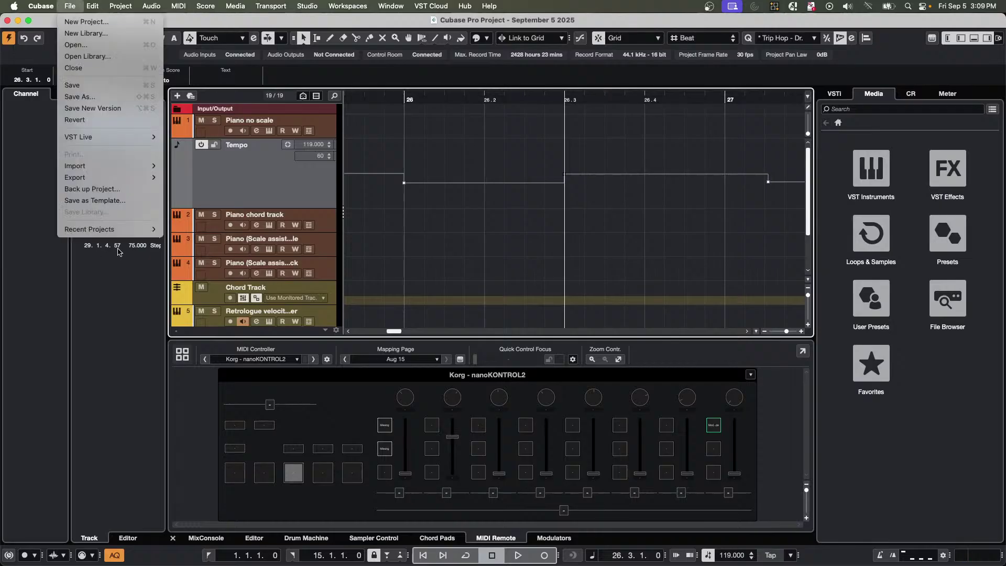
mouse_move(126, 229)
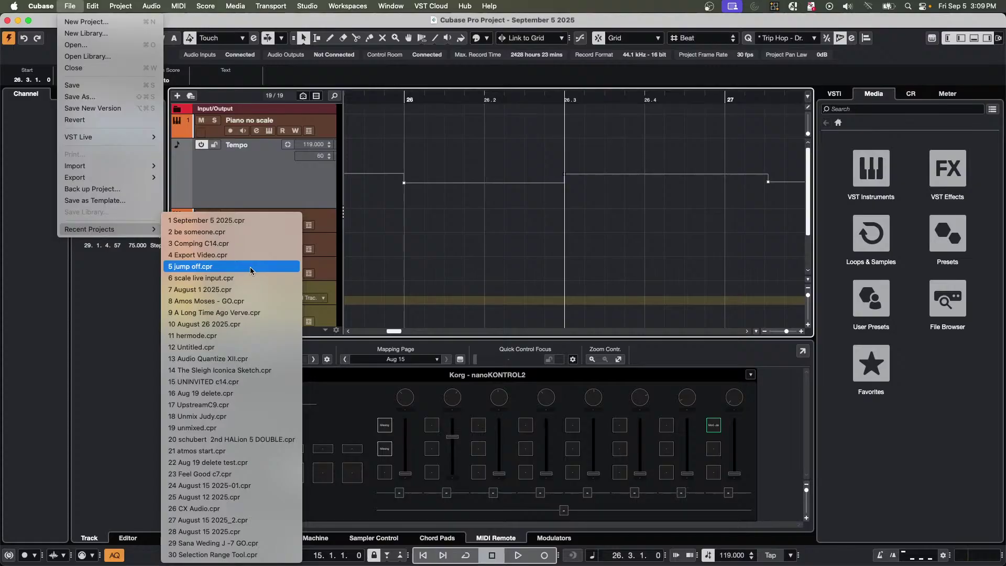
click(231, 233)
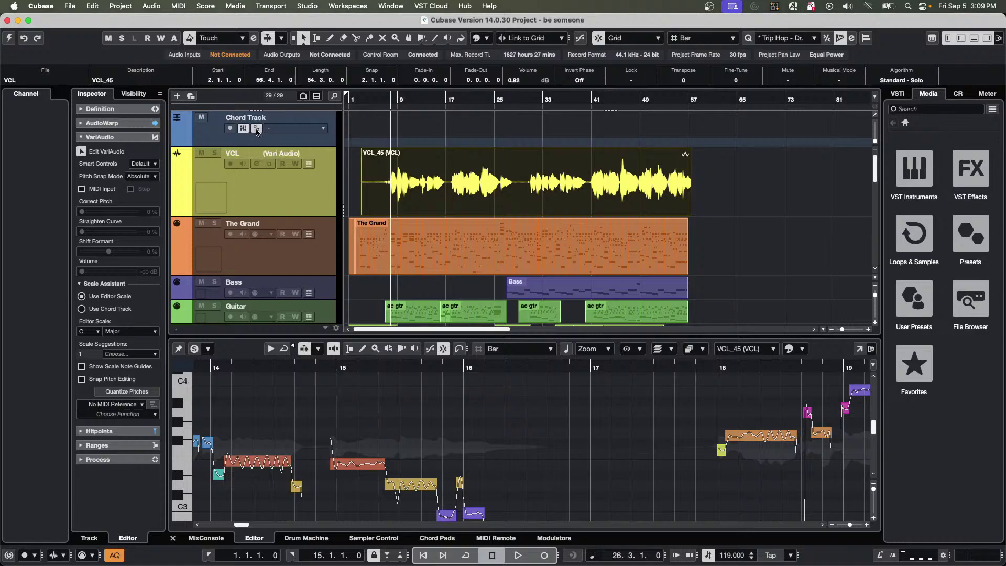
click(439, 231)
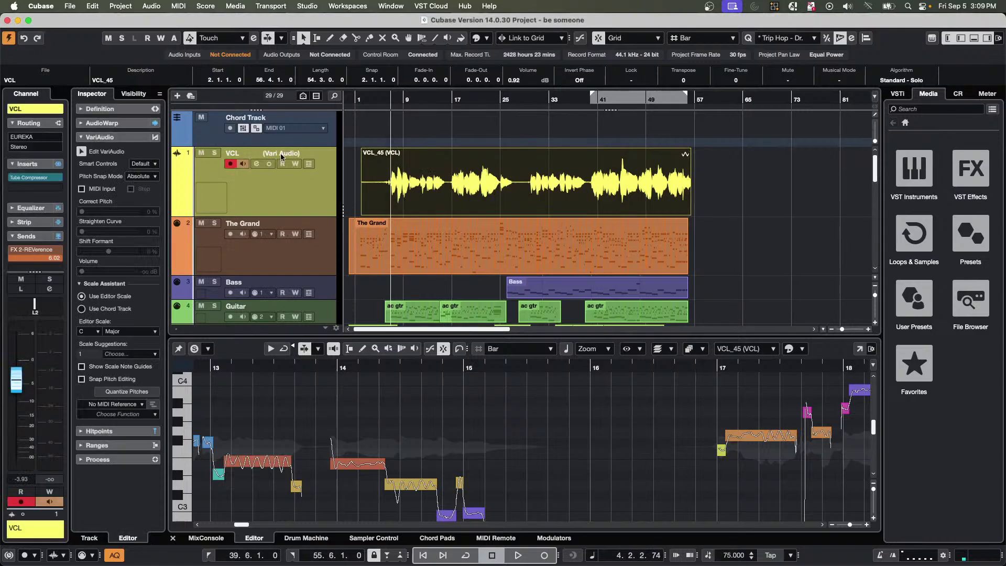
mouse_move(392, 97)
mouse_down()
mouse_move(390, 124)
mouse_move(381, 100)
mouse_up()
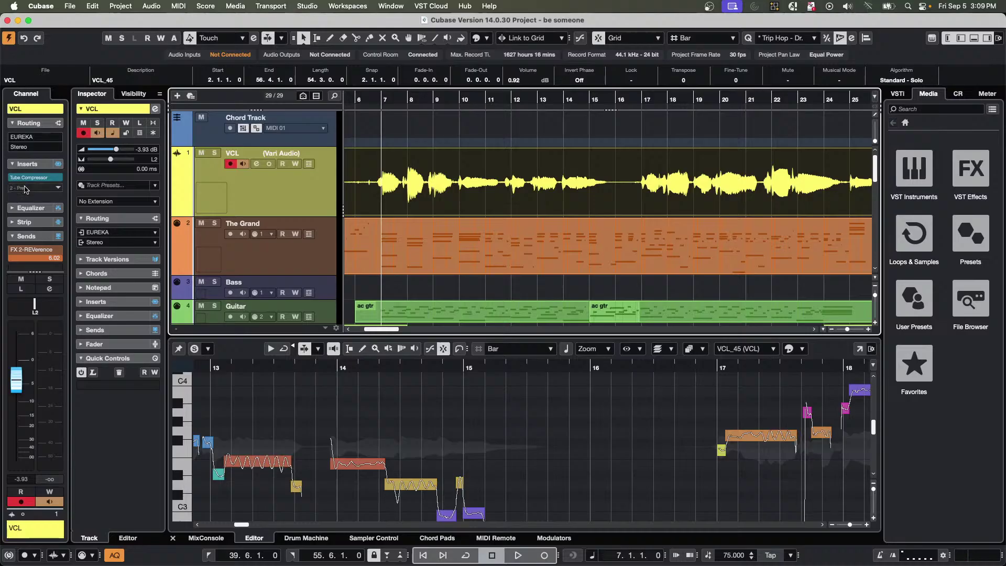
Replace the VCL track's Tube Compressor with MultibandEnvelopeShaper and set band 1 to attack -12 dB, length 200 ms, sensitivity -29 dB, output -4.5 dB.
click(50, 177)
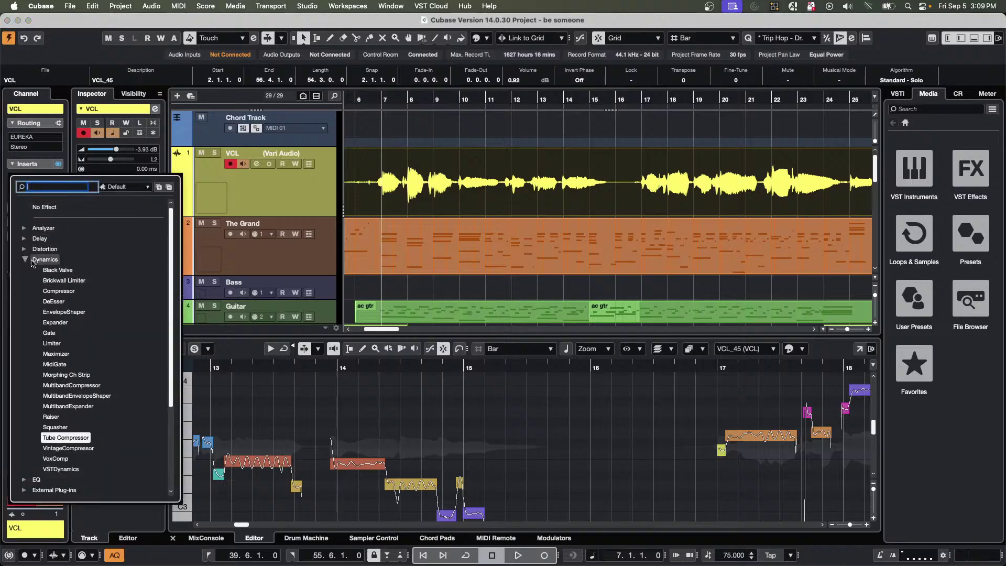
click(103, 396)
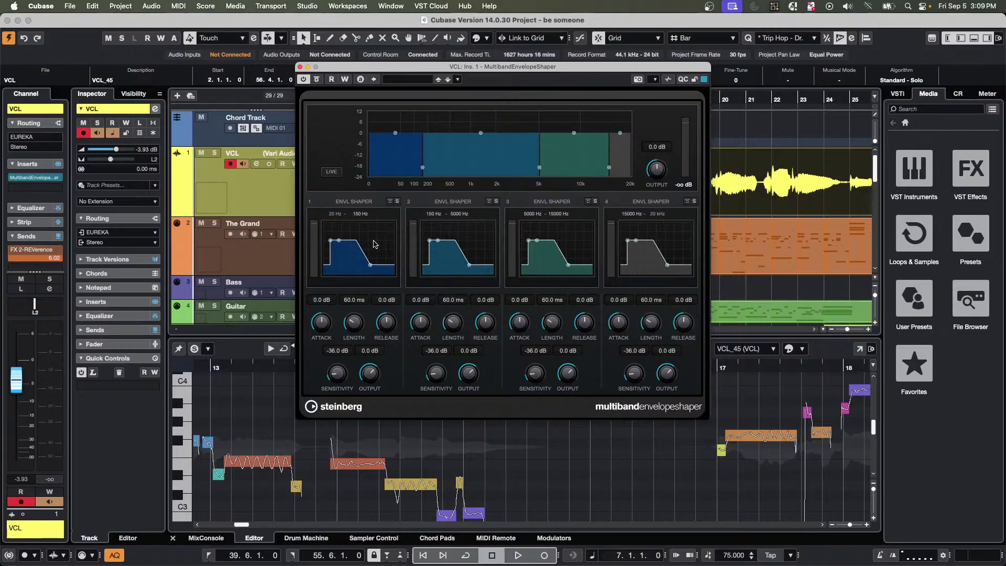
mouse_move(331, 241)
mouse_down()
mouse_move(331, 256)
mouse_move(348, 244)
mouse_up()
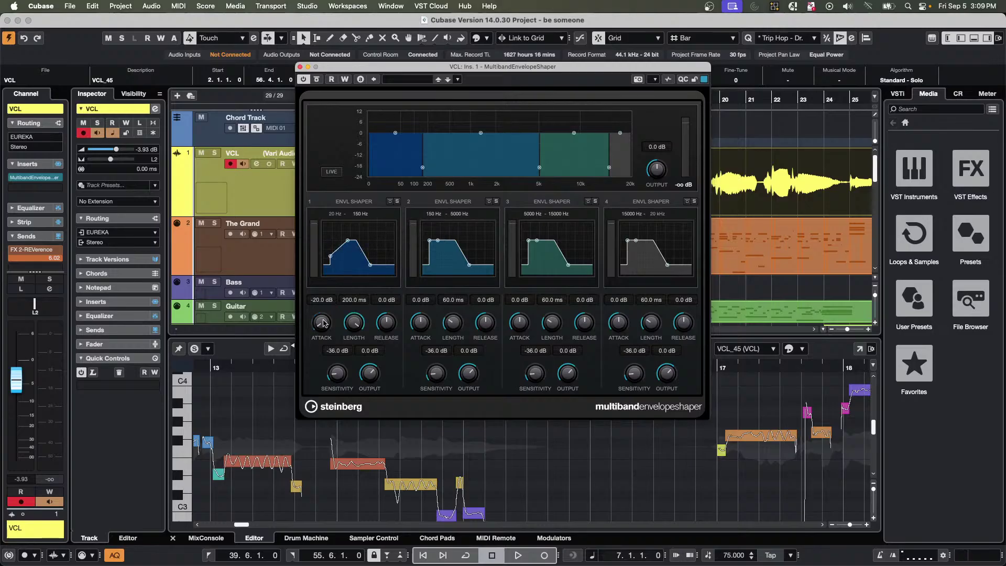
drag(325, 323, 346, 318)
drag(336, 375, 368, 383)
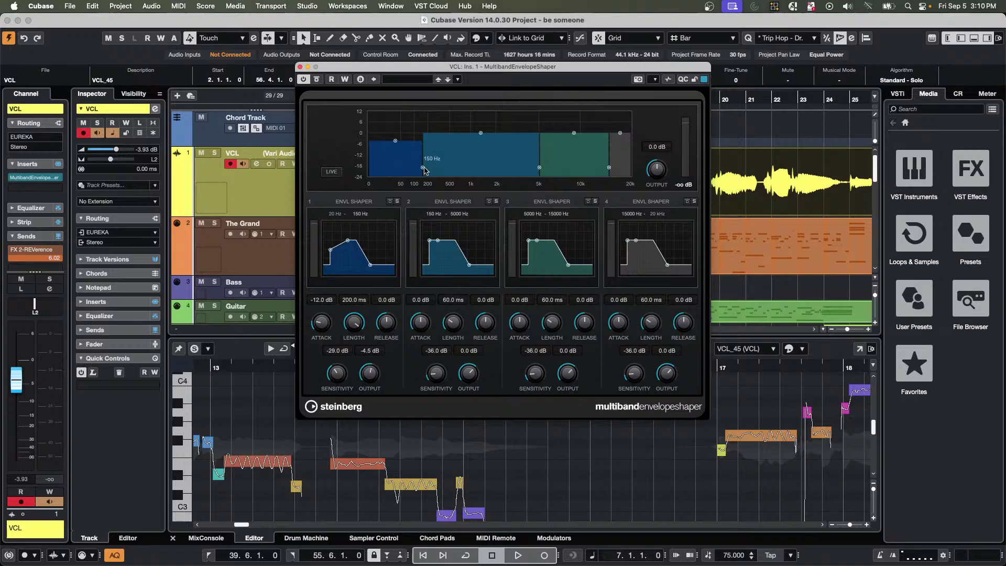
Raise the MultibandEnvelopeShaper's first crossover to 420 Hz, set band 1's attack and release to -20 dB, and close the plug-in window.
drag(423, 168, 447, 171)
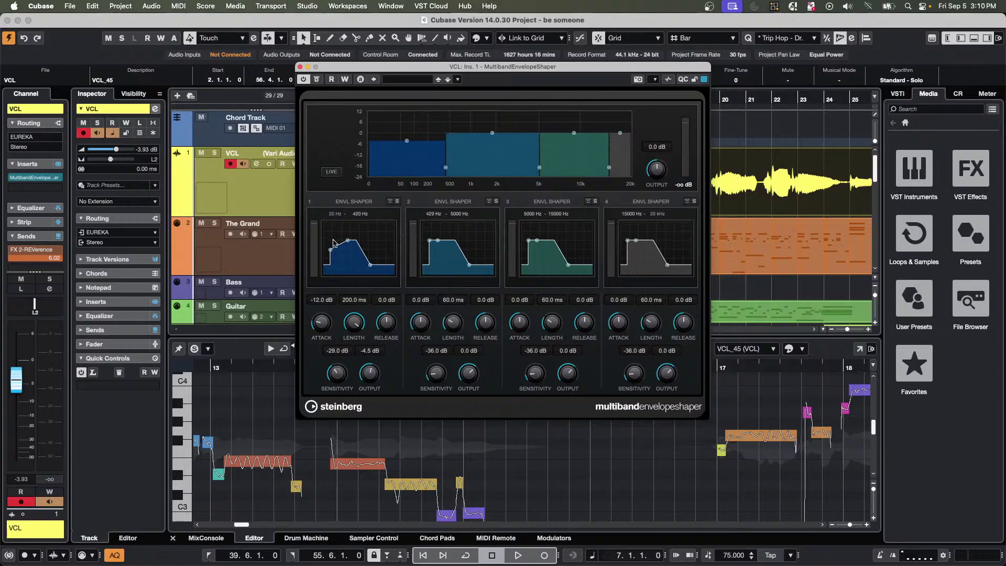
drag(322, 322, 320, 356)
drag(388, 323, 364, 178)
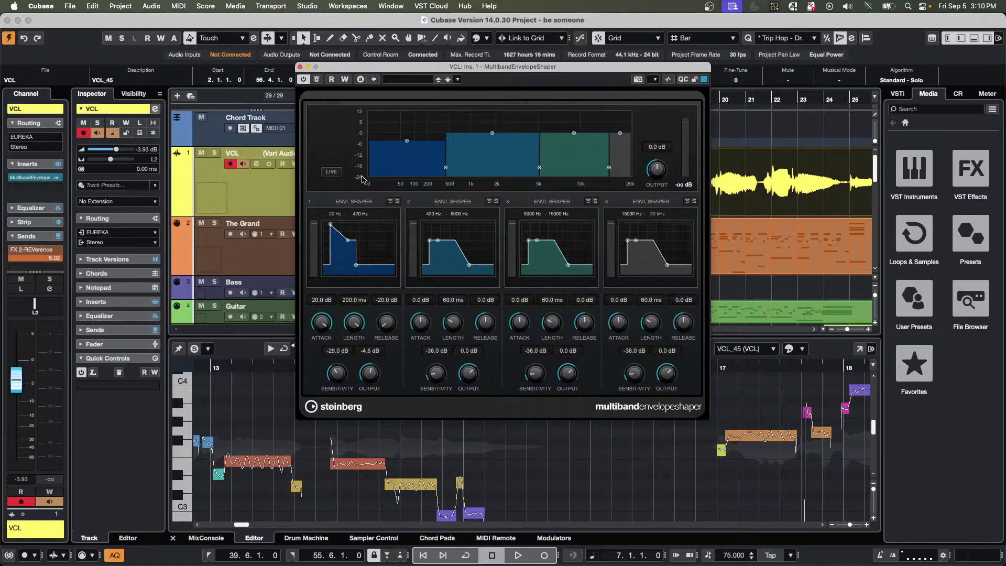
drag(324, 321, 331, 451)
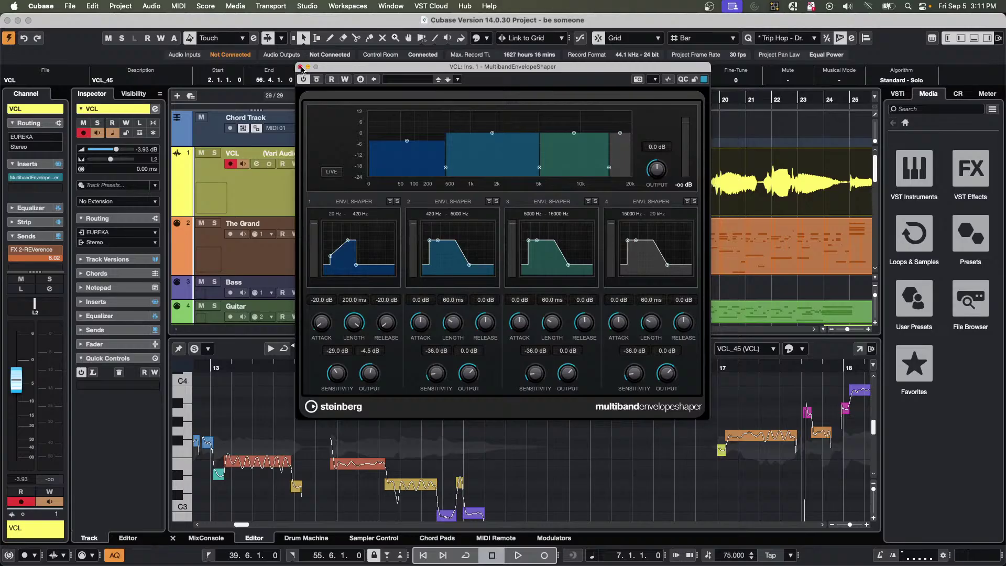
click(300, 67)
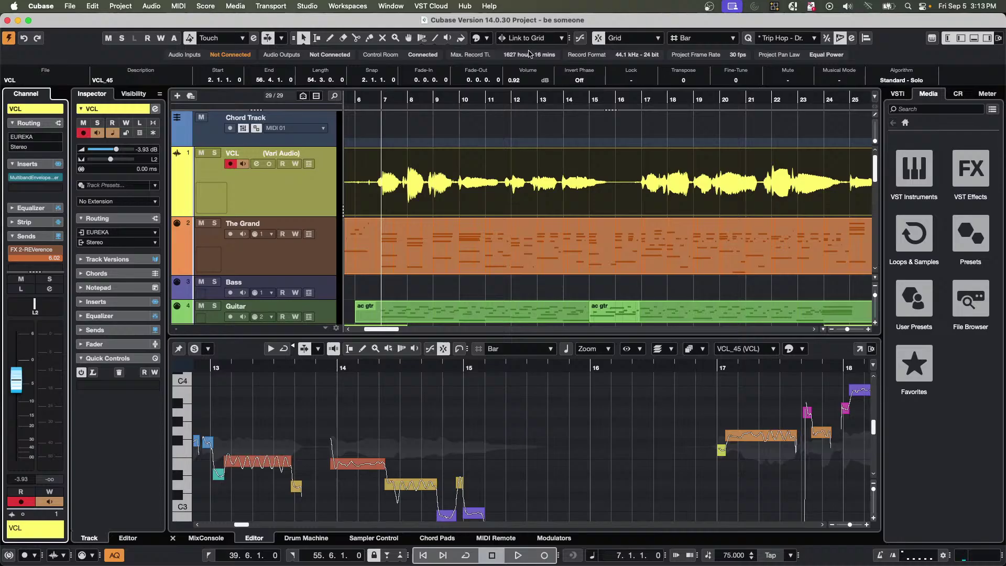
Switch to the recent project September 5 2025.cpr and make it the active project.
click(71, 6)
mouse_move(113, 234)
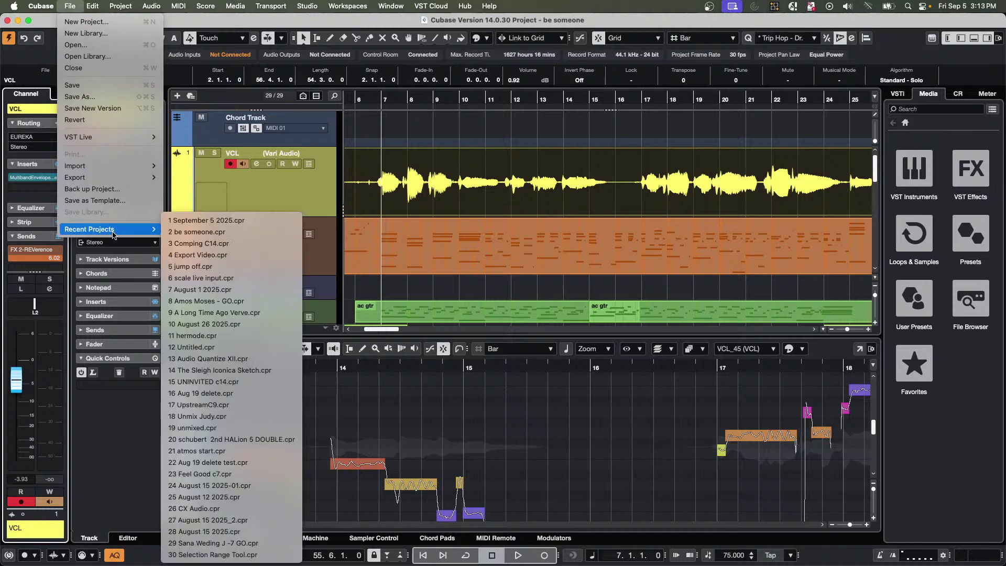
click(224, 225)
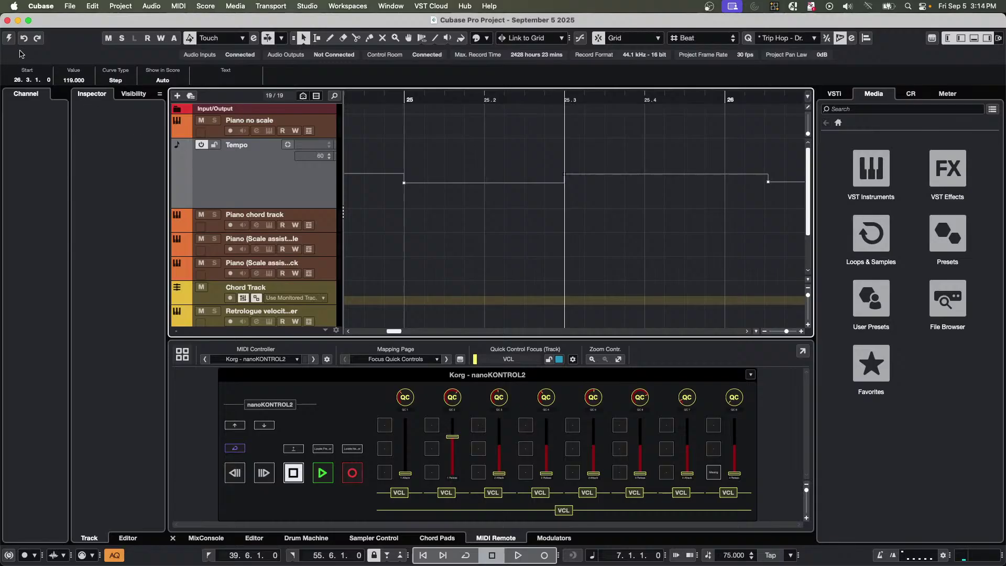
click(8, 37)
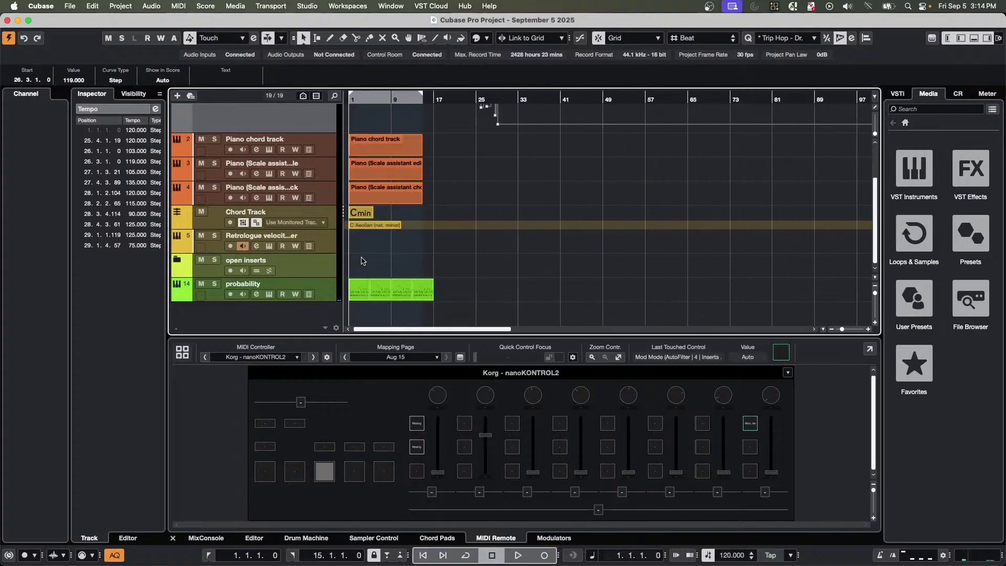
Add a Retrologue instrument track below the Retrologue velocity brighter track and place its plug-in window in full view.
click(332, 244)
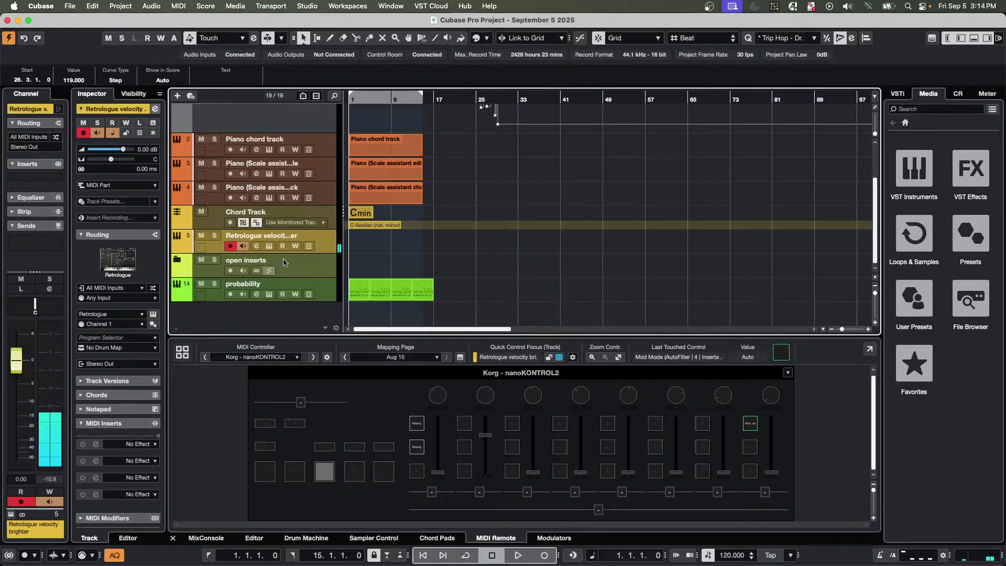
right_click(324, 240)
mouse_move(367, 252)
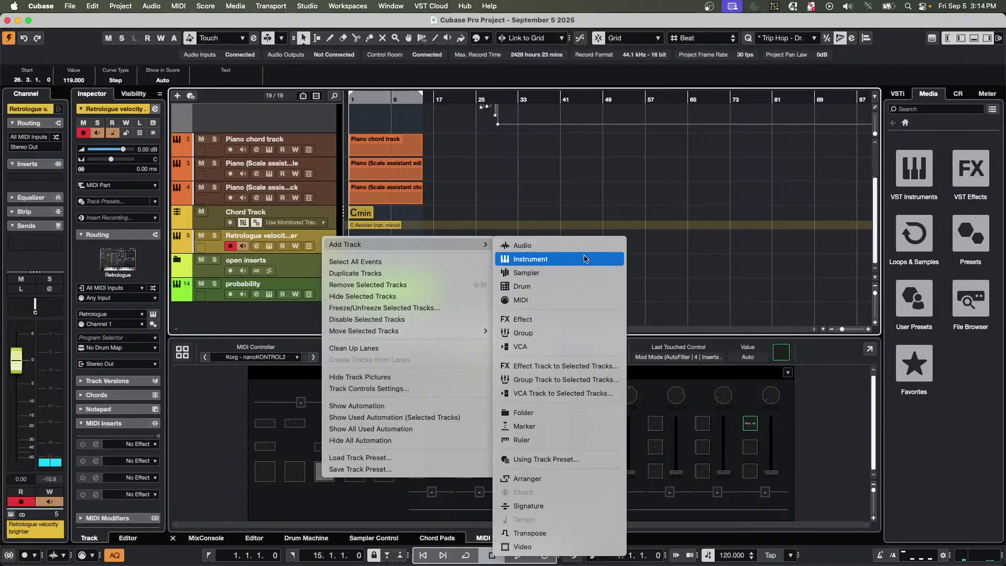
click(529, 259)
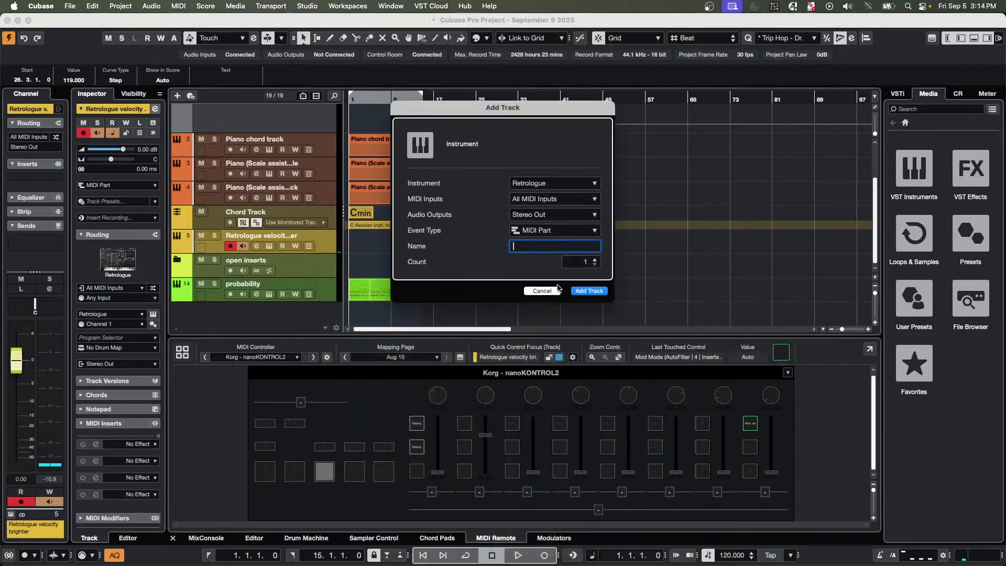
click(589, 290)
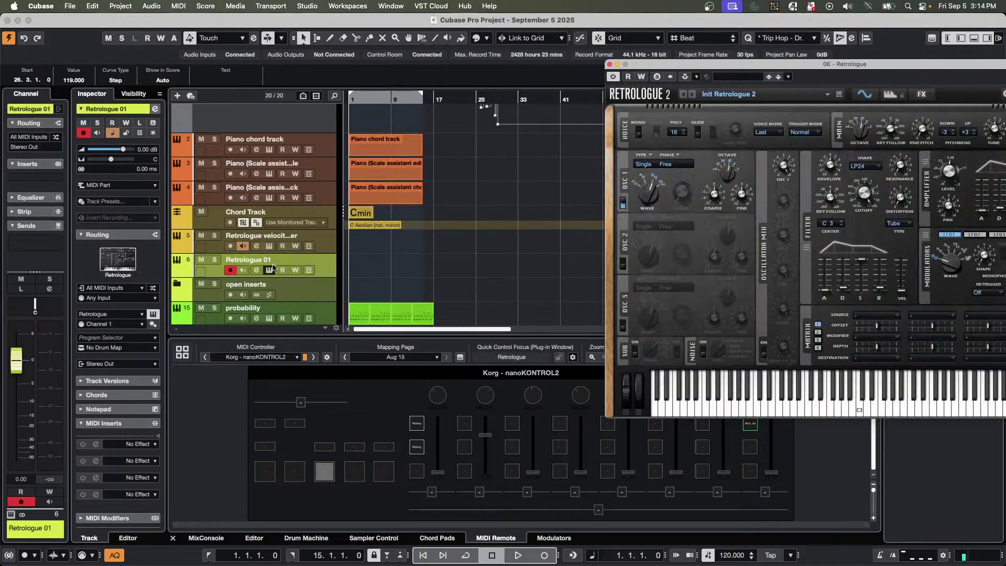
drag(701, 66, 516, 62)
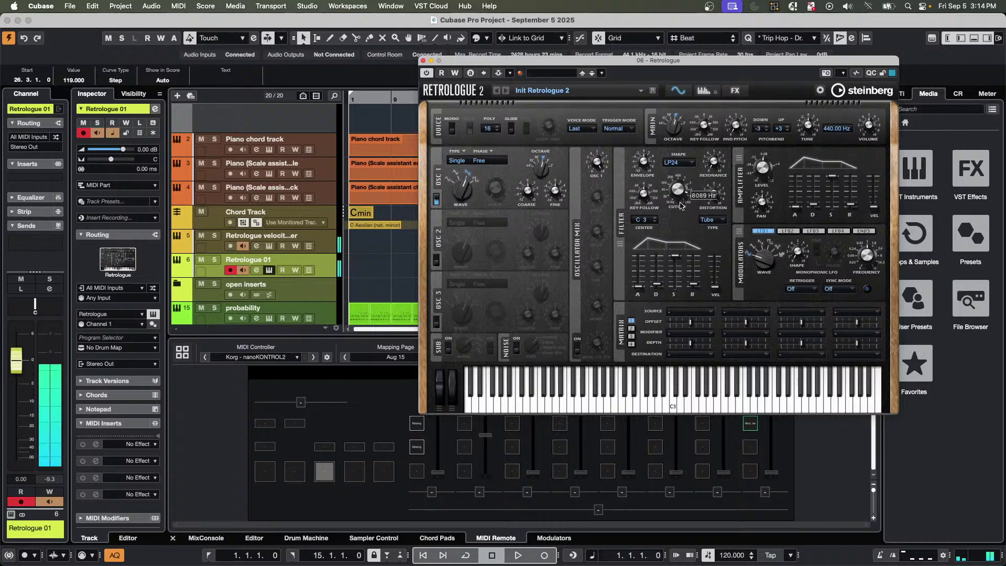
Vary Retrologue 01's filter cutoff while playing notes, and turn off monitoring on the Retrologue velocity brighter track.
drag(680, 222, 675, 241)
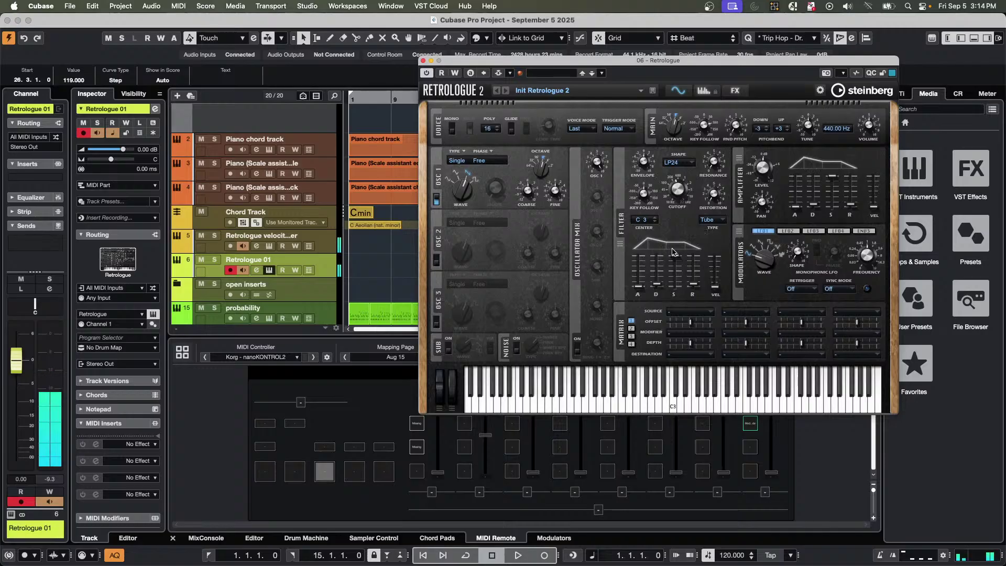
drag(680, 191, 676, 200)
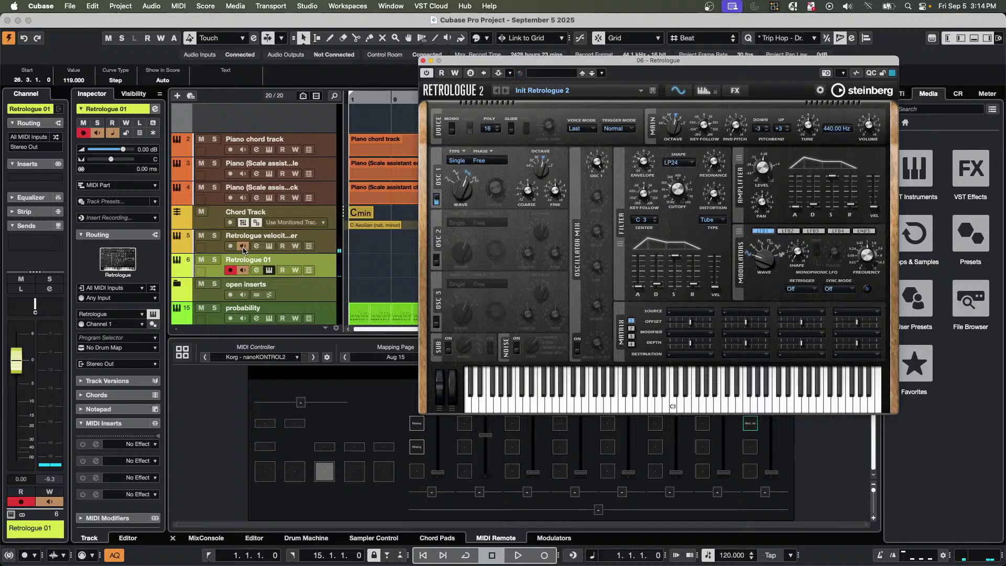
click(267, 247)
click(716, 176)
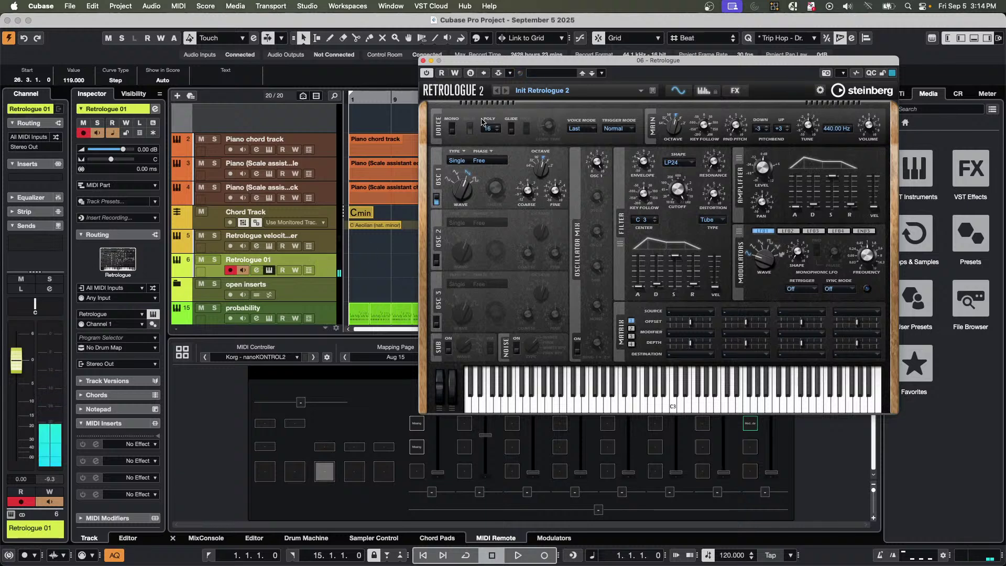
Close and reopen the Retrologue 01 instrument window, and sweep its filter cutoff between 22000 Hz and lower frequencies while playing.
click(270, 271)
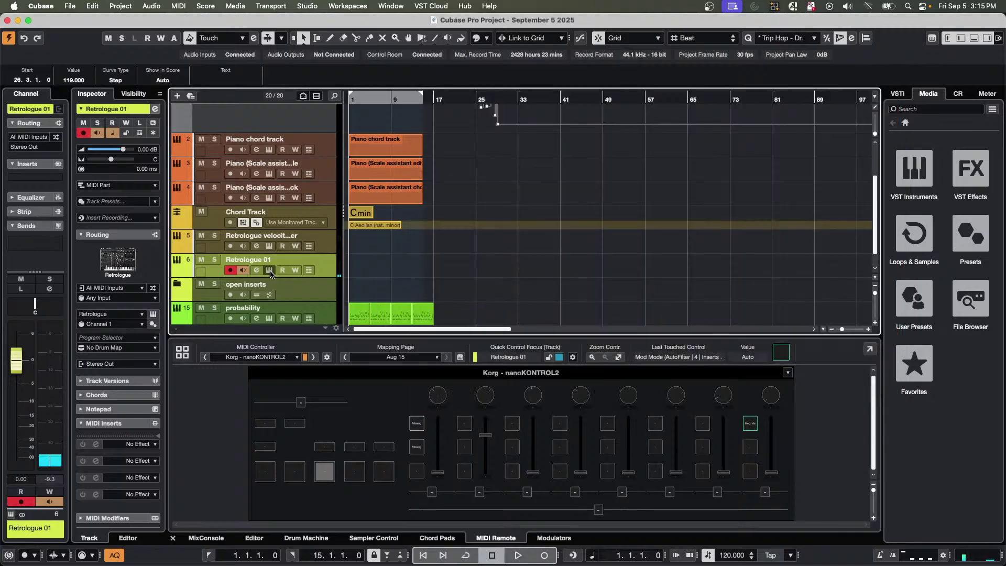
click(270, 271)
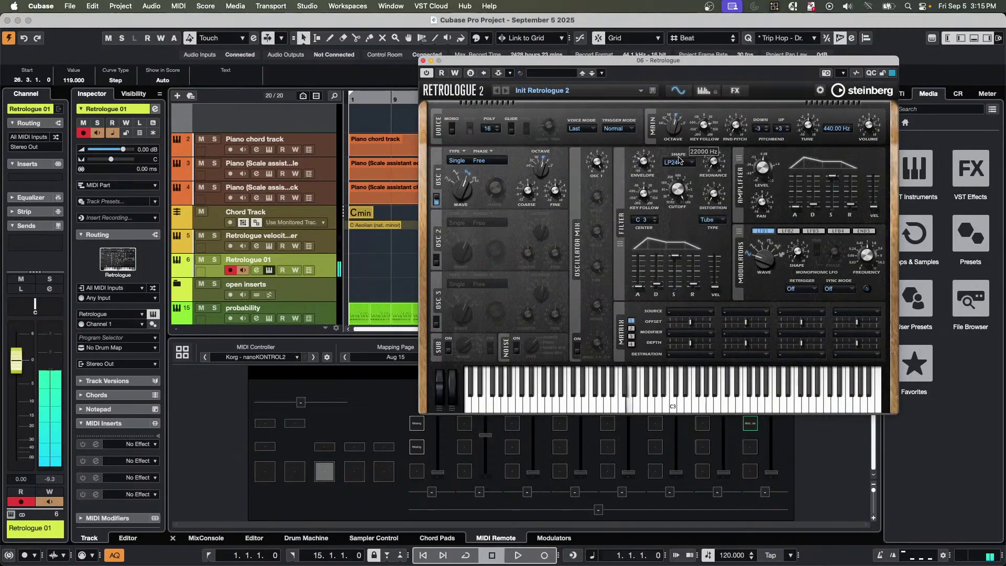
mouse_move(485, 197)
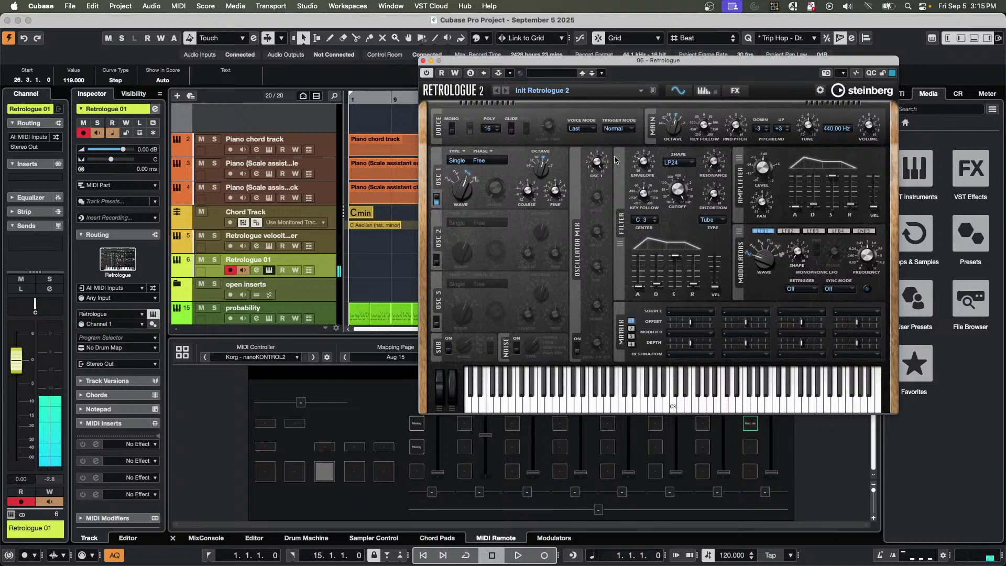
mouse_move(645, 150)
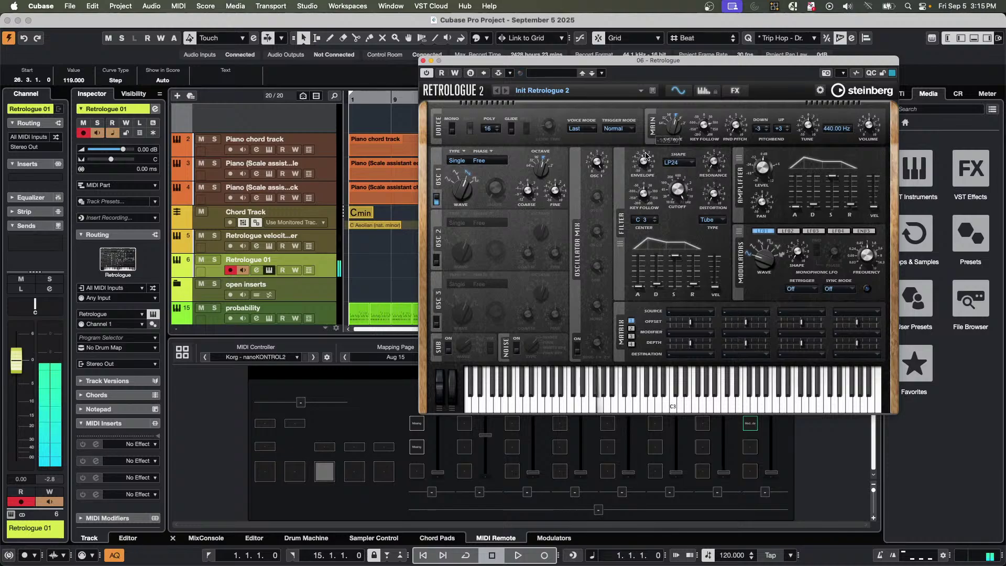
mouse_move(670, 274)
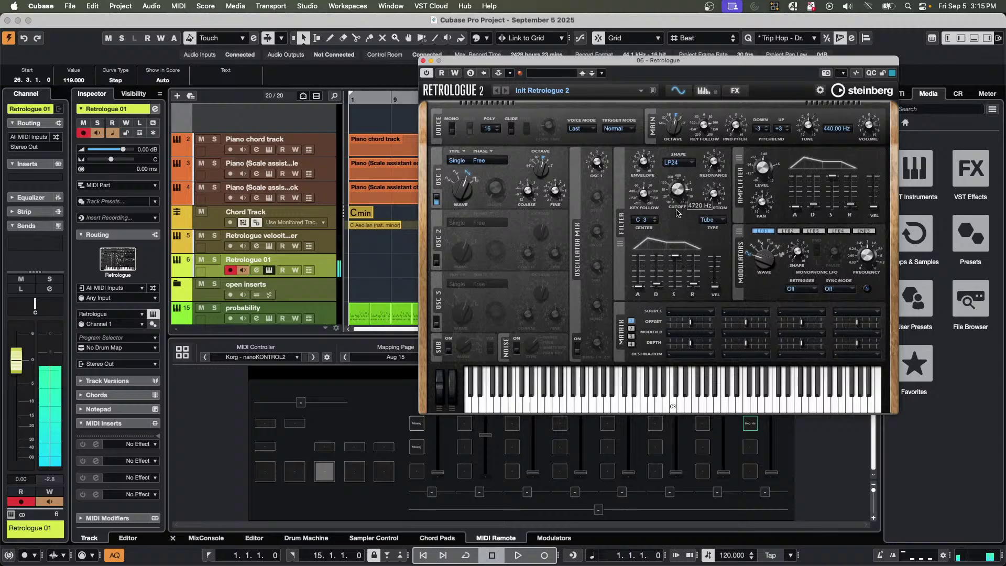
mouse_move(676, 233)
drag(676, 232, 678, 185)
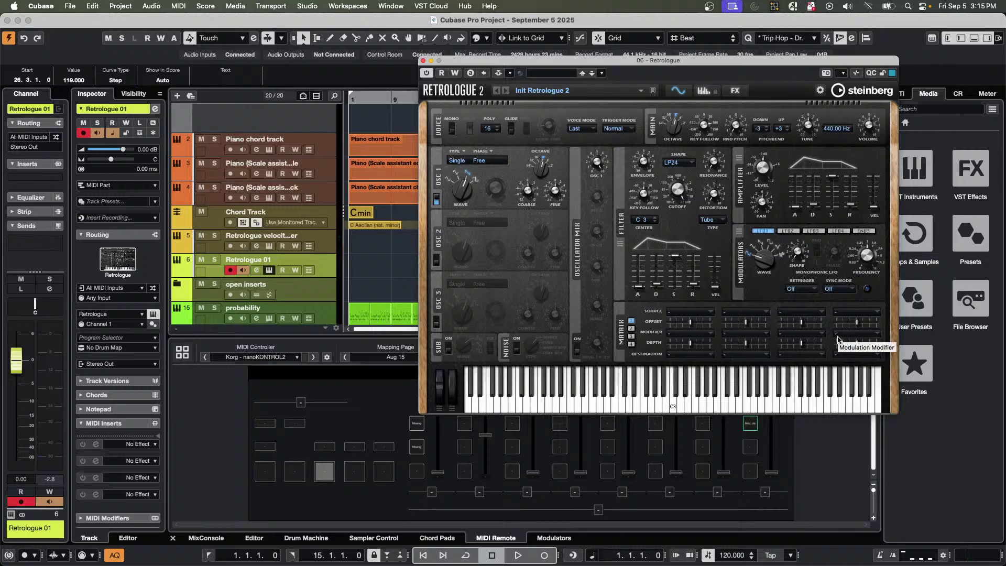
Set the first modulation matrix slot to source Velocity and destination Cutoff with a depth of 61.
click(698, 313)
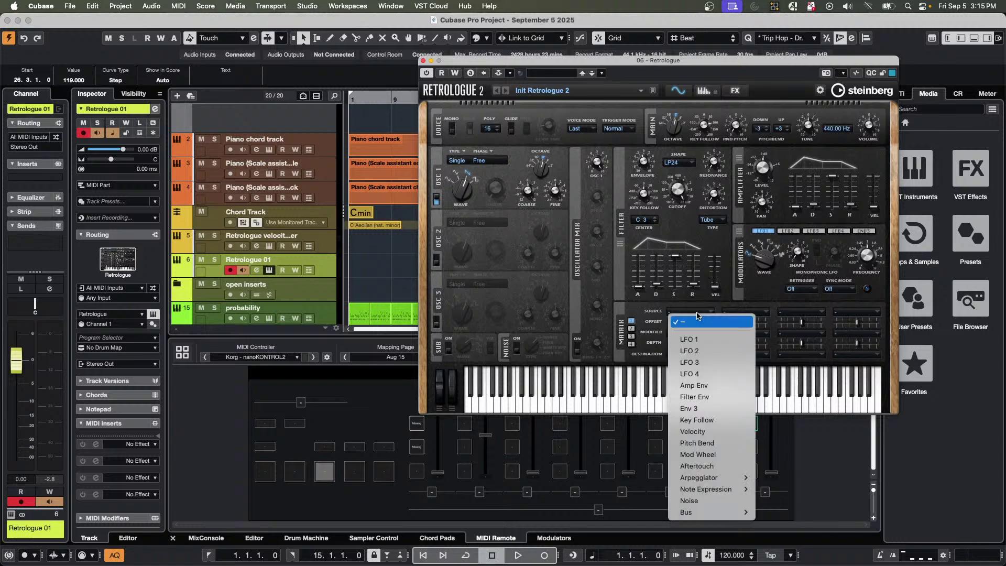
click(709, 428)
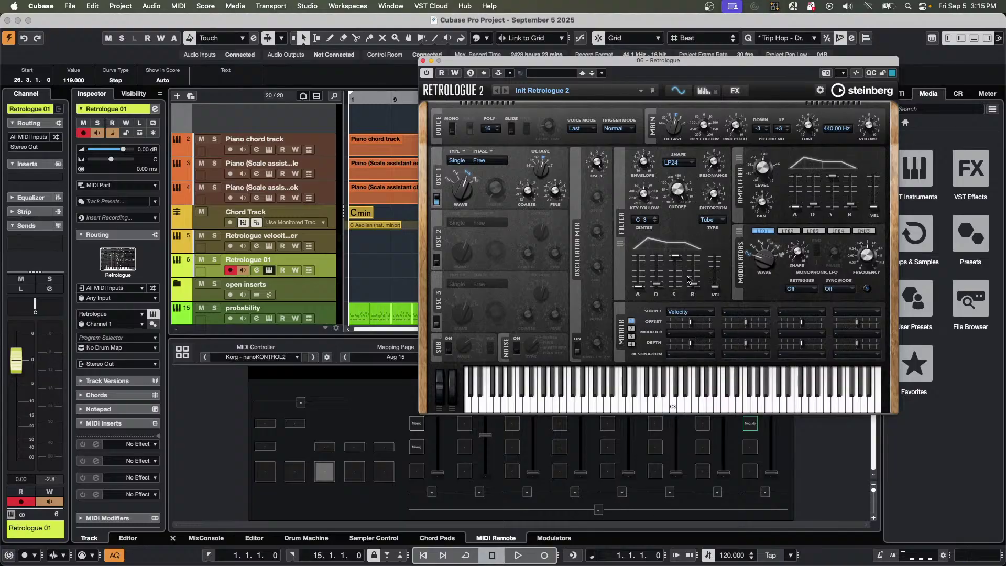
click(694, 356)
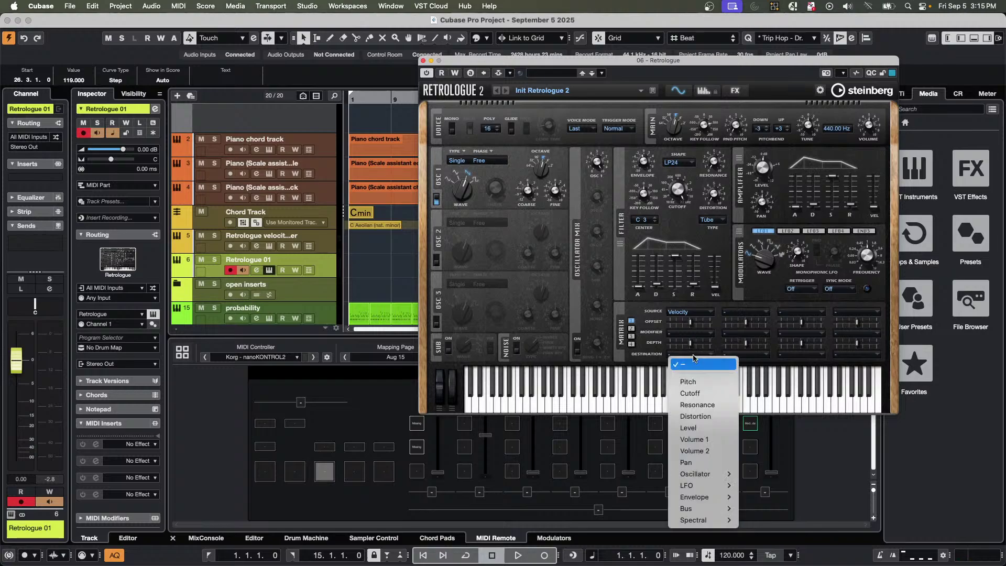
click(690, 394)
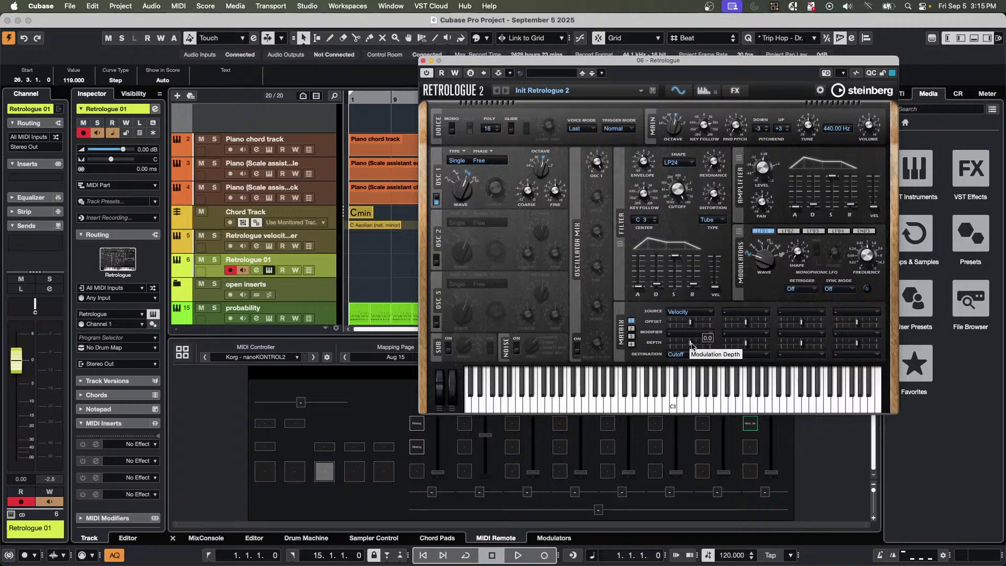
drag(690, 345, 700, 346)
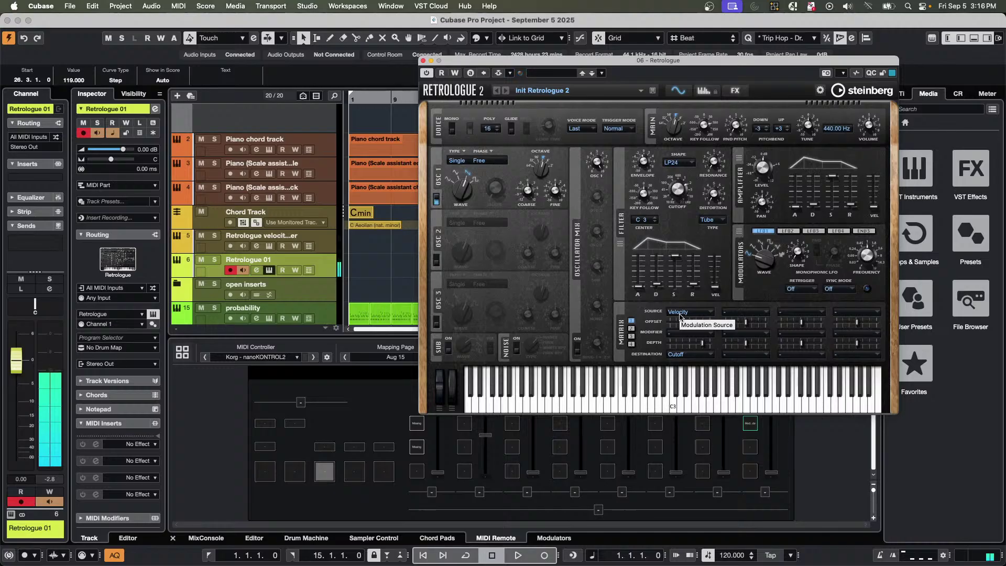
mouse_move(707, 346)
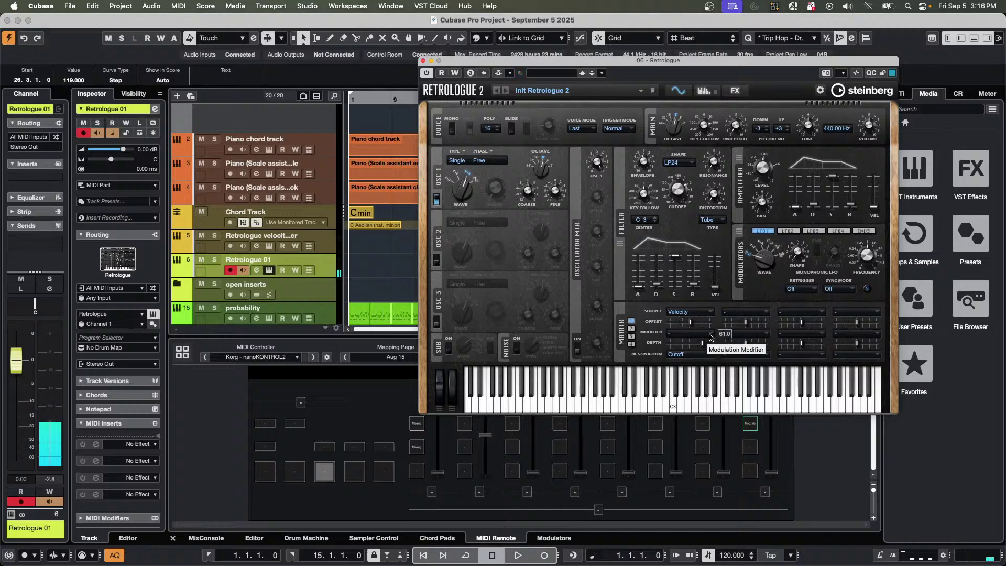
Try an offset of -32.5 % on the velocity-to-cutoff modulation and move it to a slightly positive amount.
mouse_move(690, 324)
drag(690, 324, 683, 330)
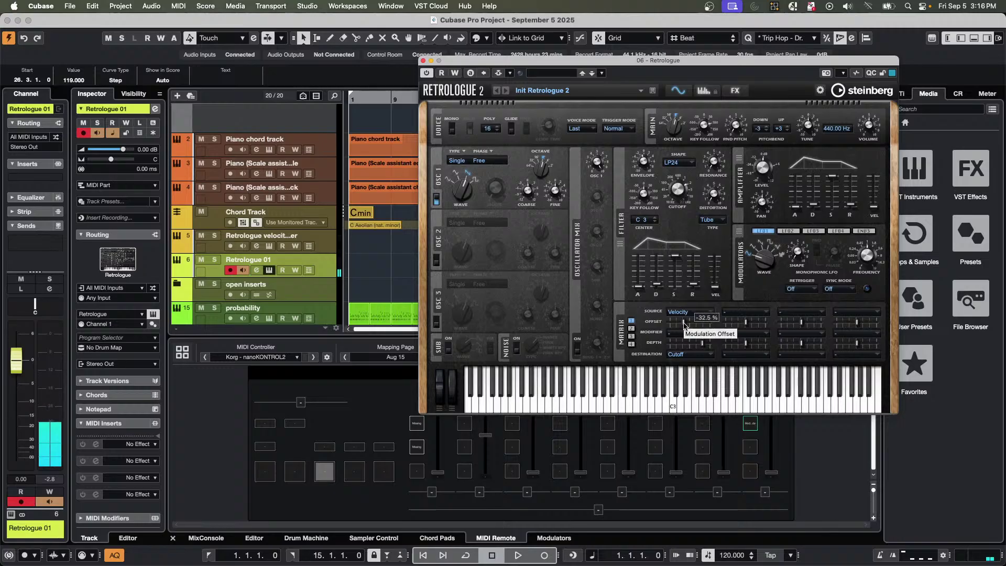
drag(684, 325, 695, 326)
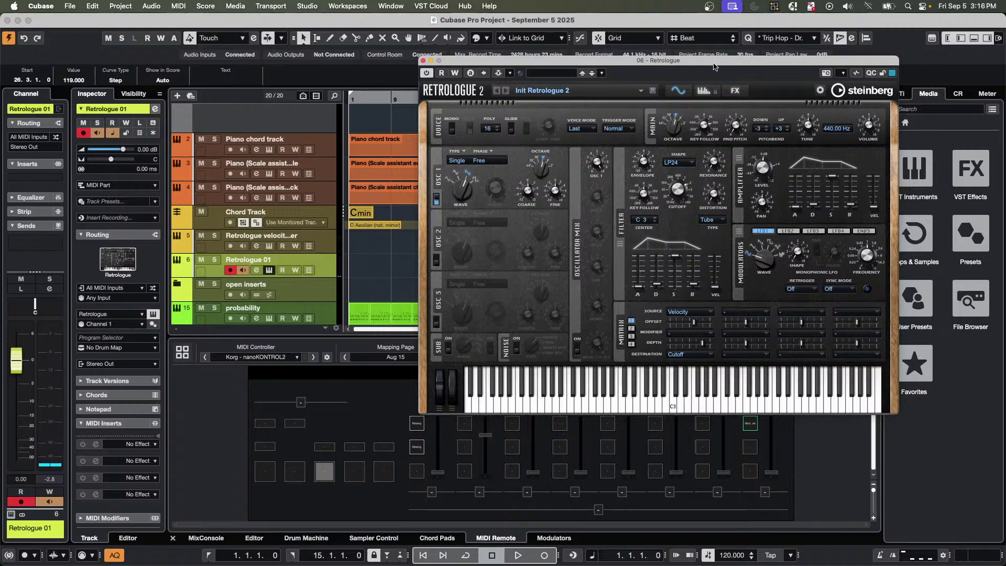
Turn on Retrologue's arpeggiator and extend its pattern to 16 steps.
click(704, 91)
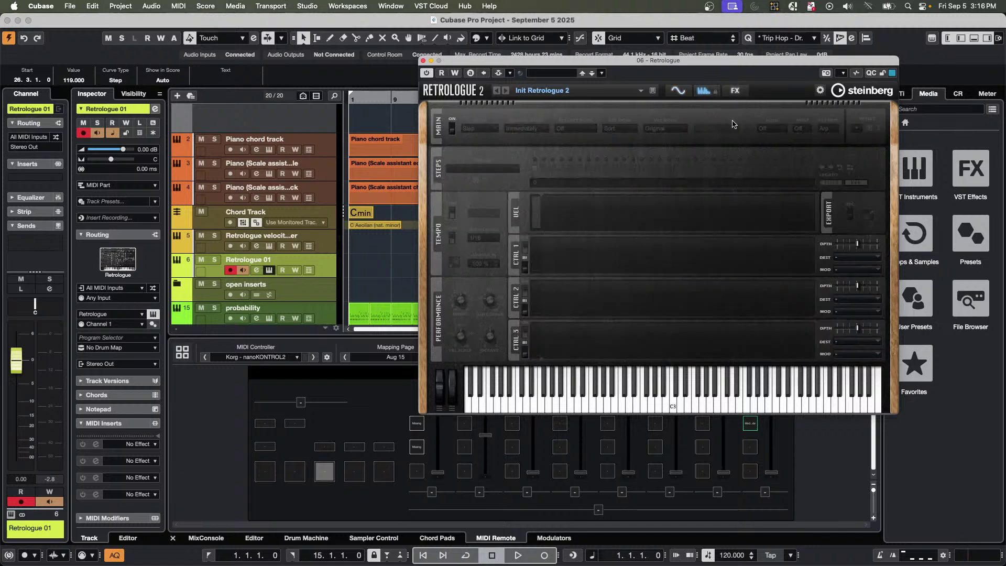
click(452, 128)
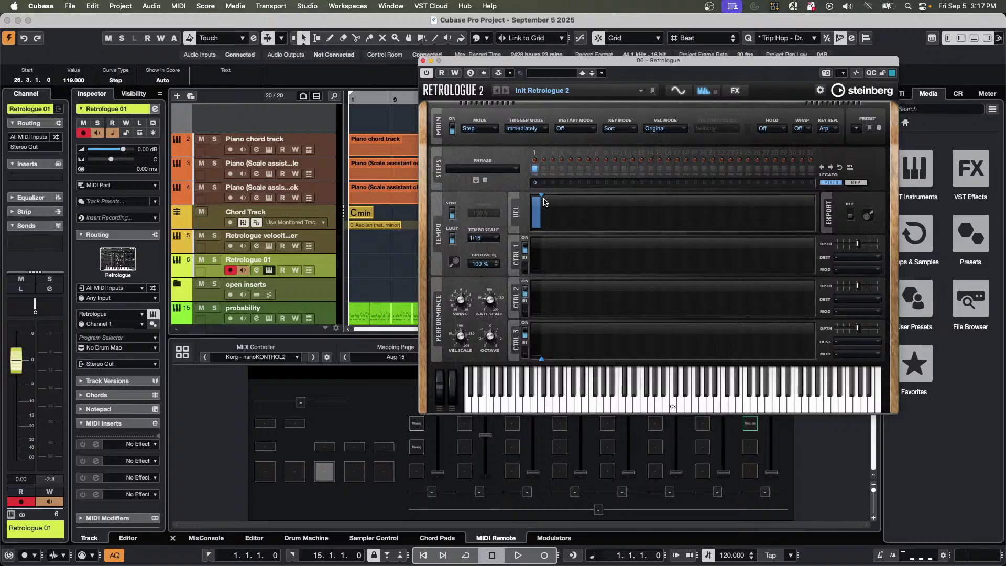
mouse_move(544, 198)
mouse_down()
mouse_move(681, 200)
mouse_move(664, 200)
mouse_move(672, 201)
mouse_up()
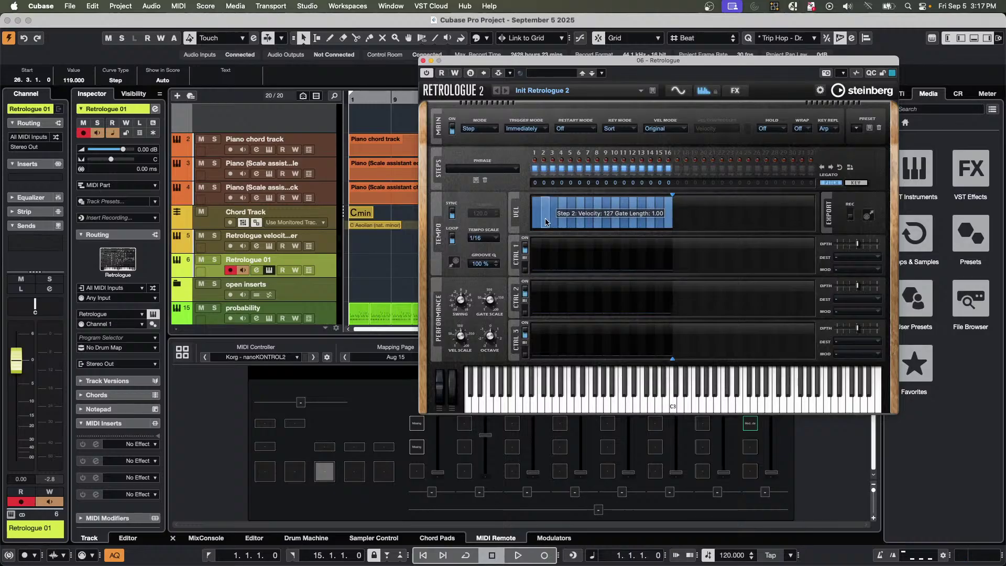
Vary the velocities of arpeggiator steps 2 to 16, giving step 13 a velocity of 64 and a gate length of 2.00.
drag(546, 222, 564, 214)
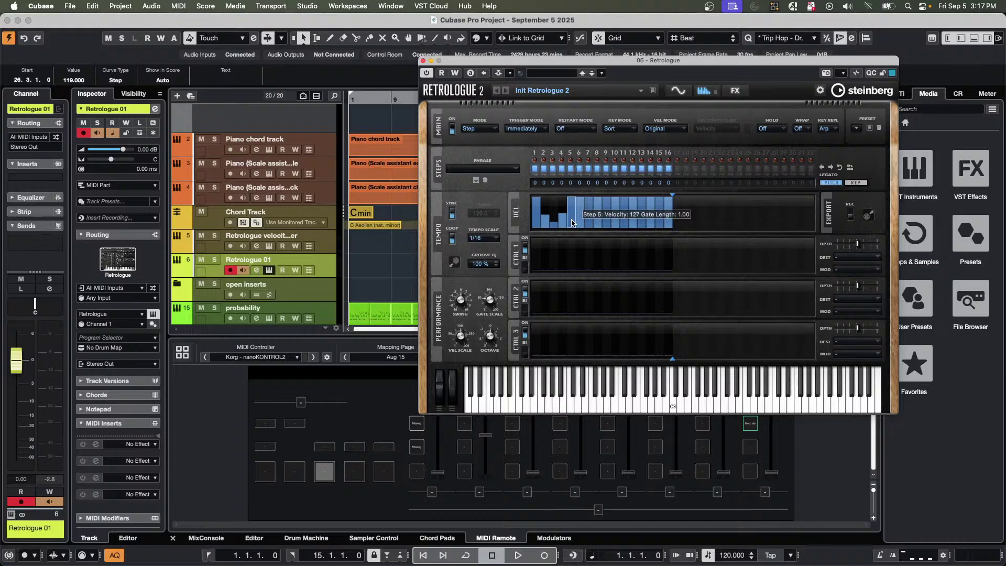
click(571, 220)
click(589, 209)
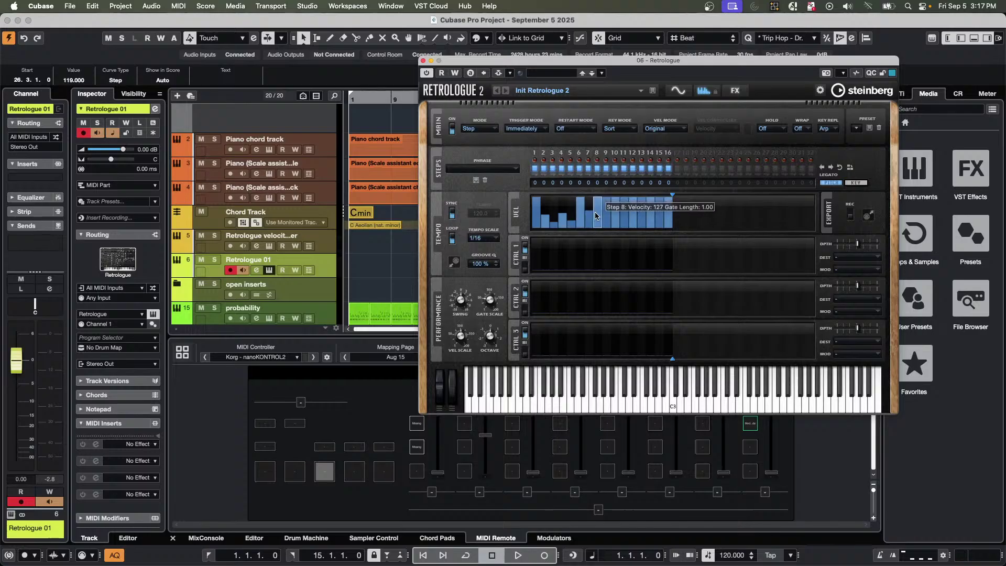
click(605, 223)
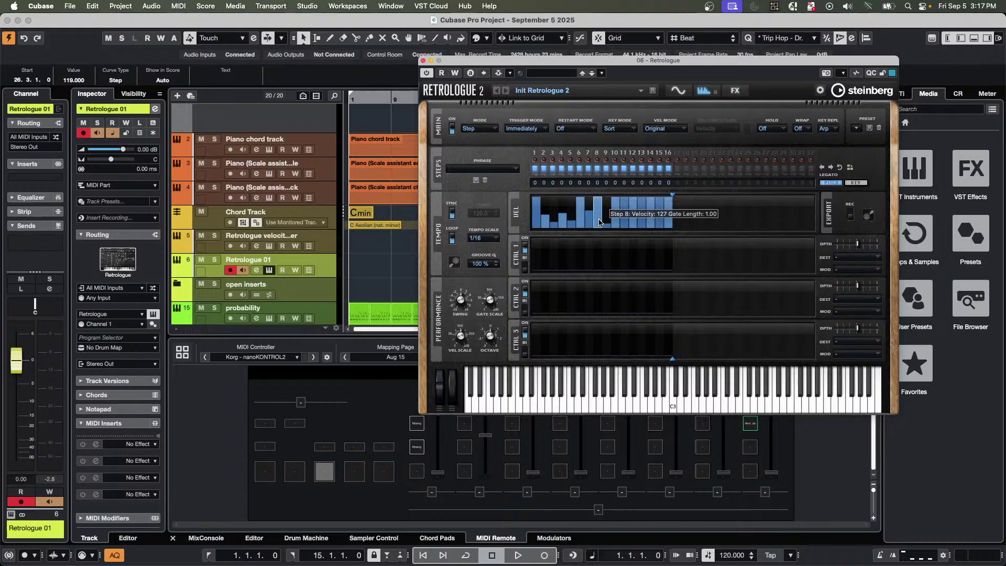
click(626, 215)
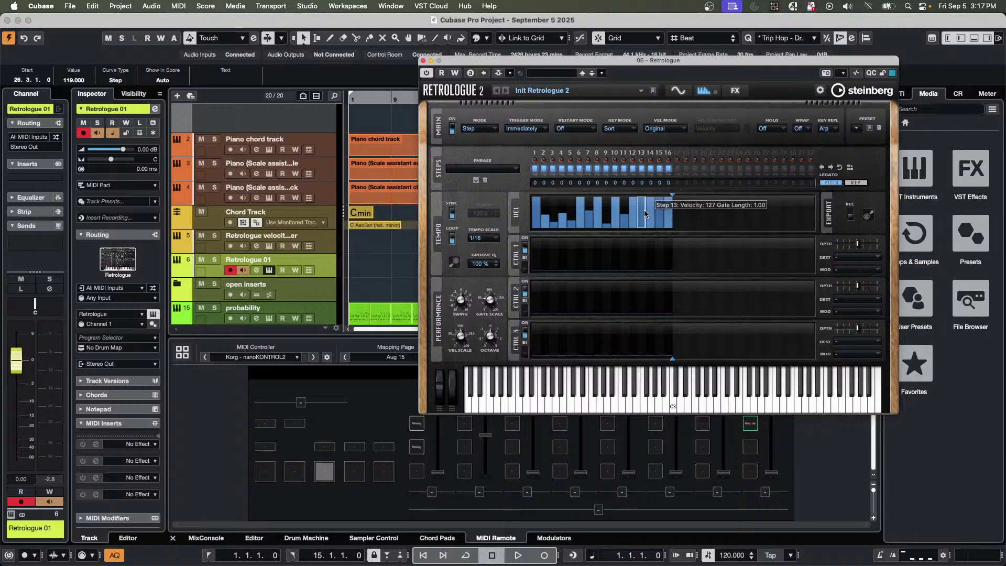
mouse_move(645, 213)
mouse_down()
mouse_move(655, 214)
mouse_move(645, 220)
mouse_up()
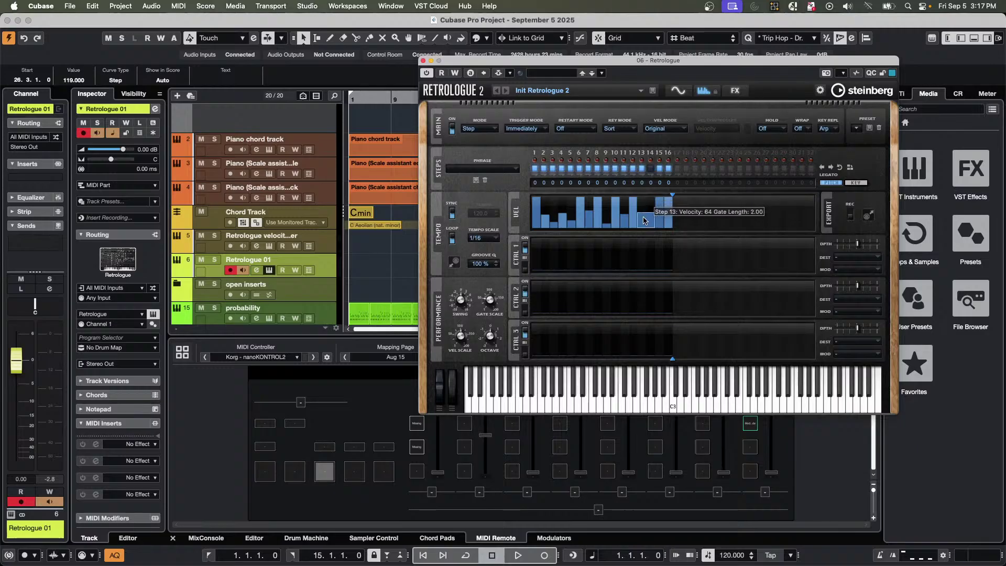
click(660, 219)
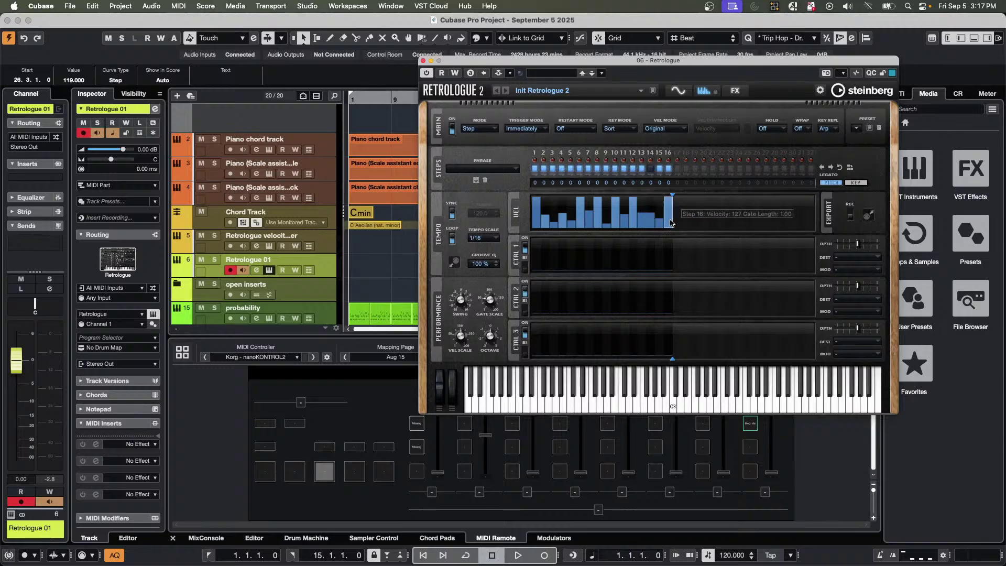
click(670, 225)
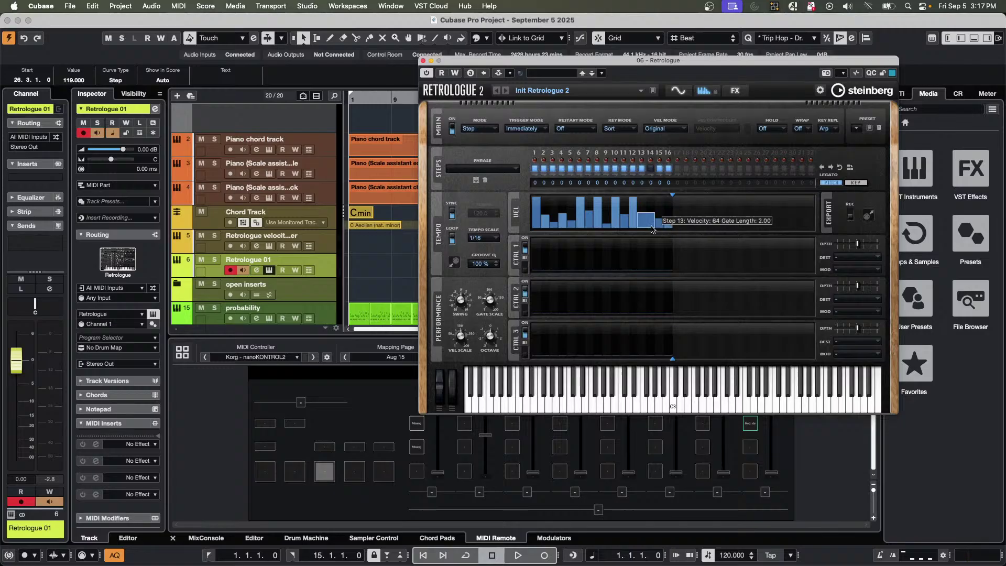
Open the On-Screen Keyboard and play several single notes to audition the arpeggiator's velocity pattern.
key(alt+k)
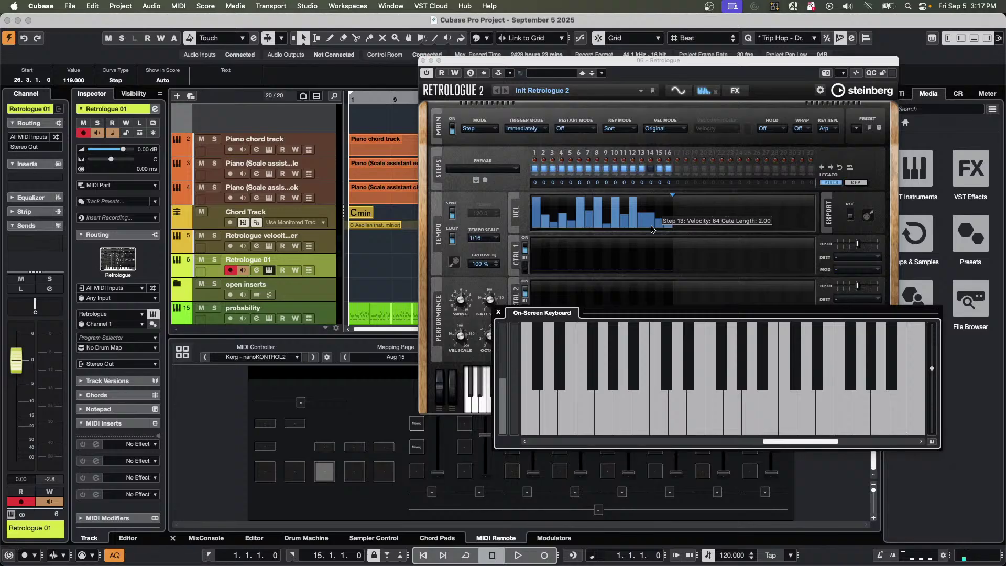
click(613, 398)
click(586, 409)
click(640, 407)
click(604, 414)
click(582, 416)
click(595, 417)
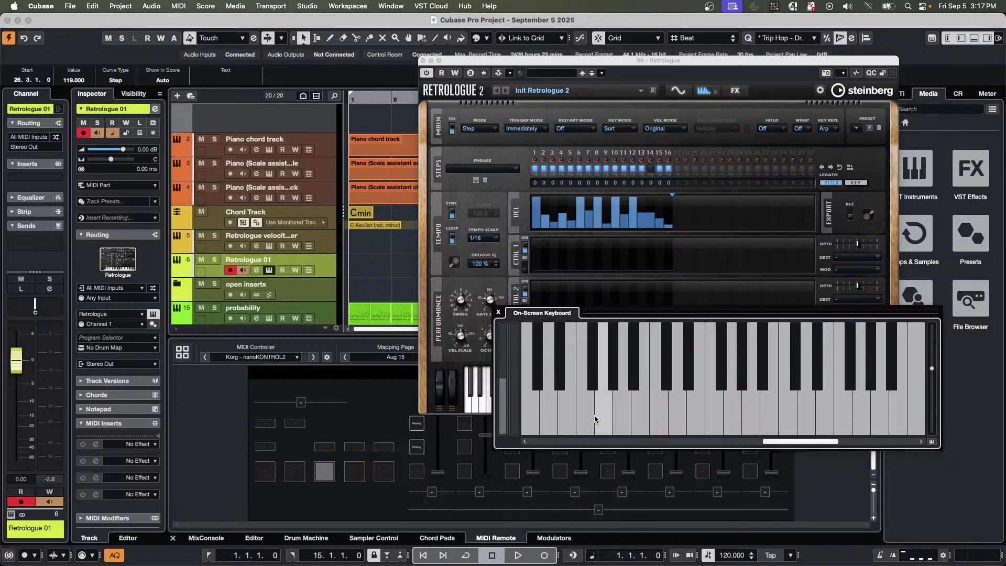
click(599, 414)
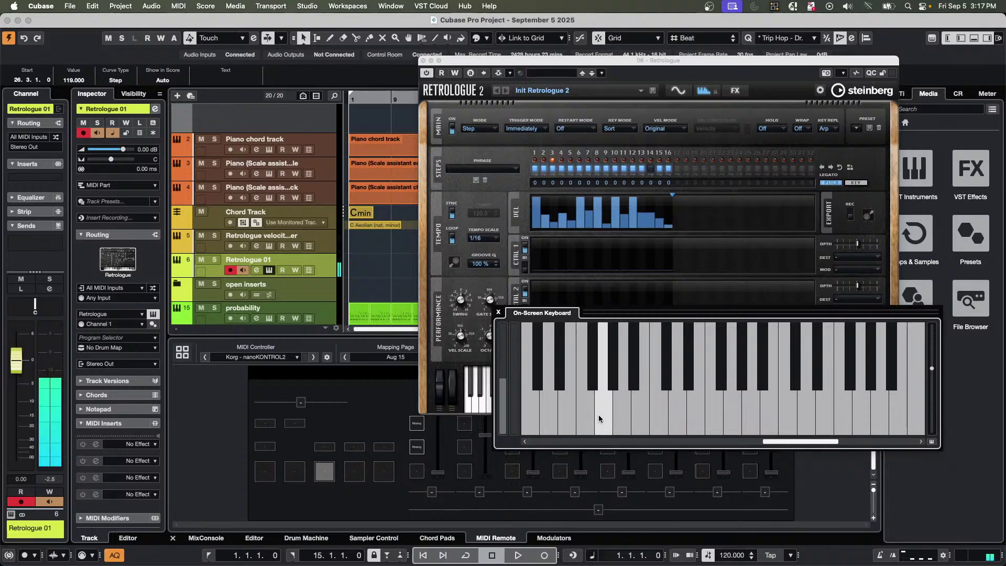
click(548, 417)
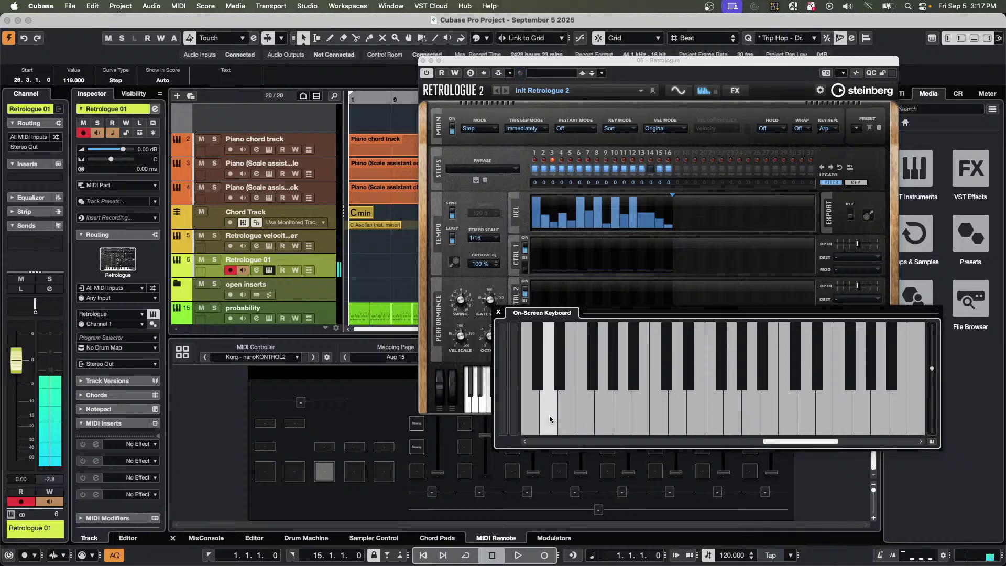
click(530, 418)
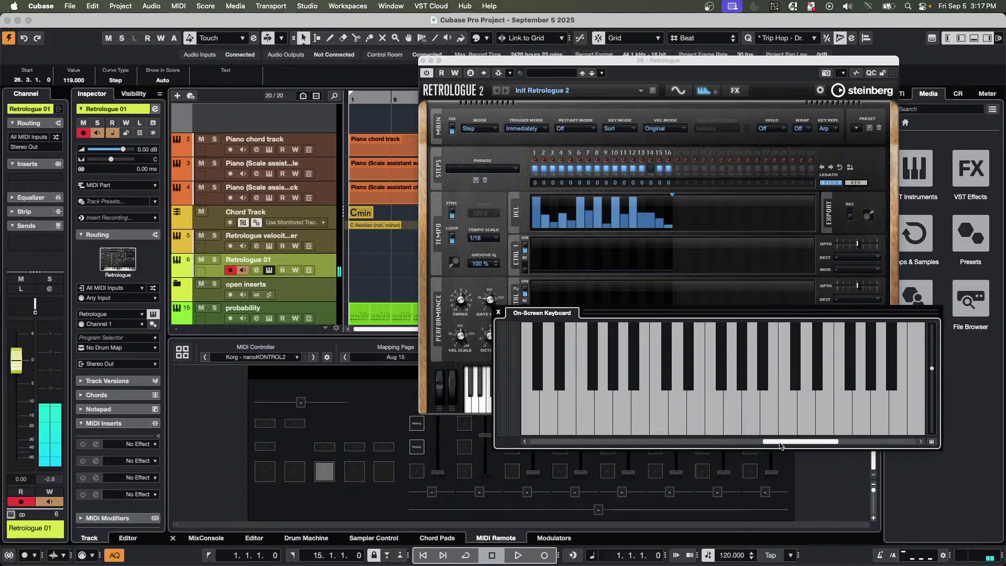
Shift the On-Screen Keyboard to a lower range and play its lowest notes through the arpeggiator.
drag(780, 444, 703, 443)
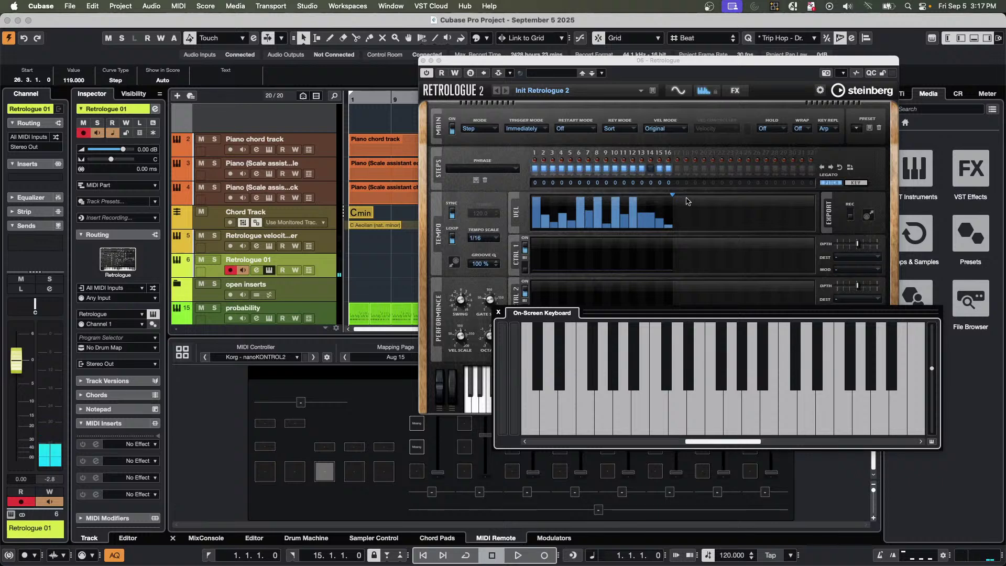
click(556, 396)
click(534, 414)
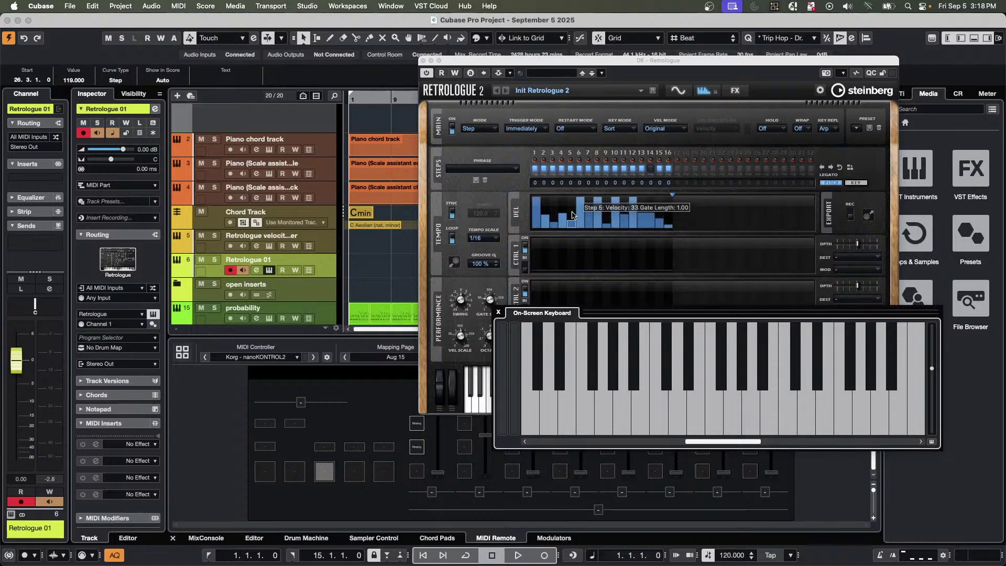
click(551, 424)
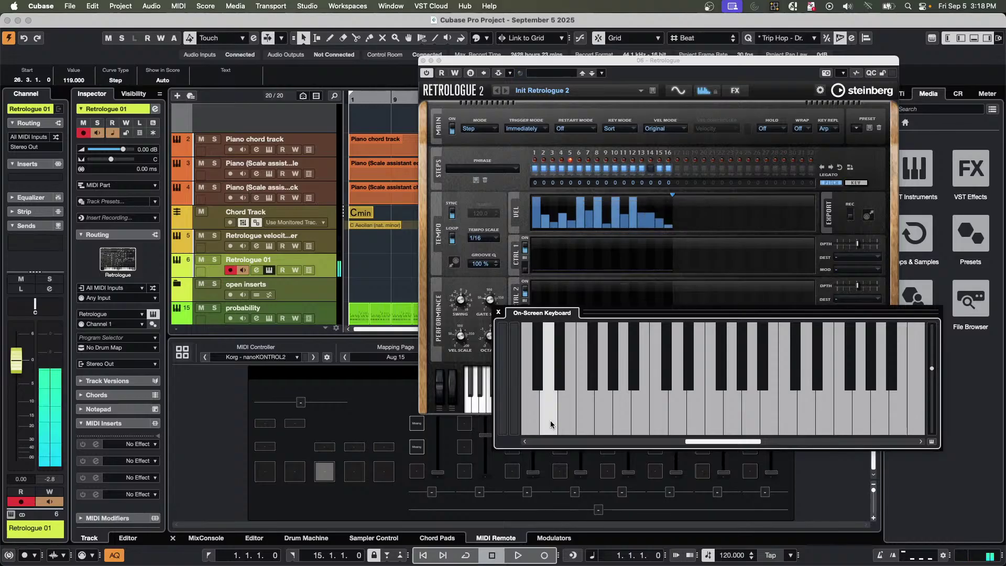
click(531, 420)
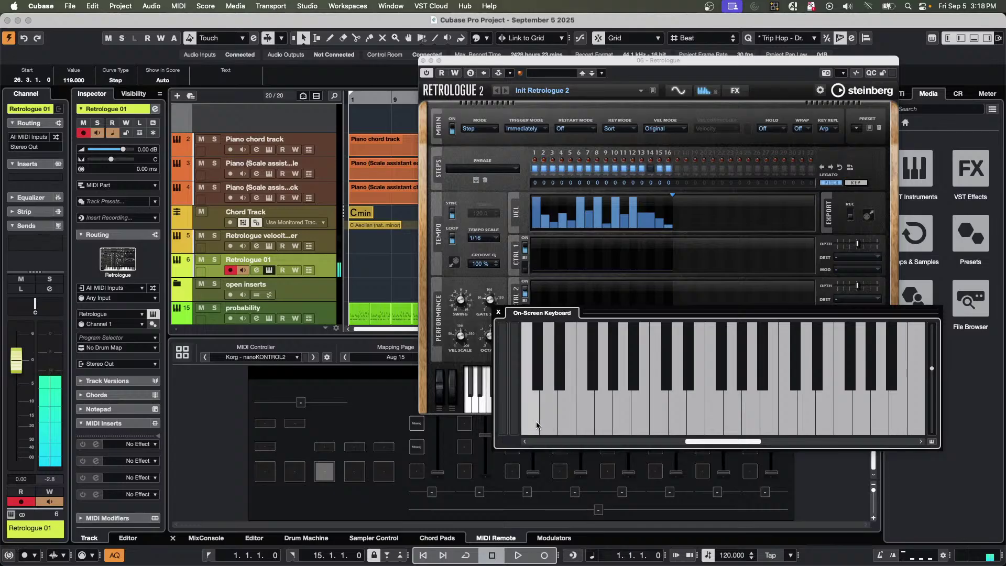
Set the project tempo to 108 and audition the arpeggio with low notes on the On-Screen Keyboard.
click(705, 557)
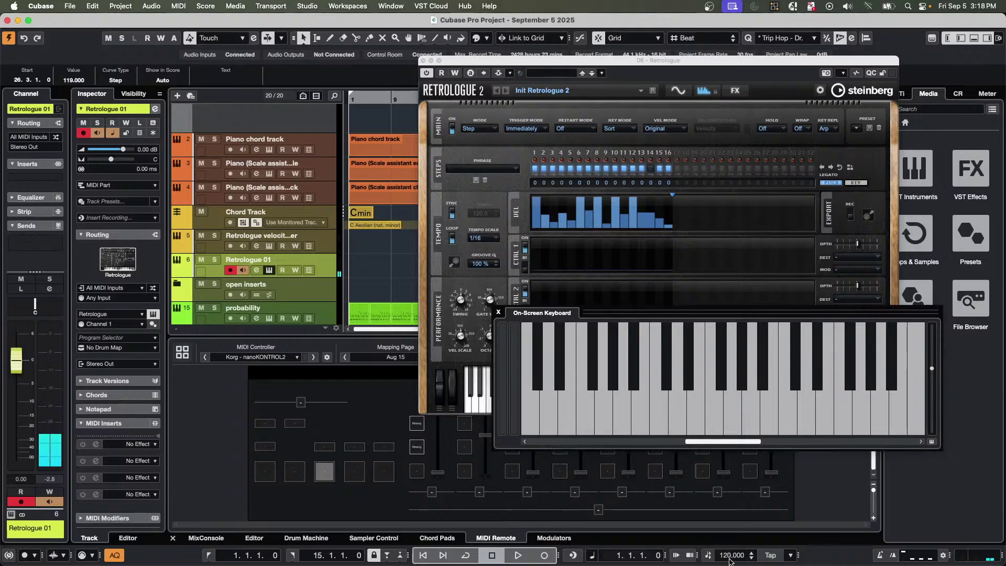
click(731, 556)
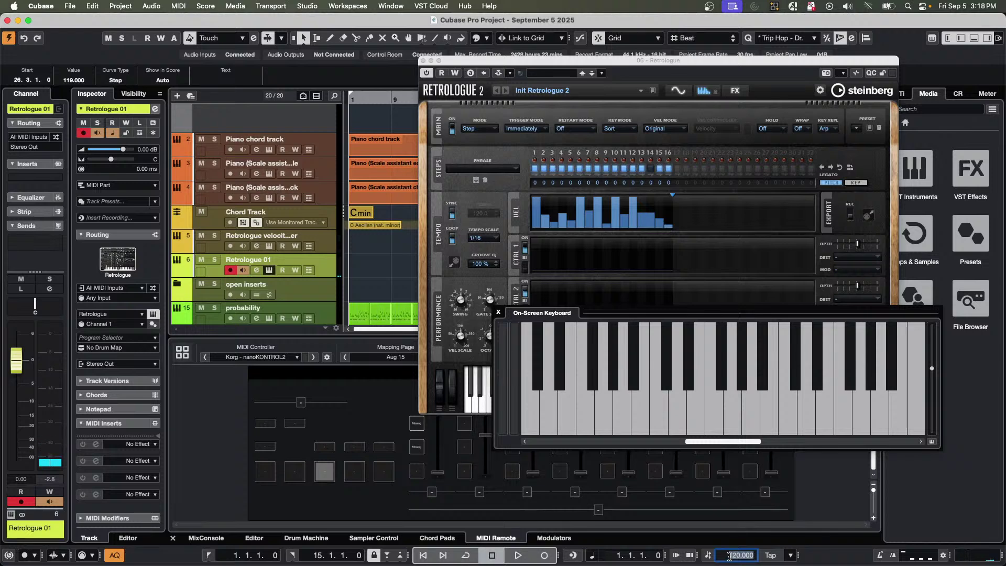
text(108)
key(Return)
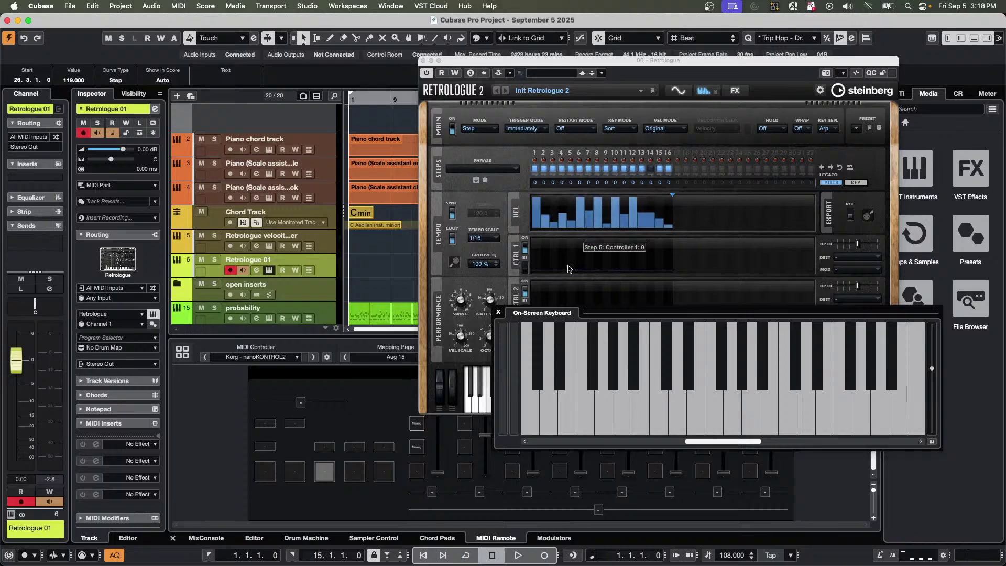
click(527, 429)
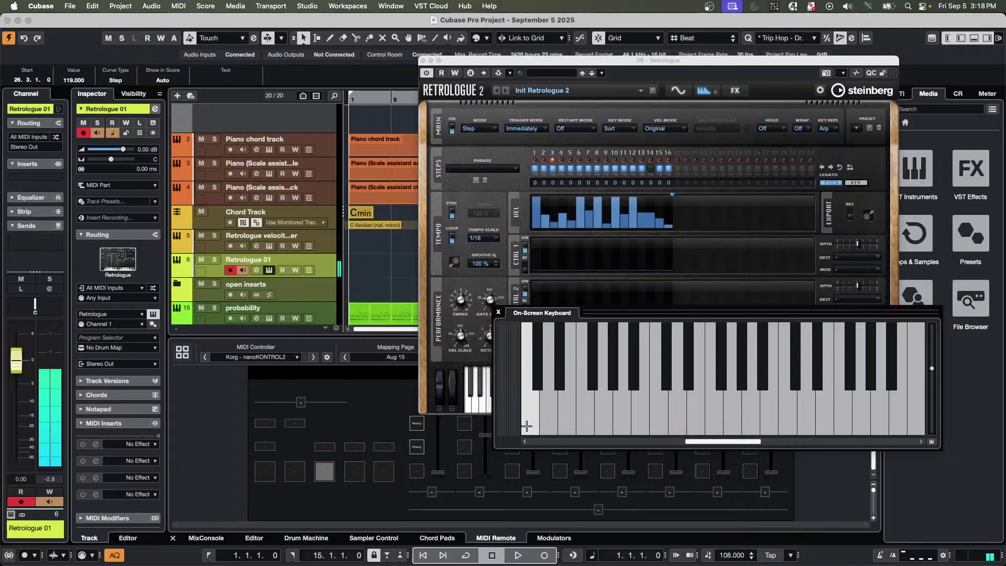
click(563, 423)
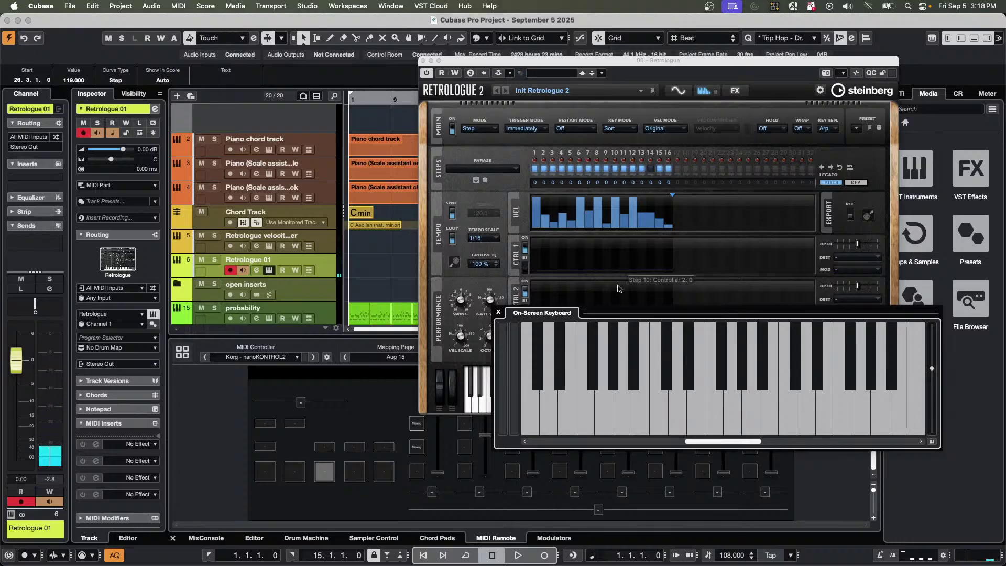
Extend the arpeggiator pattern to 20 steps and vary the velocities of the added steps.
click(674, 198)
drag(674, 198, 682, 197)
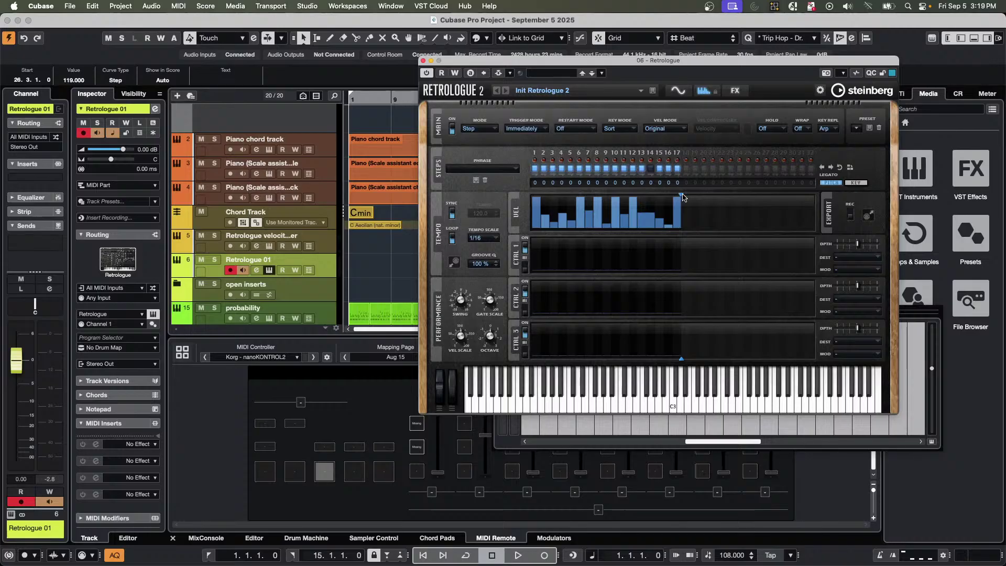
drag(683, 198, 705, 197)
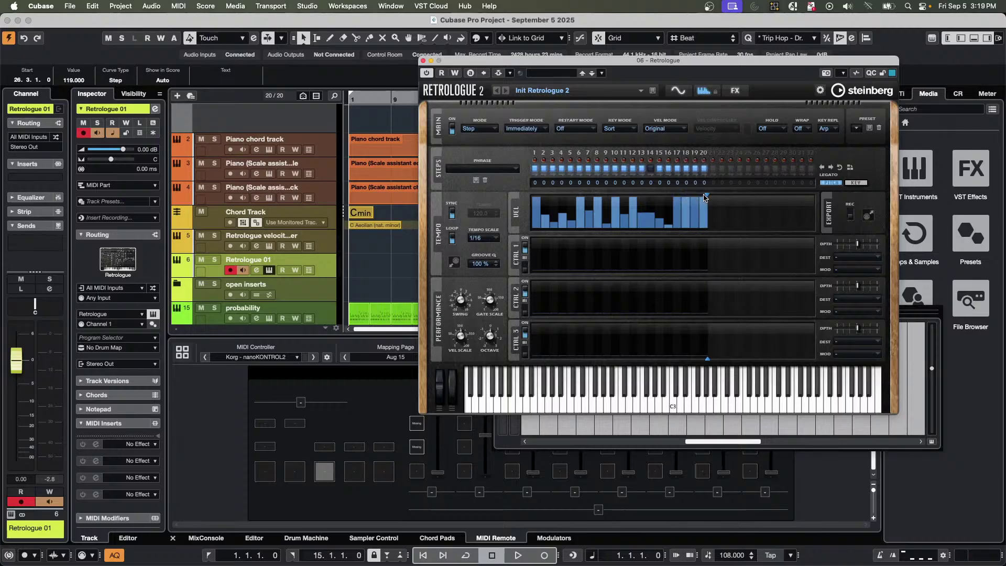
click(686, 217)
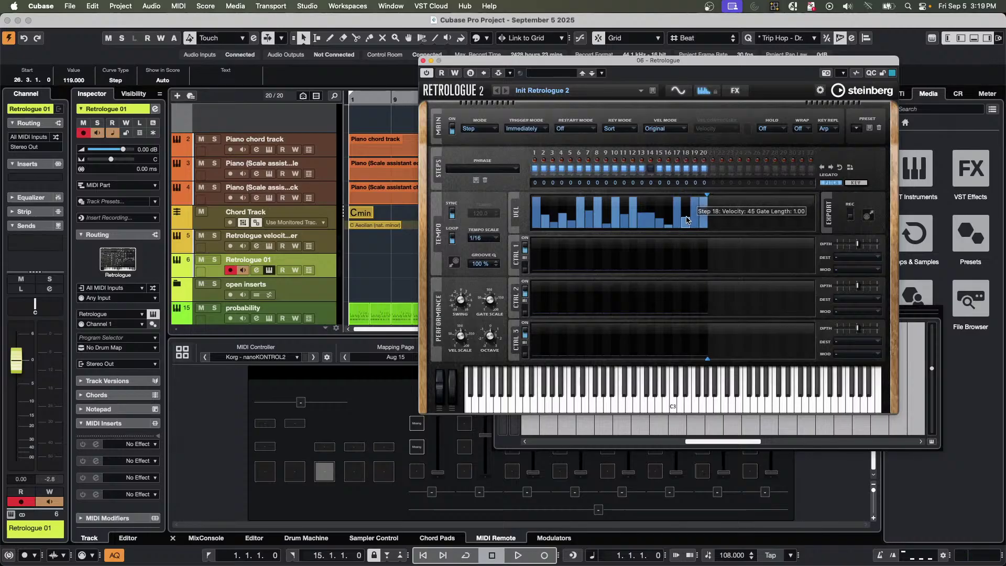
mouse_move(703, 214)
mouse_down()
mouse_move(703, 226)
mouse_move(696, 212)
mouse_move(679, 219)
mouse_move(679, 208)
mouse_up()
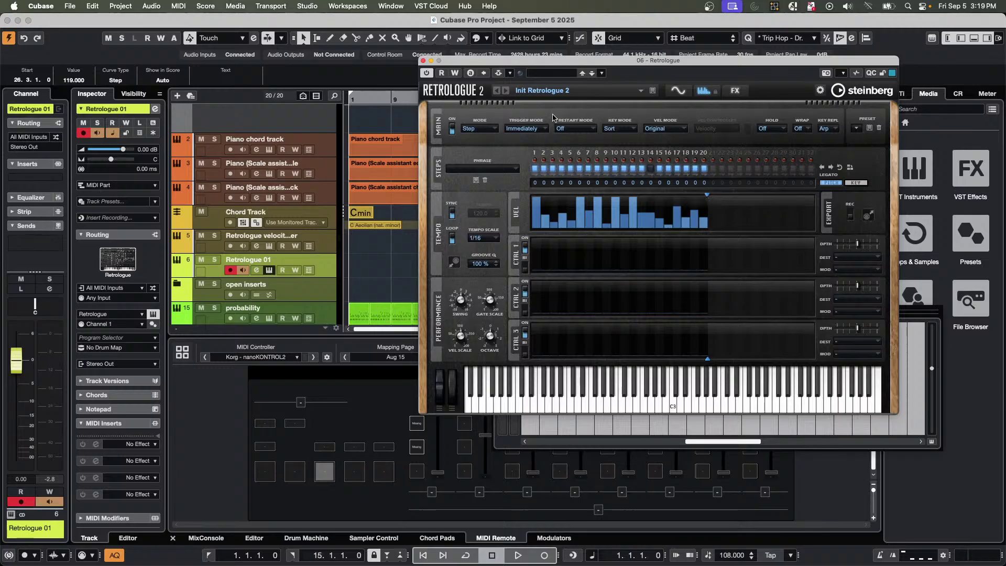
Review the first modulation matrix slot's source, depth and destination, and check the arpeggiator step velocities while playing.
click(678, 91)
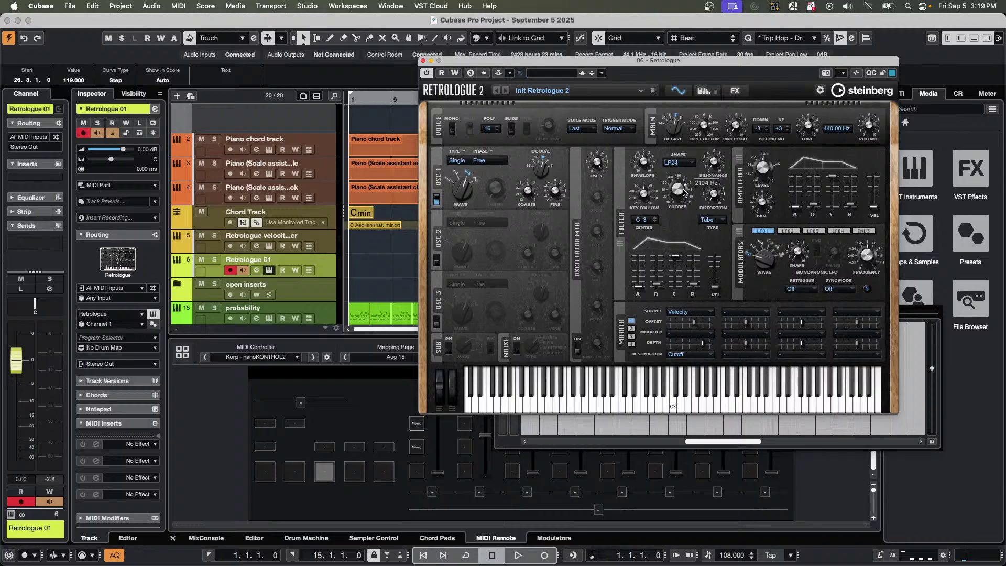
click(685, 313)
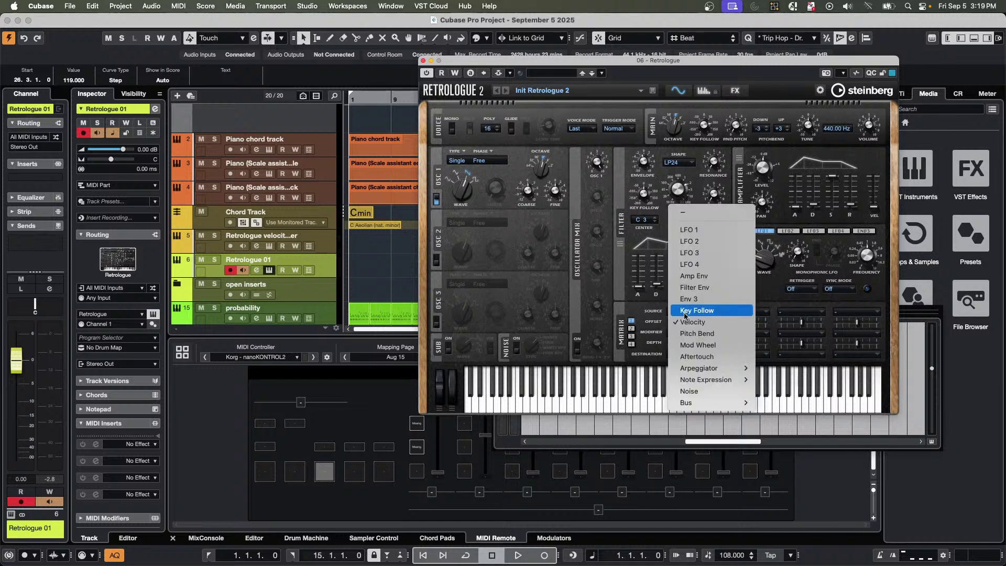
click(686, 323)
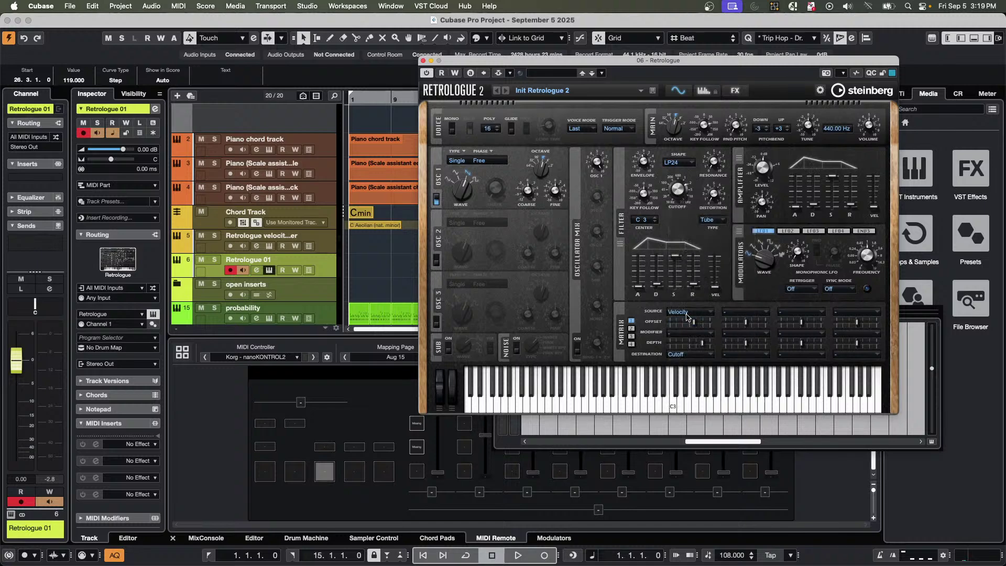
mouse_move(704, 346)
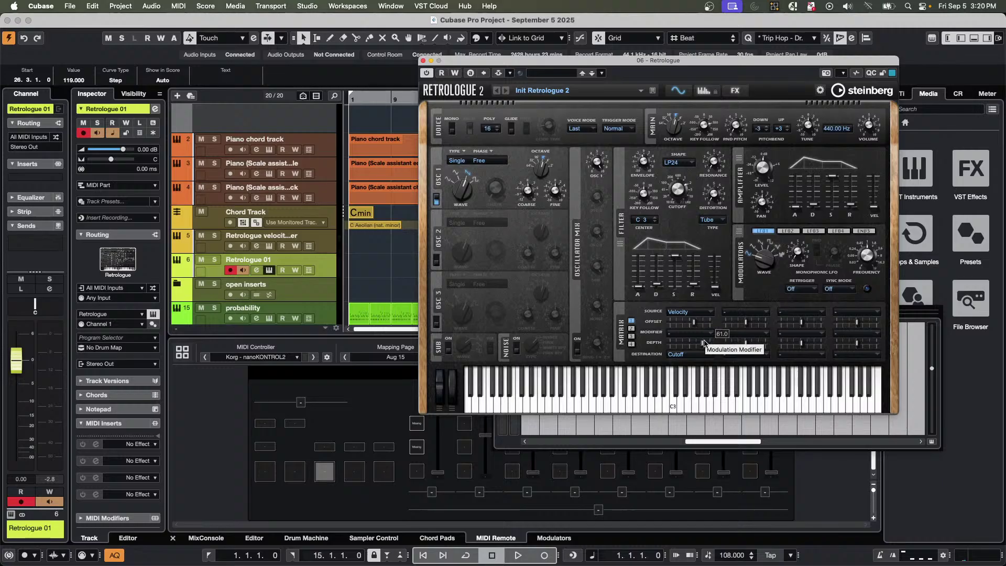
click(689, 357)
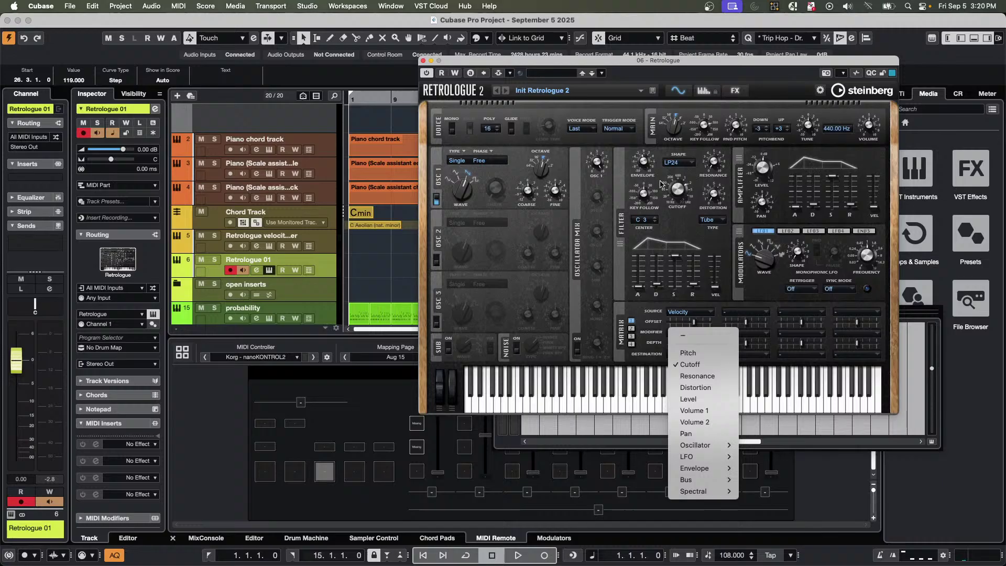
click(706, 94)
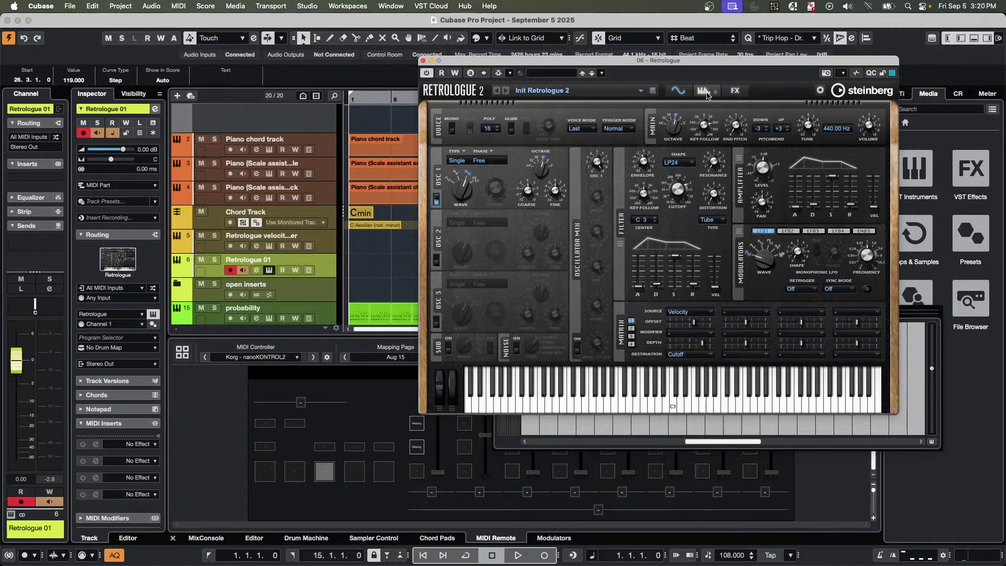
click(706, 95)
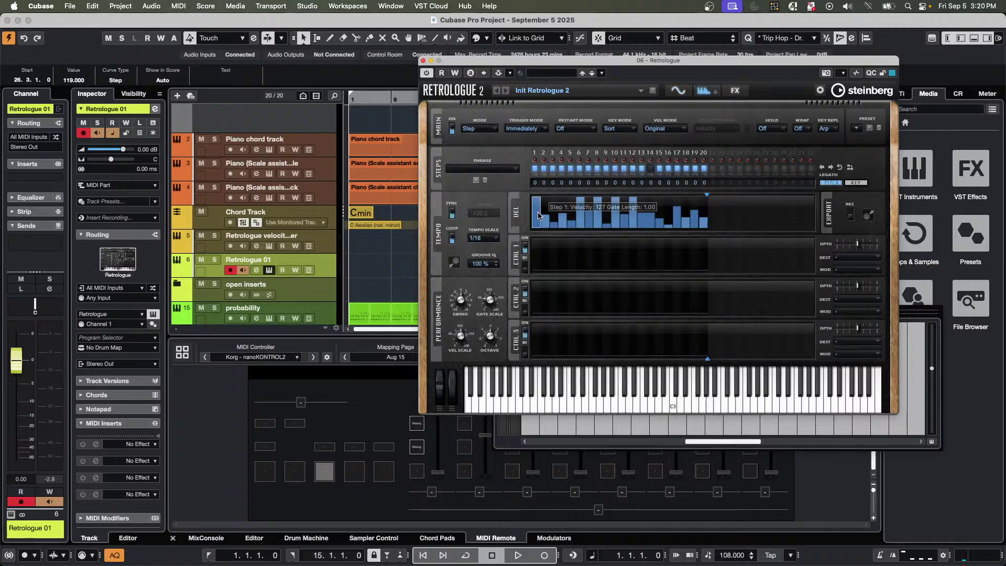
mouse_move(589, 213)
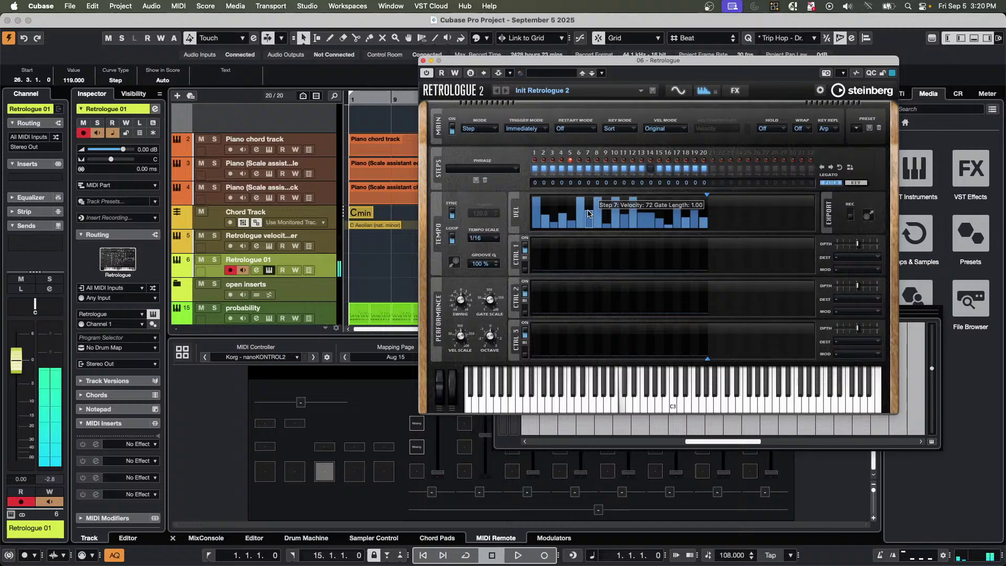
Turn on the Delay effect in Retrologue's effects section.
click(736, 90)
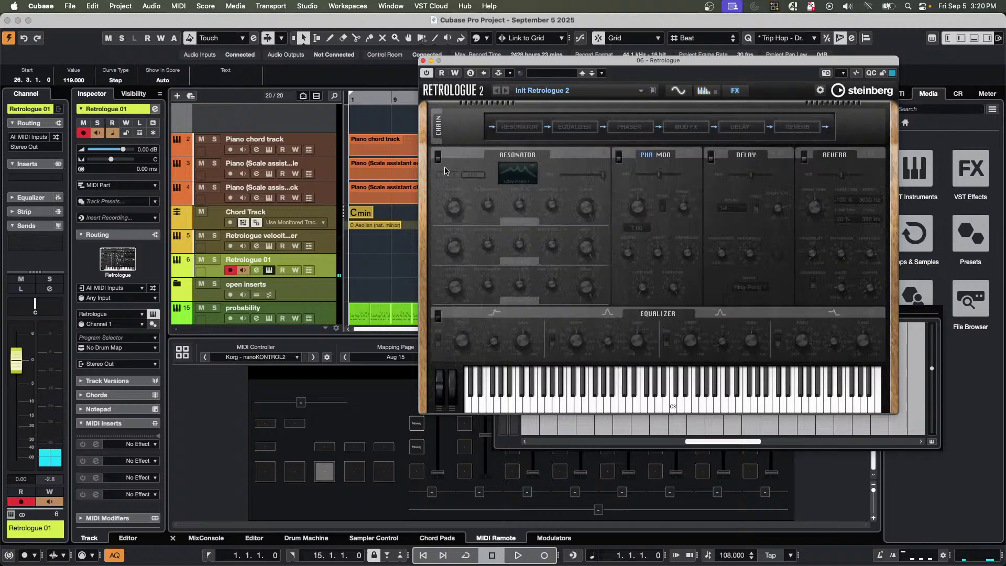
click(712, 157)
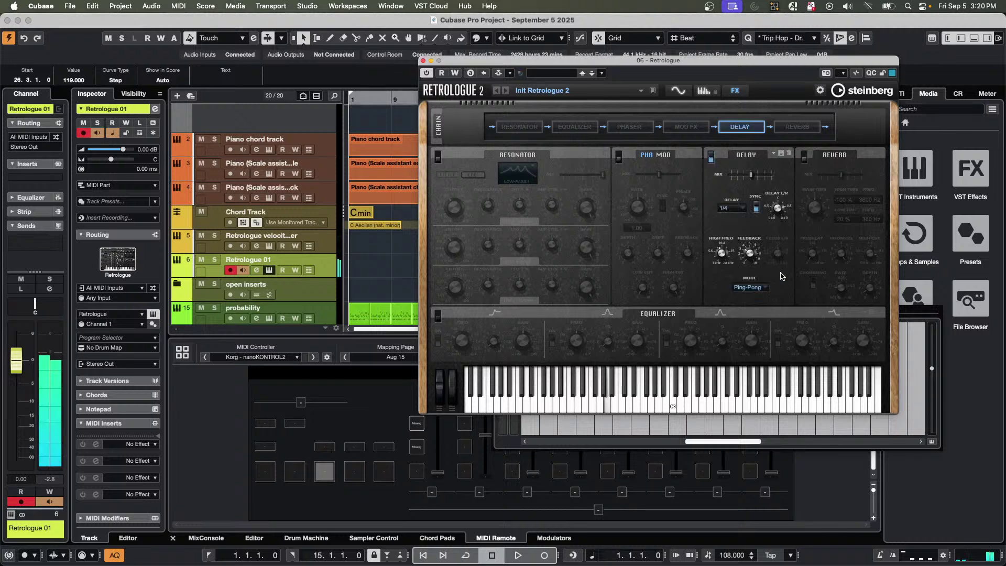
Set Retrologue's delay time to 1/4D and close the instrument window.
mouse_move(809, 221)
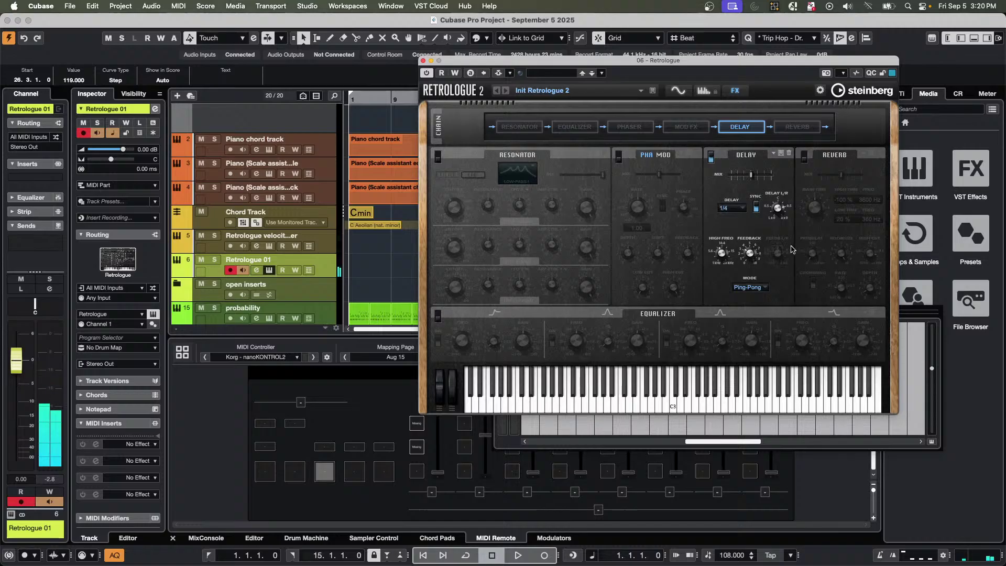
mouse_move(776, 251)
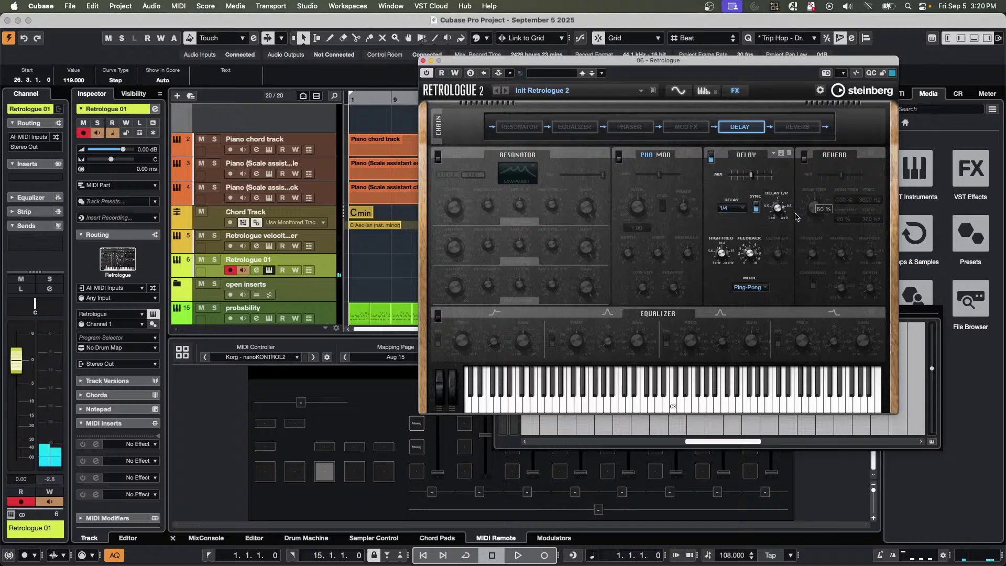
click(757, 209)
click(734, 208)
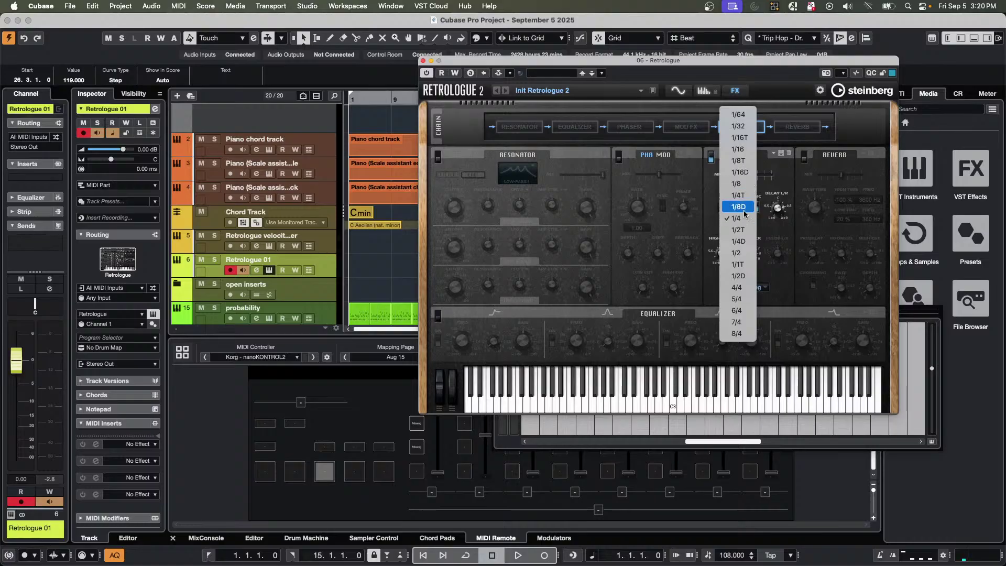
click(747, 245)
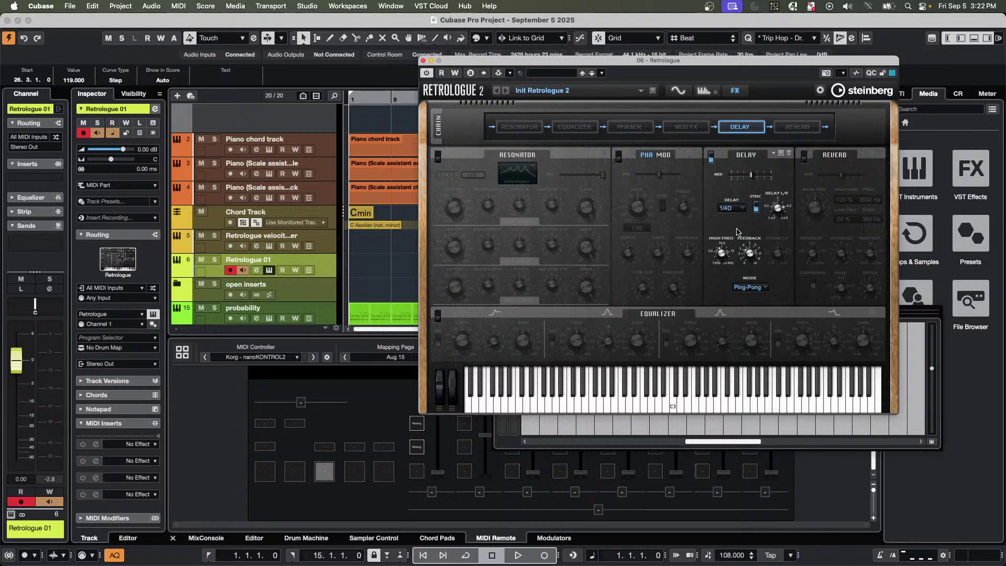
click(423, 60)
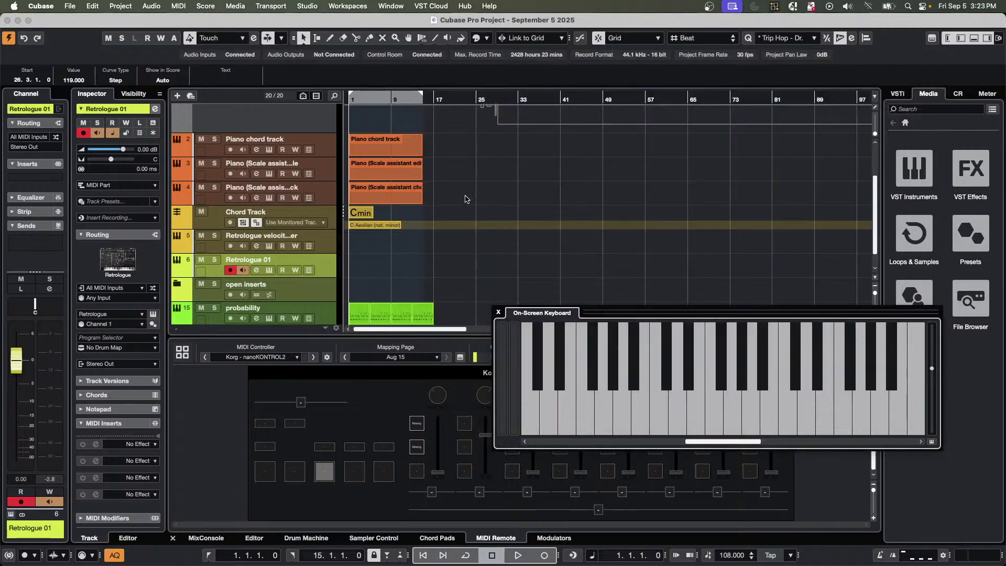
Expand the "open inserts" folder track to reveal its audio tracks.
scroll(321, 133, down, 1)
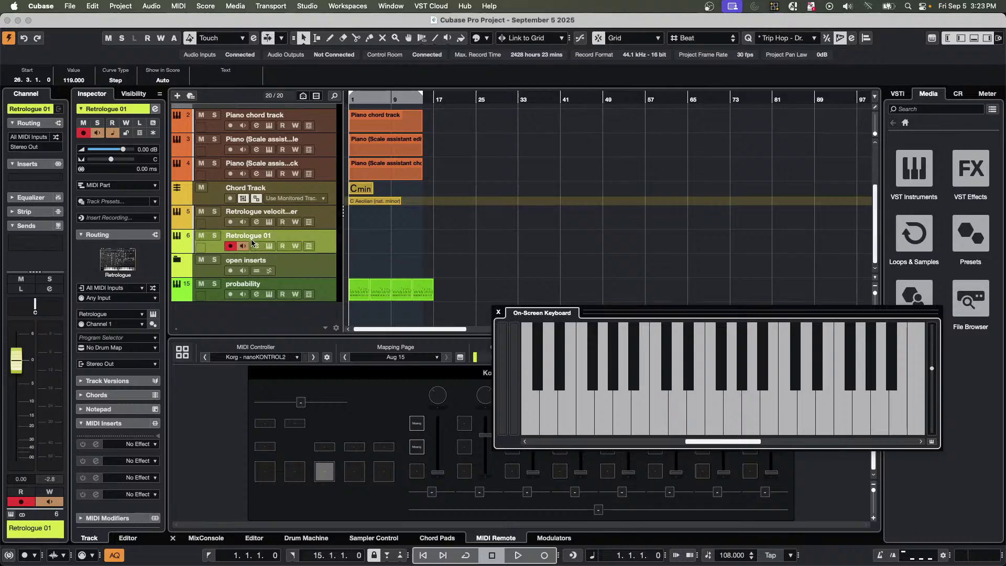
scroll(252, 239, up, 2)
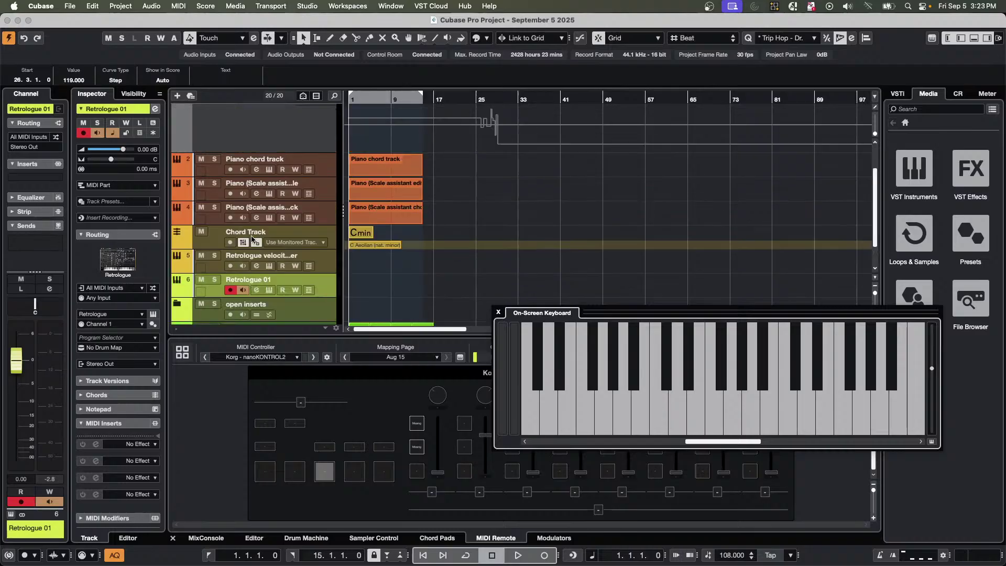
scroll(257, 254, down, 2)
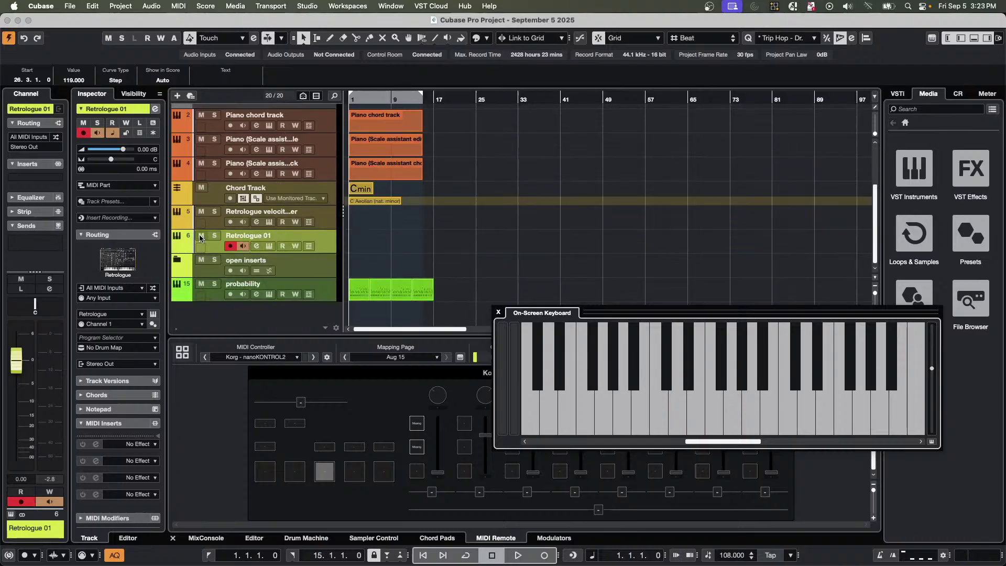
click(177, 259)
scroll(439, 225, down, 2)
scroll(439, 226, down, 8)
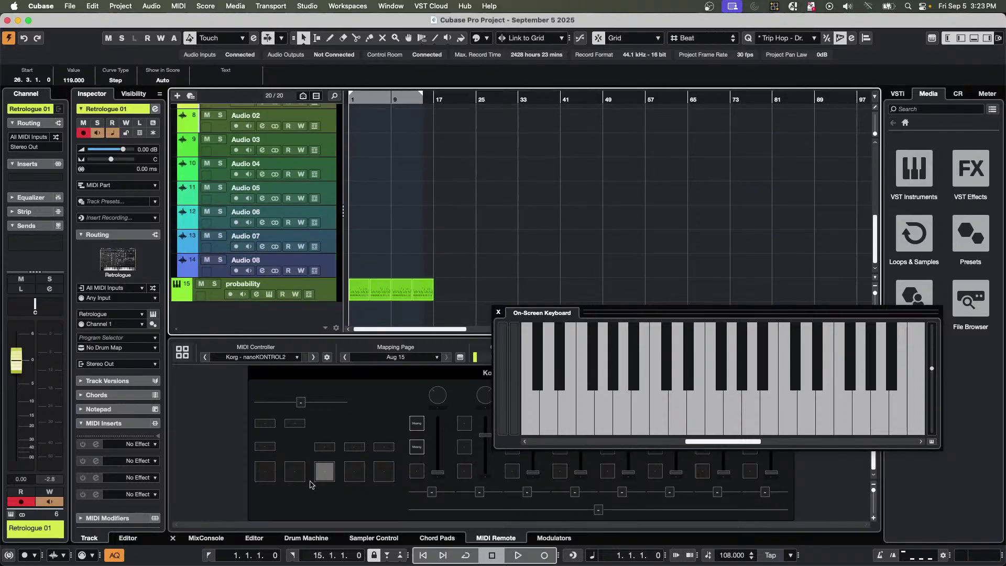
Close the On-Screen Keyboard and show the MixConsole in an enlarged lower zone with the insert slots in view.
click(205, 539)
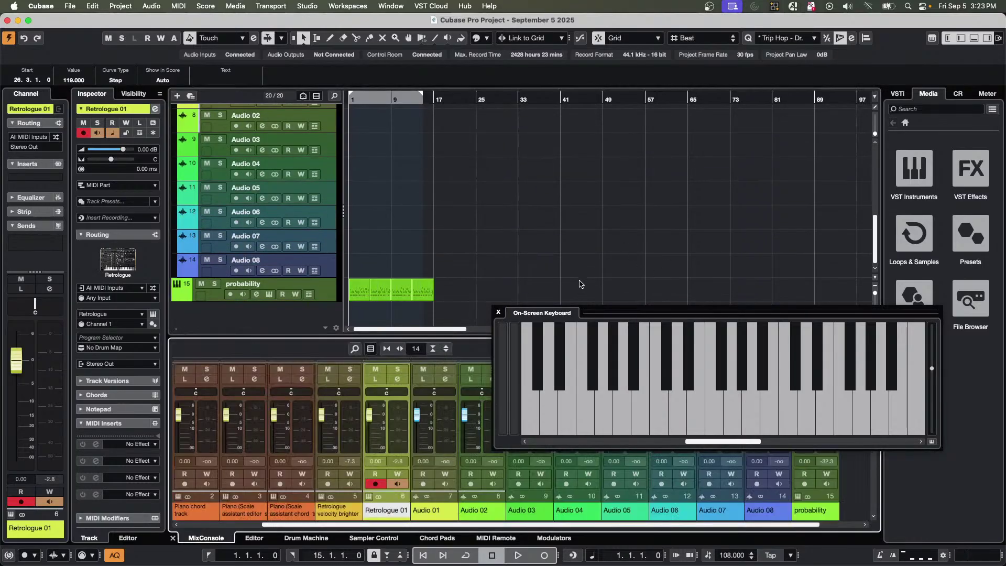
click(499, 313)
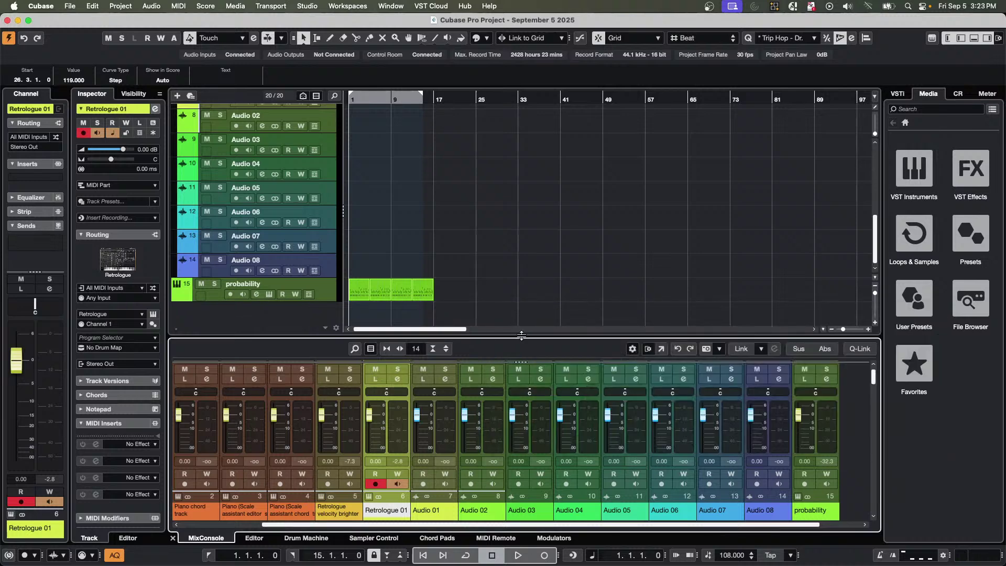
drag(521, 335, 532, 199)
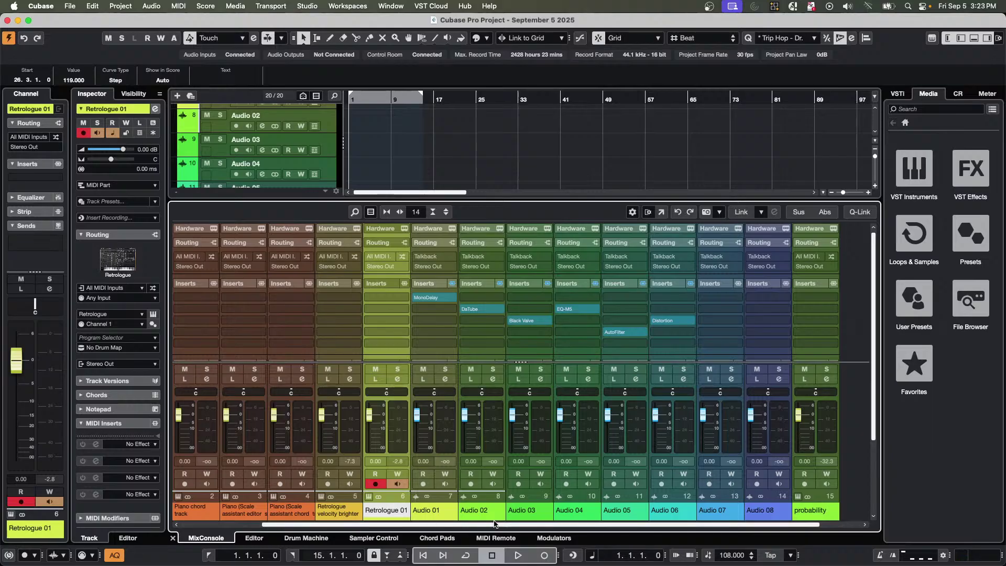
View the nanoKONTROL2 surface in MIDI Remote and look through the tracks of the "open inserts" folder.
click(497, 539)
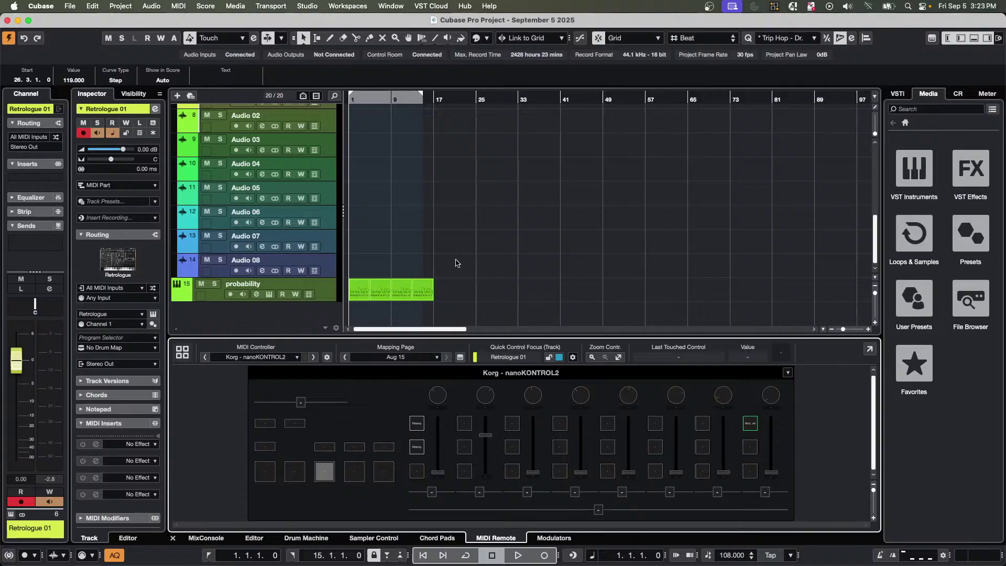
scroll(210, 224, up, 7)
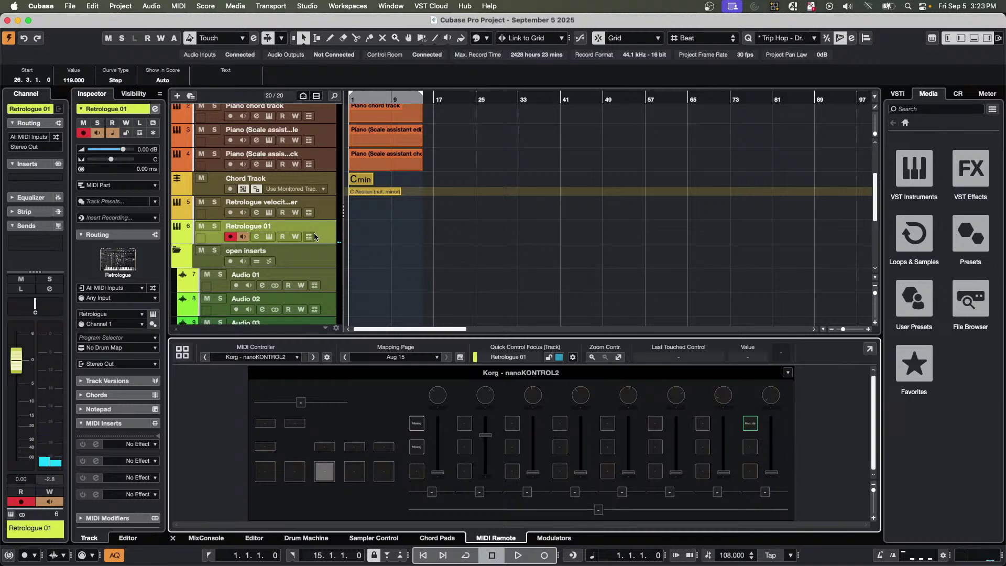
scroll(331, 265, down, 3)
scroll(331, 265, up, 5)
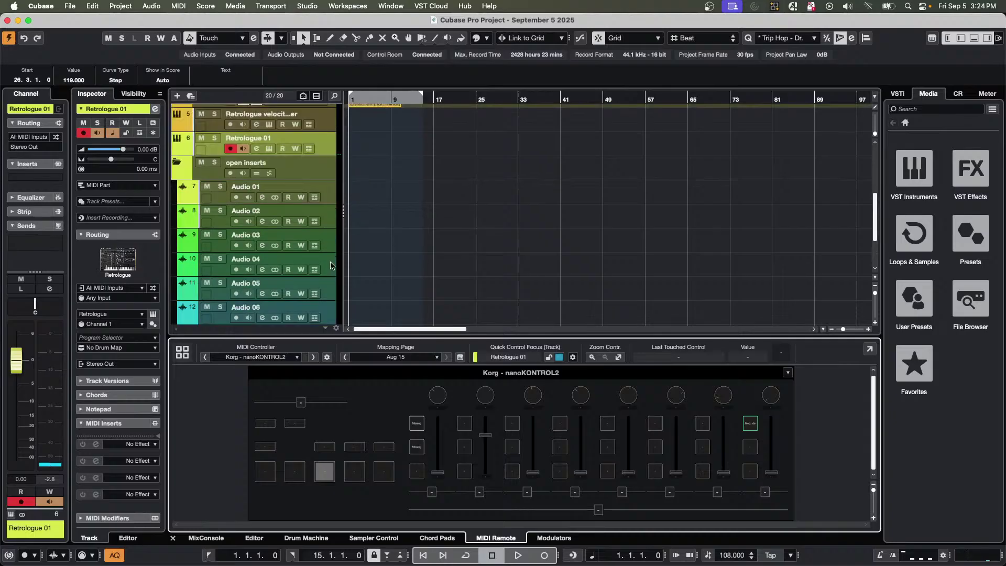
scroll(331, 266, down, 8)
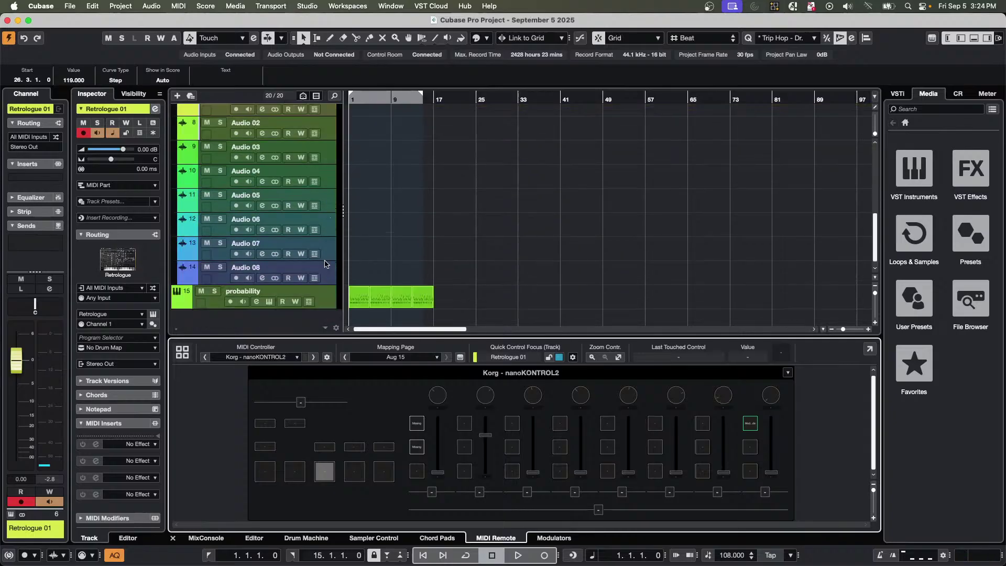
Return to the MixConsole and briefly view the Black Valve insert on Audio 03.
click(206, 538)
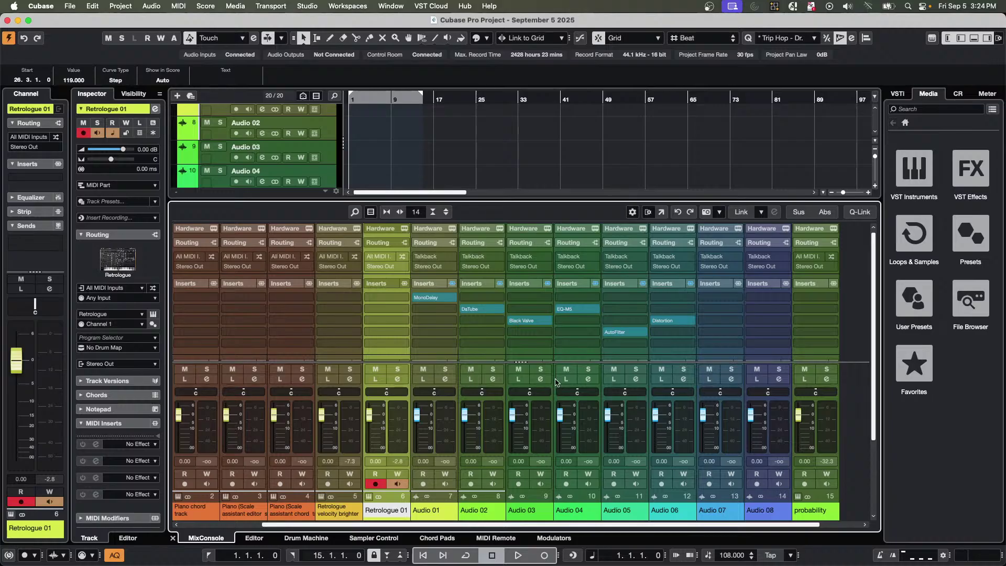
click(536, 322)
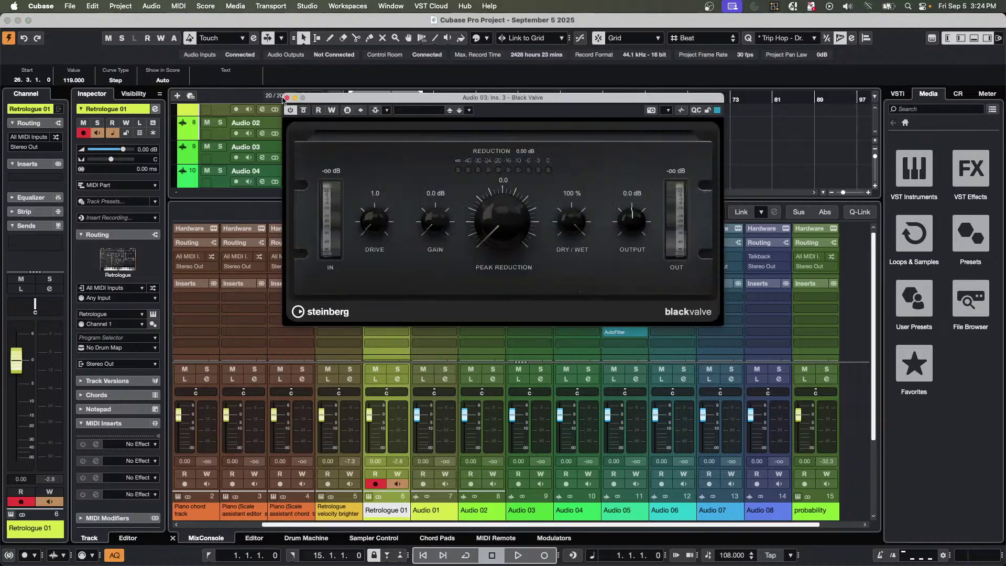
click(286, 98)
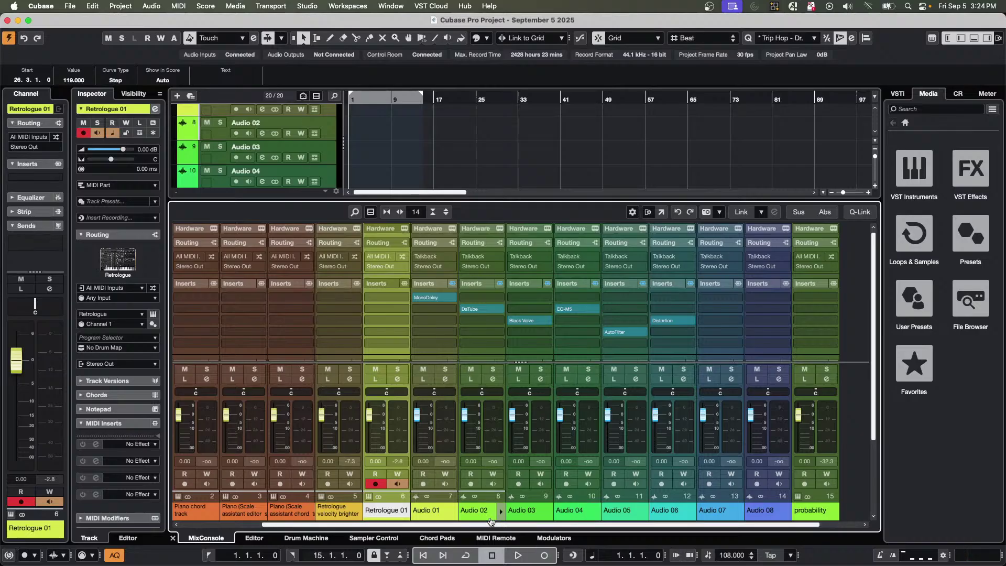
Insert the Frequency EQ on Retrologue 01's first slot and boost band 5 by 20.7 dB at 2.05 kHz with a Q of 5.5.
drag(490, 525, 386, 527)
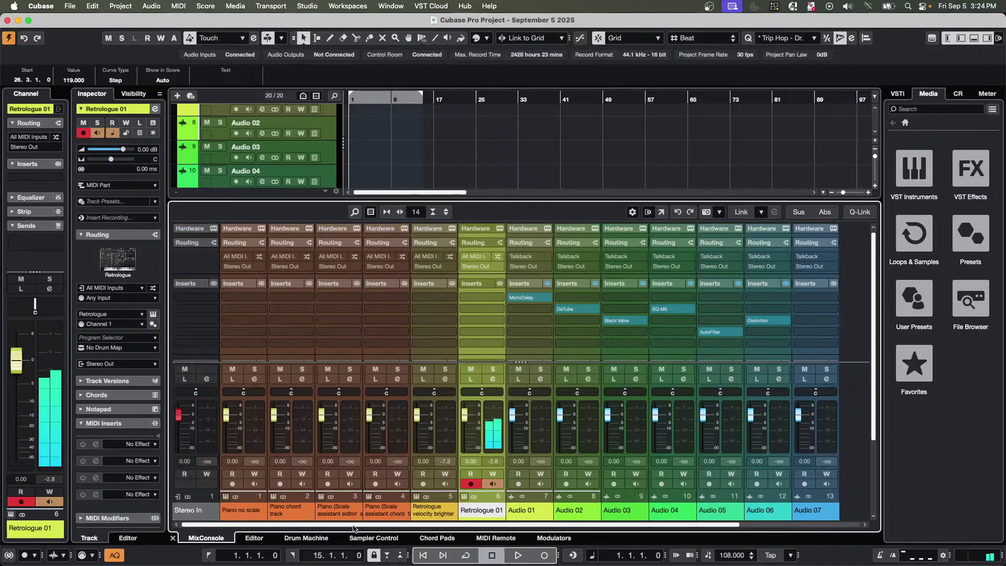
click(504, 303)
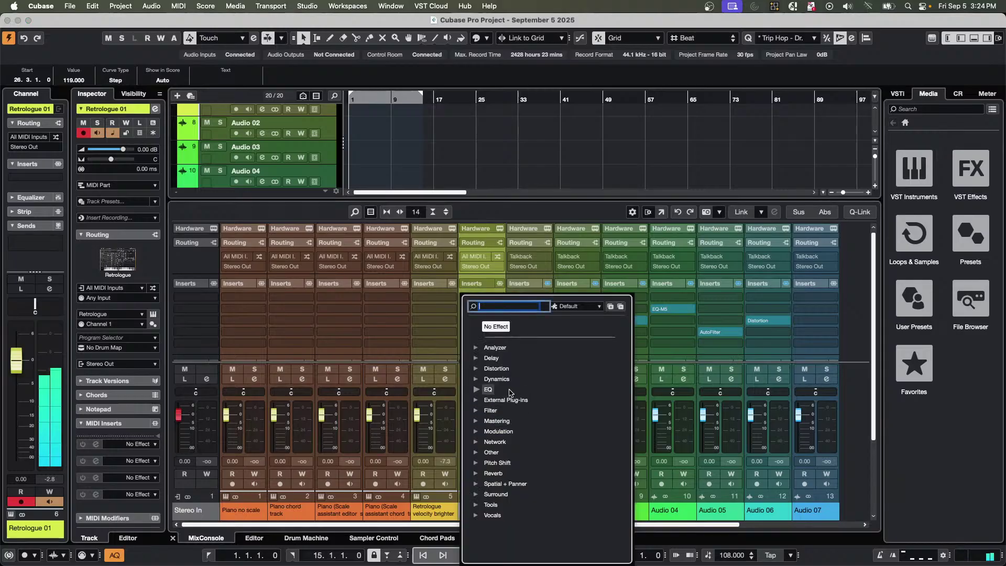
click(476, 391)
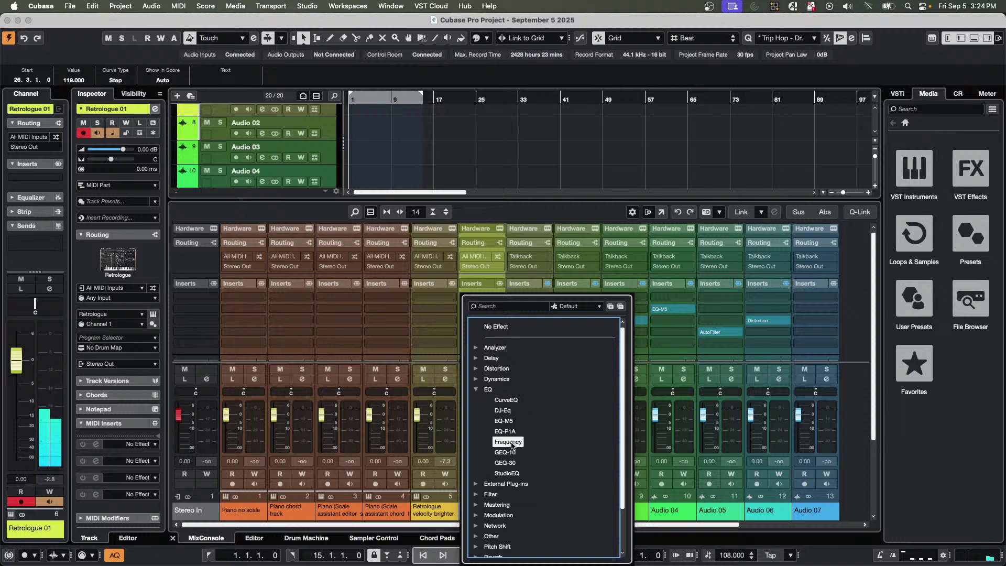
click(510, 442)
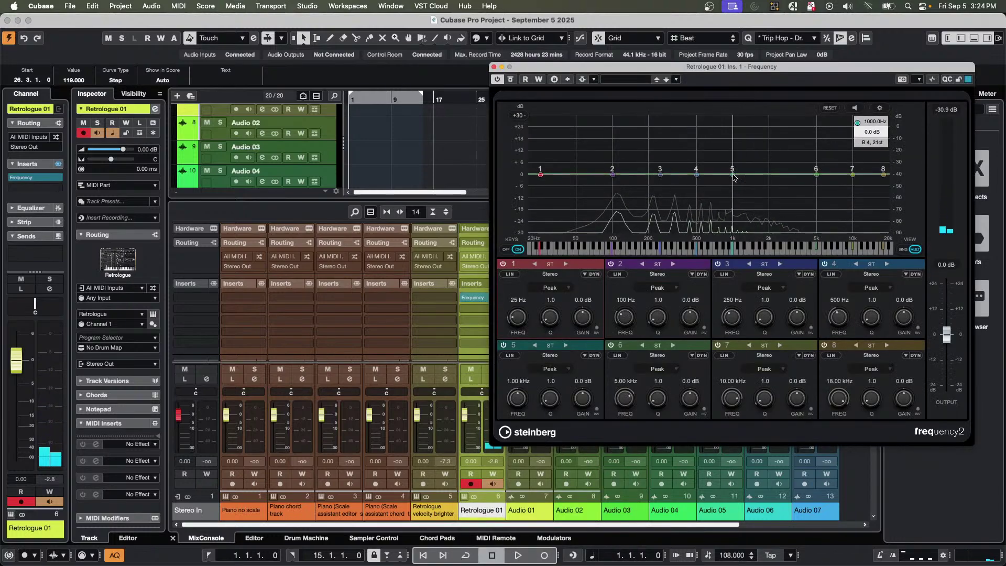
drag(733, 174, 771, 135)
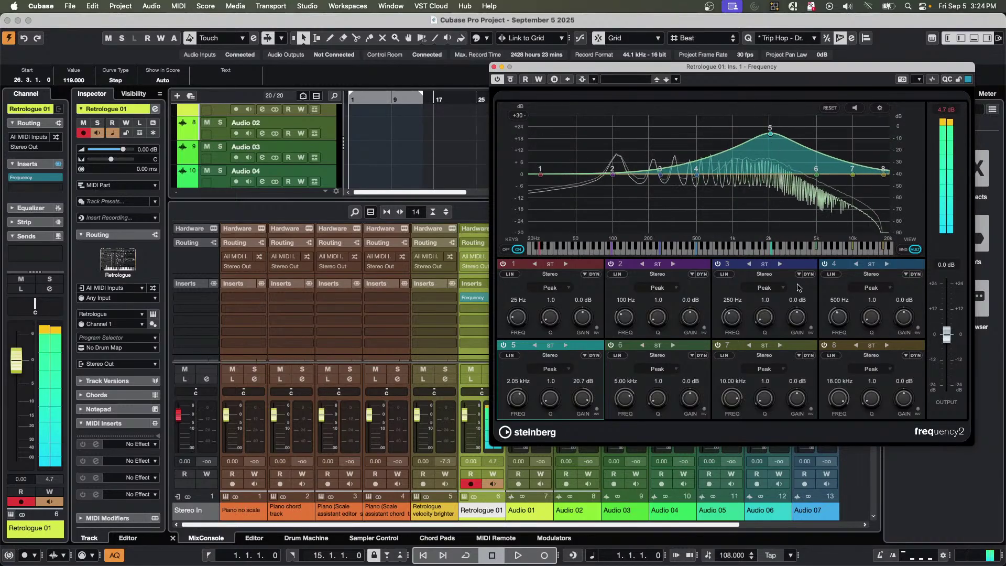
drag(560, 405, 723, 162)
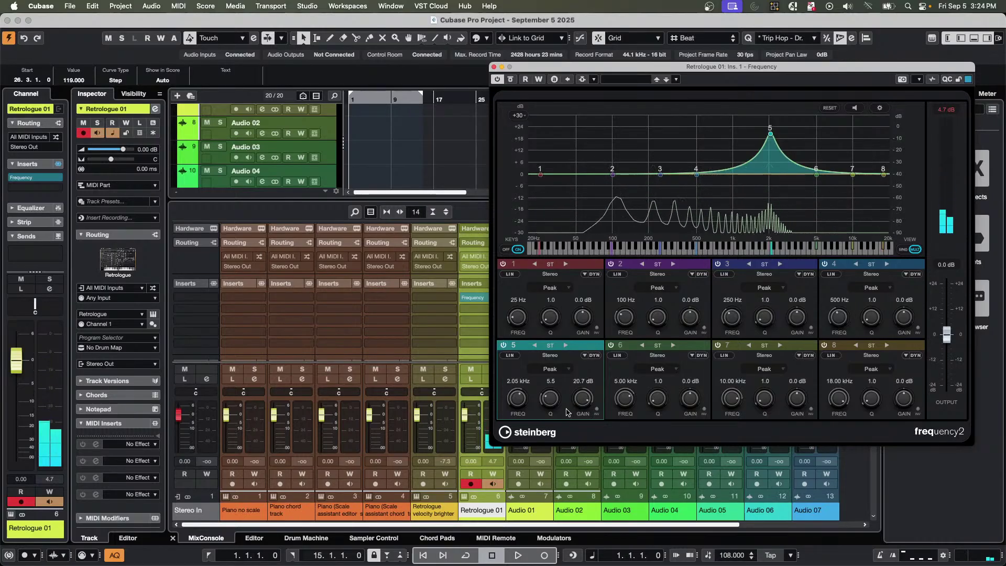
Map Frequency's band 5 on/off switch to a nanoKONTROL2 button on the Aug 15 page, then close the assistant and EQ windows.
right_click(505, 349)
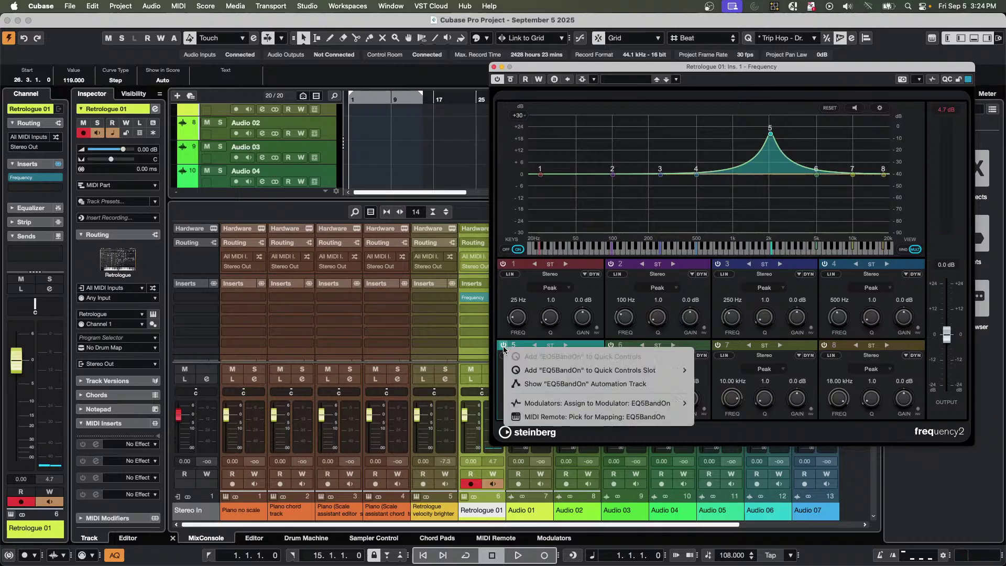
click(616, 417)
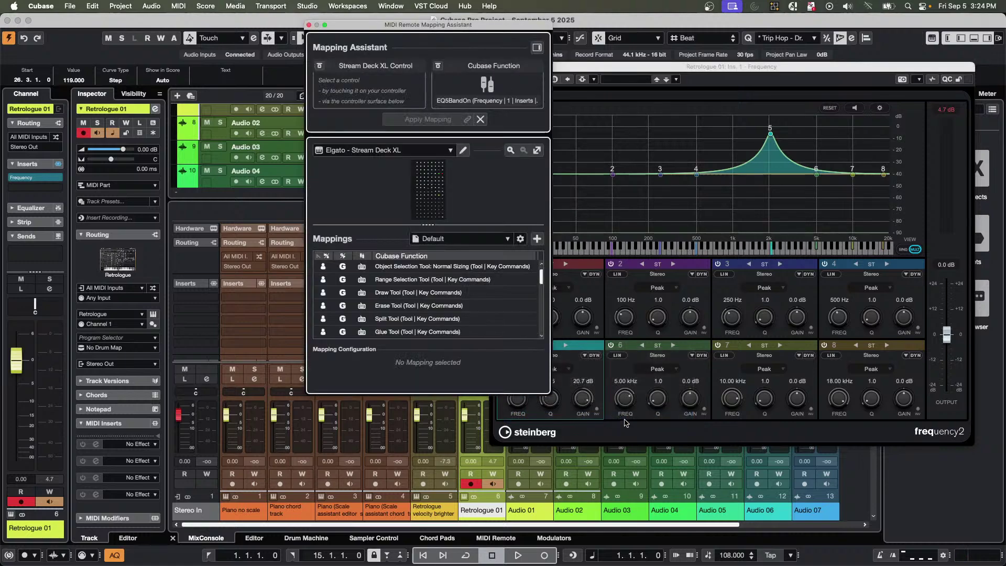
click(396, 151)
click(384, 161)
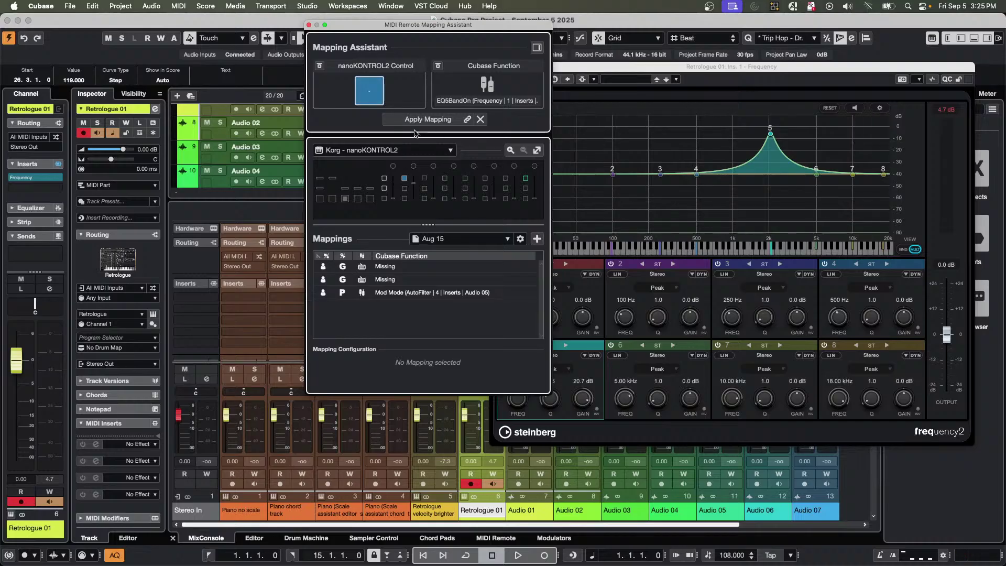
click(427, 120)
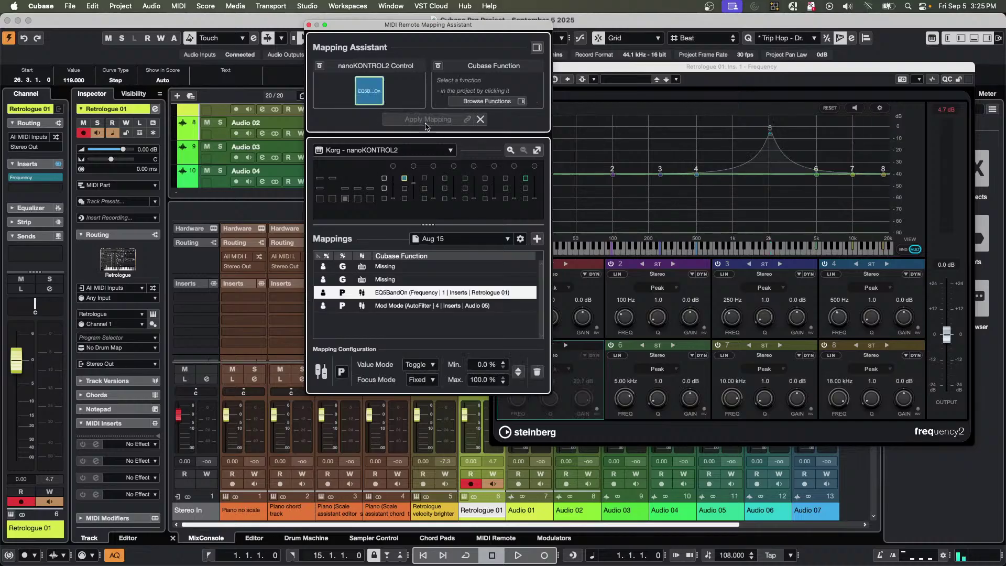
click(309, 25)
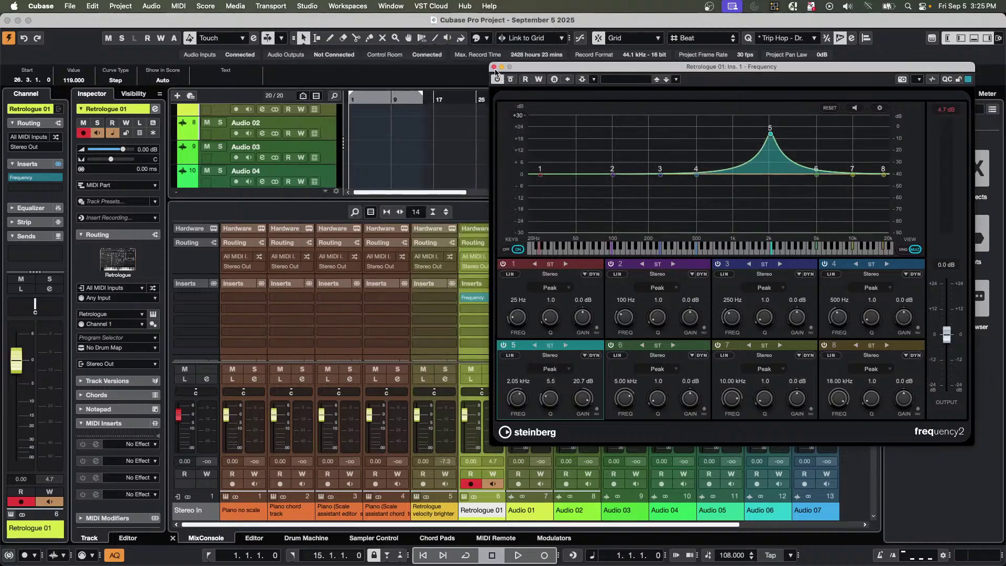
click(494, 67)
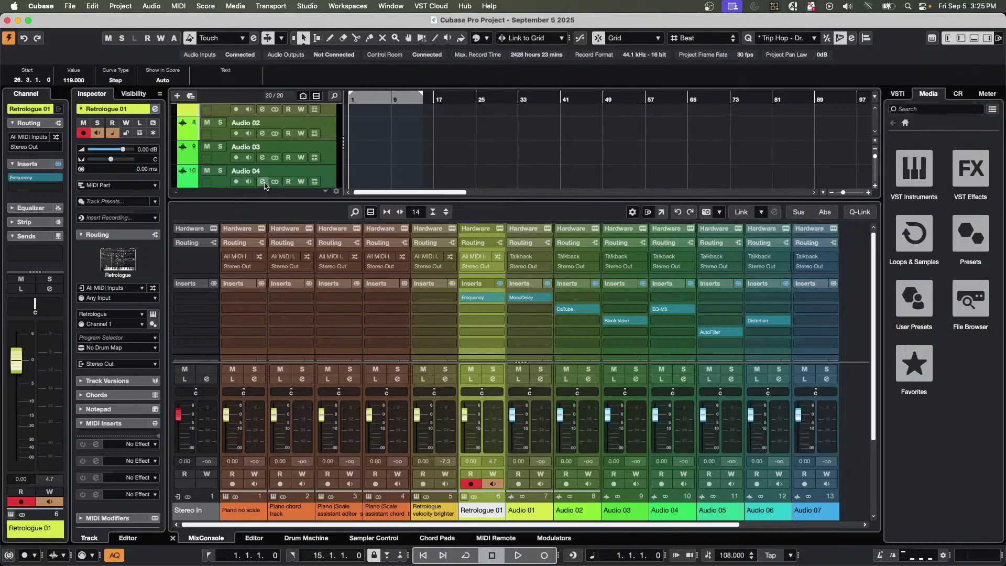
Copy the Frequency insert from Retrologue 01 to the first insert slot of Audio 03.
mouse_move(480, 302)
drag(483, 303, 621, 300)
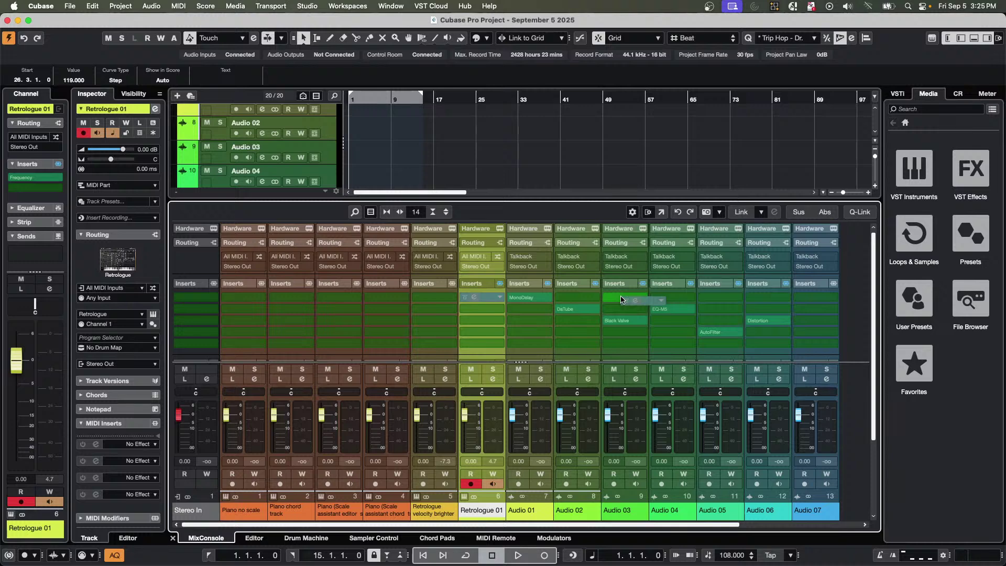
drag(621, 300, 622, 300)
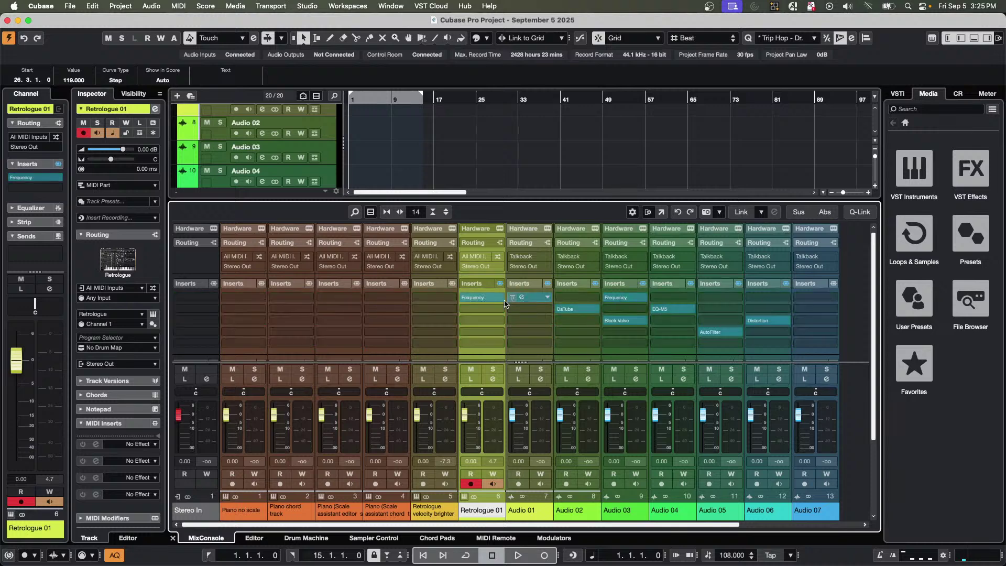
Set band 5 of Audio 03's Frequency insert to a cut of -21.0 dB at 2.03 kHz.
click(619, 299)
mouse_move(543, 131)
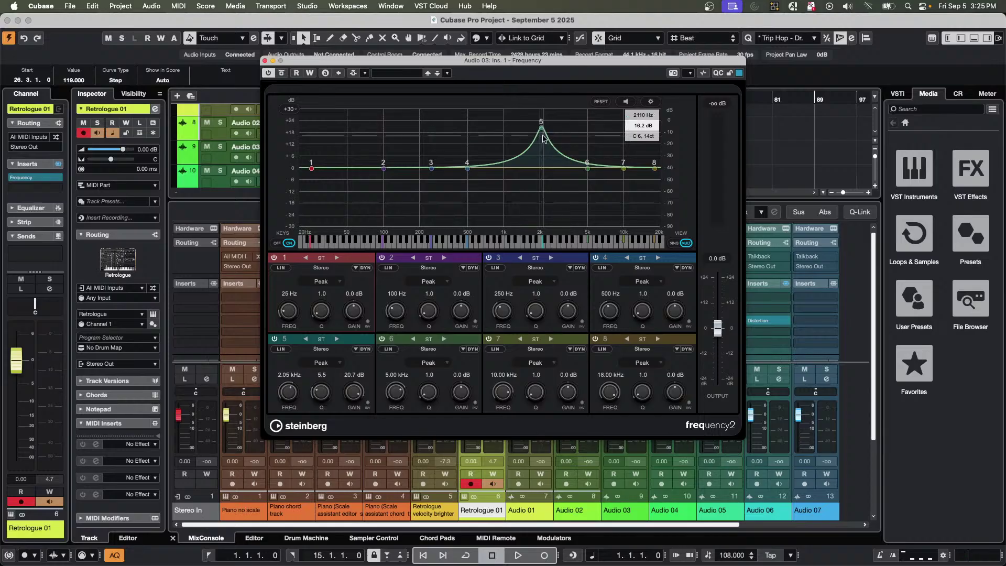
drag(543, 131, 547, 205)
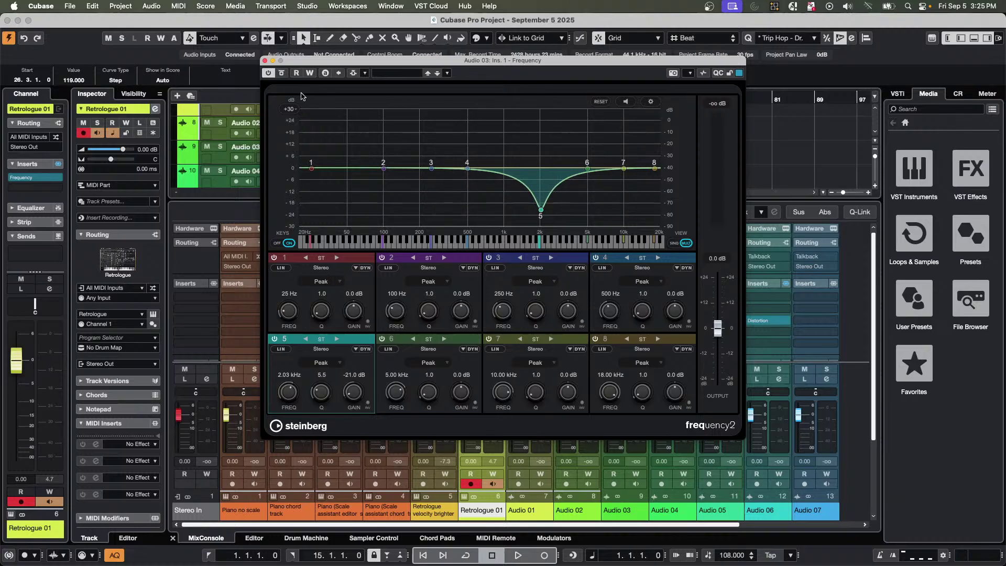
Close the Audio 03 Frequency editor and examine the Frequency EQ inserted on Retrologue 01.
click(264, 61)
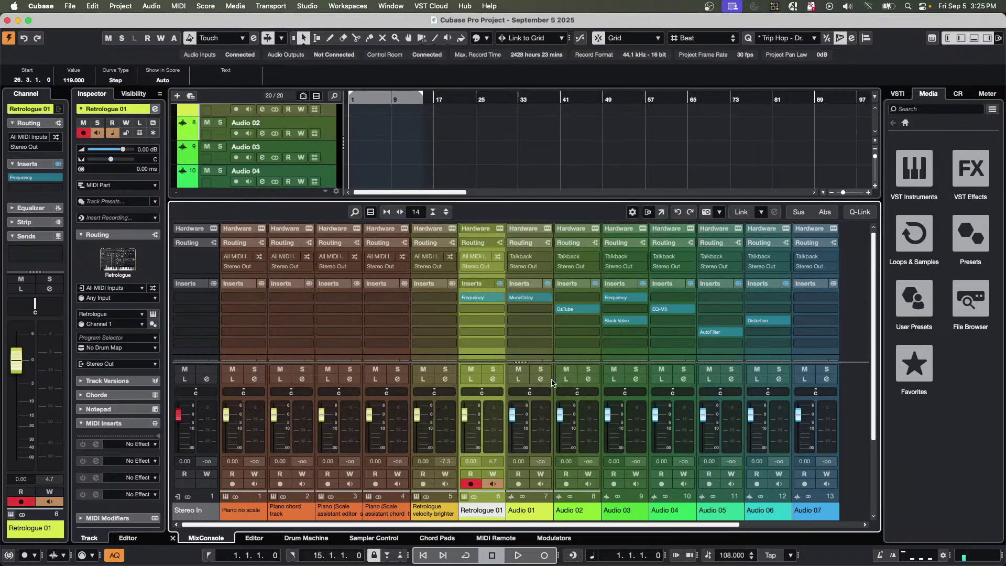
click(489, 303)
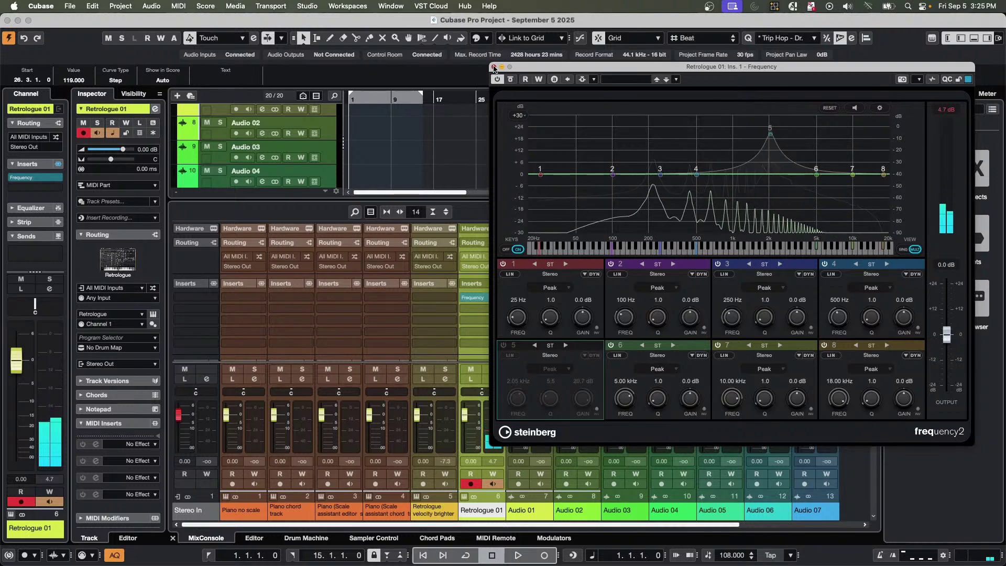
click(494, 67)
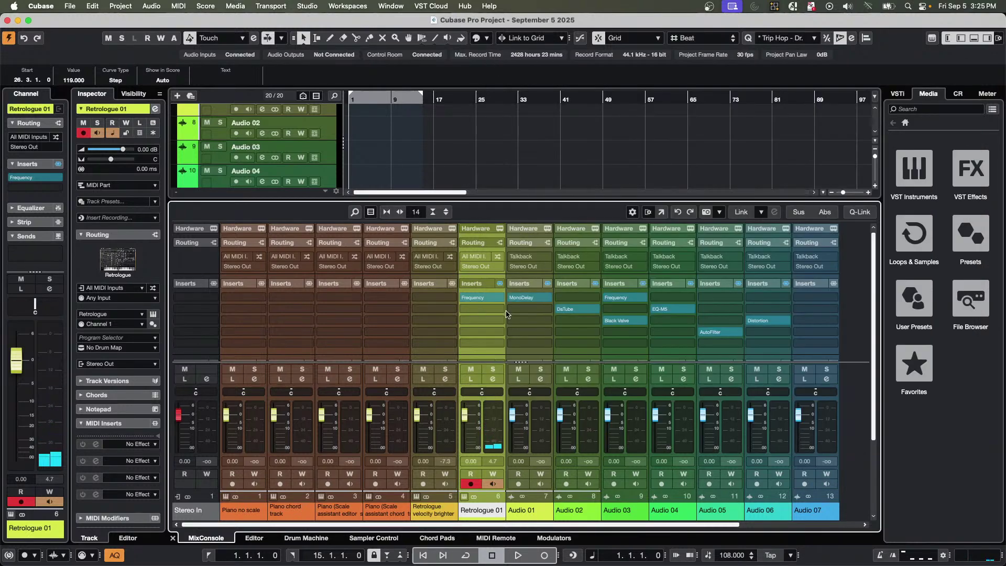
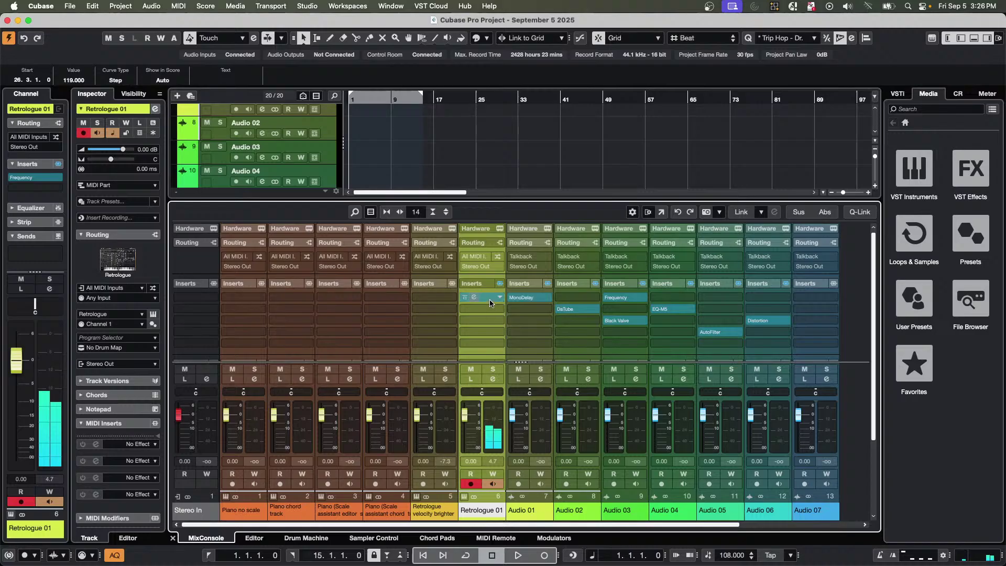
click(490, 303)
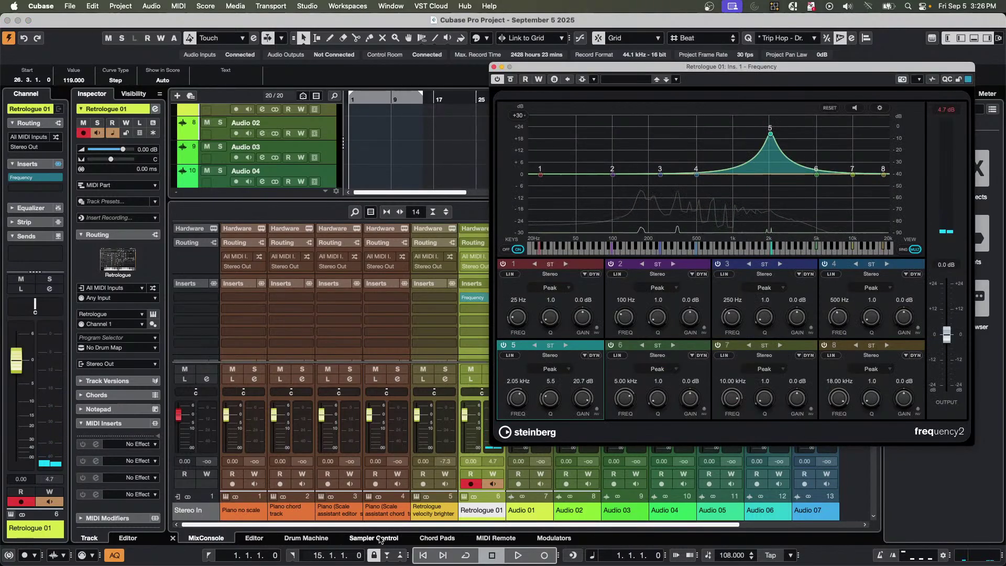
Show the MIDI Remote surface for the Korg nanoKONTROL2 and close the Retrologue 01 Frequency editor.
click(496, 538)
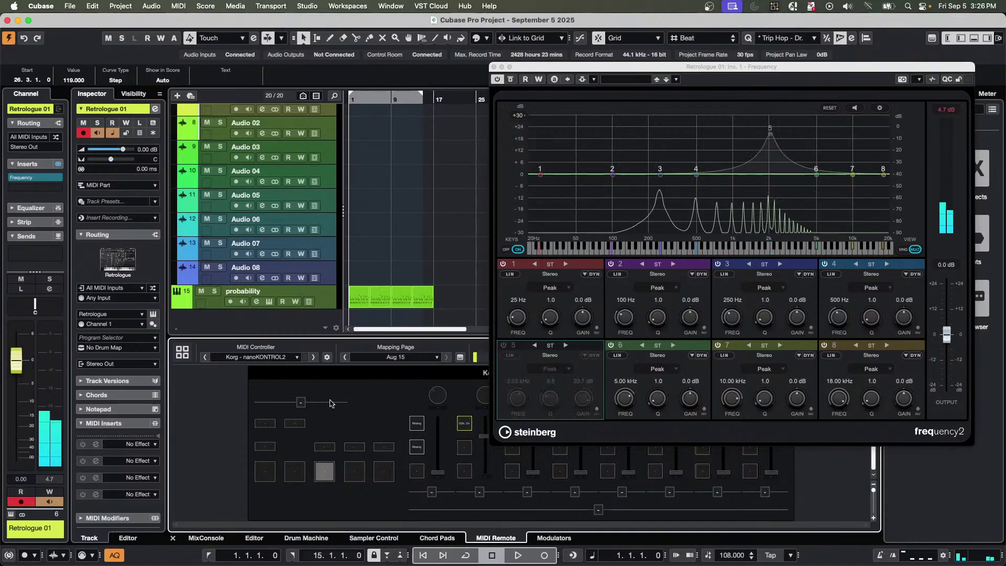
click(494, 67)
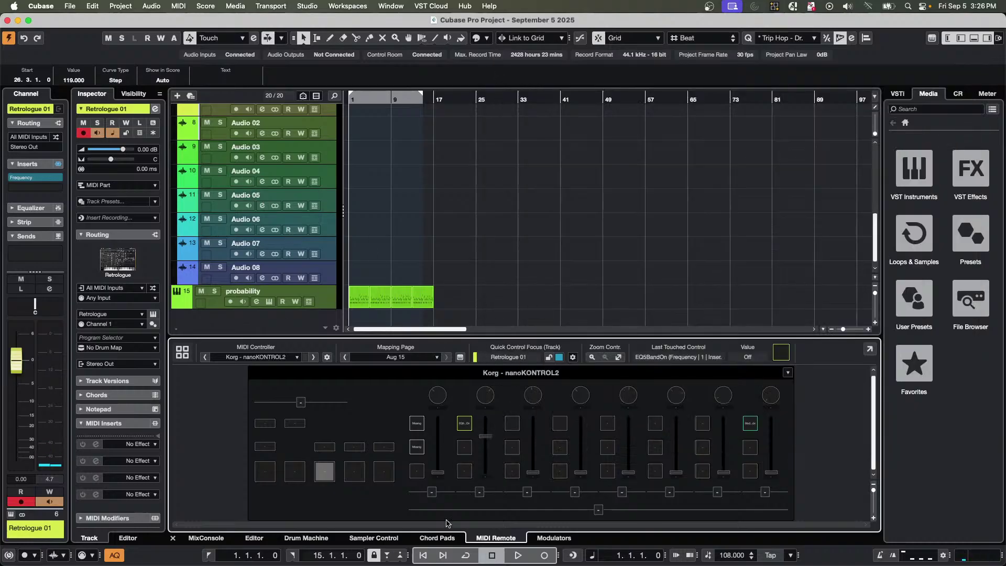
Select the Audio 03 track, examine band 5 in its Frequency insert and close the editor.
click(331, 230)
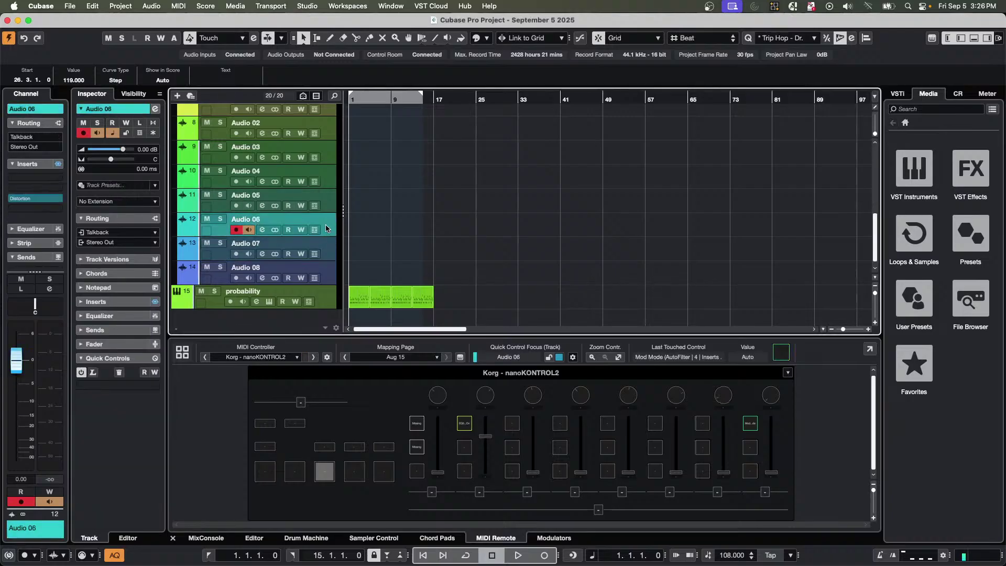
click(321, 206)
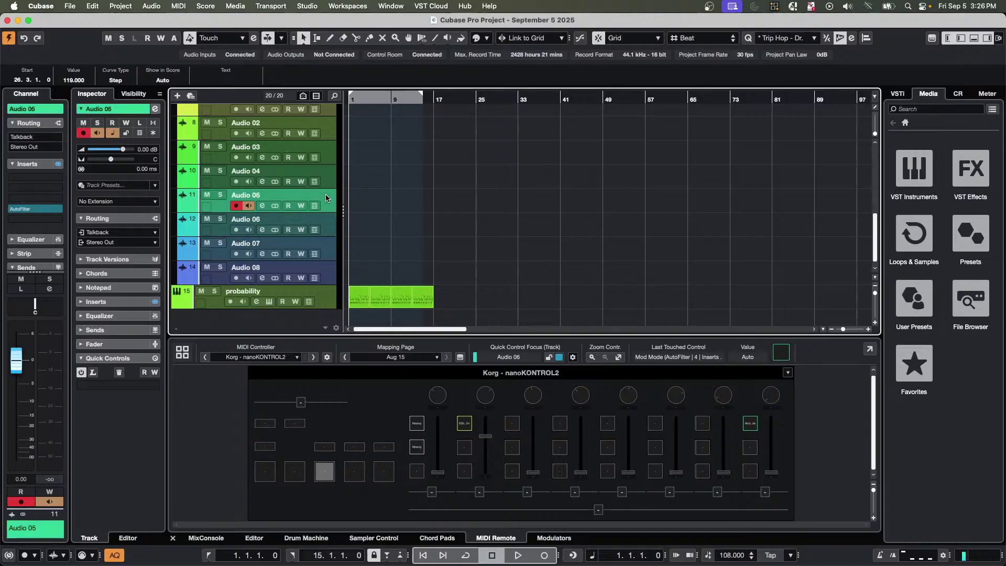
click(326, 176)
click(331, 161)
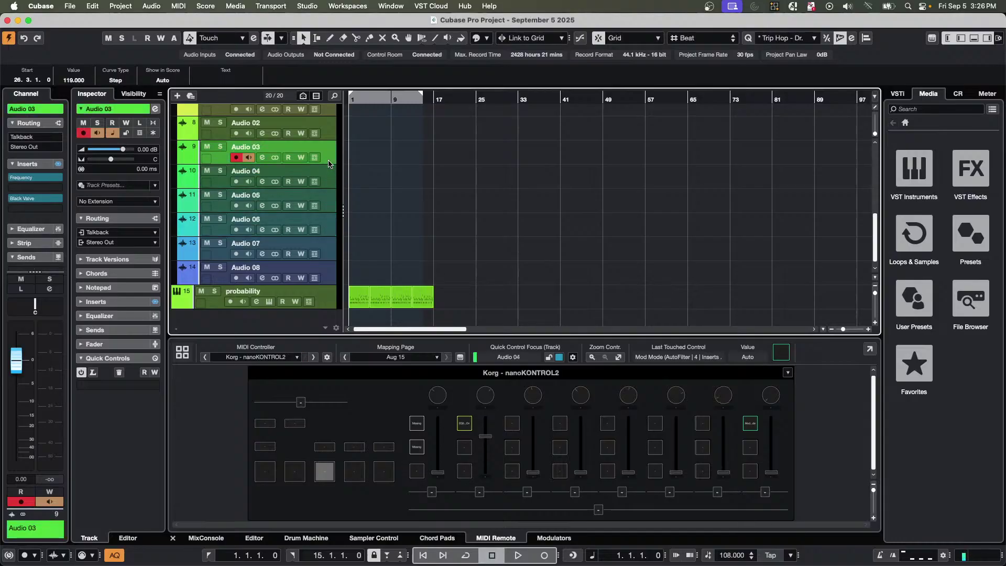
click(42, 184)
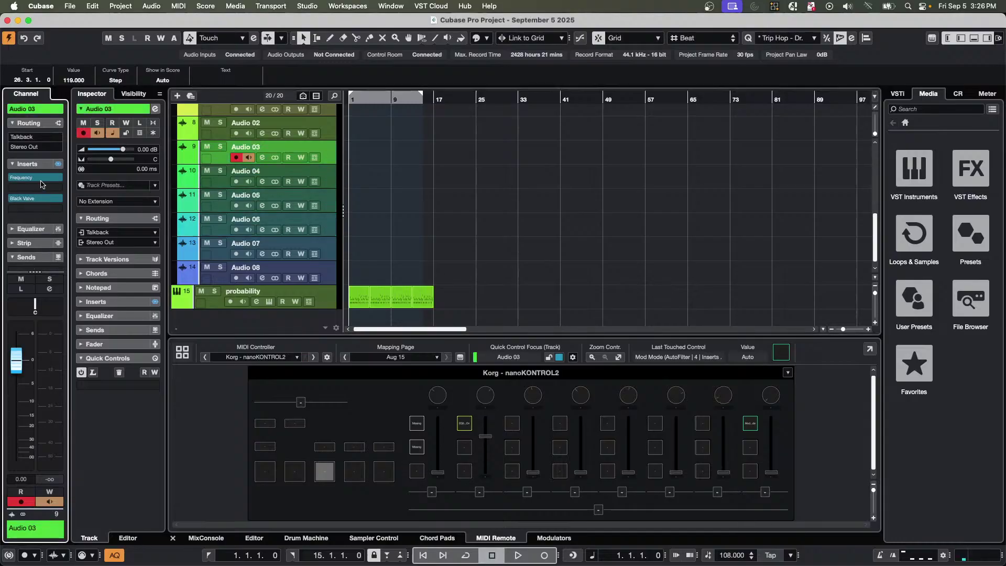
click(46, 181)
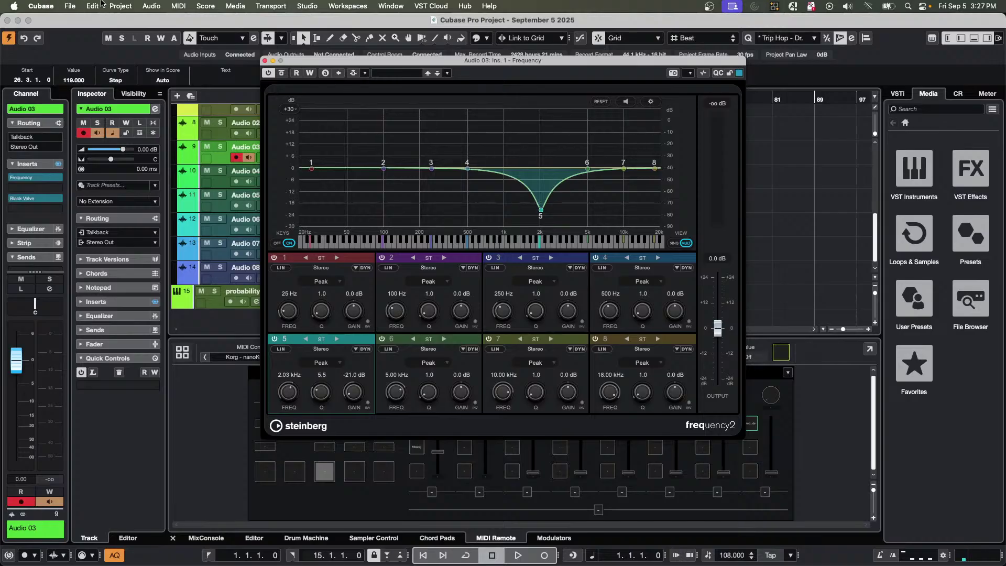
drag(353, 59, 559, 74)
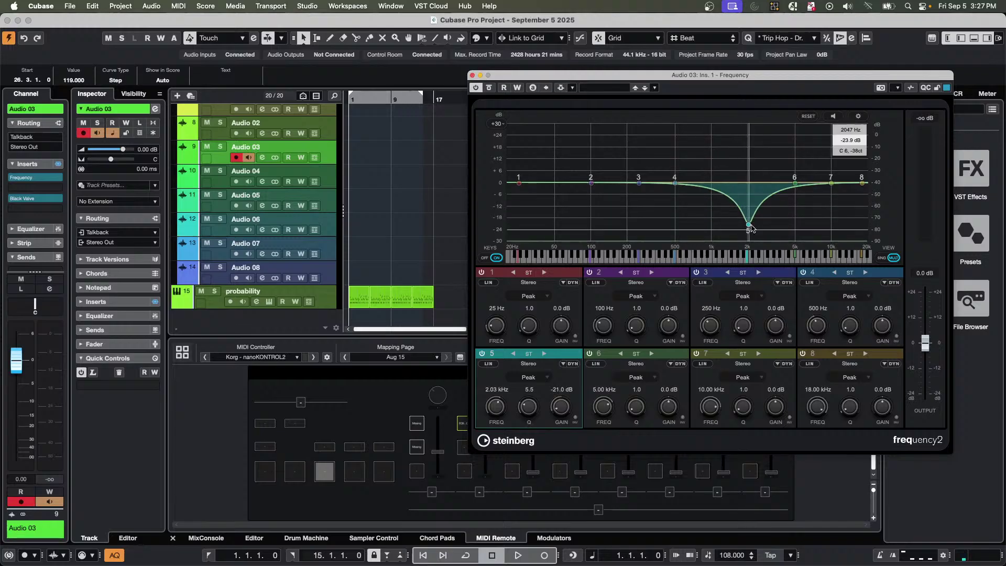
click(473, 76)
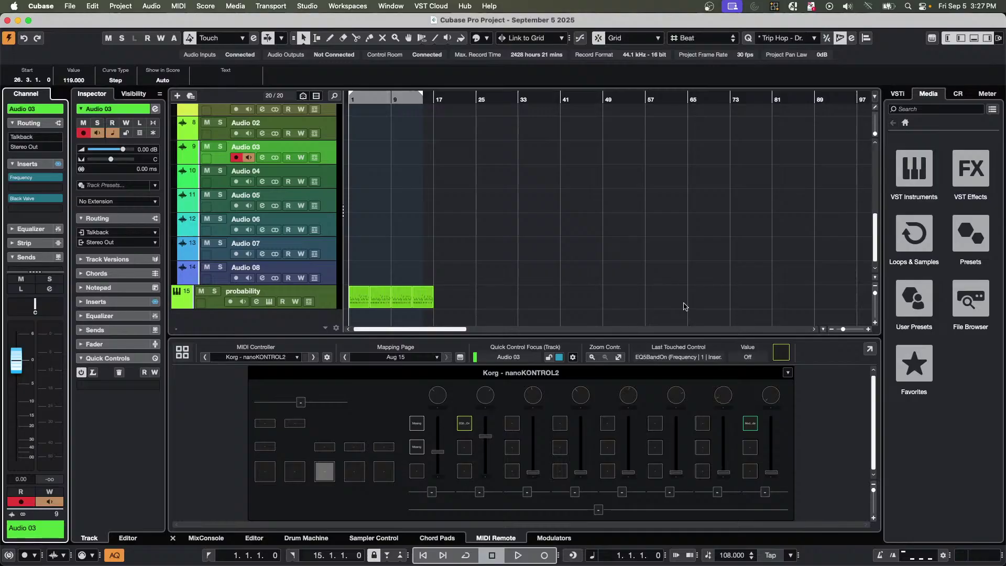
Select the Retrologue 01 track and open both its instrument editor and its Frequency insert.
scroll(270, 178, up, 4)
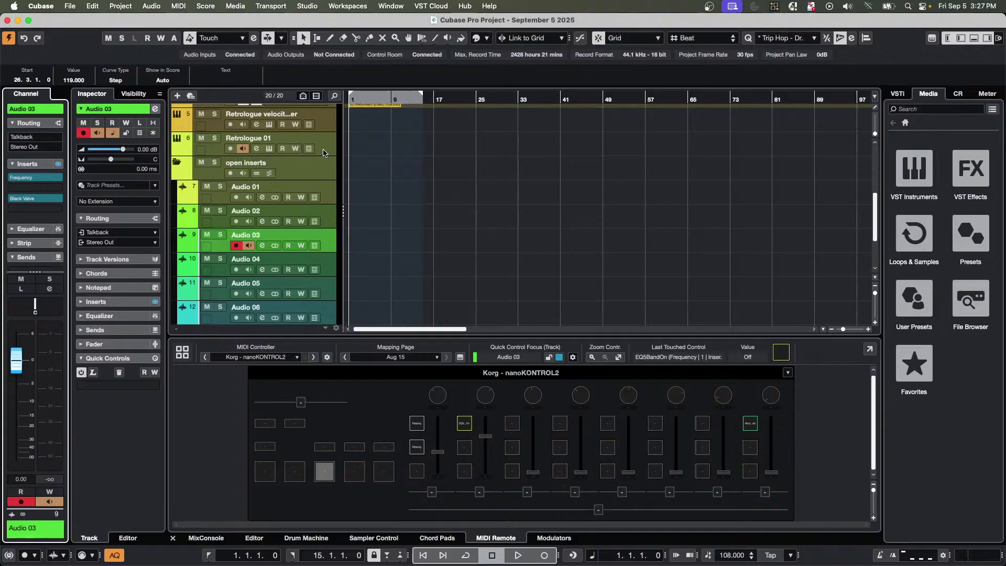
click(323, 153)
click(270, 149)
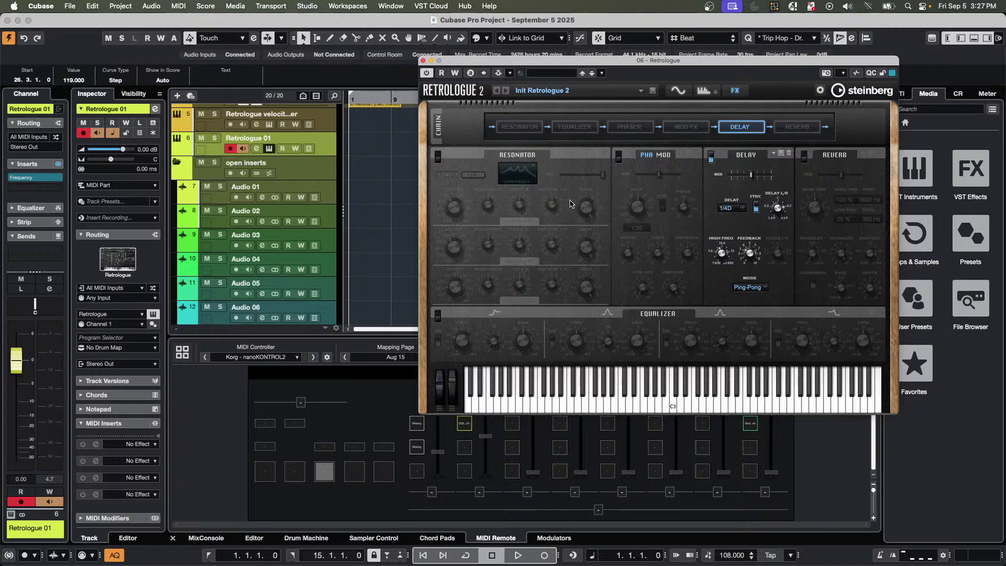
click(39, 178)
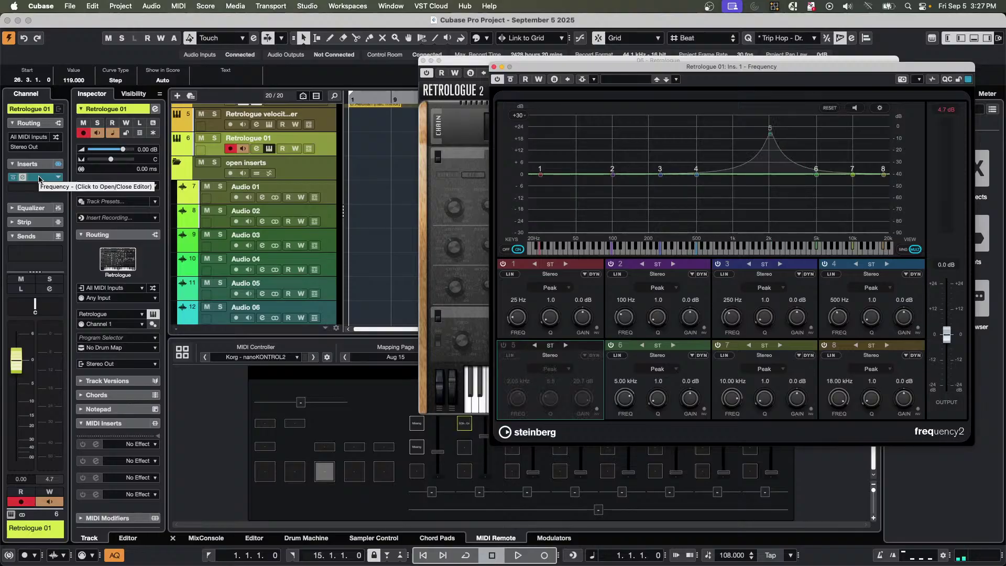
Map Frequency band 5's on/off parameter (EQ5BandOn) to the nanoKONTROL2's upper button on the second channel, then close the assistant and EQ editor.
right_click(505, 346)
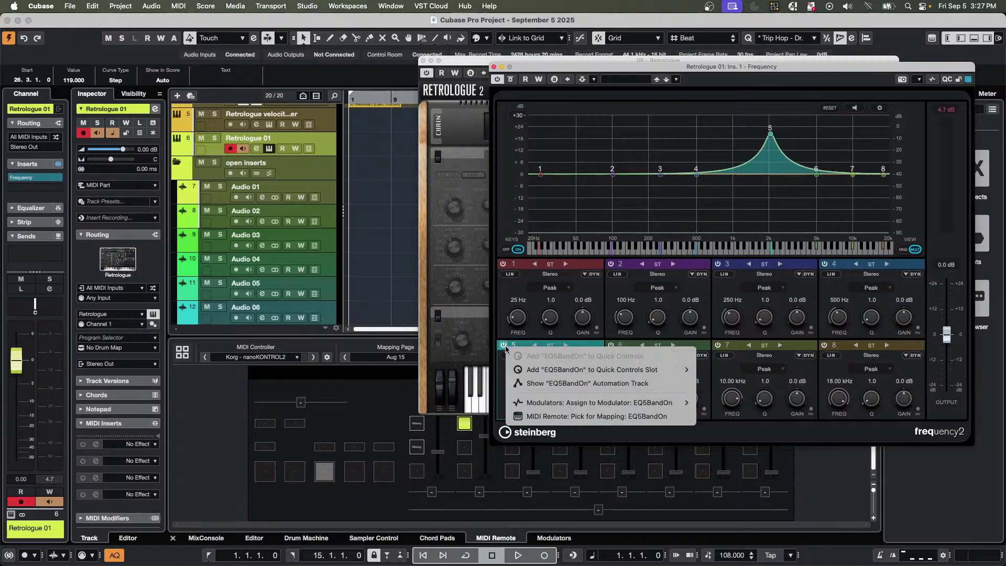
click(610, 420)
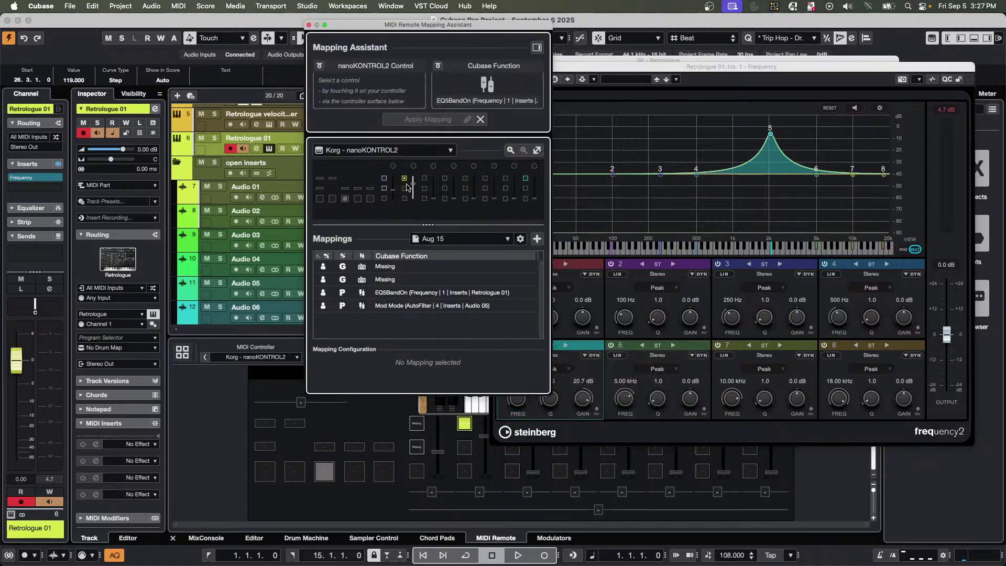
click(421, 120)
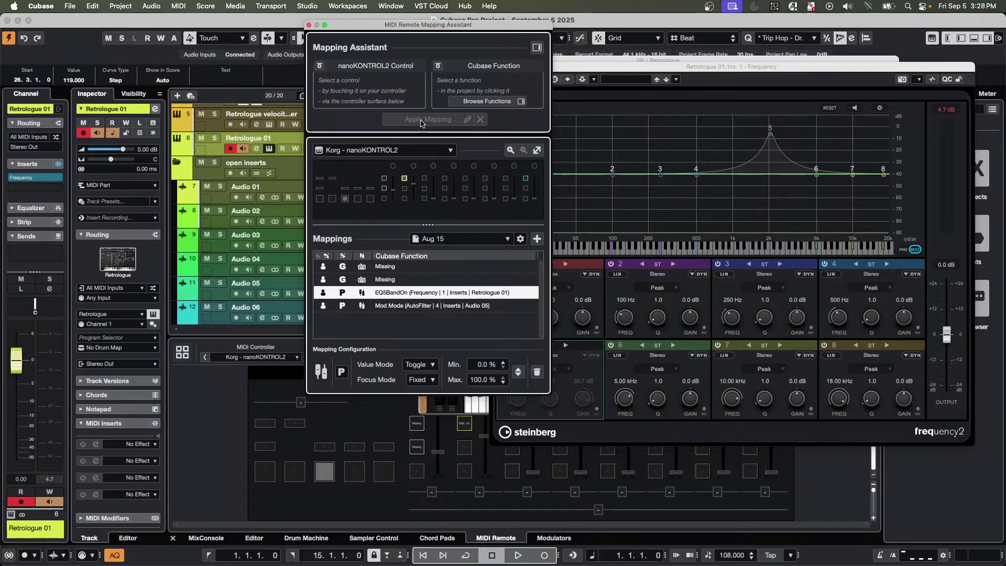
click(309, 26)
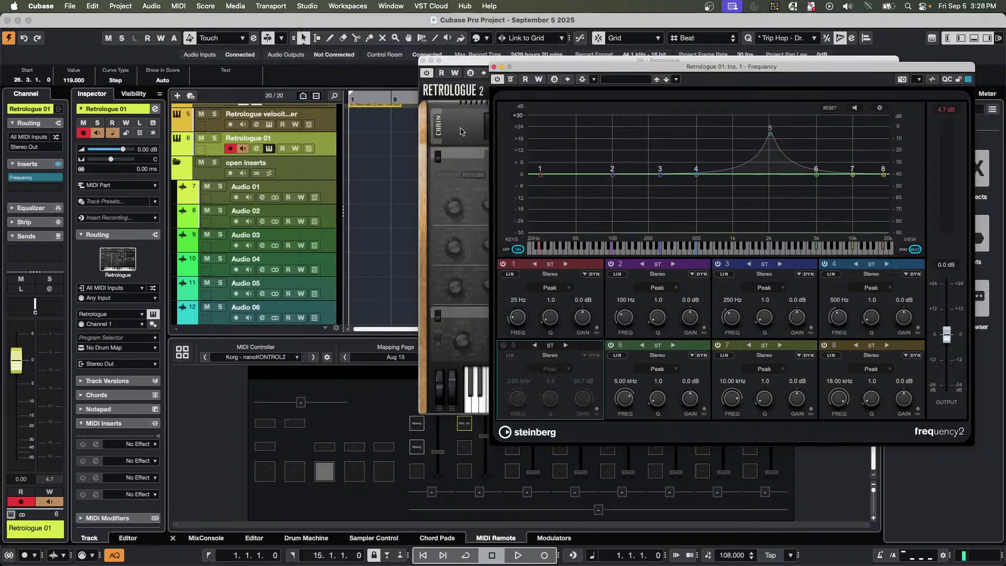
click(493, 68)
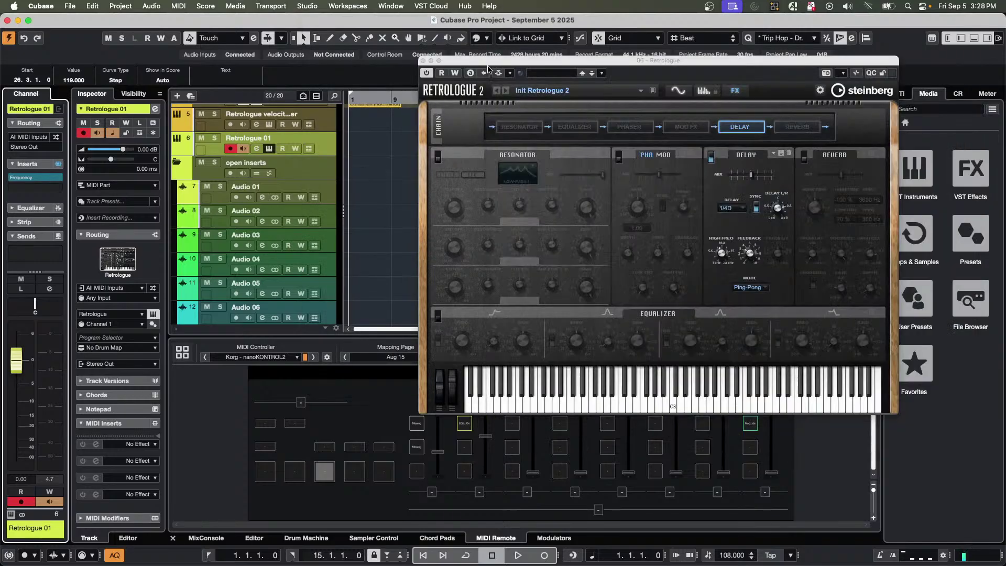
Turn off monitoring and record enable on the Retrologue 01 track and close its instrument editor.
click(243, 148)
click(230, 148)
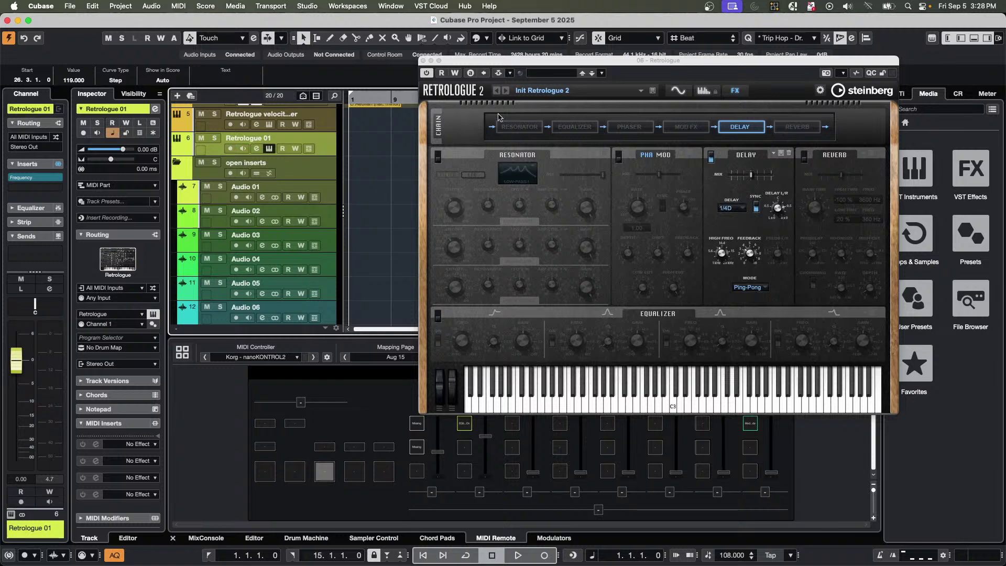
click(424, 61)
scroll(424, 187, up, 5)
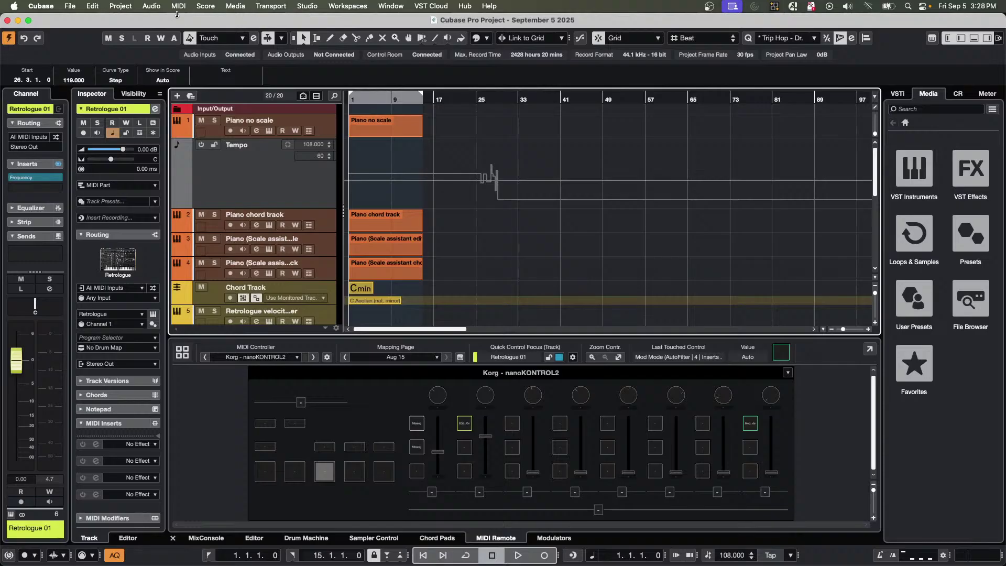
Revert the September 5 2025 project to its last saved version.
click(71, 7)
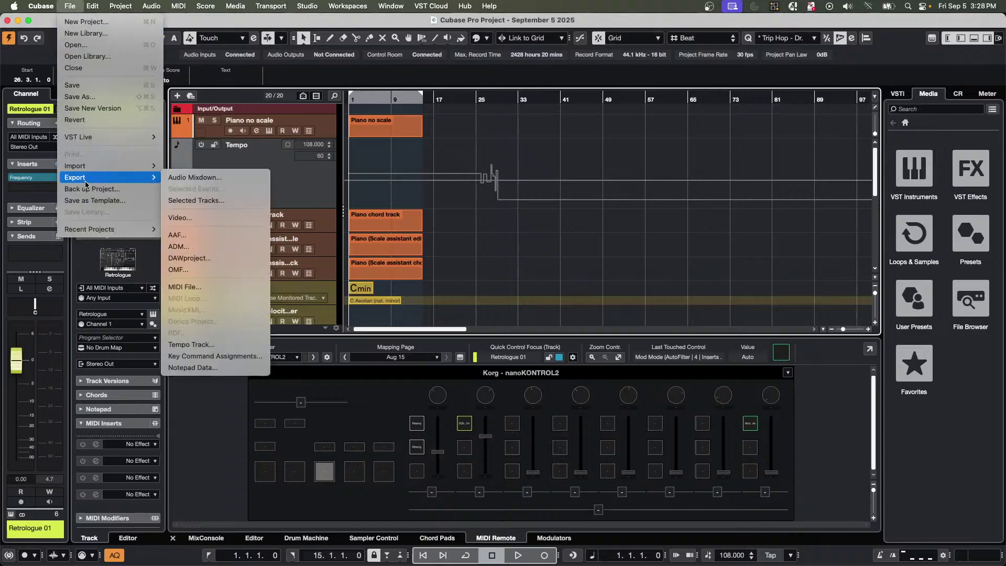
mouse_move(89, 230)
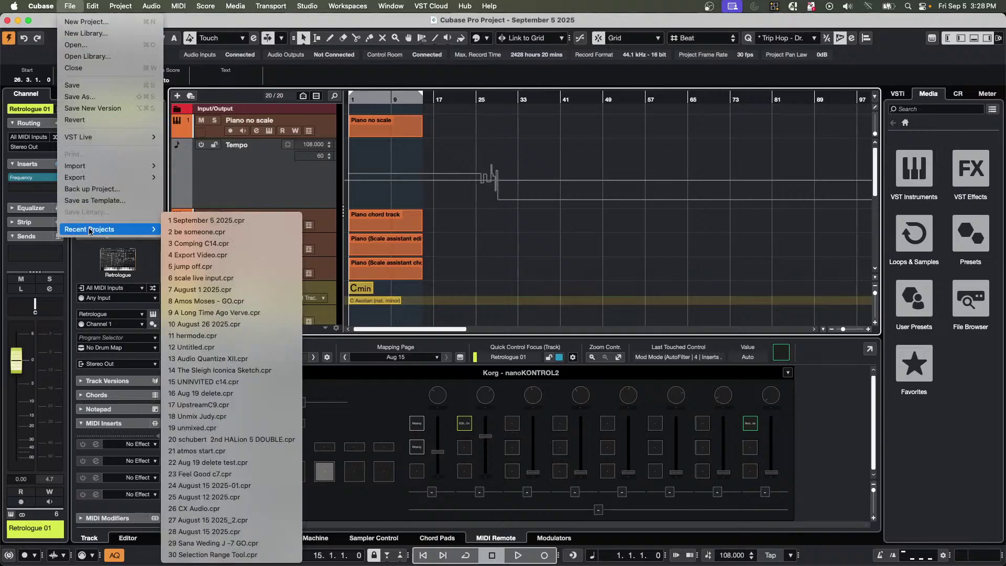
mouse_move(82, 135)
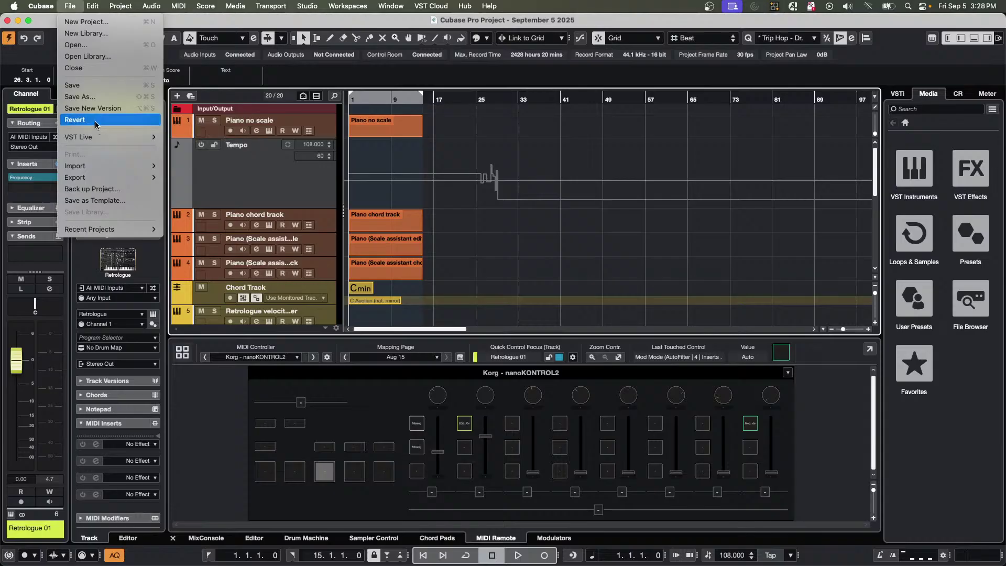
click(87, 120)
click(578, 204)
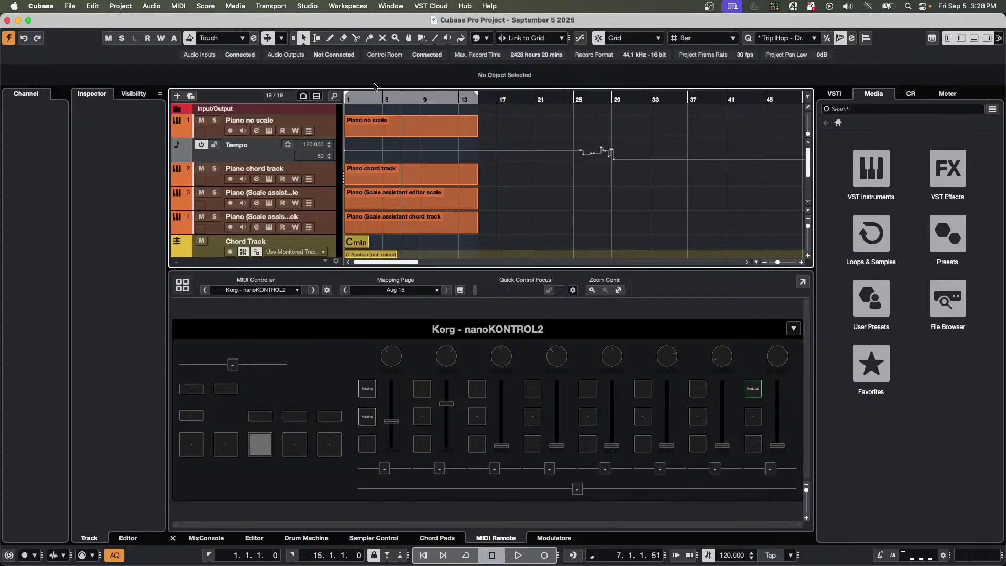
Open the Piano chord track part in the Key Editor and inspect its Scale Assistant and Chord Editing settings.
click(356, 99)
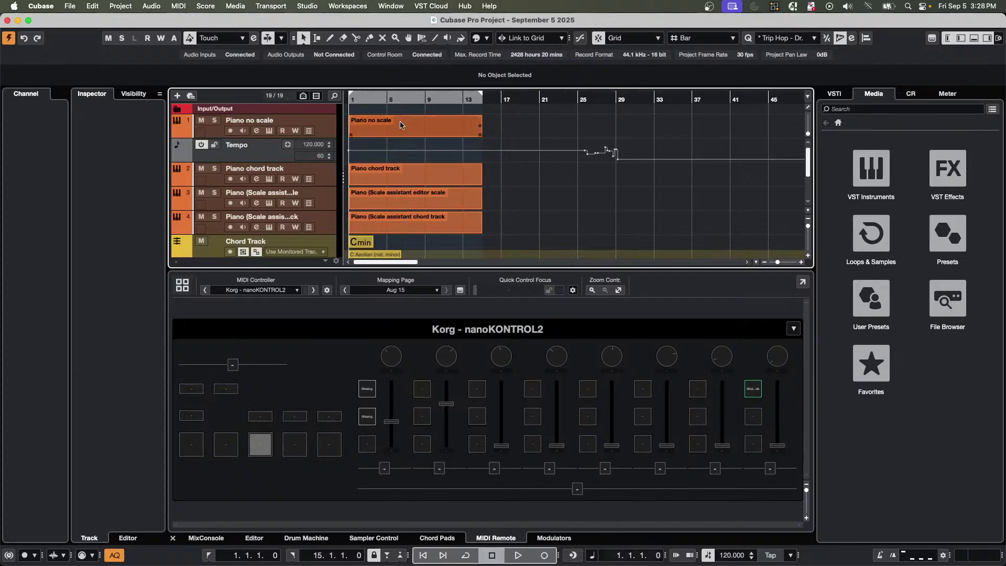
click(324, 173)
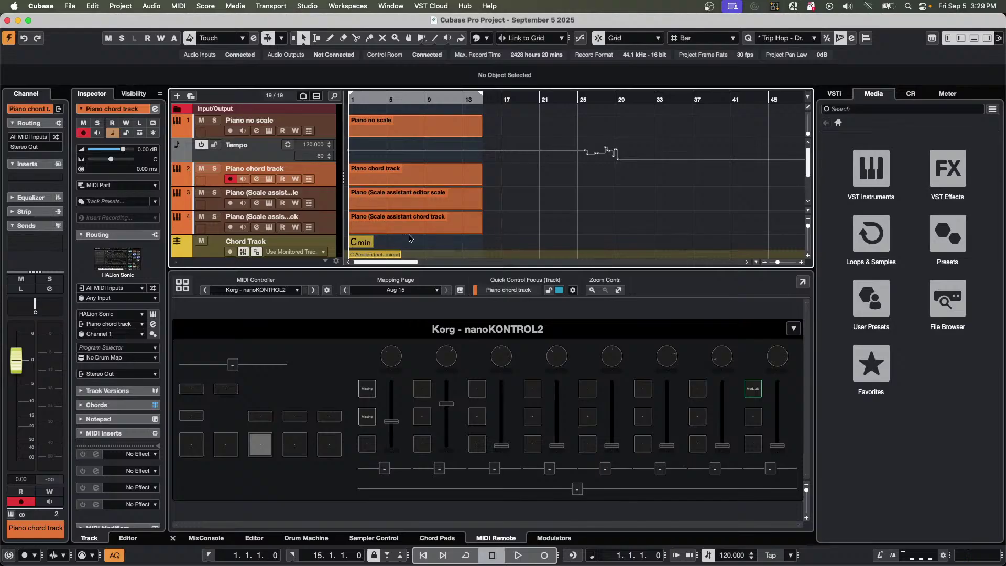
double_click(388, 183)
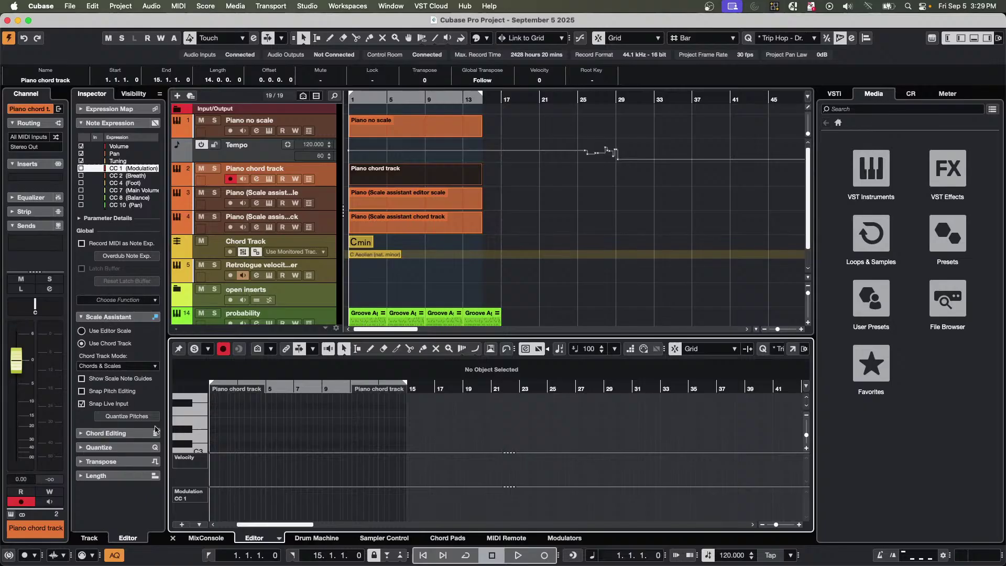
click(108, 434)
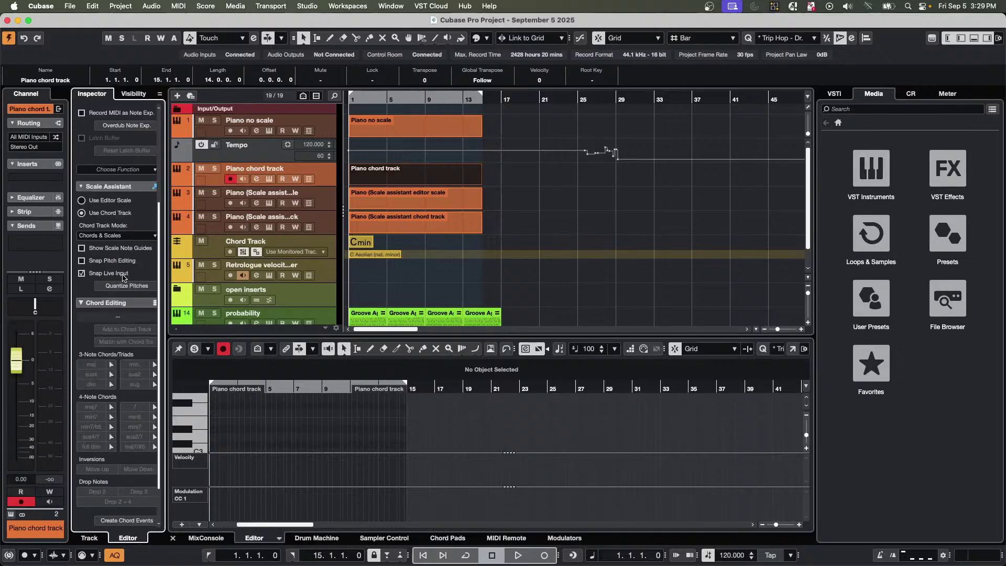
click(124, 303)
Show the Piano chord track's Chords settings and open the C Aeolian scale event on the Chord Track.
click(327, 175)
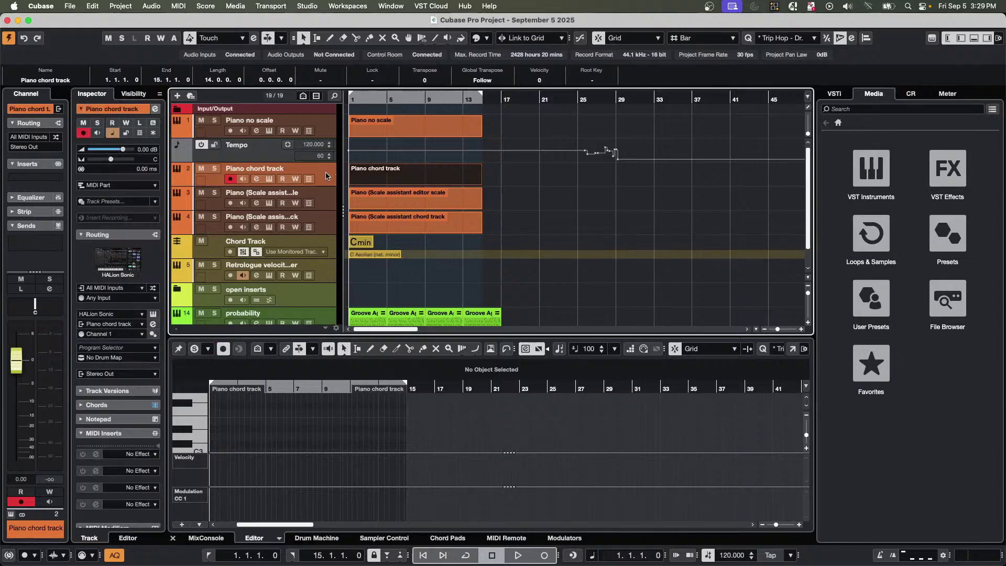
click(119, 407)
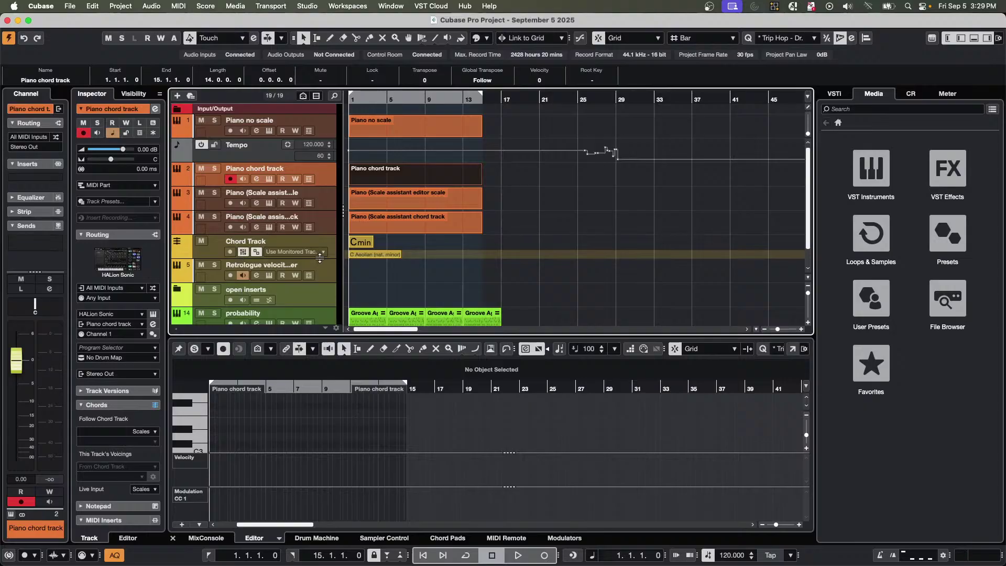
double_click(375, 256)
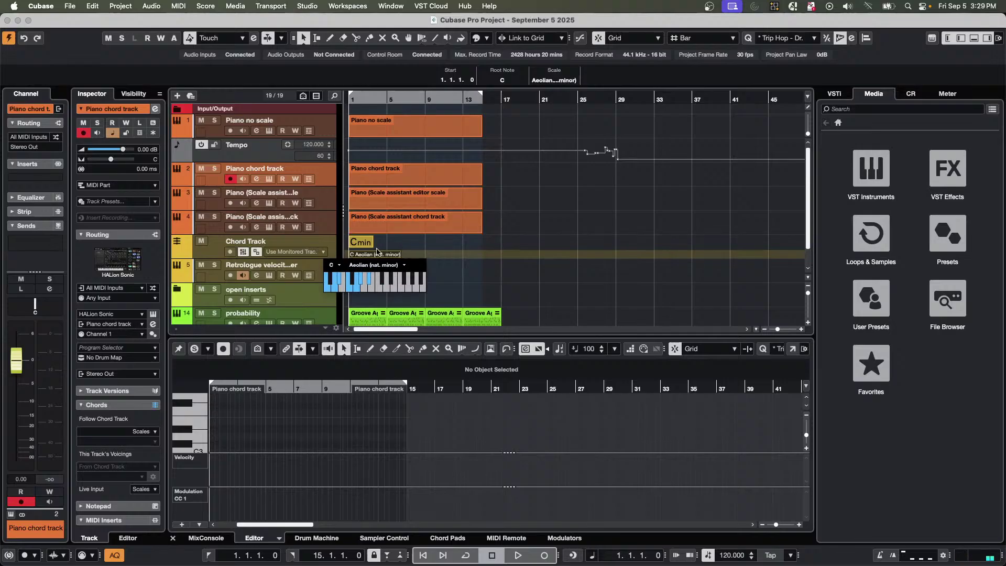
Toggle the Chord Track's Automatic Scales option and reset its scale event to C Aeolian (nat. minor).
click(211, 252)
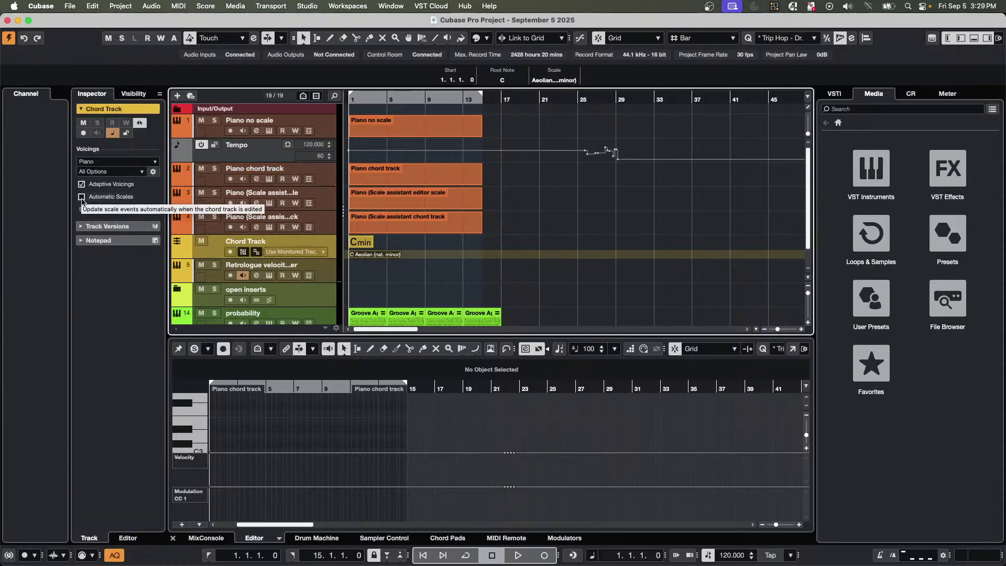
click(84, 198)
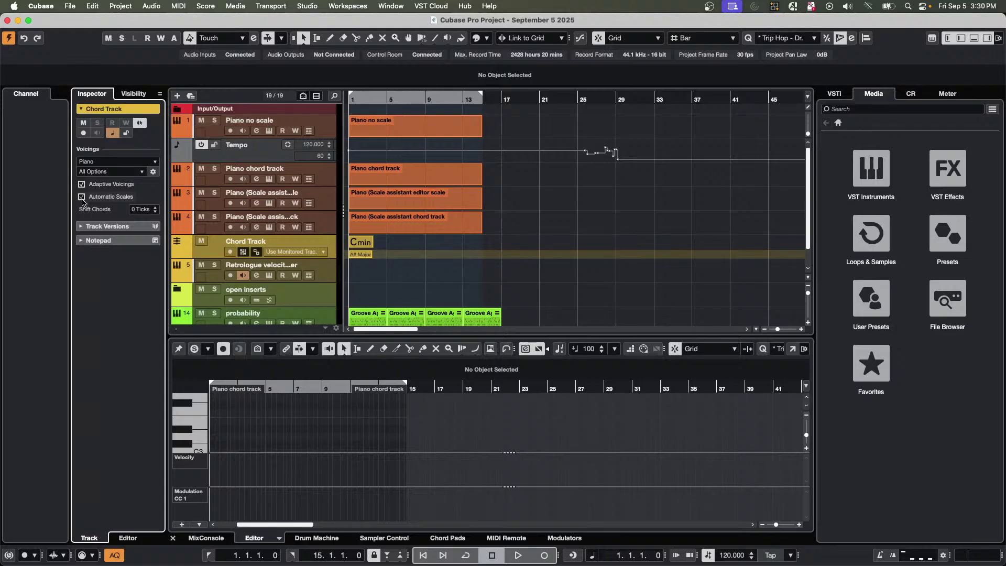
double_click(356, 255)
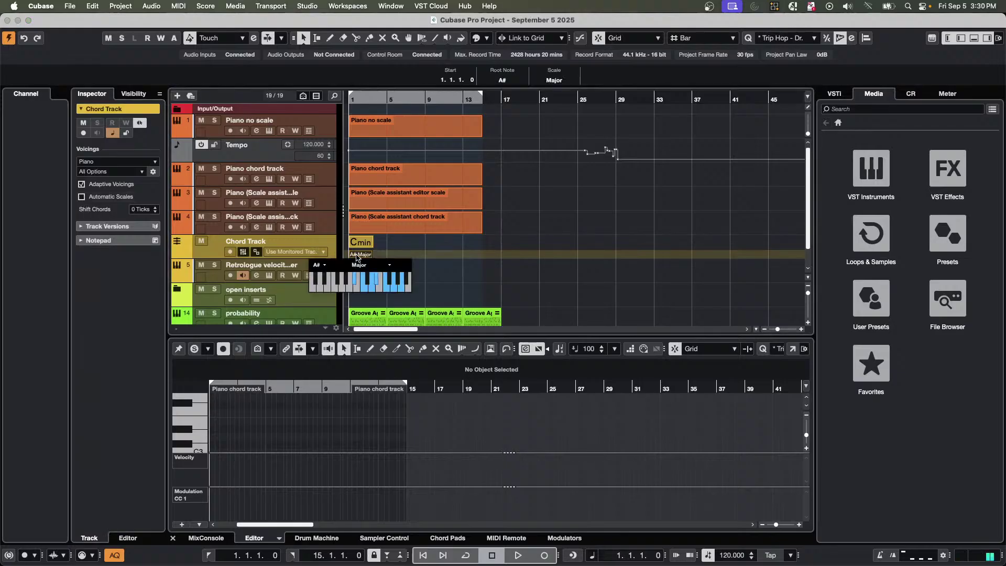
click(321, 265)
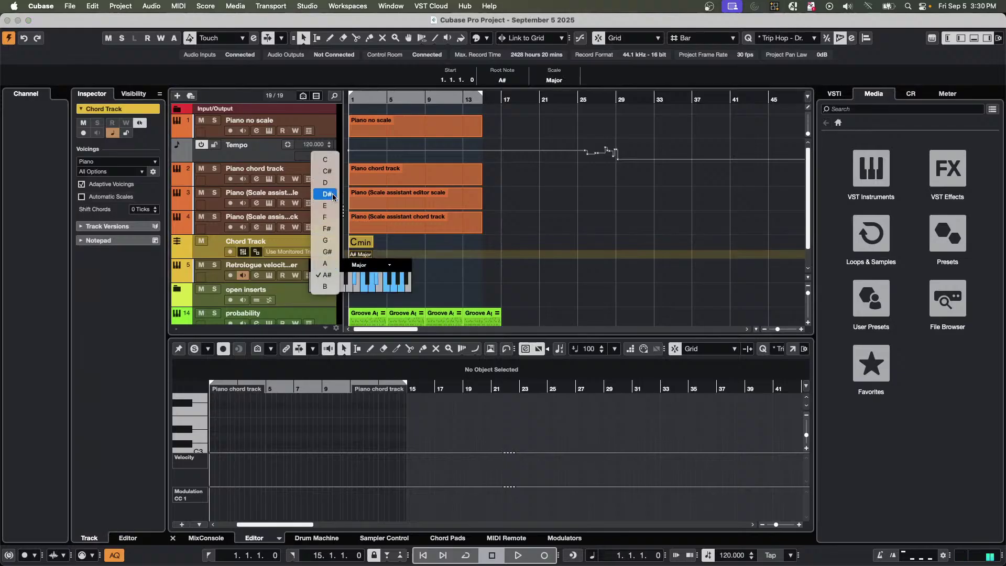
click(331, 162)
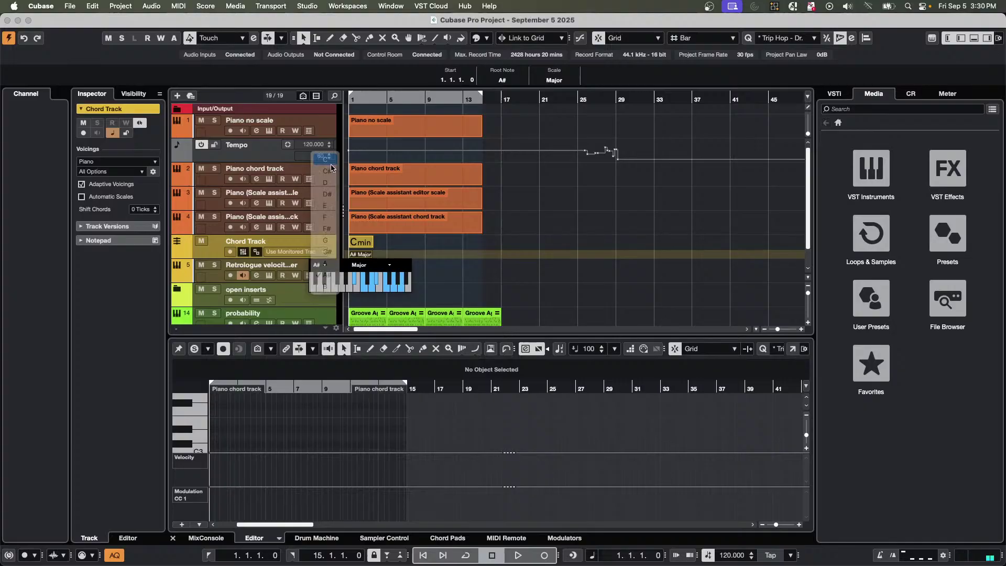
click(367, 265)
click(372, 287)
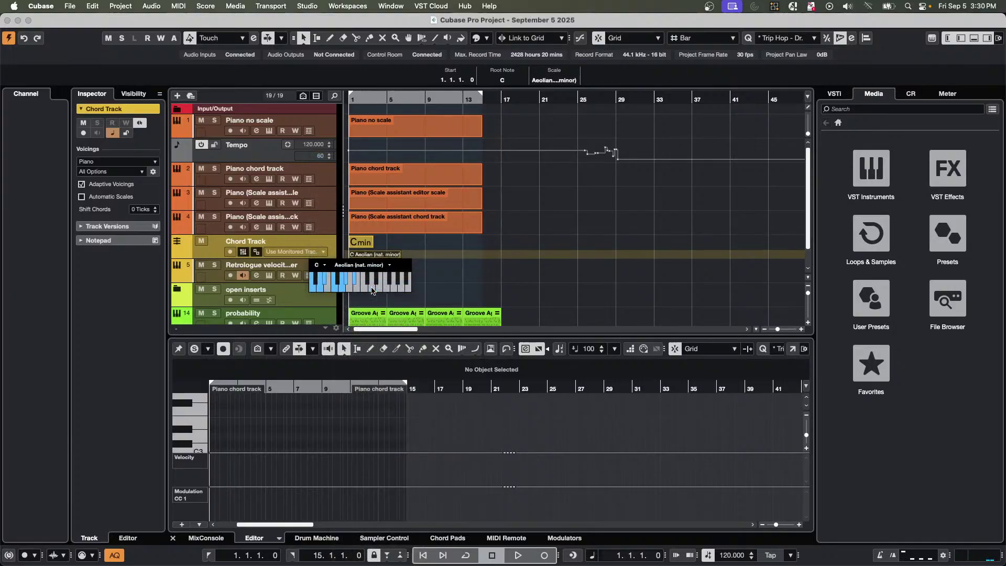
click(435, 291)
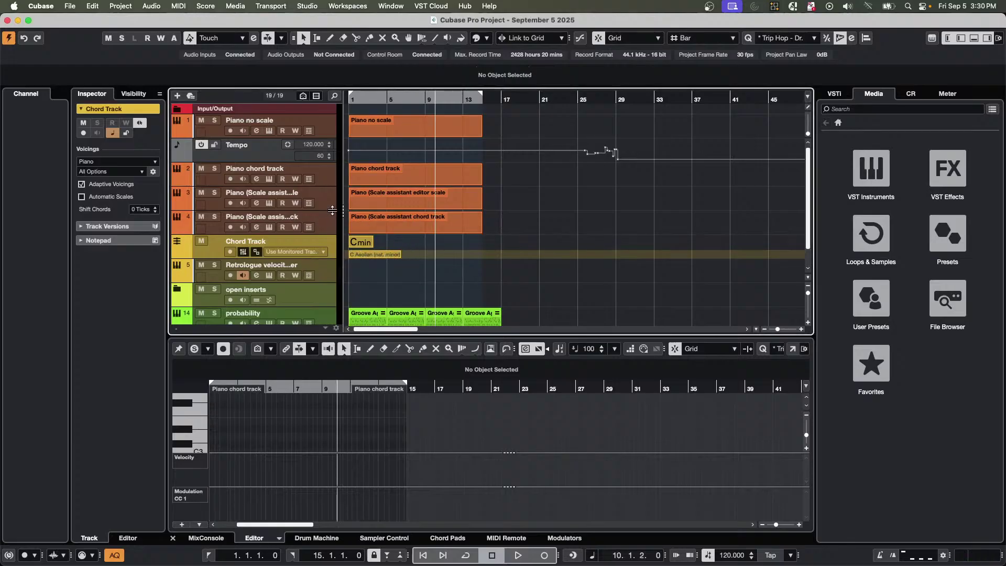
Review the Piano chord track's Chords settings and its part's Scale Assistant settings.
click(328, 178)
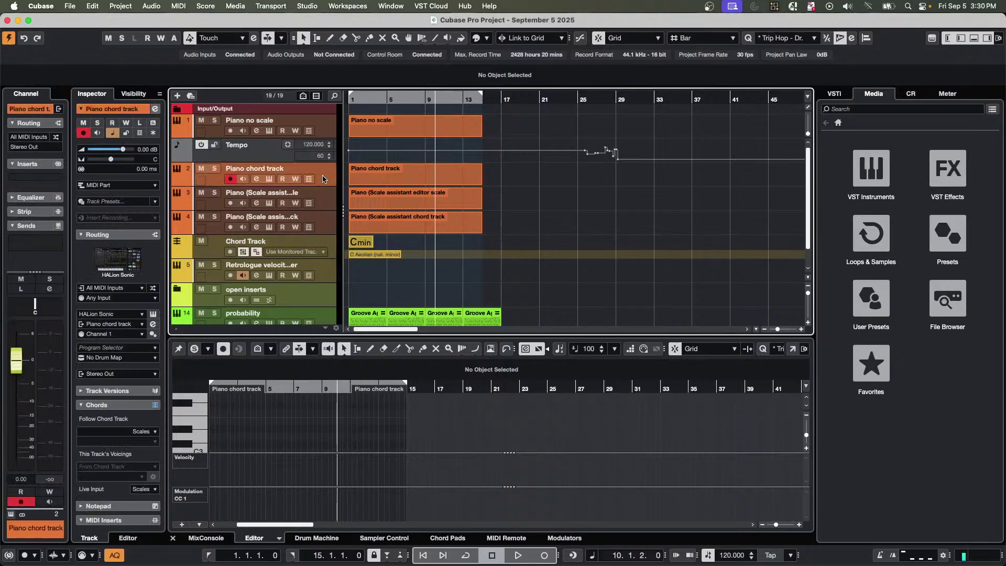
click(365, 179)
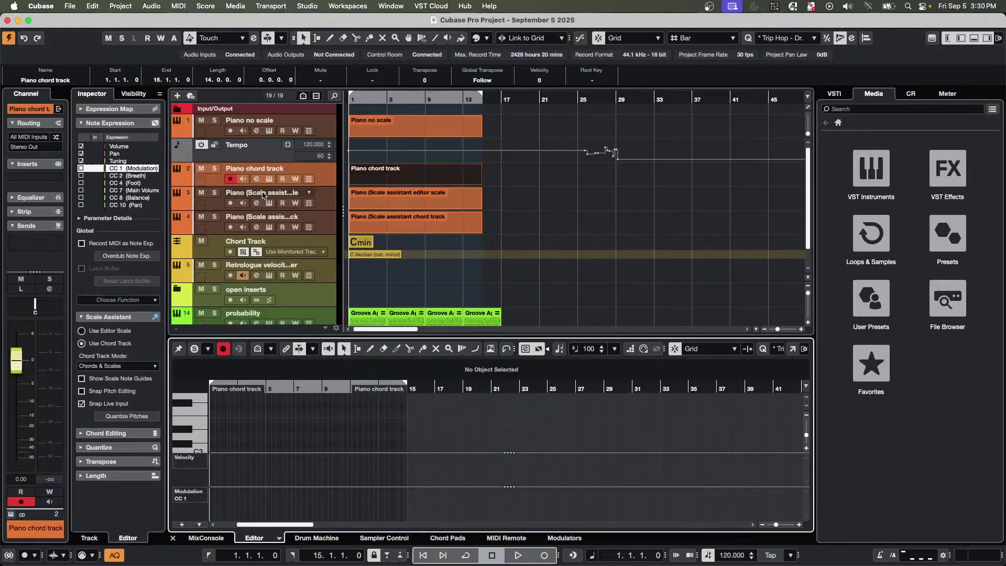
click(306, 221)
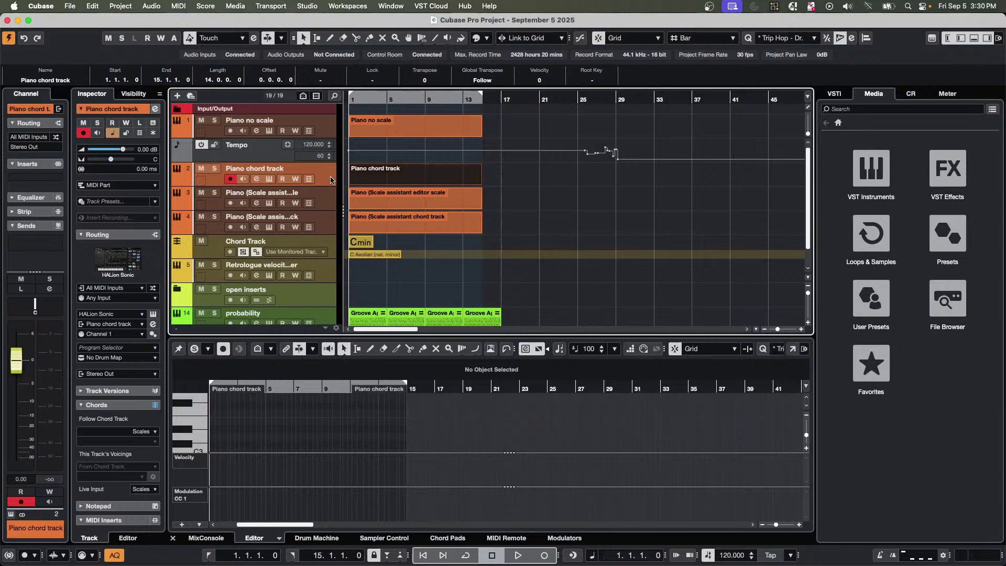
Open the On-Screen Keyboard, monitor the Piano chord track and play test notes with its Live Input set to Scales.
key(alt+k)
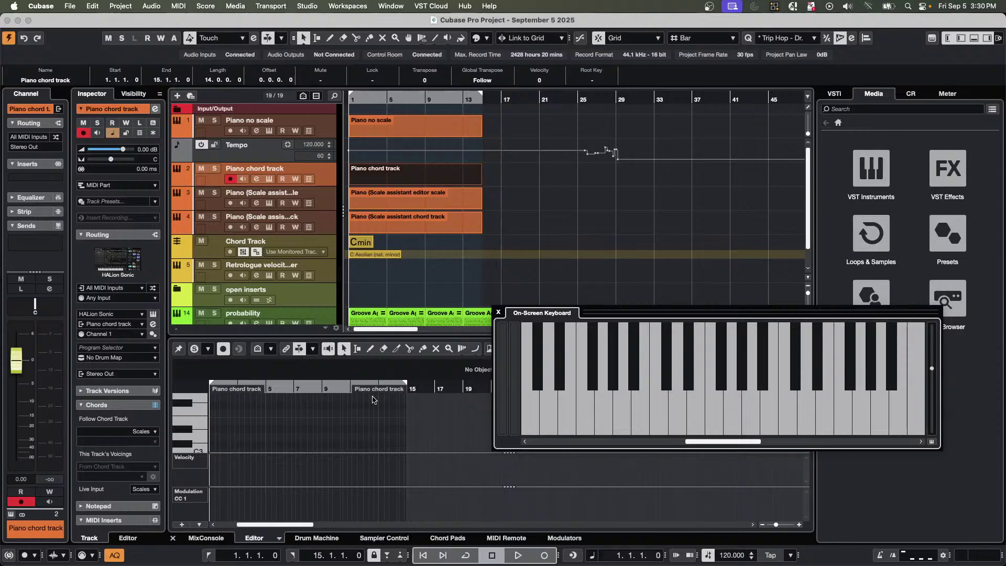
click(530, 418)
click(244, 179)
mouse_move(534, 412)
mouse_down()
mouse_move(673, 428)
mouse_move(580, 427)
mouse_move(585, 409)
mouse_up()
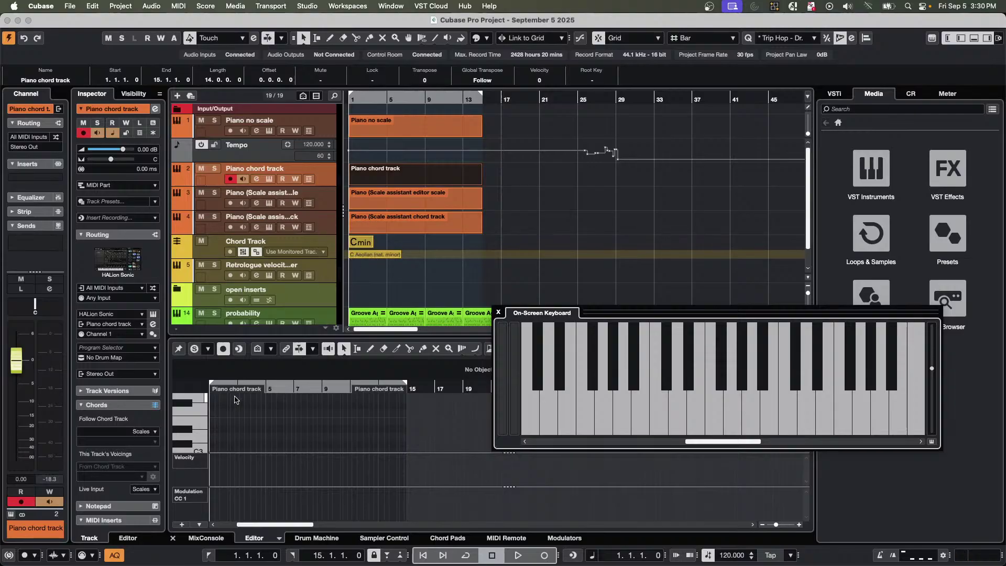
click(143, 491)
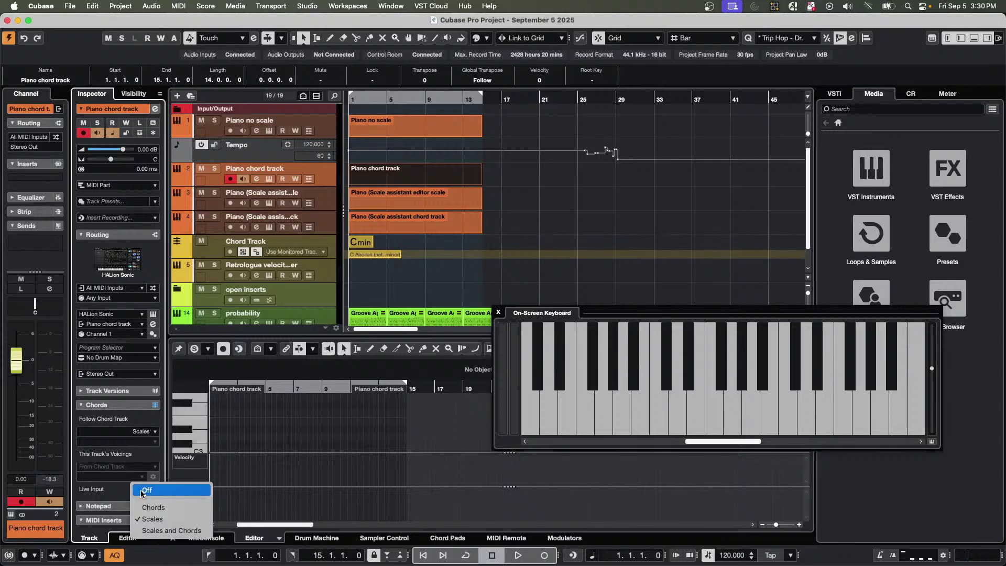
click(155, 520)
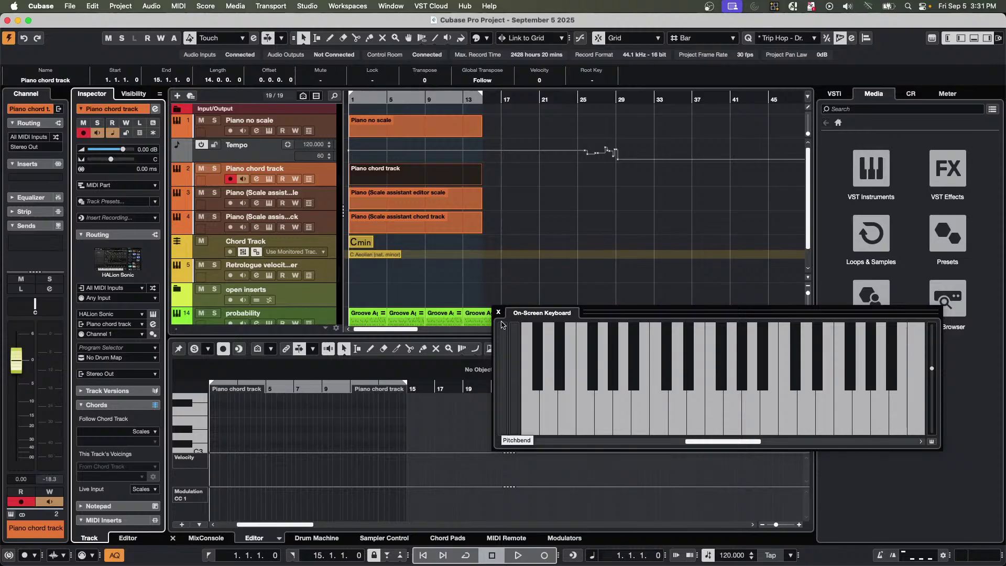
Return the On-Screen Keyboard to the piano layout and solo the Piano chord track during playback.
key(Tab)
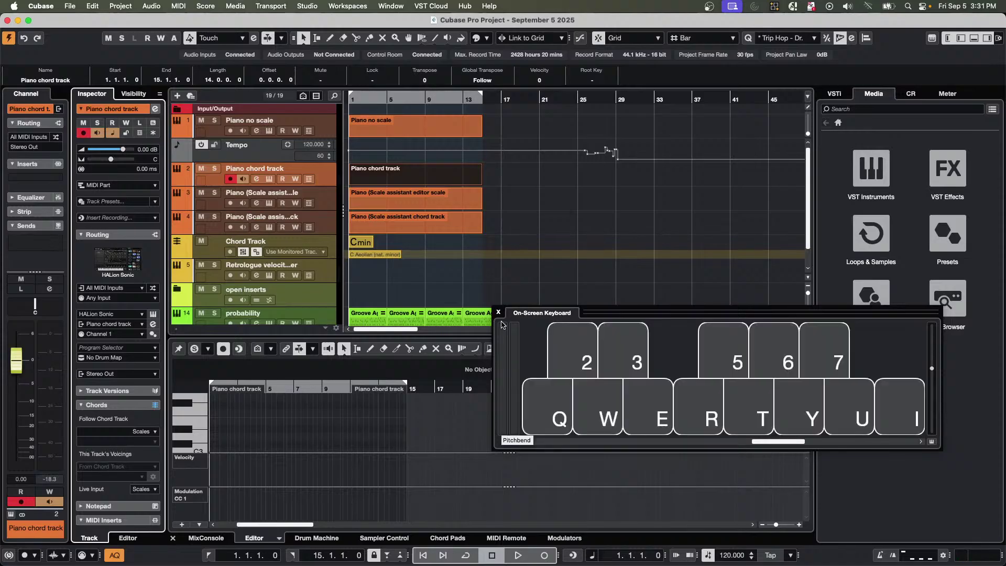
click(933, 442)
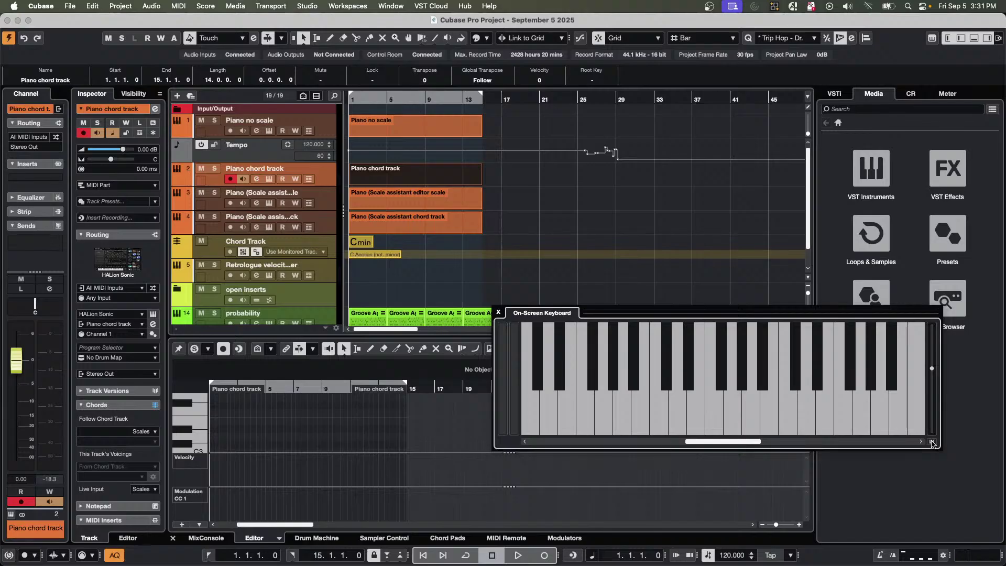
key(space)
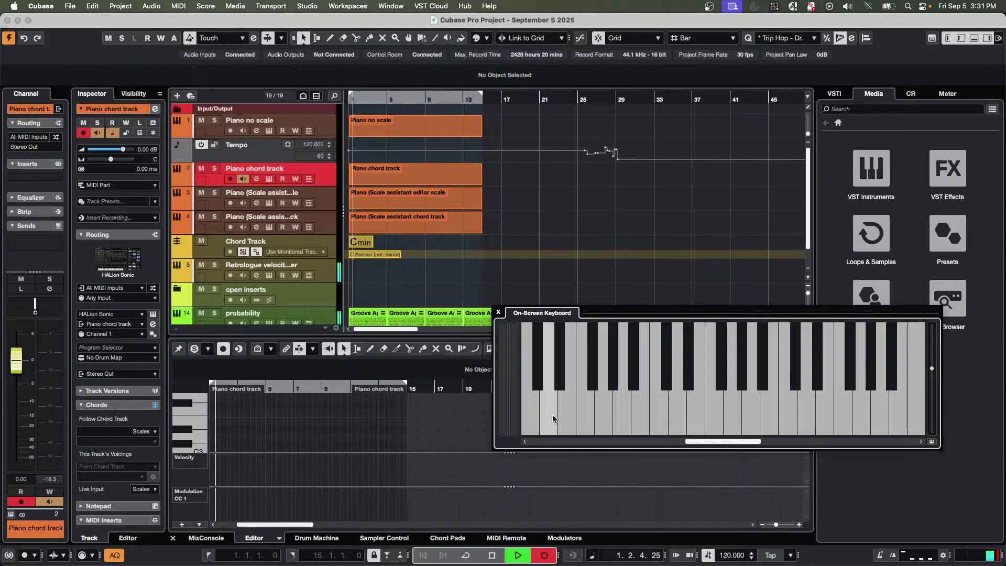
click(214, 169)
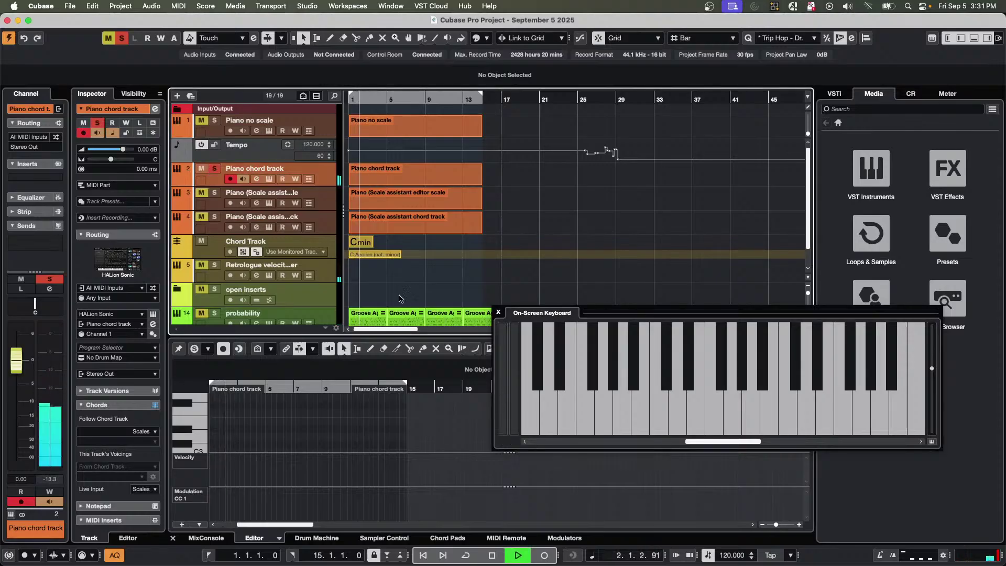
Play the white keys up and back down on the On-Screen Keyboard to hear the scale mapping, and stop playback.
click(535, 423)
click(569, 424)
click(586, 424)
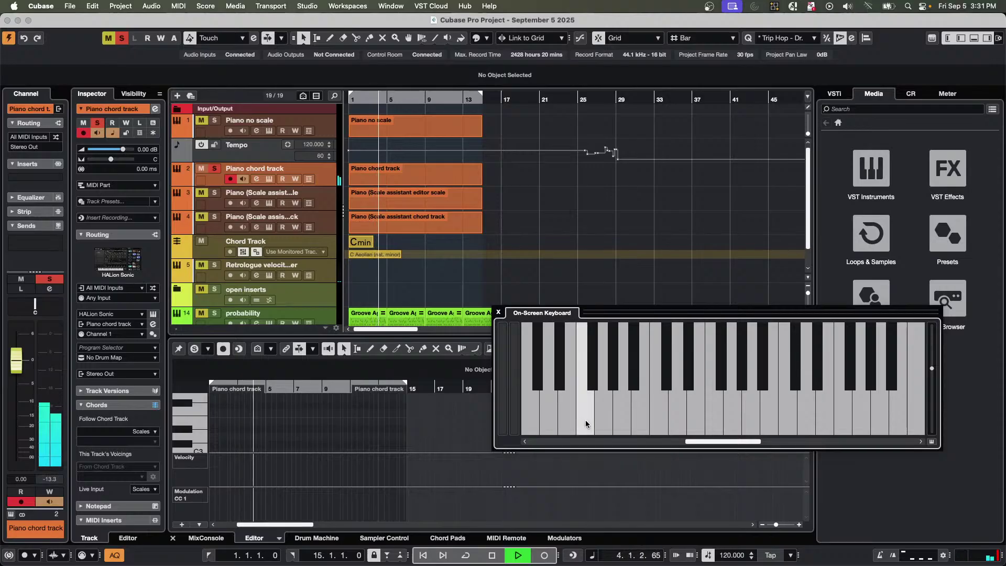
click(603, 424)
click(622, 417)
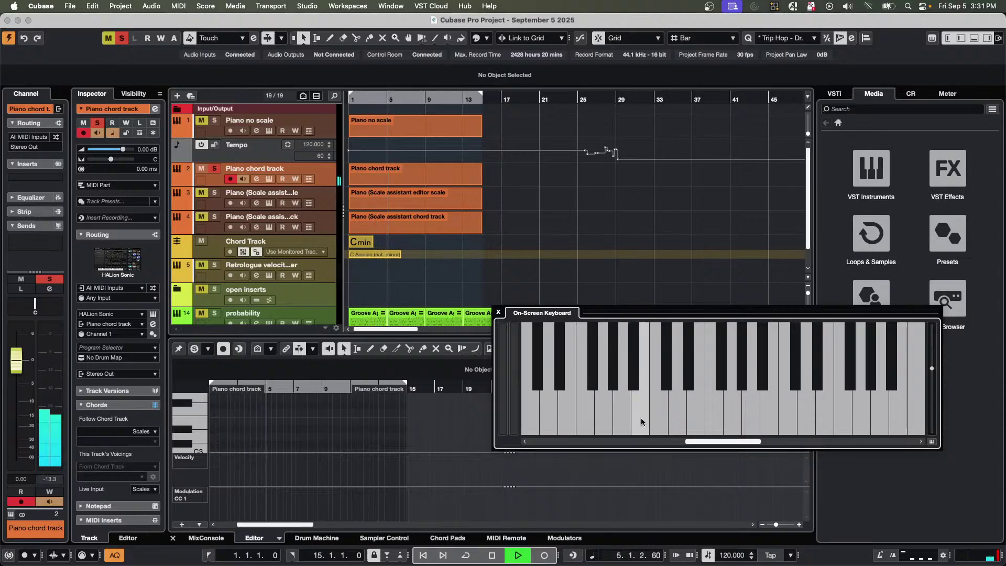
click(640, 420)
click(661, 421)
click(662, 416)
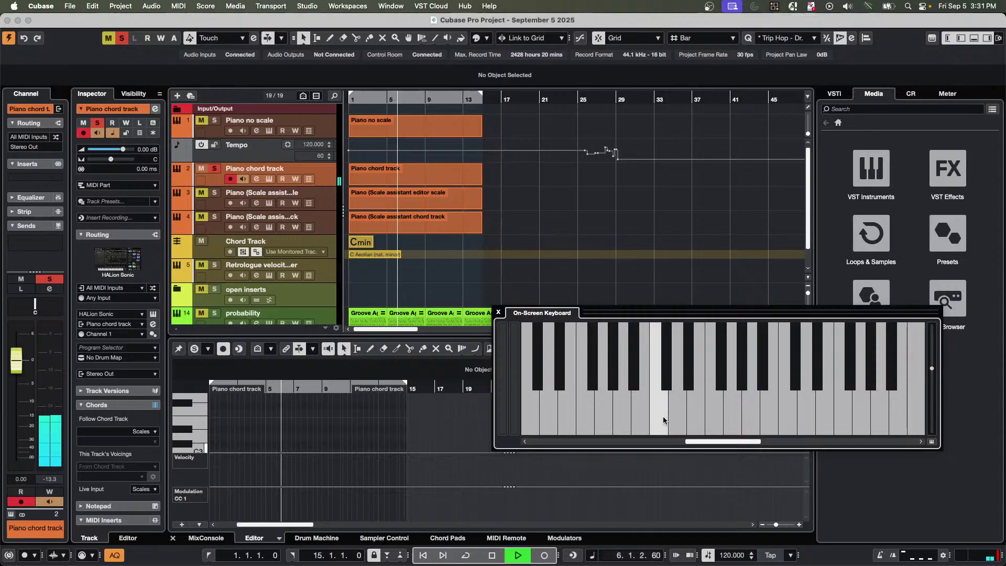
click(641, 417)
click(604, 416)
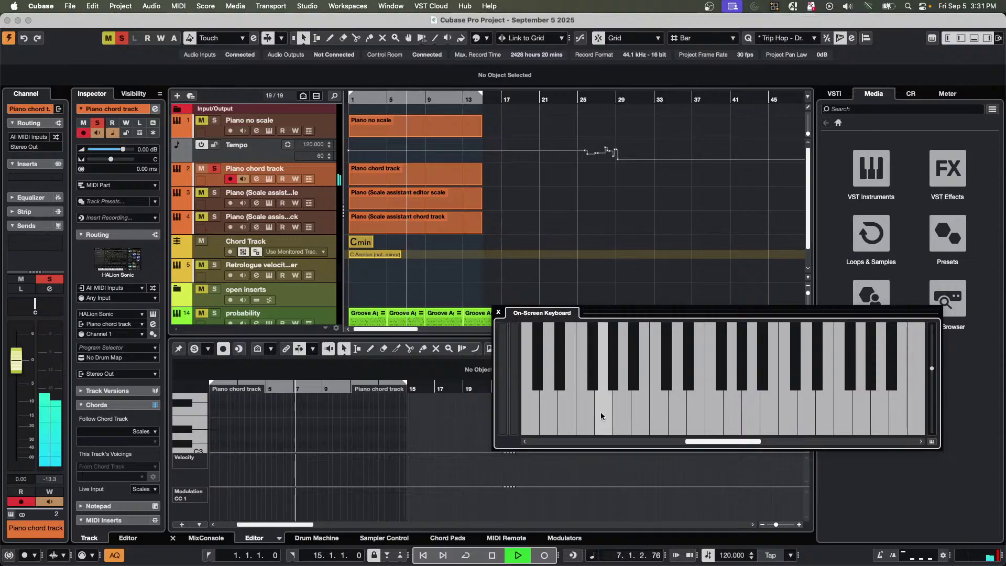
click(586, 416)
click(566, 417)
click(550, 419)
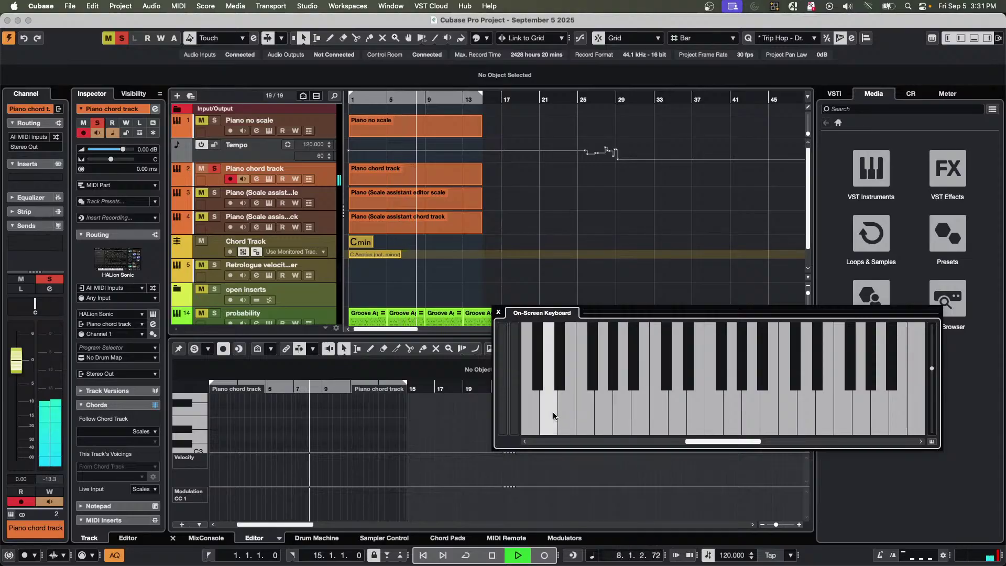
click(531, 418)
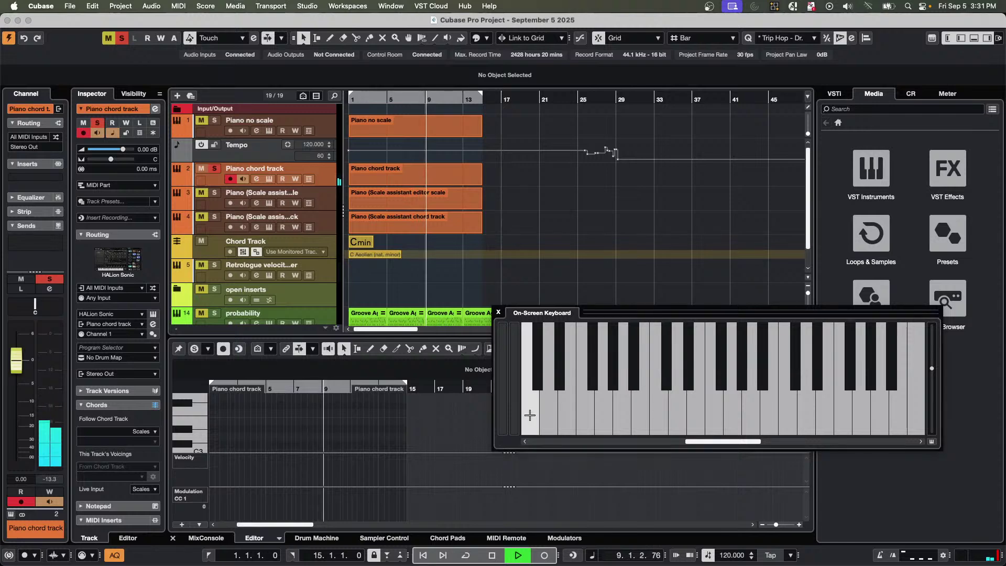
key(space)
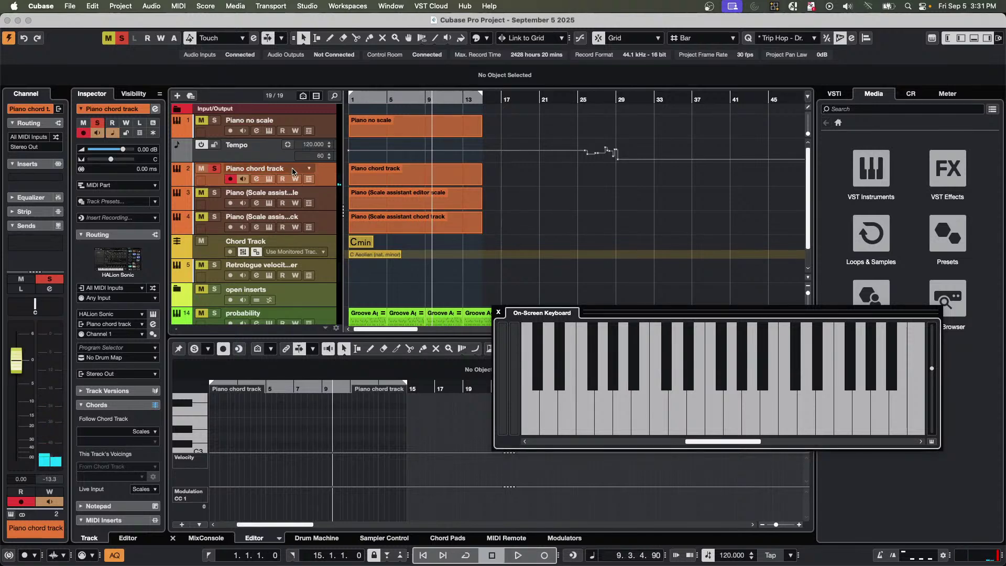
Close the On-Screen Keyboard and view the Piano chord track part in a separate Key Editor window.
click(380, 181)
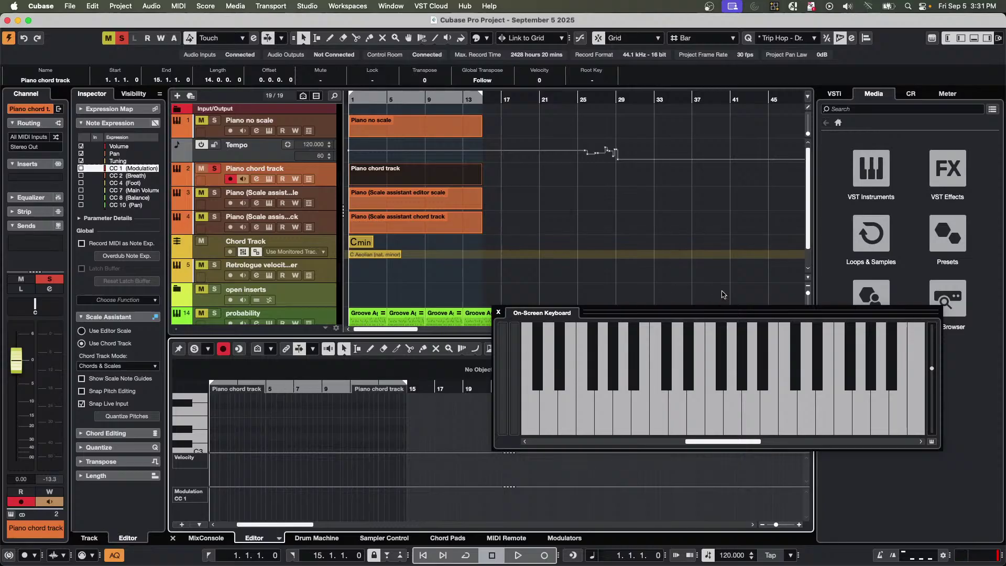
click(498, 312)
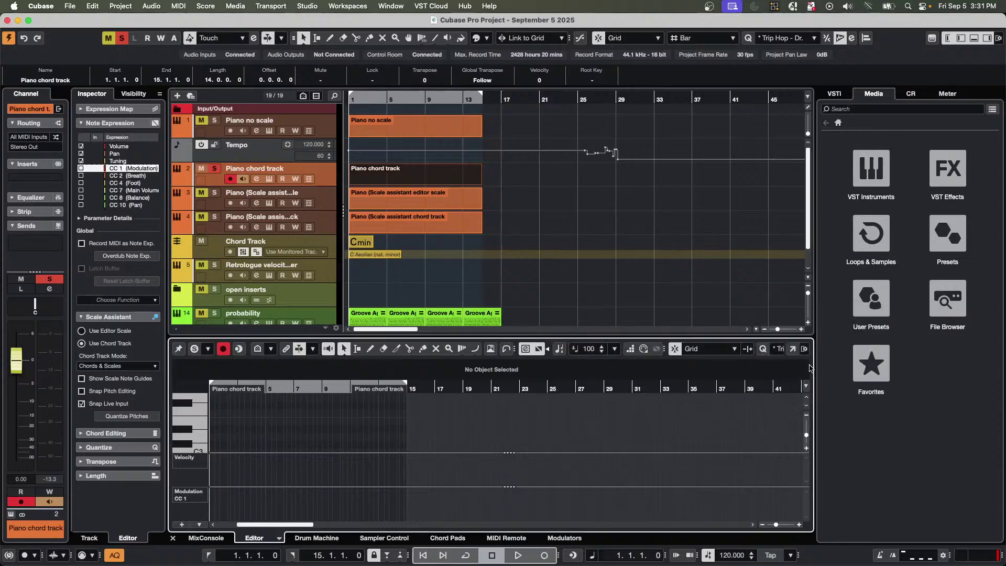
click(794, 350)
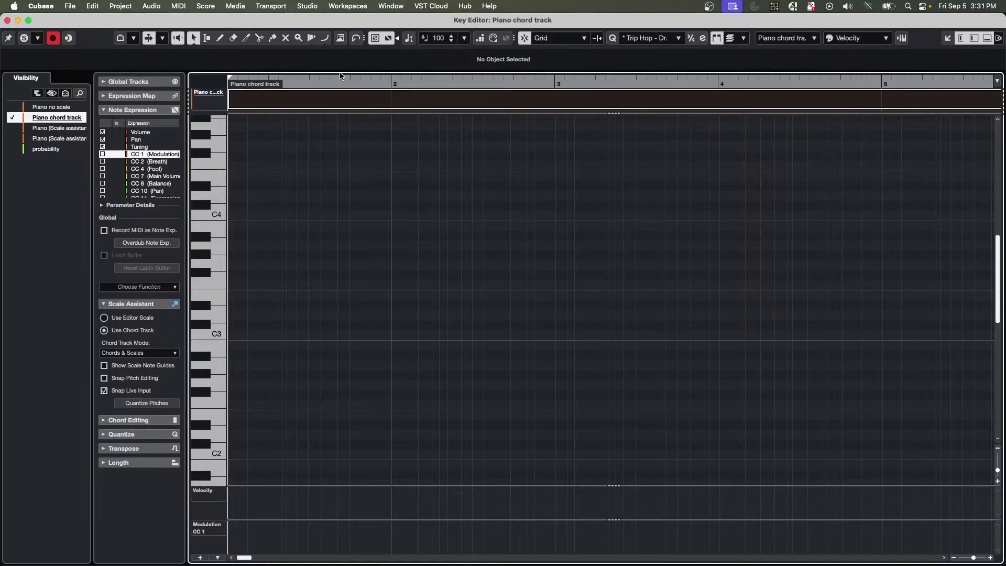
drag(343, 78, 346, 63)
scroll(377, 193, up, 10)
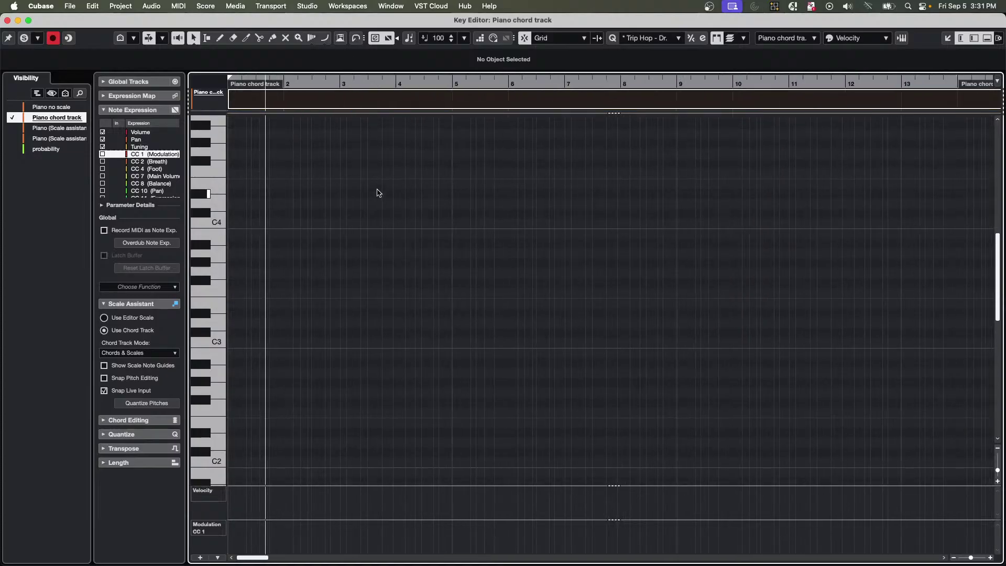
click(7, 21)
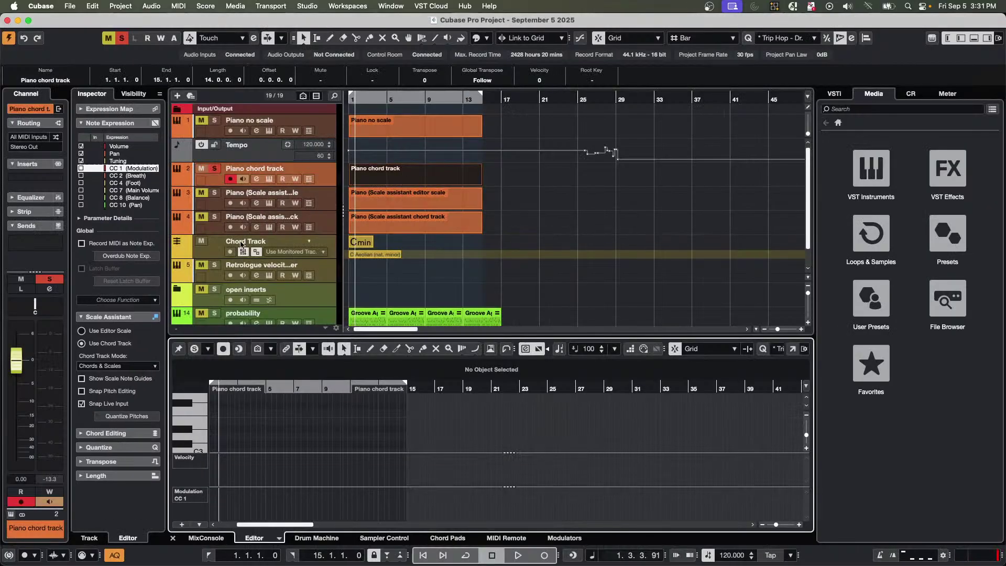
Select the Piano chord track part and turn on recording in the editor, with the cursor at bar 1.
click(365, 177)
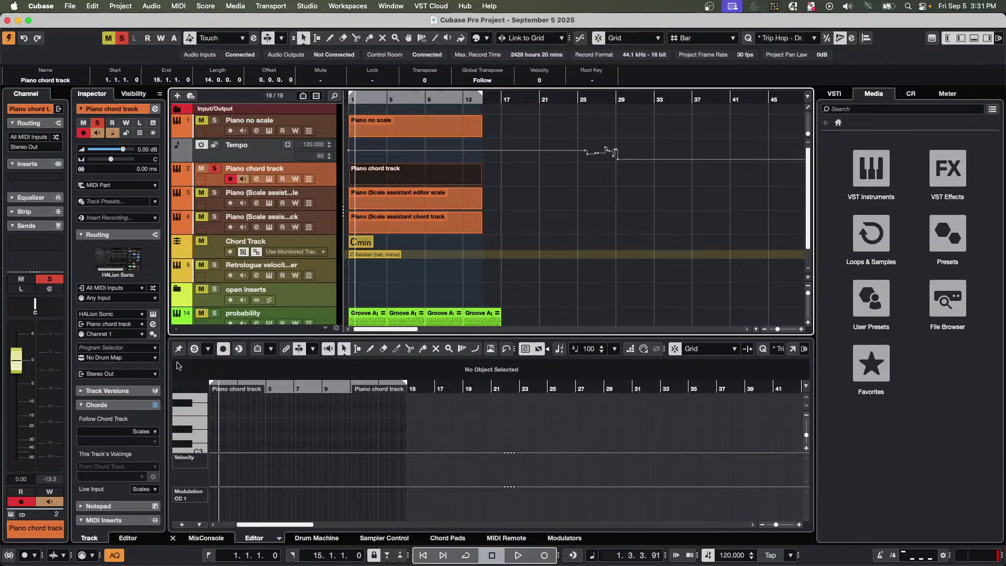
click(219, 348)
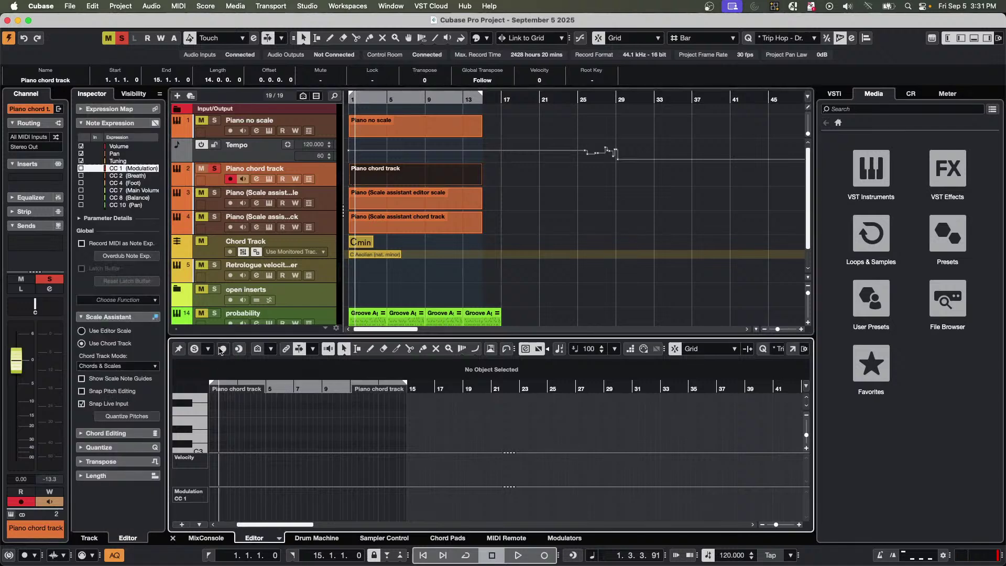
click(223, 349)
drag(281, 391, 420, 390)
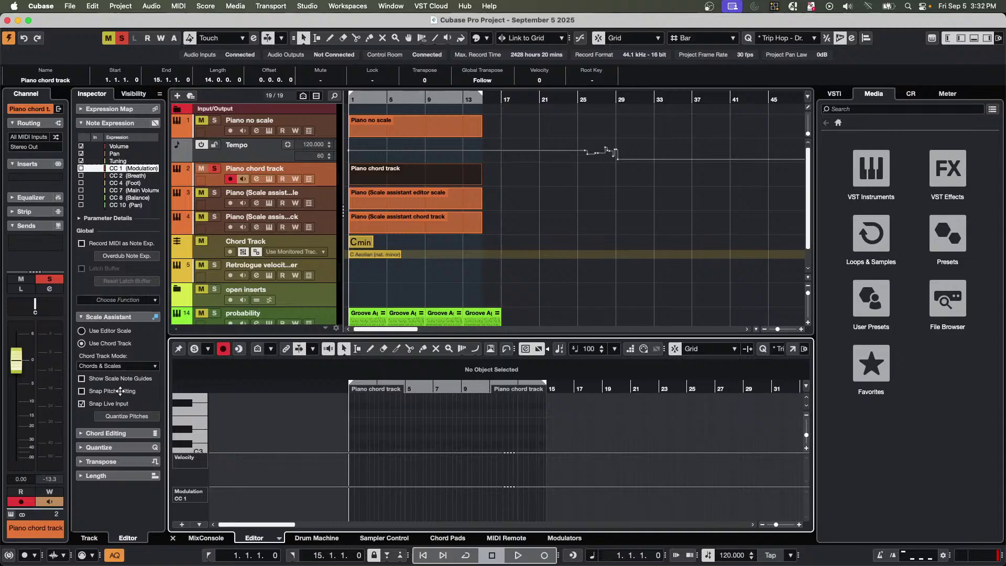
Record into the Piano chord track part by playing the white keys up and back down on the On-Screen Keyboard, and stop recording.
key(KP_Multiply)
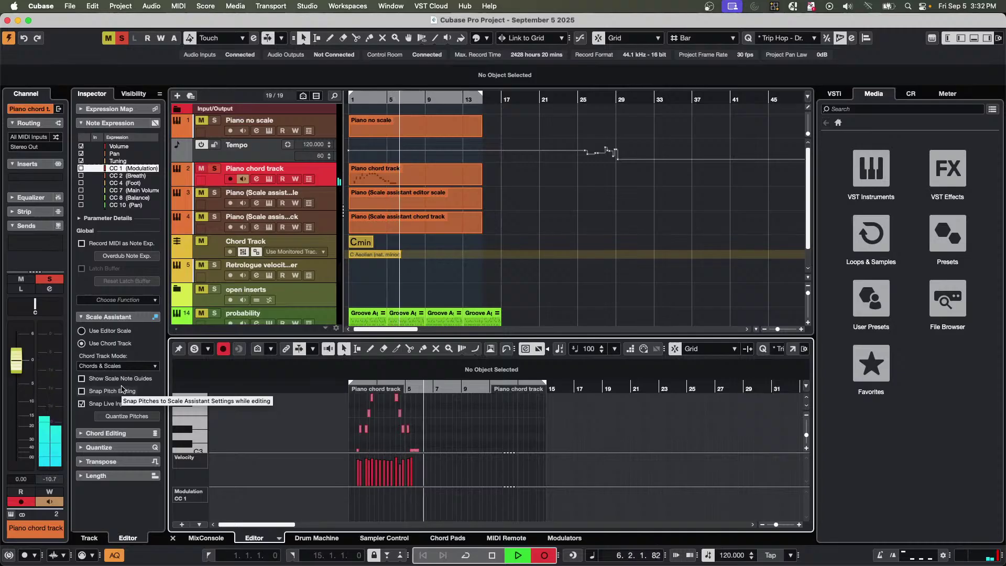
key(alt+k)
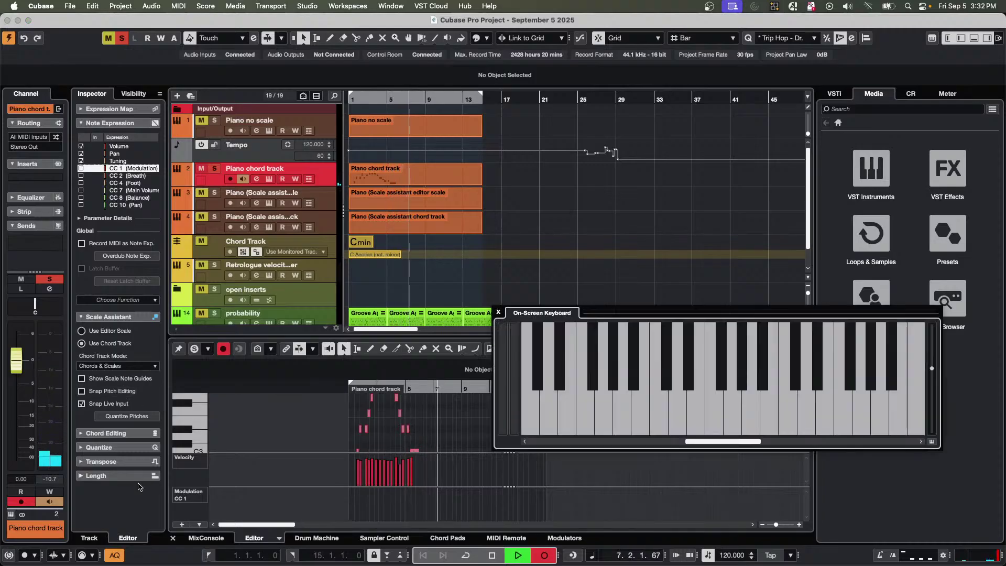
click(659, 416)
click(659, 416)
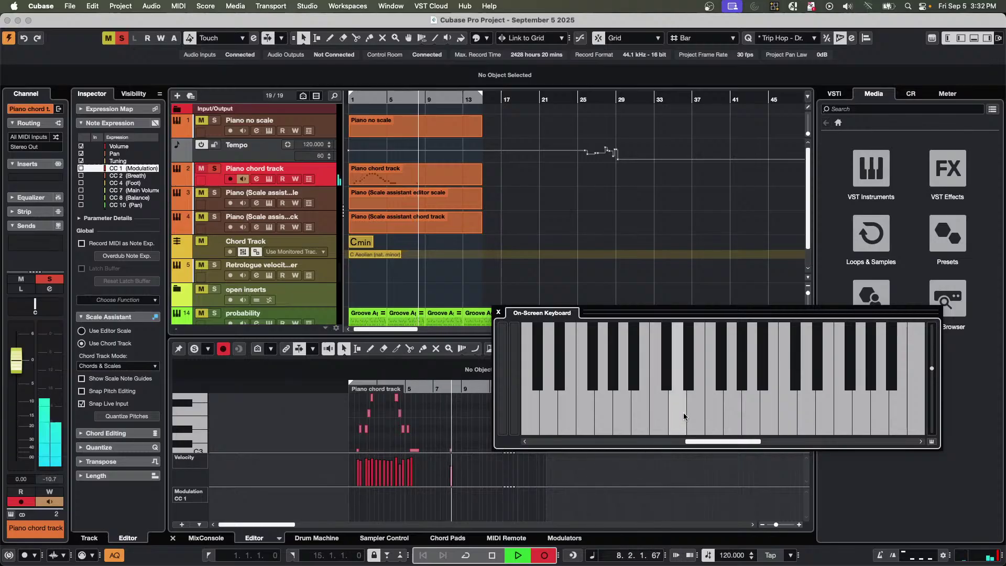
click(682, 416)
click(689, 415)
click(711, 417)
click(717, 418)
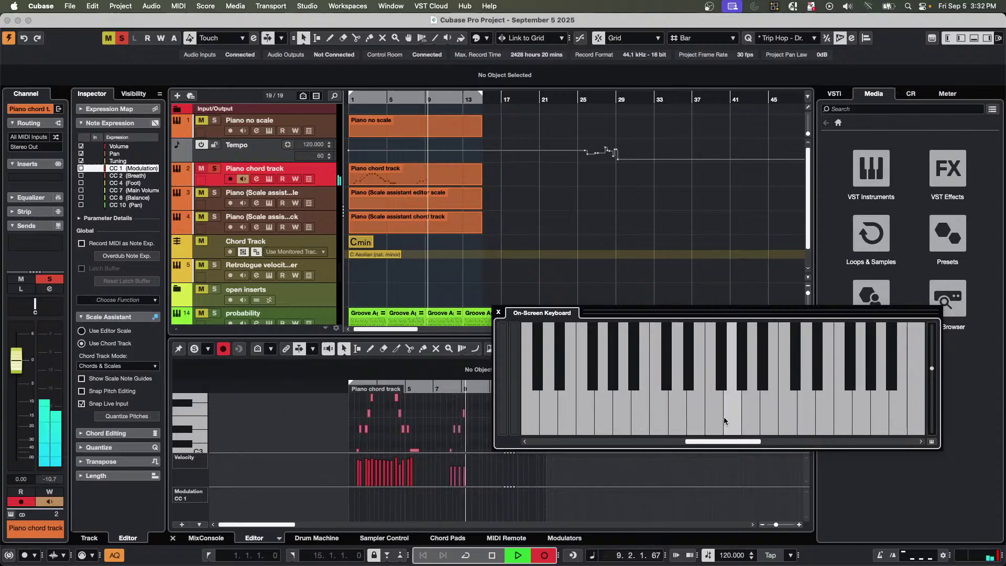
click(732, 418)
click(749, 420)
click(764, 417)
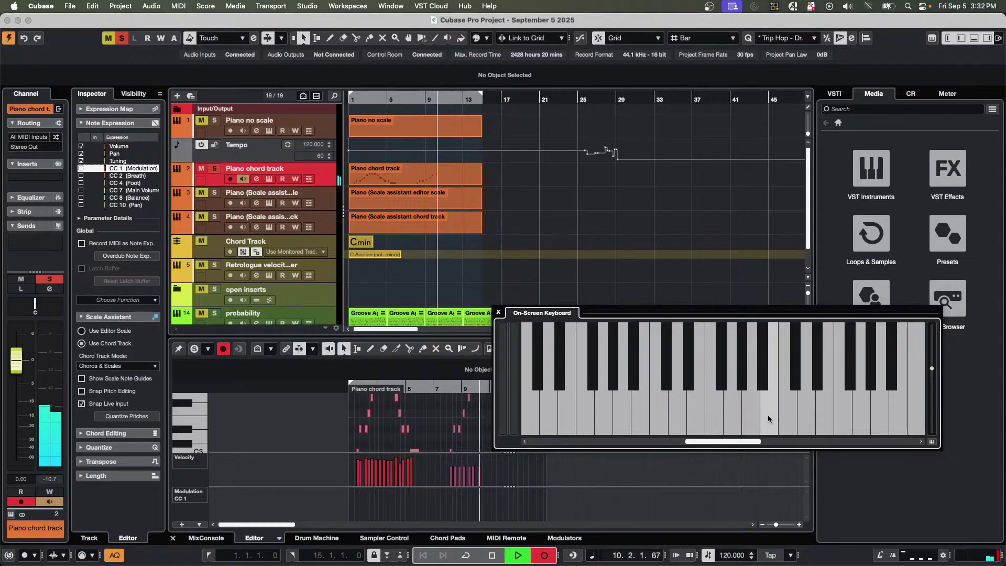
click(781, 416)
click(769, 418)
click(753, 416)
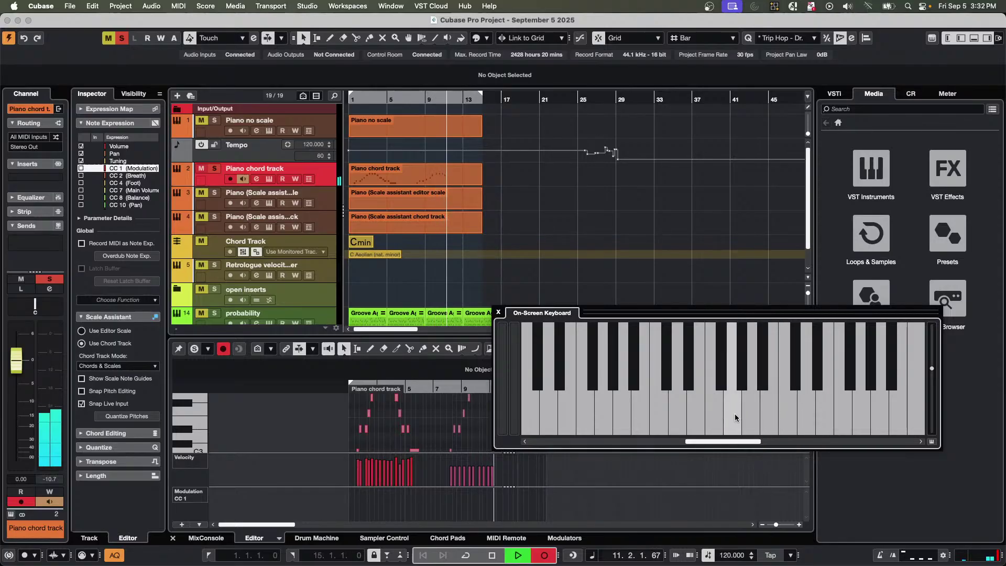
click(733, 417)
click(715, 417)
click(696, 414)
click(691, 411)
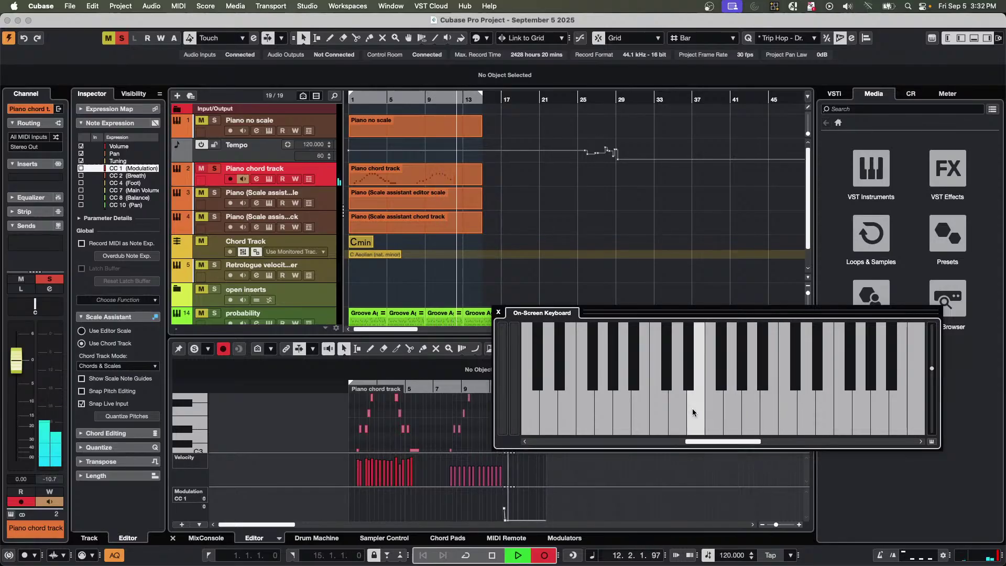
click(679, 411)
click(643, 412)
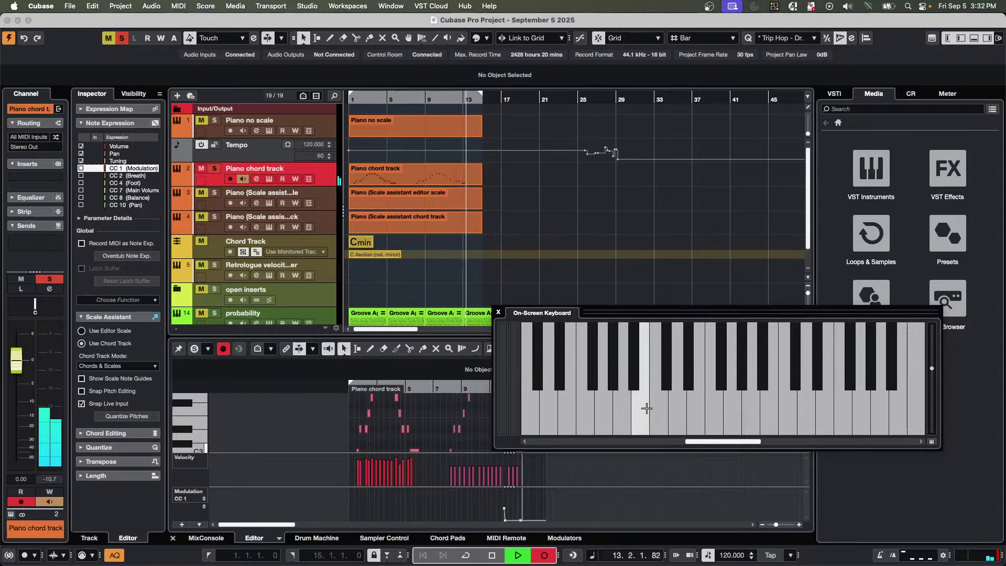
click(675, 417)
key(space)
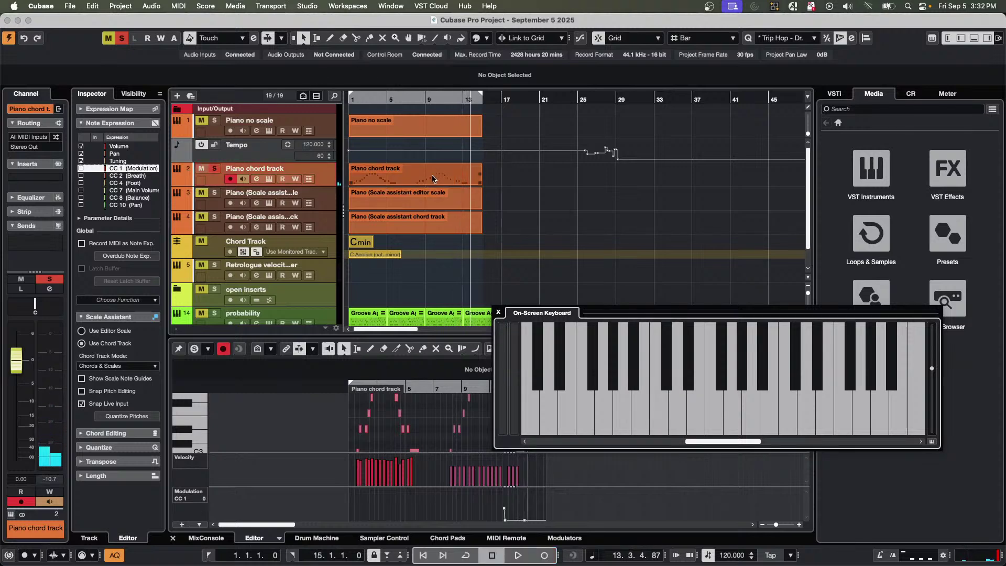
Close the On-Screen Keyboard and open the recorded Piano chord track part in a separate Key Editor window.
click(733, 367)
click(755, 362)
click(530, 398)
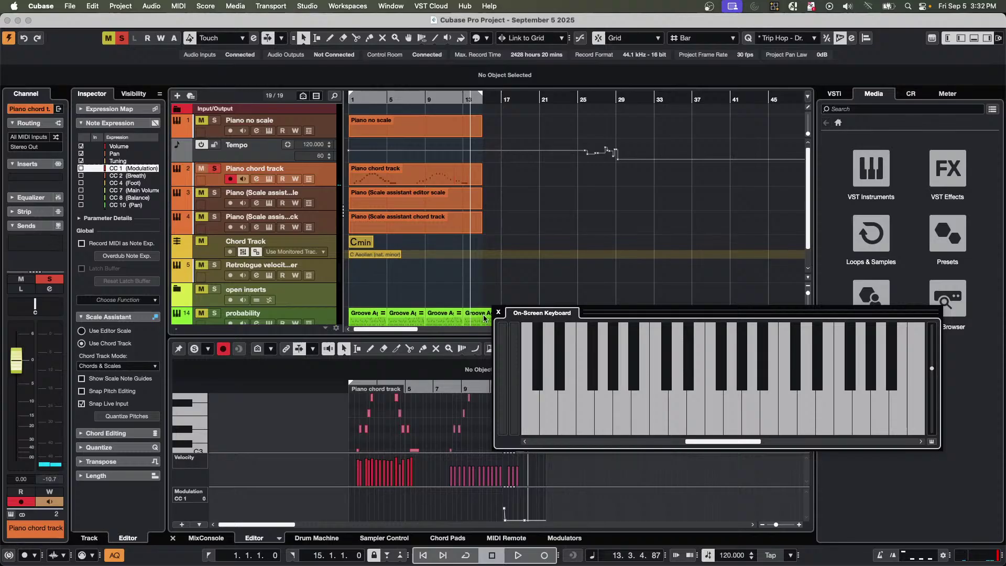
click(498, 313)
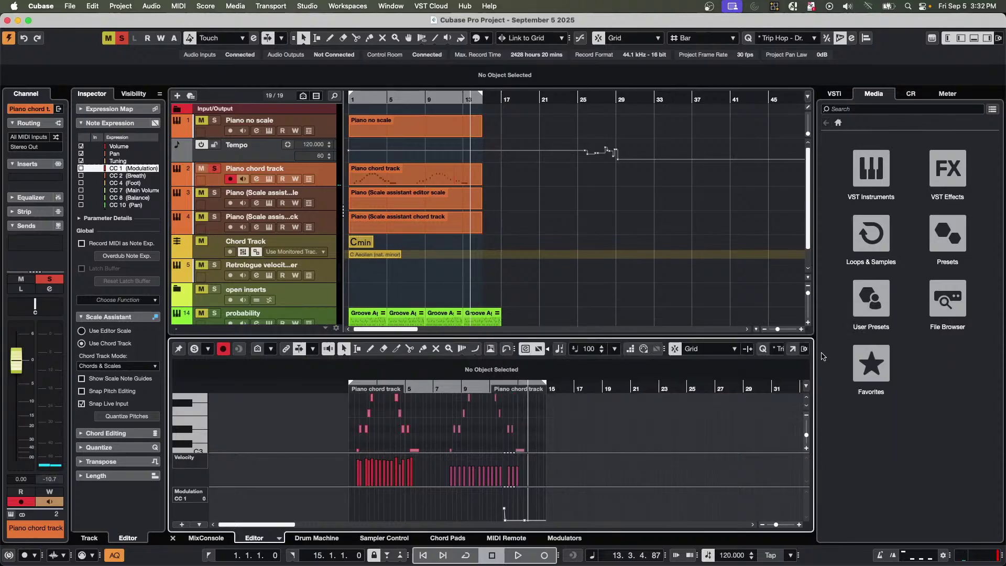
click(794, 350)
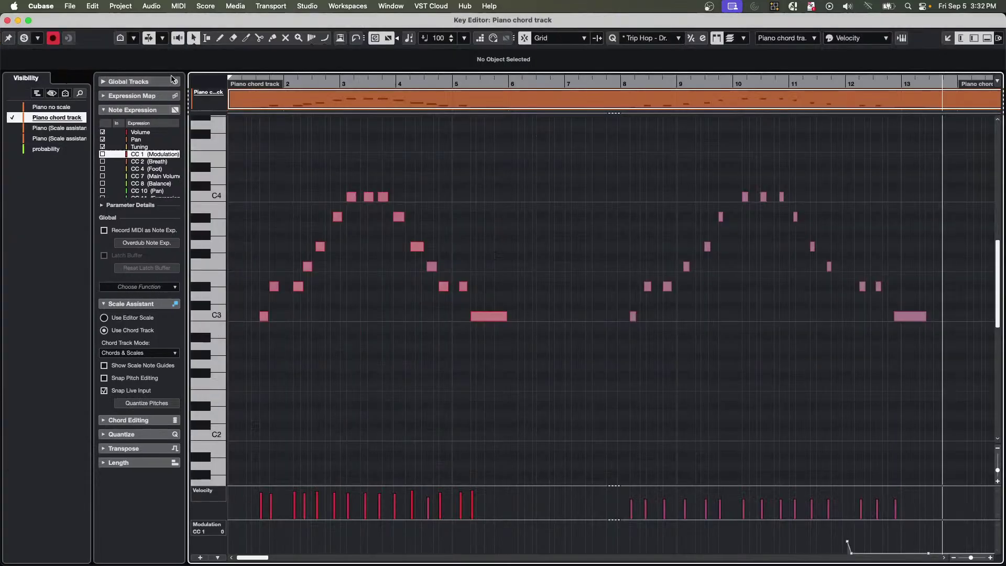
Zoom in and select the rising recorded notes one by one from C3 to C4 to check their pitches, and close the Key Editor window.
drag(318, 83, 204, 126)
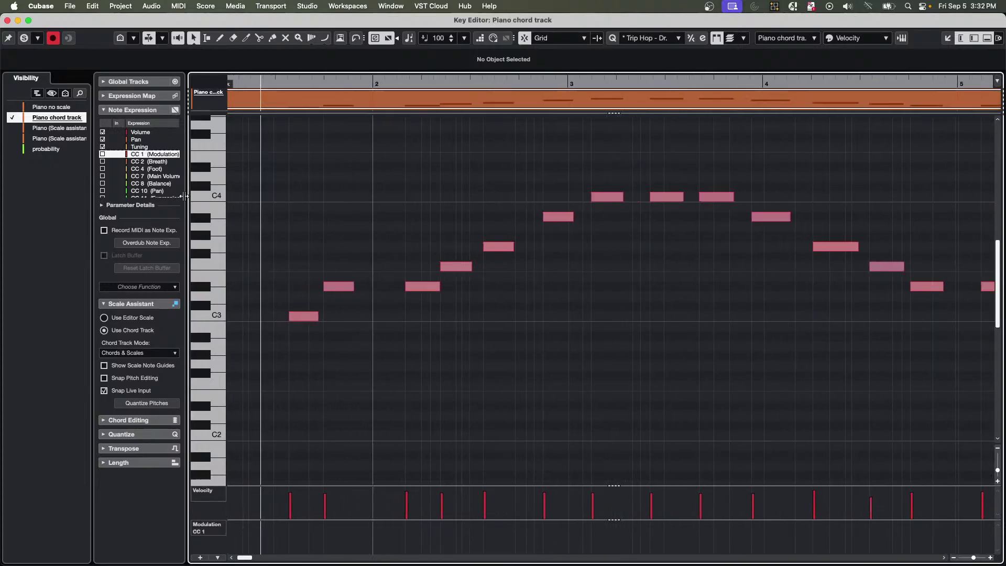
click(304, 316)
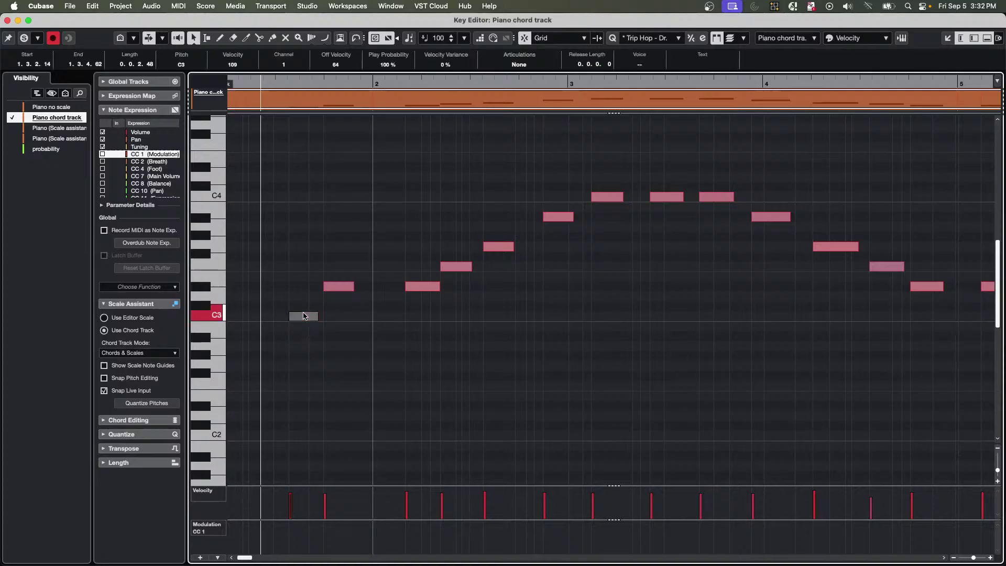
click(336, 287)
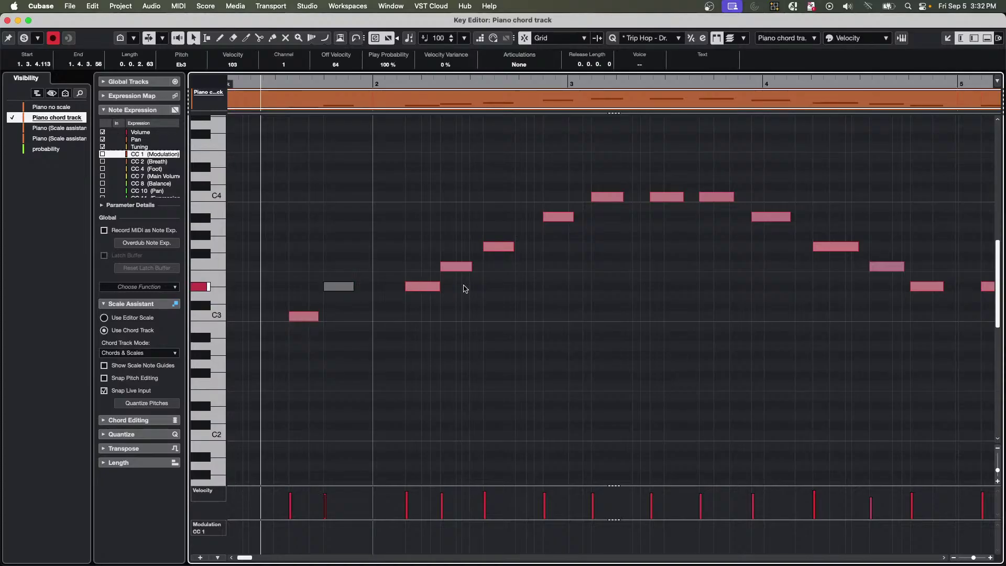
click(474, 269)
click(469, 269)
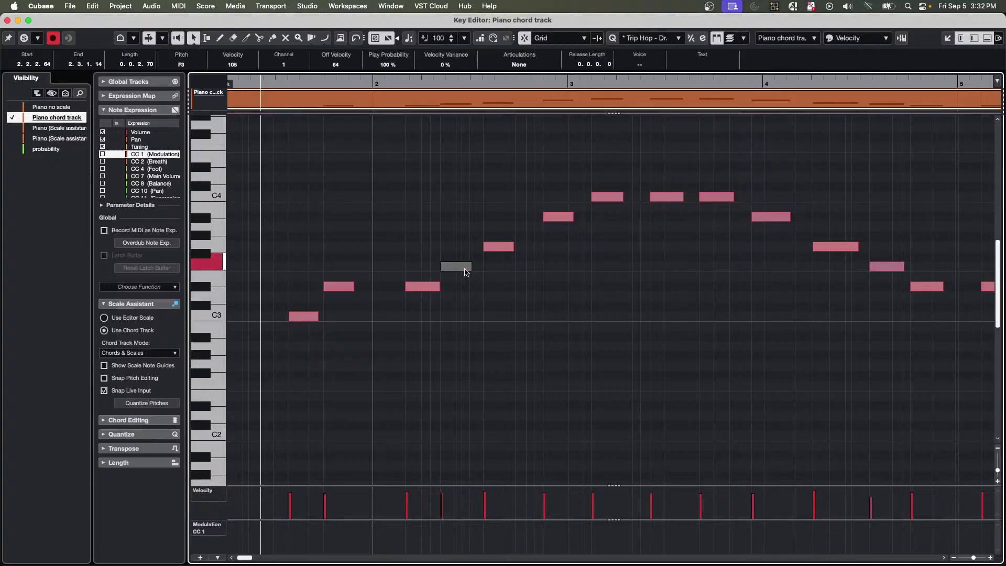
click(501, 247)
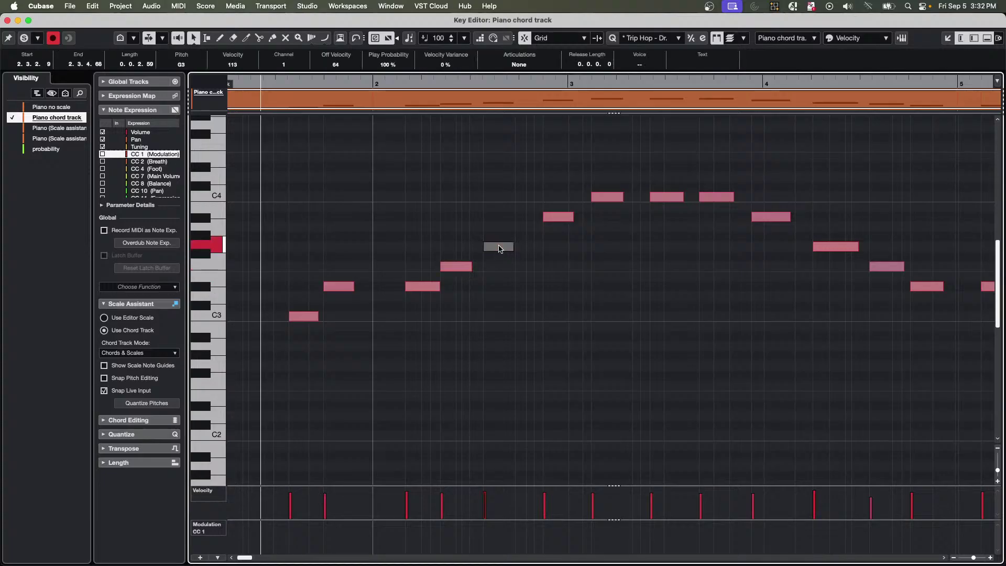
click(559, 220)
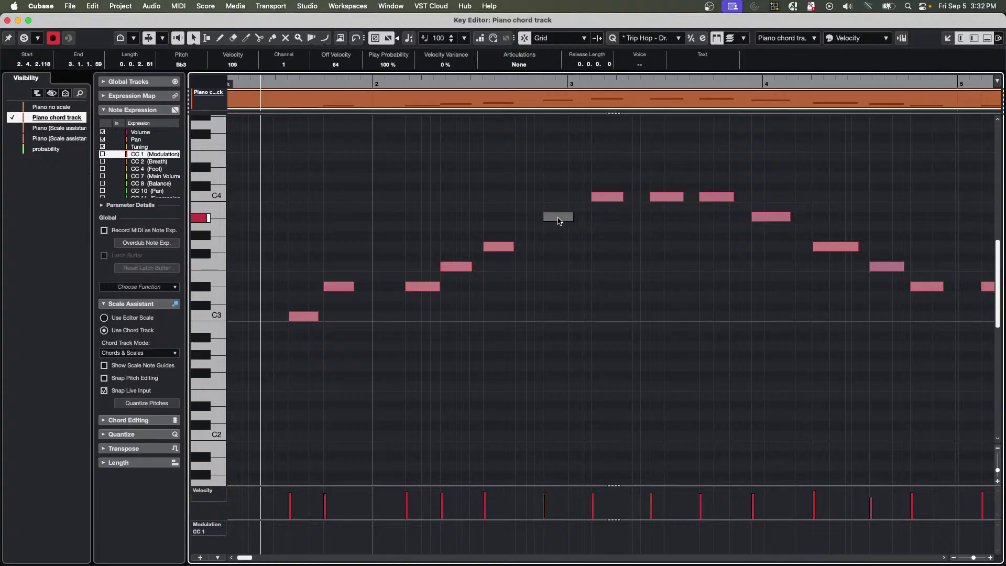
click(607, 198)
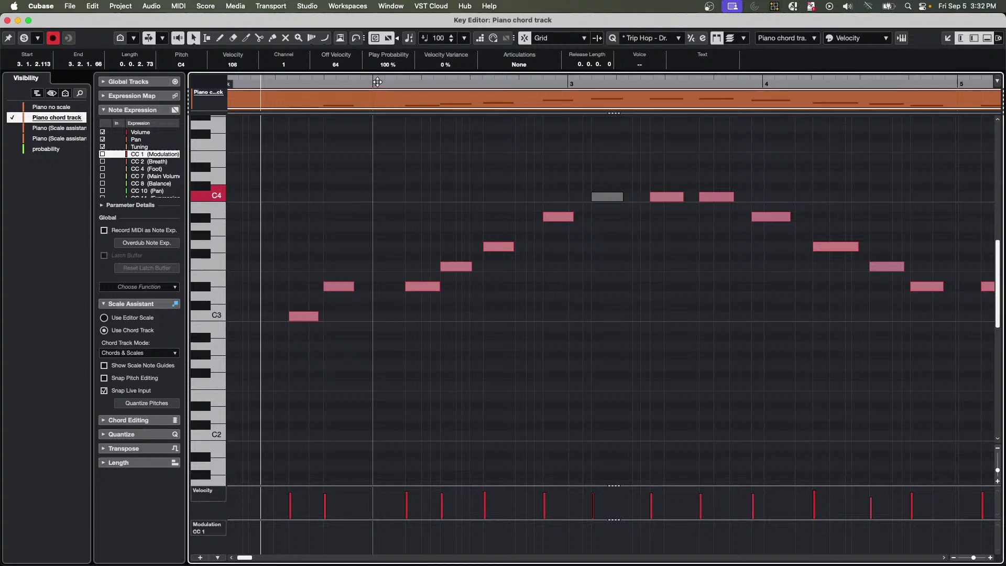
drag(378, 82, 379, 48)
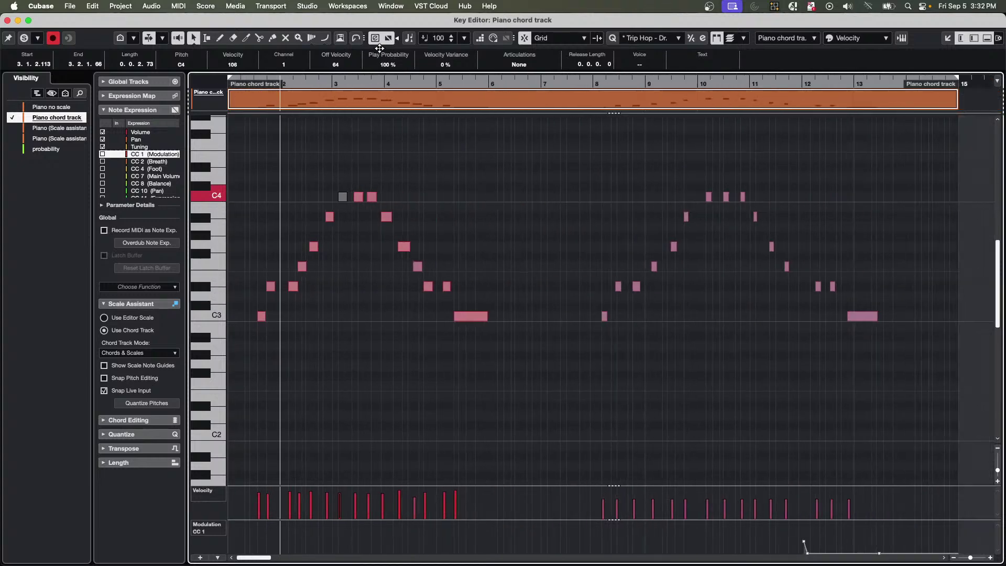
click(6, 21)
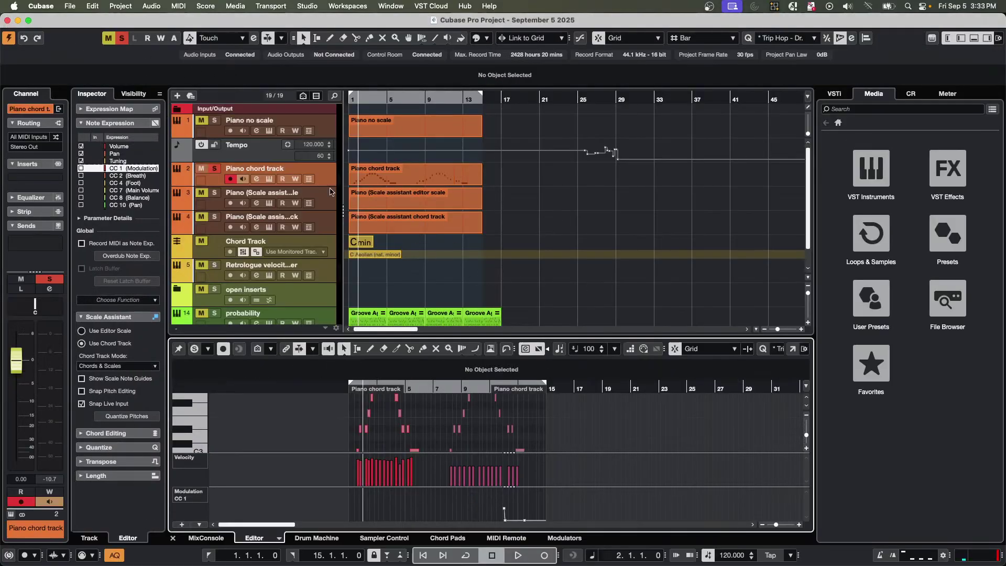
Review the Follow Chord Track and Live Input mode options of the Piano chord track, keeping both on Scales, and select its part.
click(329, 179)
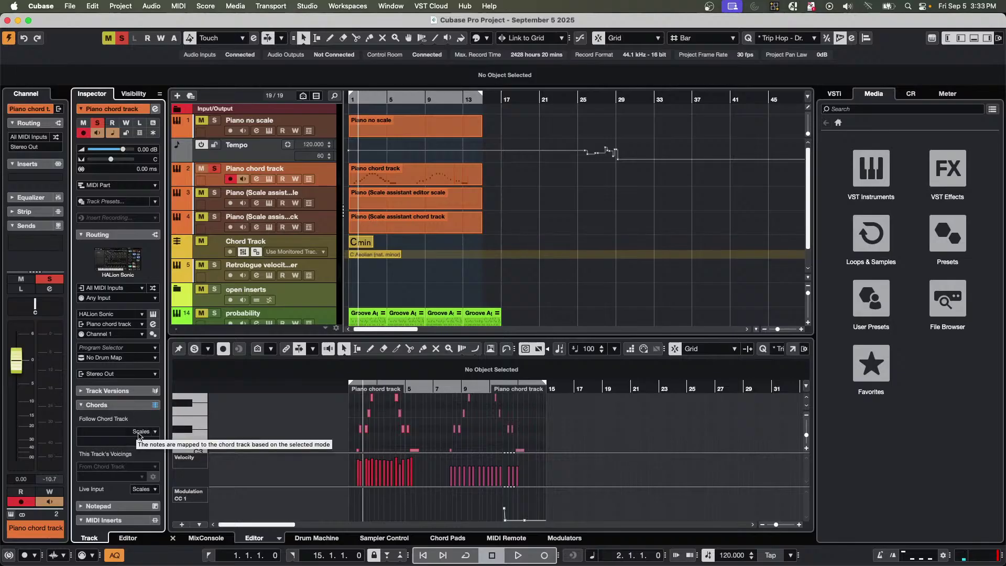
click(139, 433)
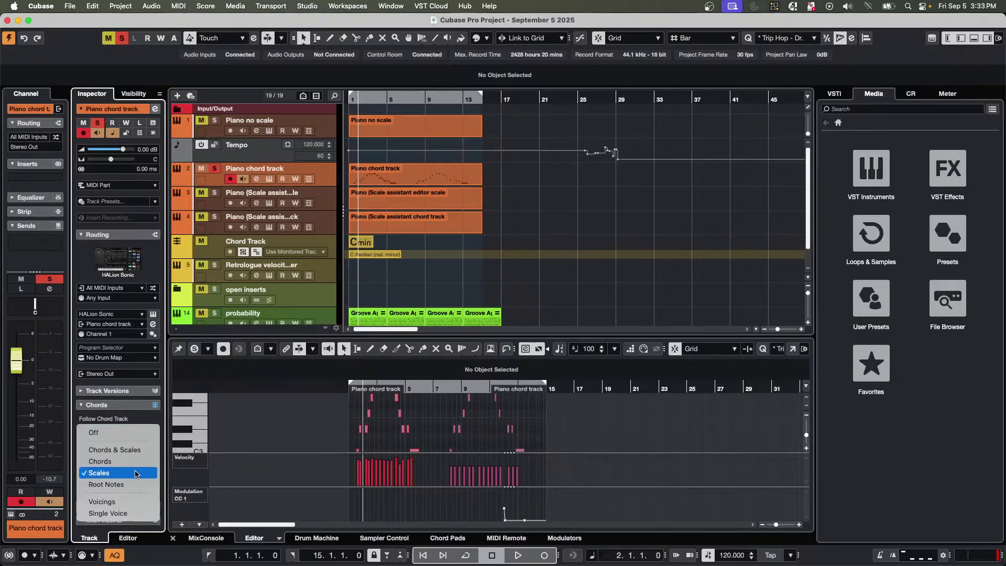
click(140, 413)
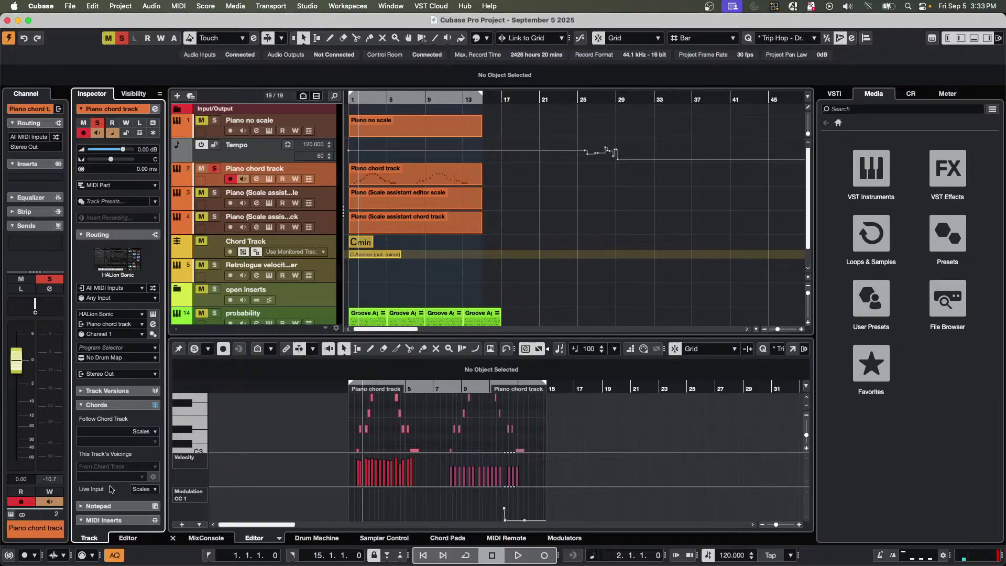
click(140, 490)
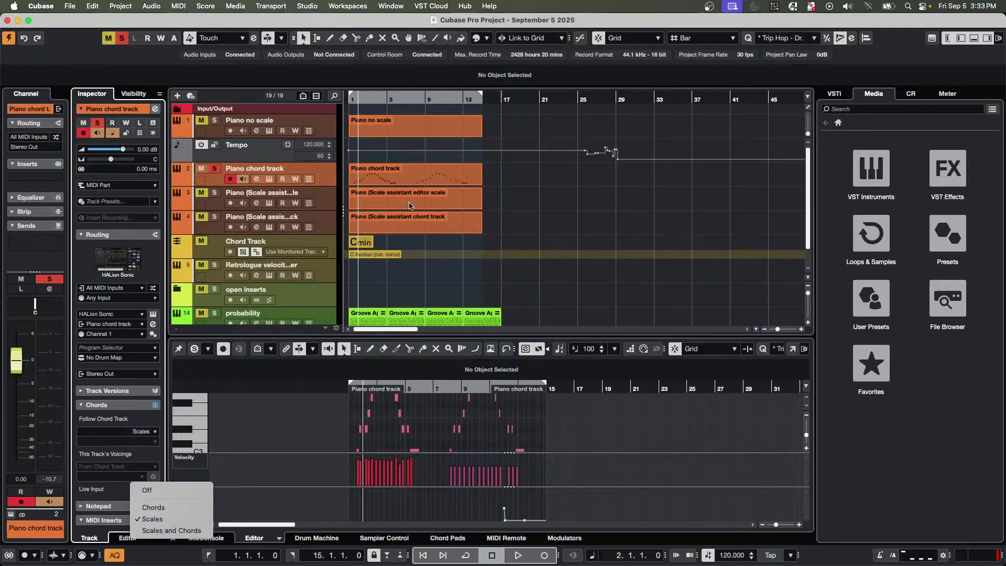
click(376, 177)
click(377, 177)
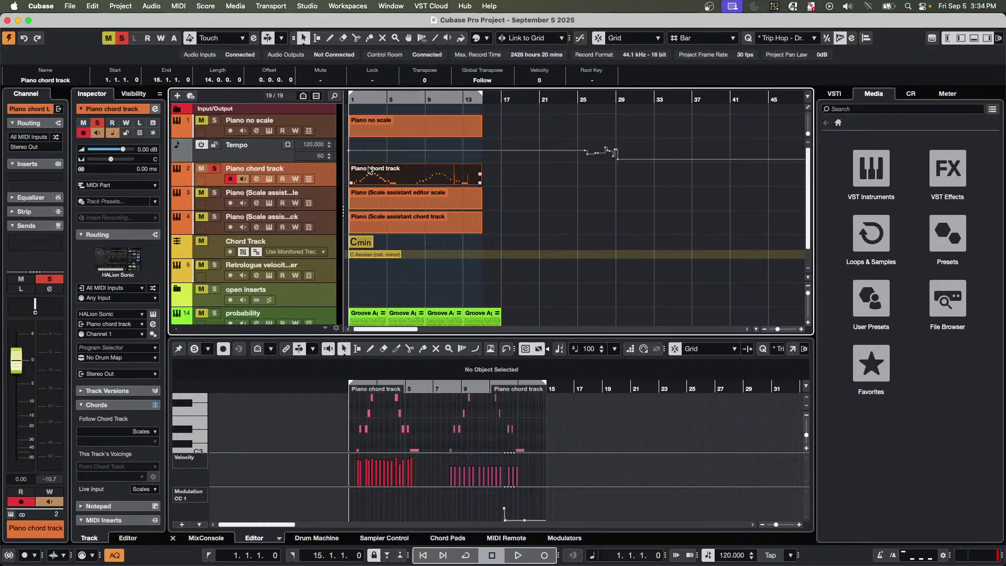
Switch to the Safari browser and search the web for "harsh digital nose VST".
key(super+Tab)
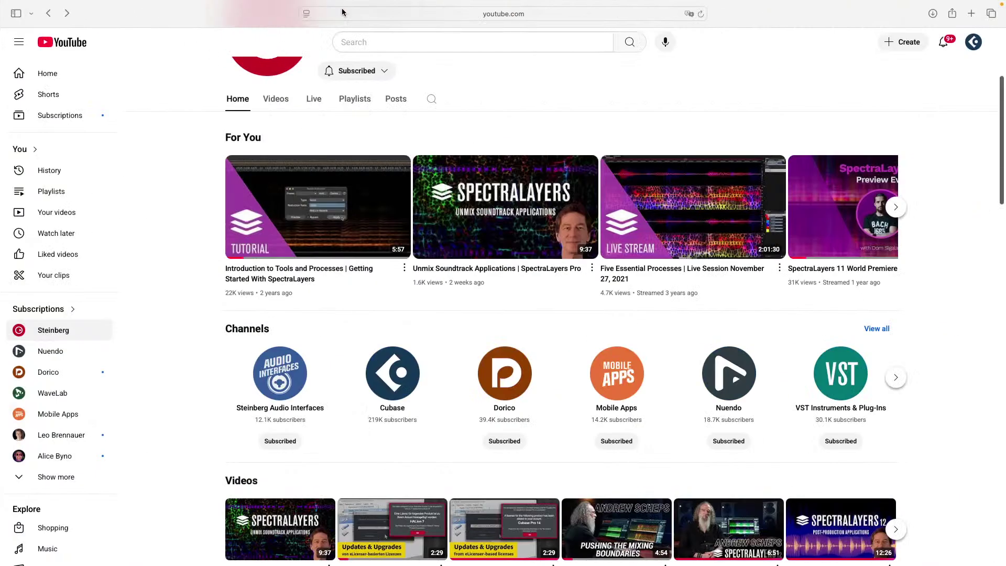
click(526, 16)
text(harsh)
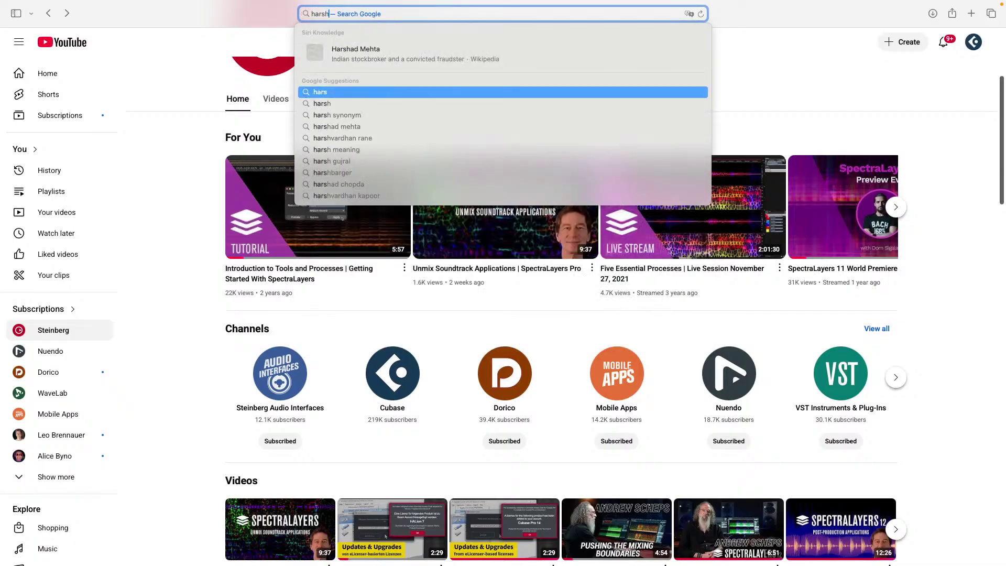
text( digital)
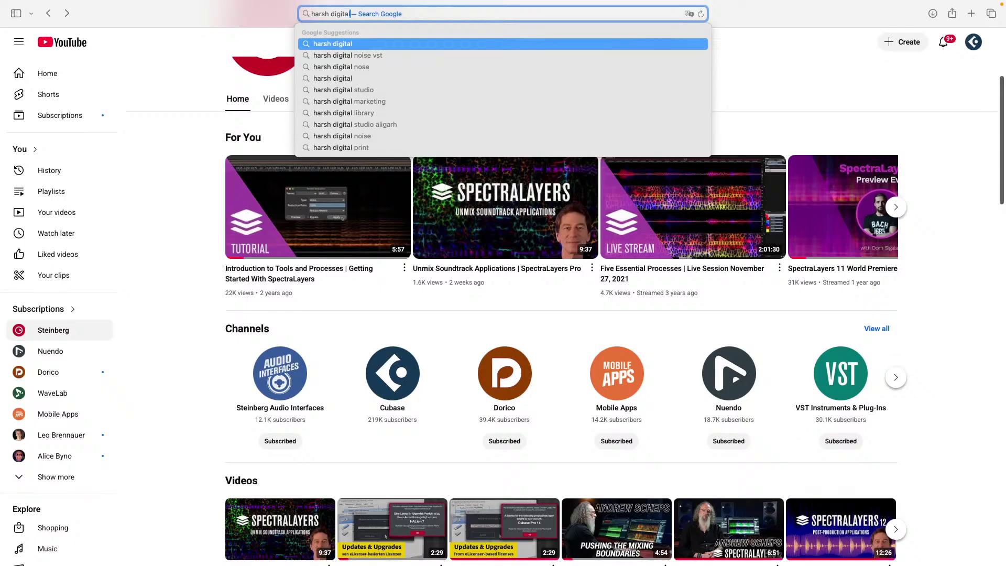
text( nose )
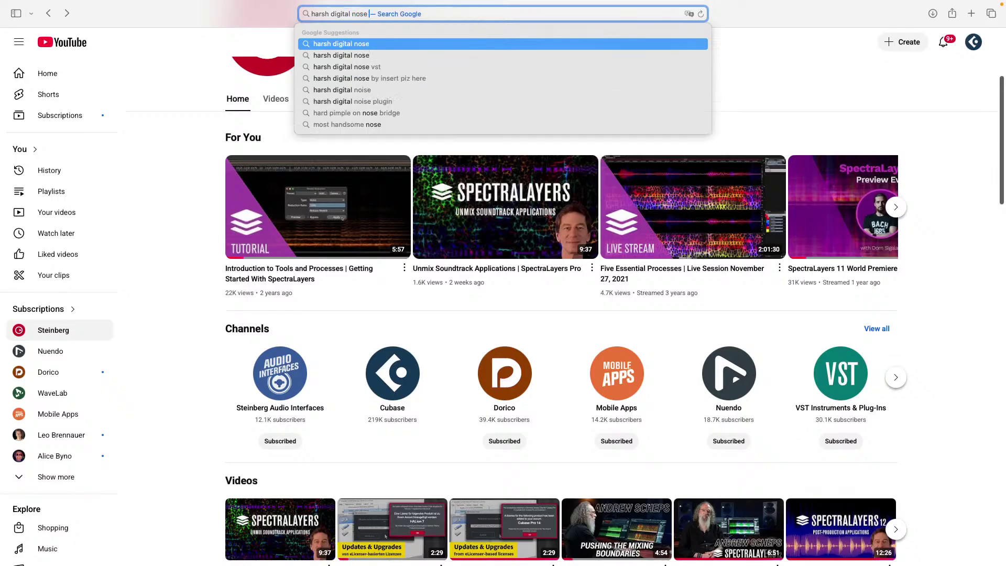
text(VST)
key(Return)
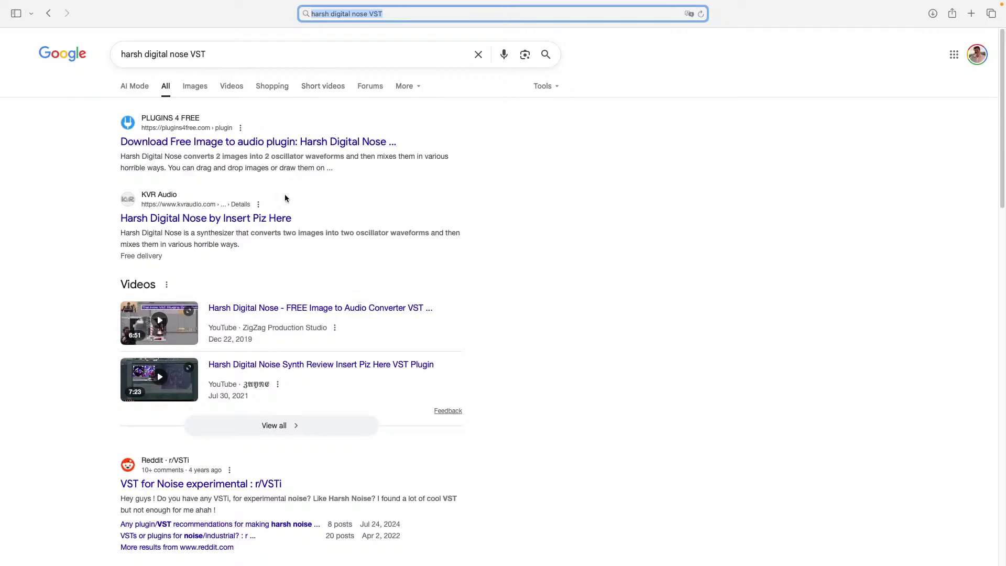
Open the KVR Audio result for Harsh Digital Nose, look over the plug-in's product page, and switch back to Cubase.
click(194, 219)
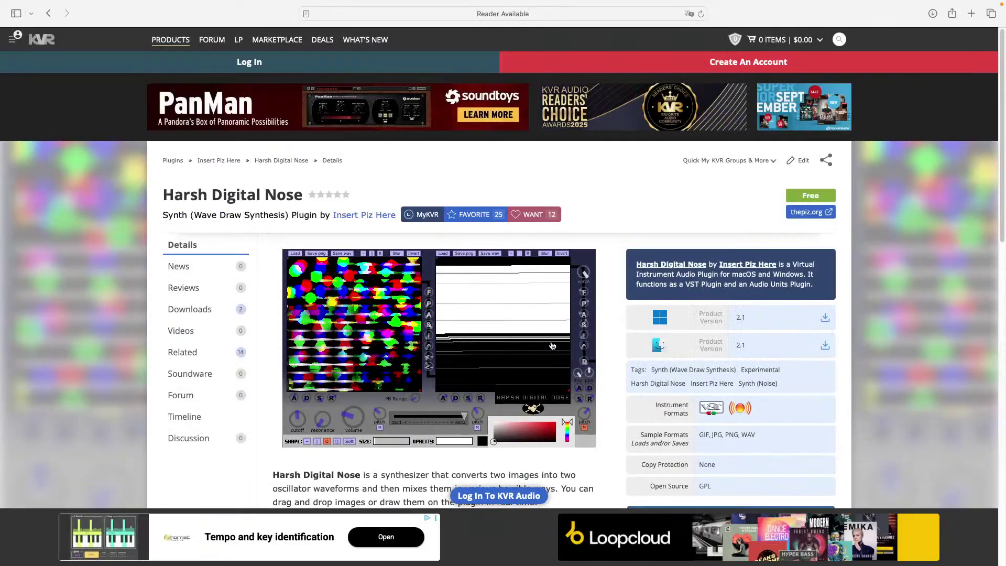
scroll(545, 332, down, 3)
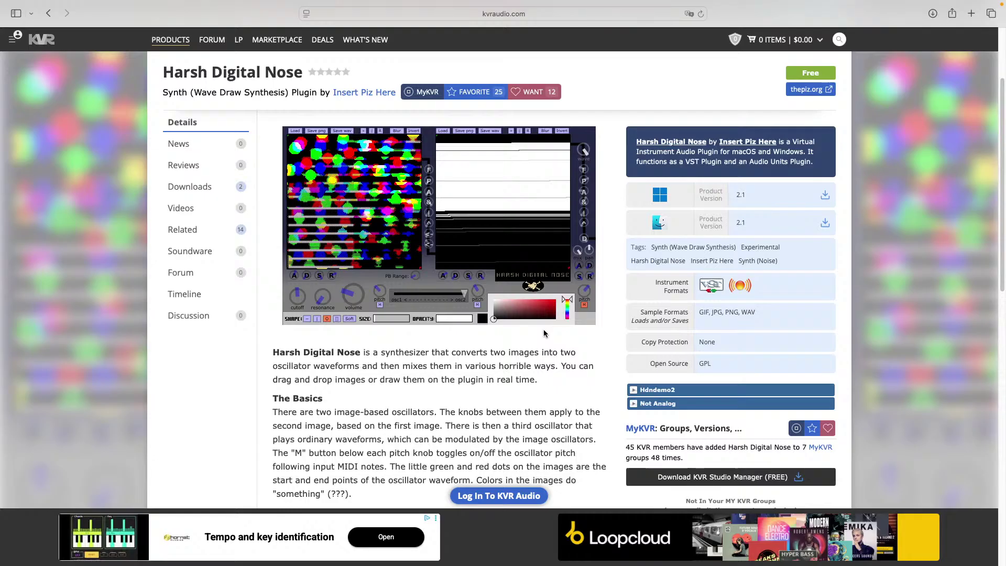
scroll(544, 334, up, 3)
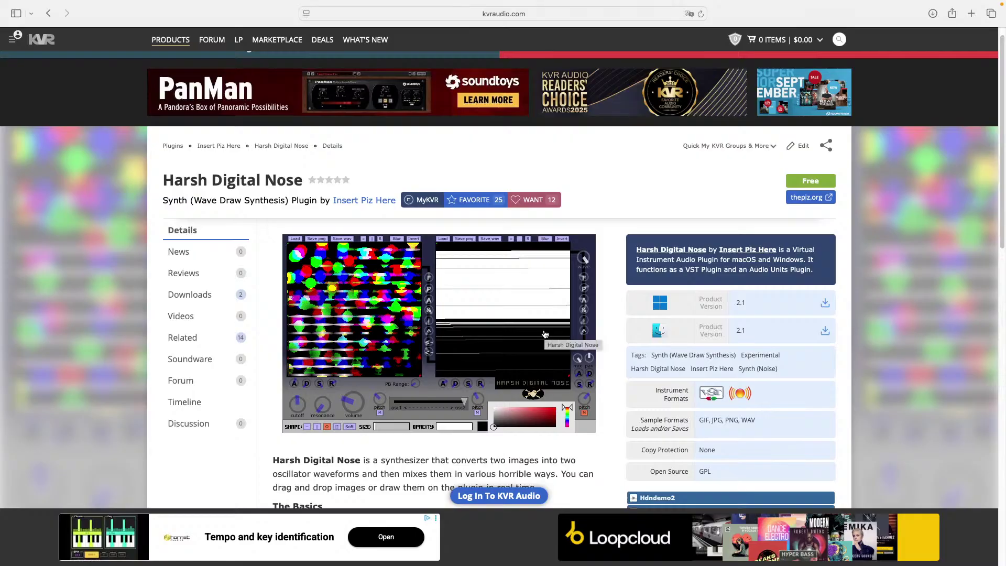
key(super+Tab)
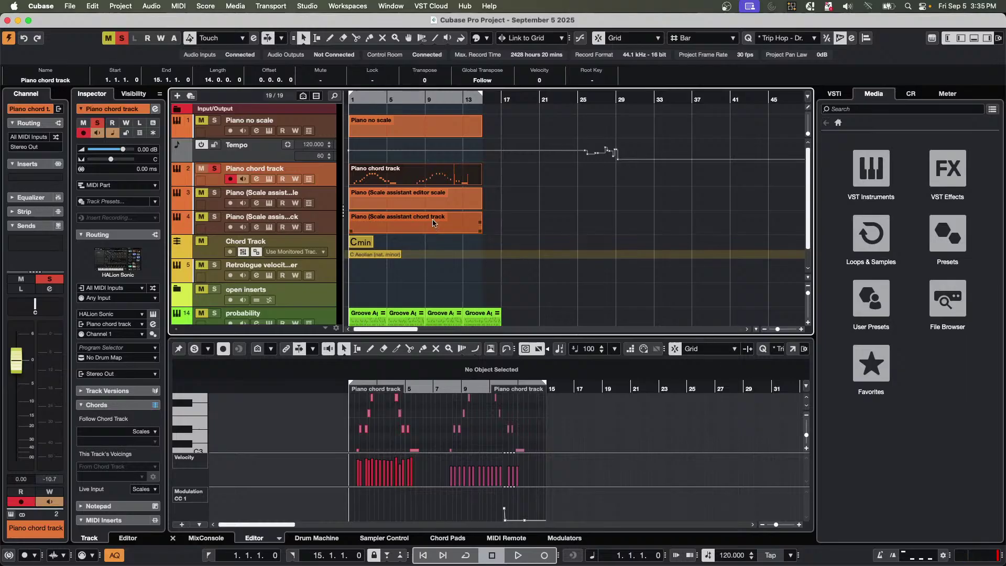
Add a chord event at bar 4 of the Chord Track and define it as Eb major.
drag(361, 102, 409, 215)
right_click(412, 245)
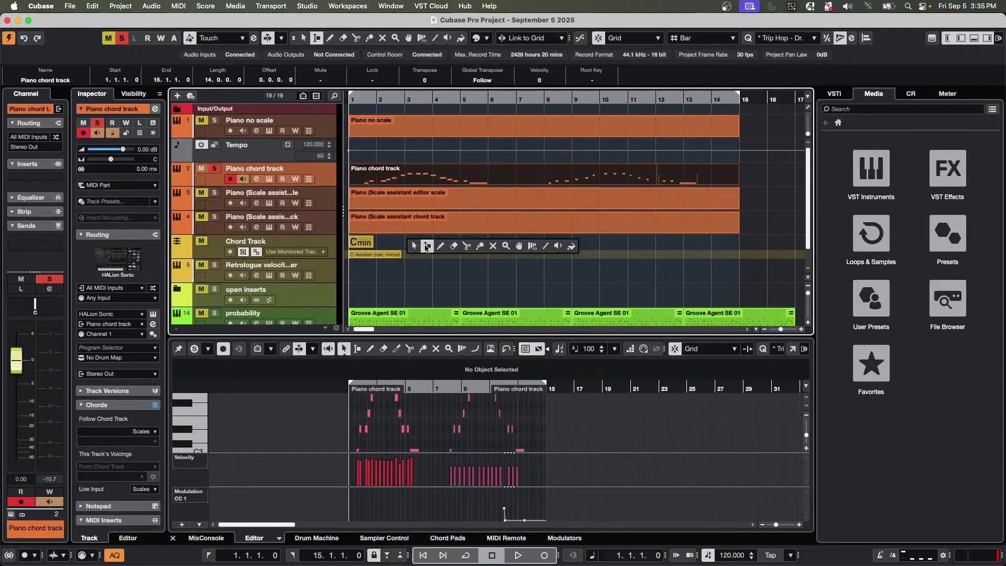
click(440, 245)
click(442, 241)
right_click(442, 242)
click(437, 247)
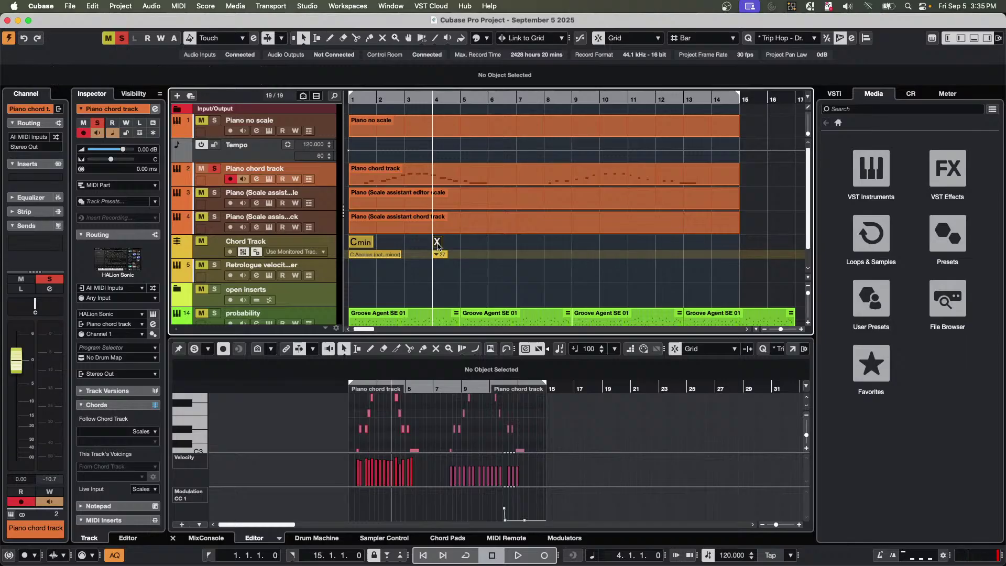
double_click(437, 242)
click(374, 315)
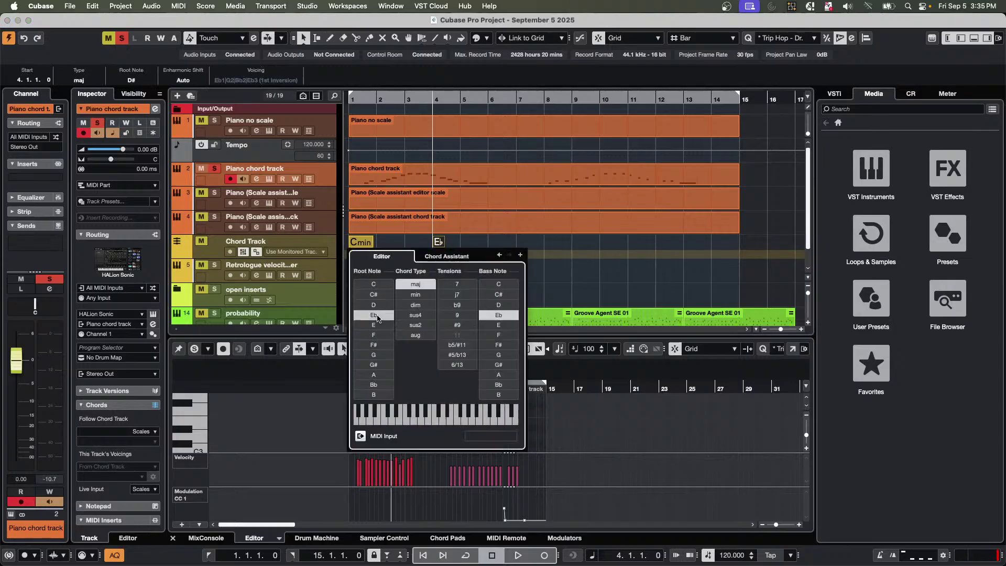
click(415, 295)
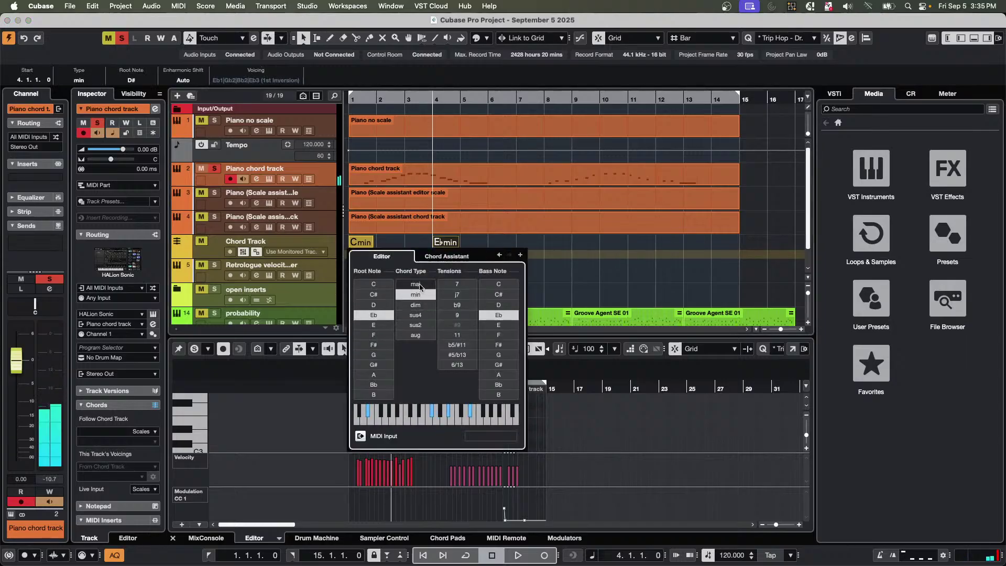
click(416, 284)
click(540, 244)
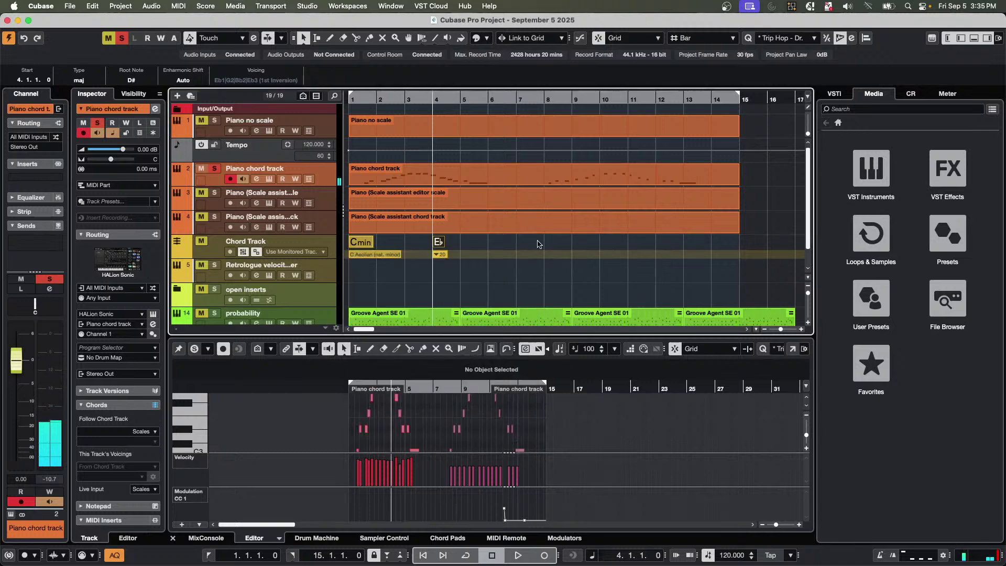
Add a chord event at bar 7 of the Chord Track and define it as G minor.
right_click(540, 243)
click(565, 243)
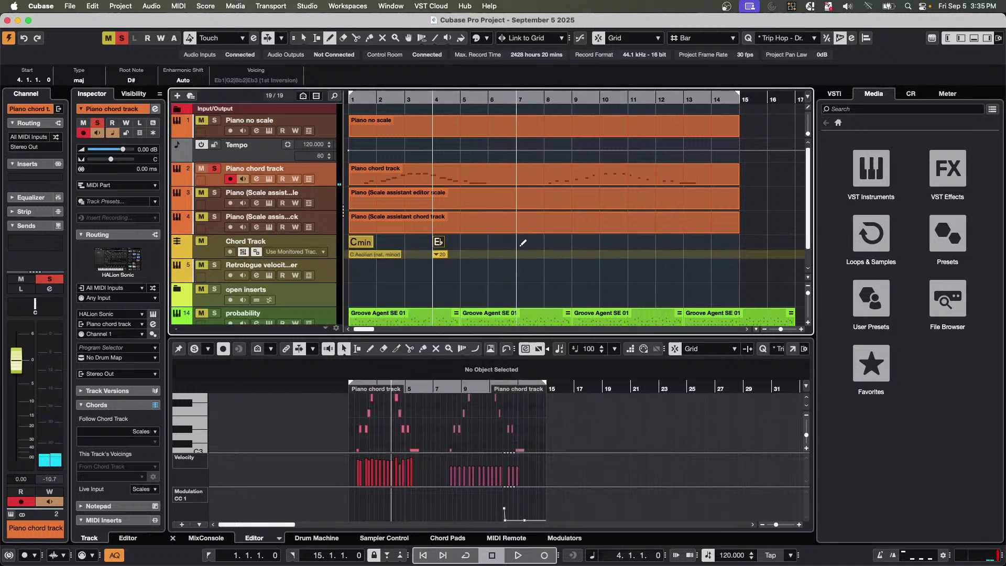
click(521, 244)
right_click(524, 247)
click(525, 248)
double_click(522, 242)
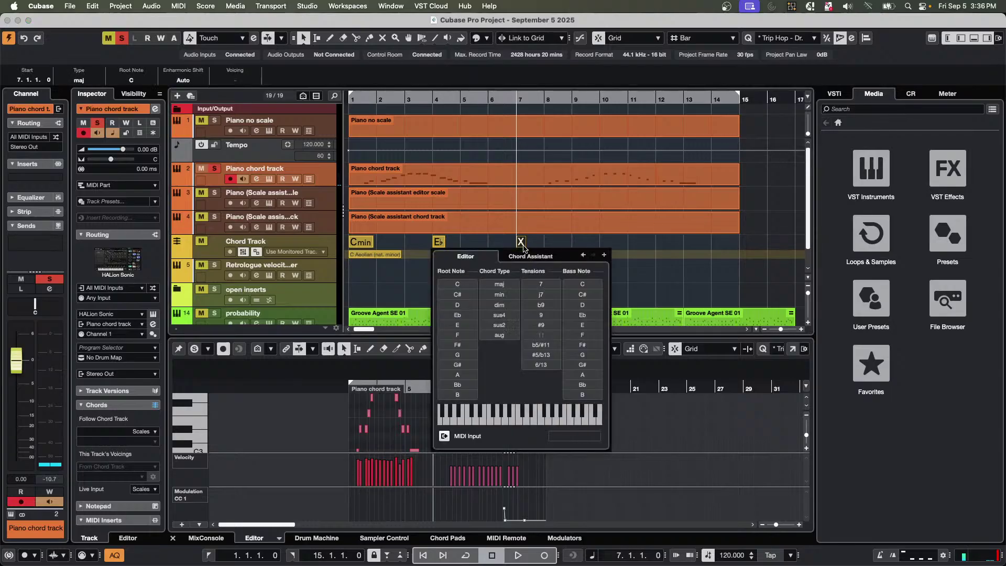
click(458, 355)
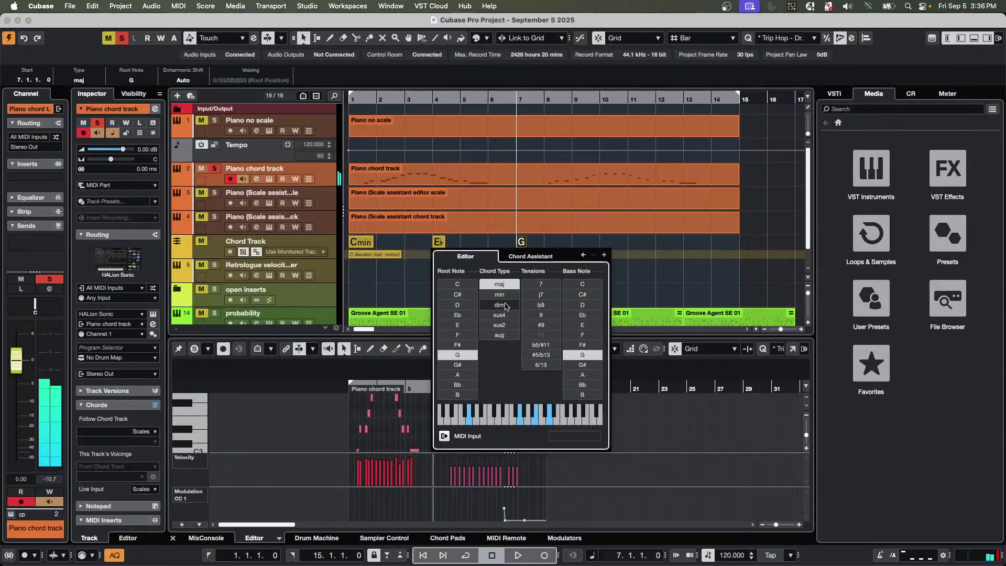
click(500, 295)
click(604, 246)
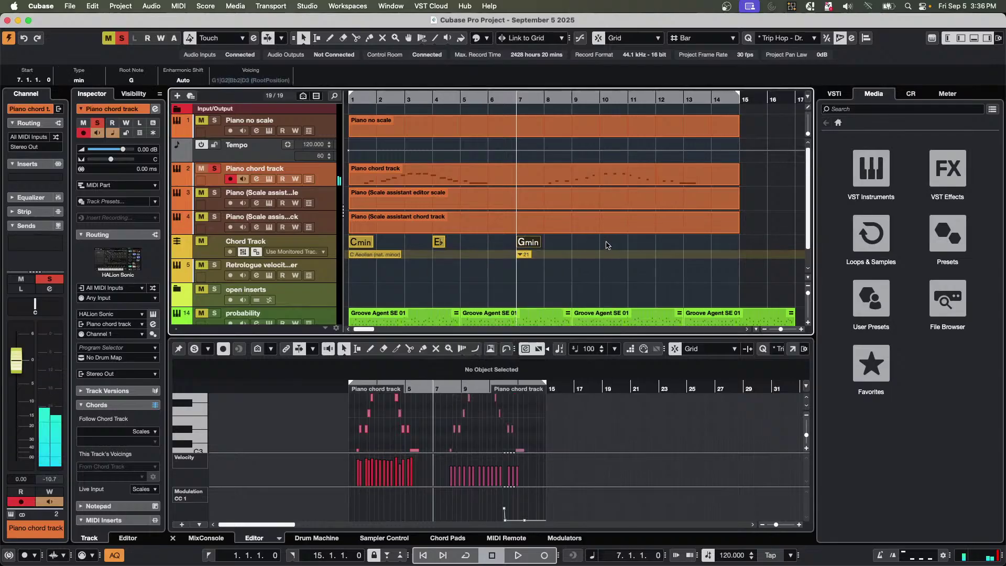
Add a chord event at bar 10 of the Chord Track and define it as Ab major.
right_click(603, 243)
click(634, 243)
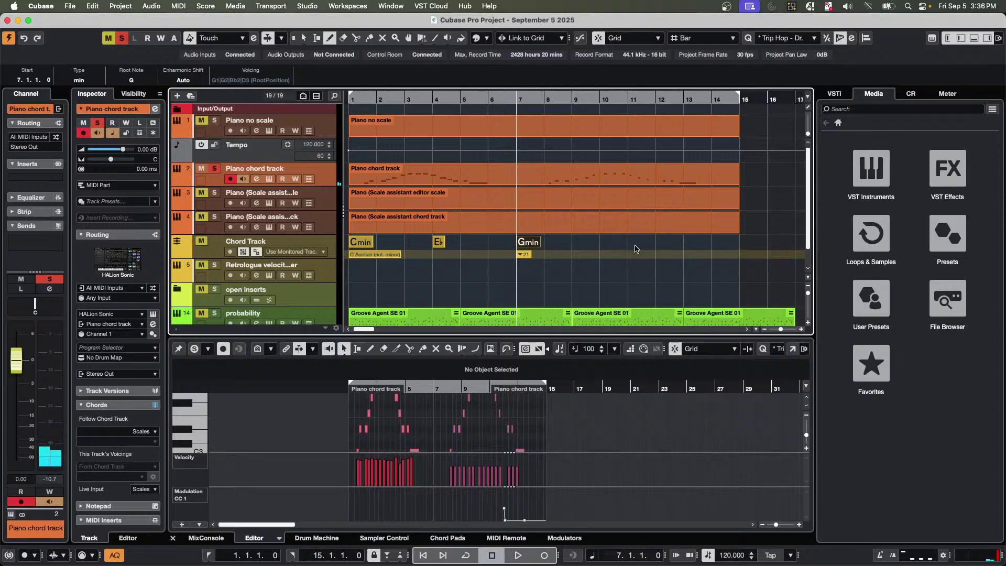
click(607, 243)
key(1)
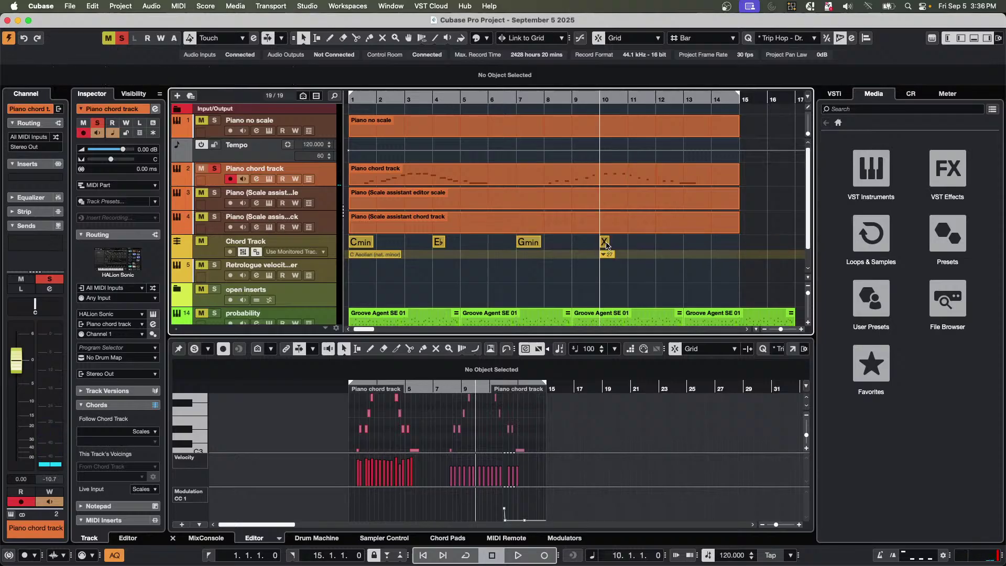
double_click(604, 242)
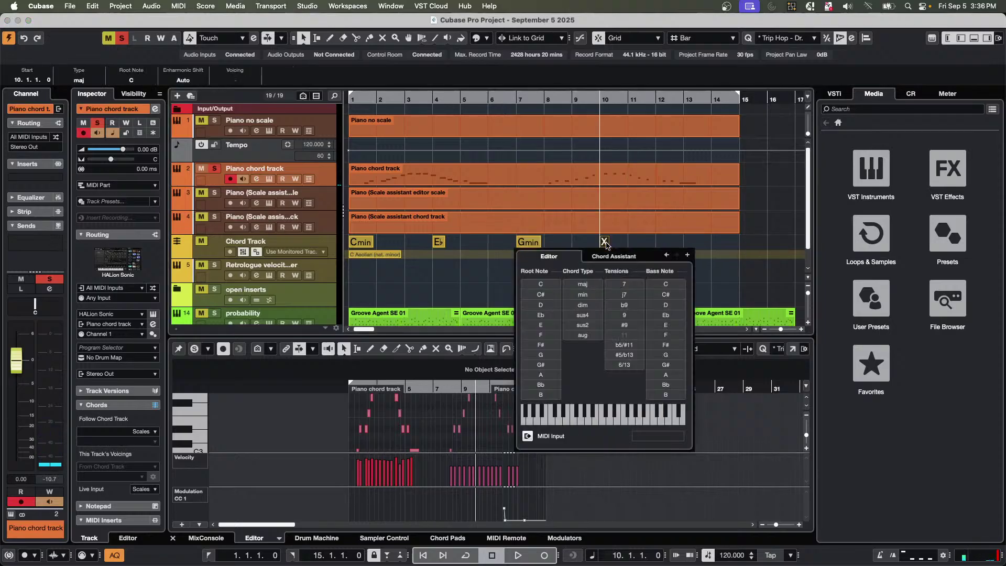
click(541, 365)
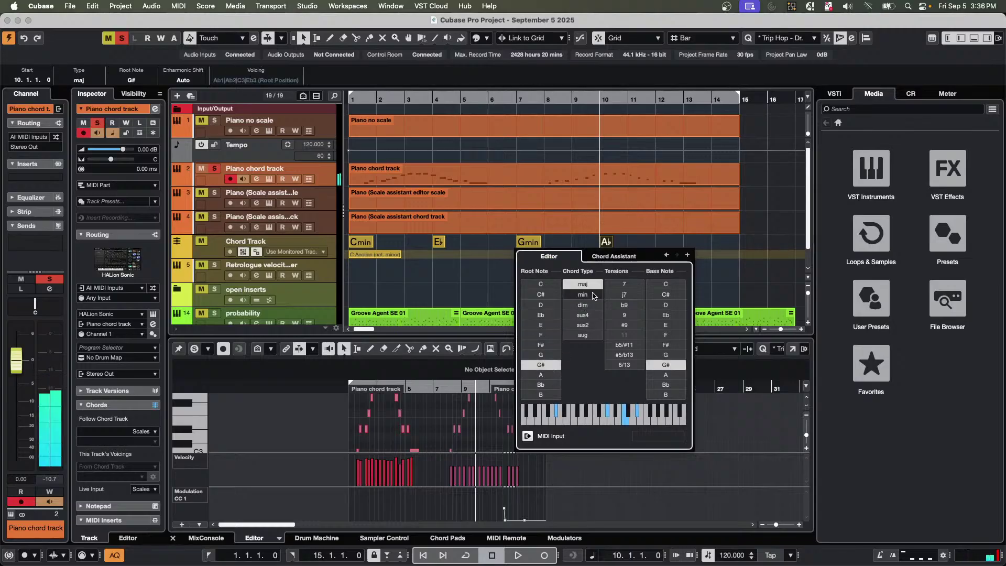
click(657, 242)
Add a chord event at bar 12 of the Chord Track and define it as Bb major.
key(8)
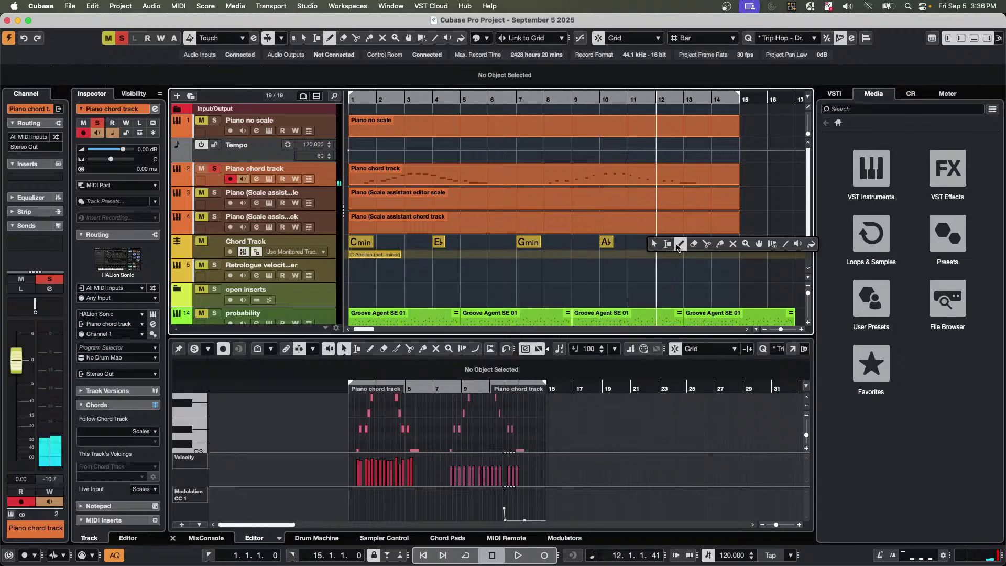
click(657, 242)
key(1)
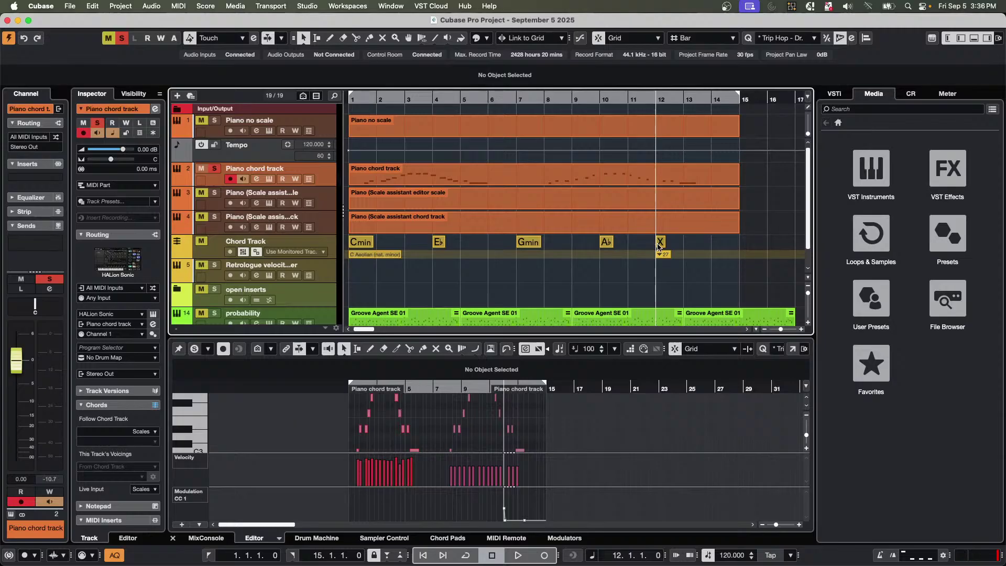
double_click(660, 242)
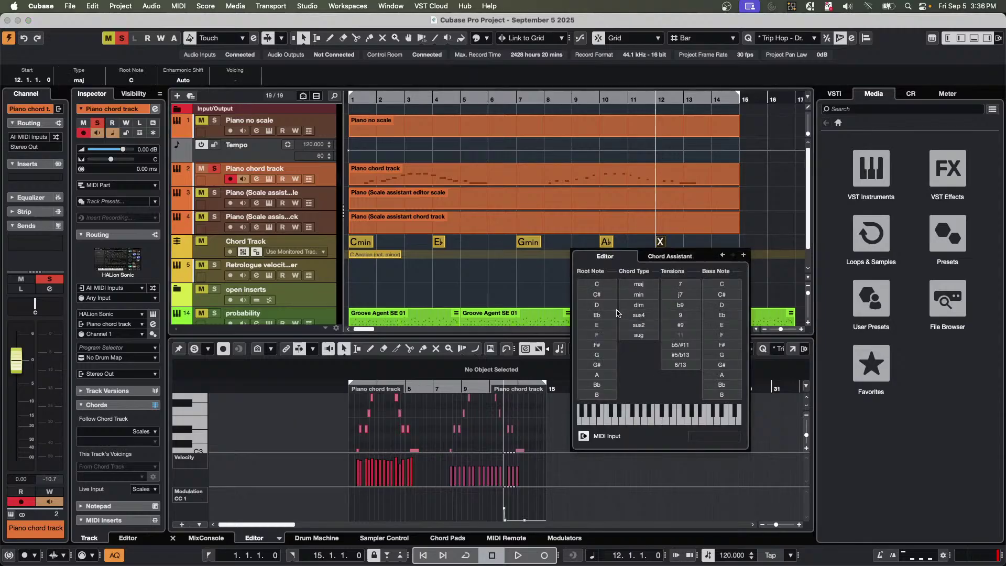
click(598, 384)
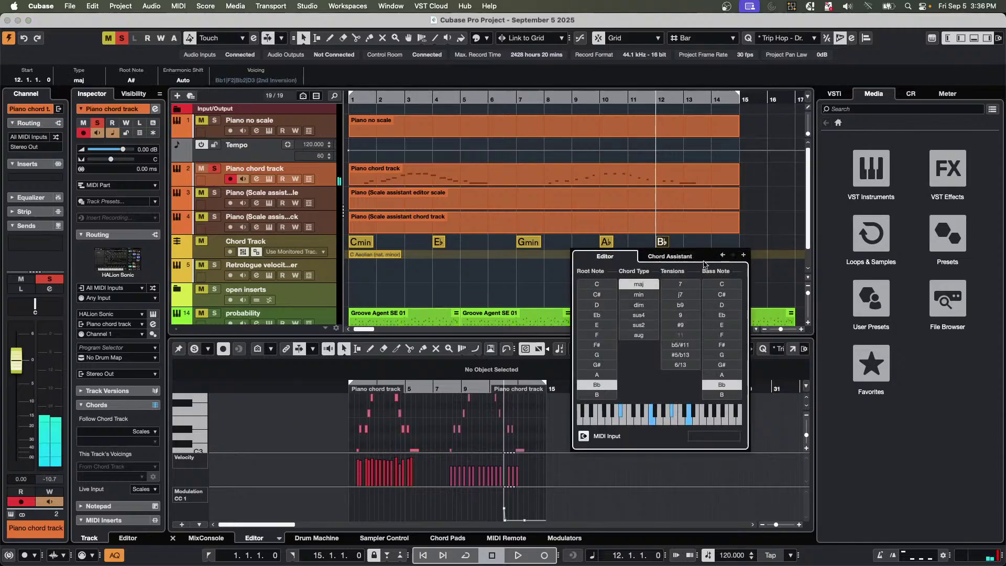
Add a chord event at bar 13 of the Chord Track and define it as C minor.
right_click(714, 245)
click(738, 244)
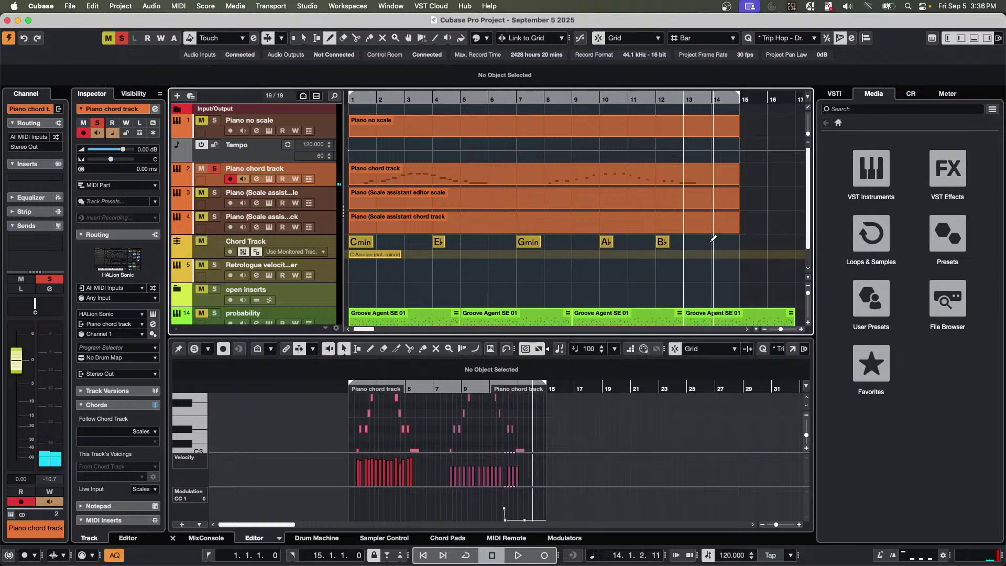
click(686, 243)
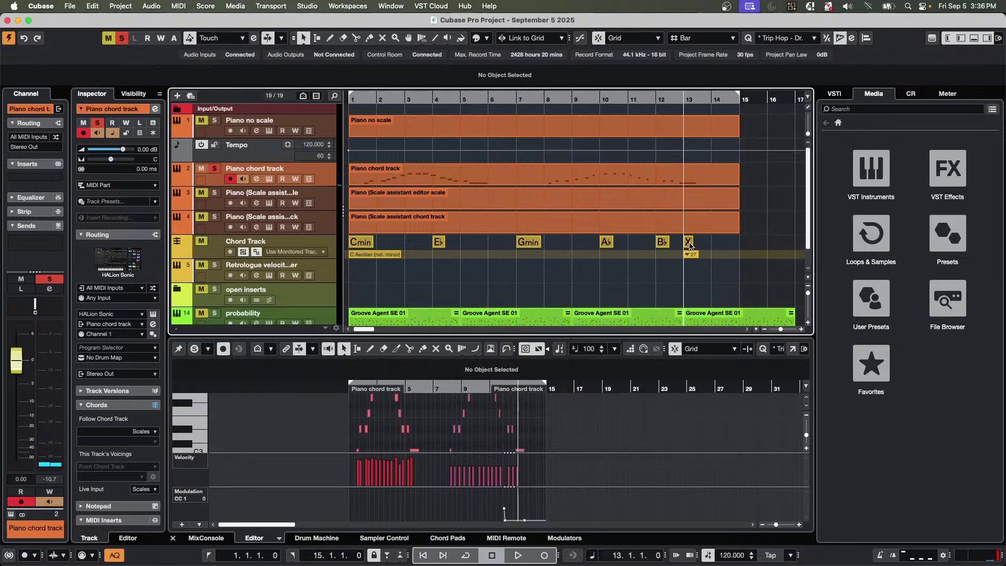
double_click(689, 243)
click(635, 286)
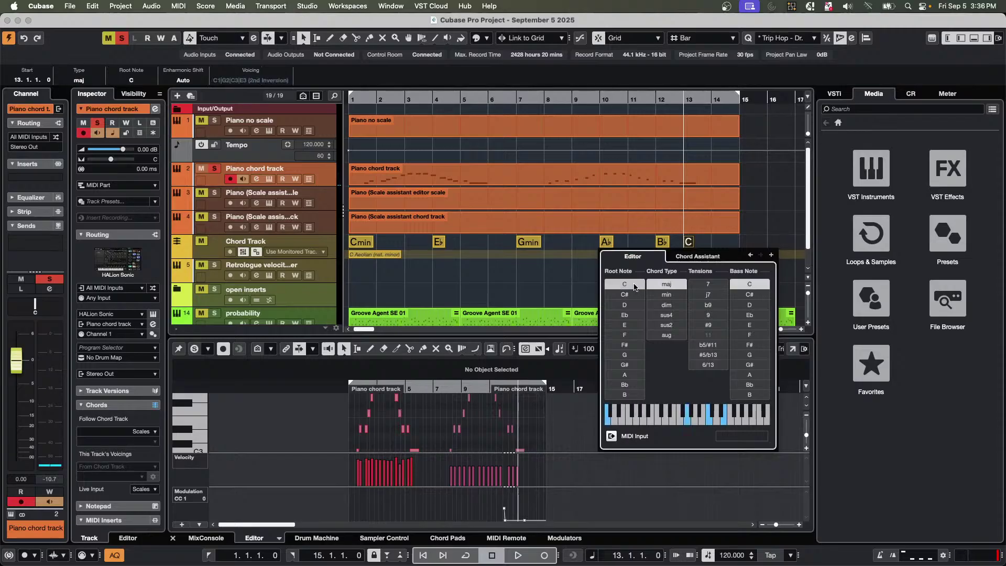
click(667, 294)
click(390, 239)
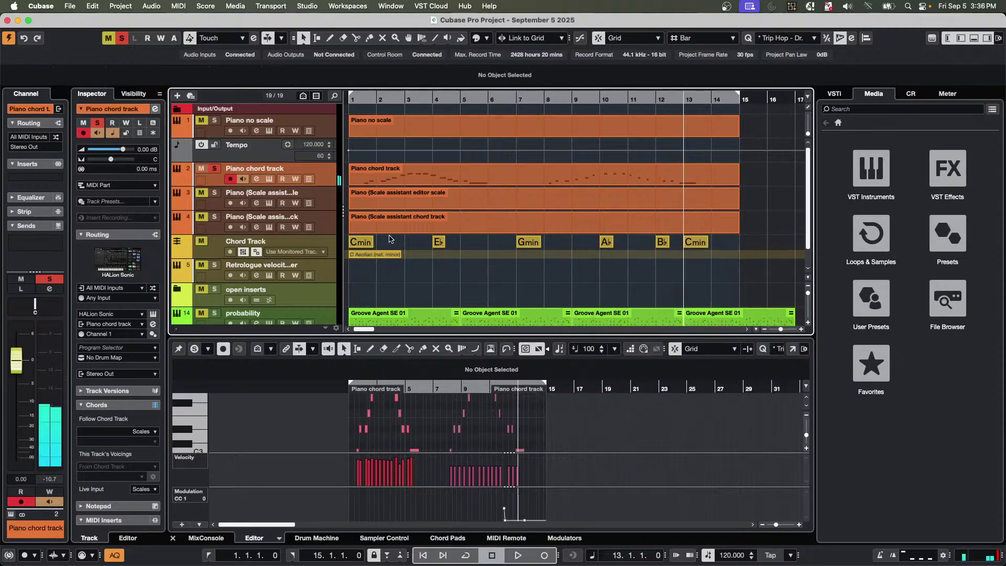
Turn all the chord events into MIDI parts on the Retrologue track, and view the first Cmin part's notes in the lower-zone editor.
drag(719, 244, 364, 271)
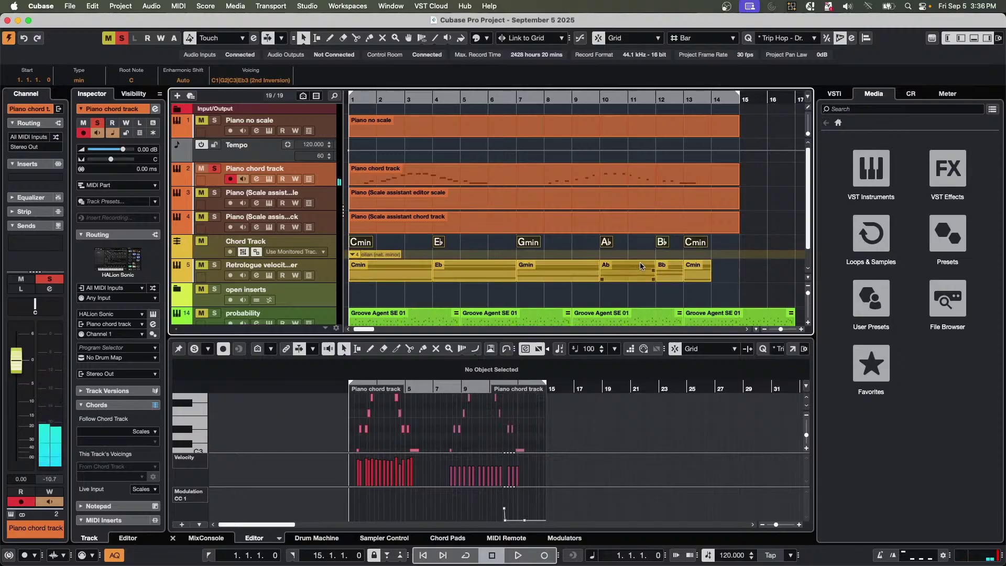
click(385, 278)
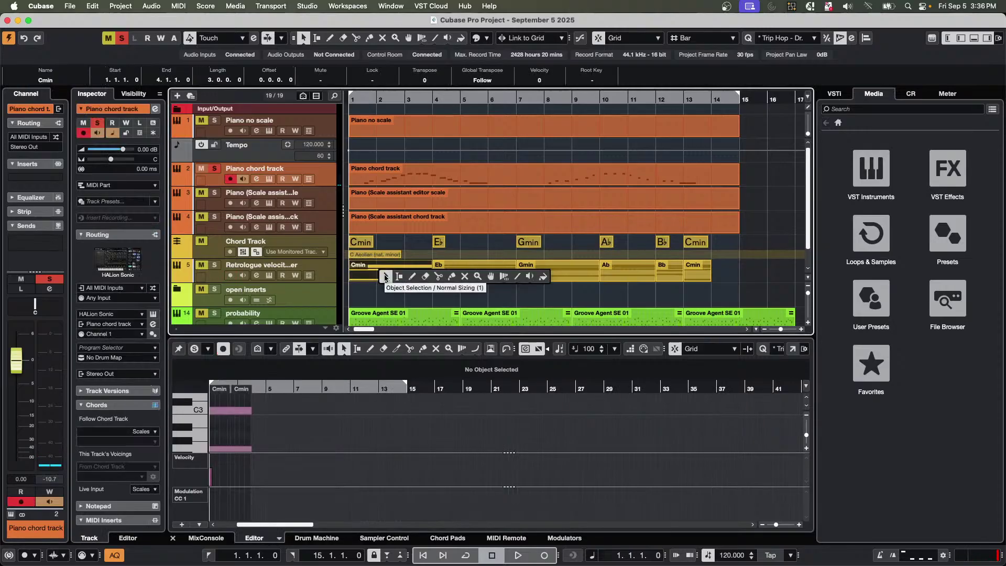
click(260, 387)
drag(210, 387, 369, 435)
scroll(423, 417, up, 1)
scroll(424, 417, up, 1)
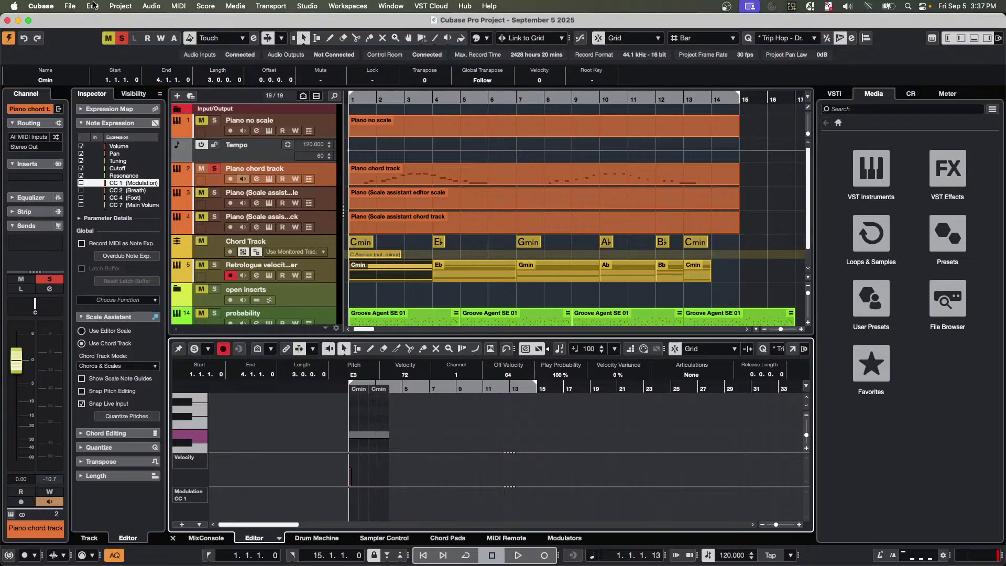
Open the recent project "be someone.cpr".
click(70, 6)
mouse_move(105, 166)
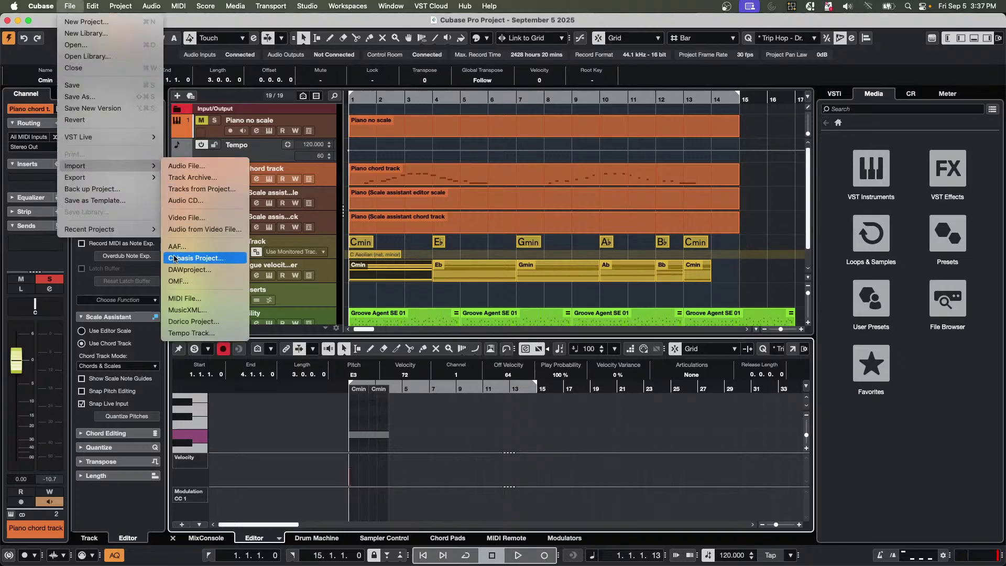
mouse_move(98, 237)
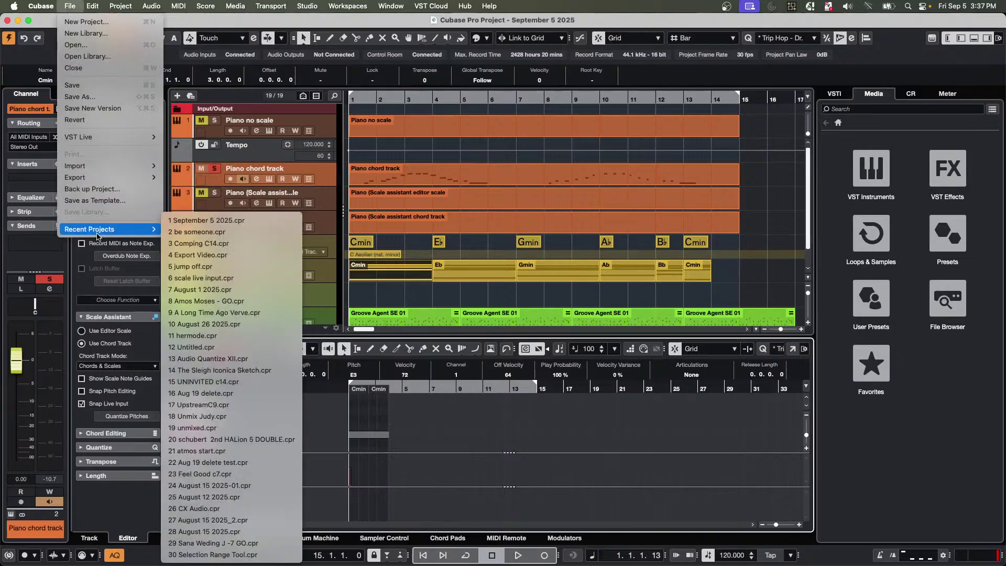
click(227, 233)
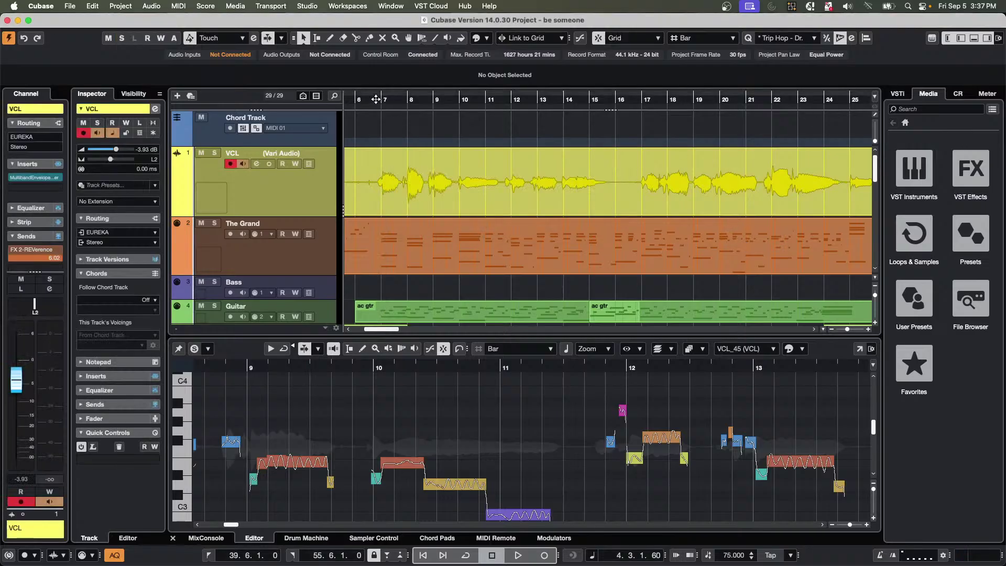
Create chord events on the Chord Track from The Grand's MIDI part, including bass notes and tensions, with arpeggio detection and sustain pedal interpretation.
key(shift+f)
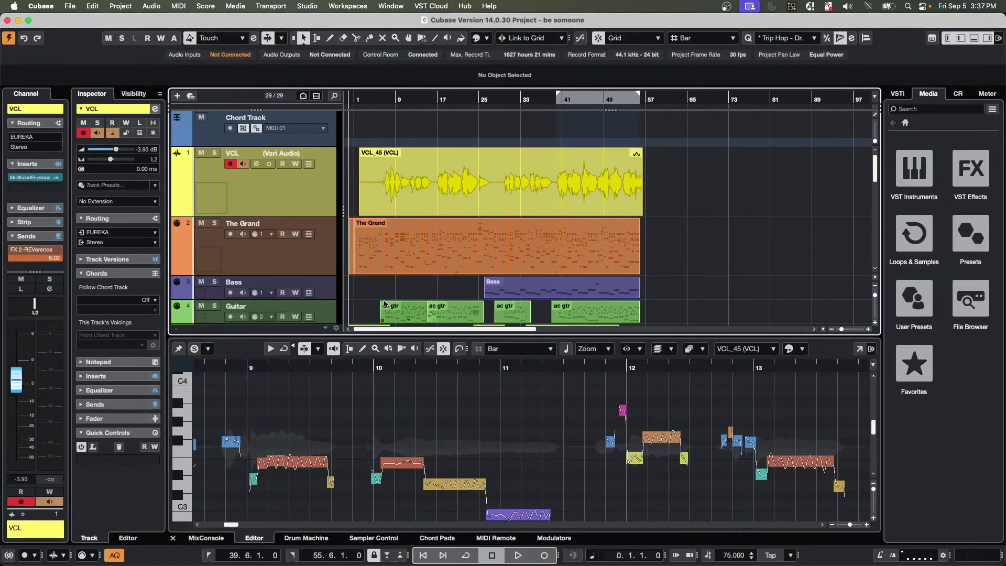
click(405, 265)
drag(405, 265, 406, 137)
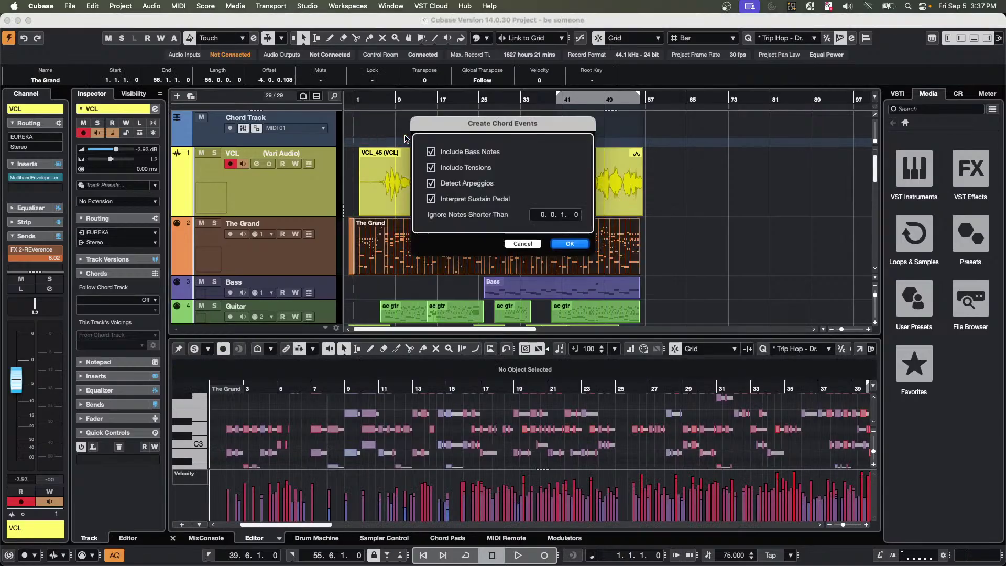
click(570, 243)
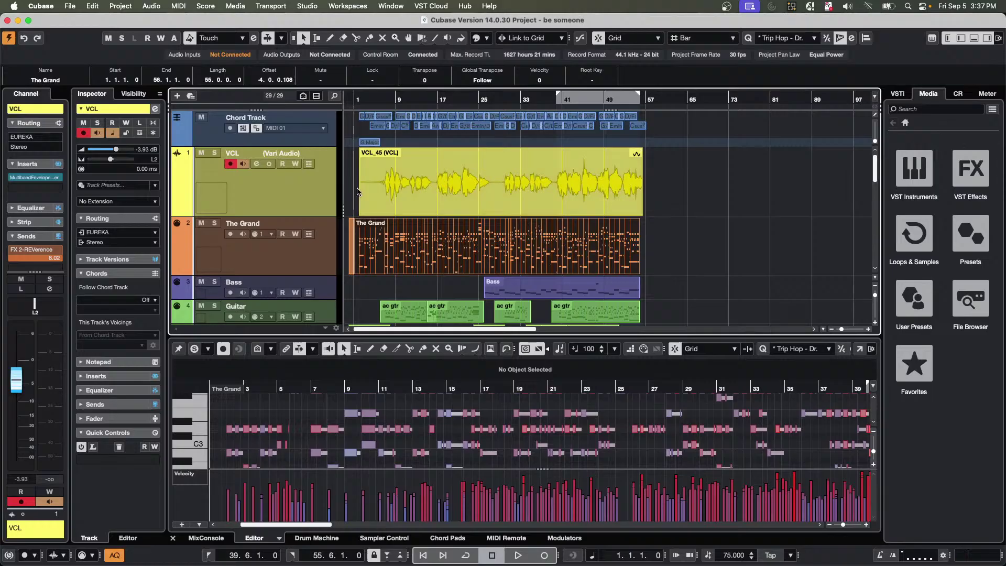
Generate two harmony voices with 80 % vibrato reduction from bars 14 to 16 of the VCL vocal, and select the Soprano event.
drag(414, 100, 455, 198)
right_click(455, 197)
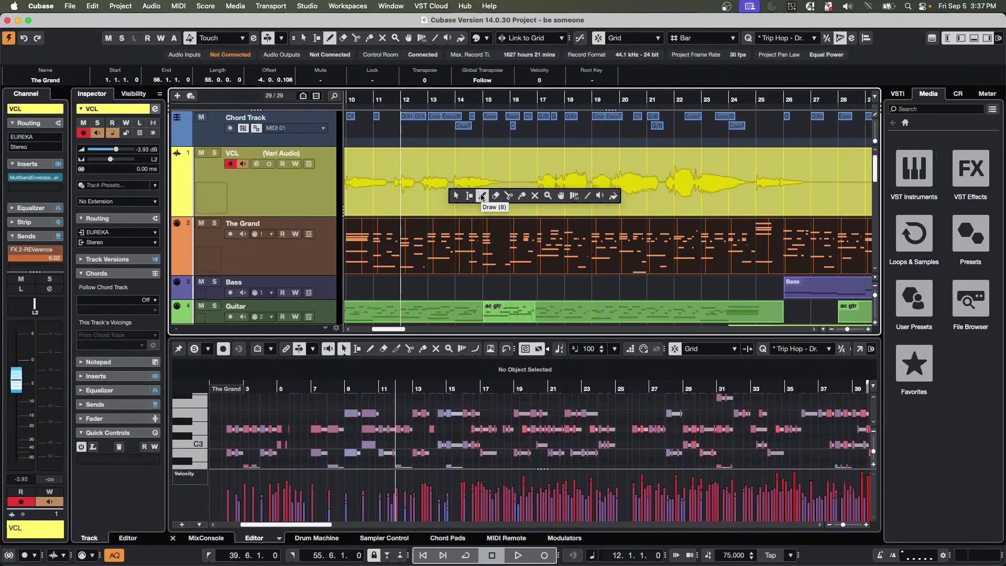
click(474, 195)
drag(449, 174, 510, 178)
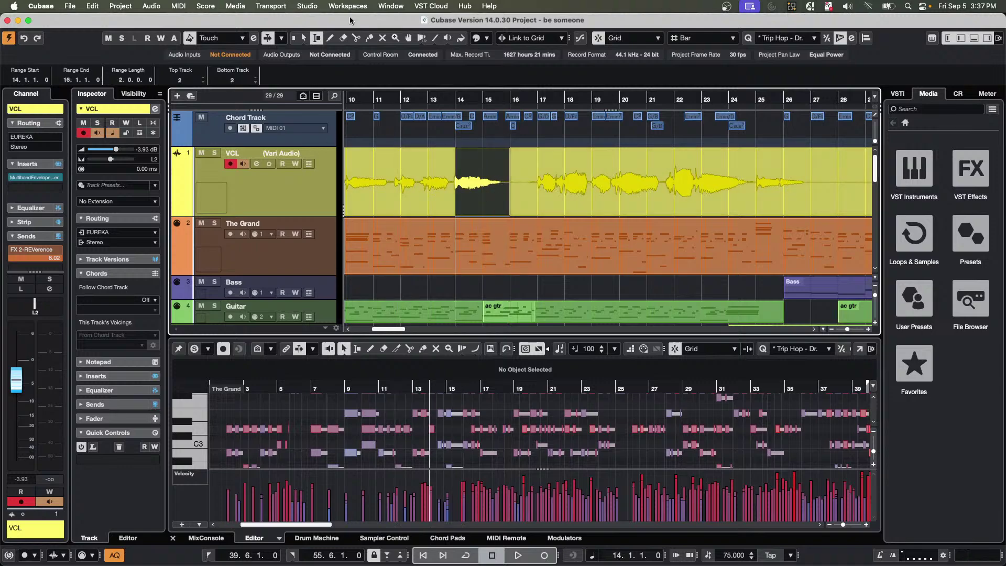
click(151, 6)
click(170, 264)
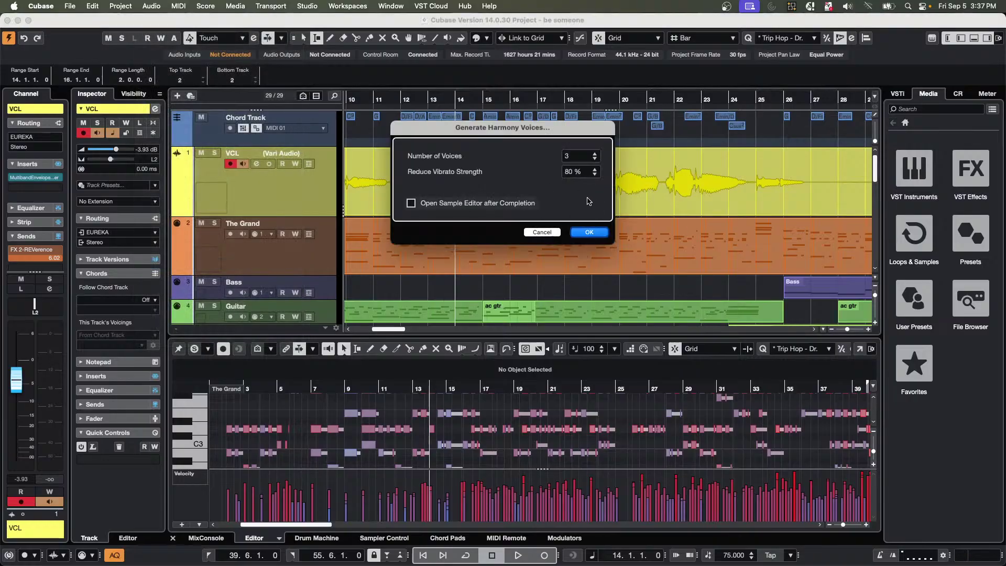
click(597, 160)
click(589, 232)
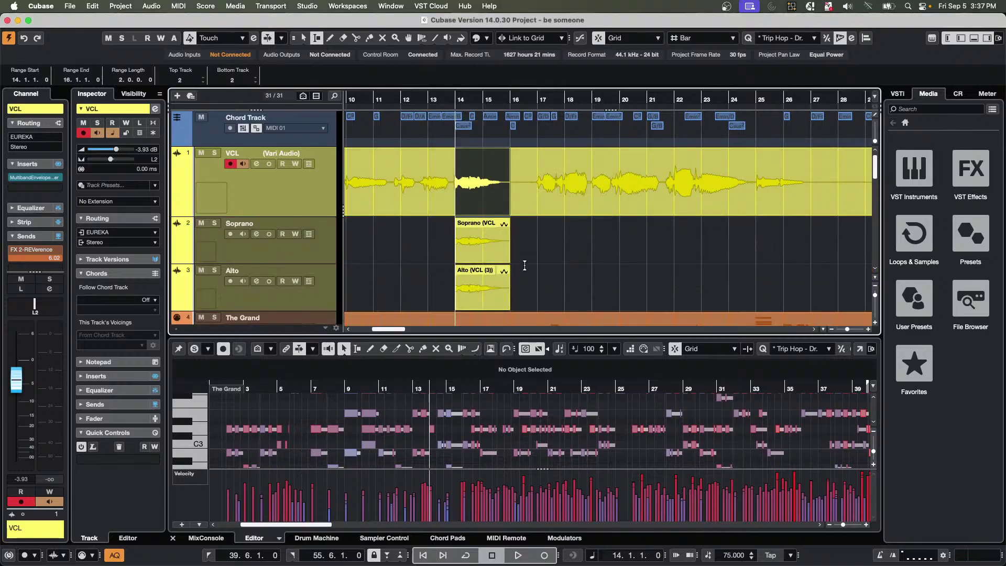
key(1)
click(499, 249)
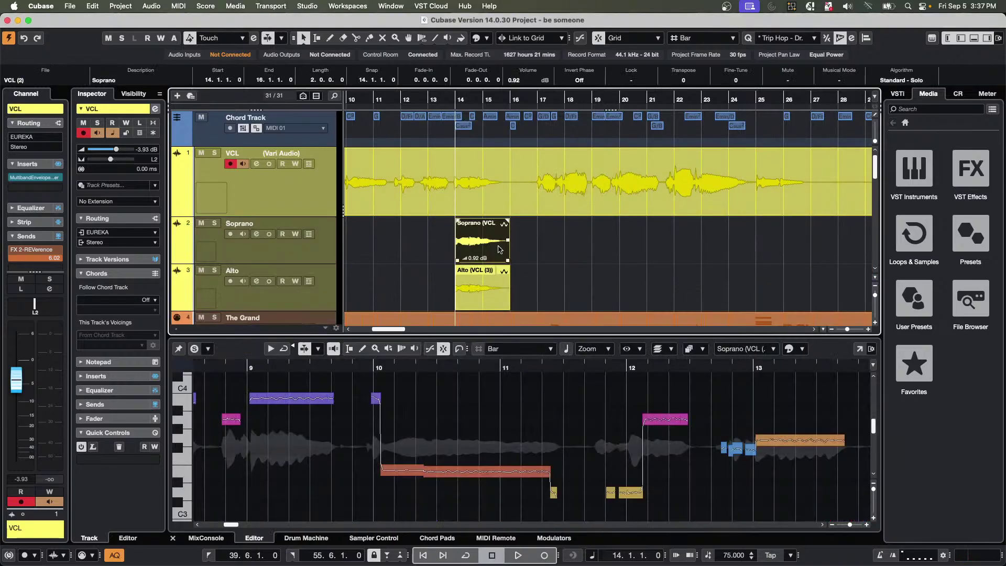
Review the Soprano track's single-voice chord settings, turn off Follow Chord Track for it, and reselect the vocal segment near bar 10.
click(460, 472)
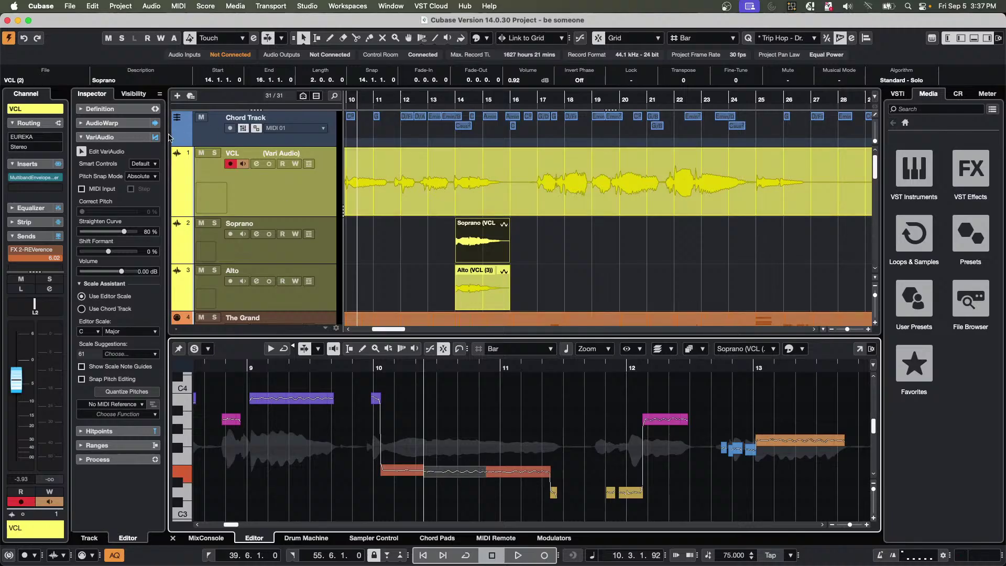
click(311, 248)
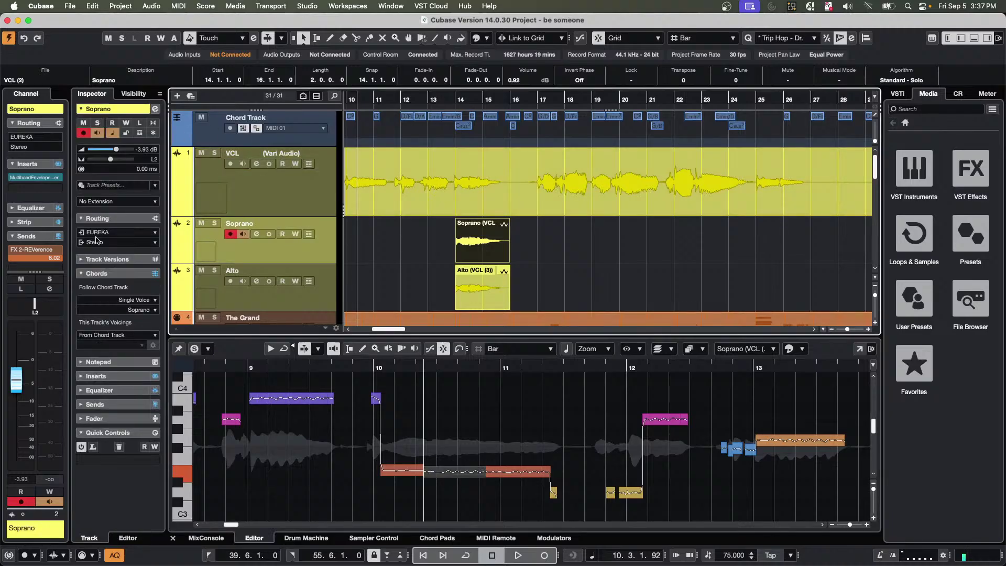
click(149, 312)
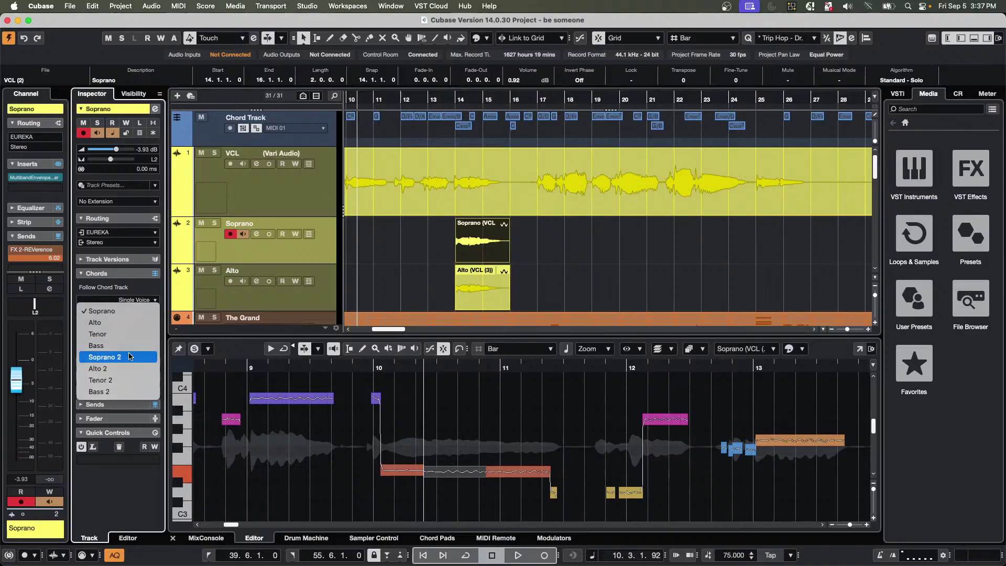
click(134, 279)
click(140, 301)
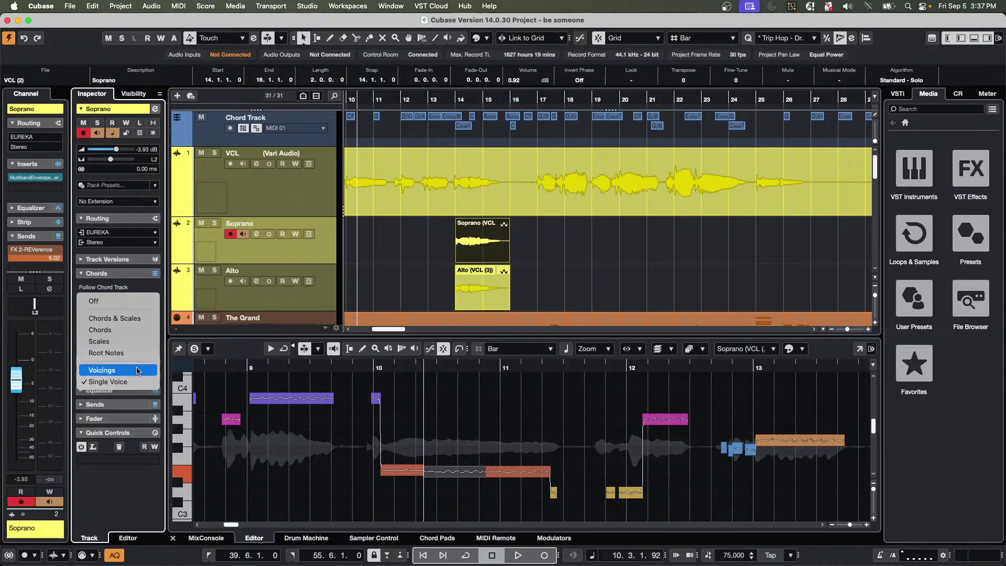
click(100, 301)
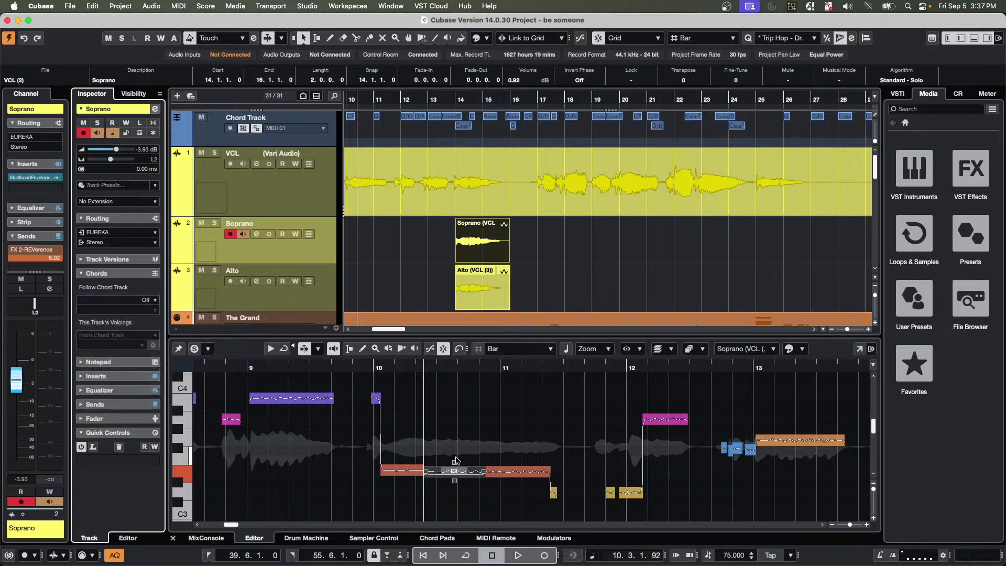
mouse_move(455, 474)
mouse_down()
mouse_move(445, 453)
mouse_move(444, 471)
mouse_up()
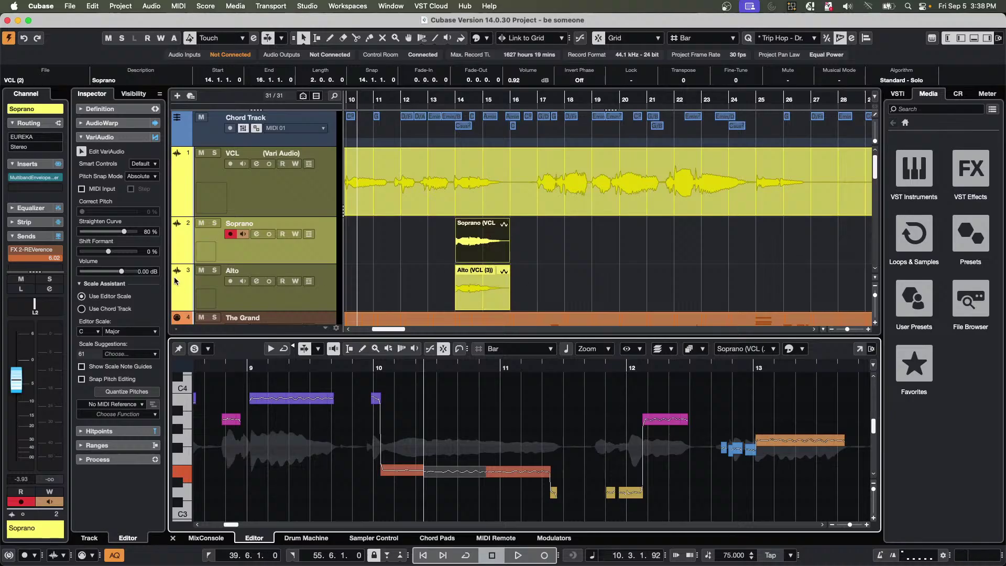
Select The Grand track and review its Follow Chord Track options without changing the setting.
scroll(471, 262, down, 1)
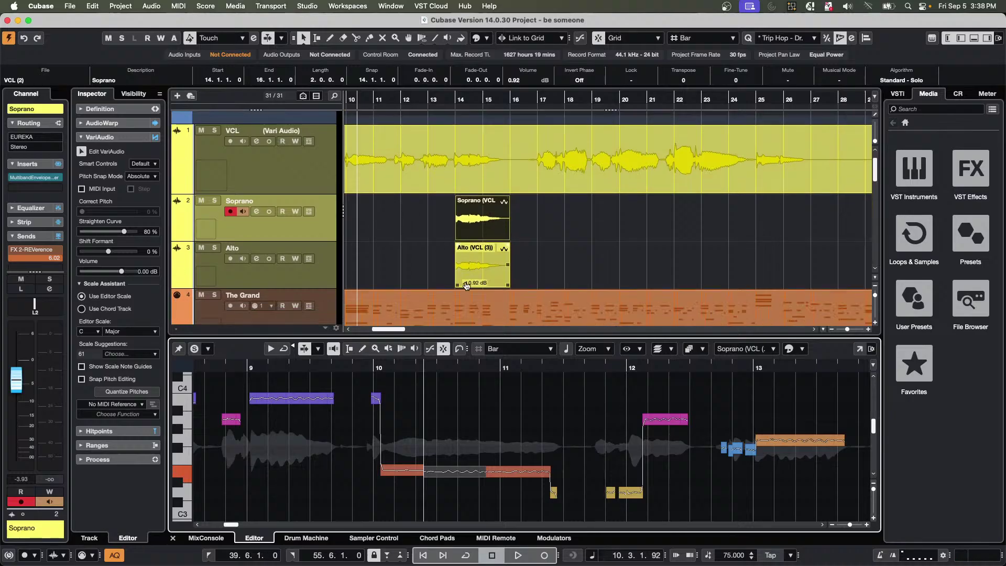
click(484, 318)
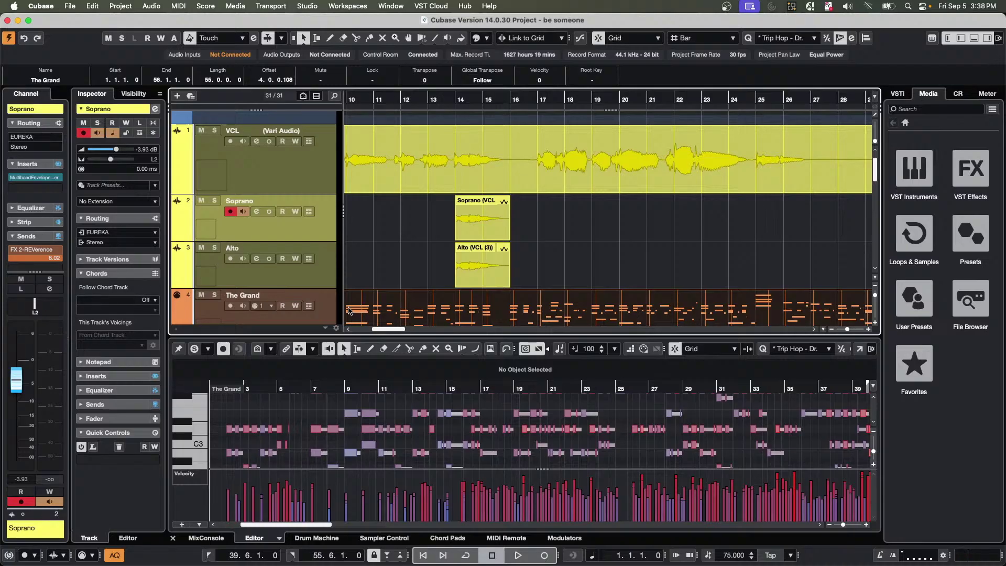
click(321, 312)
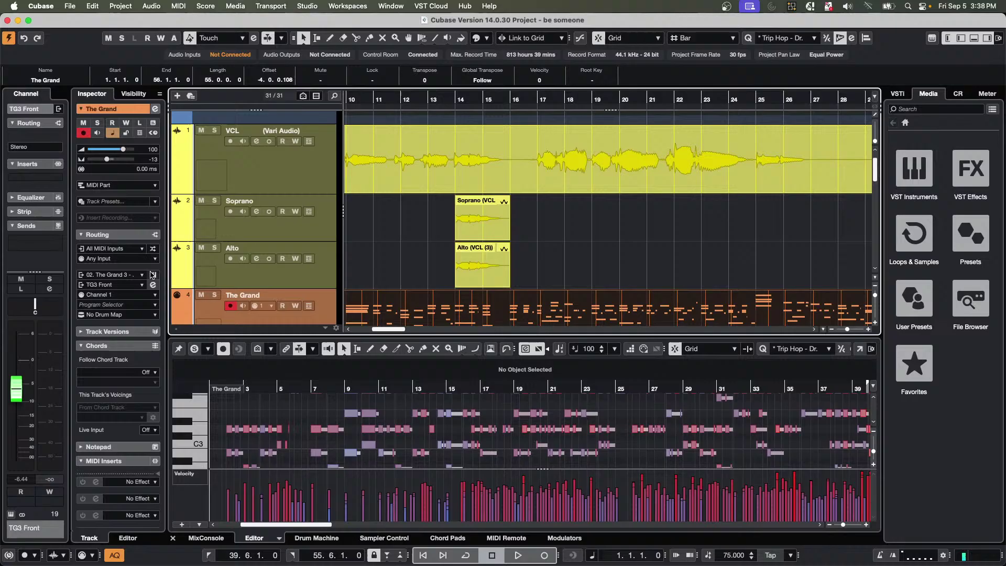
click(148, 373)
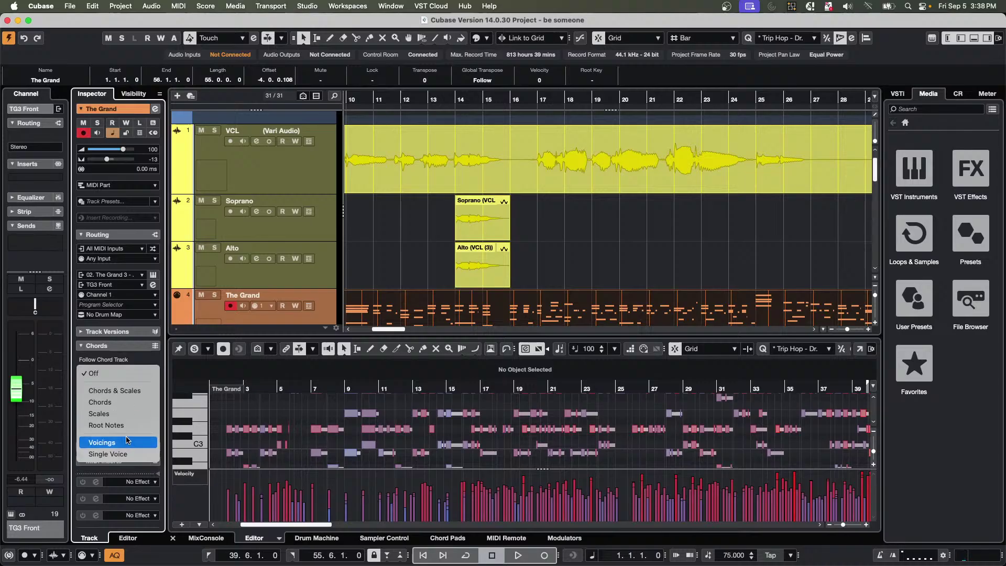
click(392, 242)
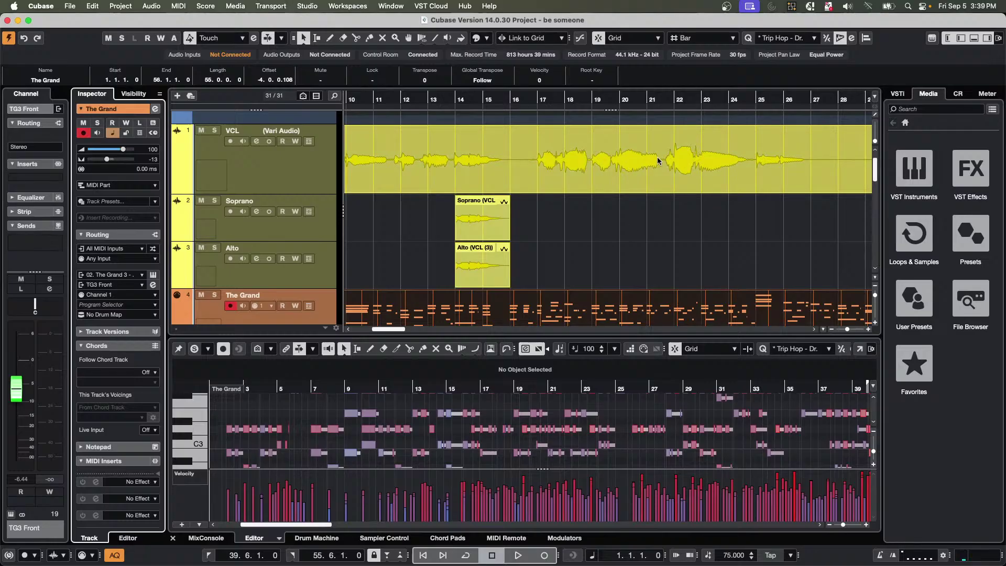
Solo The Grand track during playback and loop its part with the left locator moved to bar 3.
drag(378, 100, 373, 73)
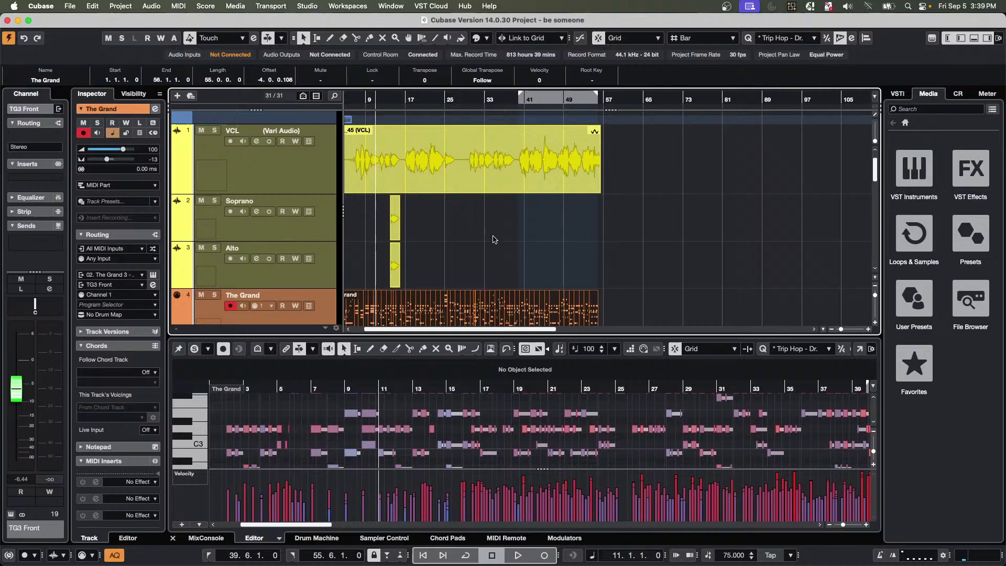
scroll(340, 284, down, 1)
click(215, 286)
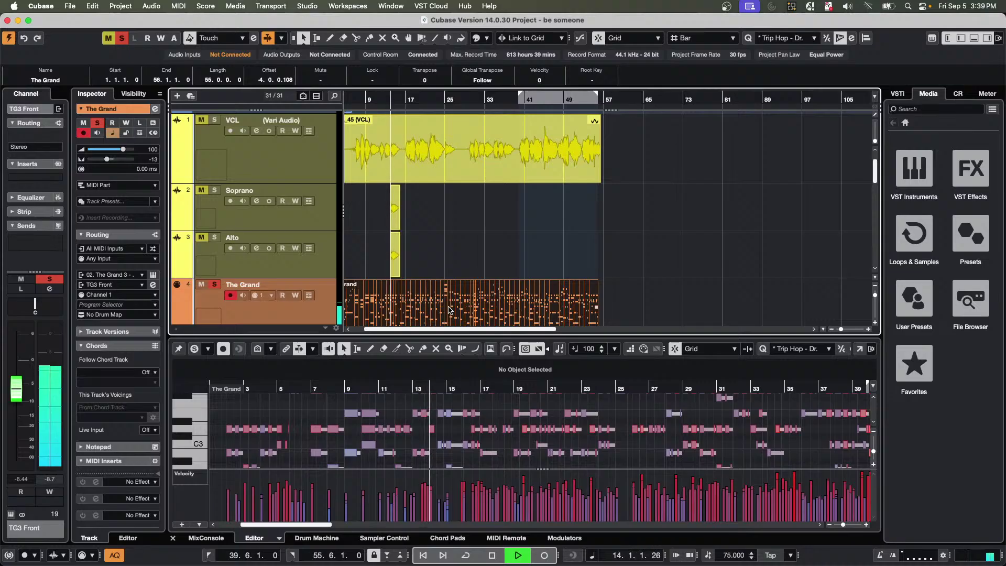
key(shift+g)
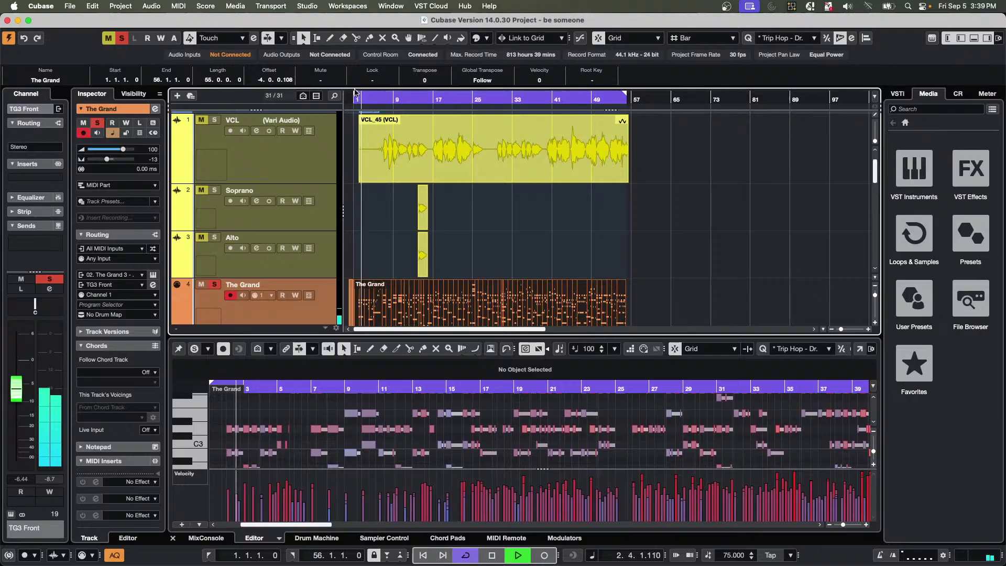
drag(356, 96, 365, 96)
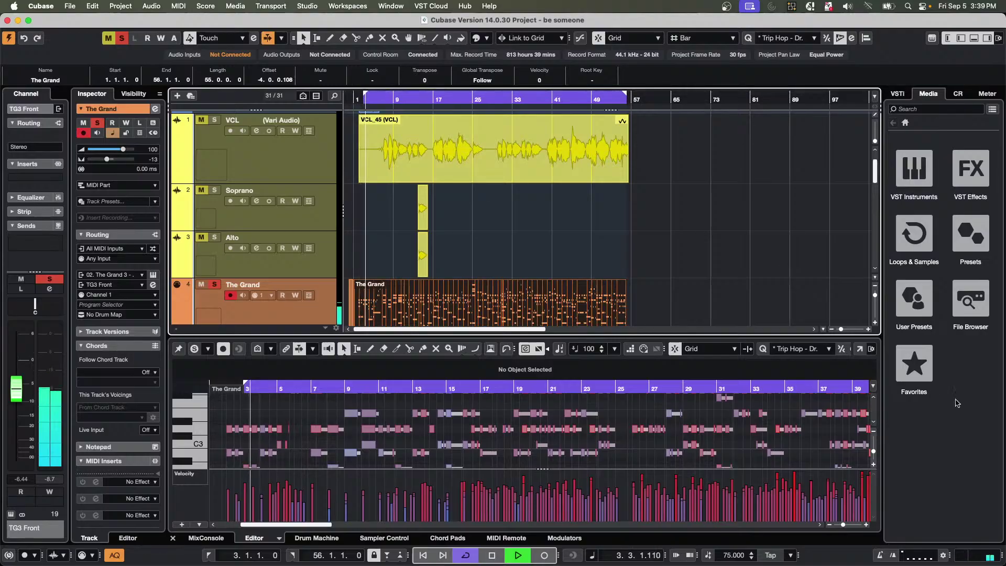
Open the SuperVision insert on the Control Room's main channel, check its VU meters during playback, and stop.
click(959, 93)
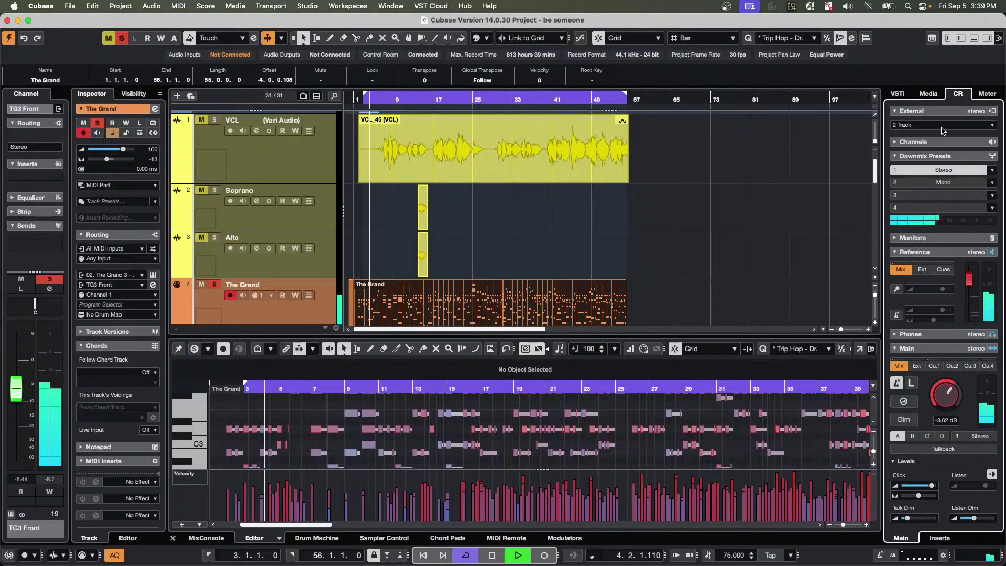
click(940, 538)
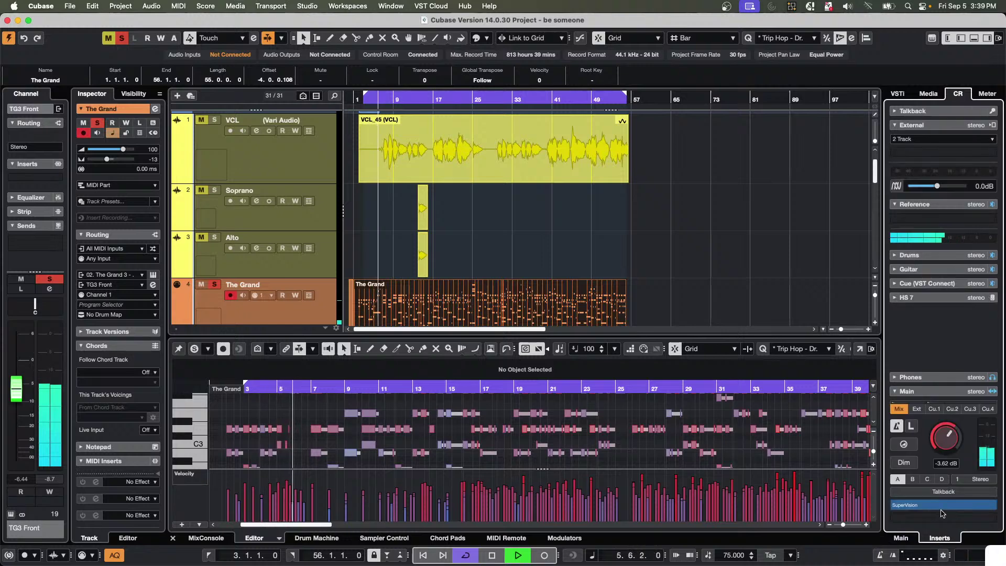
click(942, 507)
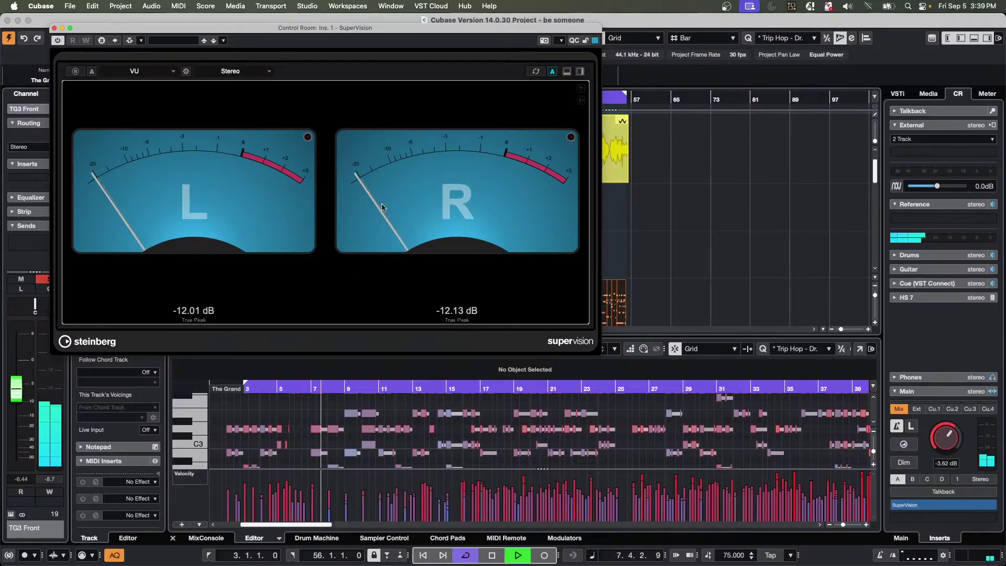
key(space)
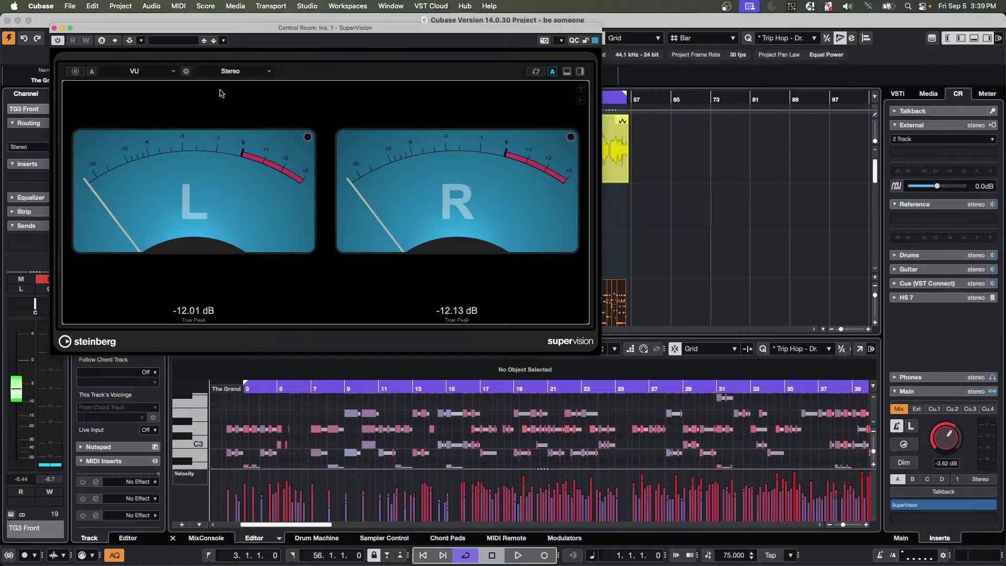
Switch SuperVision's module to Phasescope and check The Grand's stereo image during playback.
click(133, 72)
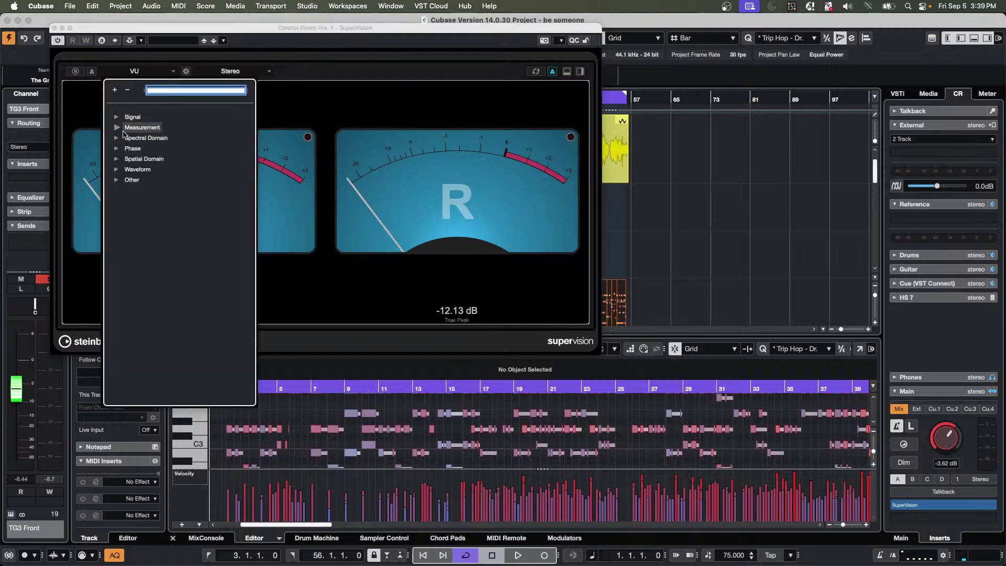
click(119, 150)
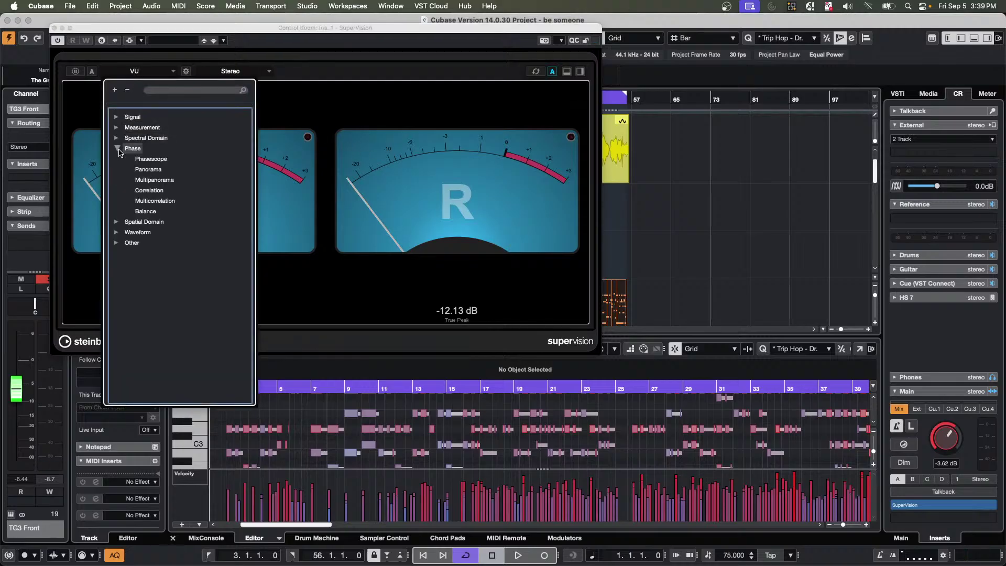
click(156, 162)
key(space)
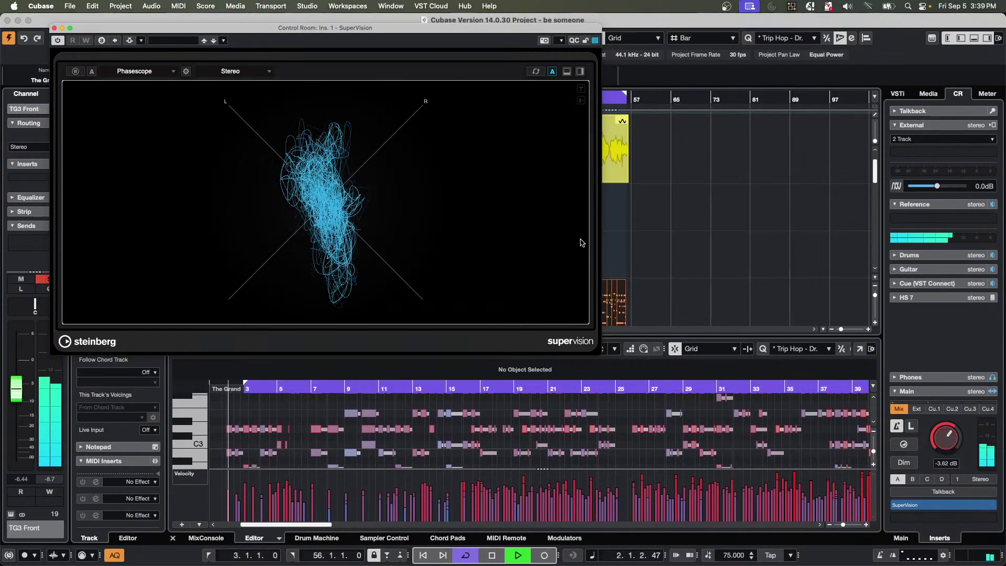
key(space)
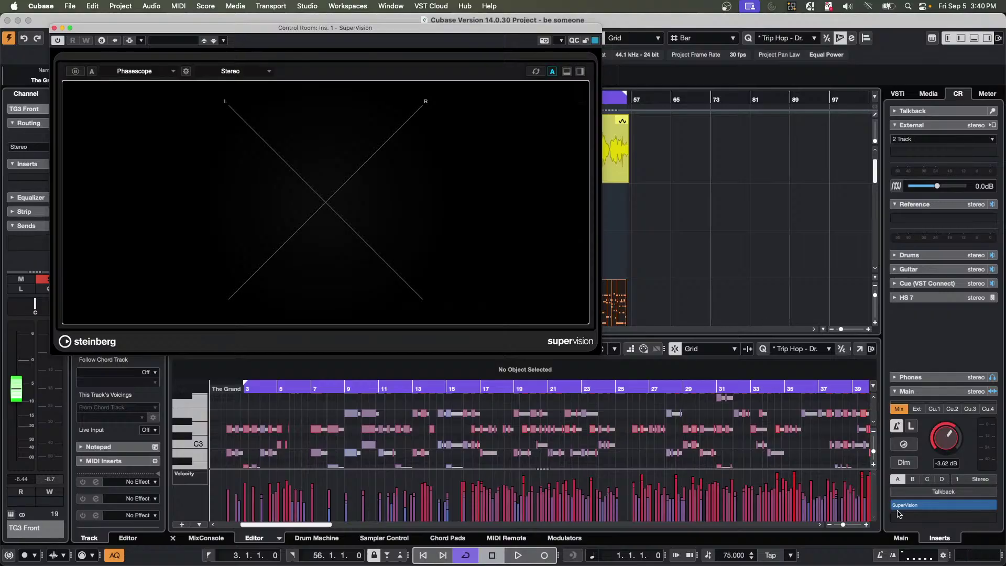
Show all available Control Room insert slots and move SuperVision to the main channel's post-fader slot 8.
right_click(926, 507)
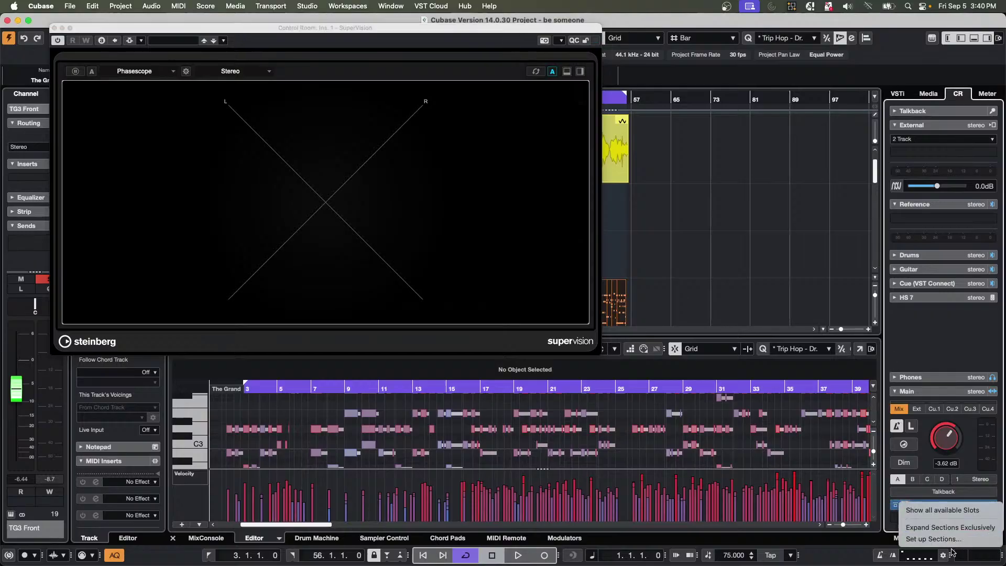
click(961, 516)
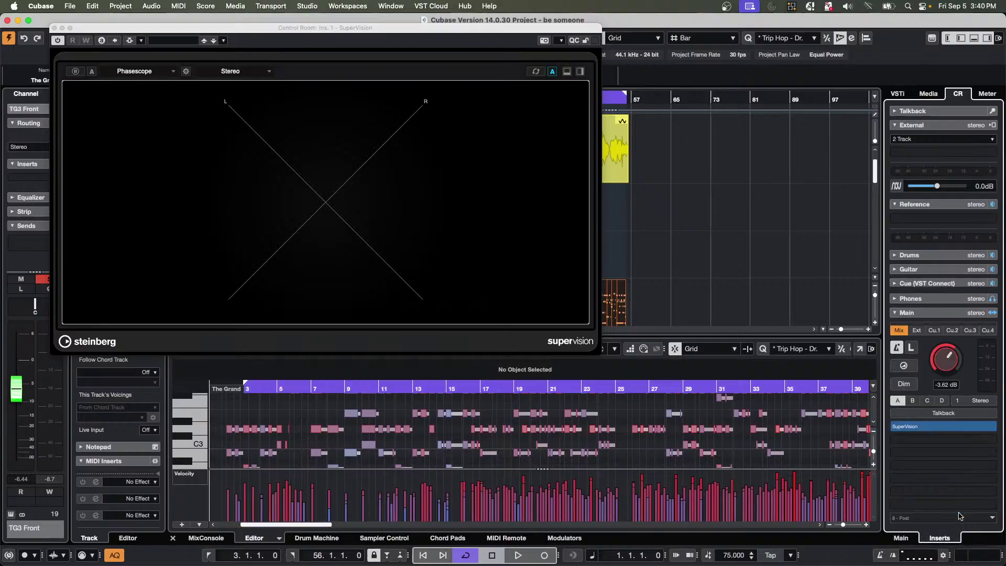
click(992, 518)
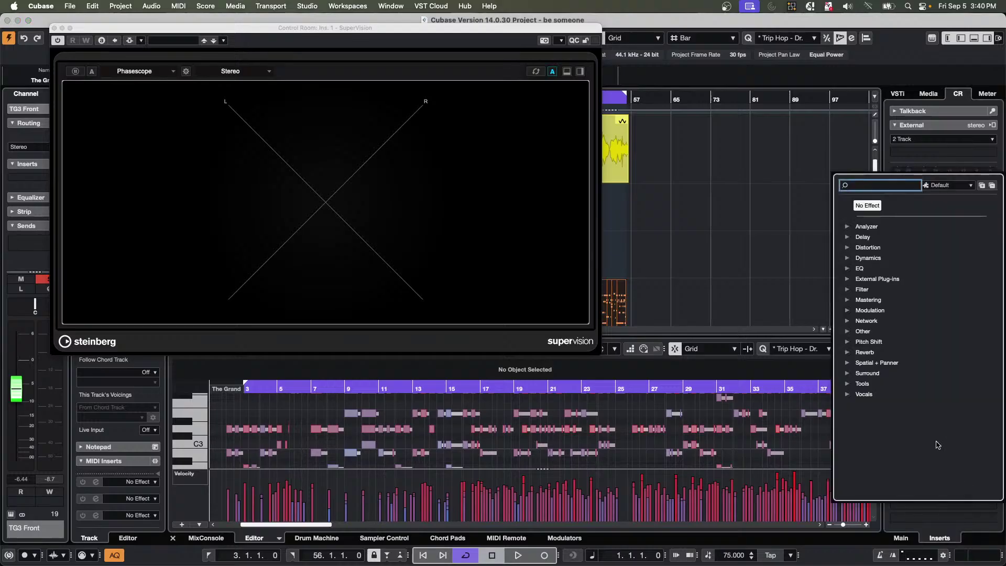
click(806, 288)
drag(954, 436, 947, 521)
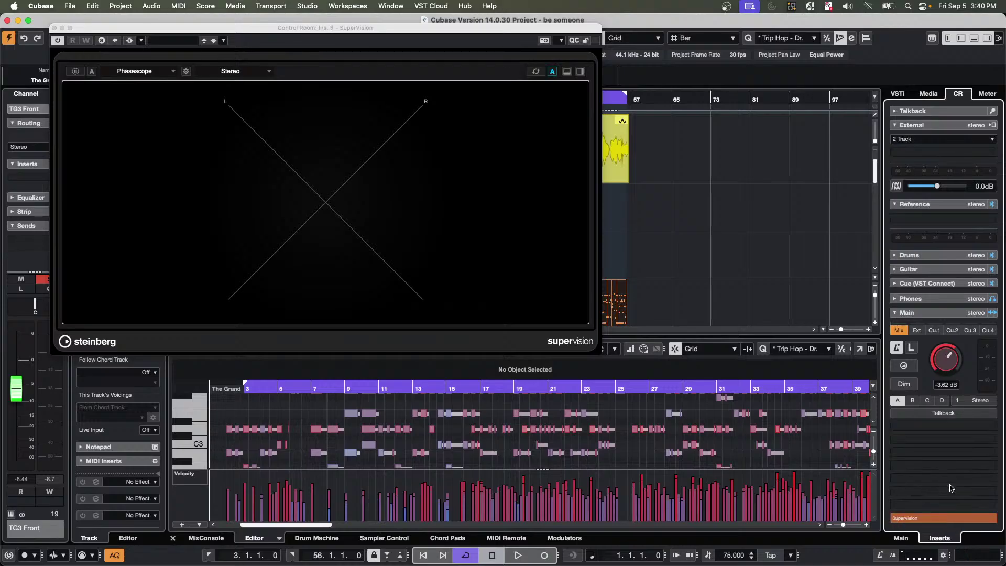
Start playback and split SuperVision horizontally to add a Level module below the Phasescope.
key(space)
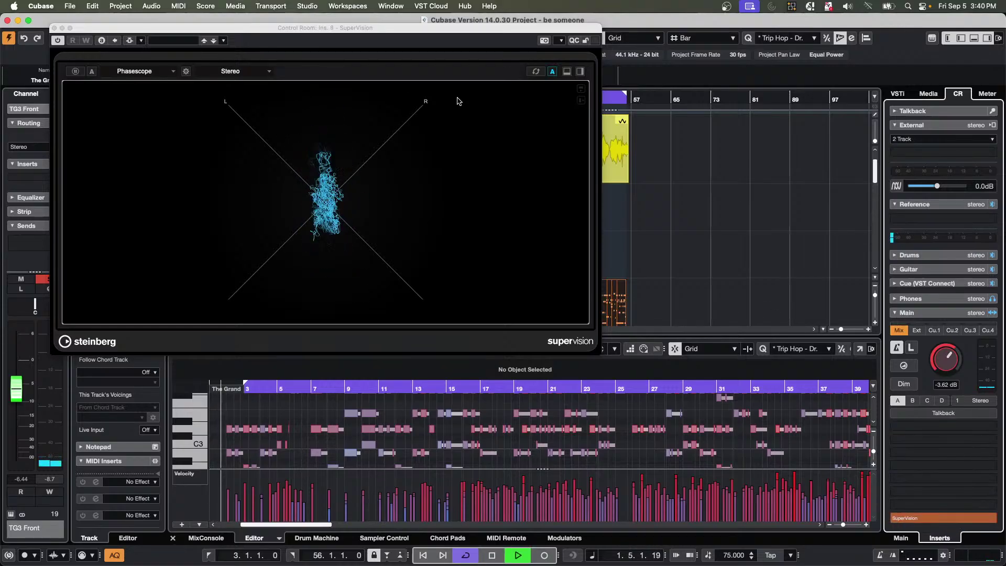
click(141, 72)
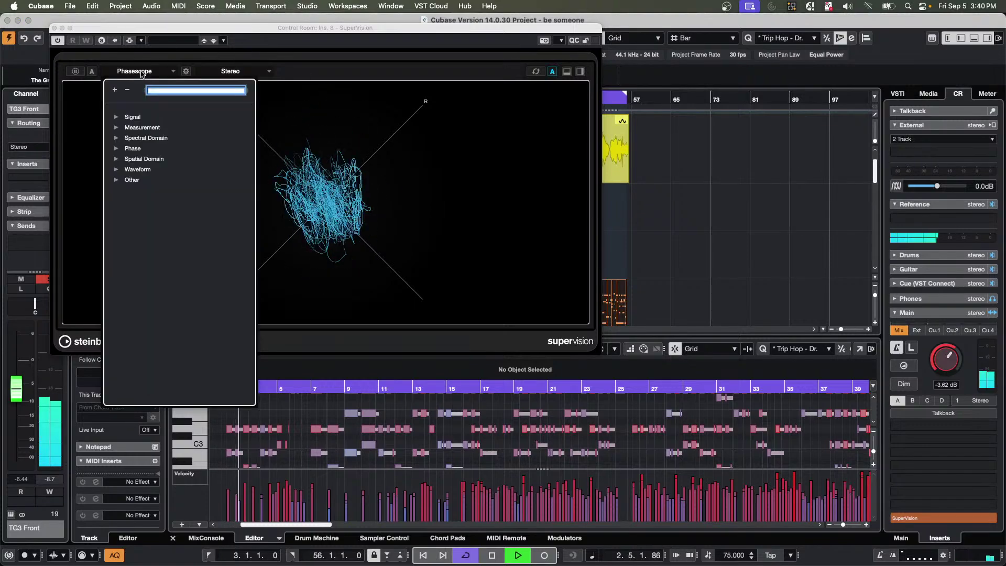
click(470, 180)
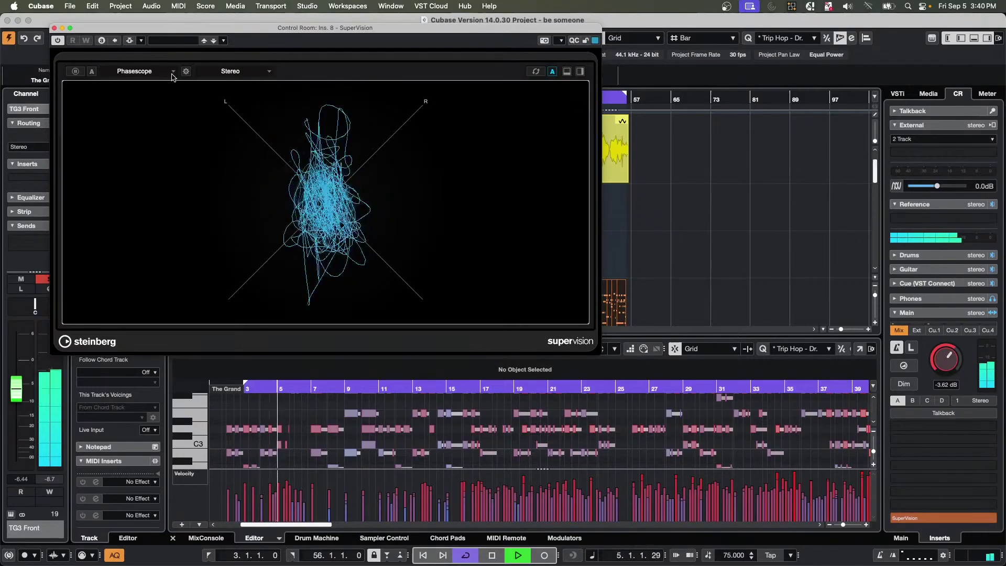
click(568, 71)
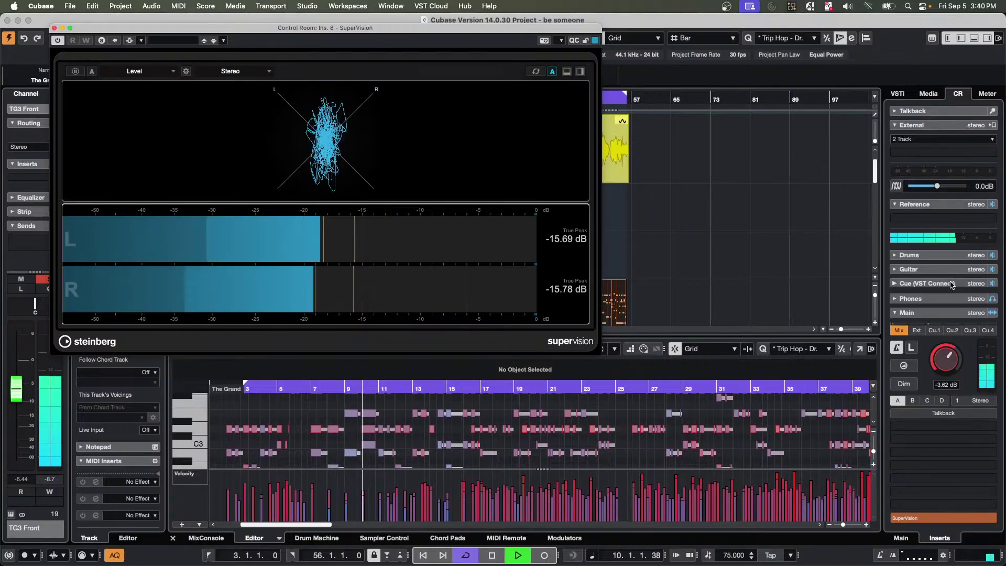
Review the insert slots of the Control Room's HS 7 monitor, and set the downmix preset to Mono during playback.
click(933, 129)
right_click(923, 236)
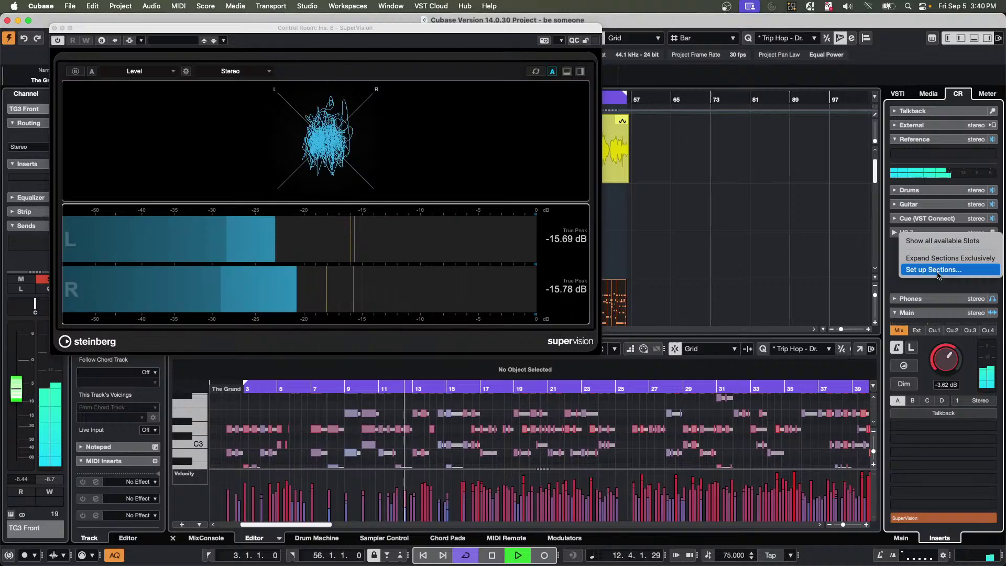
click(939, 241)
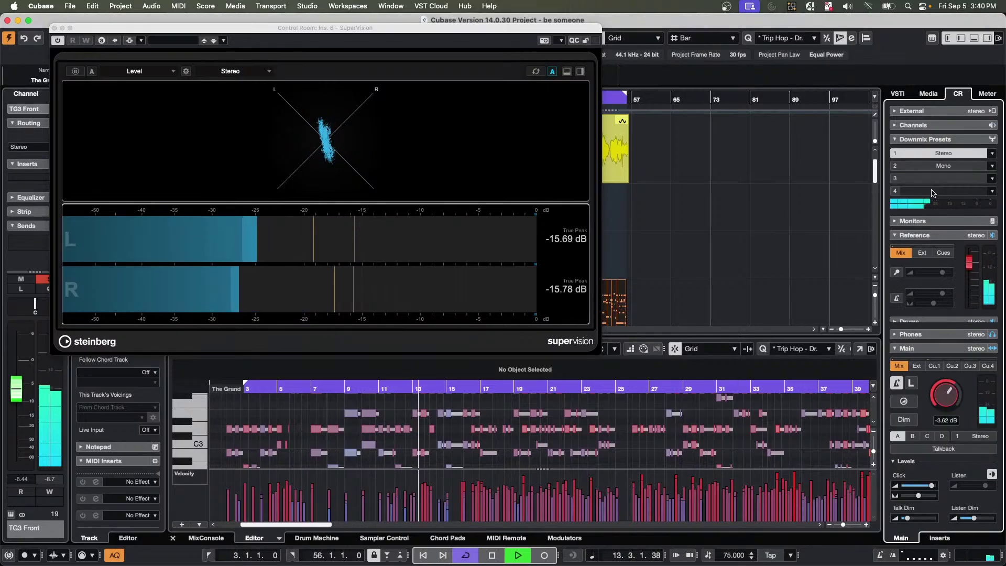
click(945, 166)
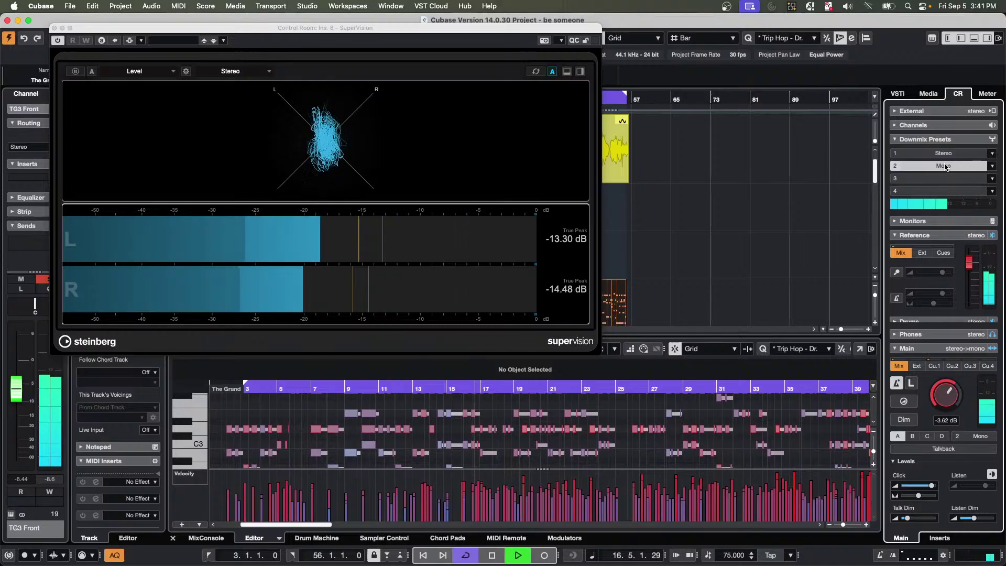
click(946, 167)
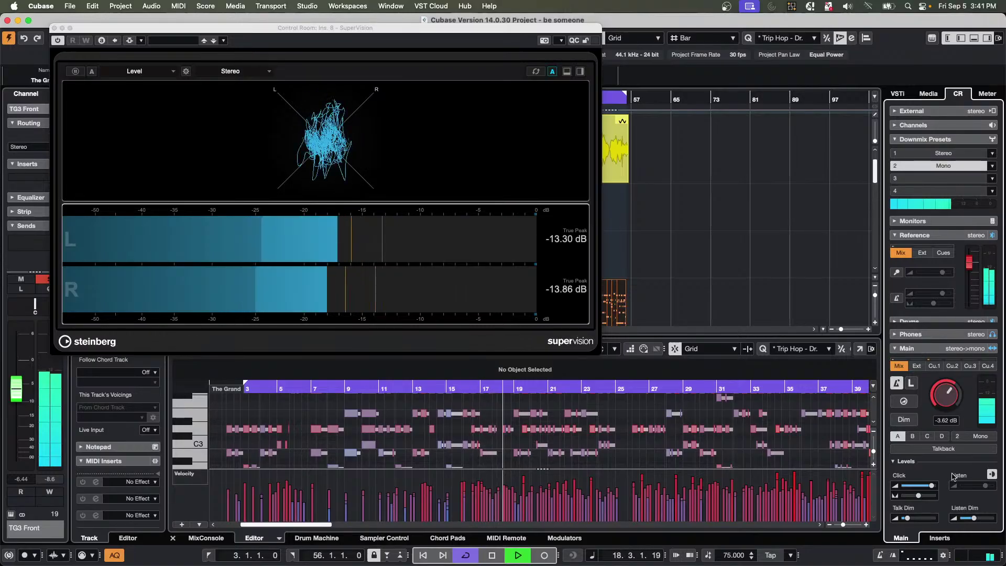
Compare the Stereo and Mono downmix presets during playback, and stop playback with Mono selected.
click(950, 154)
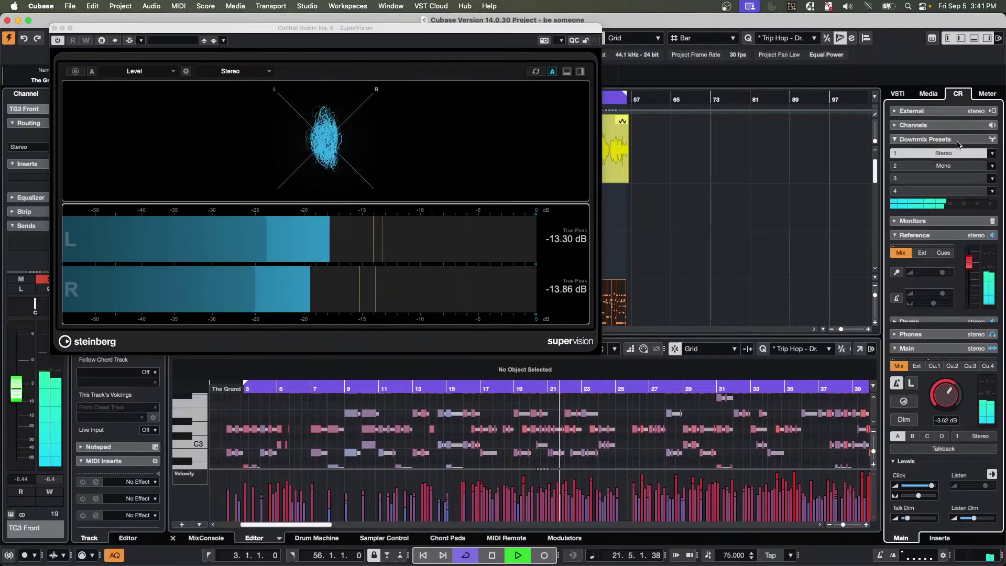
click(951, 167)
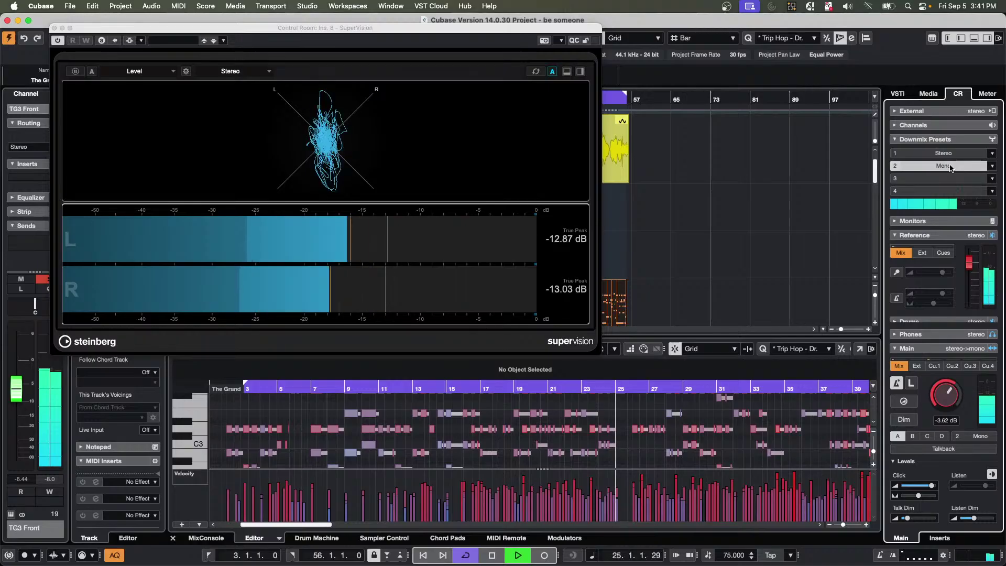
key(space)
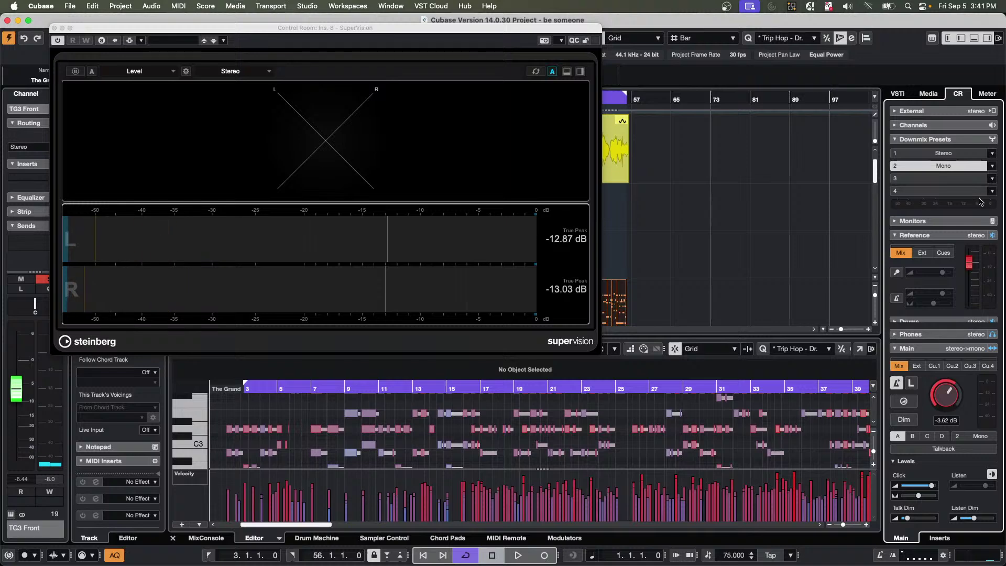
Load SuperVision into the first pre insert slot of the Control Room's HS 7 monitor.
click(946, 222)
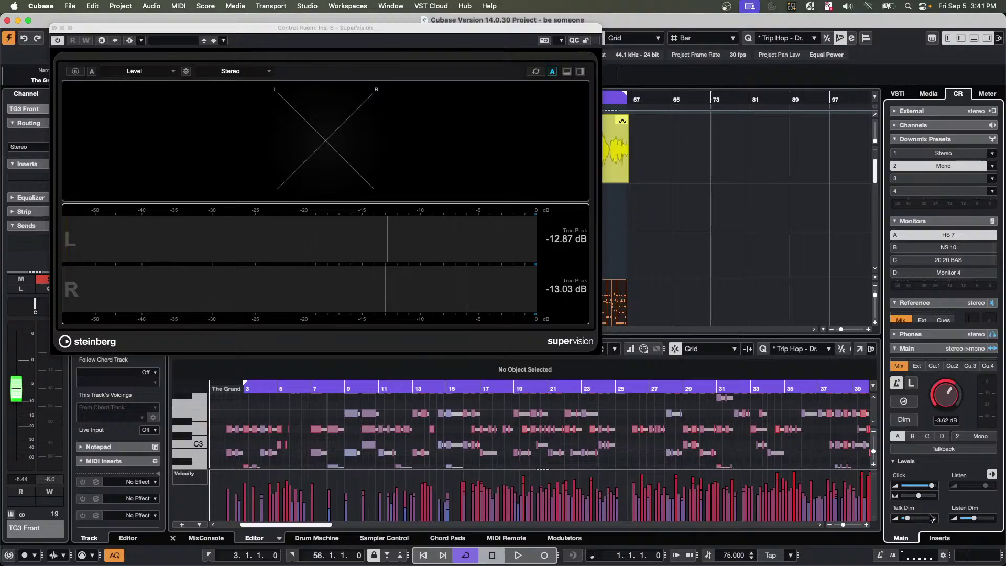
click(941, 540)
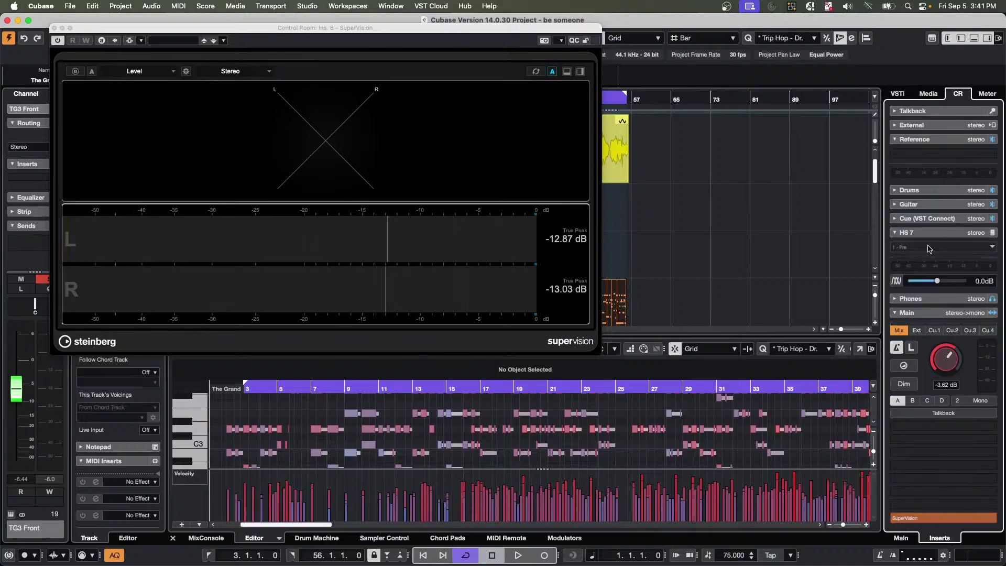
click(994, 248)
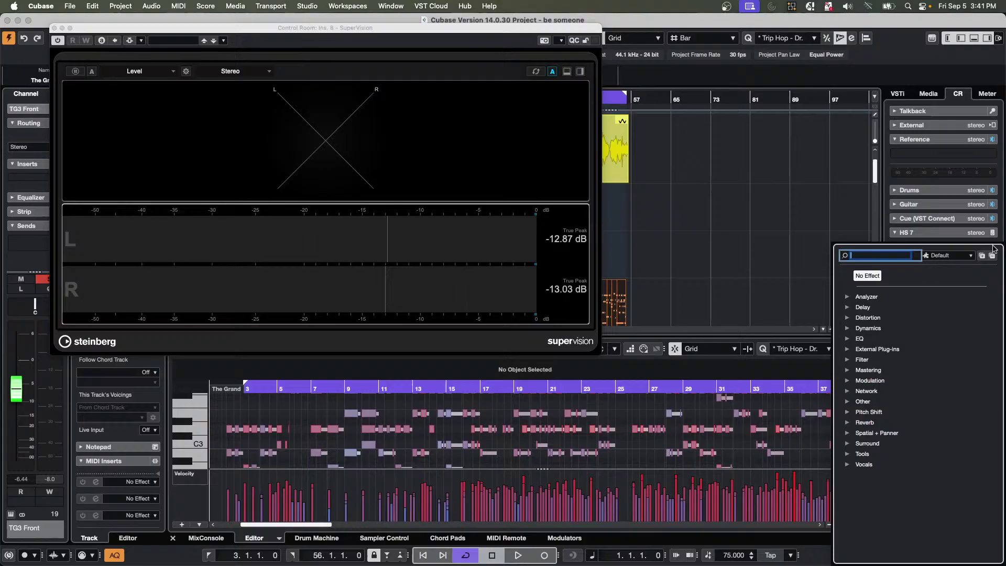
click(847, 297)
click(872, 308)
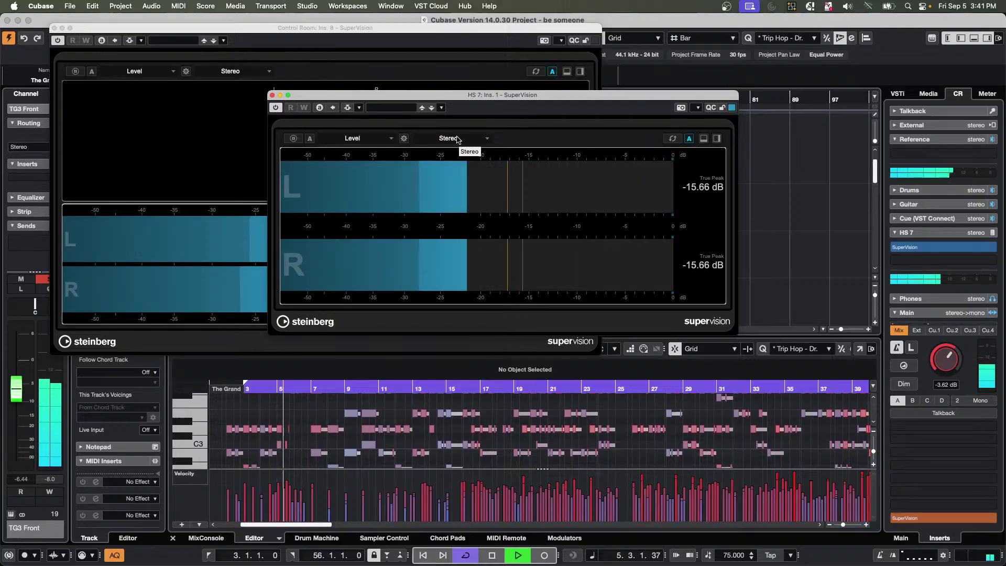
Switch the module of the HS 7 monitor's SuperVision to Phasescope during playback.
click(352, 138)
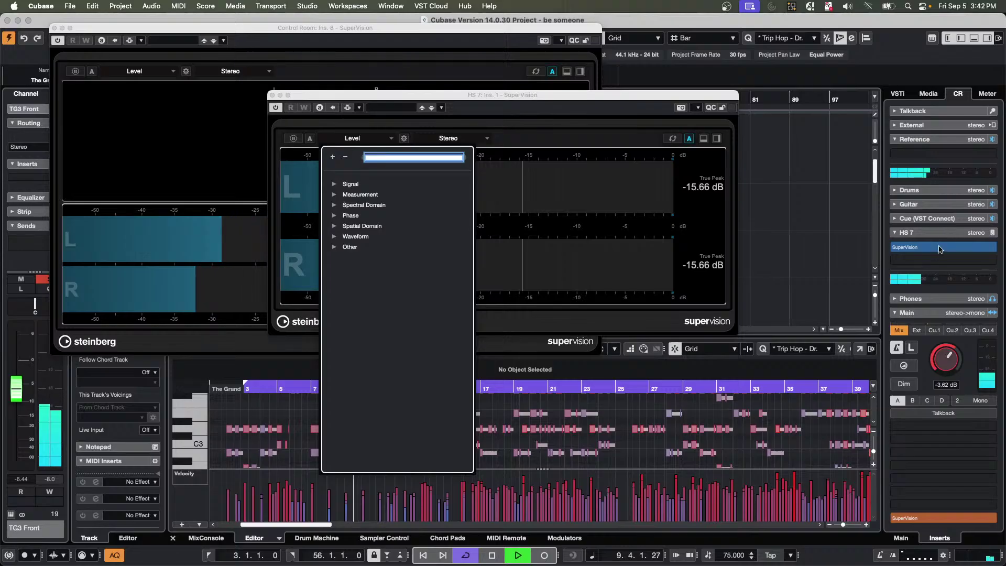
key(Escape)
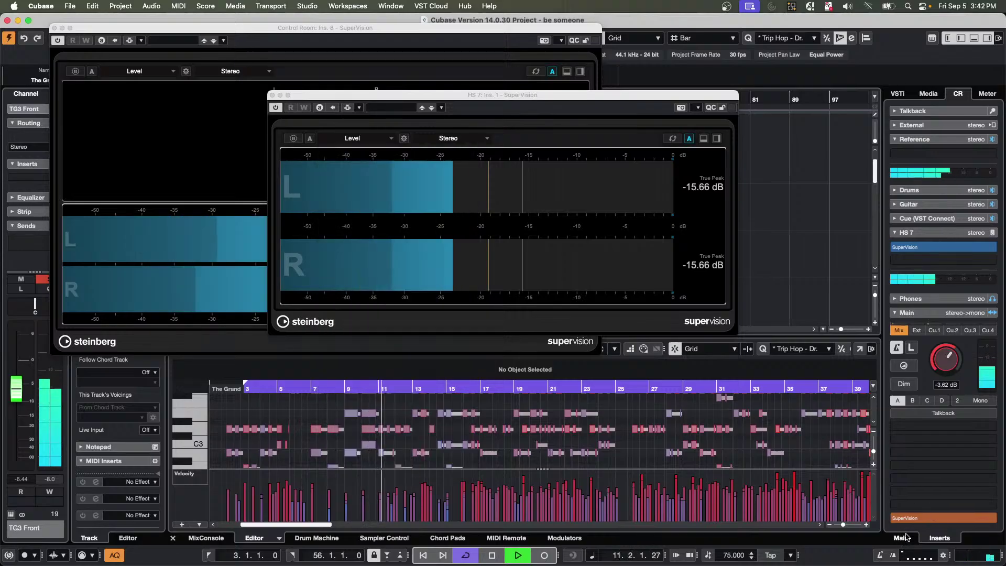
click(900, 539)
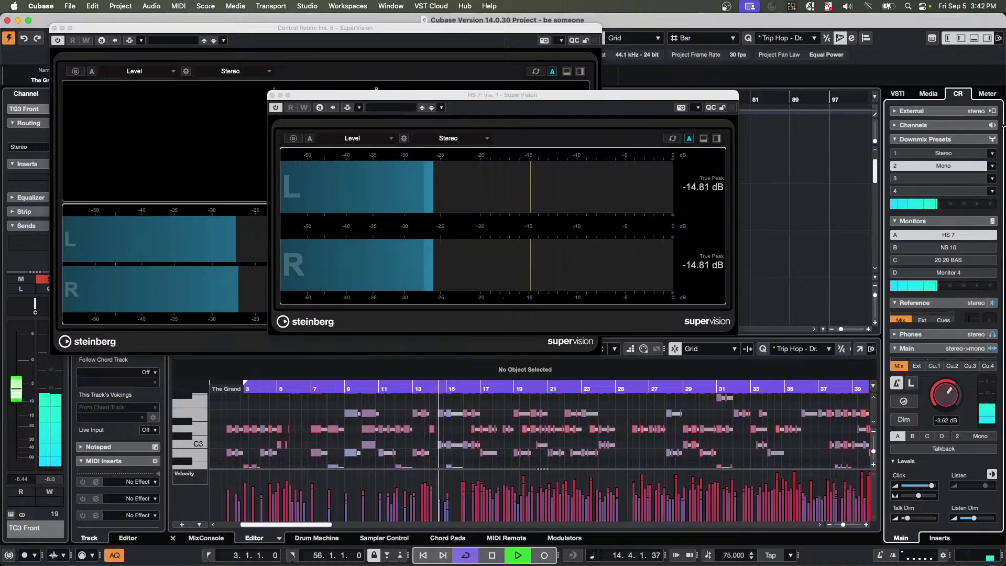
click(353, 139)
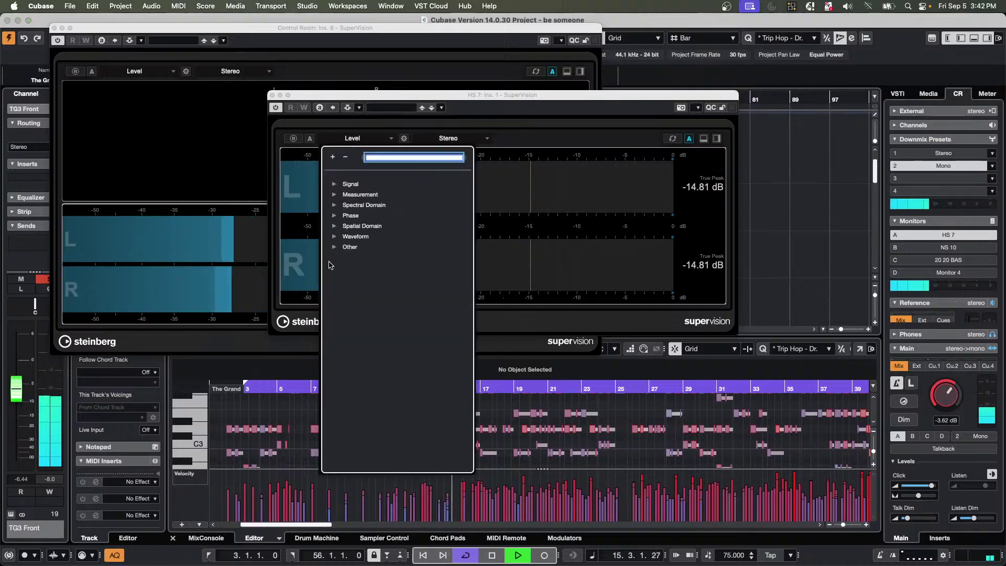
click(337, 217)
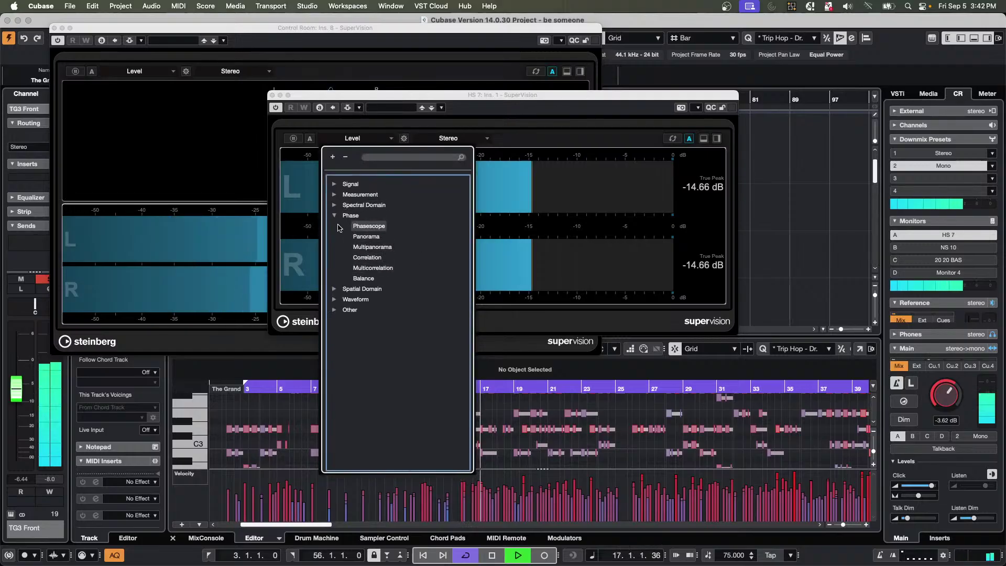
click(378, 226)
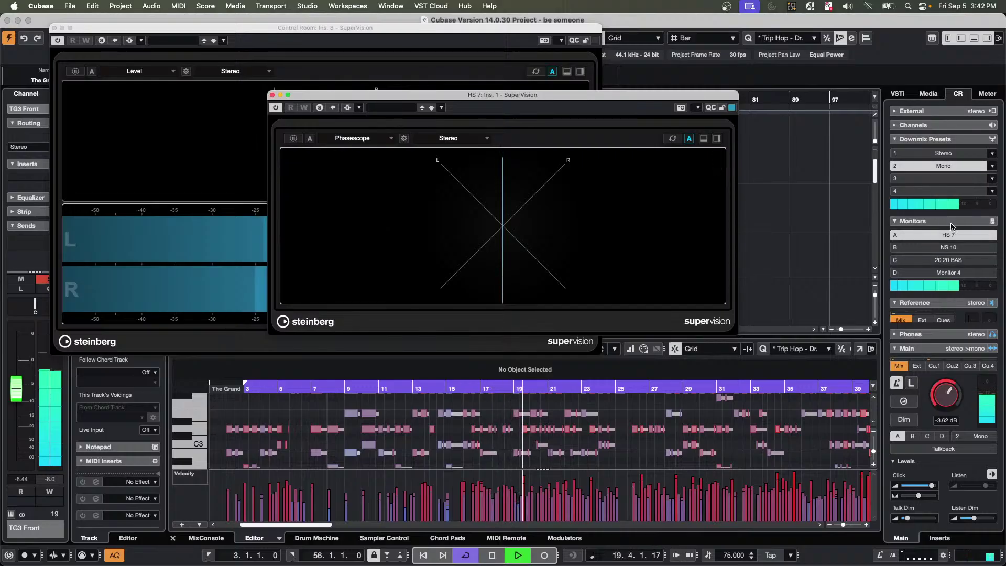
Compare the piano's phase image on the HS 7 Phasescope between the Stereo and Mono downmix presets, restarting playback.
click(963, 154)
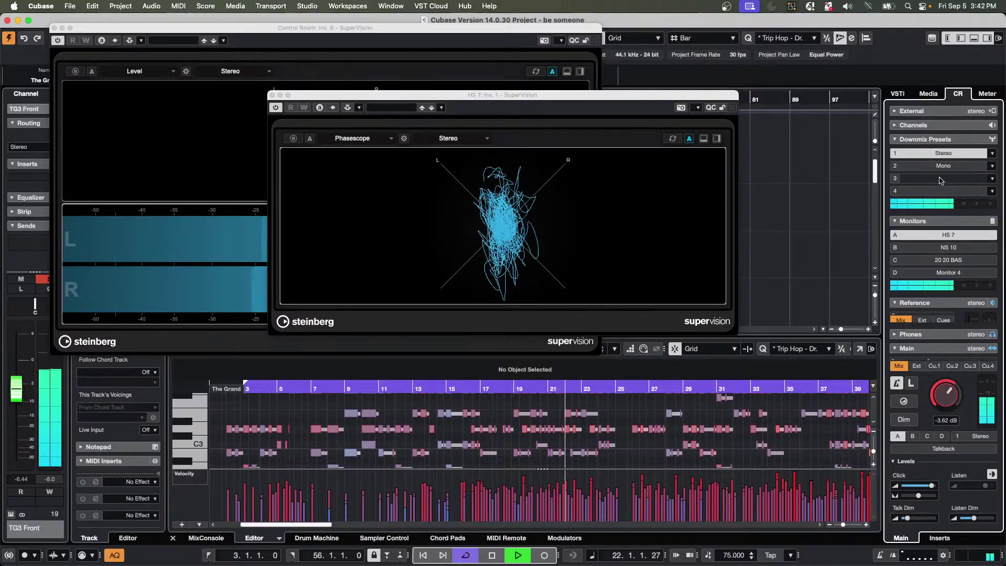
key(space)
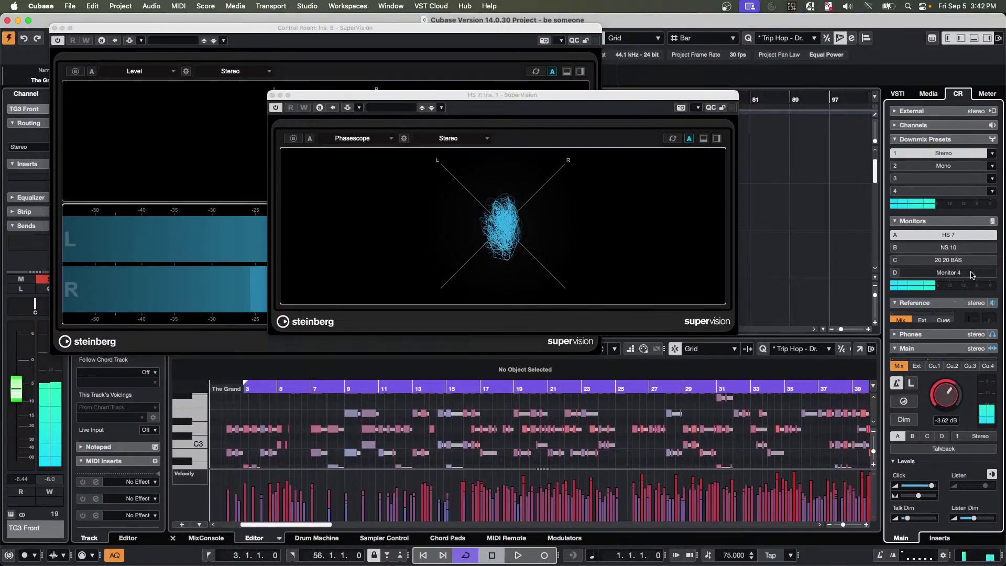
key(space)
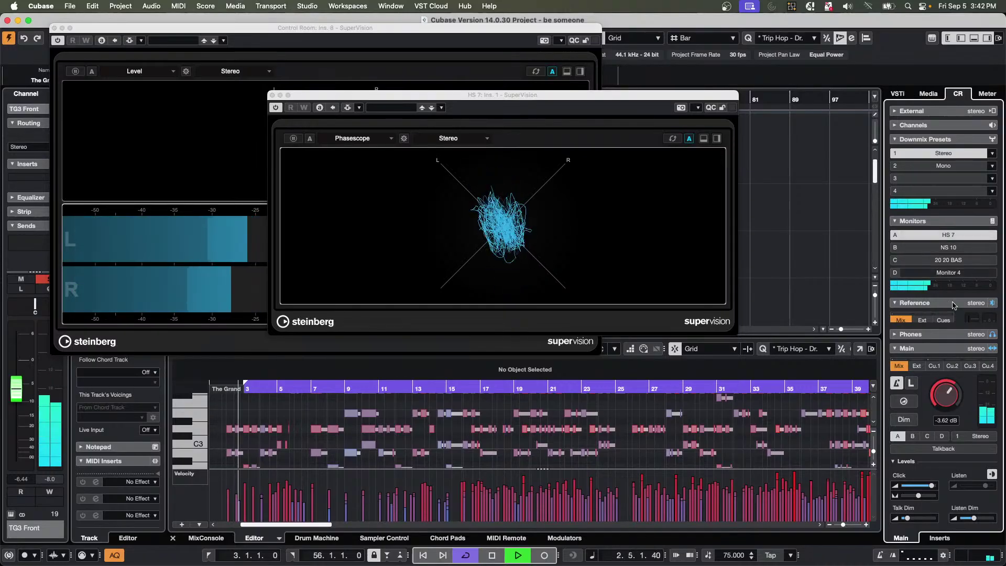
click(939, 538)
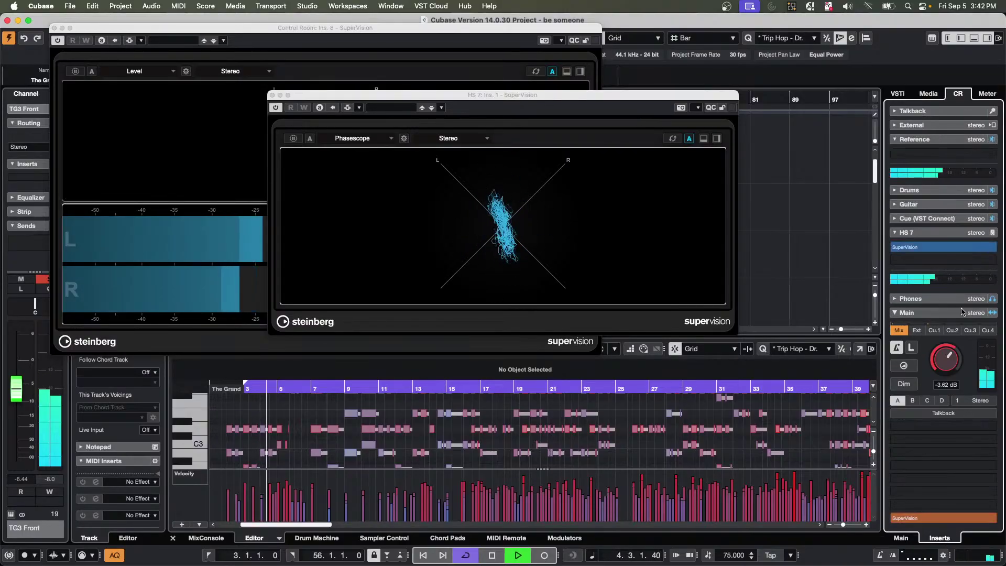
click(902, 538)
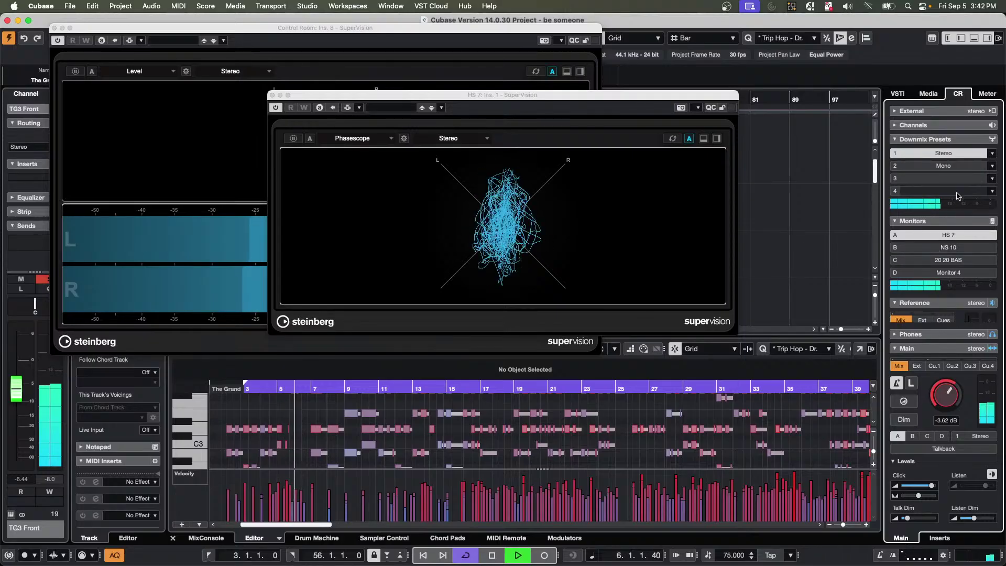
click(954, 166)
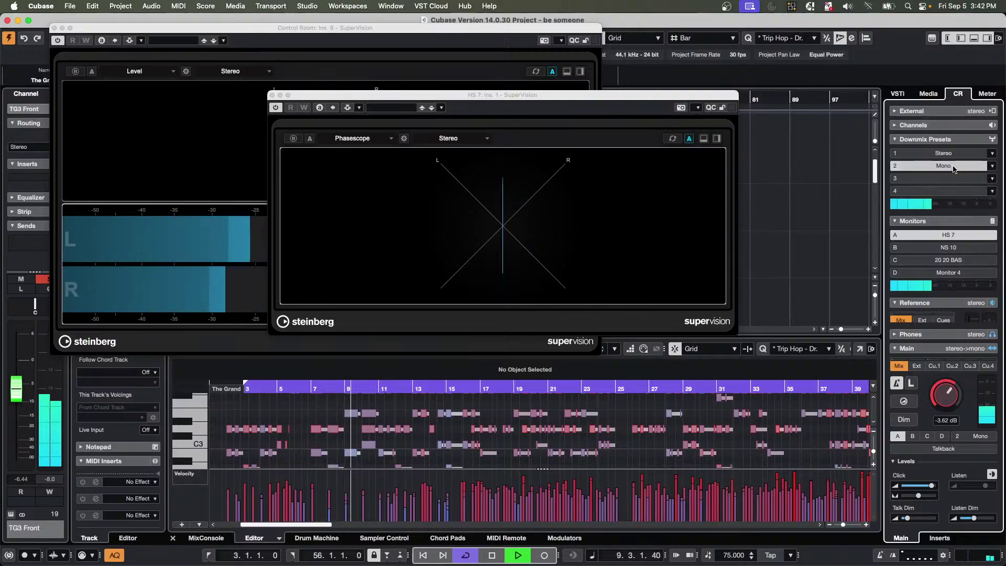
click(946, 153)
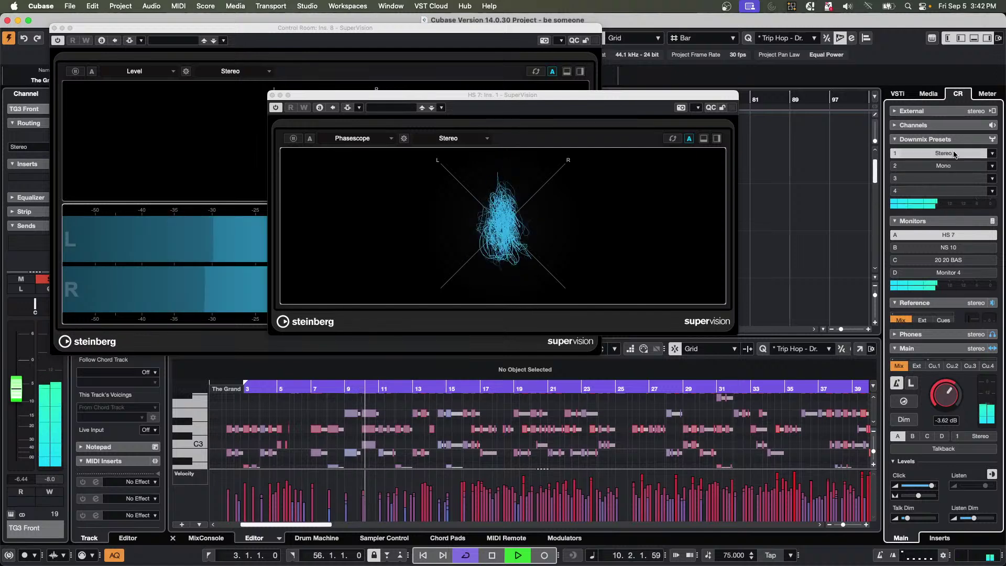
Move the main channel's SuperVision to insert slot 2 and test it with the Mono downmix preset.
click(940, 538)
drag(963, 517, 953, 440)
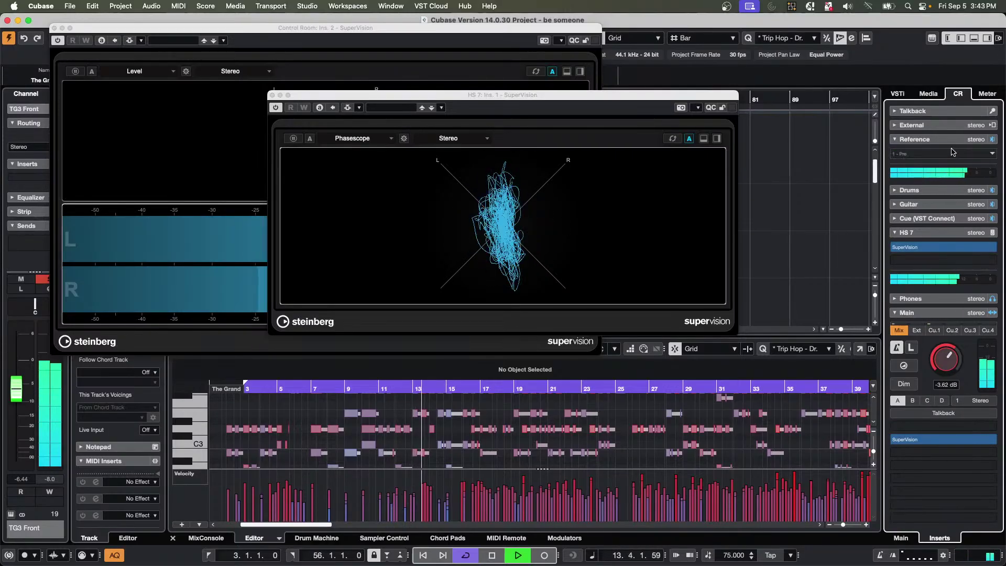
click(902, 539)
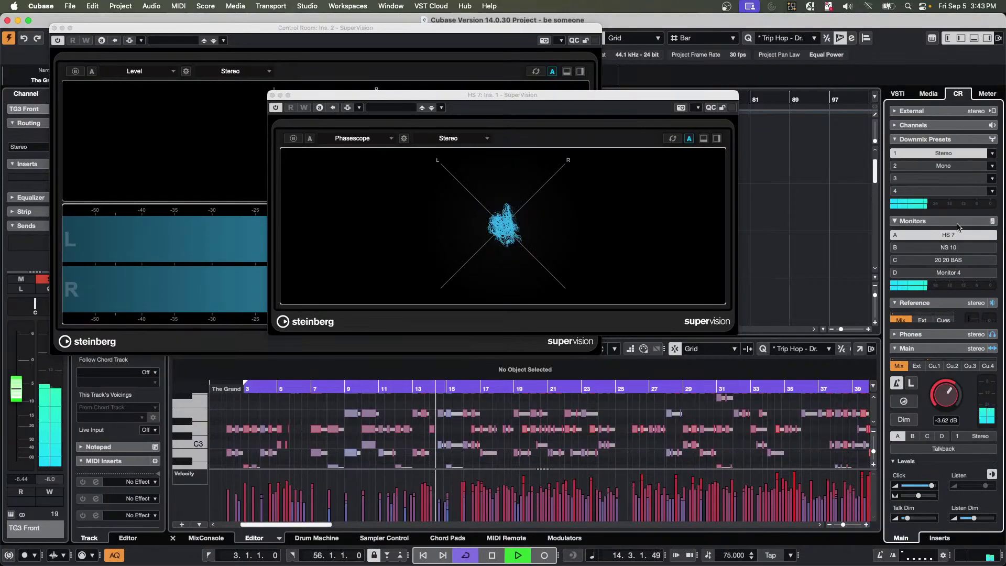
click(945, 166)
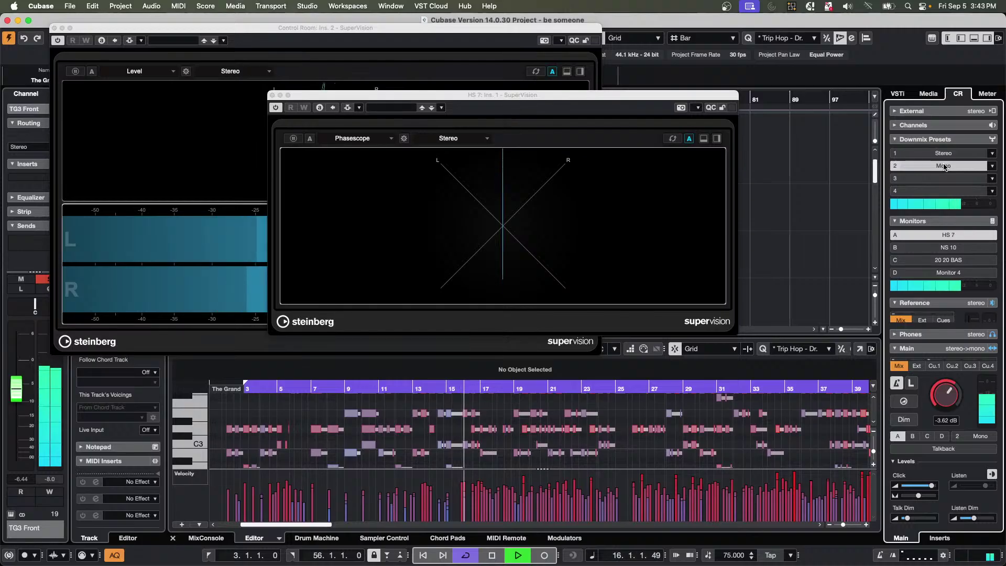
key(space)
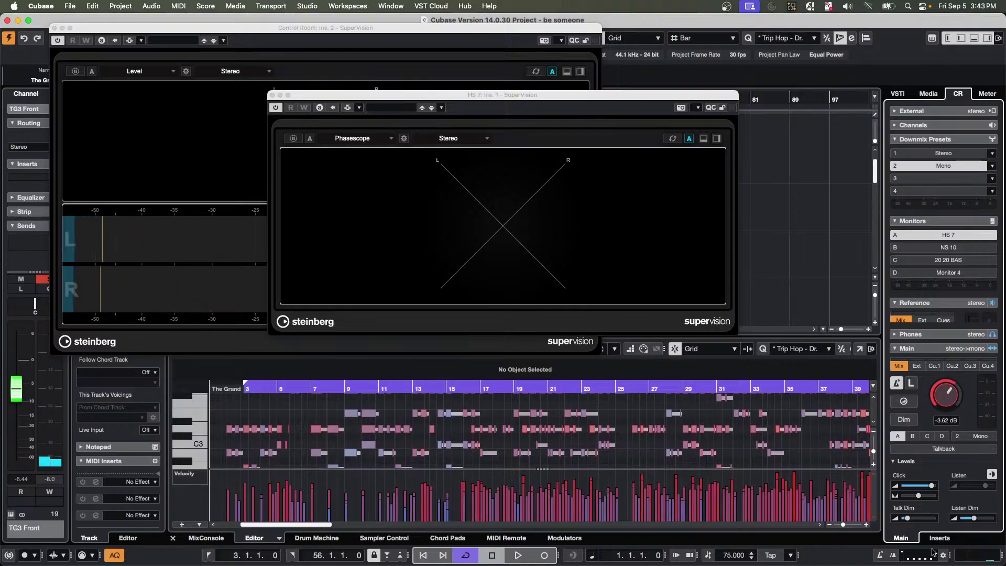
Move the main channel's SuperVision back to post-fader slot 8 and check the insert slot display options.
click(940, 538)
drag(938, 440, 942, 518)
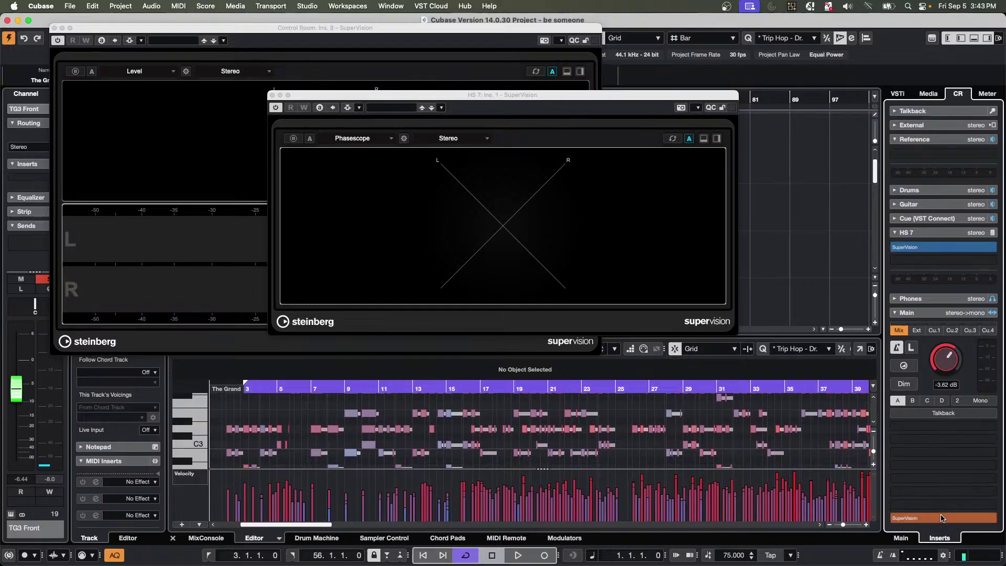
right_click(927, 521)
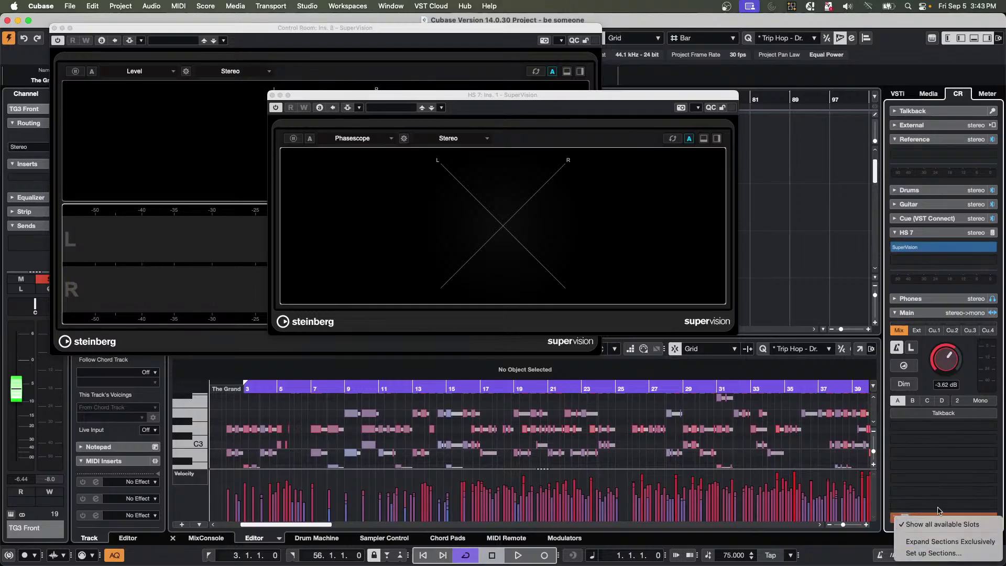
click(932, 546)
Move SuperVision to the main channel's insert slot 1 and compare the Stereo and Mono downmix presets during playback.
drag(930, 520, 919, 433)
key(space)
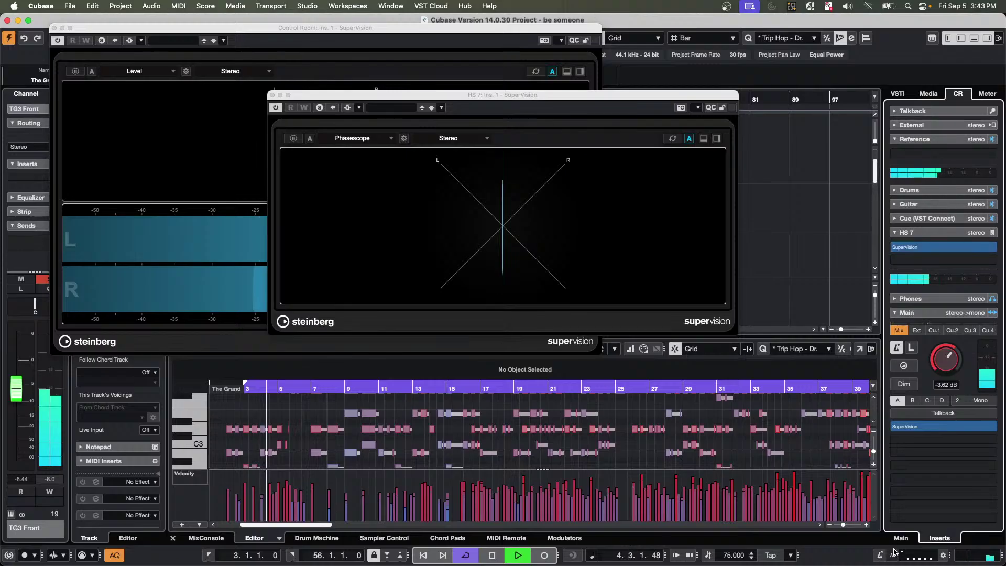
scroll(928, 187, down, 3)
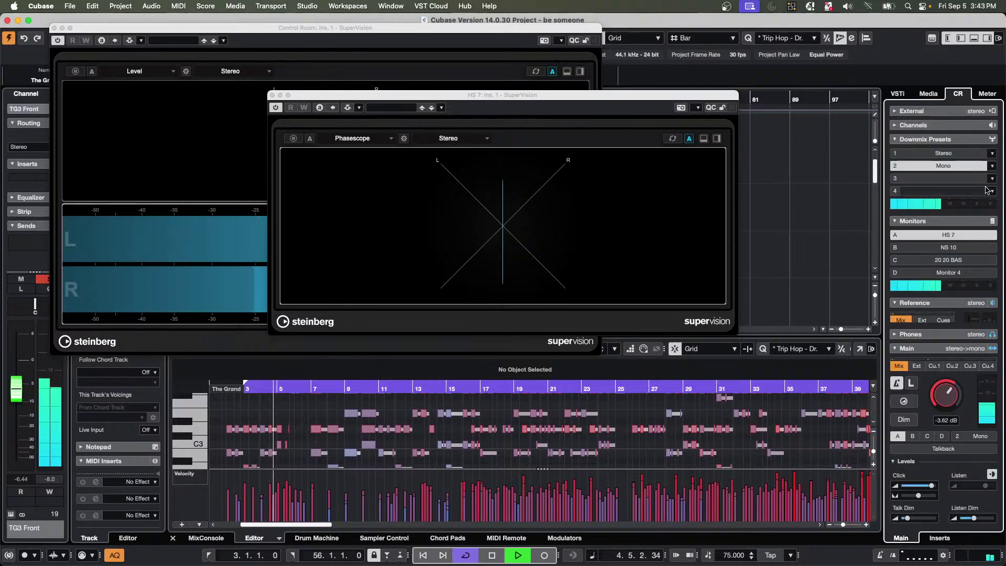
click(955, 155)
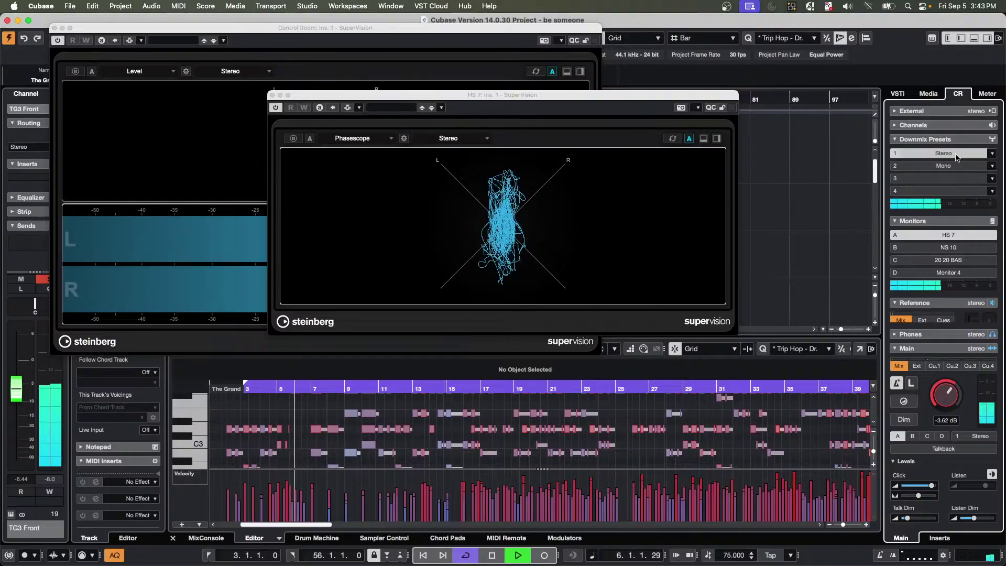
click(950, 166)
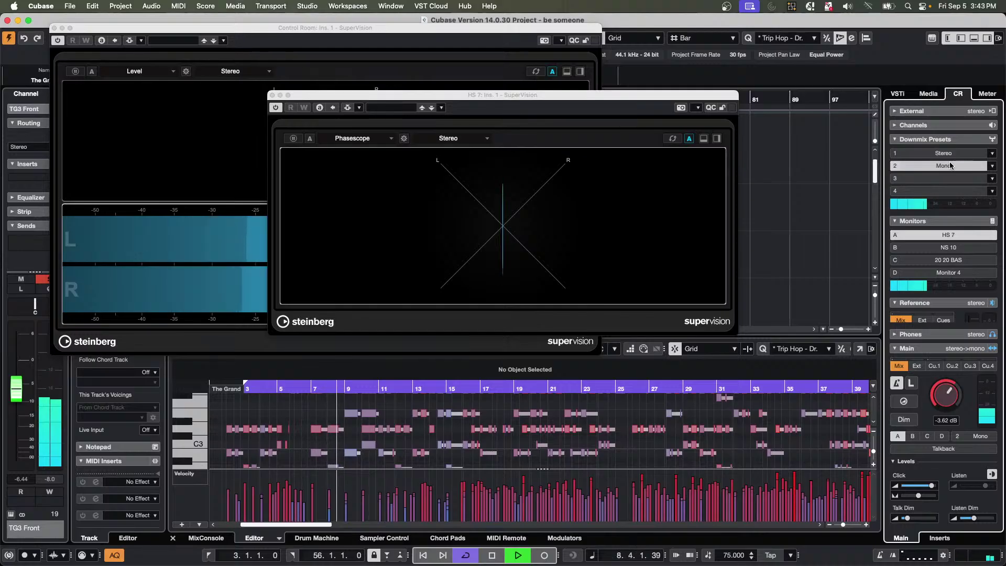
key(space)
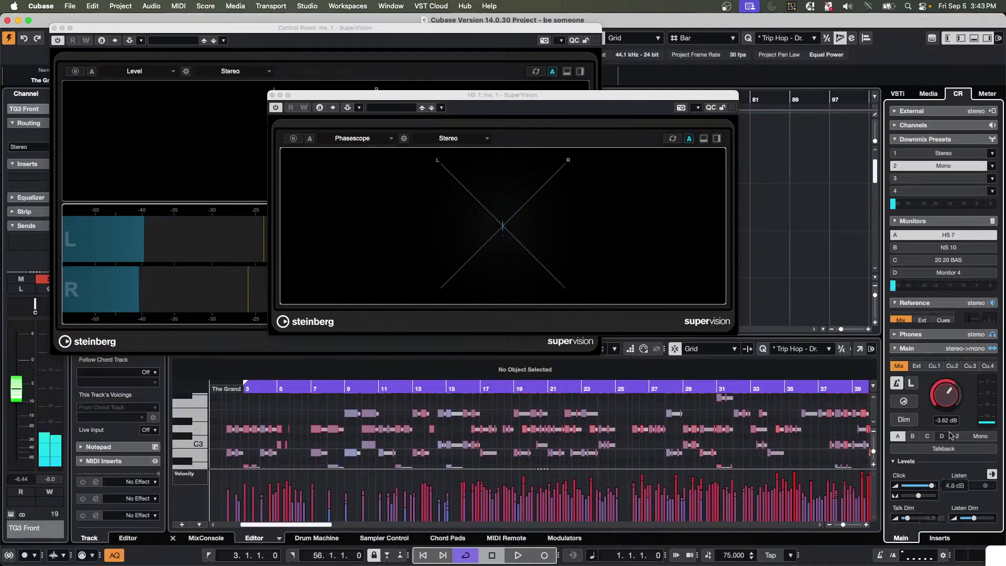
Show the Control Room inserts and close the HS 7 and main channel SuperVision windows.
click(935, 536)
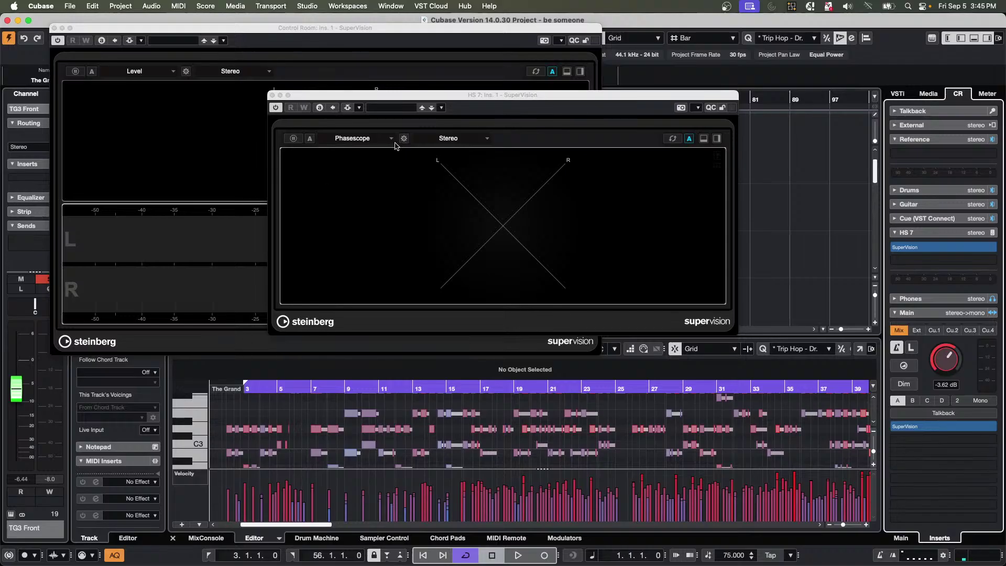
click(272, 96)
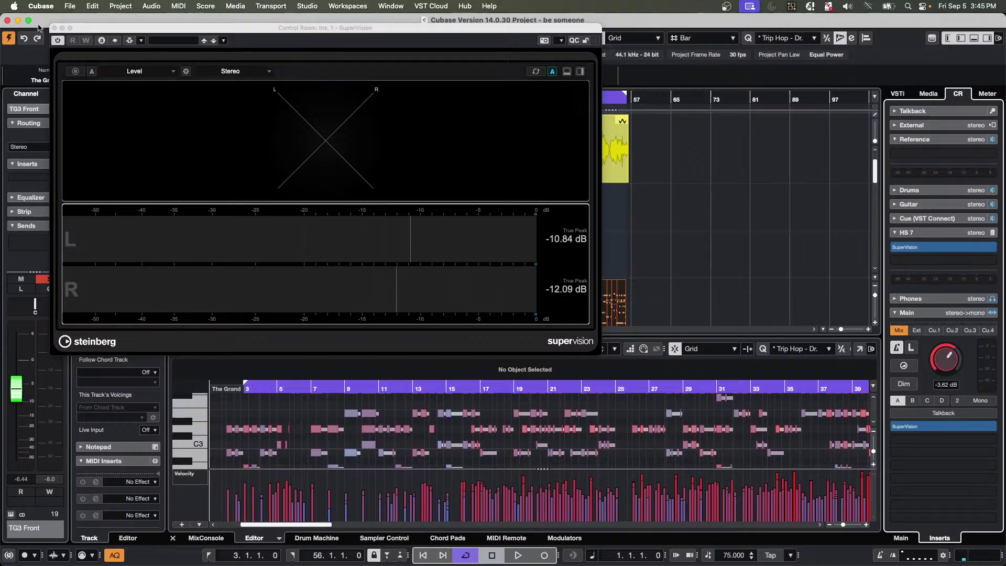
click(54, 28)
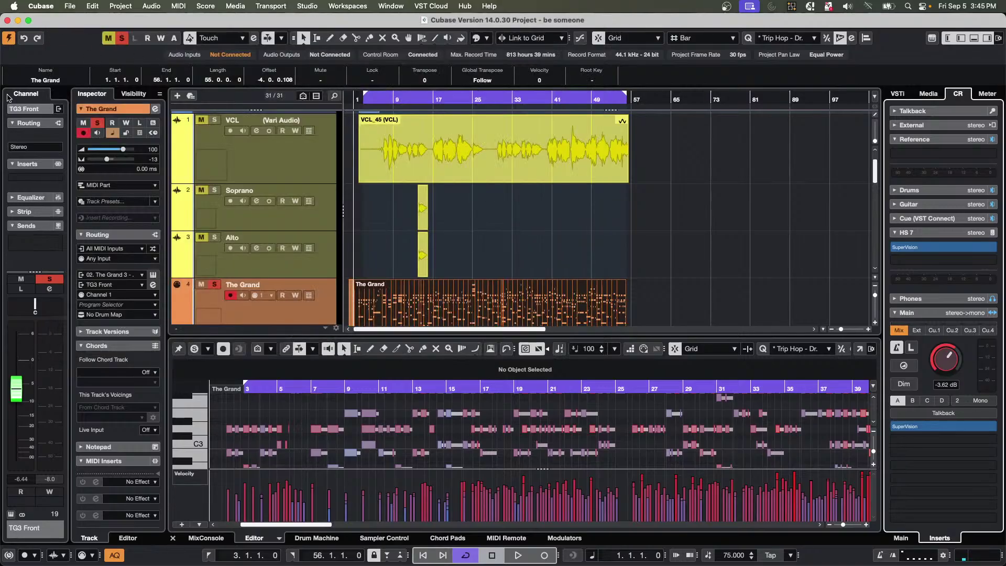
Create a new empty project at the prompted location.
click(70, 5)
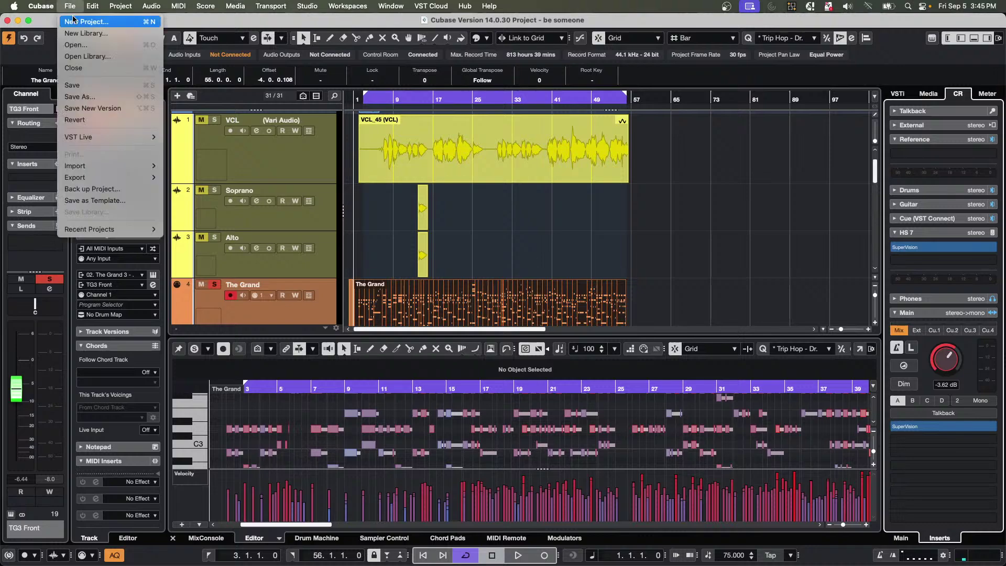
click(84, 20)
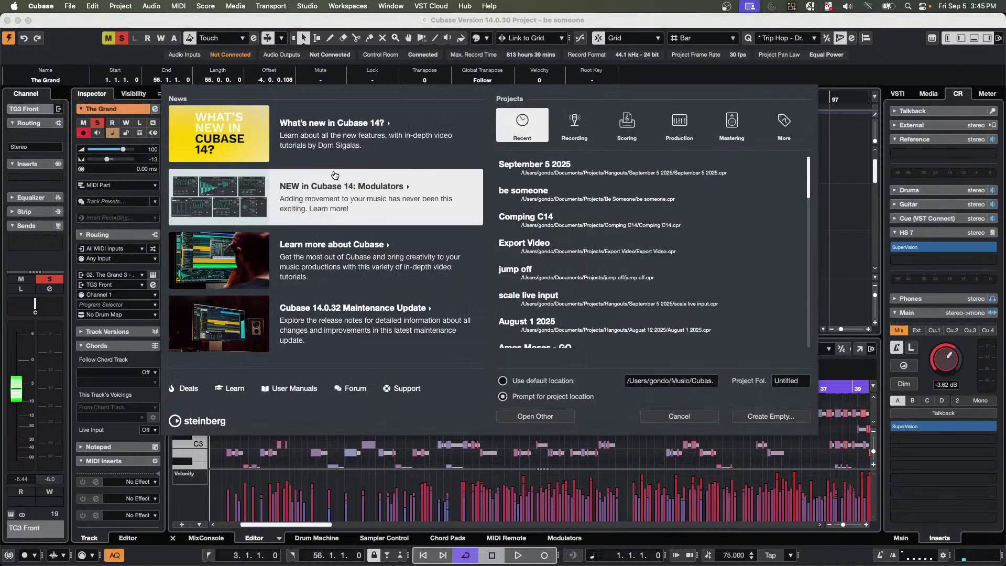
key(Return)
key(Return)
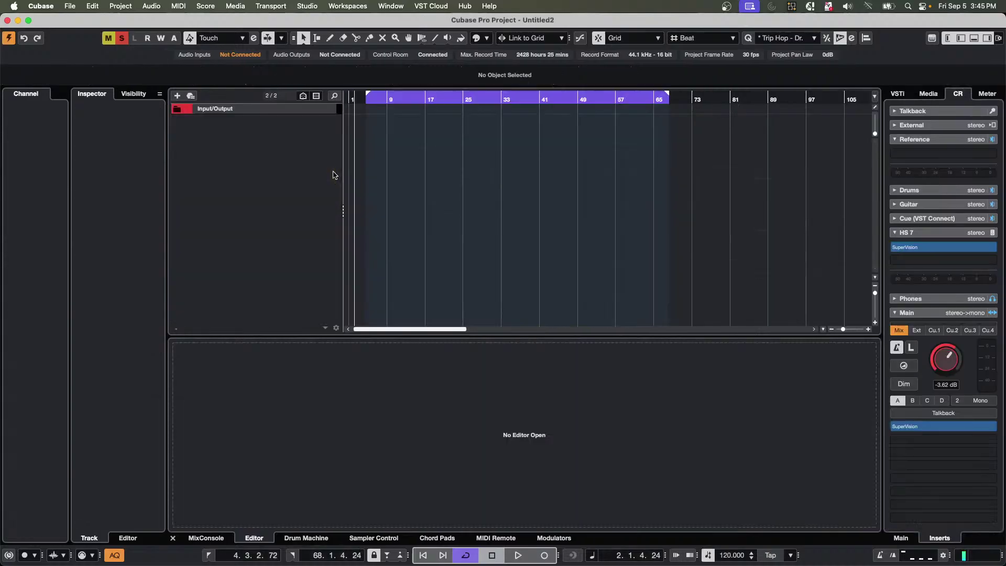
Add two HALion Sonic instrument tracks with all MIDI inputs and stereo audio output.
right_click(277, 132)
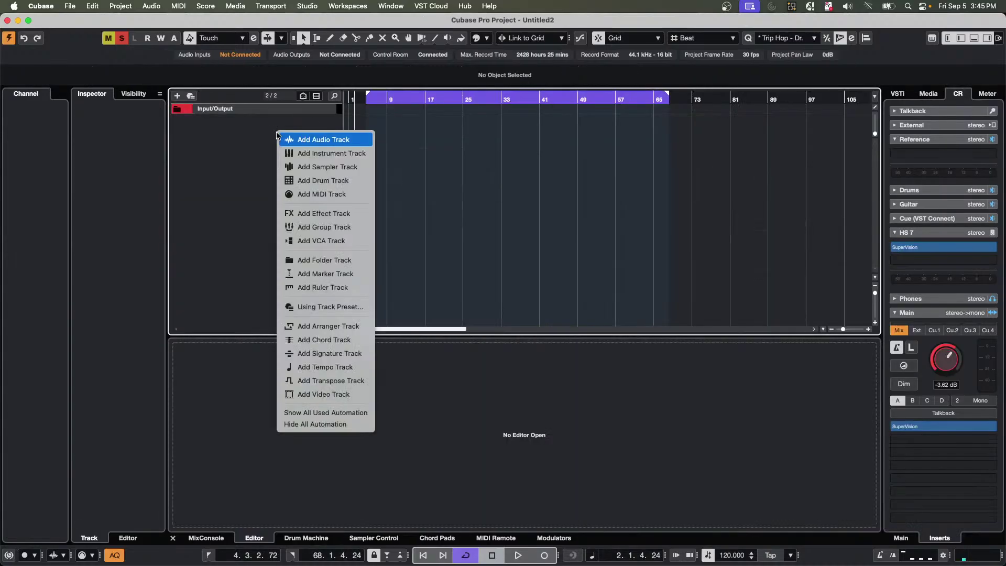
click(361, 152)
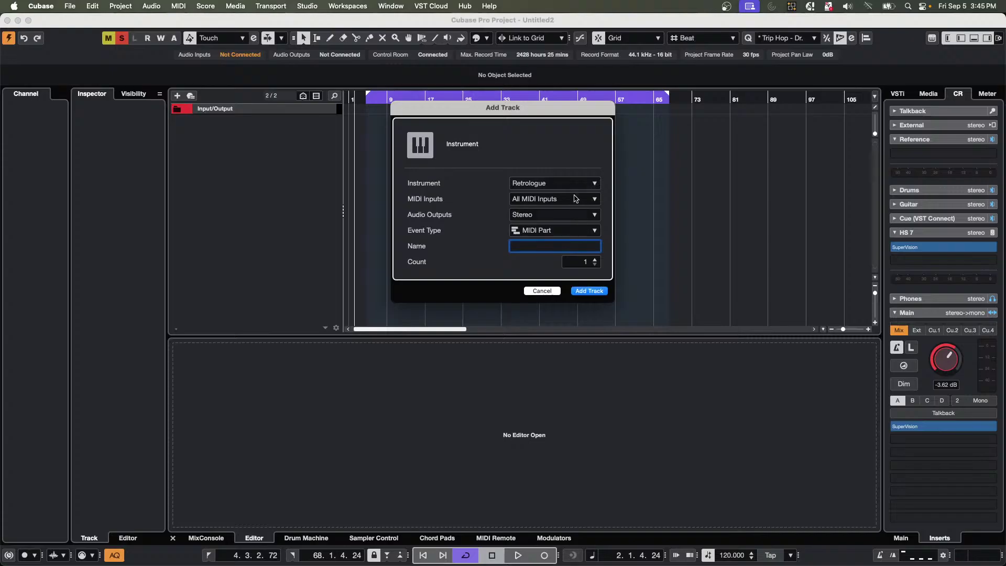
click(542, 189)
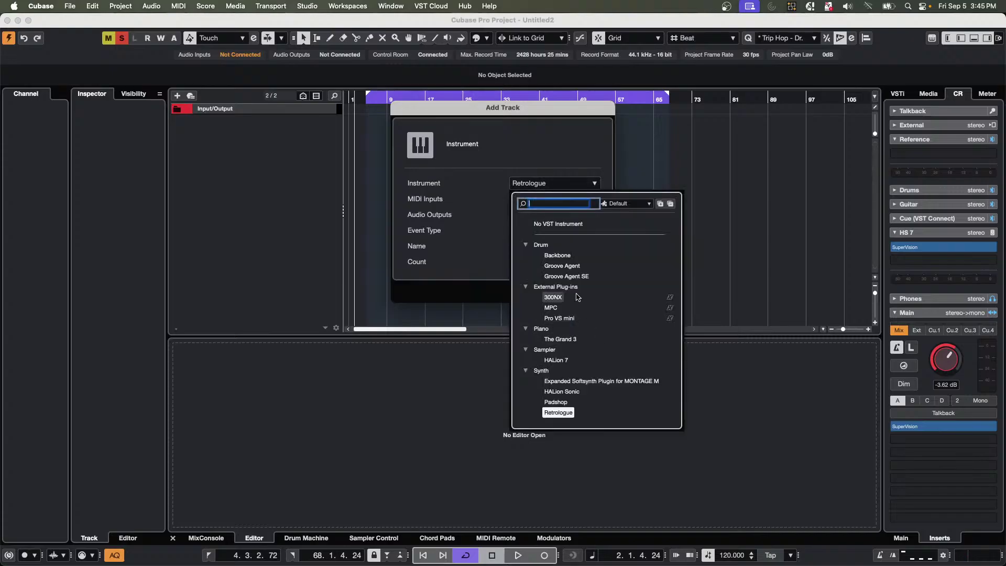
click(562, 392)
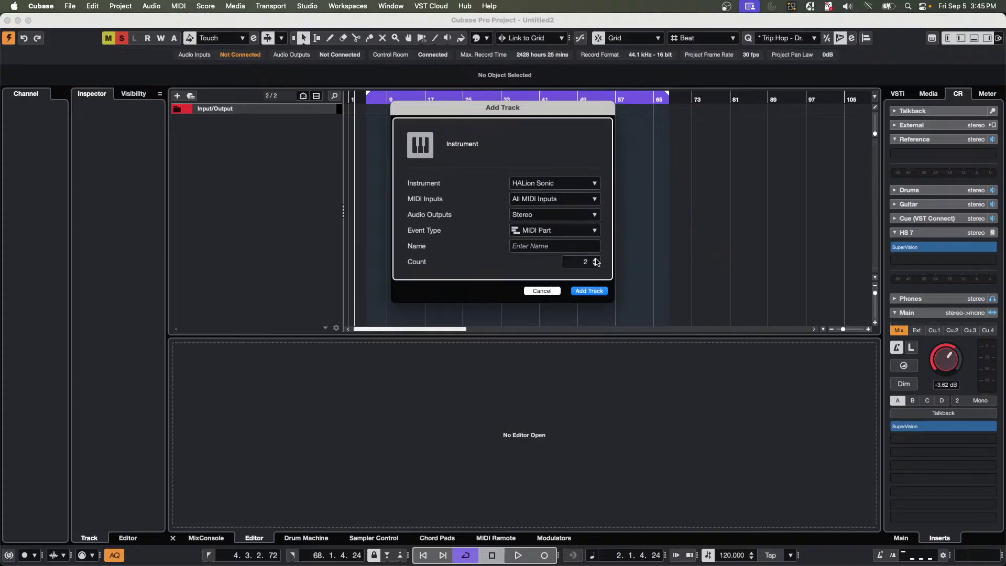
click(596, 292)
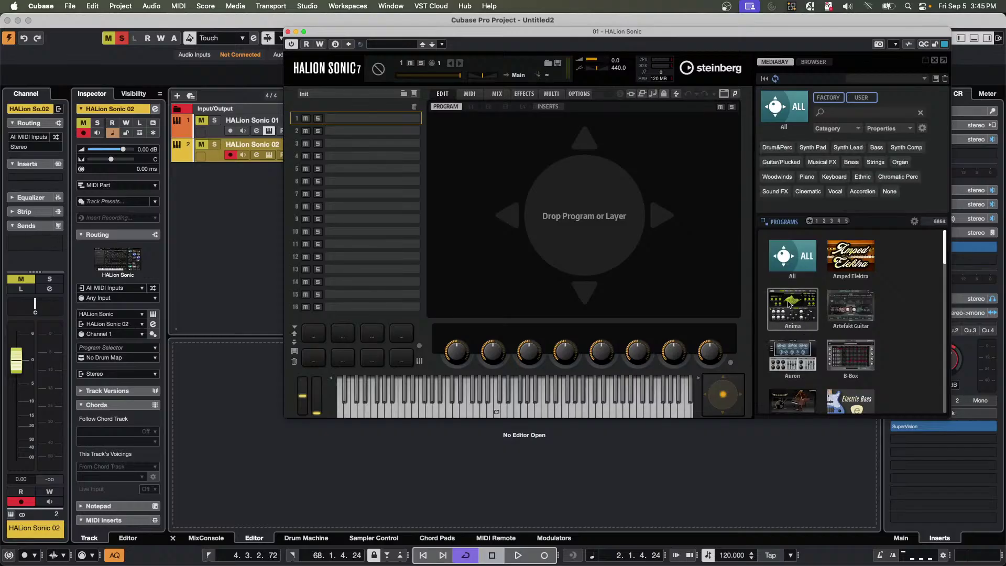
Load the Electric Bass program Clean MM-Bass on HALion Sonic 01 and Etude's Gospel Grand on HALion Sonic 02, and close both instruments.
click(851, 398)
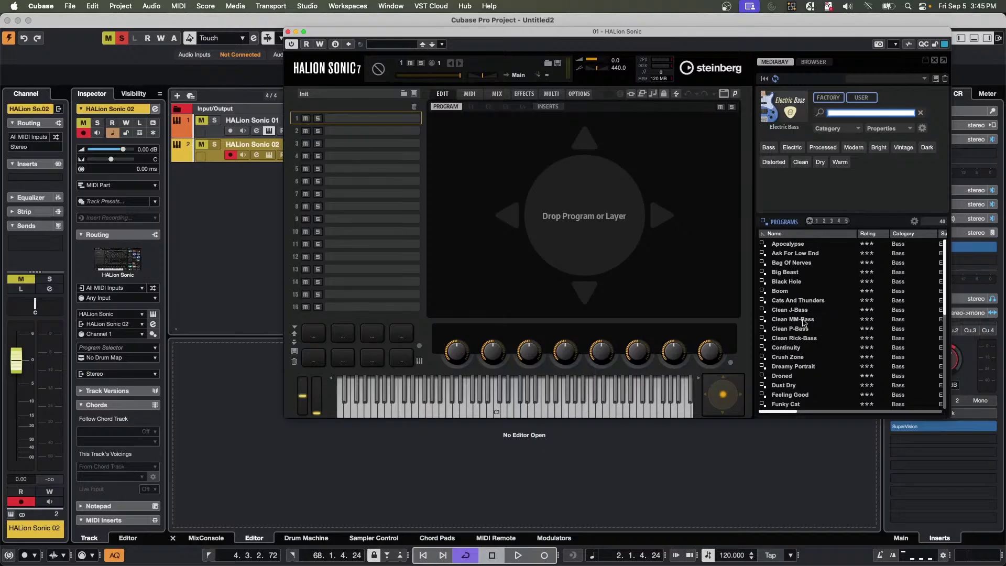
double_click(793, 319)
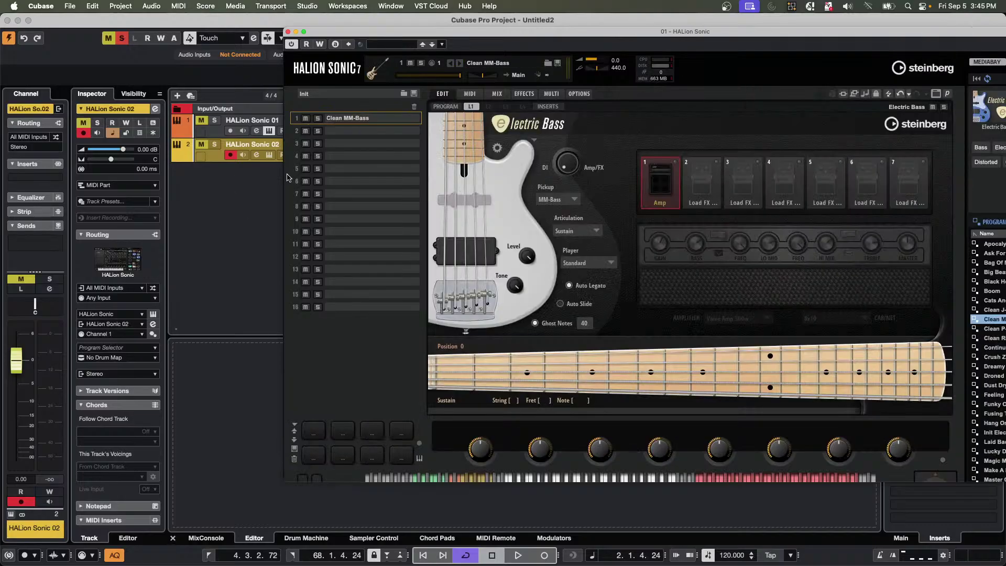
click(269, 155)
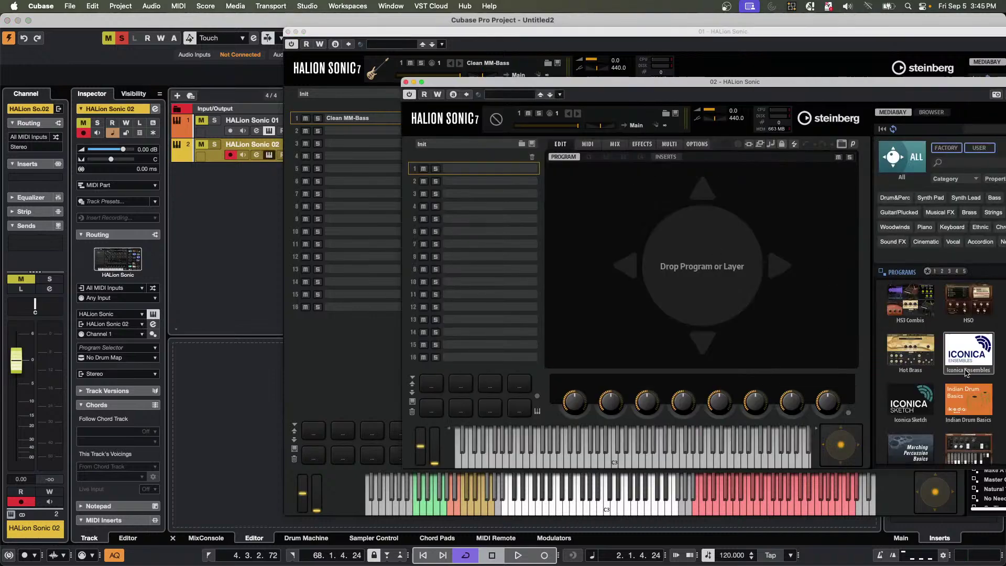
scroll(968, 372, down, 8)
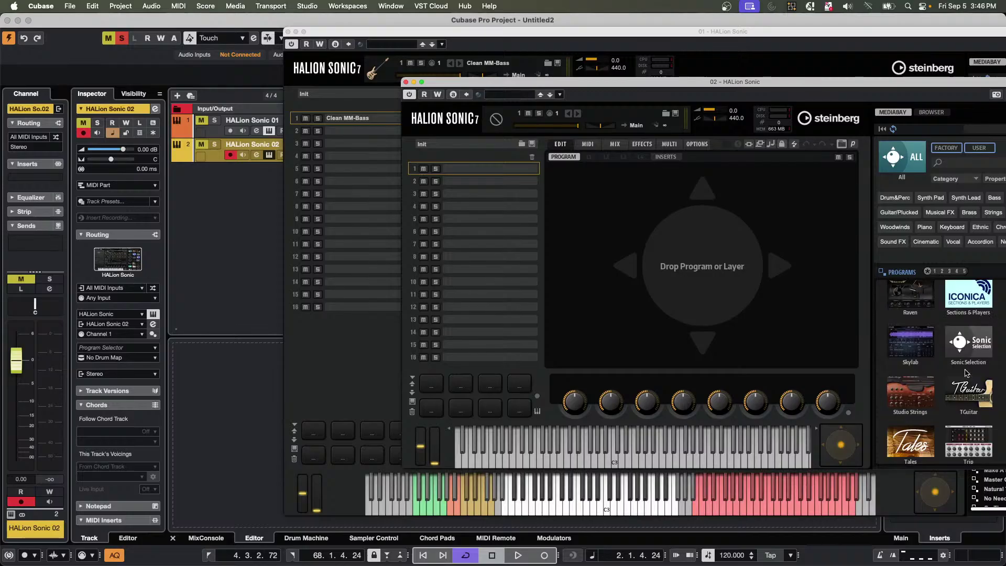
scroll(967, 372, up, 10)
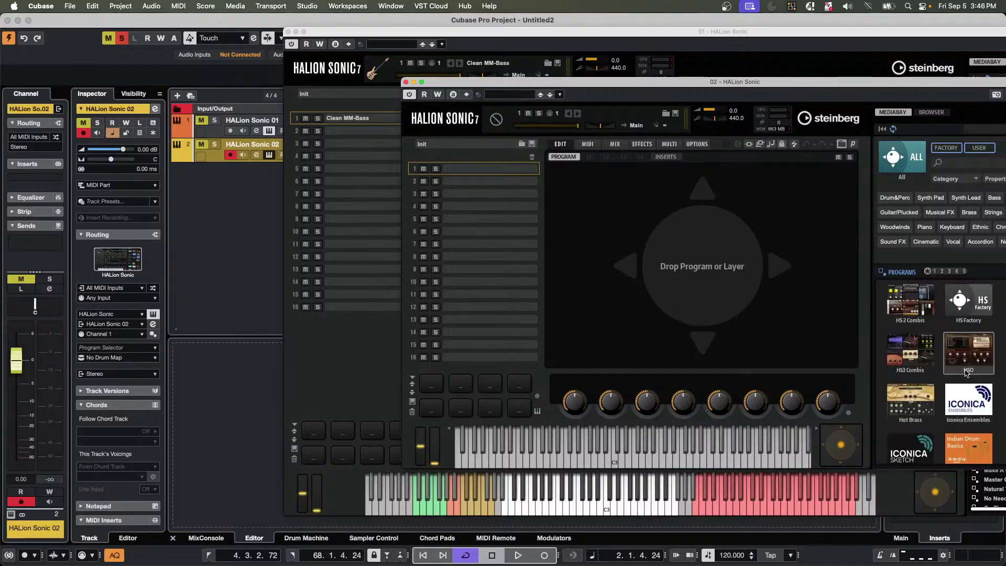
scroll(967, 372, up, 2)
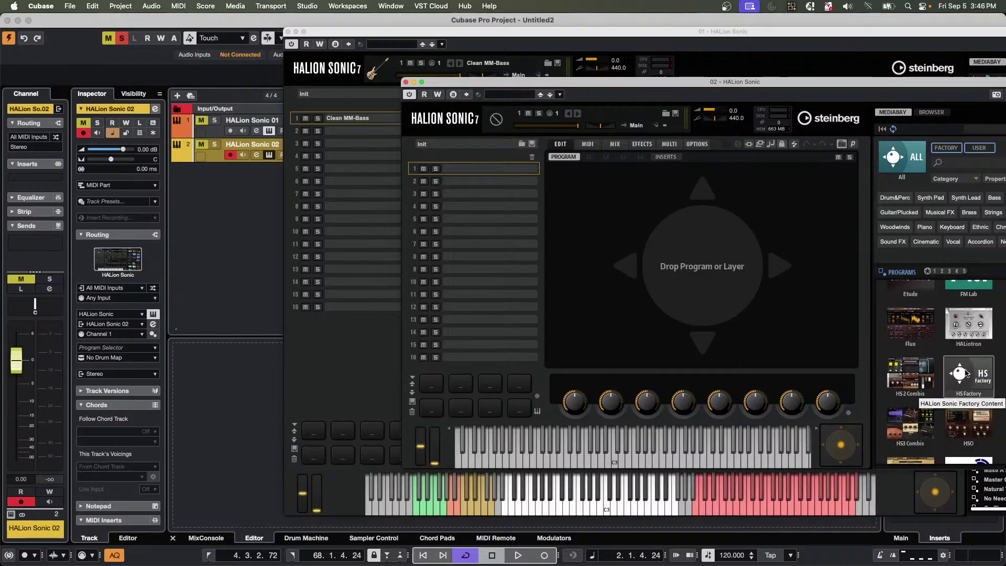
scroll(967, 372, up, 1)
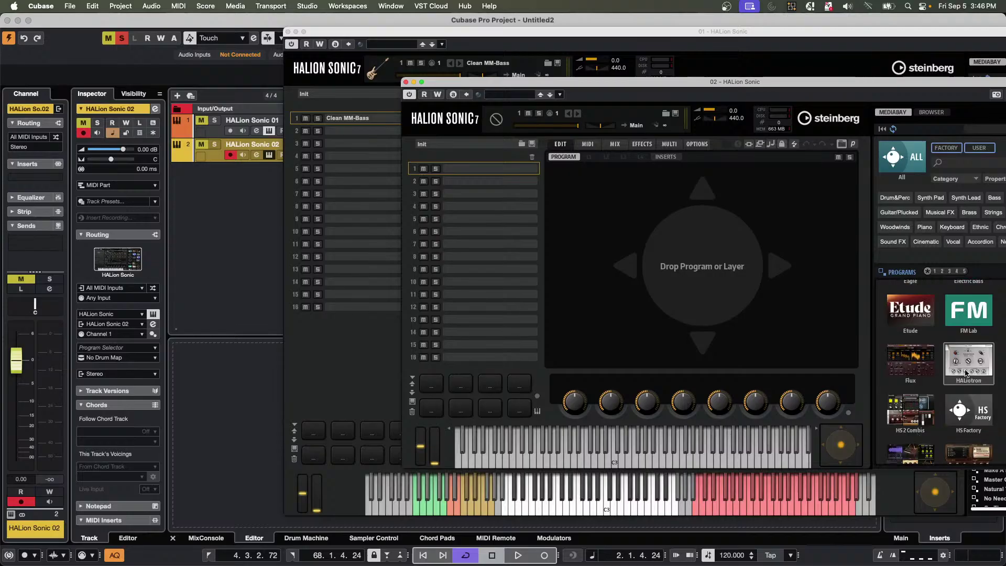
click(915, 308)
double_click(909, 379)
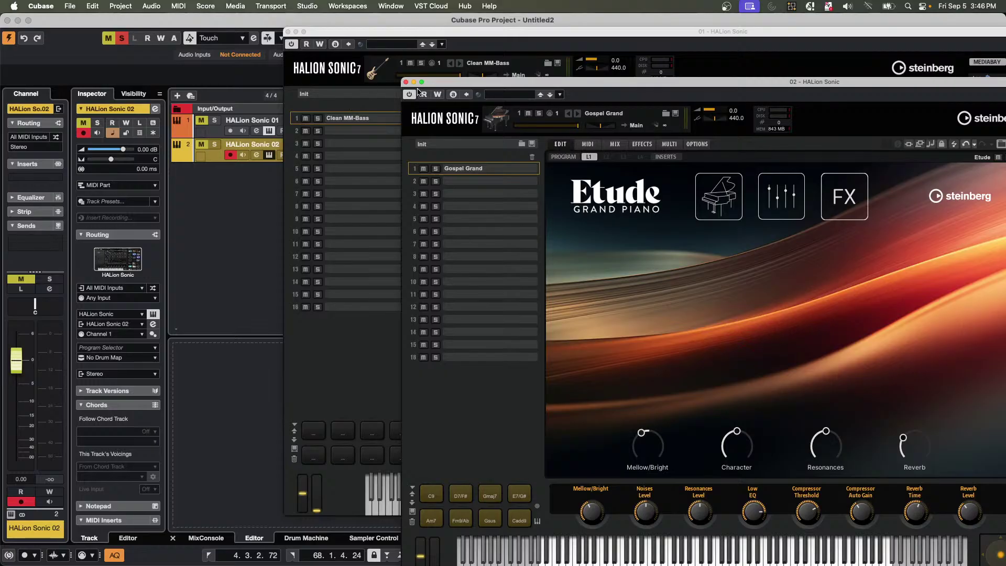
click(406, 82)
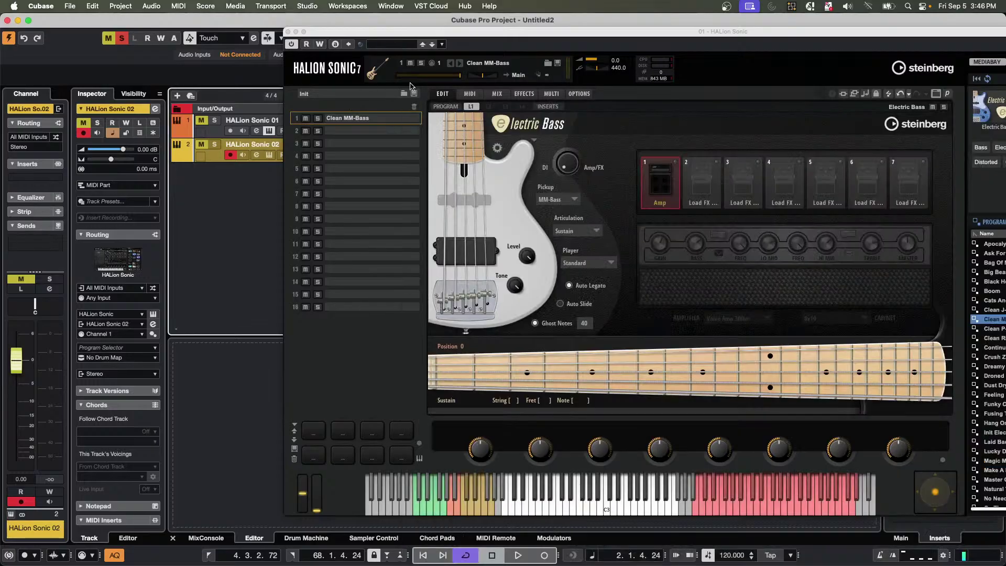
click(287, 33)
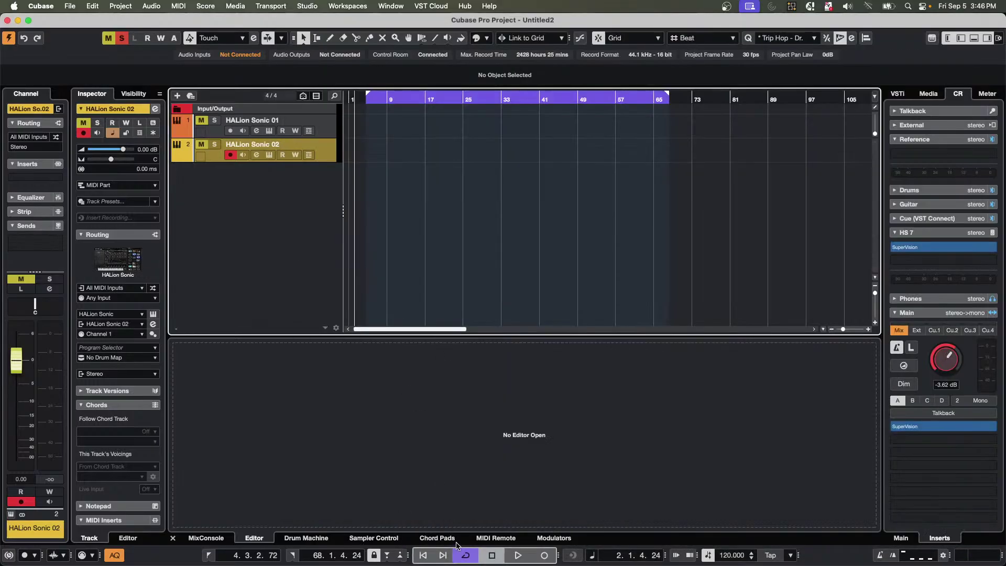
Record-enable HALion Sonic 01, enable monitoring on both tracks, and try the D7 chord pad.
click(232, 131)
click(243, 155)
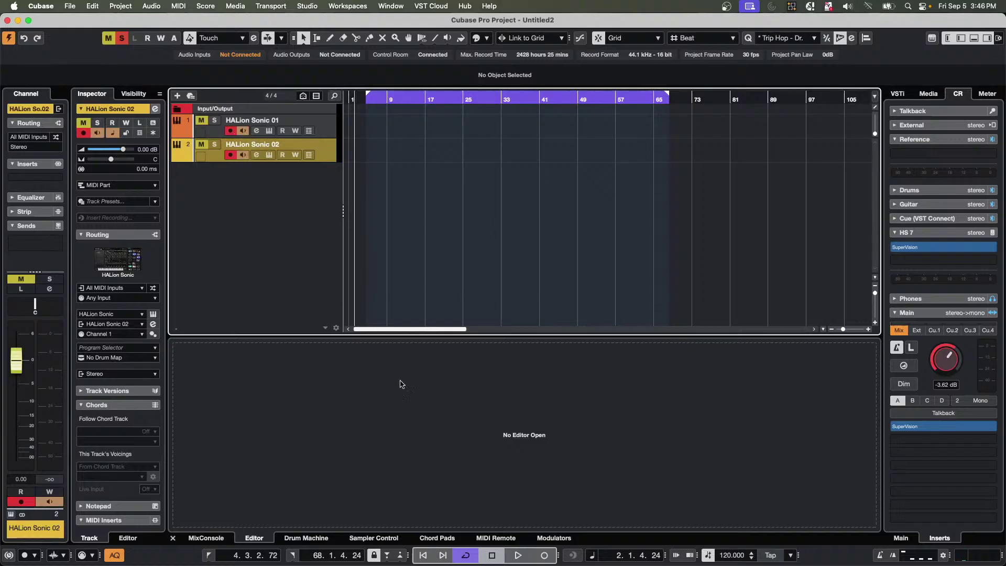
click(446, 538)
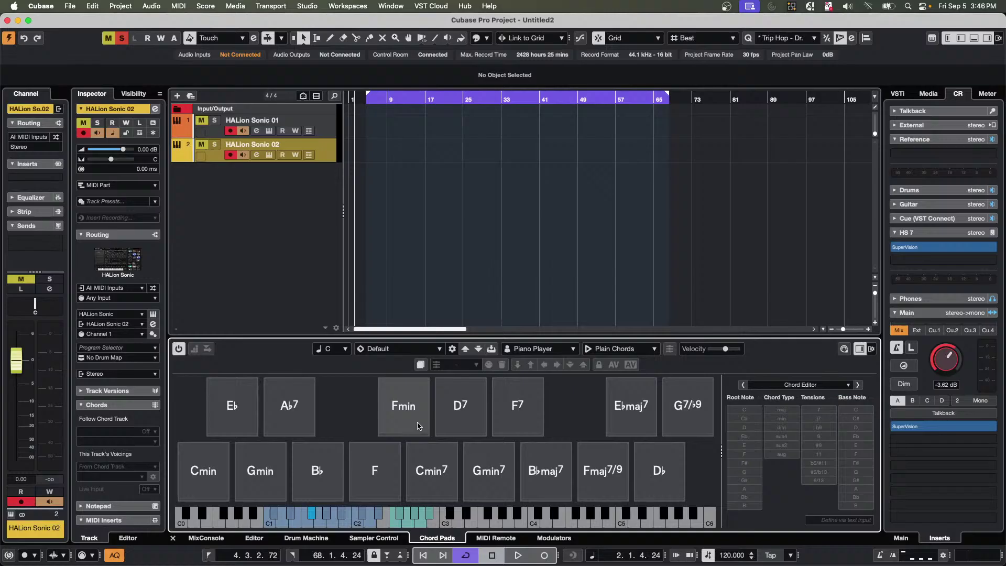
click(452, 406)
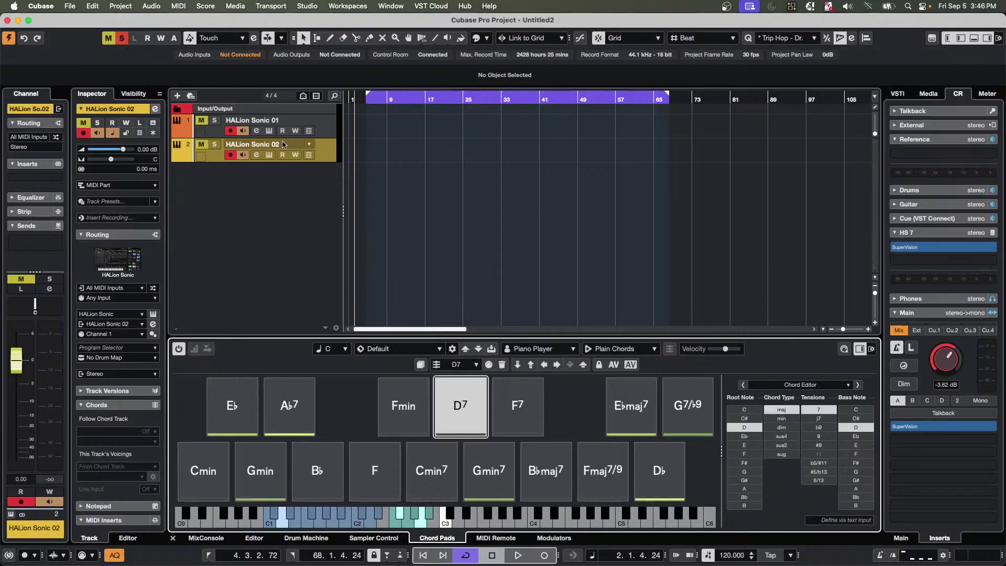
Clear all mute and solo states on the two HALion Sonic tracks.
click(204, 154)
click(202, 148)
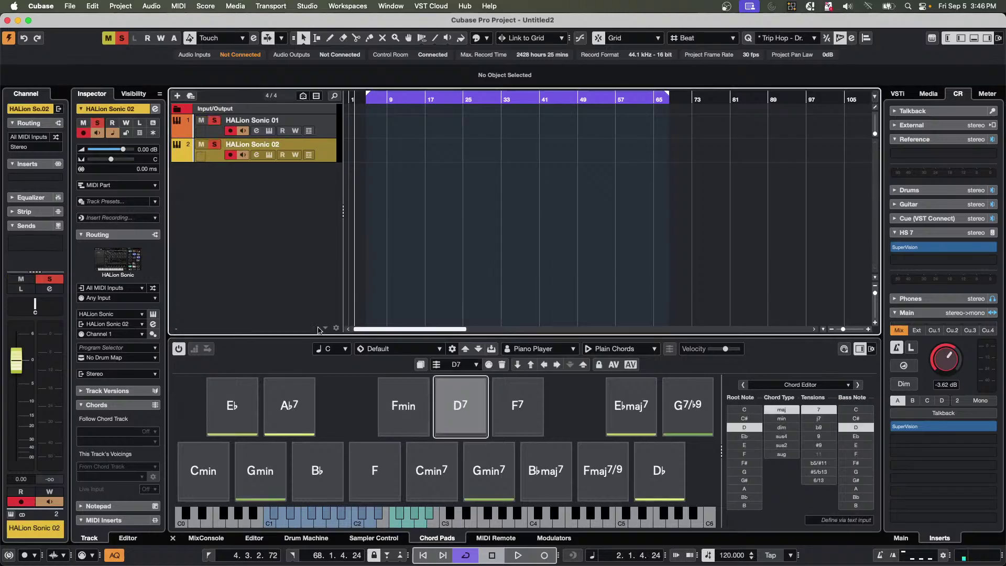
click(122, 39)
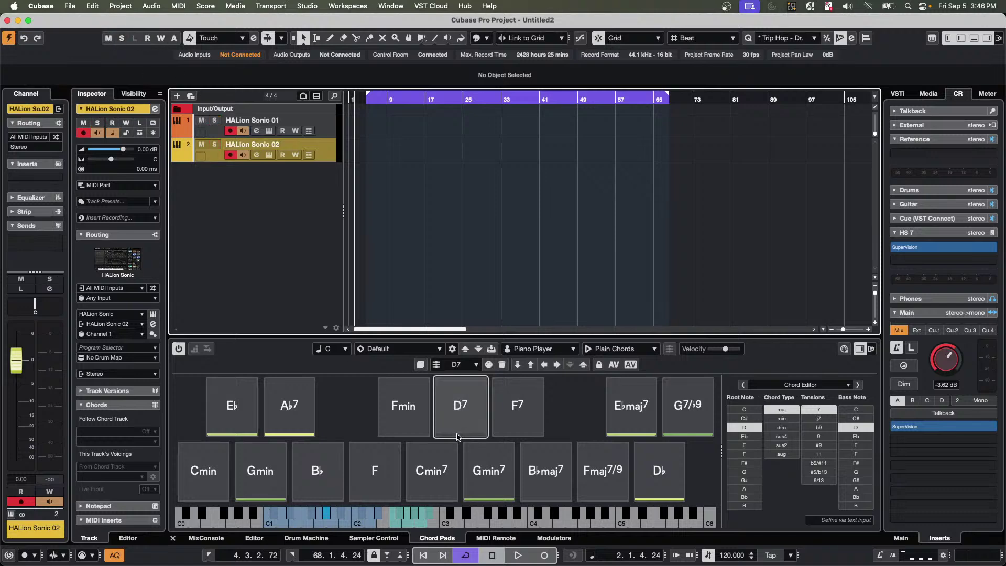
Play the D7, Gmin7, Cmin7 and F7 chord pads through the bass and piano tracks together.
click(454, 404)
click(491, 462)
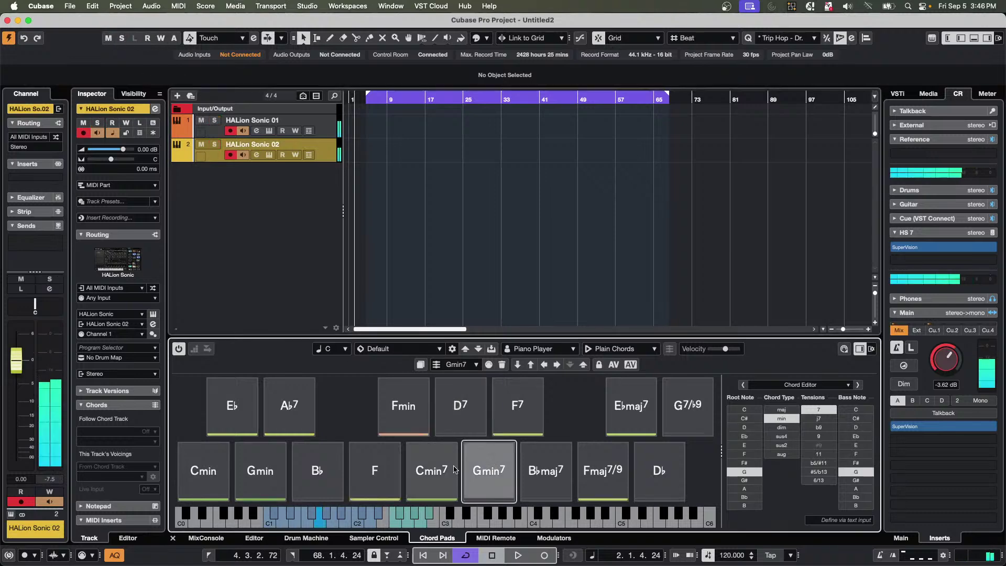
click(431, 468)
click(506, 427)
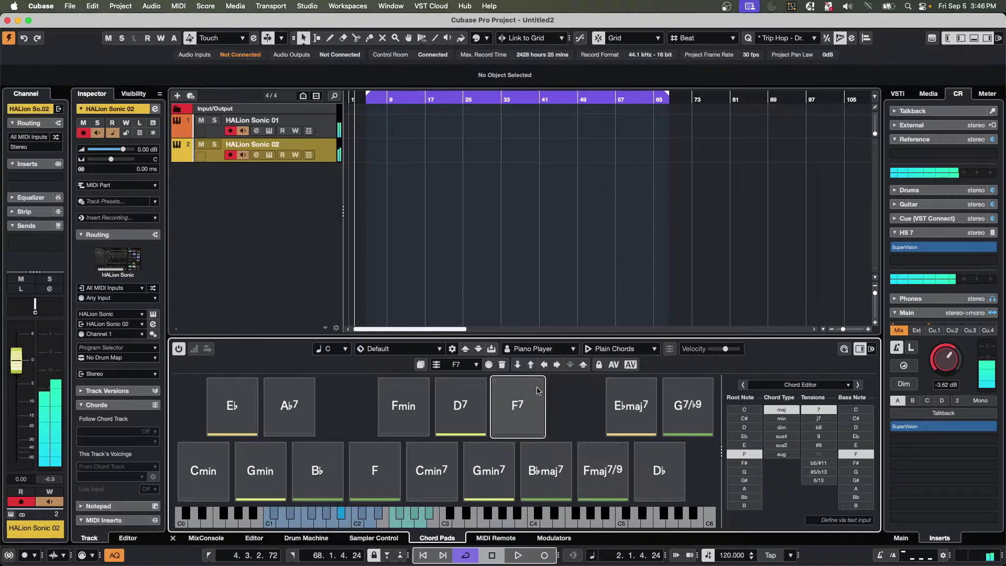
Disable recording and monitoring on HALion Sonic 02 and play the F7, D7 and Fmin chord pads through the bass alone.
click(230, 154)
click(243, 156)
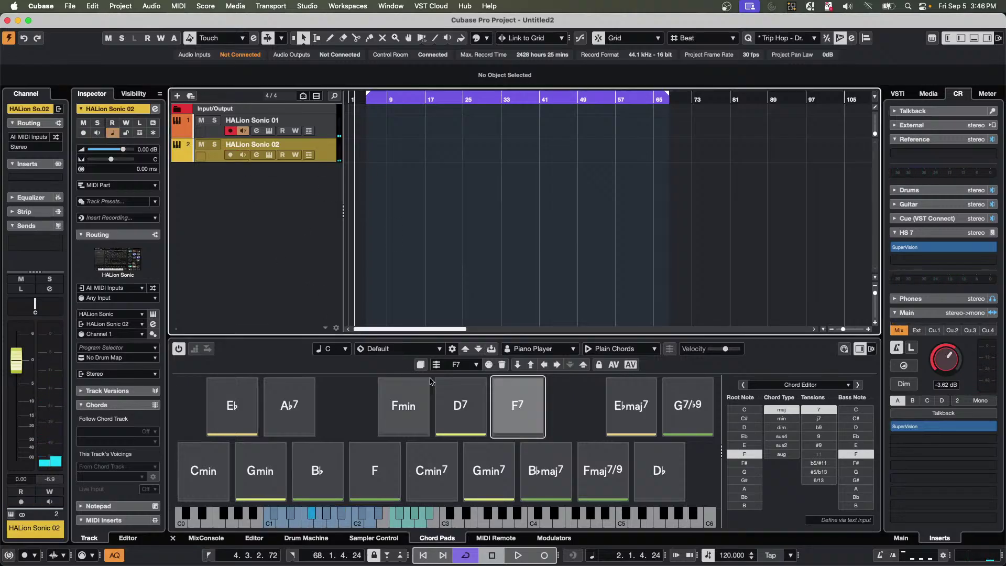
click(517, 407)
click(449, 389)
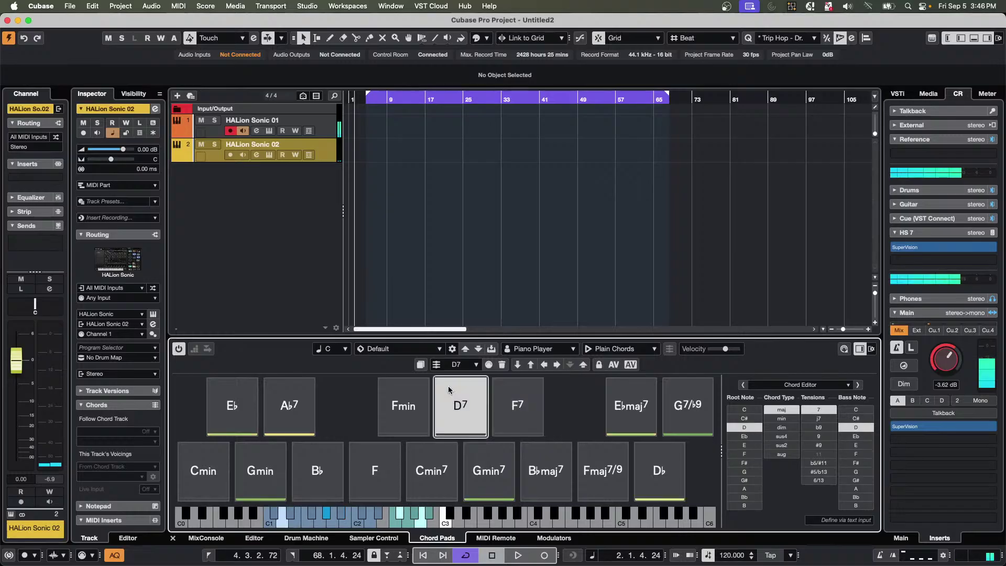
click(397, 394)
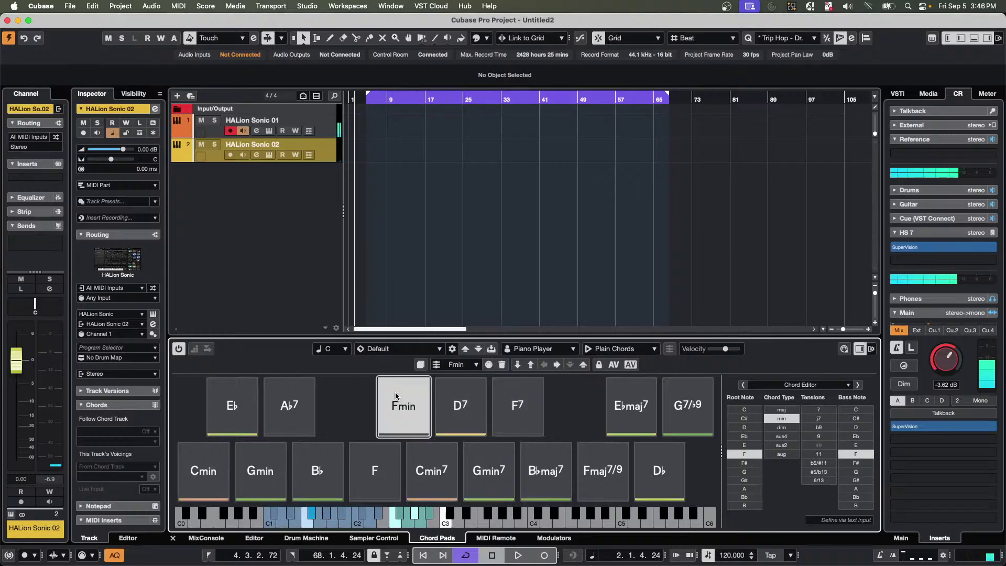
Re-enable recording and monitoring on HALion Sonic 02 and play the Fmin, D7, F7 and Gmin7 chord pads.
click(242, 156)
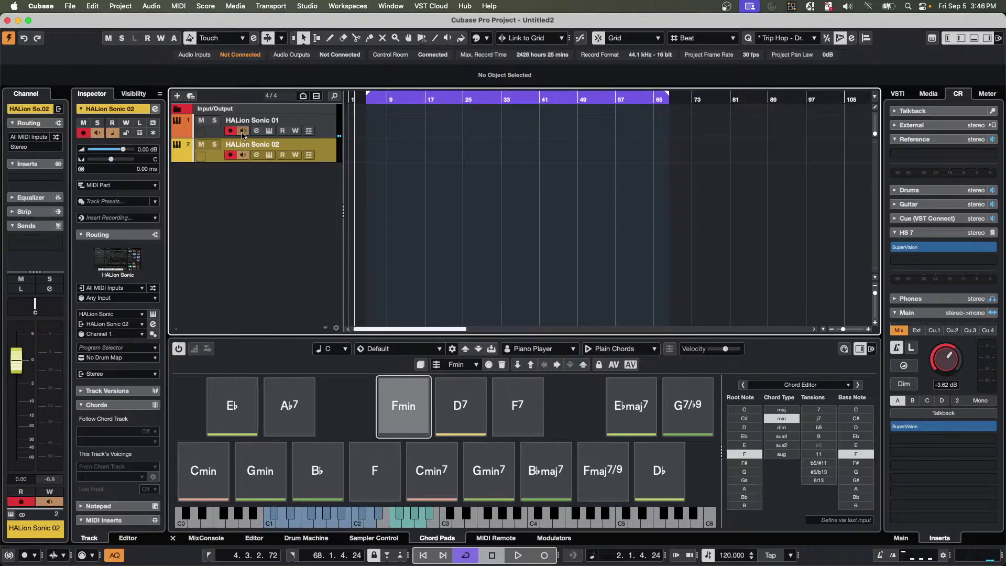
click(413, 402)
click(465, 399)
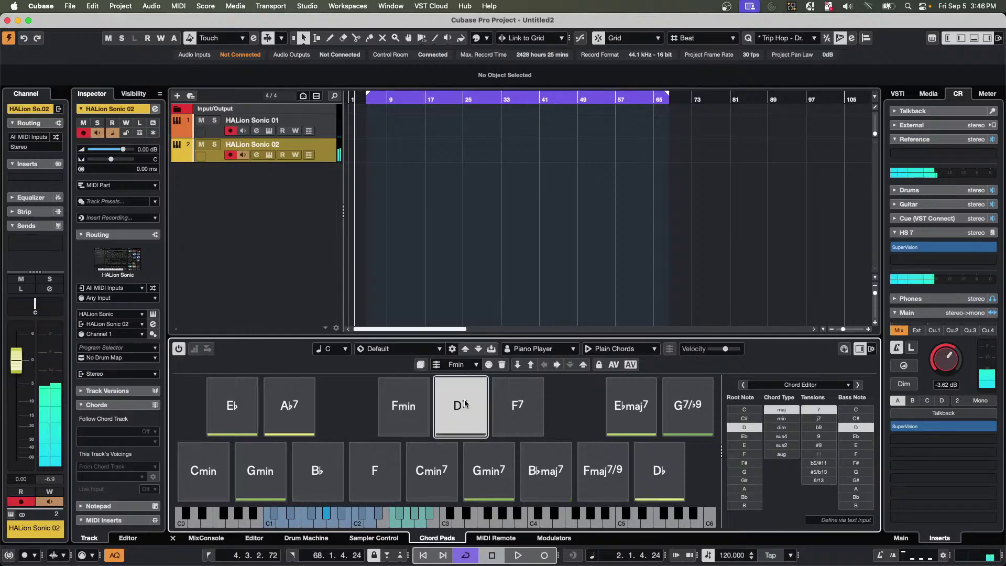
click(516, 404)
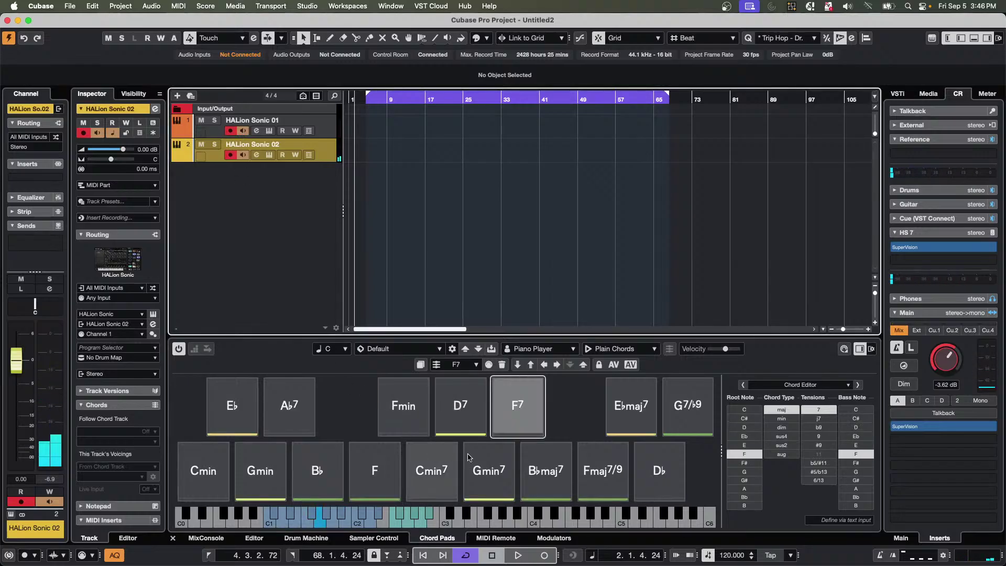
click(470, 471)
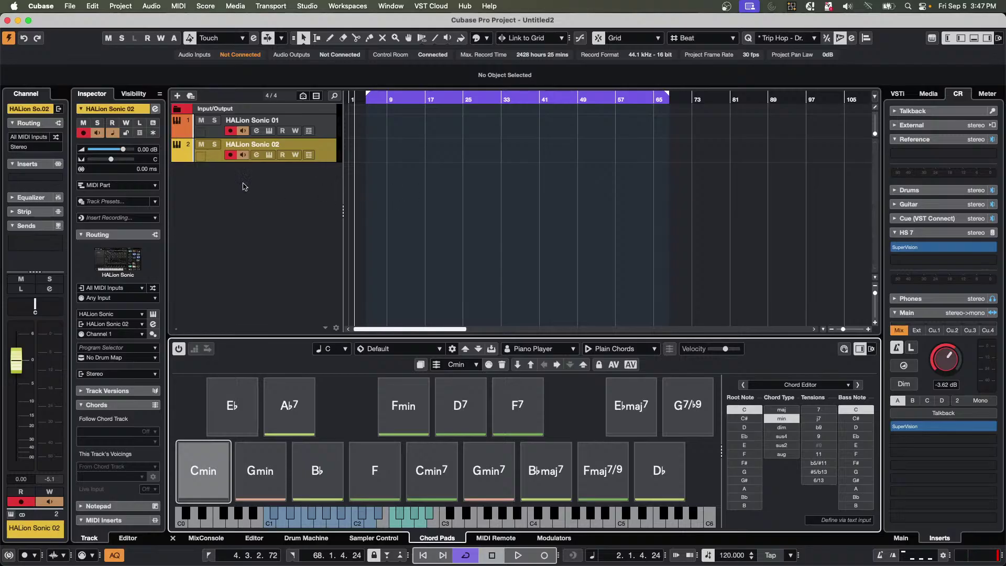
Add an instrument track that uses Groove Agent SE below the HALion Sonic tracks.
right_click(246, 183)
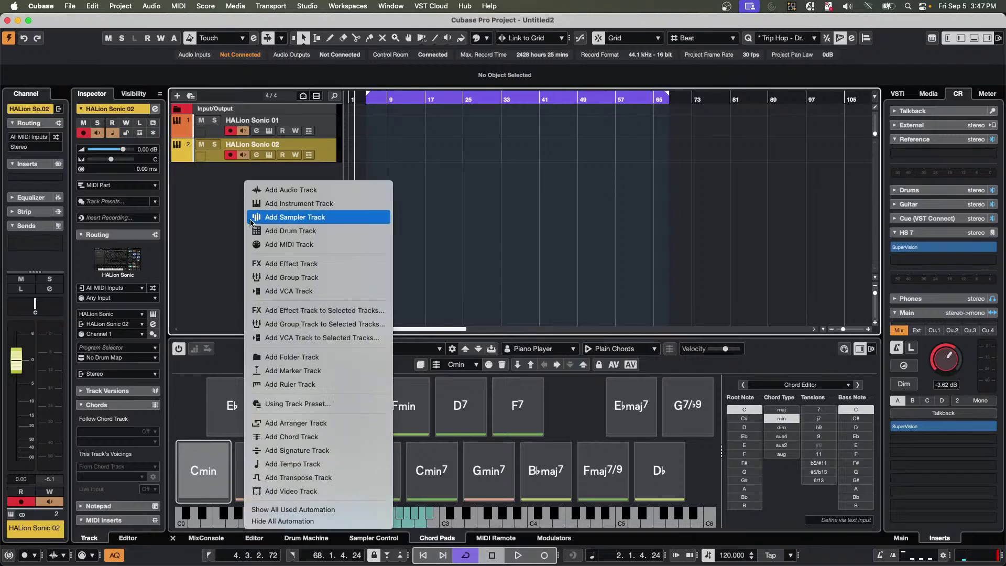
click(306, 204)
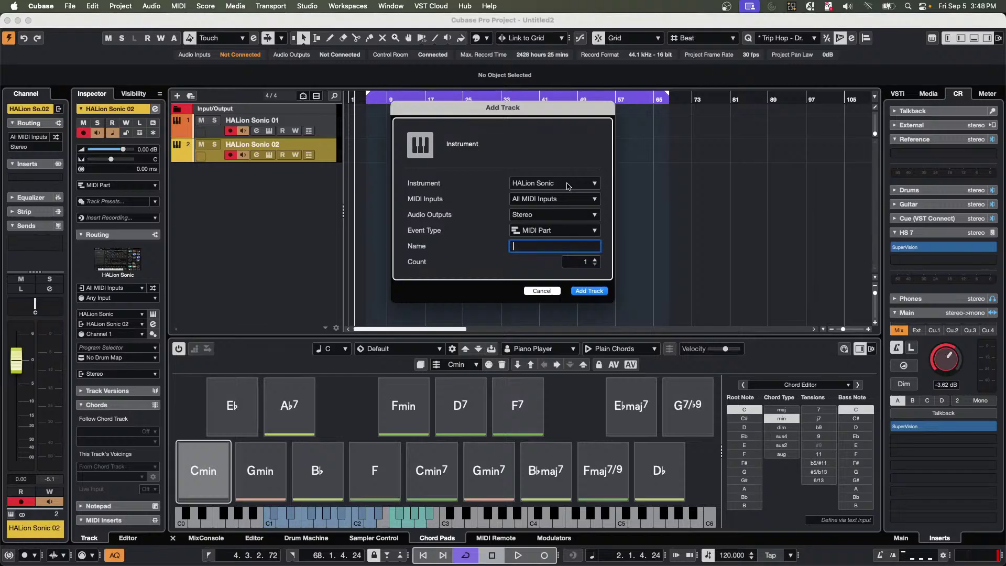
click(568, 186)
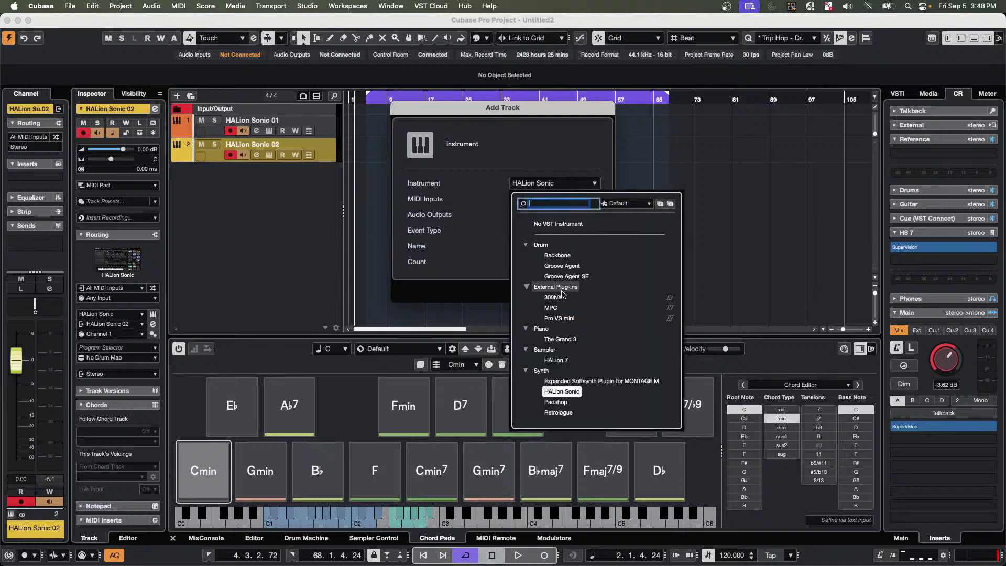
click(573, 278)
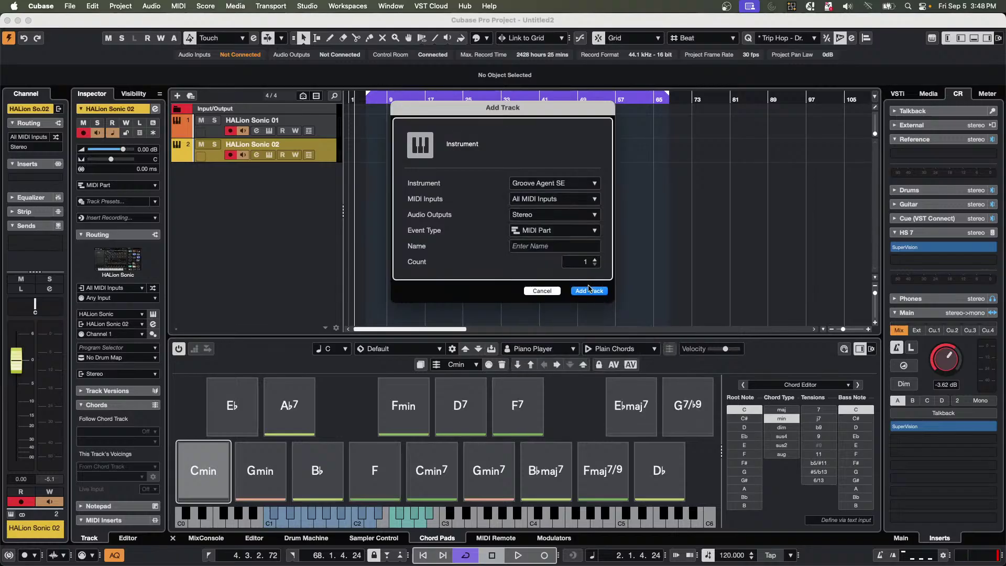
click(590, 291)
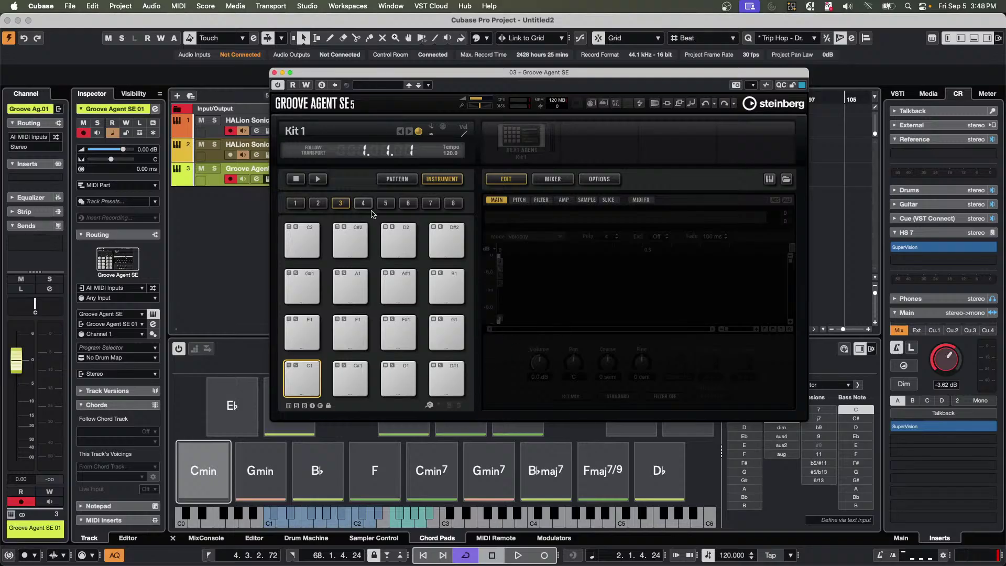
Load the Funk Da Hauser kit with patterns into Groove Agent SE, show its pattern pads and close the instrument window.
click(531, 145)
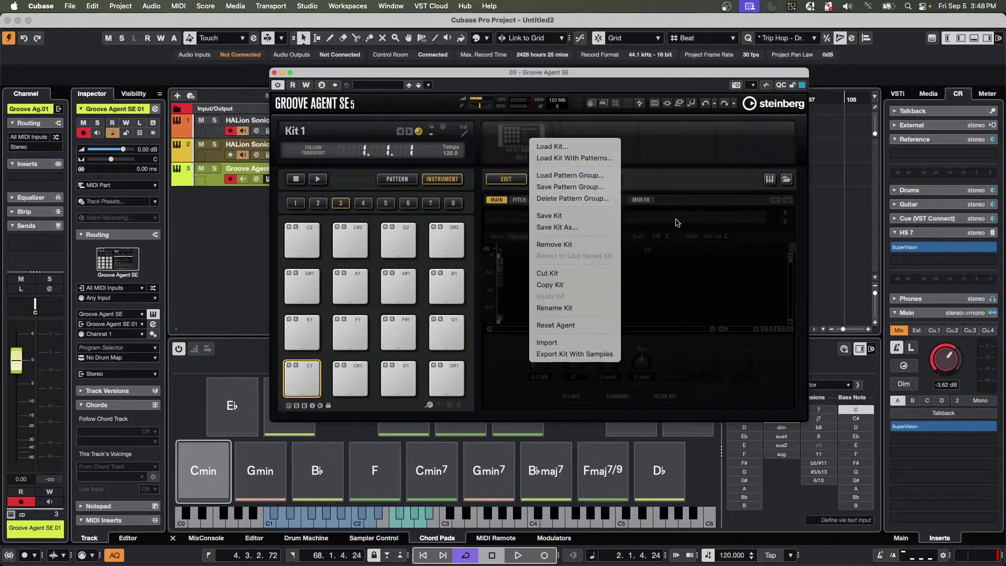
click(545, 156)
click(909, 331)
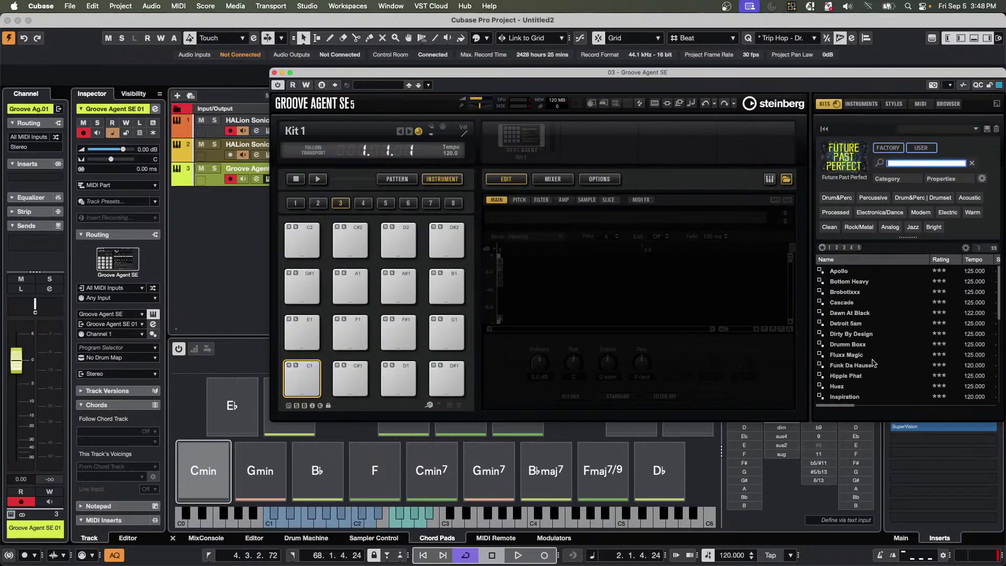
double_click(852, 365)
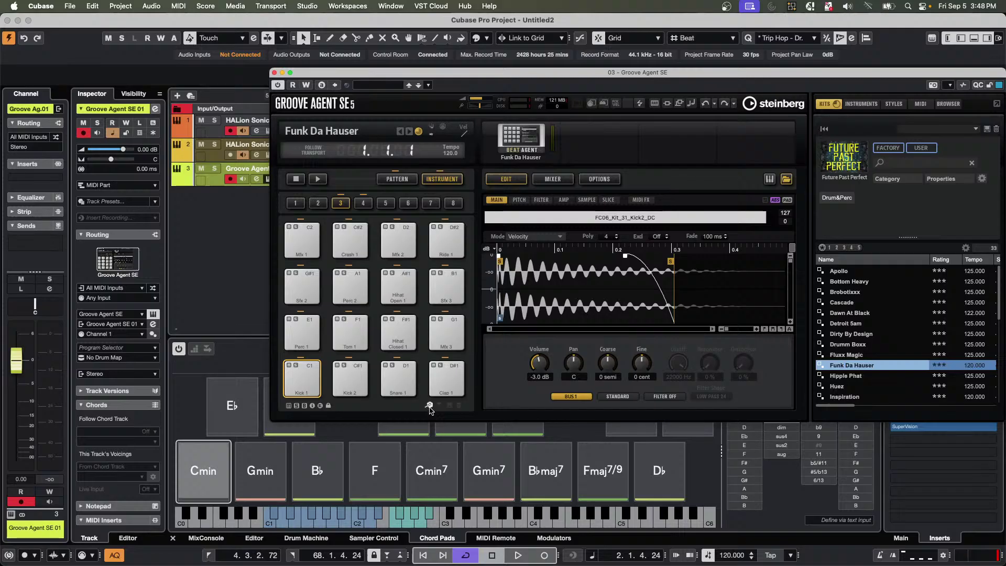
click(398, 179)
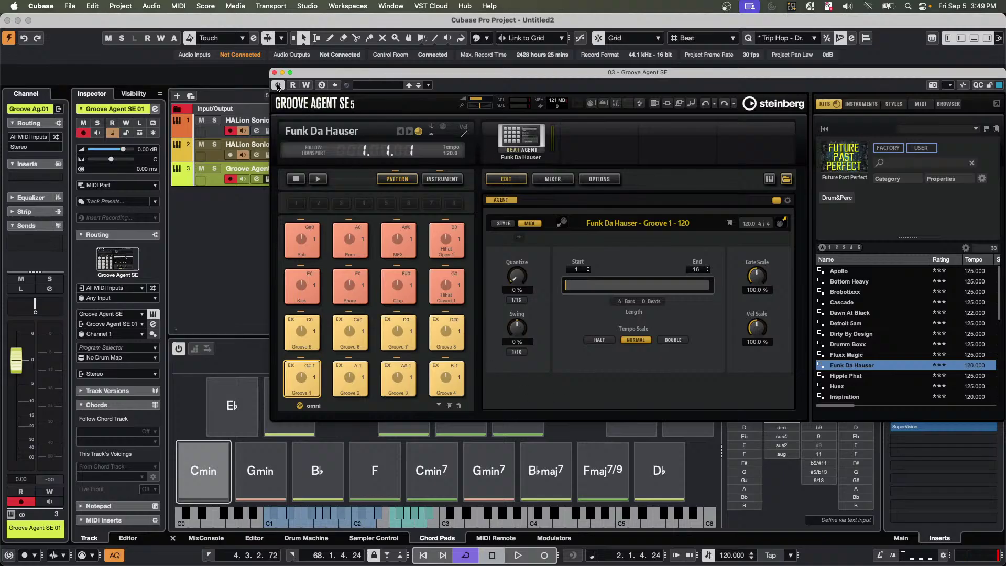
click(275, 72)
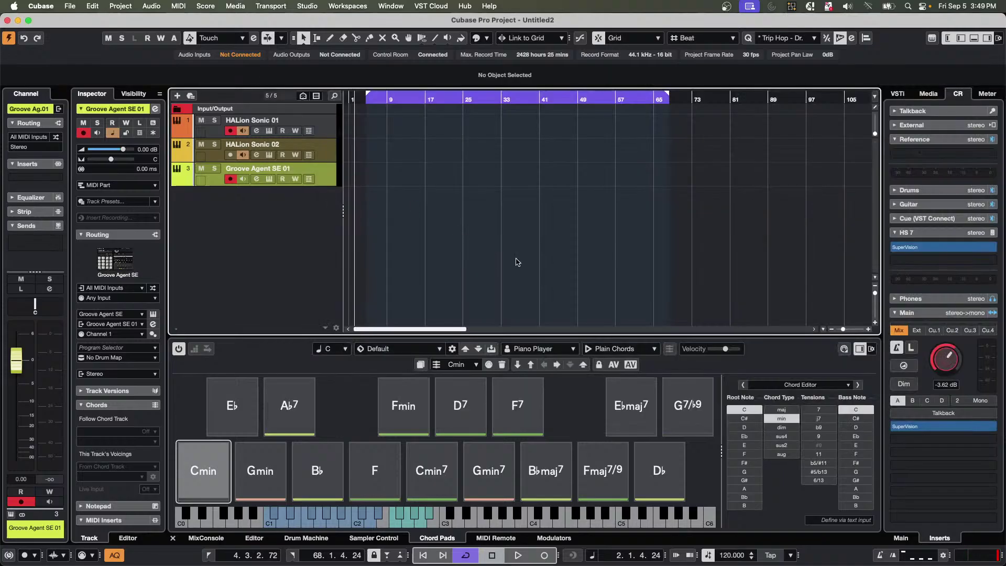
Disable monitoring on the HALion Sonic tracks and select the HALion Sonic 02 track.
click(244, 154)
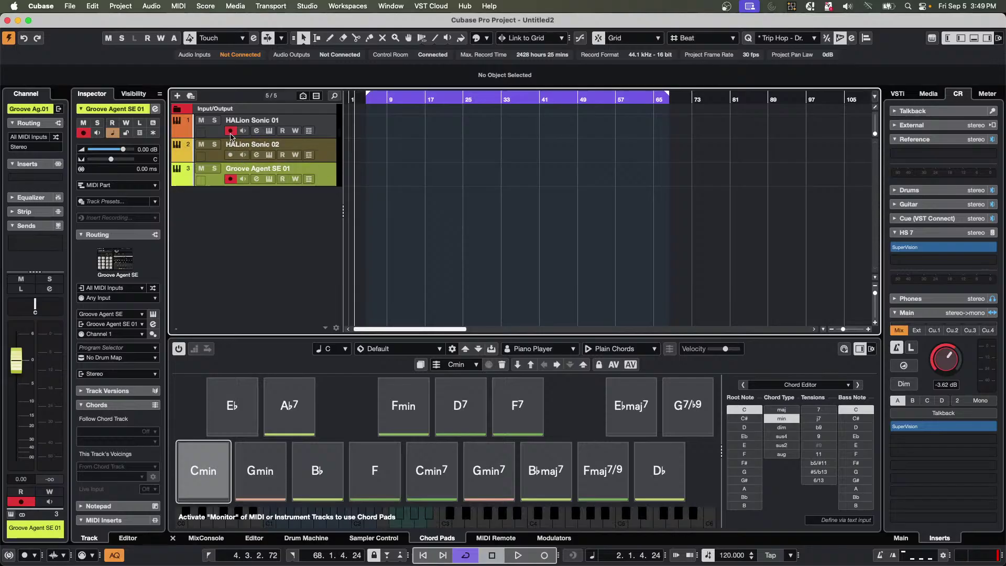
click(332, 159)
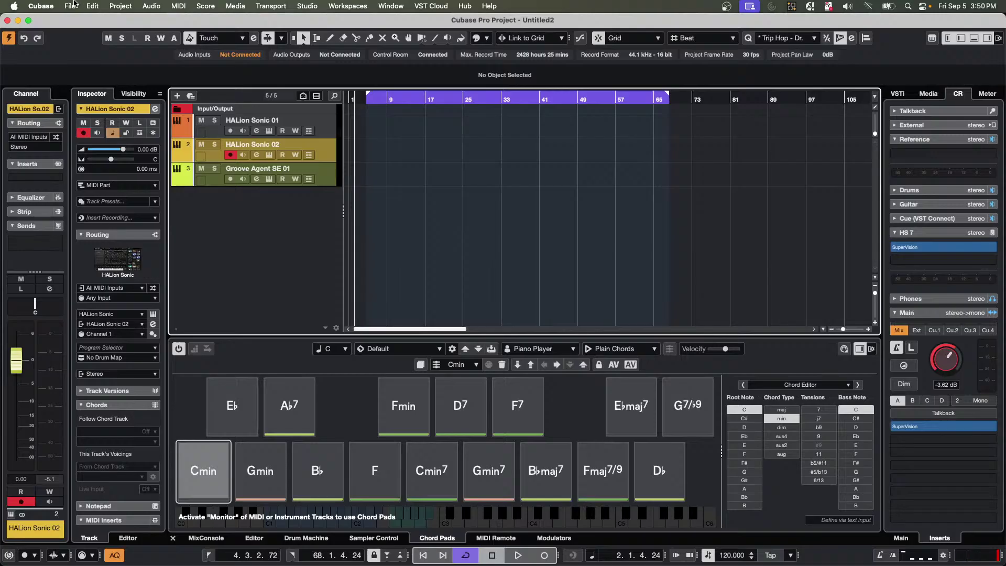
Open the Key Commands window, move it clear of the inspector and enlarge it to list more commands.
click(90, 5)
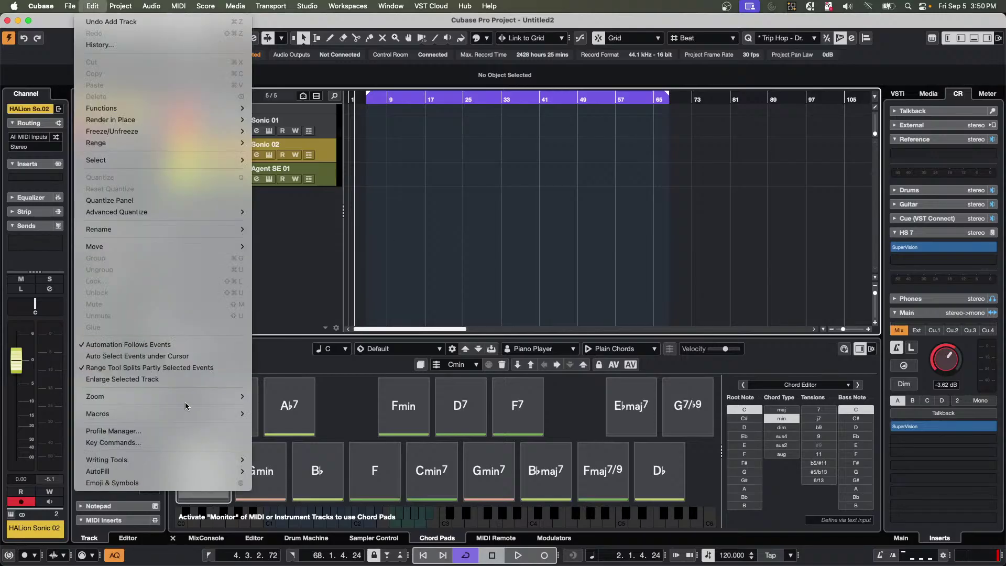
click(116, 442)
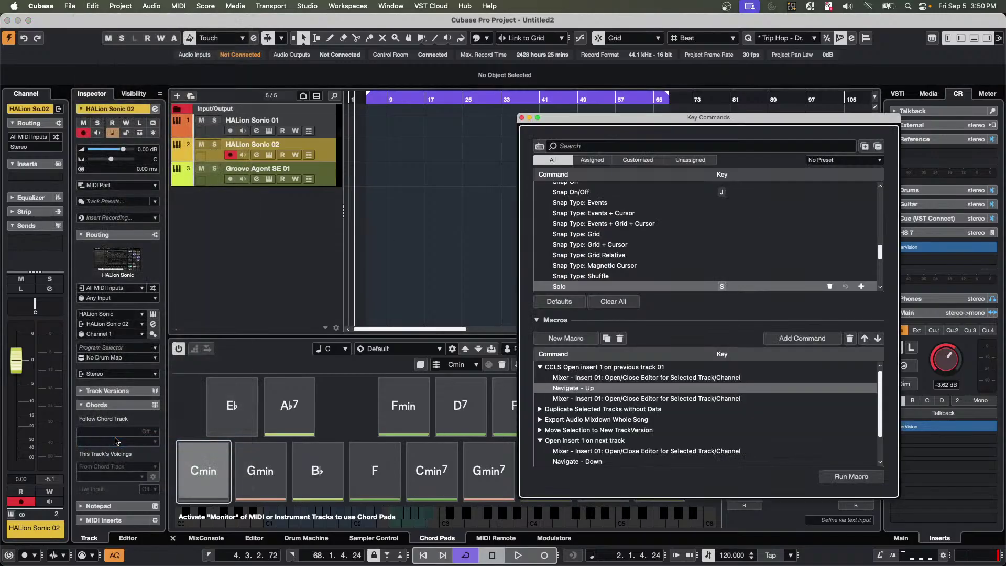
drag(607, 123, 406, 91)
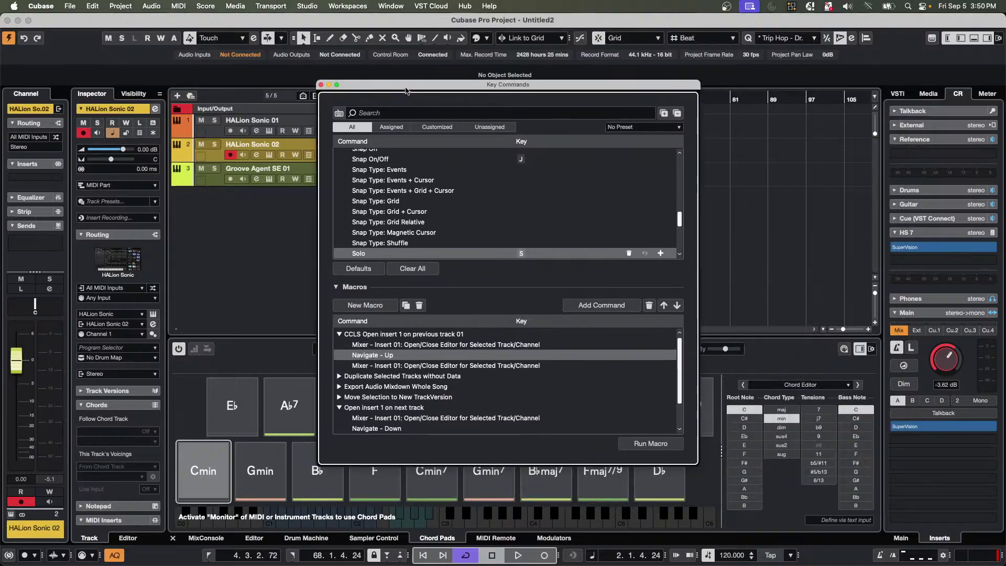
click(93, 6)
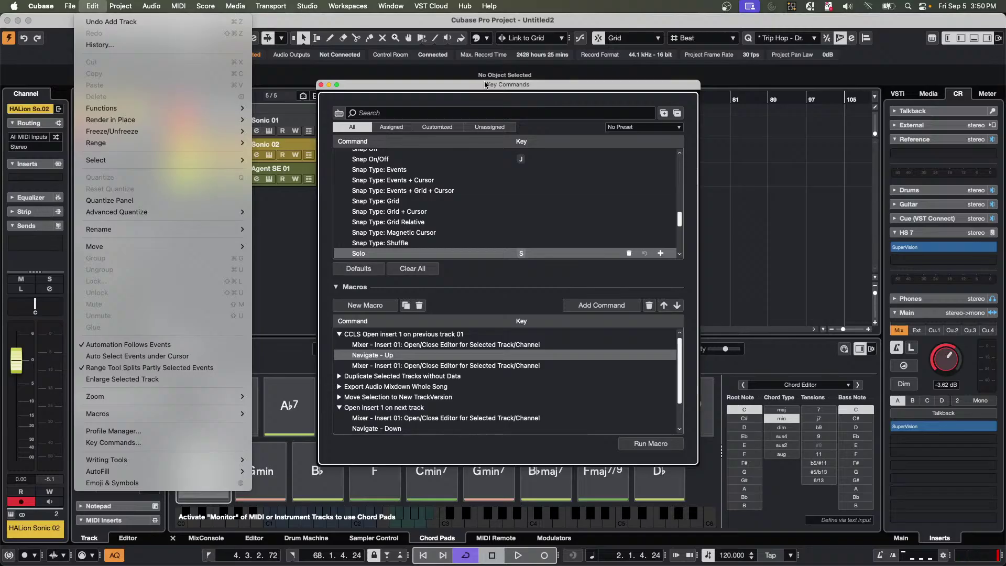
drag(477, 85, 435, 36)
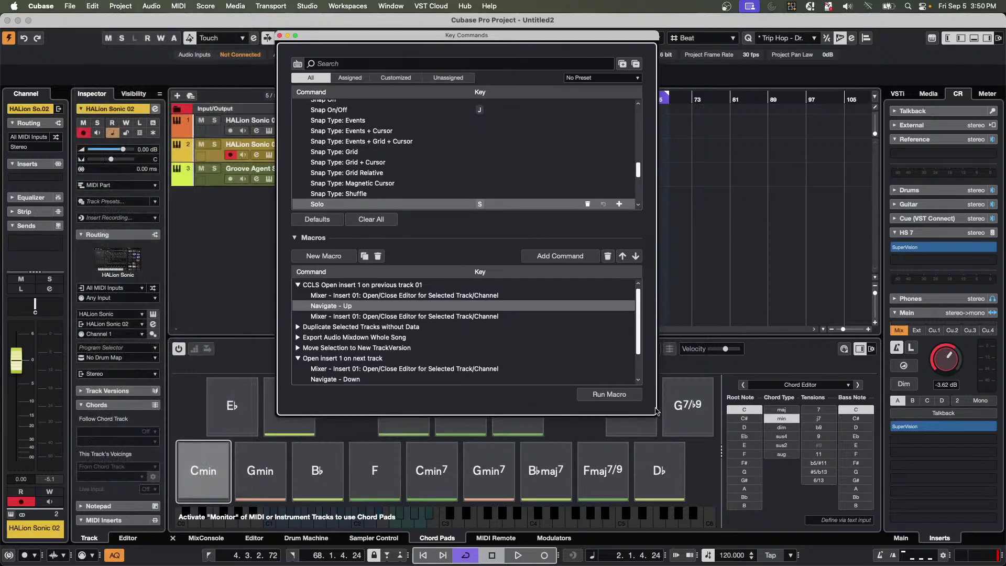
drag(656, 415, 687, 489)
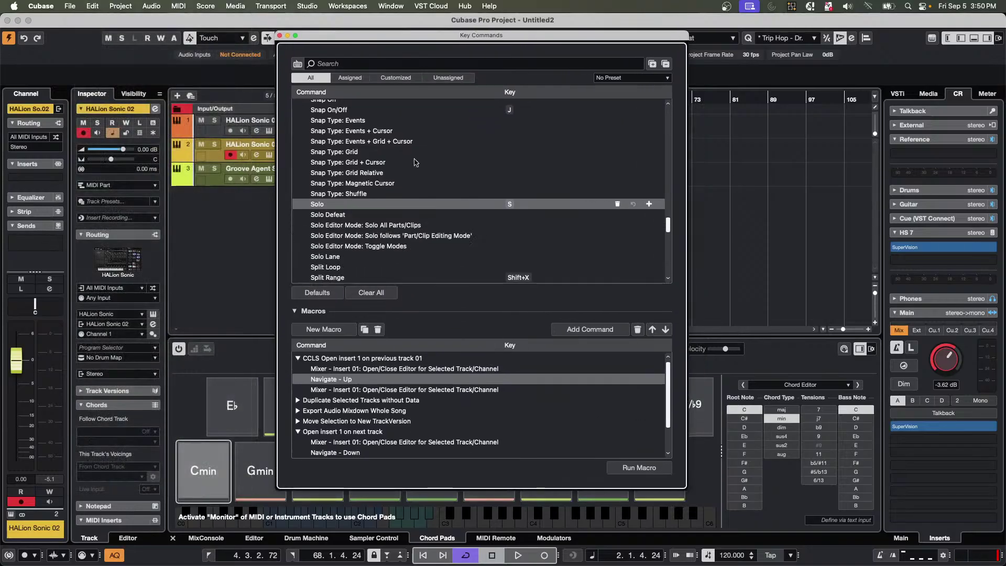
Filter the key commands to the assigned ones and look through the list.
click(350, 78)
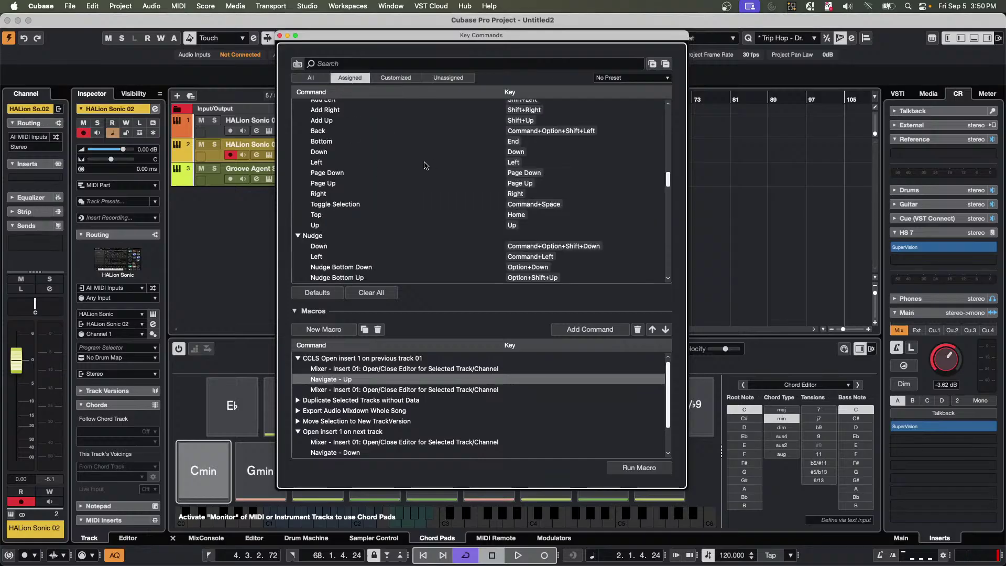
scroll(426, 164, down, 20)
scroll(426, 162, up, 15)
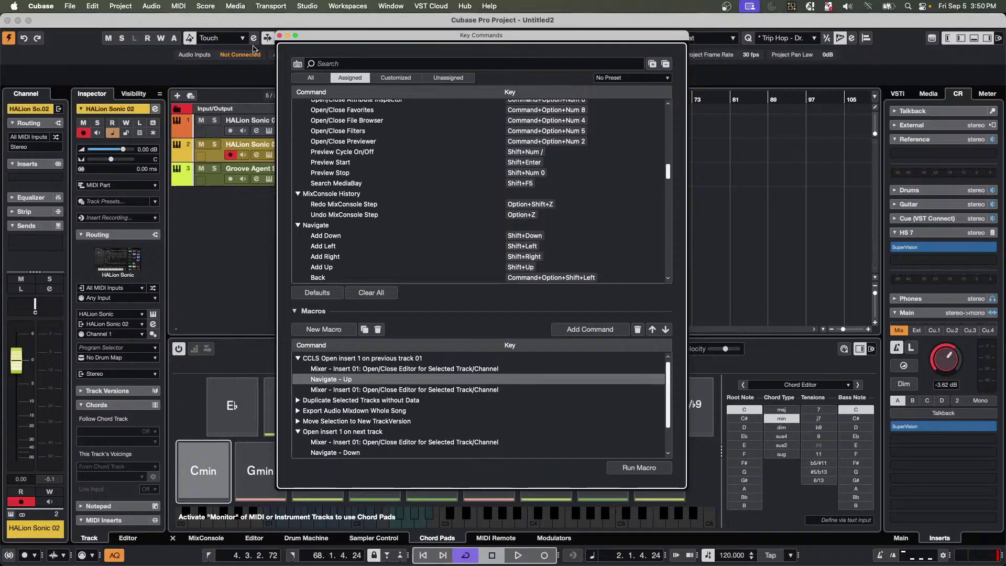
Look up which command is assigned to Option+P using the key search.
click(297, 64)
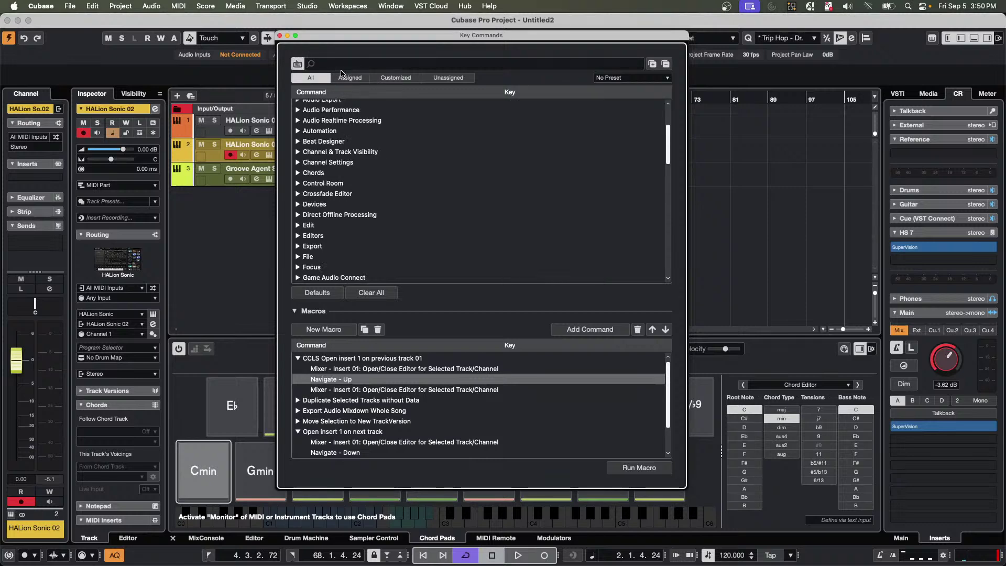
click(297, 64)
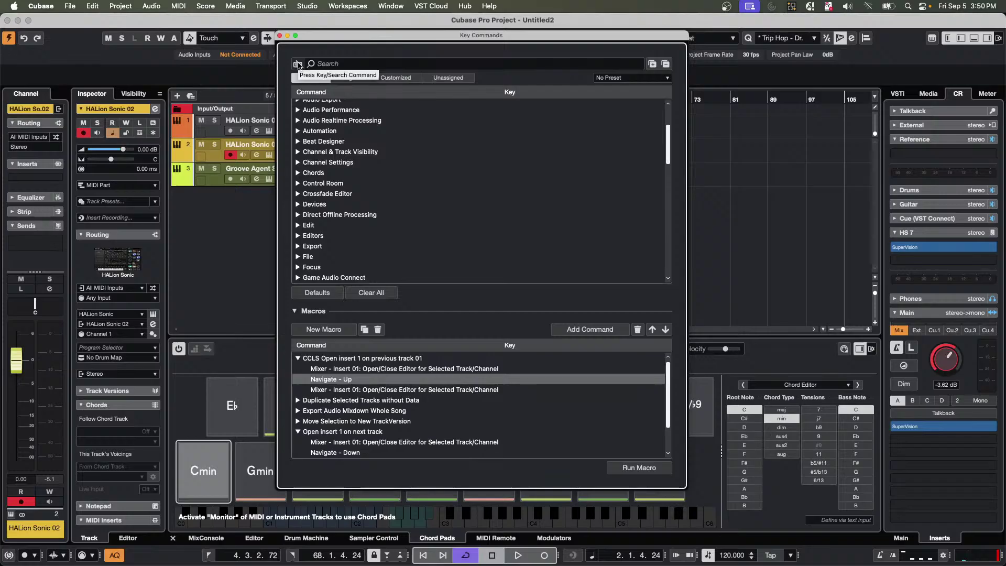
click(297, 64)
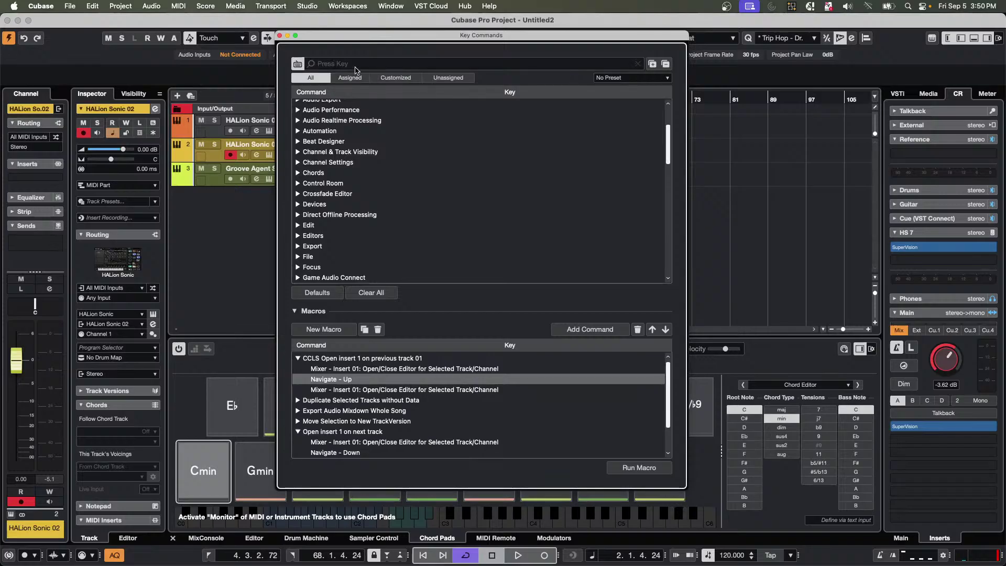
key(alt+p)
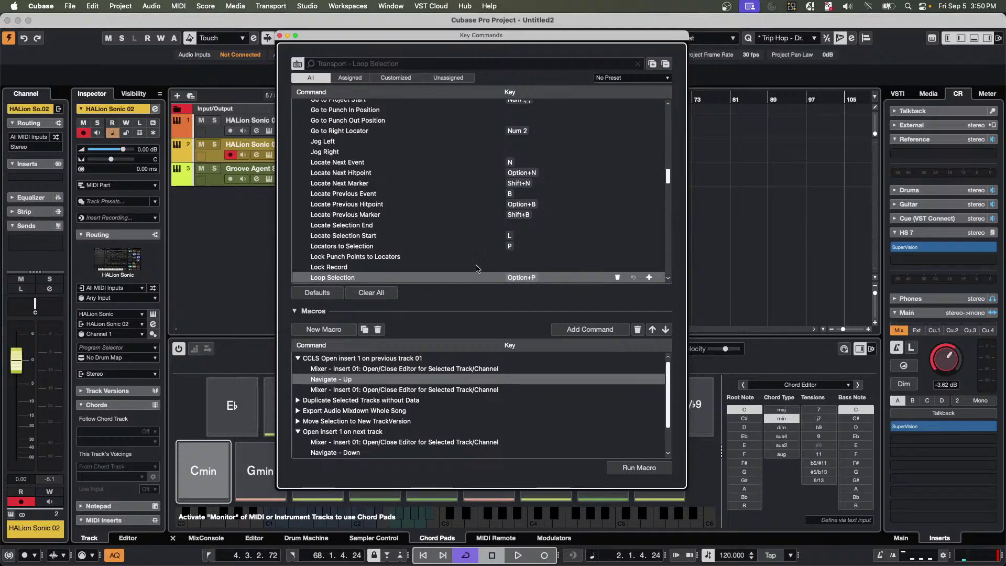
Select the Lock Record command and check whether Command+Option+Shift+L is already in use.
click(363, 267)
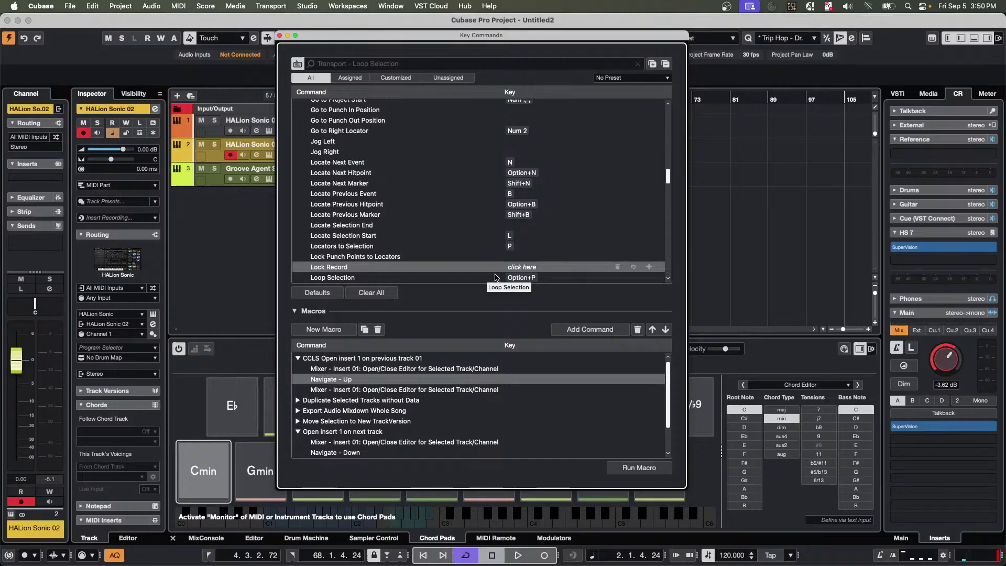
key(alt)
key(alt)
key(shift)
key(super+alt+shift+l)
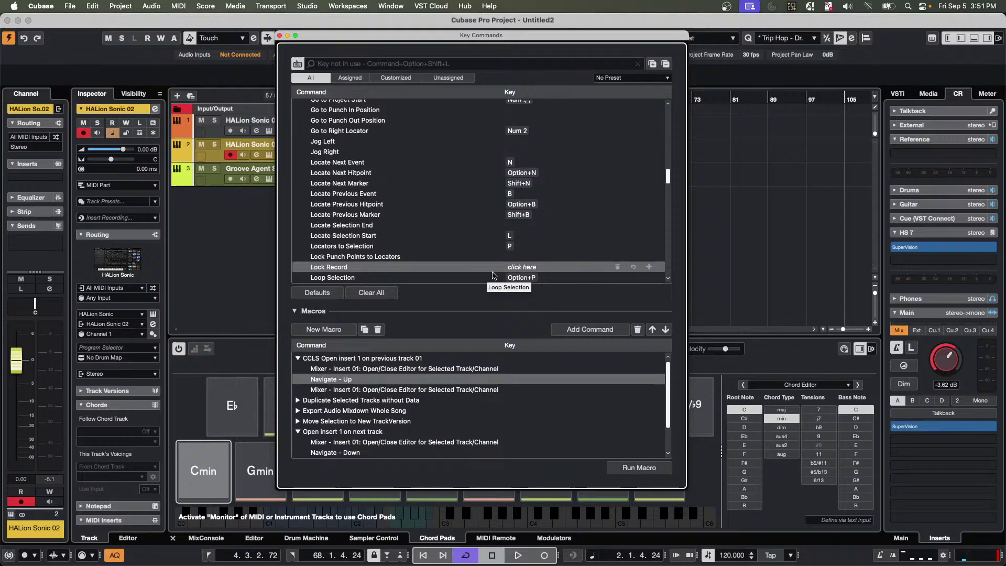
Turn off the key search, assign Command+Option+Shift+L to Lock Record and remove that assignment again.
click(520, 266)
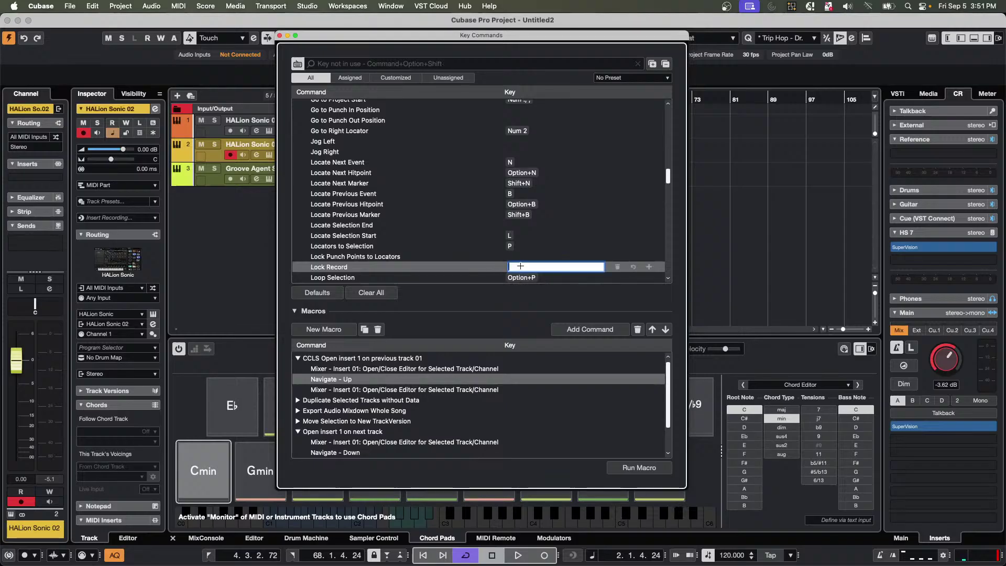
key(super+alt+shift+l)
click(298, 63)
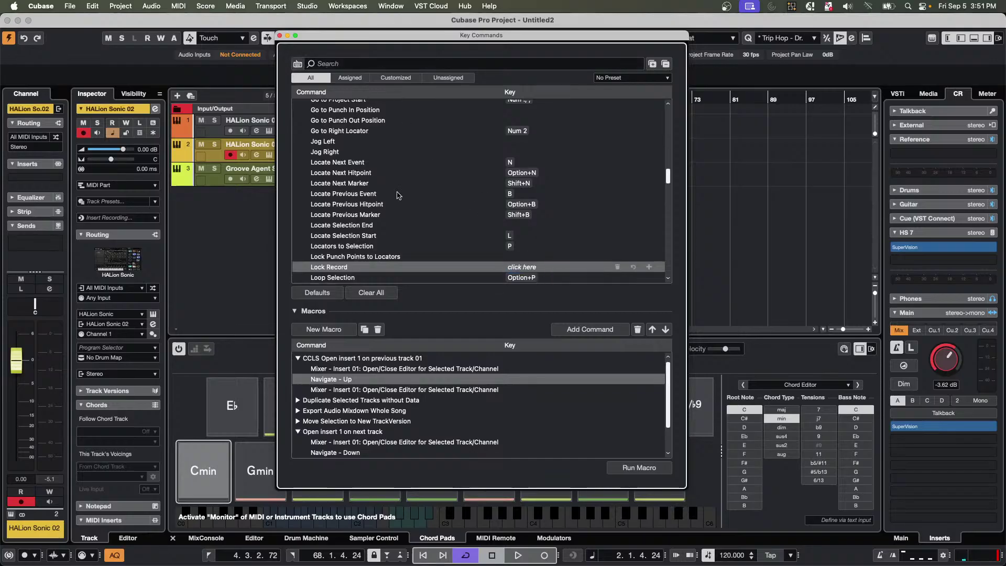
click(521, 268)
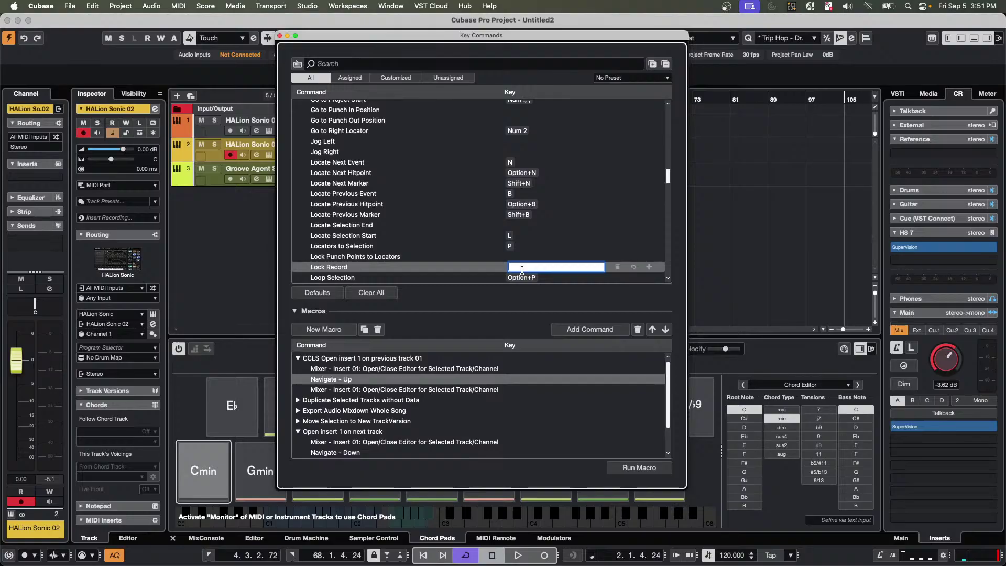
key(super+alt+shift+l)
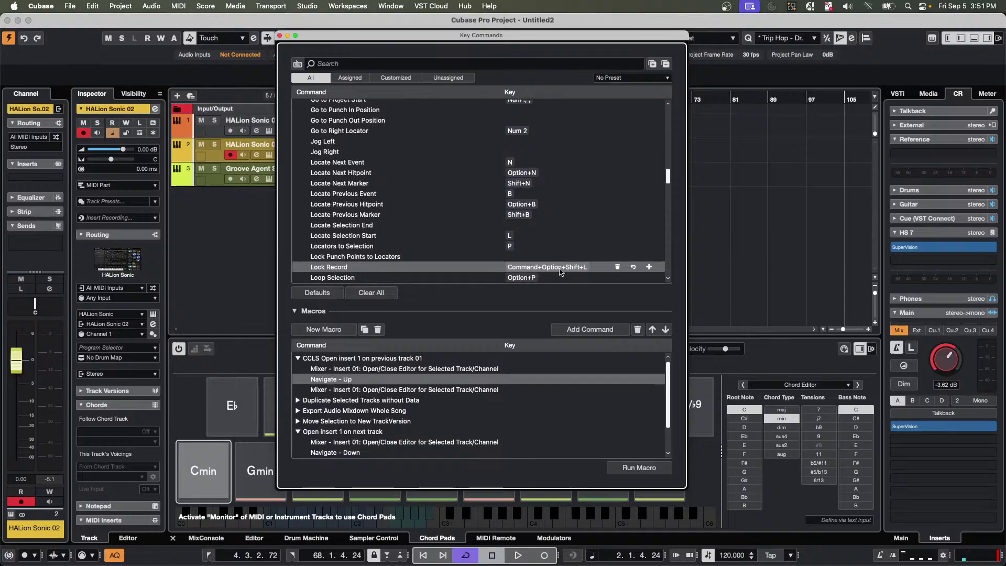
click(617, 267)
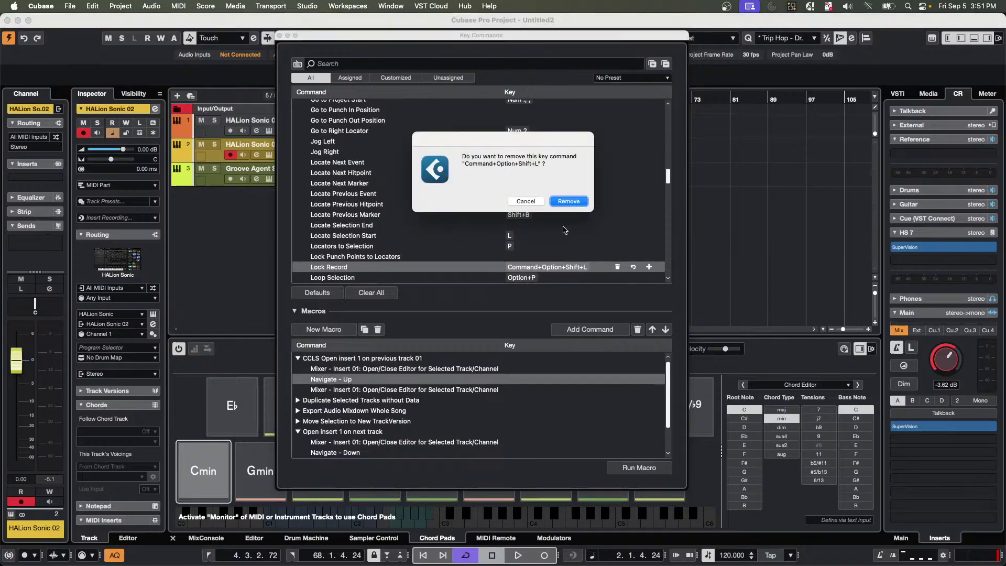
click(576, 203)
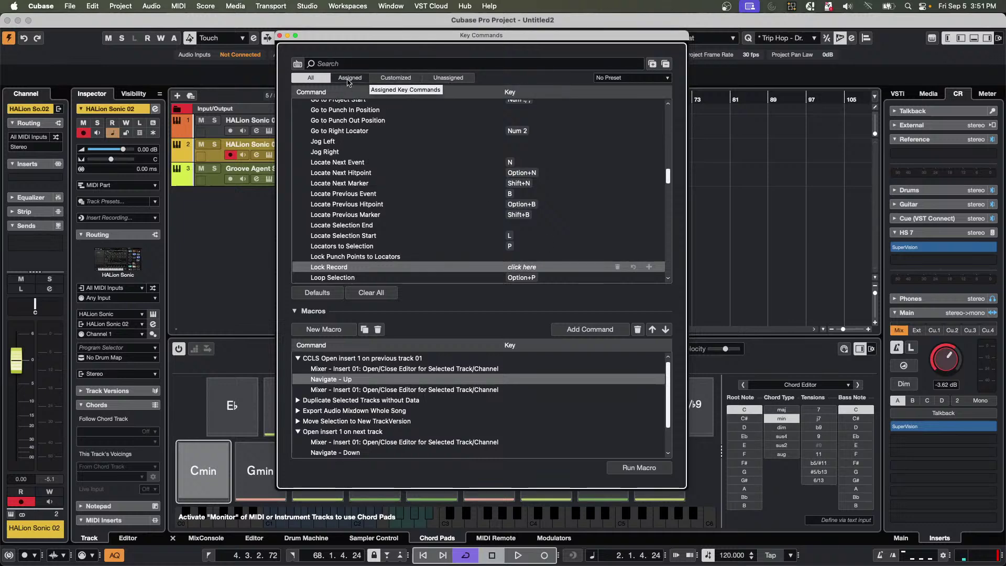
Review the assigned key commands and the list of customized ones.
click(344, 81)
scroll(372, 142, down, 10)
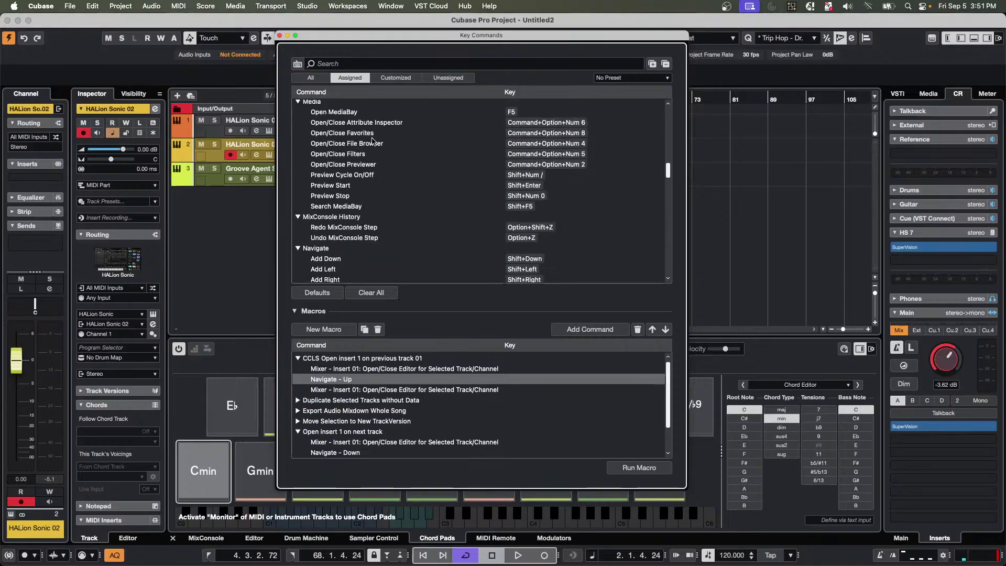
scroll(372, 142, up, 15)
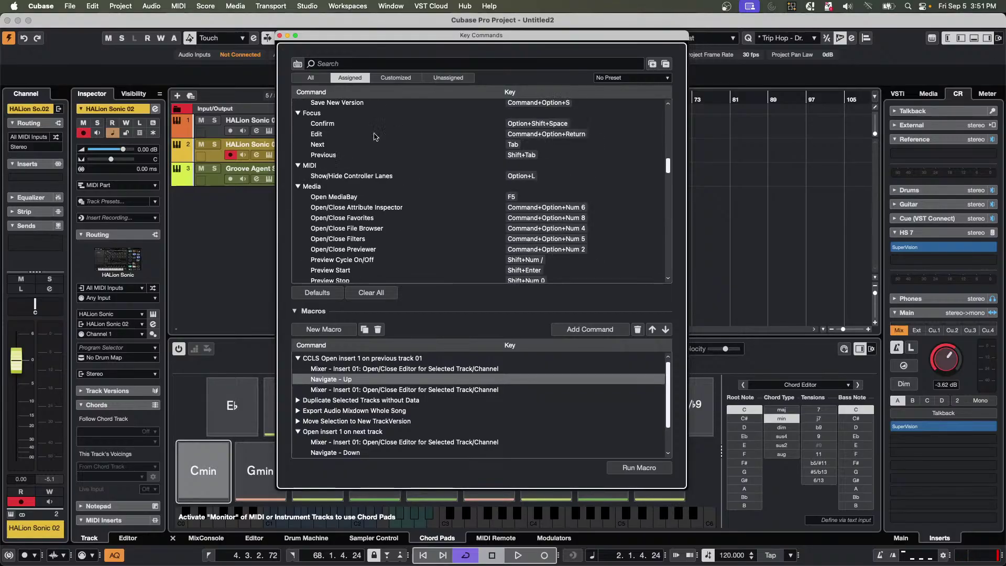
click(394, 78)
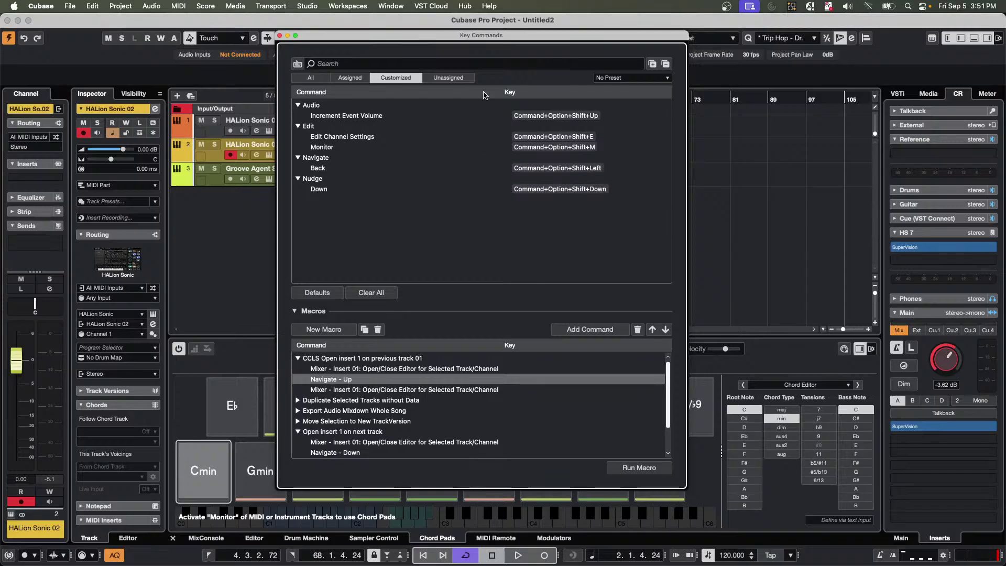
Examine the list of unassigned commands in the Key Commands window, and close the window.
click(438, 83)
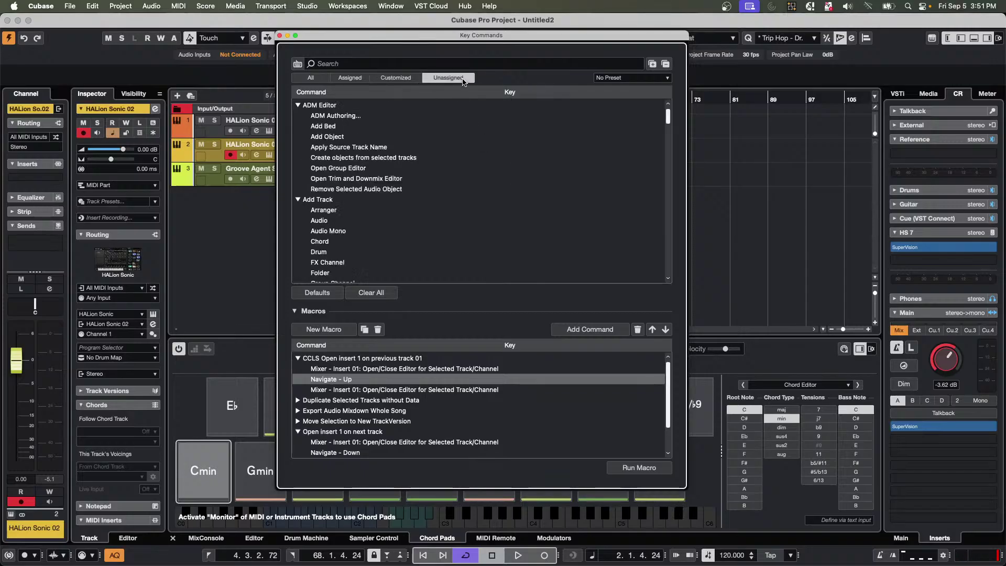
scroll(368, 161, down, 10)
scroll(368, 160, down, 20)
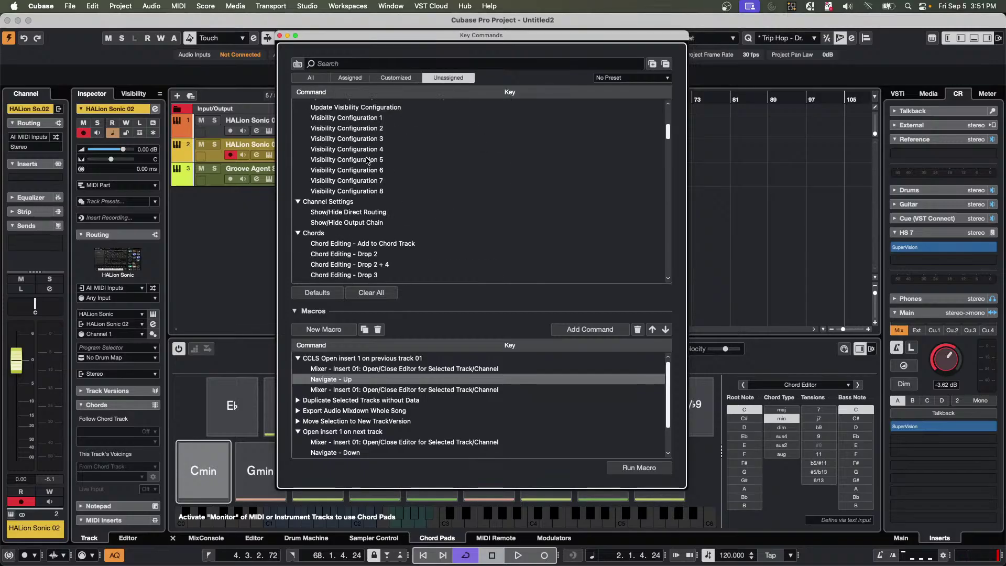
scroll(368, 161, down, 10)
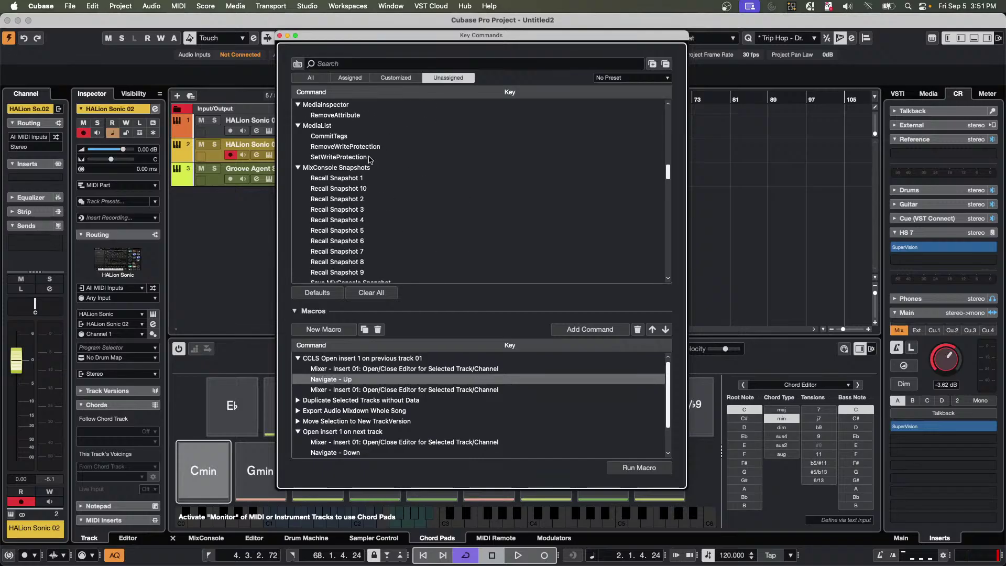
scroll(370, 157, up, 20)
scroll(370, 157, up, 15)
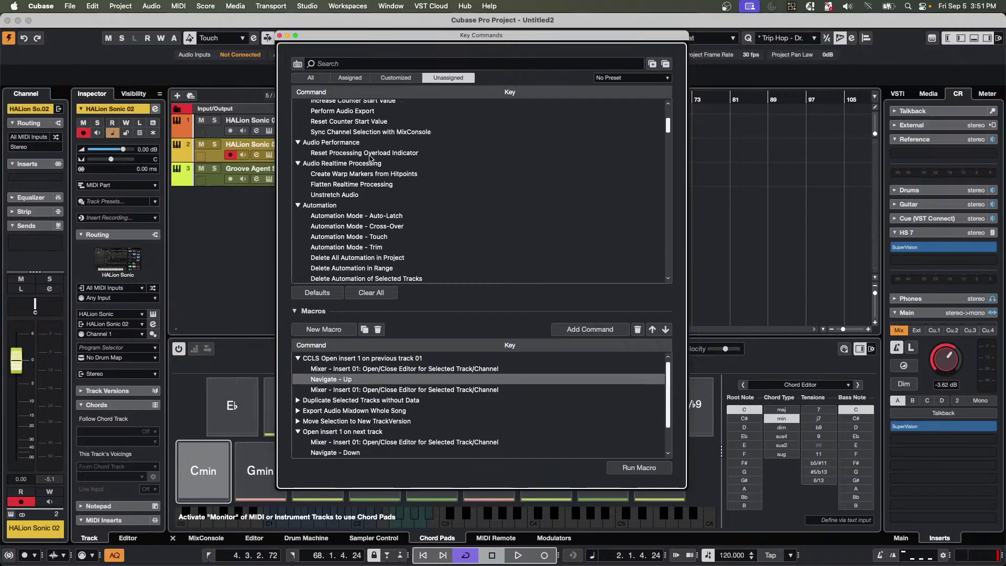
scroll(370, 157, up, 15)
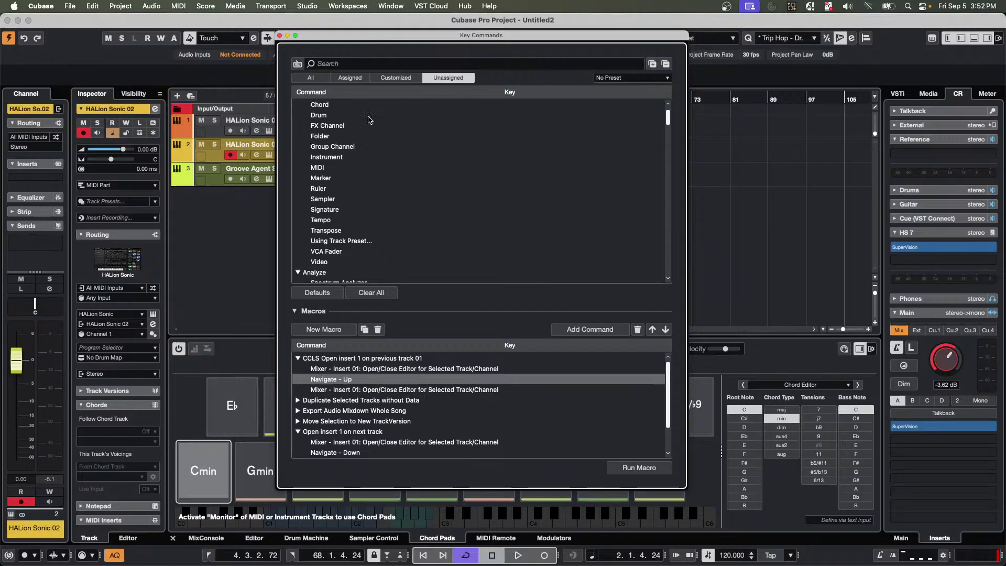
click(280, 35)
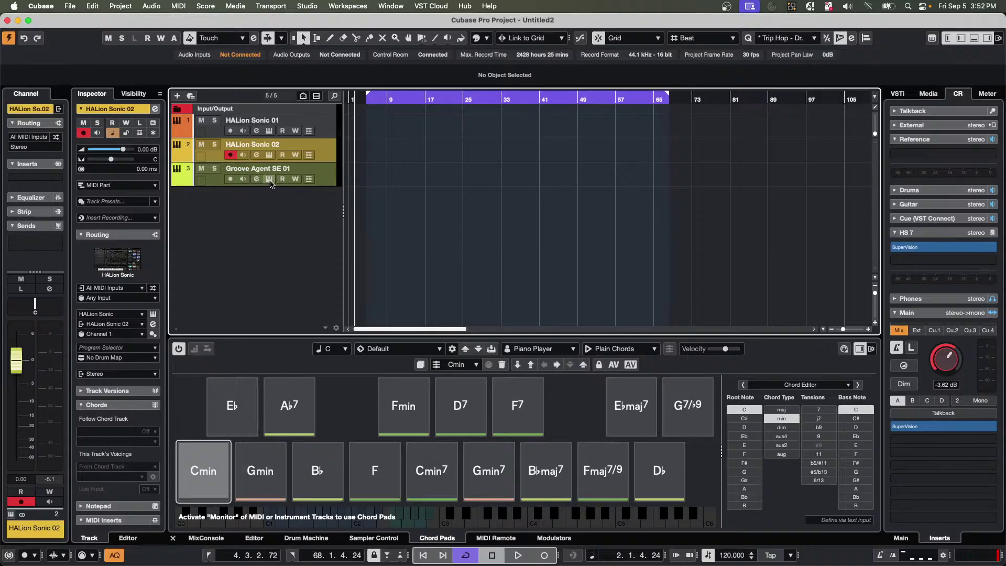
Open the Groove Agent SE 01 instrument, audition the Groove 6 pattern, and play individual kick, snare, tom, hi-hat and percussion pads among the instrument pads.
click(270, 179)
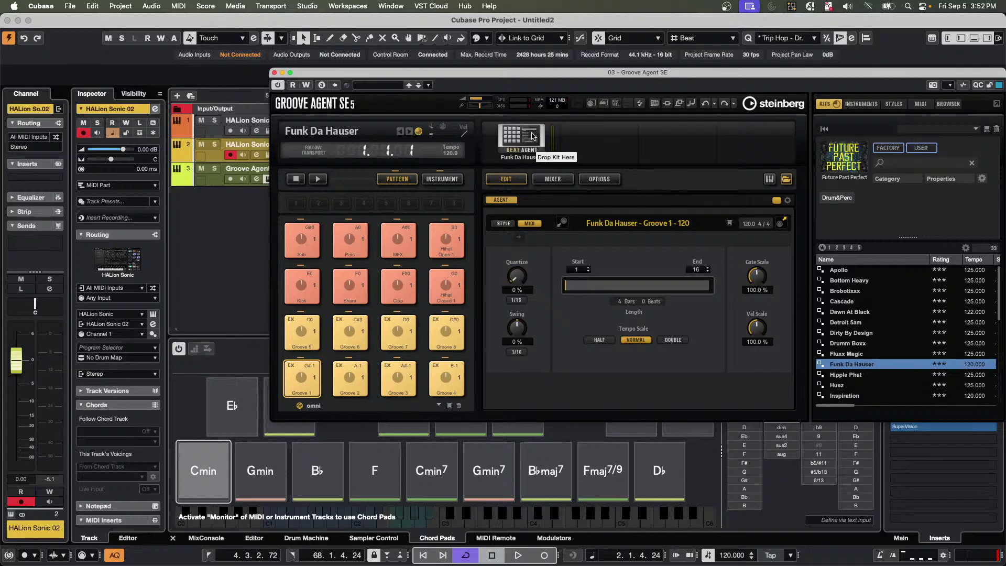
click(348, 336)
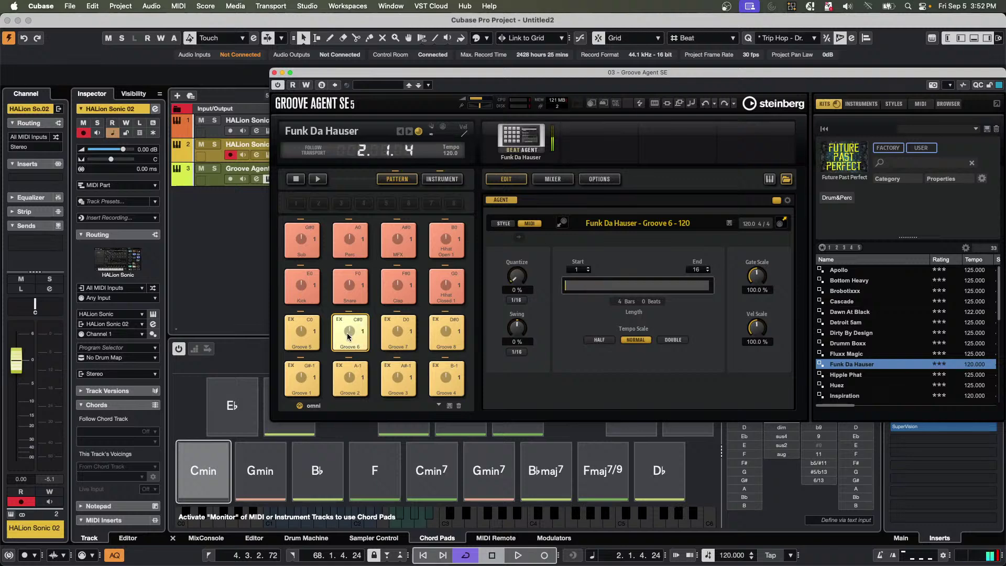
click(441, 178)
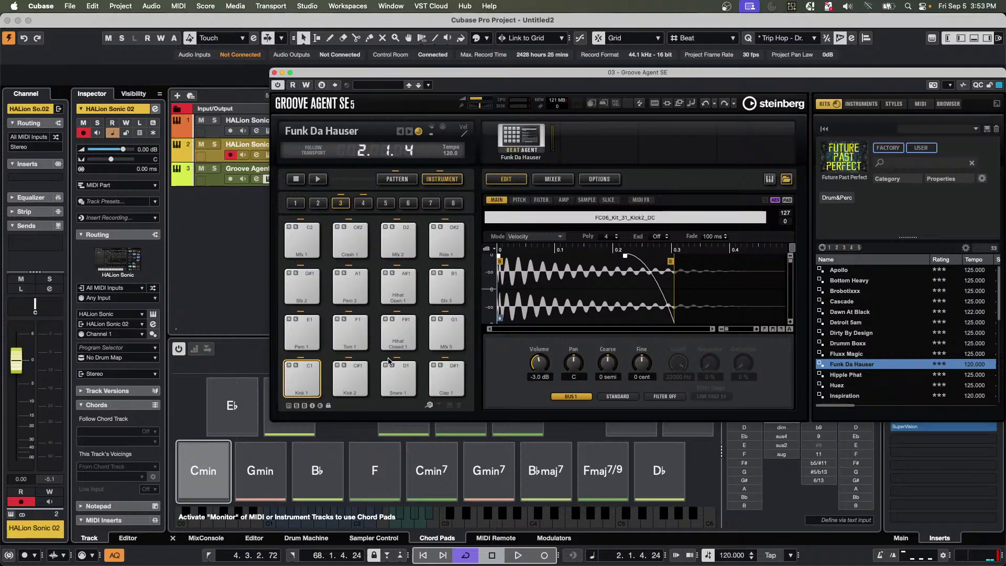
click(386, 372)
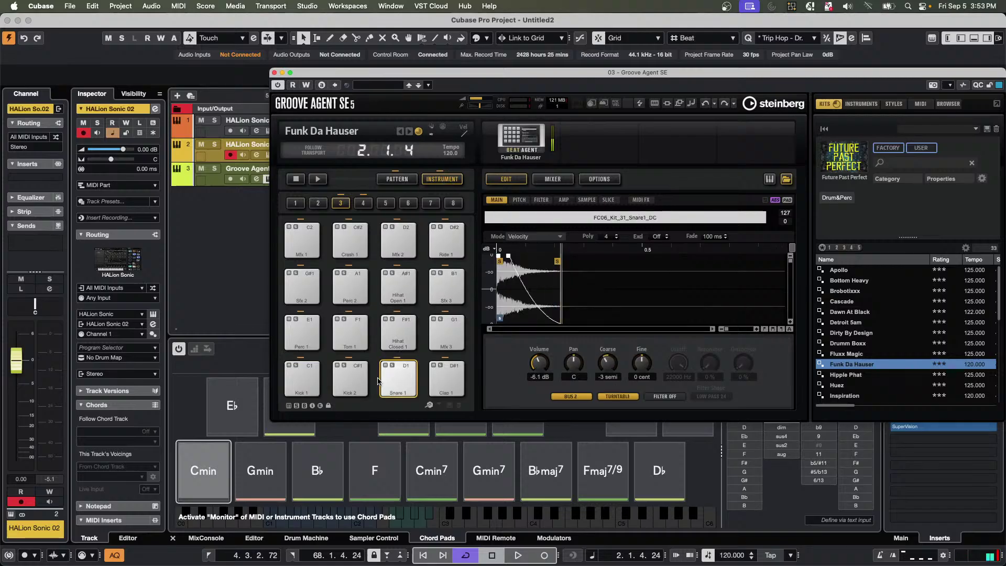
click(350, 378)
click(302, 380)
click(350, 334)
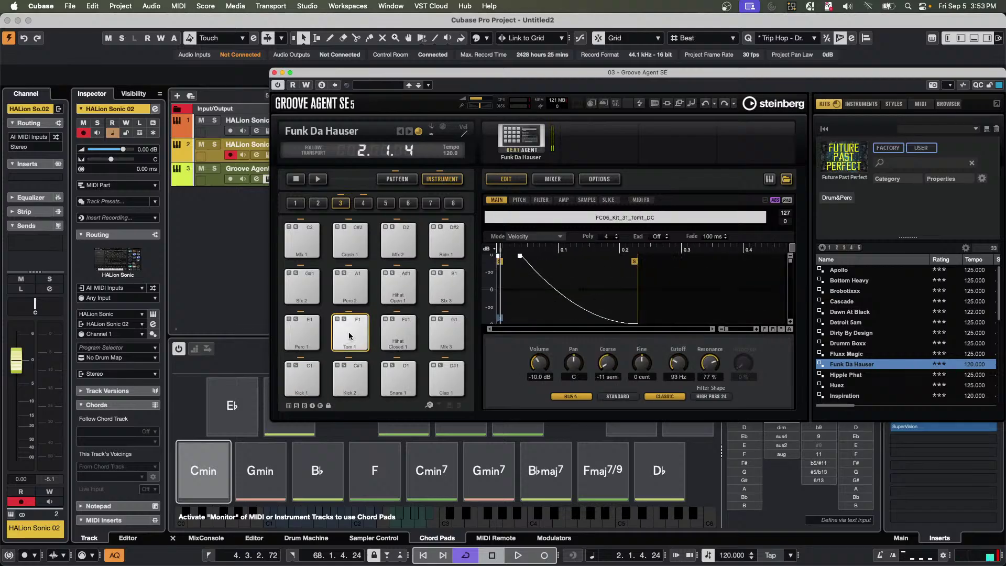
click(398, 332)
click(350, 288)
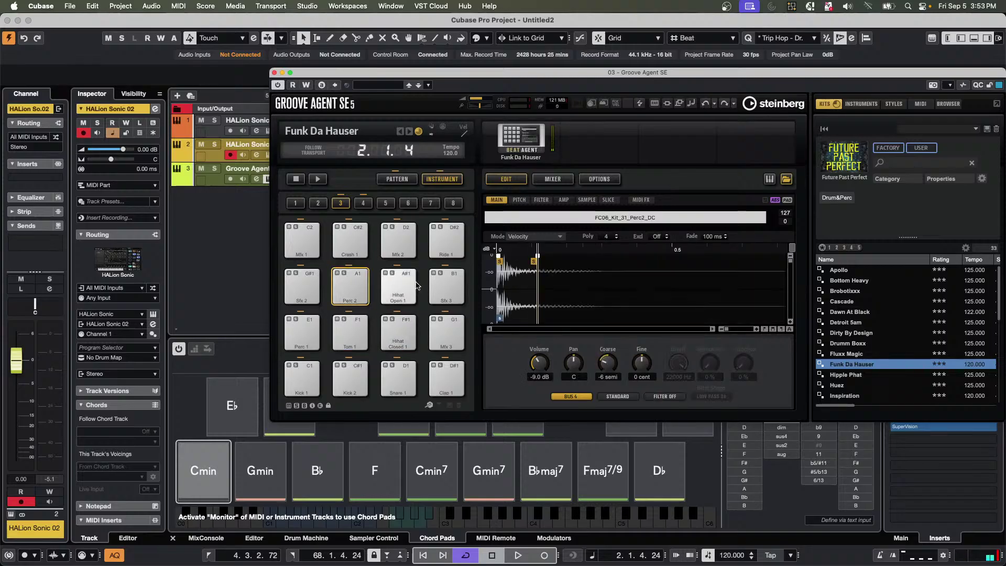
click(414, 286)
Inspect instrument pad group 4, and audition the Tom 1, Kick 2 and Kick 1 pads in group 3.
click(363, 203)
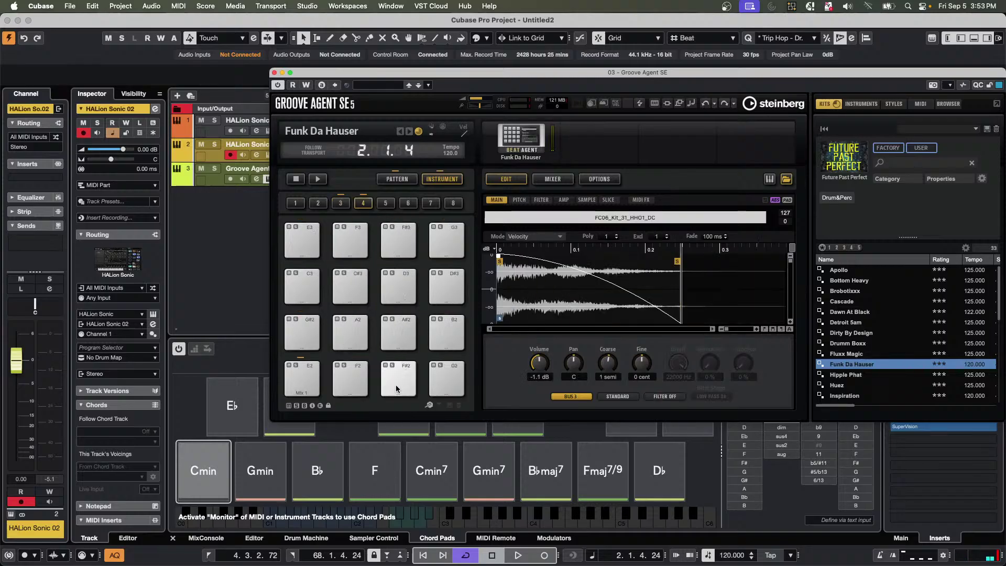
click(350, 379)
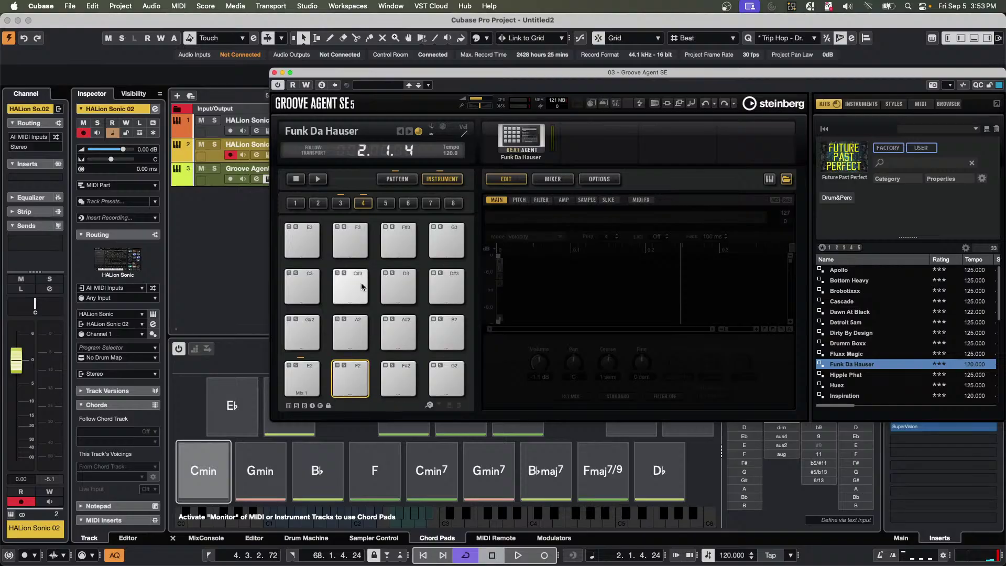
click(341, 203)
click(346, 334)
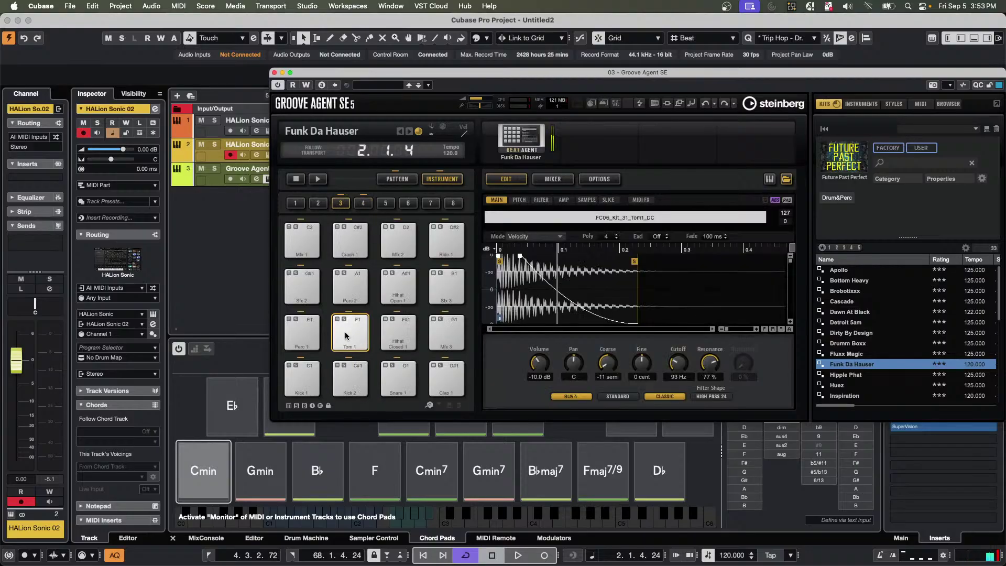
click(349, 377)
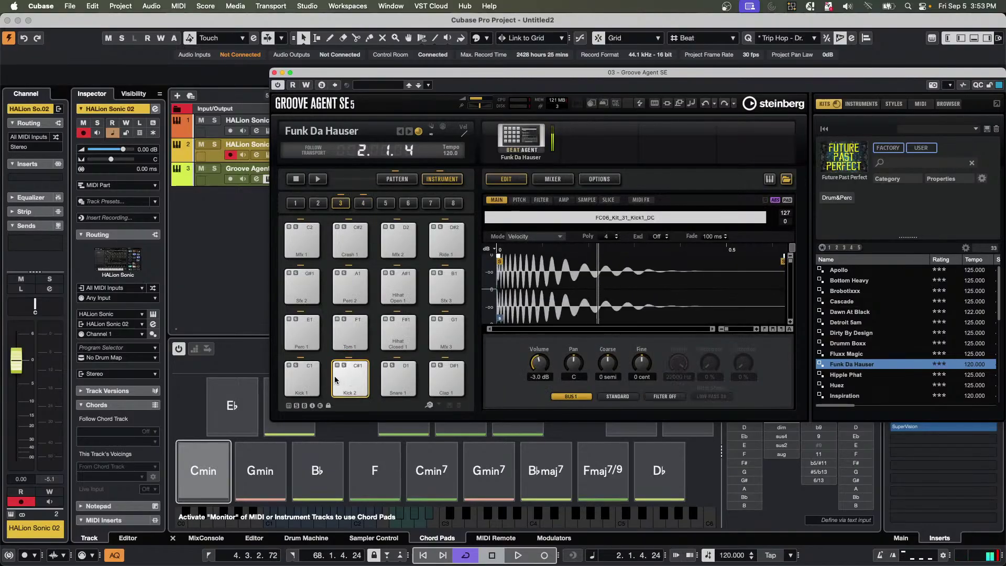
click(302, 378)
Go back to the pattern pads, play Groove 1 and Groove 6, and stop the playback.
click(401, 180)
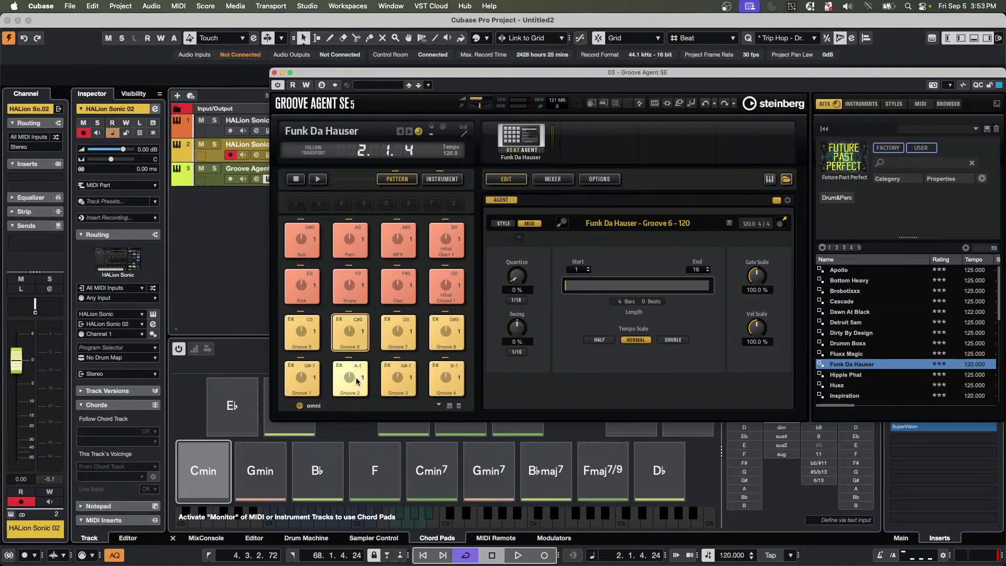
click(309, 379)
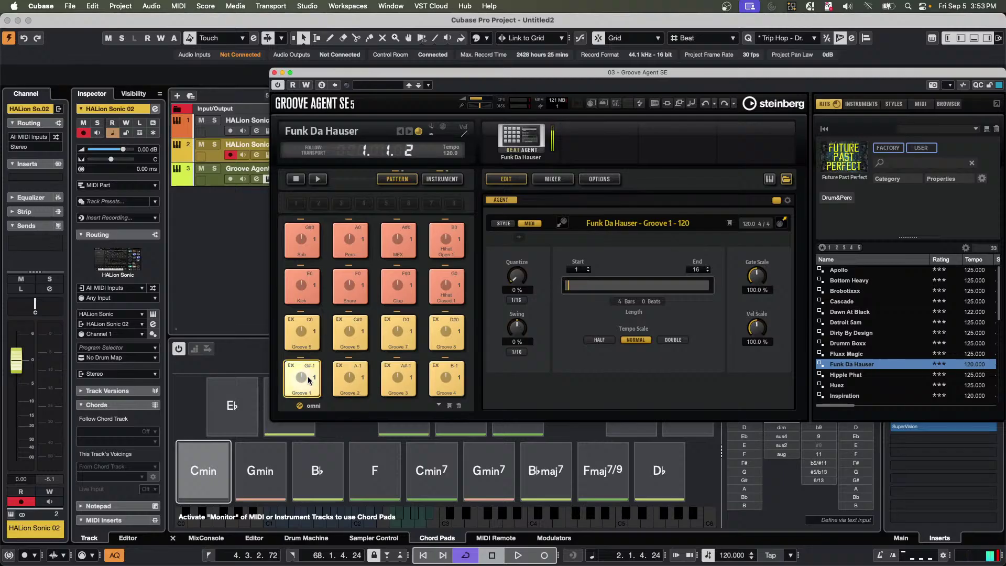
click(342, 340)
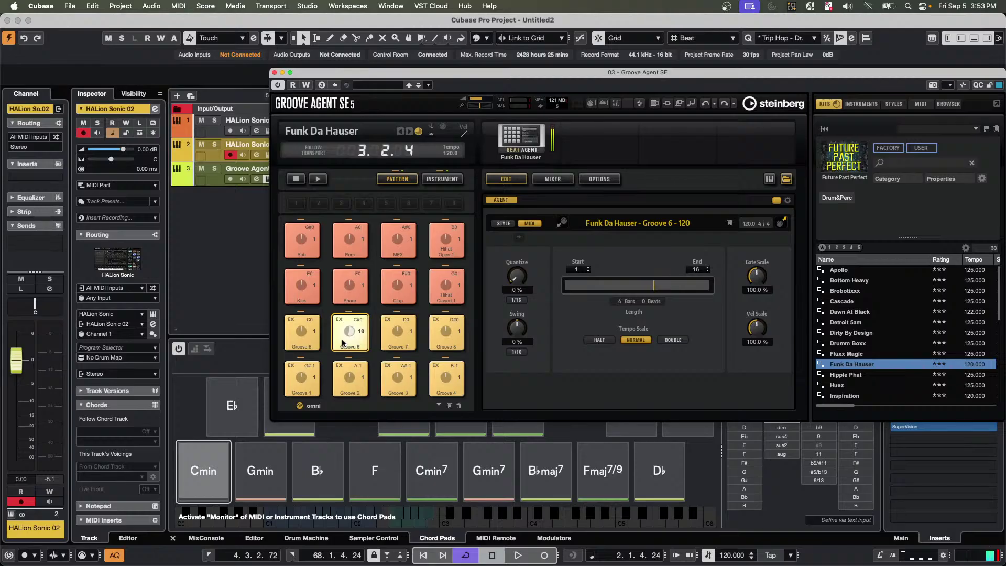
click(346, 337)
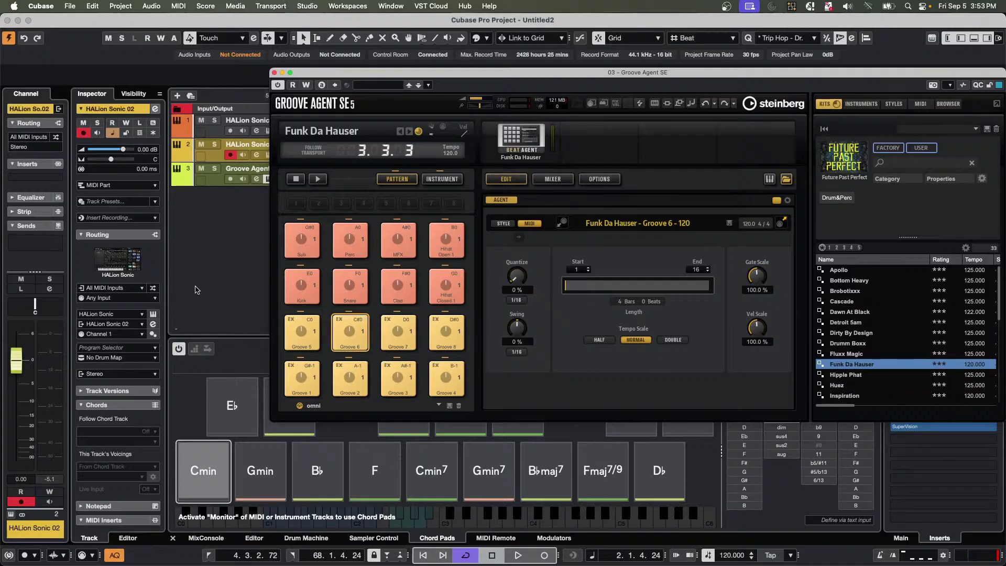
Select the Groove Agent SE 01 track, move the instrument window out of the way, and create a MIDI part between the locators on it.
click(218, 157)
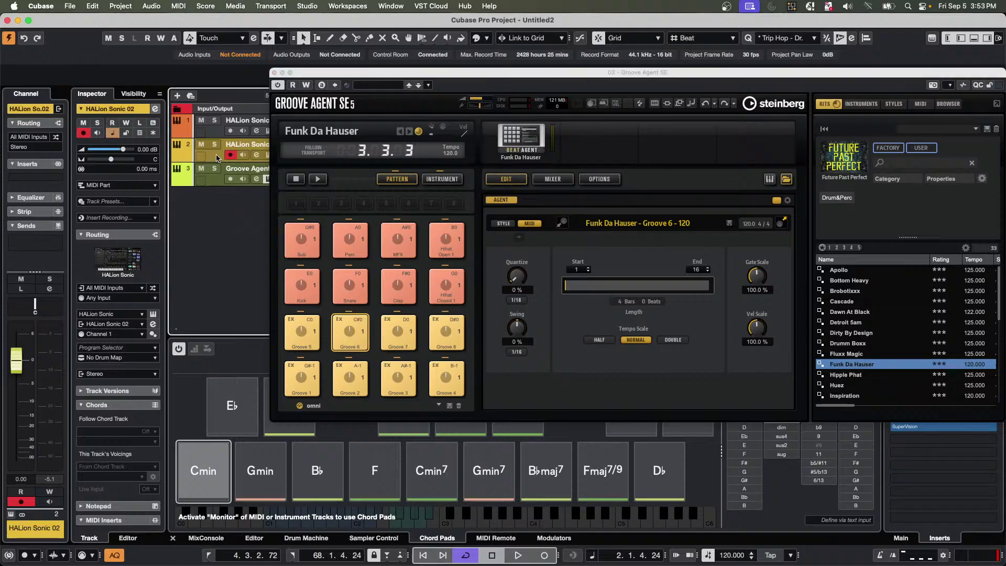
click(210, 181)
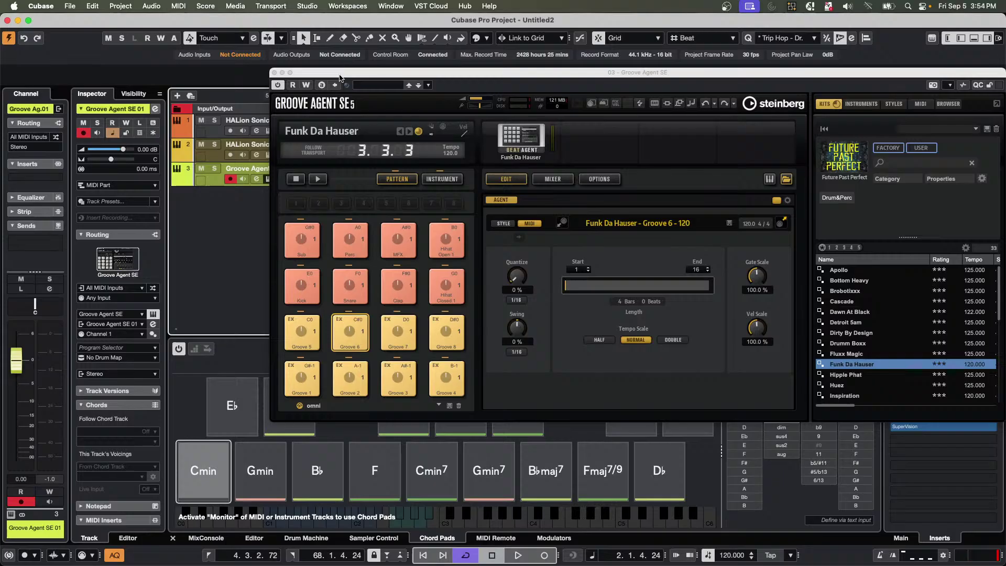
drag(339, 77, 506, 122)
click(376, 178)
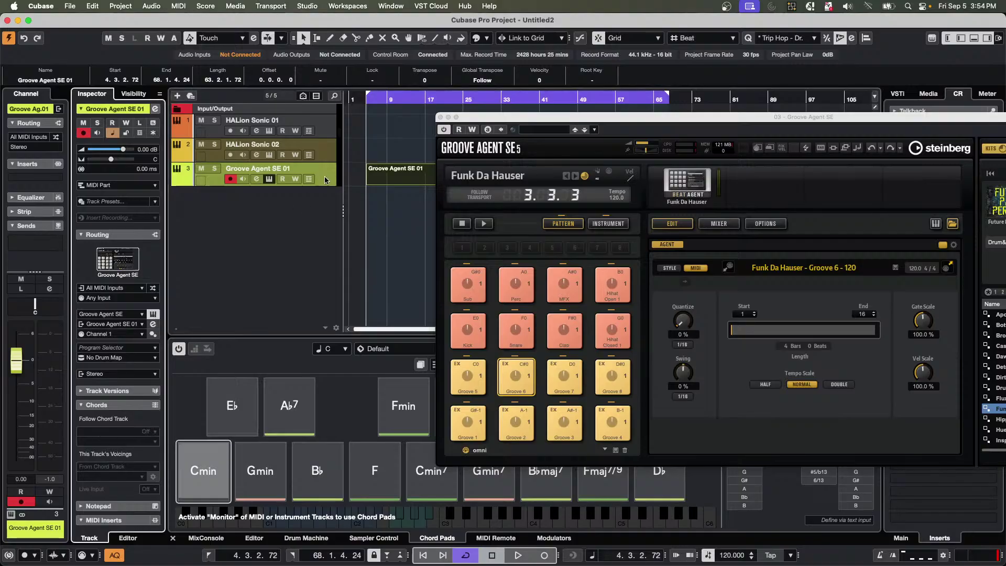
click(325, 210)
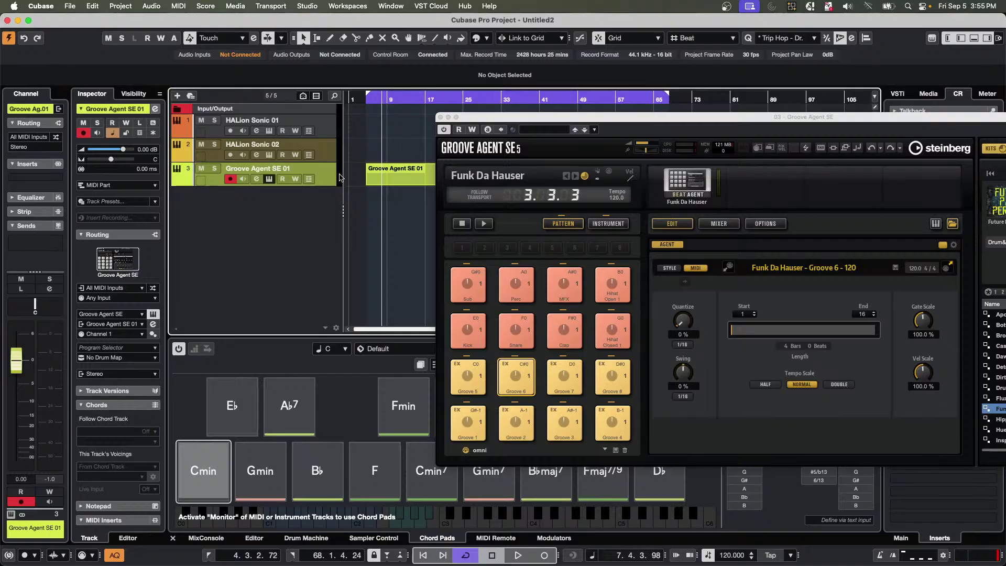
Select the HALion Sonic 02 track, enable its monitoring, and play the F, B♭, Gmin and Cmin chord pads.
click(244, 471)
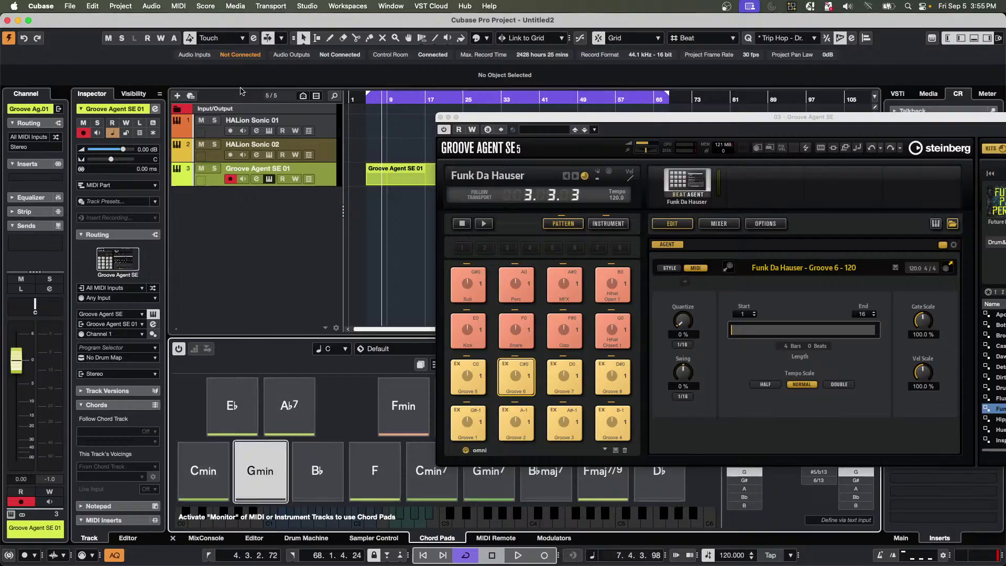
click(328, 157)
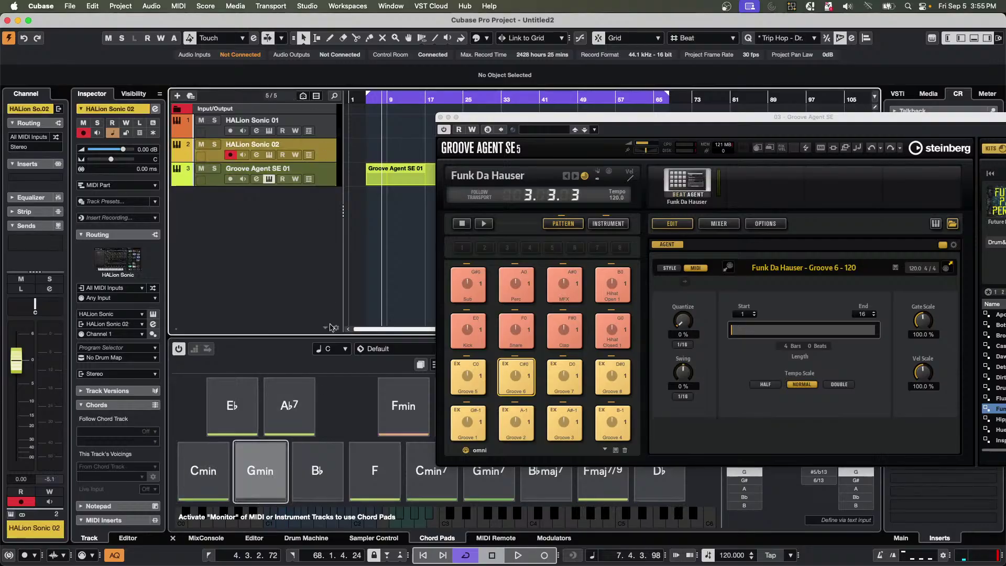
click(330, 453)
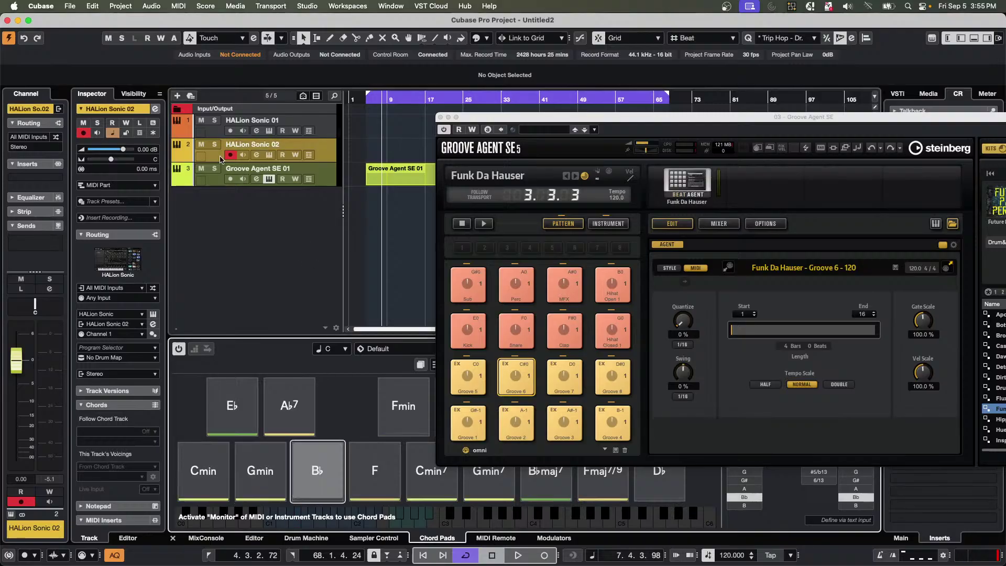
click(243, 155)
click(368, 464)
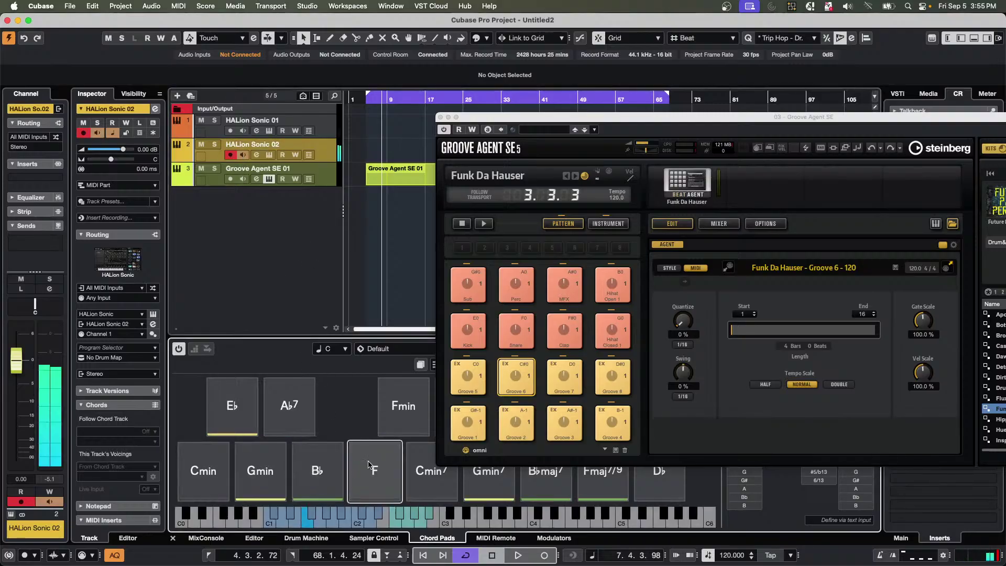
click(333, 463)
click(256, 464)
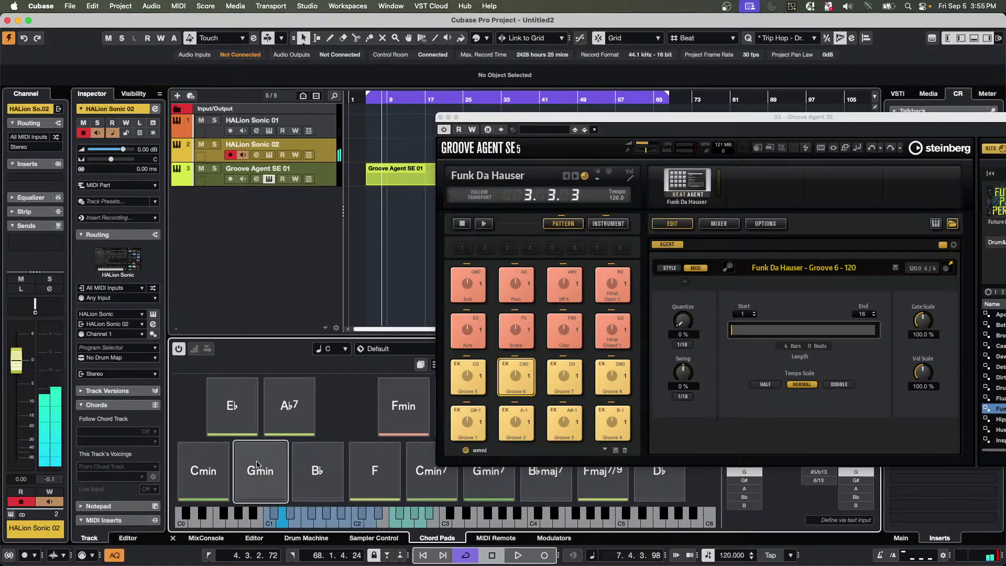
click(216, 460)
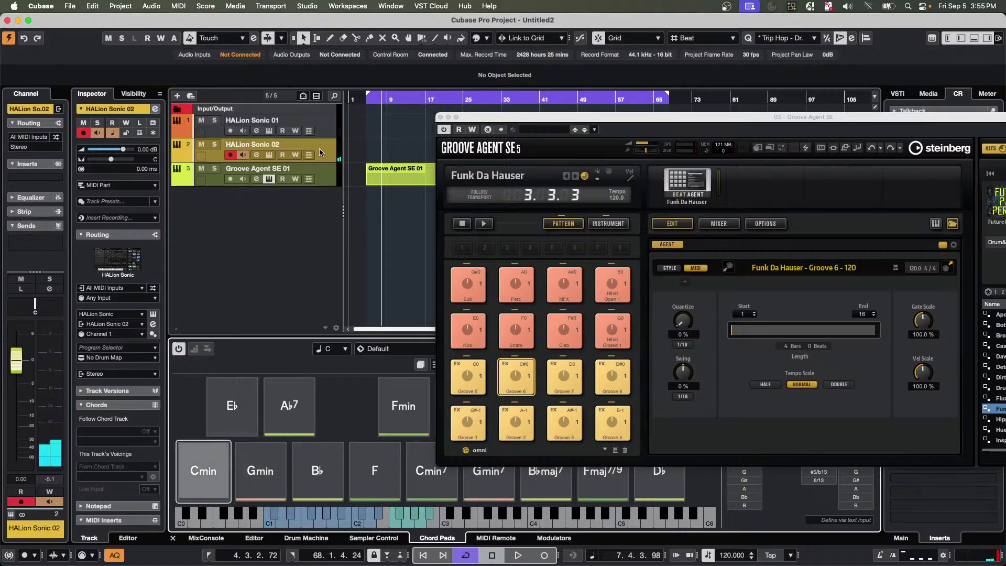
Set the MIDI input of the HALion Sonic 02 track to the Chord Pads plug-in.
click(119, 288)
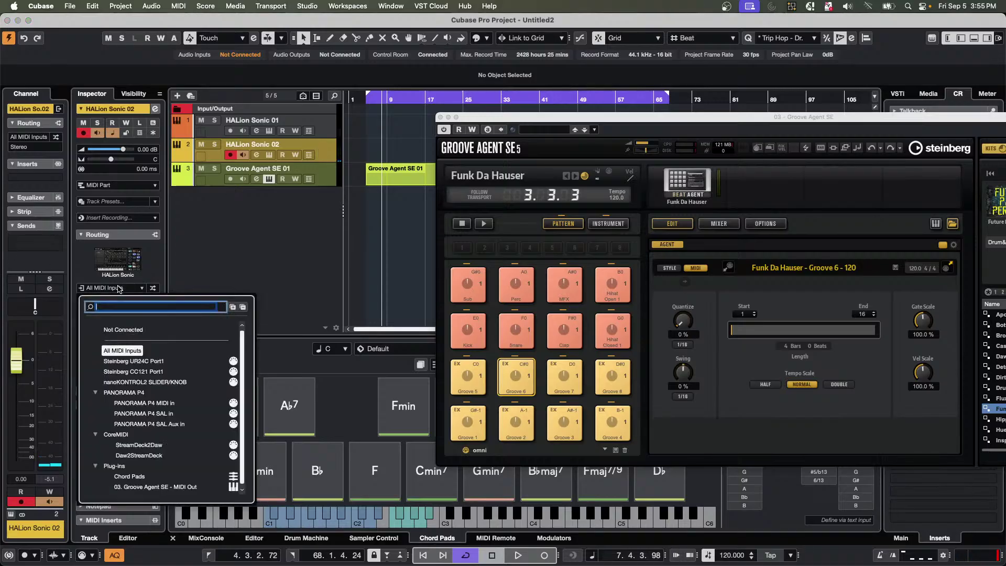
click(95, 466)
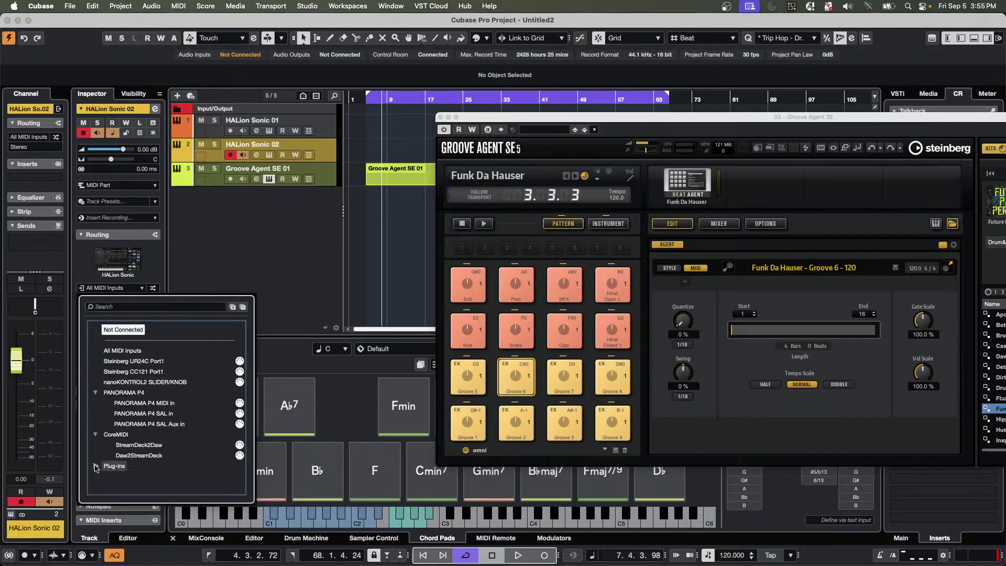
click(95, 434)
click(95, 393)
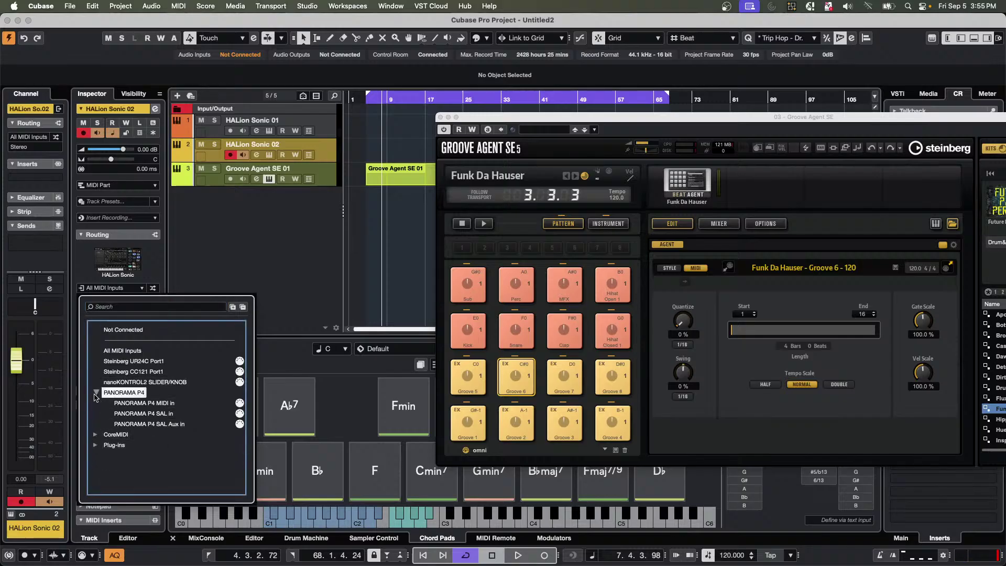
click(95, 414)
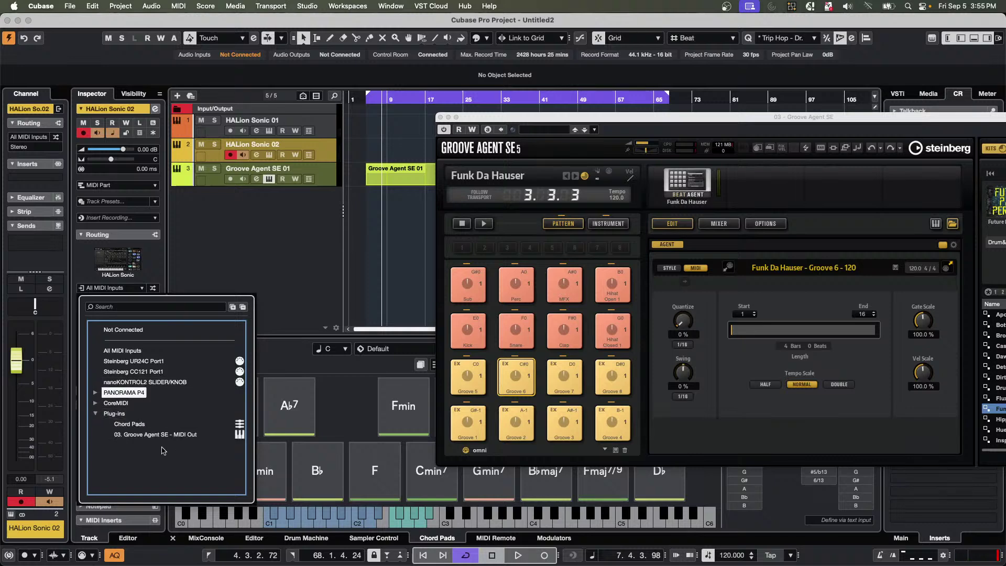
click(134, 426)
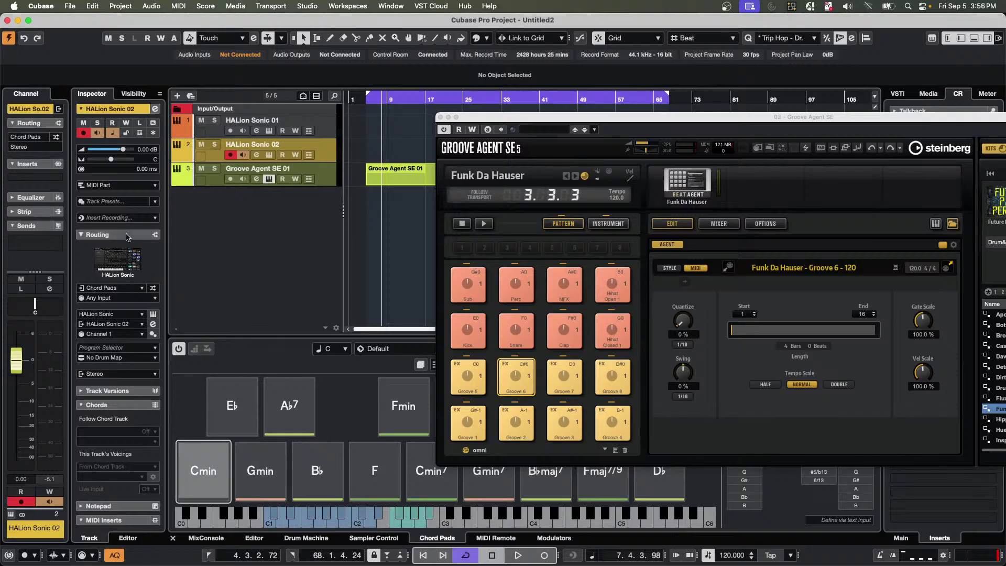
Play the Cmin, Gmin, B♭ and F chord pads through the HALion Sonic 02 track.
click(184, 493)
click(259, 474)
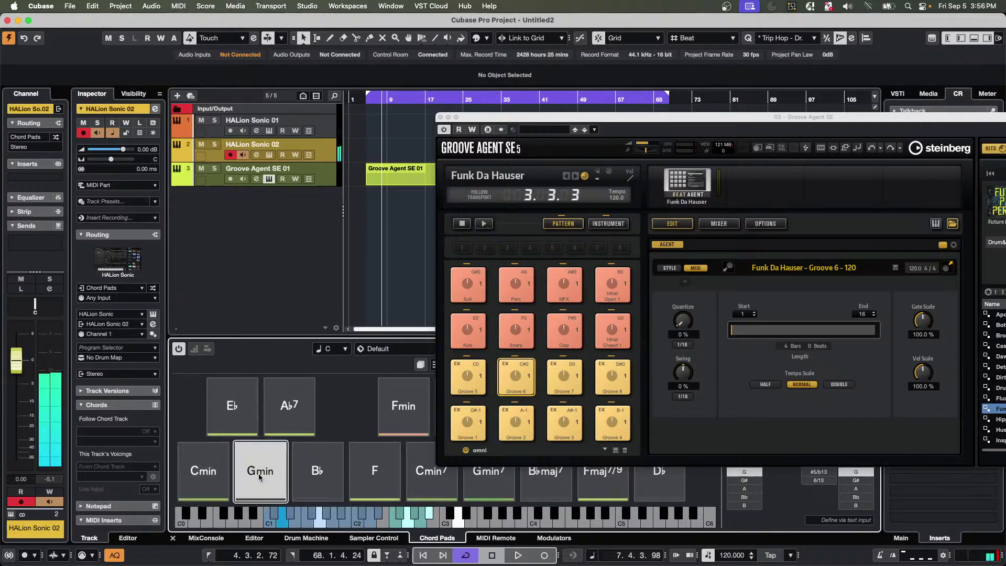
click(200, 474)
click(318, 471)
click(375, 472)
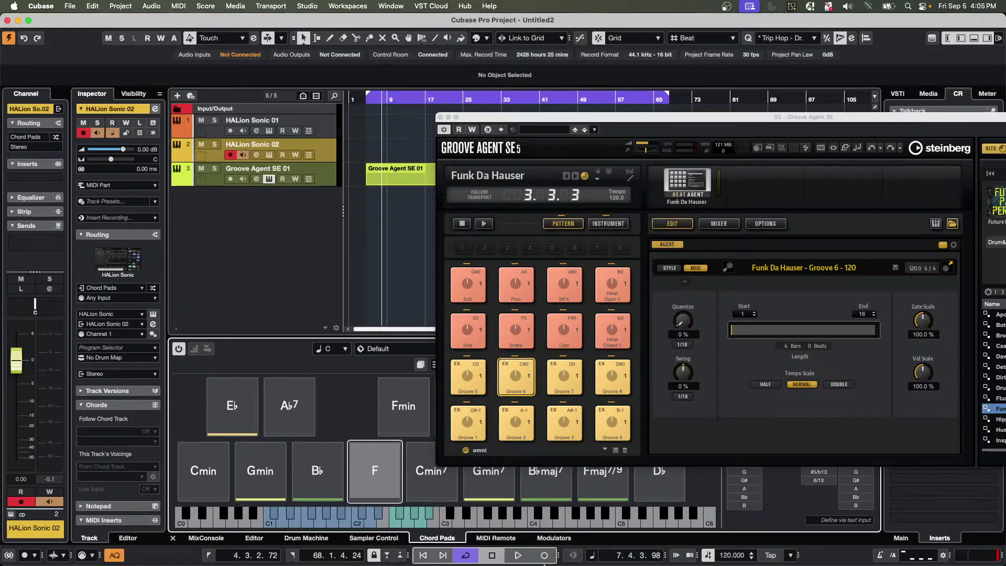
Switch to Steinberg Download Assistant and look over the My products list.
mouse_move(550, 562)
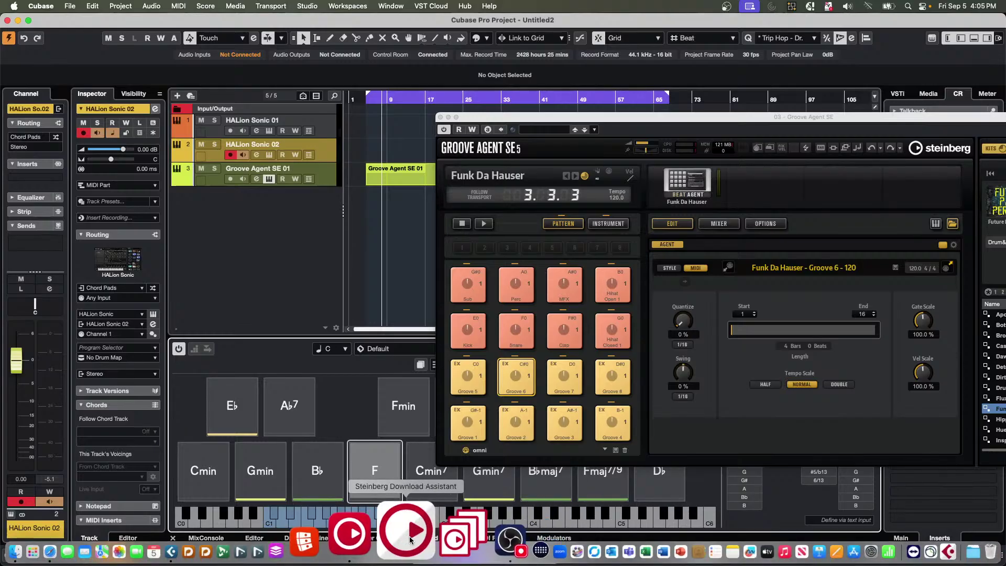
click(409, 536)
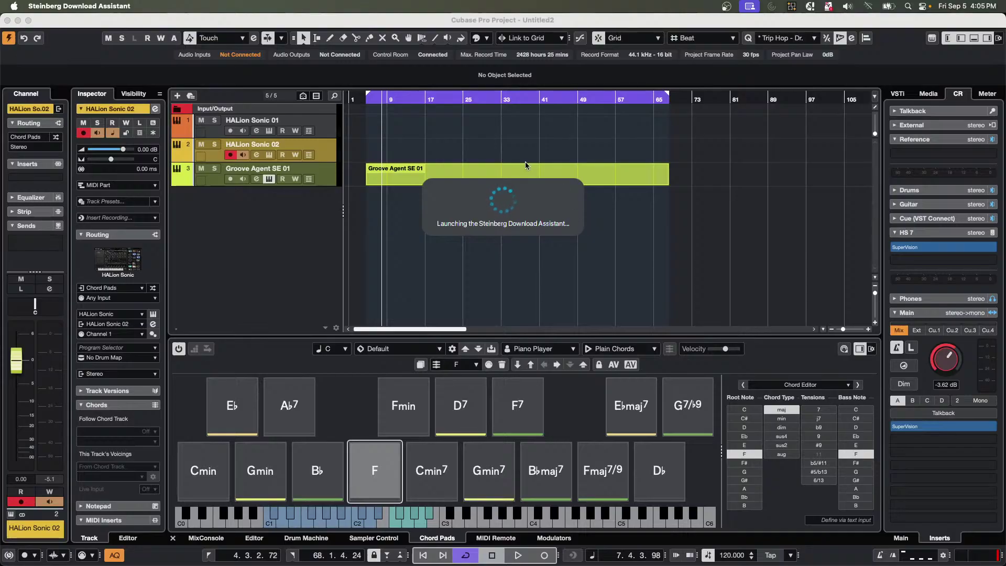
click(517, 176)
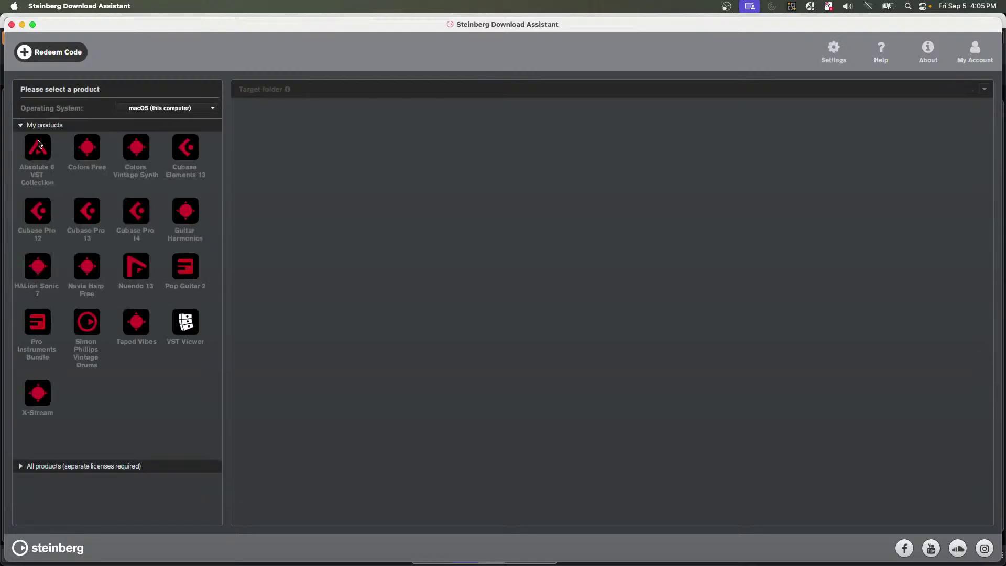
click(21, 126)
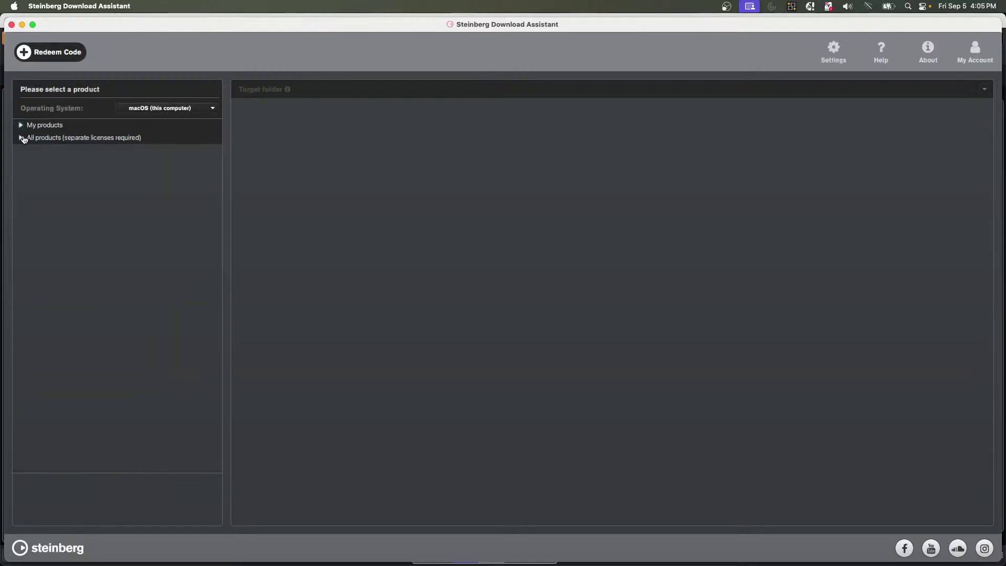
click(21, 127)
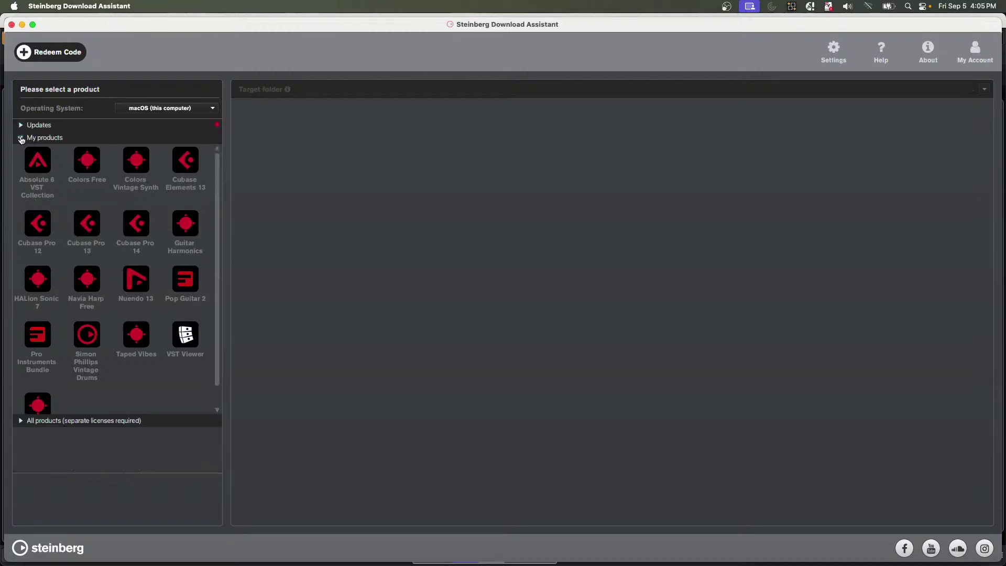
Look through the available VST Sounds updates and expand the list of all product categories.
click(21, 137)
click(21, 125)
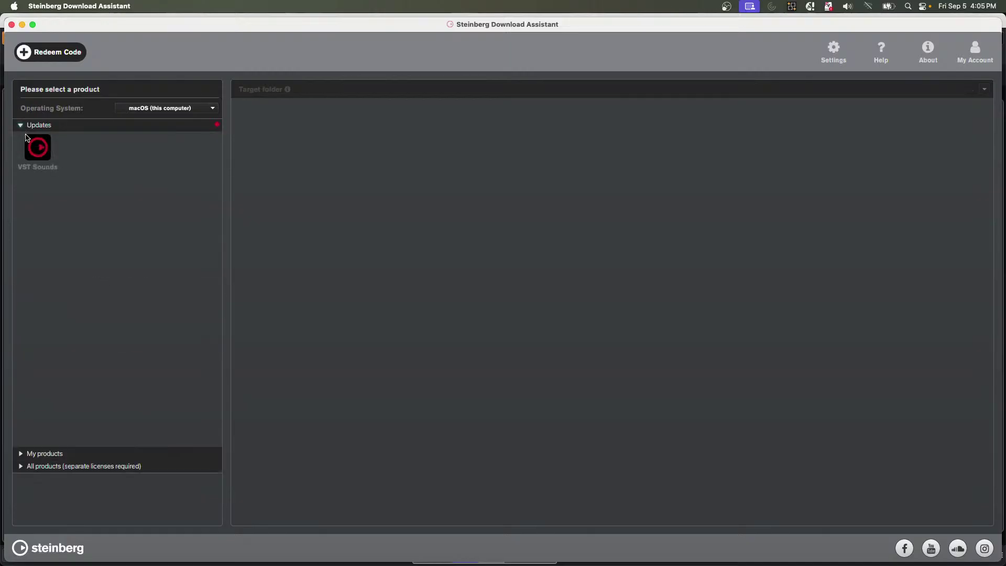
click(37, 148)
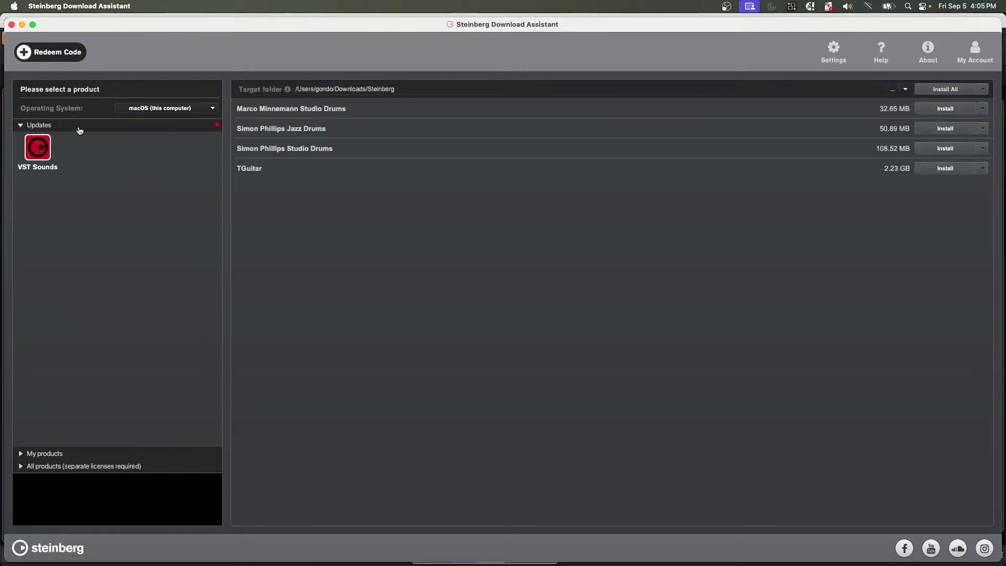
click(22, 125)
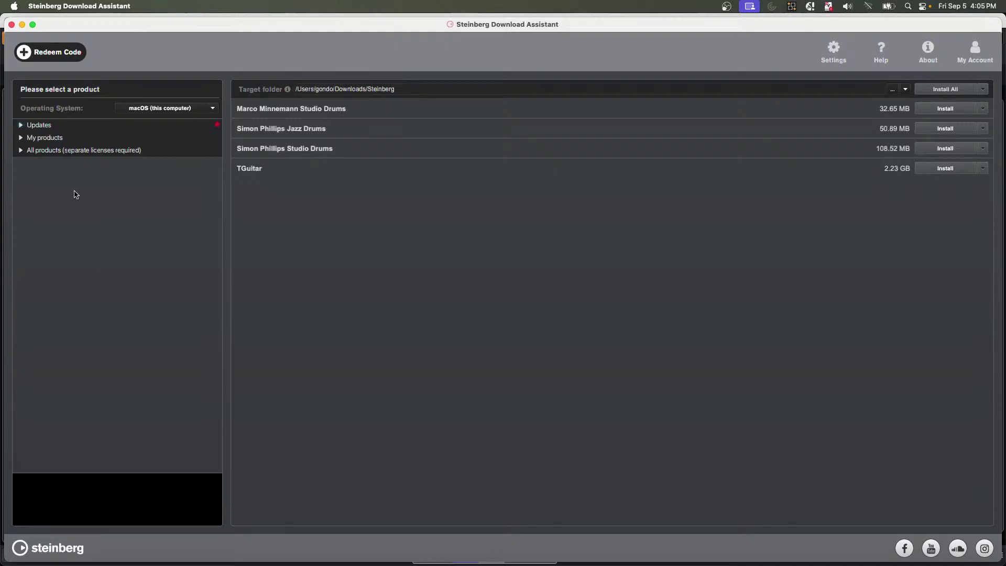
click(21, 151)
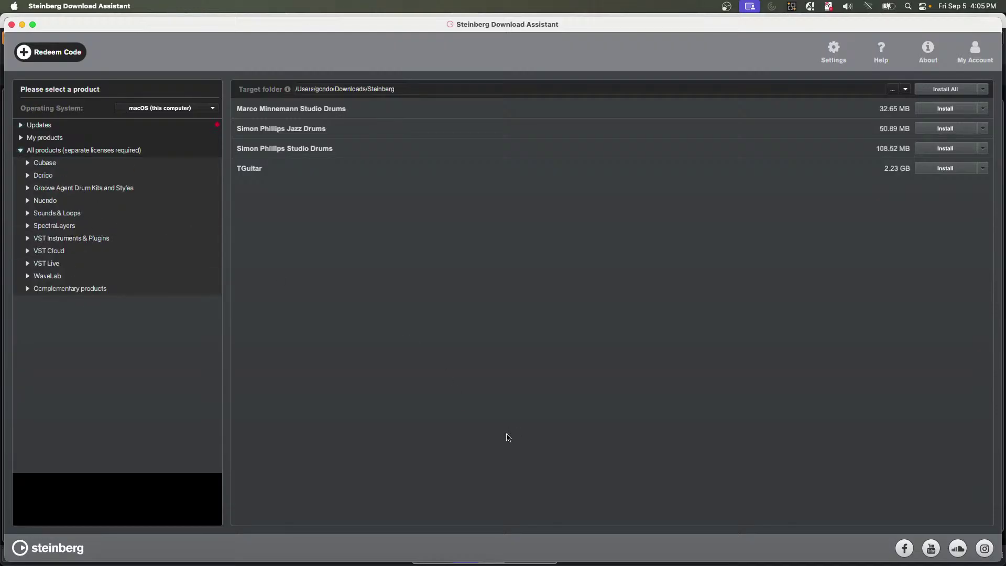
Switch to Steinberg Library Manager and browse the installed Groove Agent libraries.
mouse_move(501, 563)
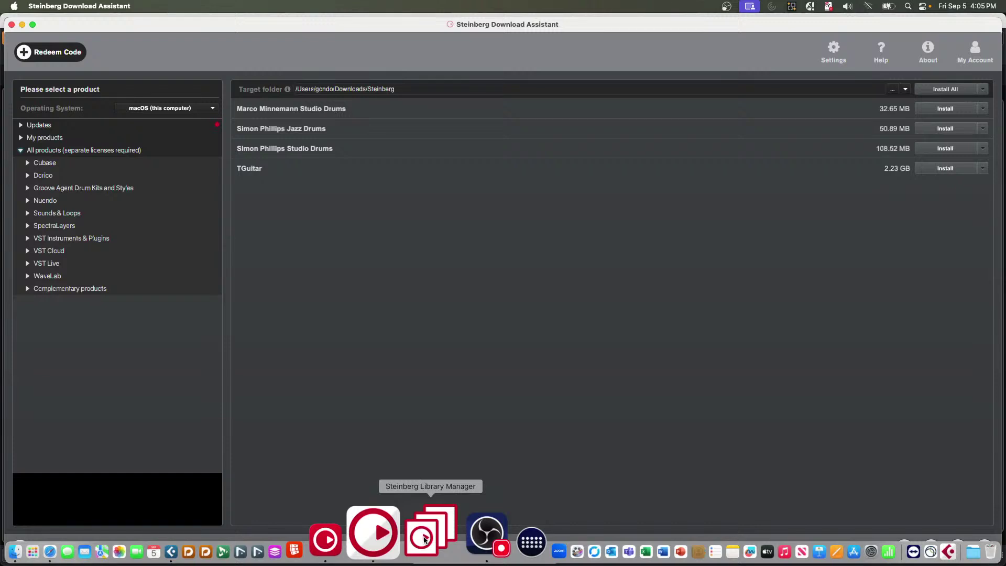
click(425, 539)
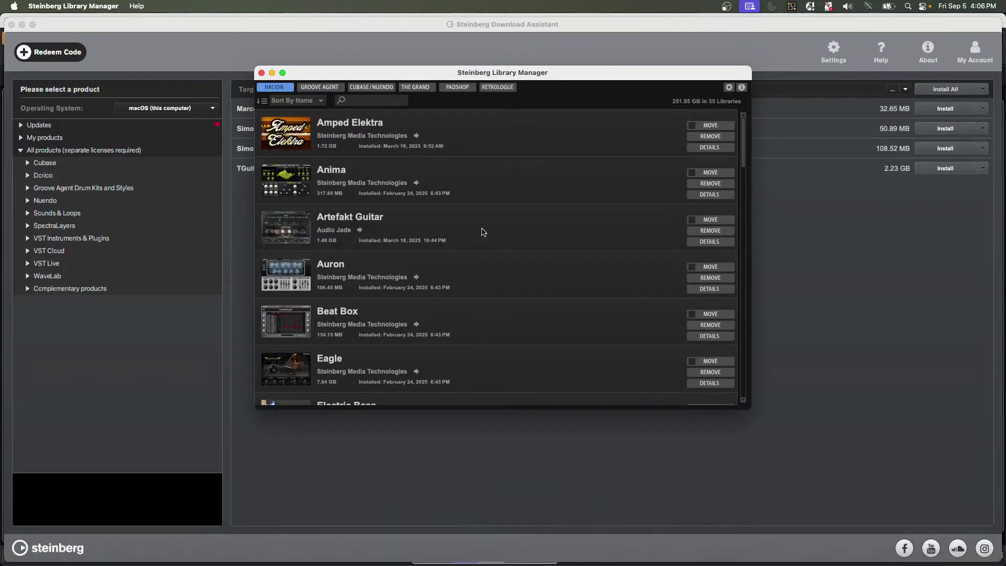
click(315, 89)
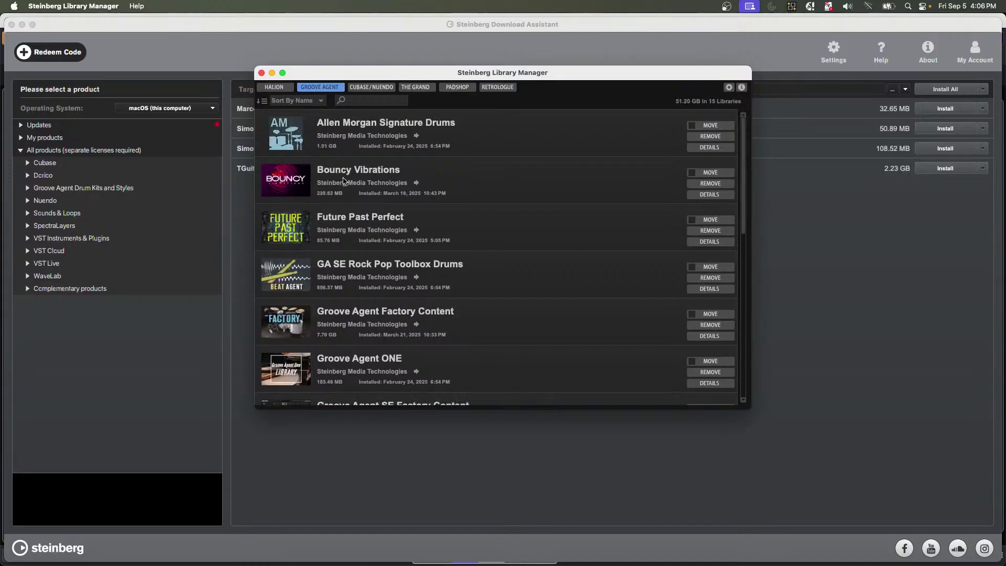
scroll(331, 182, down, 1)
scroll(332, 182, down, 10)
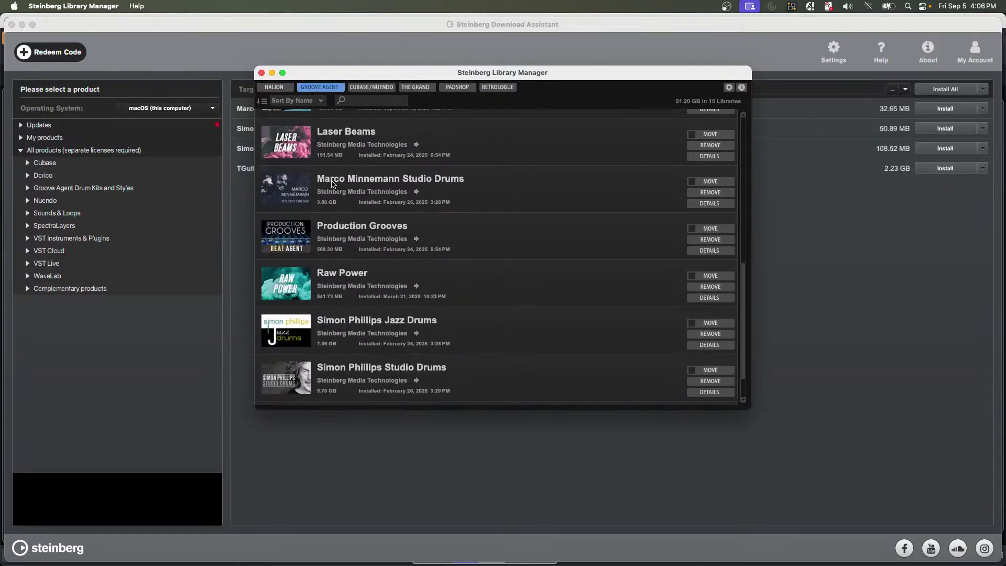
scroll(332, 183, up, 3)
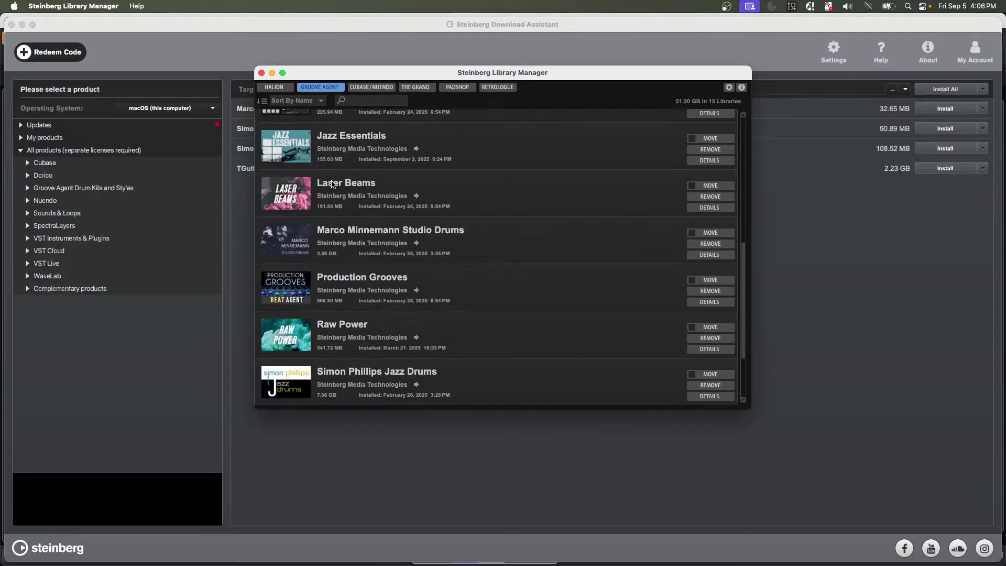
scroll(332, 184, down, 3)
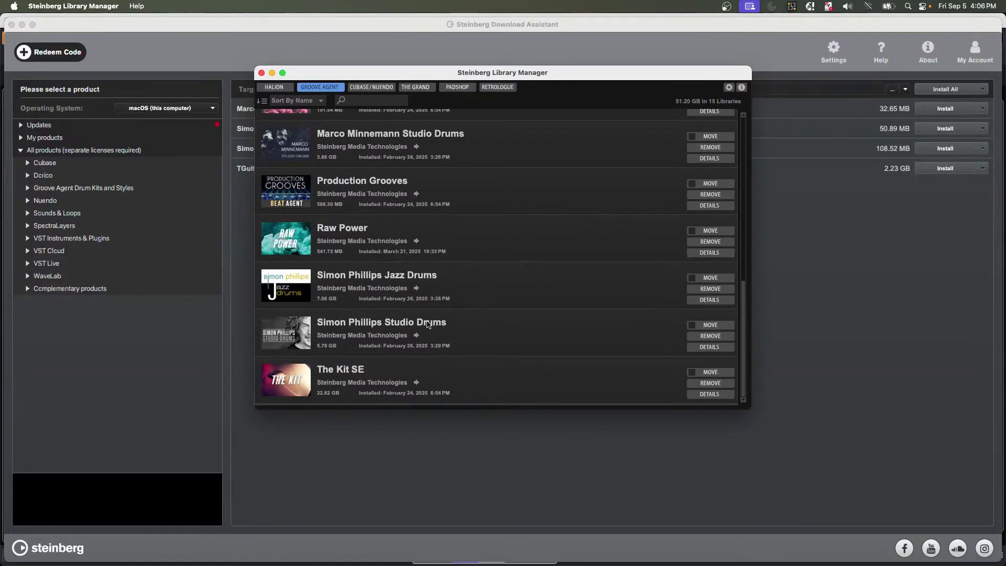
scroll(430, 322, up, 3)
scroll(430, 322, up, 10)
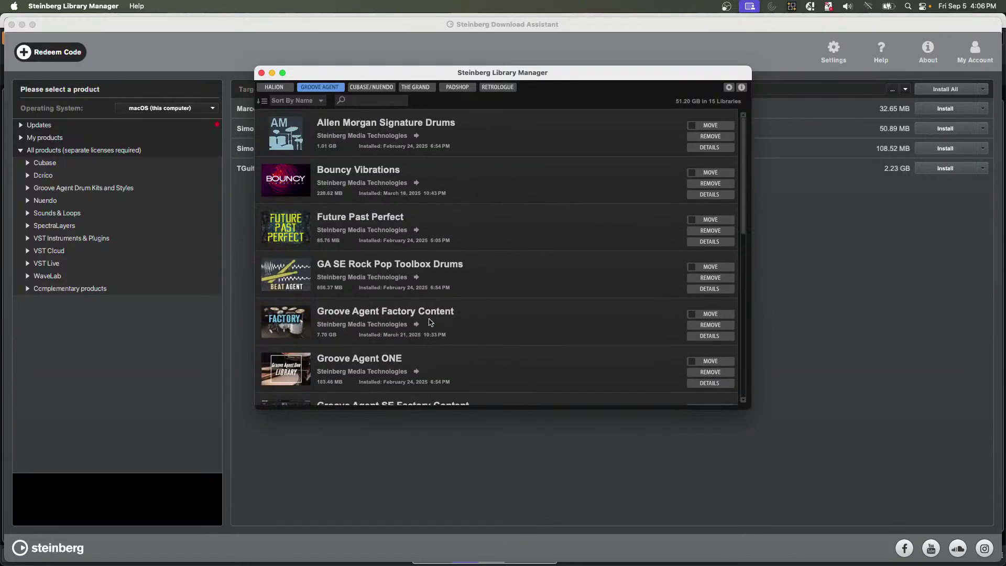
scroll(394, 274, down, 1)
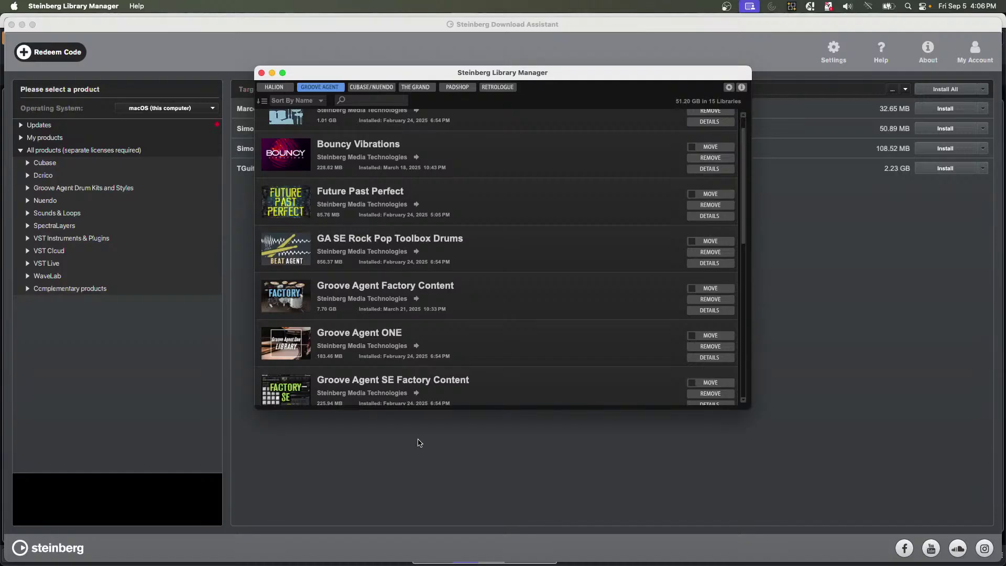
Switch to Steinberg Activation Manager, dismiss the eLicenser message, and review the activation status of all products.
mouse_move(427, 564)
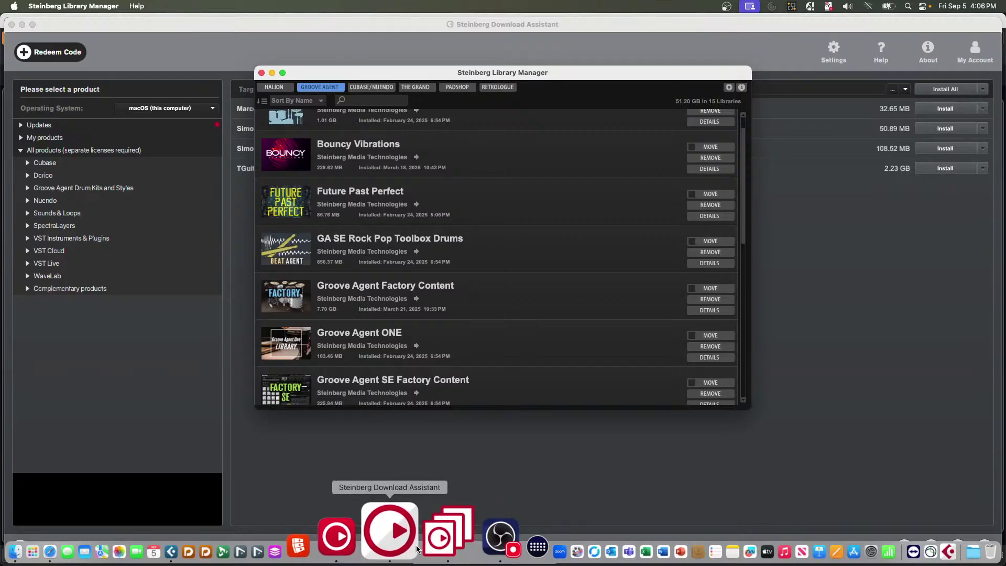
click(371, 532)
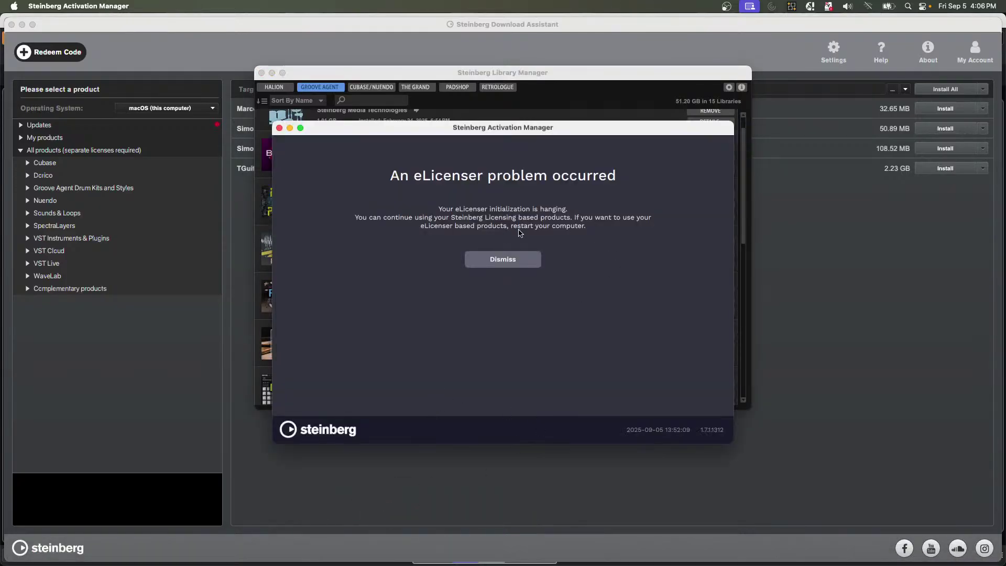
click(513, 264)
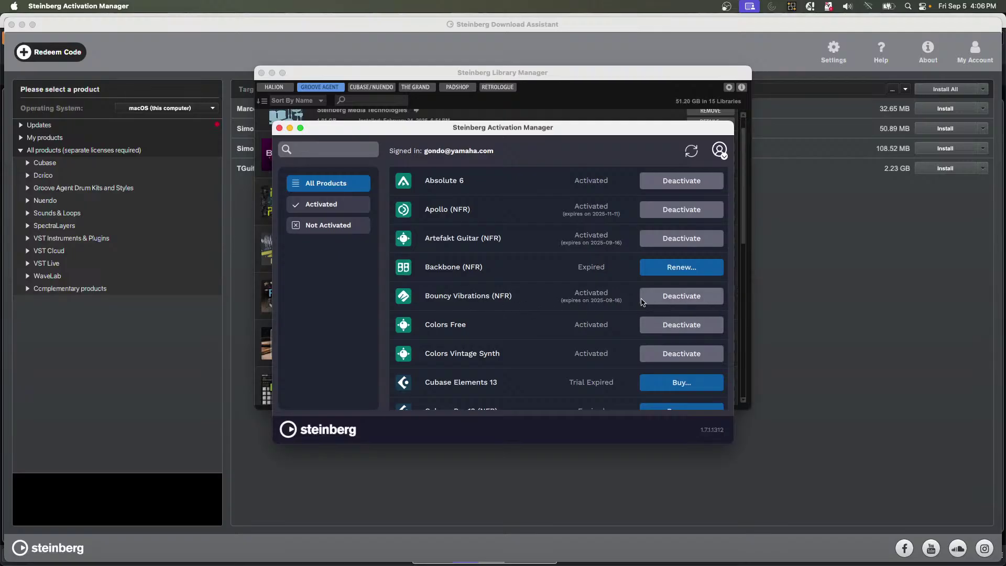
scroll(597, 328, down, 10)
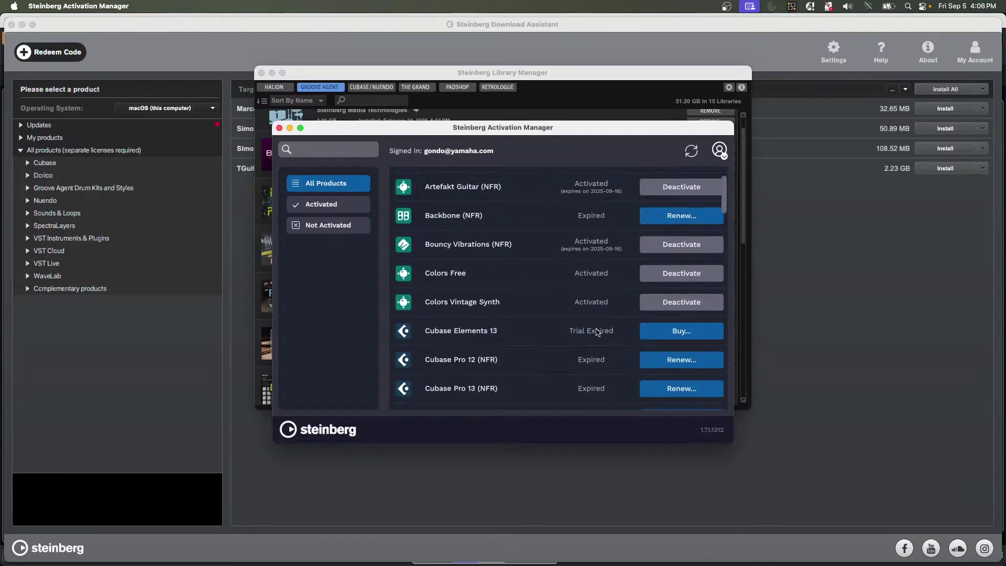
scroll(597, 330, down, 15)
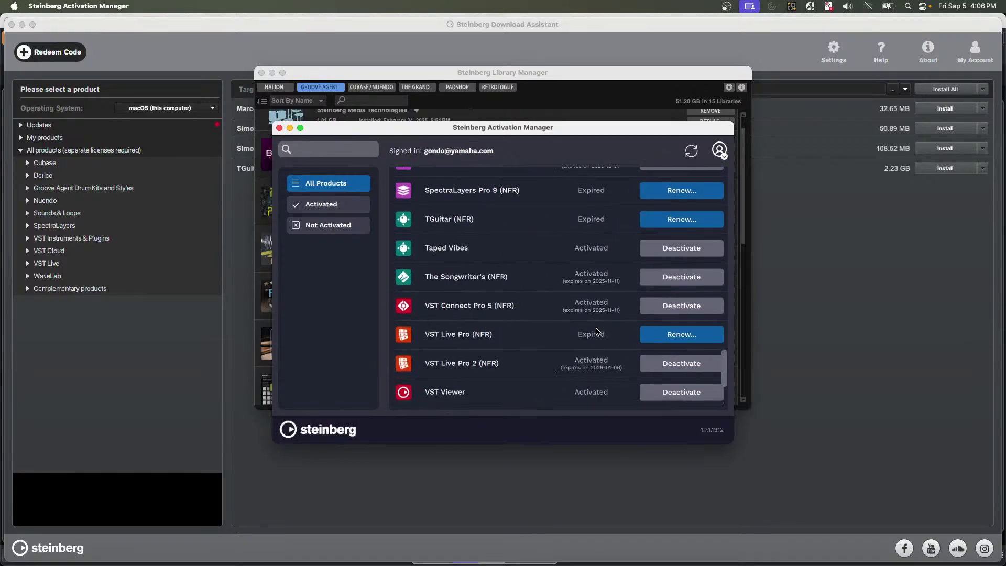
scroll(596, 329, up, 10)
scroll(595, 329, up, 15)
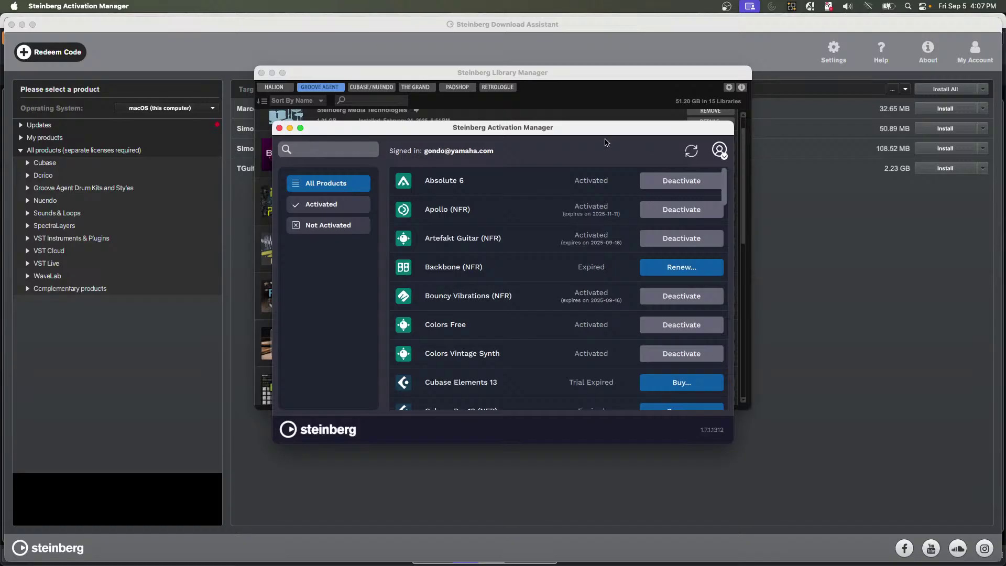
Switch back to Cubase and close the Groove Agent SE instrument window.
key(super+Tab)
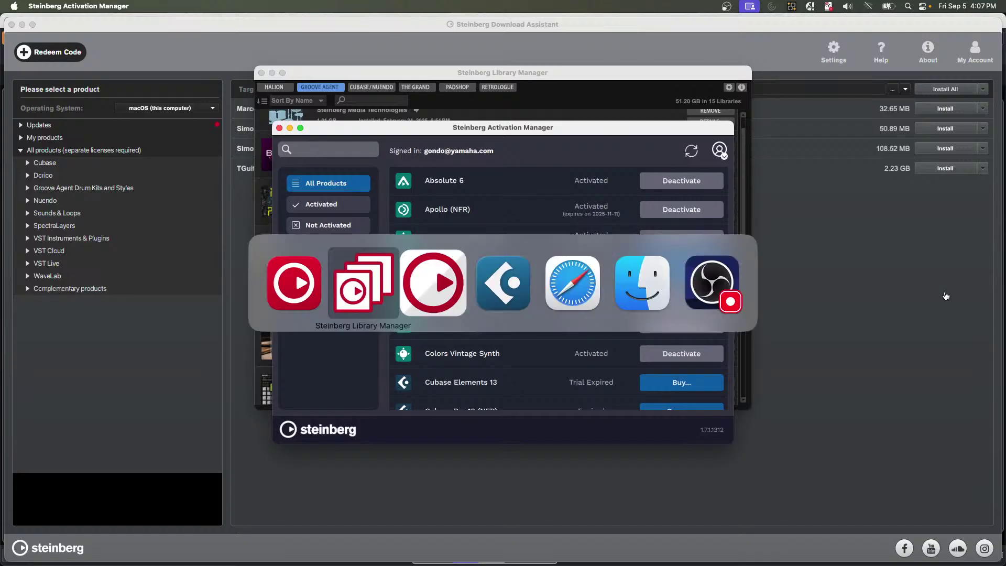
key(super+Tab)
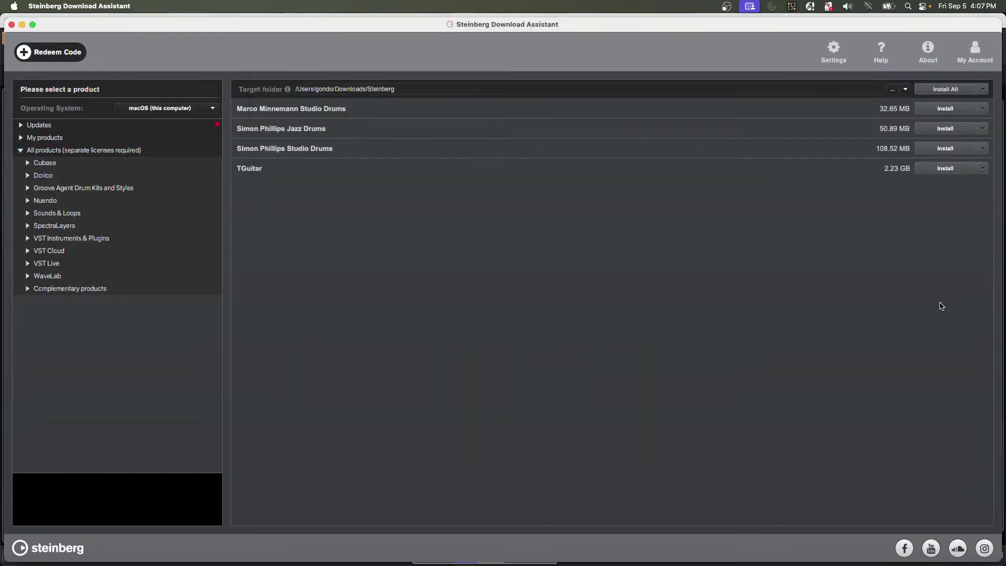
key(super+Tab)
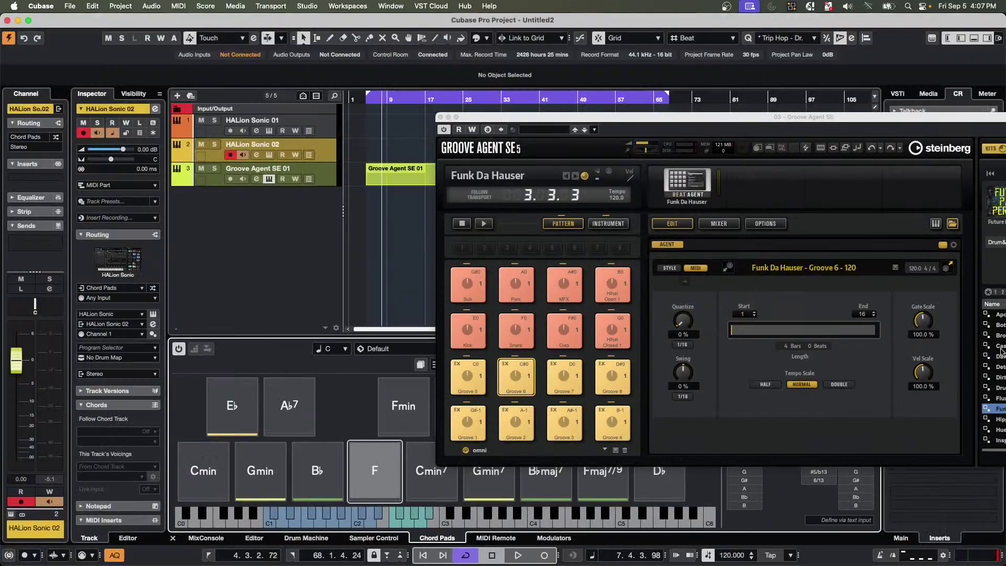
drag(872, 118, 640, 119)
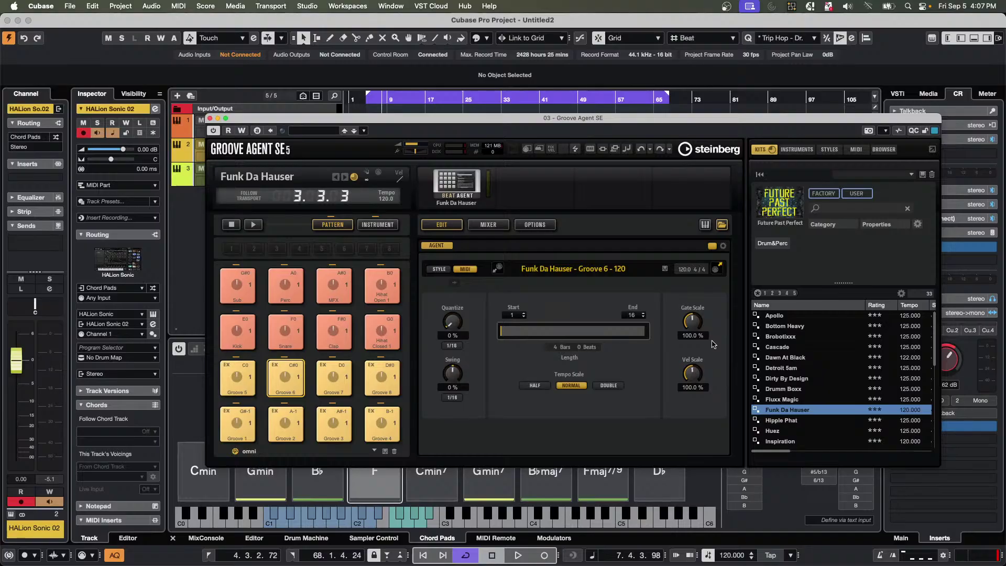
key(super+Tab)
click(210, 118)
right_click(227, 208)
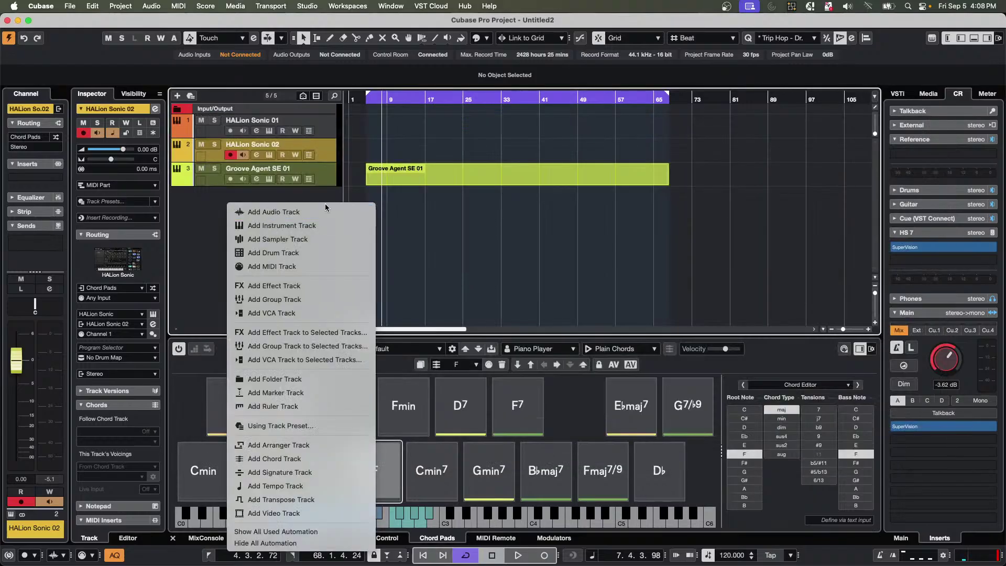
Start a new empty project and choose Desktop as its location.
click(71, 6)
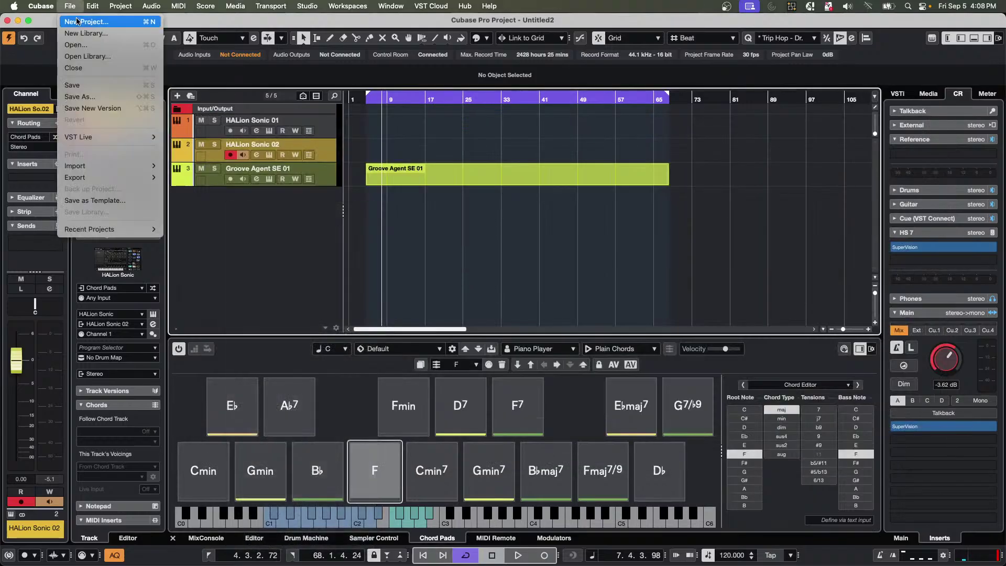
click(87, 22)
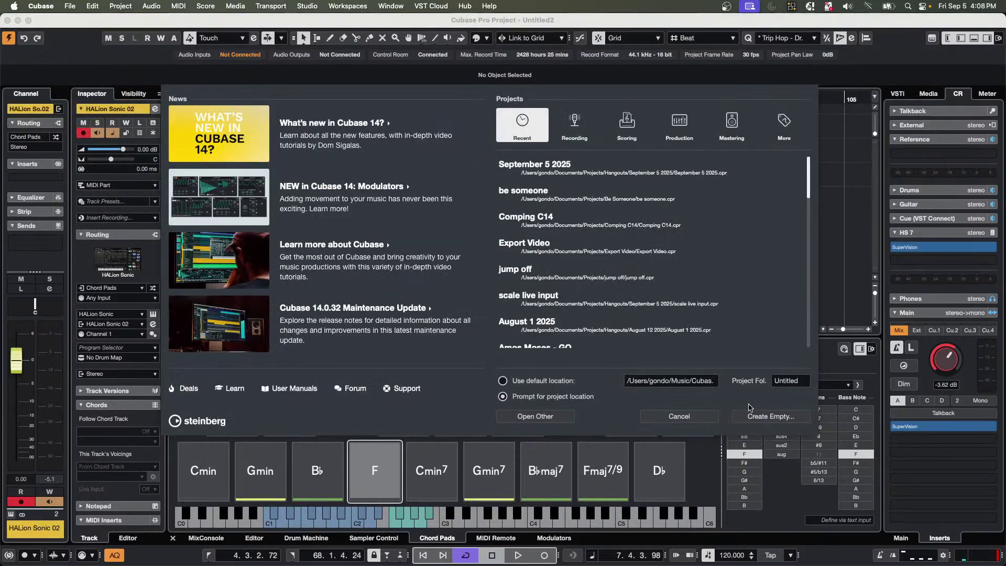
click(789, 418)
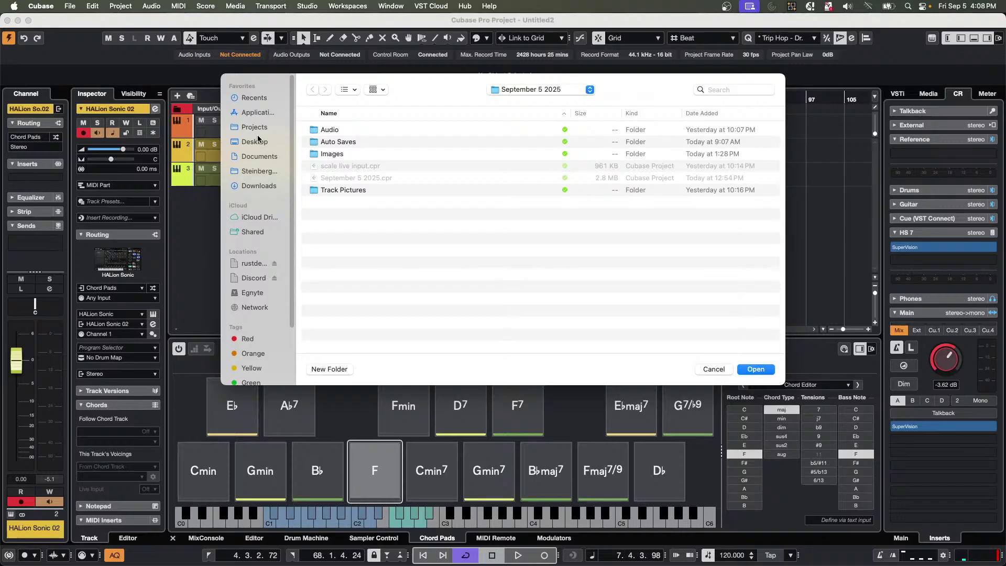
click(257, 140)
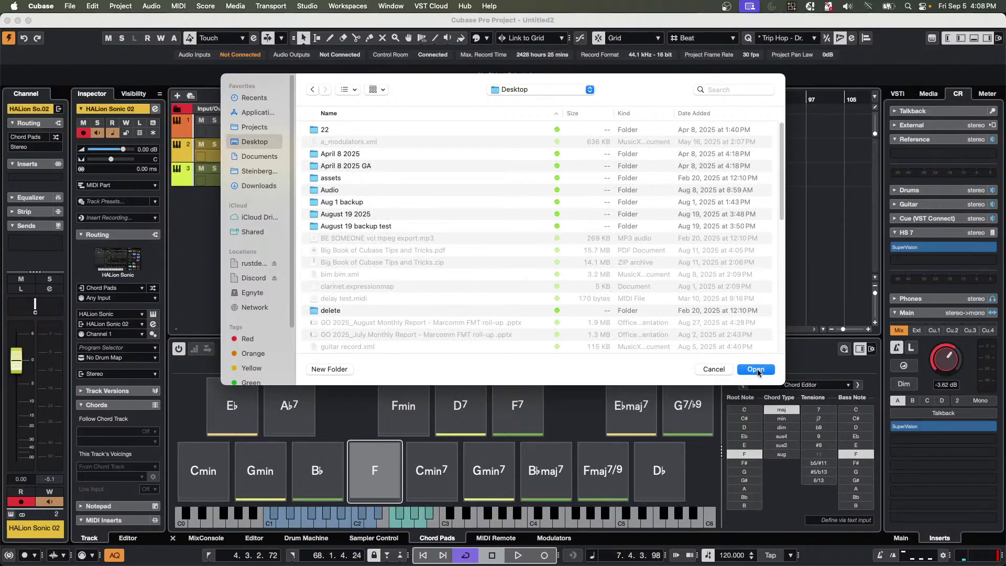
Create a folder named "GA sample party" on the Desktop and open it as the new project's folder.
click(330, 368)
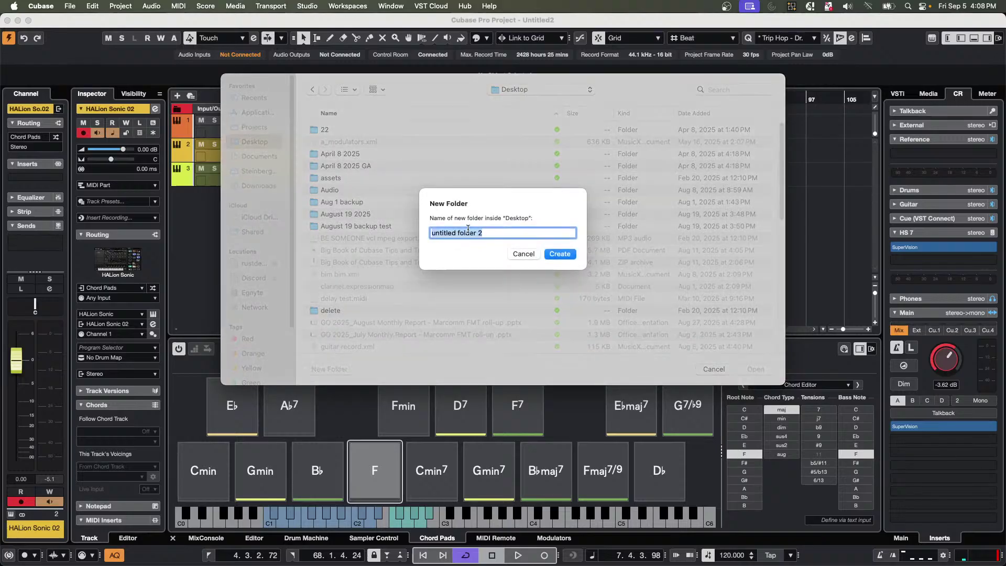
text(GA sample party)
key(Return)
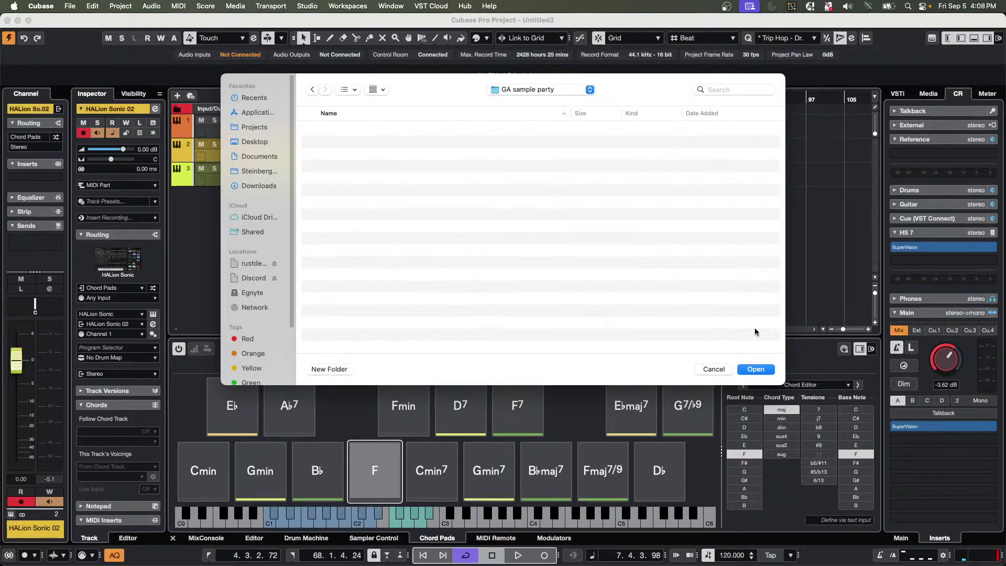
click(756, 370)
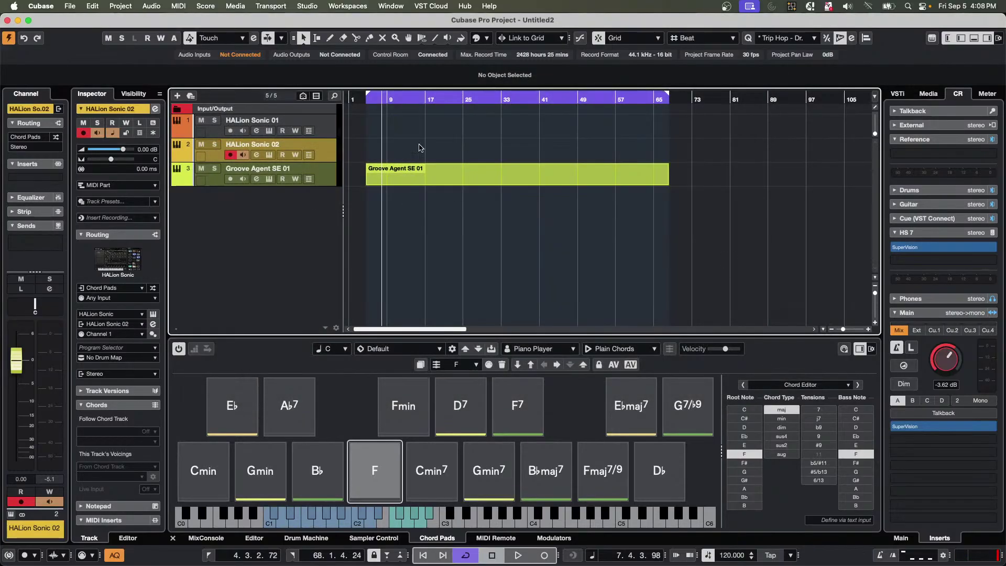
Add eight stereo audio tracks with Talkback as the input and Stereo as the output.
right_click(257, 135)
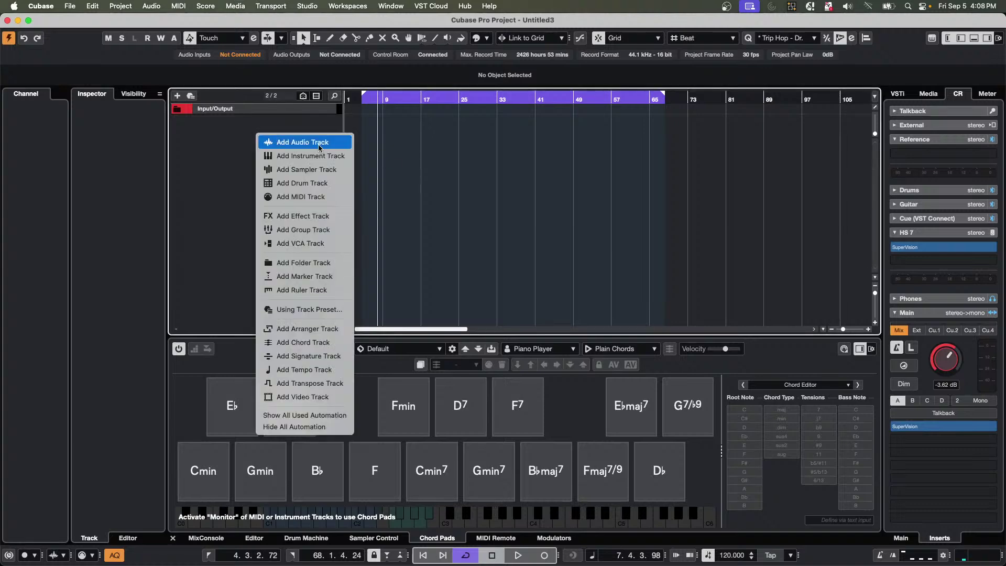
click(319, 144)
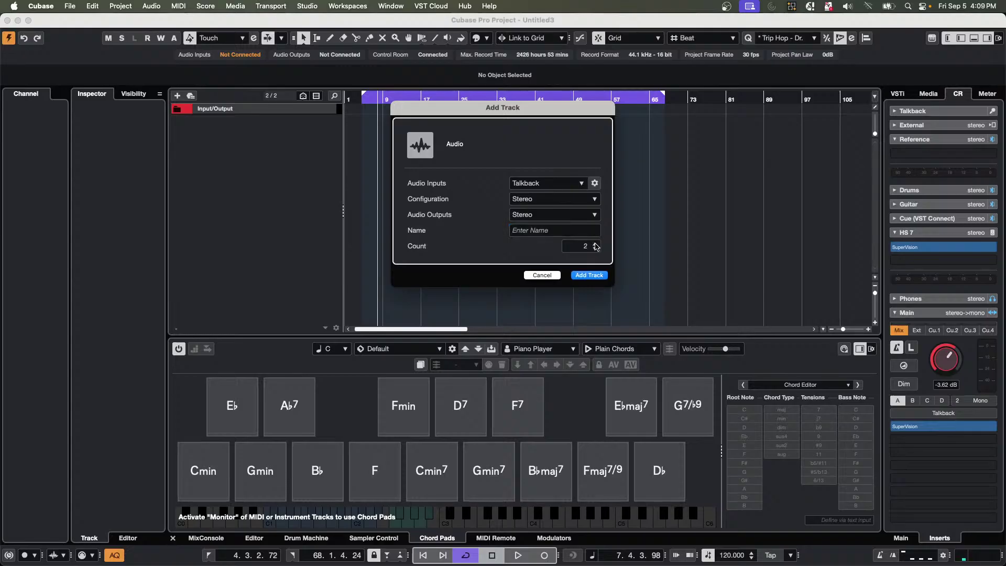
click(595, 276)
Rename the first three audio tracks kick, snare and hat.
double_click(263, 121)
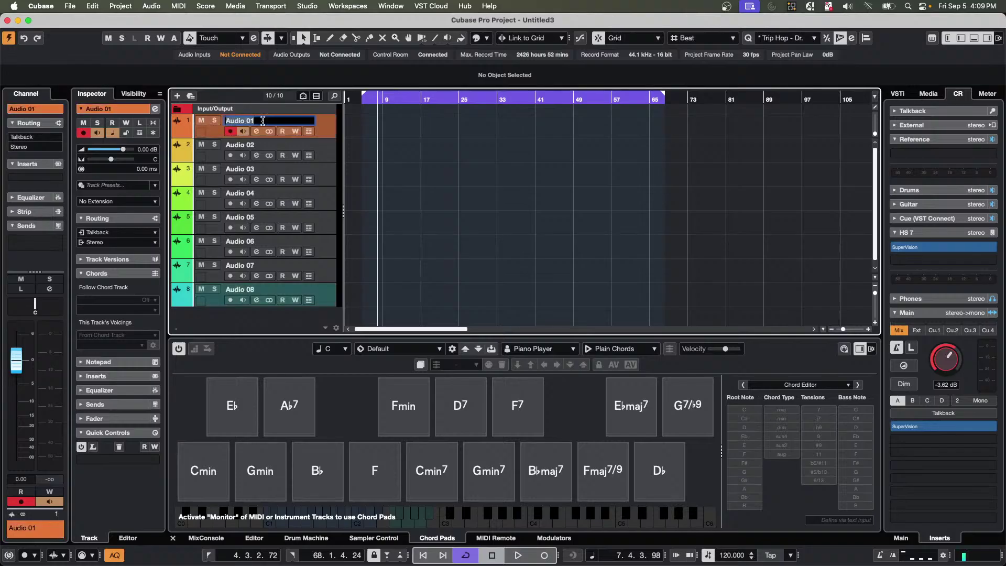
text(kick)
key(Tab)
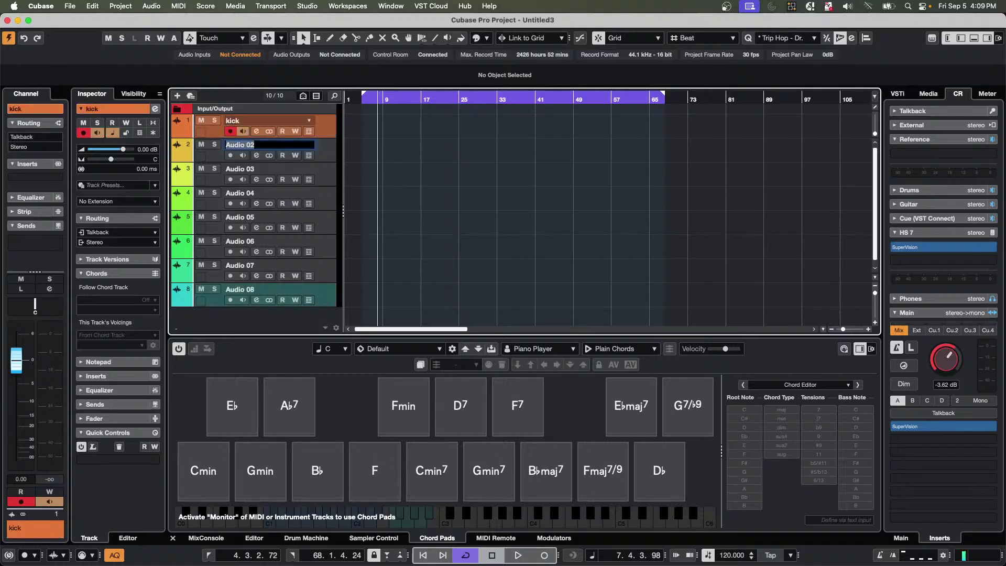
text(snare)
key(Tab)
text(h)
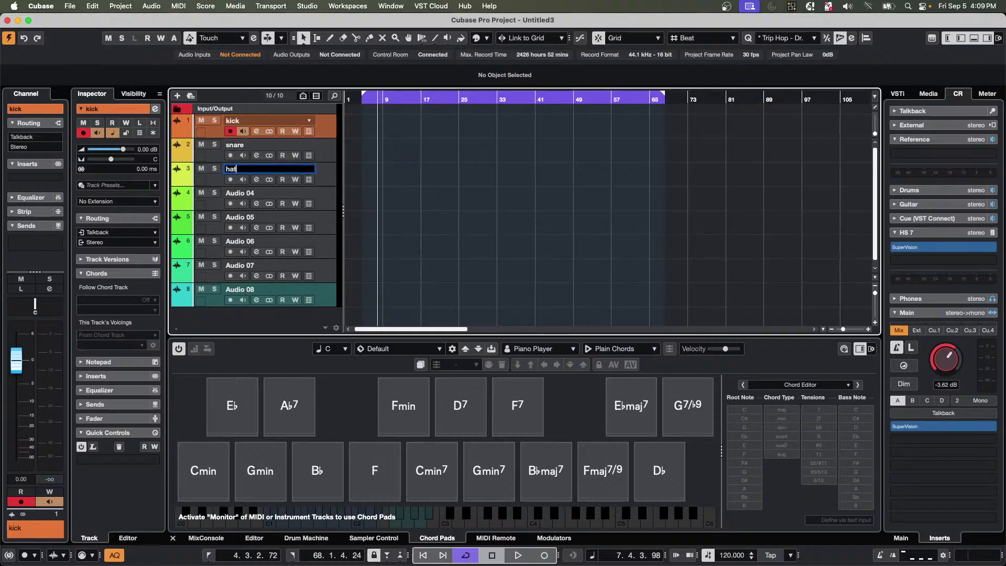
Rename the fourth, fifth and sixth audio tracks tom 1, tom 2 and floor tom.
key(Tab)
text(to)
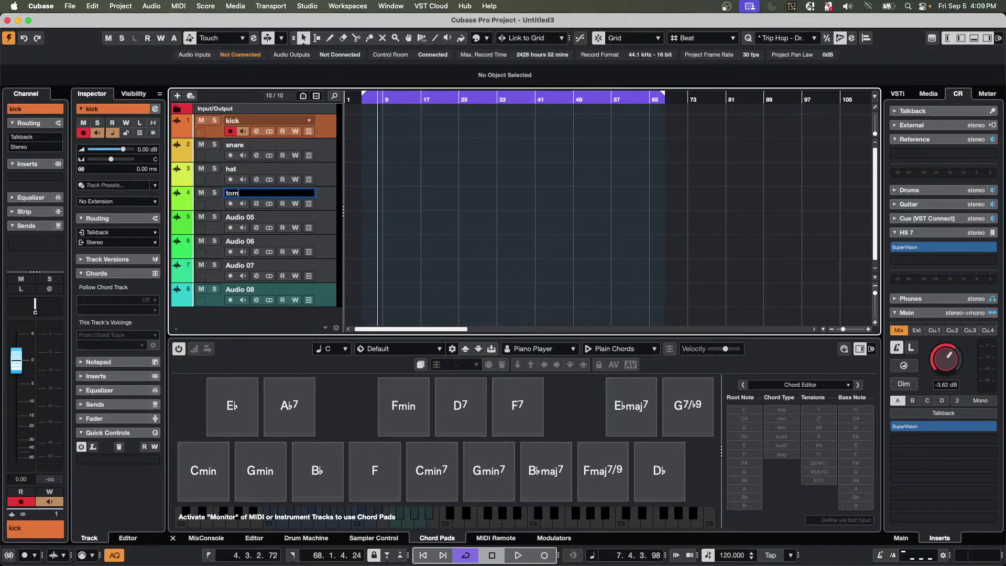
text(m 1)
key(Tab)
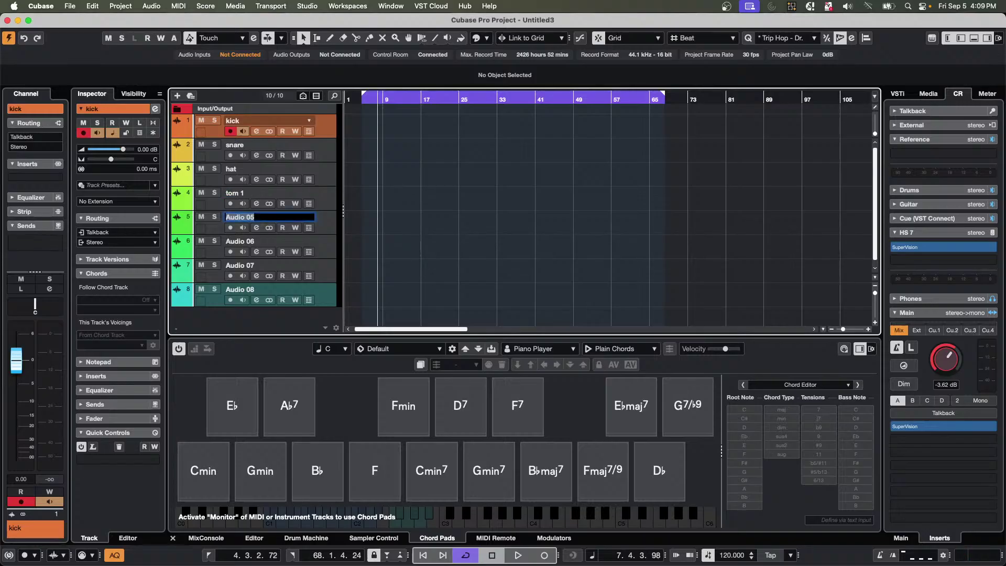
text(tom 2)
key(Tab)
text(f)
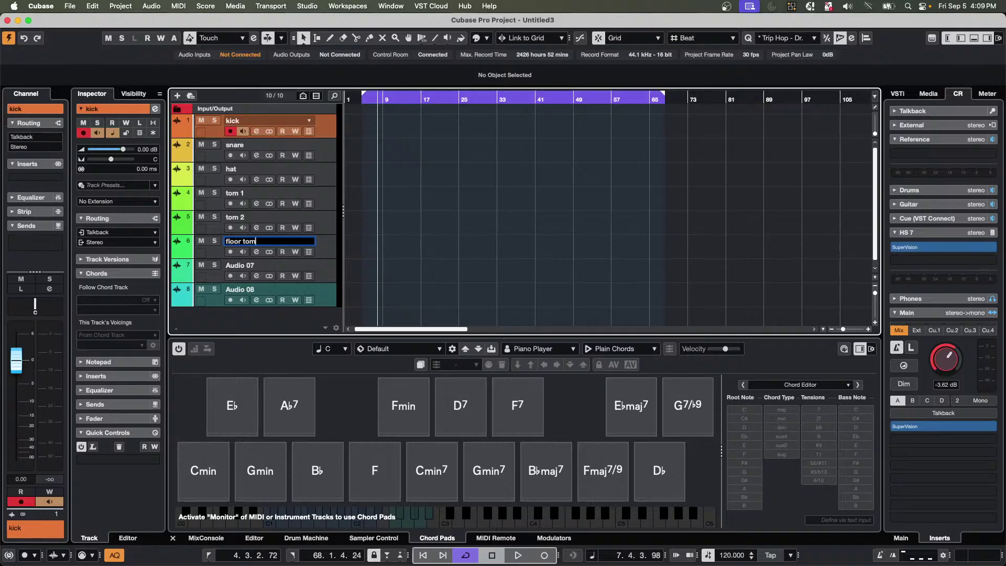
Rename the last two audio tracks OH L and OH R.
key(Tab)
text(o)
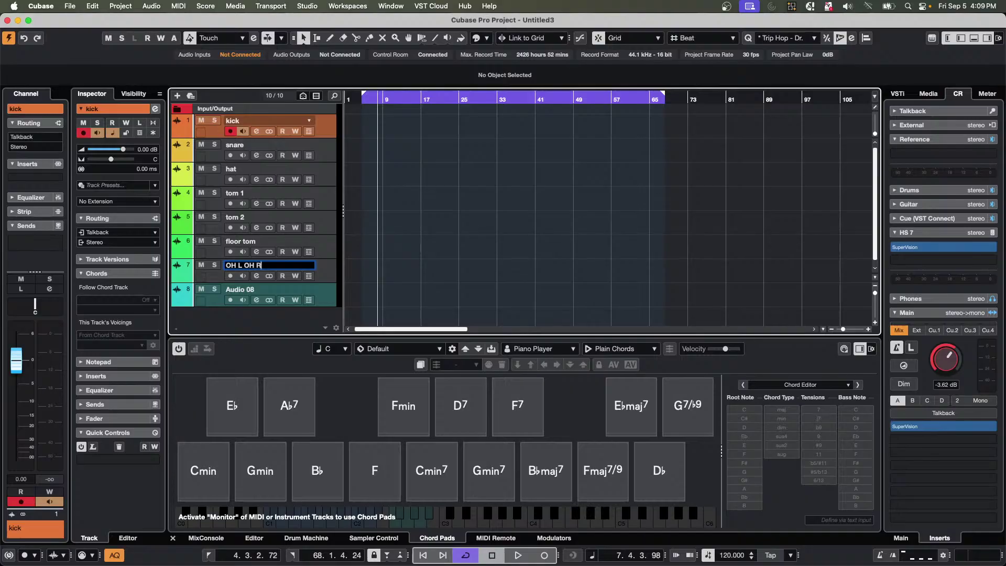
text(H L OH R)
key(Return)
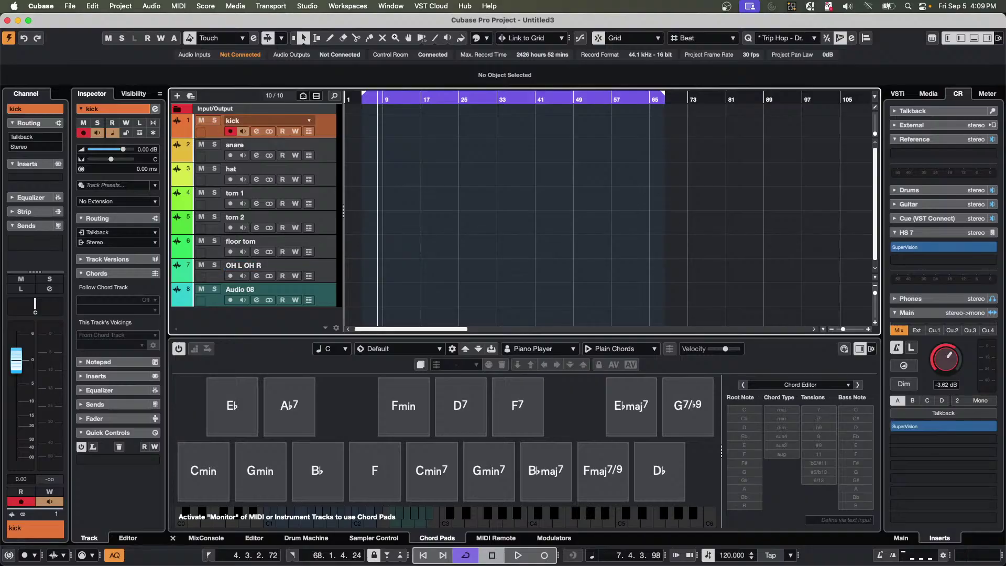
double_click(273, 265)
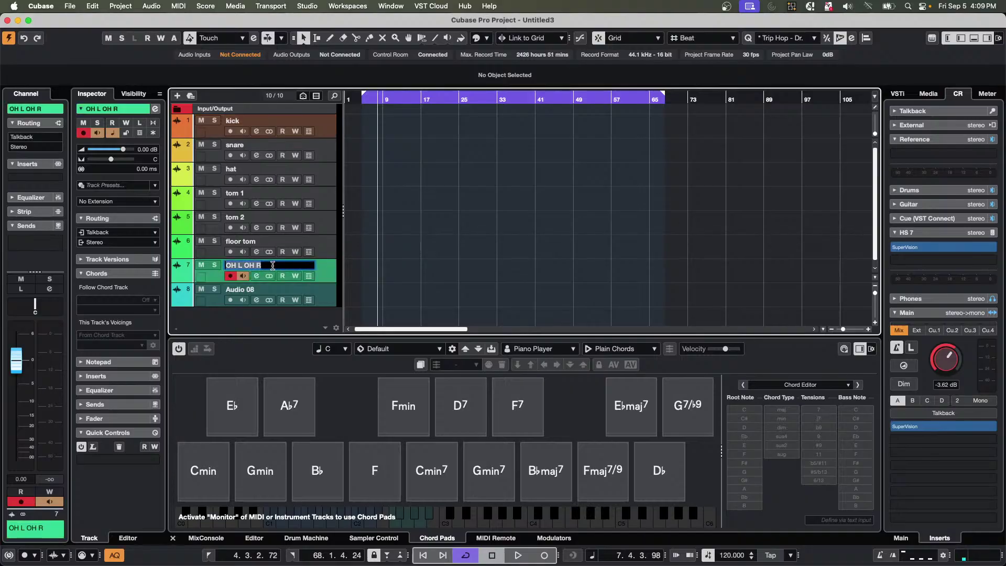
drag(273, 265, 245, 266)
key(super+c)
key(BackSpace)
double_click(247, 291)
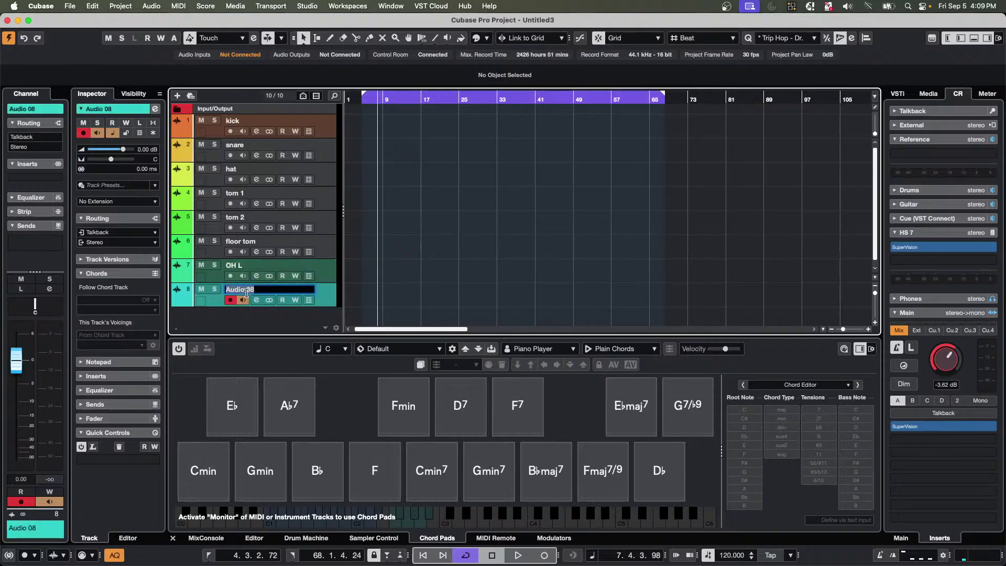
key(super+v)
click(363, 282)
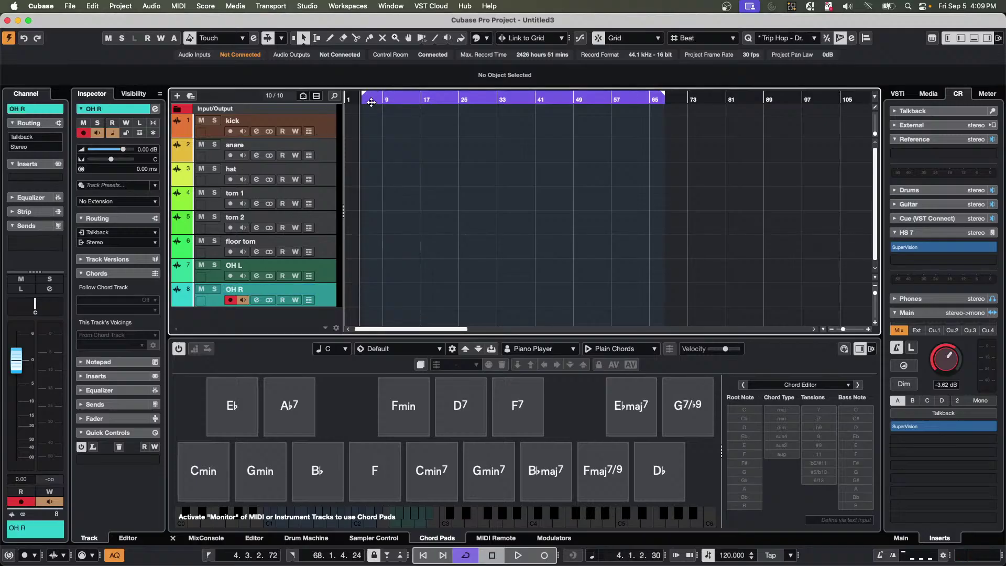
Return the project cursor to the start and move all eight drum tracks into a new folder.
click(361, 101)
key(Home)
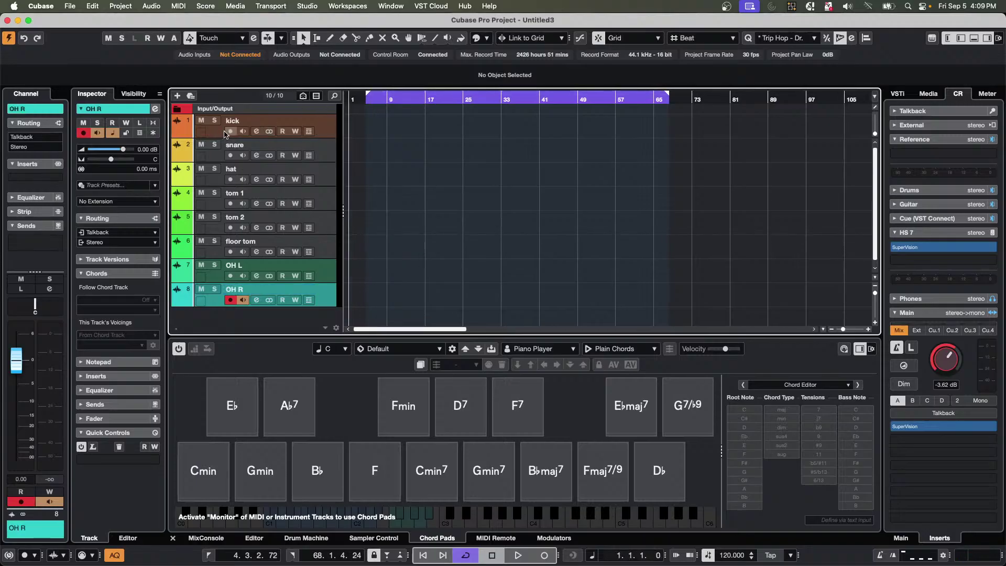
click(320, 123)
shift+click(323, 302)
right_click(323, 302)
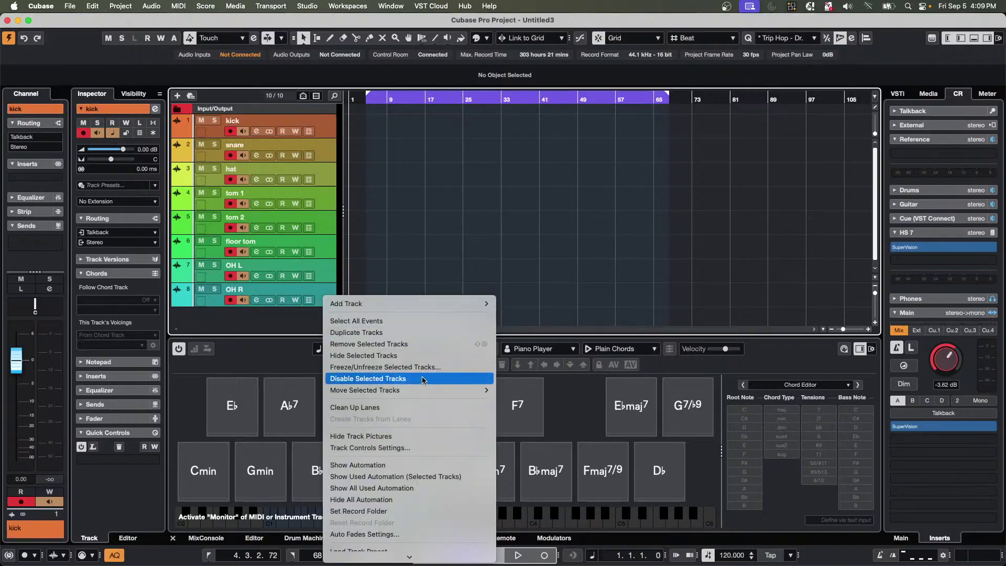
mouse_move(426, 390)
click(530, 390)
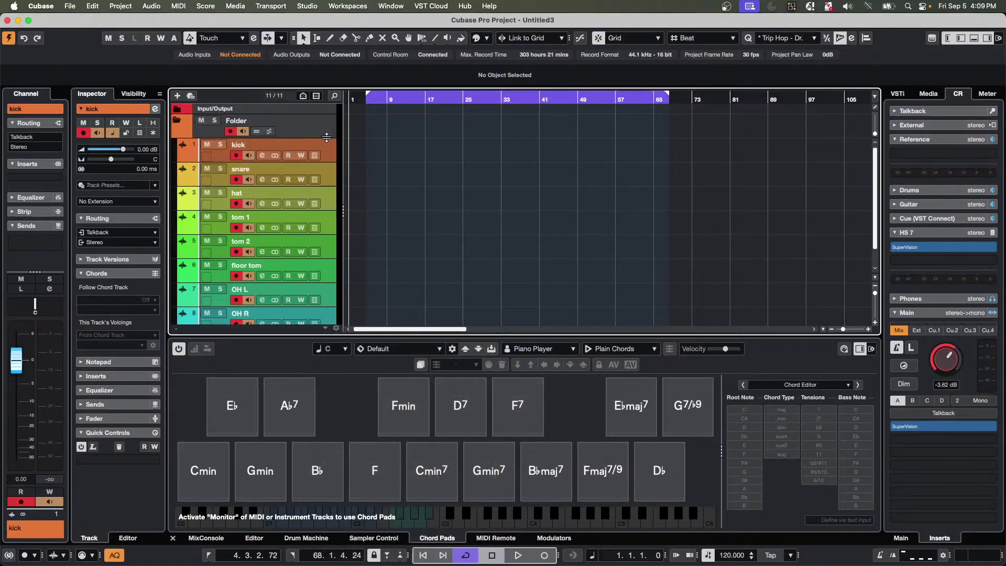
Record a take of about two bars from the project start on all eight drum tracks simultaneously.
key(KP_Multiply)
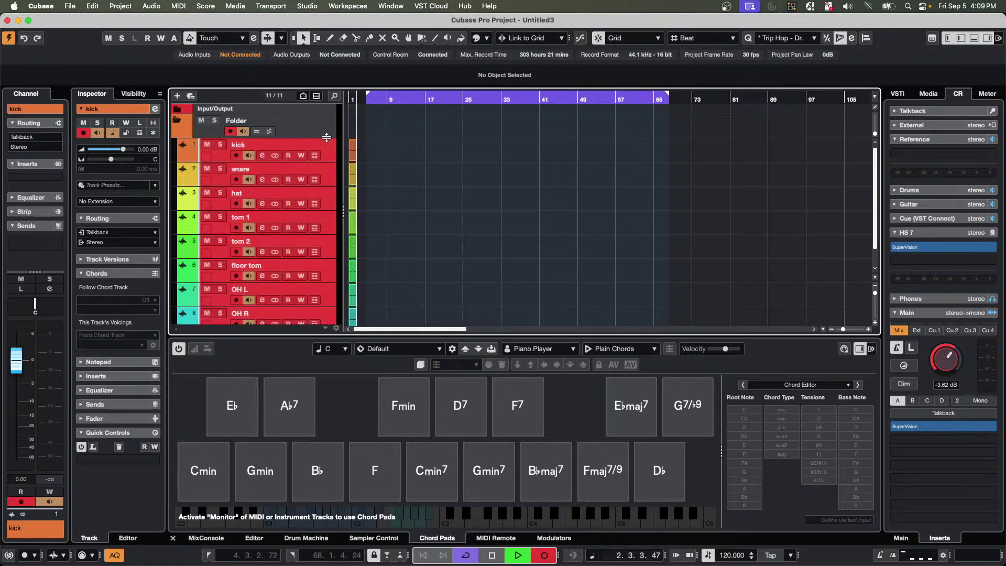
key(space)
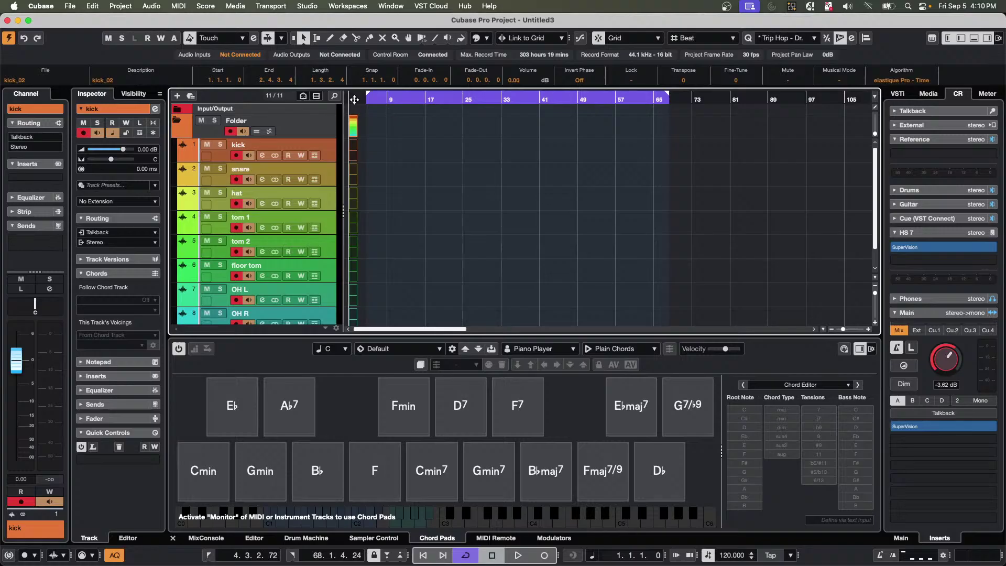
key(h)
key(h)
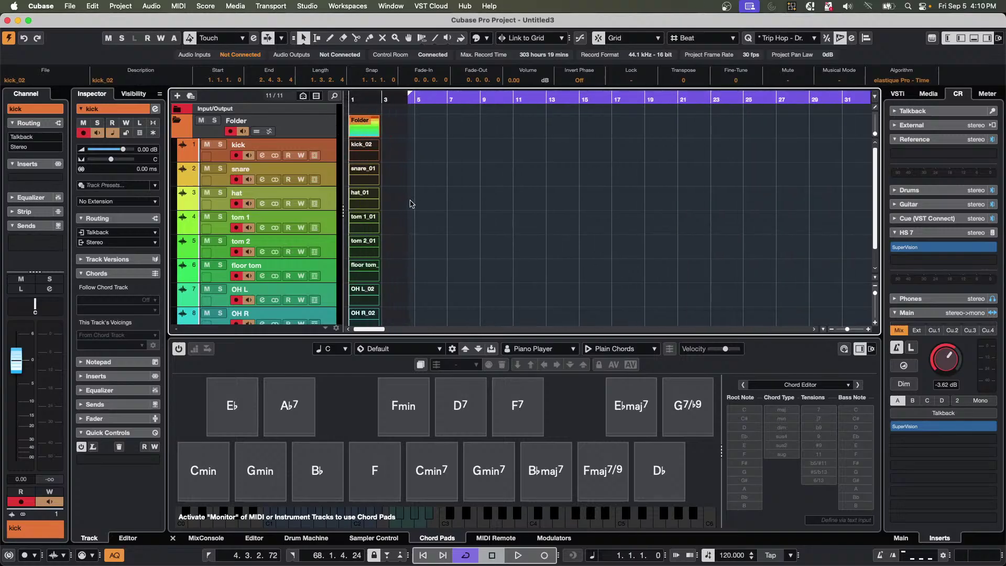
Add one Groove Agent SE instrument track below the drum tracks, moving its plug-in window clear of the recorded clips.
scroll(268, 313, down, 2)
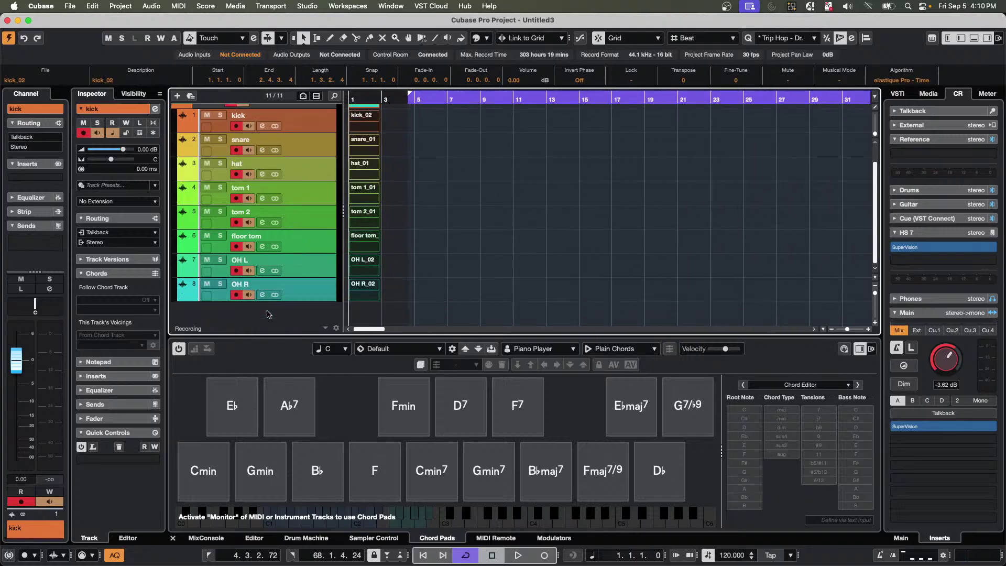
right_click(267, 313)
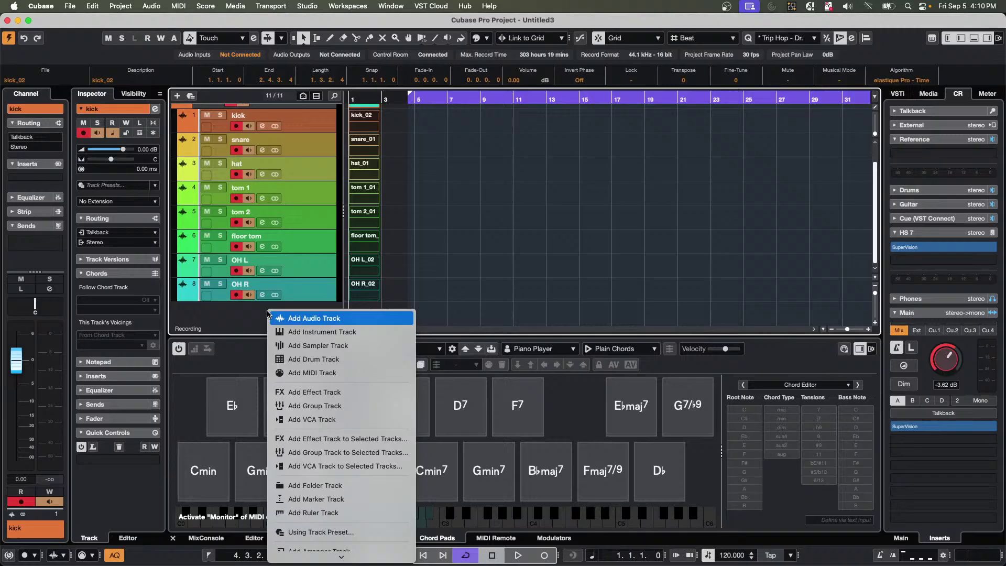
click(350, 339)
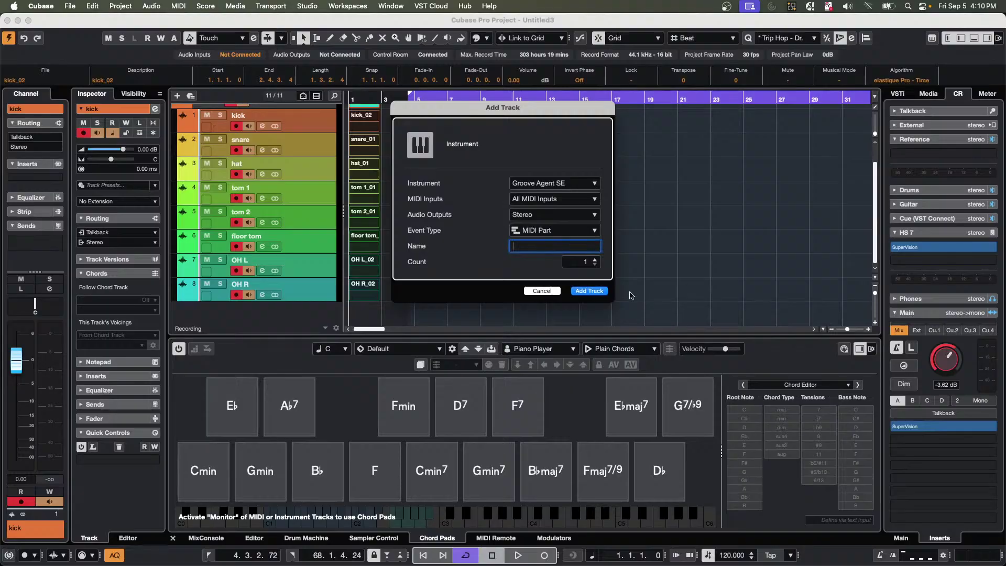
click(588, 291)
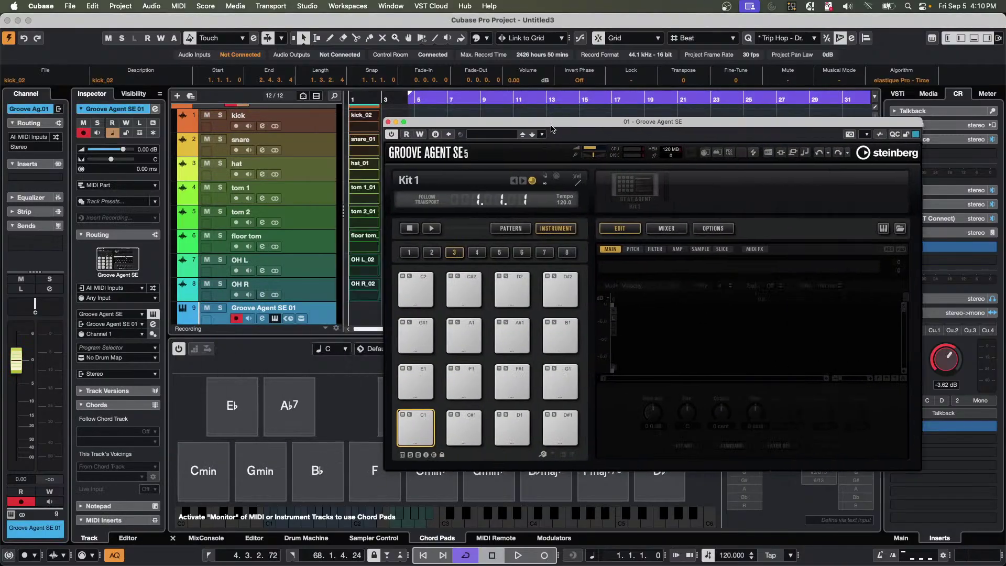
drag(551, 129, 676, 113)
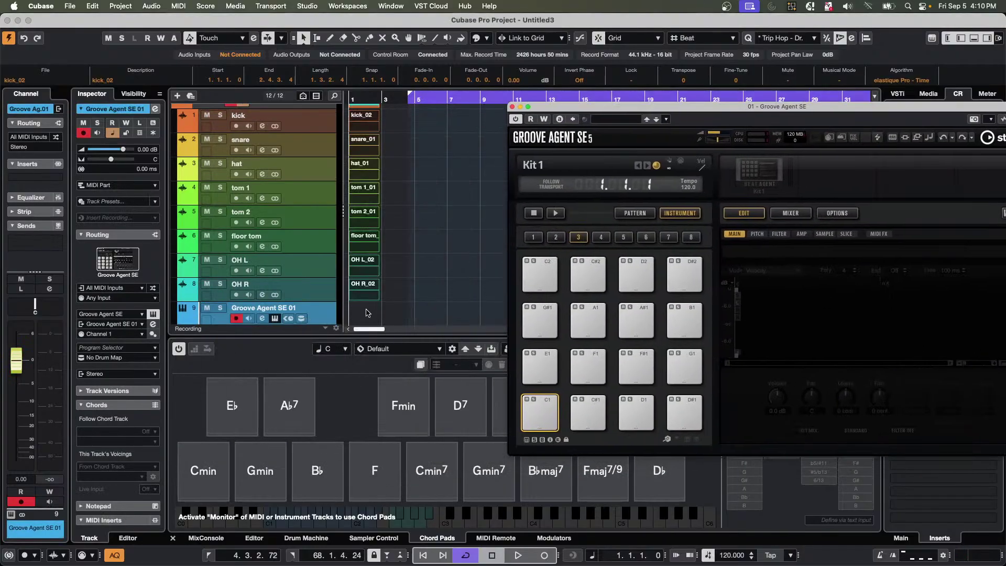
Load the eight recorded drum clips onto separate Groove Agent pads, from kick on C1 through OH R on G1.
click(369, 309)
drag(393, 120, 346, 309)
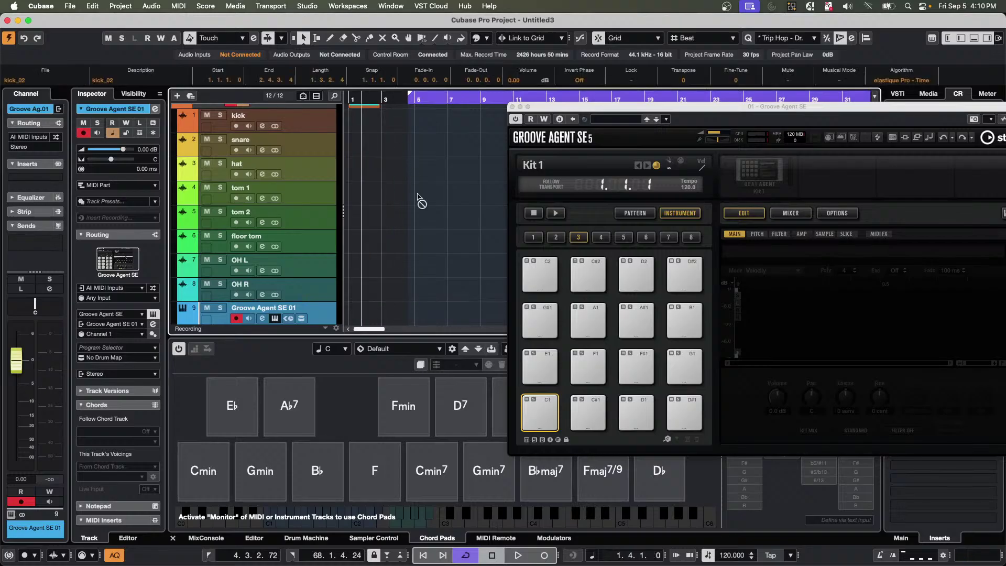
scroll(416, 202, down, 1)
drag(363, 200, 546, 423)
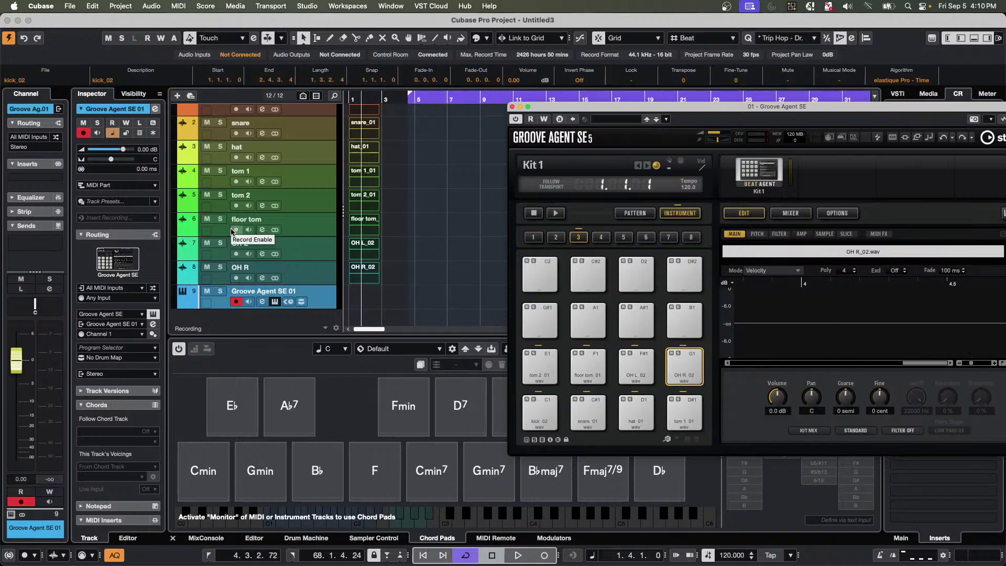
Switch to Finder and examine the recorded files in the Audio subfolder of "GA sample party" on the Desktop.
key(super+Tab)
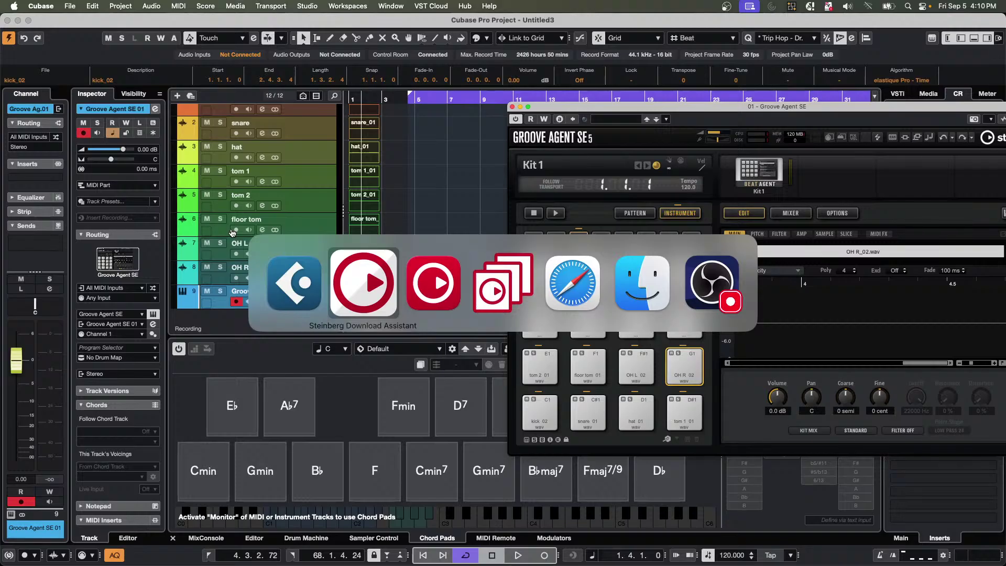
key(super+Tab)
key(super+Tab)
key(super+Tab)
key(super+Tab)
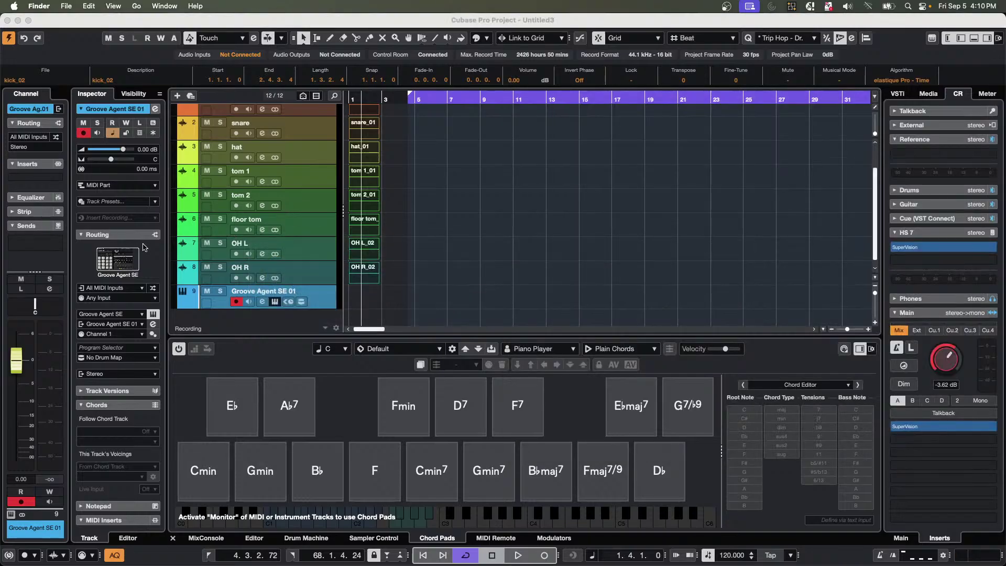
click(66, 6)
click(78, 22)
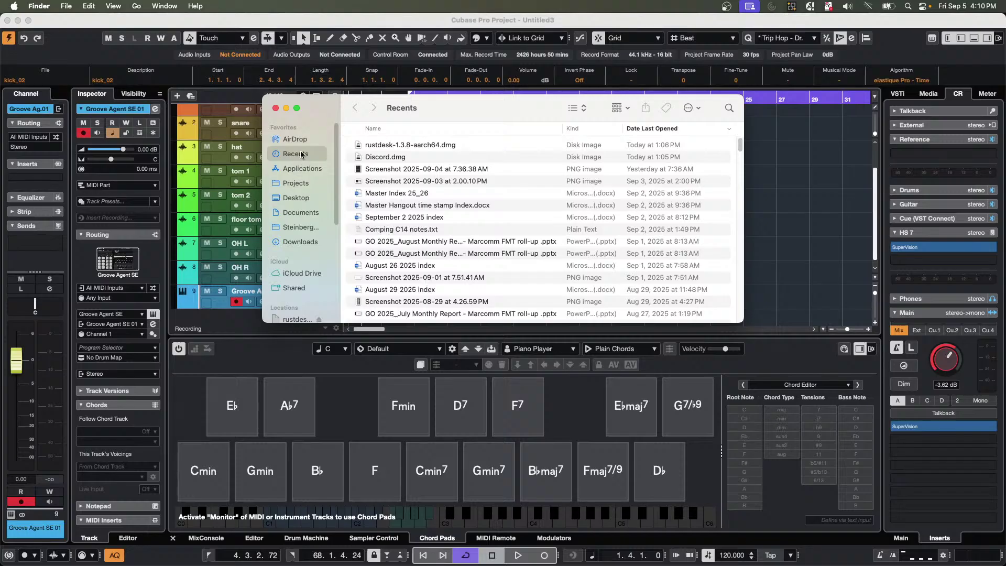
click(296, 197)
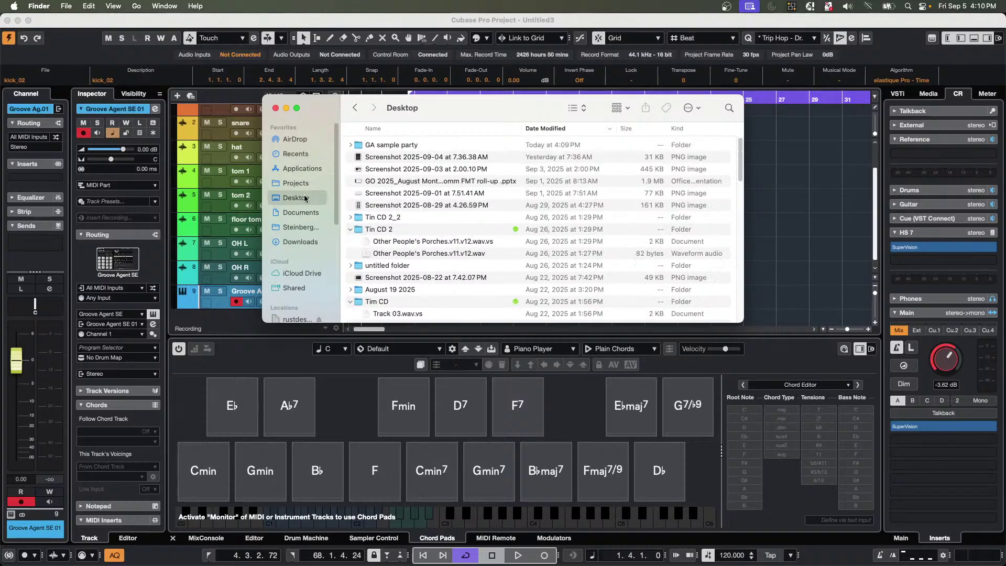
click(351, 145)
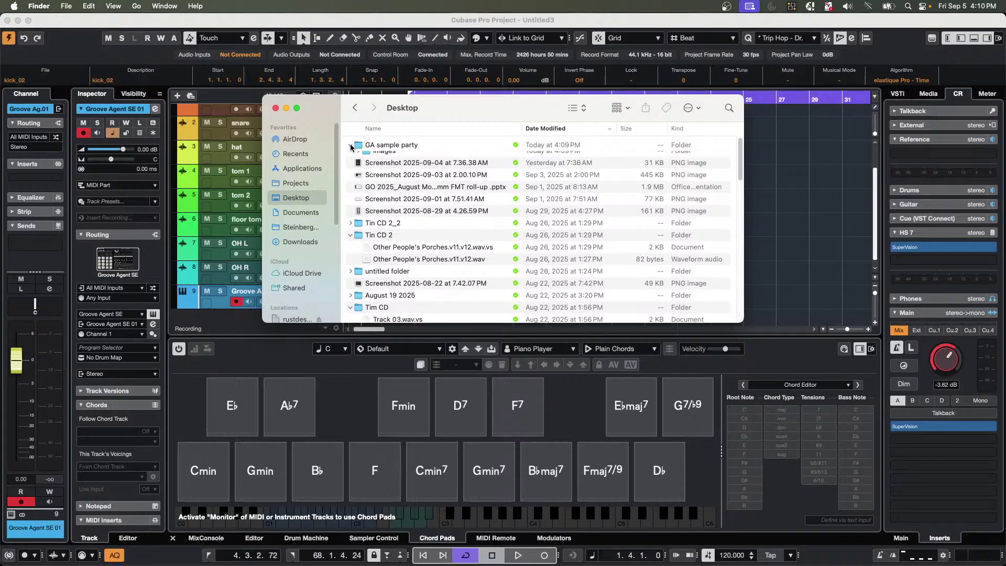
click(359, 157)
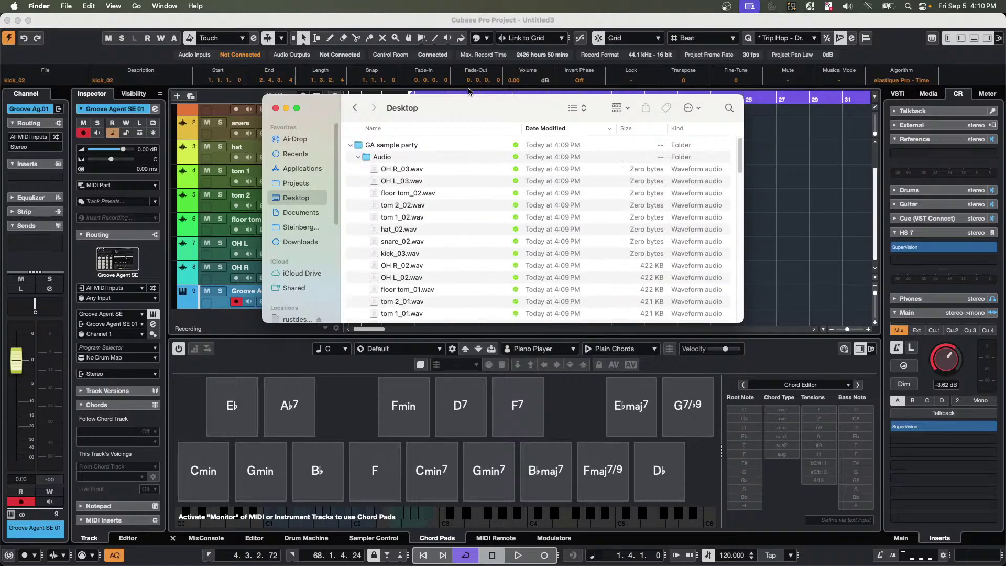
Load the eight recorded WAV files, OH R_02 through kick_02, from the Finder folder onto Groove Agent pads starting at E2.
drag(457, 100, 366, 301)
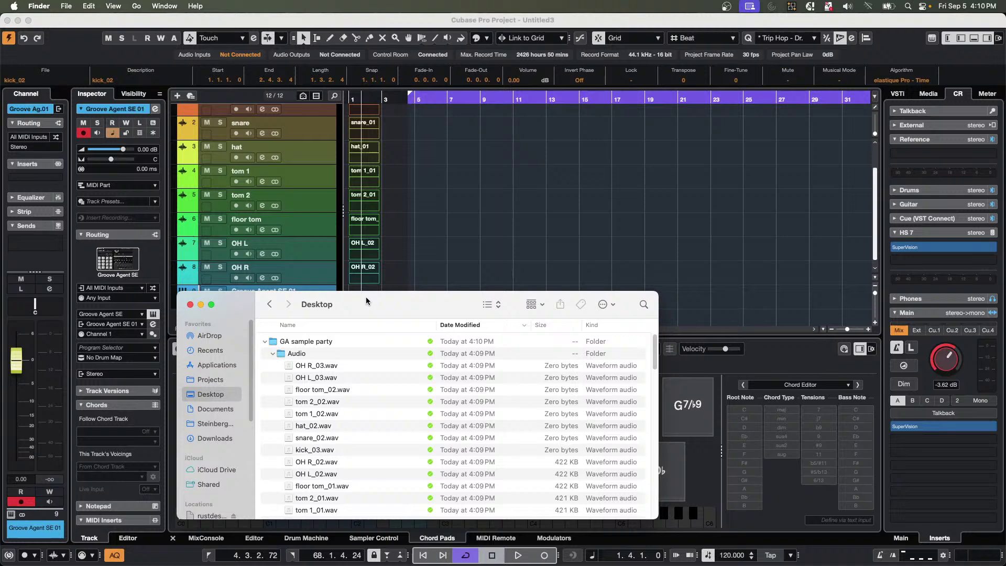
click(336, 366)
scroll(321, 443, down, 3)
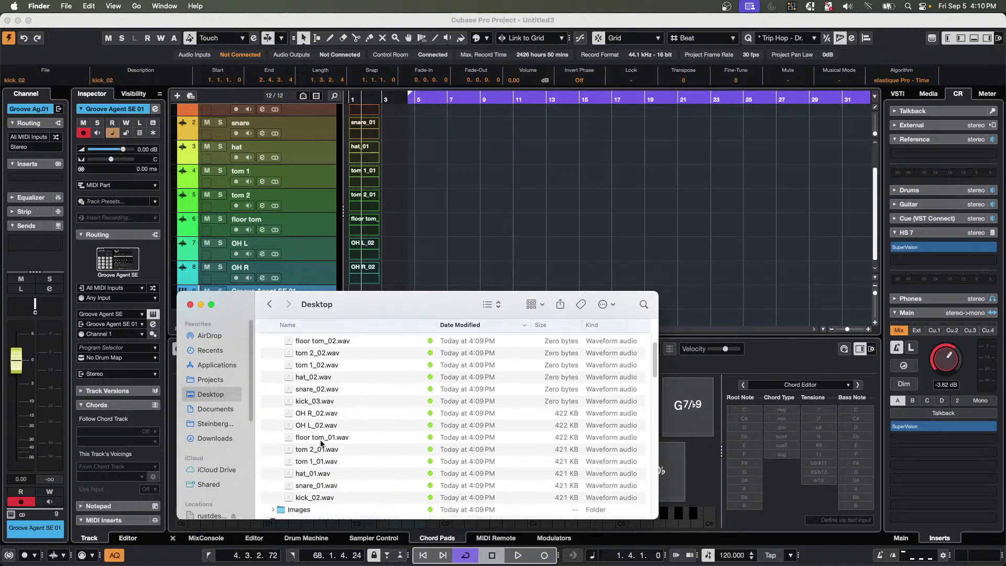
click(321, 499)
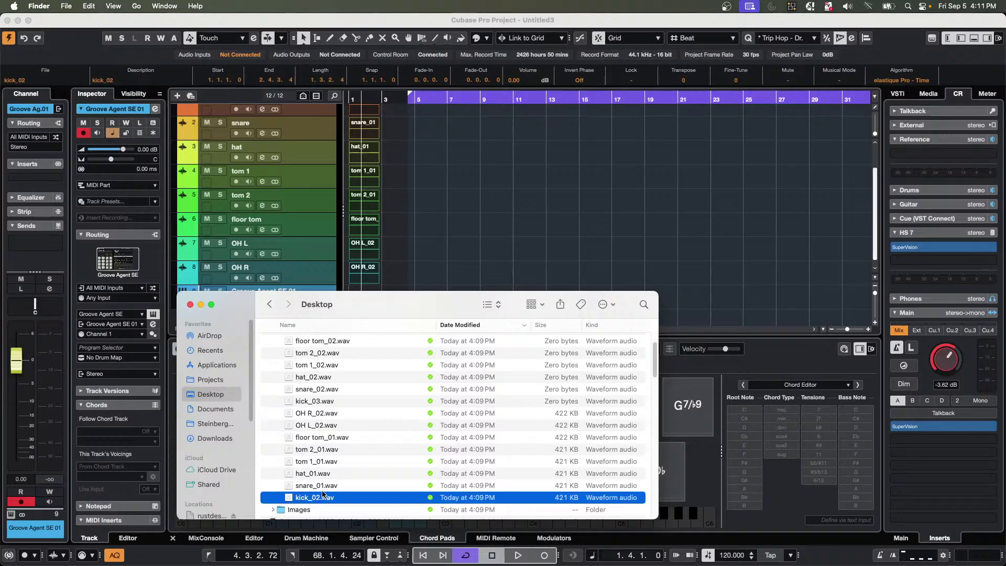
shift+click(322, 414)
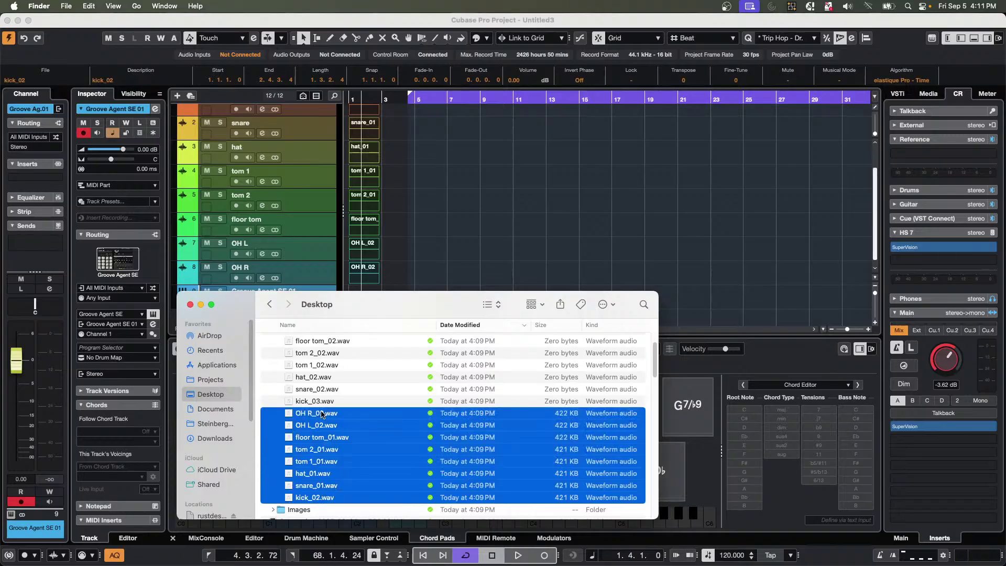
drag(322, 414, 537, 423)
key(super+Tab)
key(super+Tab)
key(super+Tab)
key(super+Tab)
key(super+Tab)
key(super+Tab)
key(super+Tab)
key(super+Tab)
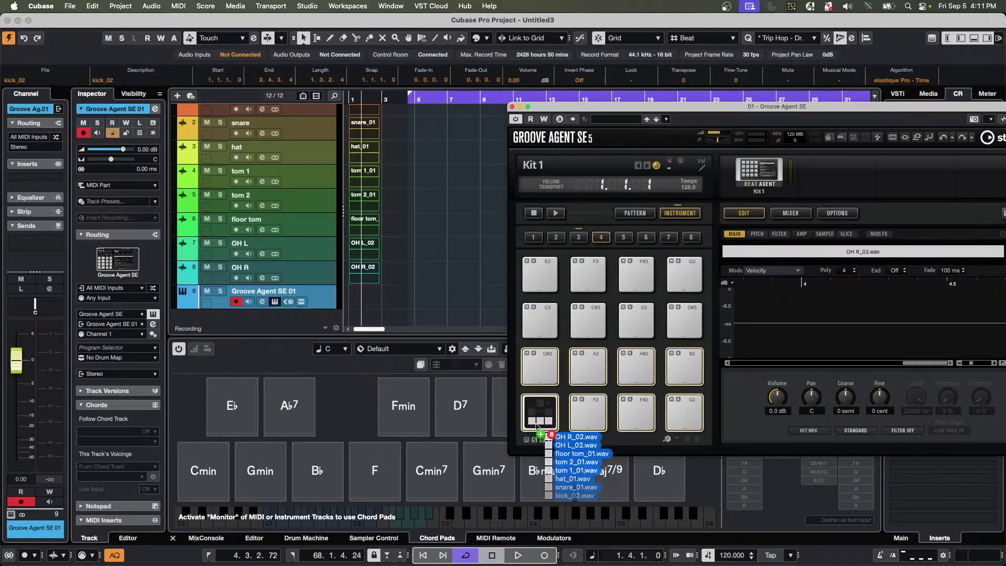
drag(537, 424, 536, 424)
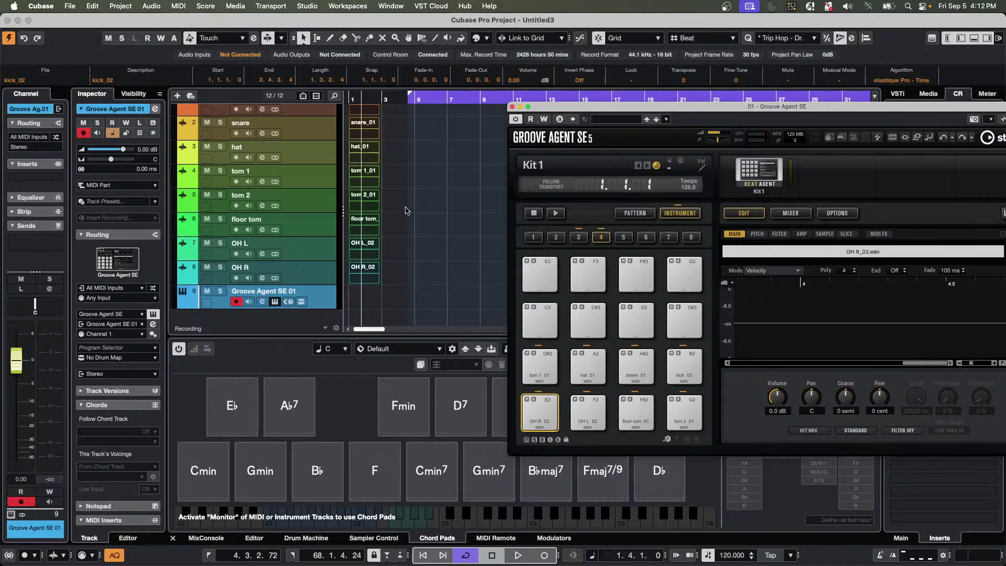
Switch to Safari and search the web for "VST 3 digital performer".
key(super+Tab)
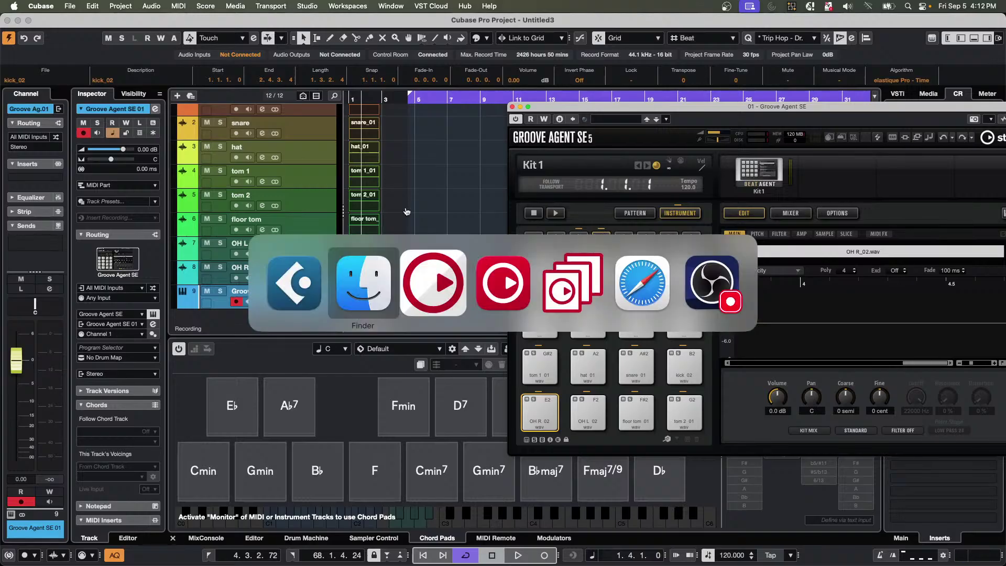
key(super+Tab)
key(super+Tab)
key(super+Tab)
key(super+Tab)
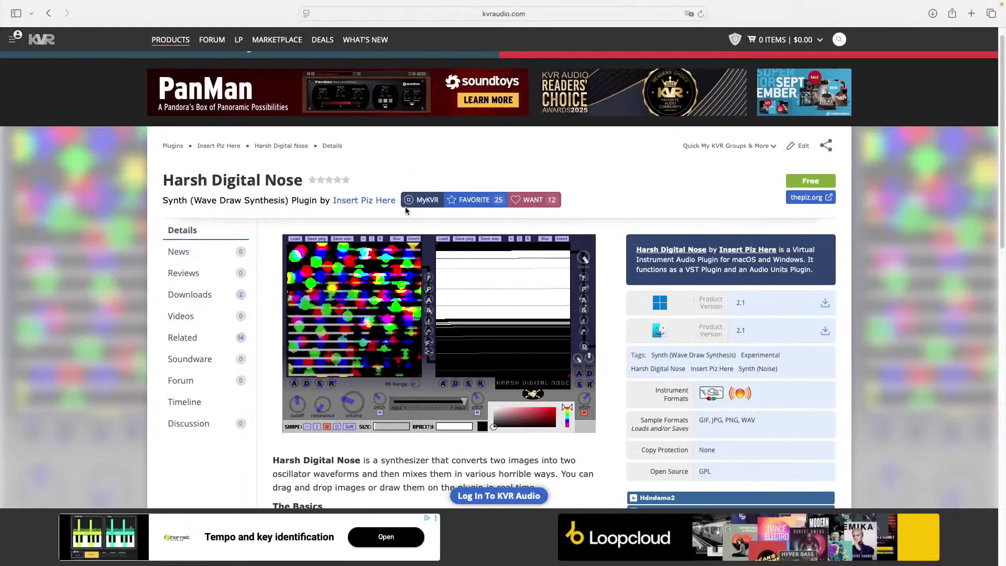
click(419, 16)
text(d)
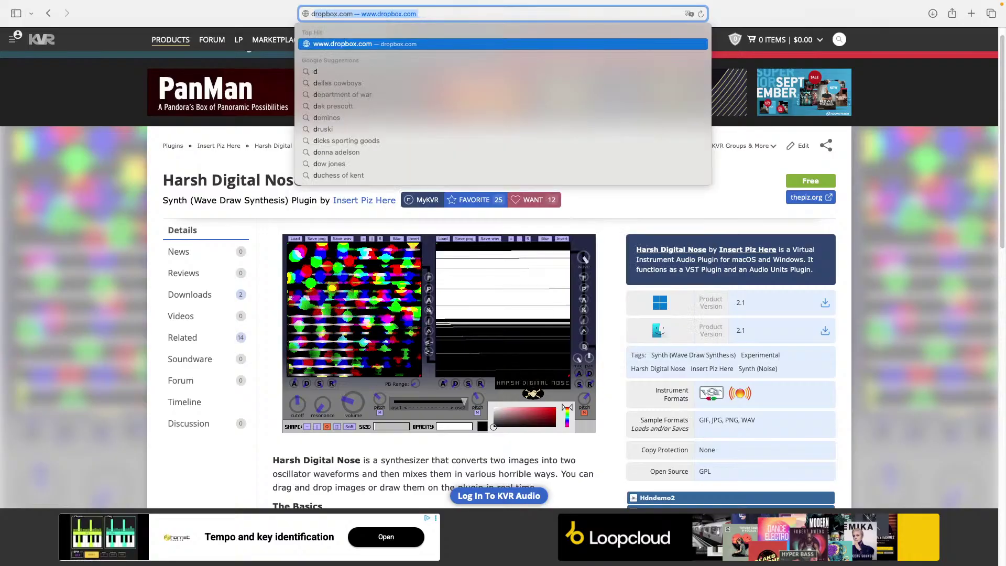
key(BackSpace)
key(BackSpace)
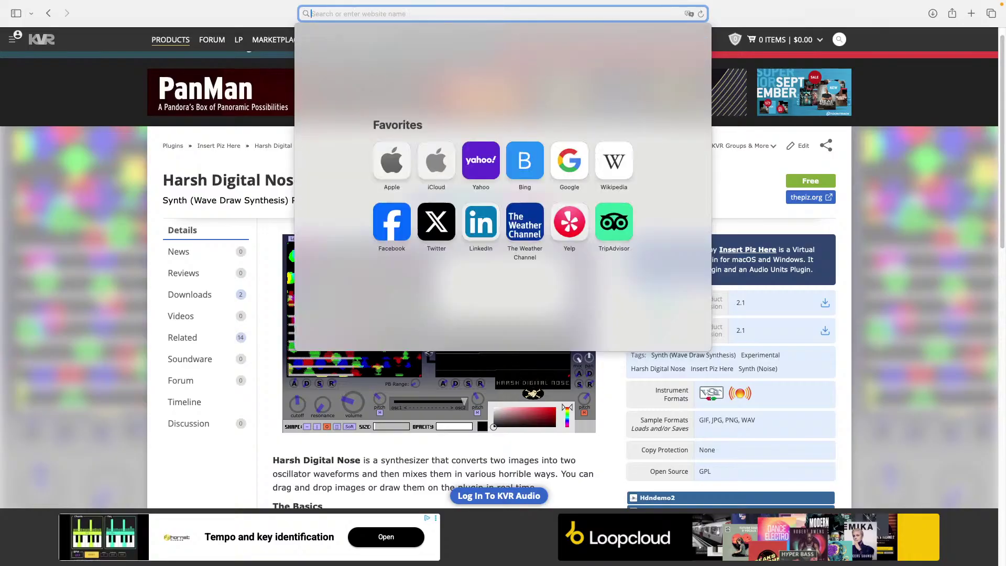
text(VST 3 )
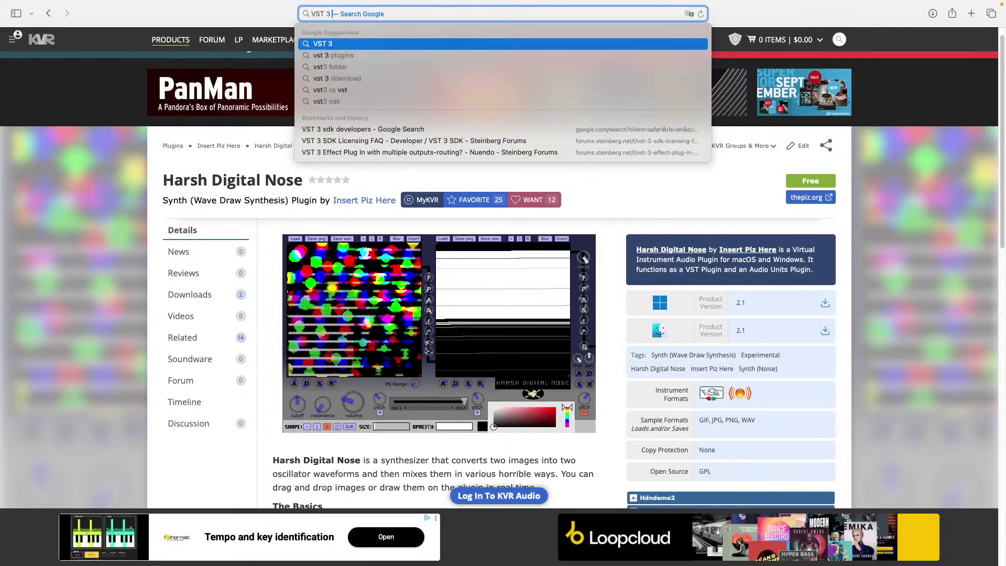
text(digital)
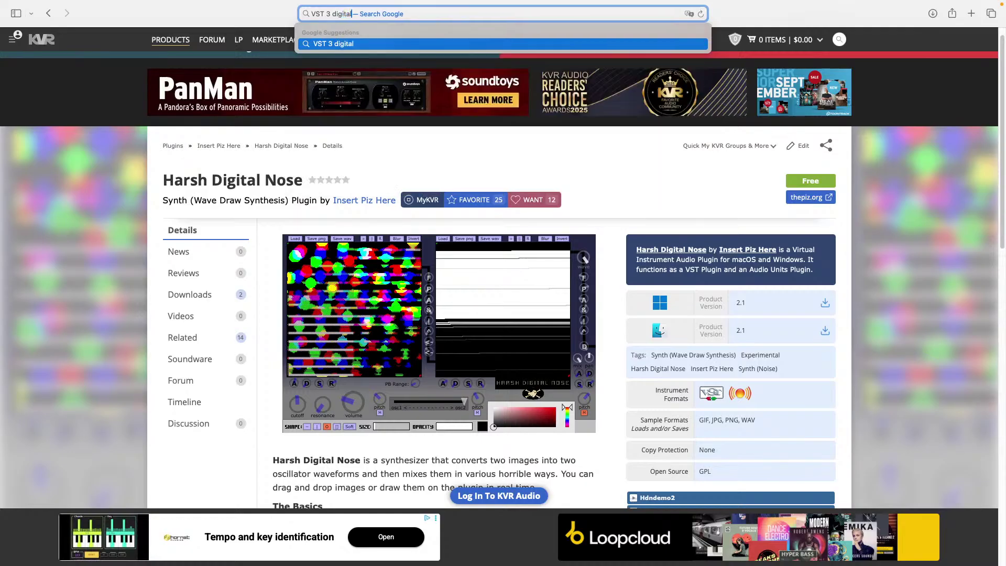
text( performer)
key(Return)
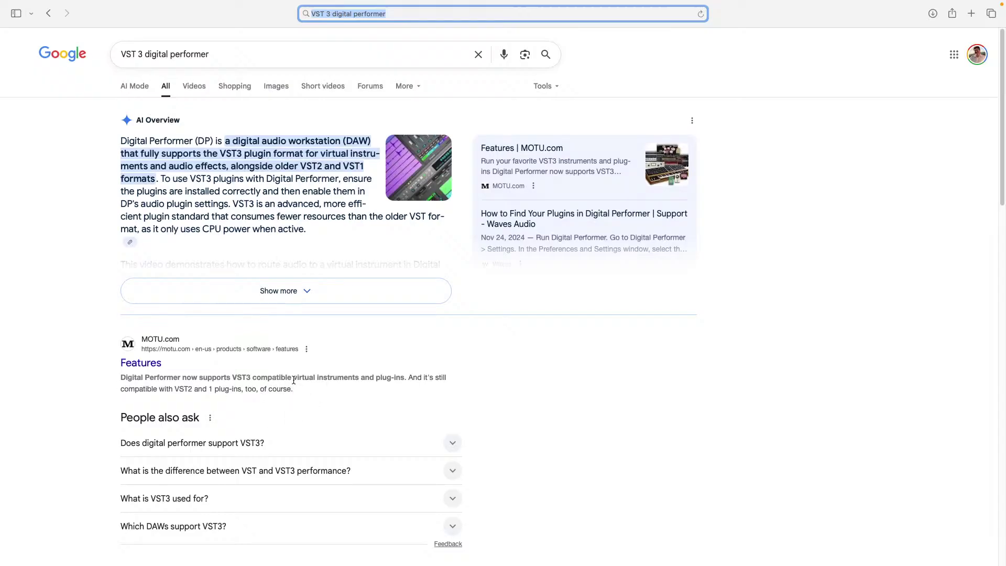
Switch back to Cubase, close the Groove Agent SE window and return the playhead to the project start.
key(super+Tab)
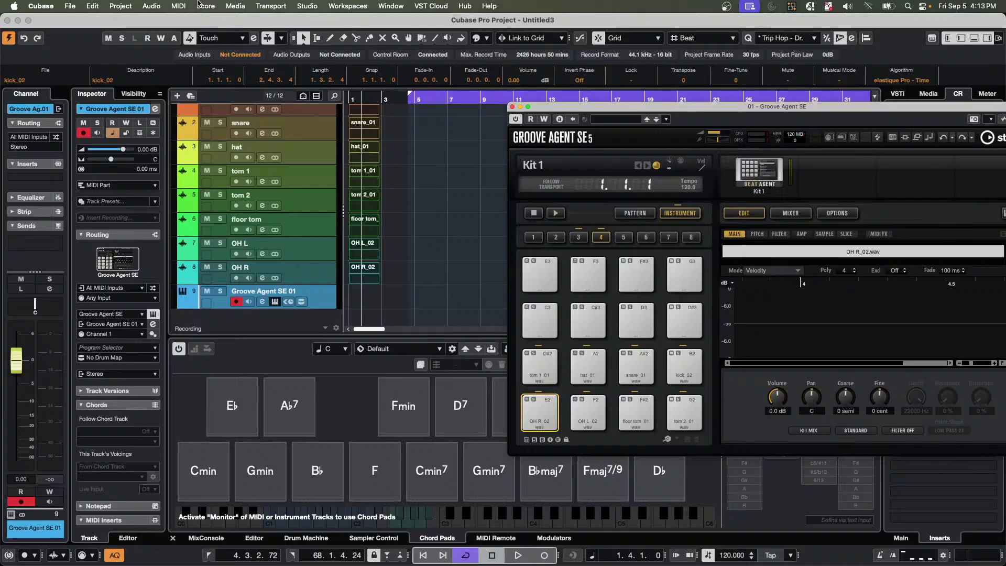
click(512, 107)
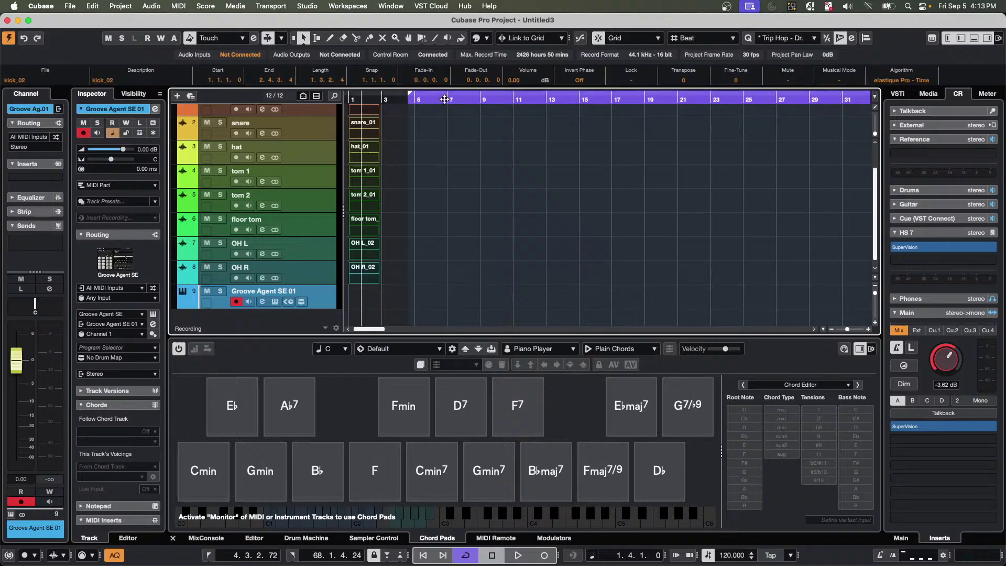
key(Home)
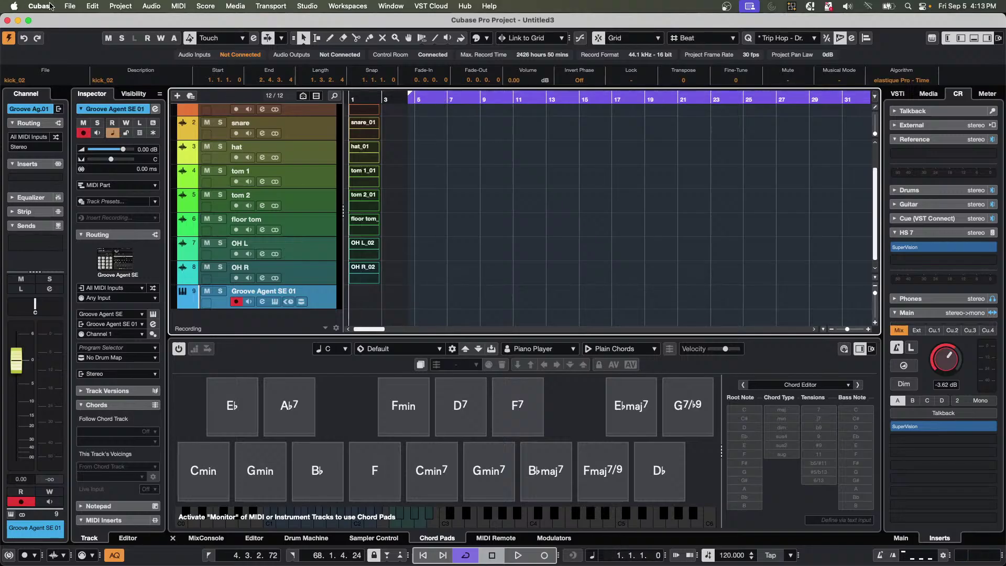
click(76, 6)
mouse_move(108, 230)
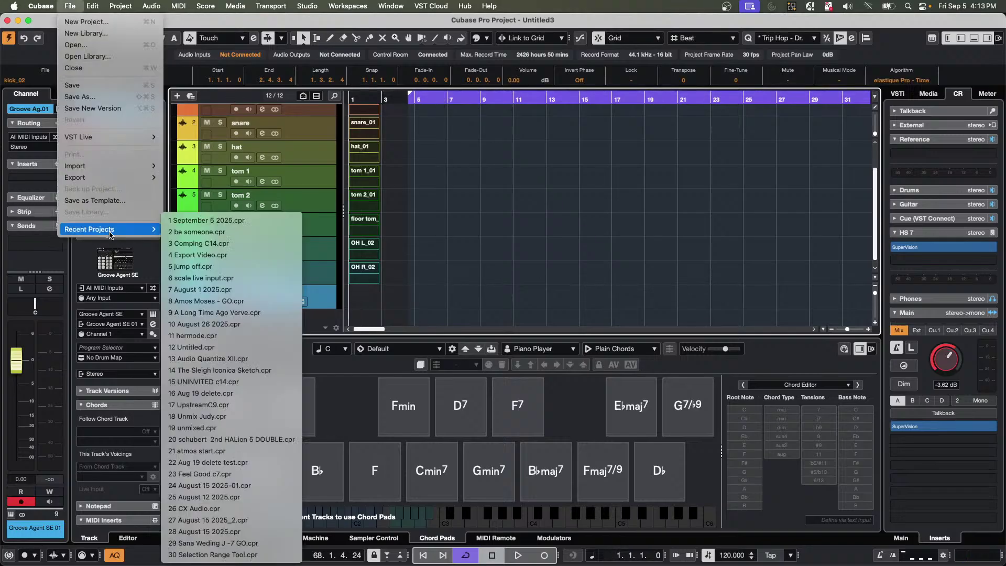
mouse_move(391, 5)
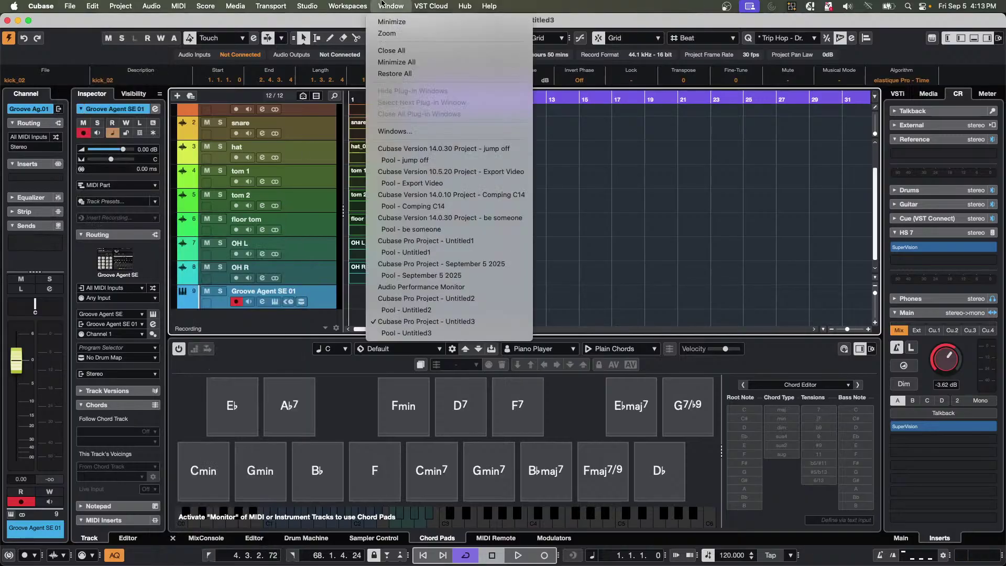
click(482, 302)
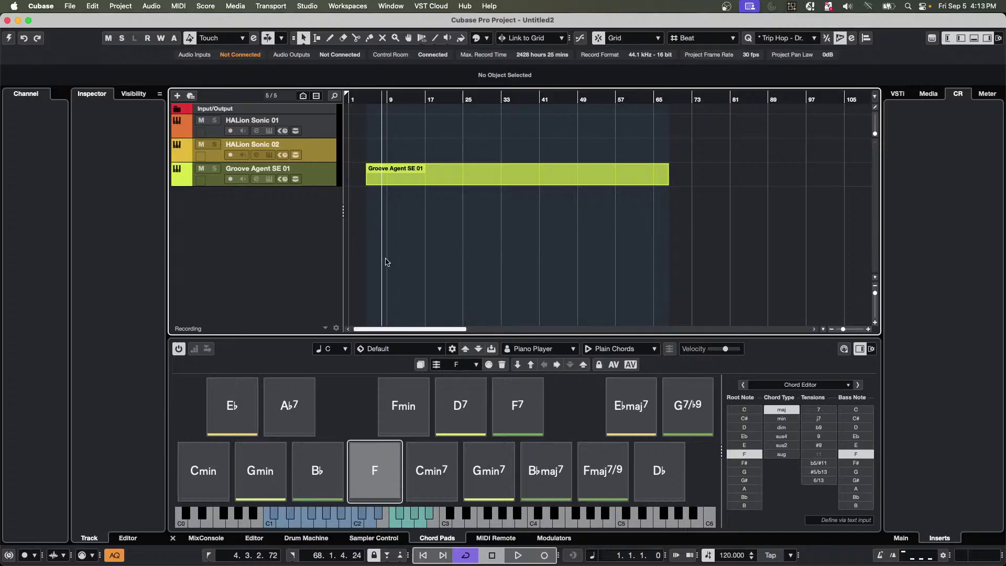
click(403, 6)
click(441, 321)
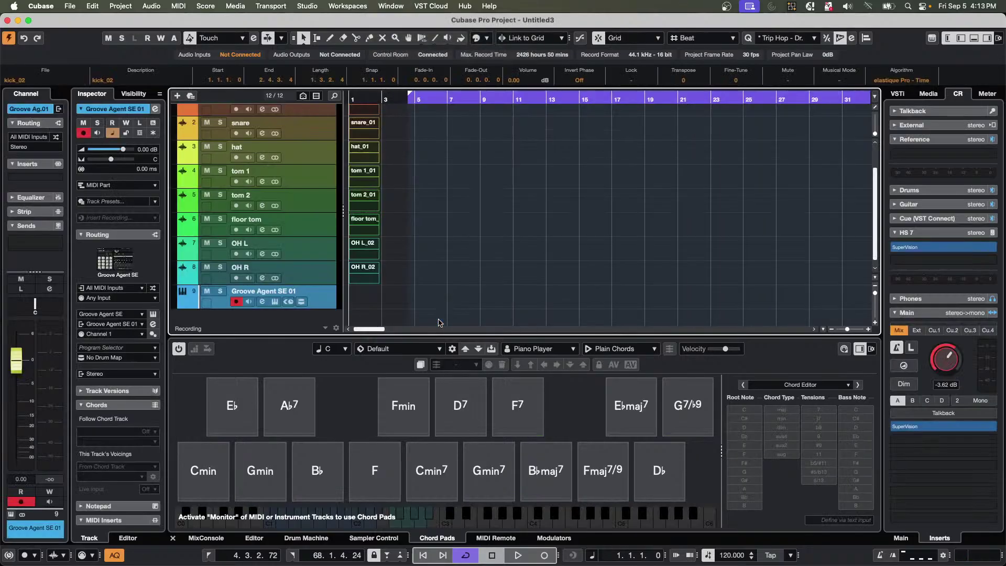
Bring up and activate the Untitled1 project, and open its "9 What Can I Say" clip in the editor with the Definition settings shown.
click(391, 6)
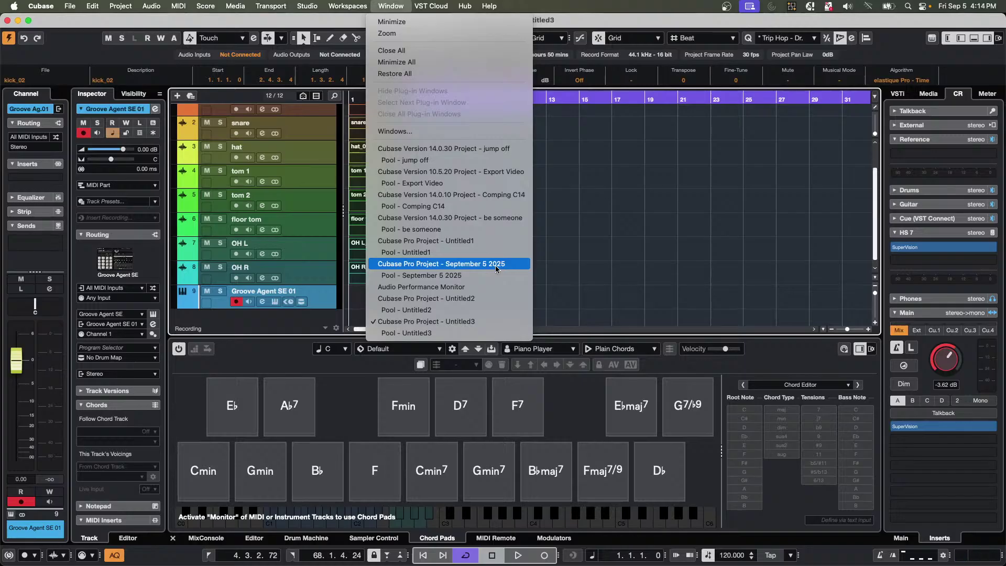
click(495, 244)
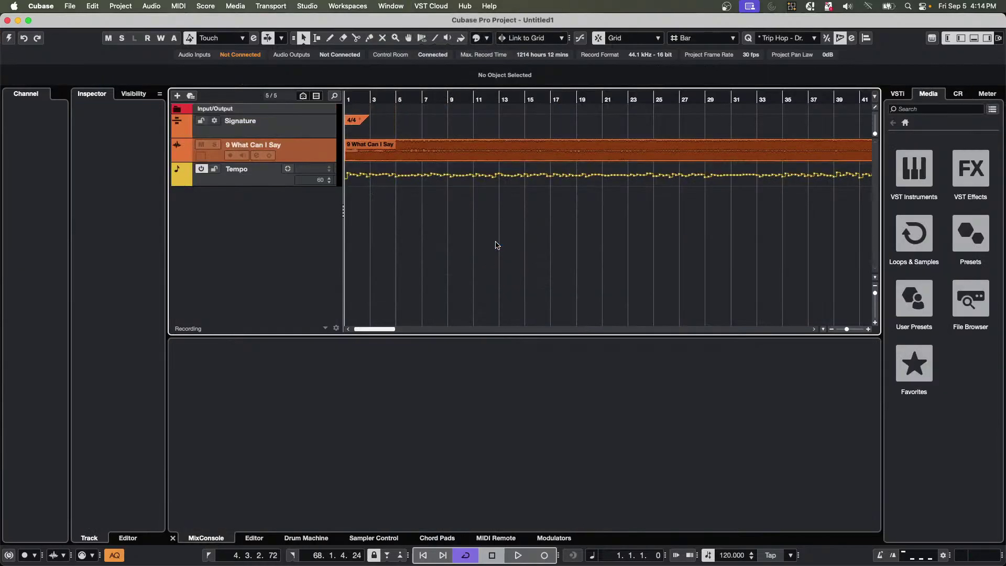
click(493, 155)
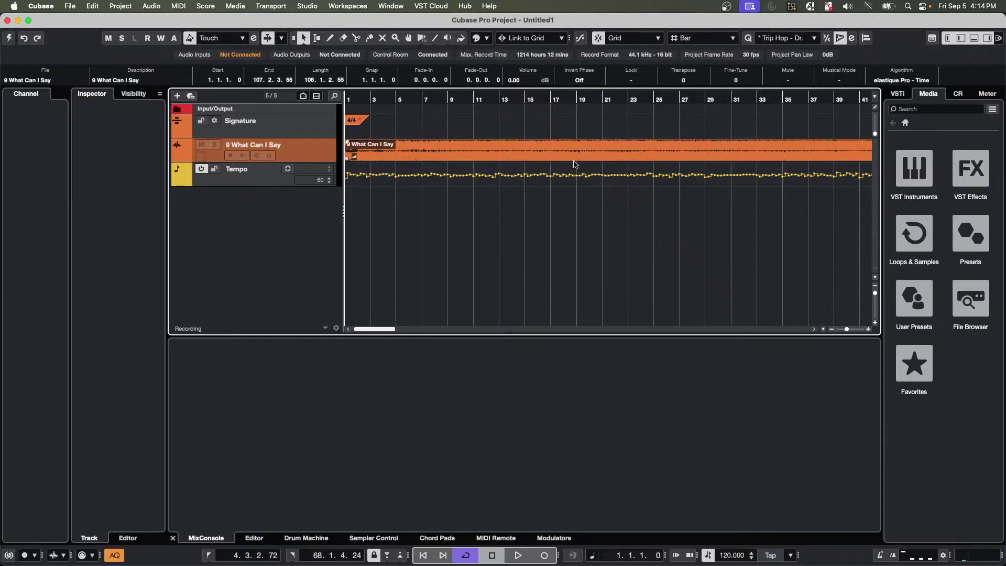
click(8, 37)
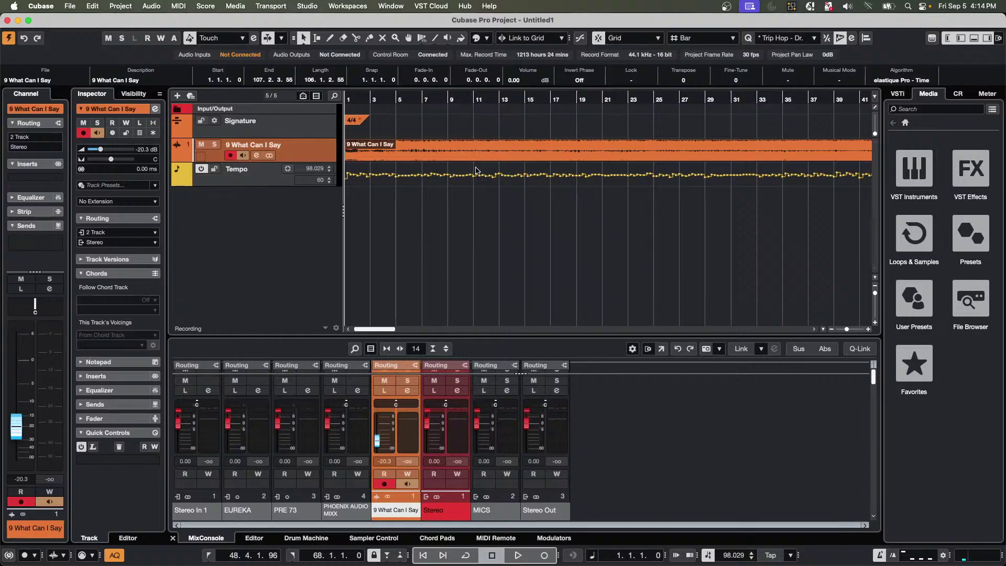
double_click(438, 156)
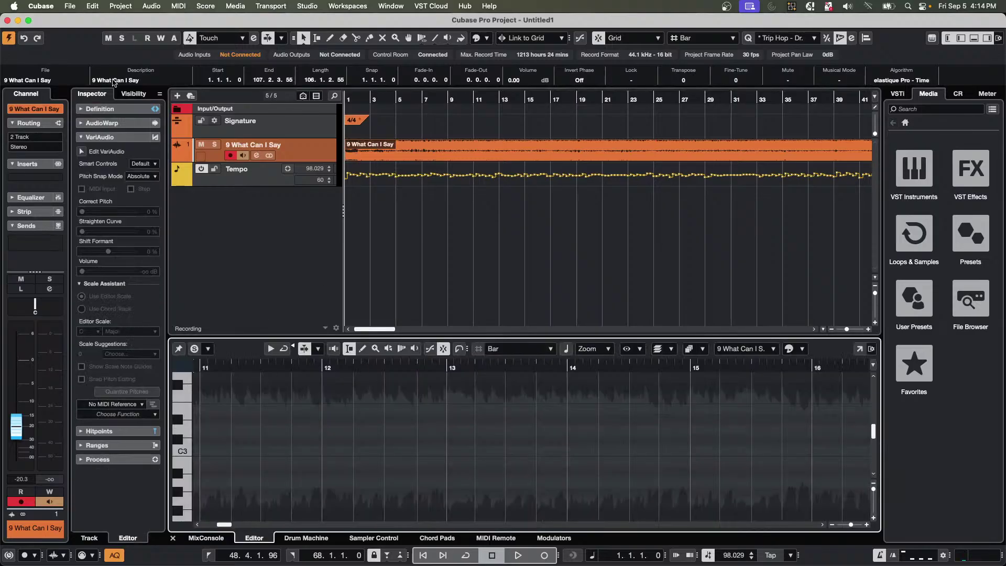
click(120, 108)
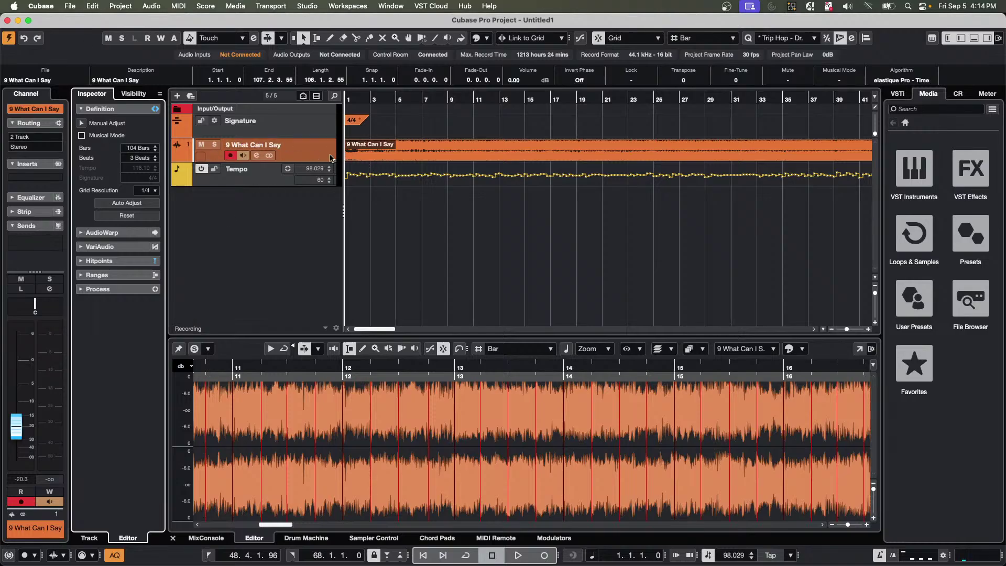
Try to assign the WaveLab ARA extension to the "9 What Can I Say" track.
click(310, 159)
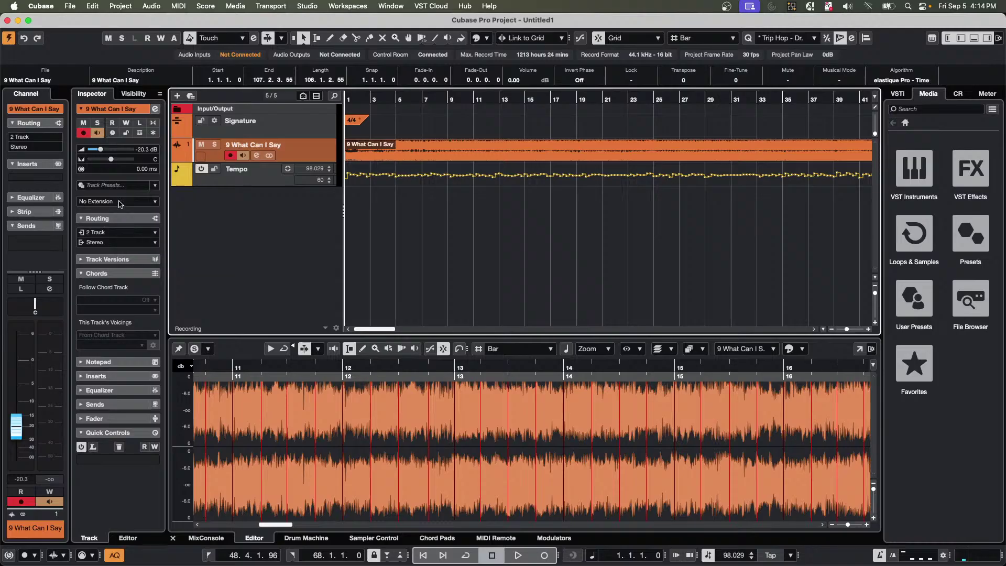
click(119, 202)
click(113, 232)
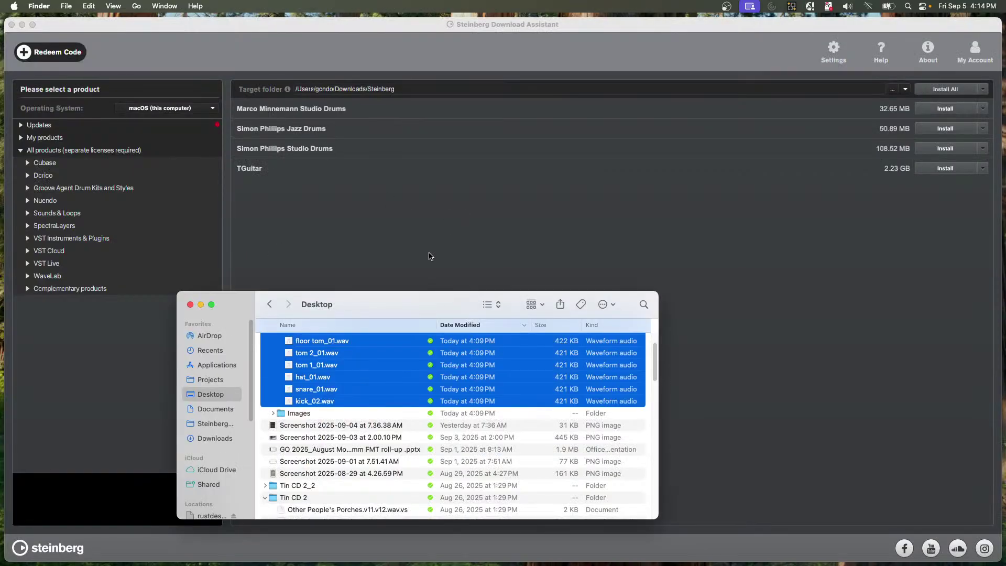
Reopen Cubase after the crash, keeping the current program preferences.
mouse_move(429, 564)
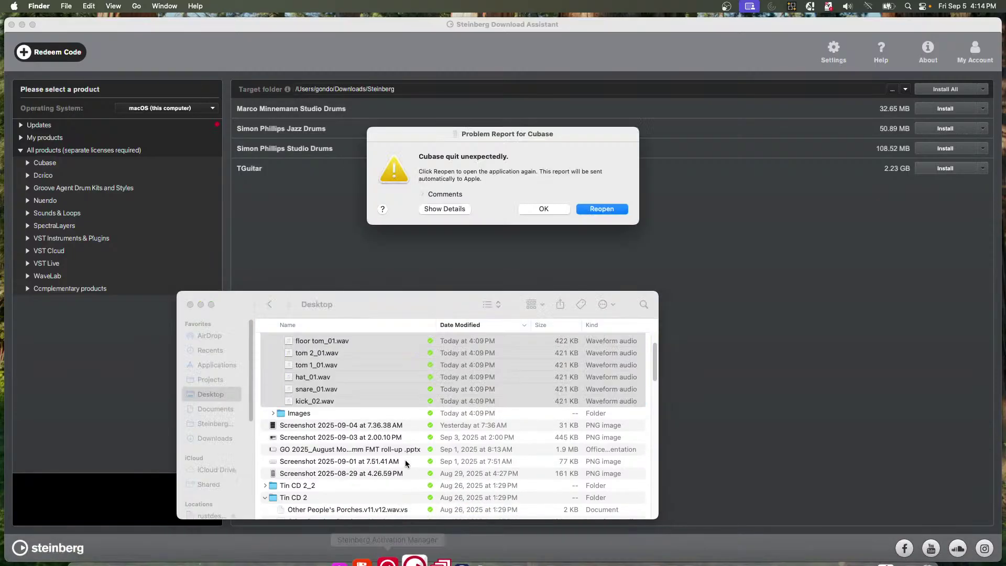
key(super+Tab)
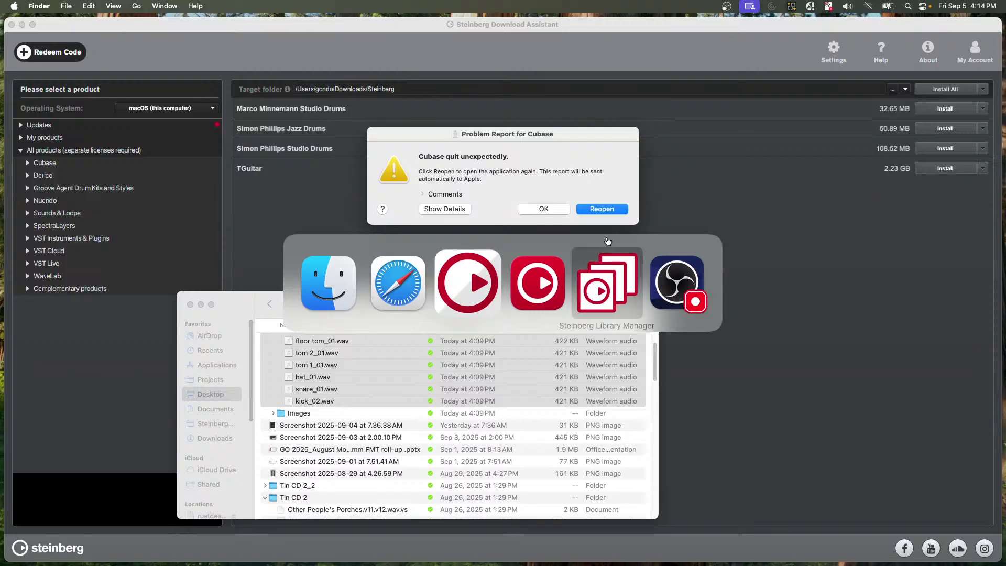
key(Escape)
click(600, 209)
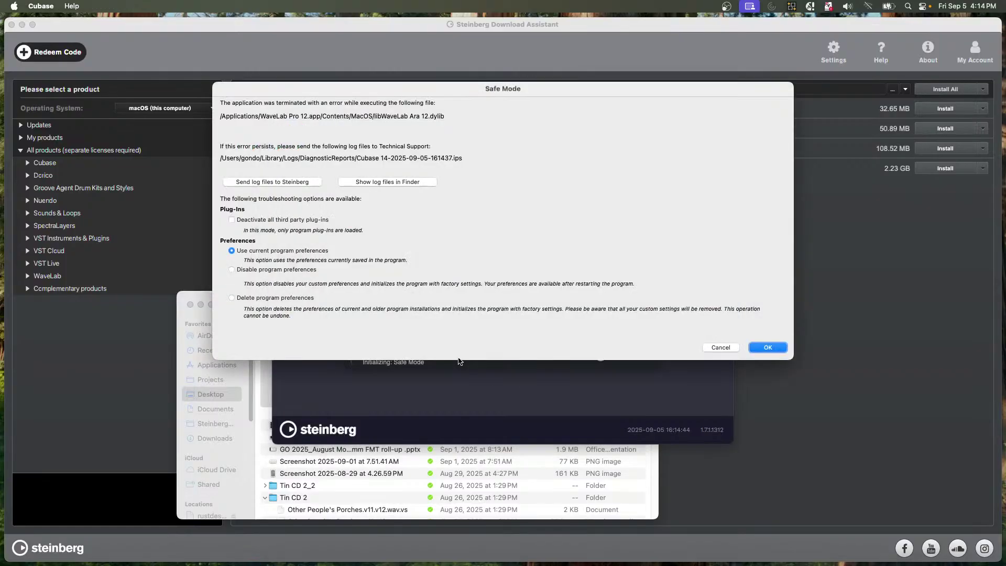
click(768, 347)
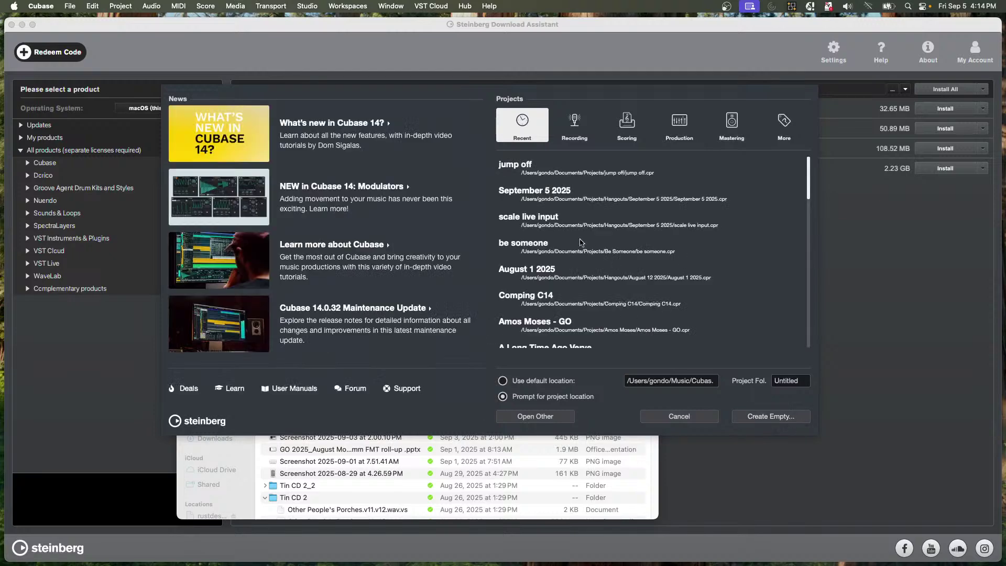
Open the recent project "jump off", leave its missing files unresolved and bring the vocal ad-lib clips on Audio 06 into view.
double_click(528, 171)
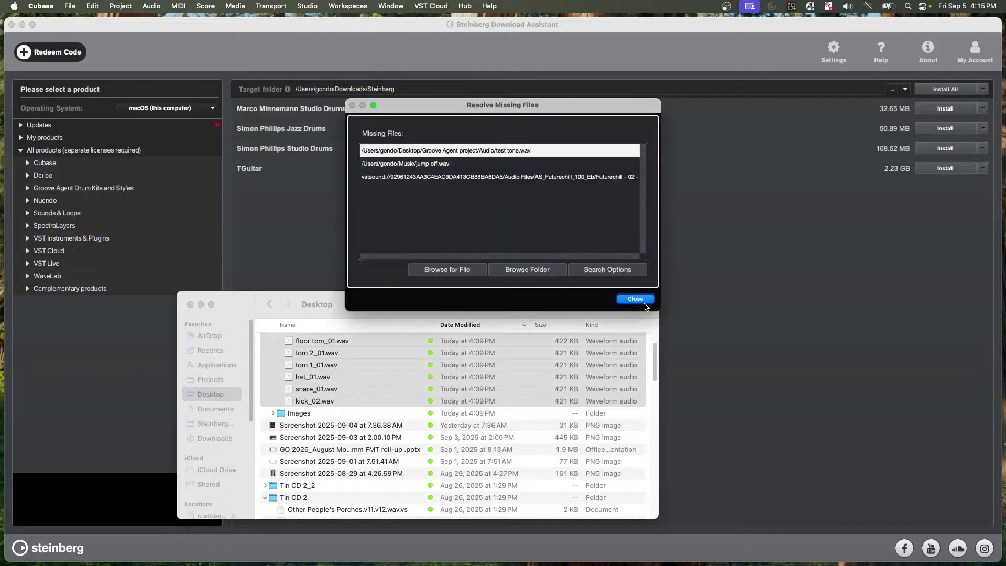
click(645, 302)
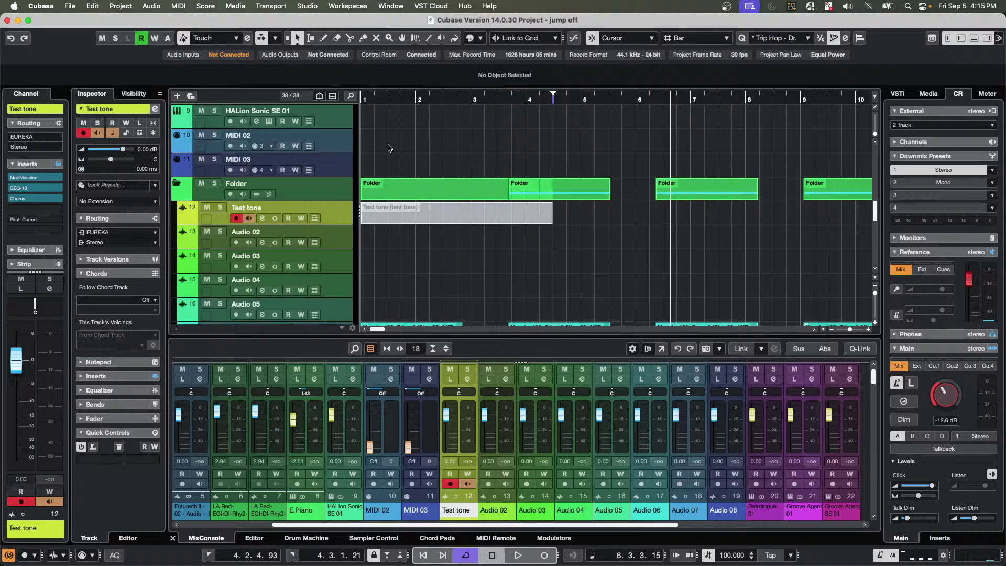
scroll(380, 202, down, 4)
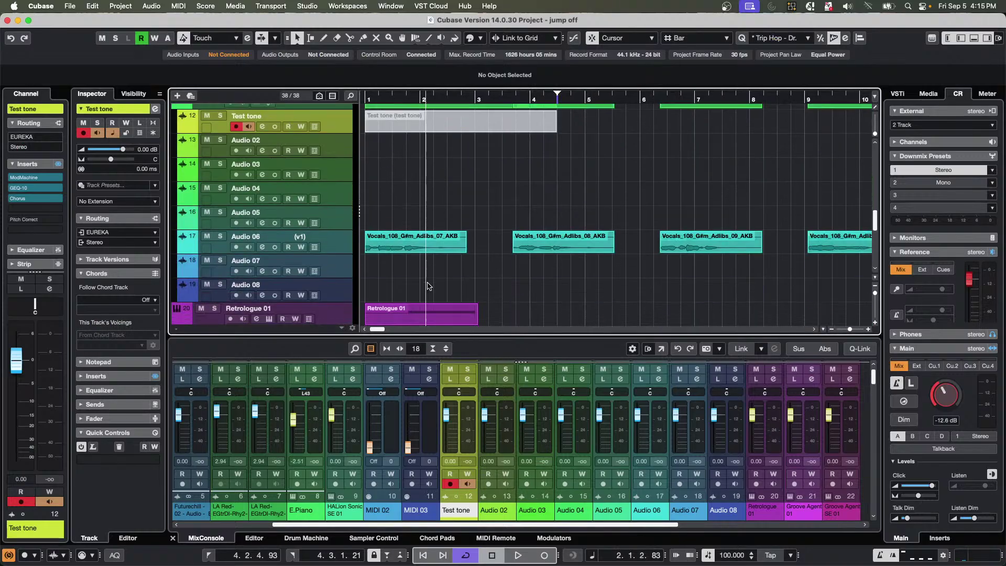
Find the 02 135 Drums clip on the Futurechill track and open it in the sample editor.
scroll(425, 283, down, 2)
scroll(419, 262, up, 1)
scroll(421, 241, up, 9)
click(425, 190)
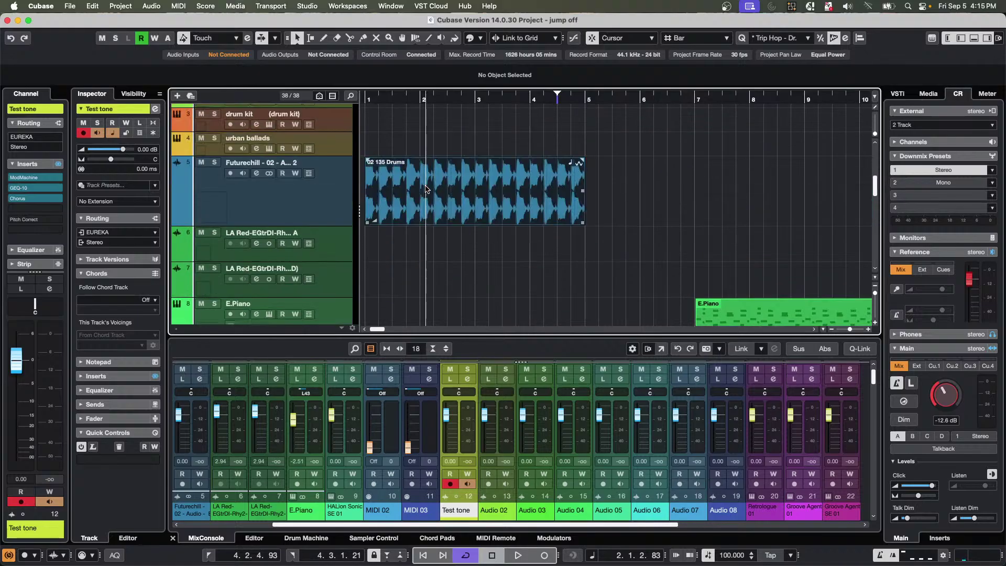
click(115, 203)
click(127, 233)
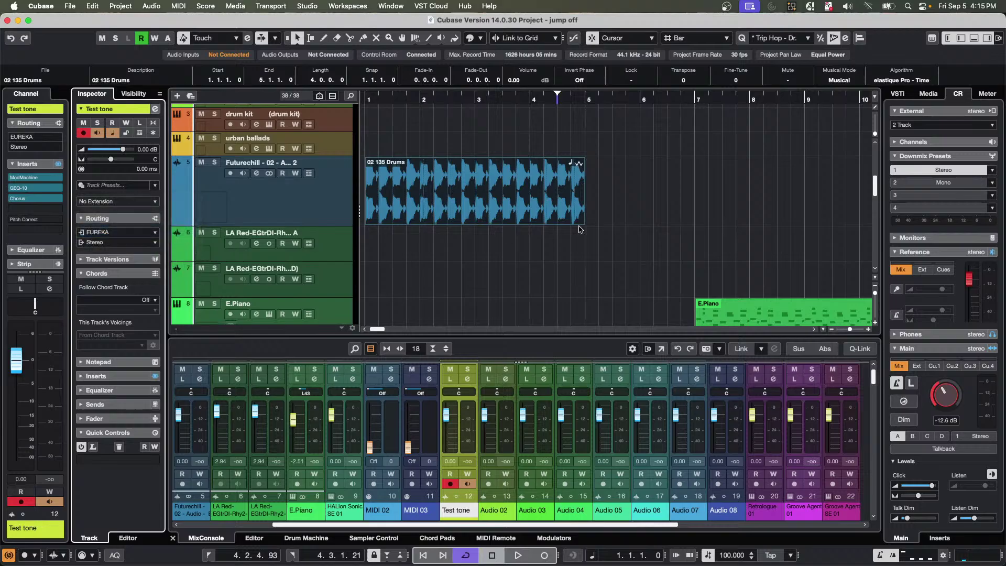
double_click(472, 213)
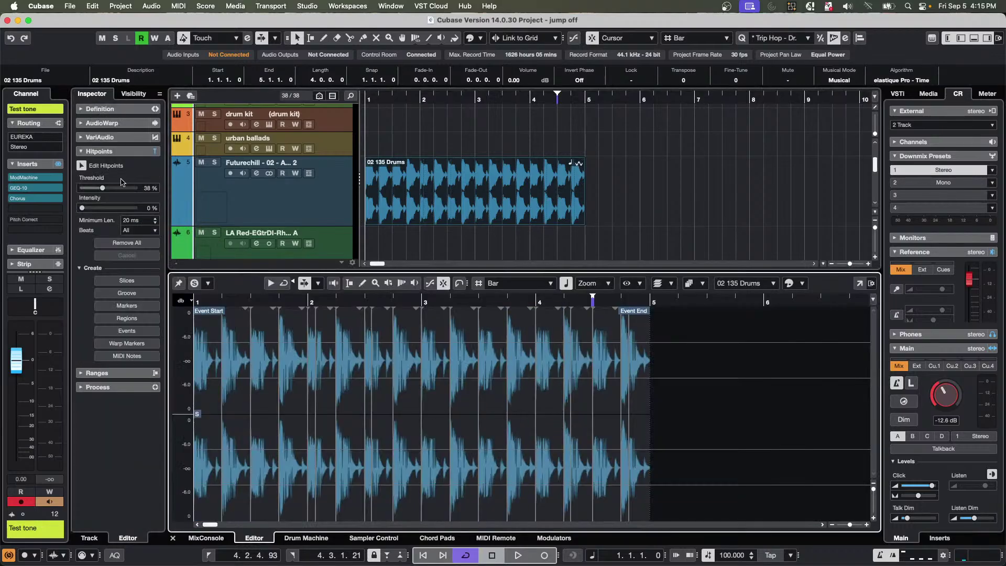
Assign the WaveLab extension to the Futurechill track and open its 02 135 Drums clip in the WaveLab editor.
click(331, 211)
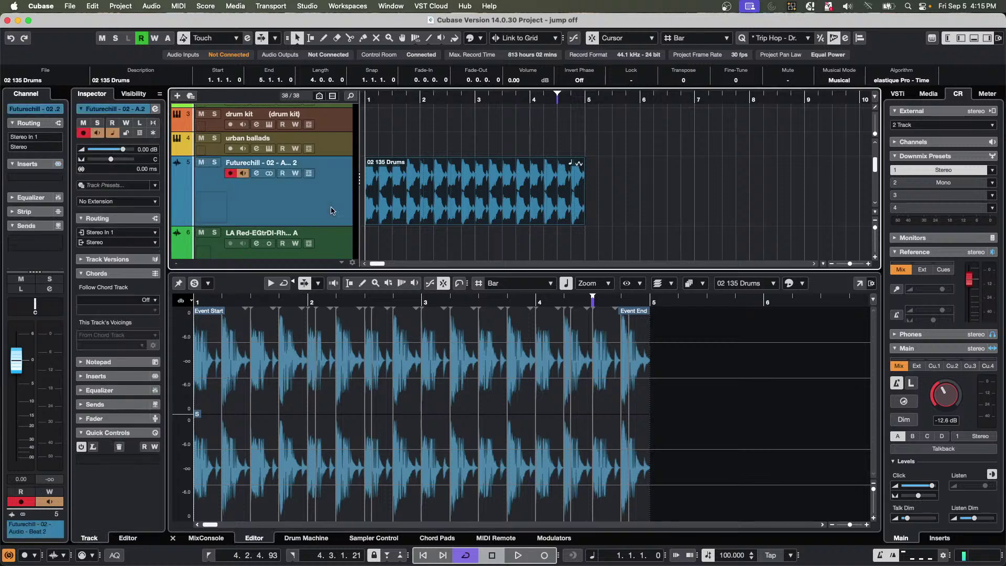
click(124, 198)
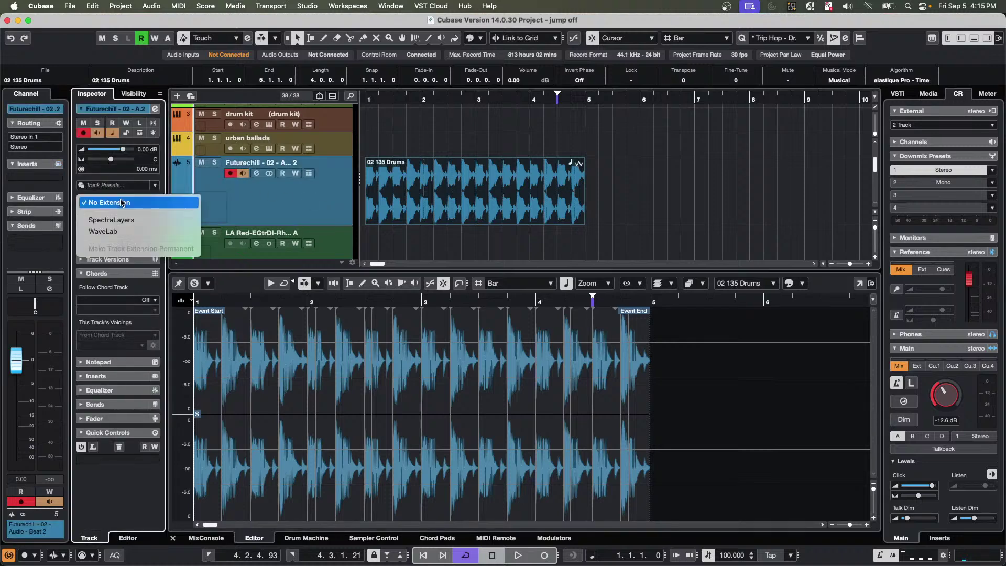
click(126, 229)
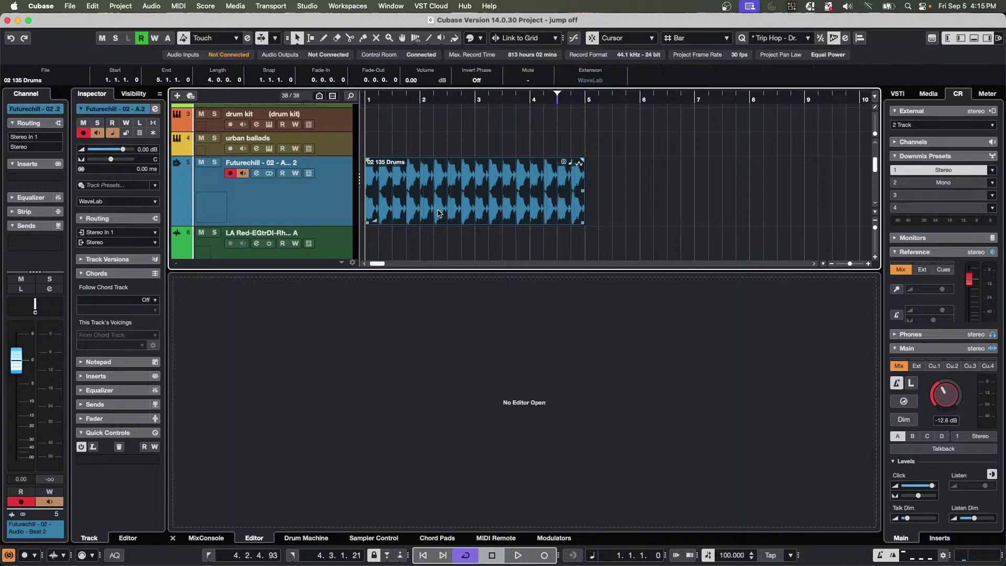
double_click(440, 213)
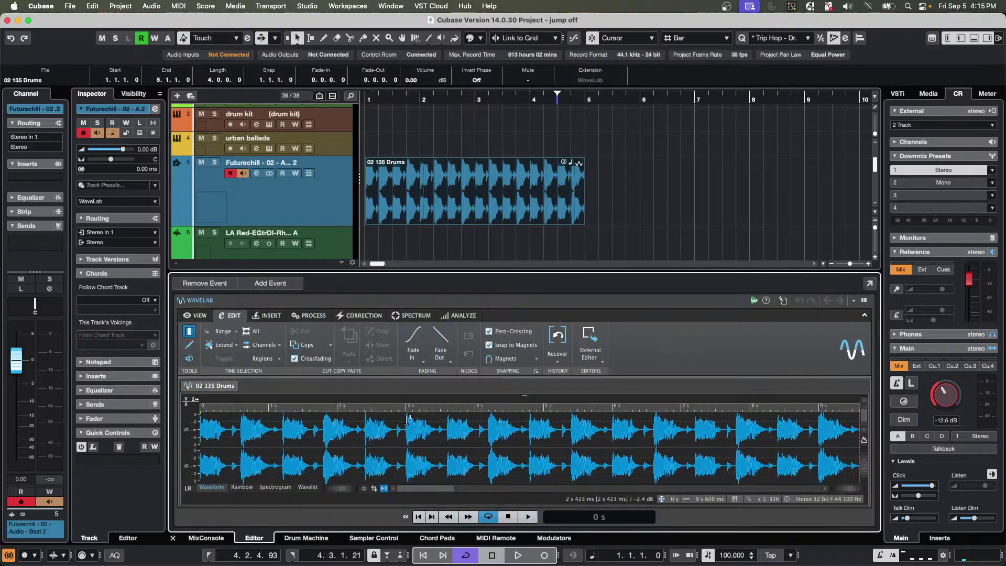
Show the WaveLab editor in a separate maximized window and set the waveform display to mid/side.
click(870, 283)
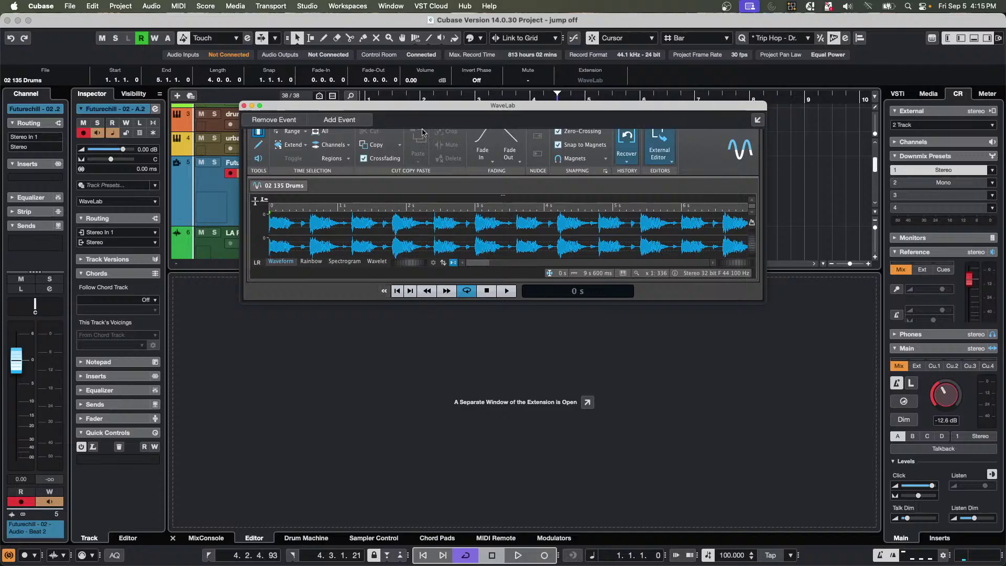
click(260, 107)
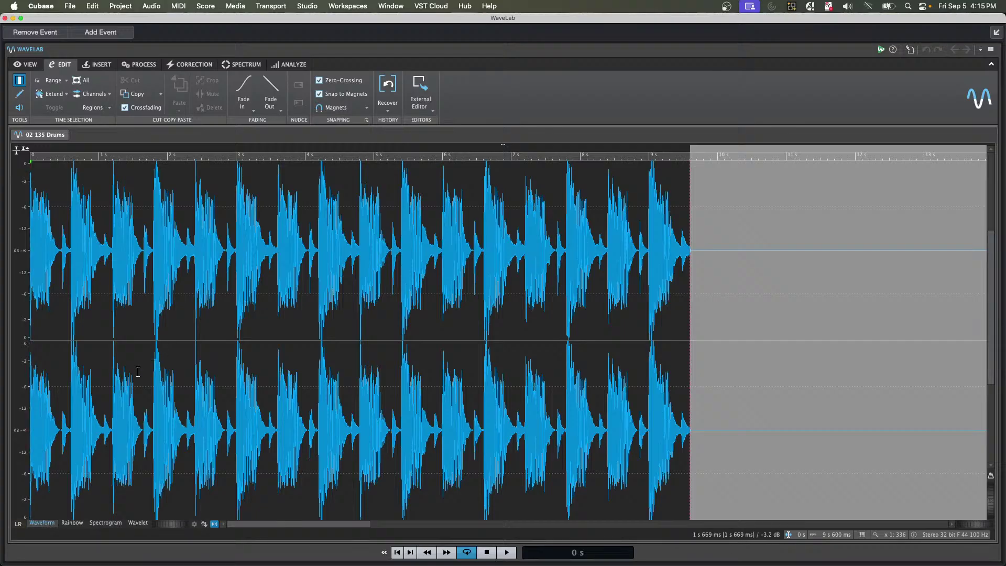
click(18, 524)
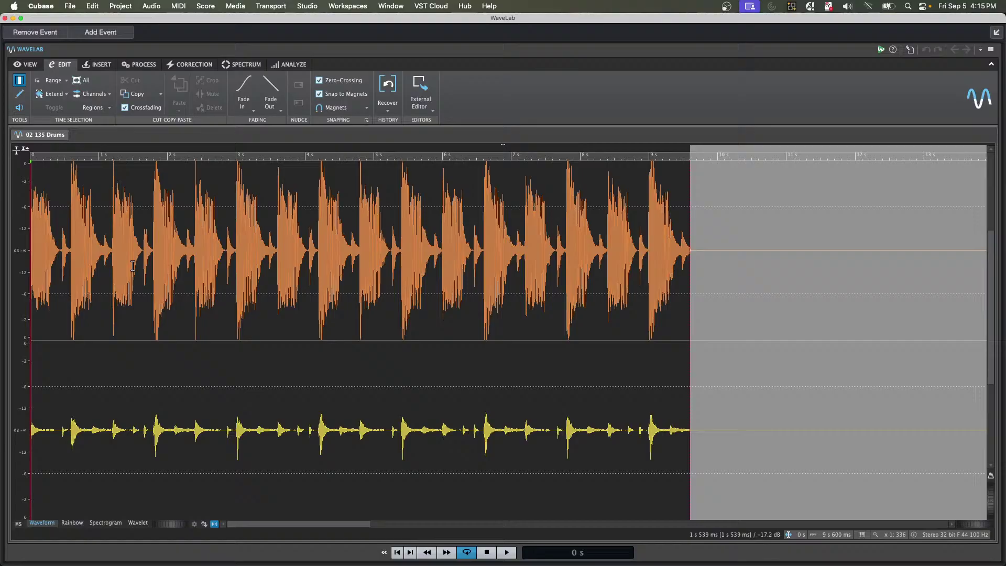
click(18, 524)
click(17, 524)
Select the side channel over the full length of 02 135 Drums and look over the Level normalizing presets without applying one.
drag(162, 430, 537, 461)
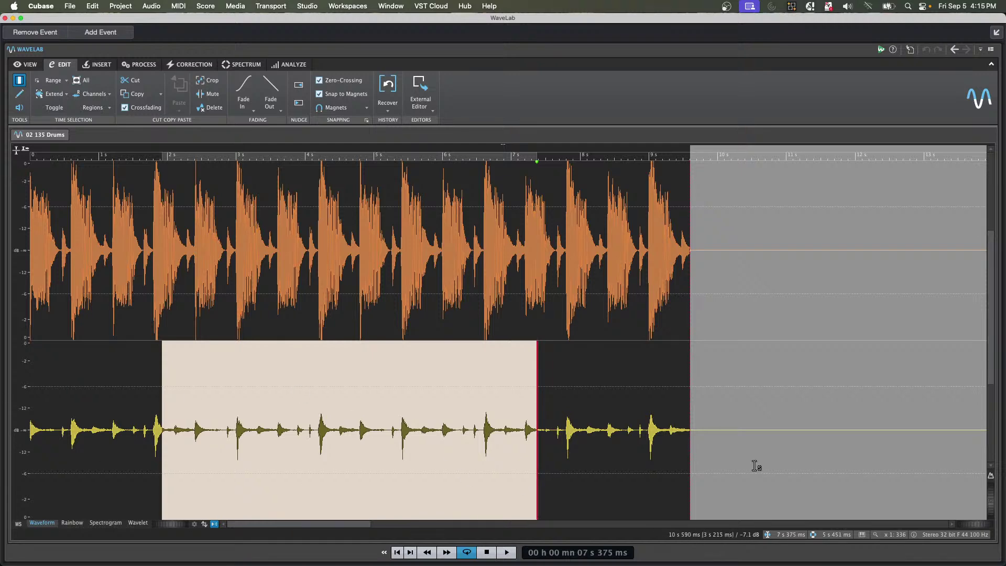
click(693, 449)
drag(693, 450, 11, 404)
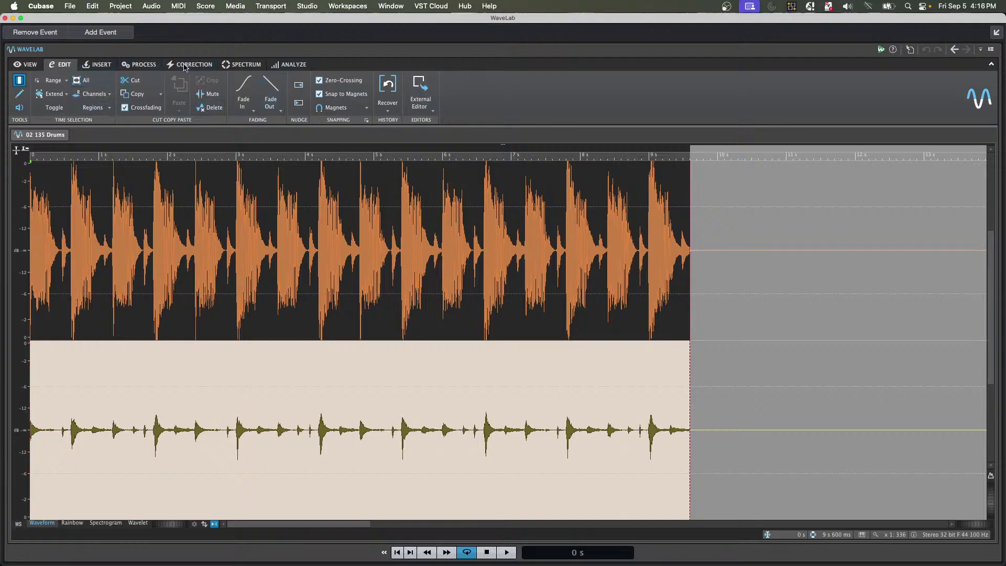
click(140, 64)
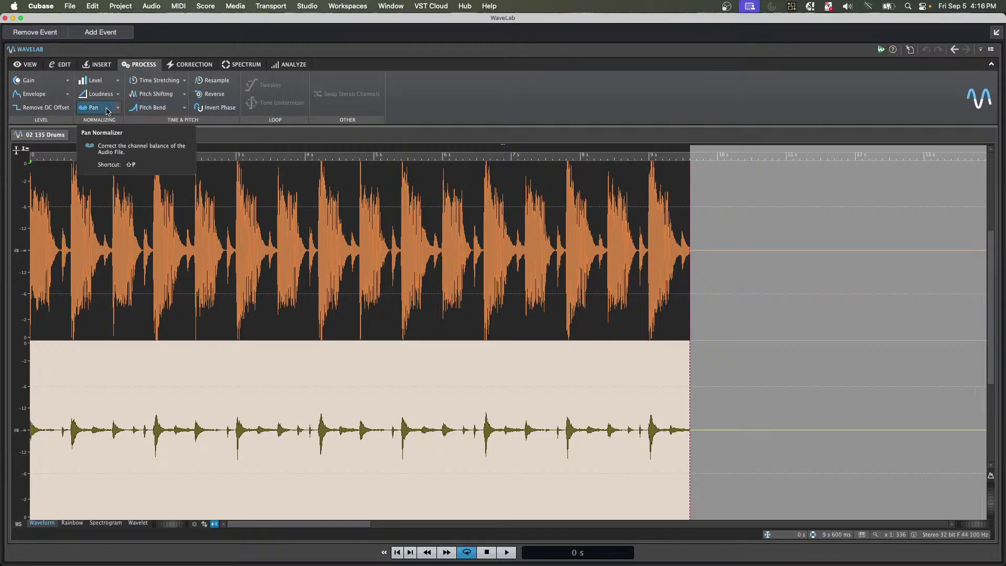
click(117, 80)
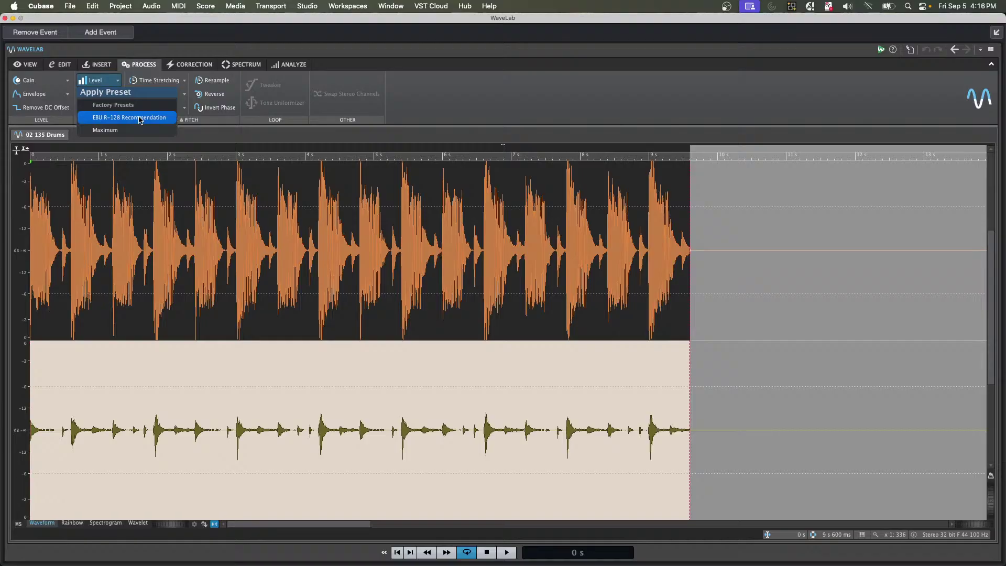
key(Escape)
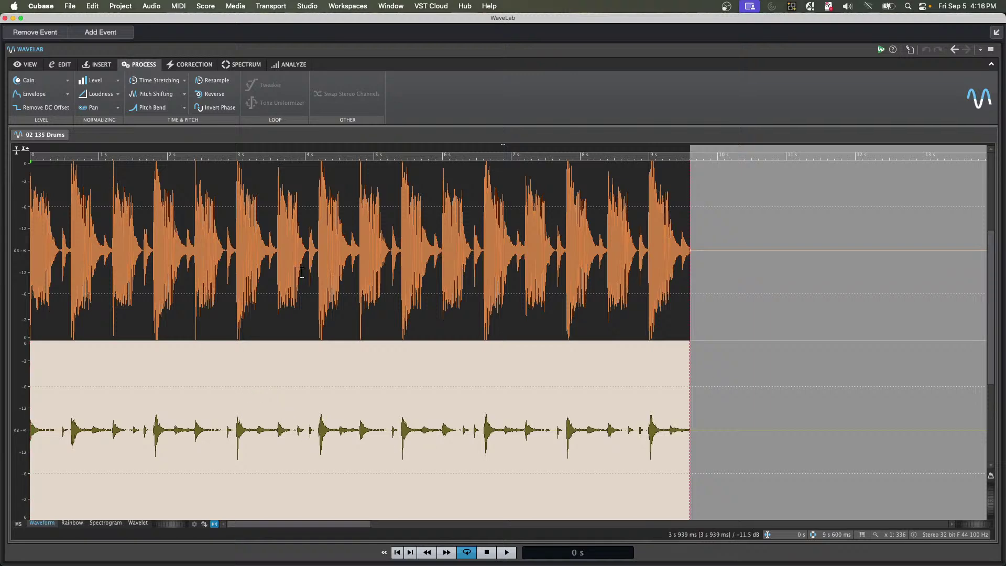
Launch WaveLab Pro 12, allow it access to the Downloads folder and open the recent WaveLab 12 demo project.
key(super+Tab)
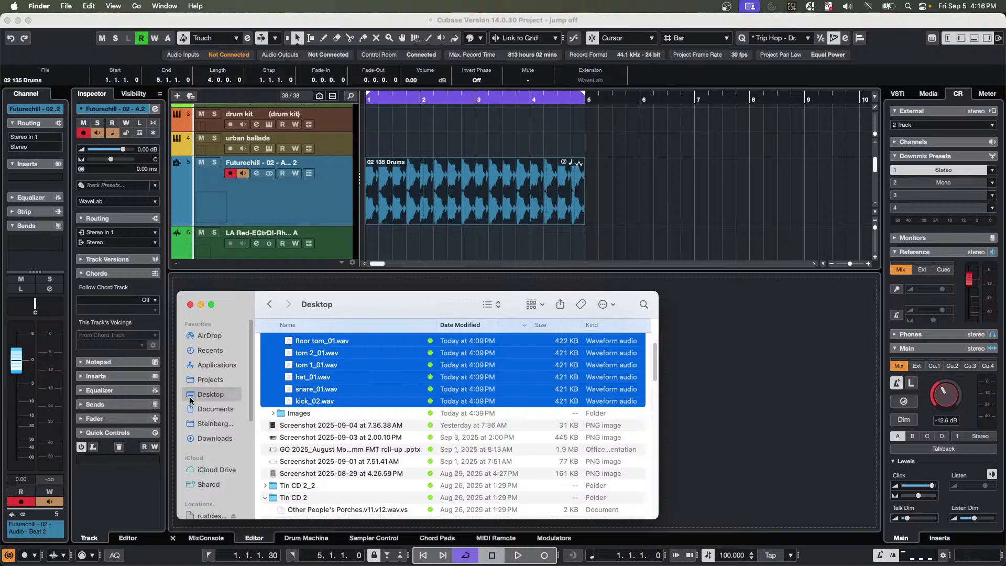
mouse_move(215, 541)
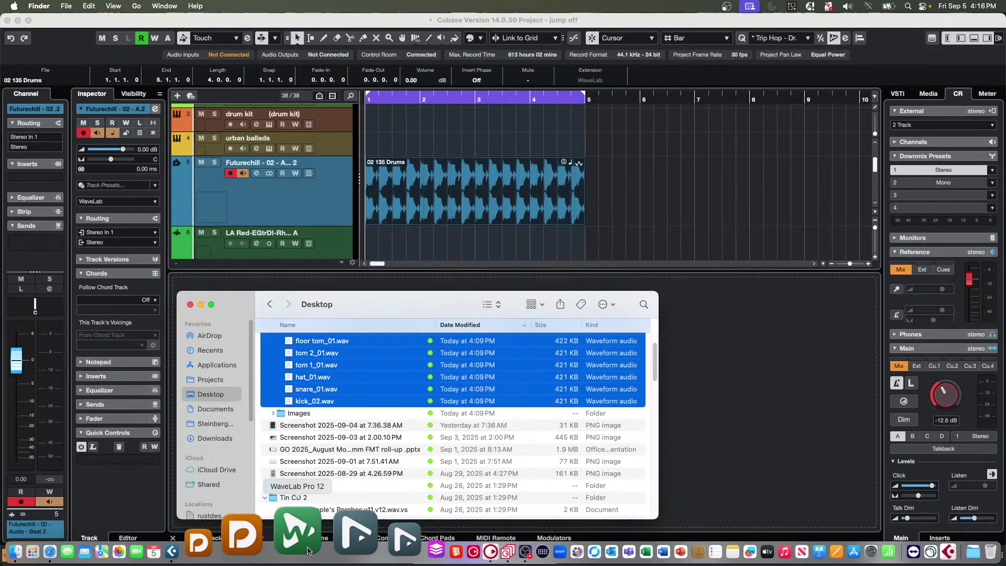
click(298, 536)
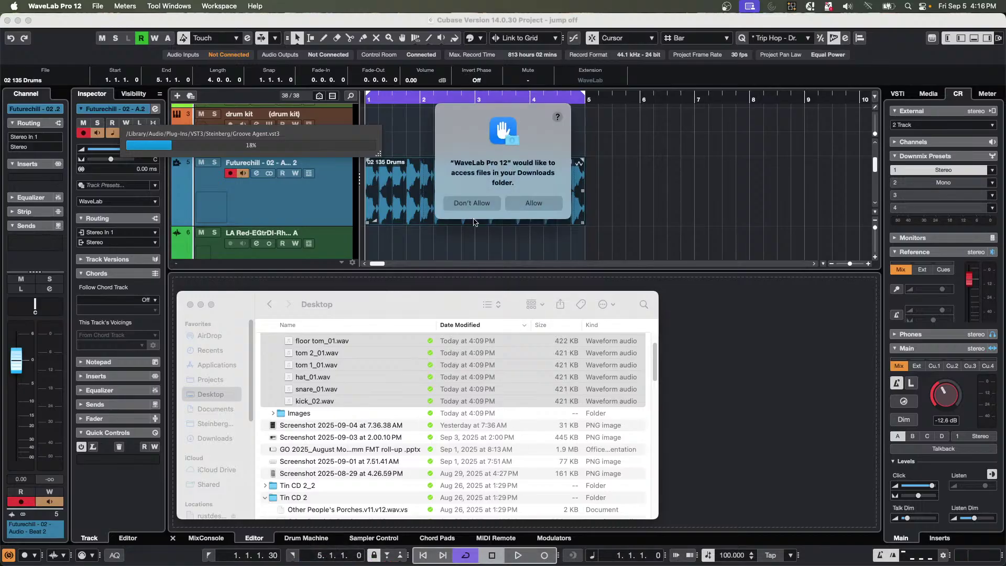
click(539, 203)
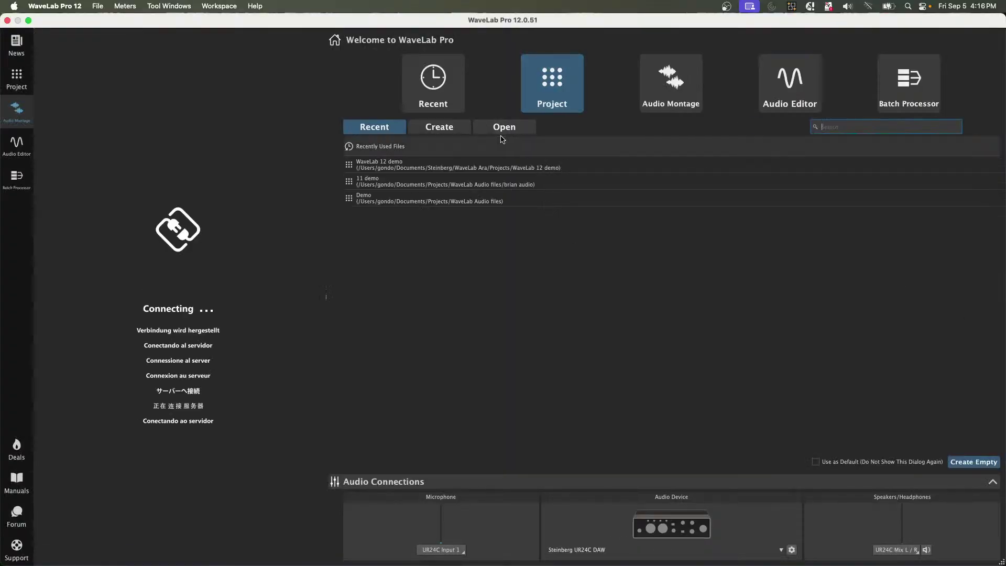
click(463, 164)
double_click(463, 164)
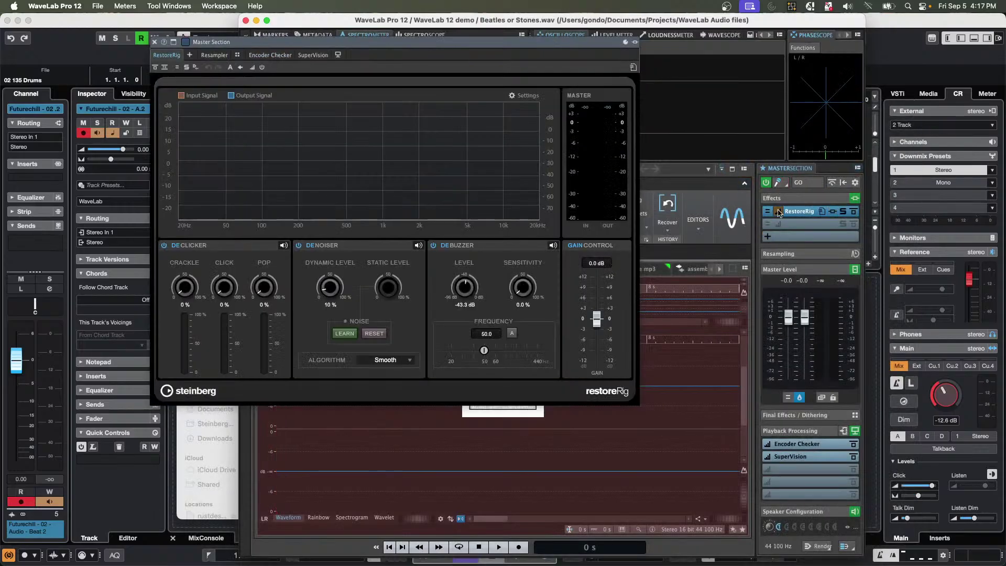
Remove RestoreRig from the Master Section effects, close the plug-in window and expand the project window to full screen.
click(811, 216)
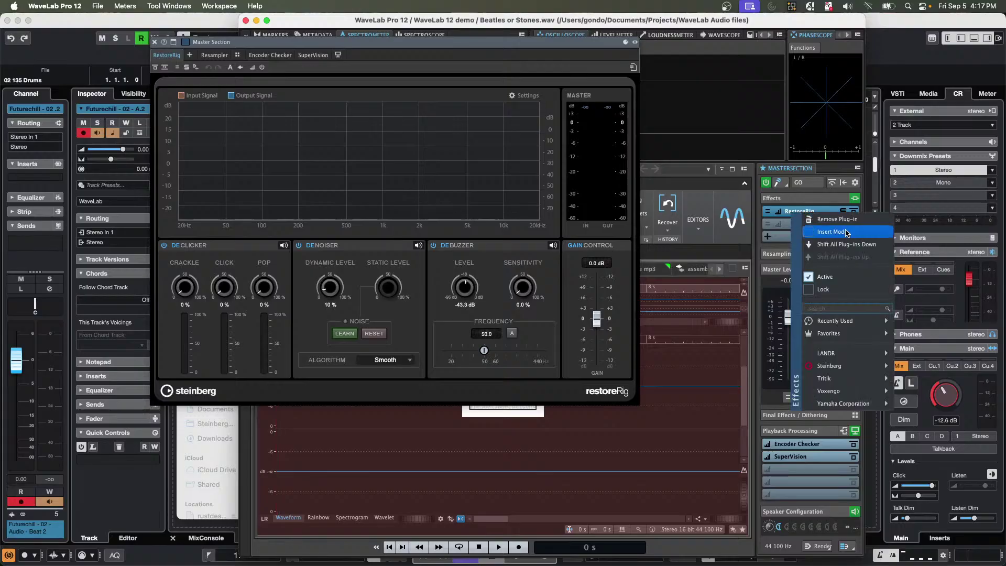
click(816, 216)
click(815, 216)
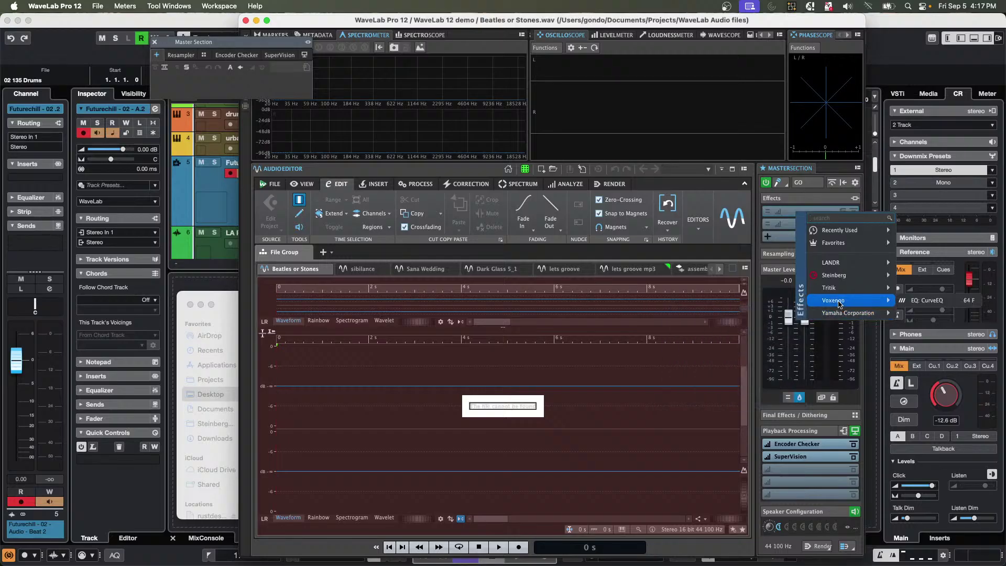
click(154, 43)
click(245, 48)
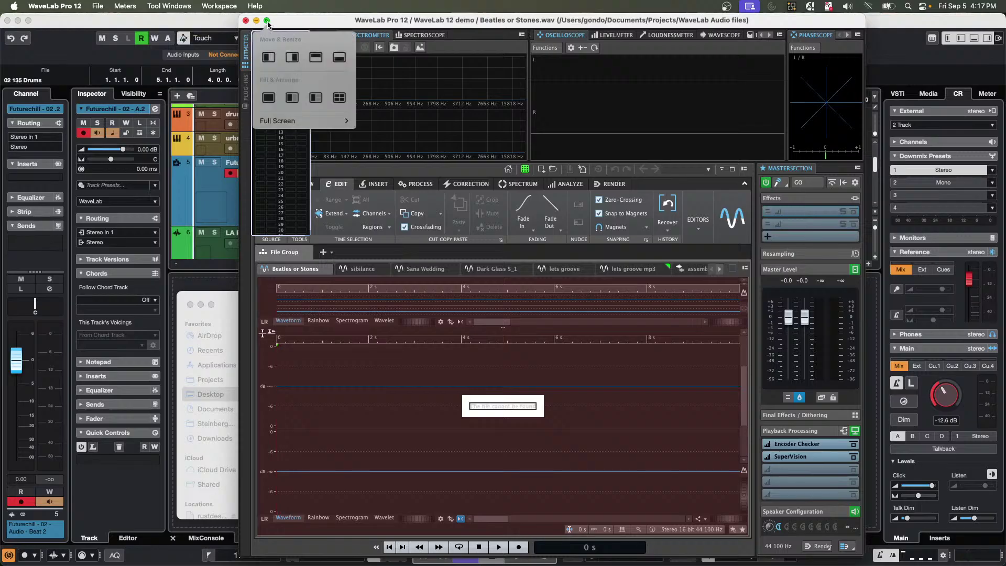
click(268, 21)
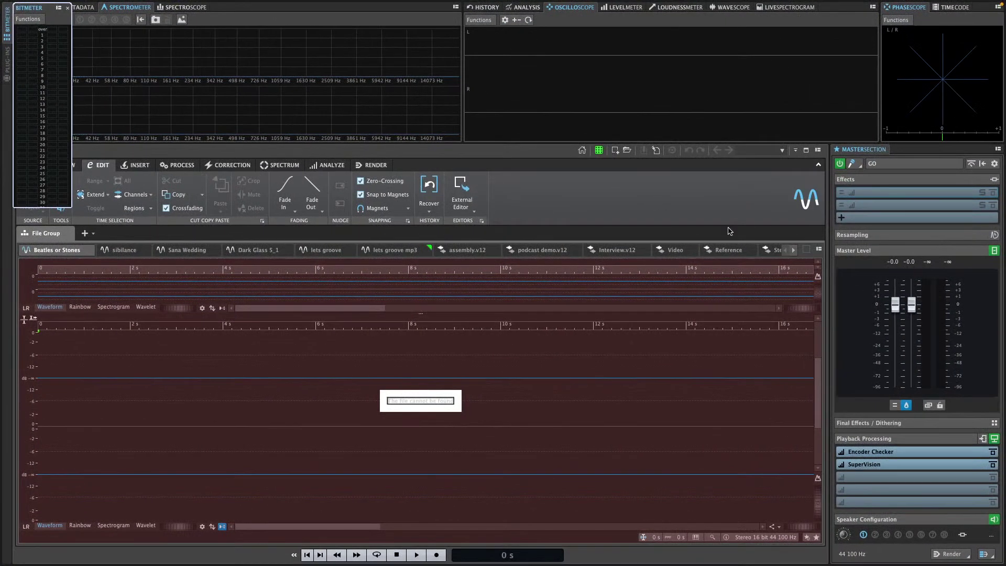
Insert Steinberg's MasterRig in the first Master Section effect slot and show its Channel Processing options.
click(891, 194)
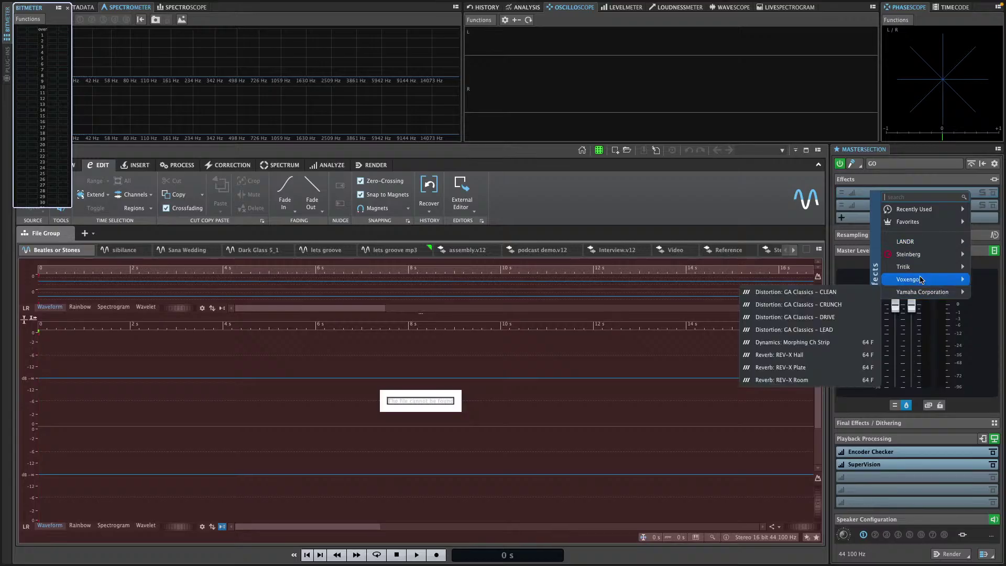
mouse_move(922, 255)
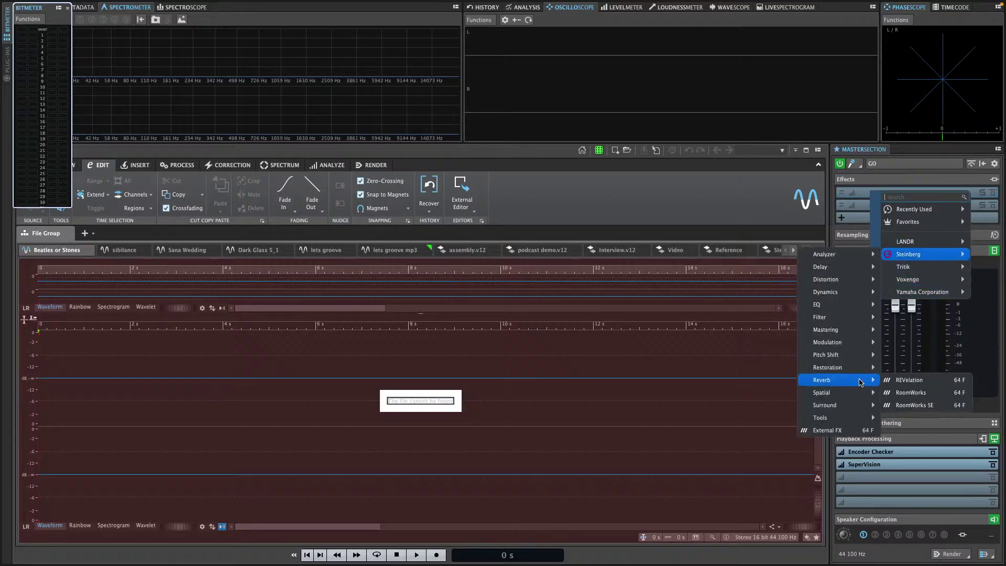
mouse_move(860, 342)
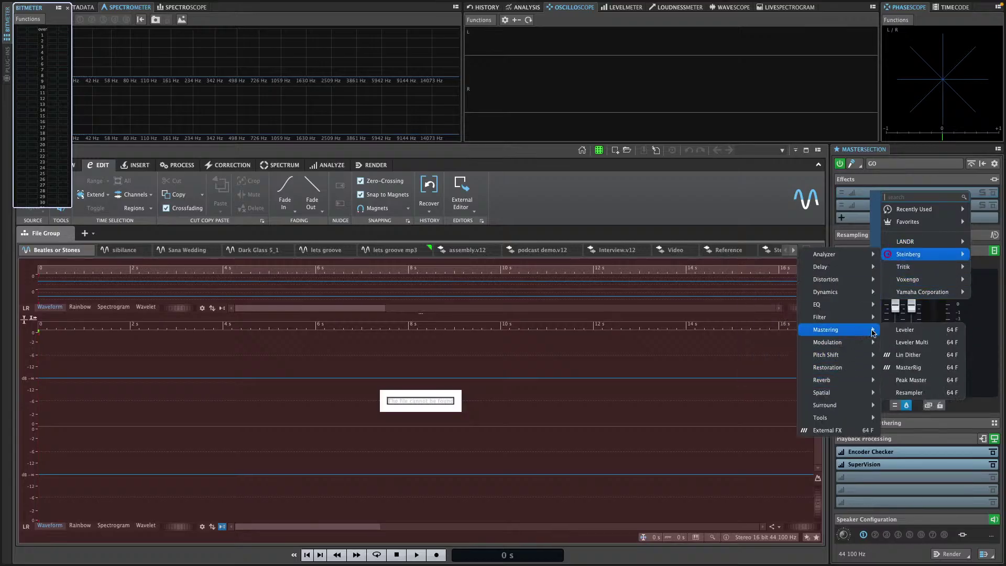
click(925, 370)
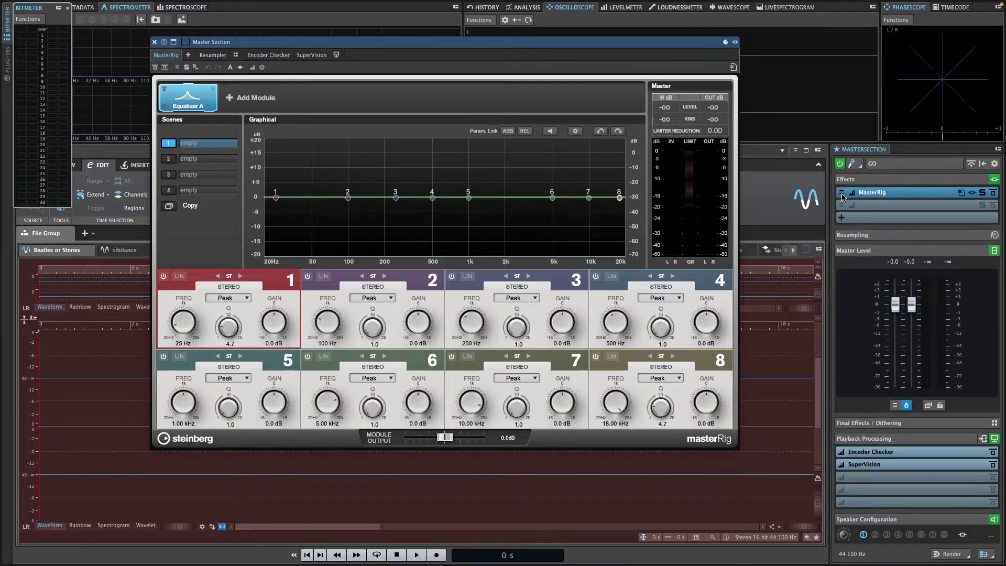
click(852, 195)
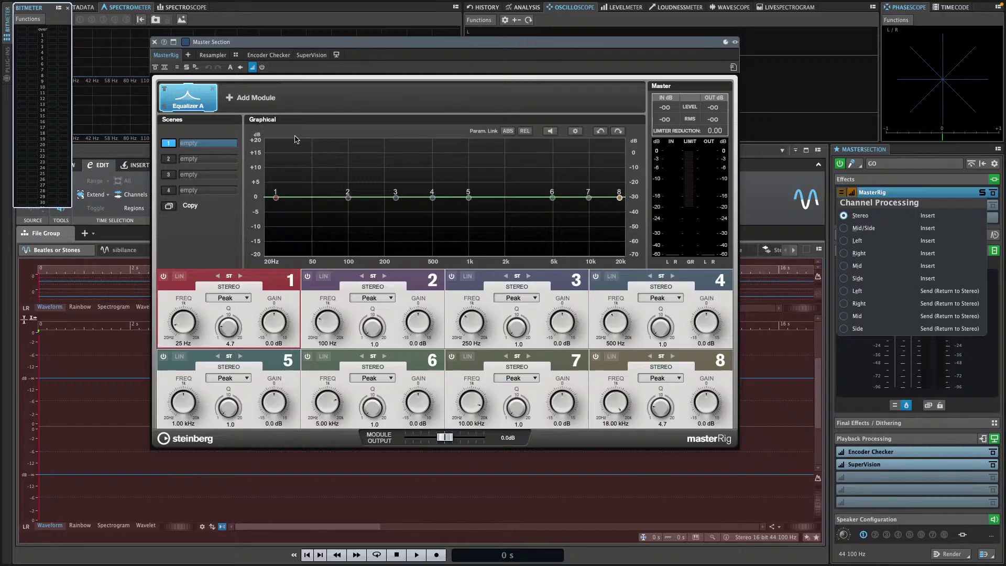
Quit WaveLab Pro without saving the project and dock the WaveLab extension editor back into the Cubase project window.
mouse_move(96, 22)
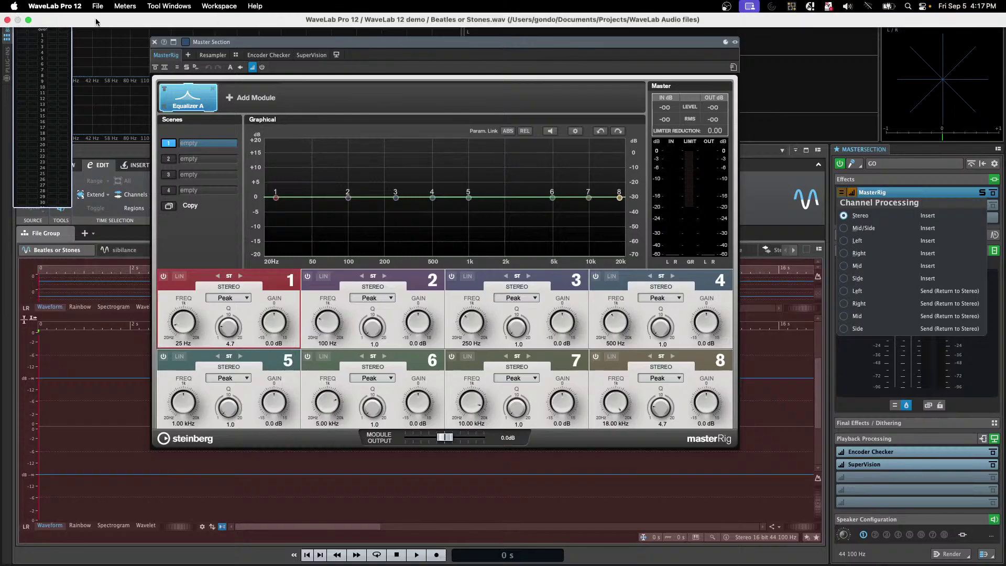
click(79, 6)
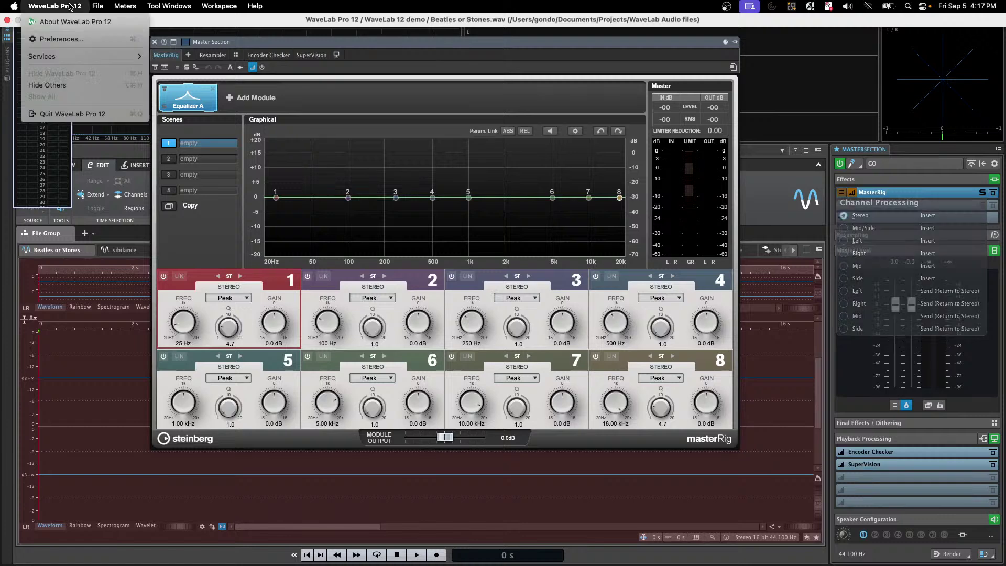
click(92, 115)
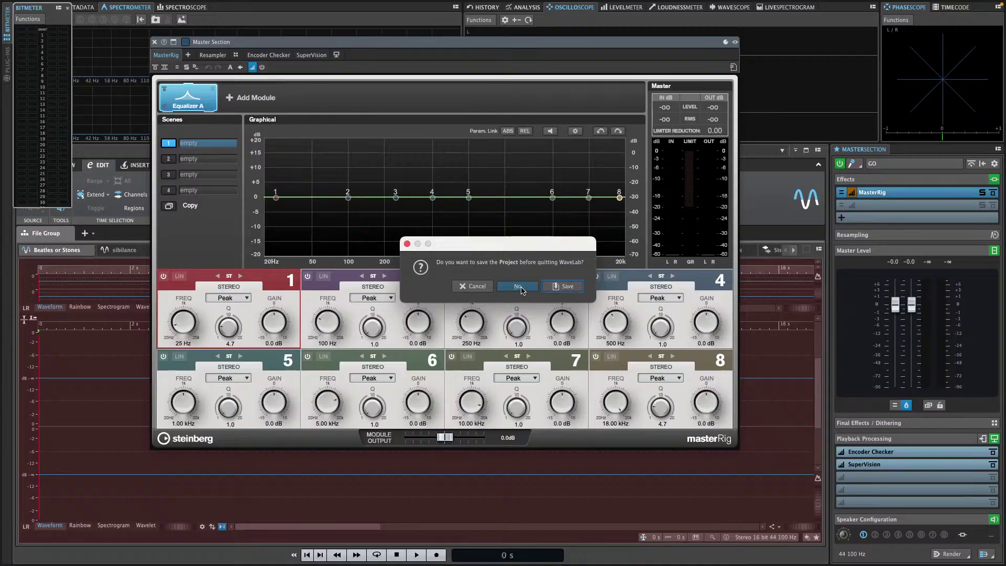
click(517, 287)
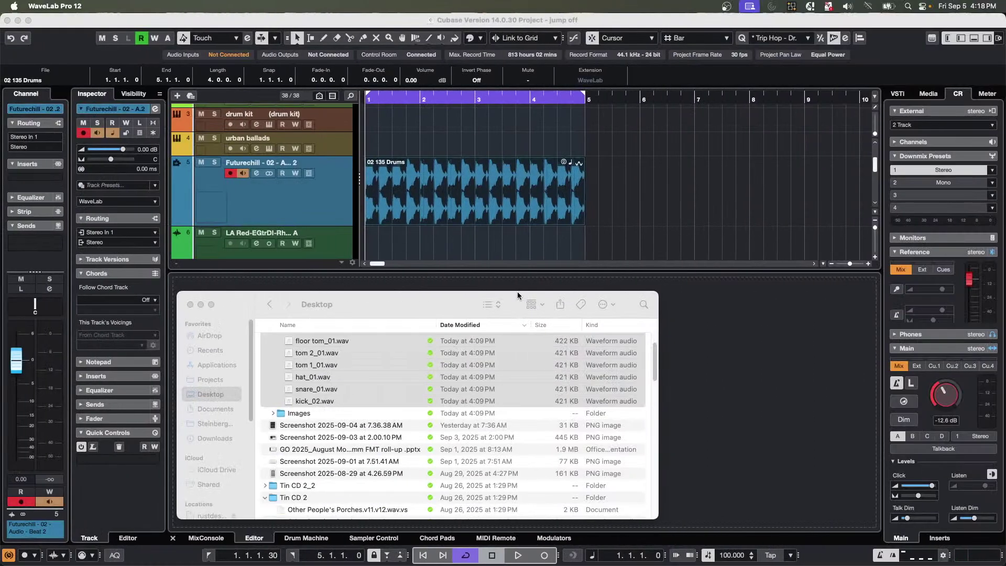
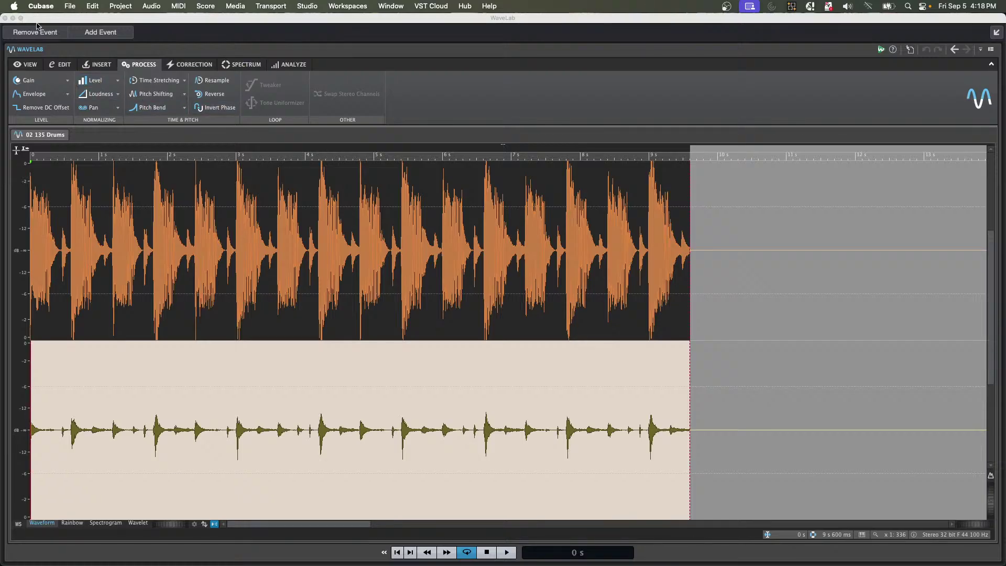
click(997, 32)
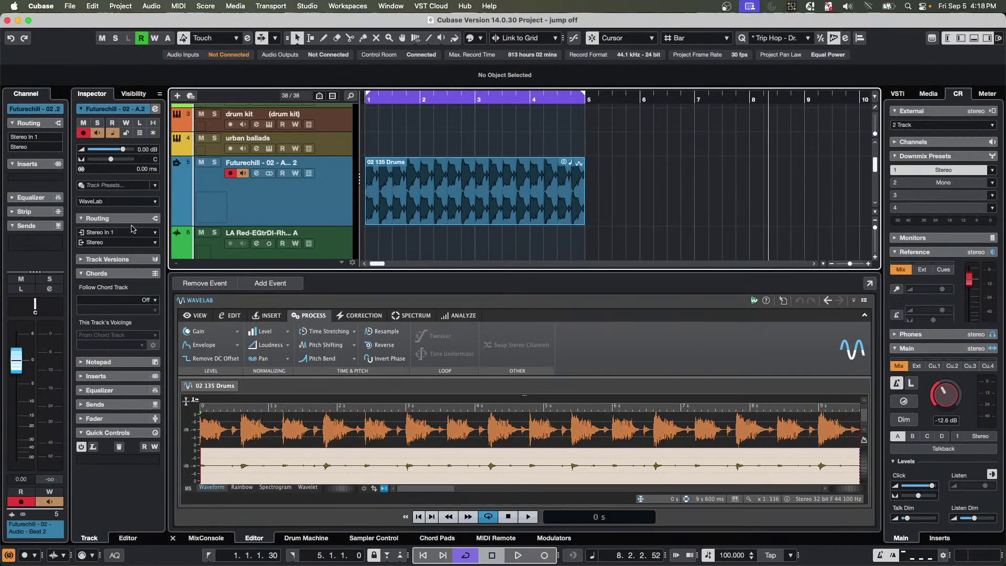
Remove the WaveLab extension from the Futurechill drum track and show the media favorites.
click(121, 202)
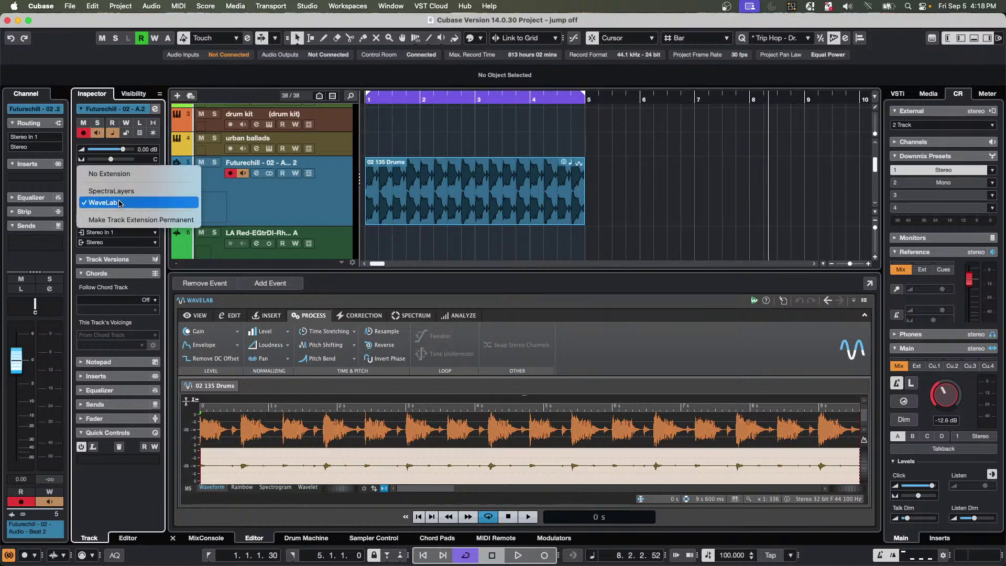
click(141, 175)
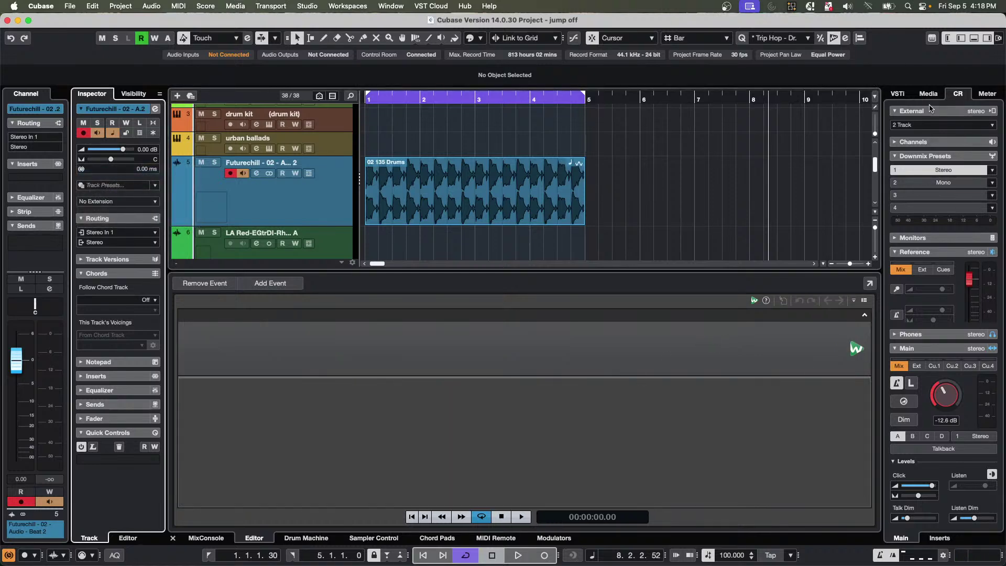
click(930, 95)
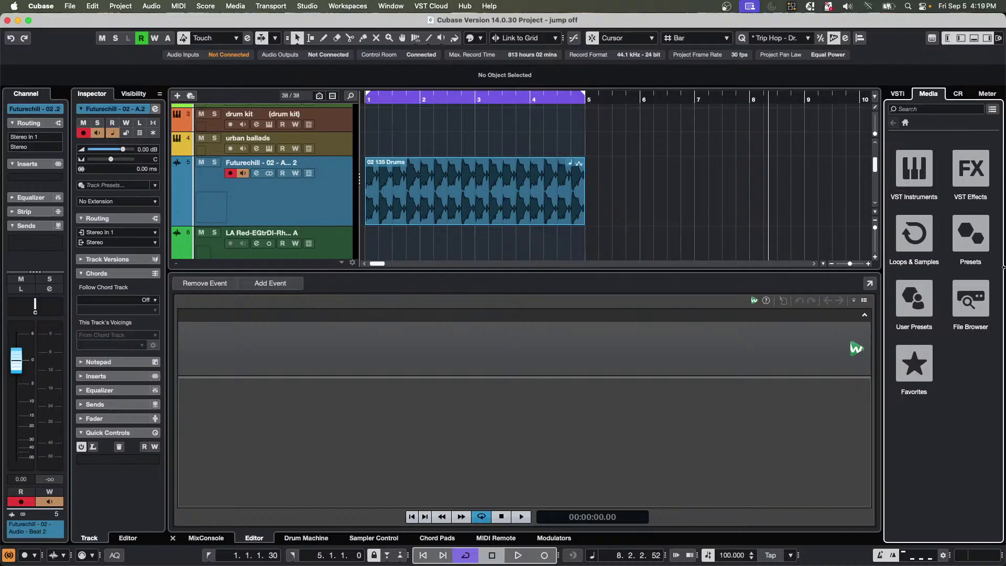
click(916, 373)
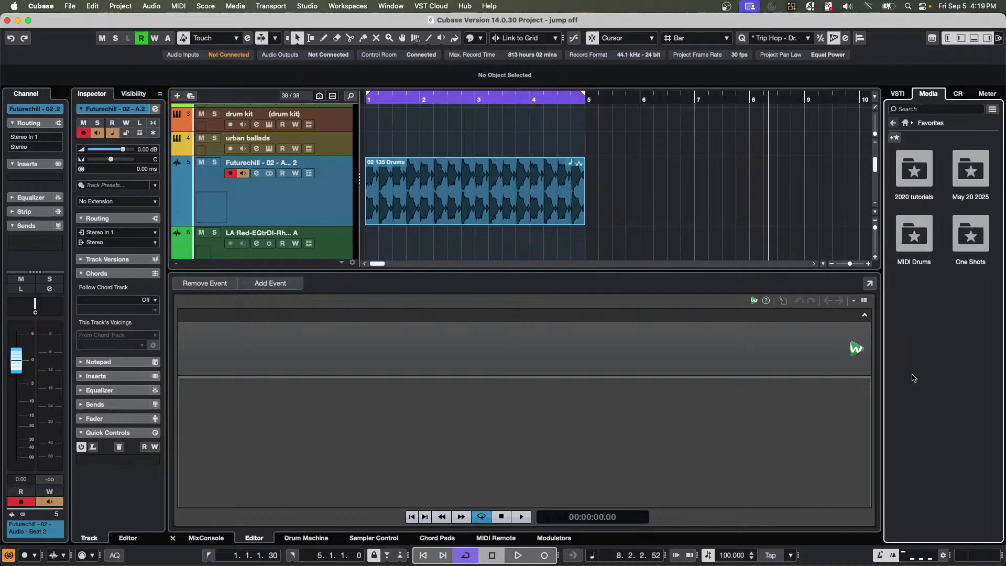
Add the Audio folder inside the Desktop's GA sample party folder as a media favorite named Bratman Samples.
click(894, 123)
click(971, 303)
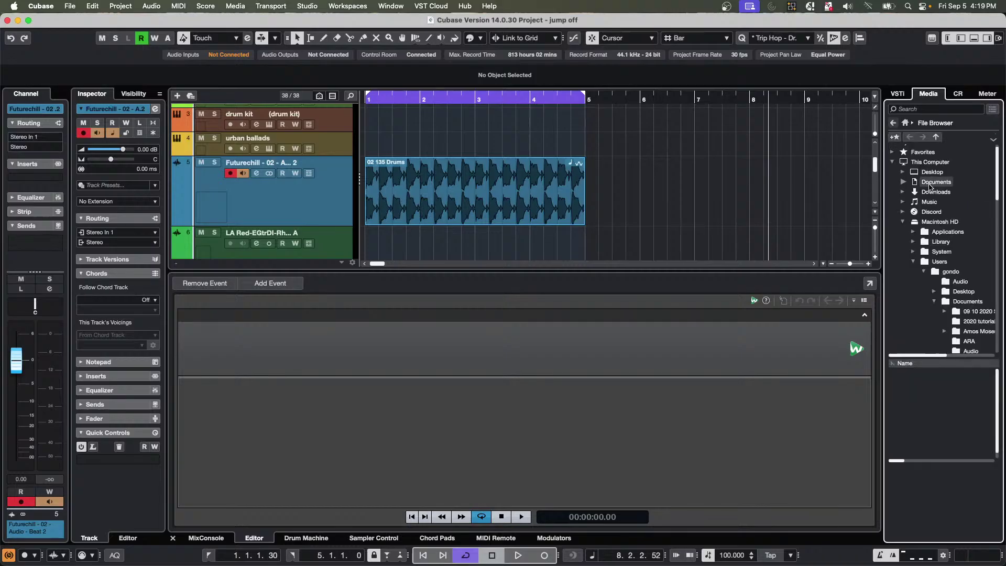
click(904, 172)
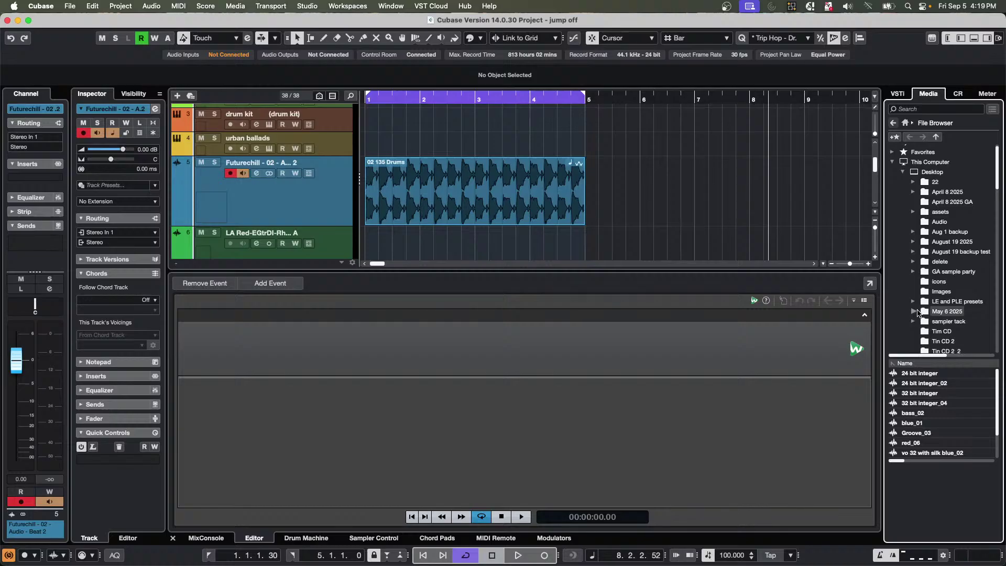
click(959, 272)
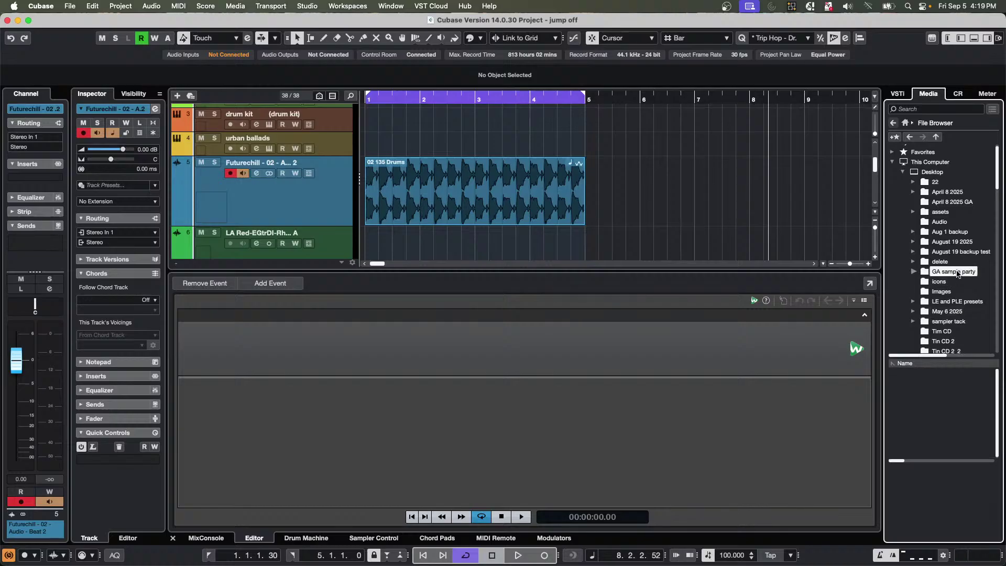
click(915, 272)
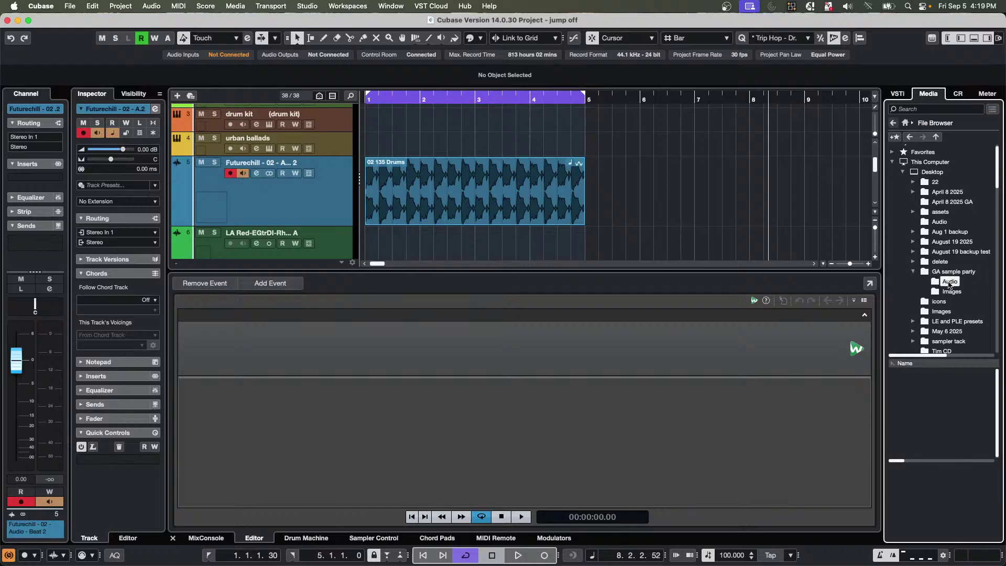
right_click(947, 285)
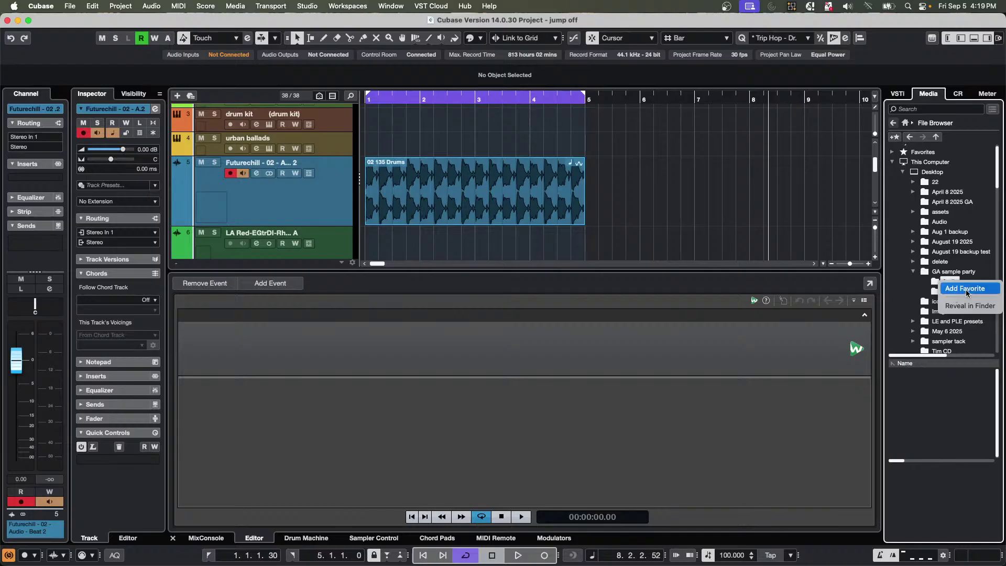
click(966, 290)
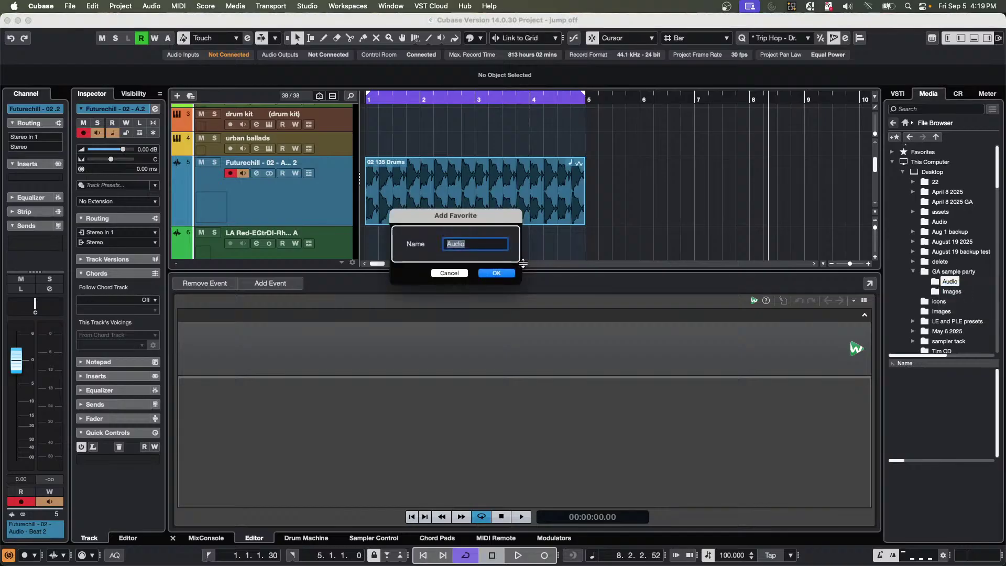
text(Bratman Sample)
key(Return)
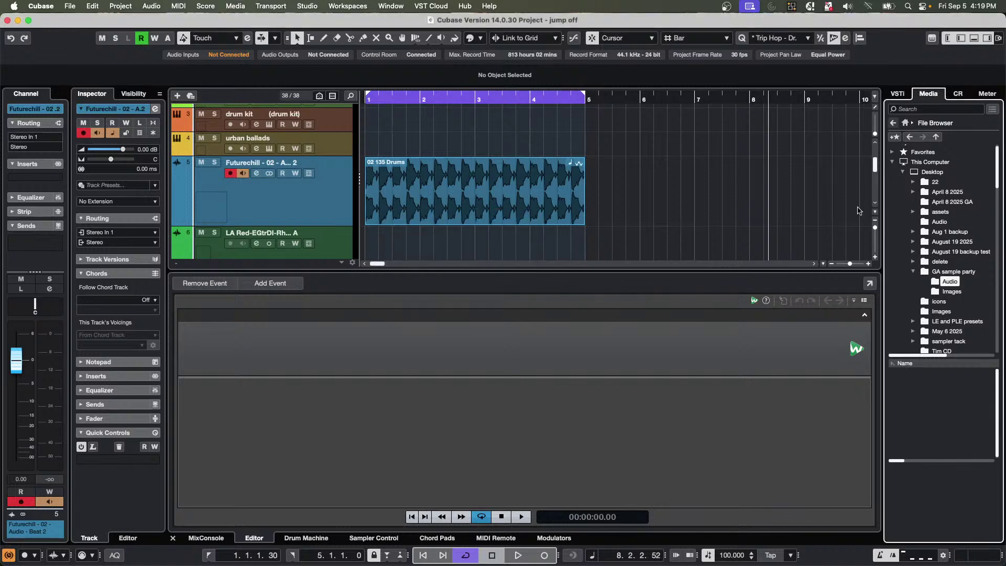
Check the contents of the Bratman Samples and One Shots folders in the media favorites.
click(907, 124)
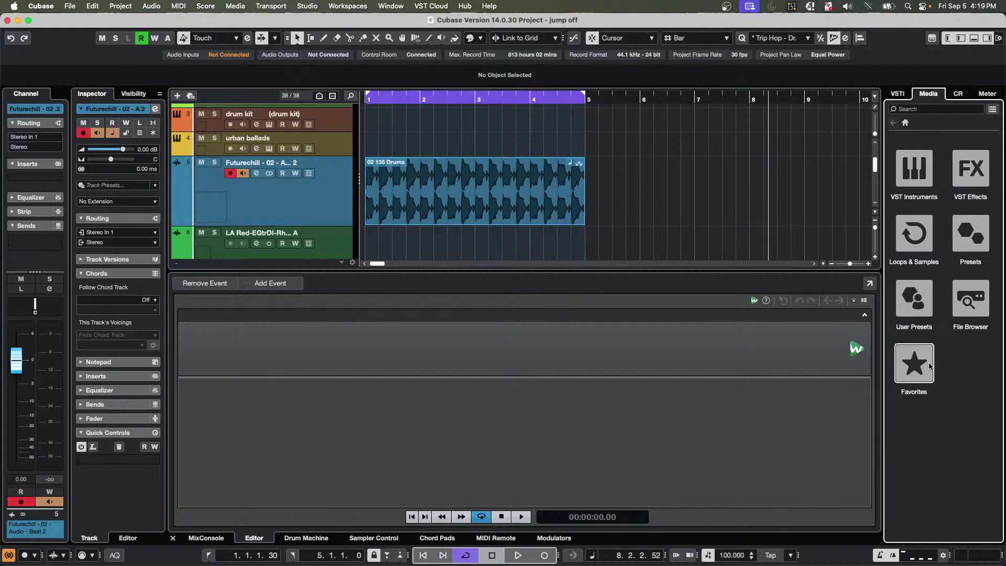
click(915, 364)
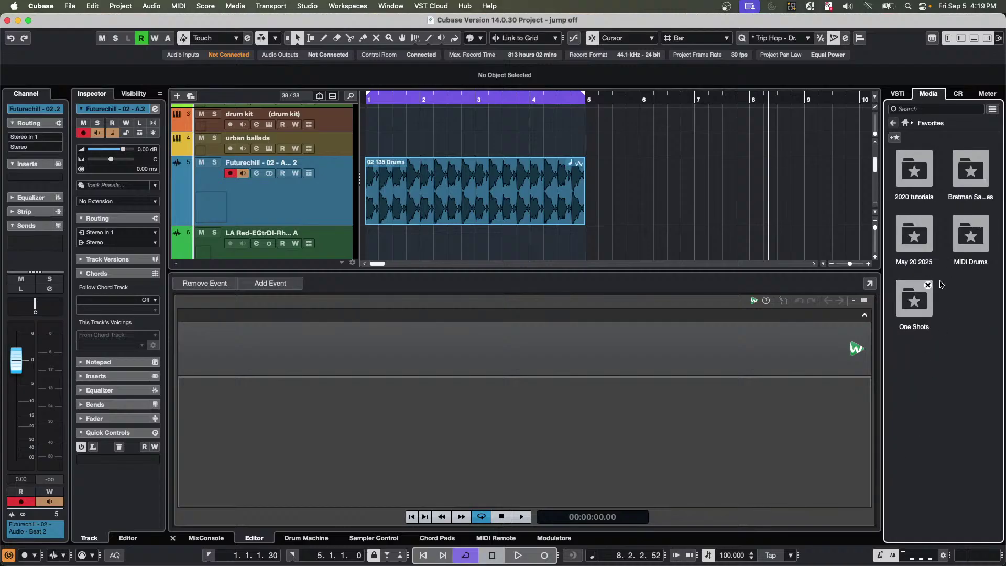
click(971, 168)
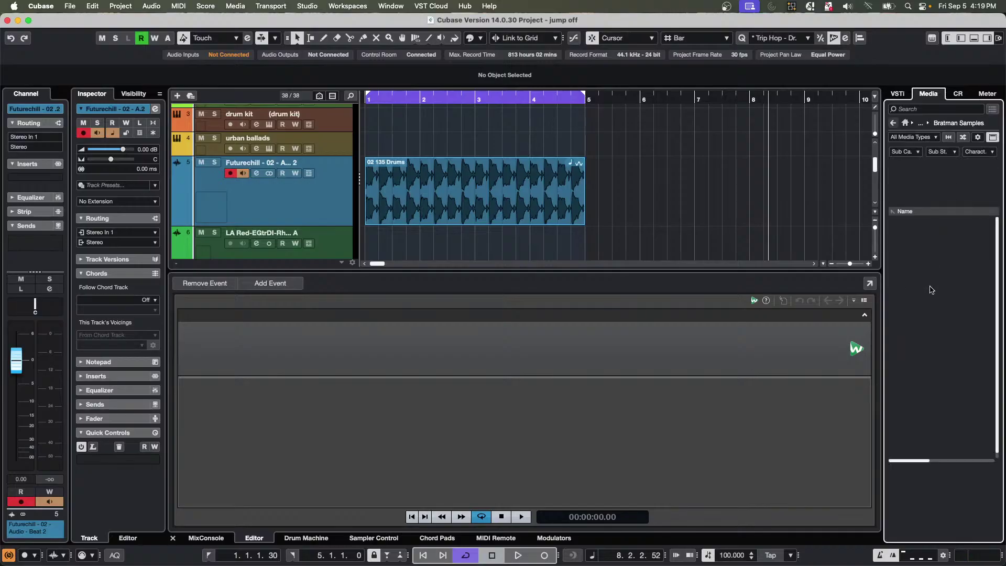
click(893, 122)
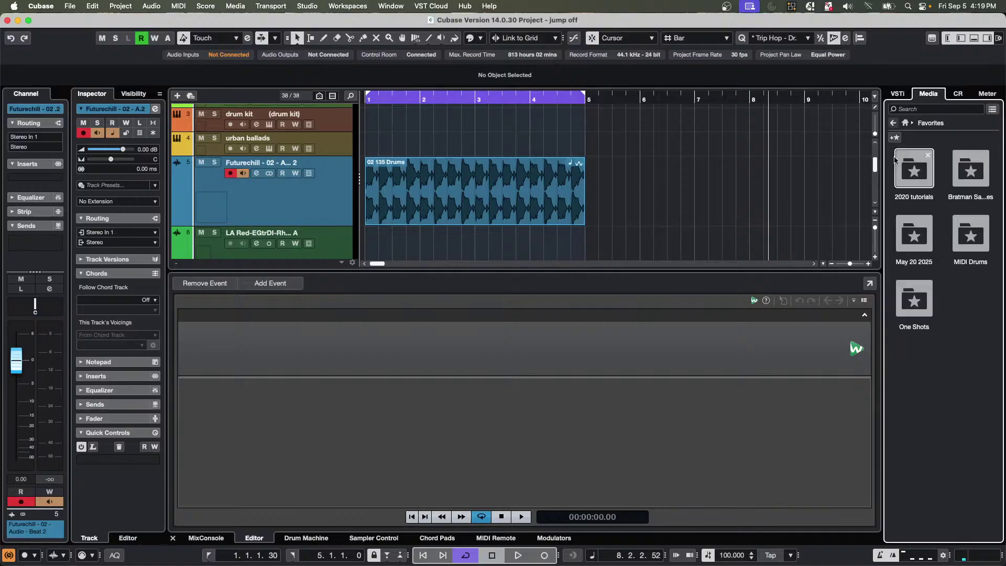
click(905, 300)
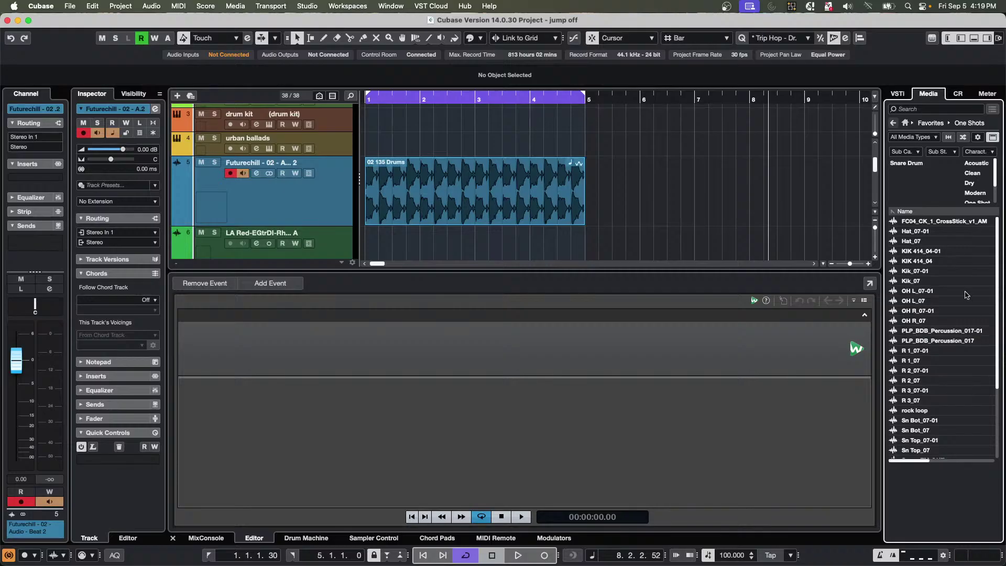
click(893, 123)
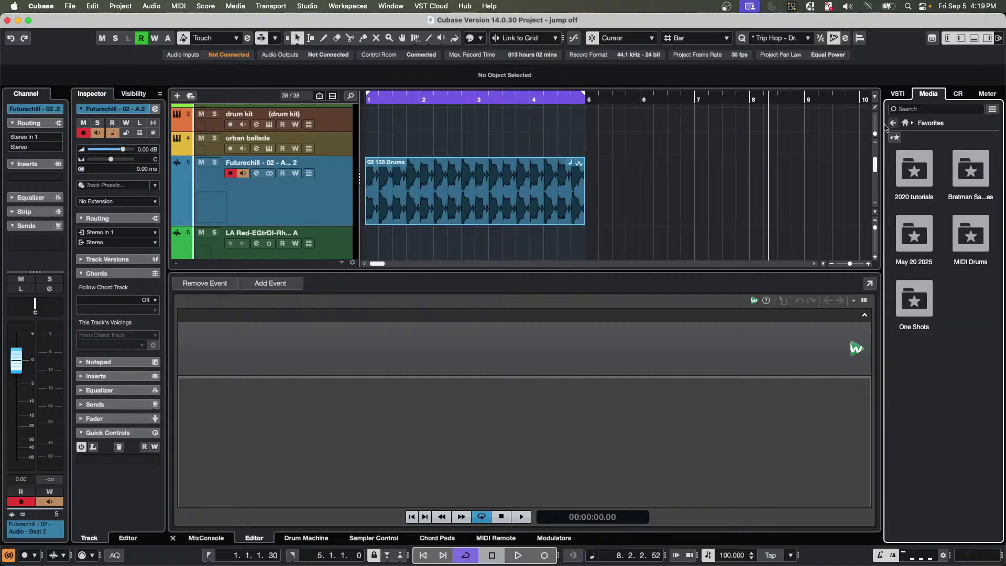
Show the Add Favorite option for the GA sample party Audio folder again, then open the One Shots favorite.
click(893, 123)
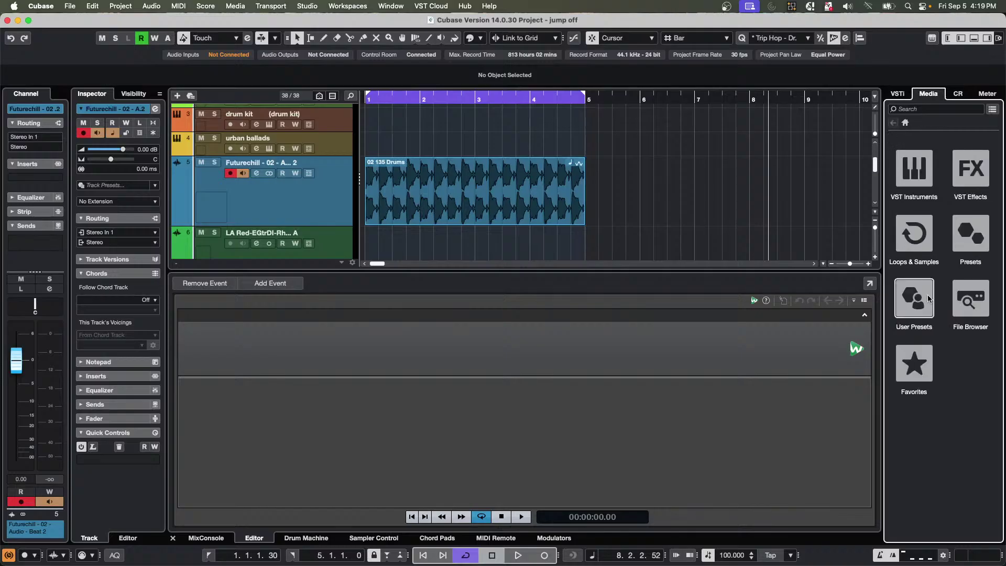
click(975, 301)
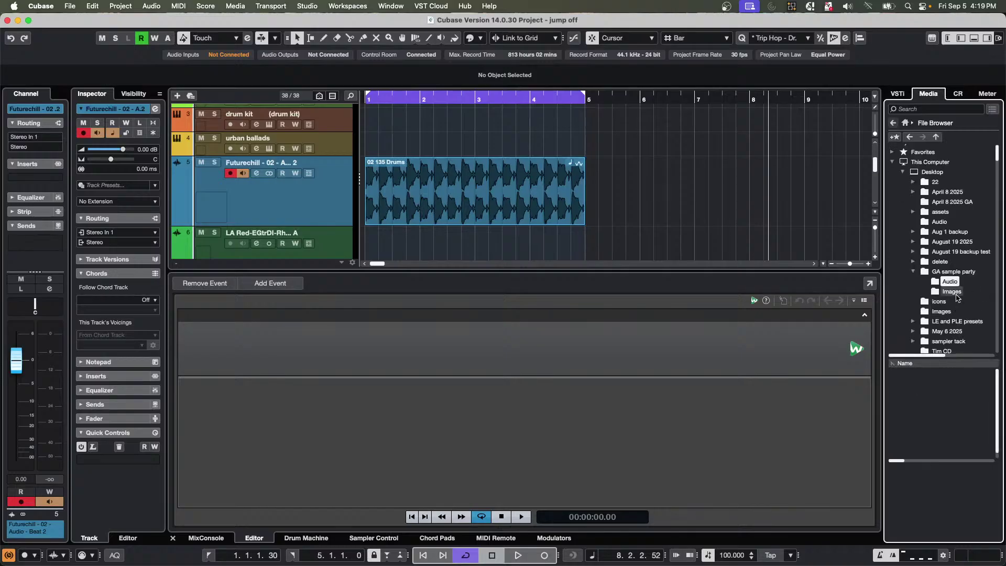
right_click(943, 284)
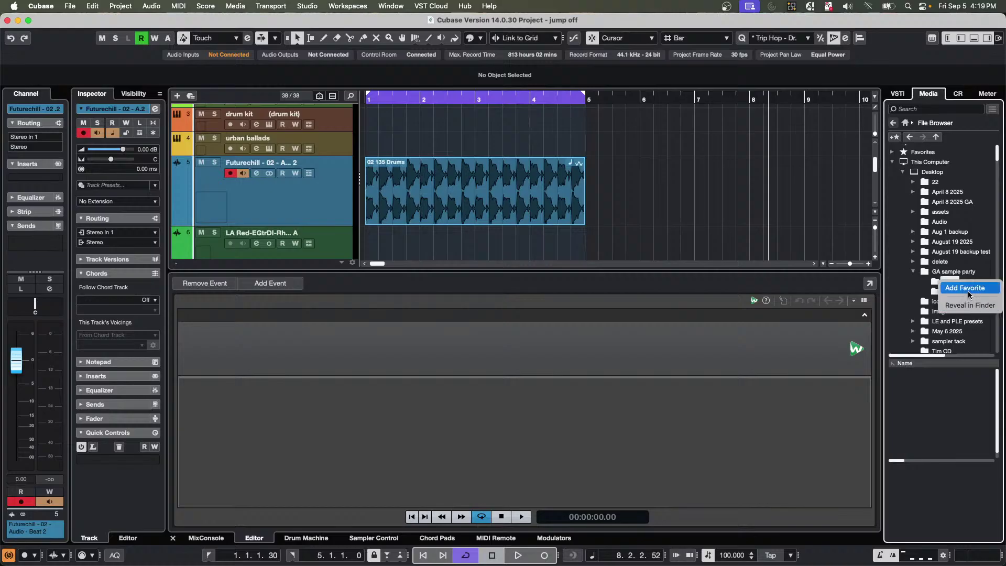
click(910, 124)
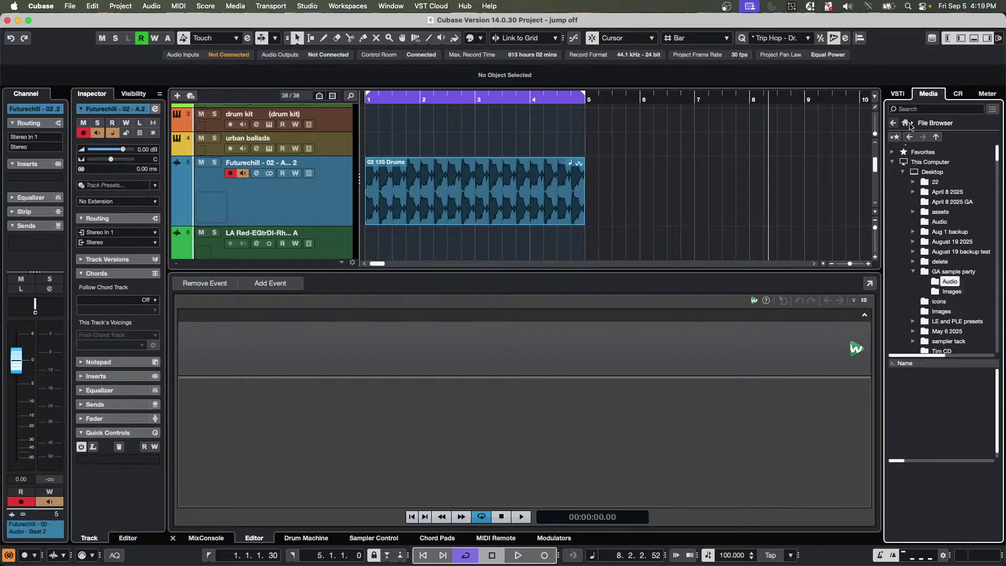
click(910, 124)
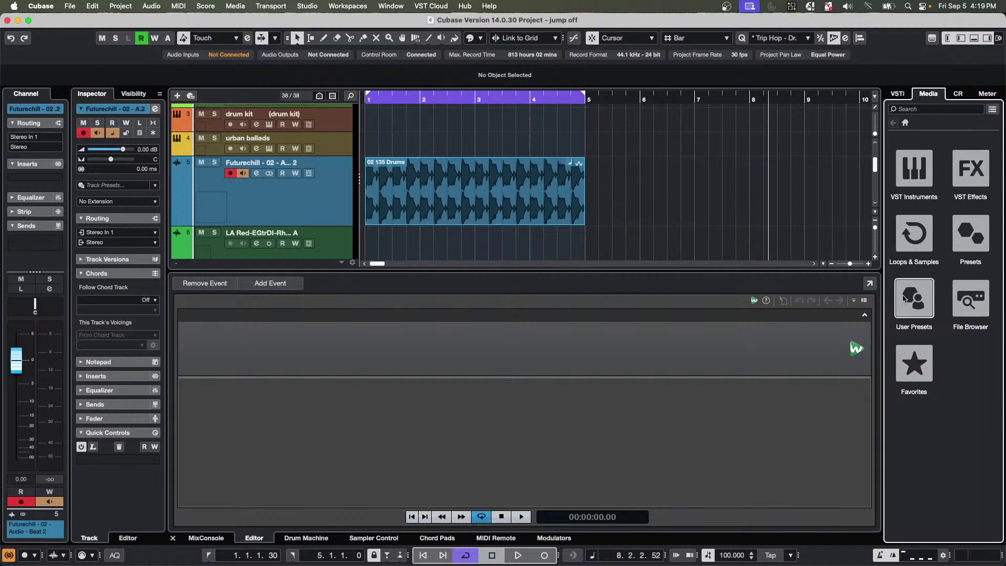
click(914, 364)
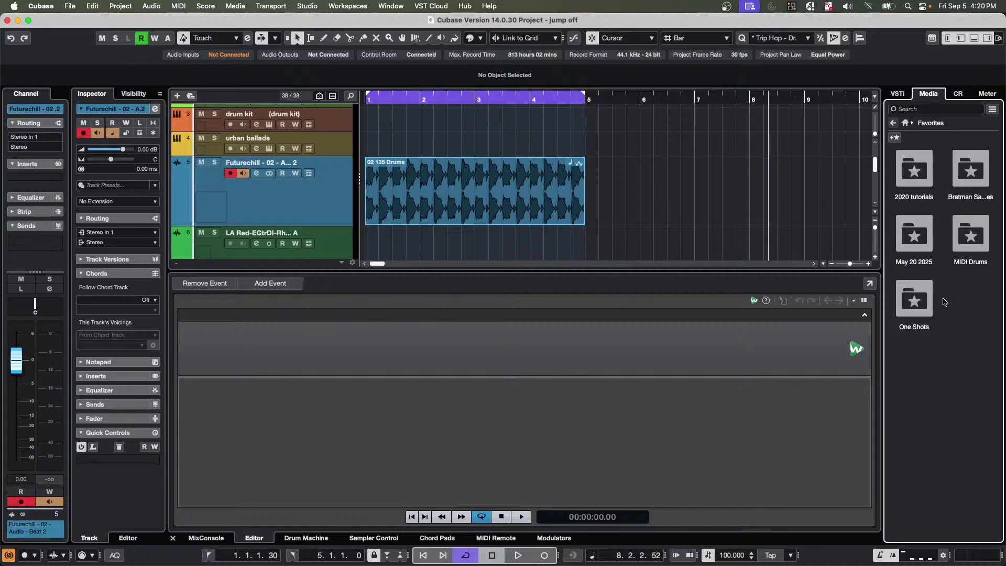
click(915, 329)
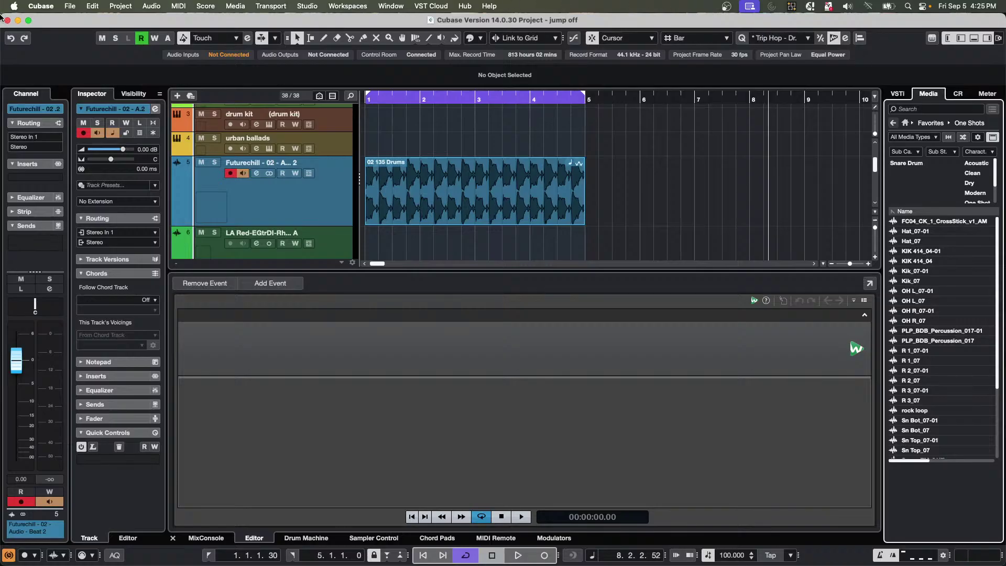
Open the recent project September 5 2025 and activate it.
click(70, 7)
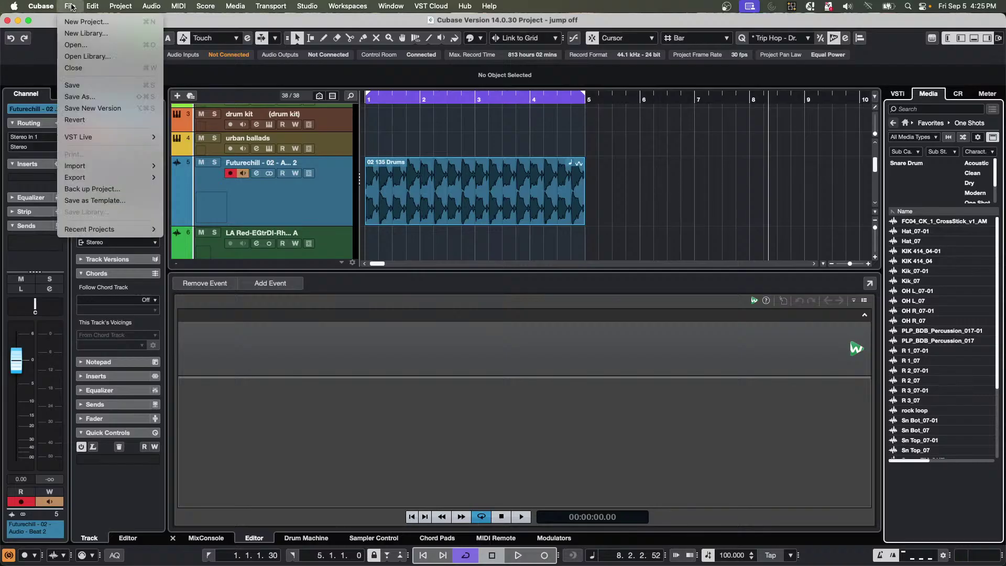
mouse_move(116, 235)
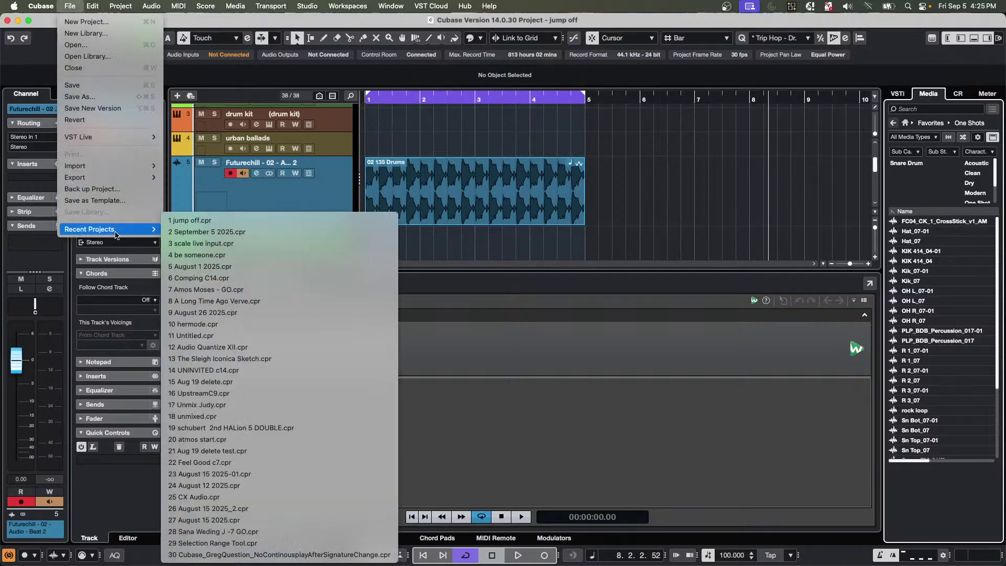
click(268, 232)
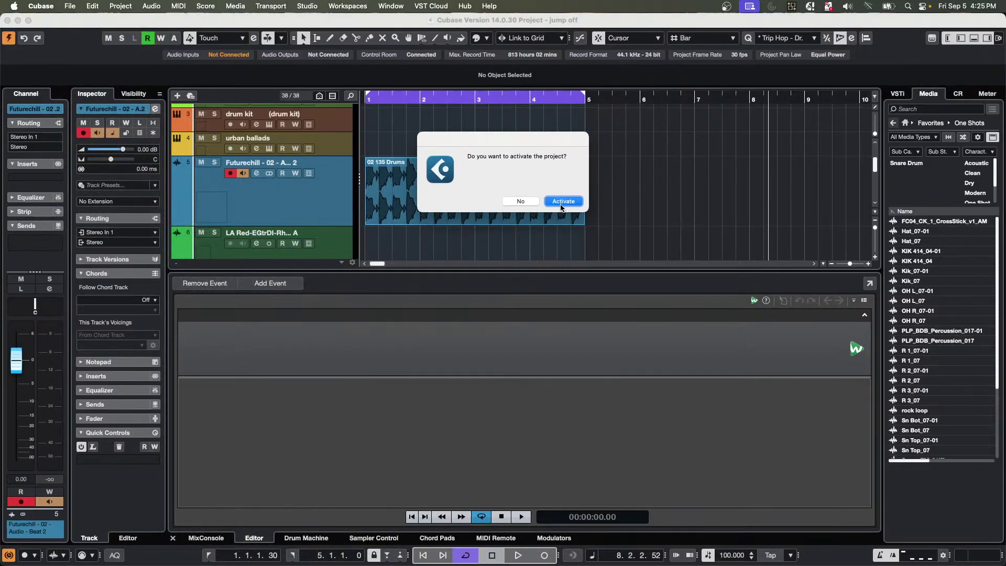
key(Return)
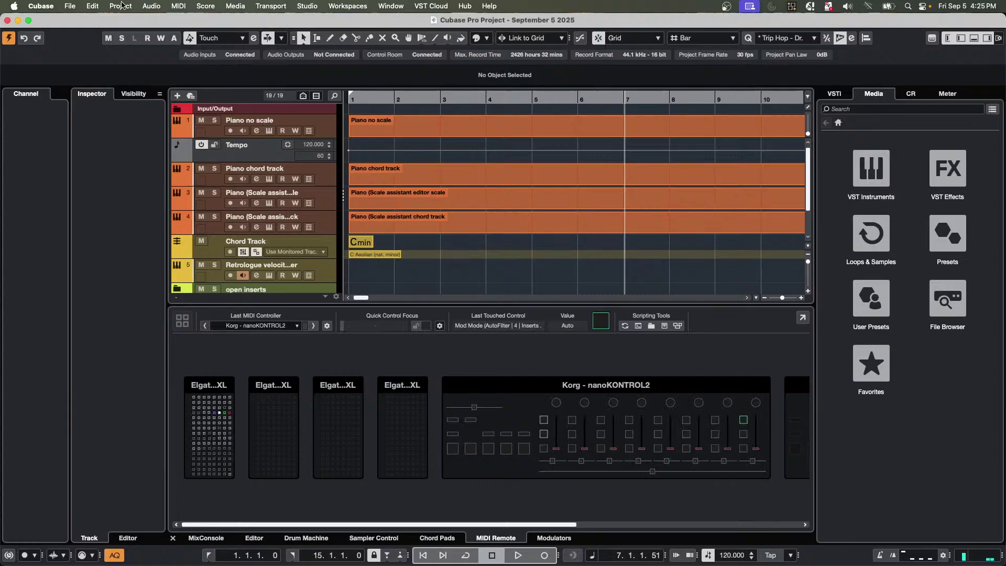
Revert the September 5 2025 project to its previously saved version.
click(66, 5)
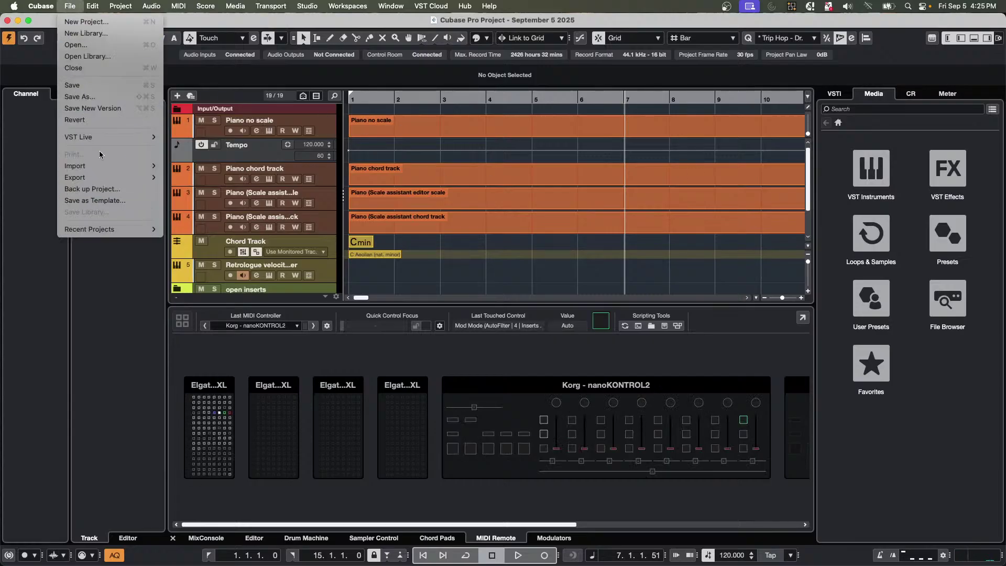
click(84, 121)
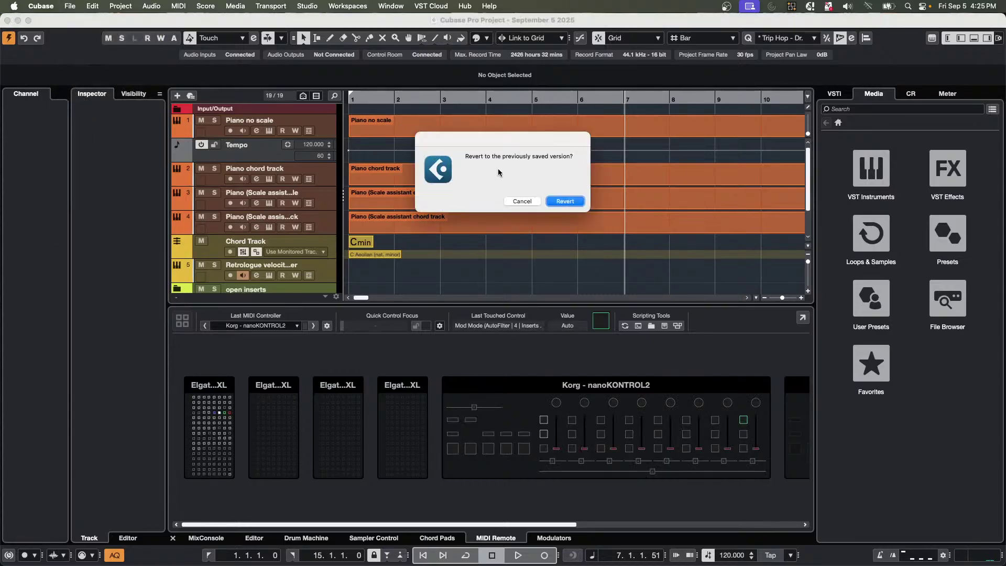
click(564, 203)
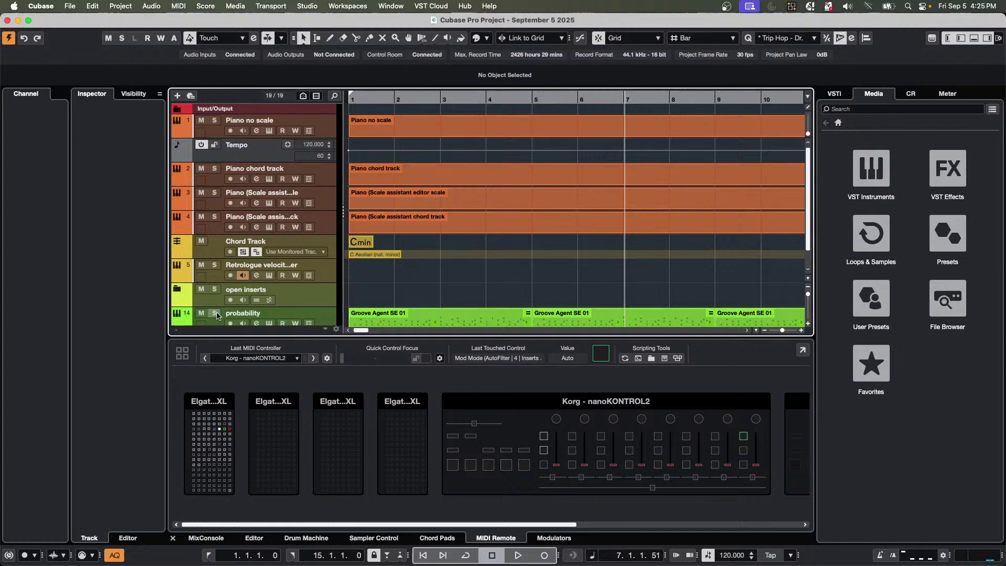
Solo the probability track and erase its Groove Agent SE parts from bar 5 onward, keeping only the first part.
click(215, 314)
scroll(474, 237, down, 1)
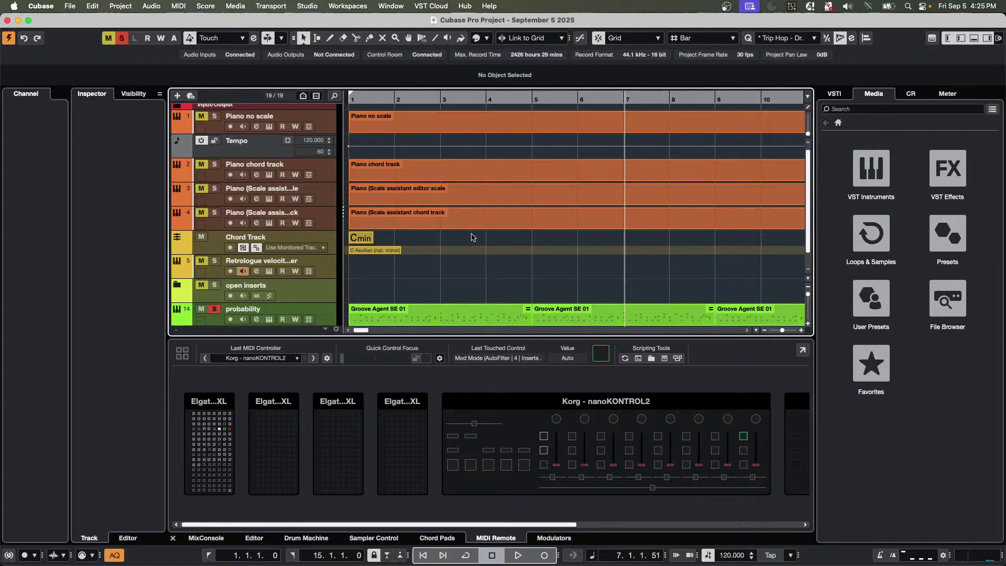
drag(385, 97, 373, 63)
drag(555, 316, 427, 312)
right_click(426, 317)
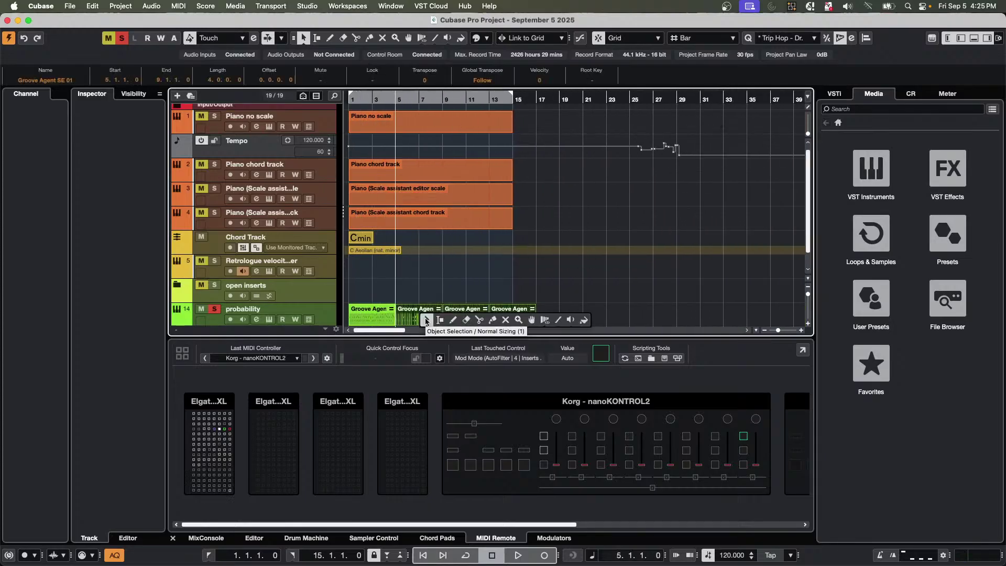
click(467, 320)
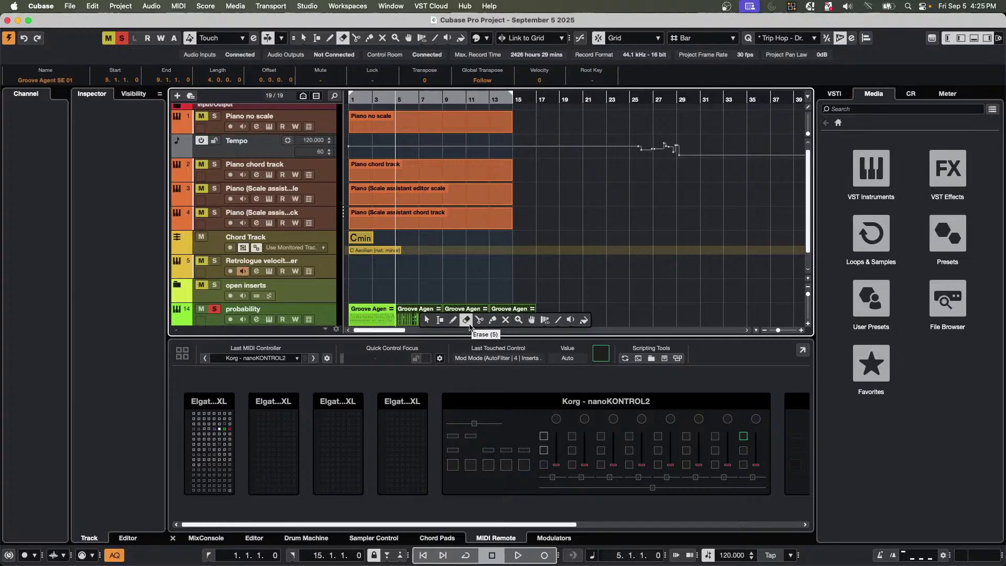
alt+click(430, 316)
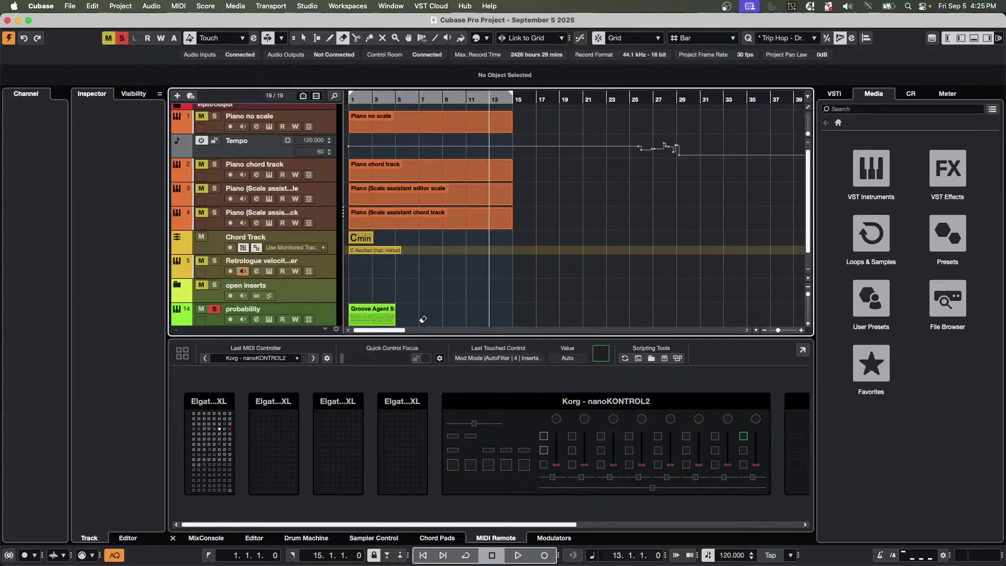
Set the locators to the remaining Groove Agent SE part on the probability track, enable cycle and play it.
click(371, 321)
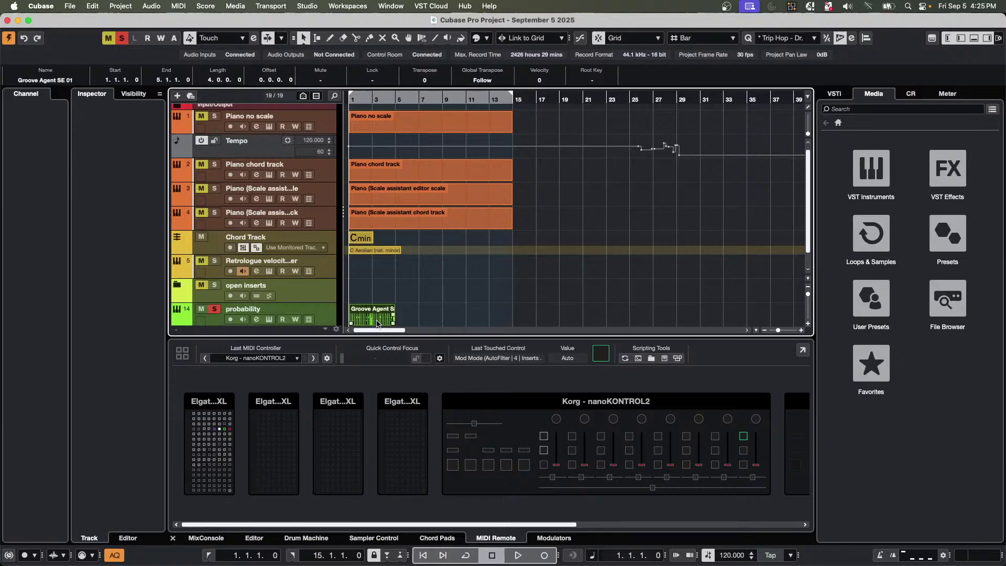
key(p)
key(slash)
key(space)
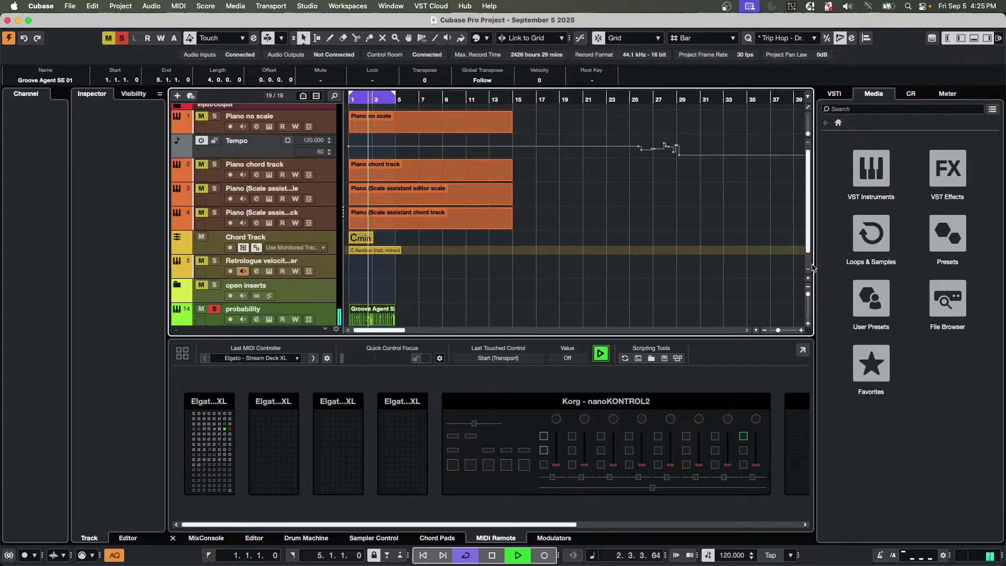
Widen the right zone, show the Control Room and raise the main monitoring level to about -1.73 dB.
drag(814, 268, 883, 268)
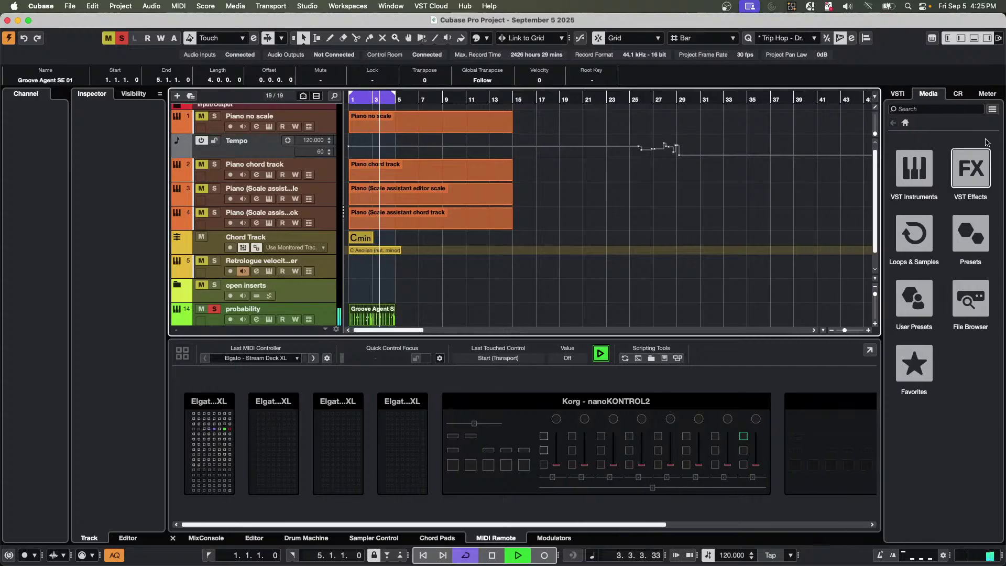
click(958, 93)
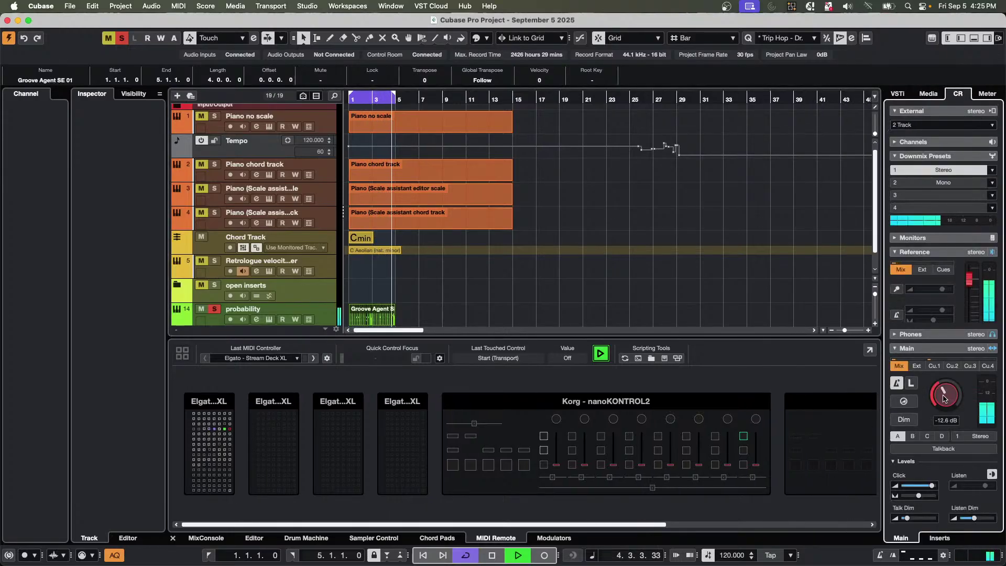
drag(943, 398, 950, 381)
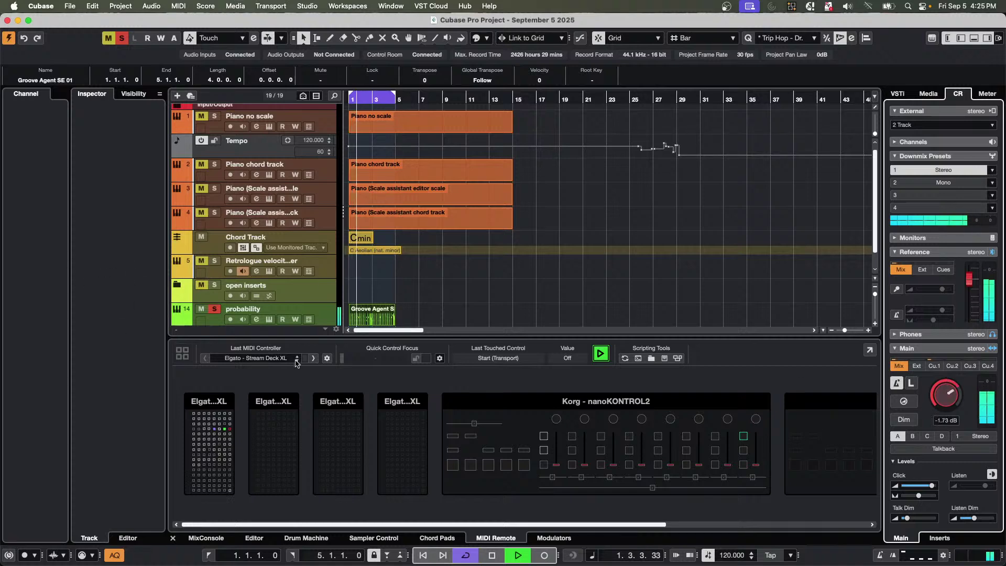
Open the Groove Agent SE part in the Key Editor and examine its notes and controller lane setup options.
double_click(365, 321)
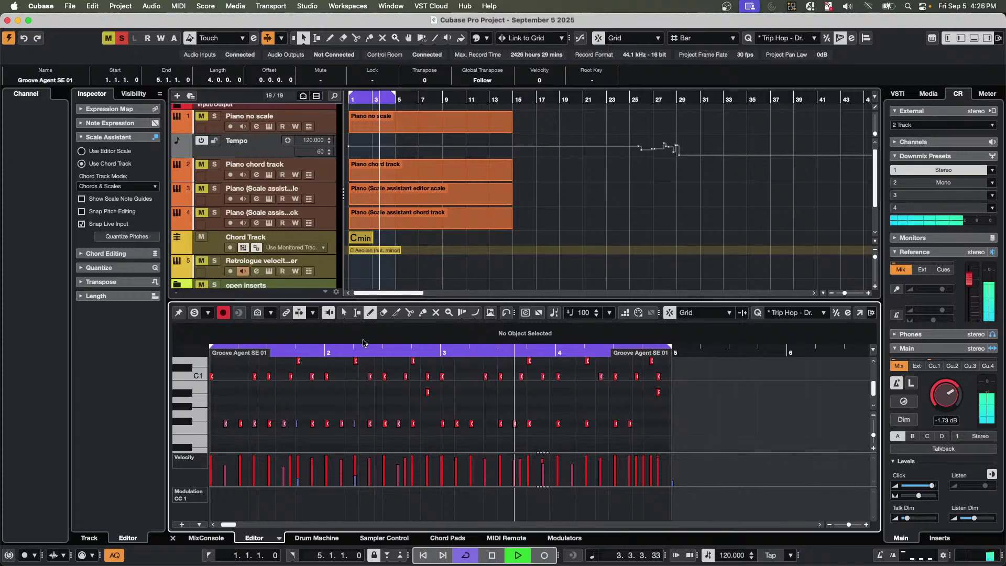
scroll(270, 438, up, 2)
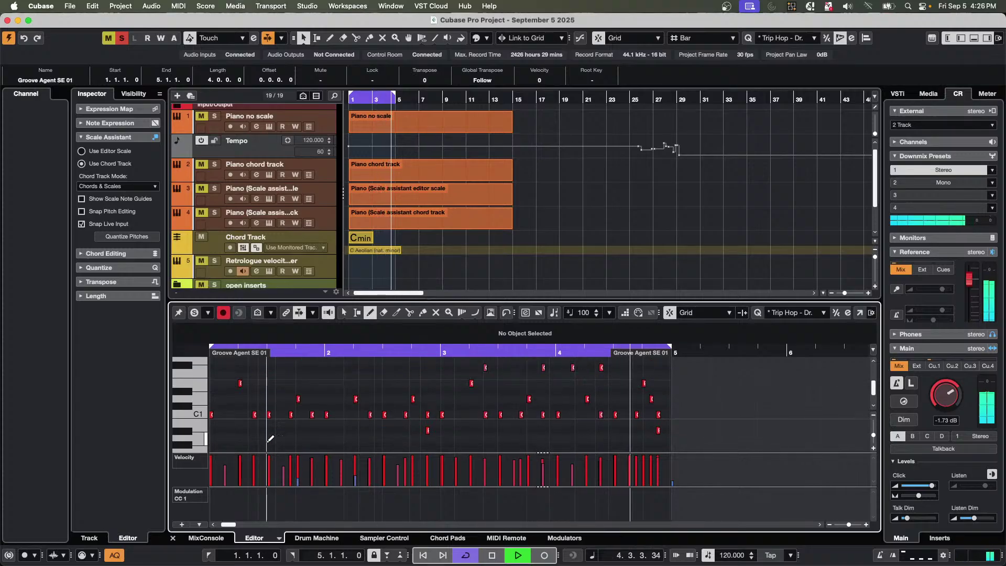
scroll(270, 438, up, 1)
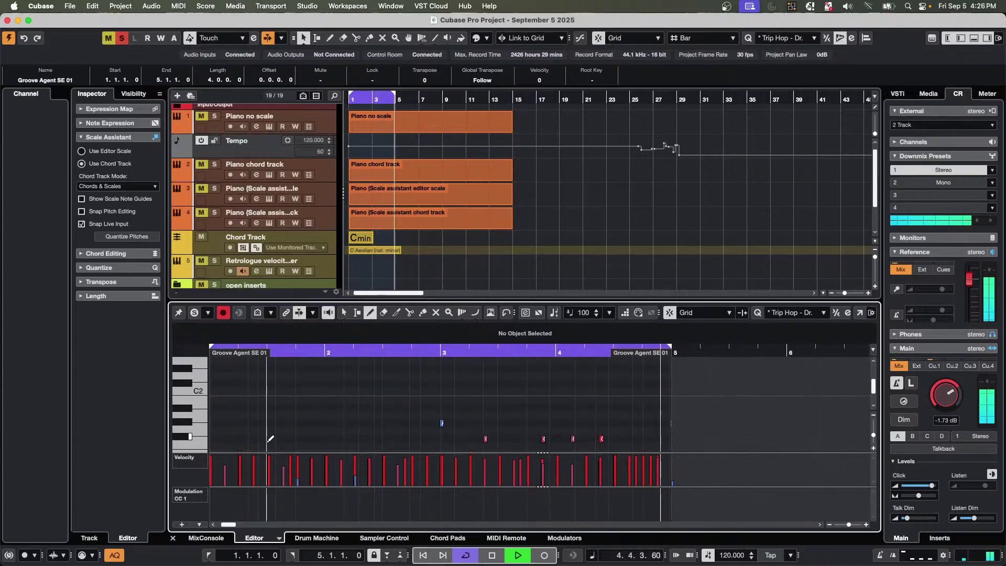
click(200, 524)
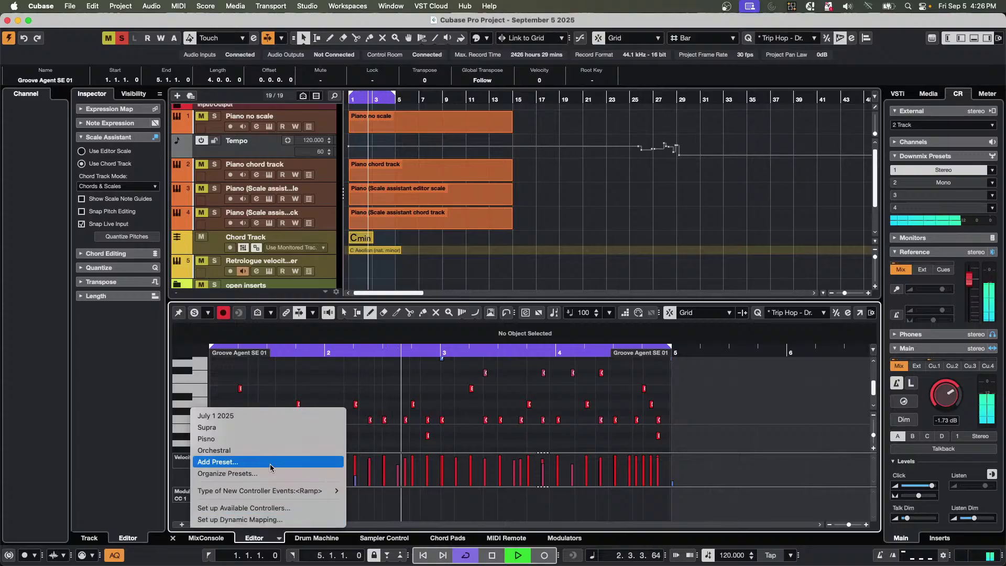
mouse_move(286, 490)
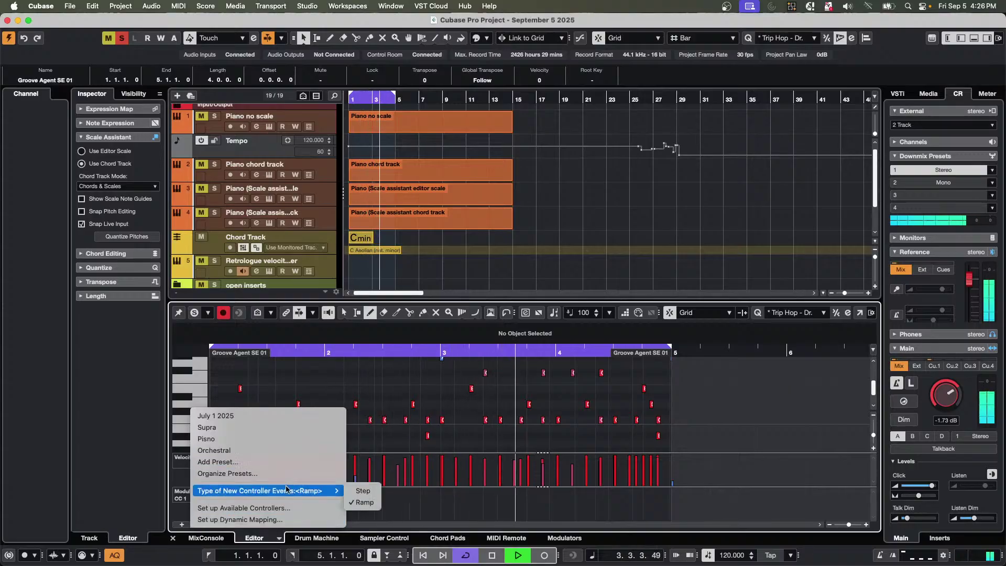
click(427, 265)
Select the probability track, stop playback and create a drum map from its instrument.
scroll(262, 236, down, 2)
click(274, 252)
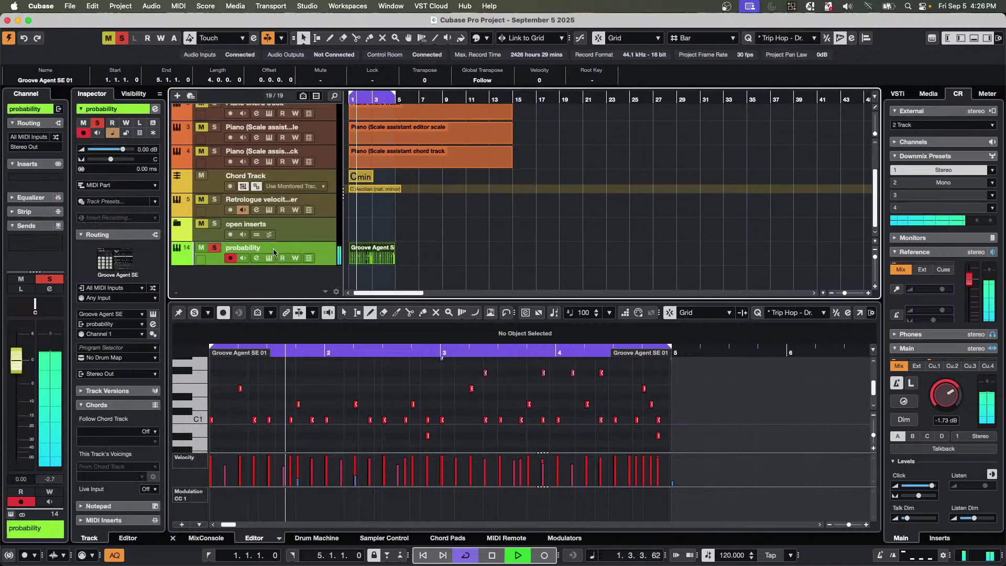
key(space)
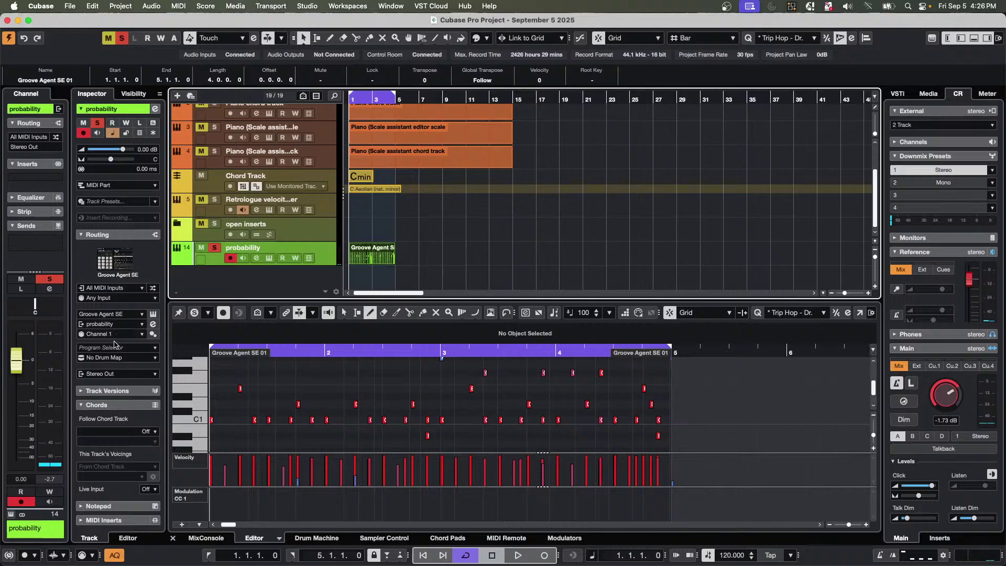
click(121, 359)
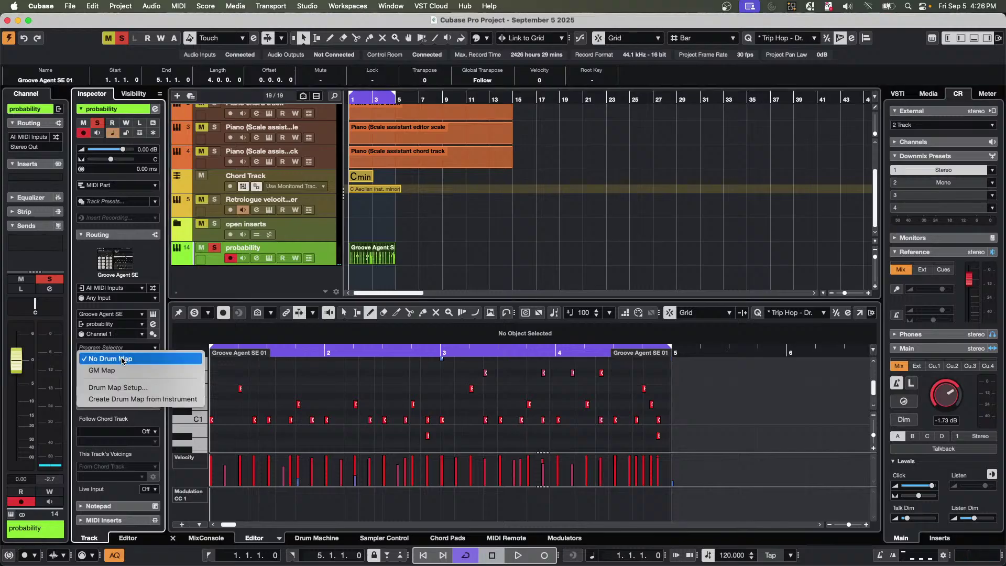
click(124, 400)
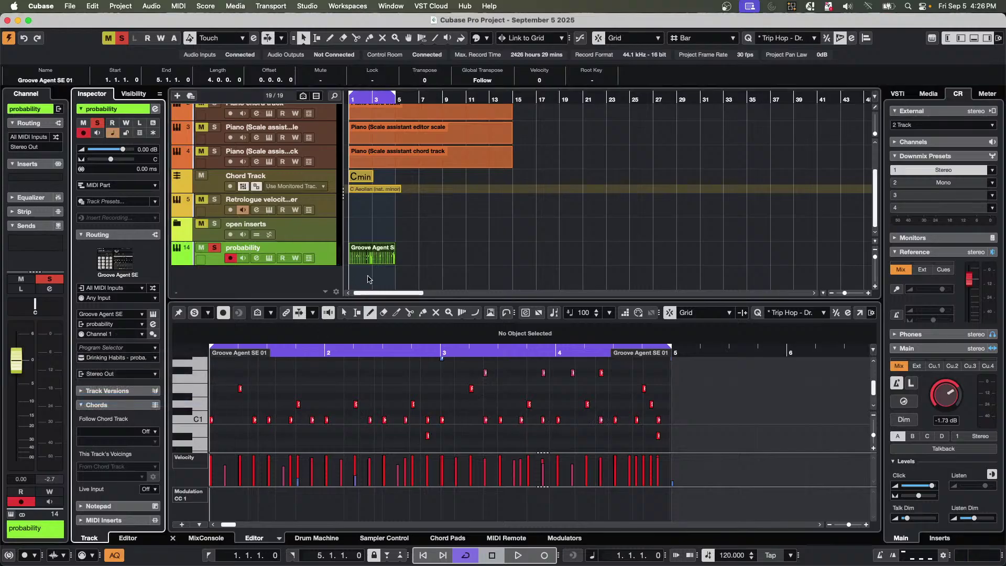
Open the part in the Drum Editor and play it while looking through the named drum sounds.
double_click(373, 257)
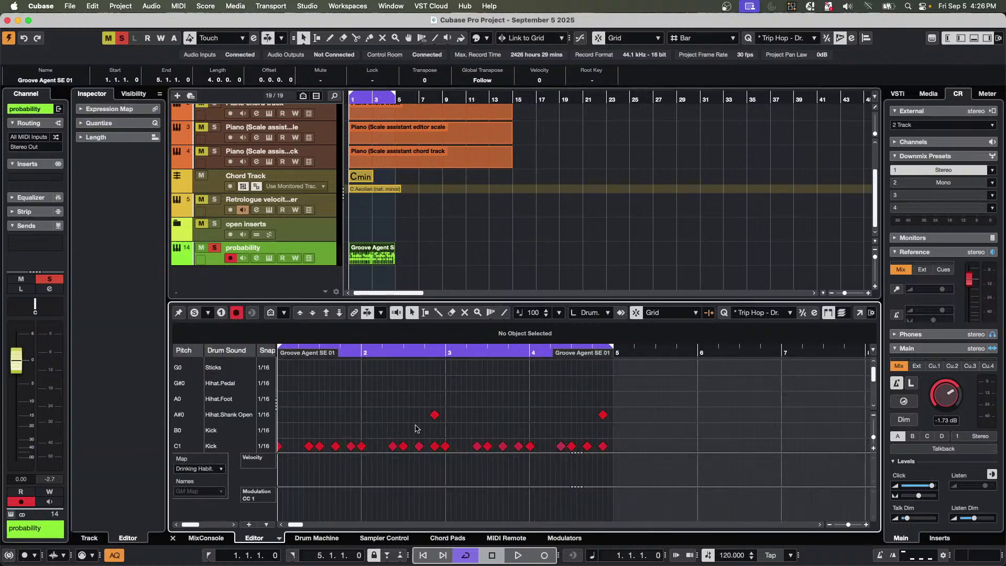
scroll(347, 414, up, 2)
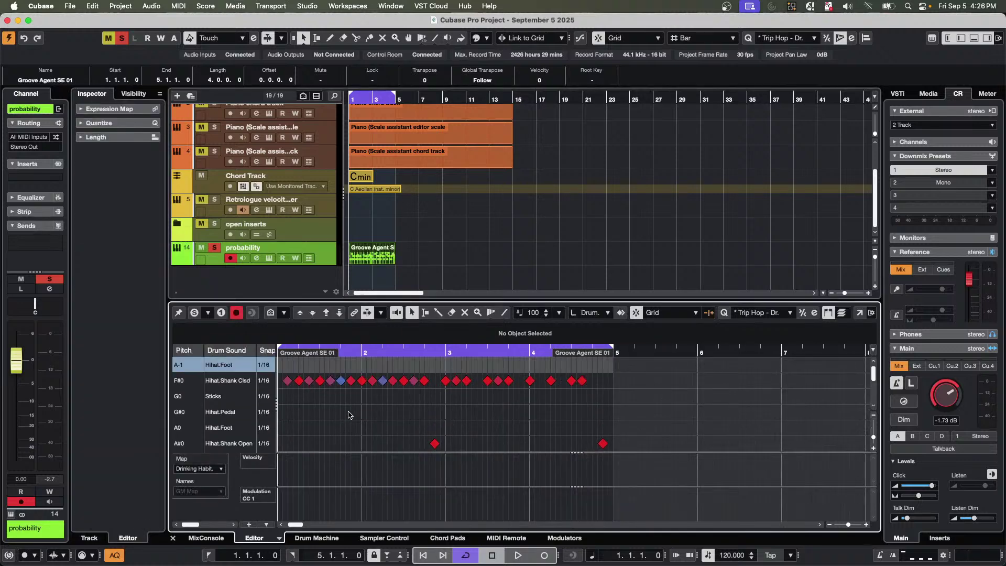
key(space)
scroll(346, 415, down, 6)
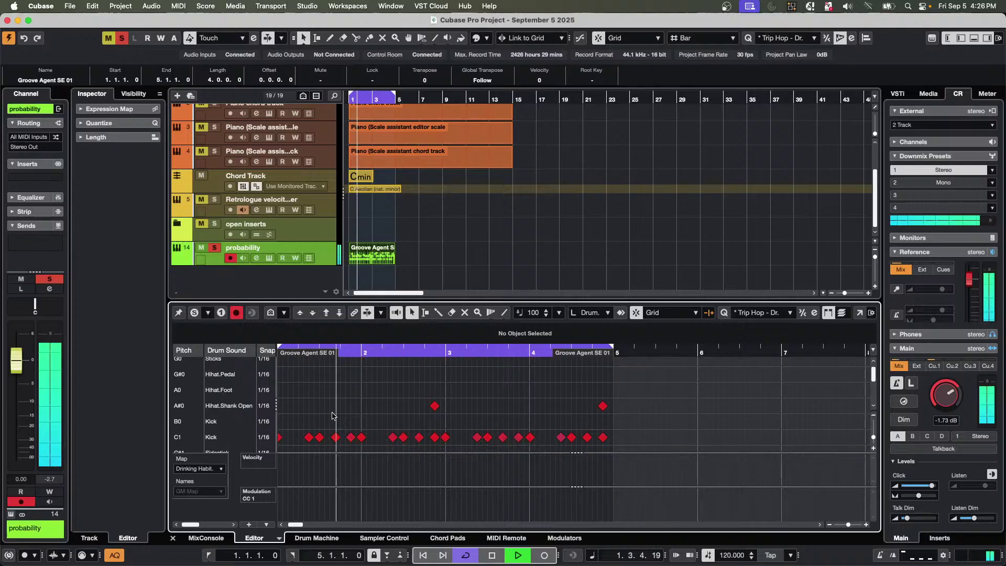
scroll(359, 407, up, 1)
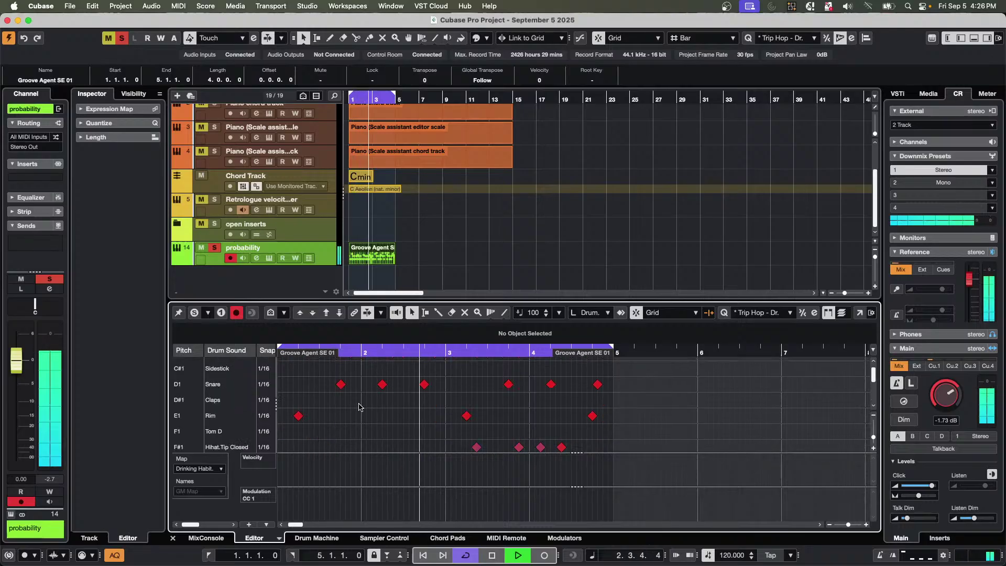
scroll(359, 407, up, 1)
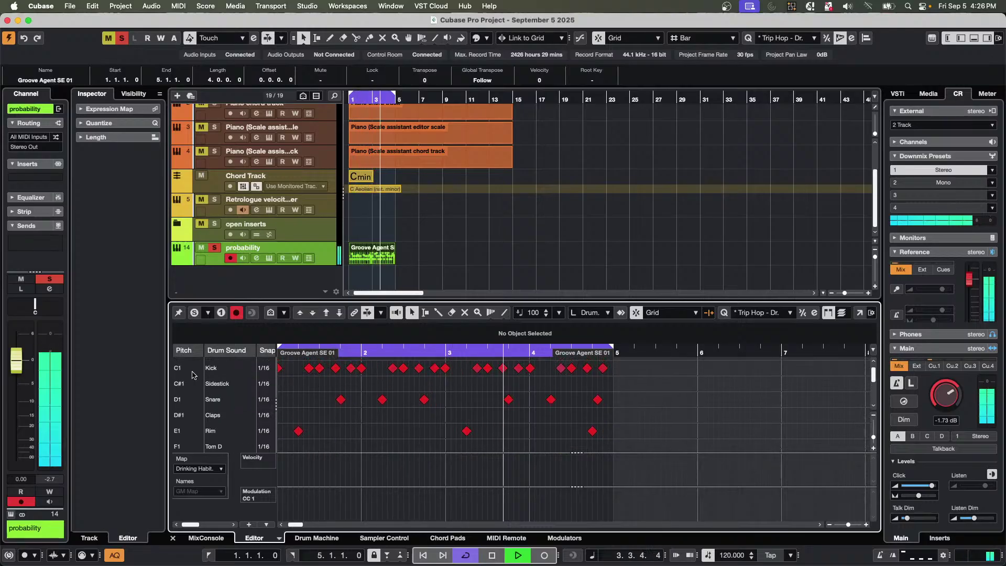
Stop playback, select the C1 Kick sound and switch the velocity controller lane to Play Probability.
click(215, 369)
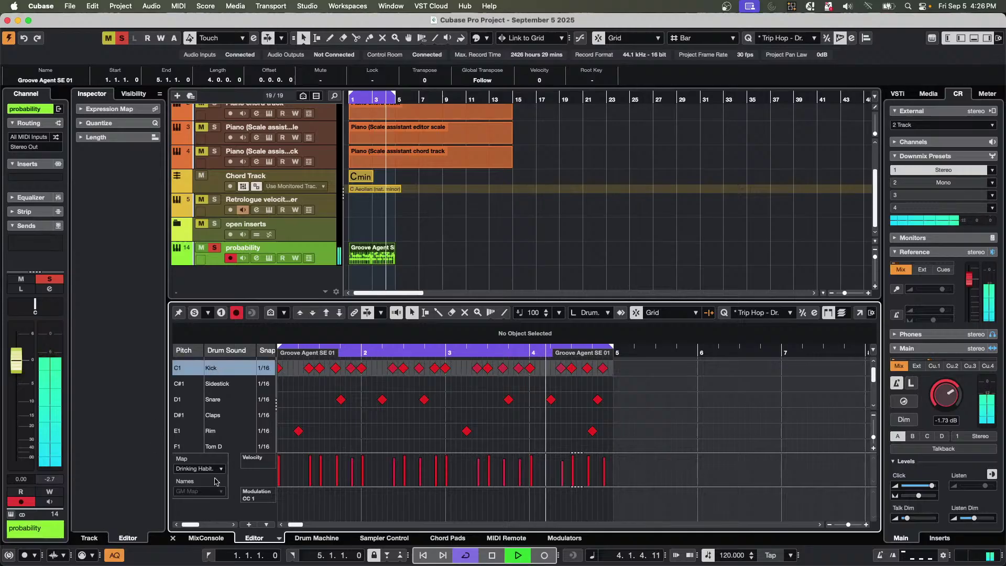
key(space)
click(265, 459)
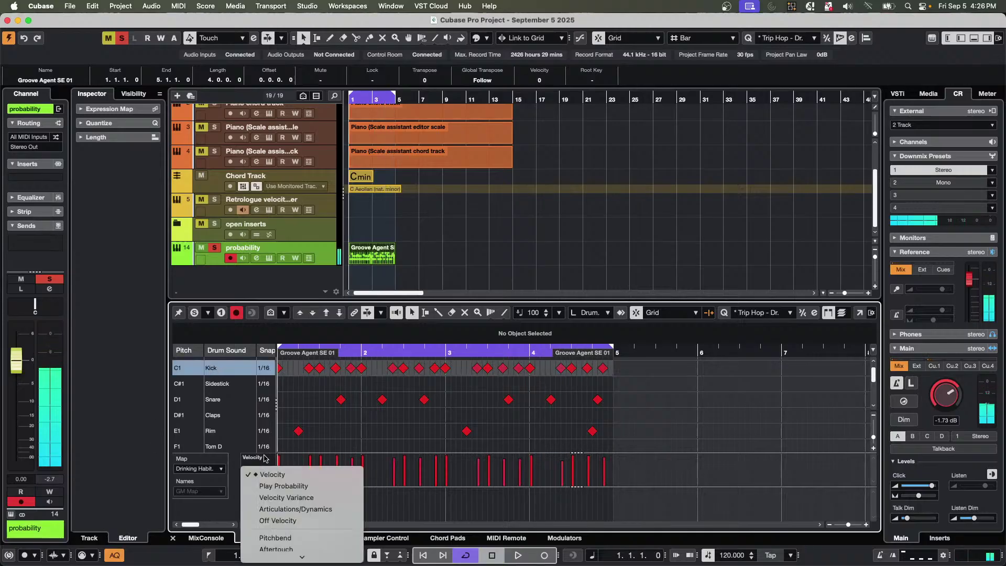
click(278, 487)
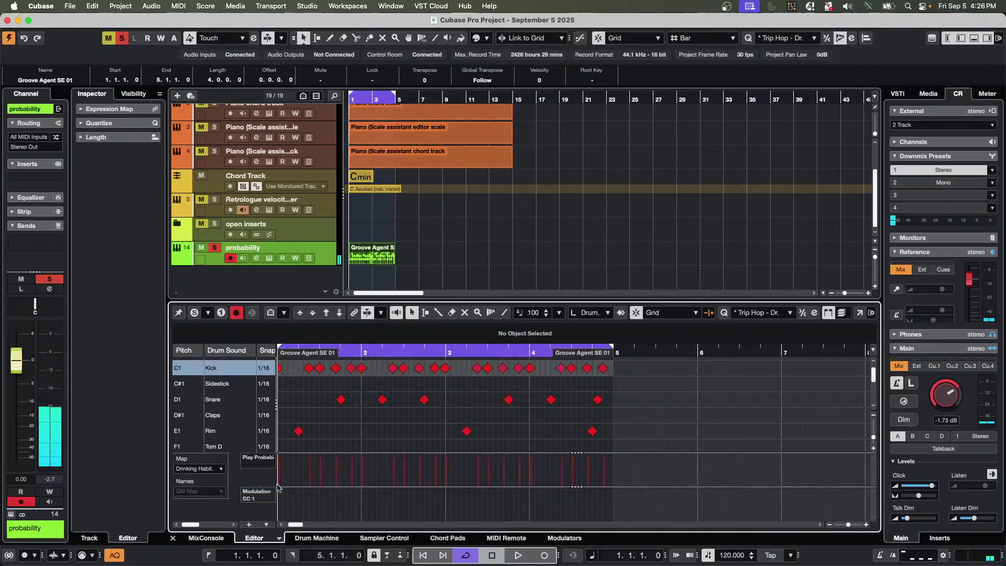
Lower the play probability of several off-beat kick notes in bars 1 to 3, about 30% at 1.4.3 and 61% at 3.4.3.
click(309, 369)
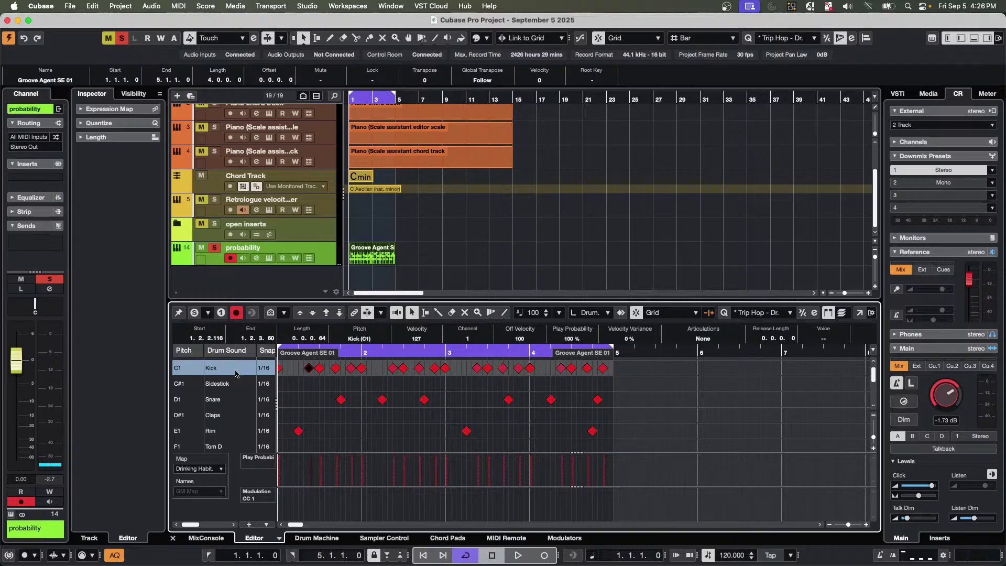
click(307, 386)
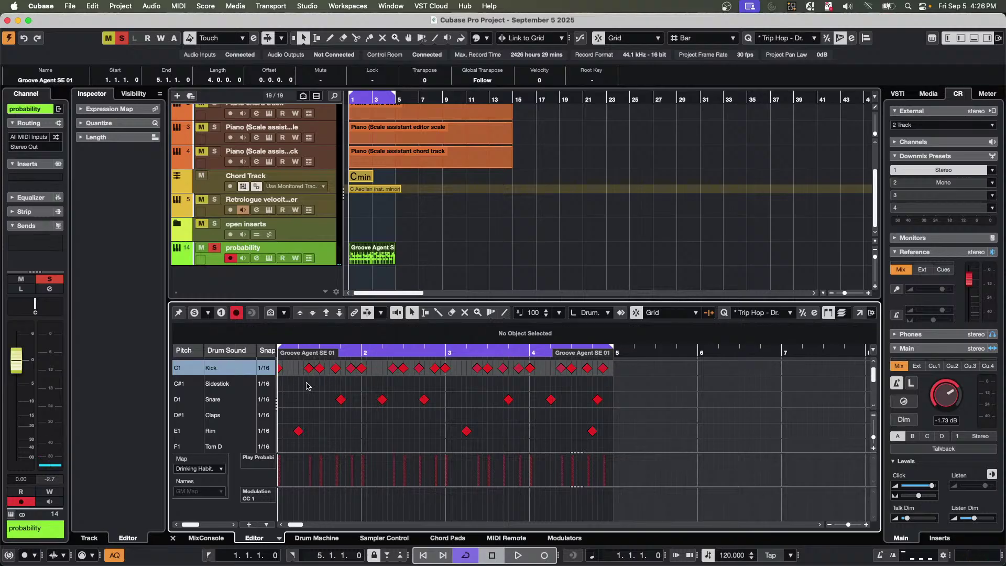
click(310, 473)
click(356, 468)
mouse_move(357, 465)
mouse_down()
mouse_move(356, 395)
mouse_move(356, 473)
mouse_up()
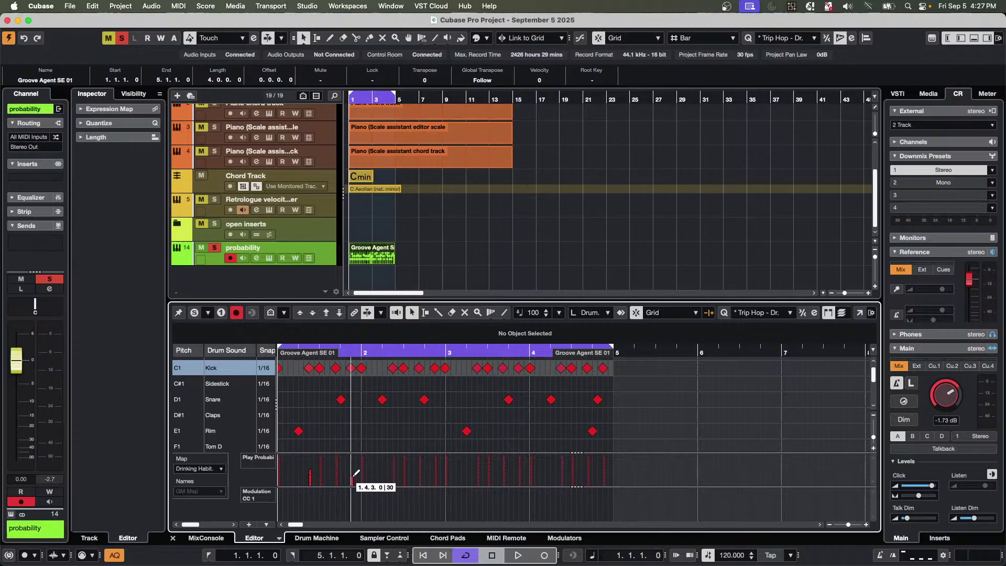
mouse_move(436, 470)
mouse_down()
mouse_move(443, 454)
mouse_move(441, 467)
mouse_move(484, 474)
mouse_up()
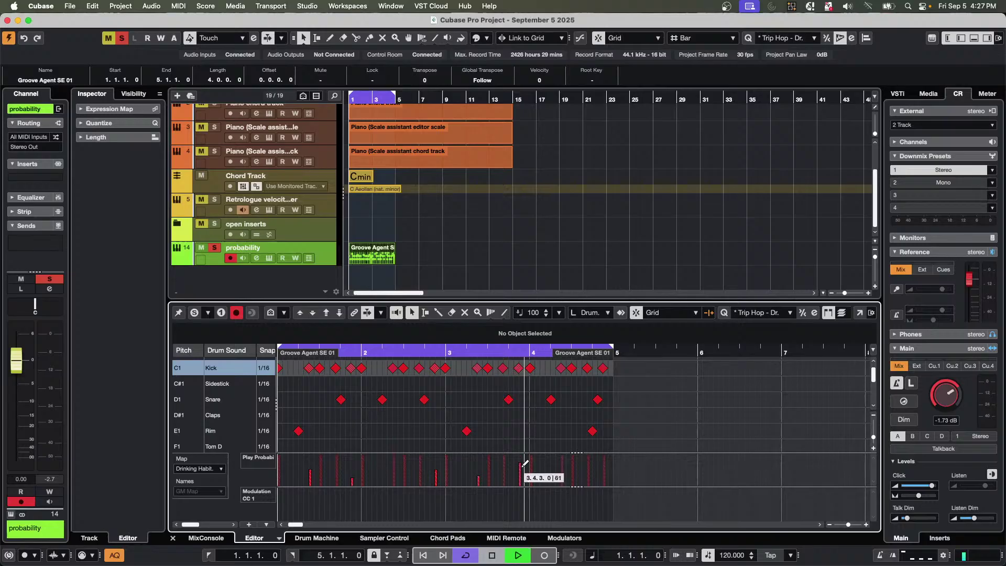
Play the looped drum part to hear the kick probability changes, briefly showing the On-Screen Keyboard, and stop playback.
key(space)
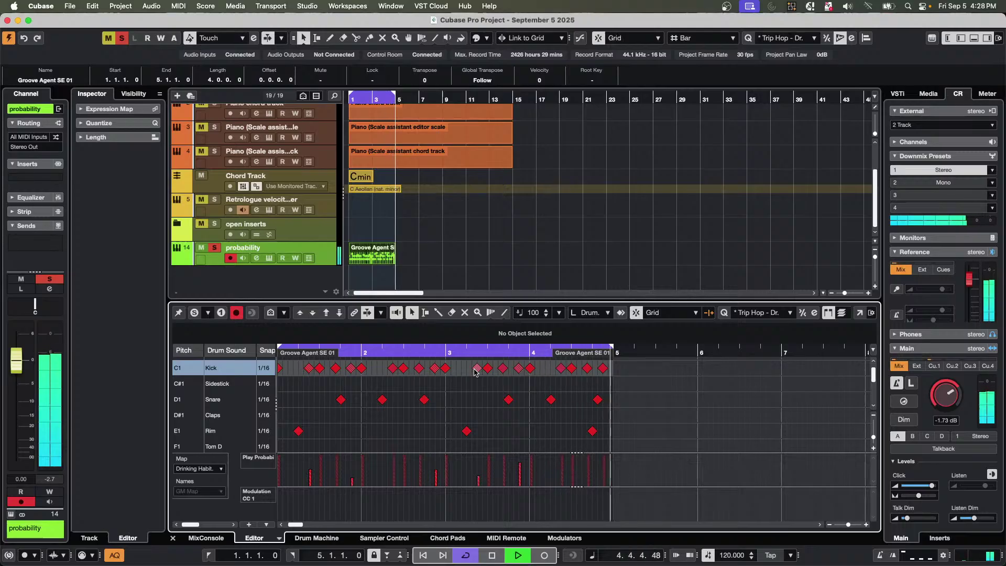
key(alt+k)
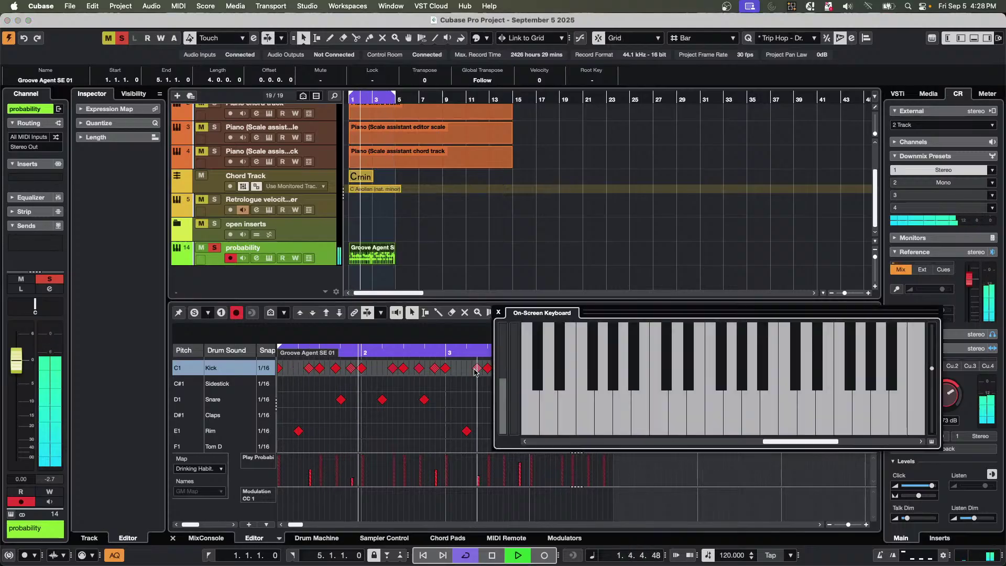
key(alt+k)
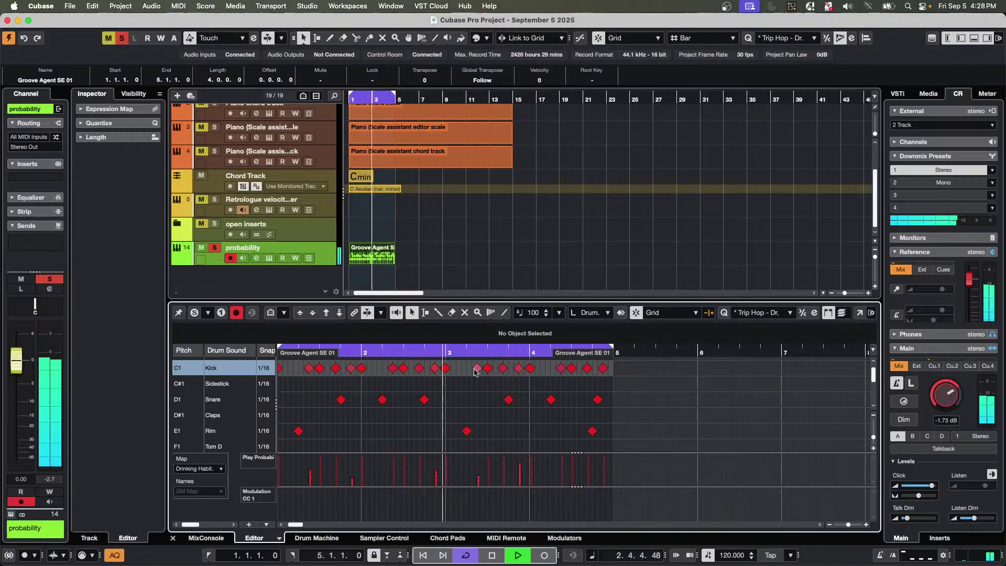
key(space)
Repeat the Groove Agent SE part on the probability track 4 times as shared copies.
click(429, 265)
click(385, 263)
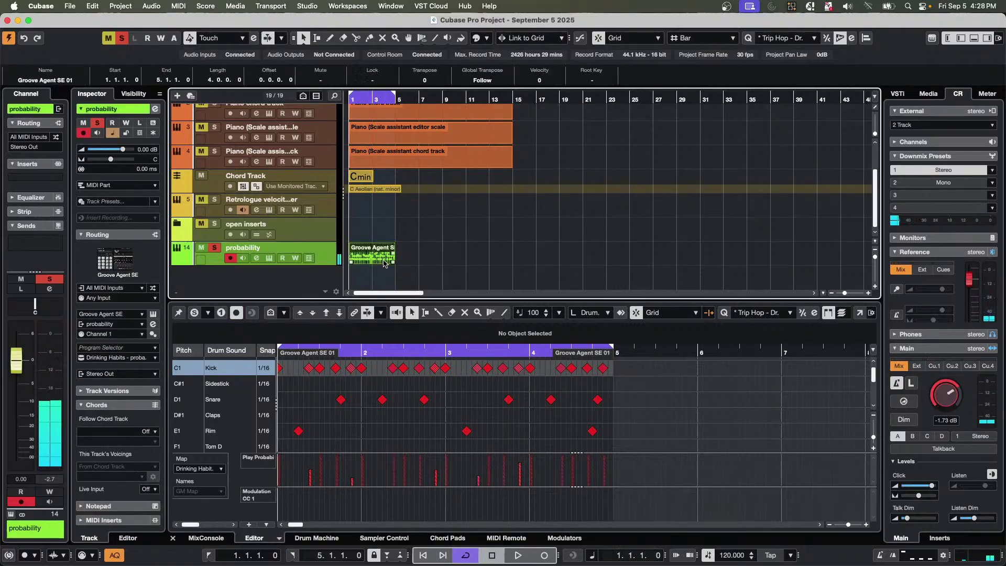
key(super+k)
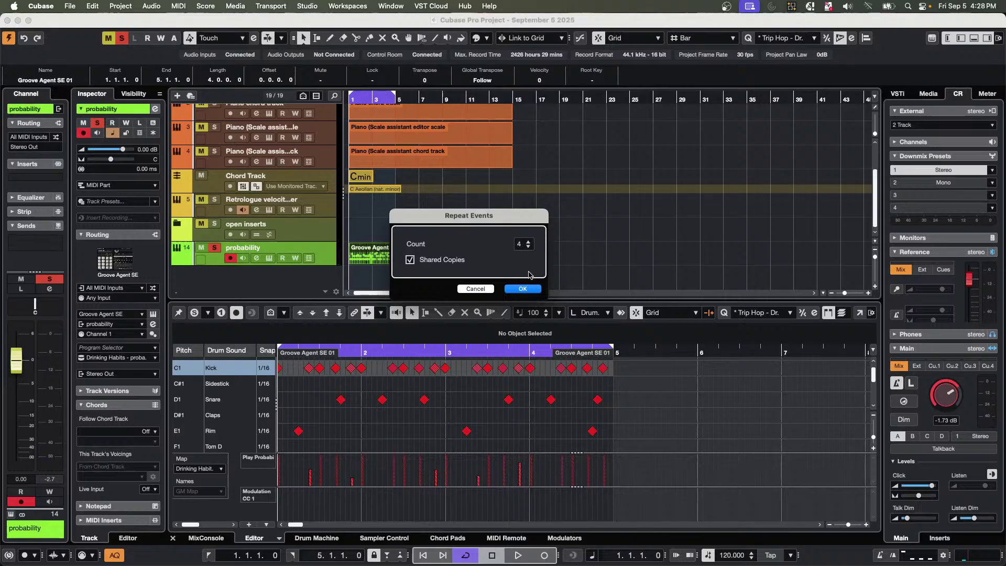
click(529, 289)
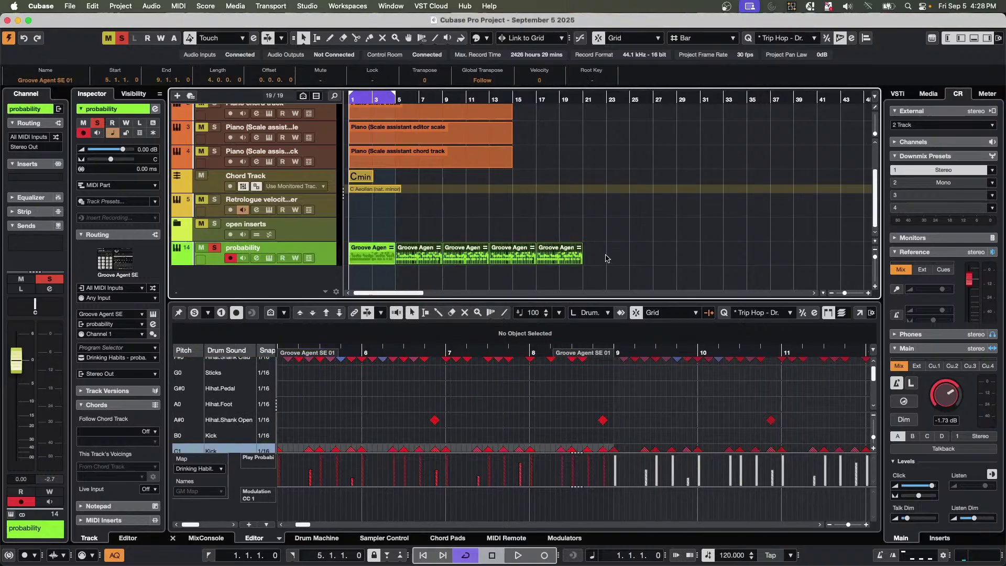
Select all the Groove Agent SE parts on the probability track and play them with cycle turned off.
drag(607, 261, 341, 261)
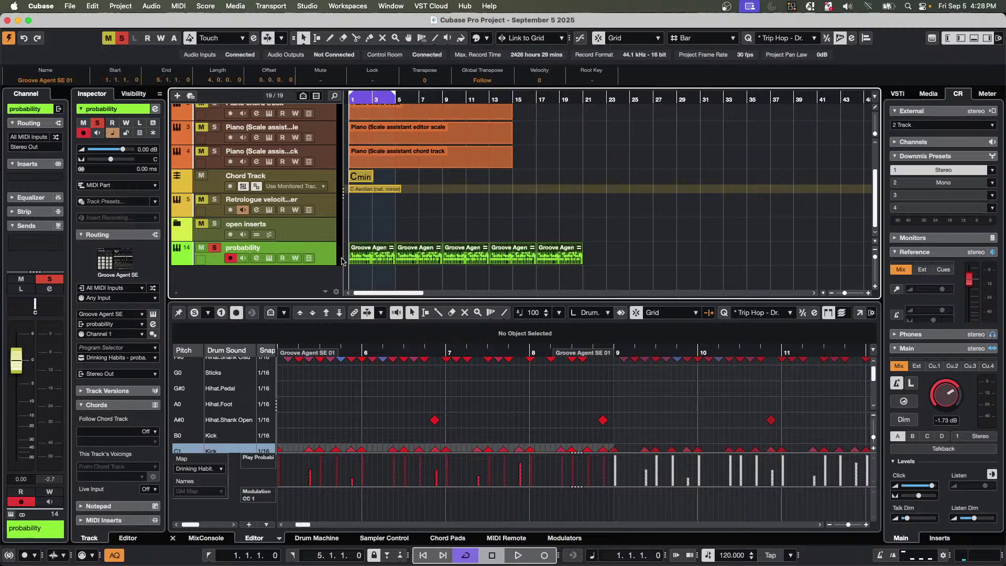
key(space)
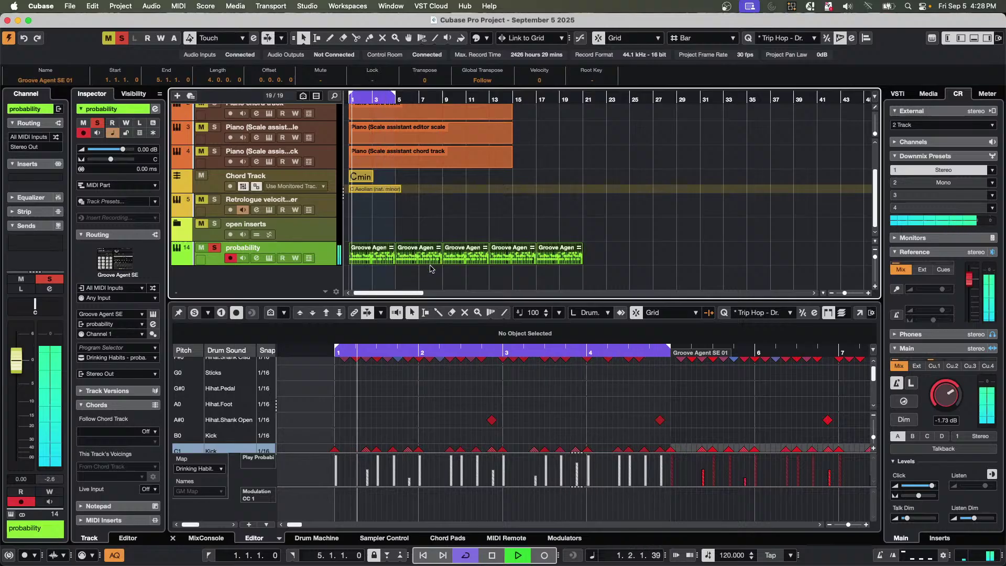
key(slash)
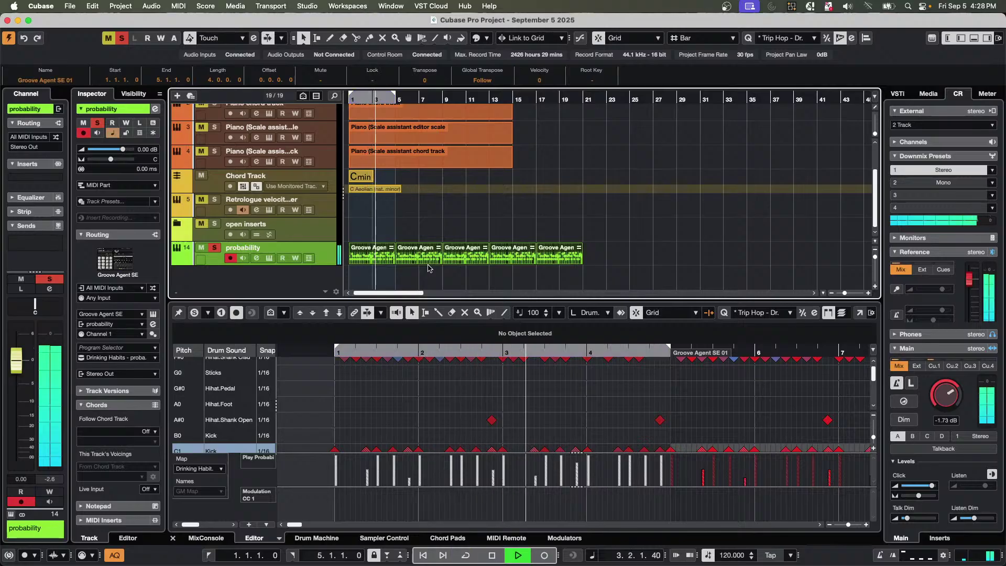
Follow the repeated Groove Agent SE parts in the Drum Editor, stop playback, and view the controller lane types without changing Play Probability.
scroll(588, 398, up, 1)
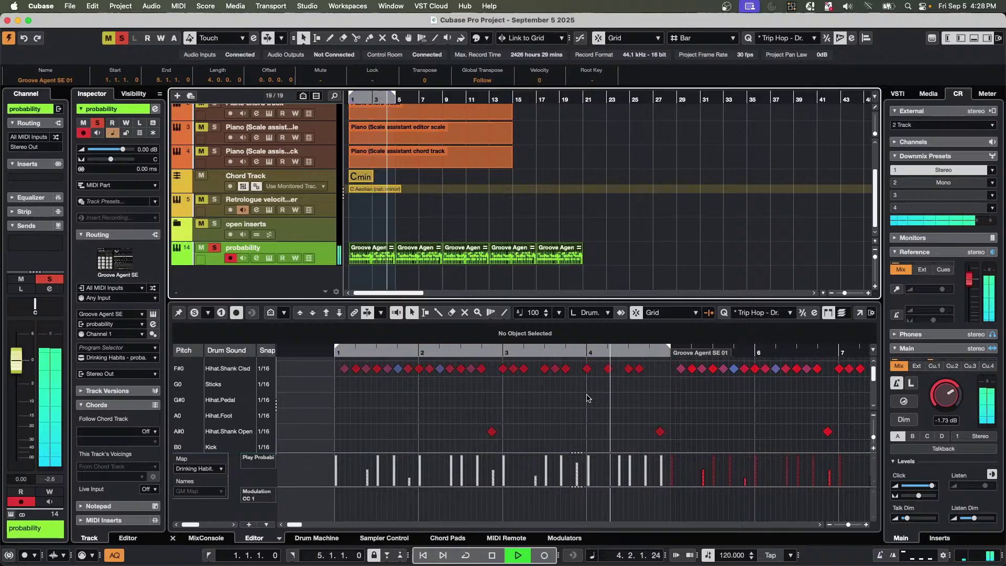
scroll(588, 399, up, 1)
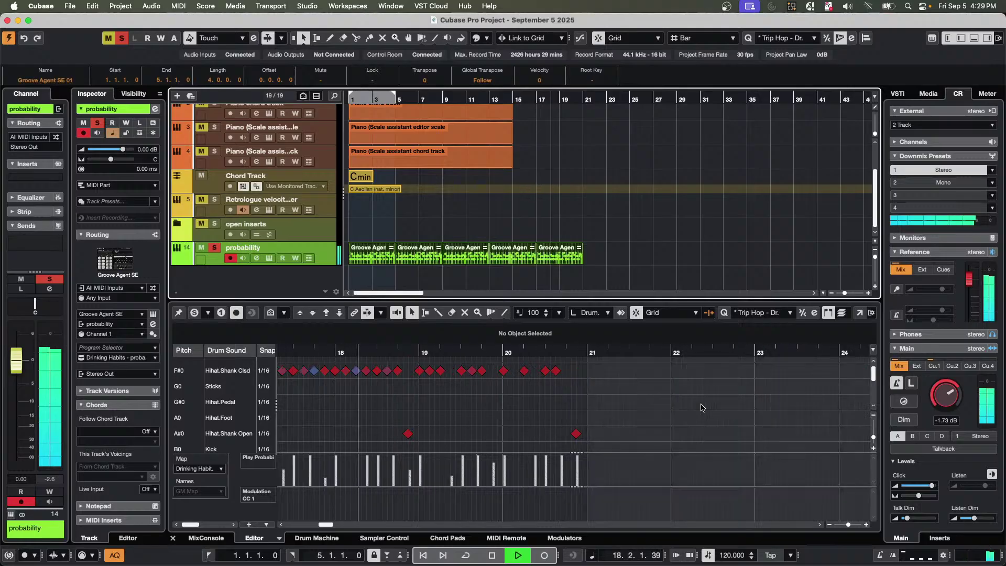
key(space)
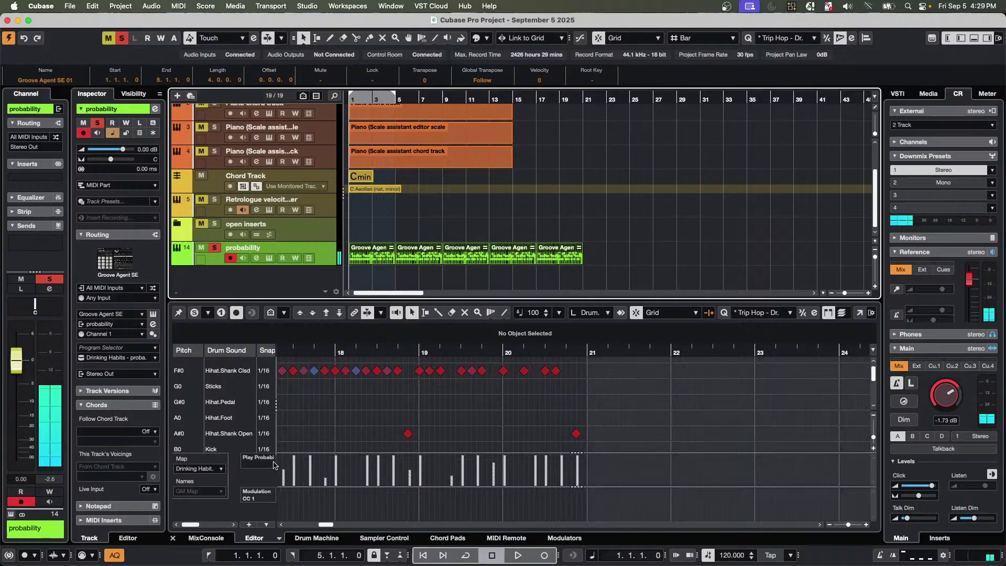
click(273, 464)
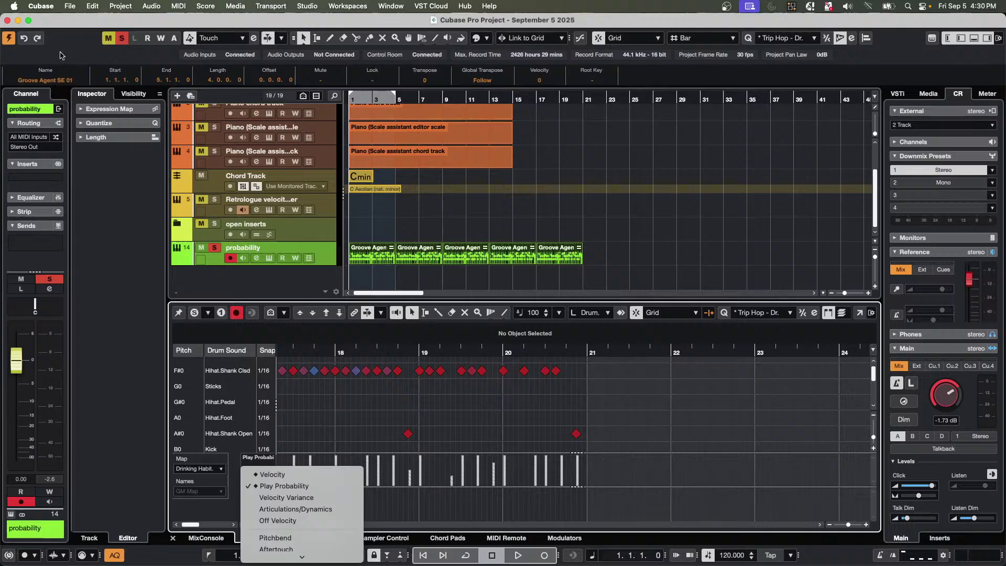
click(2, 28)
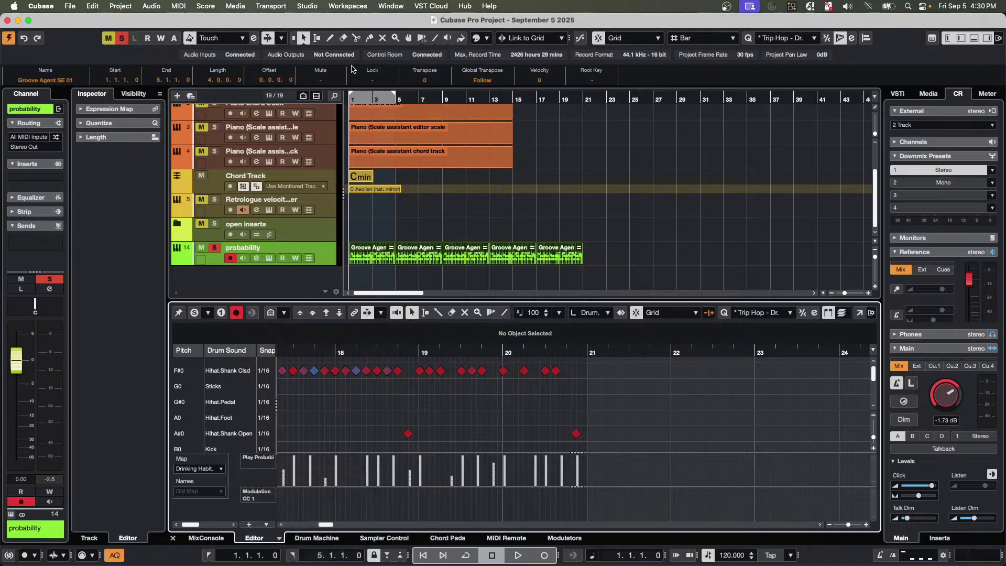
Add one instrument track below the probability track with Groove Agent SE as the instrument and Stereo Out as the output.
right_click(324, 254)
mouse_move(333, 259)
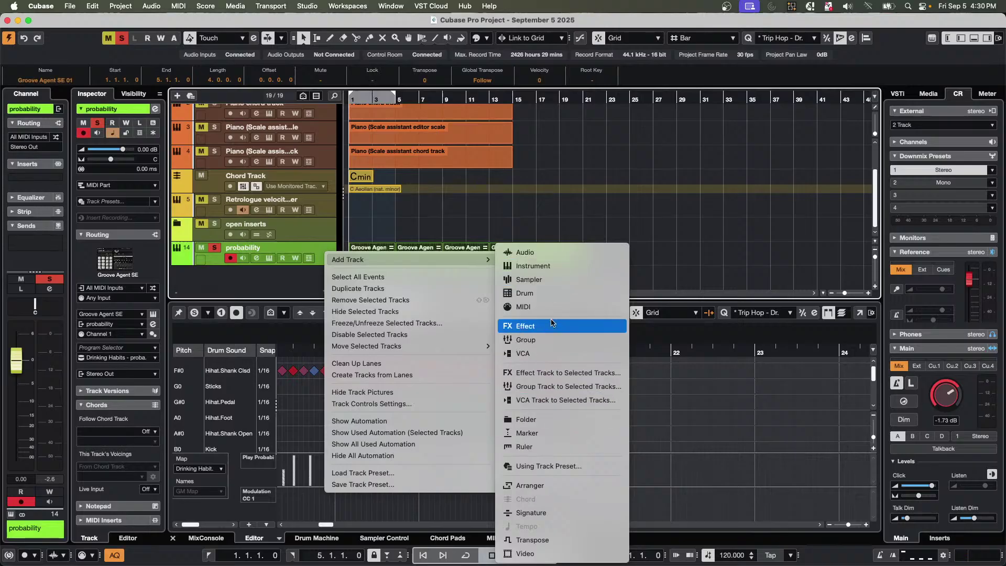
click(548, 267)
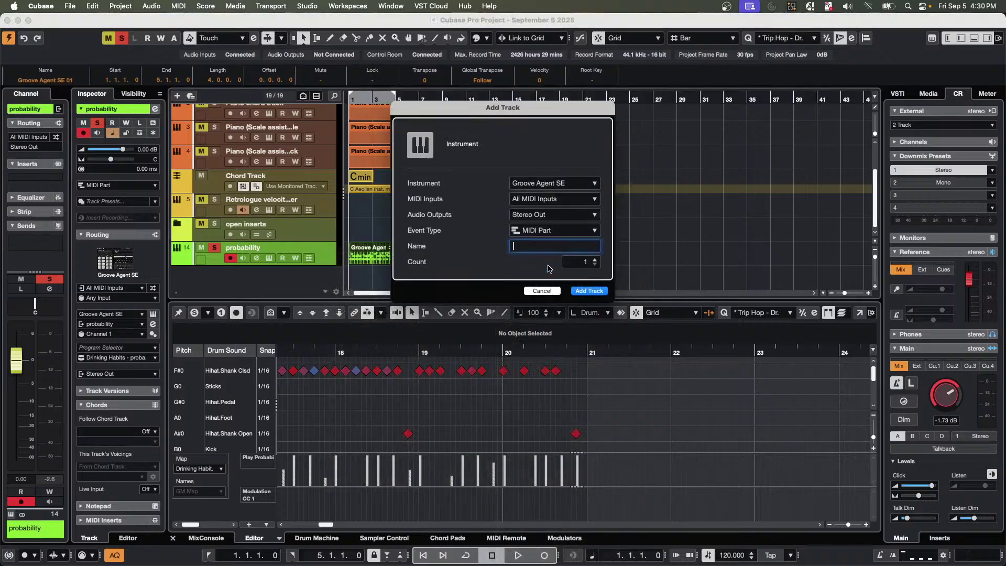
click(564, 185)
click(475, 265)
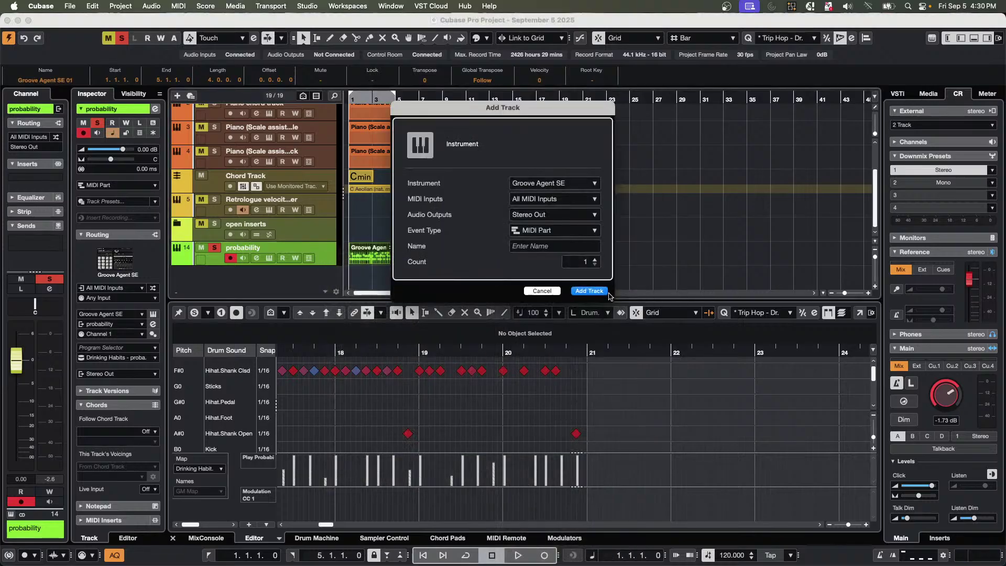
click(590, 290)
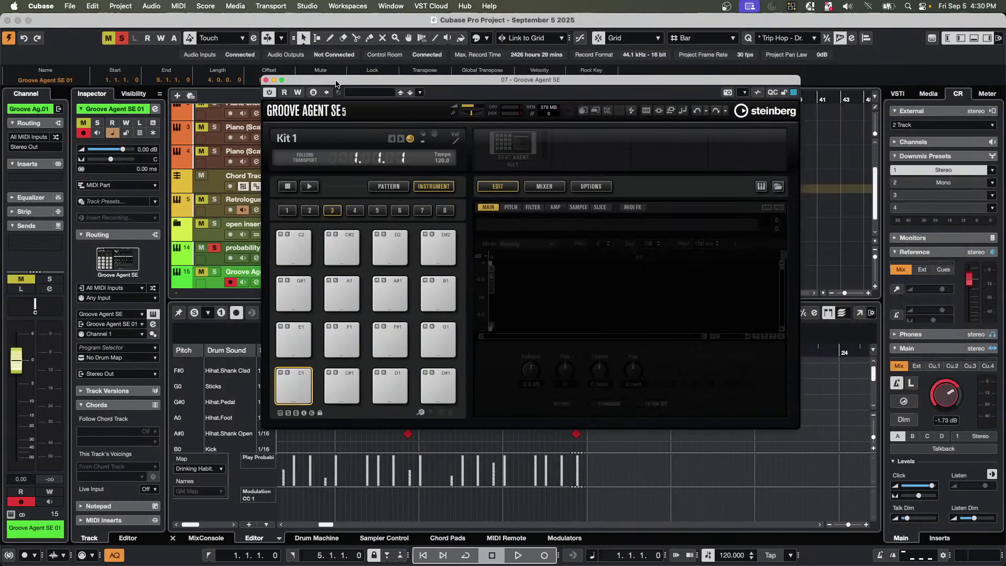
Show the Groove Agent SE preset browser beside the pads and search all kits for "Groovy Ballad".
drag(336, 83, 276, 84)
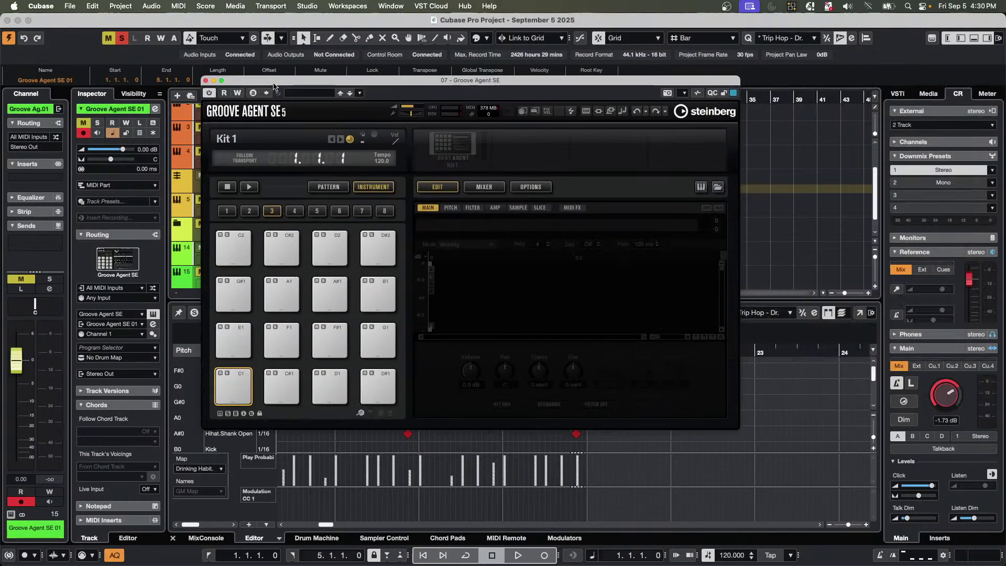
right_click(446, 149)
click(472, 167)
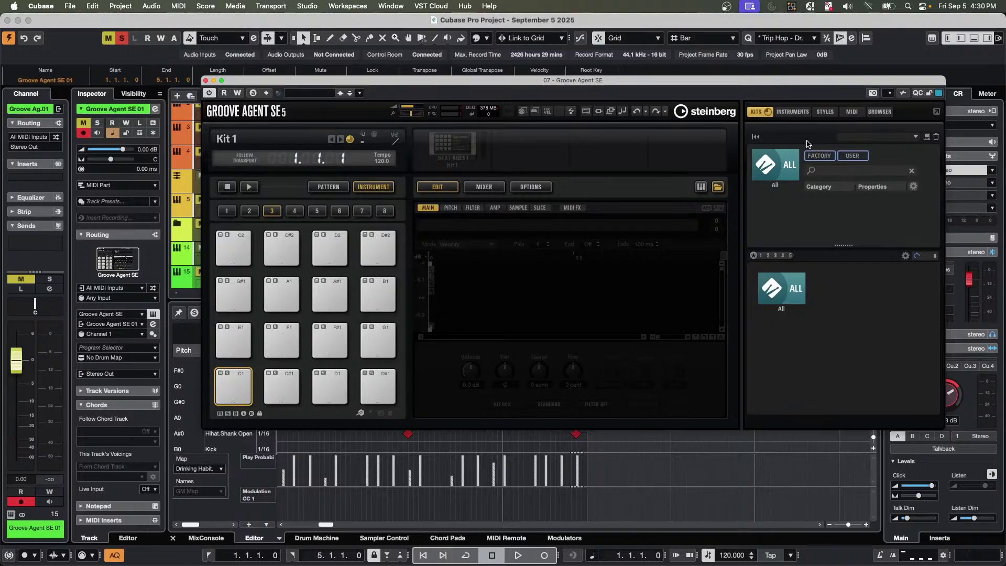
click(833, 171)
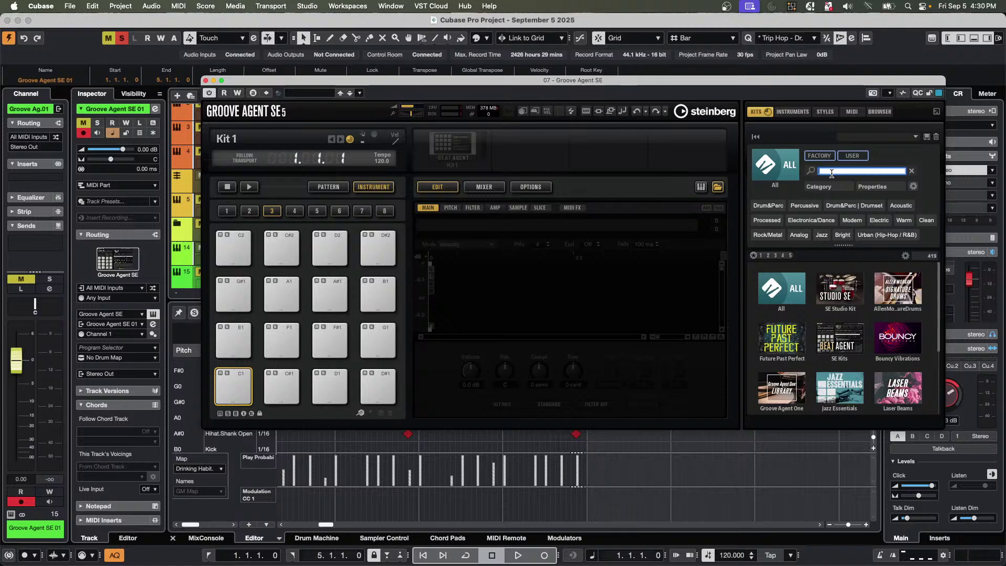
text(Groov)
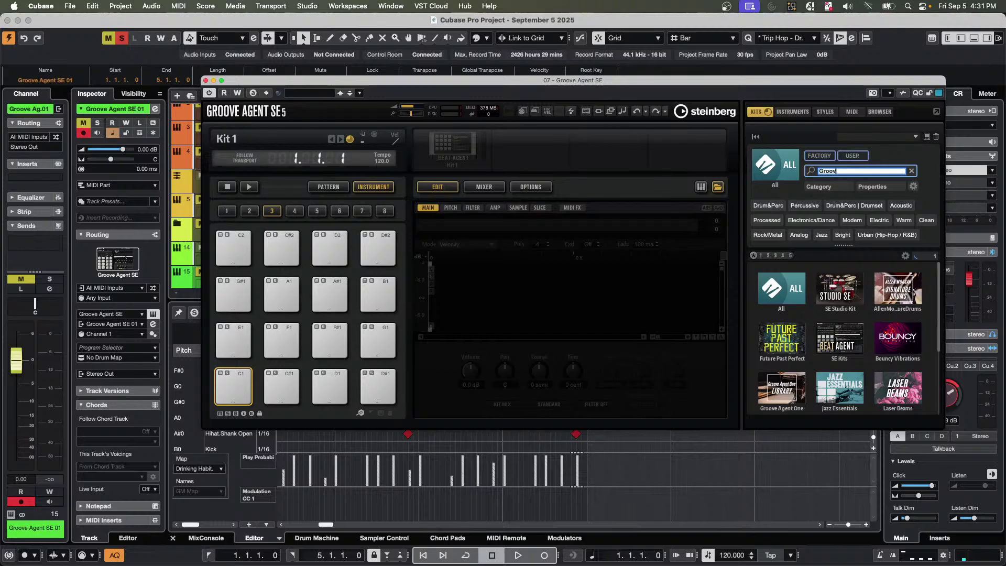
text(y Ballad)
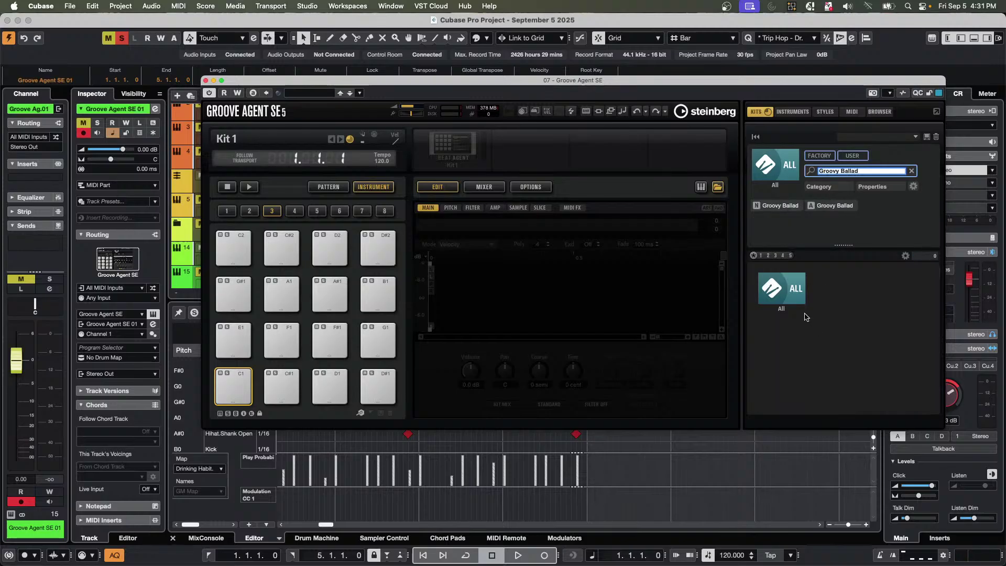
click(794, 296)
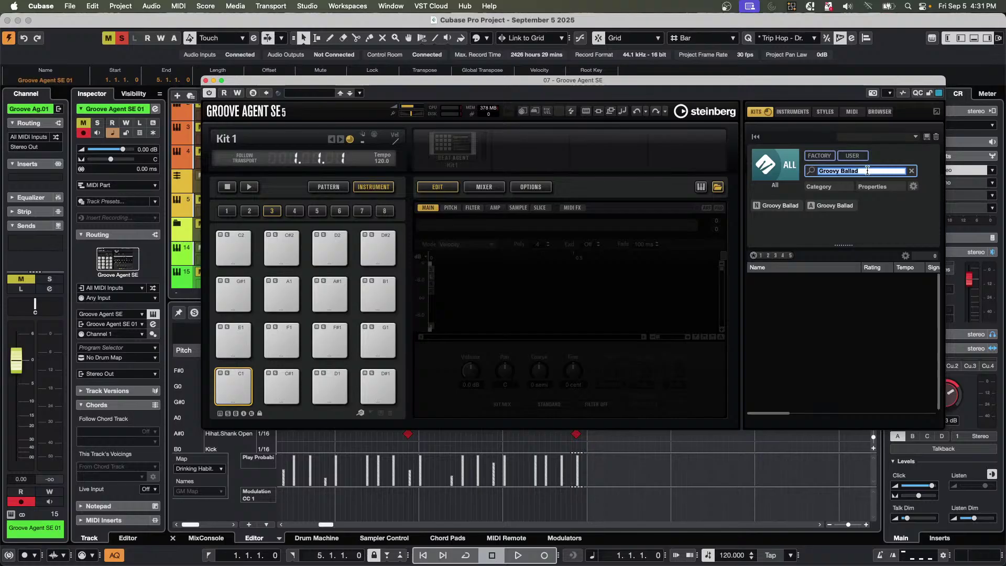
Replace the kit search text with "ballad" to look through the matching kits.
click(868, 171)
drag(867, 171, 814, 172)
key(BackSpace)
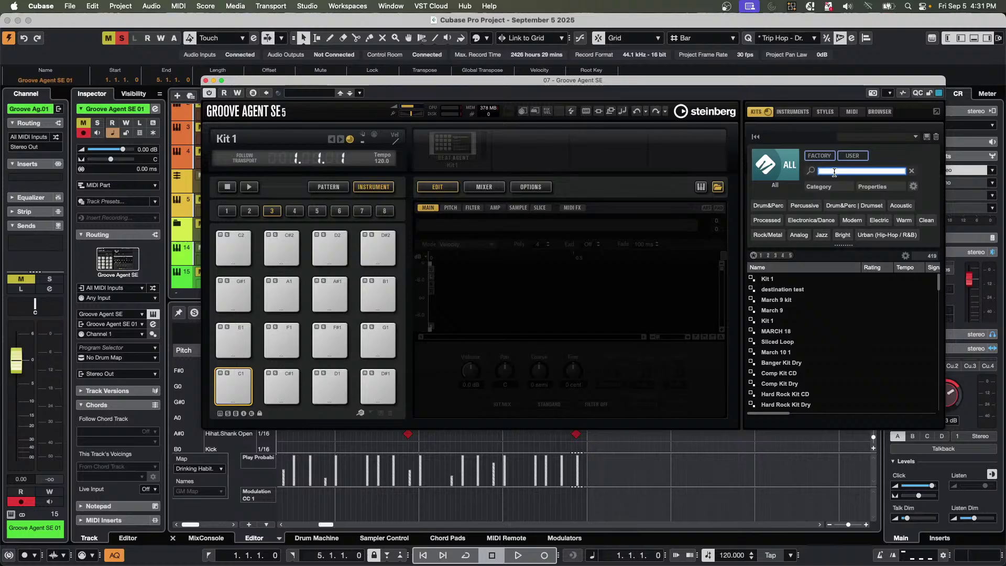
text(ballad)
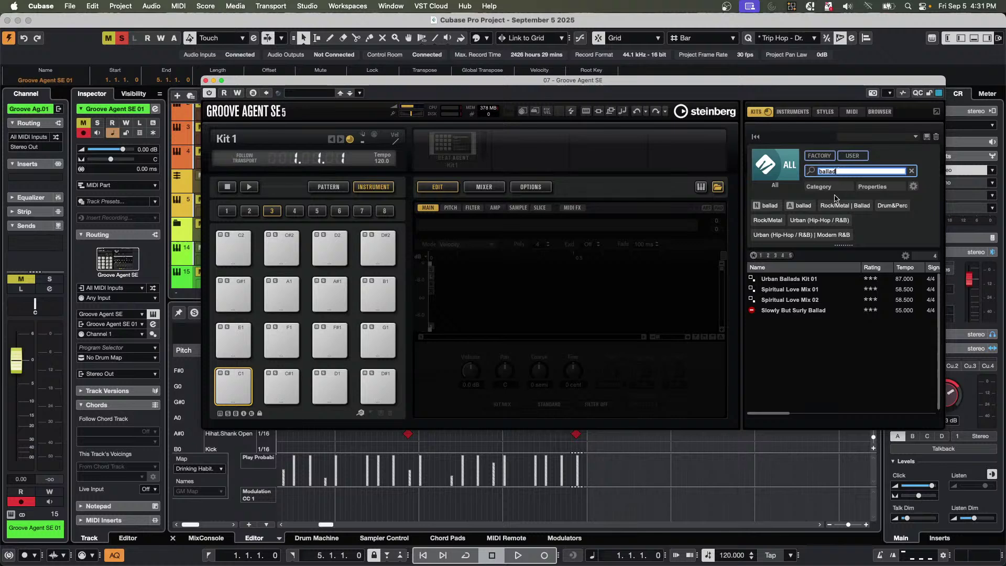
Search the kits for "groov" instead and look through the resulting kit list.
key(BackSpace)
key(BackSpace)
key(BackSpace)
key(BackSpace)
key(BackSpace)
key(BackSpace)
text(c)
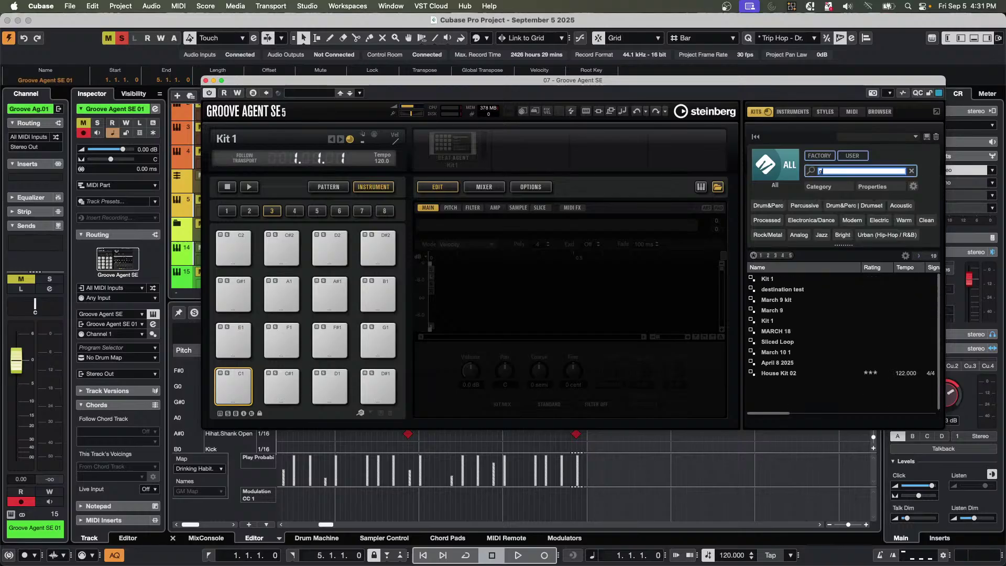
text(roov)
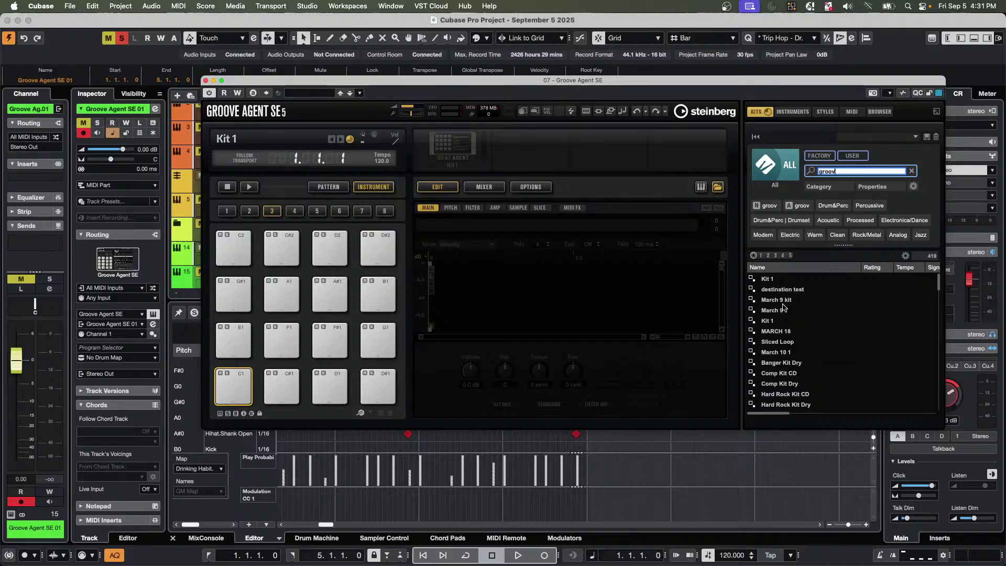
scroll(785, 308, down, 10)
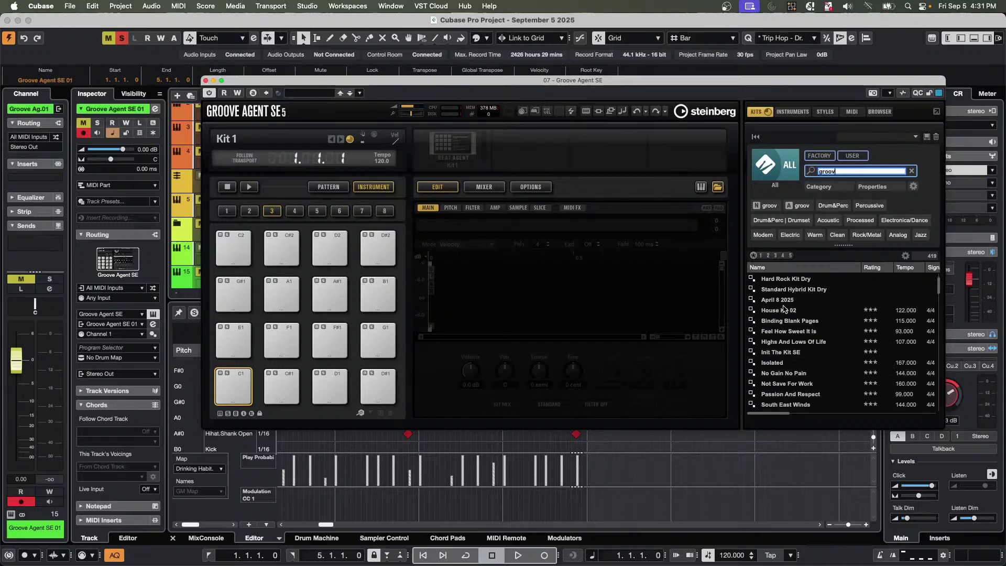
scroll(784, 309, down, 5)
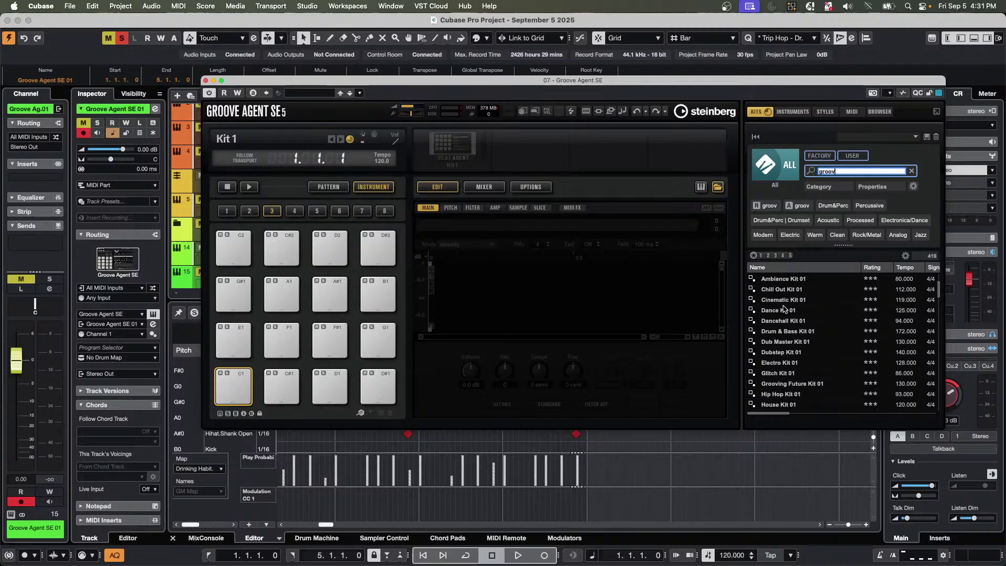
scroll(784, 308, up, 10)
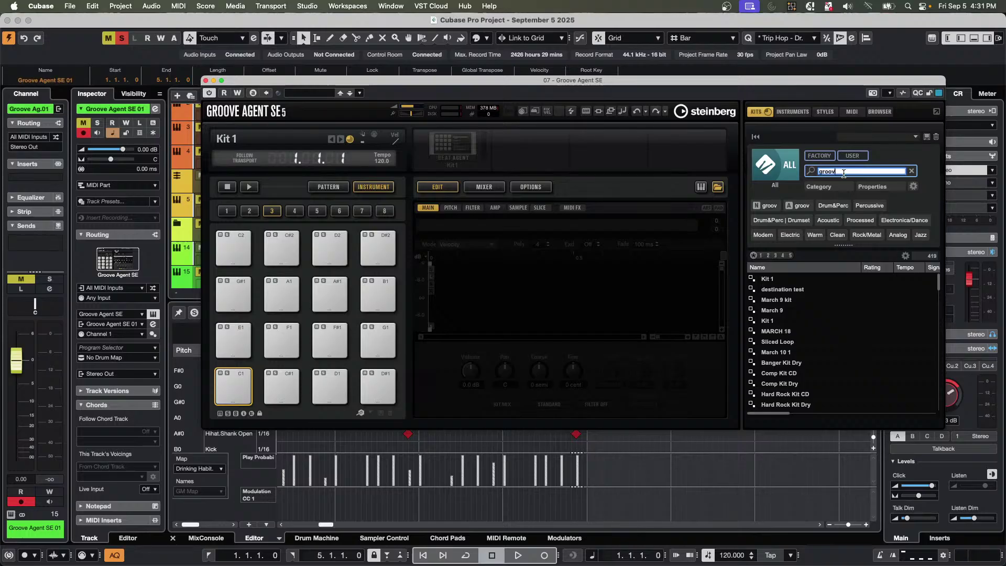
Narrow the kit search to "groovy", check it across all content sets, and clear the search text.
text(y)
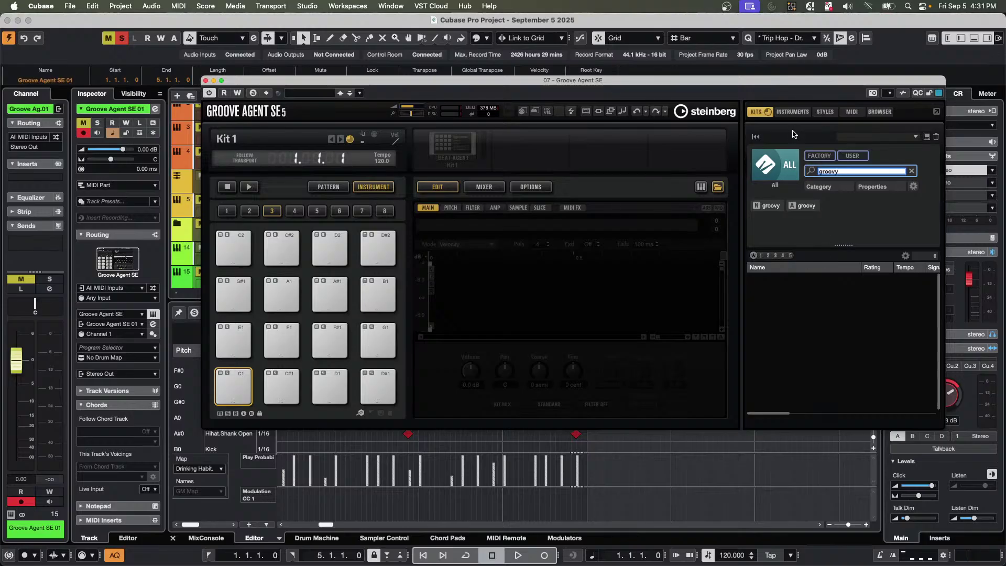
click(785, 165)
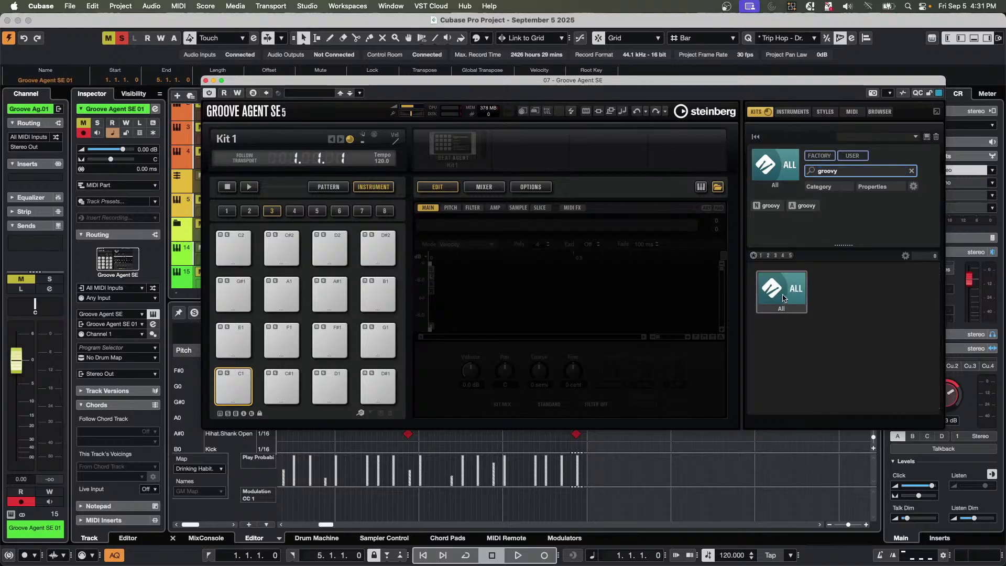
click(784, 298)
click(787, 167)
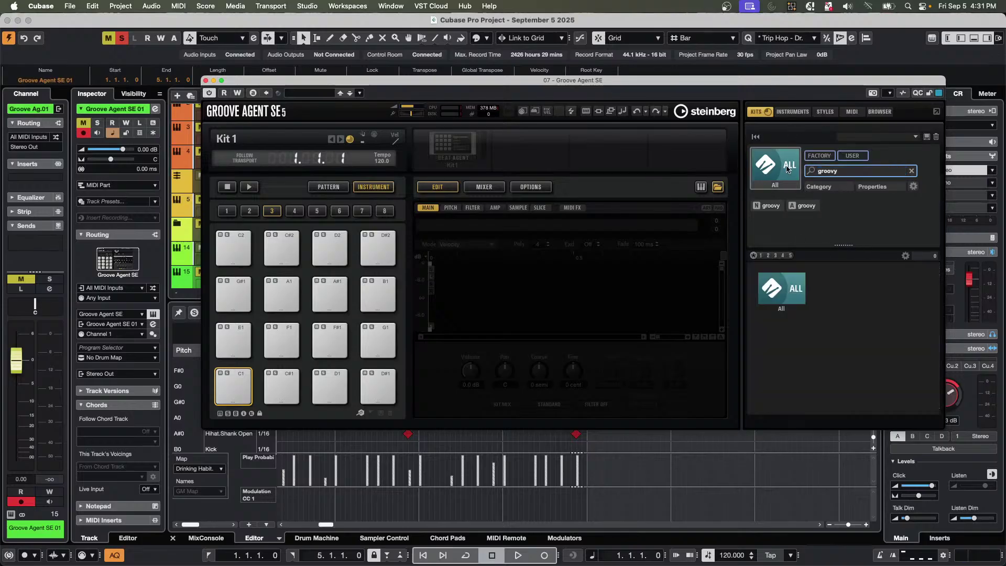
click(788, 166)
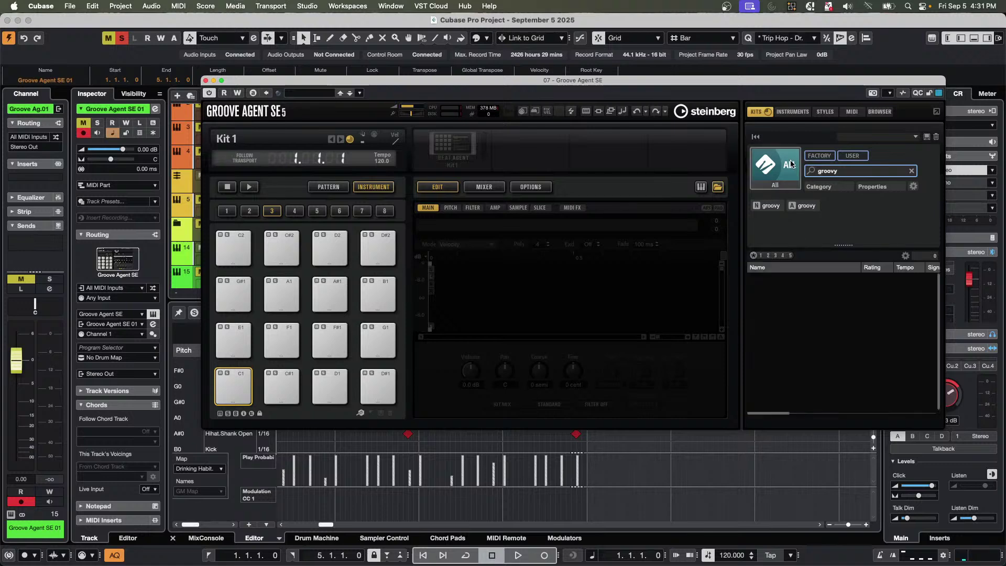
click(844, 171)
key(BackSpace)
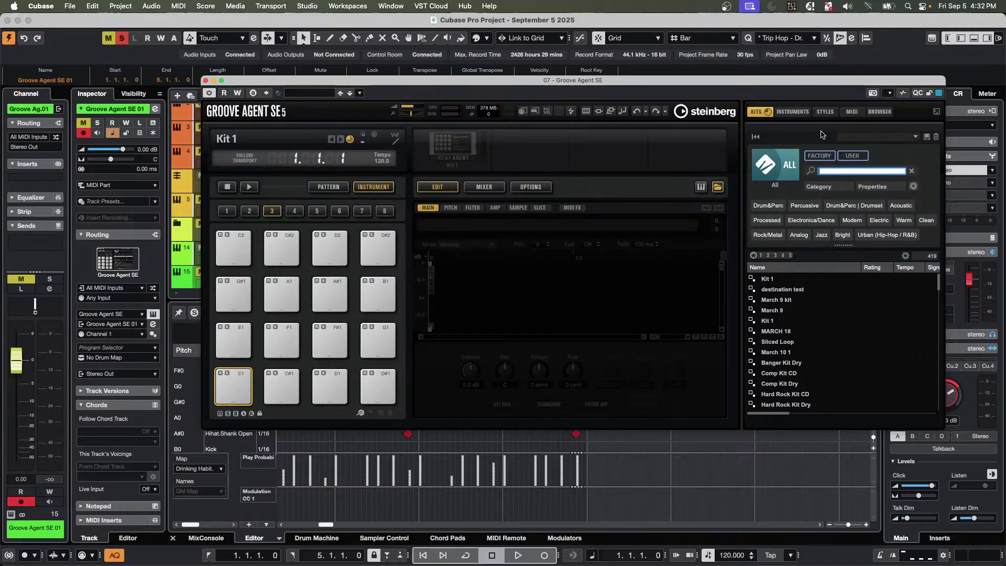
Search the Groove Agent SE style presets for "groov" and "groovr" across all content sets.
click(825, 112)
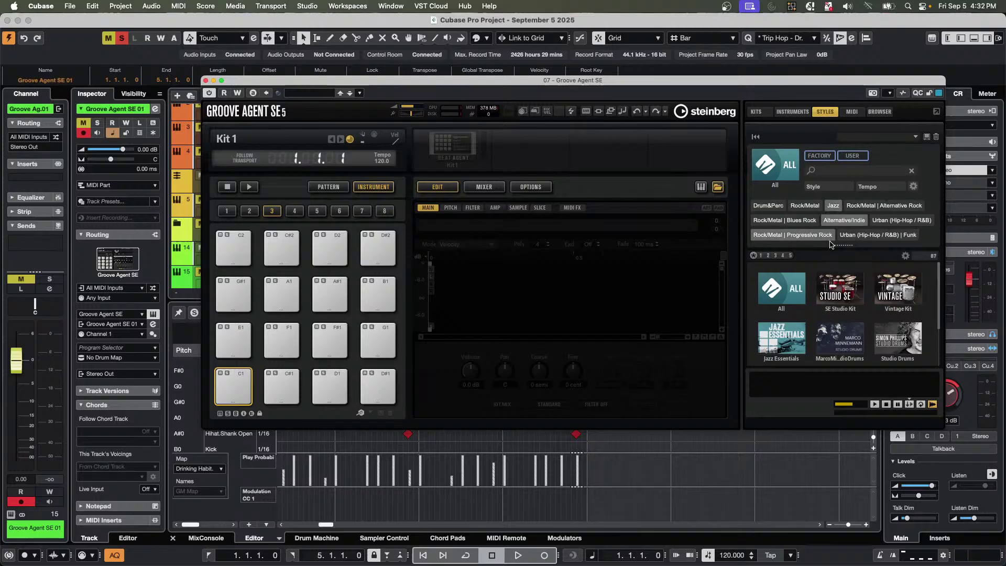
click(826, 170)
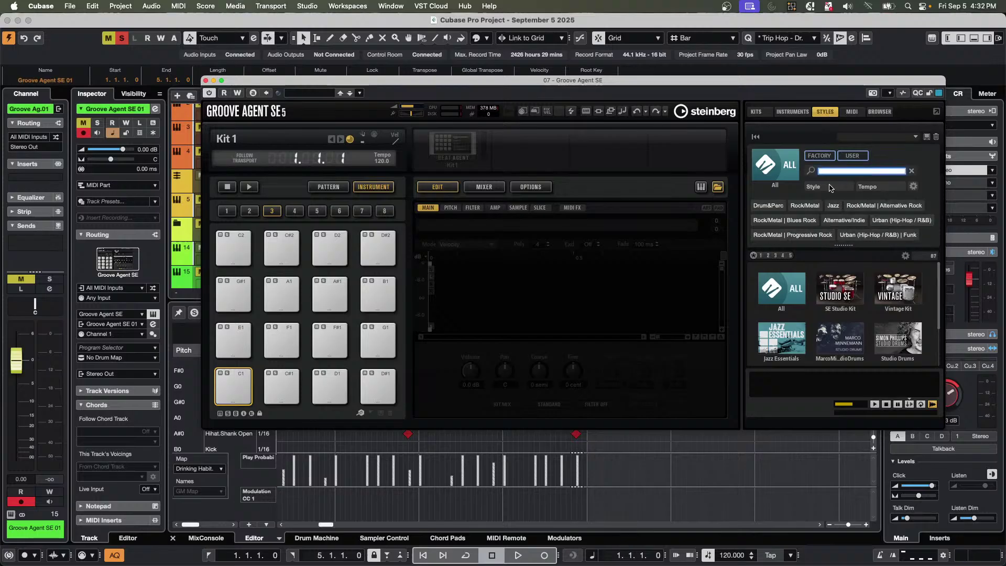
text(groo)
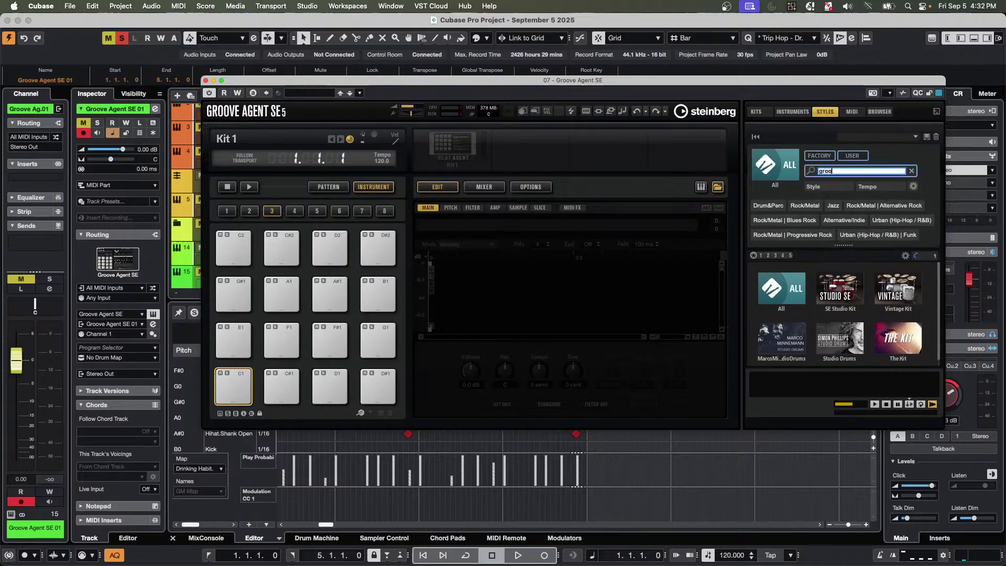
text(v)
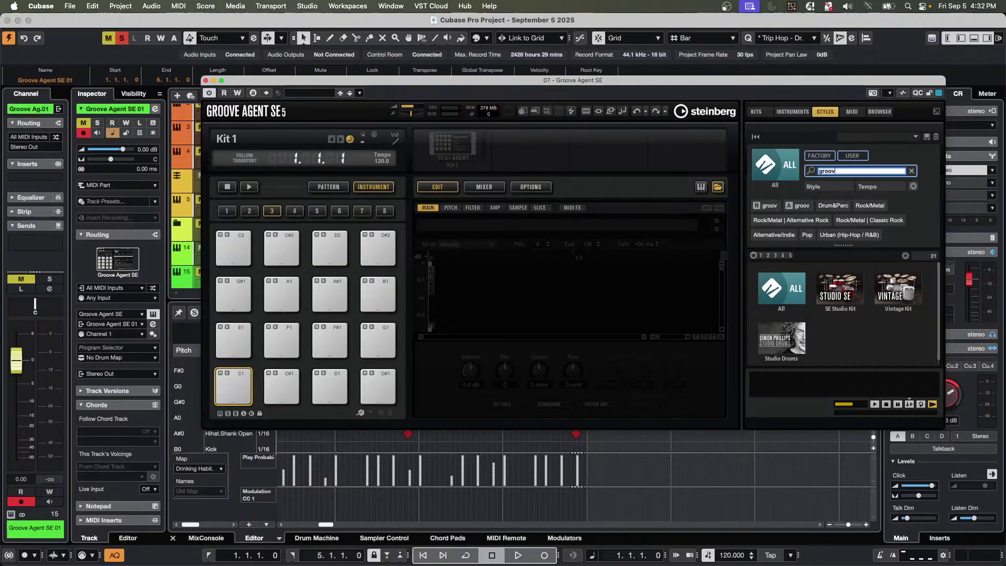
text(r)
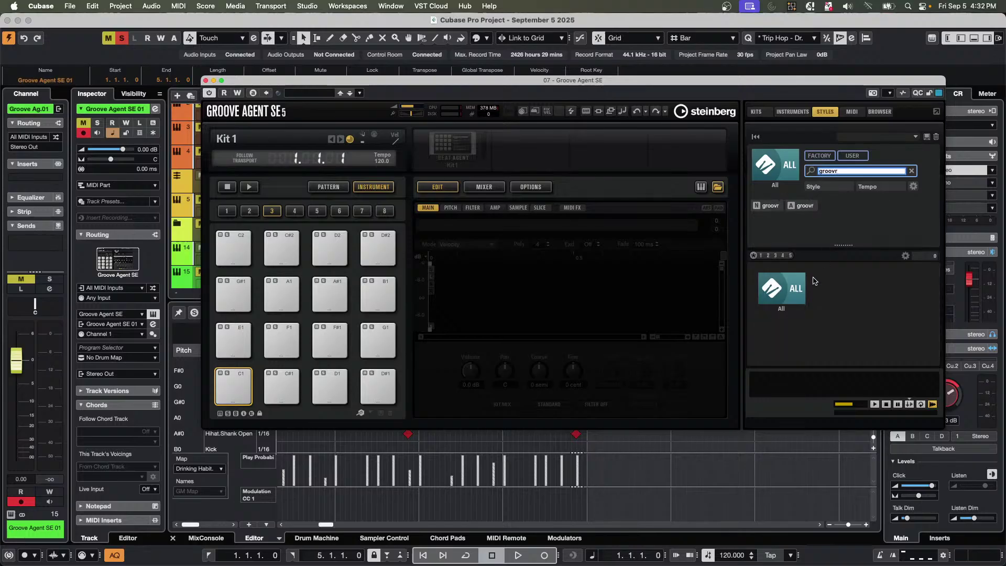
click(800, 288)
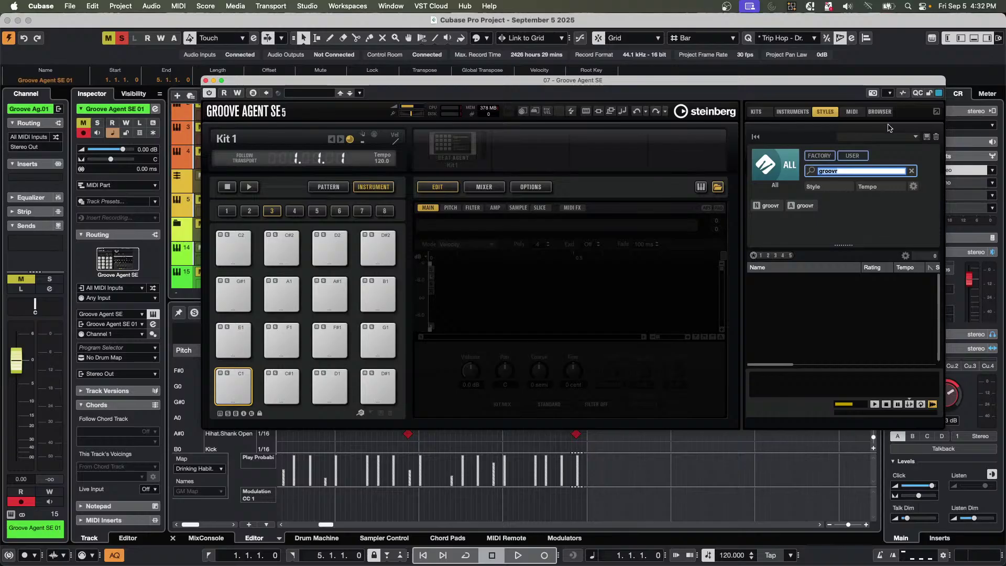
click(775, 168)
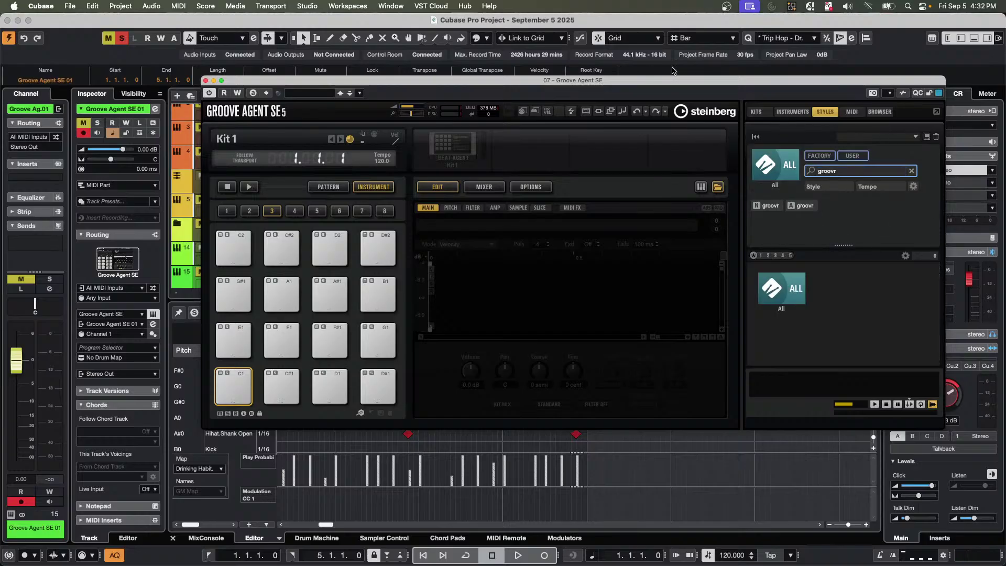
Clear the style search text and open the Vintage Kit content set to view its styles.
click(845, 170)
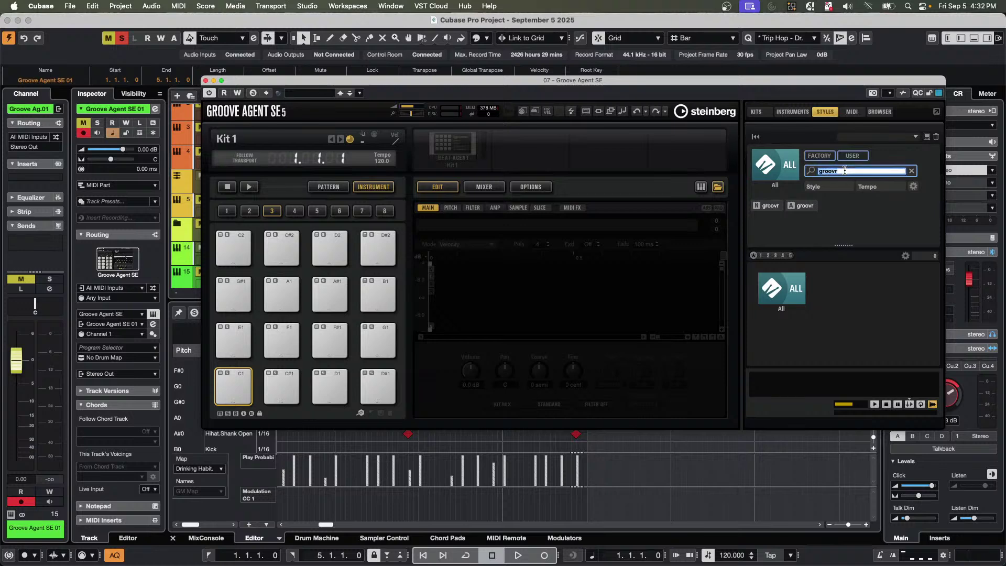
key(BackSpace)
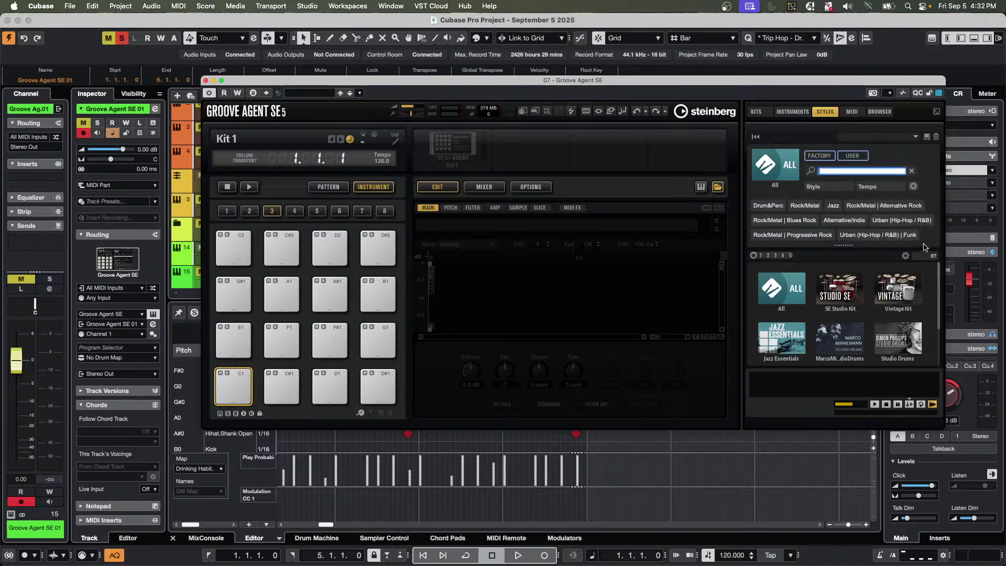
click(906, 289)
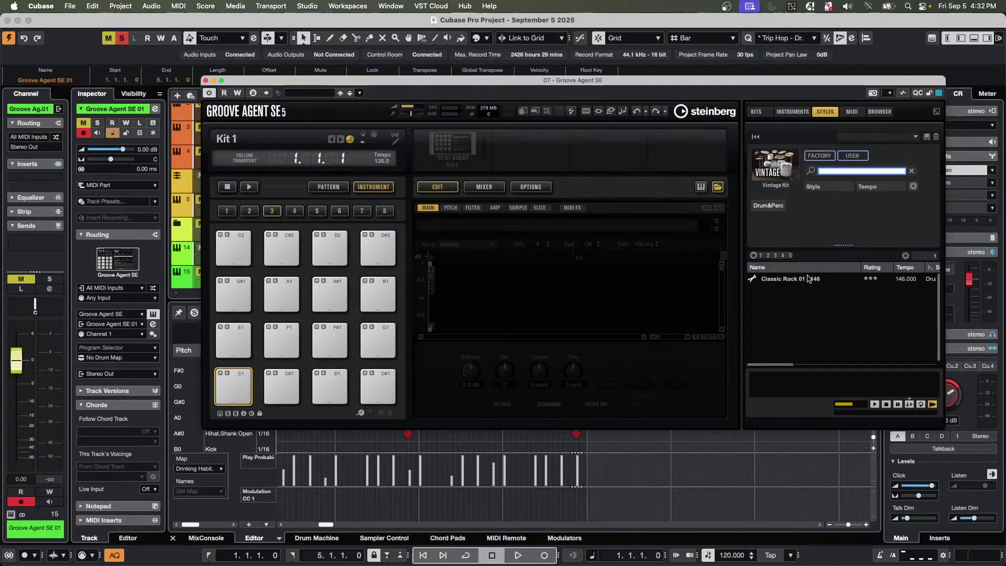
Look through the content sets available for Groove Agent SE instruments.
click(792, 111)
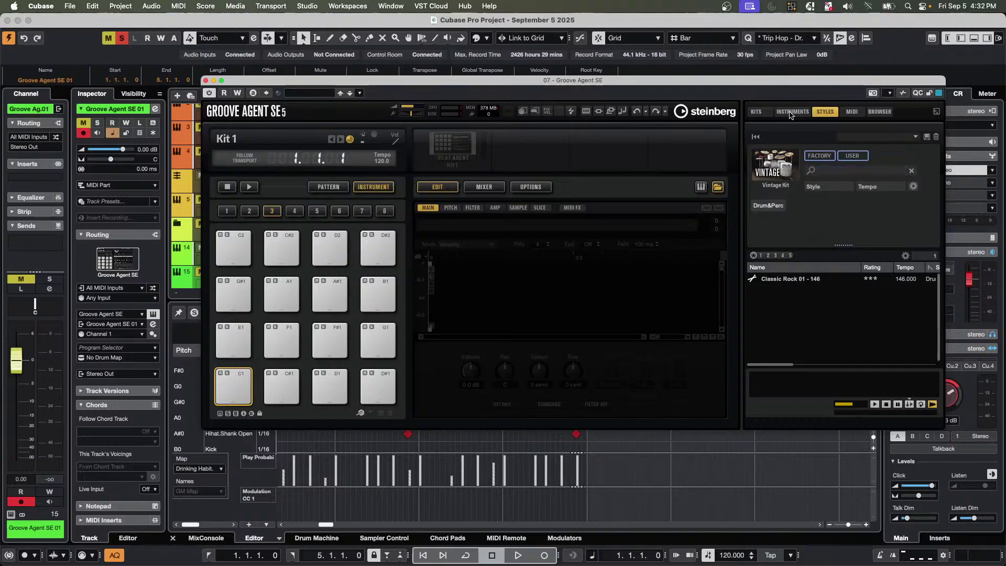
scroll(864, 302, down, 2)
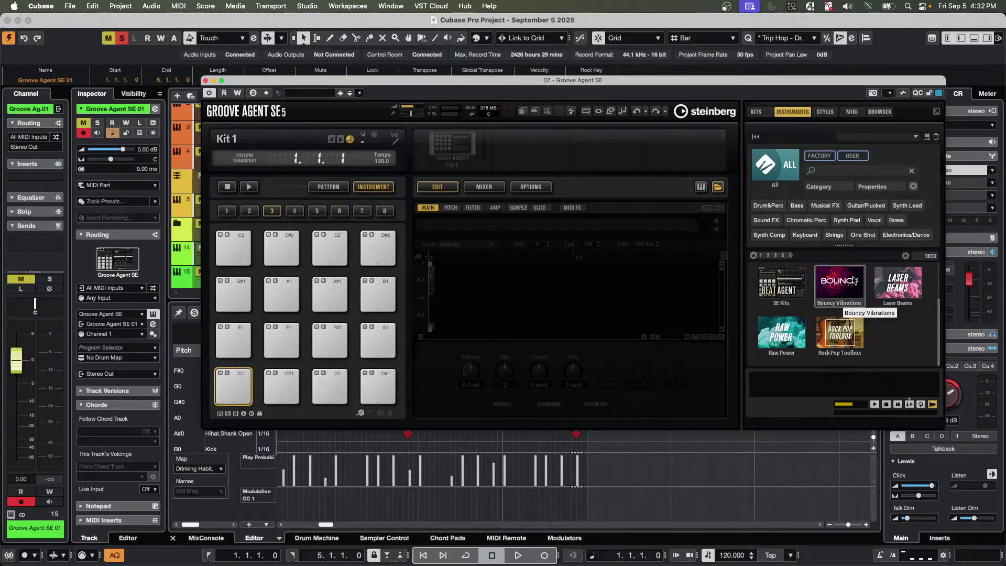
scroll(864, 294, up, 2)
scroll(864, 294, up, 1)
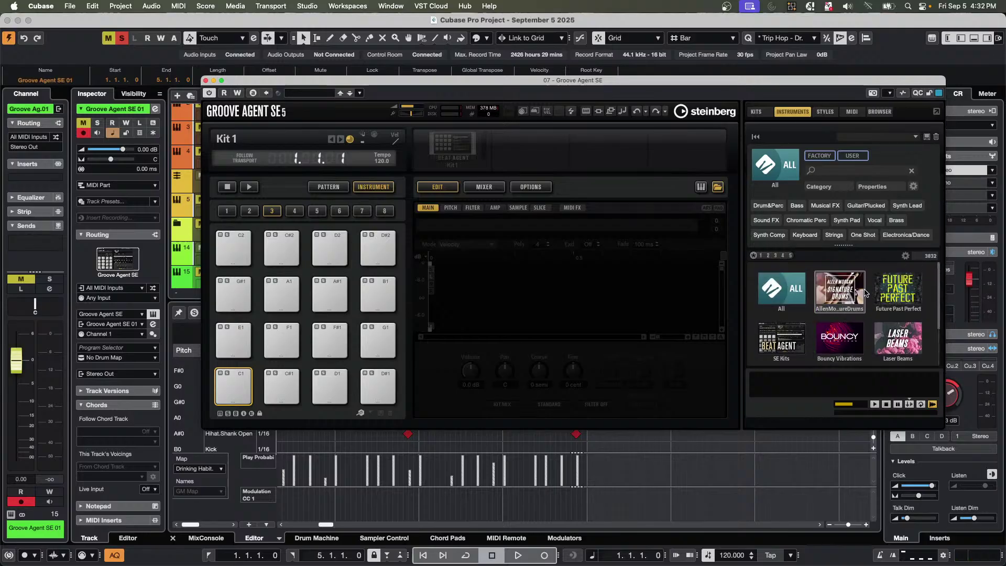
scroll(860, 293, down, 4)
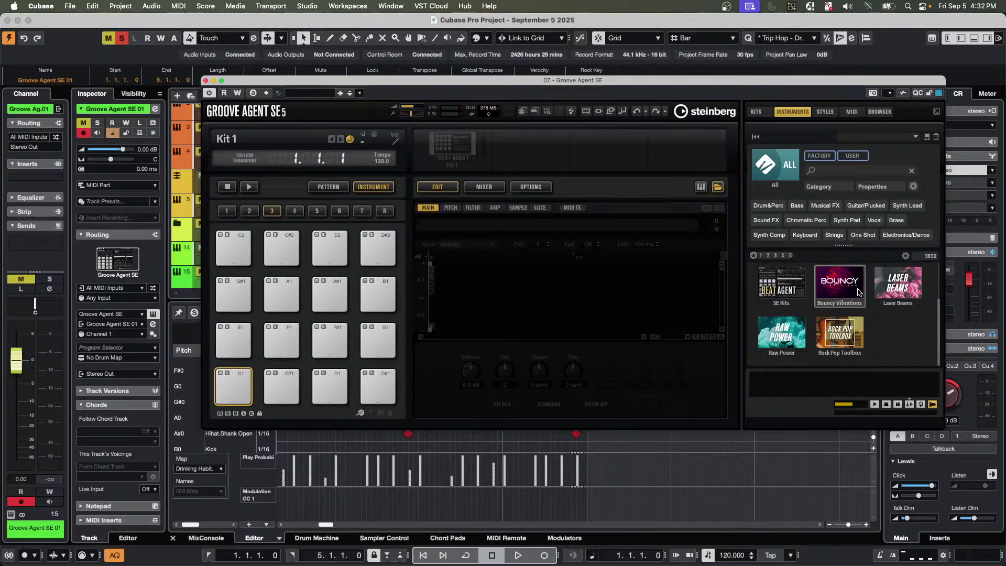
scroll(858, 292, up, 4)
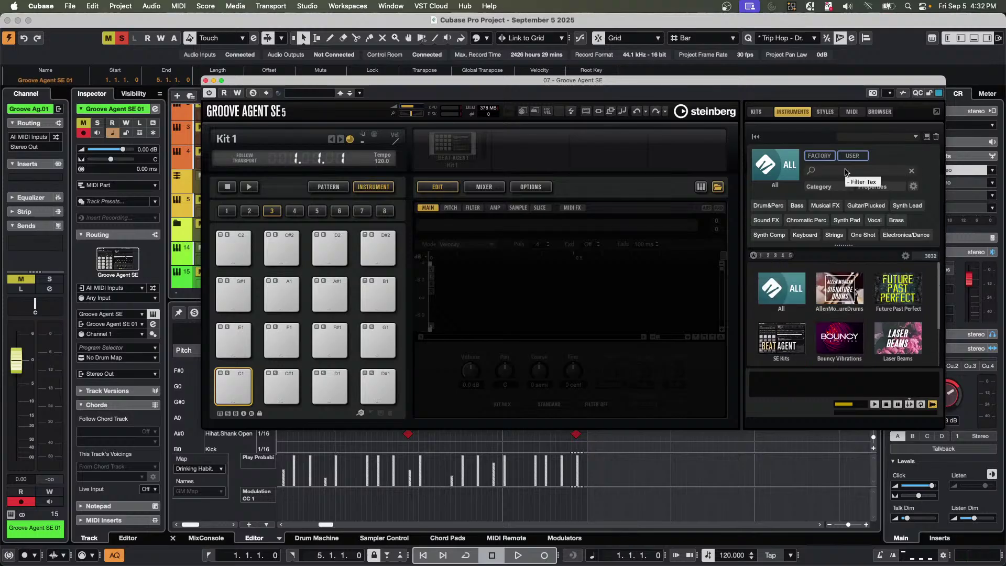
Search the kits for "ba" and load Urban Ballads Kit 01.
click(756, 111)
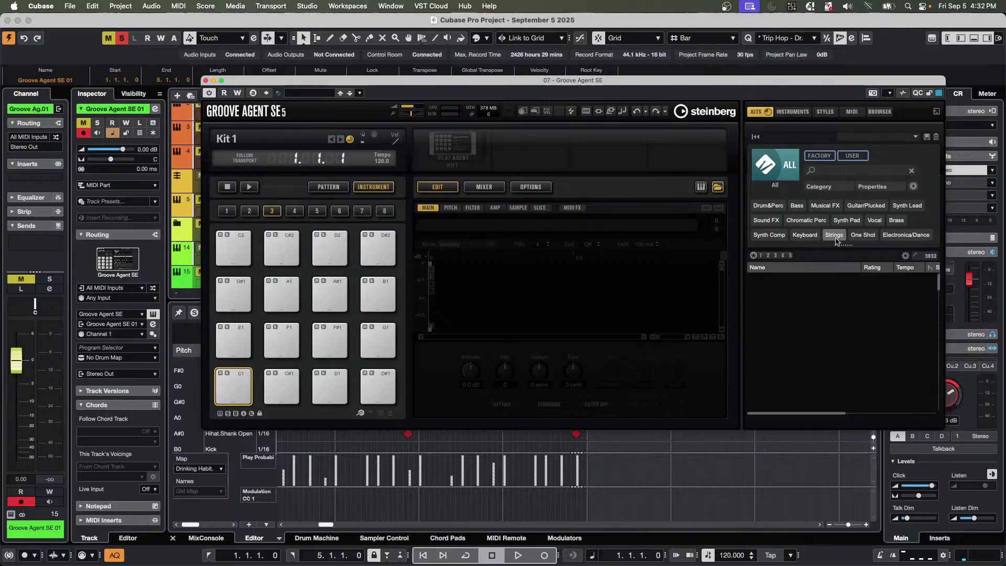
scroll(837, 331, down, 3)
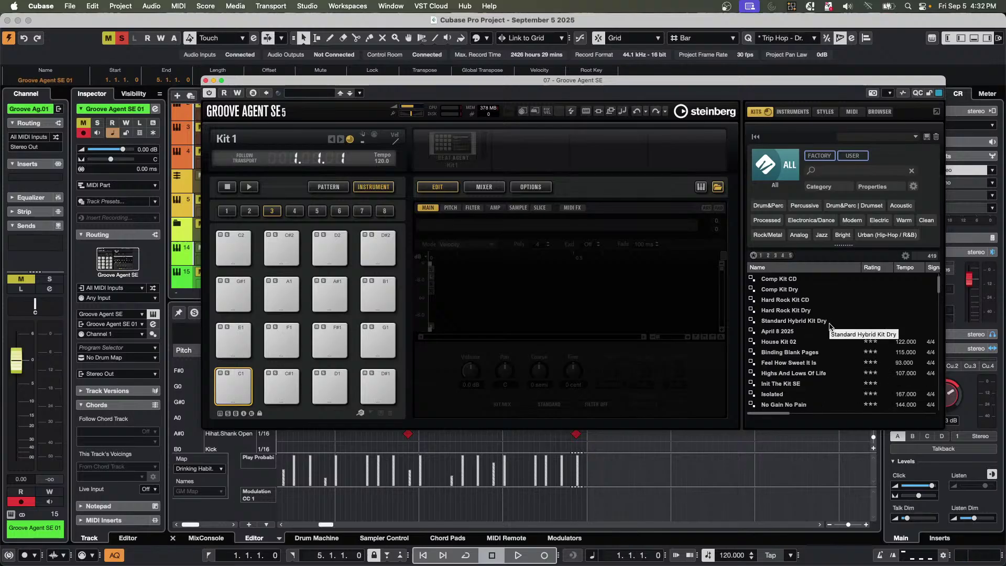
click(836, 171)
text(gr)
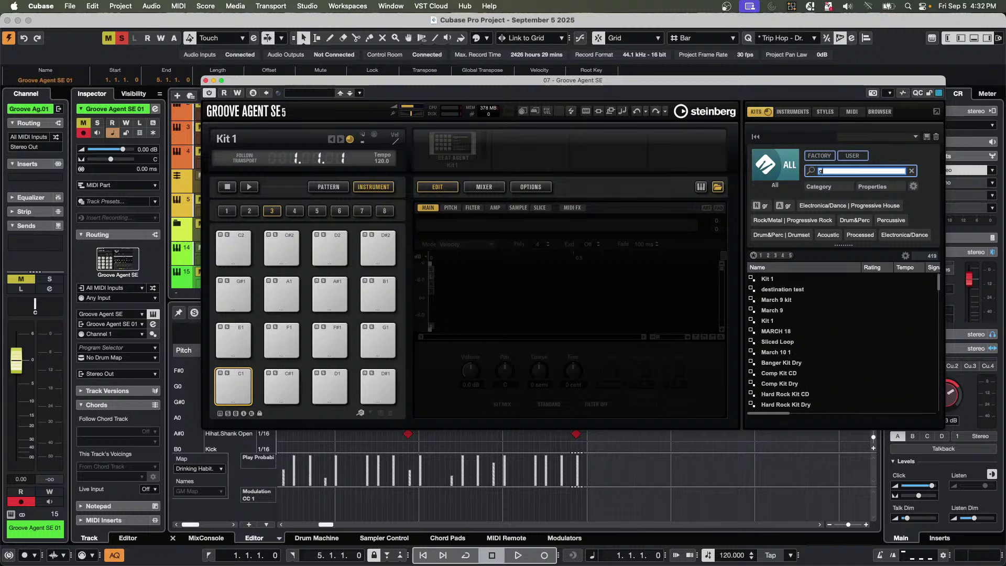
text(ba)
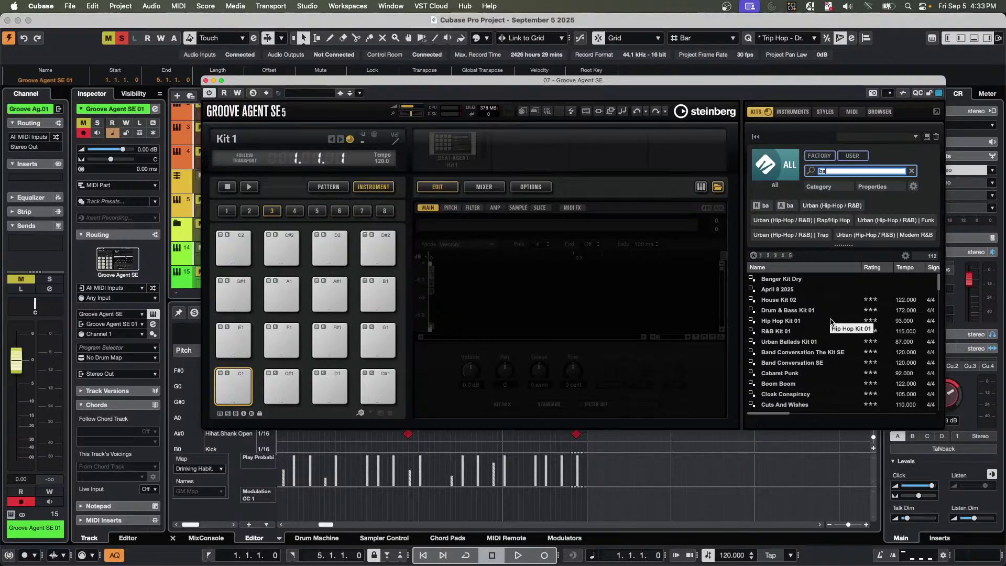
double_click(796, 342)
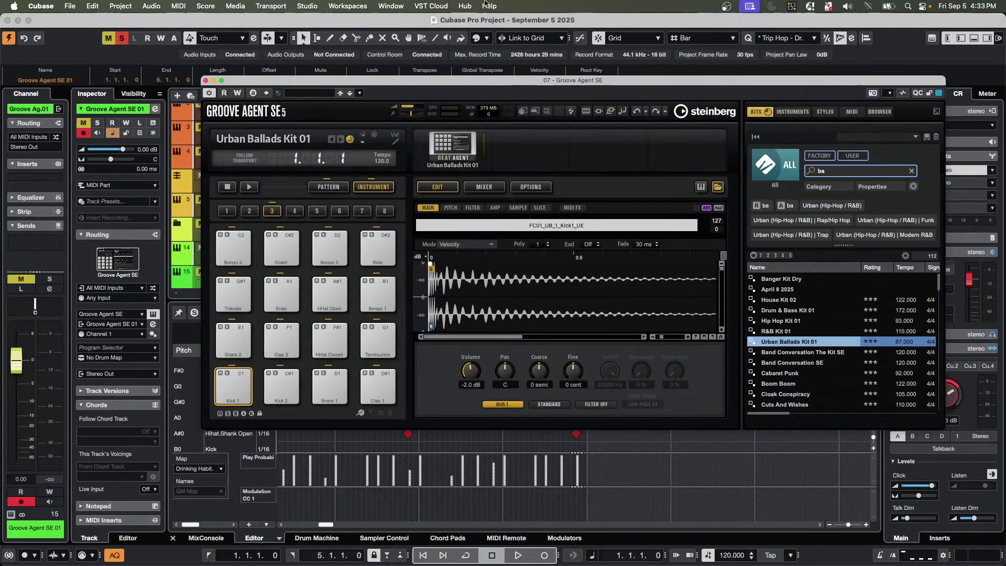
Move the plug-in window clear of the track list and audition the Break and Groove 4 patterns with the Groove Agent SE 01 track soloed.
drag(404, 84, 733, 55)
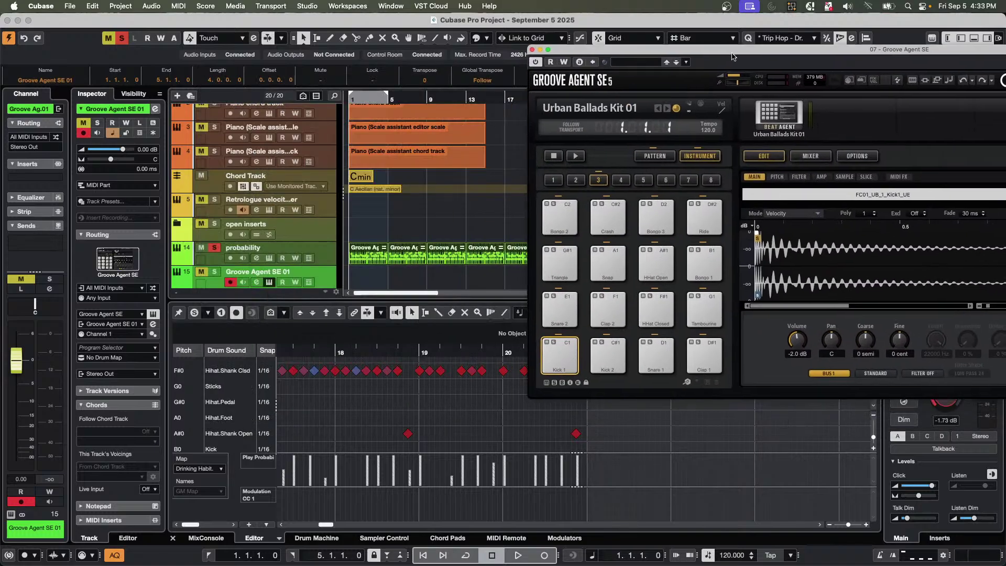
click(655, 155)
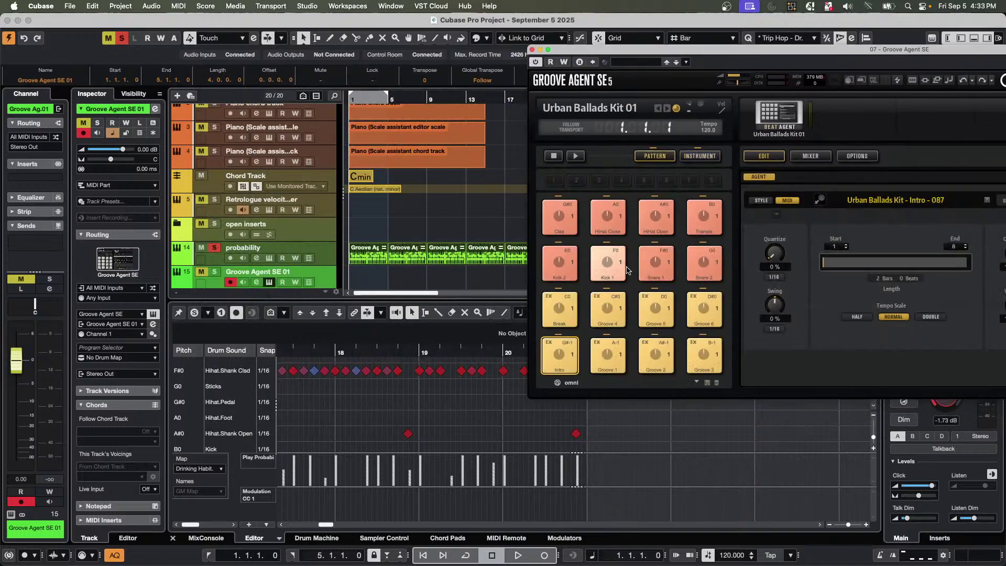
click(565, 304)
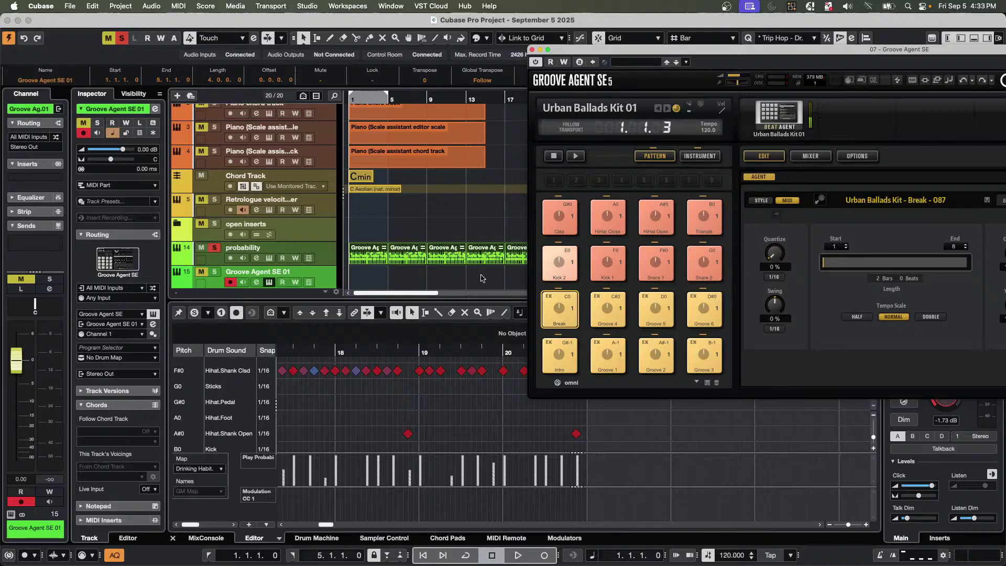
click(215, 272)
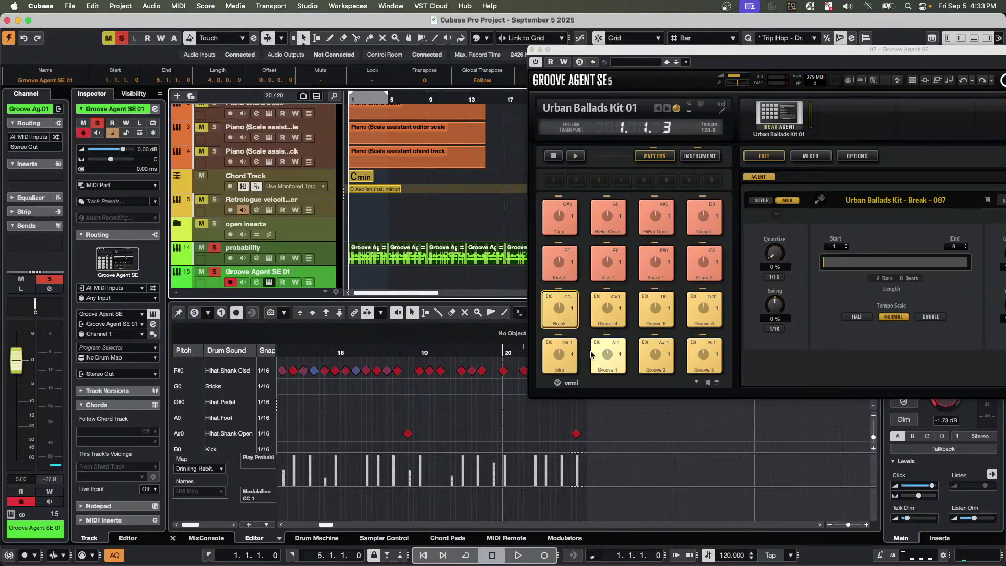
click(608, 310)
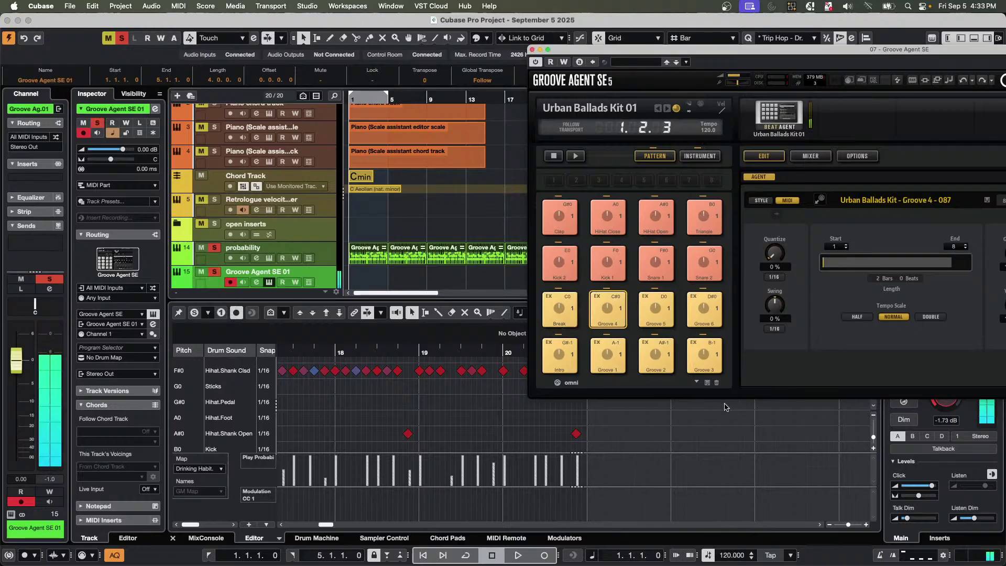
Set the project tempo to 88 BPM and audition the Groove 4 pattern at that tempo.
double_click(730, 555)
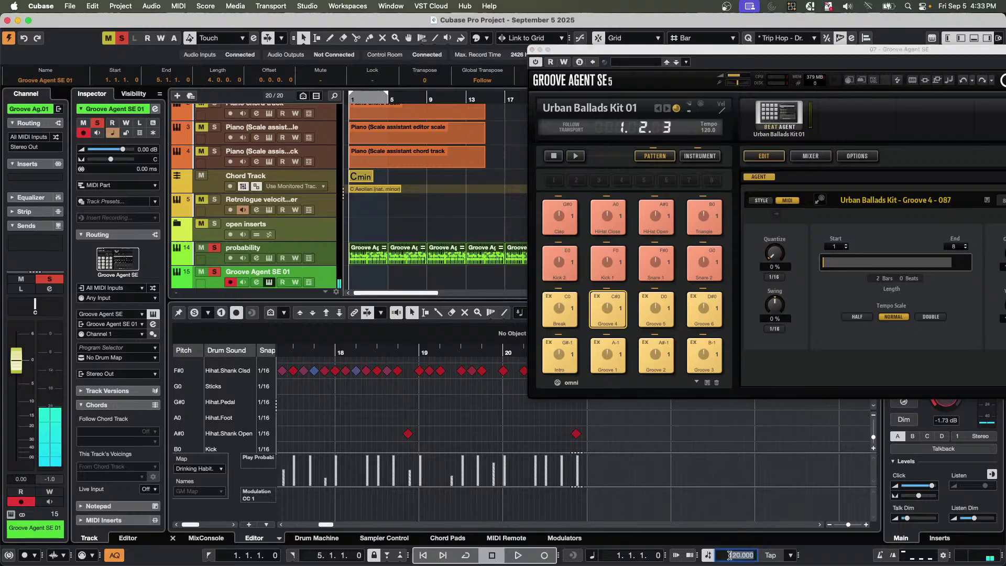
text(88)
key(Return)
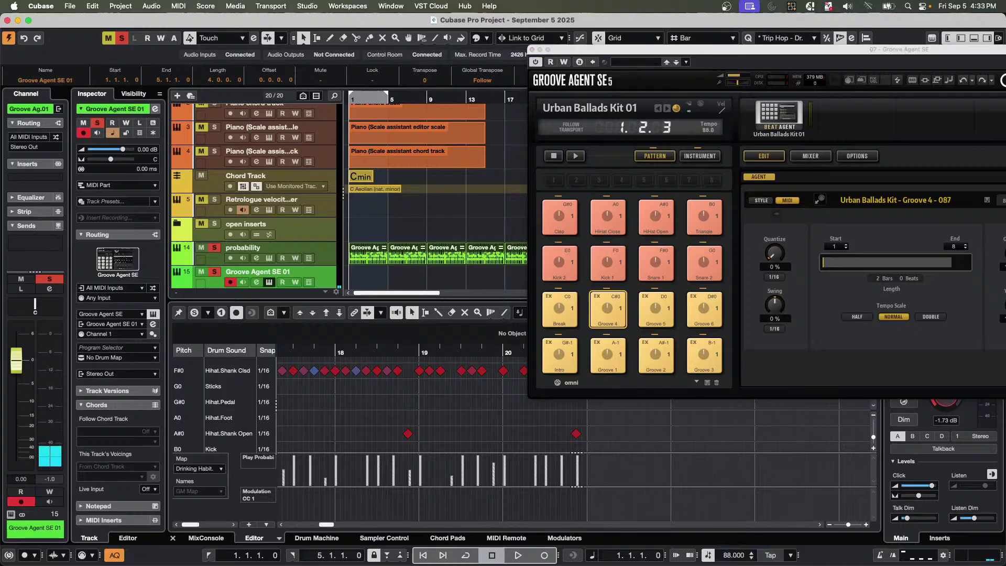
click(628, 313)
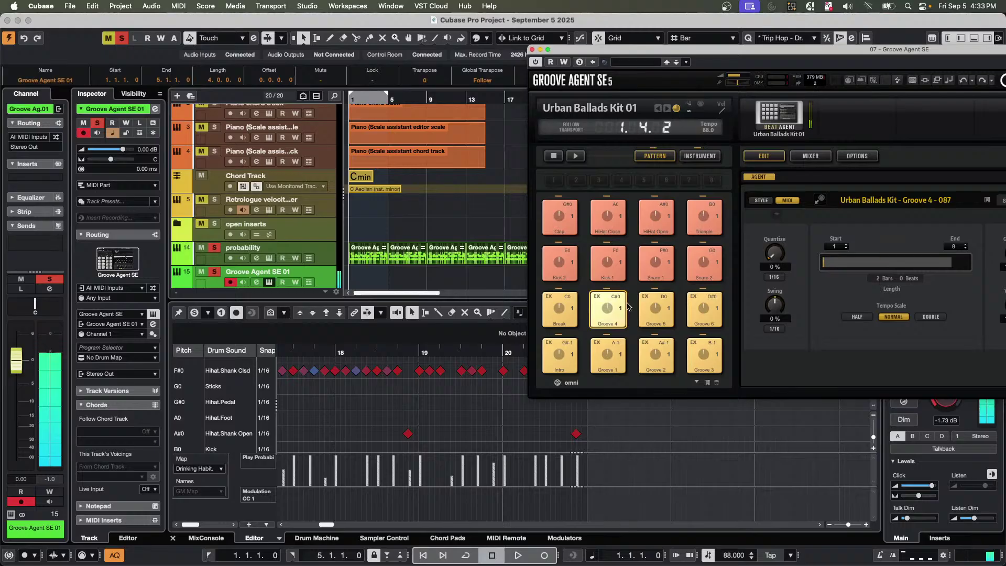
Place the Groove 4 pattern at bar 1 of the Groove Agent SE 01 track and open it in the note editor with the selection tool.
drag(608, 313, 358, 262)
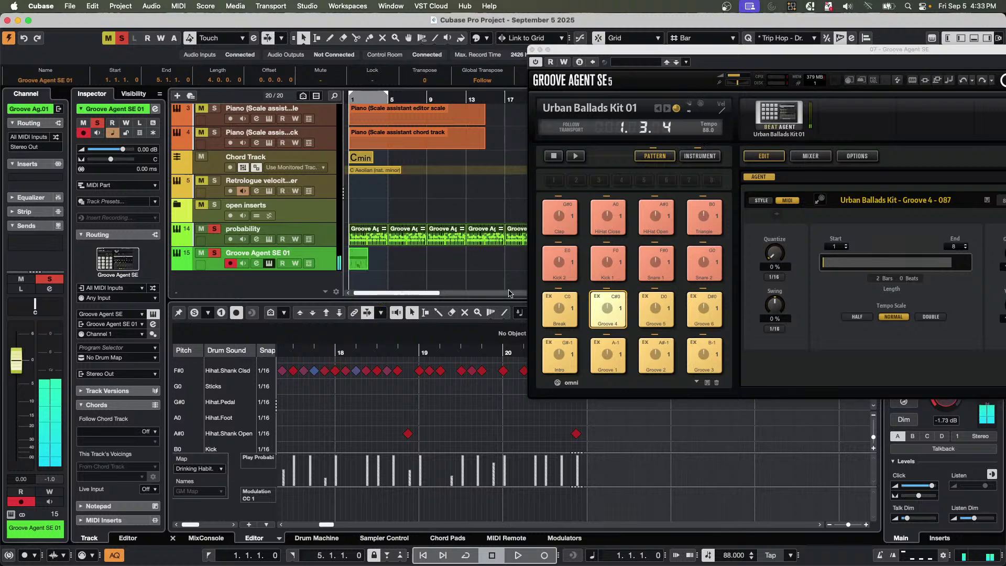
click(359, 262)
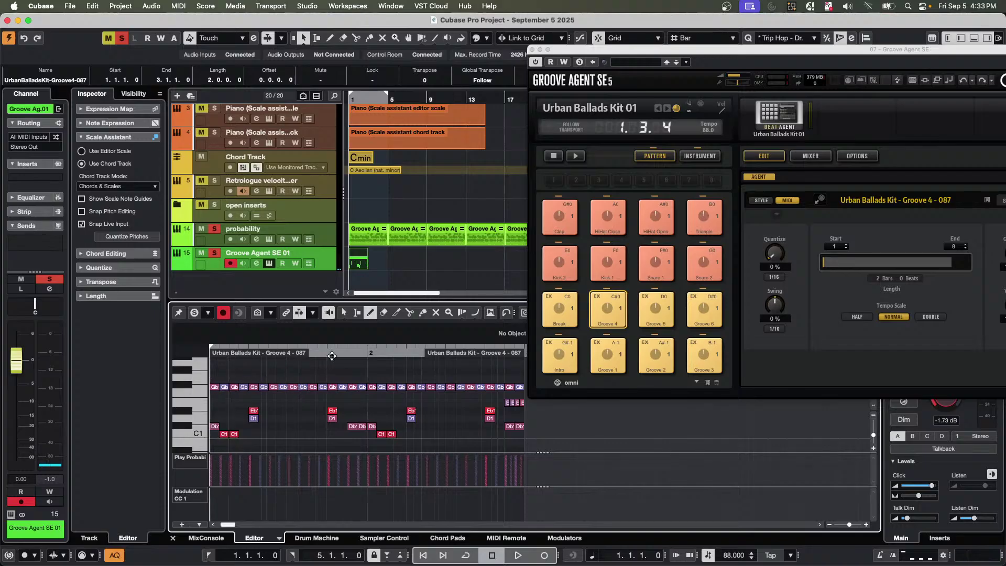
click(346, 355)
mouse_move(346, 354)
mouse_down()
mouse_move(407, 351)
mouse_move(342, 362)
mouse_move(353, 388)
mouse_up()
key(1)
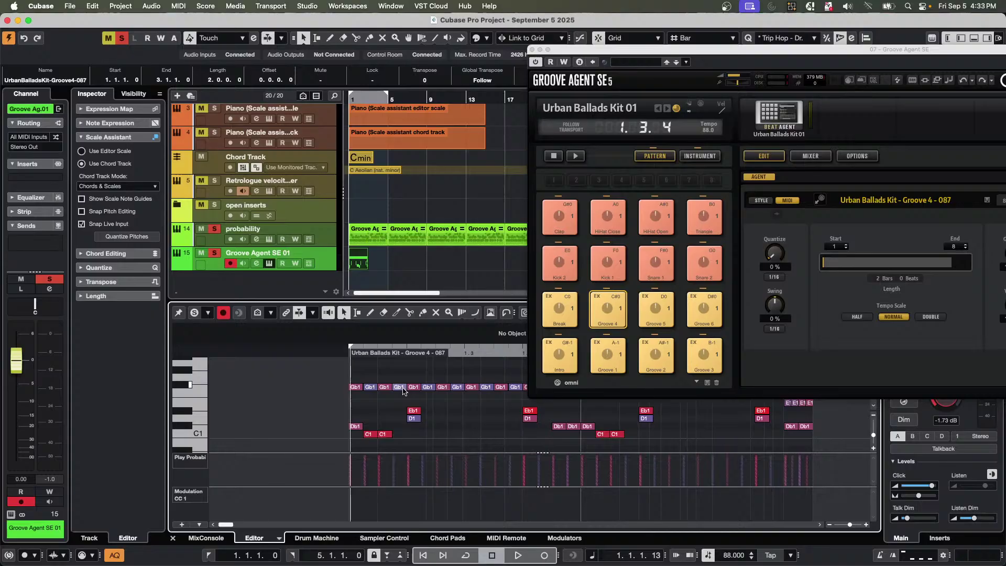
Delete the fourth Gb1 note of the Groove 4 part, and undo the deletion.
click(401, 387)
key(Delete)
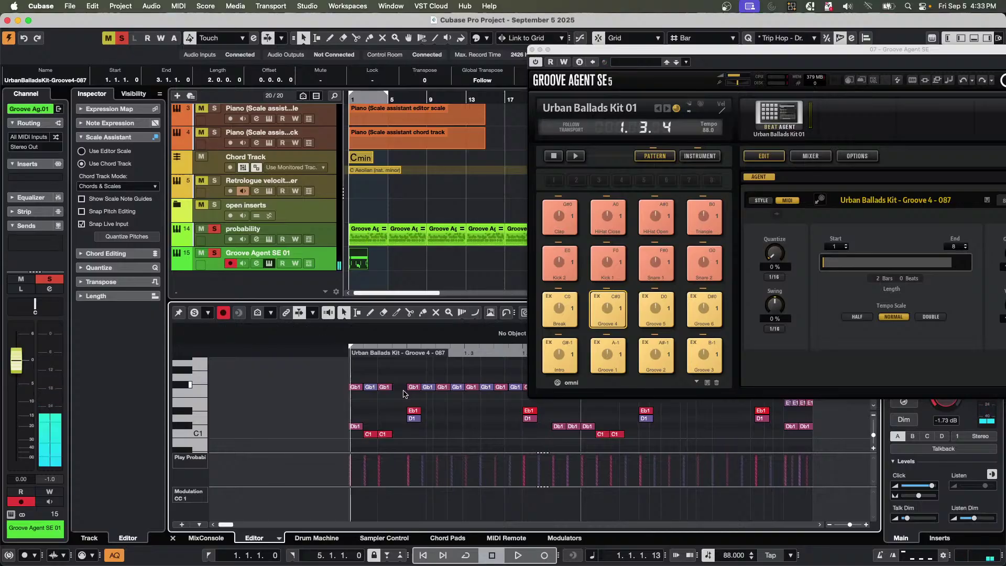
key(super+z)
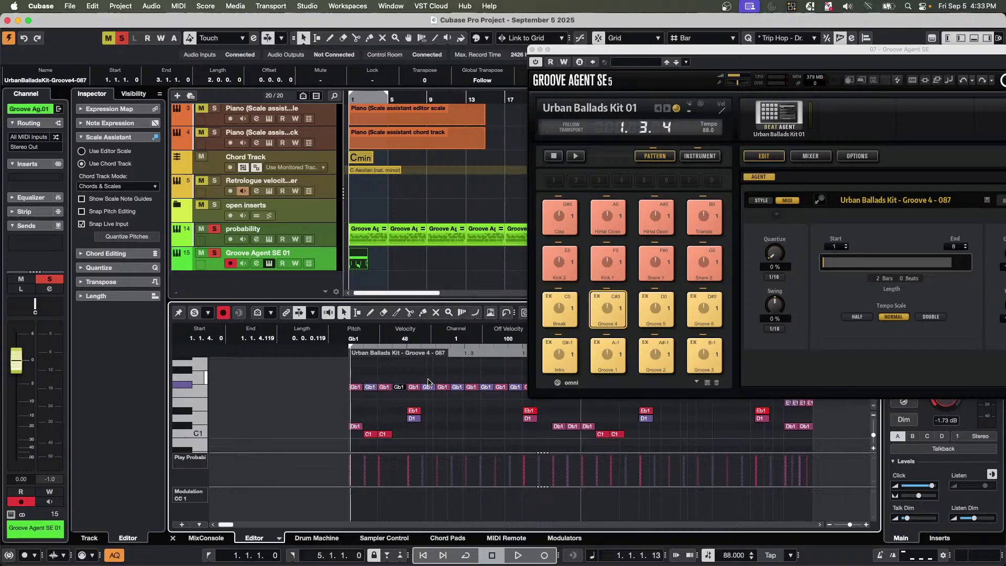
Play the Groove 4 part from its start and turn off solo on the probability track.
key(space)
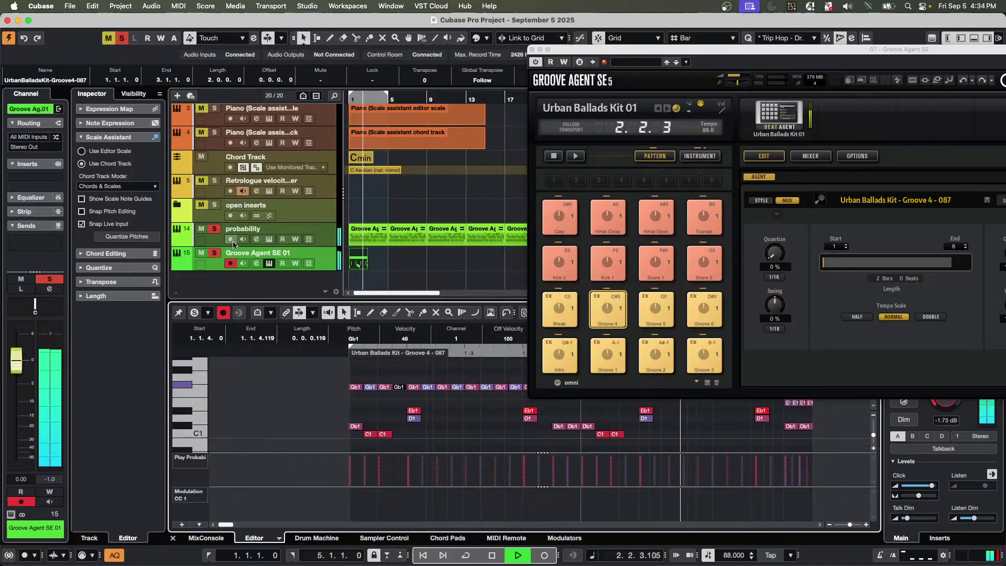
click(203, 233)
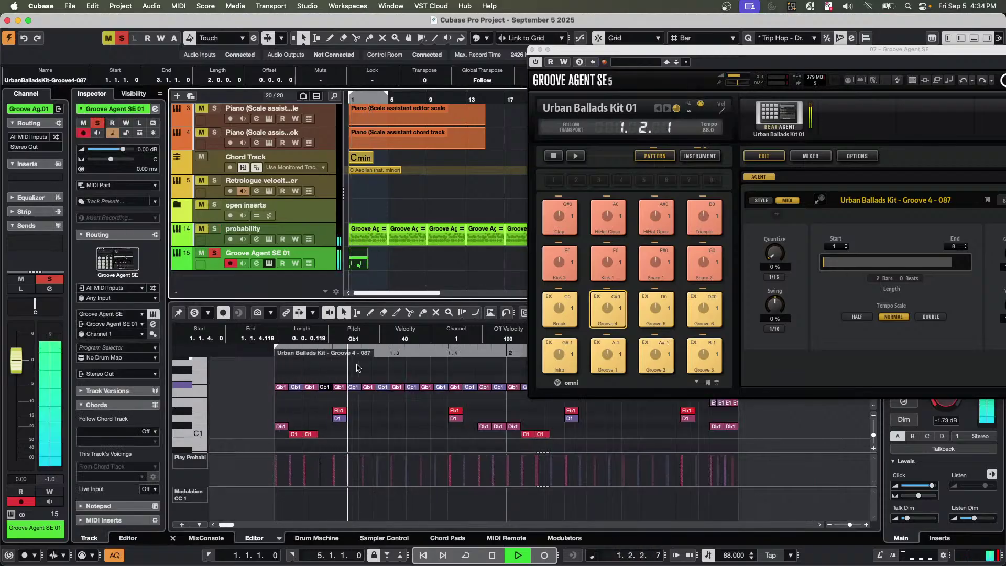
Move the seven Gb1 notes starting at 1.2.4 down to E1, and raise the second, fourth and sixth of them back to Gb1.
key(space)
drag(377, 378, 414, 403)
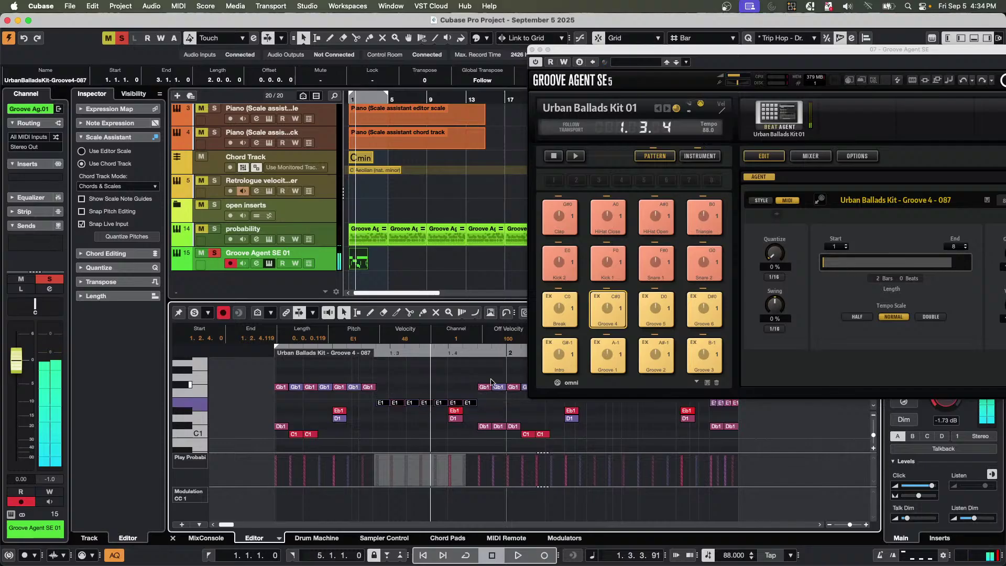
click(403, 409)
click(403, 402)
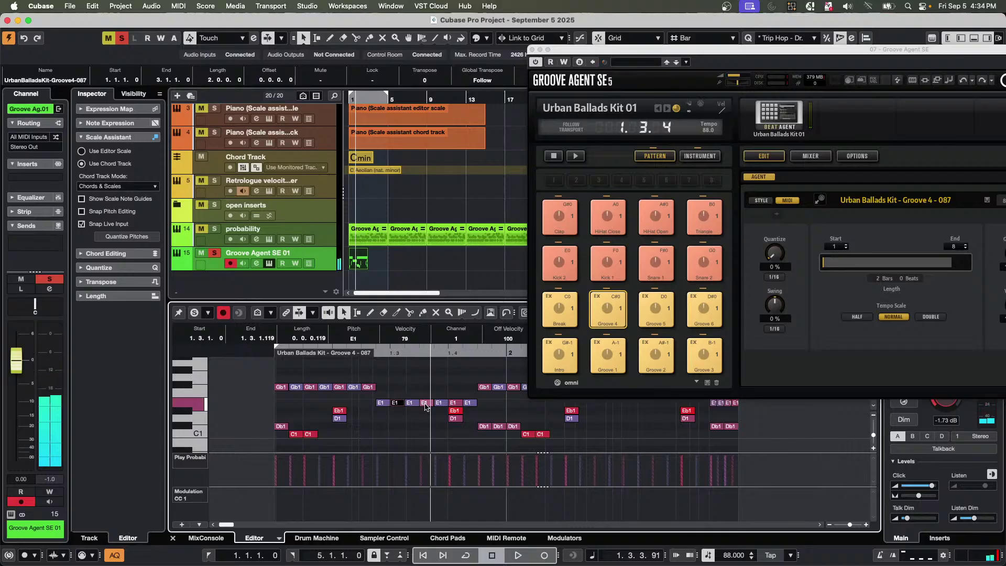
drag(403, 401, 454, 405)
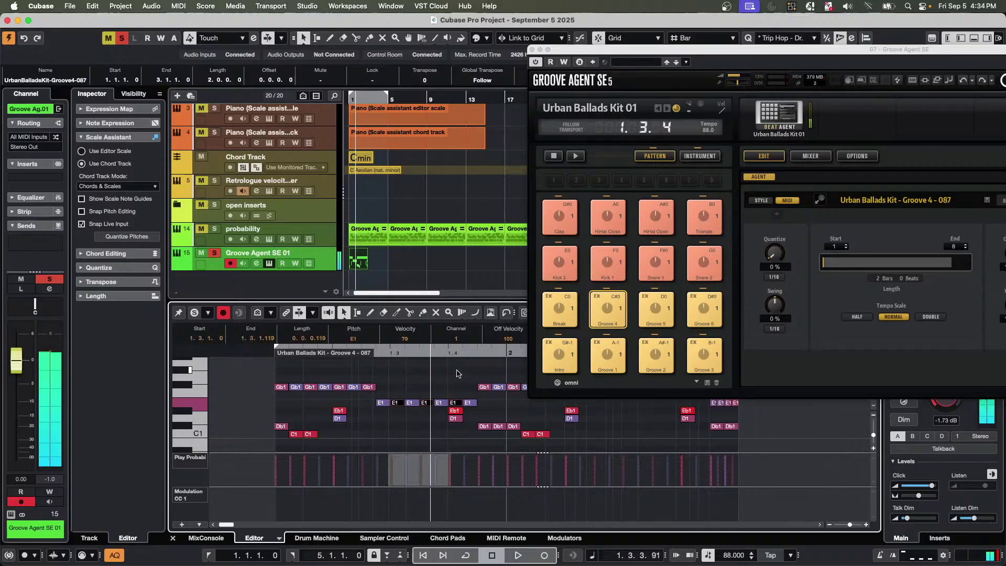
key(Up)
key(Up)
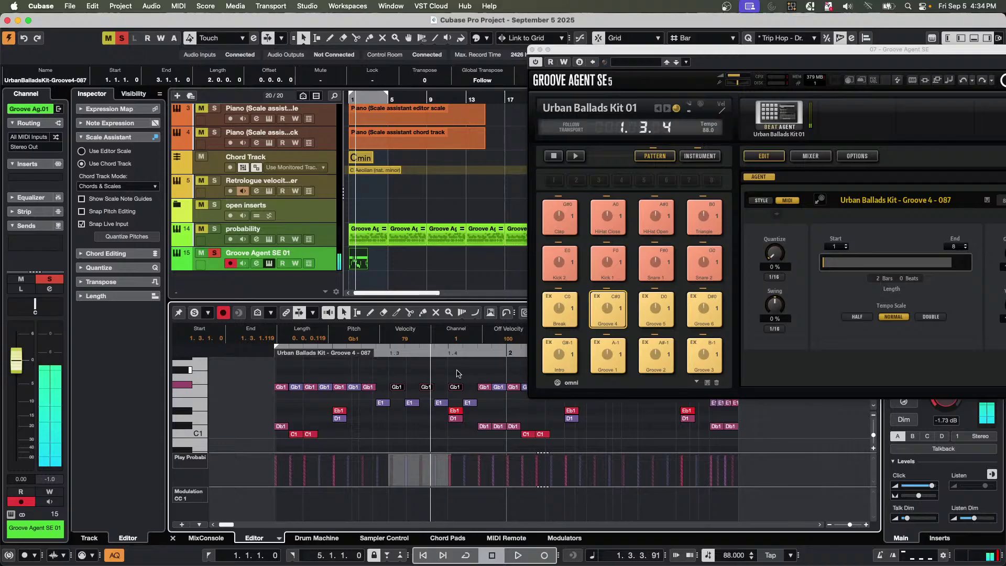
Play the edited Groove 4 part from bar 1 to hear the changed notes, and stop playback.
click(377, 98)
drag(377, 98, 357, 120)
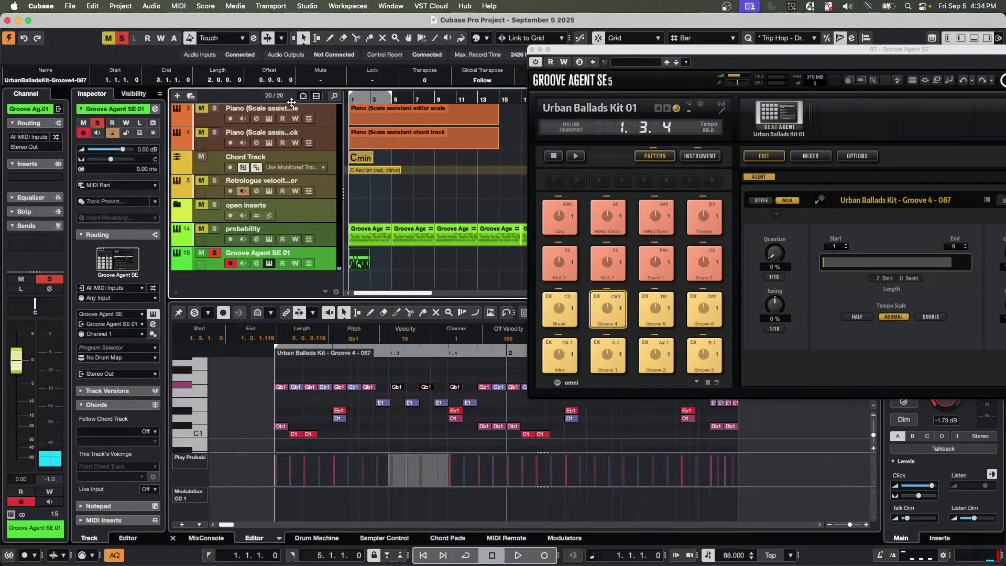
key(space)
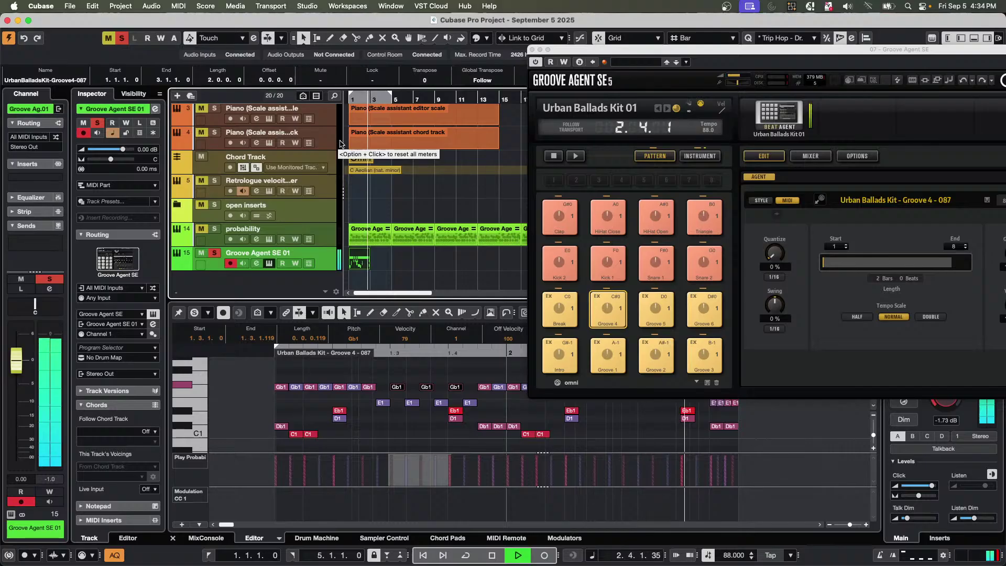
key(space)
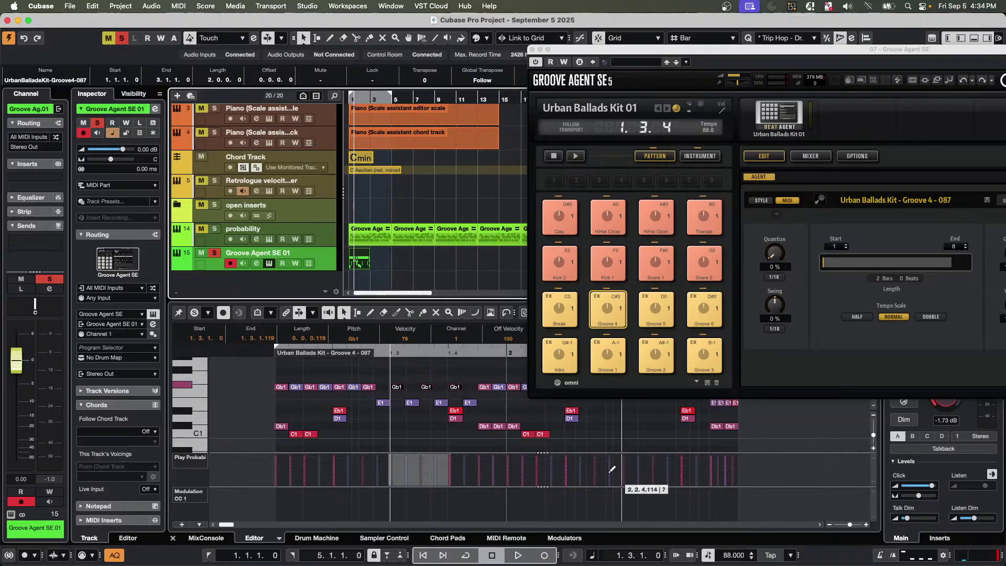
Place the Groove 5 pattern at bar 8 of the Groove Agent SE 01 track and raise its Gb1 note at 8.4 to Ab1.
drag(660, 310, 435, 264)
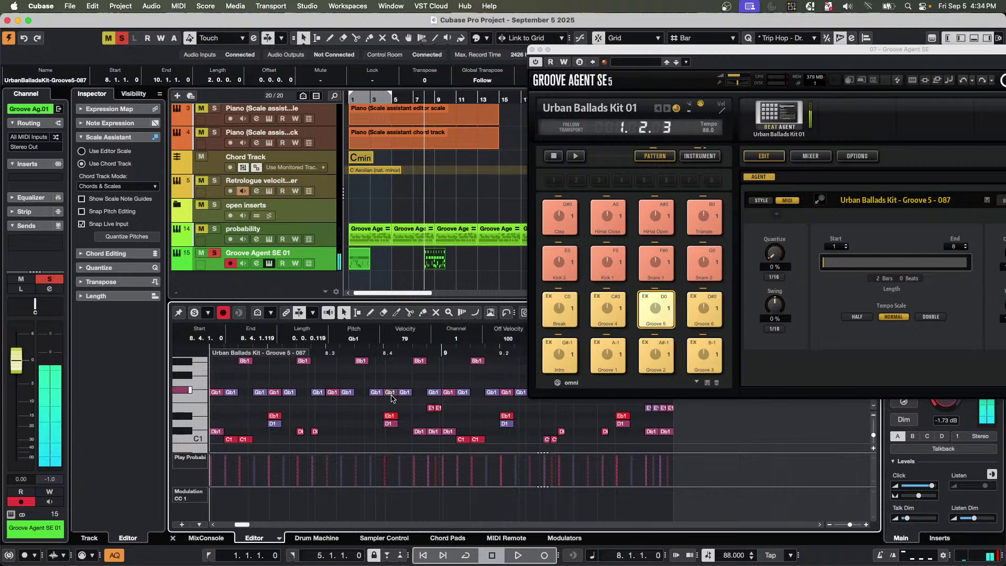
drag(391, 394, 391, 379)
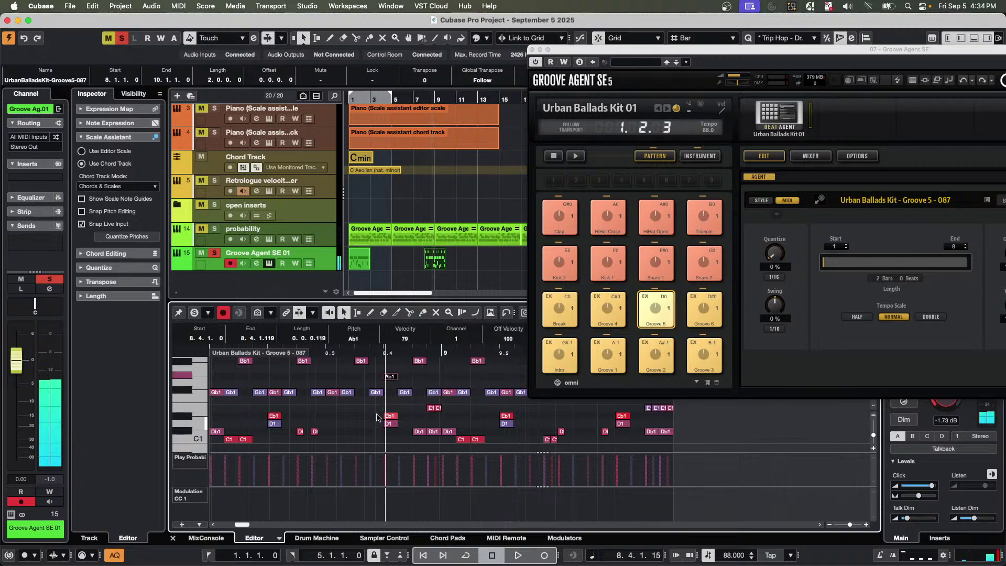
drag(335, 384, 349, 390)
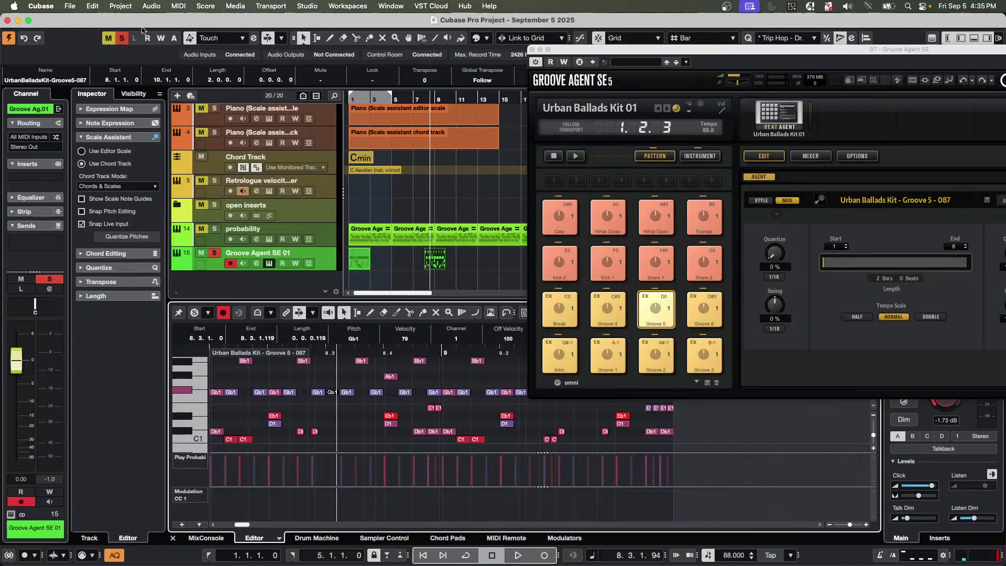
Create a new empty project and make it the active project.
click(73, 8)
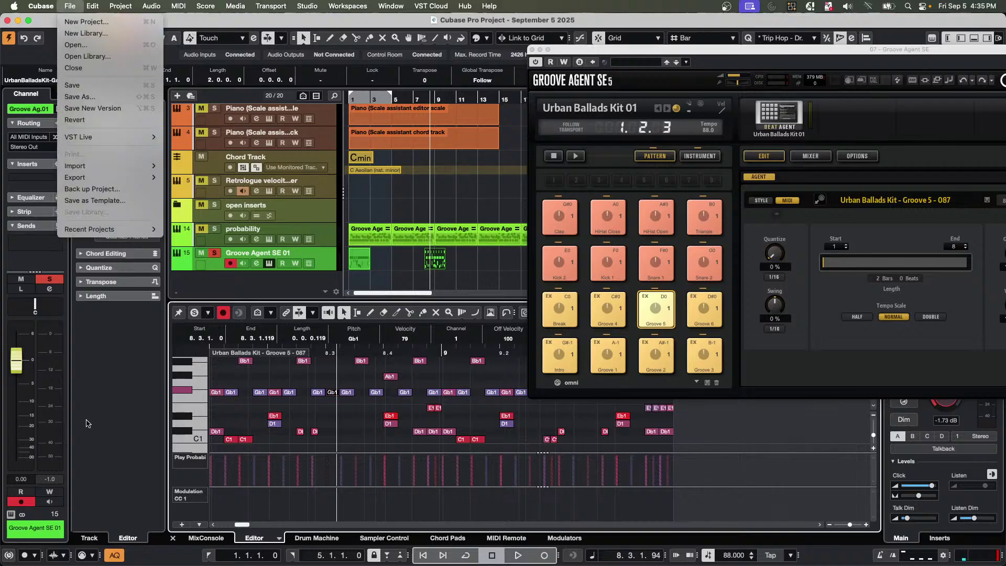
mouse_move(107, 235)
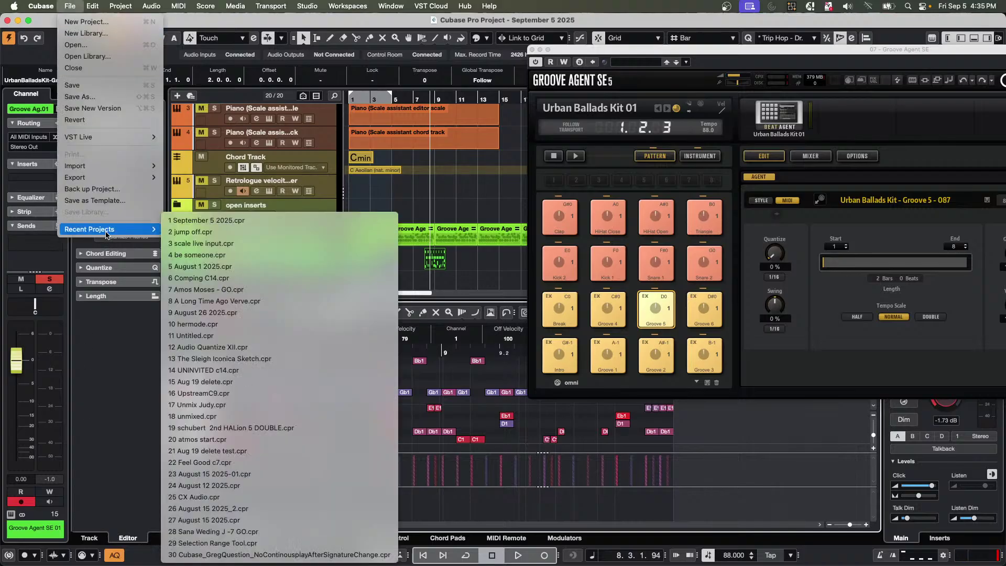
click(869, 378)
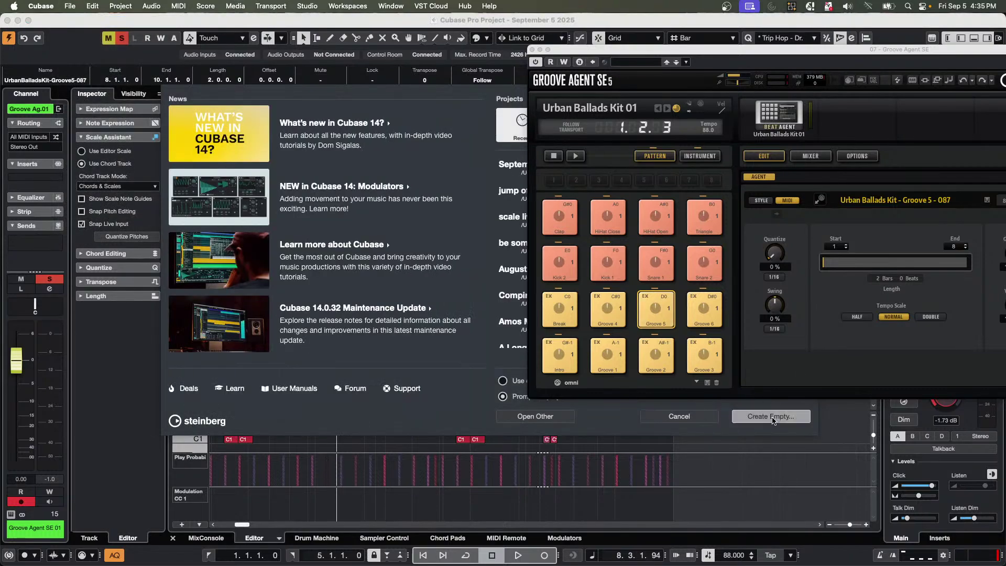
click(773, 420)
key(Return)
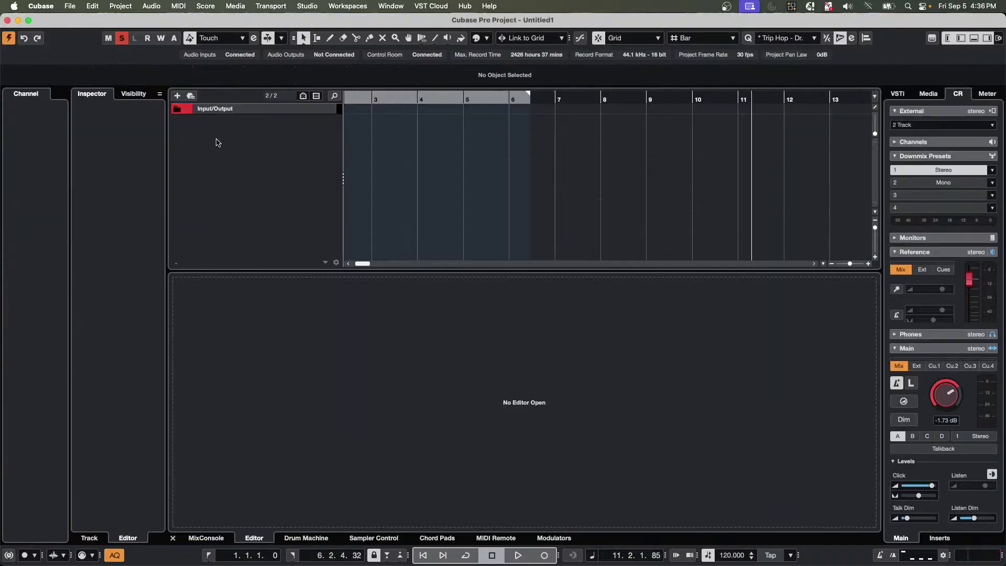
Add an instrument track with Groove Agent SE and bring the instrument's whole window into view.
right_click(229, 136)
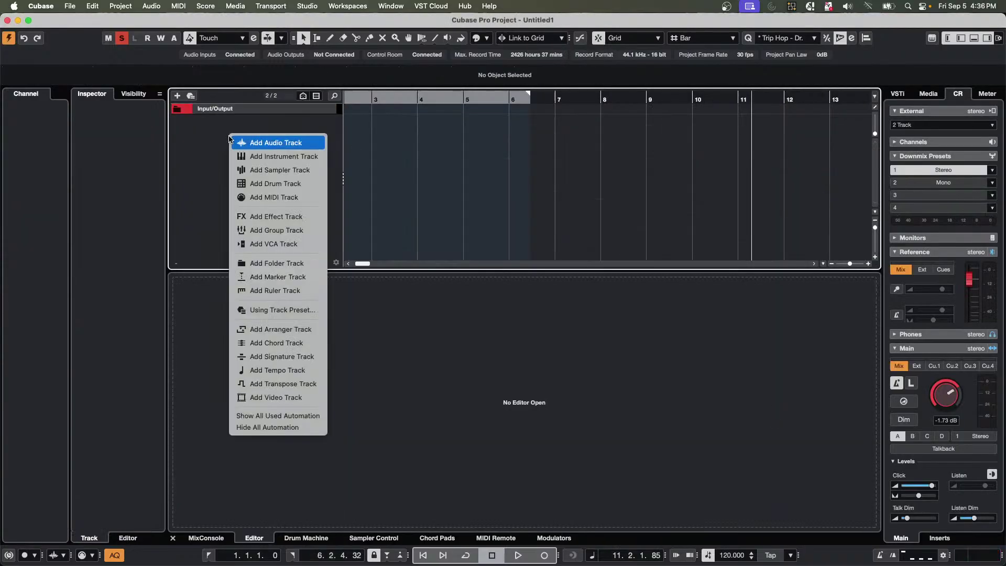
click(312, 160)
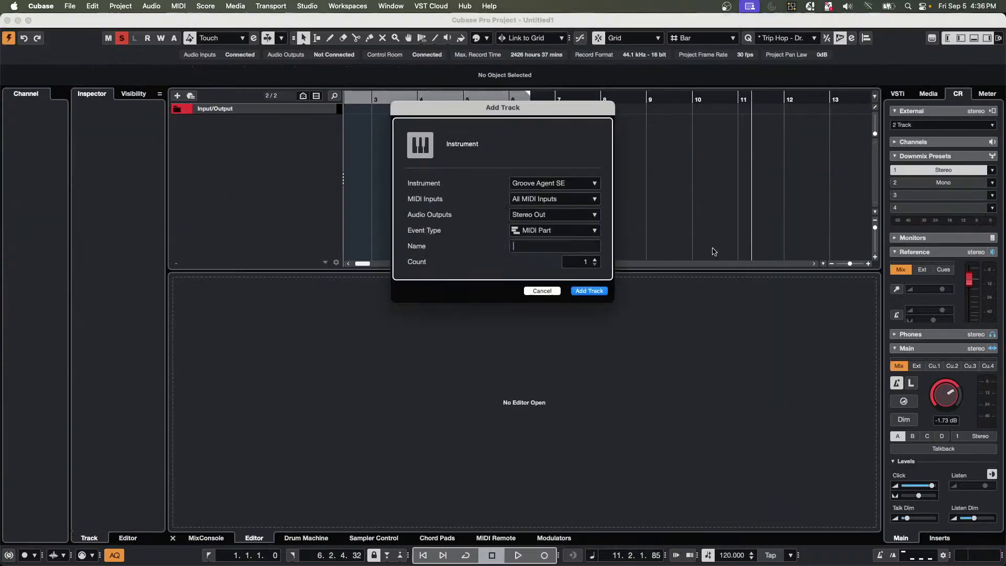
click(589, 292)
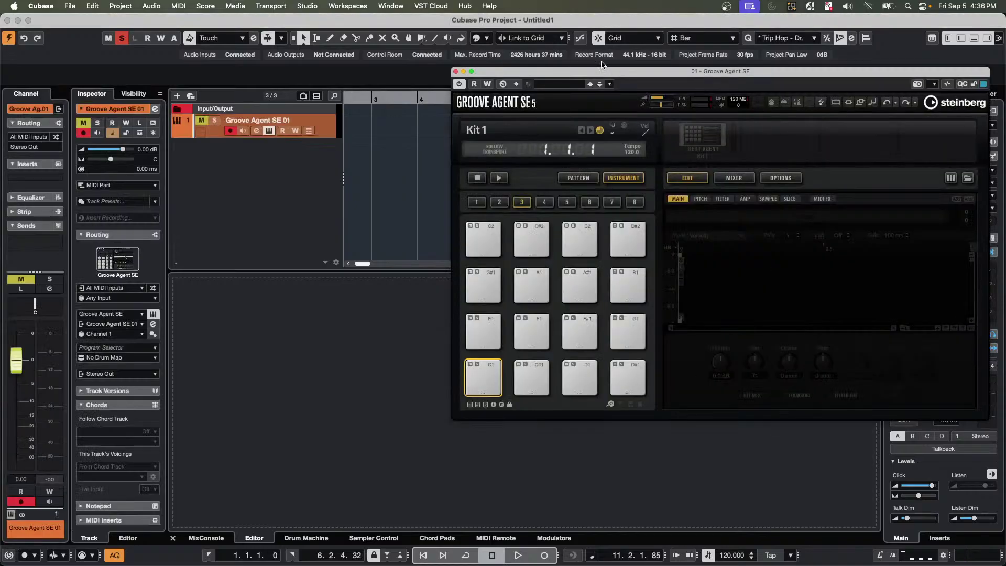
drag(608, 77, 432, 89)
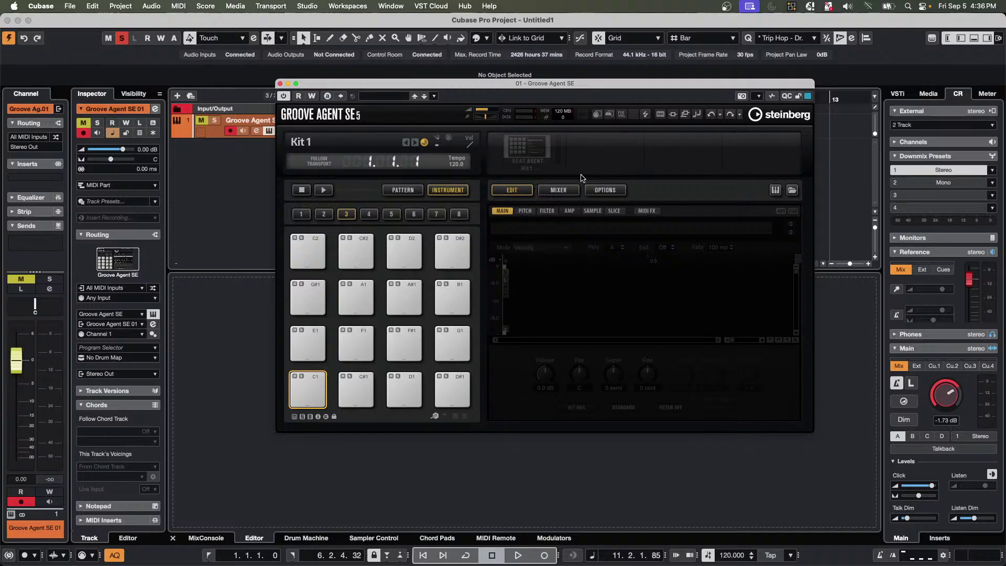
Load the I Ain't Got The Time kit from the SE Studio Kit library into Groove Agent SE.
click(534, 165)
click(564, 174)
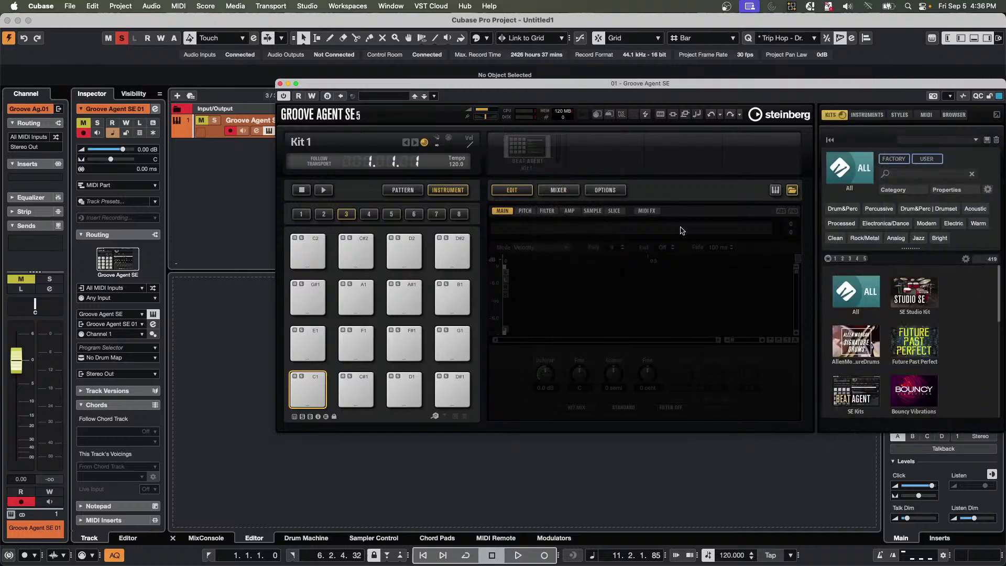
click(914, 294)
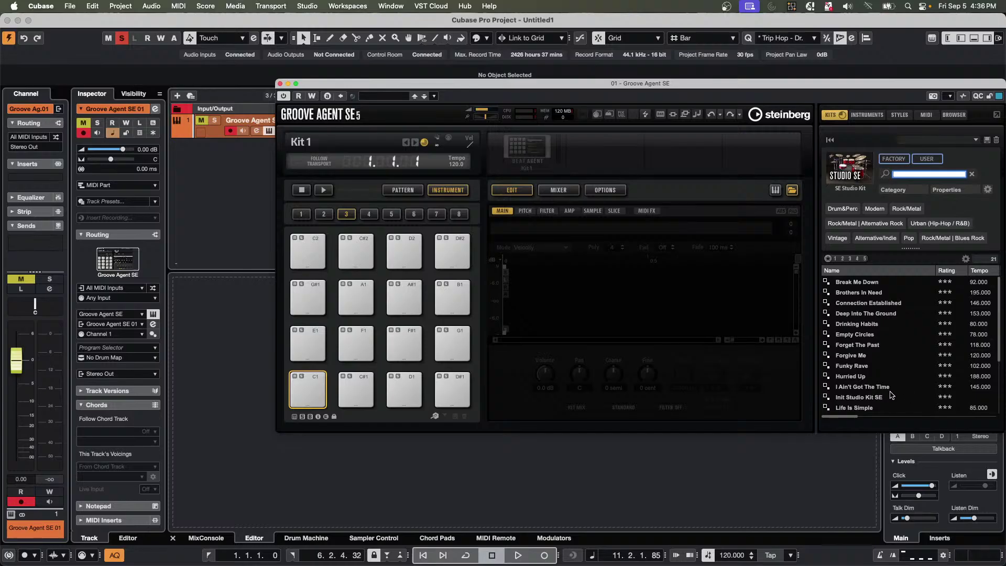
double_click(871, 387)
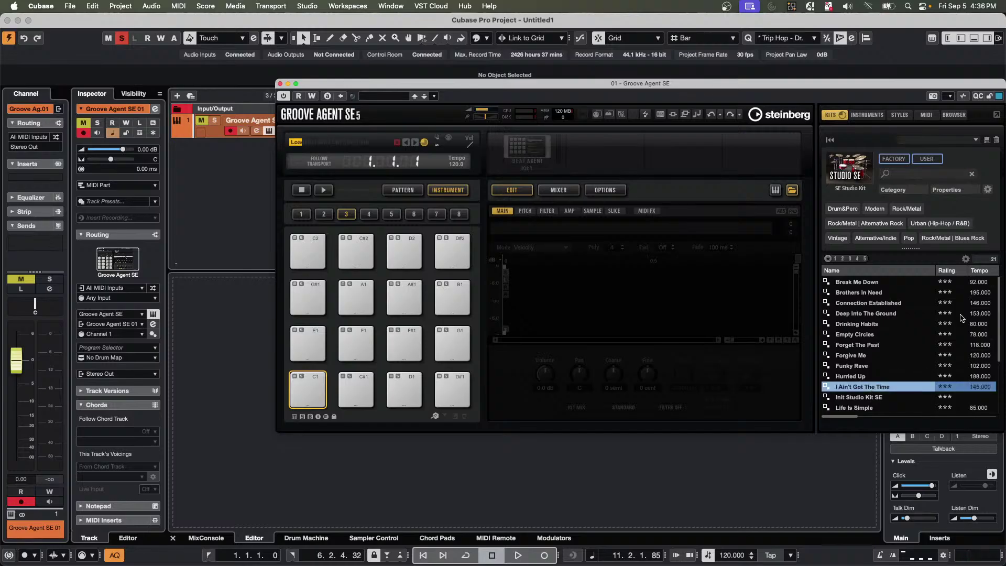
Audition the Main 2 pattern with Follow Transport enabled, project playback running and the Groove Agent SE 01 track soloed.
click(323, 192)
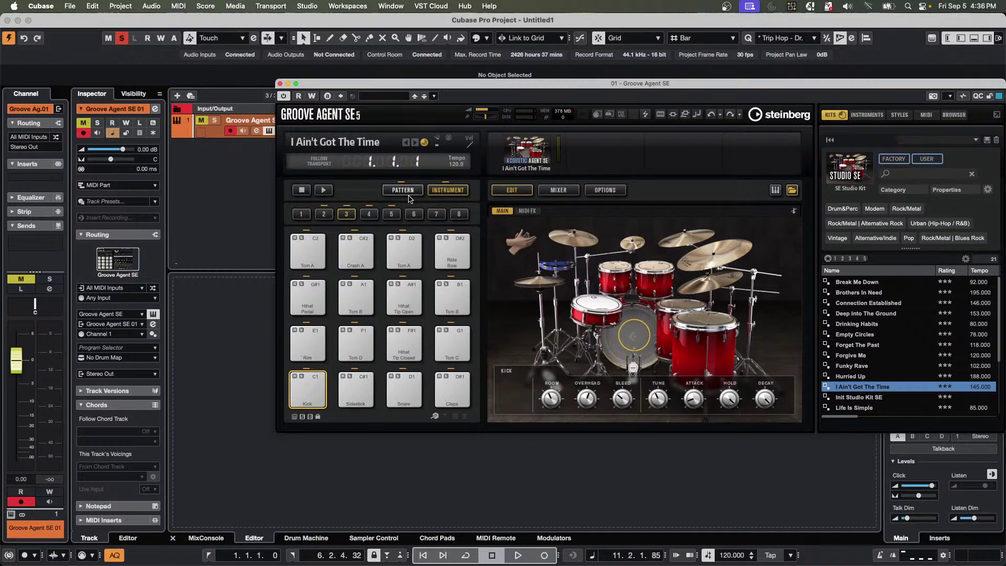
click(310, 162)
key(space)
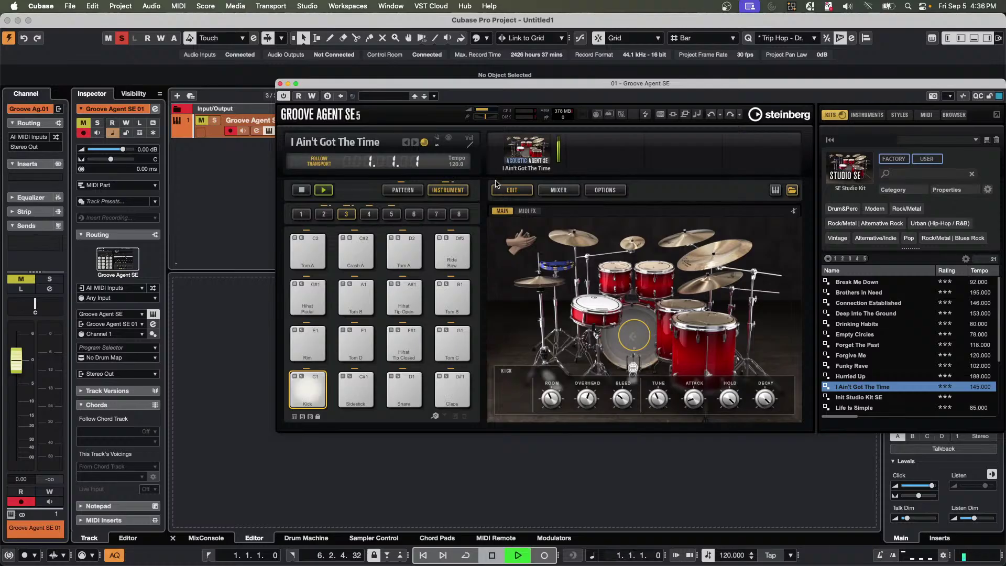
click(215, 120)
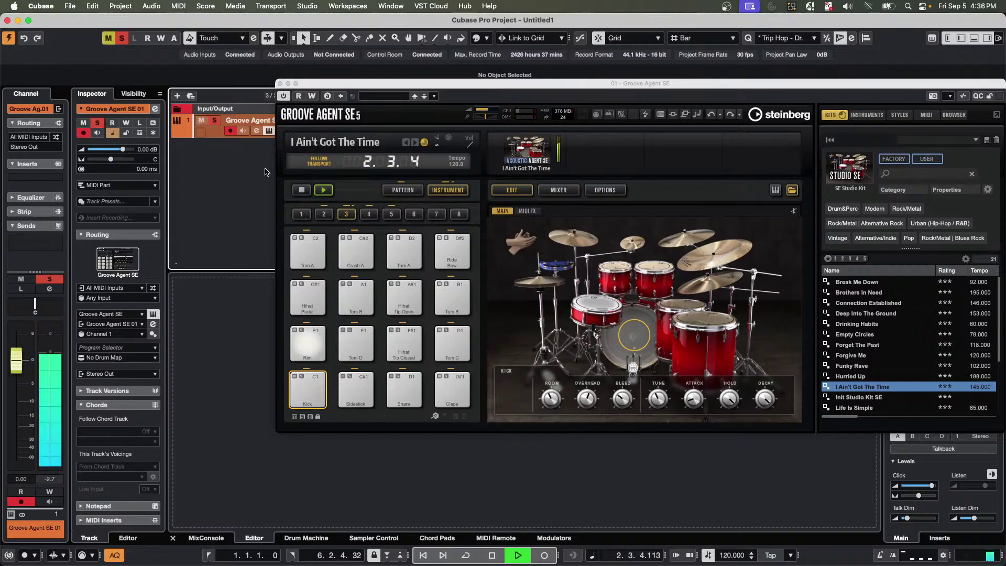
click(403, 190)
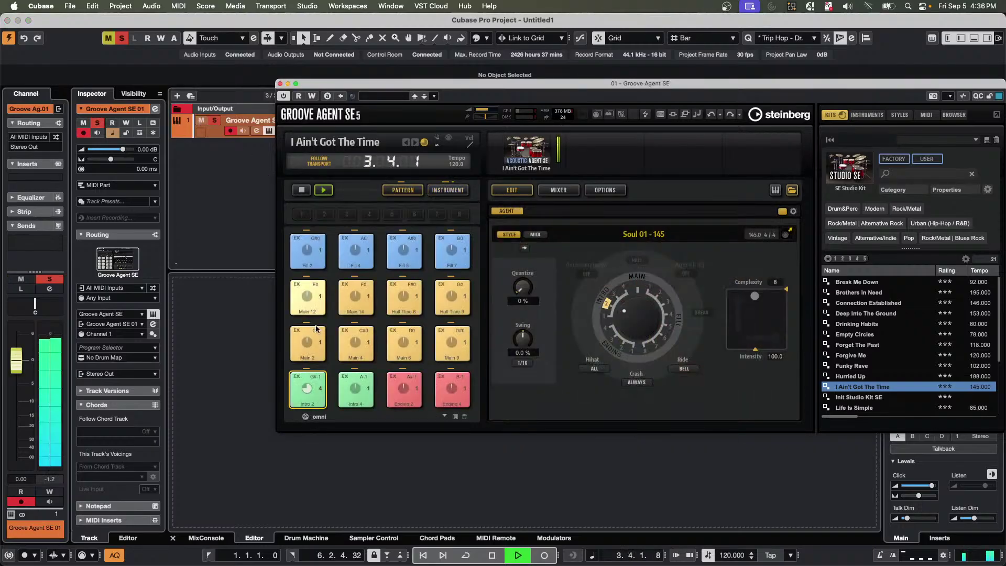
click(316, 329)
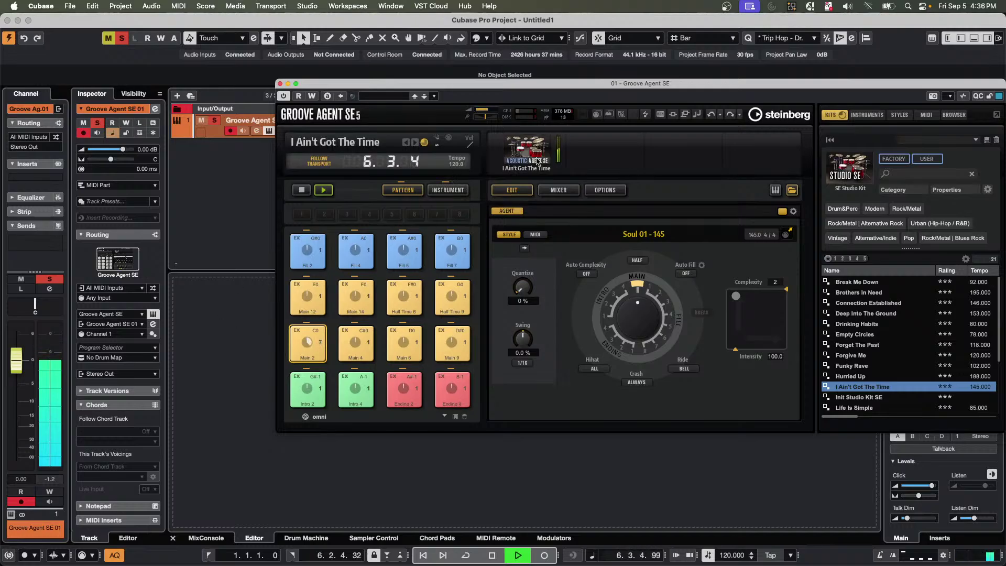
Examine the kit's sound settings for the snare, kick and crash cymbal, and show the Groove Agent mixer.
click(449, 190)
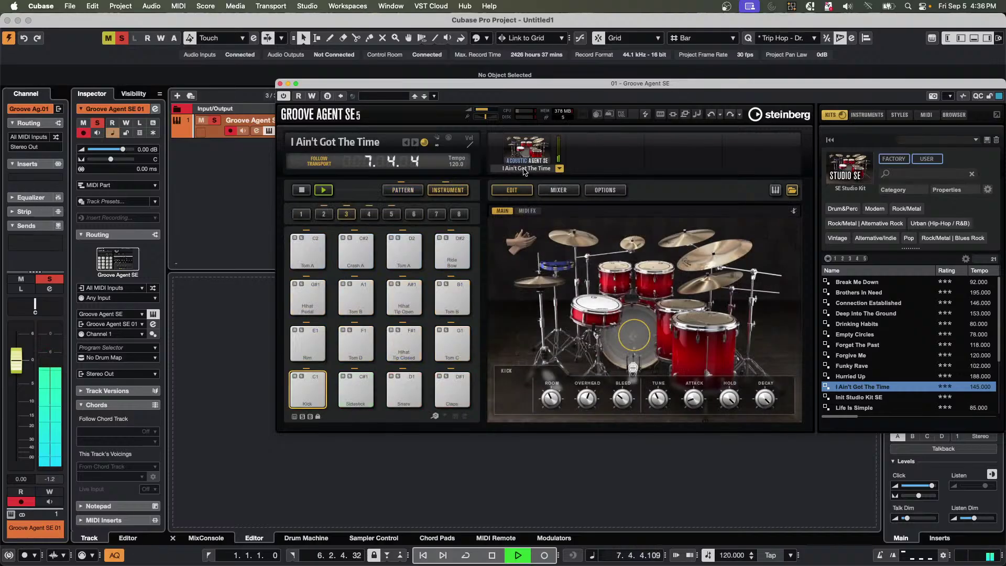
click(602, 299)
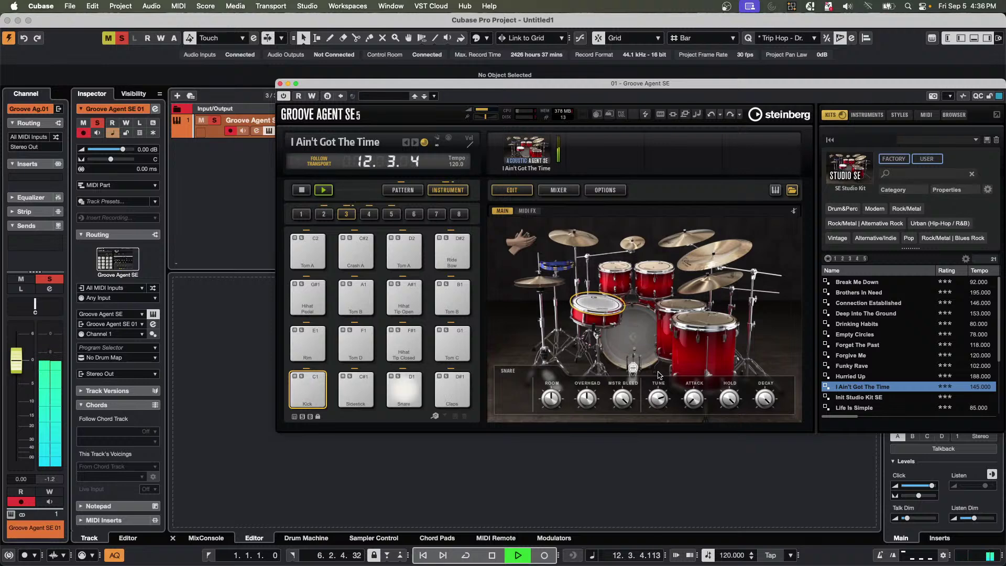
click(627, 347)
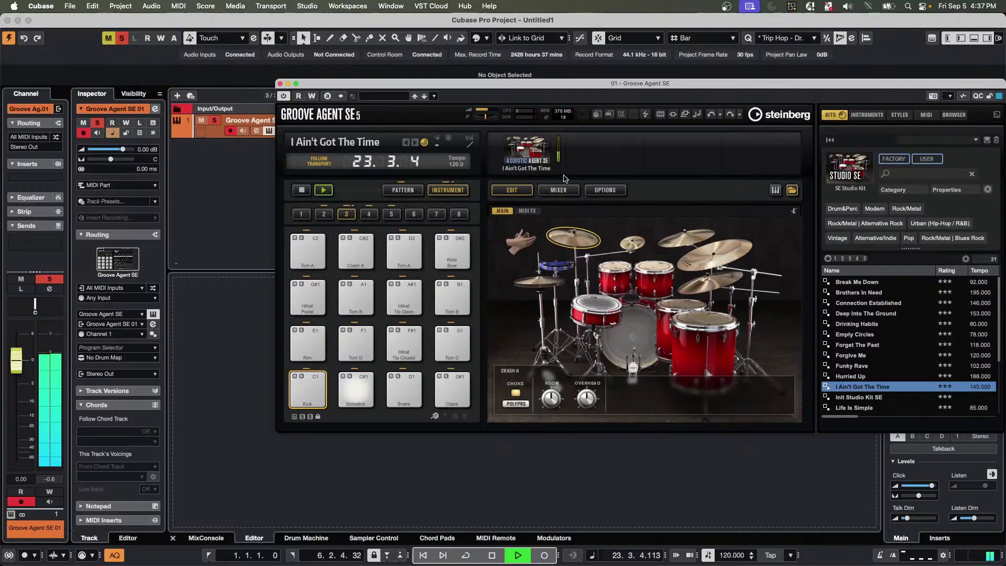
click(559, 190)
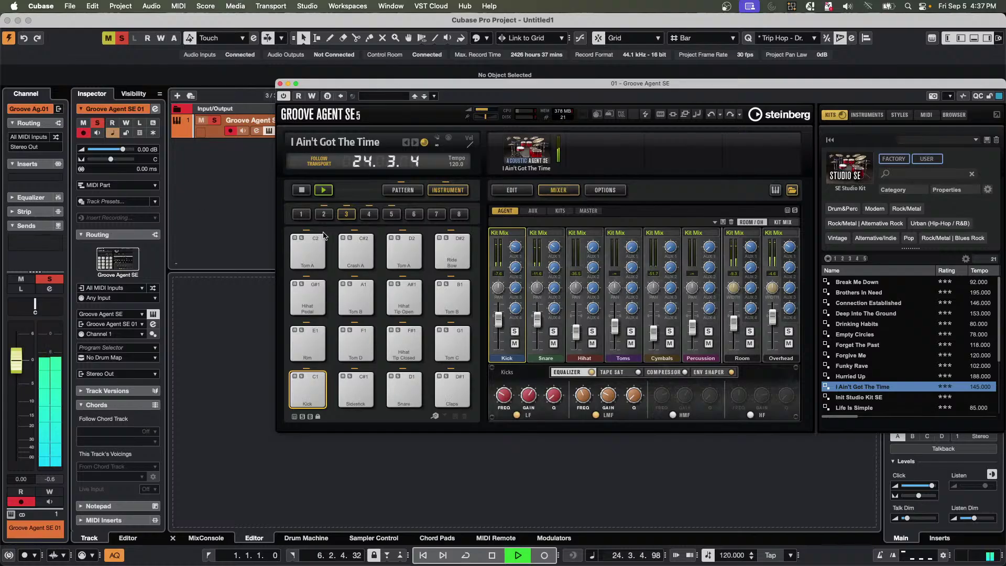
Audition the Intro 4, Main 2 and Ending 2 patterns during playback and return to Main 2.
click(402, 190)
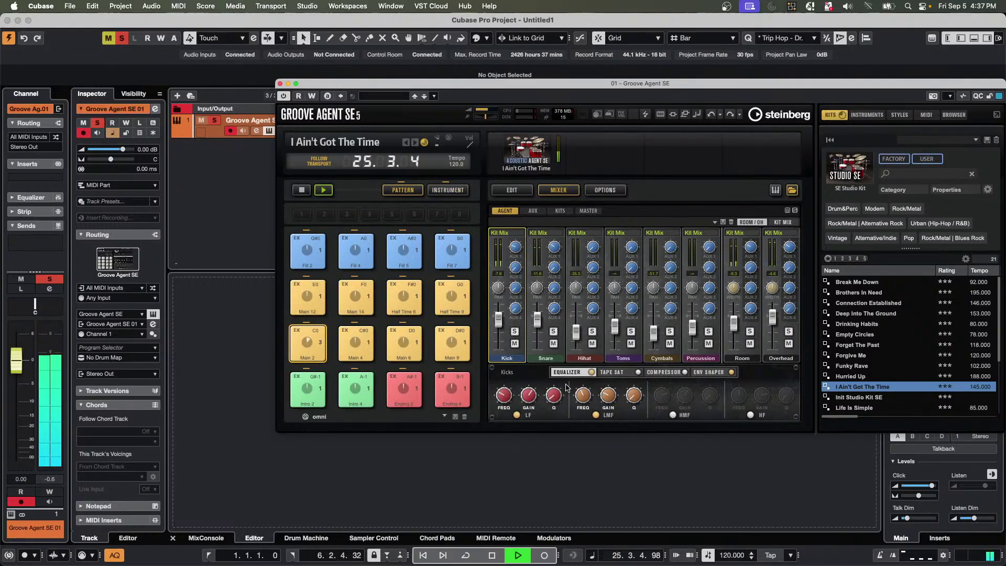
click(366, 396)
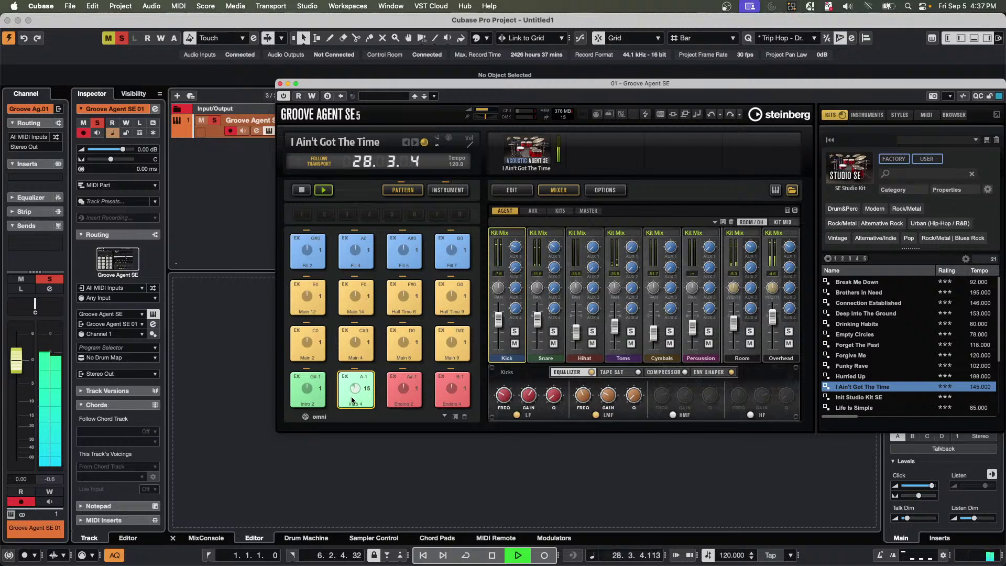
click(308, 342)
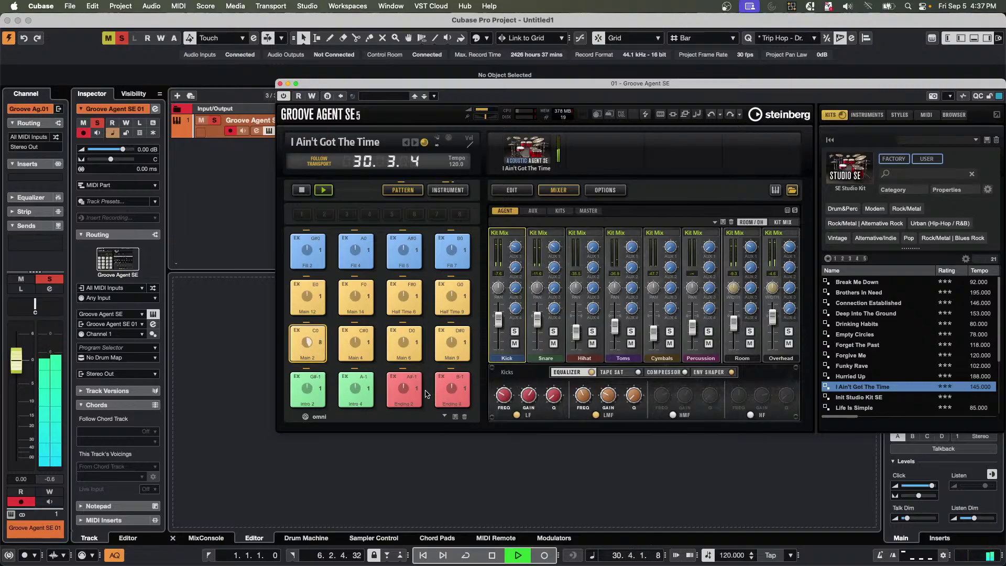
click(404, 394)
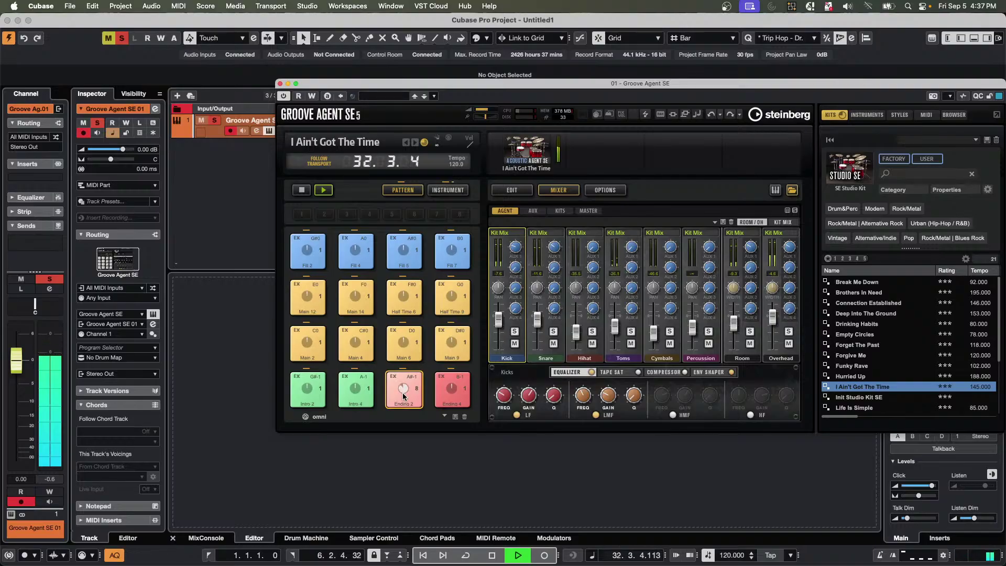
click(308, 343)
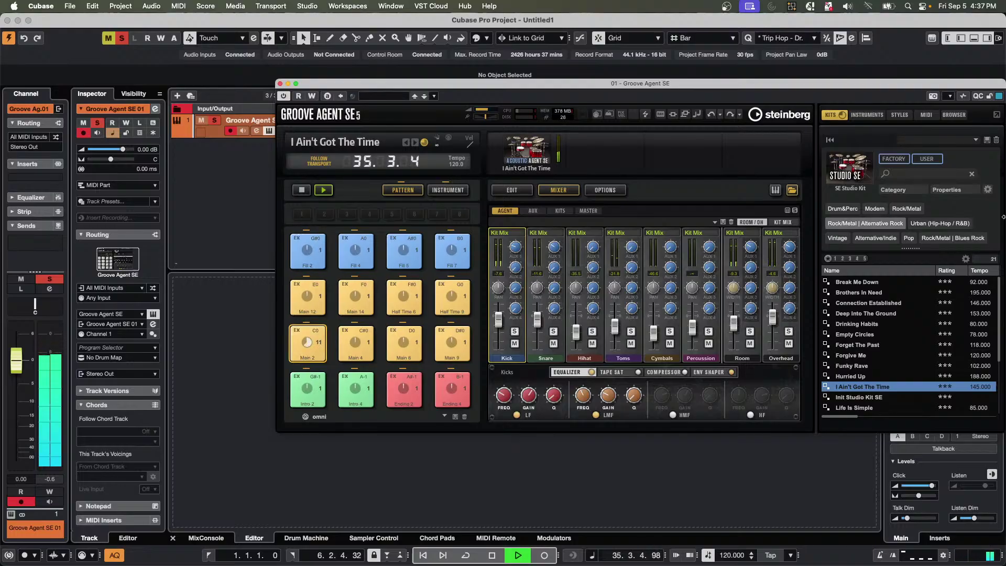
Open the kit's style settings, set Complexity to 9 and Intensity to 93.2, and try half-time playback before switching it off.
click(512, 190)
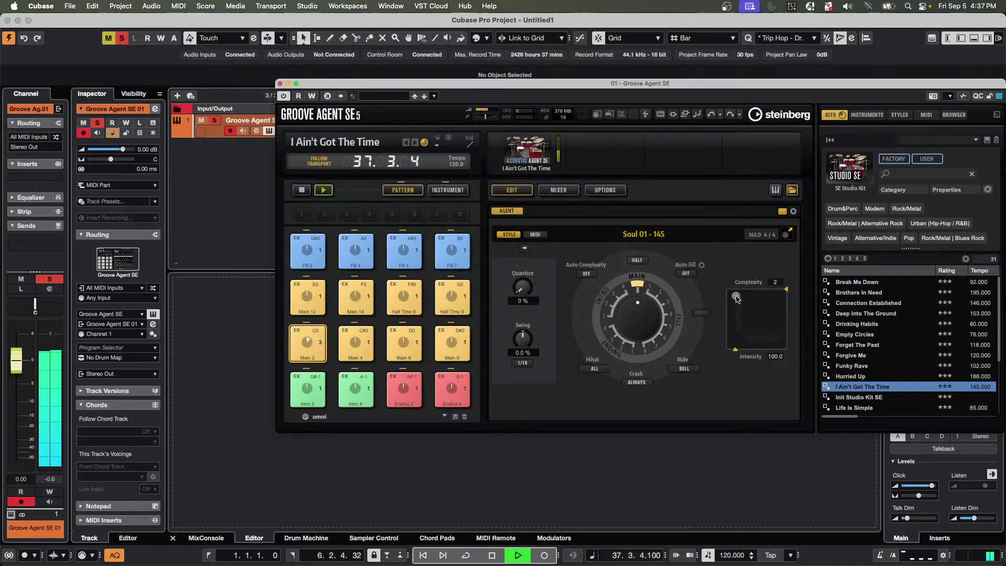
mouse_move(735, 296)
mouse_down()
mouse_move(736, 337)
mouse_move(736, 300)
mouse_move(755, 299)
mouse_up()
click(635, 263)
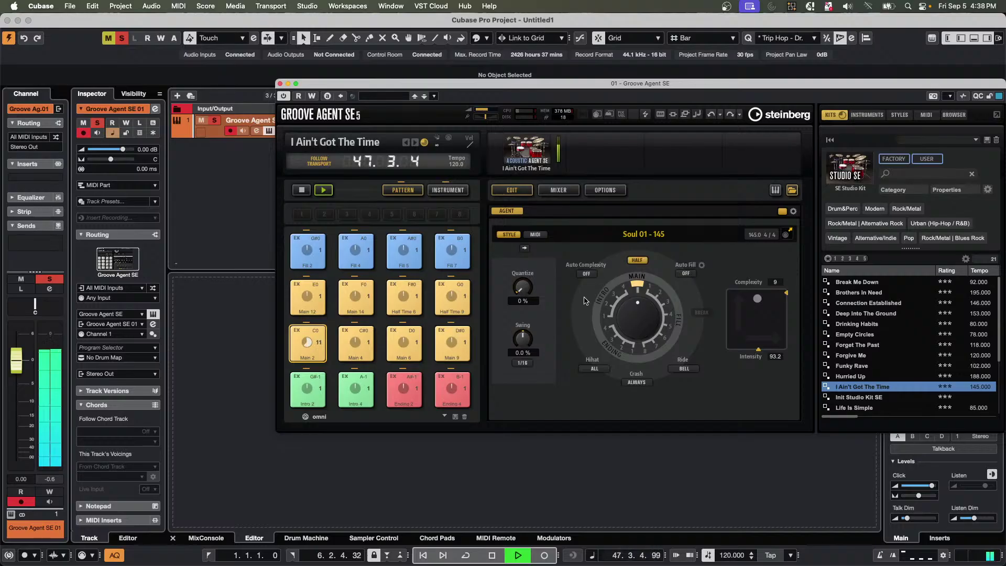
click(637, 260)
Set Auto Fill to 4 and, after trying Auto Complexity at 1, set it to 1/1 Bar.
click(686, 273)
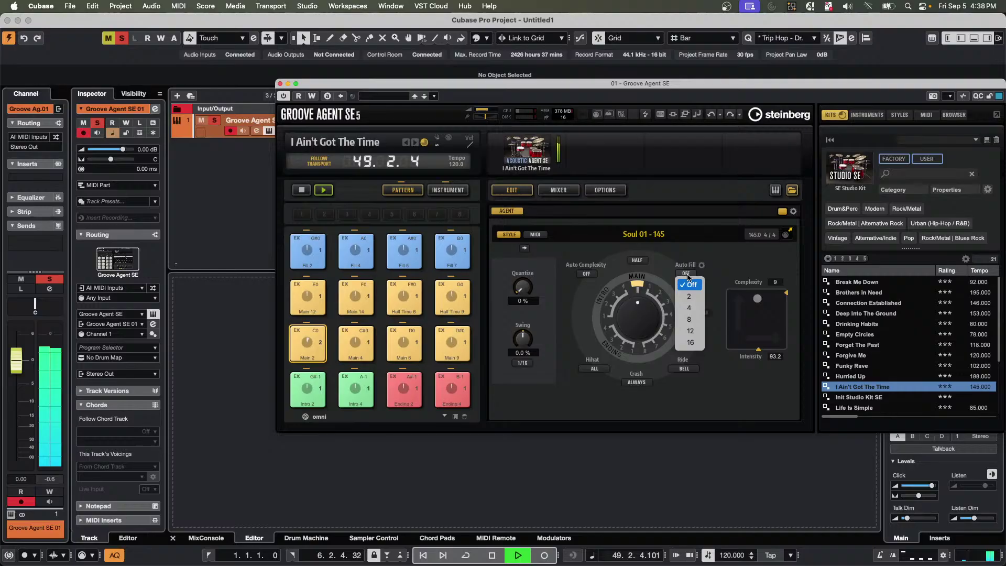
click(695, 309)
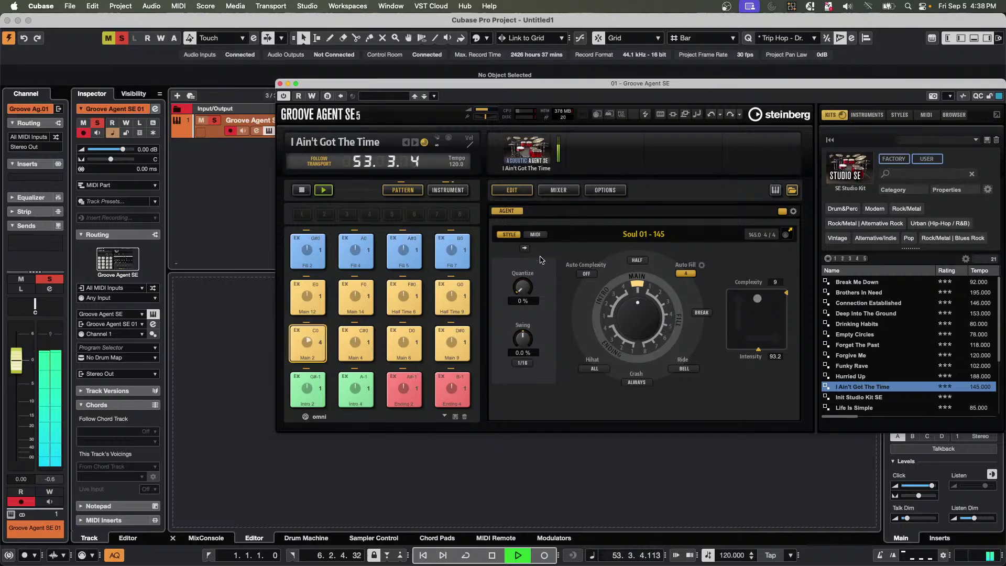
click(587, 274)
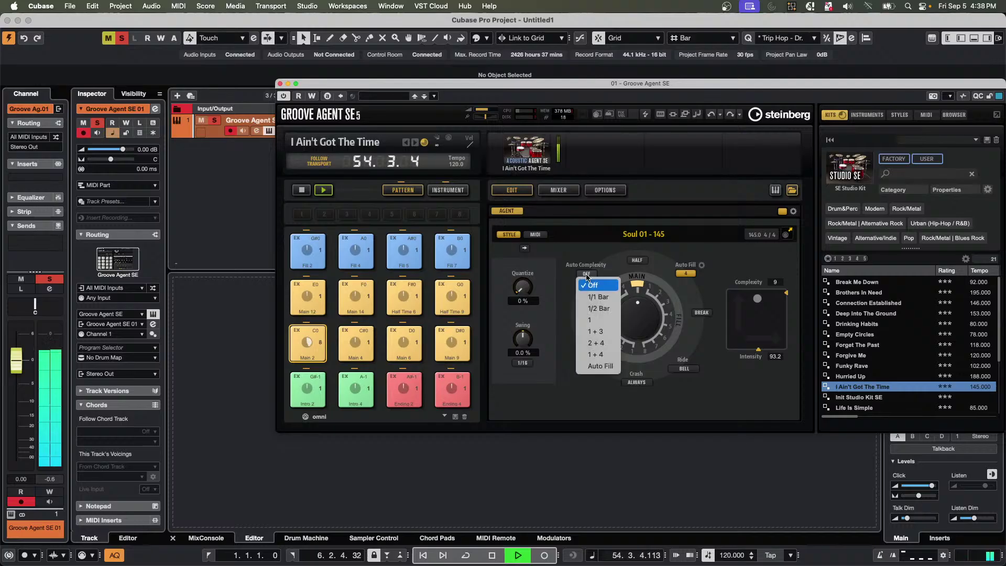
click(603, 320)
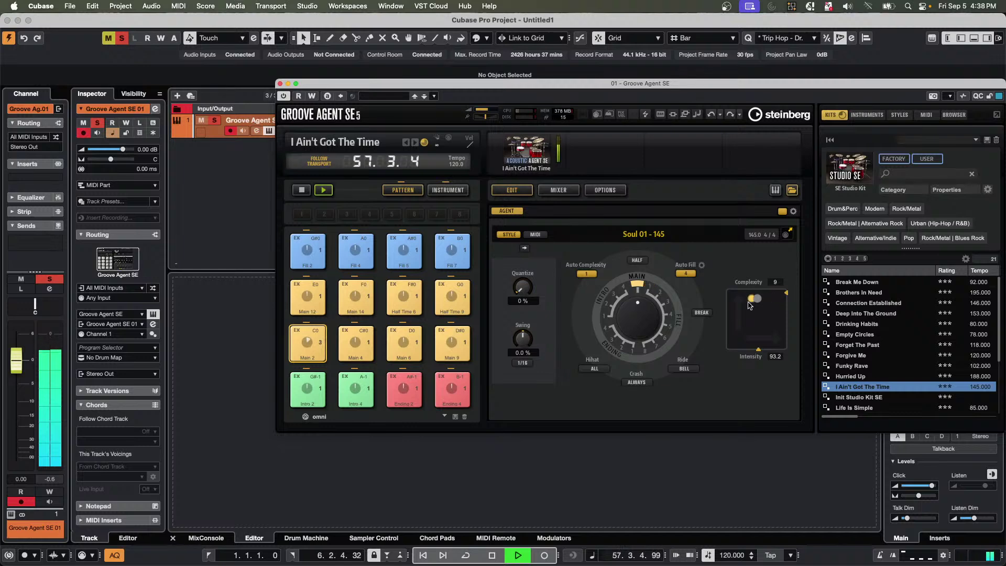
click(585, 275)
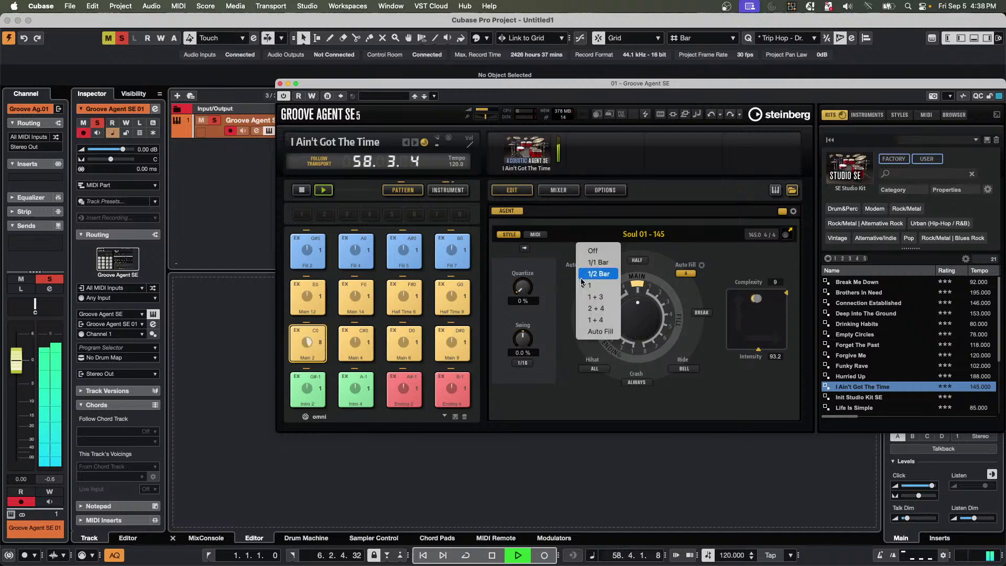
click(604, 263)
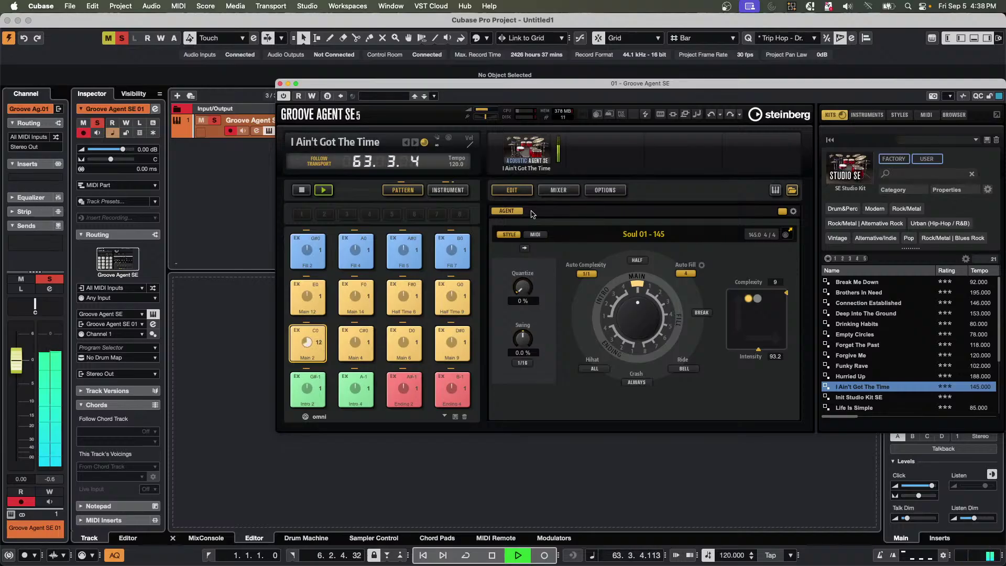
Set the style's Hihat option to Tip and its Crash option to Fill/Ending.
click(598, 369)
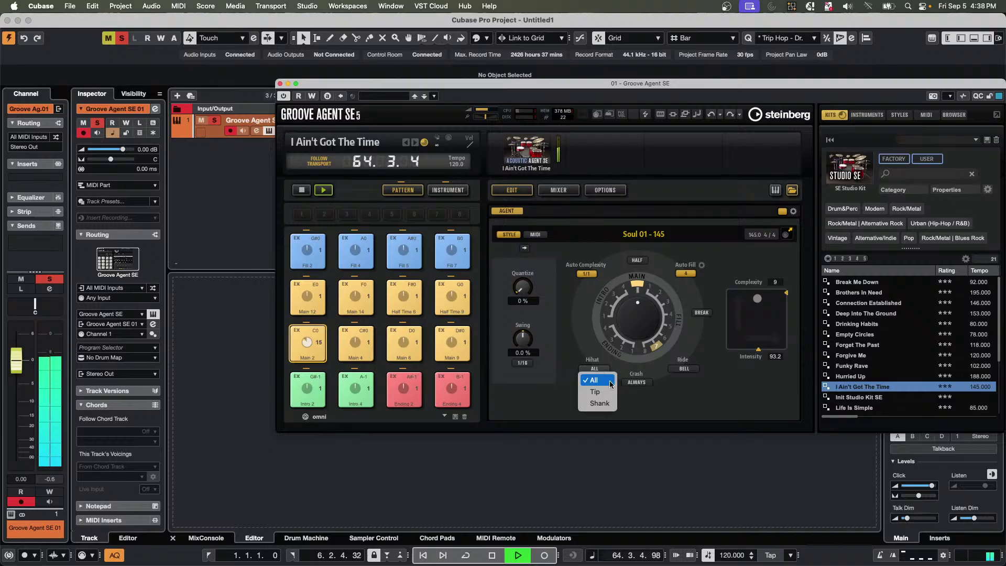
click(597, 392)
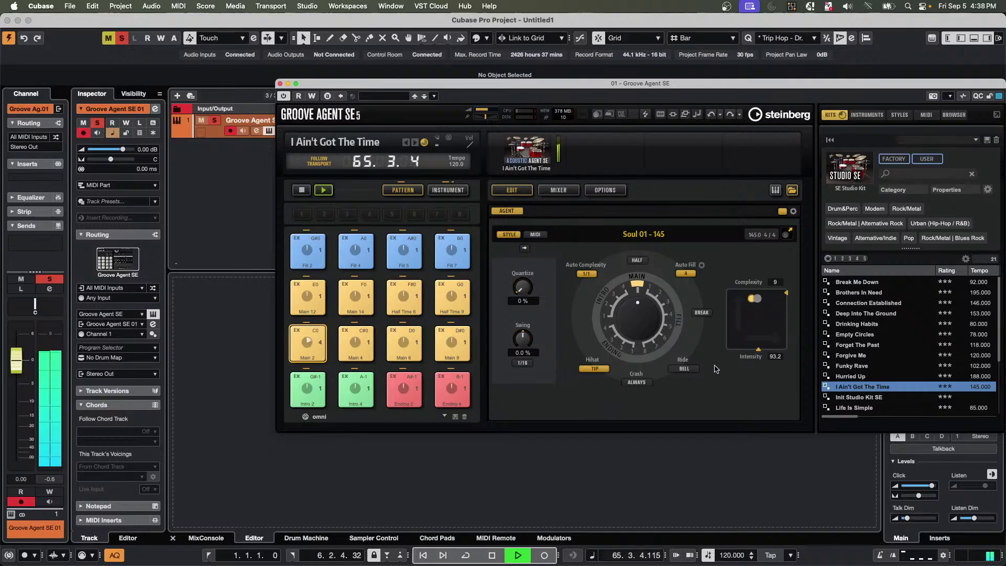
click(641, 383)
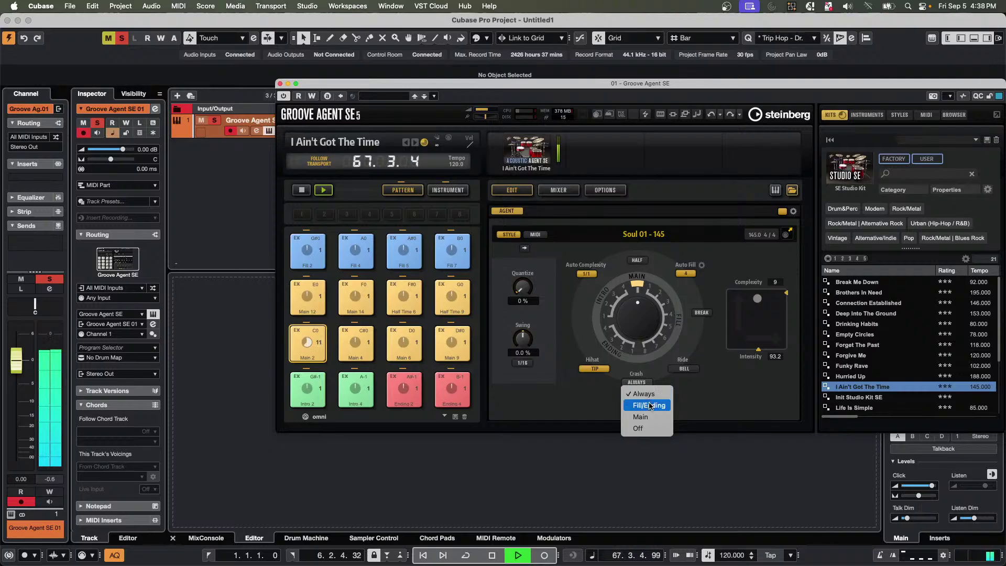
click(649, 405)
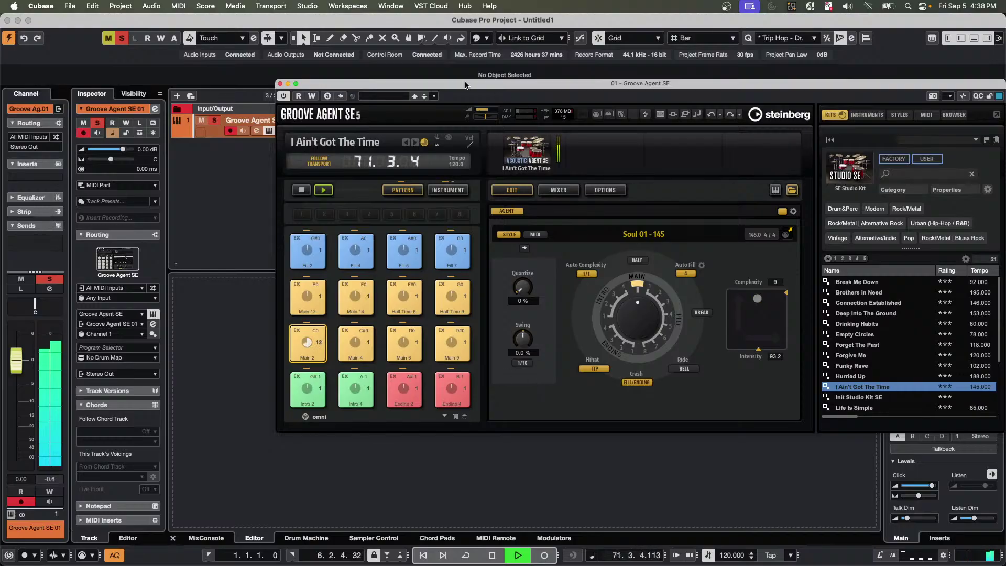
Move the Groove Agent SE window to reveal the arrangement, then briefly restart project playback and stop it again.
drag(465, 86, 654, 113)
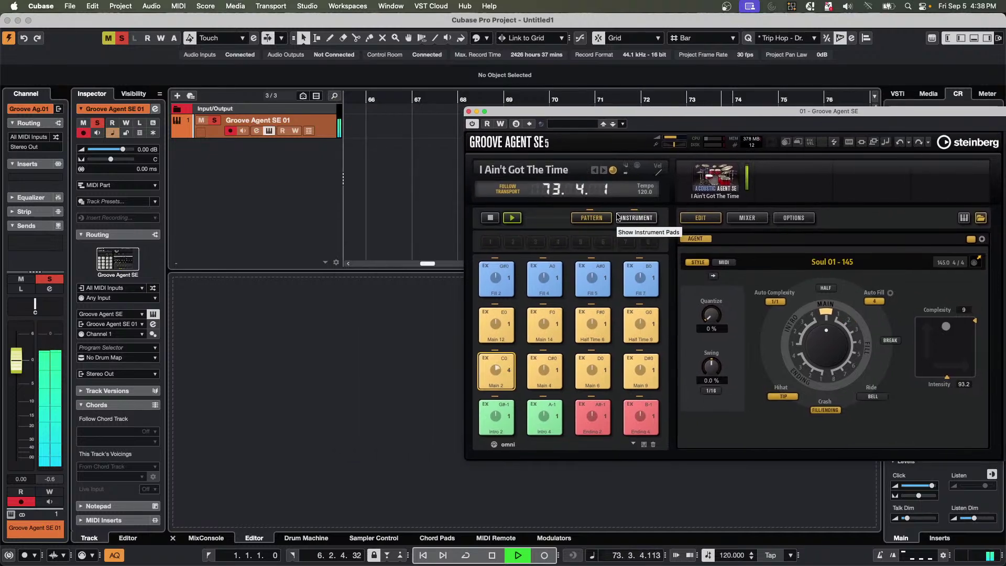
key(space)
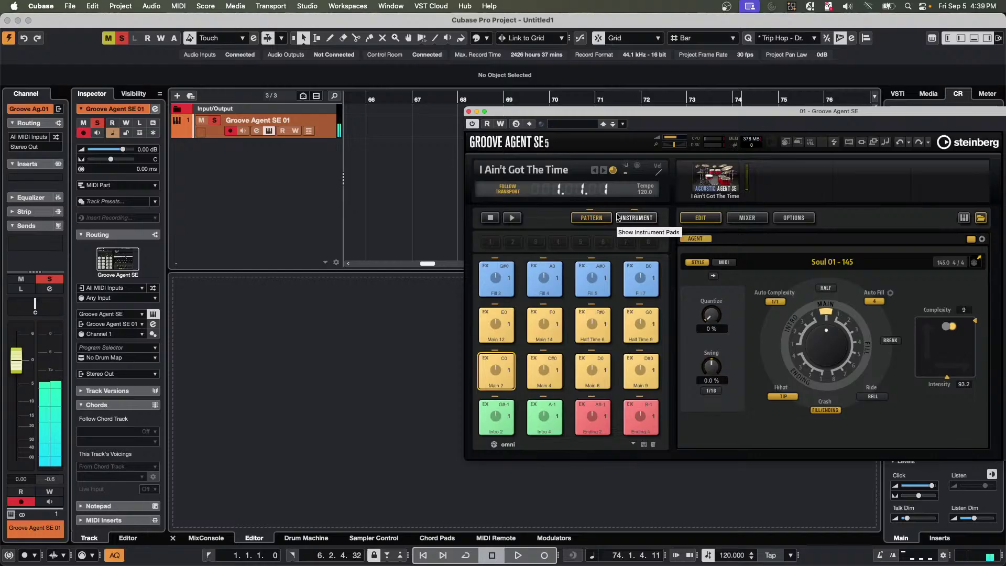
key(space)
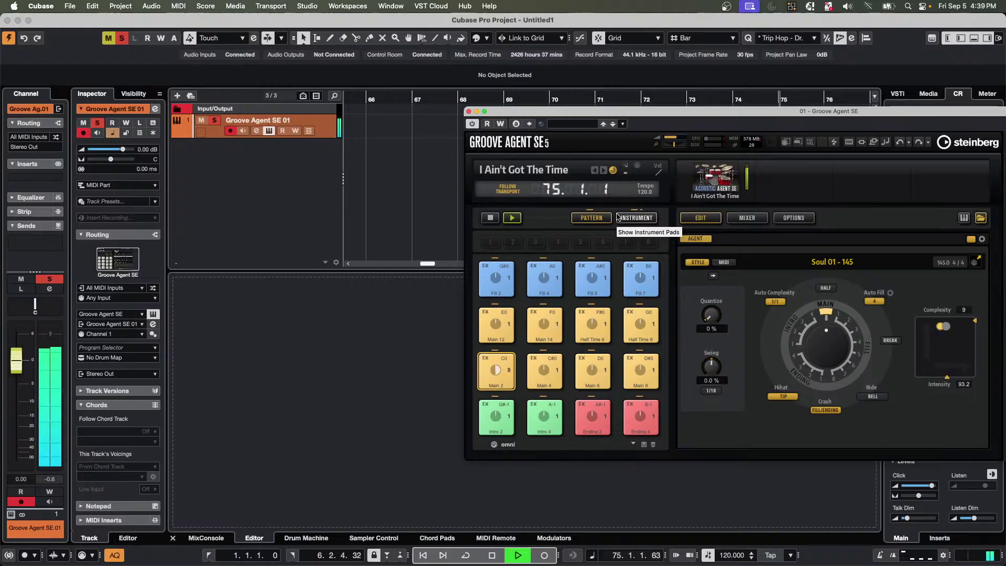
key(space)
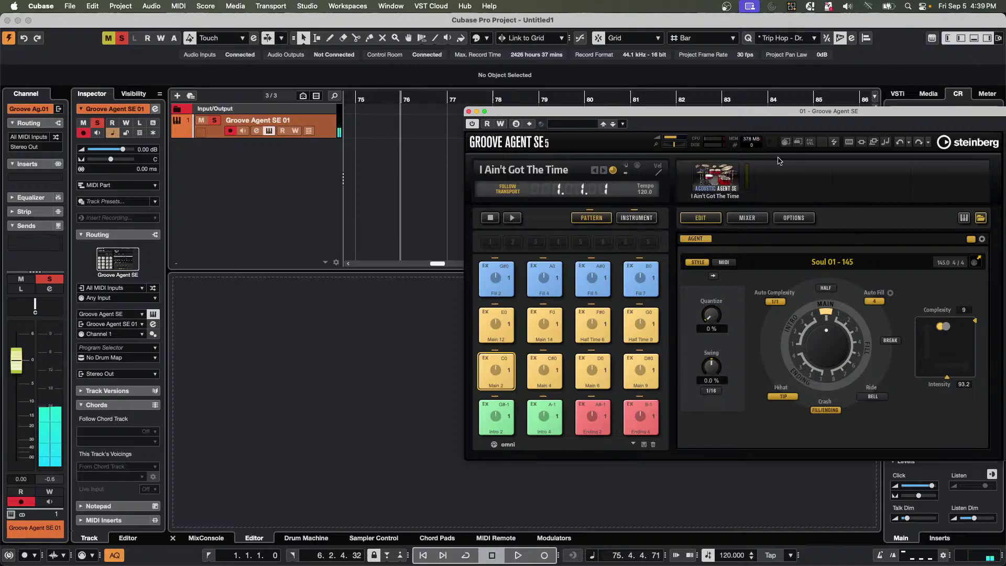
double_click(755, 112)
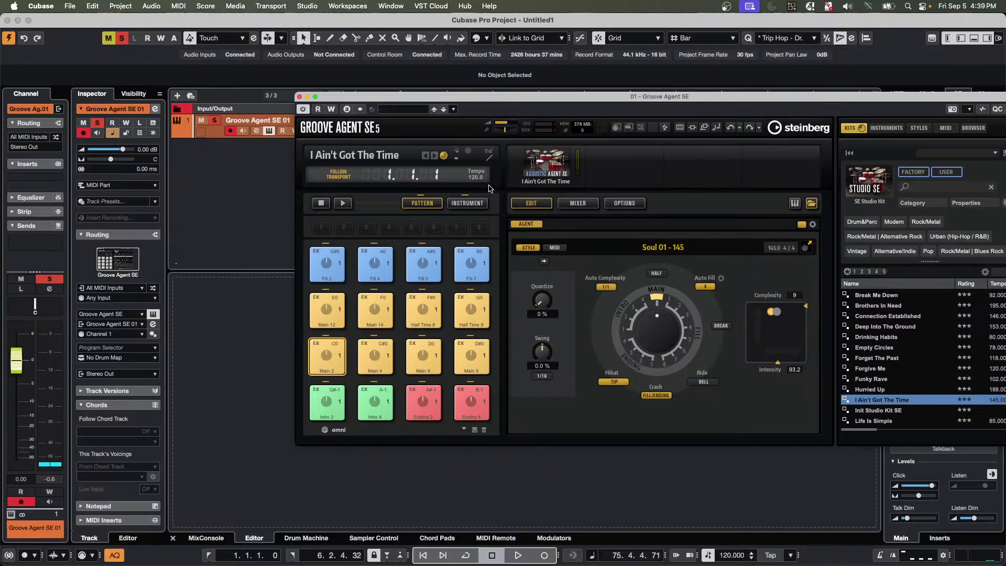
Show the instrument pads and audition the kit's toms, cymbals and claps in the drum kit picture.
click(472, 203)
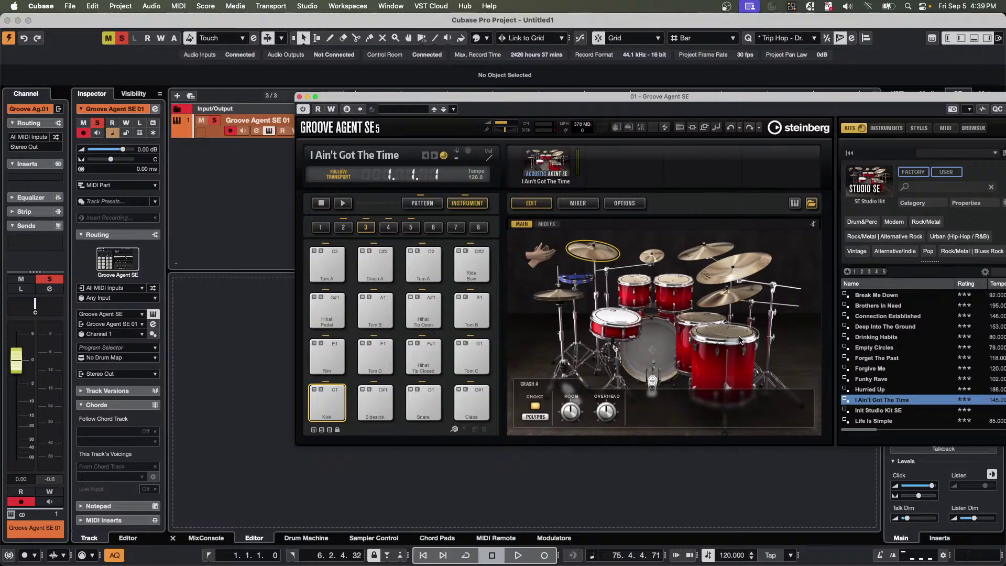
click(724, 336)
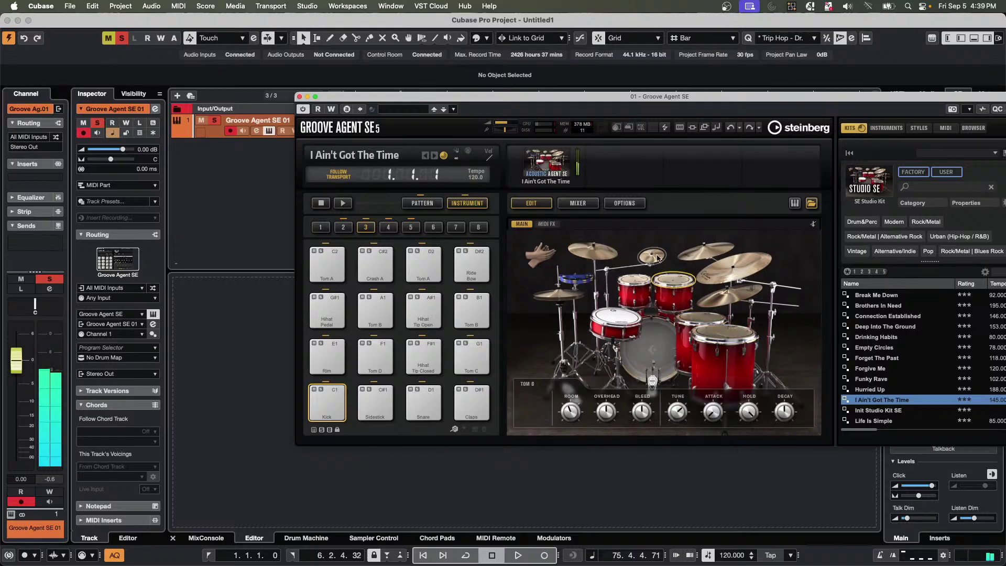
click(706, 251)
click(742, 271)
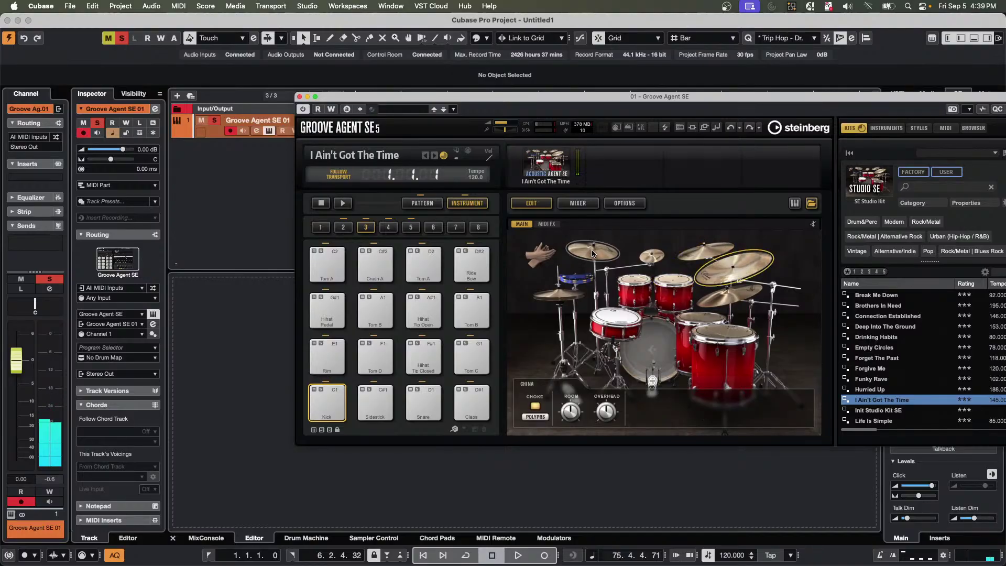
click(531, 253)
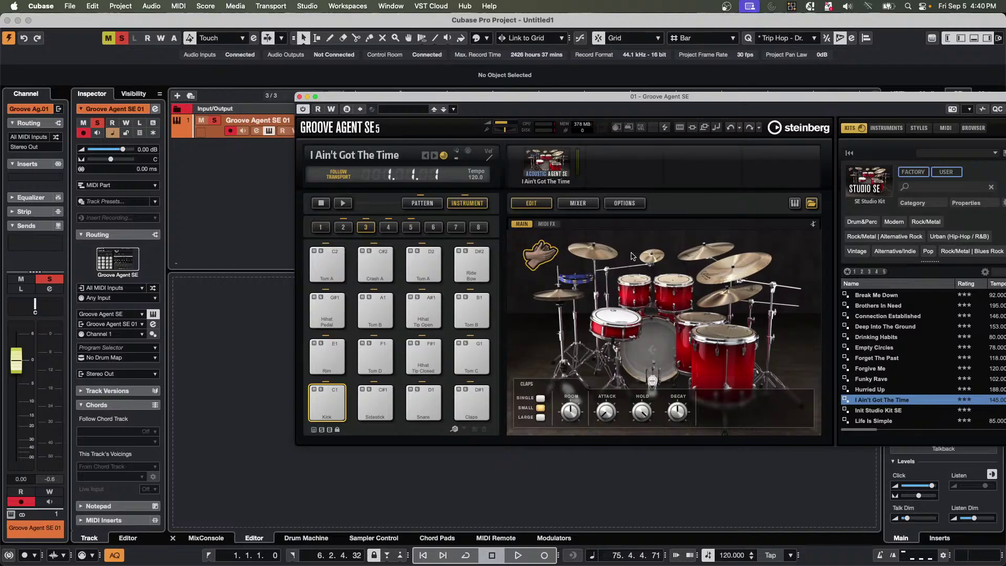
Open the recent project jump off.cpr and activate it.
key(g)
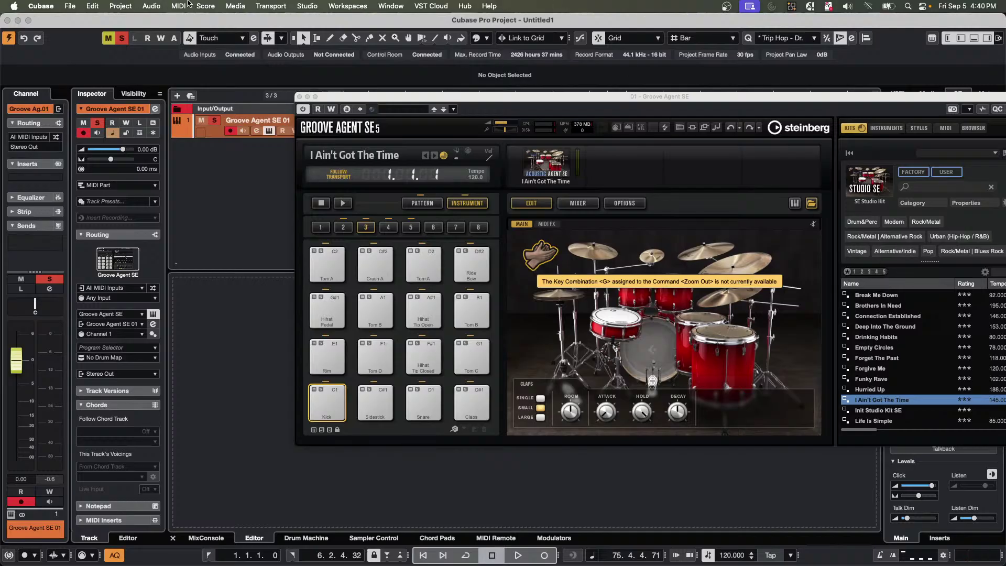
click(80, 5)
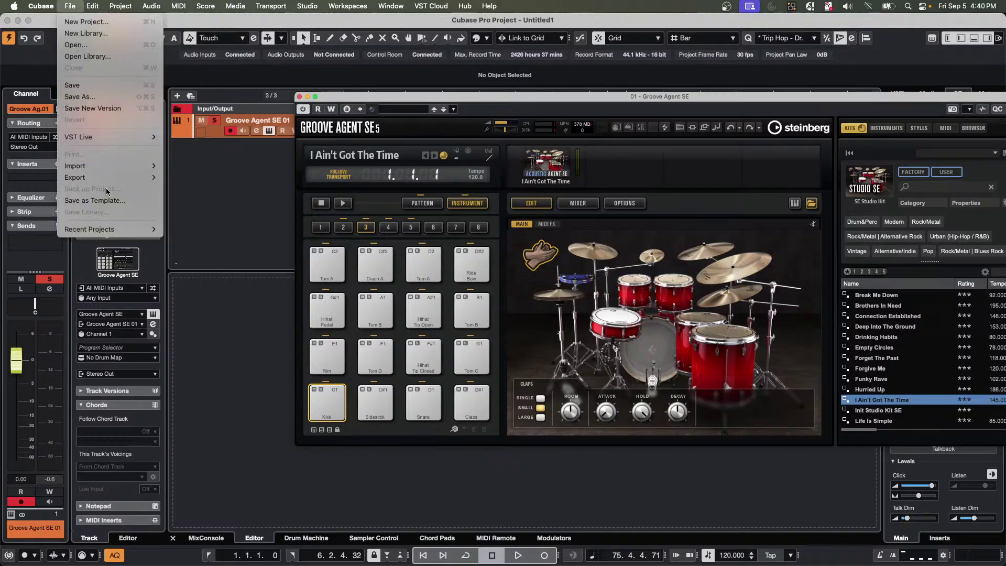
mouse_move(116, 230)
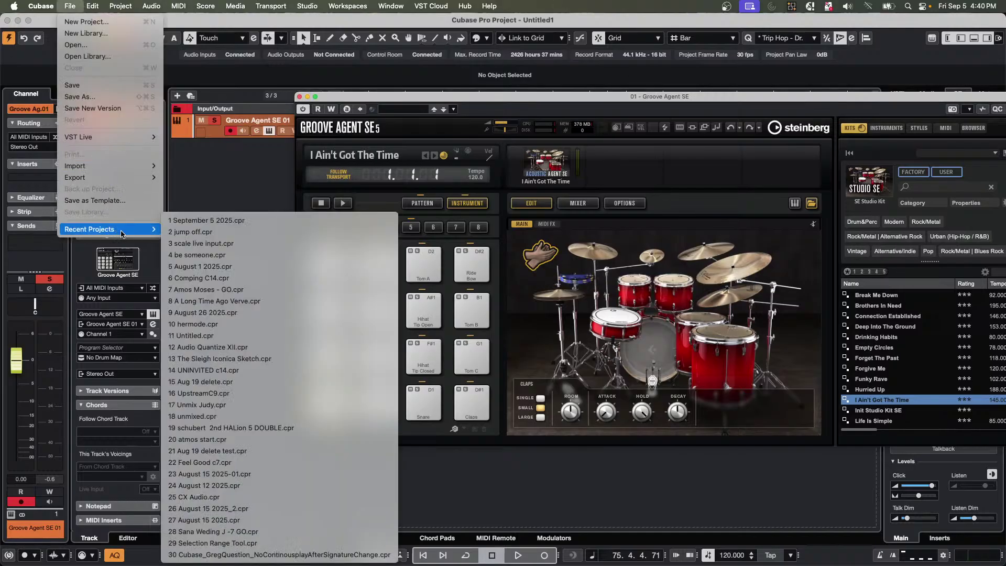
click(272, 233)
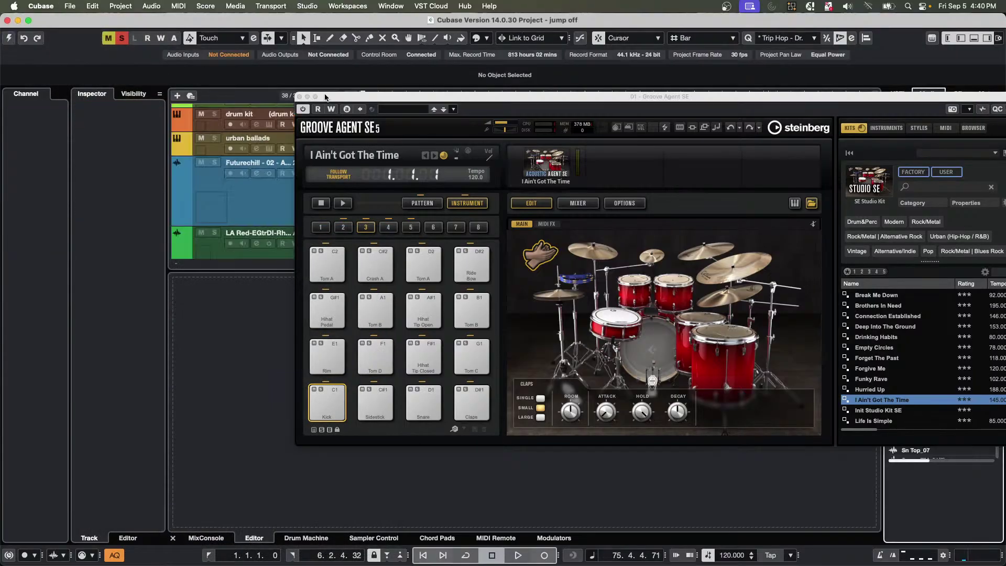
click(10, 39)
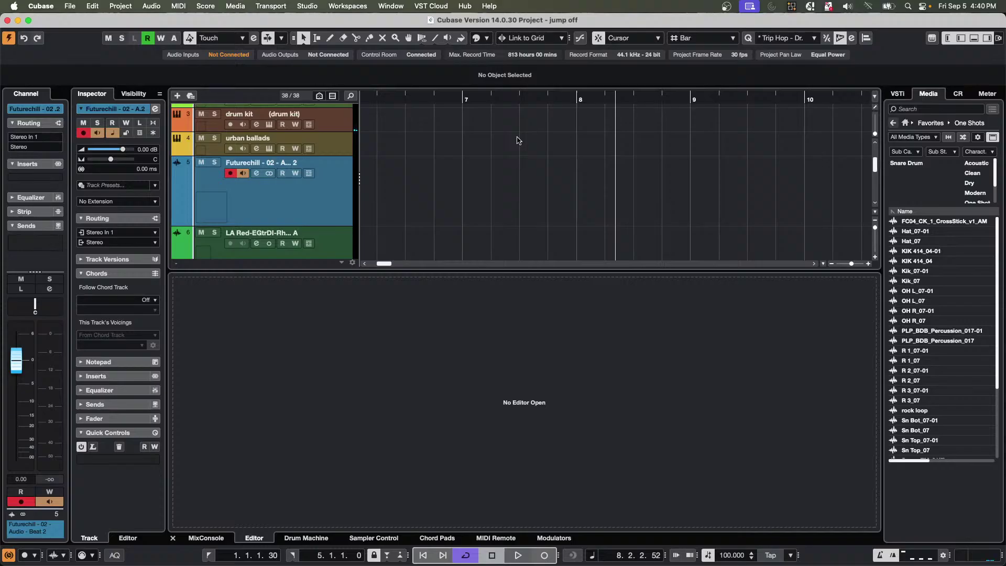
Show the MixConsole in the lower zone and zoom it out to fit 23 channels.
click(202, 537)
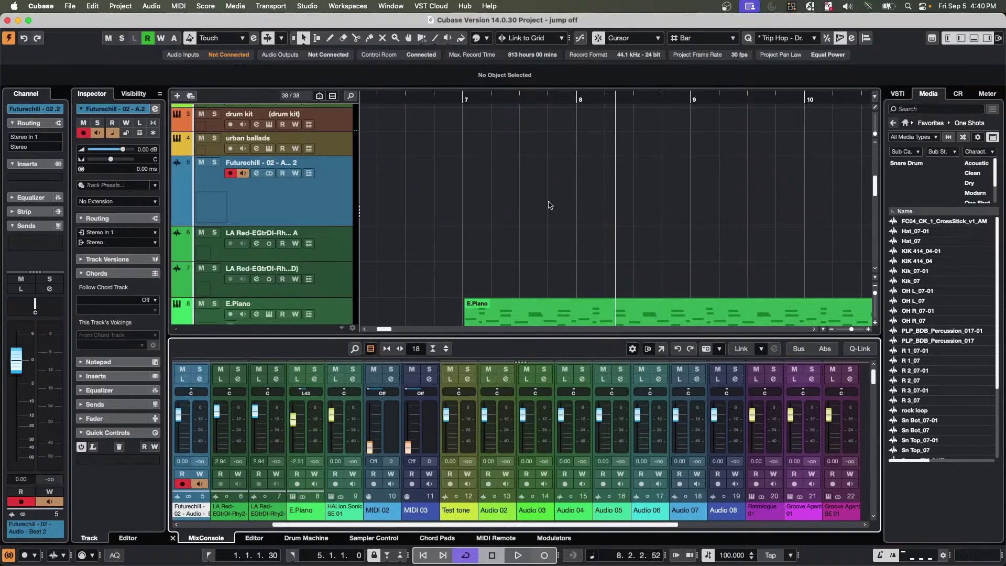
scroll(499, 215, down, 5)
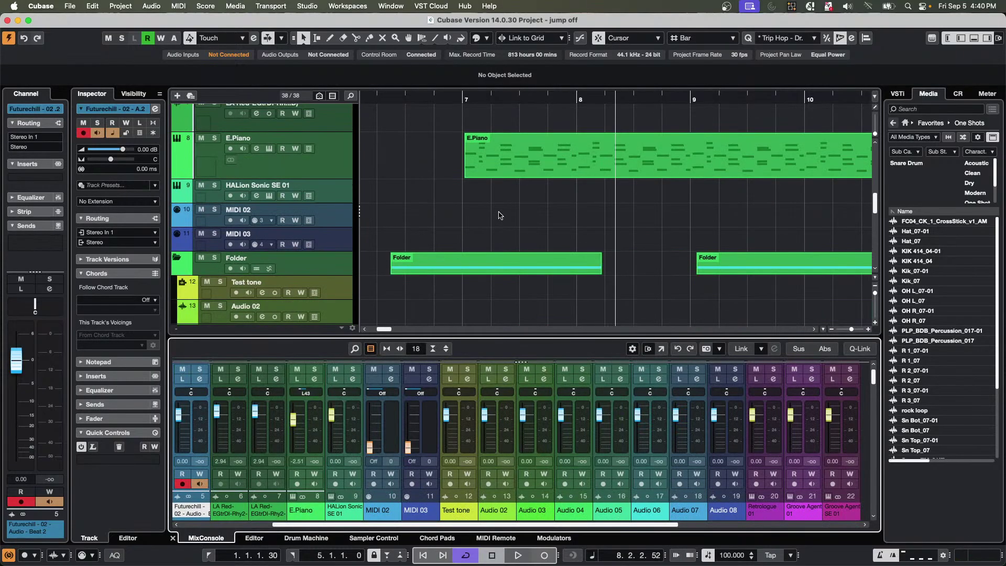
key(g)
key(g)
key(g)
key(g)
key(g)
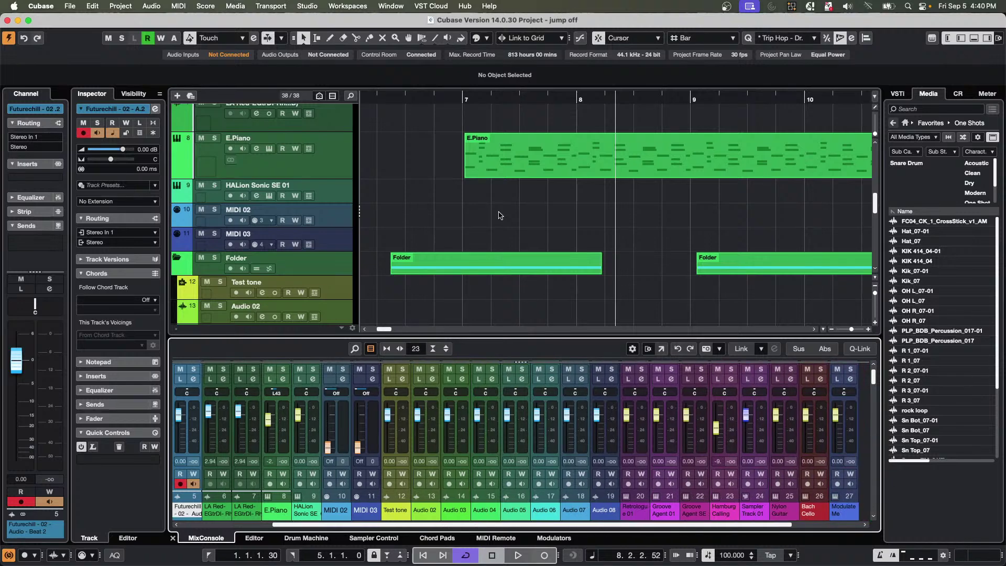
Switch the keyboard focus from the MixConsole to the arrangement and zoom its timeline out to about 27 bars.
key(ctrl+Tab)
key(ctrl+Tab)
key(ctrl+Tab)
key(ctrl+Tab)
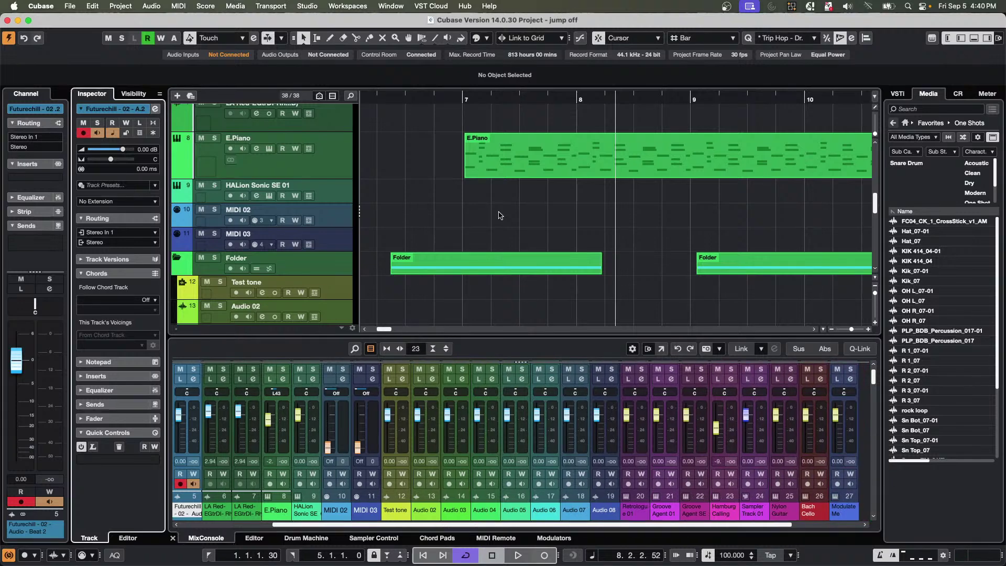
key(g)
key(g)
key(g)
key(g)
key(g)
key(g)
key(g)
key(g)
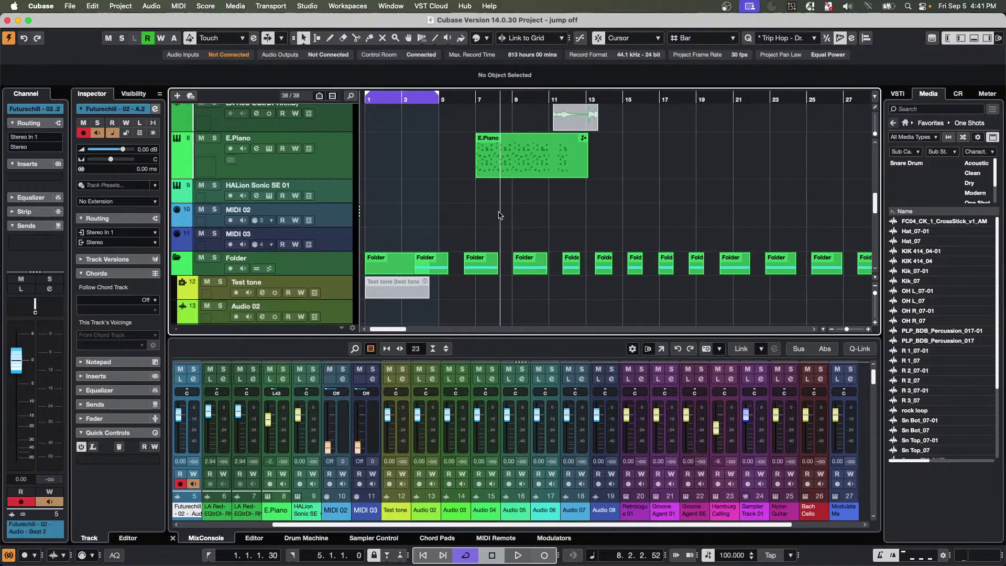
Zoom the arrangement horizontally in to show about bars 1 to 16.
key(h)
key(h)
key(h)
key(h)
key(h)
key(h)
key(h)
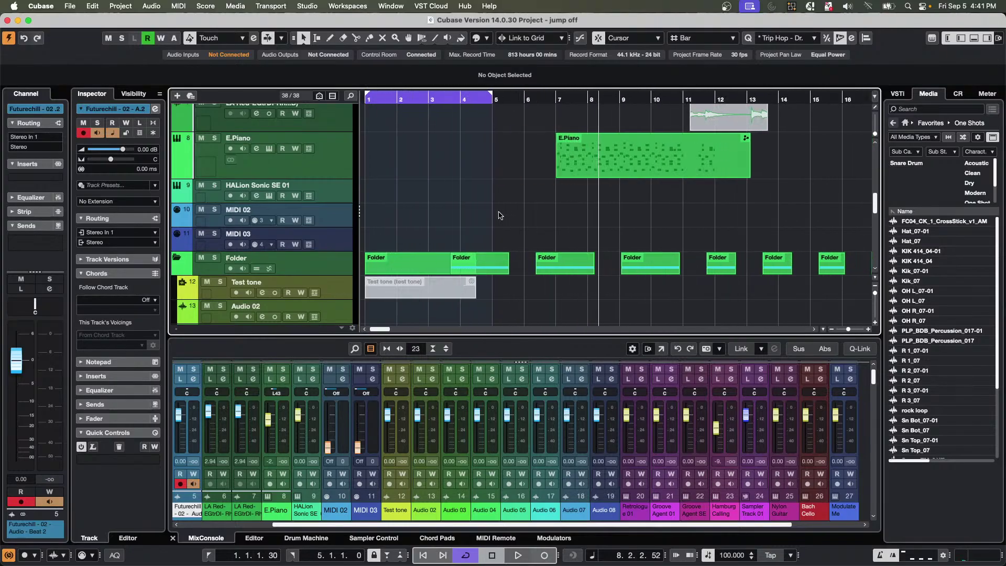
Demonstrate vertical zooming in the arrangement by enlarging the track heights and reducing them again.
key(shift+g)
key(shift+g)
key(shift+h)
key(shift+h)
key(shift+h)
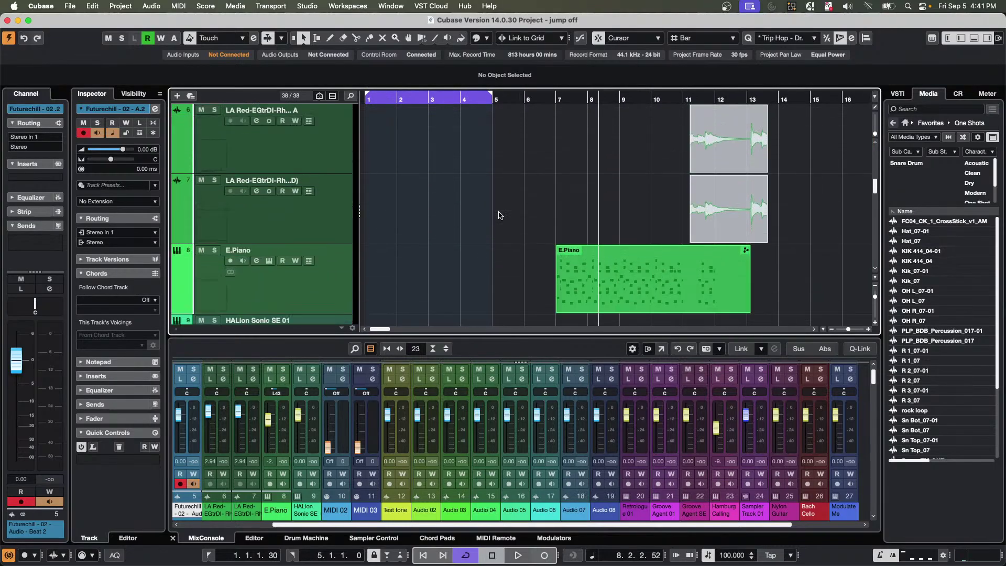
key(shift+g)
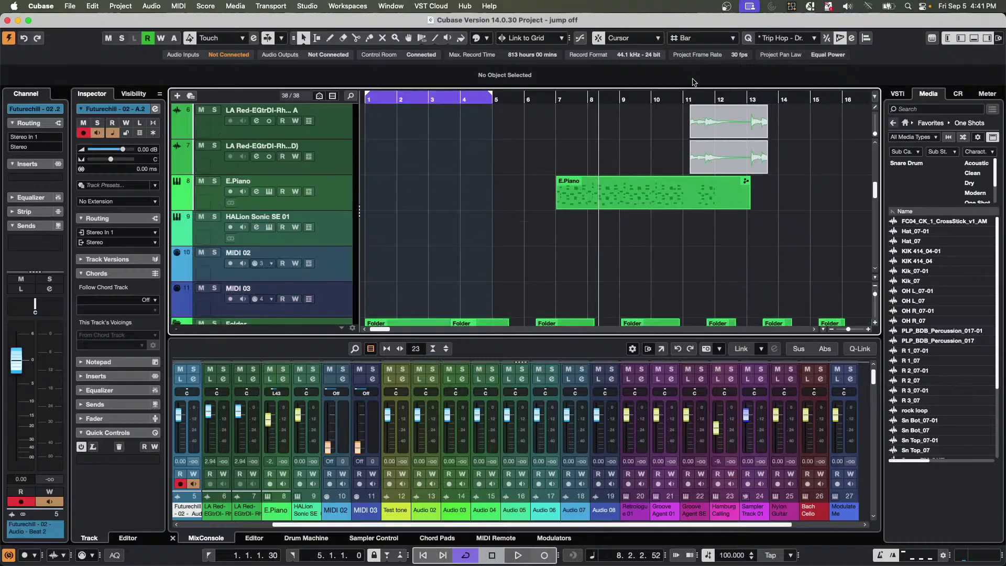
Zoom the arrangement out horizontally to show a wide range of bars, about 21 to 69.
key(shift+f)
key(g)
key(g)
key(g)
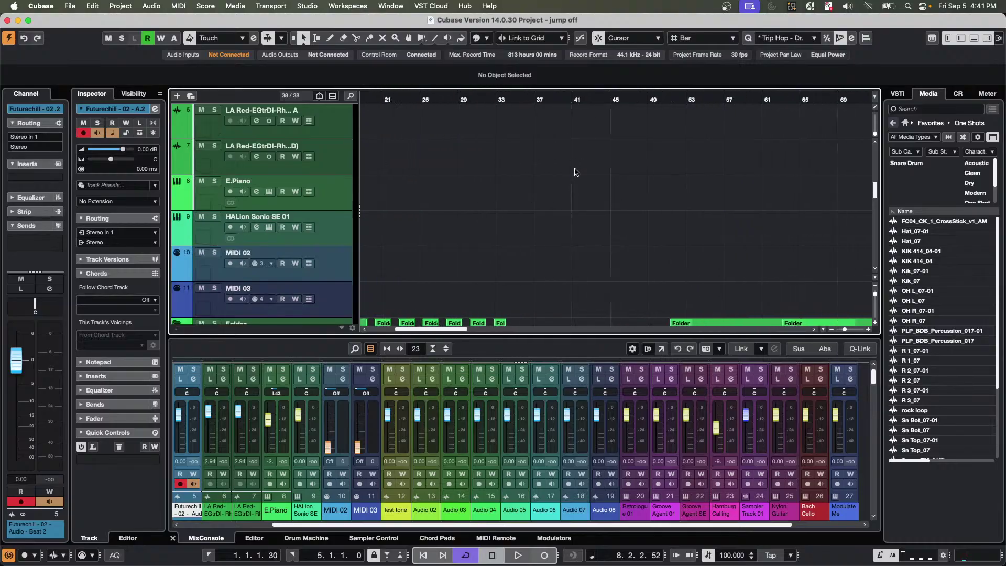
Zoom the arrangement in horizontally on bar 16, around the Folder track's events.
key(h)
key(h)
key(h)
key(h)
key(h)
key(h)
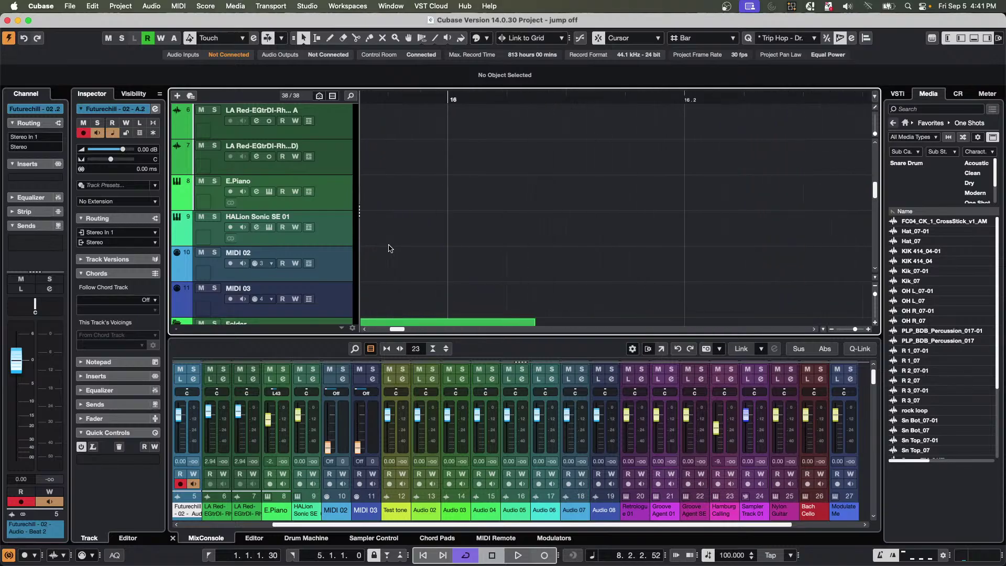
scroll(450, 249, down, 2)
key(h)
key(h)
key(h)
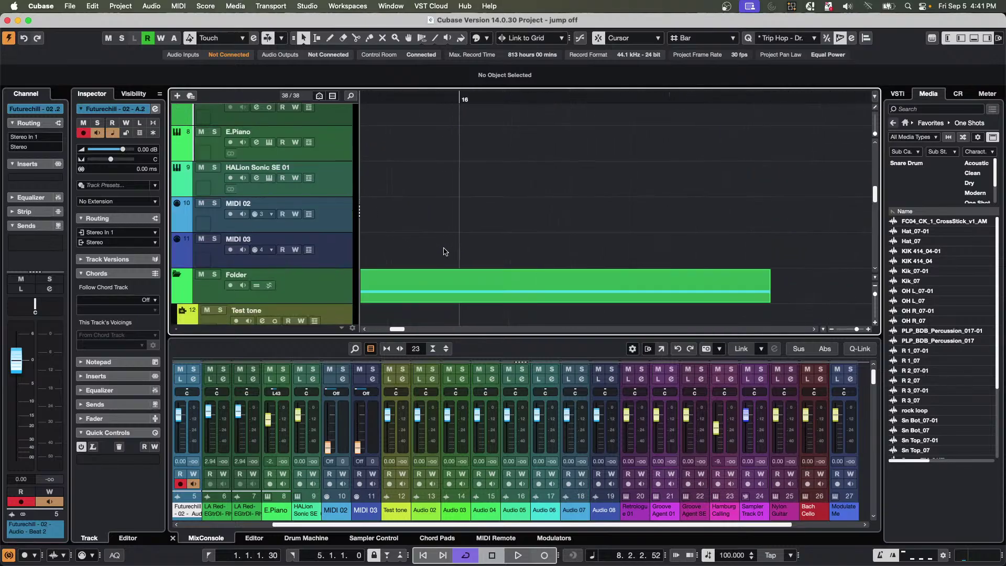
Alternate horizontal zooming out and in on the arrangement, finishing with a close view around bar 19.
key(g)
key(g)
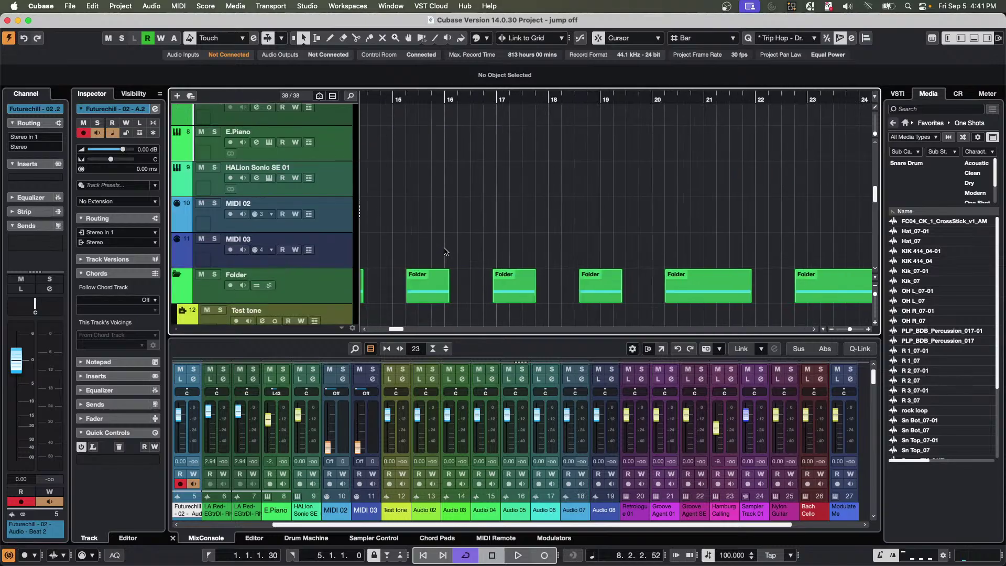
key(h)
key(h)
key(g)
key(g)
key(h)
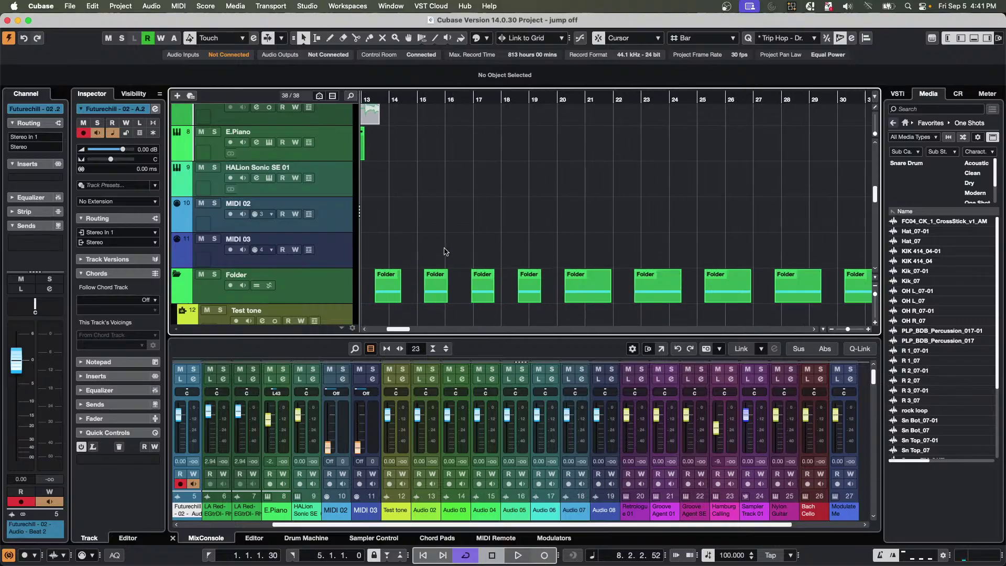
key(g)
key(g)
key(h)
key(h)
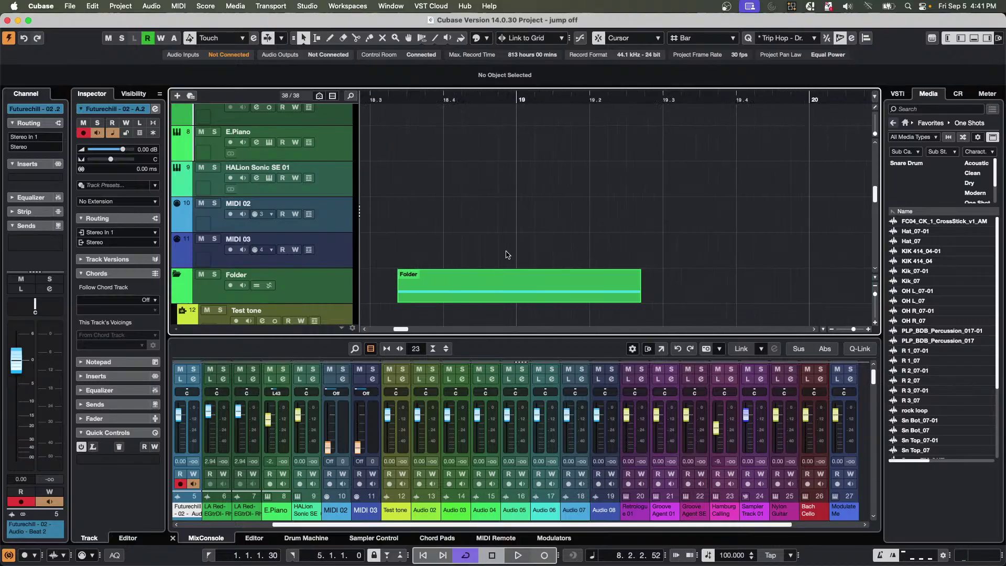
Zoom the timeline out to an overview of about 300 bars, and back in to about bars 77 to 117.
key(g)
key(g)
key(h)
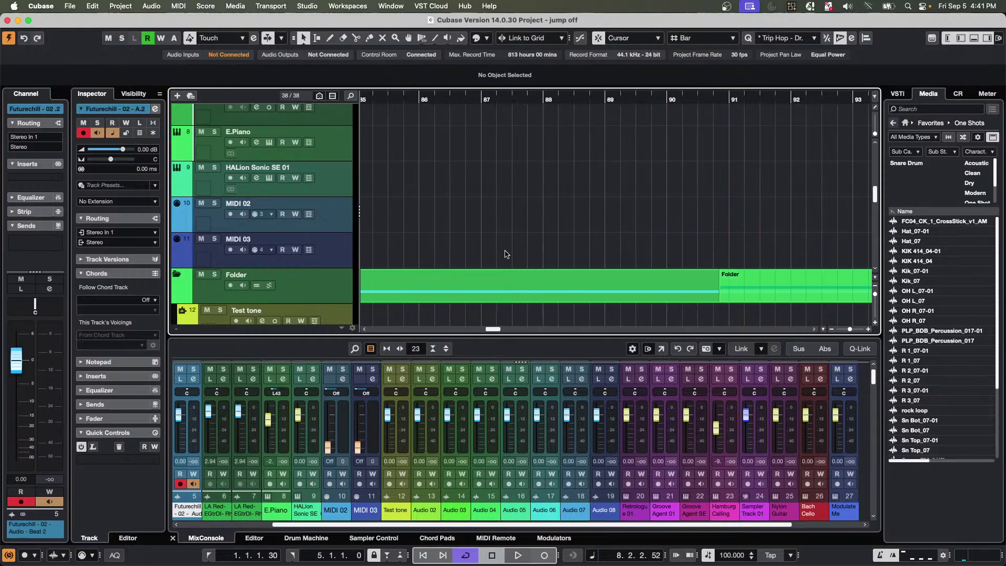
key(g)
key(g)
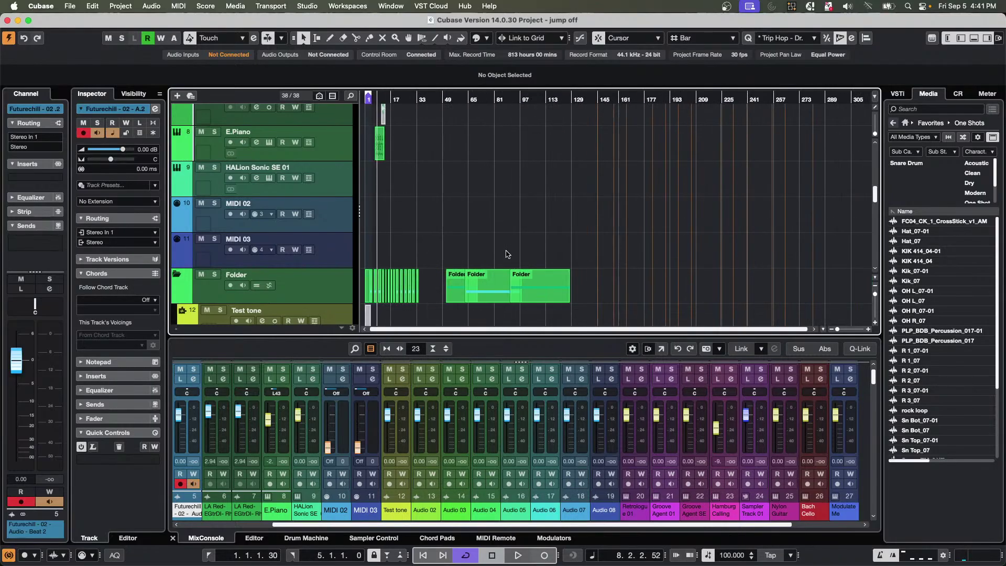
key(h)
key(h)
key(h)
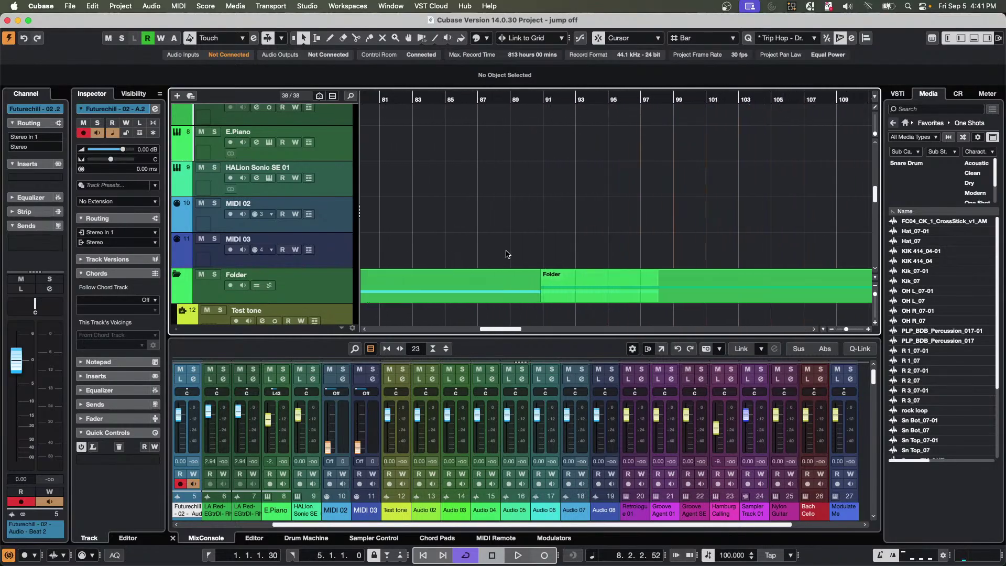
key(g)
Demonstrate vertical zooming by shrinking the tracks to thin rows and enlarging them again.
key(shift+g)
key(shift+h)
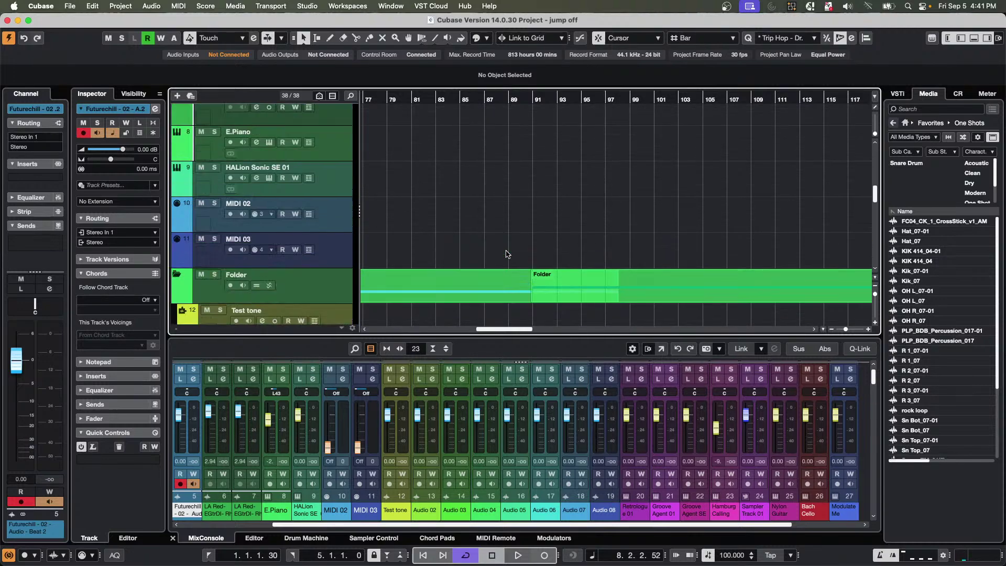
key(shift+h)
key(shift+h)
key(shift+g)
key(shift+g)
key(shift+g)
key(shift+h)
key(shift+g)
key(shift+g)
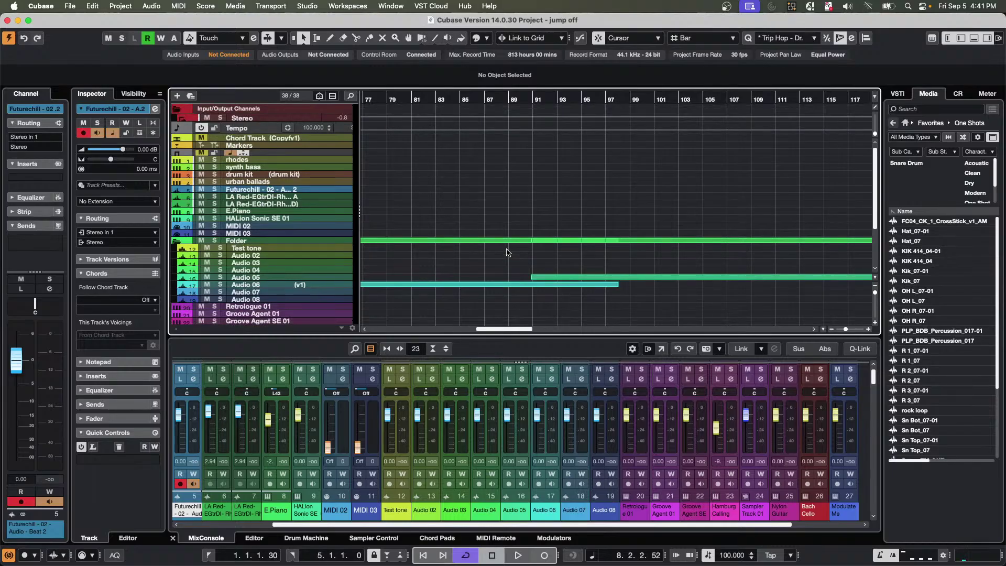
key(shift+h)
key(shift+h)
Move the Atmo 15_AM event from Audio 06 to Audio 05, behind Atmo 19_AM, starting at about bar 132.
scroll(557, 193, down, 5)
ctrl+scroll(557, 192, up, 2)
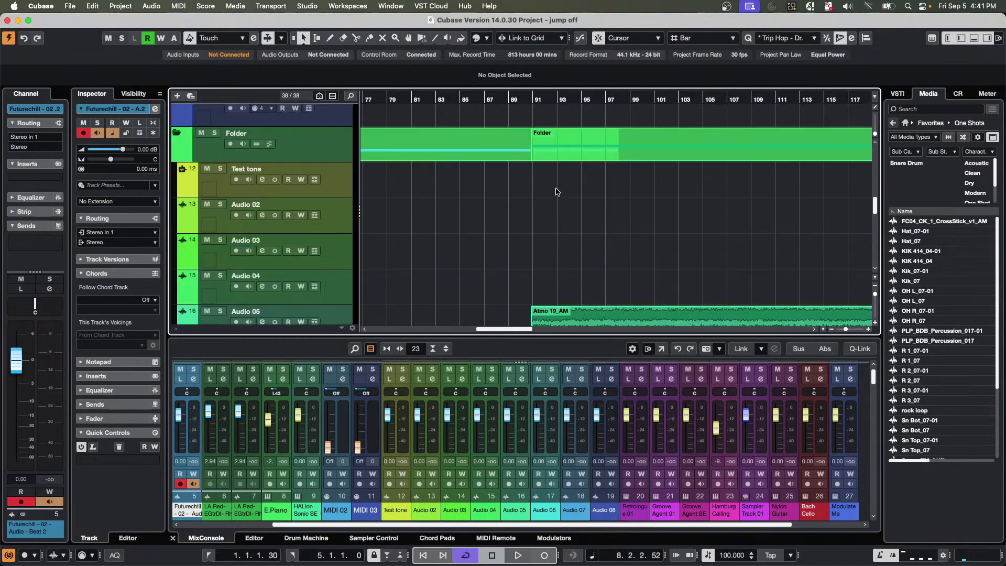
ctrl+scroll(557, 192, down, 5)
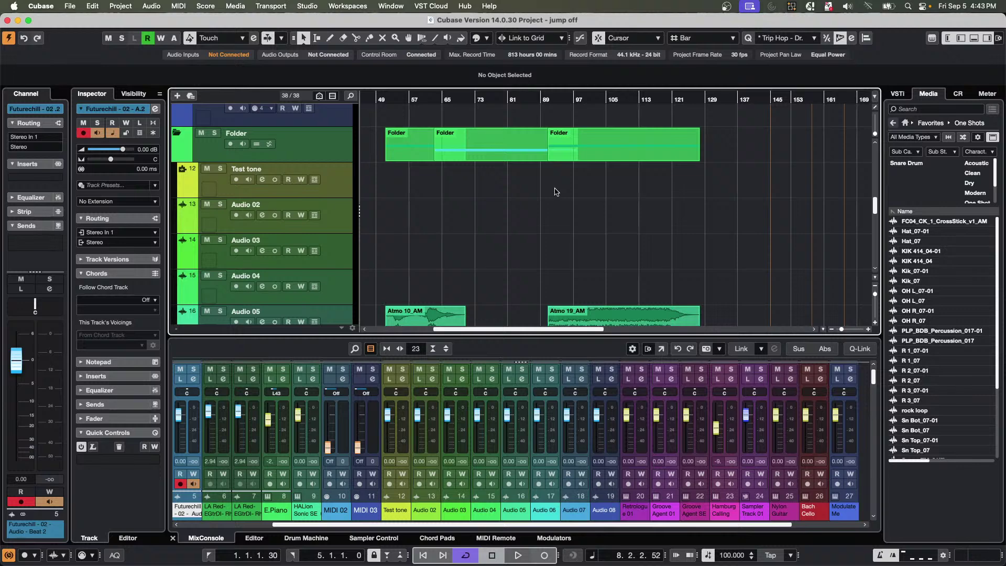
scroll(534, 219, down, 3)
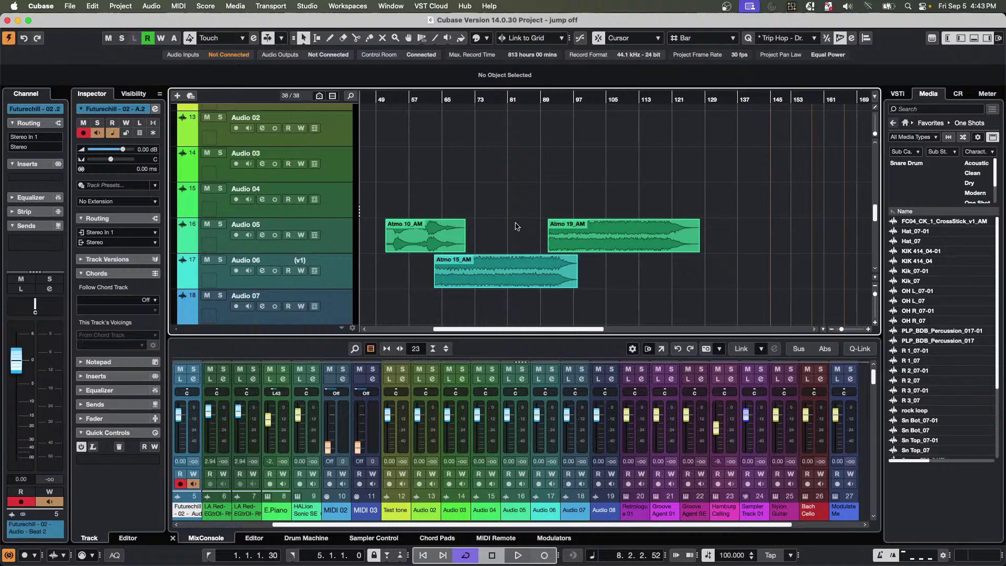
mouse_move(613, 244)
mouse_move(543, 258)
drag(543, 258, 830, 223)
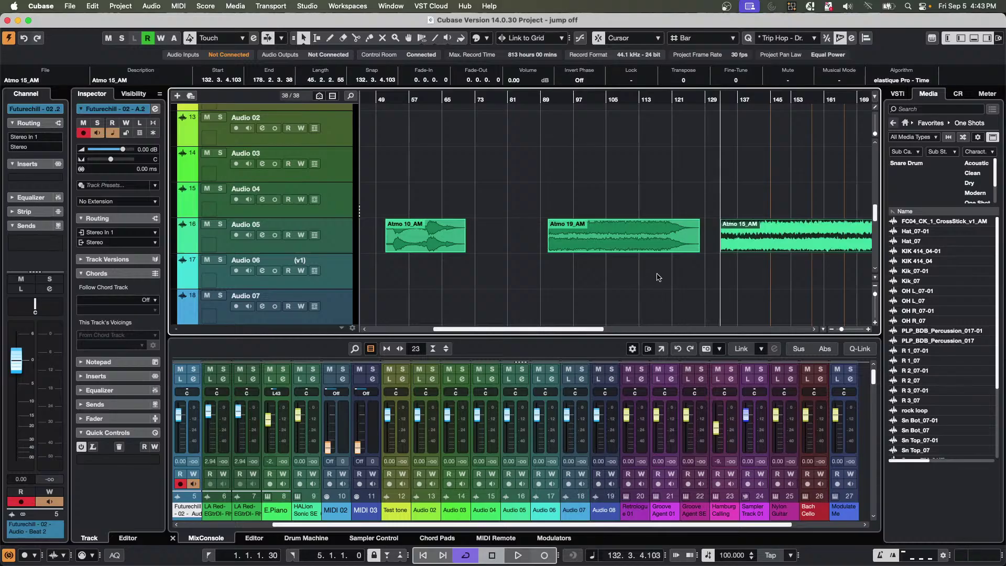
Compare the individual event volumes of Atmo 19_AM and Atmo 15_AM on Audio 05.
drag(648, 276, 565, 242)
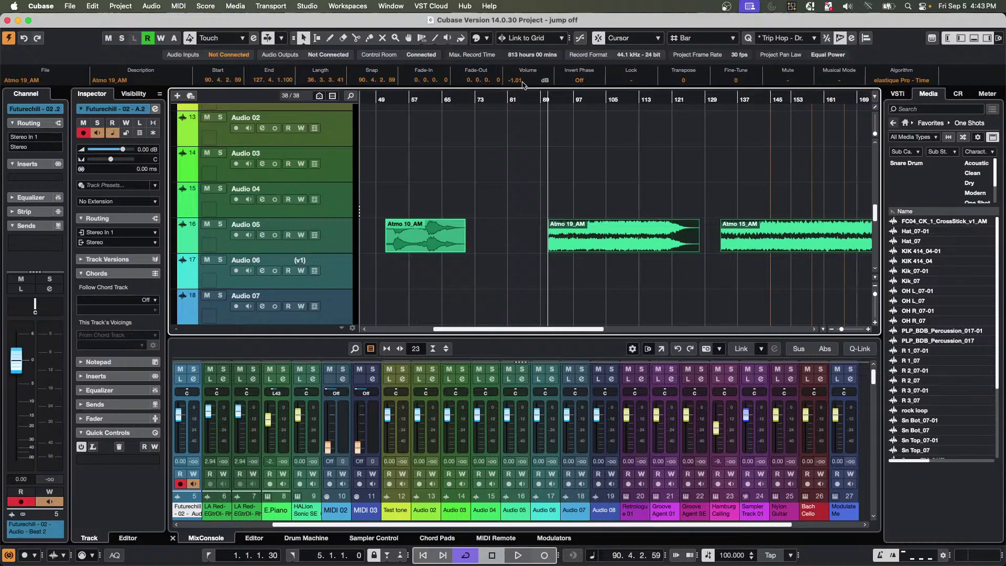
click(648, 232)
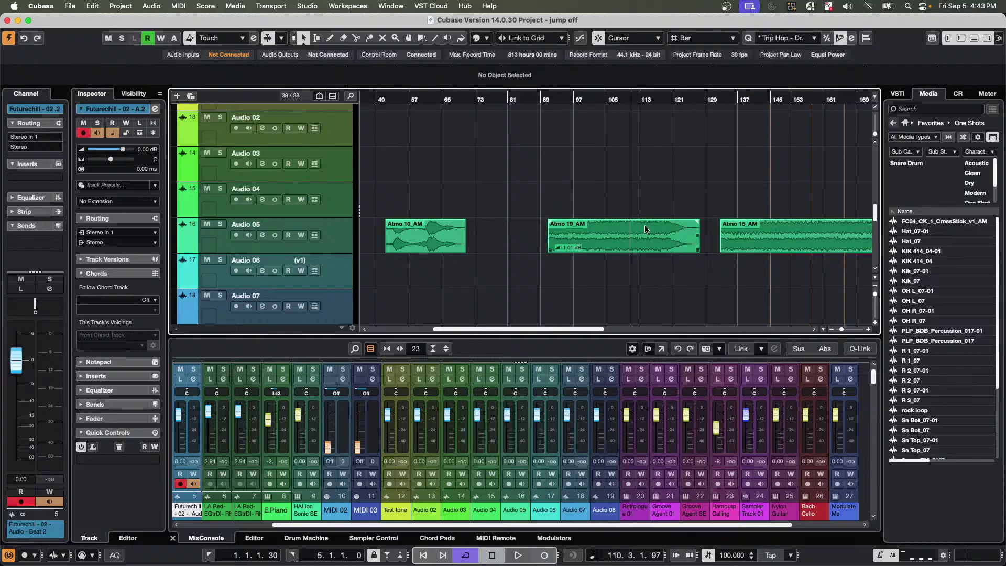
click(746, 237)
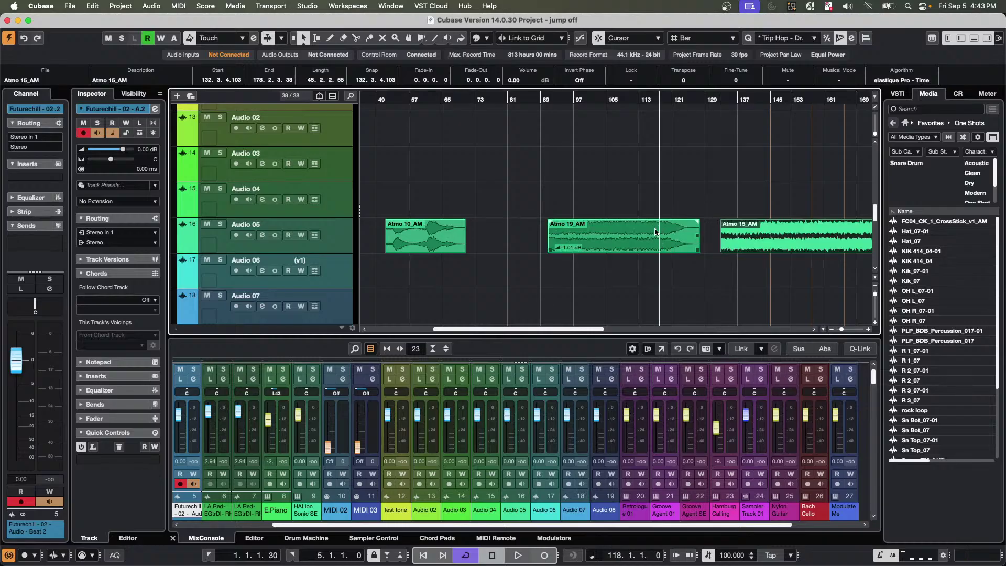
click(658, 244)
click(726, 245)
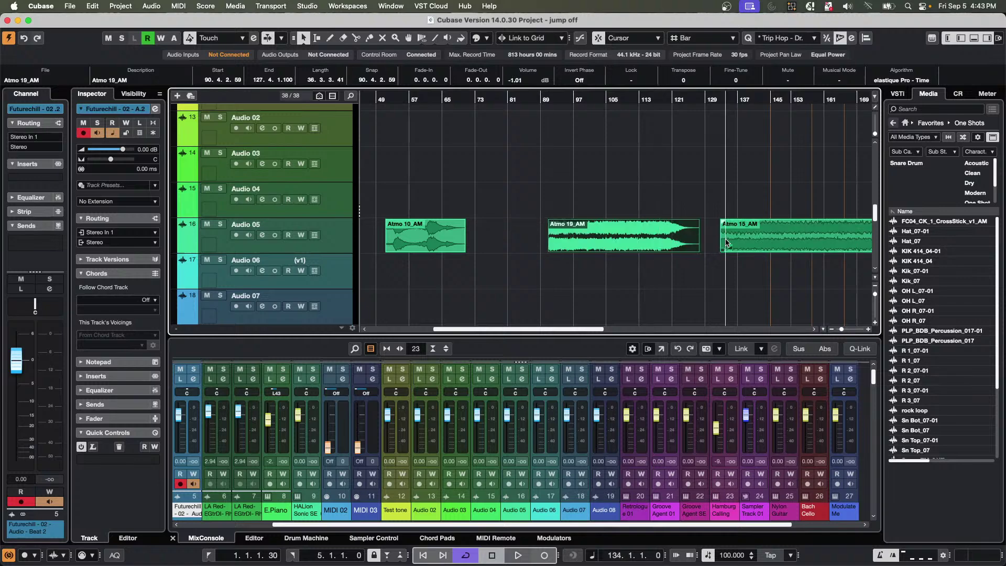
click(748, 245)
click(750, 245)
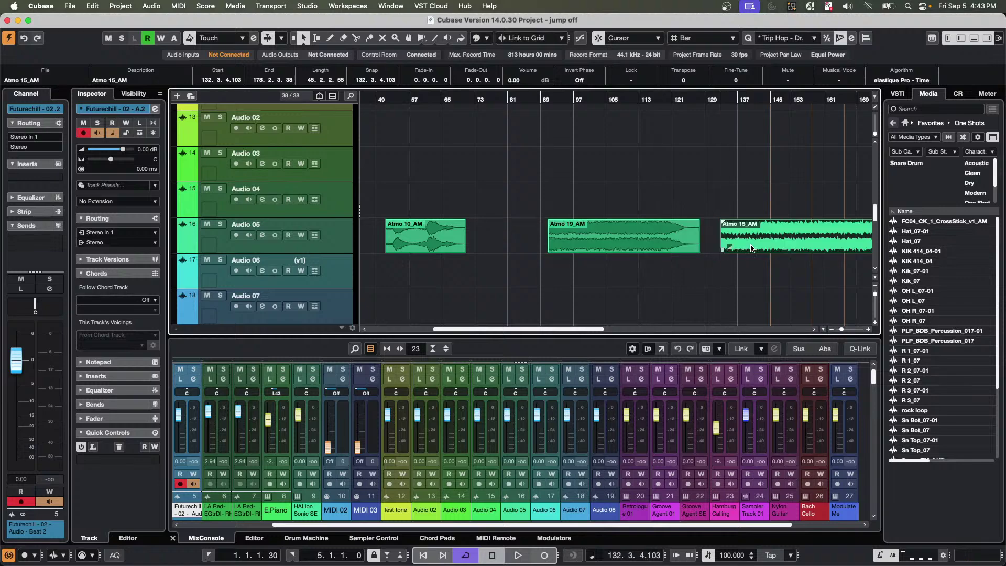
Glue Atmo 19_AM and Atmo 15_AM on Audio 05 into one audio part, and return to the Object Selection tool.
click(601, 243)
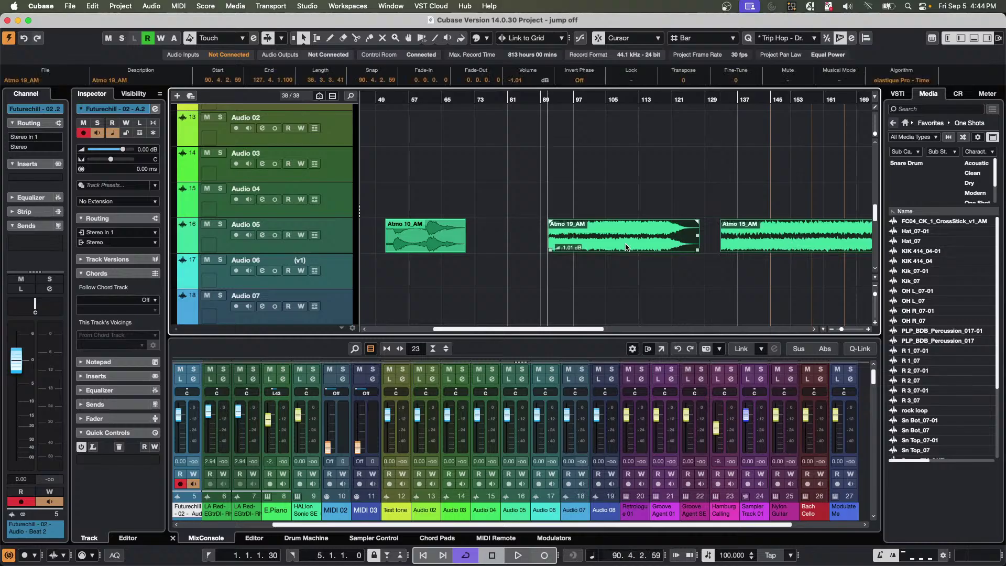
right_click(602, 244)
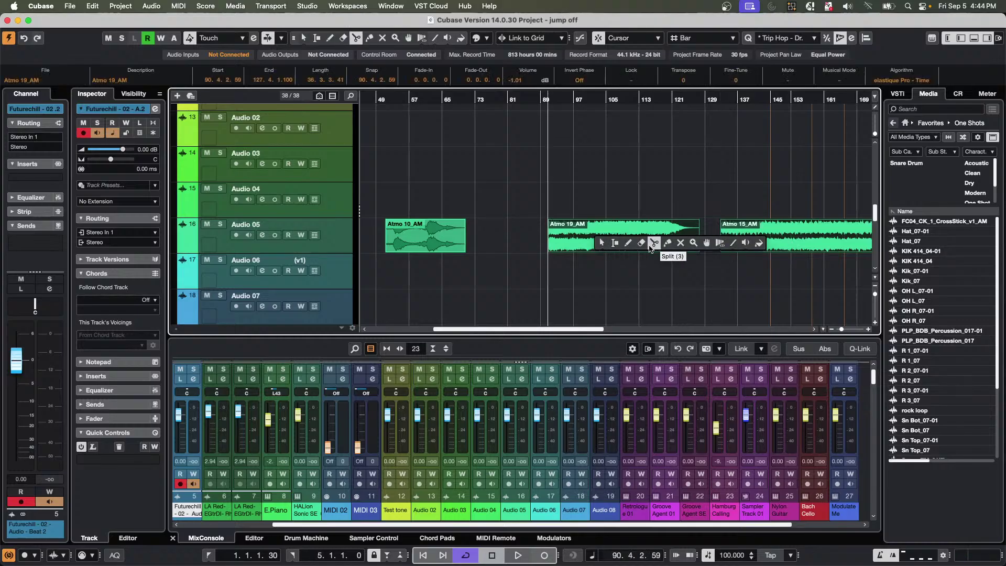
click(668, 243)
click(666, 237)
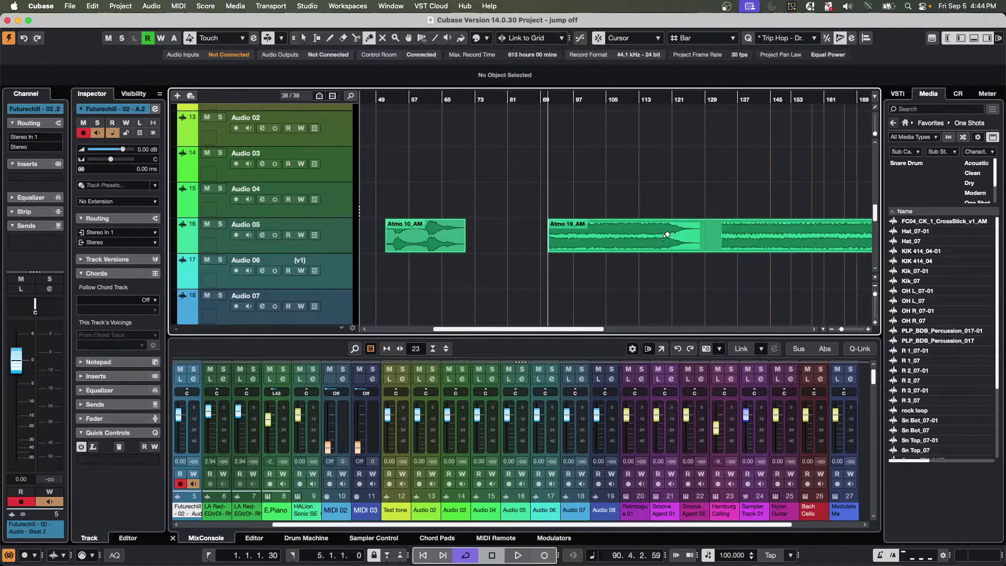
key(1)
Move the glued part to about bar 93 and open it in the Audio Part Editor with both events in view.
mouse_move(645, 237)
mouse_down()
mouse_move(593, 220)
mouse_move(629, 237)
mouse_move(603, 207)
mouse_move(605, 252)
mouse_move(705, 246)
mouse_move(658, 248)
mouse_up()
double_click(659, 247)
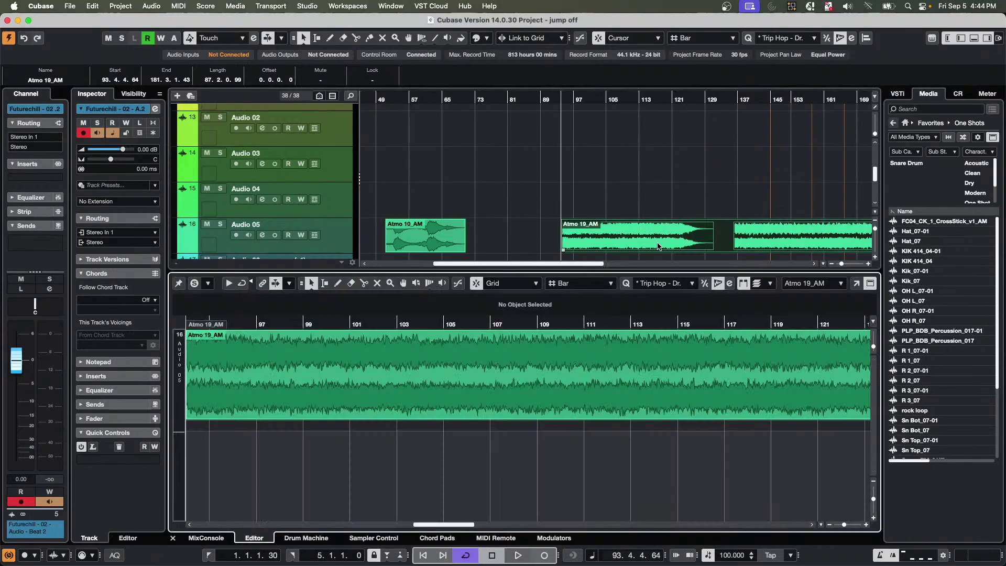
drag(416, 325, 411, 306)
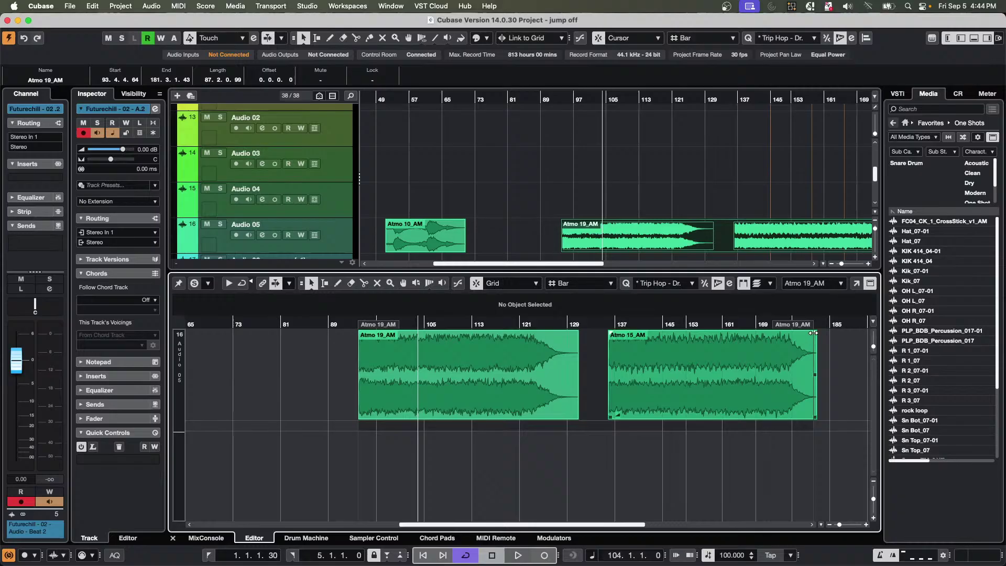
Give Atmo 15_AM inside the part a fade-out of about 18 bars and a fade-in of about 12 bars.
drag(814, 333, 736, 337)
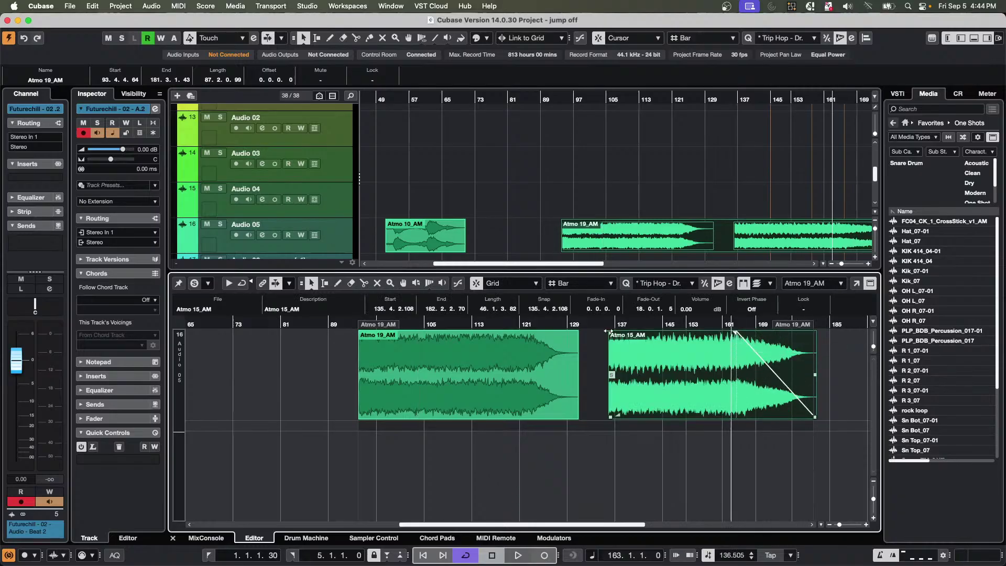
drag(611, 332, 668, 334)
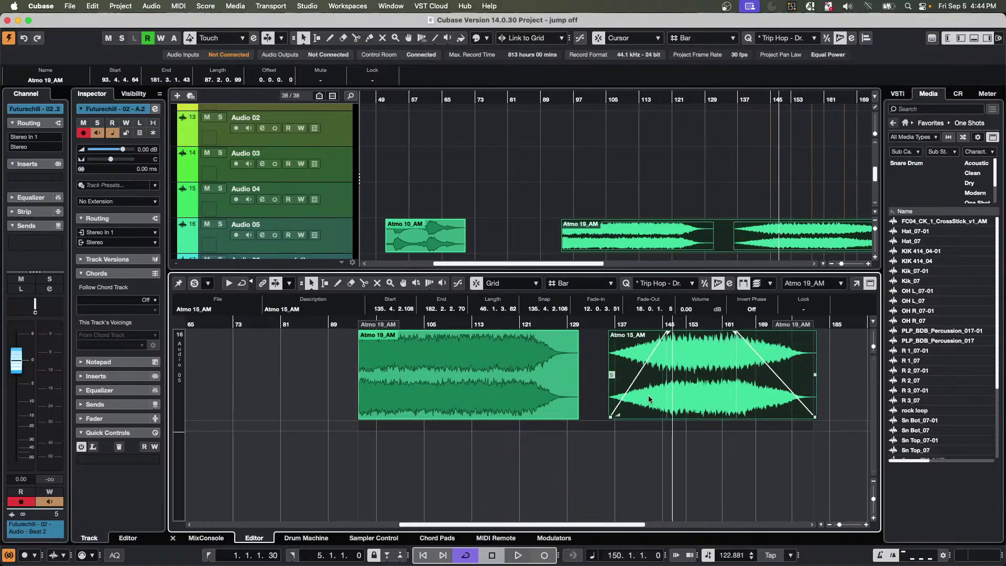
Set the event volume of Atmo 15_AM to 0.92 dB and of Atmo 19_AM to -0.37 dB inside the part.
click(618, 414)
mouse_move(617, 414)
mouse_down()
mouse_move(617, 427)
mouse_move(617, 409)
mouse_move(624, 414)
mouse_up()
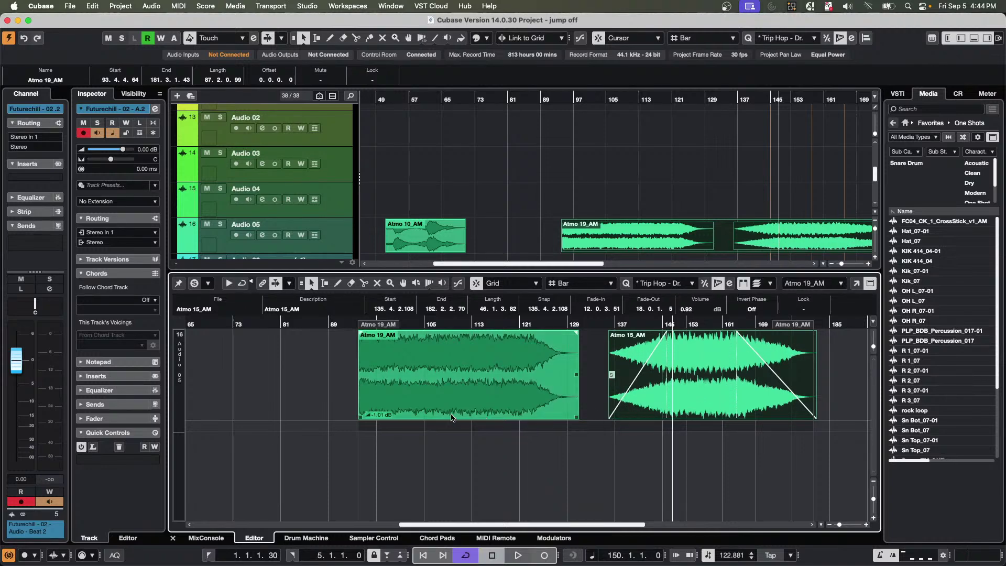
drag(361, 418, 361, 425)
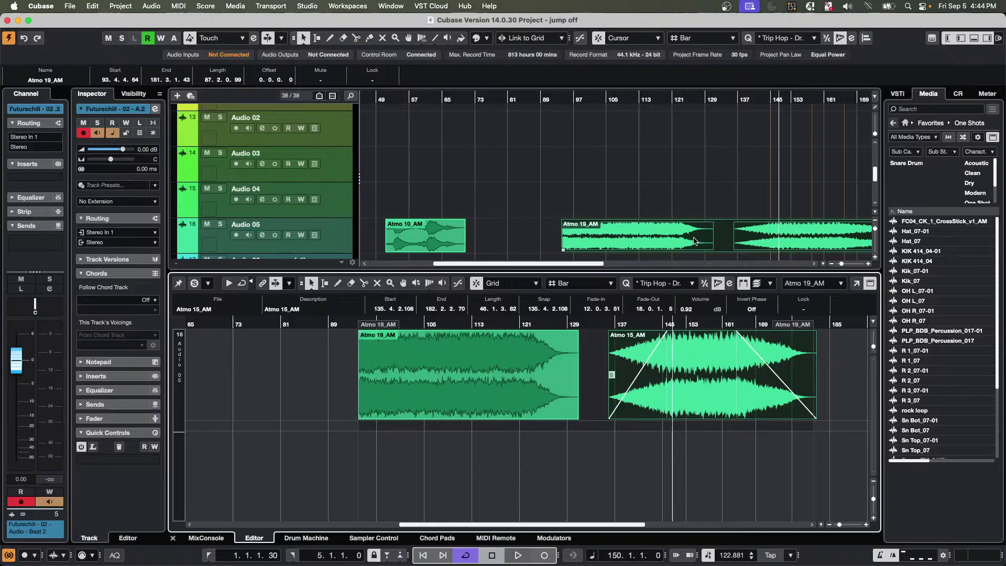
Move the part to about bar 86, and overlap Atmo 15_AM with Atmo 19_AM from bar 117 with a crossfade of about 6 bars.
drag(697, 245, 624, 241)
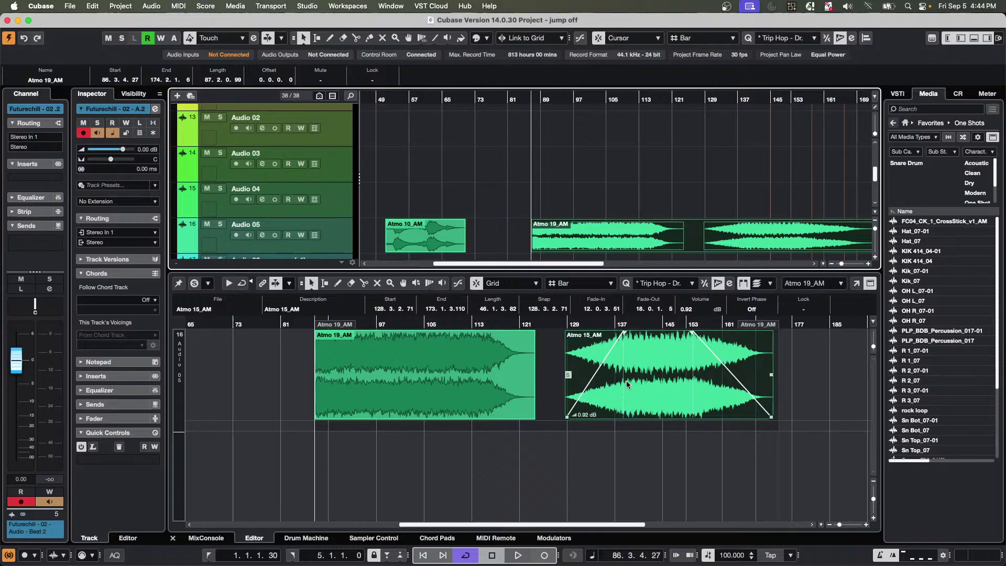
drag(653, 391, 583, 393)
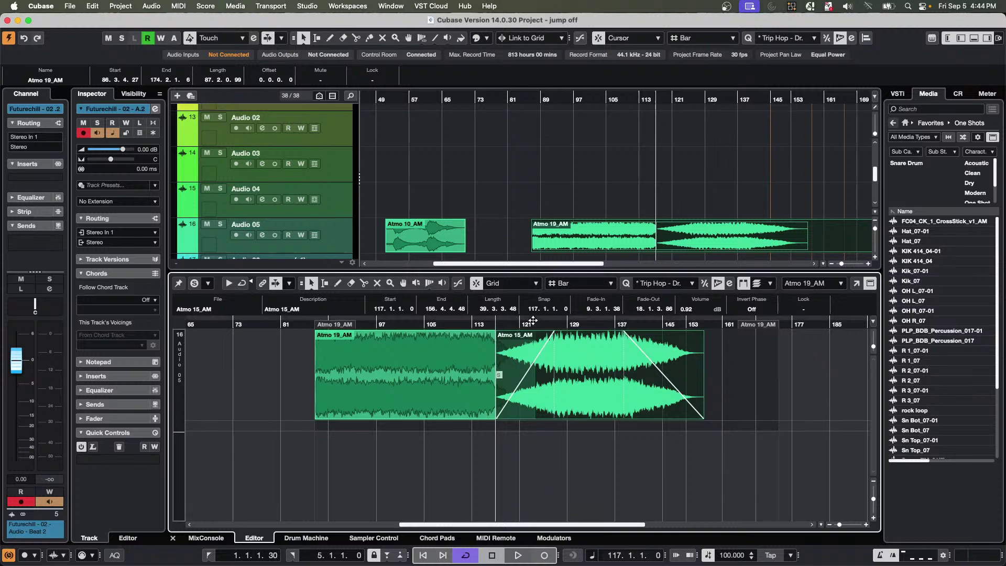
drag(554, 333, 535, 334)
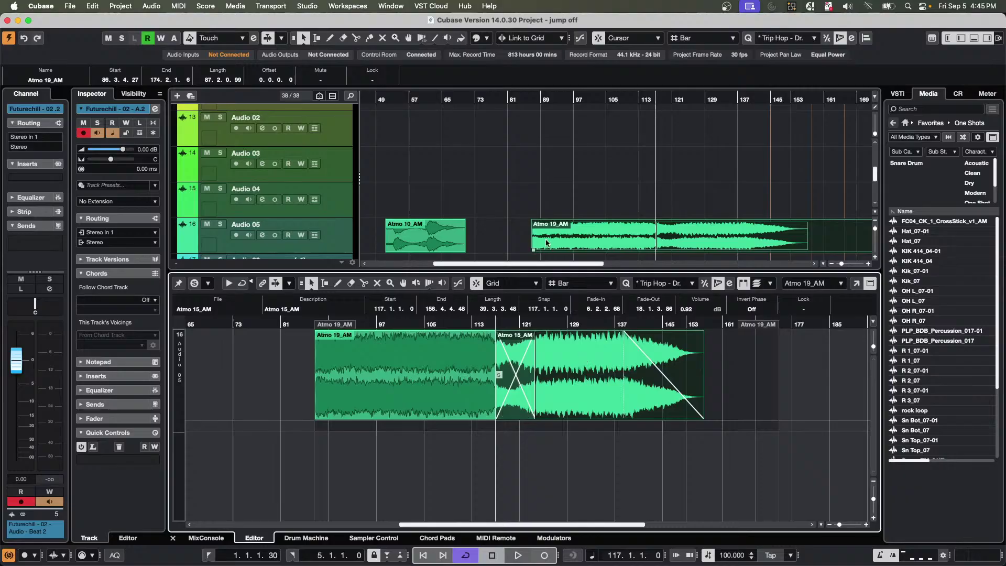
Move the glued part to about bar 93 and dissolve it back into separate events on Audio 05.
drag(593, 243, 626, 236)
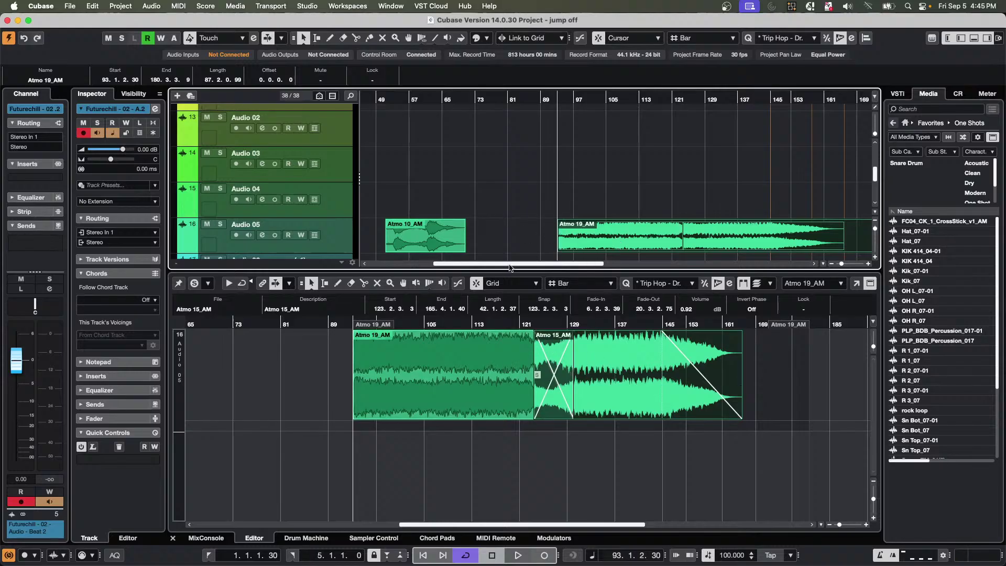
click(151, 7)
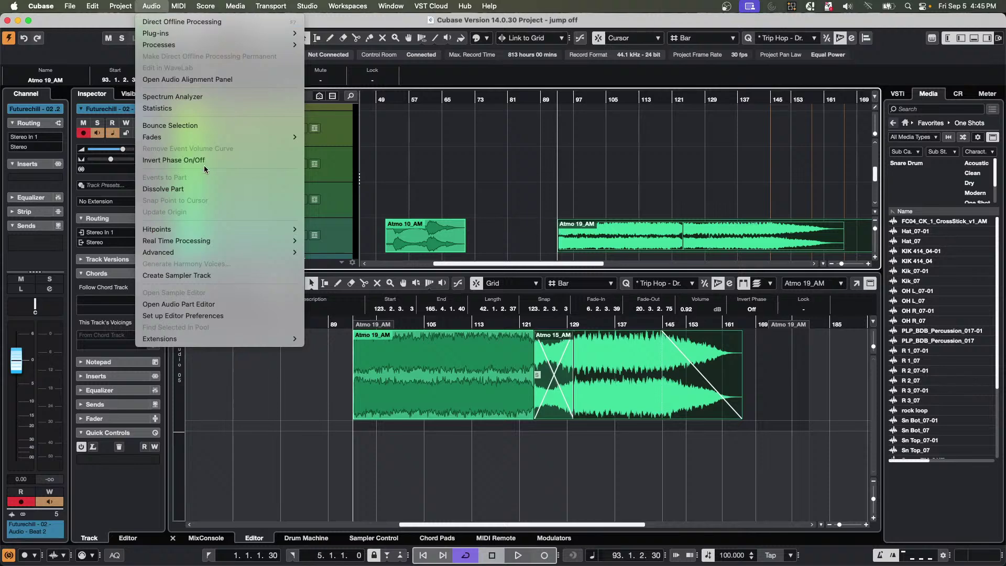
click(199, 189)
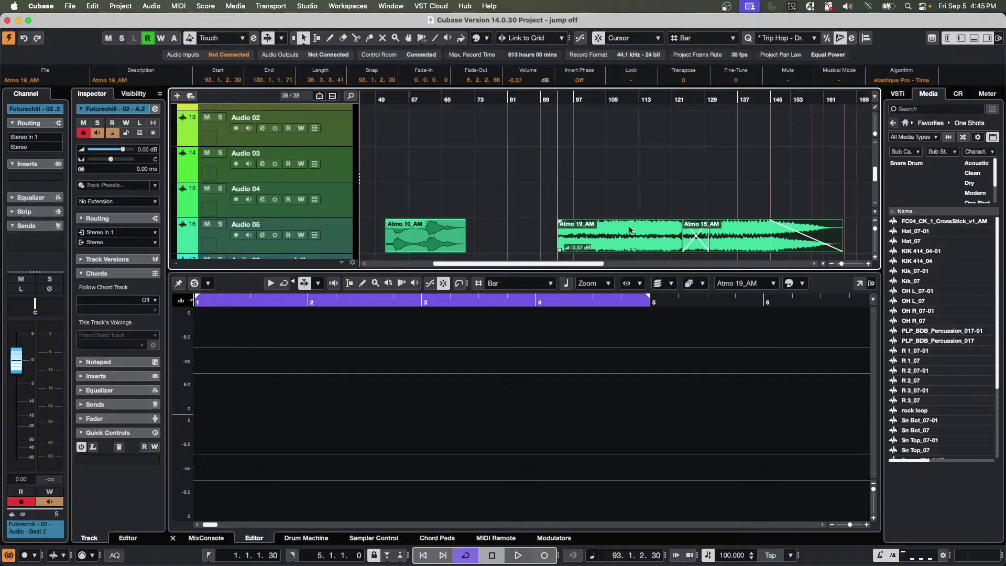
click(612, 189)
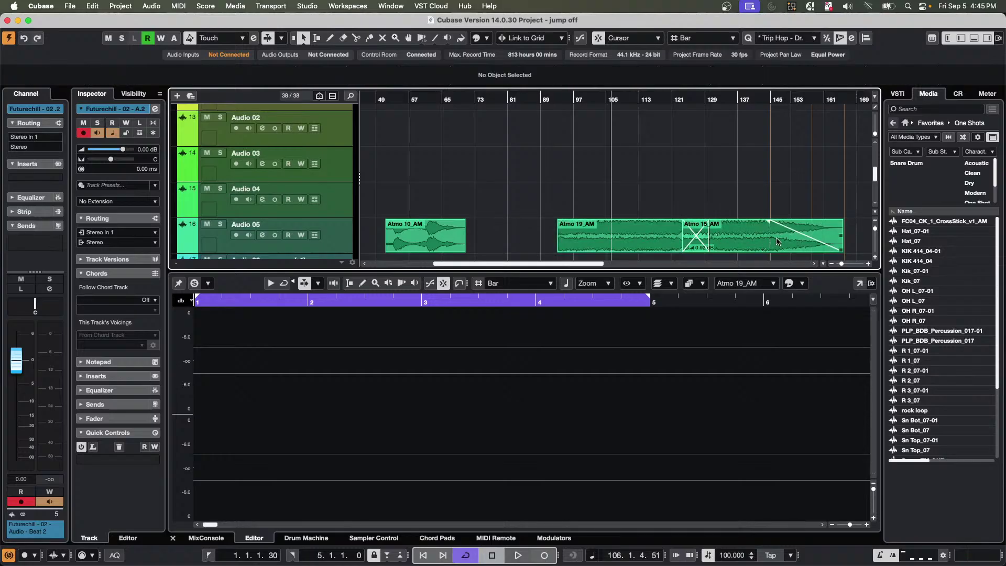
drag(558, 221, 552, 223)
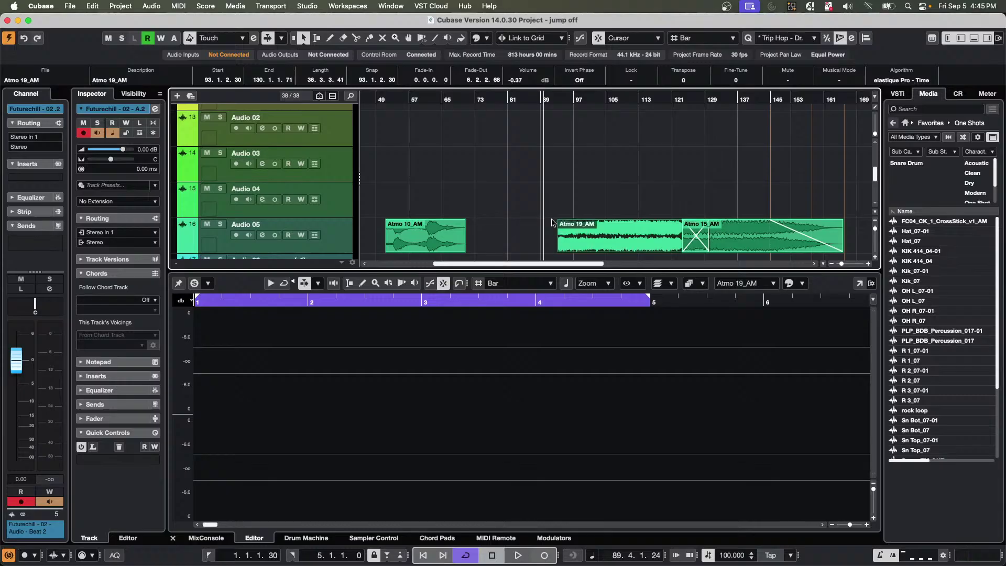